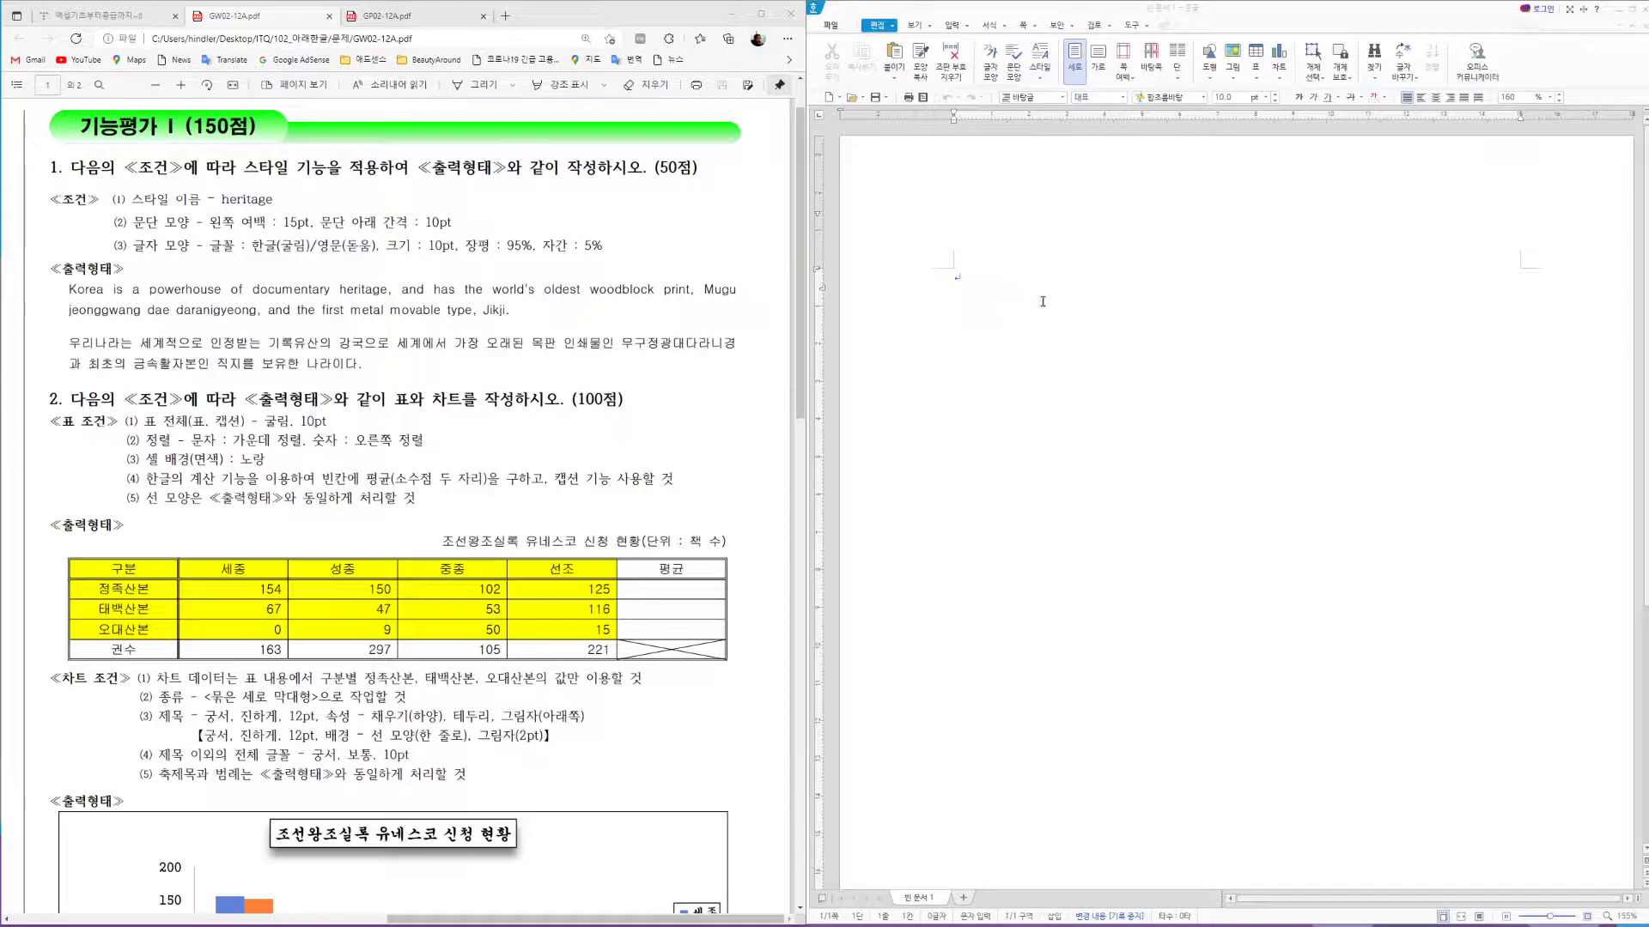
Set the page's top margin and header margin to 10 mm in the page setup
{"action": "key", "text": "F7"}
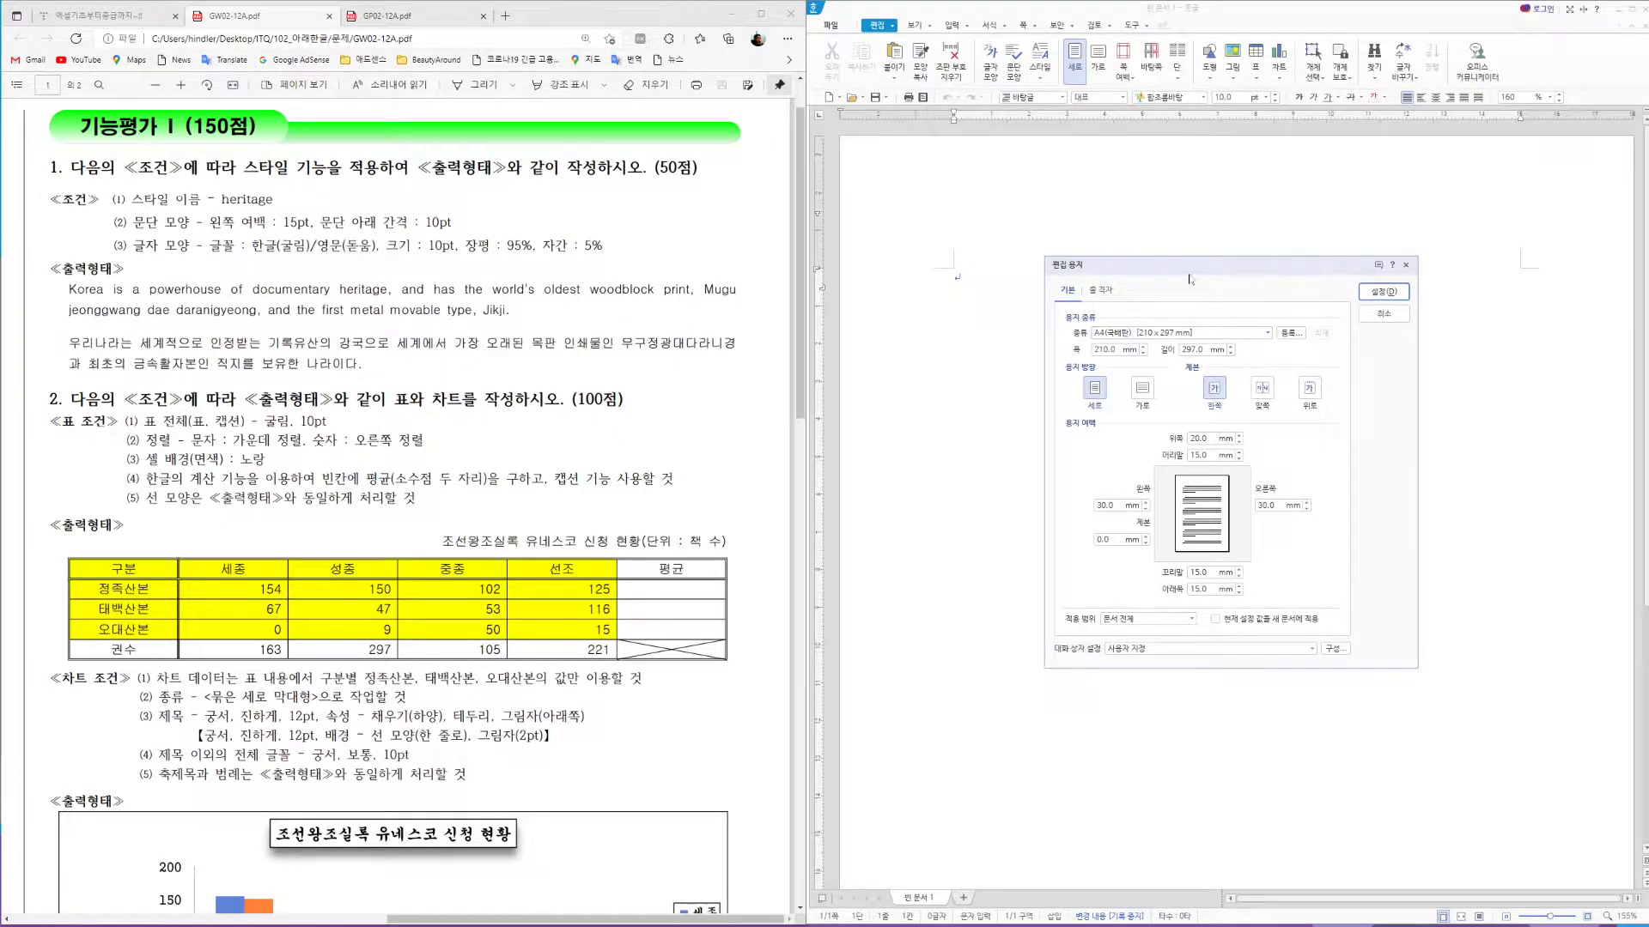
{"action": "left_click_drag", "start_coordinate": [1190, 266], "coordinate": [1131, 208]}
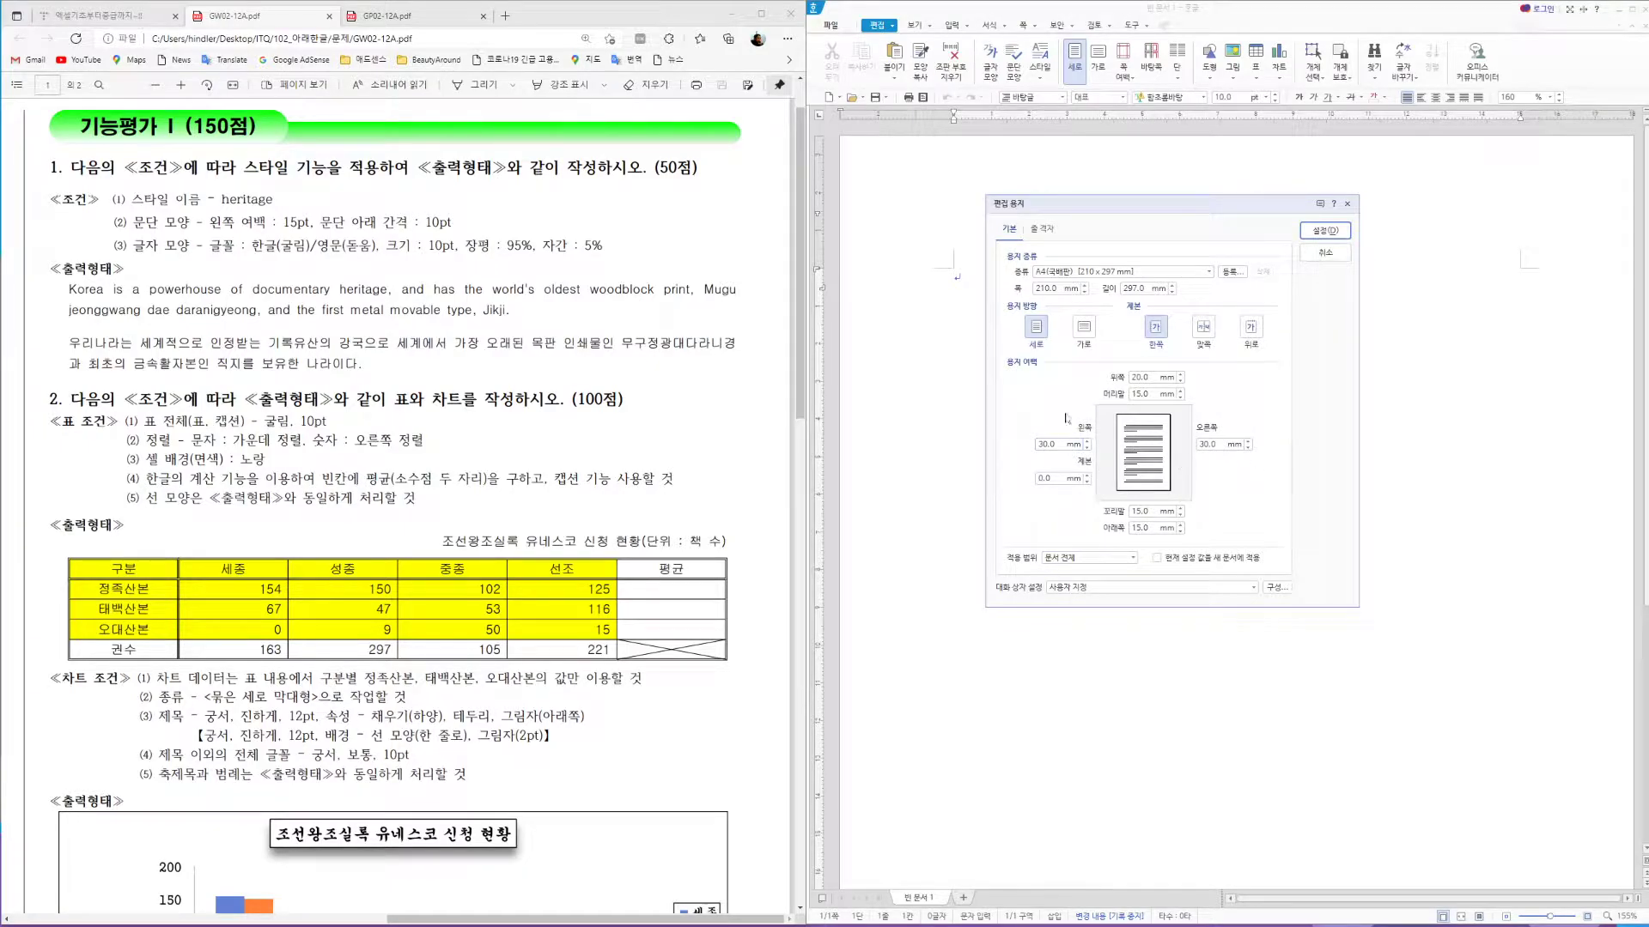
{"action": "double_click", "coordinate": [1135, 378]}
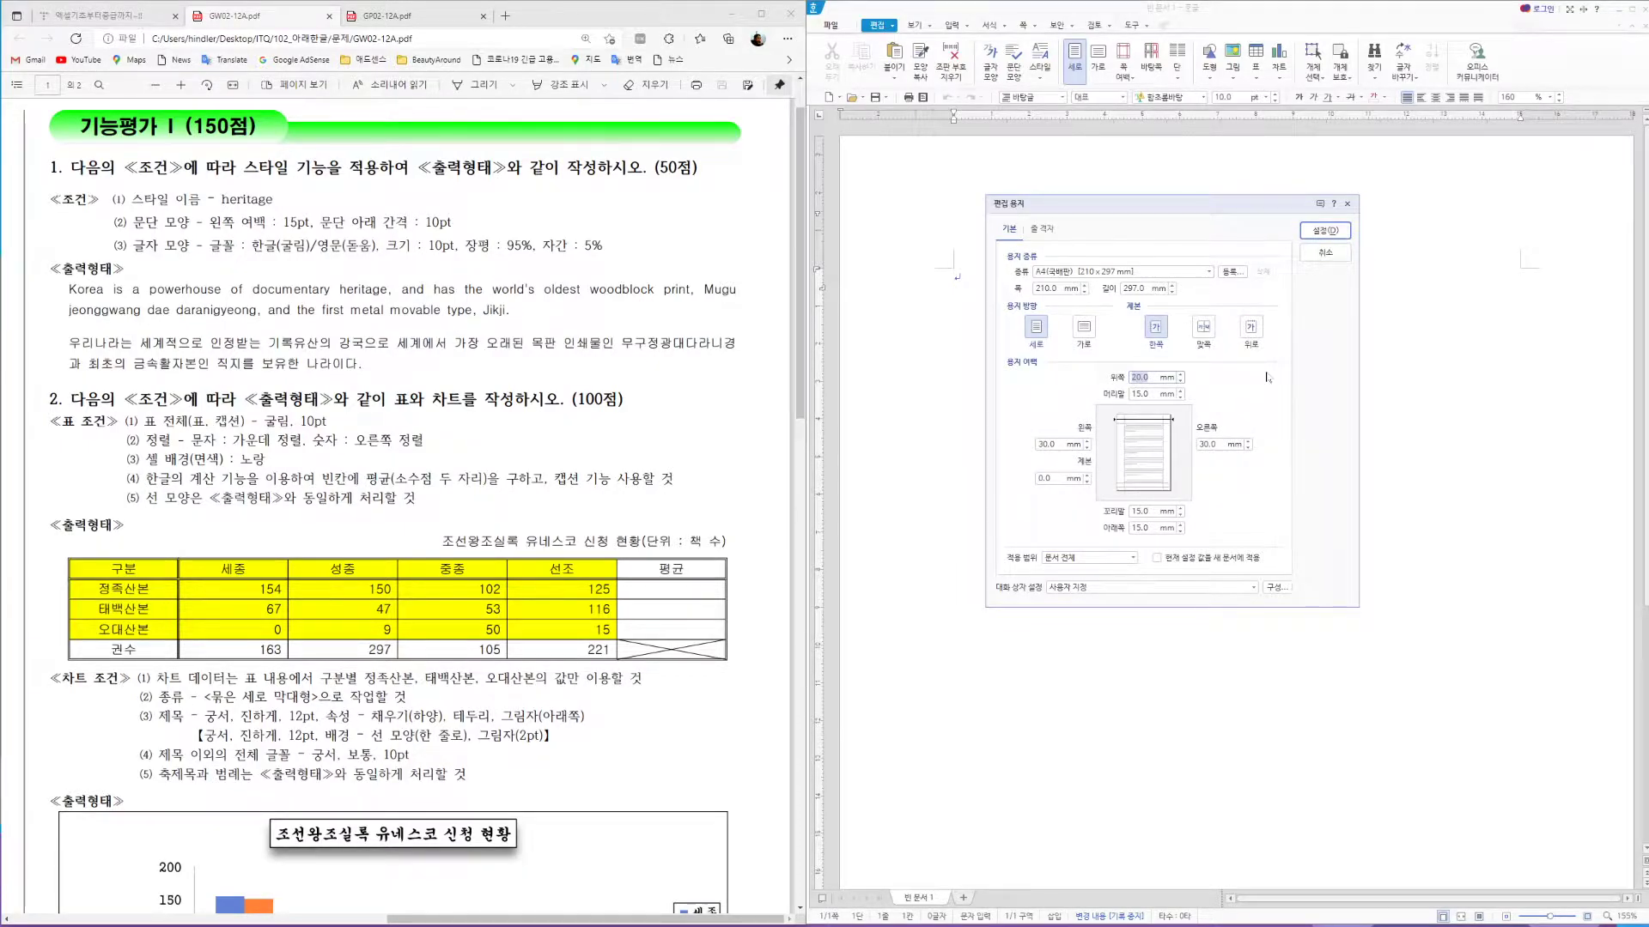
{"action": "type", "text": "10"}
{"action": "key", "text": "Tab"}
{"action": "type", "text": "10"}
{"action": "key", "text": "Tab"}
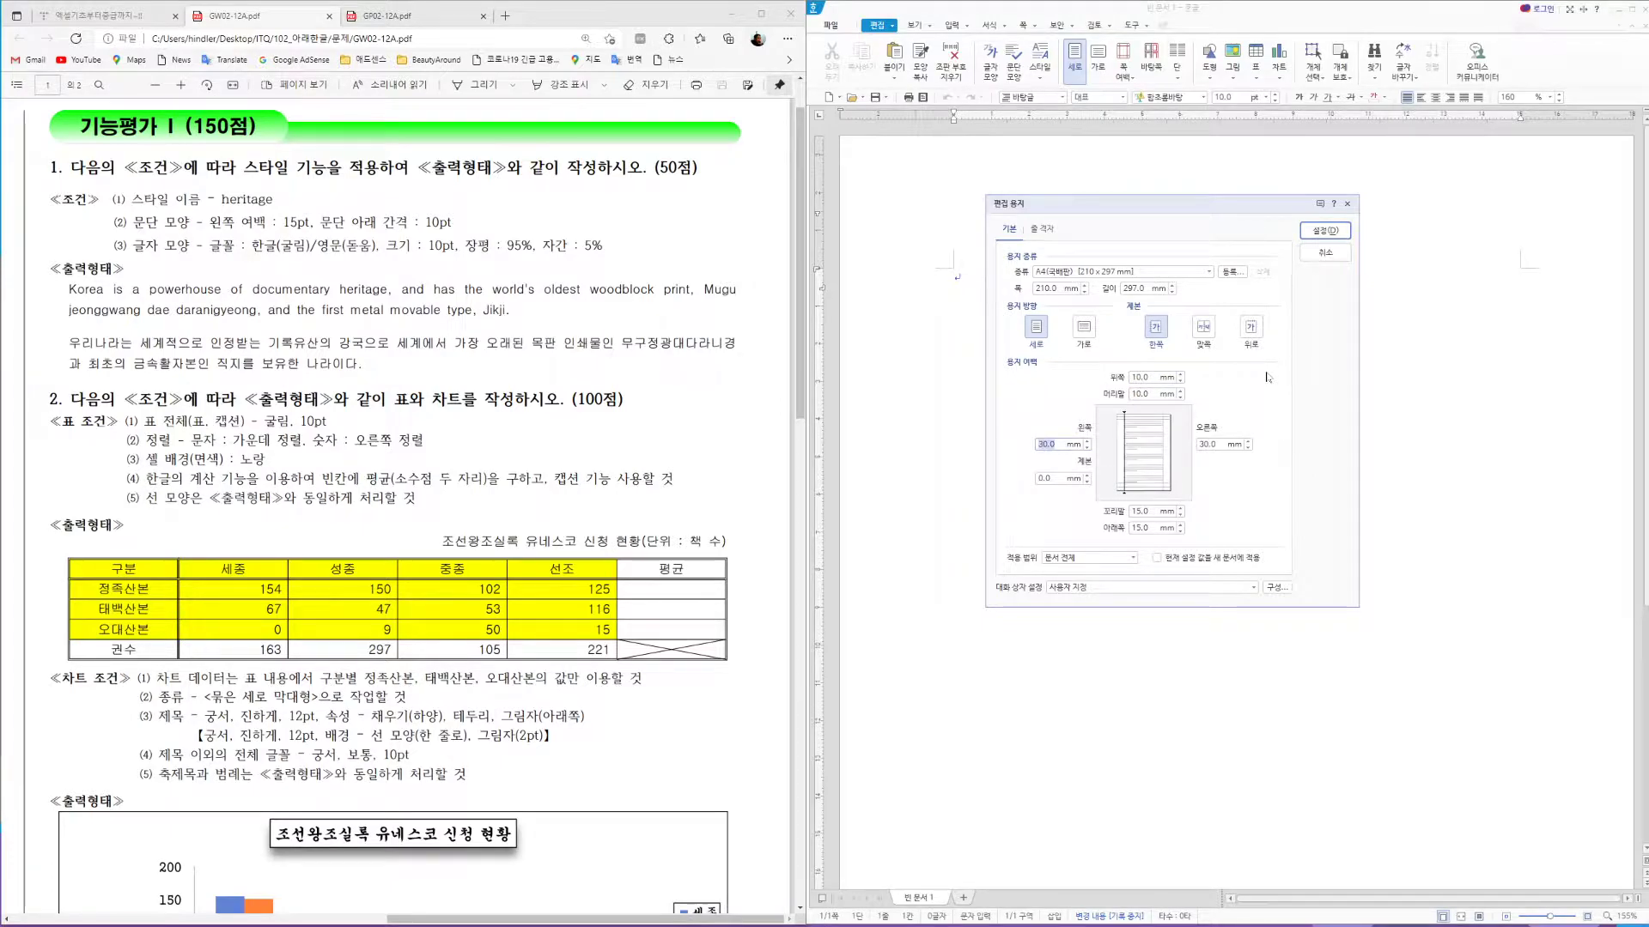
Set the left and right page margins to 11 mm and the footer and bottom margins to 10 mm, and apply the page setup
{"action": "type", "text": "11"}
{"action": "key", "text": "Tab"}
{"action": "key", "text": "Tab"}
{"action": "type", "text": "11"}
{"action": "key", "text": "Tab"}
{"action": "type", "text": "10"}
{"action": "key", "text": "Tab"}
{"action": "type", "text": "10"}
{"action": "left_click", "coordinate": [1328, 232]}
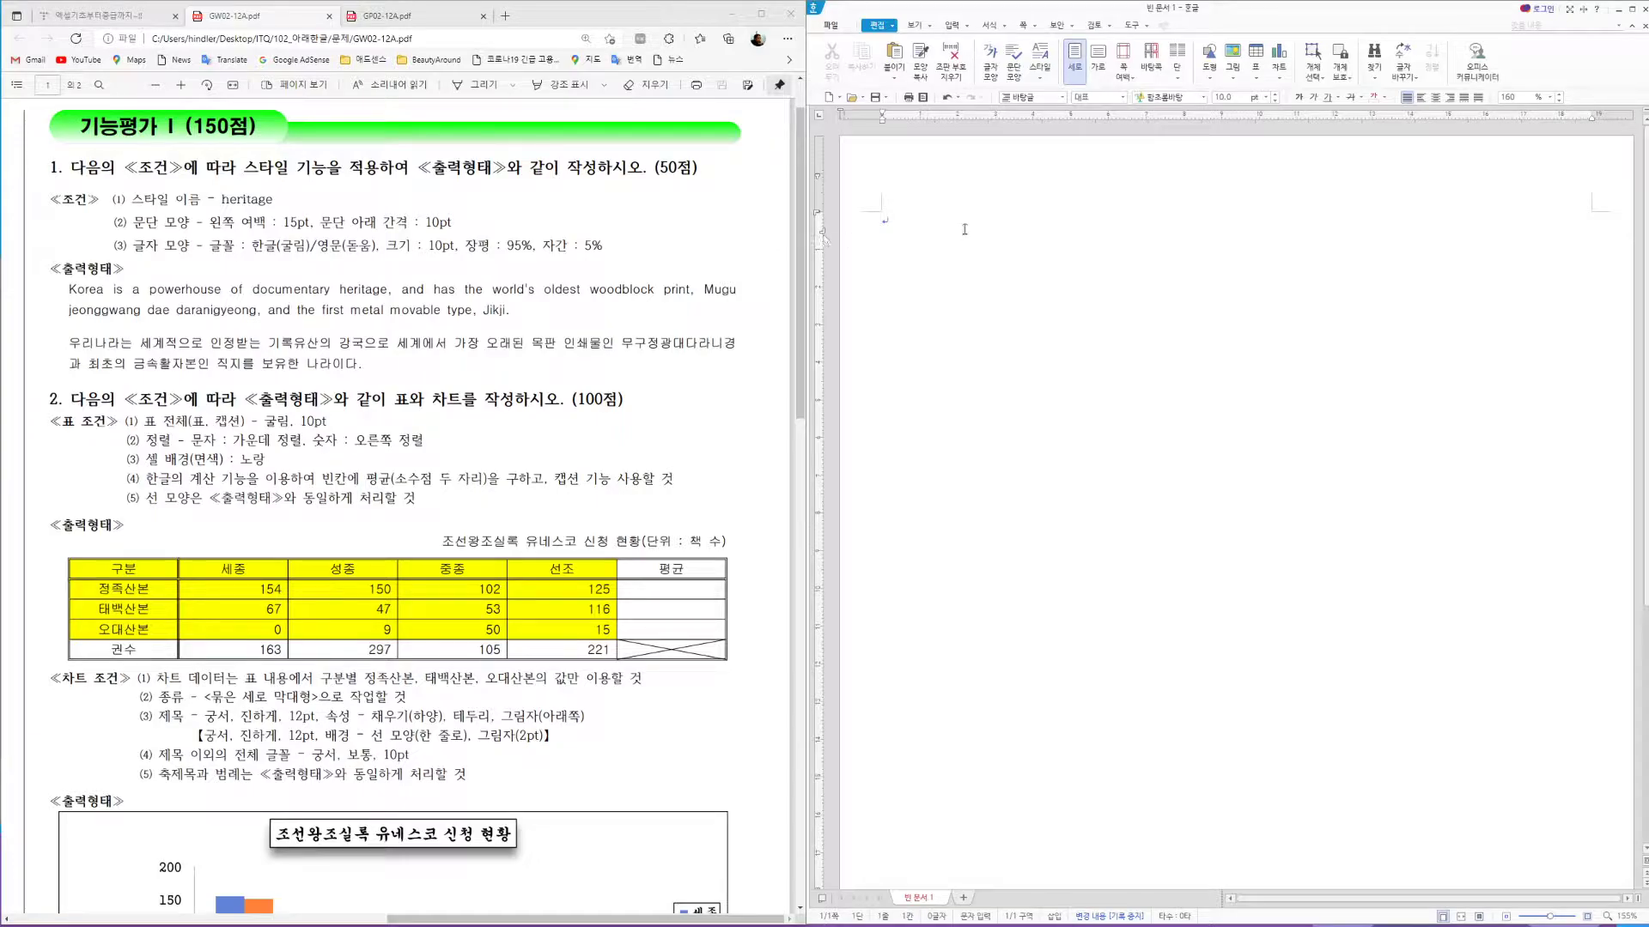
Enter the question numbers "1." and "2." on the first page, with two blank lines between them and blank space below
{"action": "type", "text": "1."}
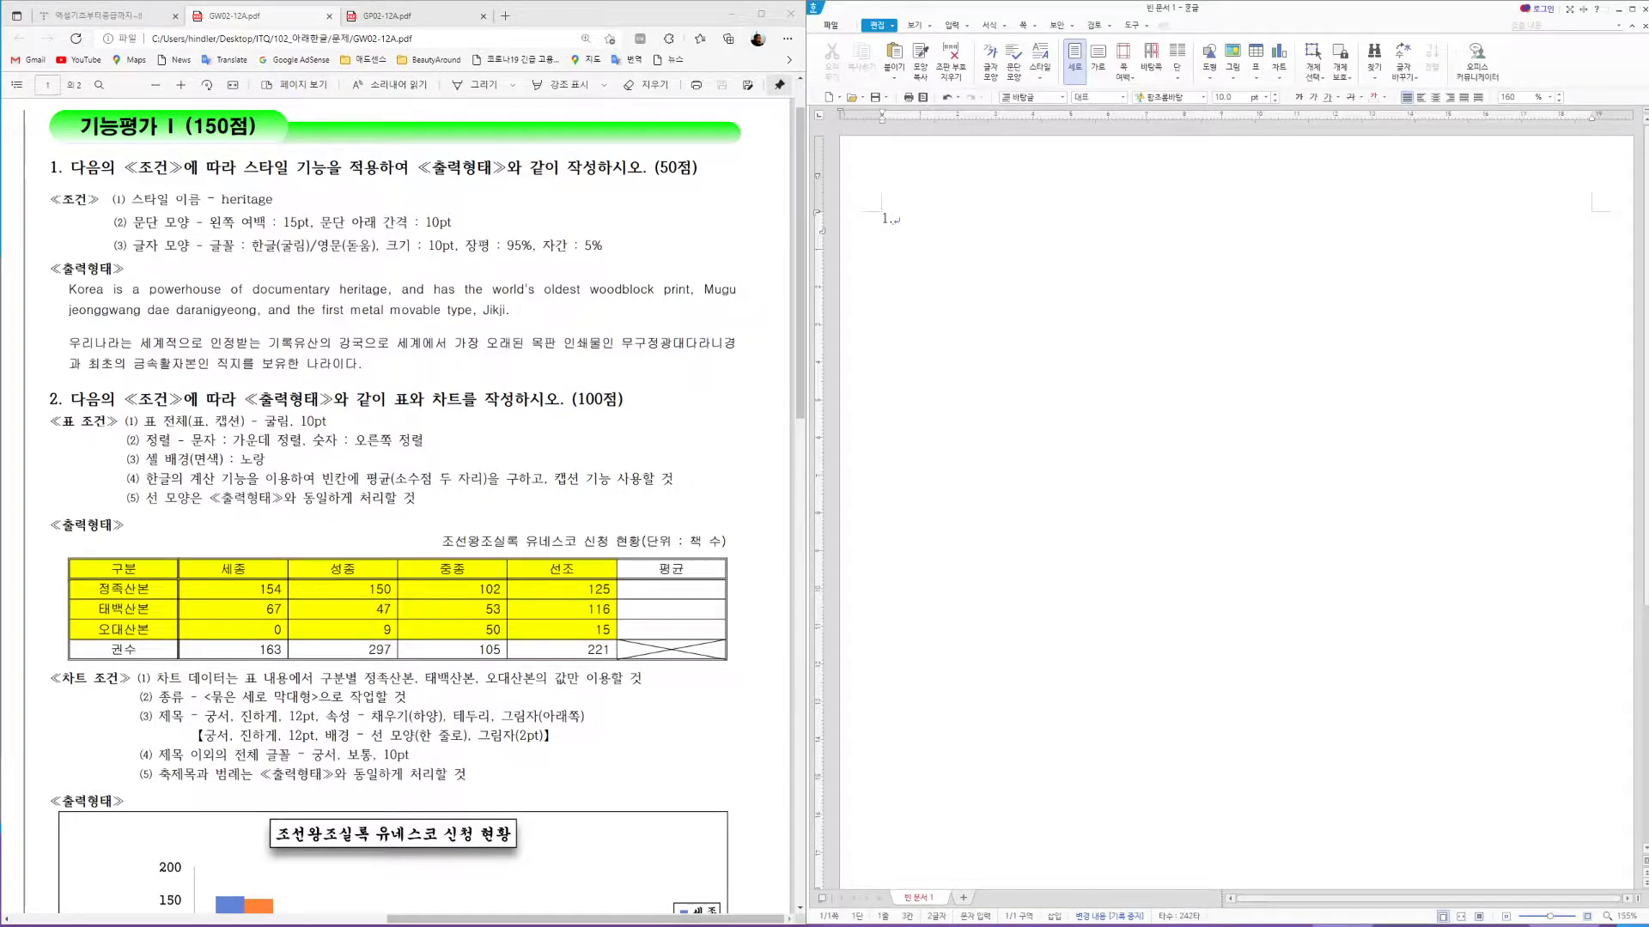
{"action": "key", "text": "Return"}
{"action": "key", "text": "Return"}
{"action": "key", "text": "Return"}
{"action": "type", "text": "2."}
{"action": "key", "text": "Return"}
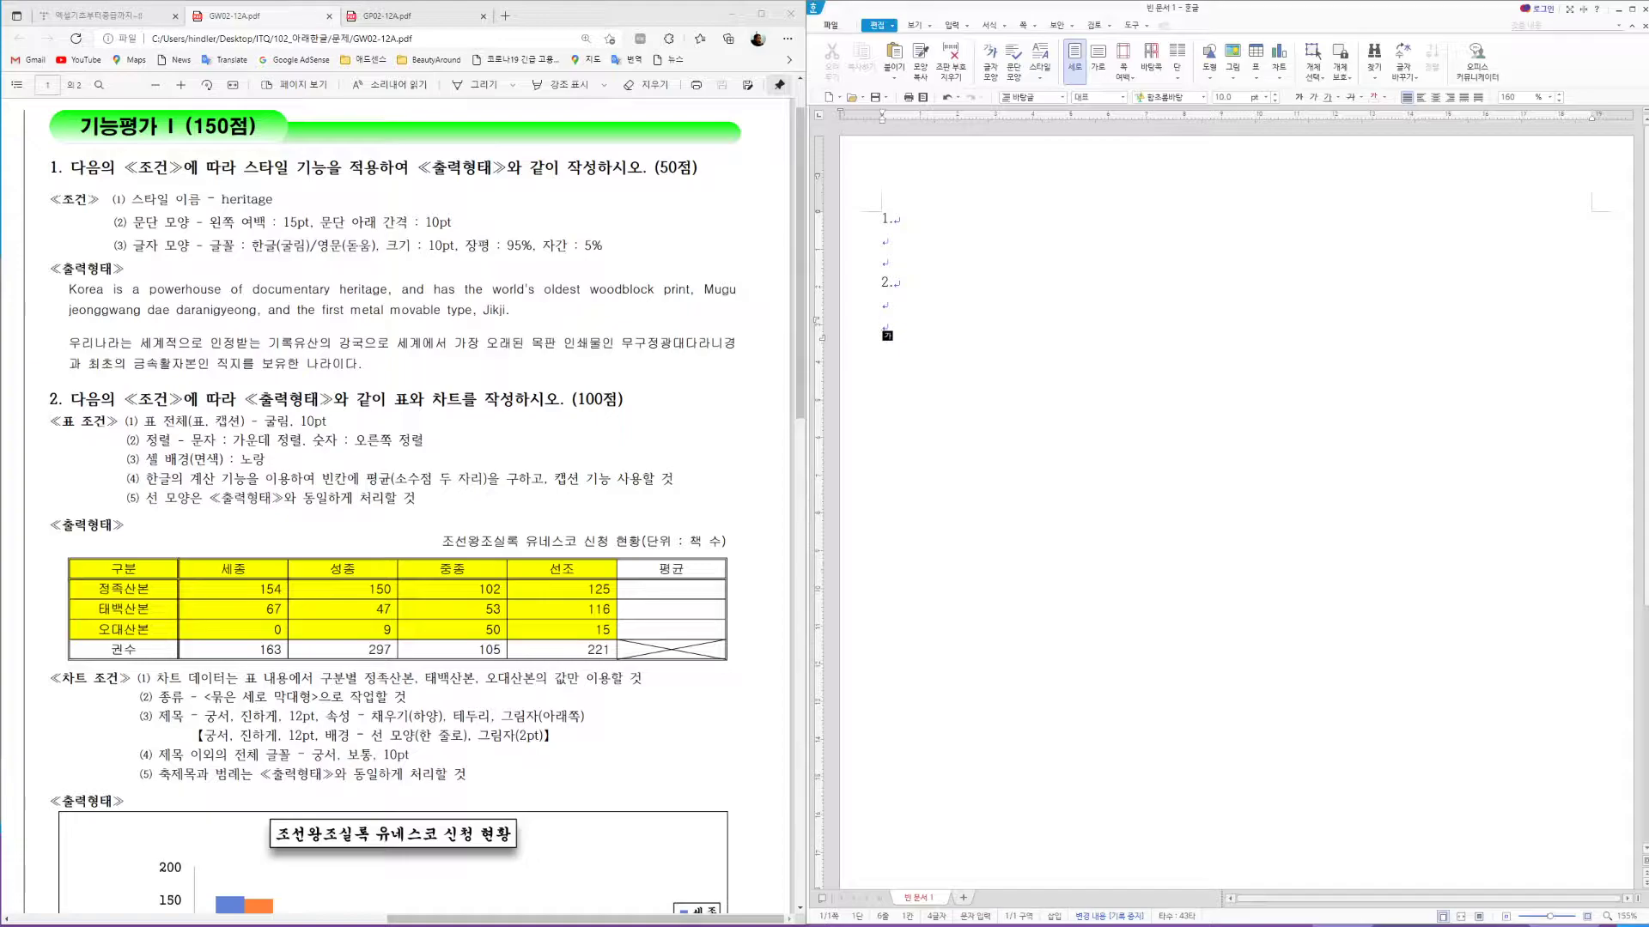
Start a new section on a second page and enter "3." followed by a line with "(1)" and "(2)" separated by a tab
{"action": "key", "text": "alt+shift+Return"}
{"action": "type", "text": "3."}
{"action": "key", "text": "Return"}
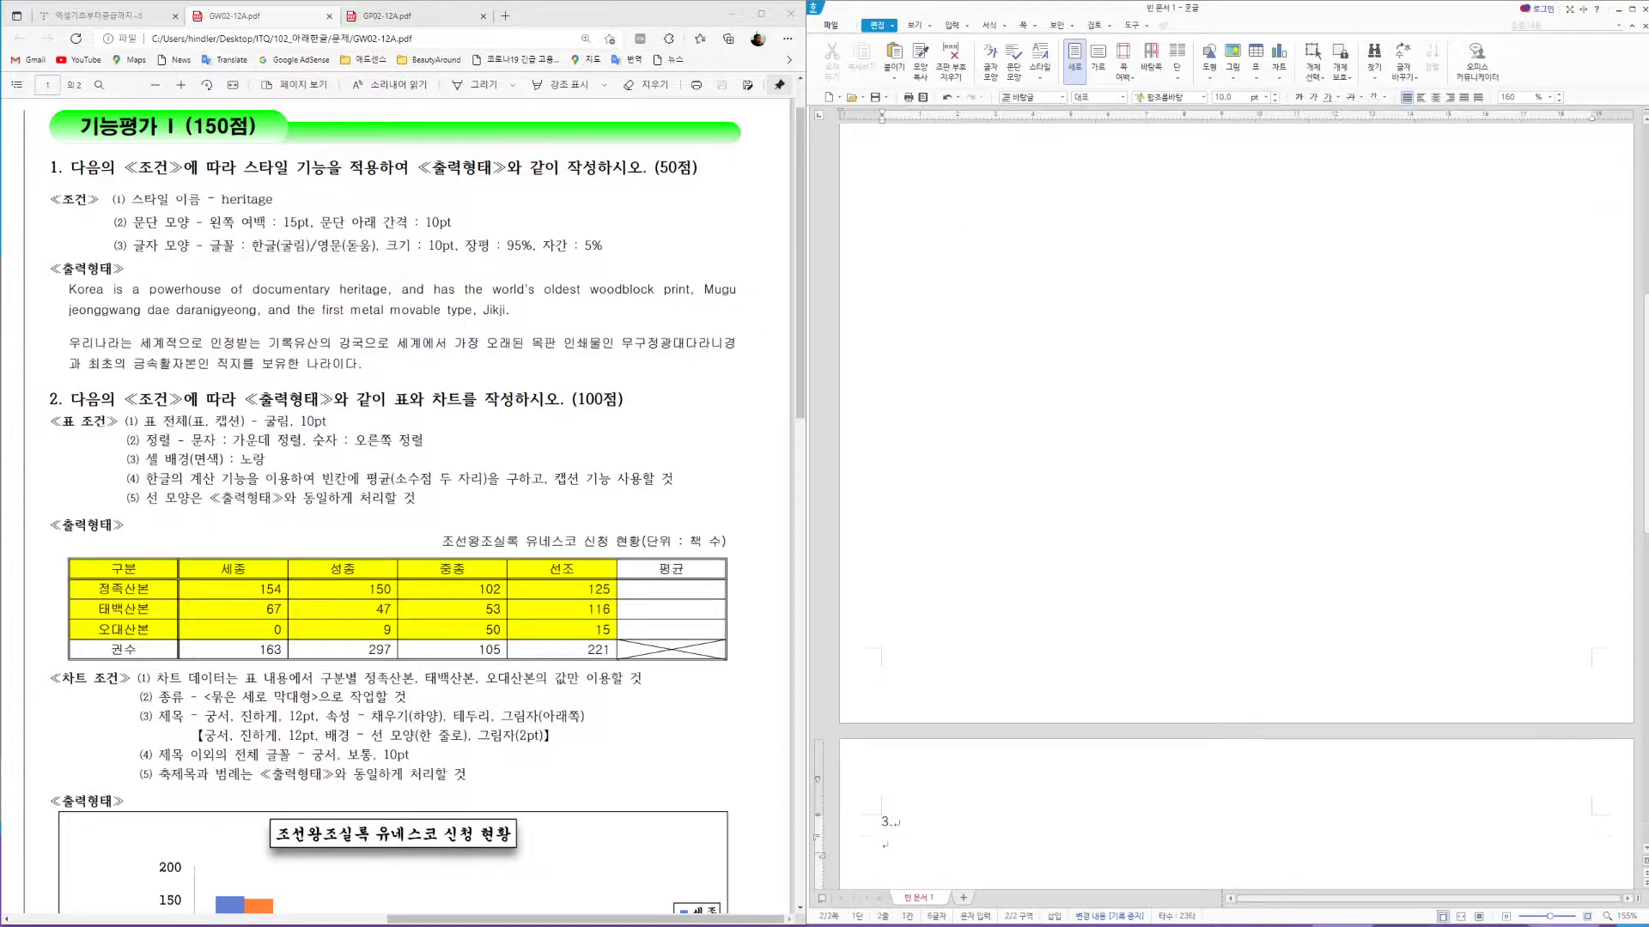
{"action": "type", "text": "(1)"}
{"action": "key", "text": "Tab"}
{"action": "type", "text": "(2)"}
{"action": "key", "text": "Return"}
{"action": "key", "text": "Return"}
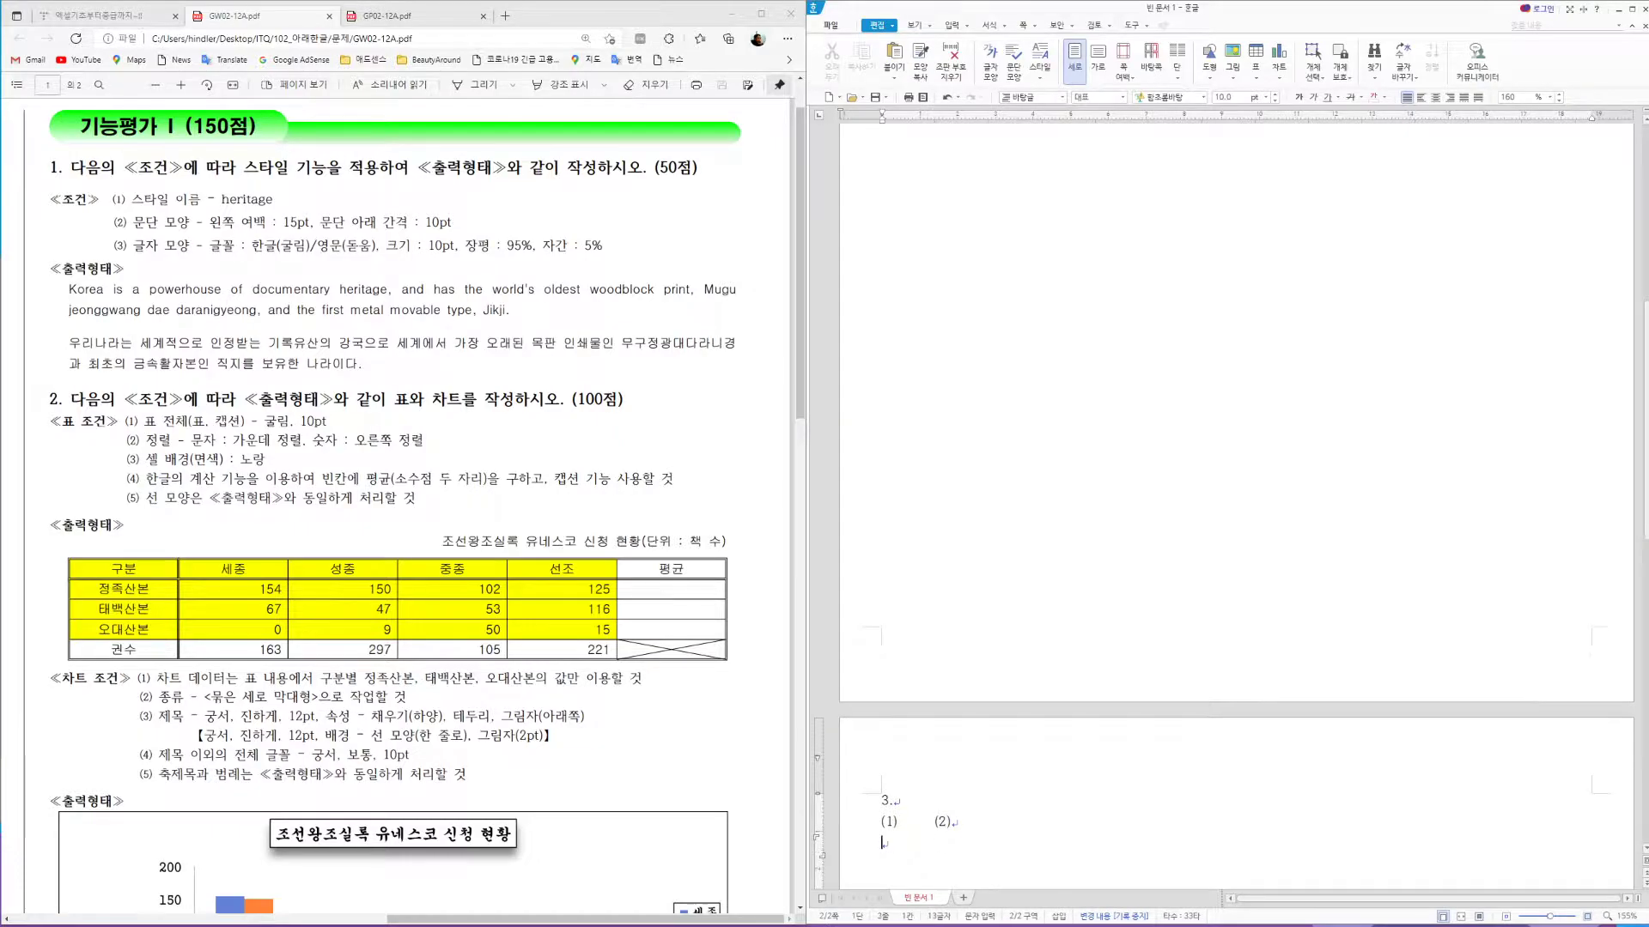
Enter "4." below question 3 and start a third section on a new page
{"action": "type", "text": "4."}
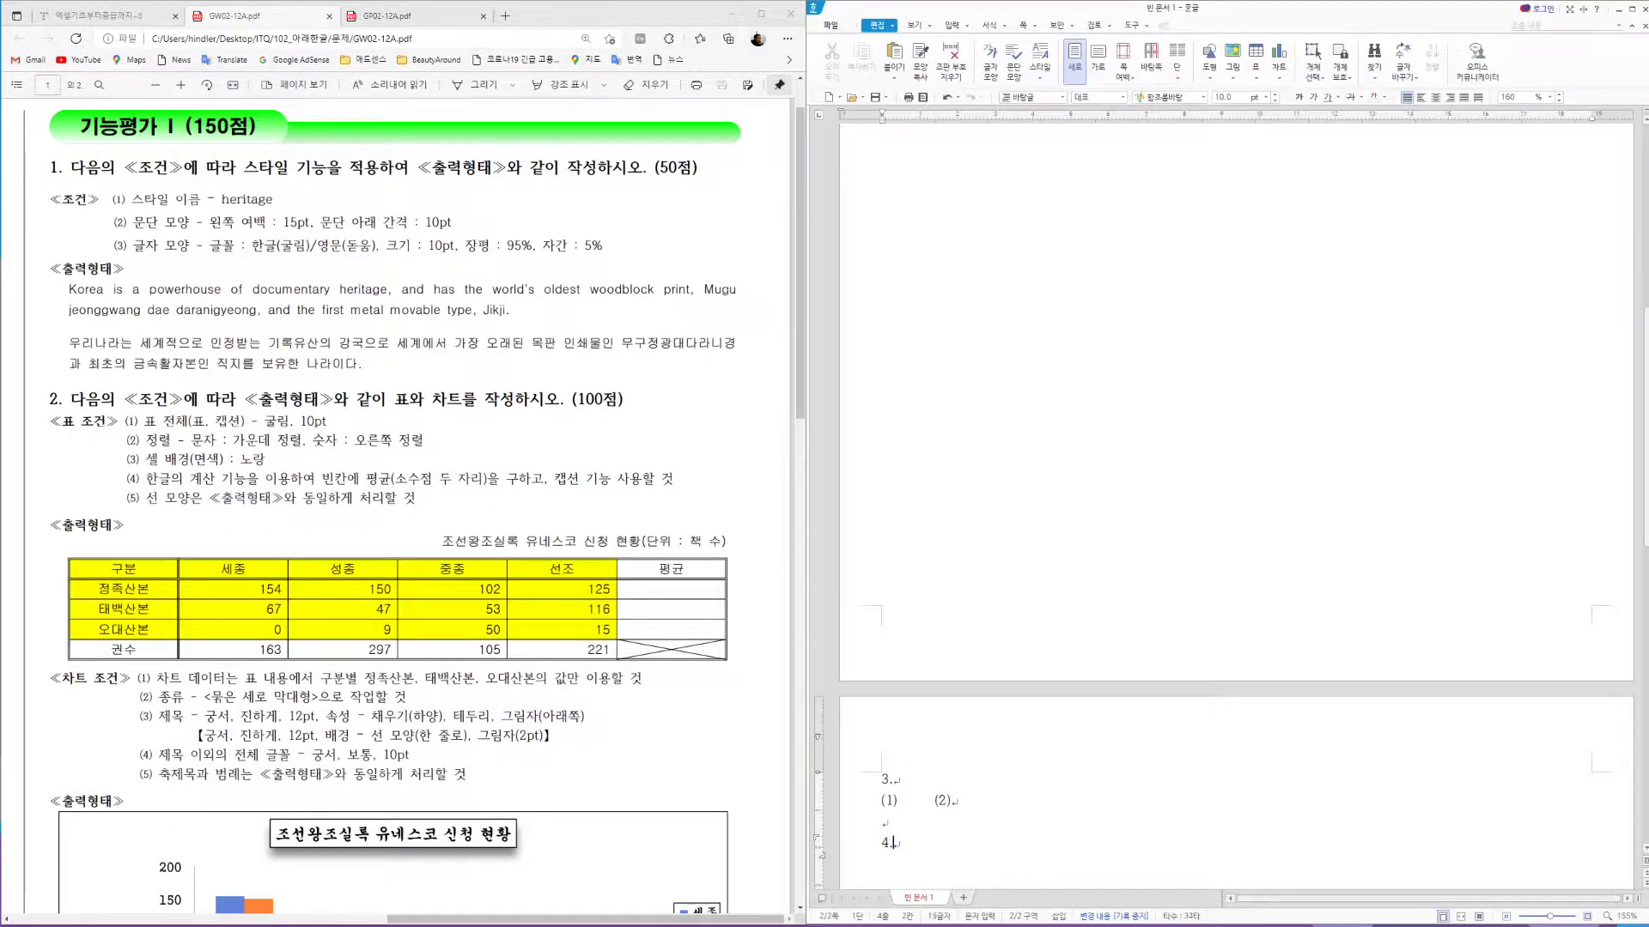
{"action": "key", "text": "Return"}
{"action": "key", "text": "Return"}
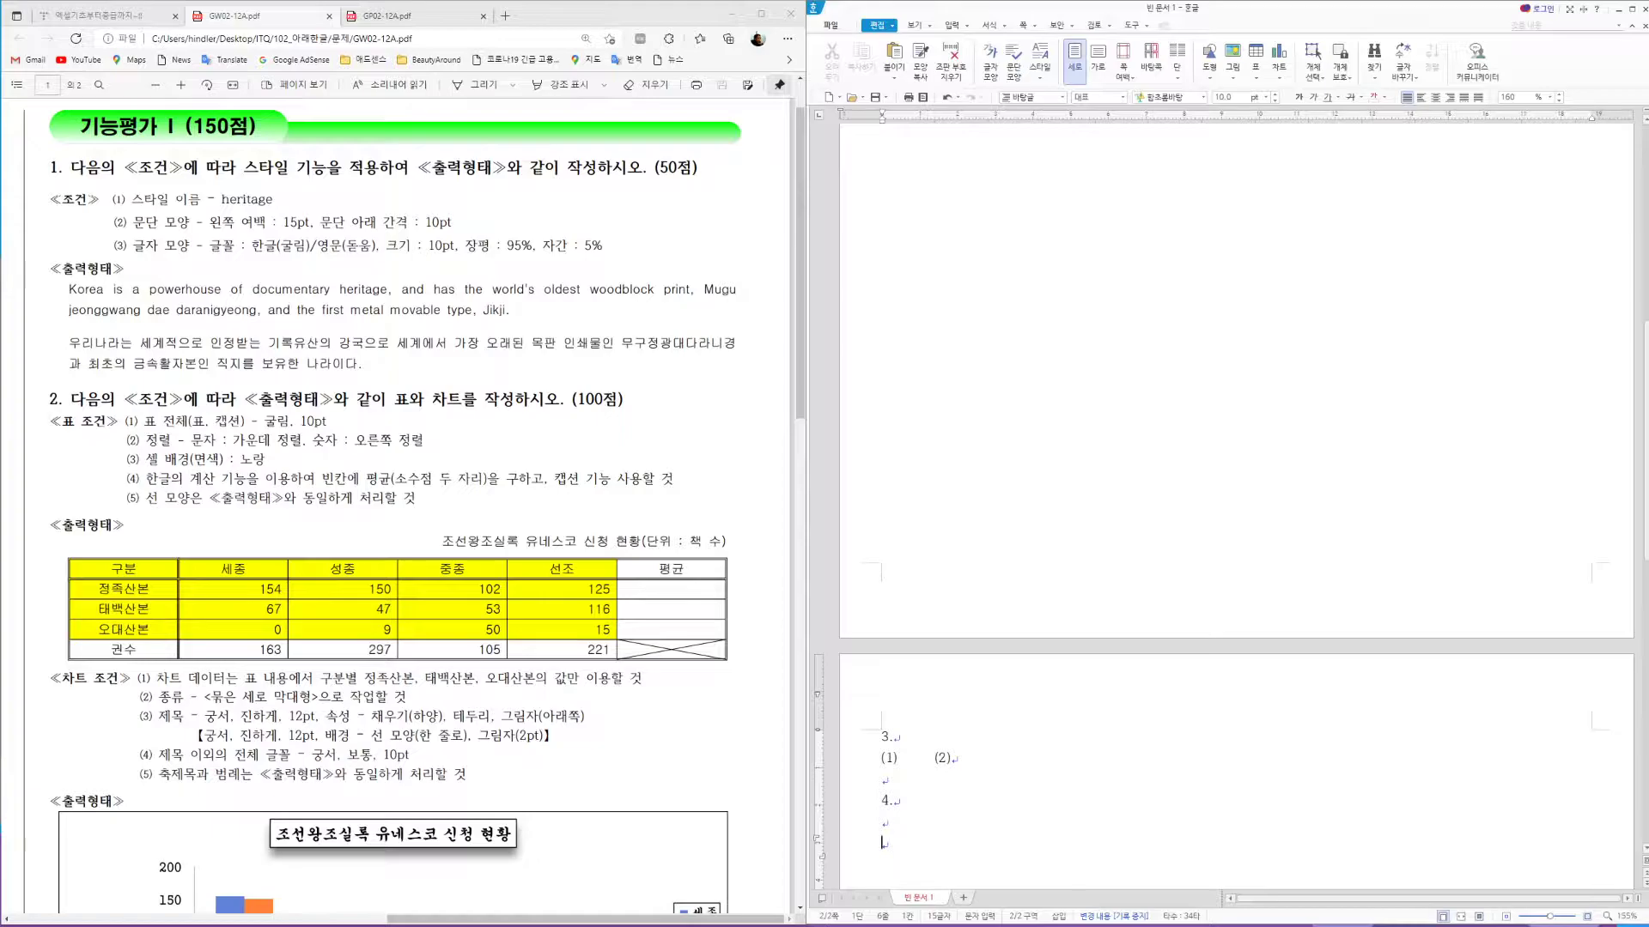
{"action": "key", "text": "ctrl+Return"}
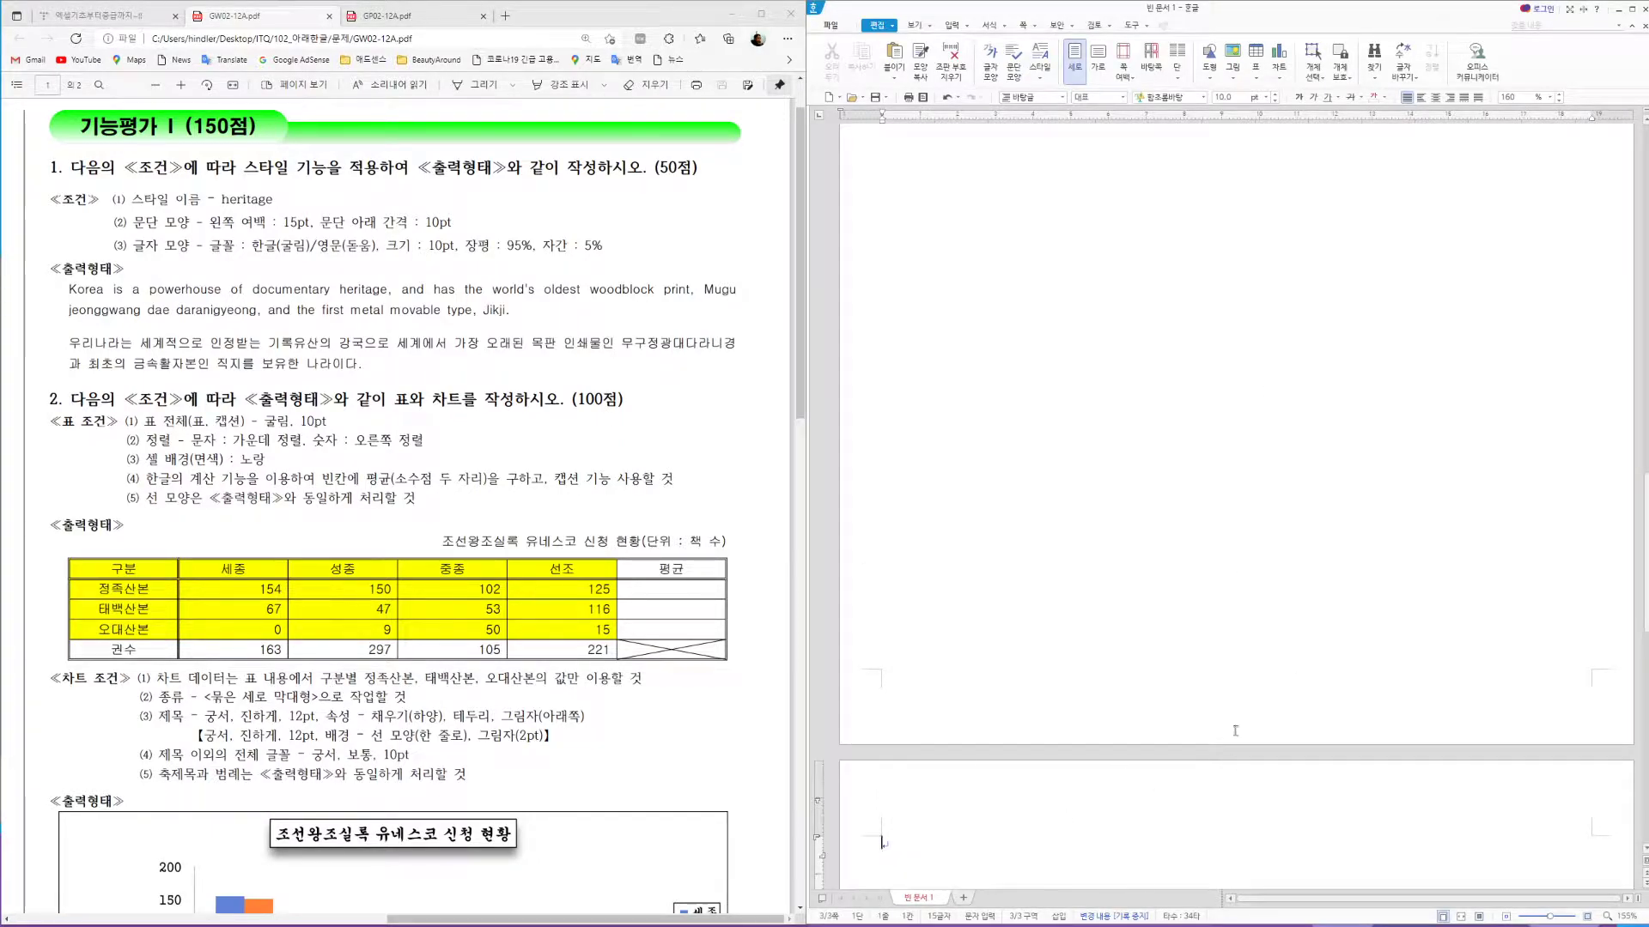
Save the document to the ITQ folder under Documents, overwriting the existing 20220315 file that has no "입력" suffix
{"action": "scroll", "coordinate": [974, 297], "scroll_direction": "up", "scroll_amount": 20}
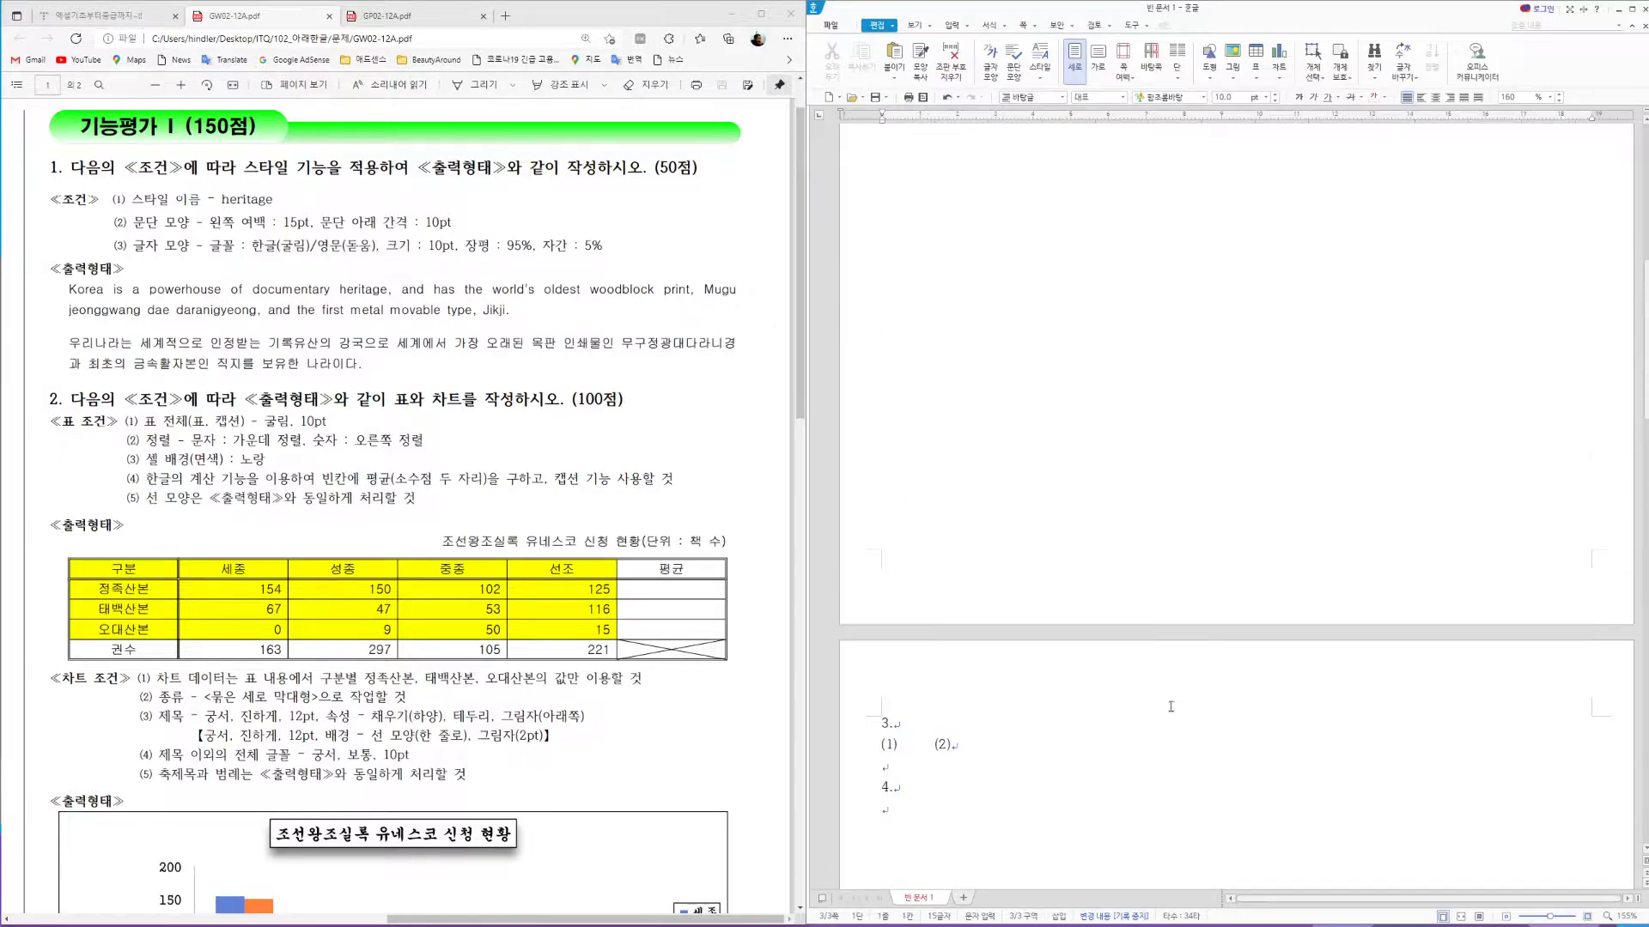
{"action": "left_click", "coordinate": [893, 249]}
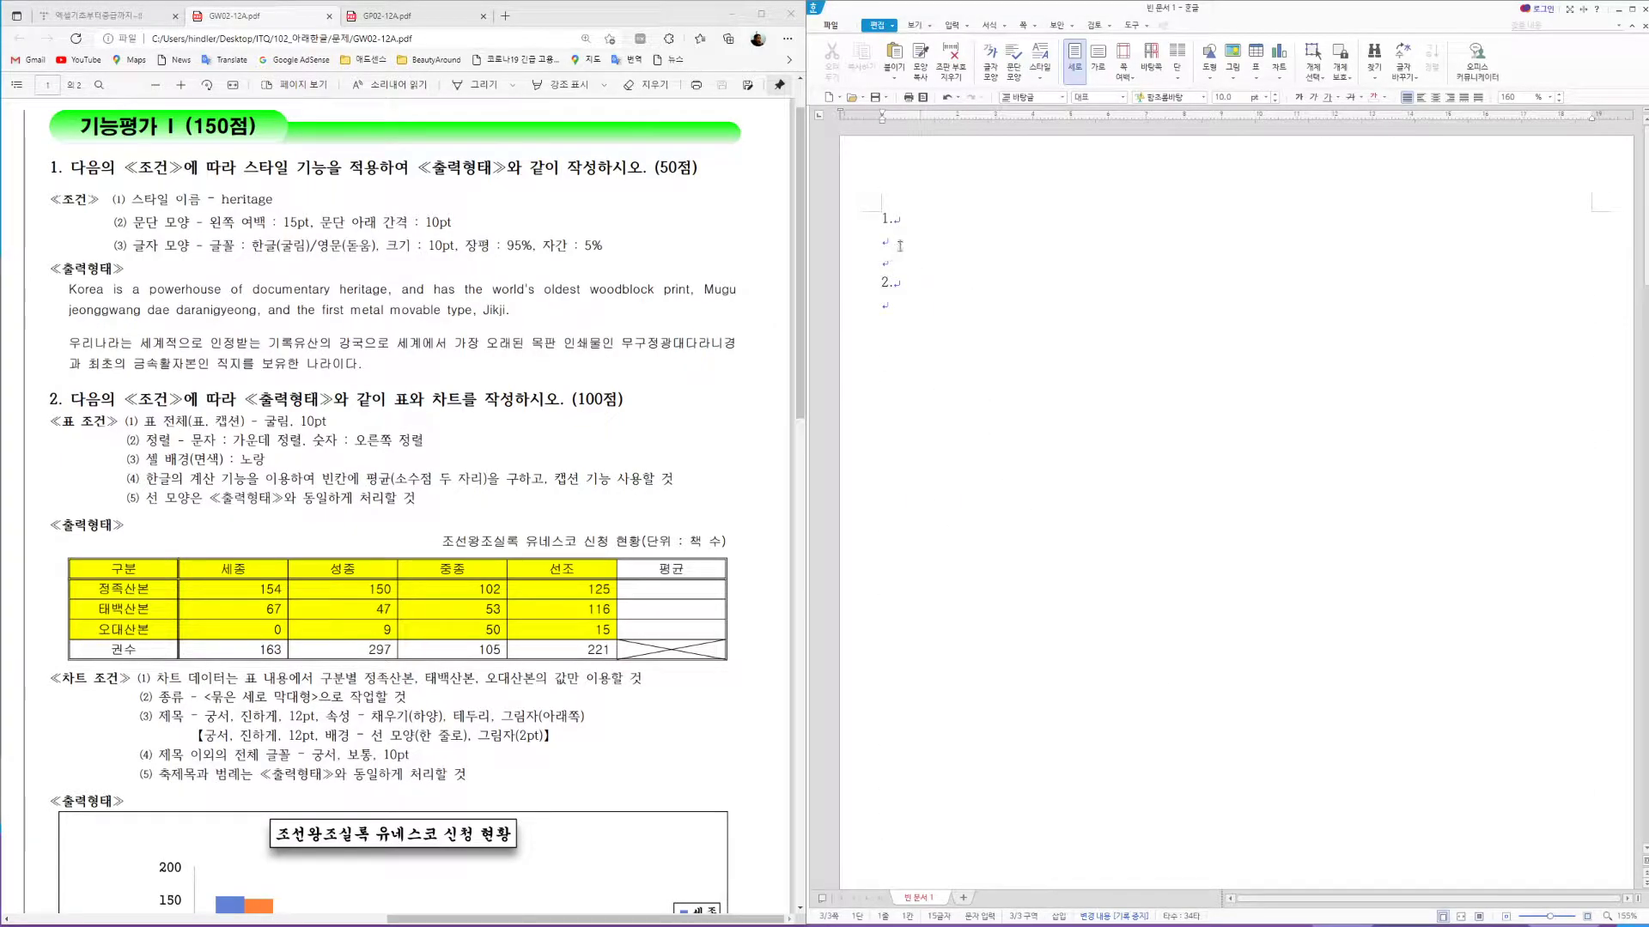
{"action": "left_click", "coordinate": [831, 26]}
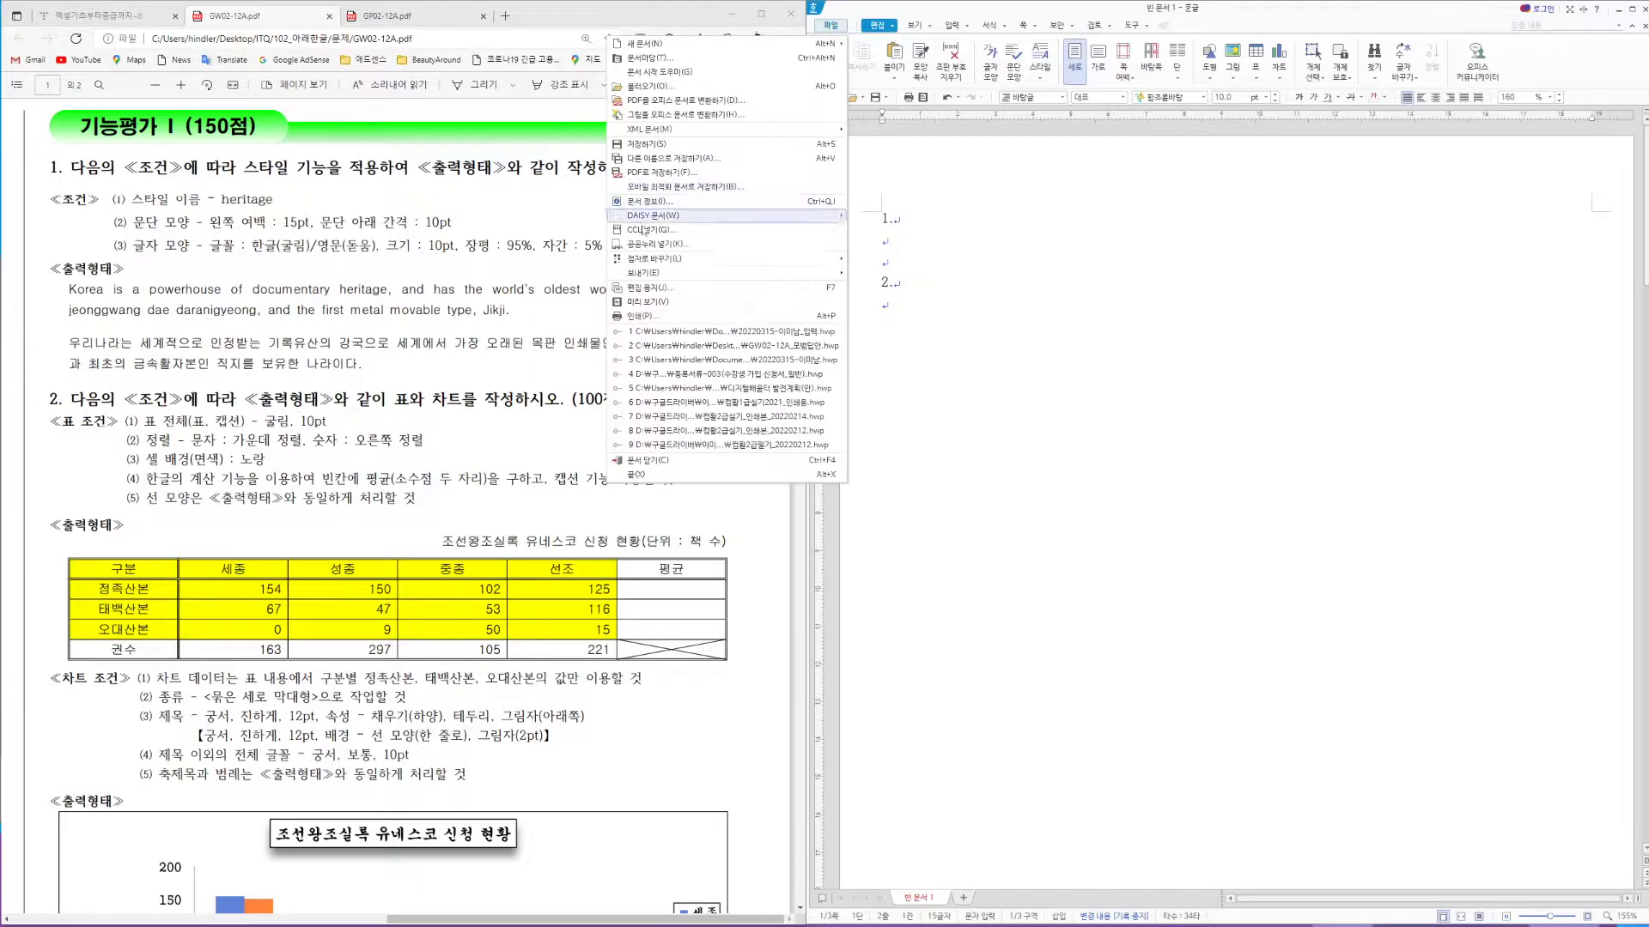
{"action": "left_click", "coordinate": [671, 160]}
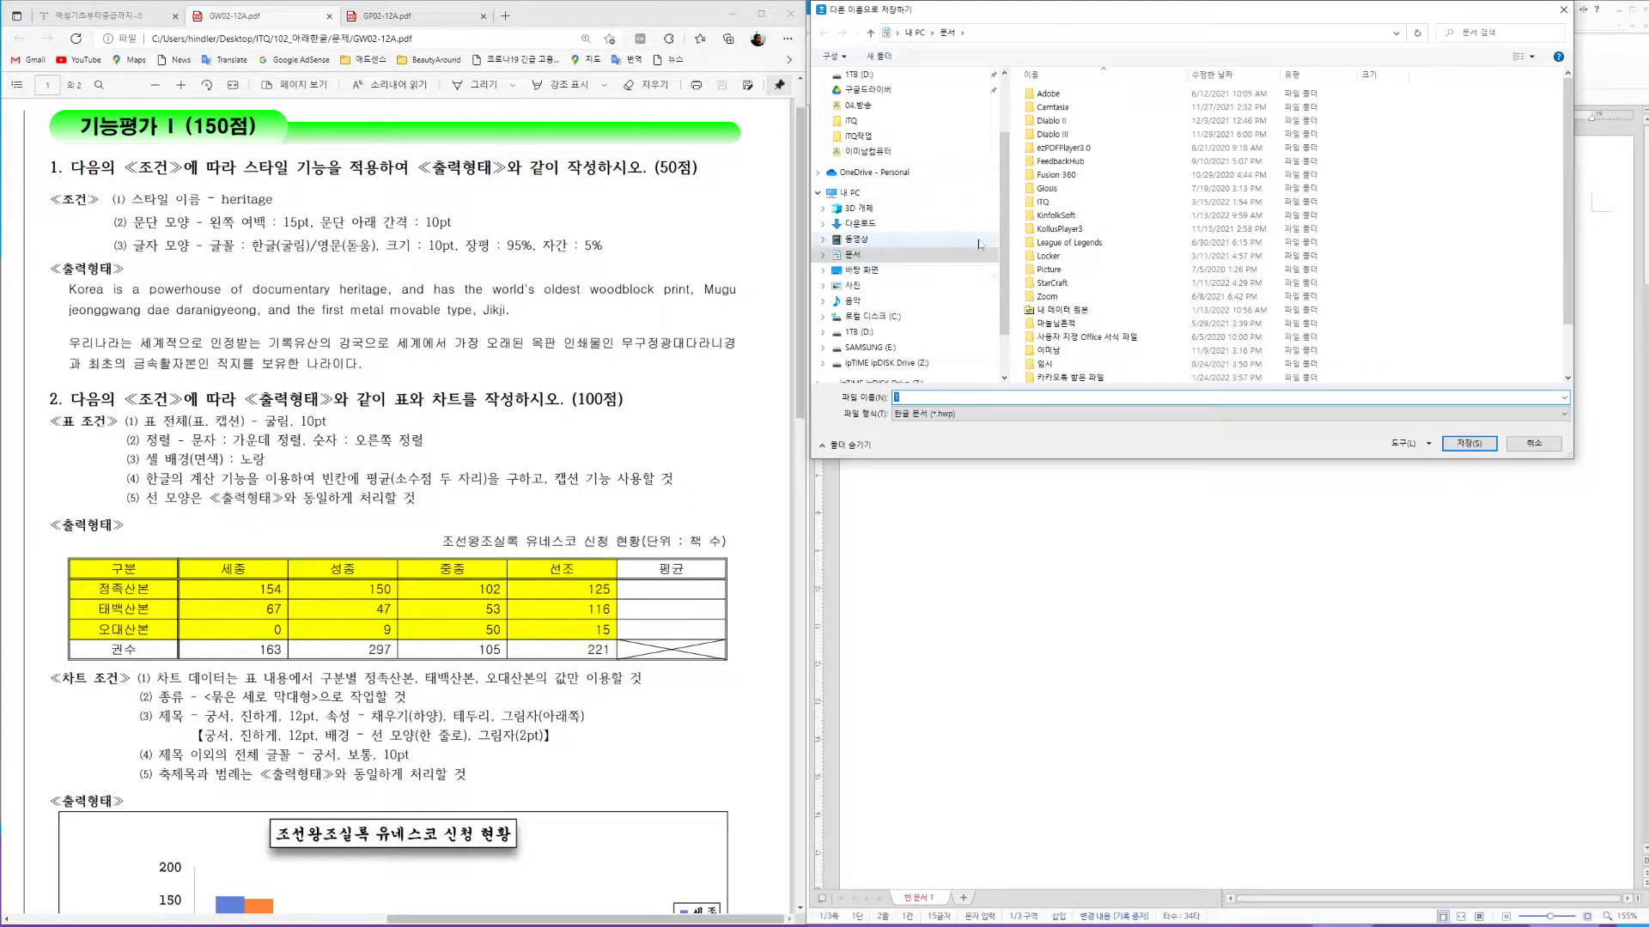
{"action": "scroll", "coordinate": [1001, 254], "scroll_direction": "up", "scroll_amount": 3}
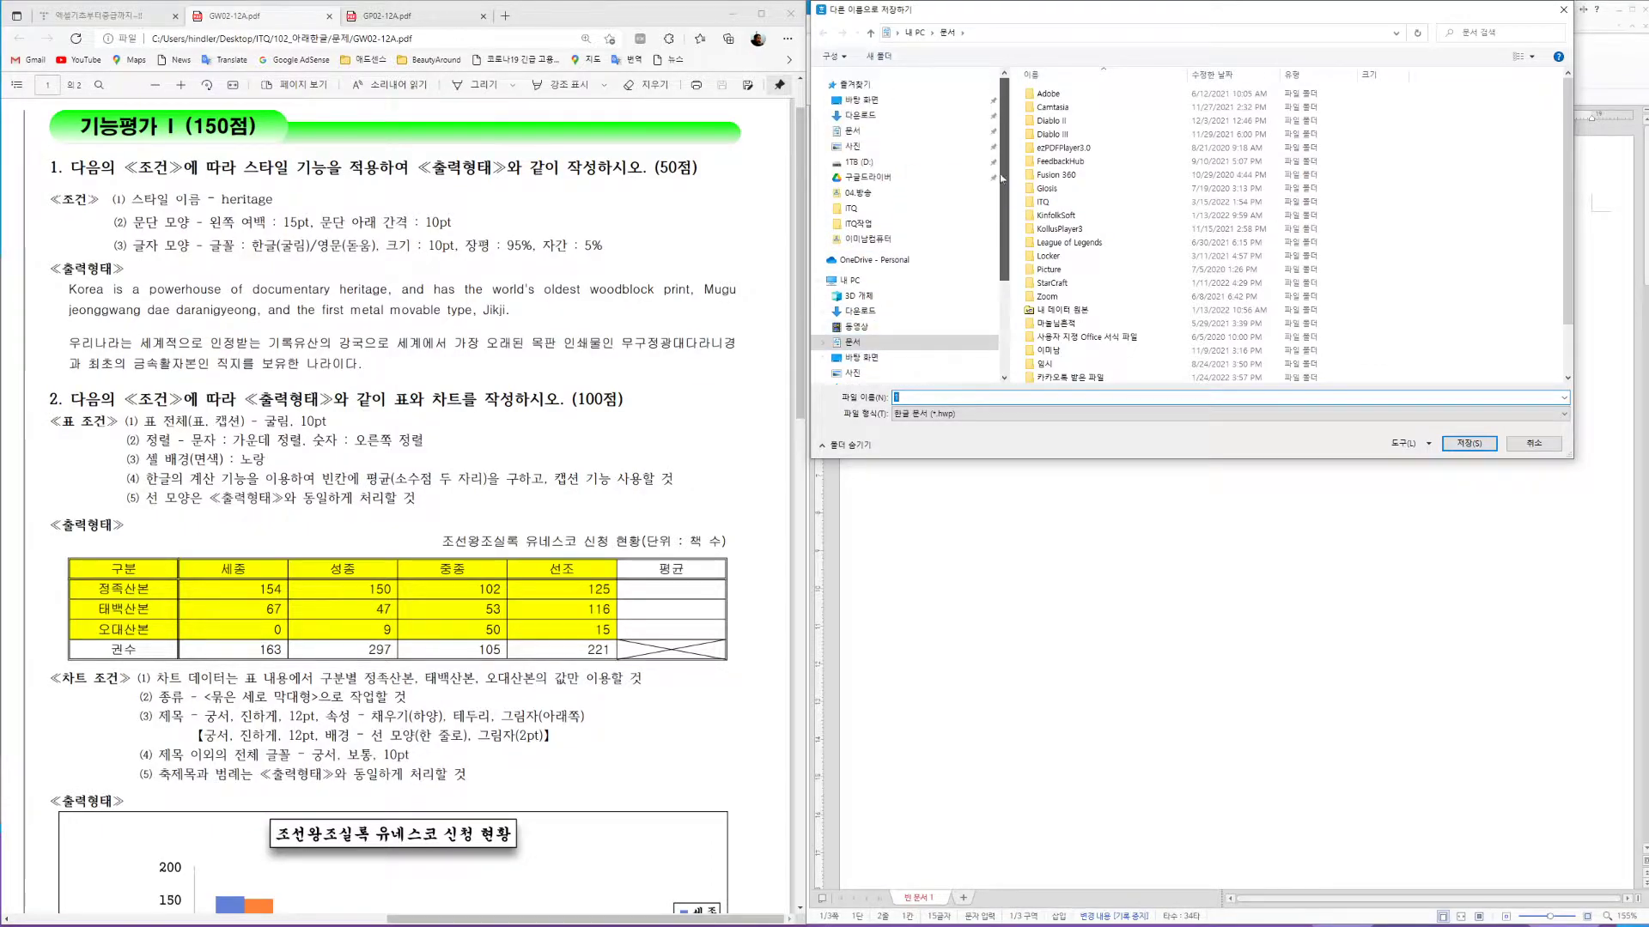
{"action": "left_click", "coordinate": [855, 134]}
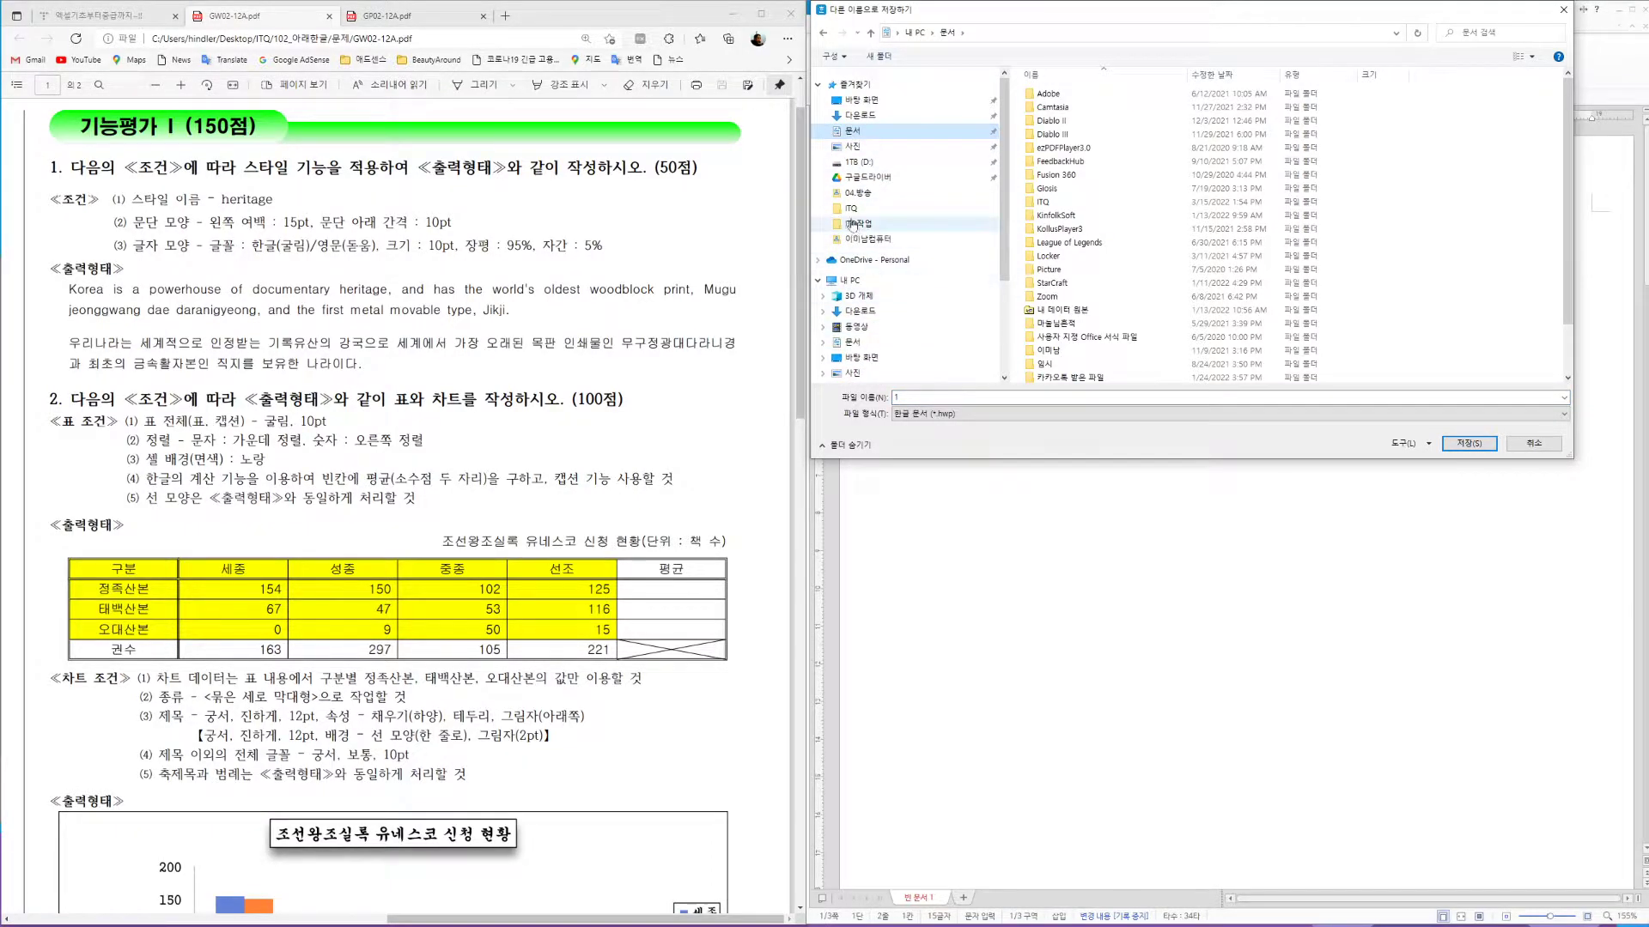
{"action": "double_click", "coordinate": [1056, 202]}
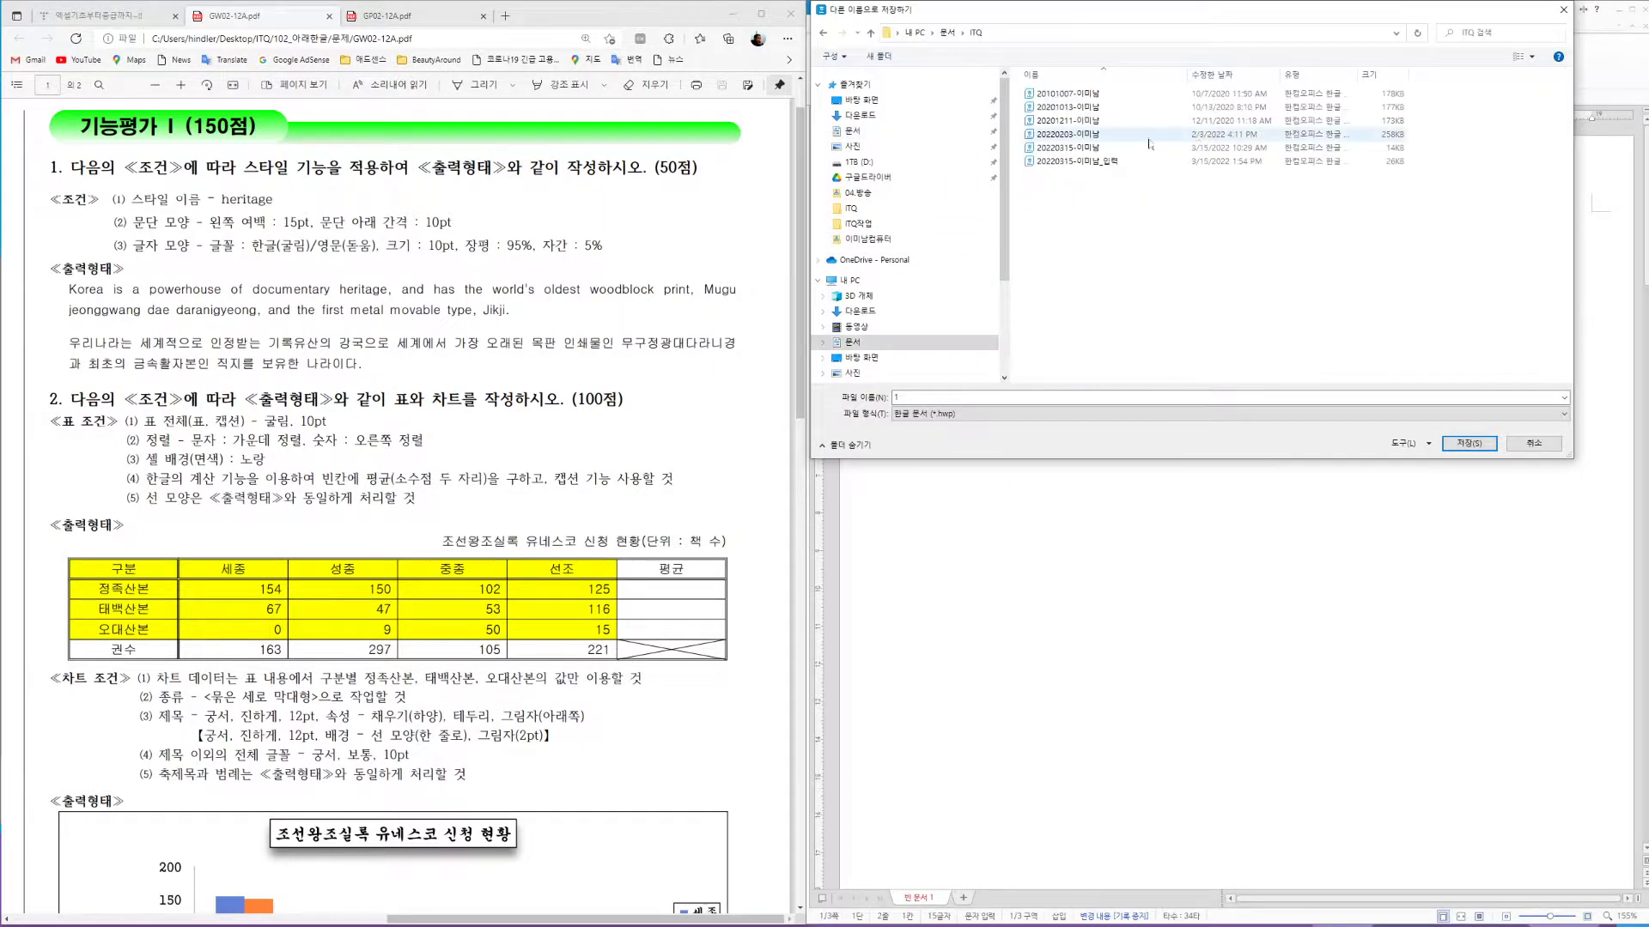
{"action": "left_click", "coordinate": [1064, 150]}
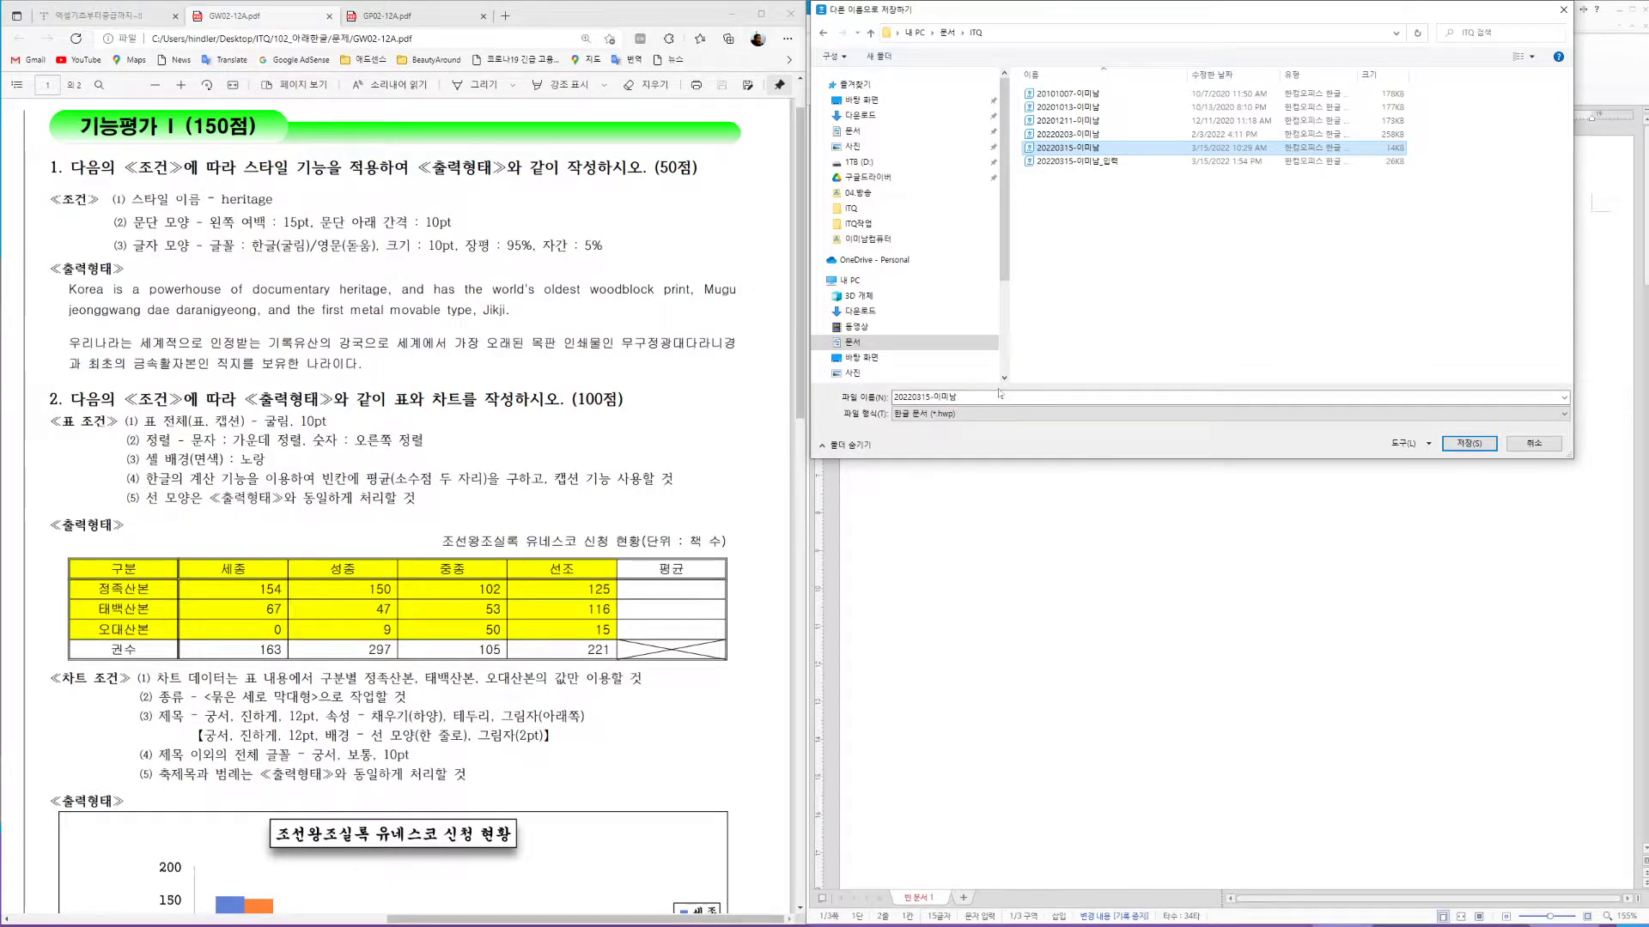
{"action": "left_click", "coordinate": [1469, 443]}
{"action": "left_click", "coordinate": [1104, 471]}
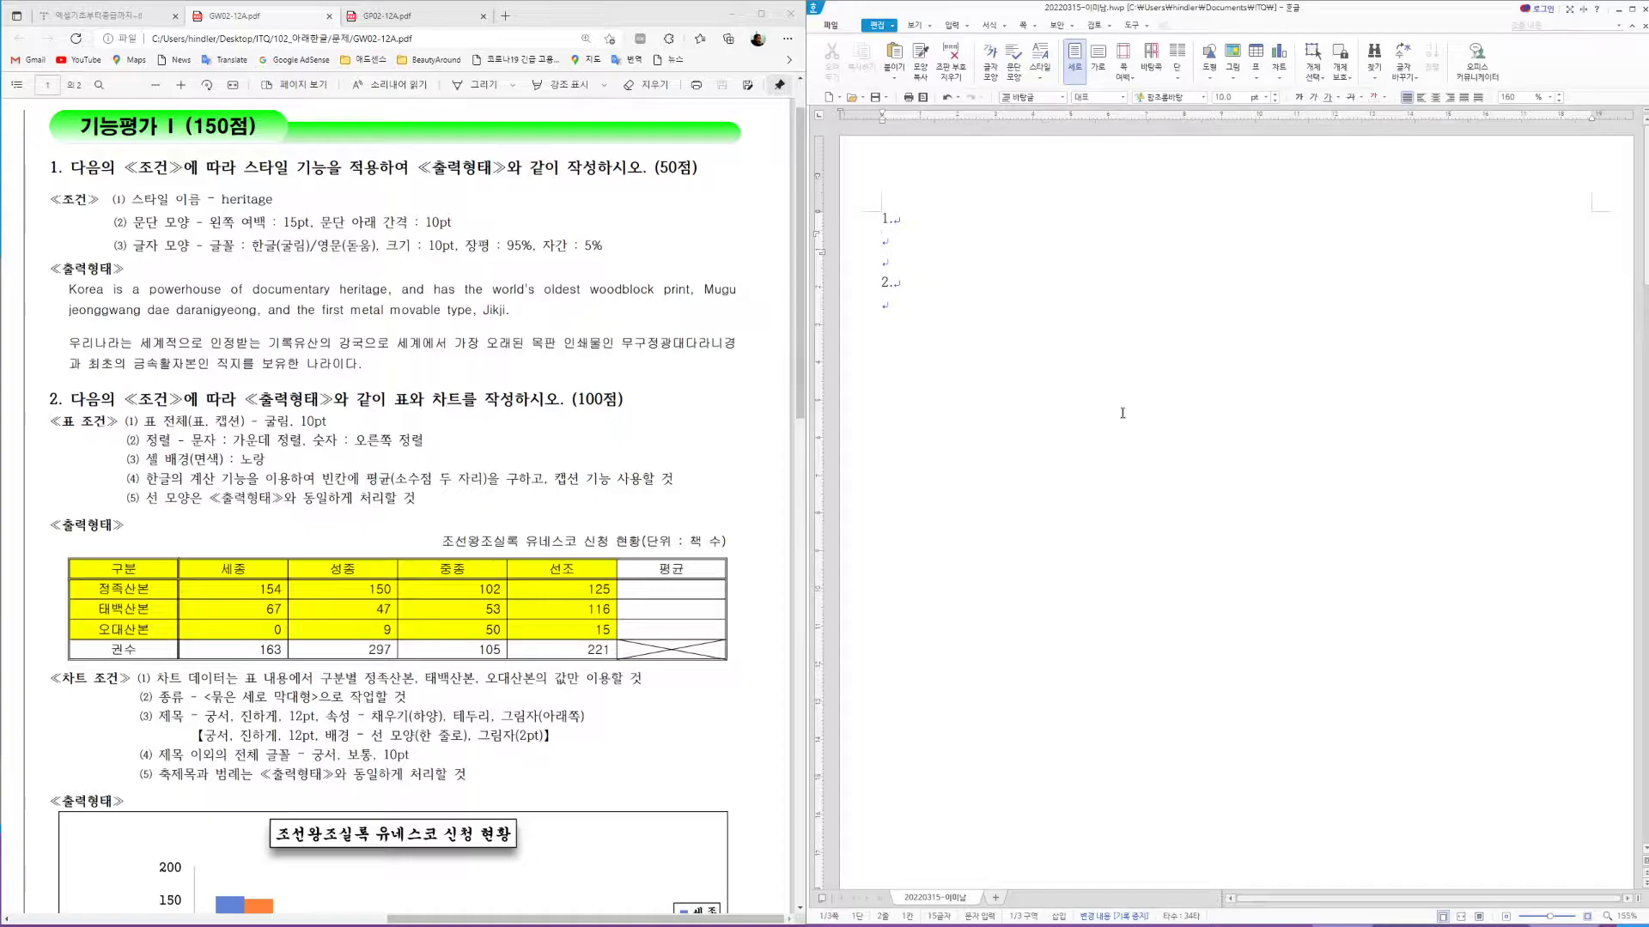
Examine the exam PDF's function tasks and the document-writing page for the required content and formatting
{"action": "key", "text": "Hangul"}
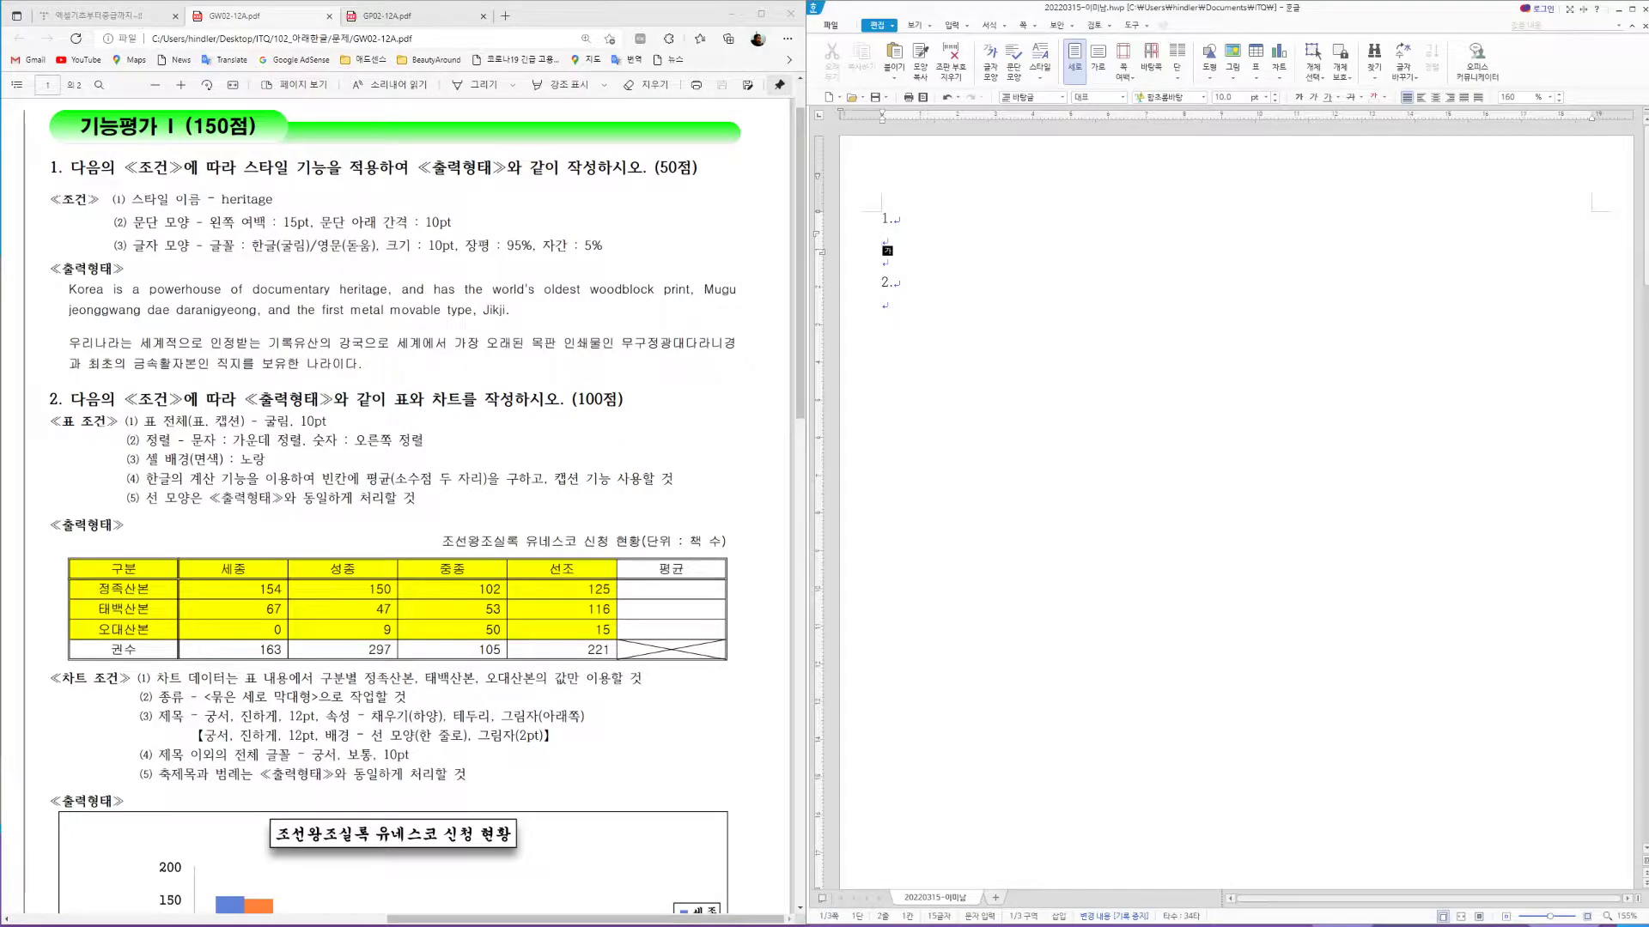
{"action": "scroll", "coordinate": [464, 653], "scroll_direction": "down", "scroll_amount": 15}
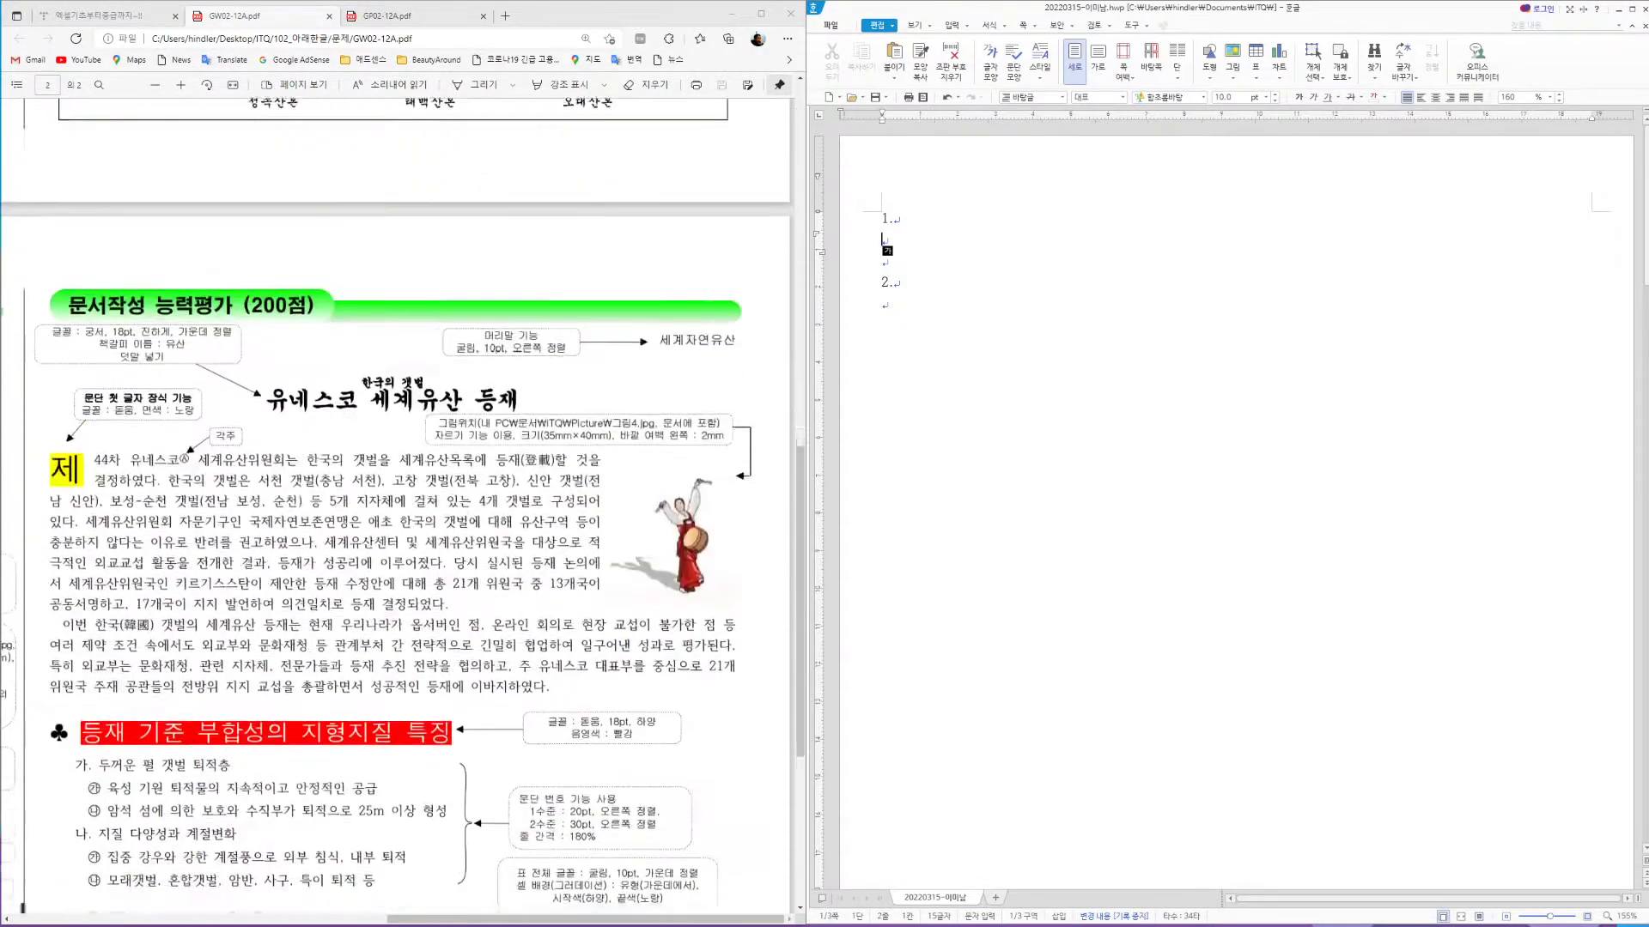
{"action": "scroll", "coordinate": [395, 507], "scroll_direction": "up", "scroll_amount": 2}
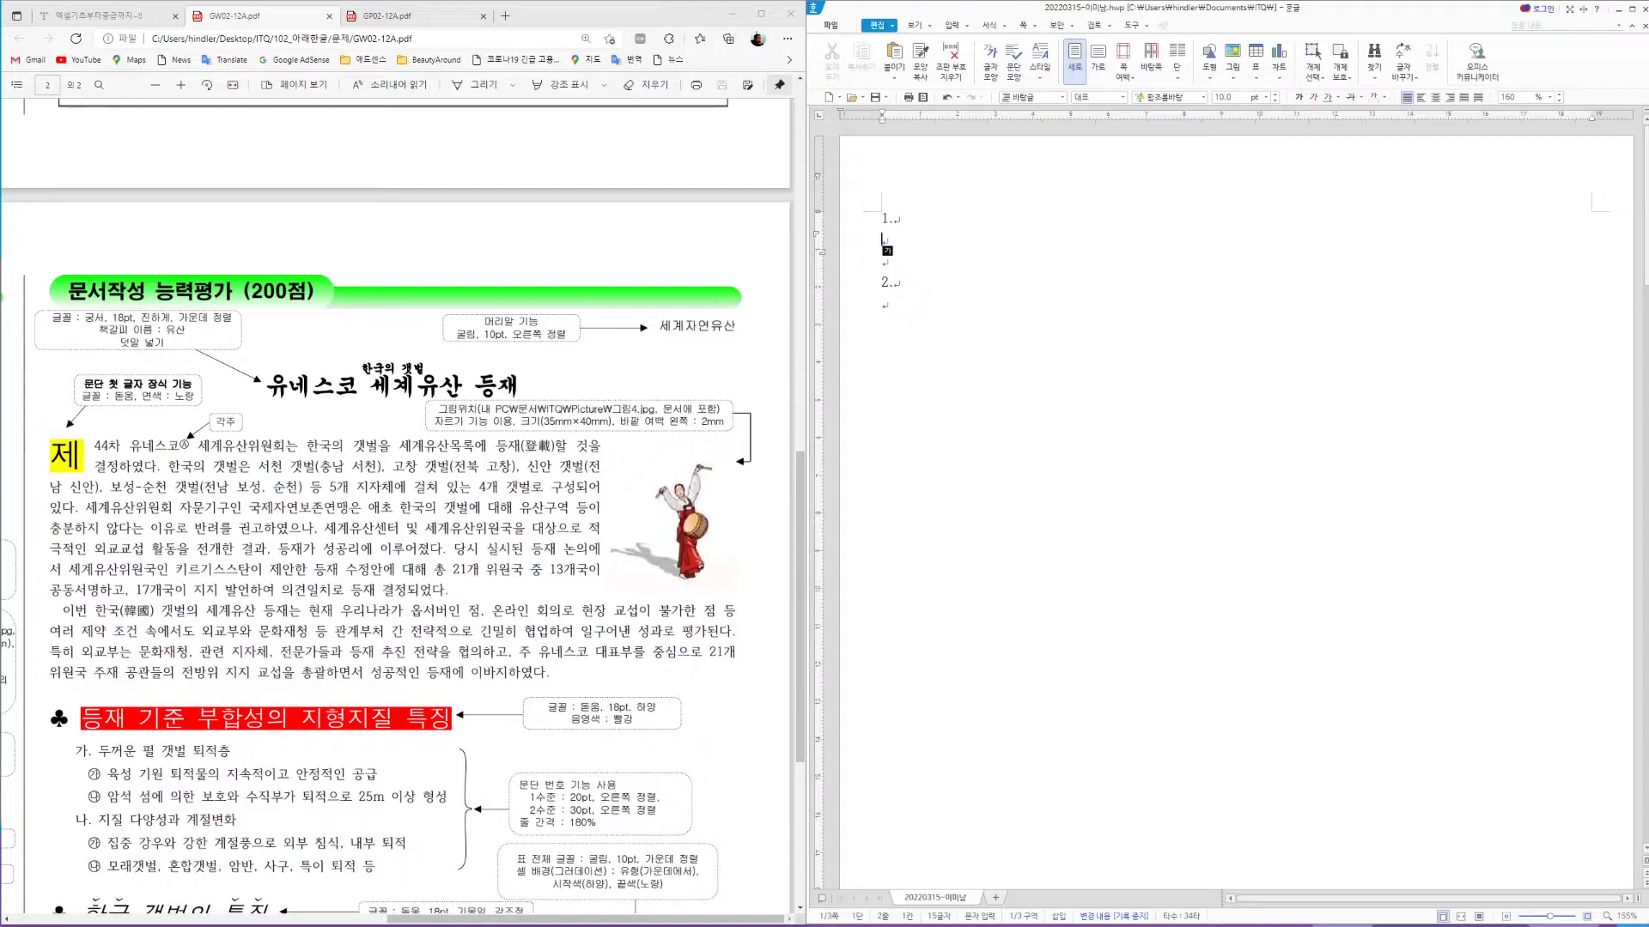
{"action": "scroll", "coordinate": [395, 507], "scroll_direction": "up", "scroll_amount": 10}
{"action": "scroll", "coordinate": [395, 506], "scroll_direction": "down", "scroll_amount": 1}
{"action": "scroll", "coordinate": [395, 507], "scroll_direction": "up", "scroll_amount": 1}
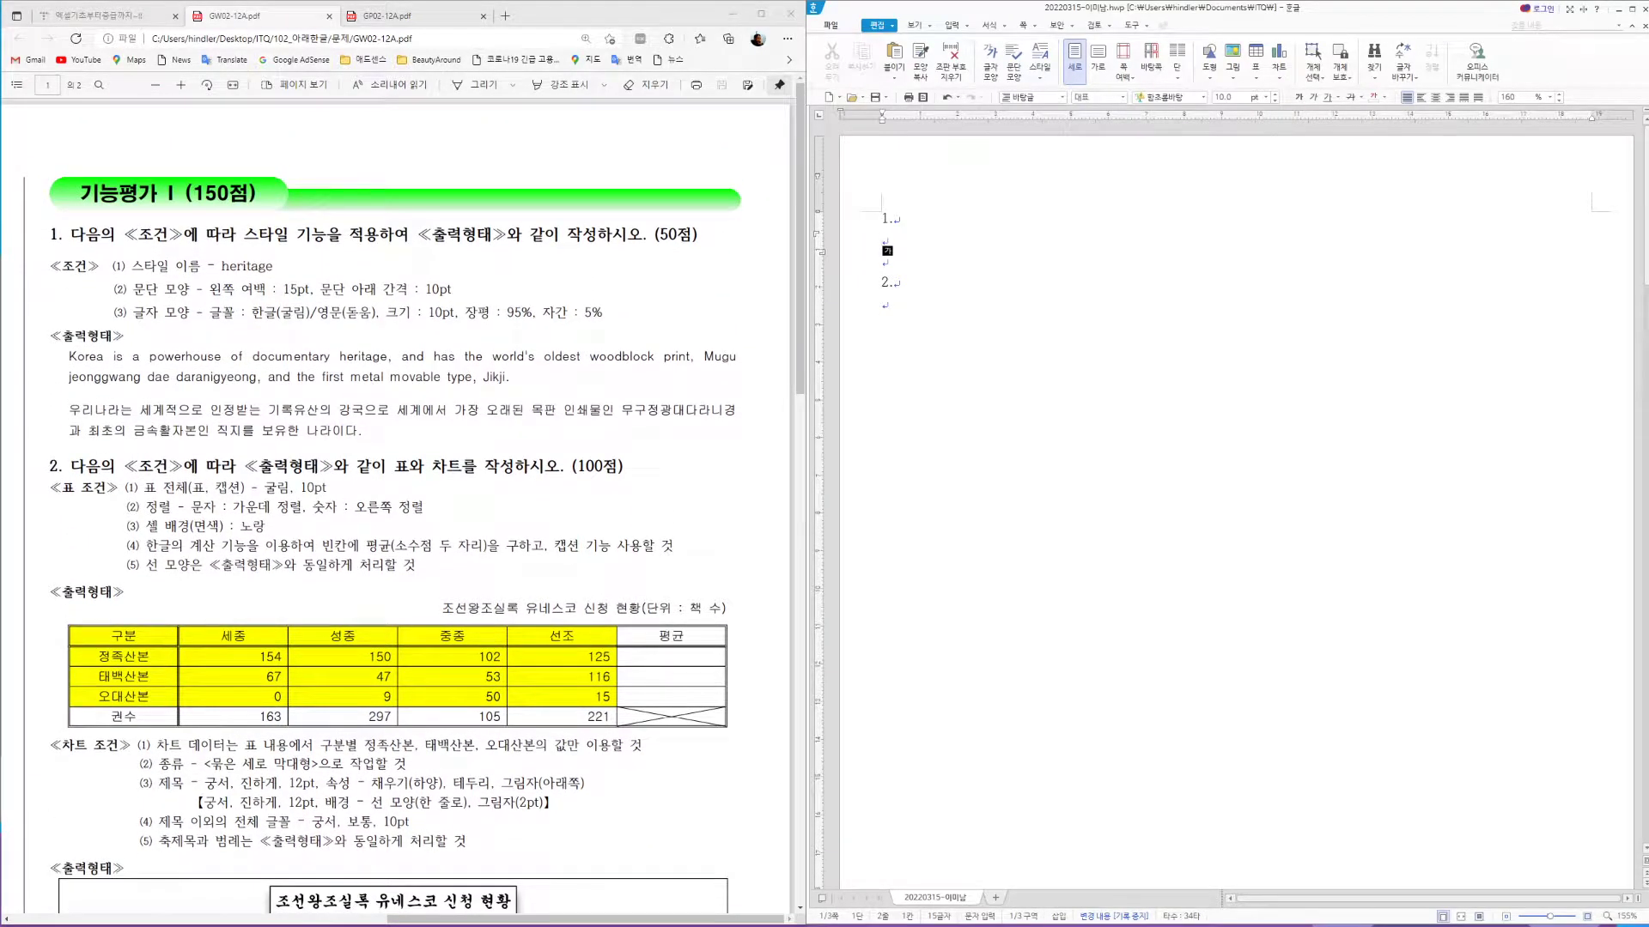
{"action": "scroll", "coordinate": [395, 507], "scroll_direction": "down", "scroll_amount": 1}
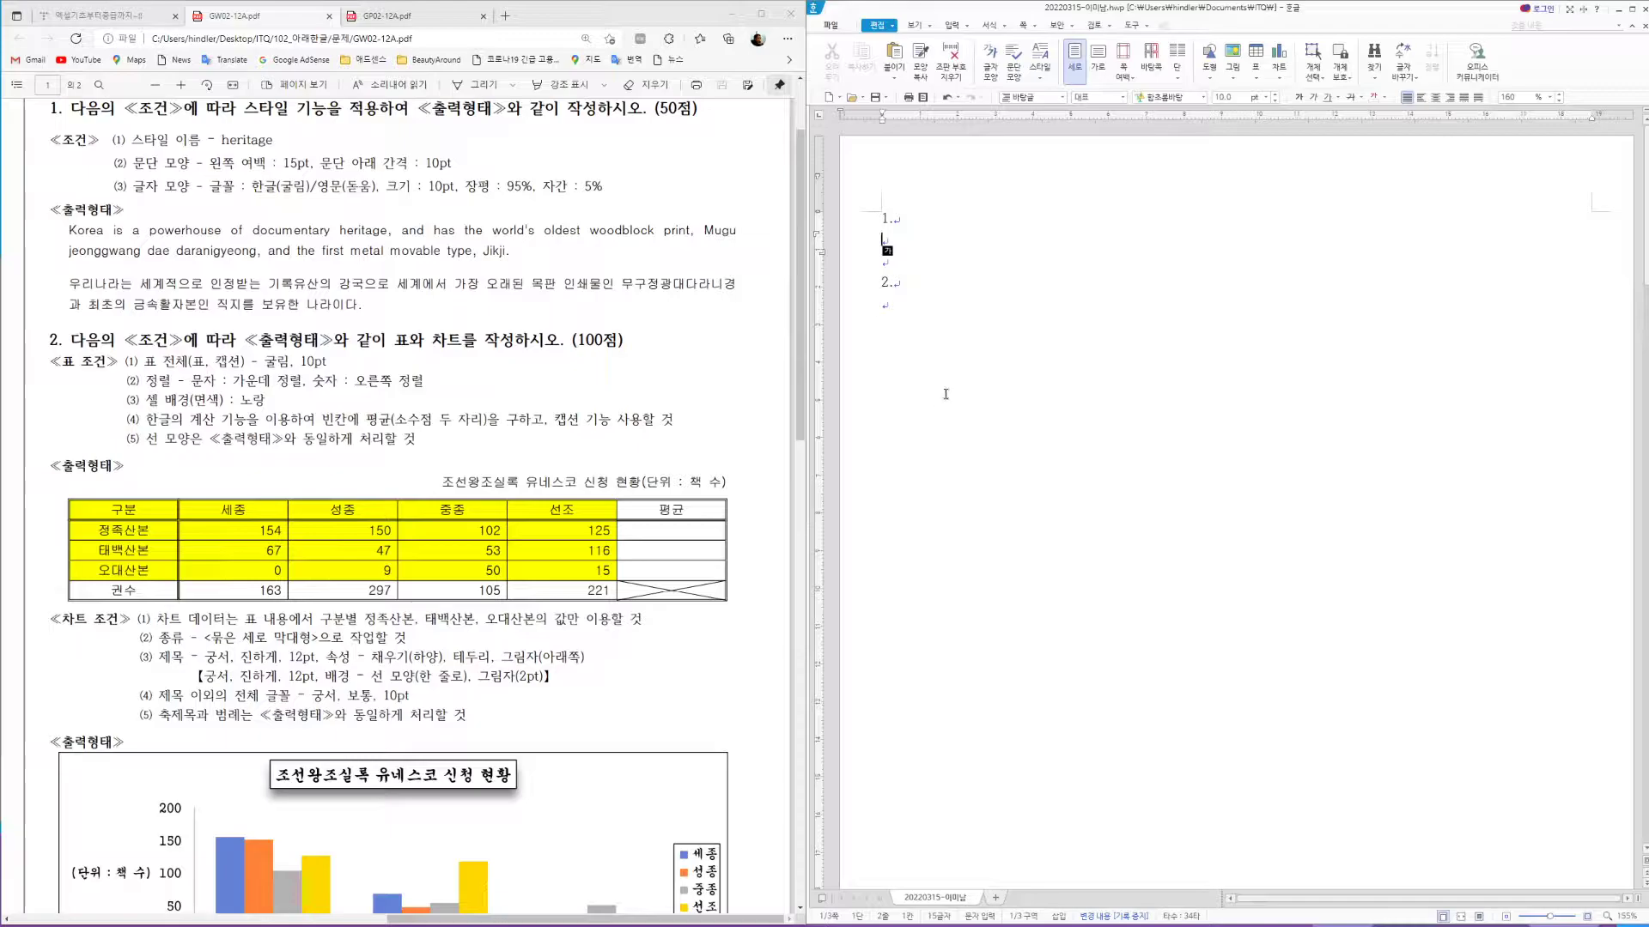
{"action": "scroll", "coordinate": [799, 430], "scroll_direction": "up", "scroll_amount": 1}
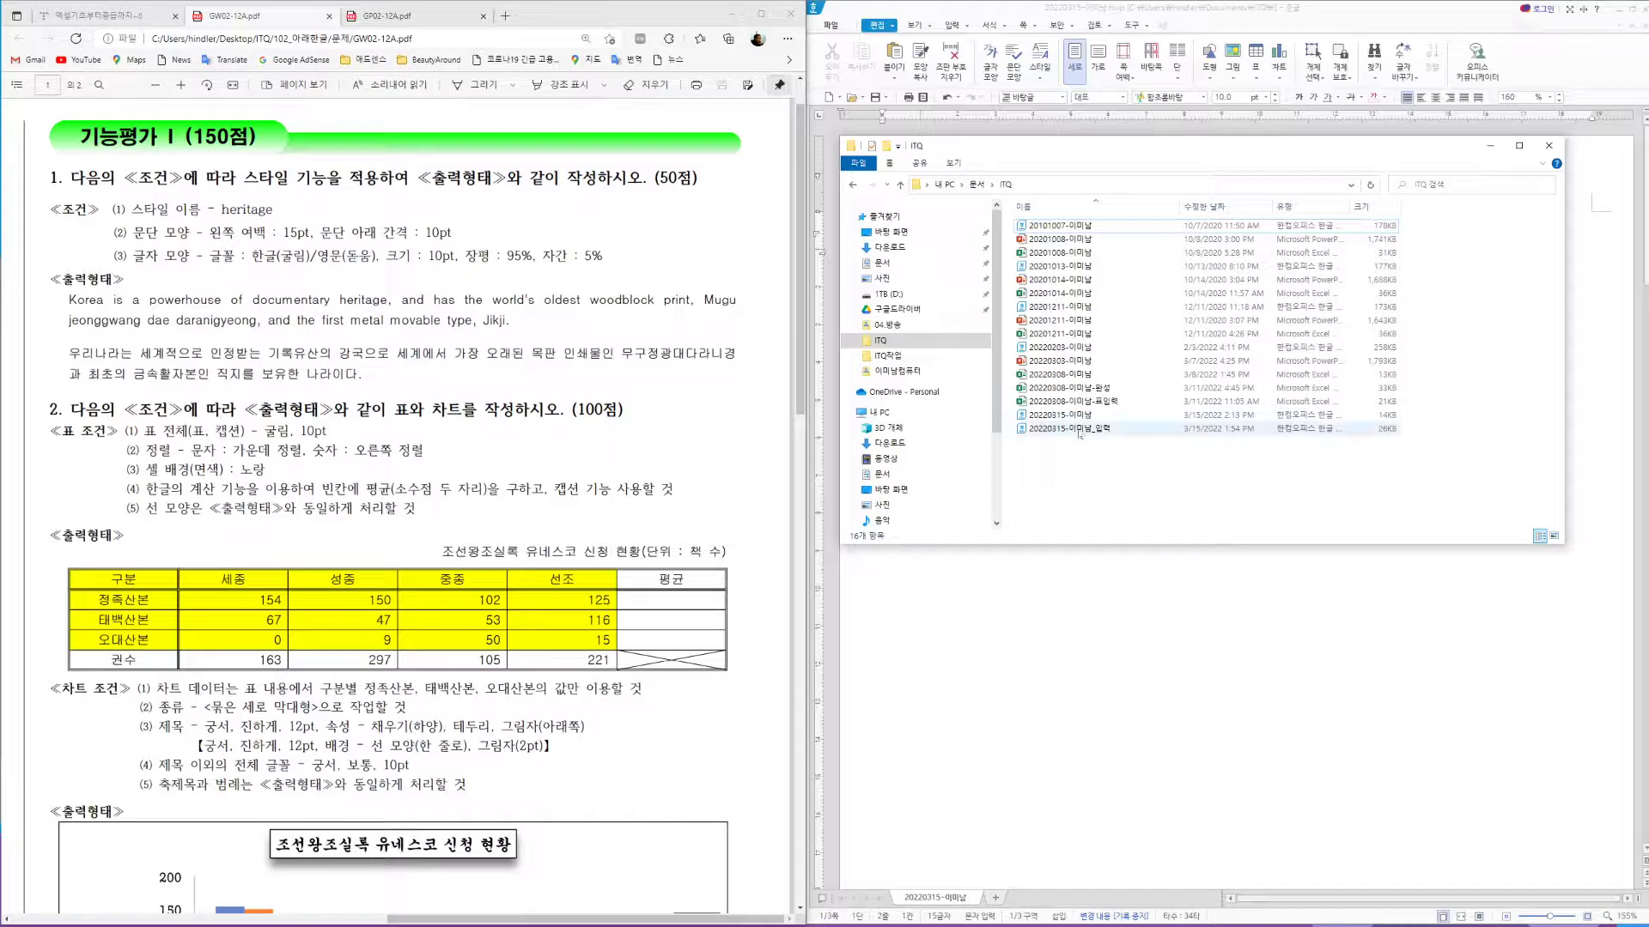
Open the 20220315 file with the "입력" suffix from the ITQ folder and place its window beside the exam PDF
{"action": "double_click", "coordinate": [1080, 430]}
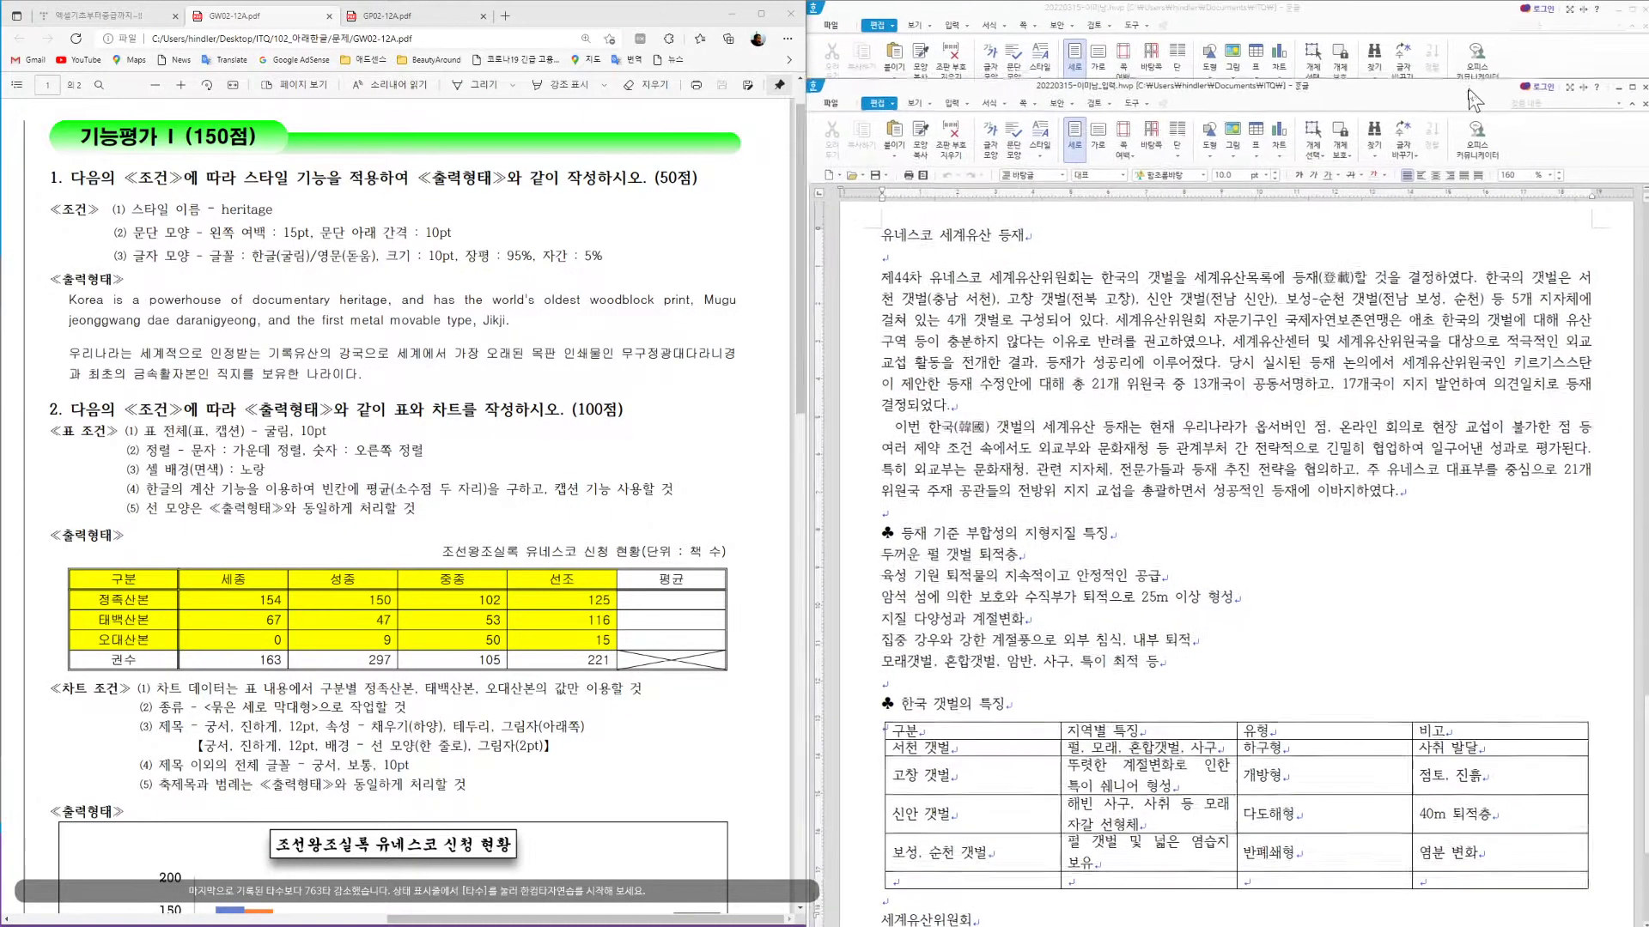
{"action": "mouse_move", "coordinate": [1180, 12]}
{"action": "left_mouse_down"}
{"action": "mouse_move", "coordinate": [1180, 90]}
{"action": "mouse_move", "coordinate": [1200, 16]}
{"action": "left_mouse_up"}
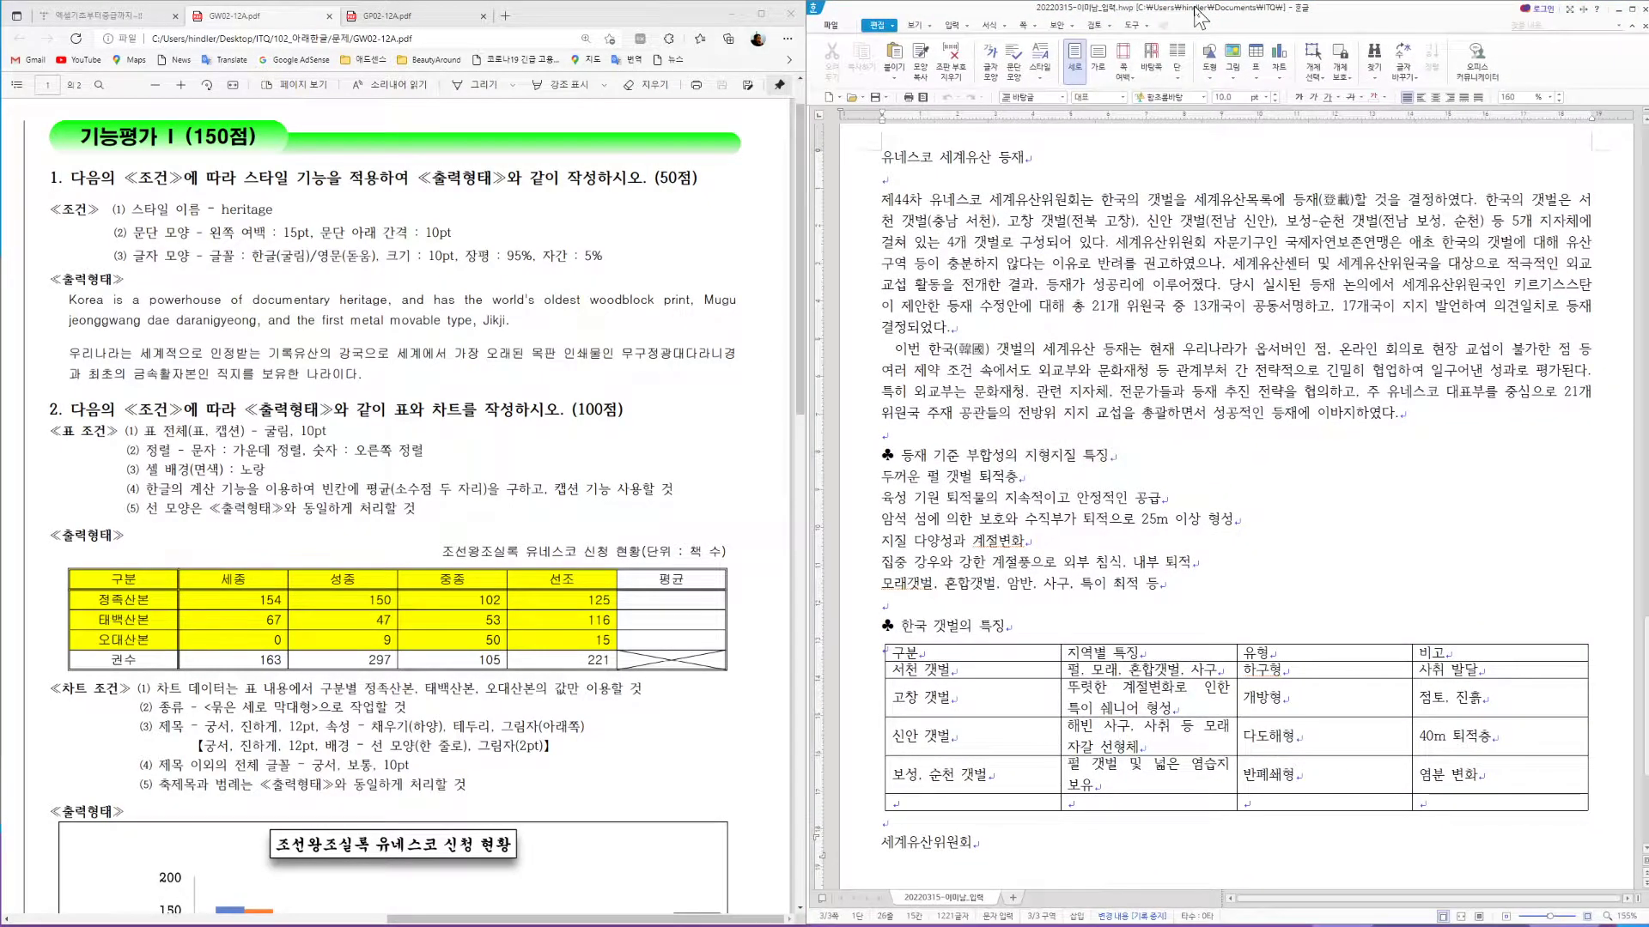
{"action": "scroll", "coordinate": [1467, 733], "scroll_direction": "up", "scroll_amount": 5}
{"action": "scroll", "coordinate": [1467, 732], "scroll_direction": "down", "scroll_amount": 5}
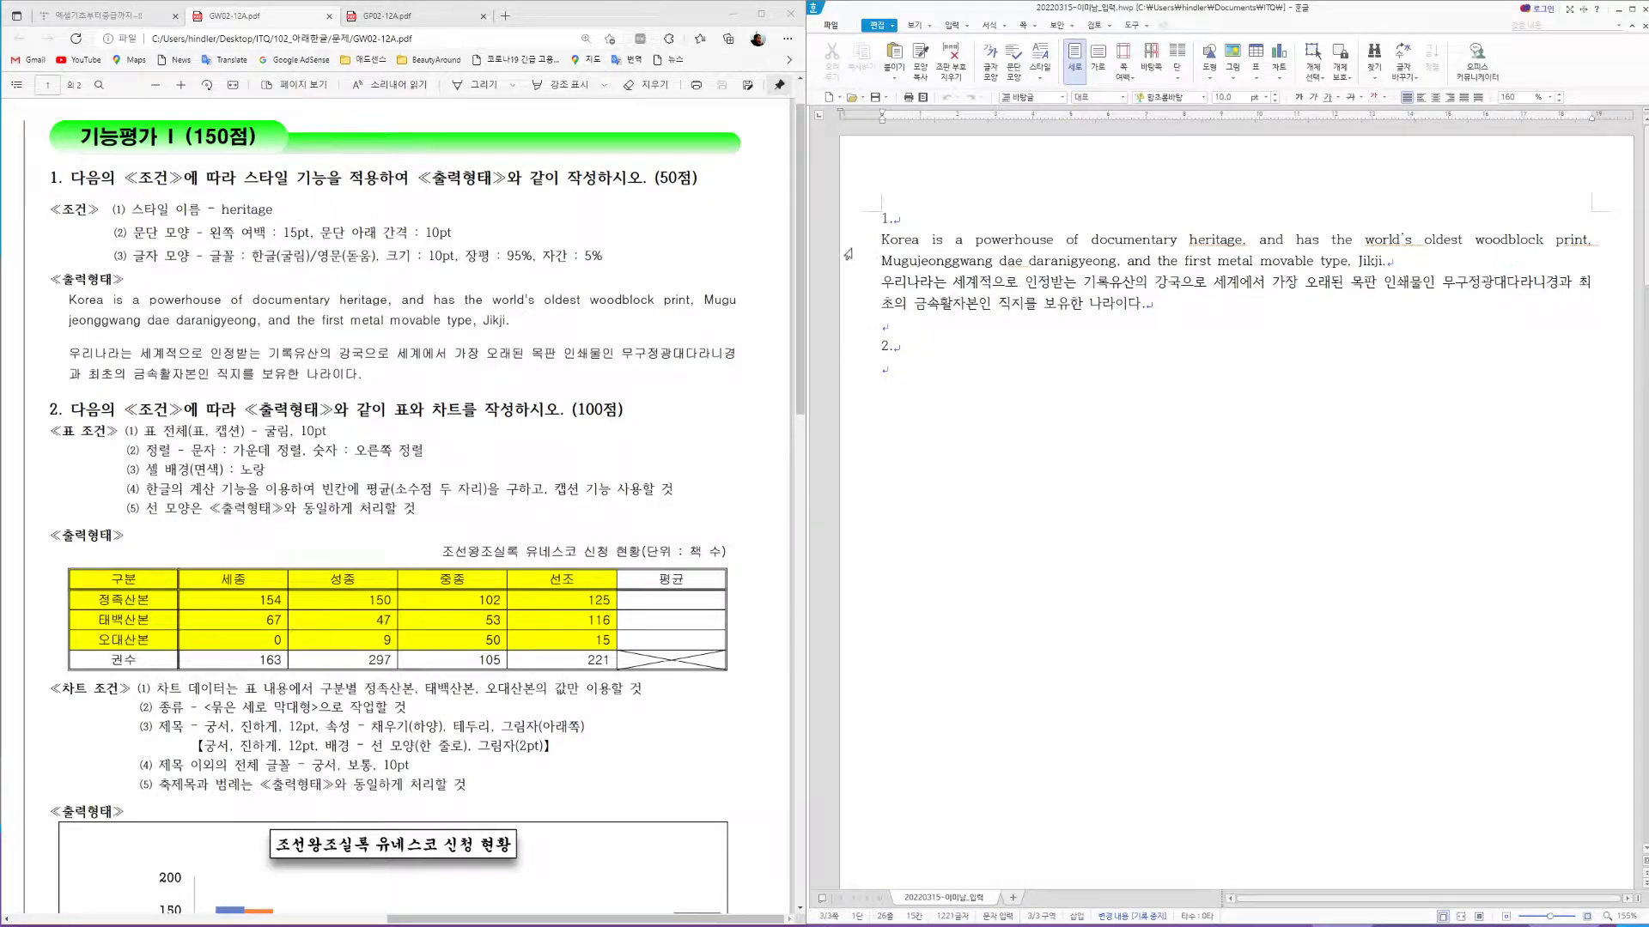
Start a new paragraph style named heritage for the English and Korean paragraphs under question 1
{"action": "left_click_drag", "start_coordinate": [854, 250], "coordinate": [1001, 321]}
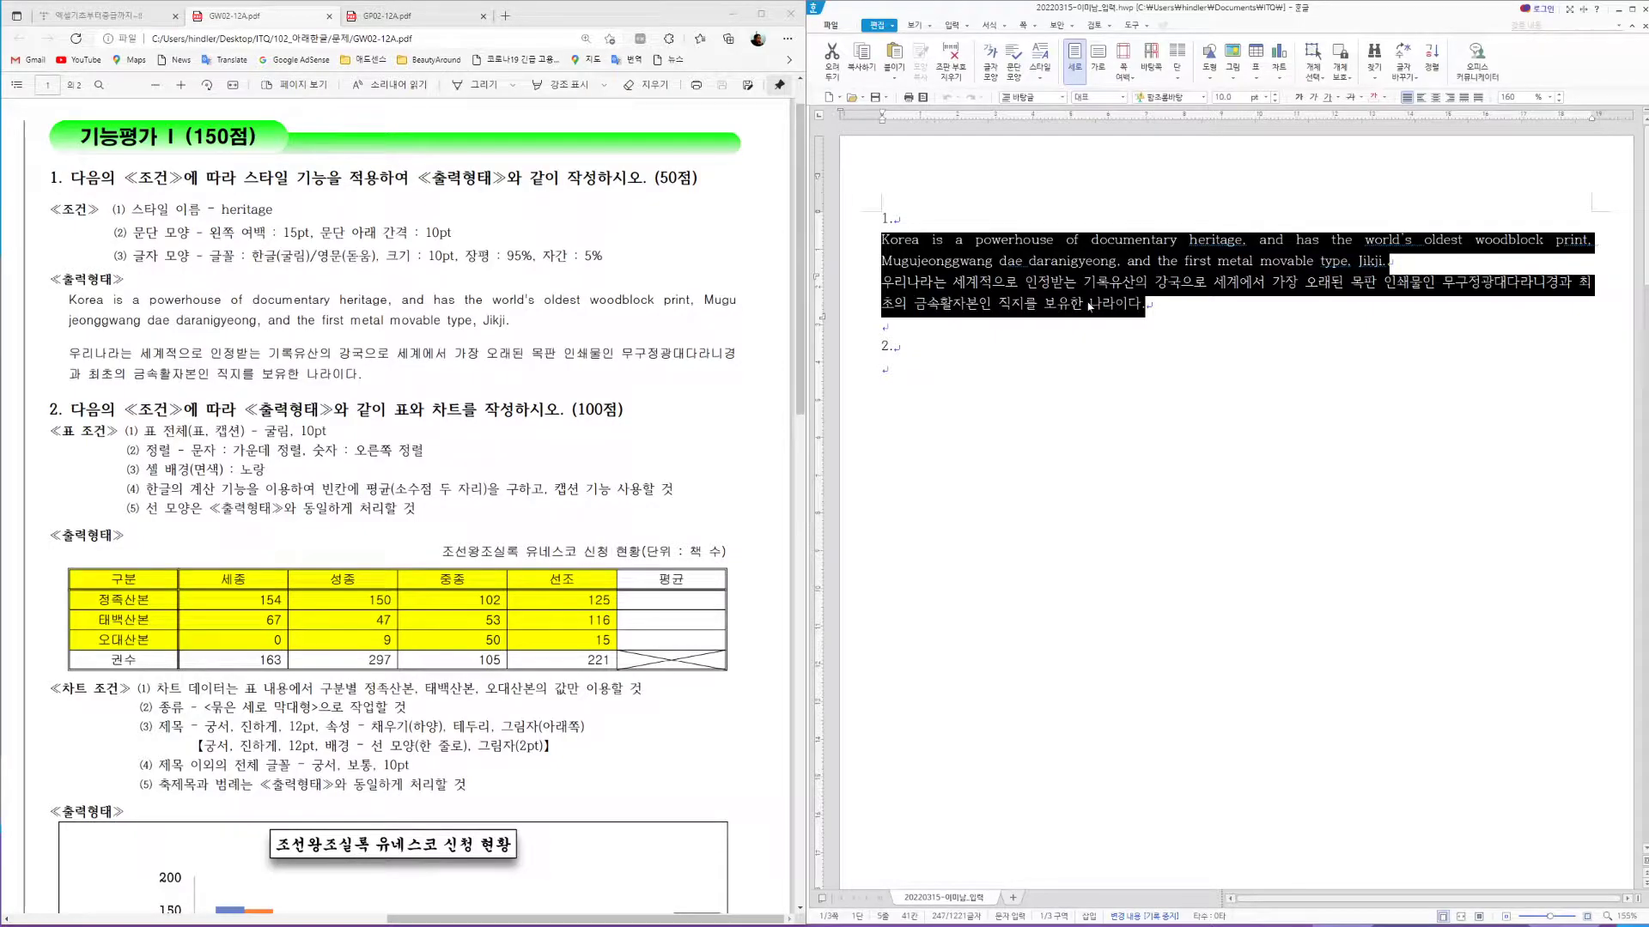
{"action": "key", "text": "F6"}
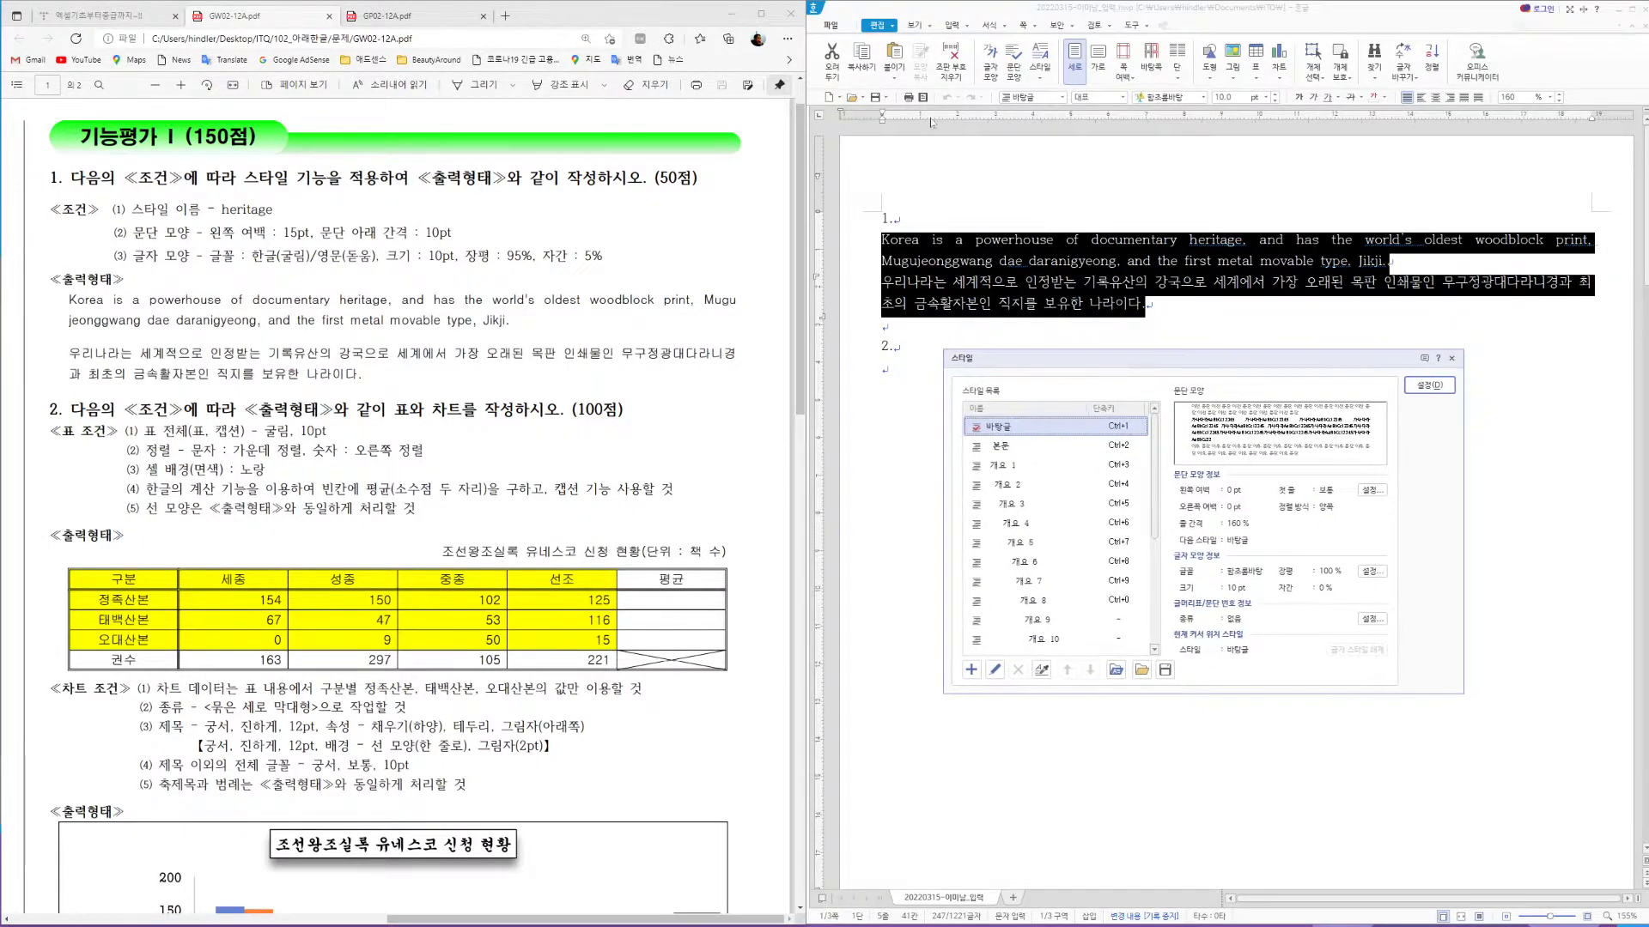
{"action": "left_click", "coordinate": [1451, 358]}
{"action": "right_click", "coordinate": [1050, 293]}
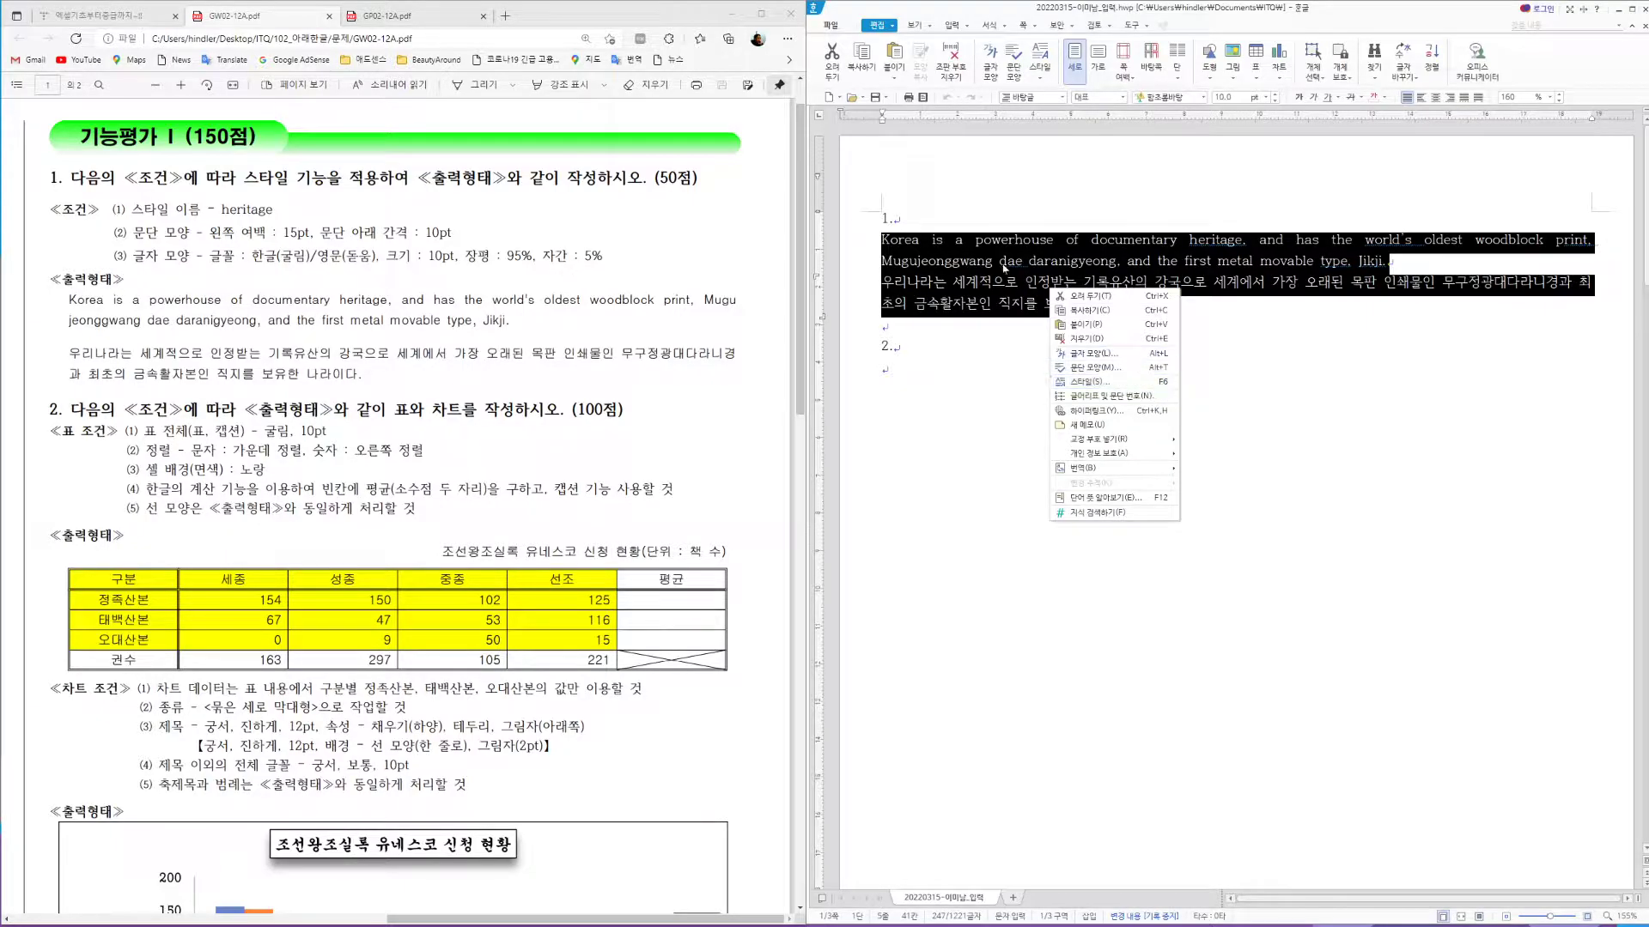
{"action": "left_click", "coordinate": [1153, 383]}
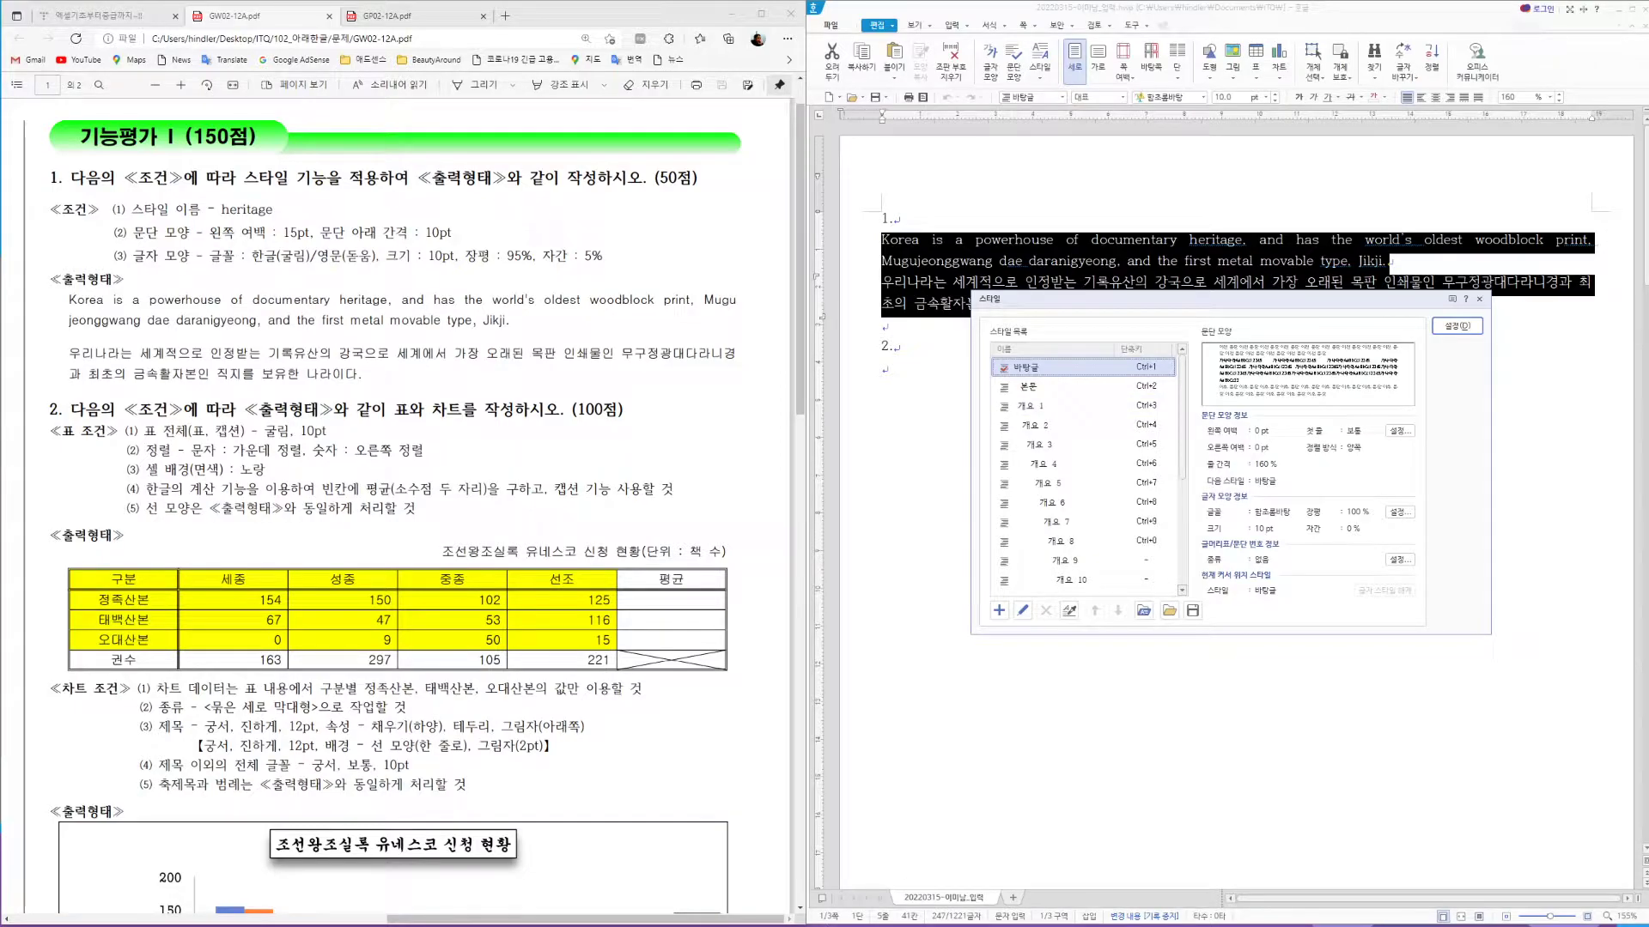
{"action": "left_click", "coordinate": [1000, 611]}
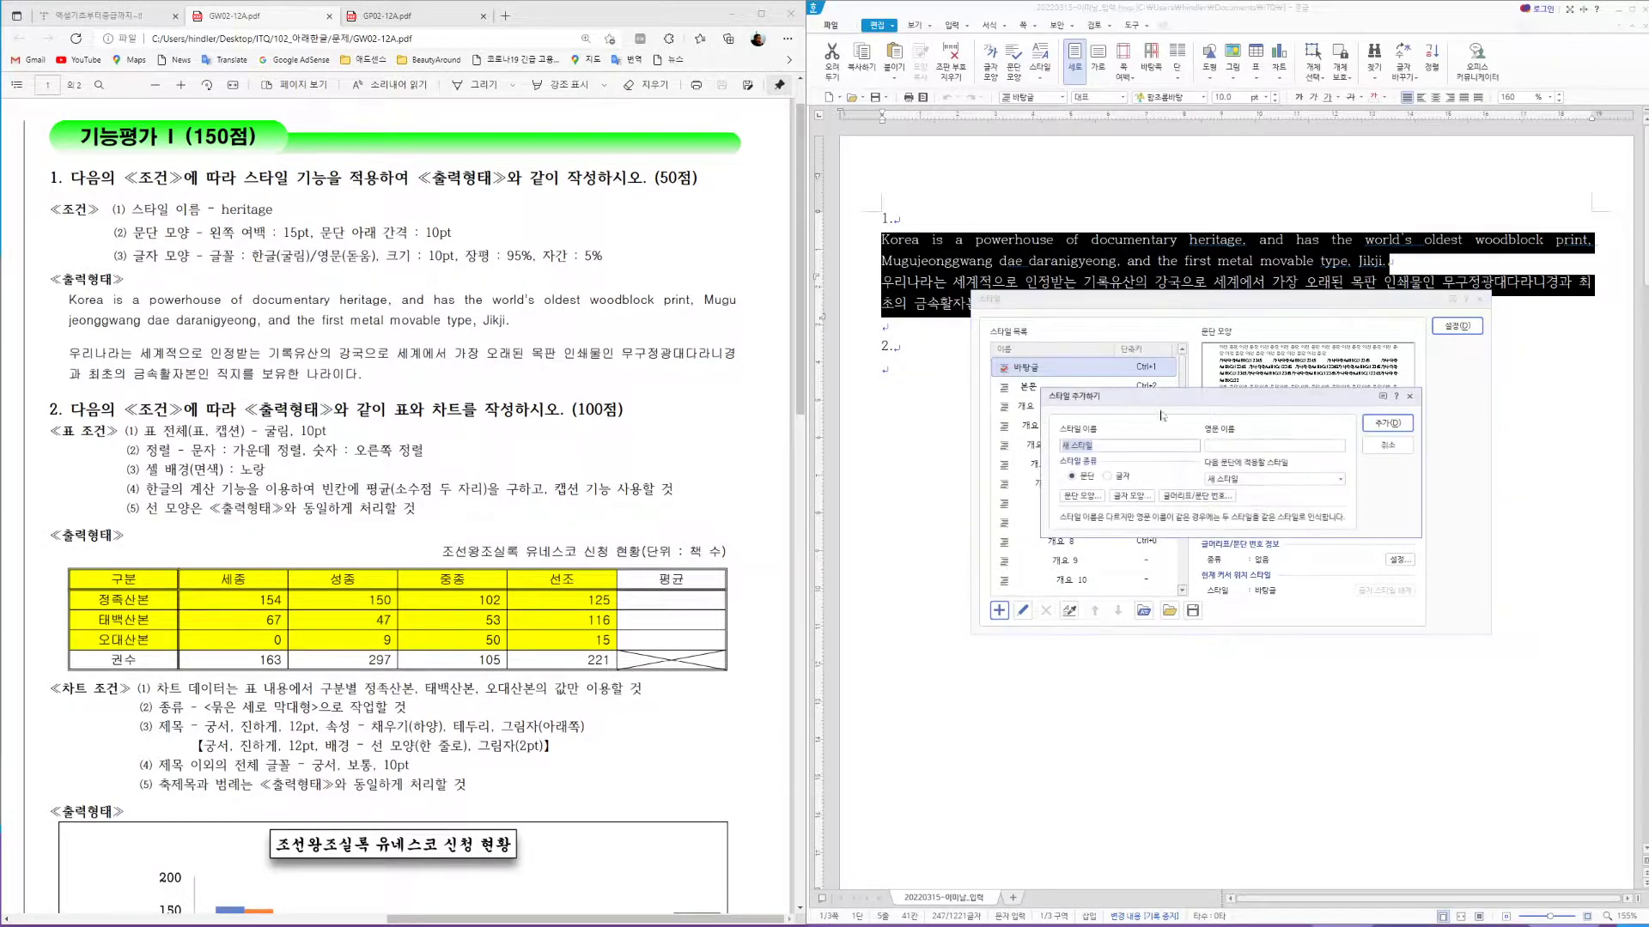
{"action": "type", "text": "heritag"}
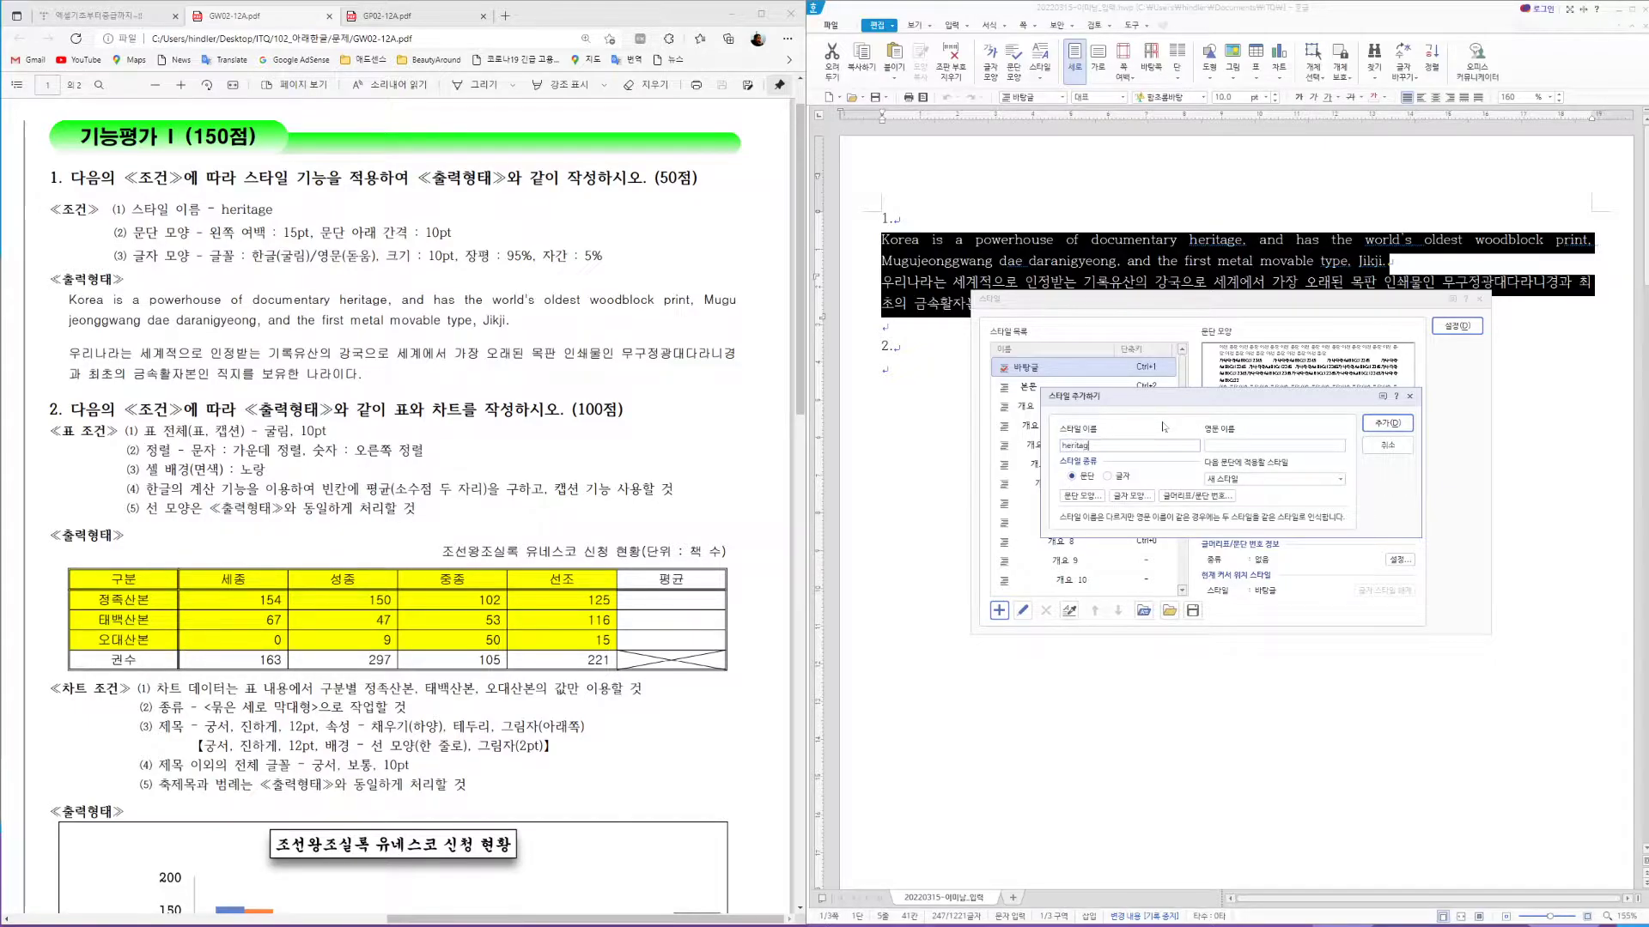
{"action": "type", "text": "e"}
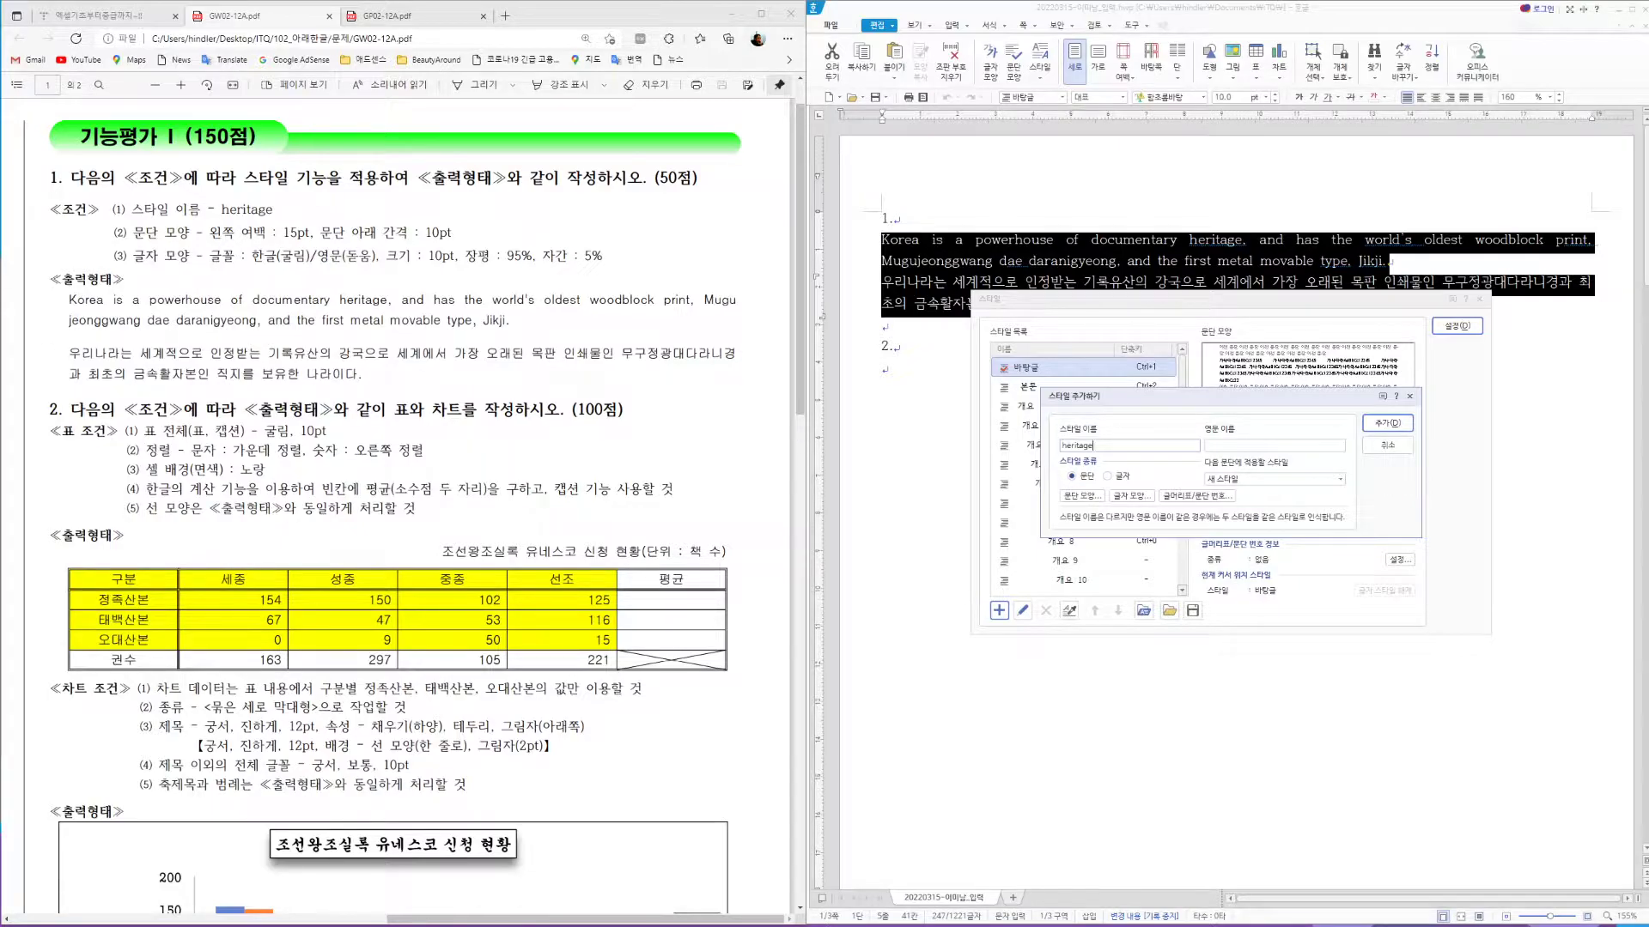
Set the heritage style's paragraph shape to a 15 pt left margin and 10 pt spacing below the paragraph
{"action": "left_click", "coordinate": [1080, 497]}
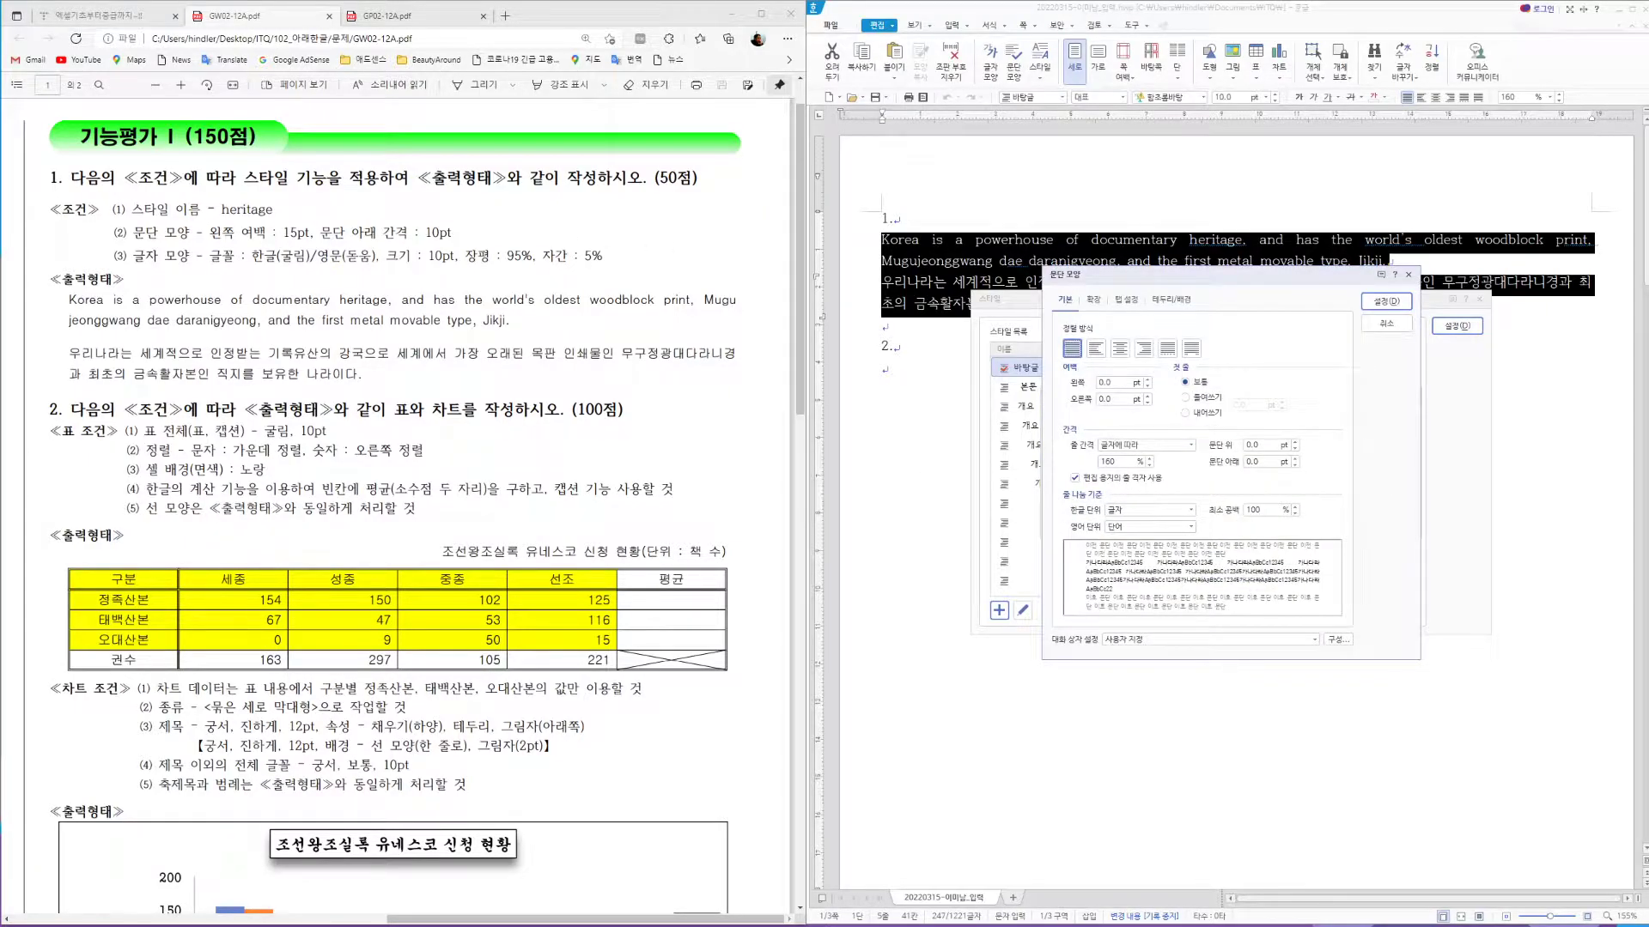
{"action": "left_click_drag", "start_coordinate": [1124, 384], "coordinate": [1059, 383]}
{"action": "type", "text": "15"}
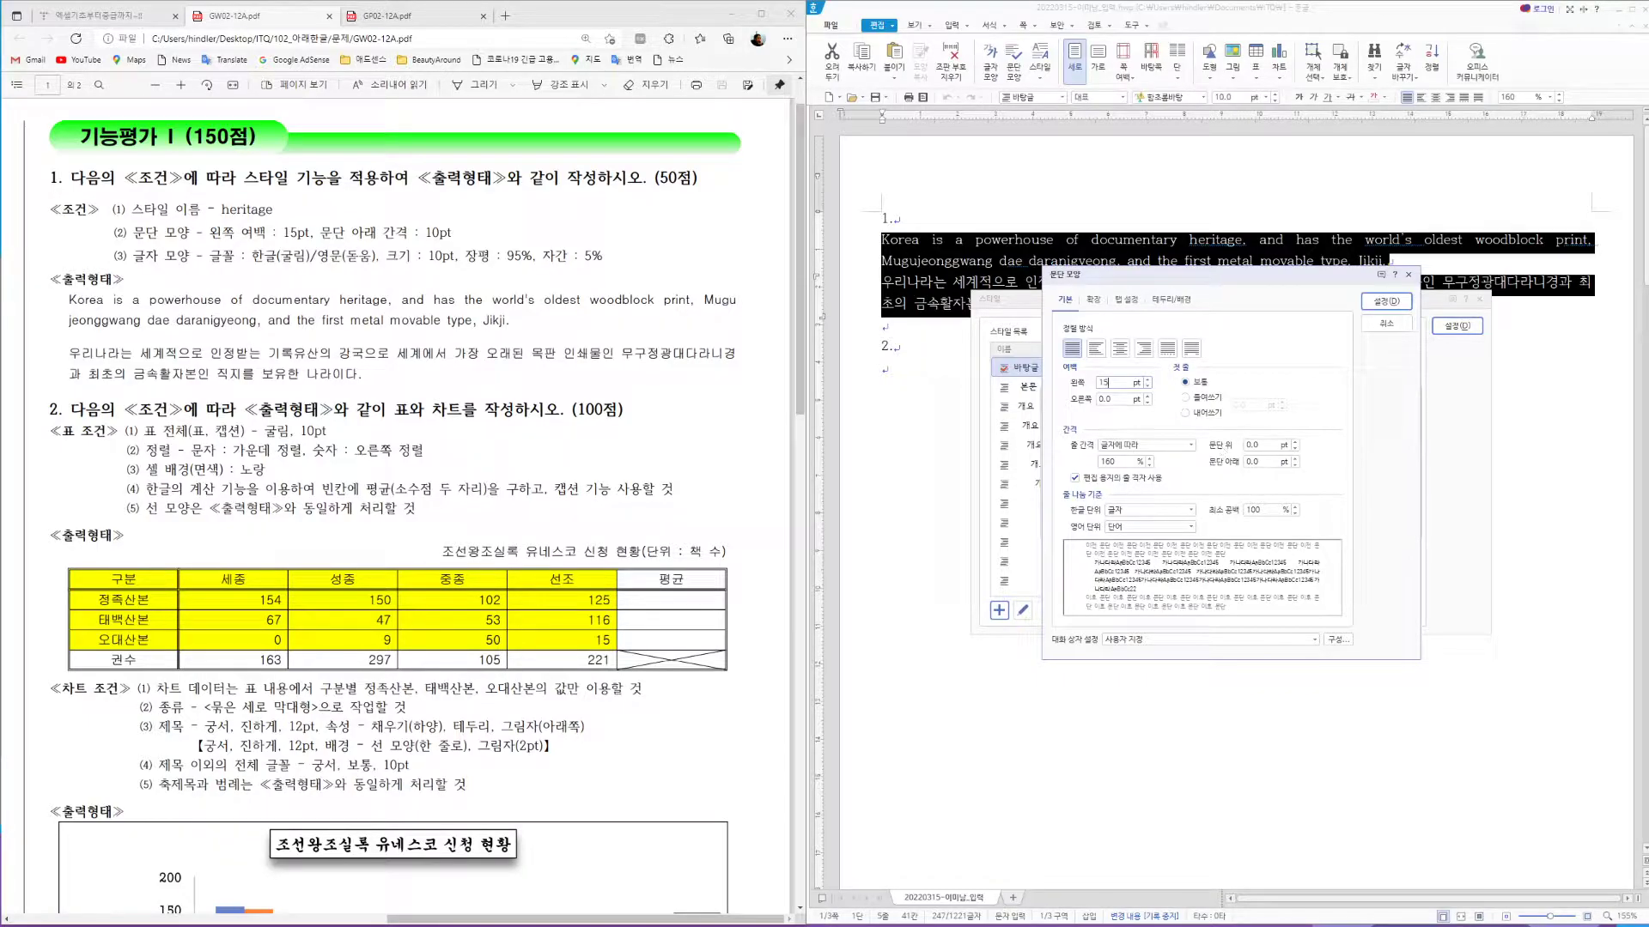
{"action": "left_click_drag", "start_coordinate": [1244, 466], "coordinate": [1214, 466]}
{"action": "type", "text": "10"}
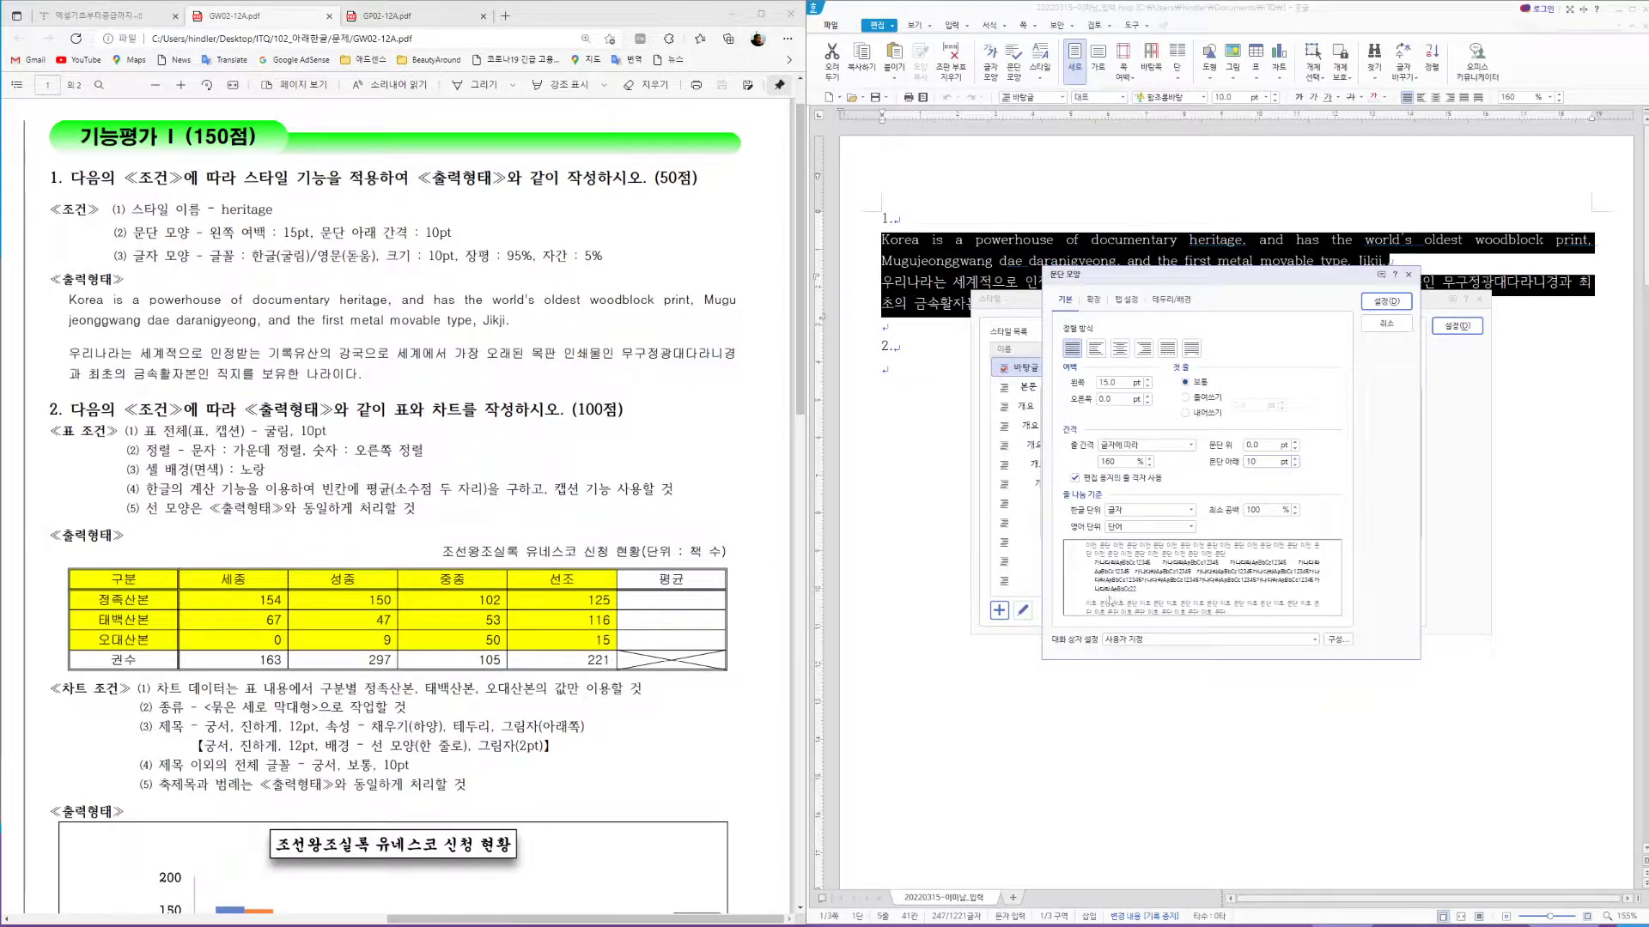
{"action": "left_click", "coordinate": [1389, 301]}
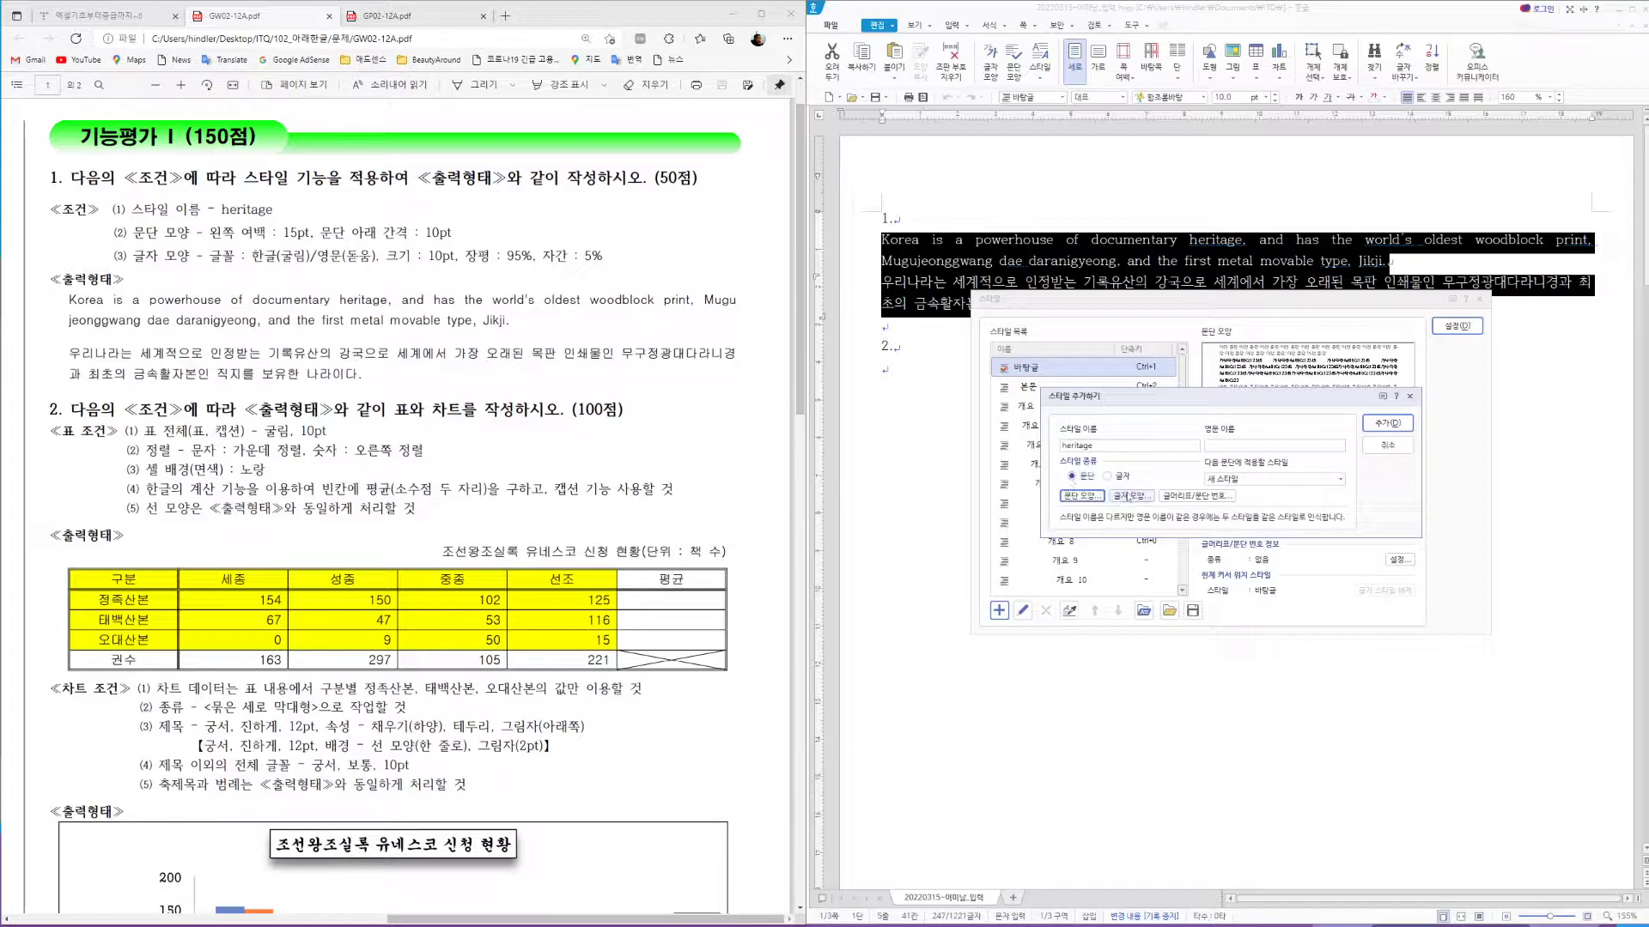
Set the heritage style's character width to 95% and letter spacing to 5% for the representative language
{"action": "left_click", "coordinate": [1119, 495]}
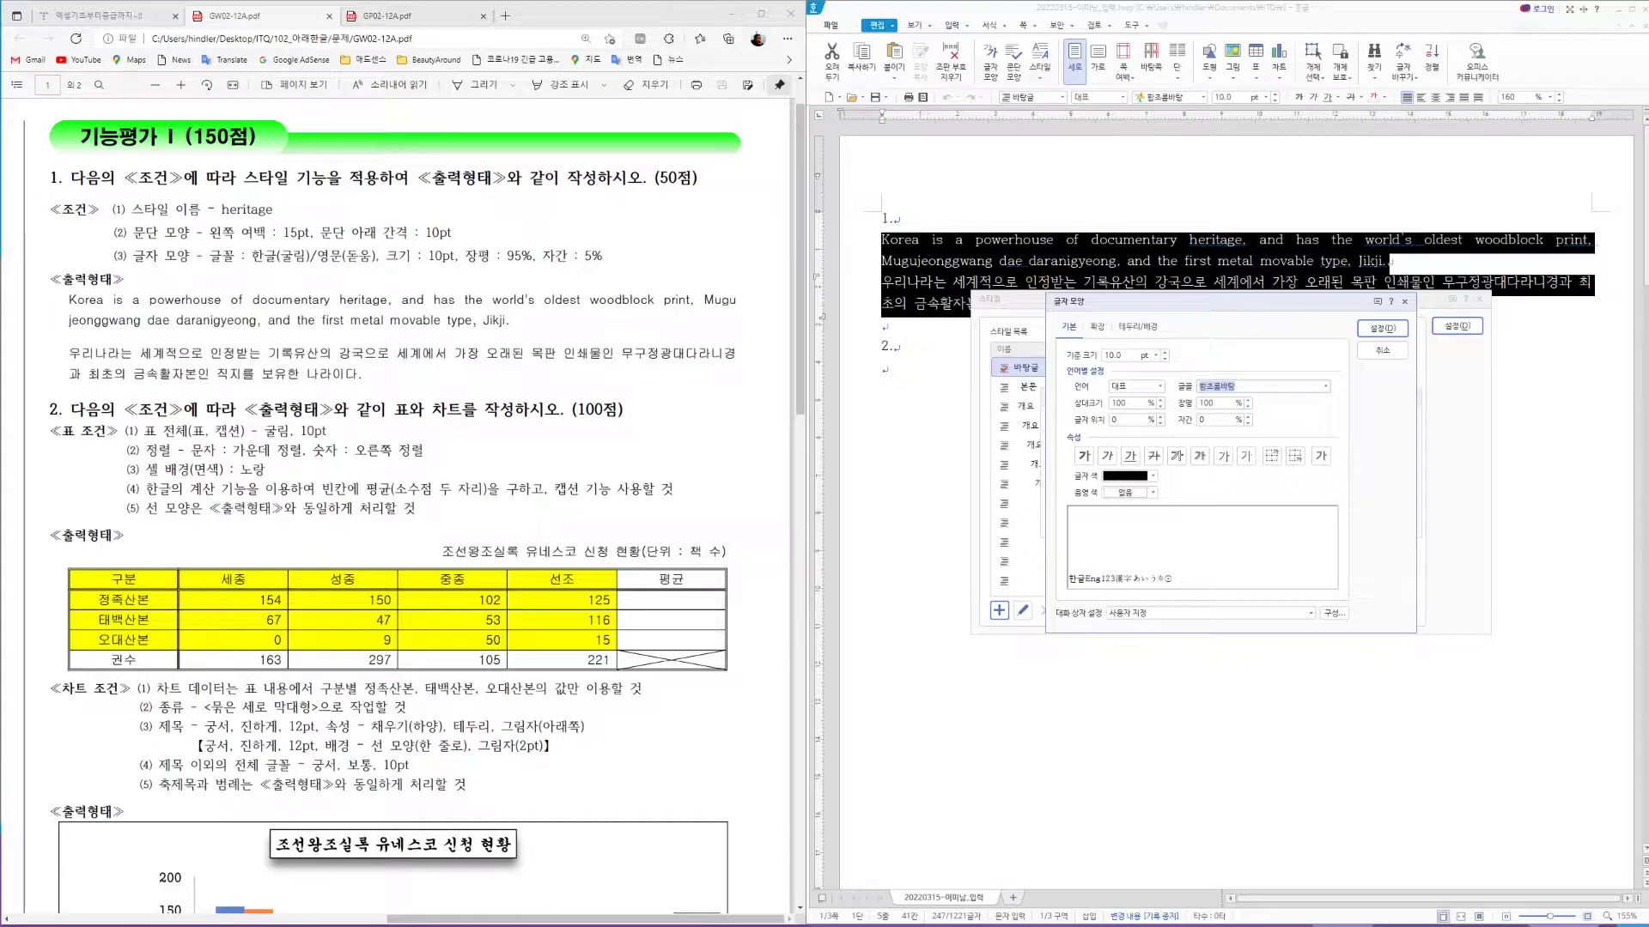
{"action": "double_click", "coordinate": [1207, 403]}
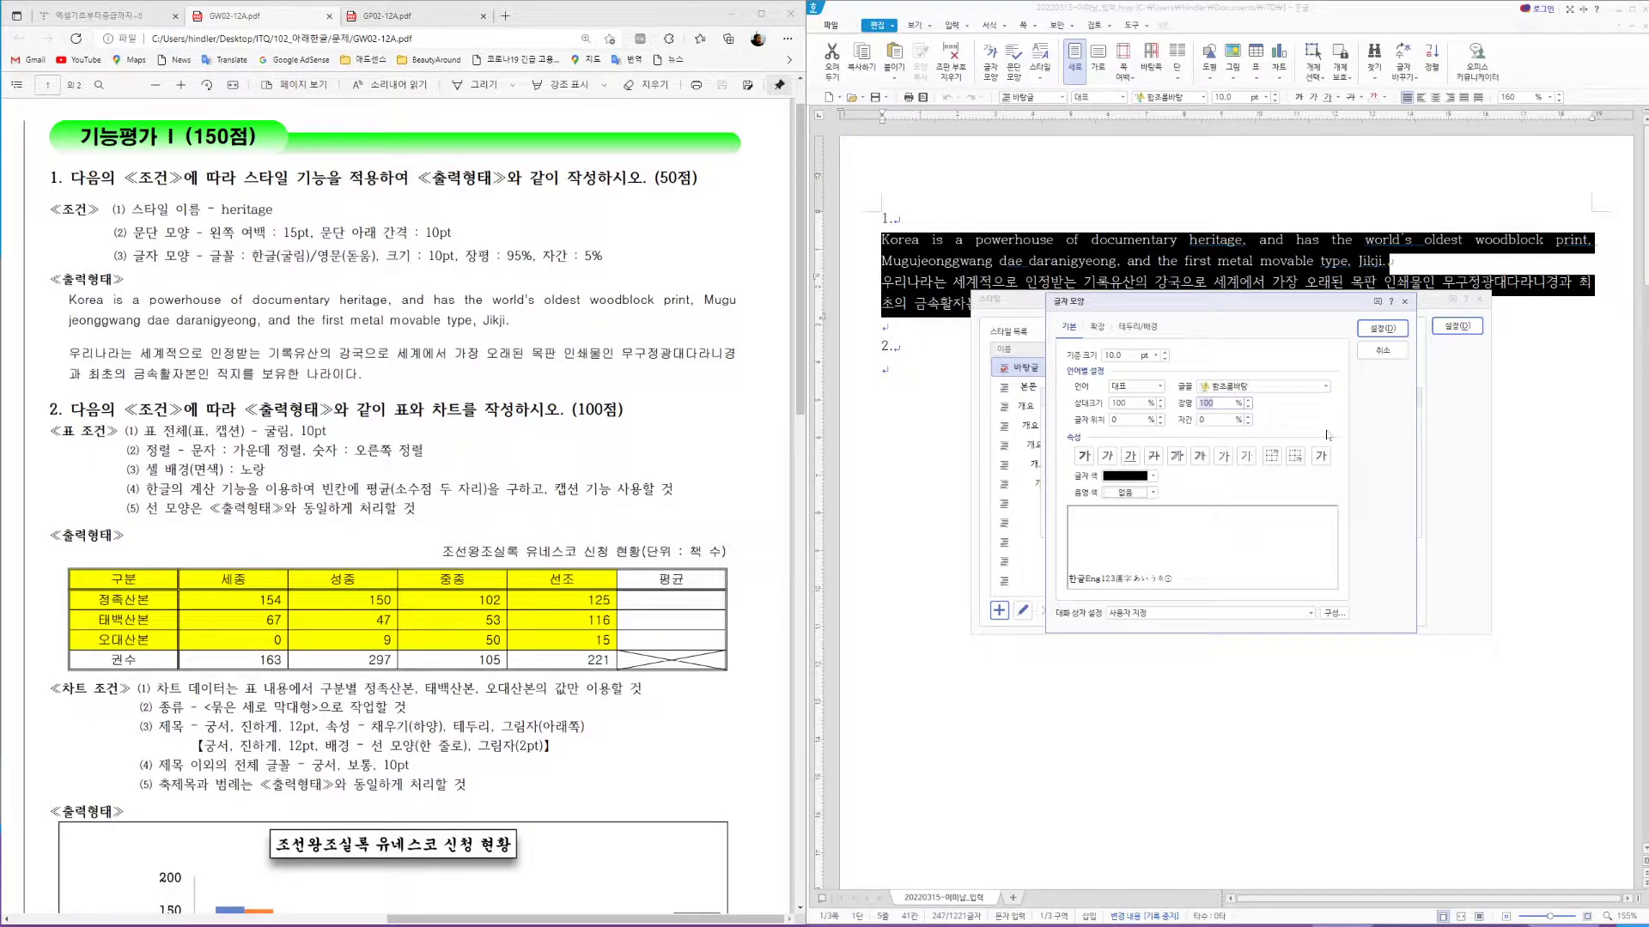
{"action": "type", "text": "95"}
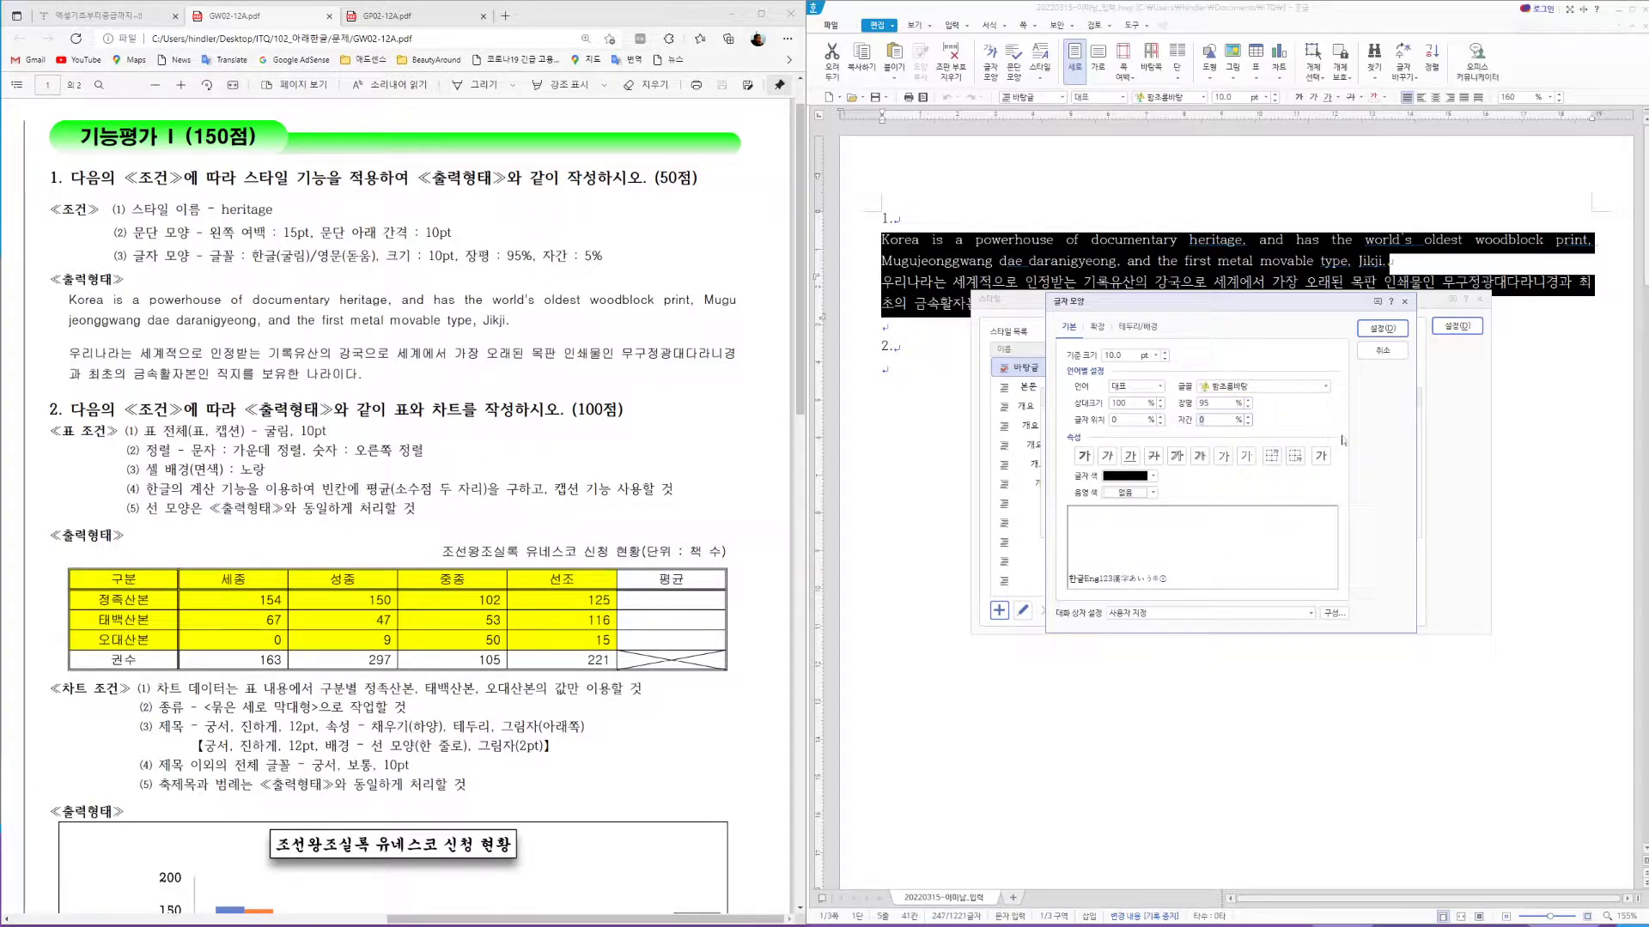
{"action": "key", "text": "Tab"}
{"action": "type", "text": "5"}
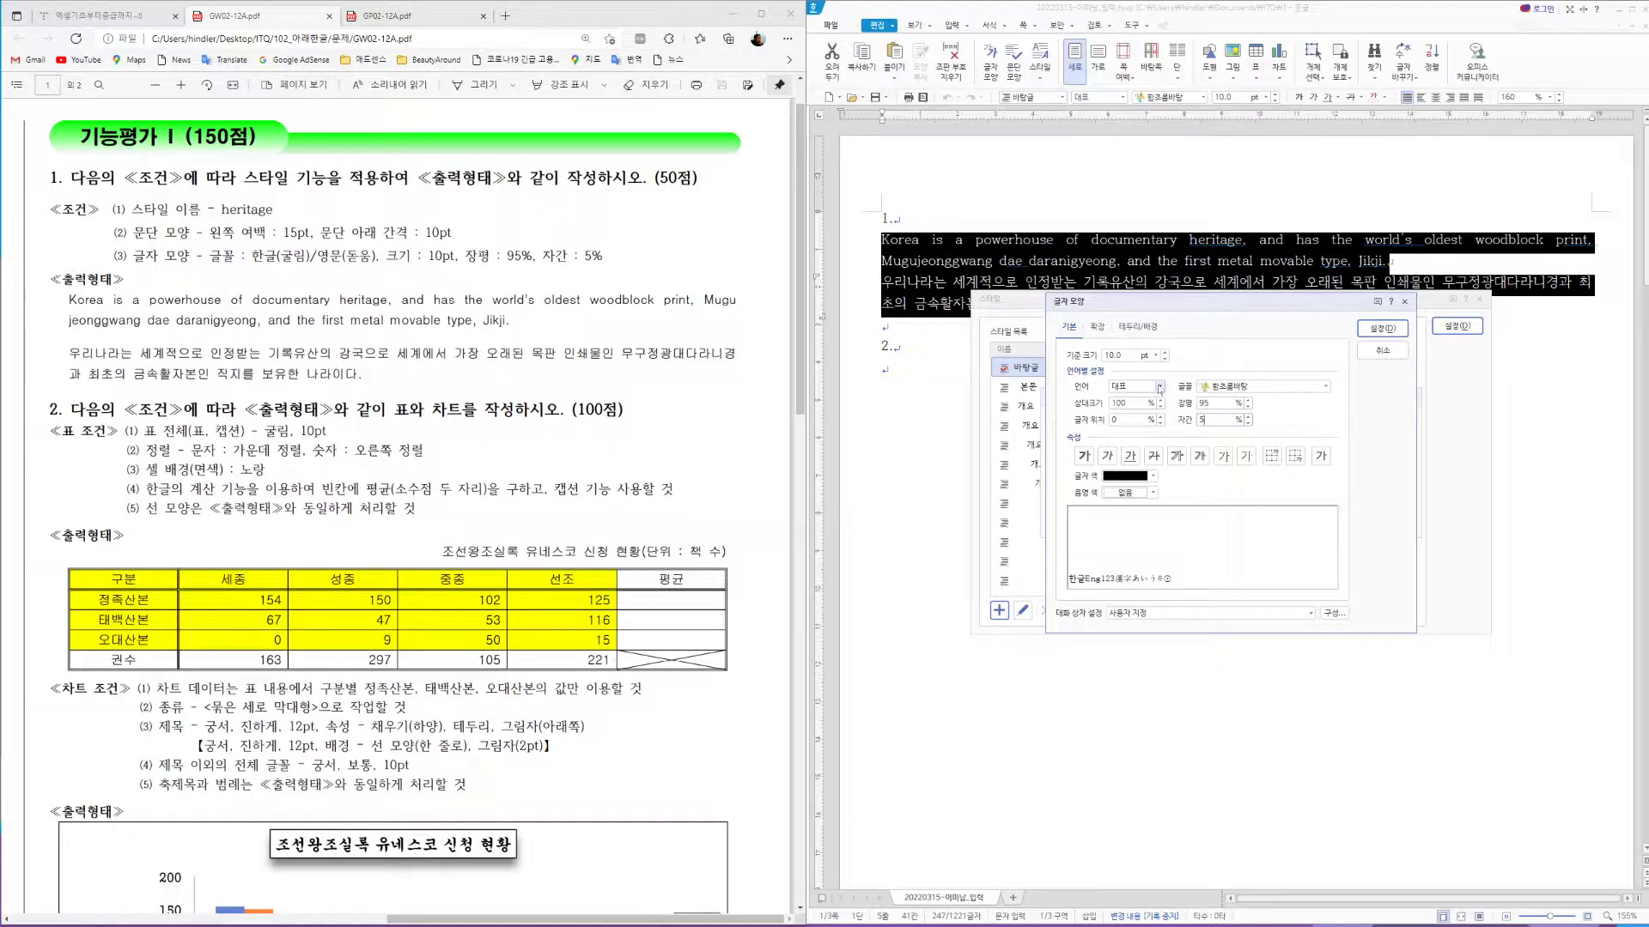
Set the style's Korean font to 굴림 with 95% character width and 5% letter spacing
{"action": "left_click", "coordinate": [1159, 386]}
{"action": "left_click", "coordinate": [1125, 413]}
{"action": "key", "text": "Tab"}
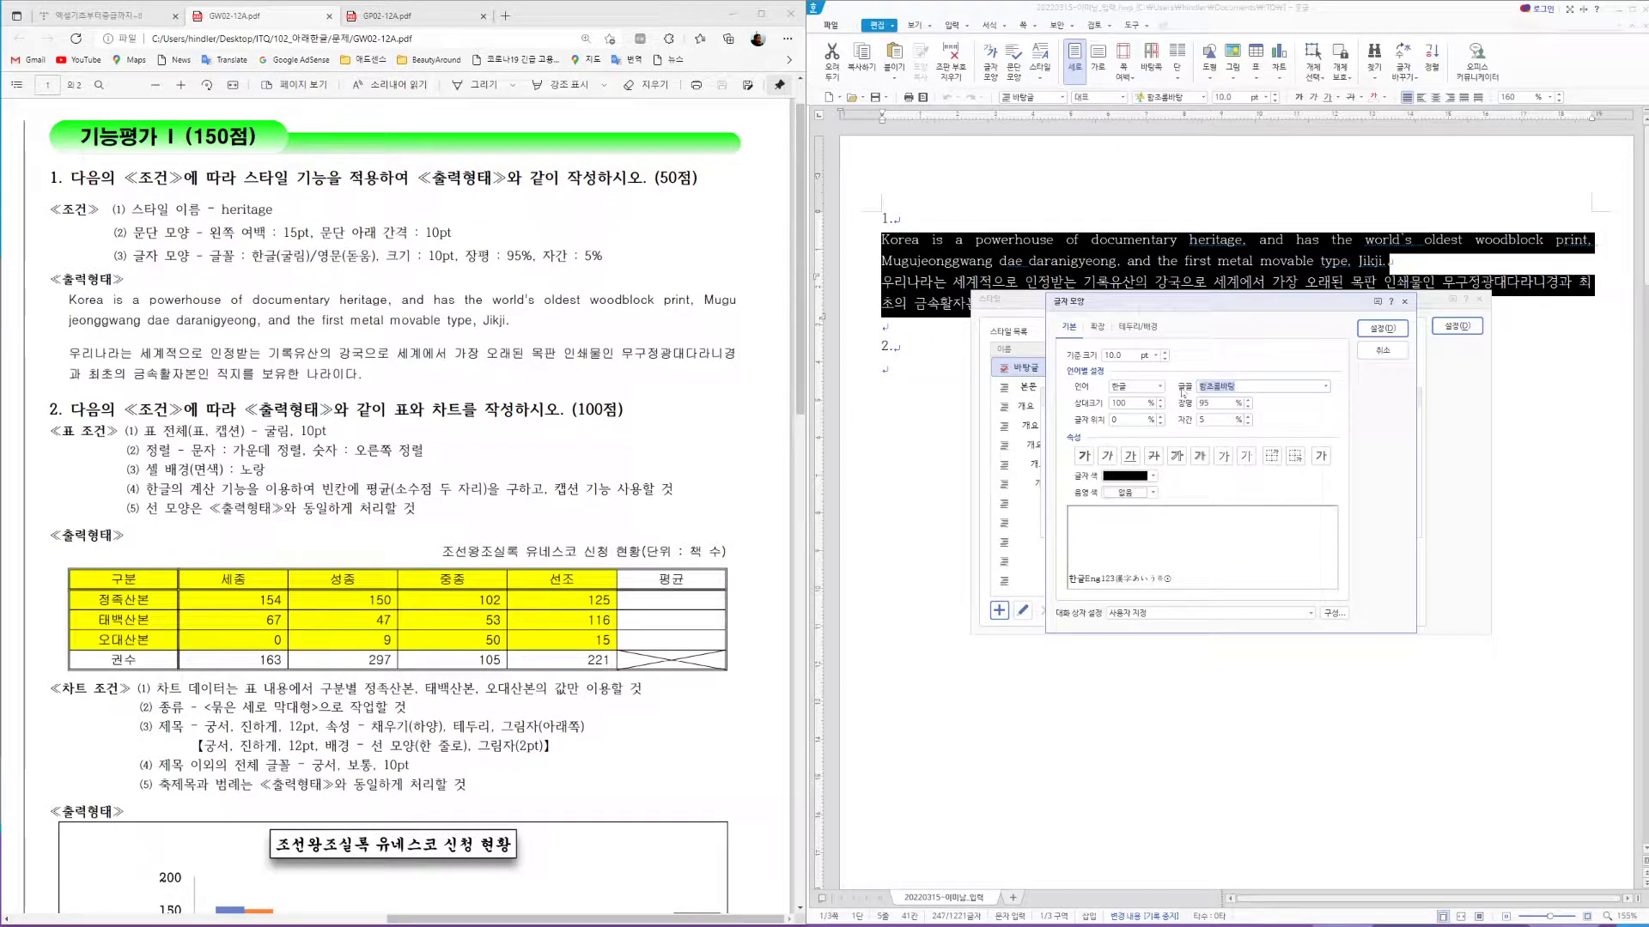
{"action": "type", "text": "rnffl"}
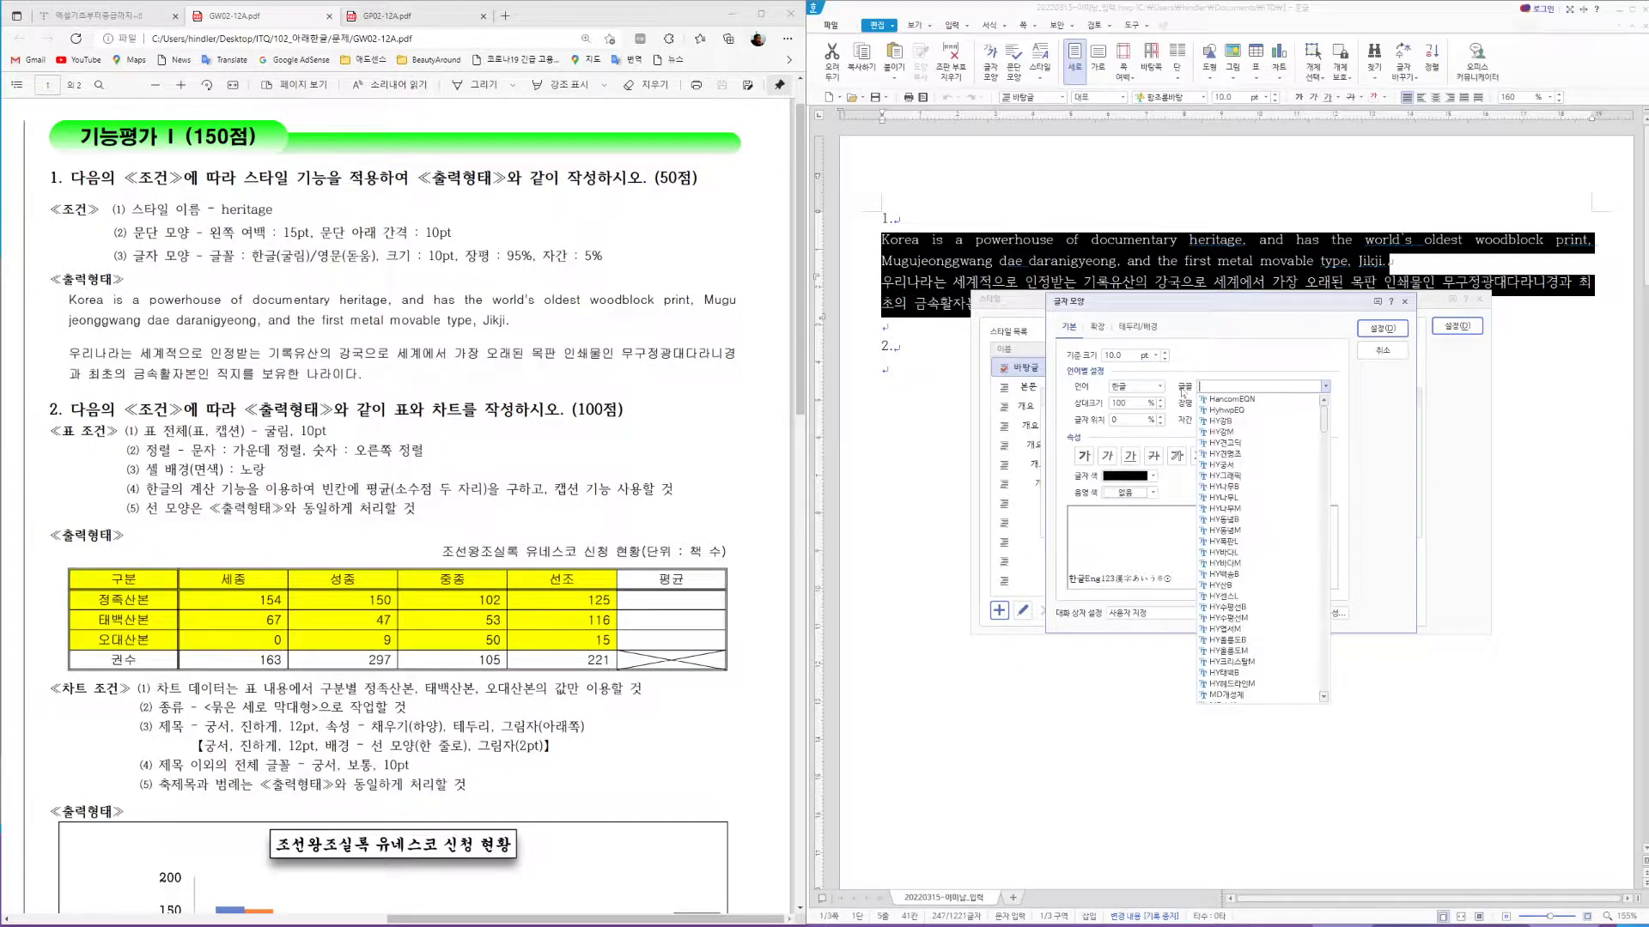
{"action": "key", "text": "Tab"}
{"action": "key", "text": "Tab"}
{"action": "type", "text": "95"}
{"action": "key", "text": "Tab"}
{"action": "key", "text": "Tab"}
{"action": "type", "text": "5"}
Set the style's English font to 돋움 and accept the character shape settings
{"action": "left_click", "coordinate": [1154, 389]}
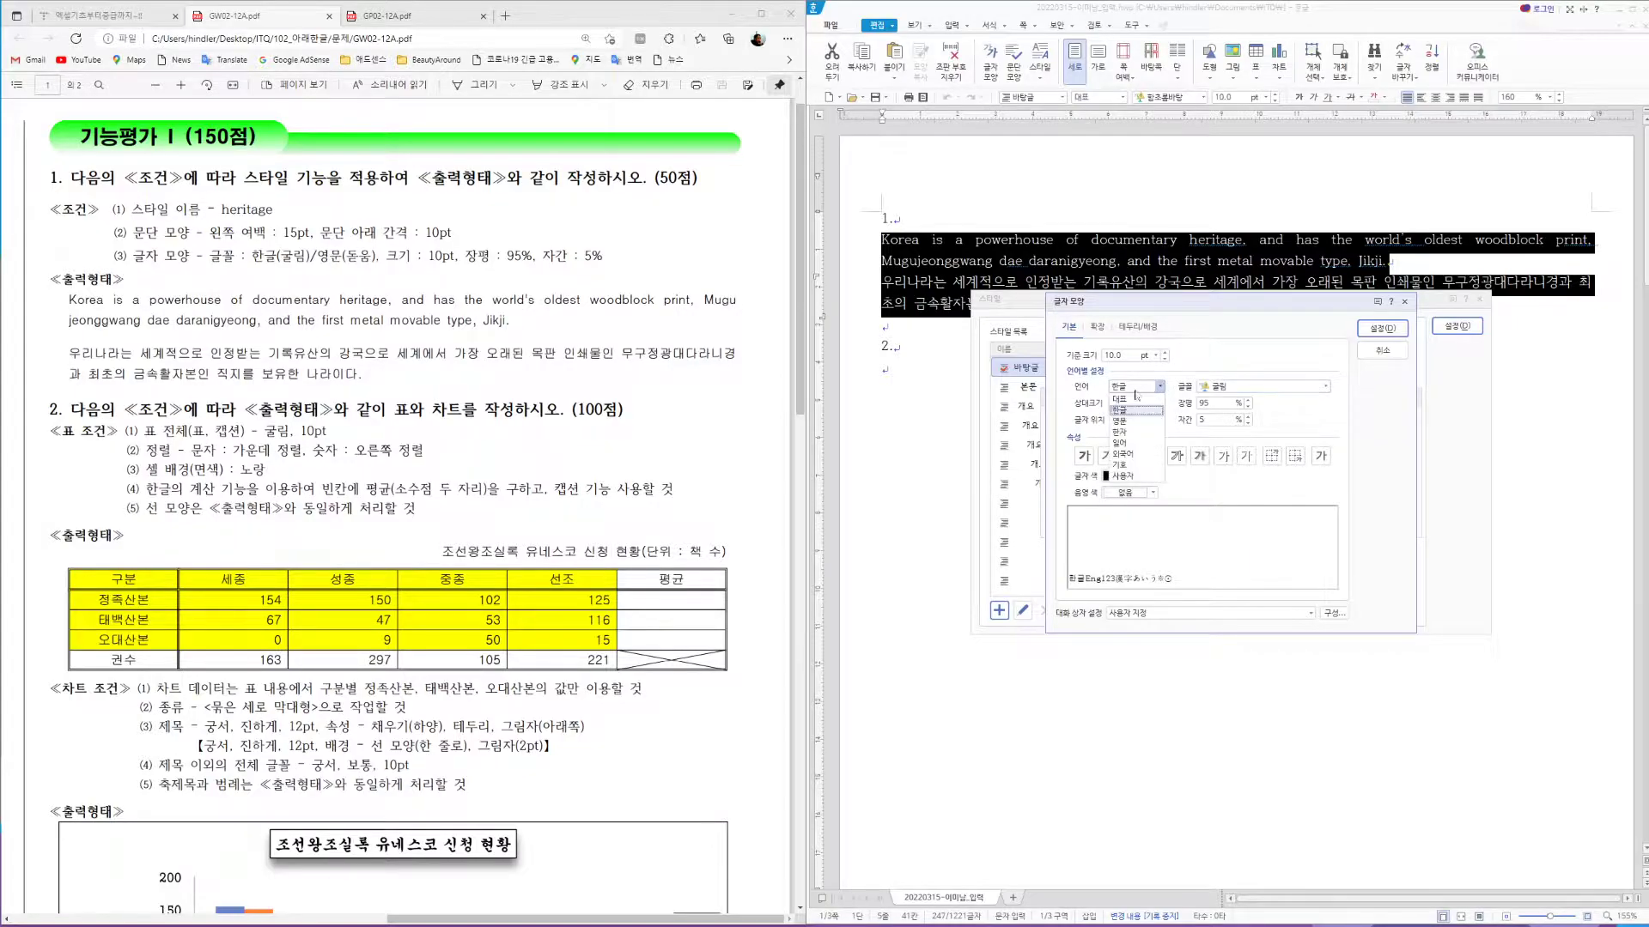
{"action": "left_click", "coordinate": [1138, 419]}
{"action": "key", "text": "Tab"}
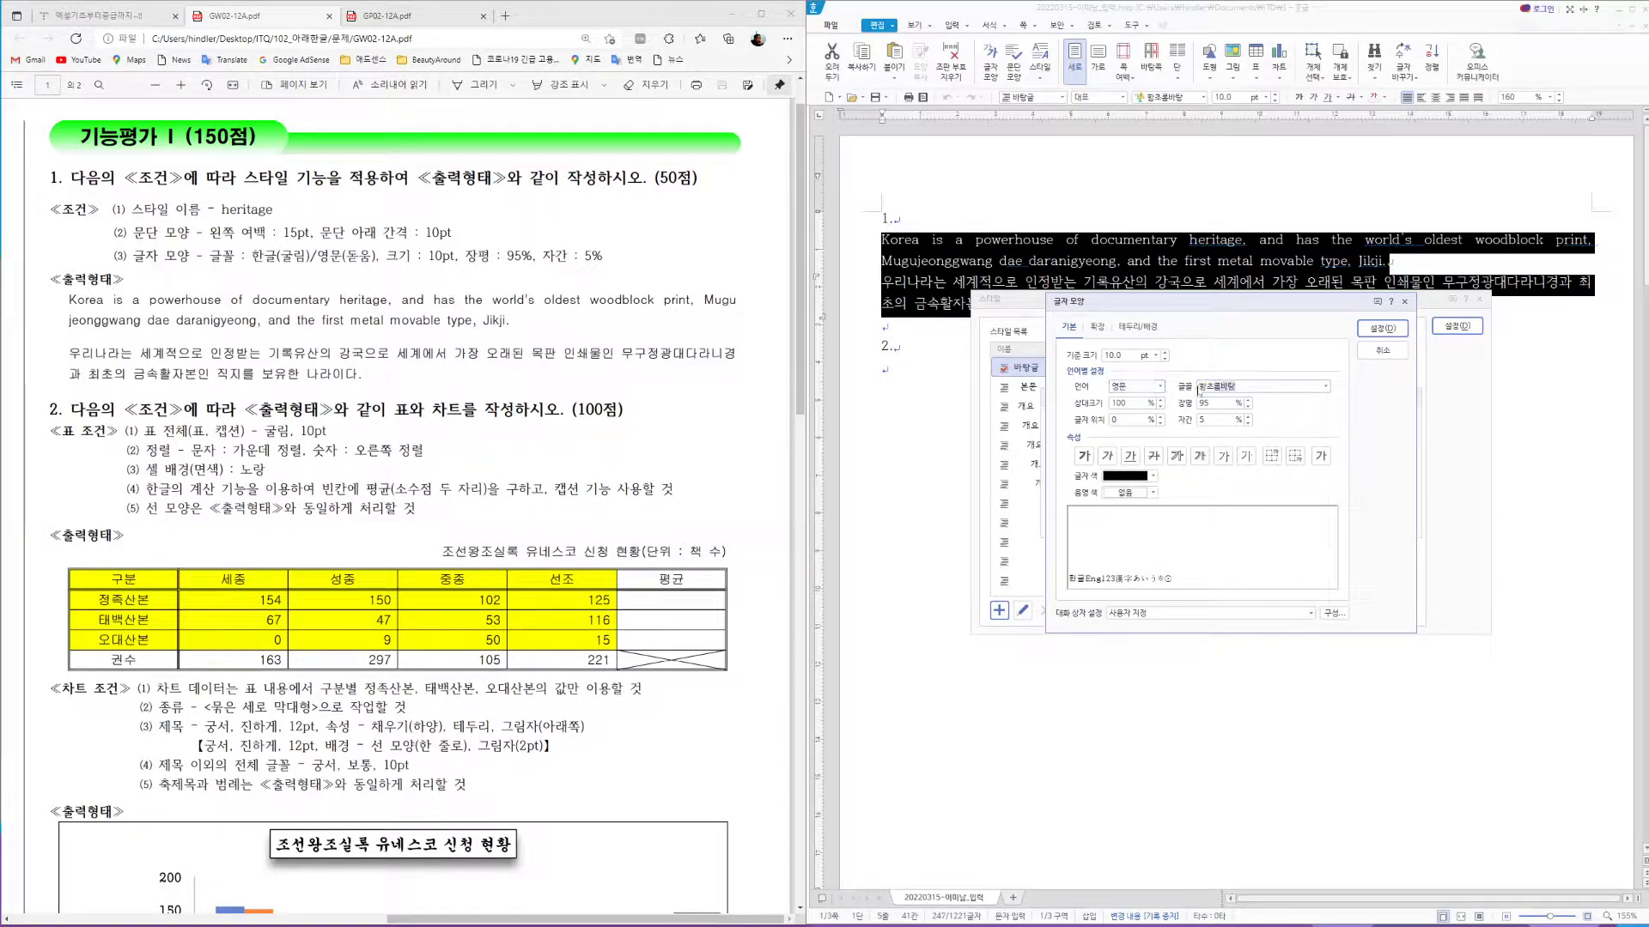
{"action": "type", "text": "돋움"}
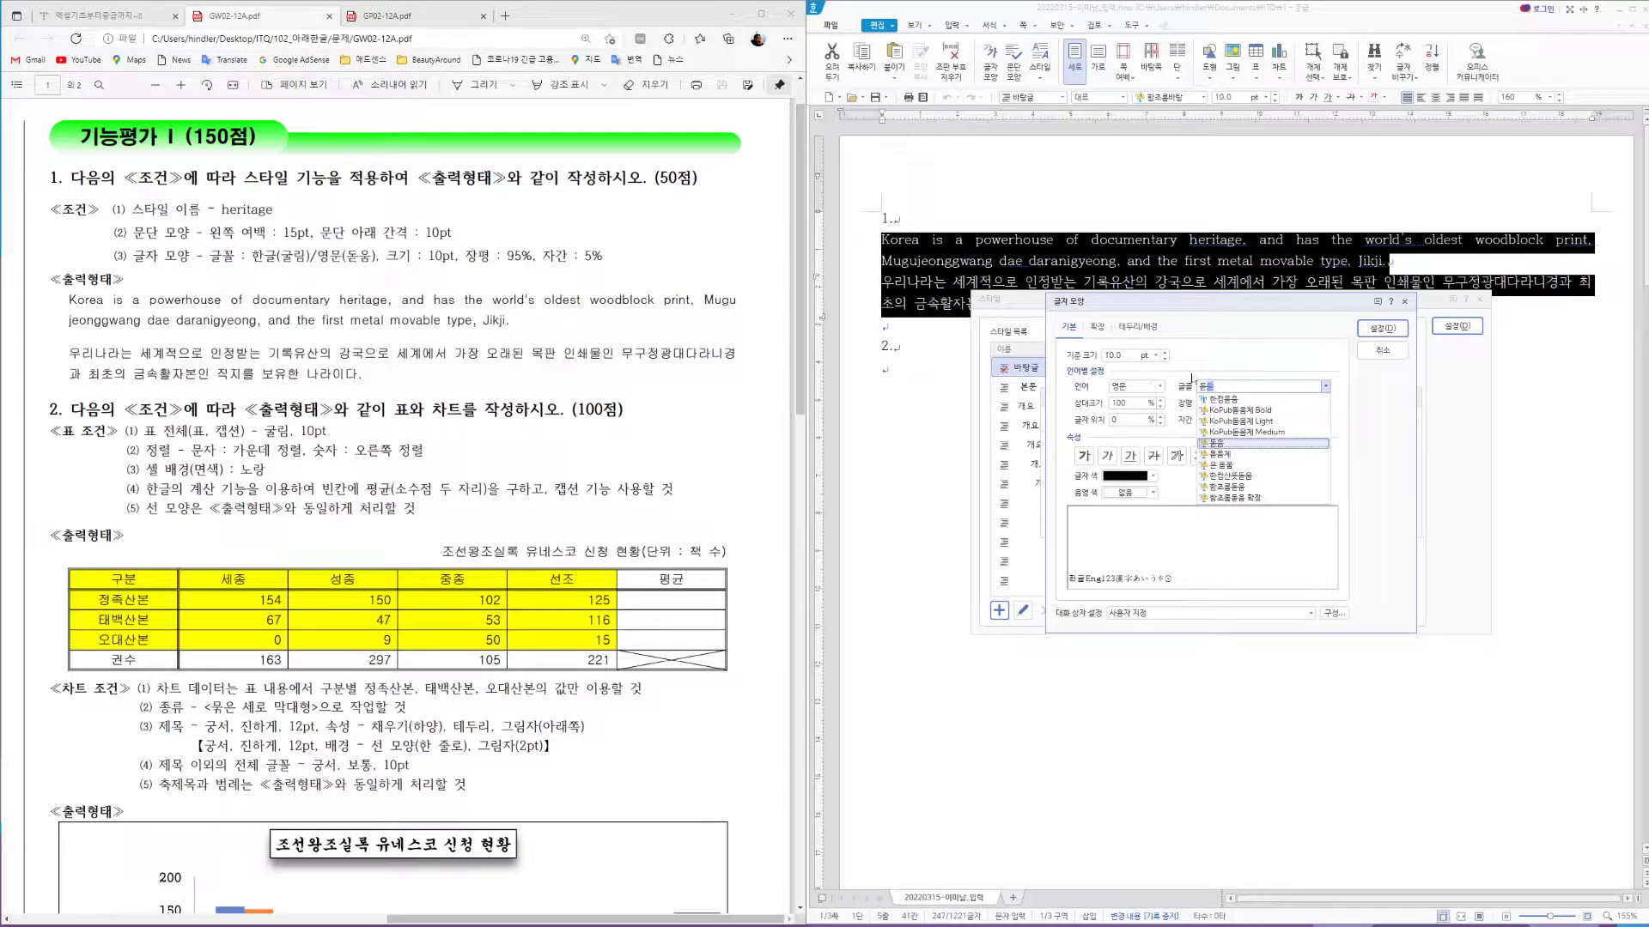
{"action": "left_click", "coordinate": [1221, 443]}
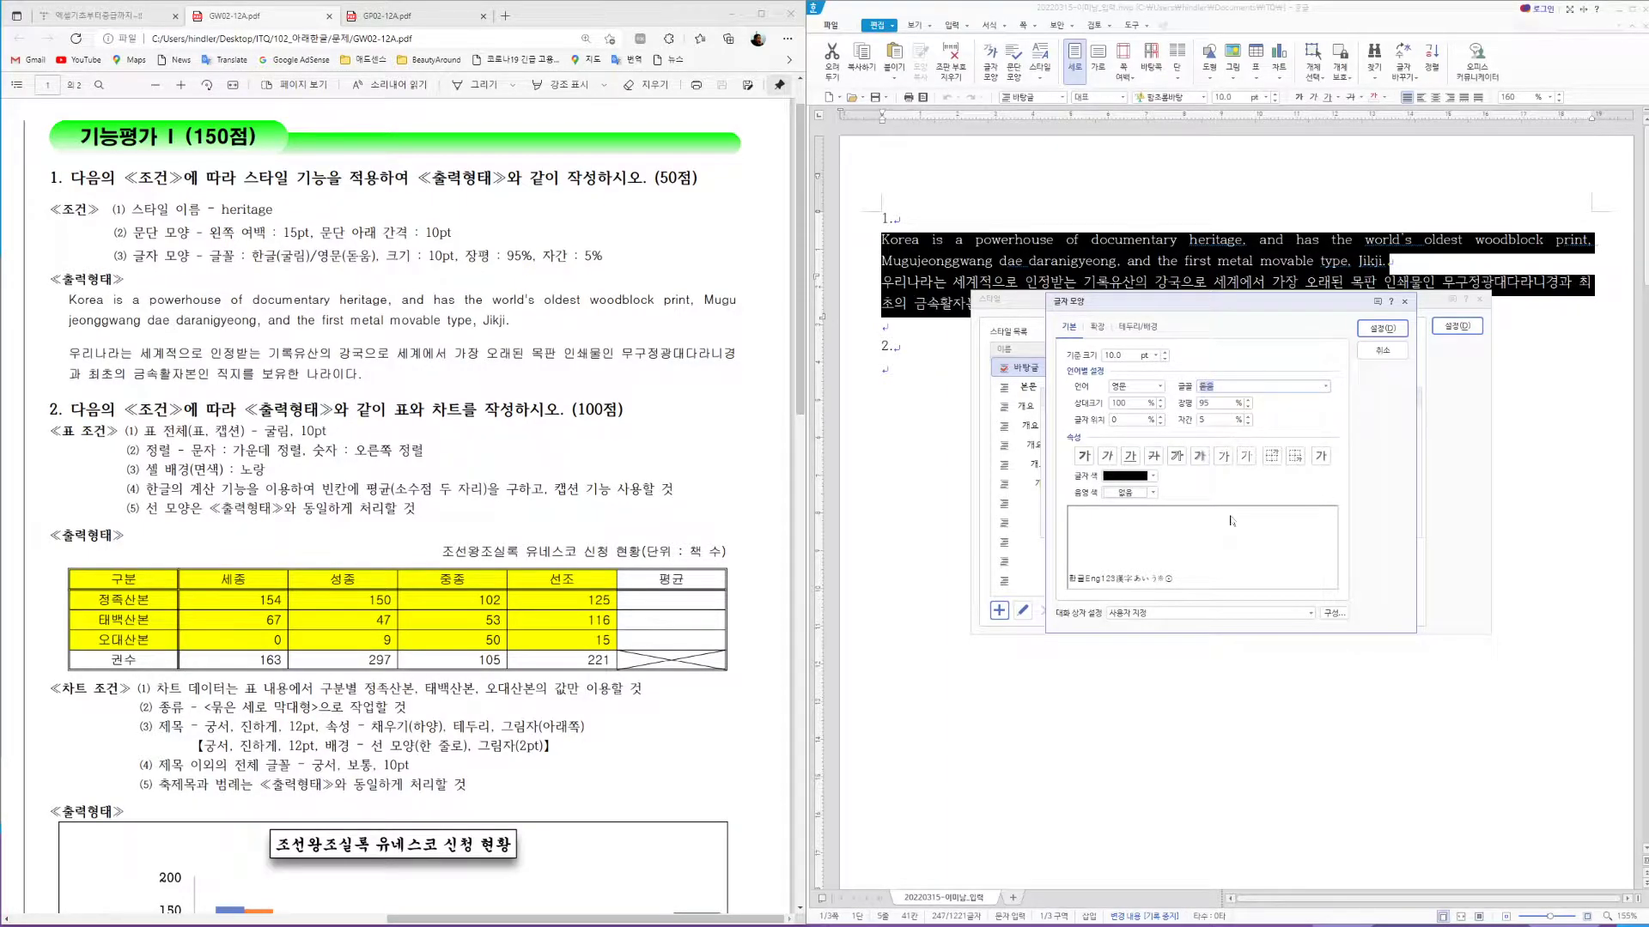
{"action": "left_click", "coordinate": [1384, 329]}
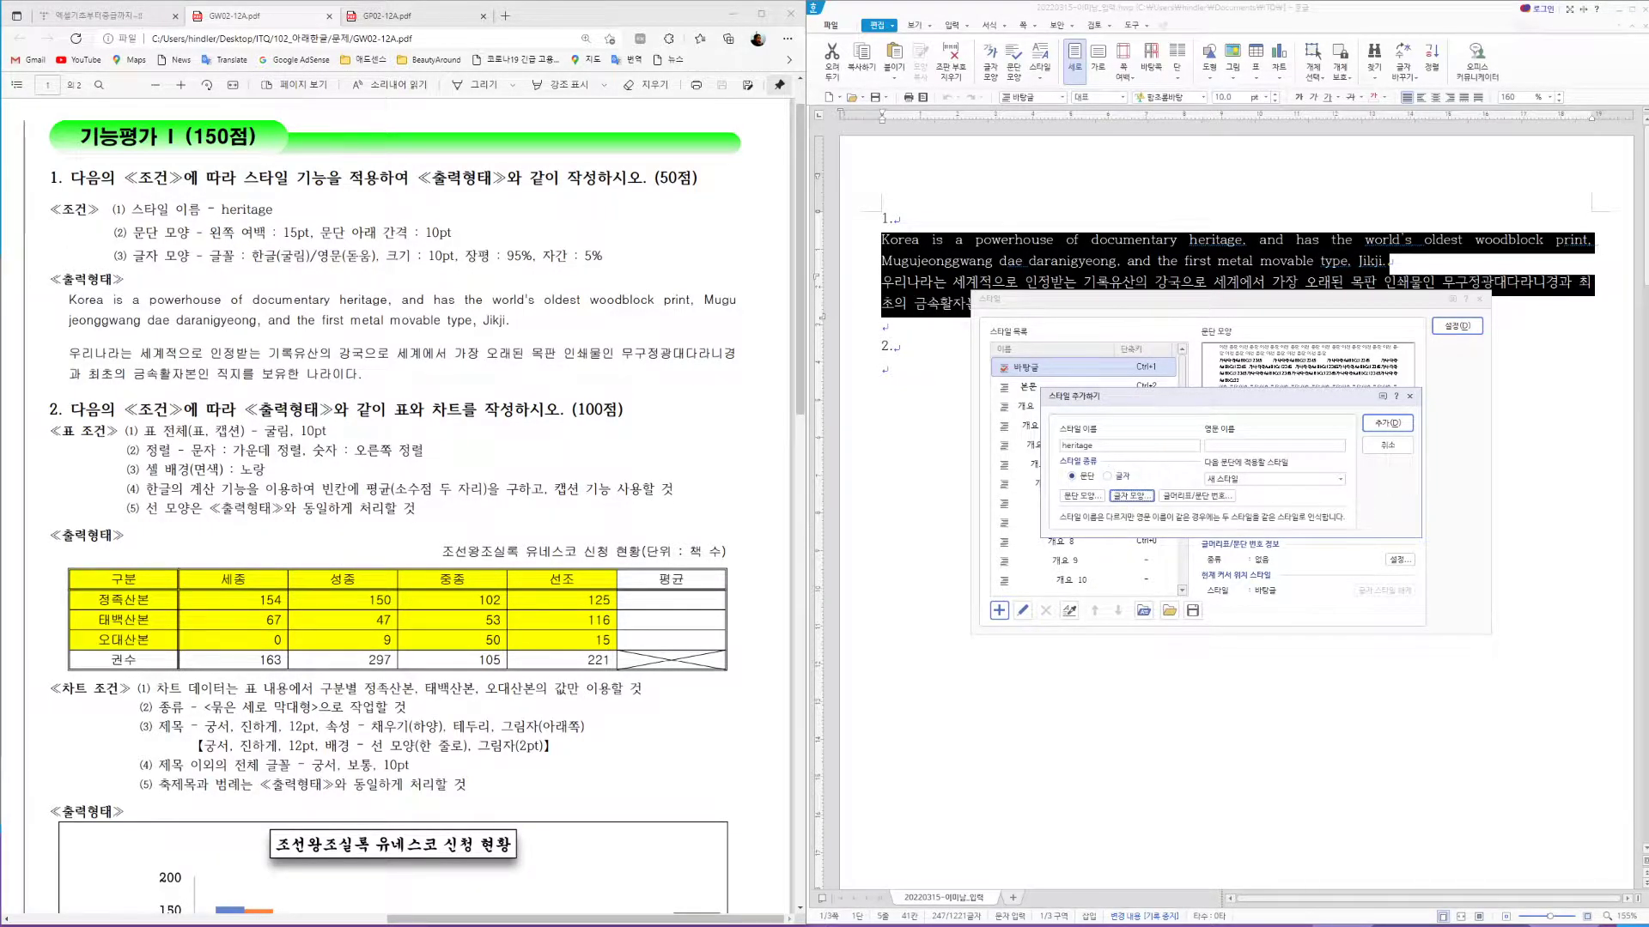
Add the heritage style to the style list and apply it to the selected question 1 paragraphs
{"action": "left_click", "coordinate": [1396, 423]}
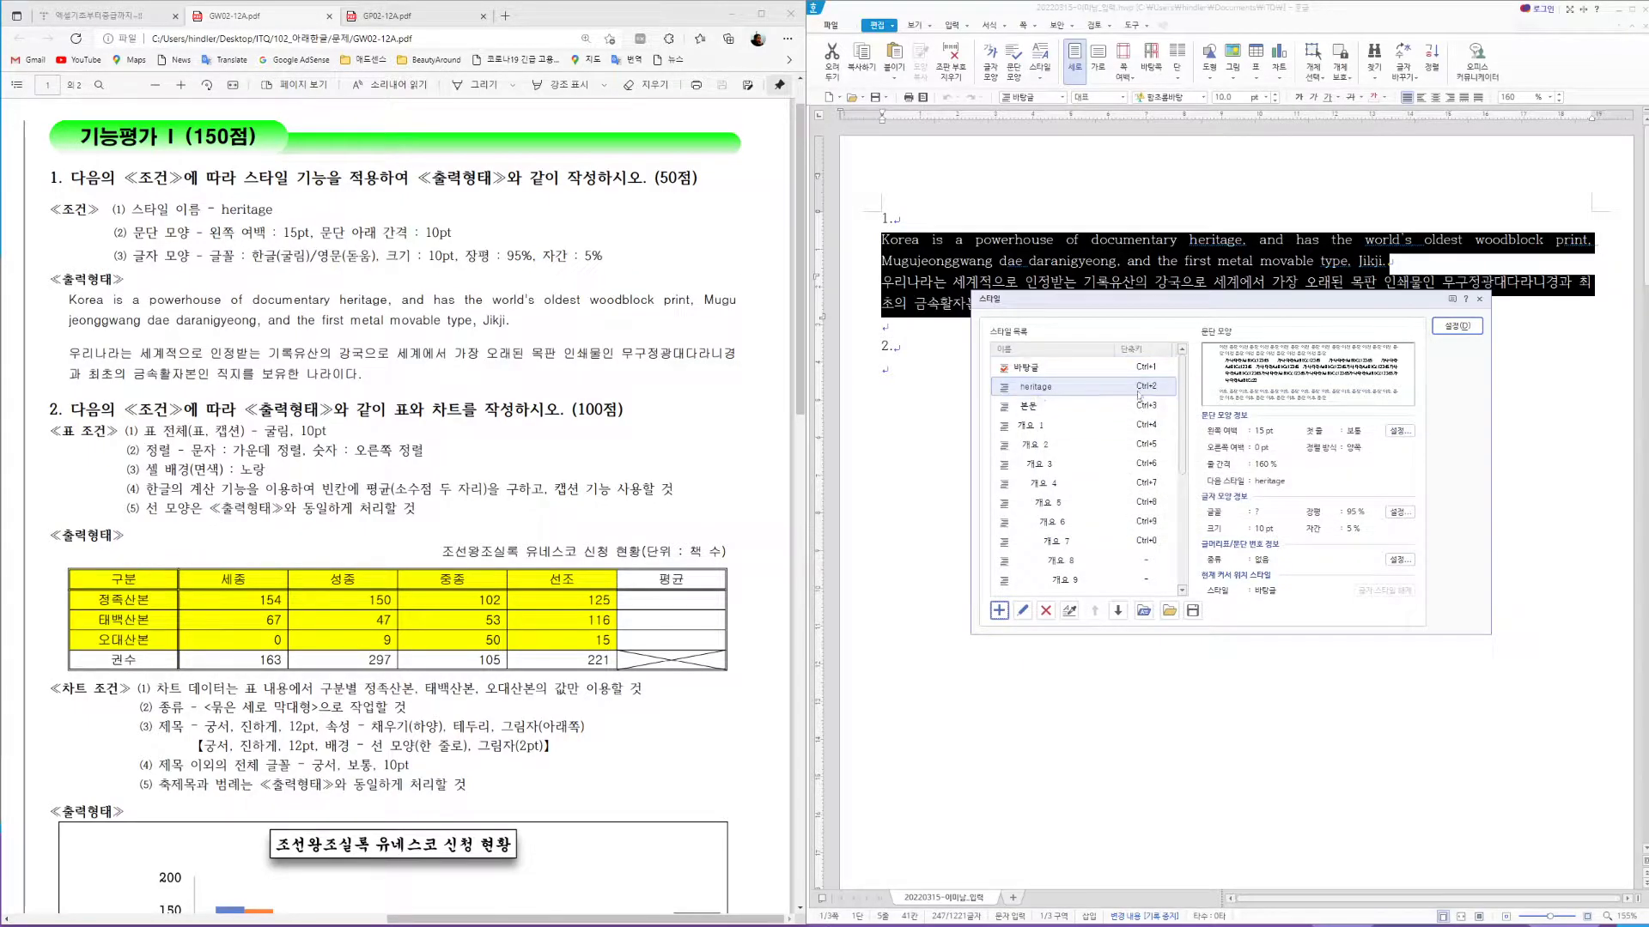
{"action": "left_click", "coordinate": [1457, 326]}
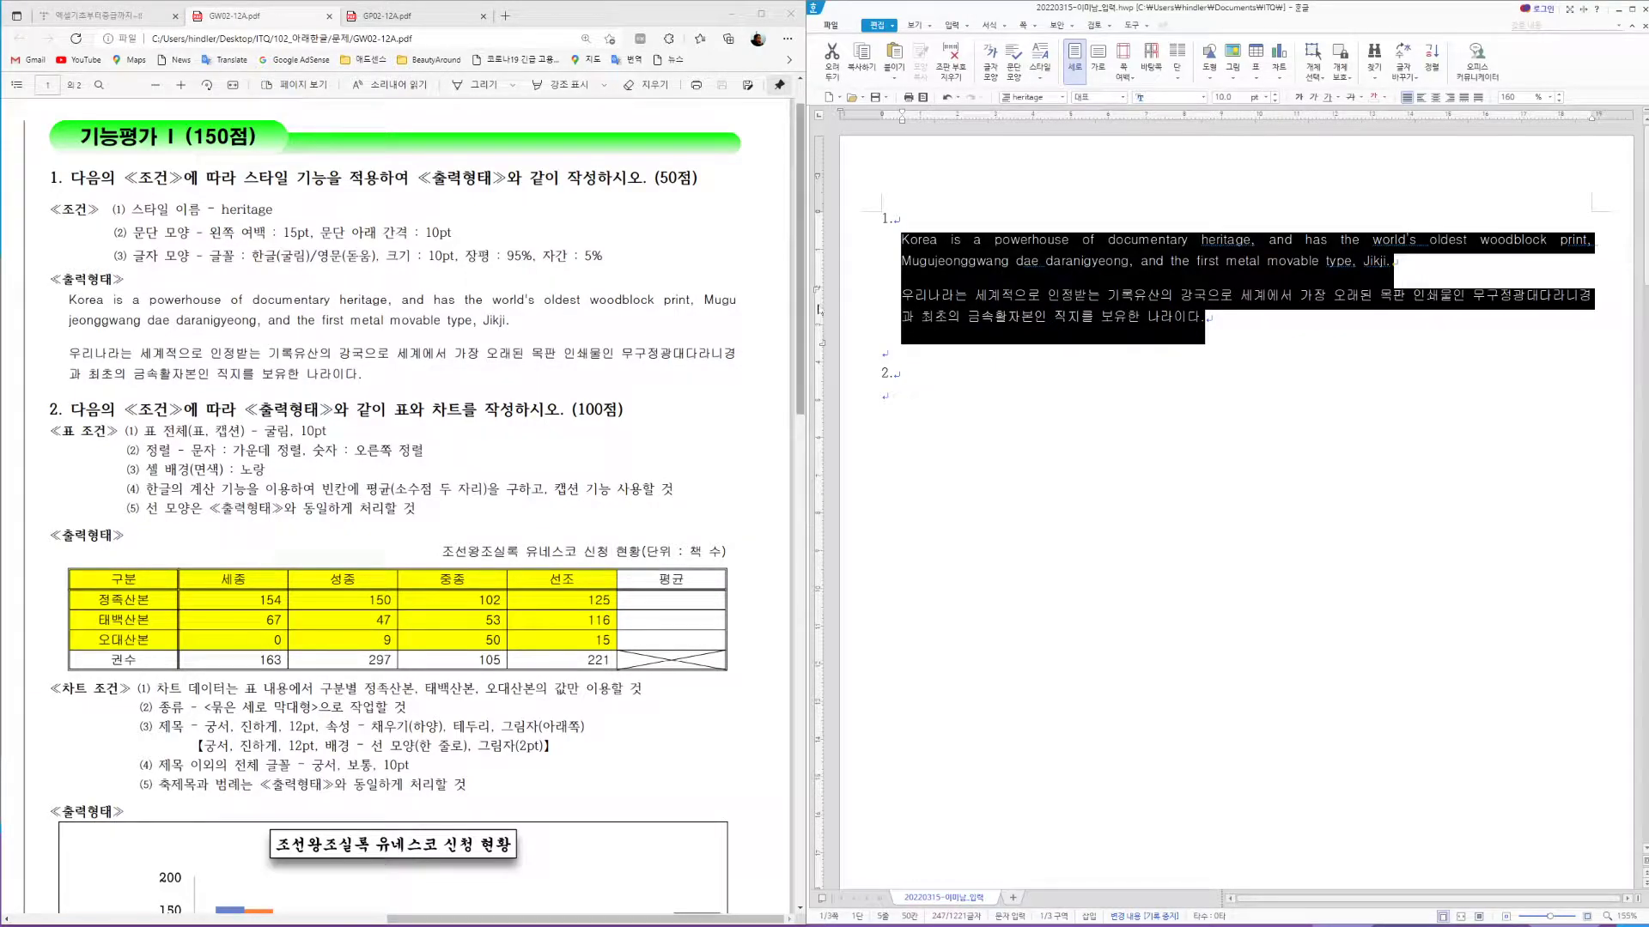
{"action": "left_click", "coordinate": [1233, 325]}
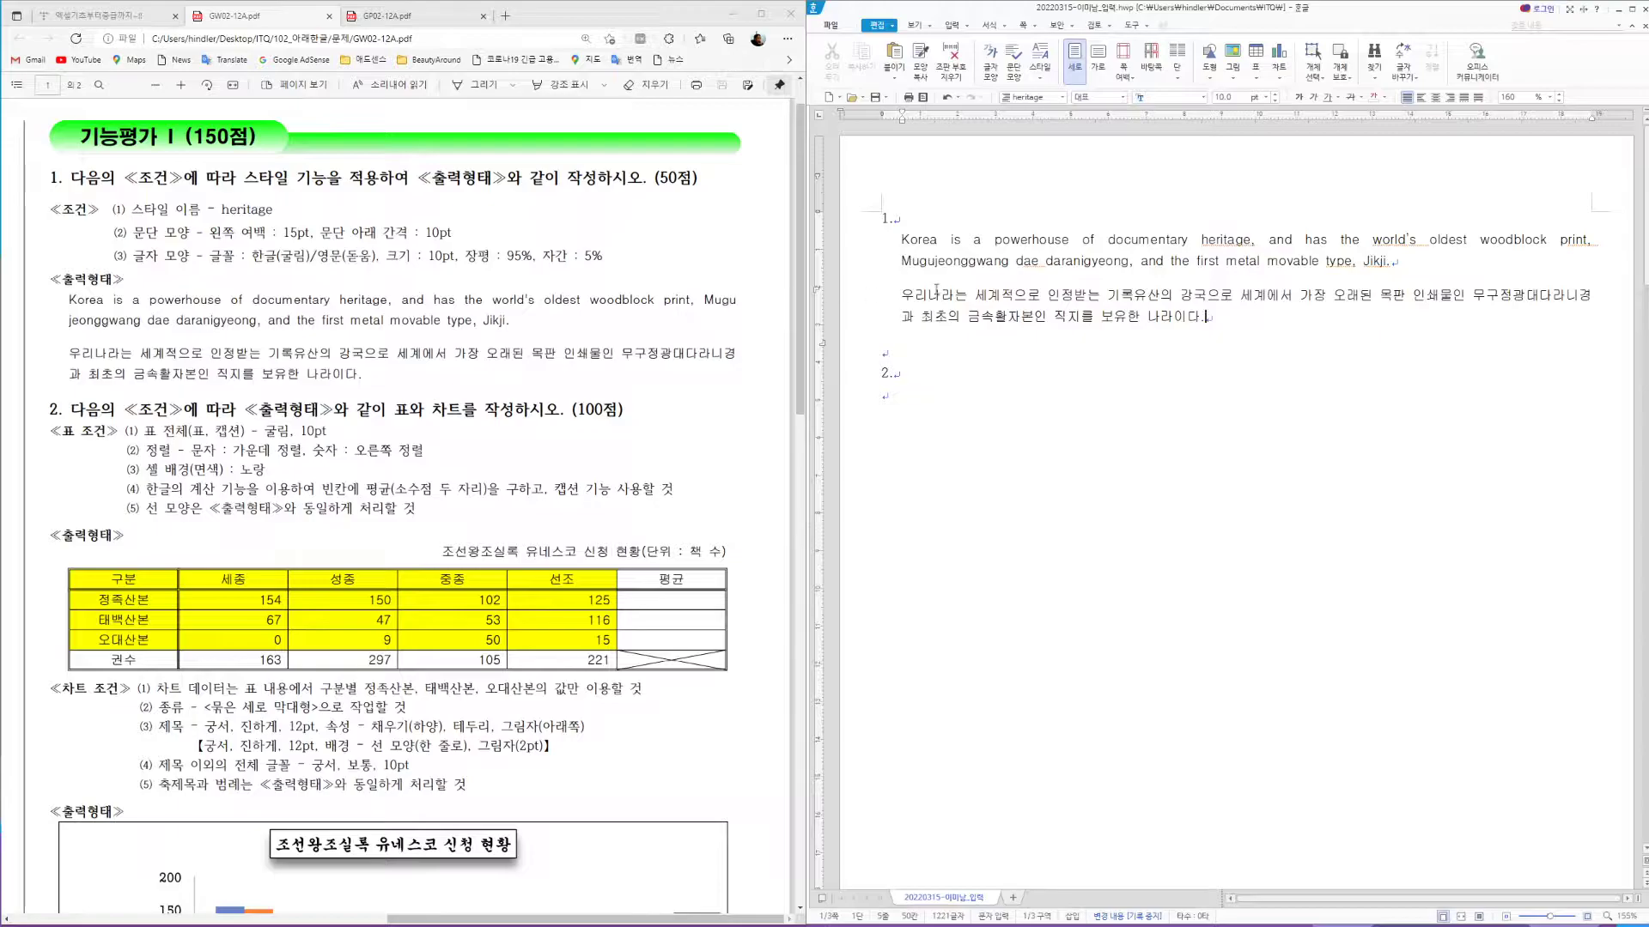
Split "Mugujeonggwang" with a space after "Mugu" so the line breaks as in the exam PDF
{"action": "key", "text": "Hangul"}
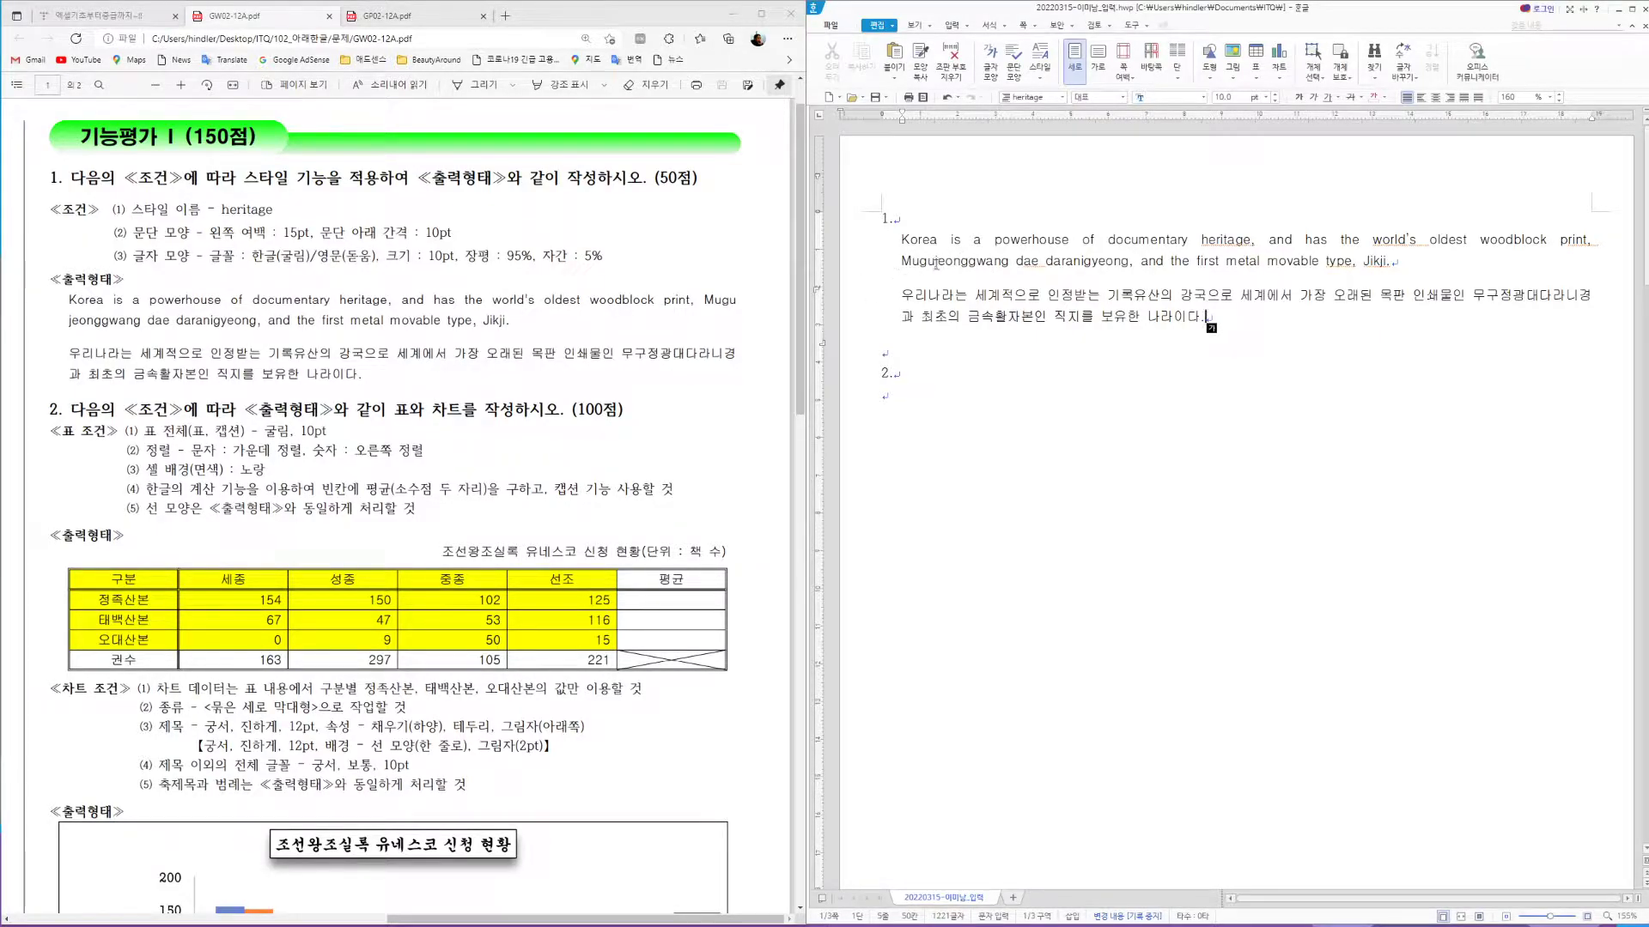
{"action": "left_click", "coordinate": [936, 262]}
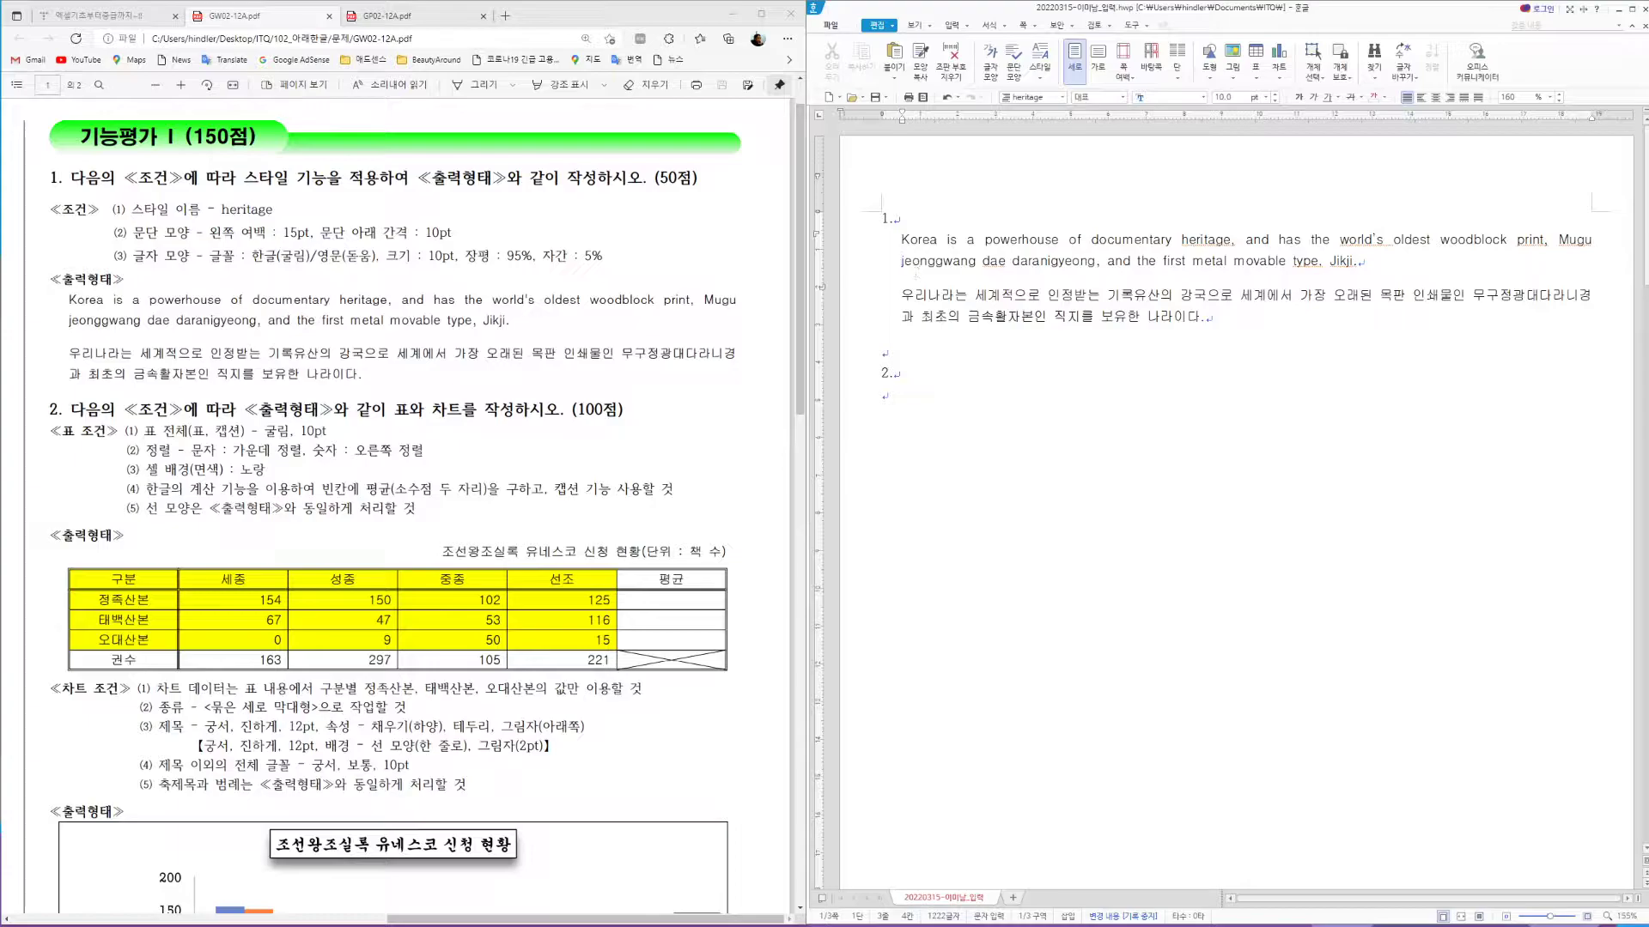
{"action": "key", "text": "Hangul"}
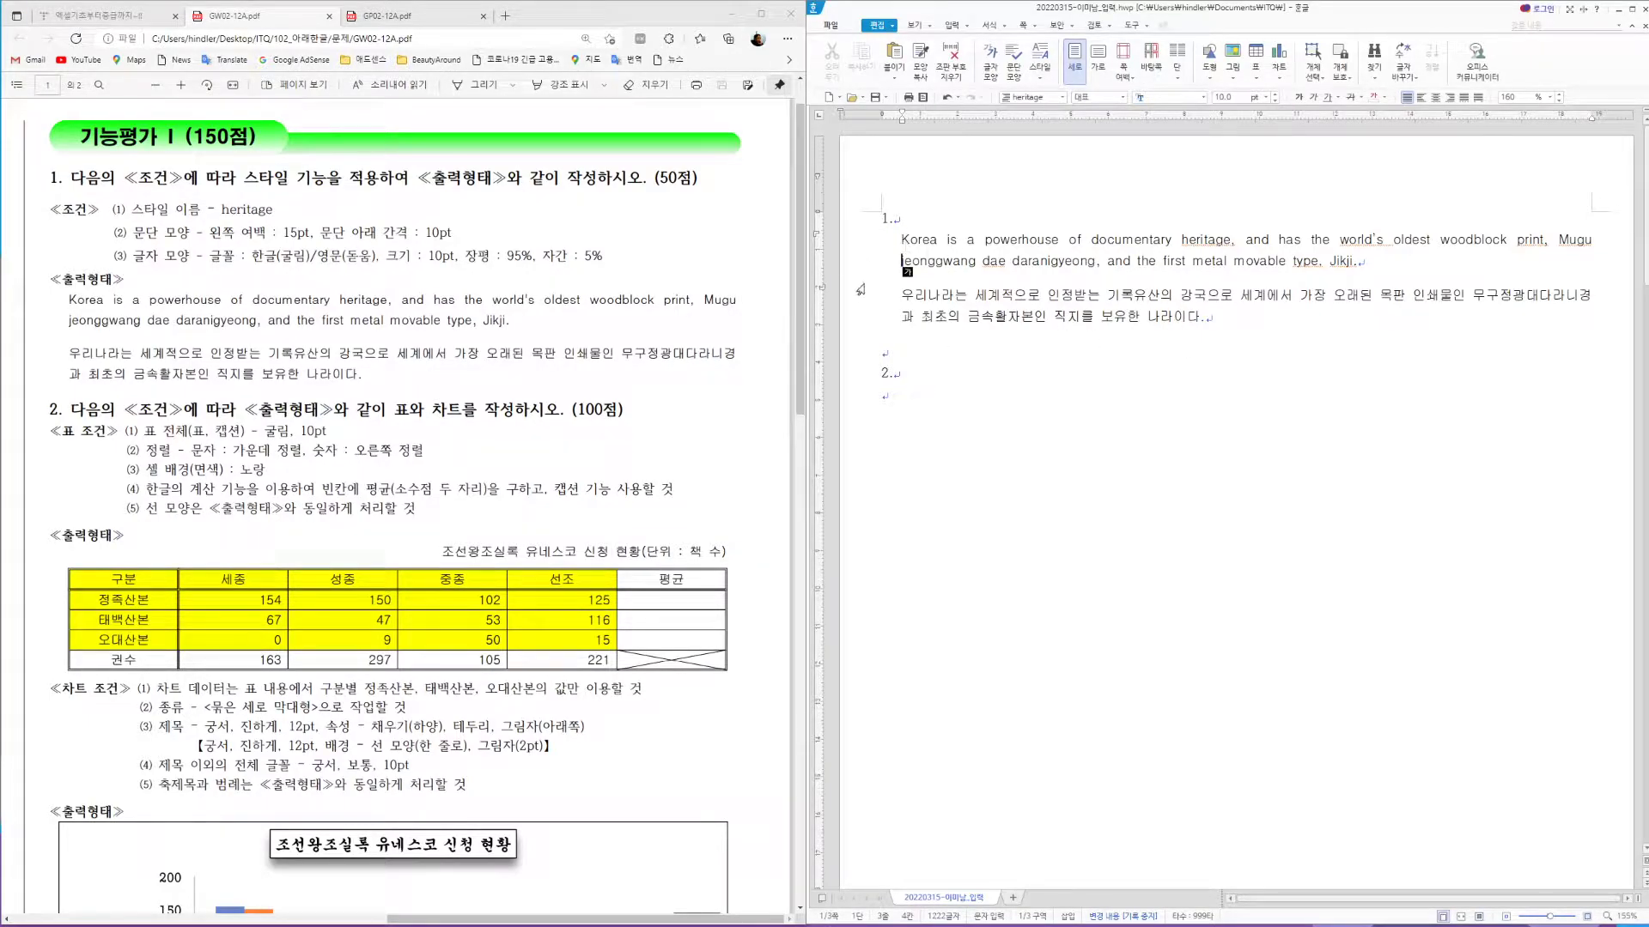
Insert a table with 5 rows and 6 columns on the line below "2." and select the whole table
{"action": "left_click", "coordinate": [888, 399]}
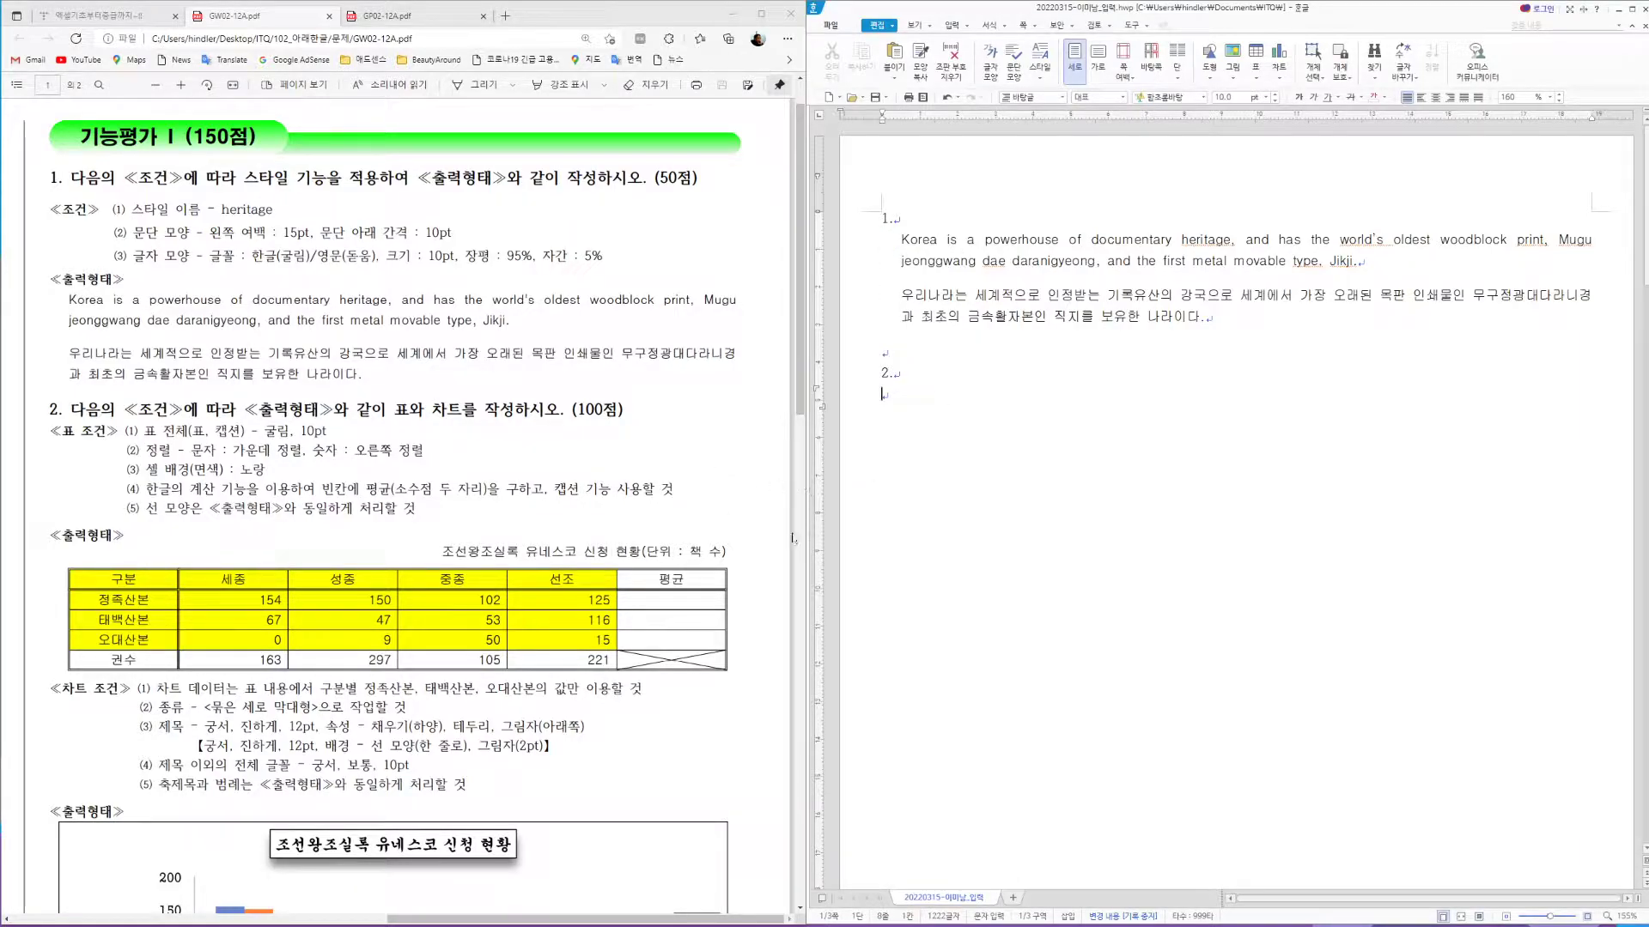
{"action": "scroll", "coordinate": [493, 525], "scroll_direction": "down", "scroll_amount": 3}
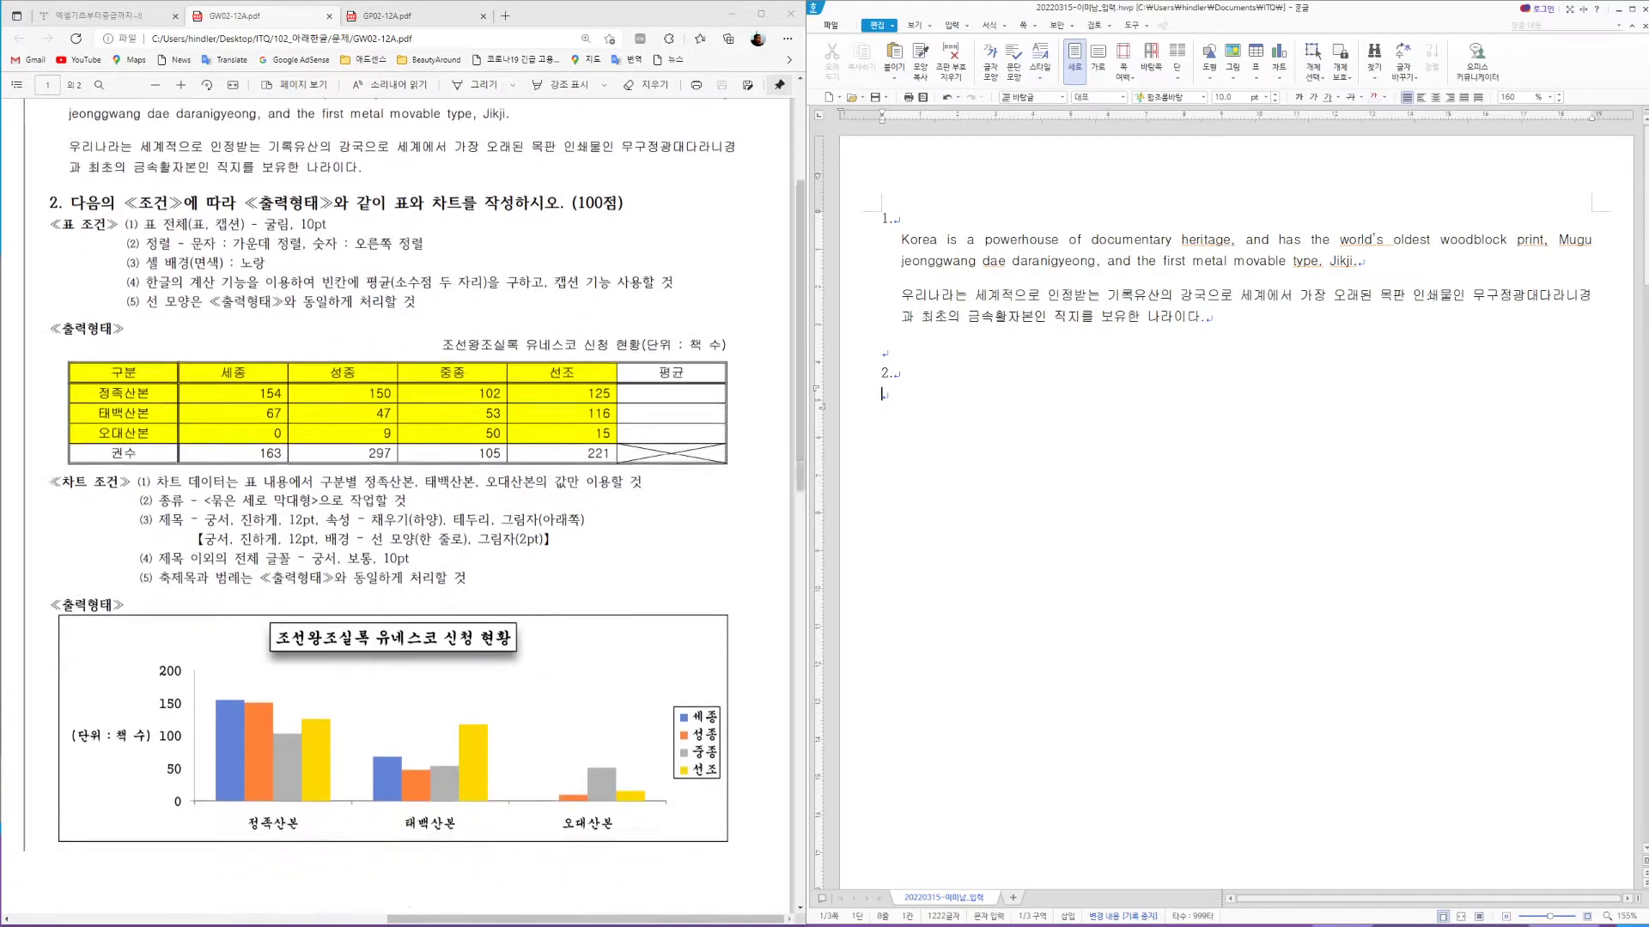
{"action": "left_click", "coordinate": [889, 396]}
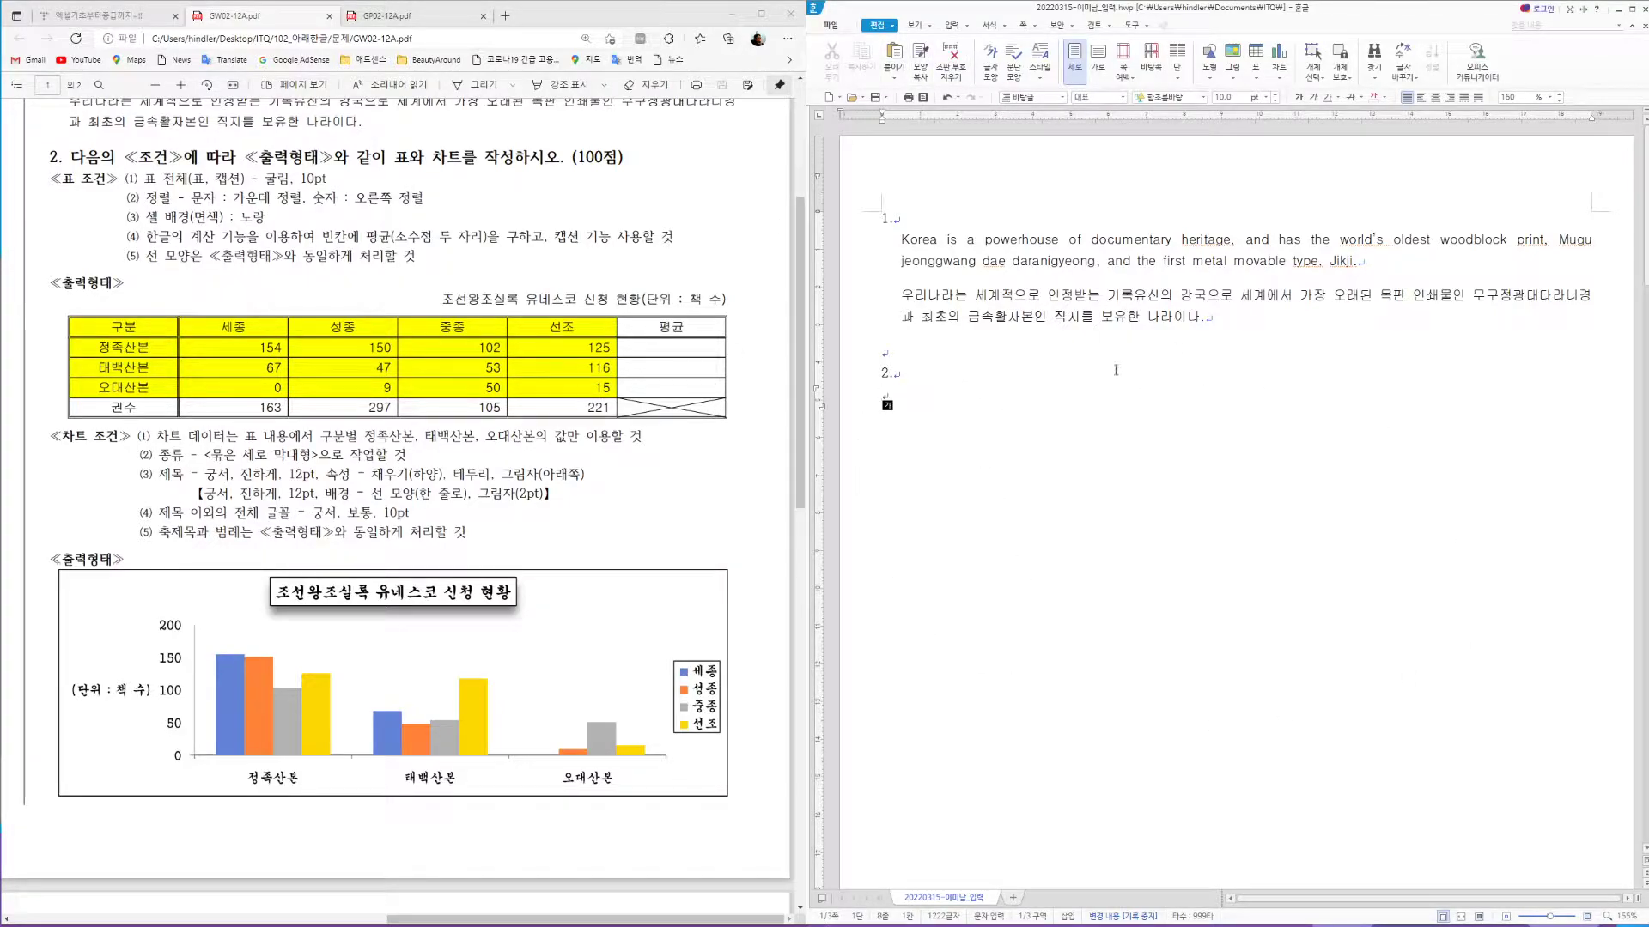
{"action": "left_click", "coordinate": [952, 25]}
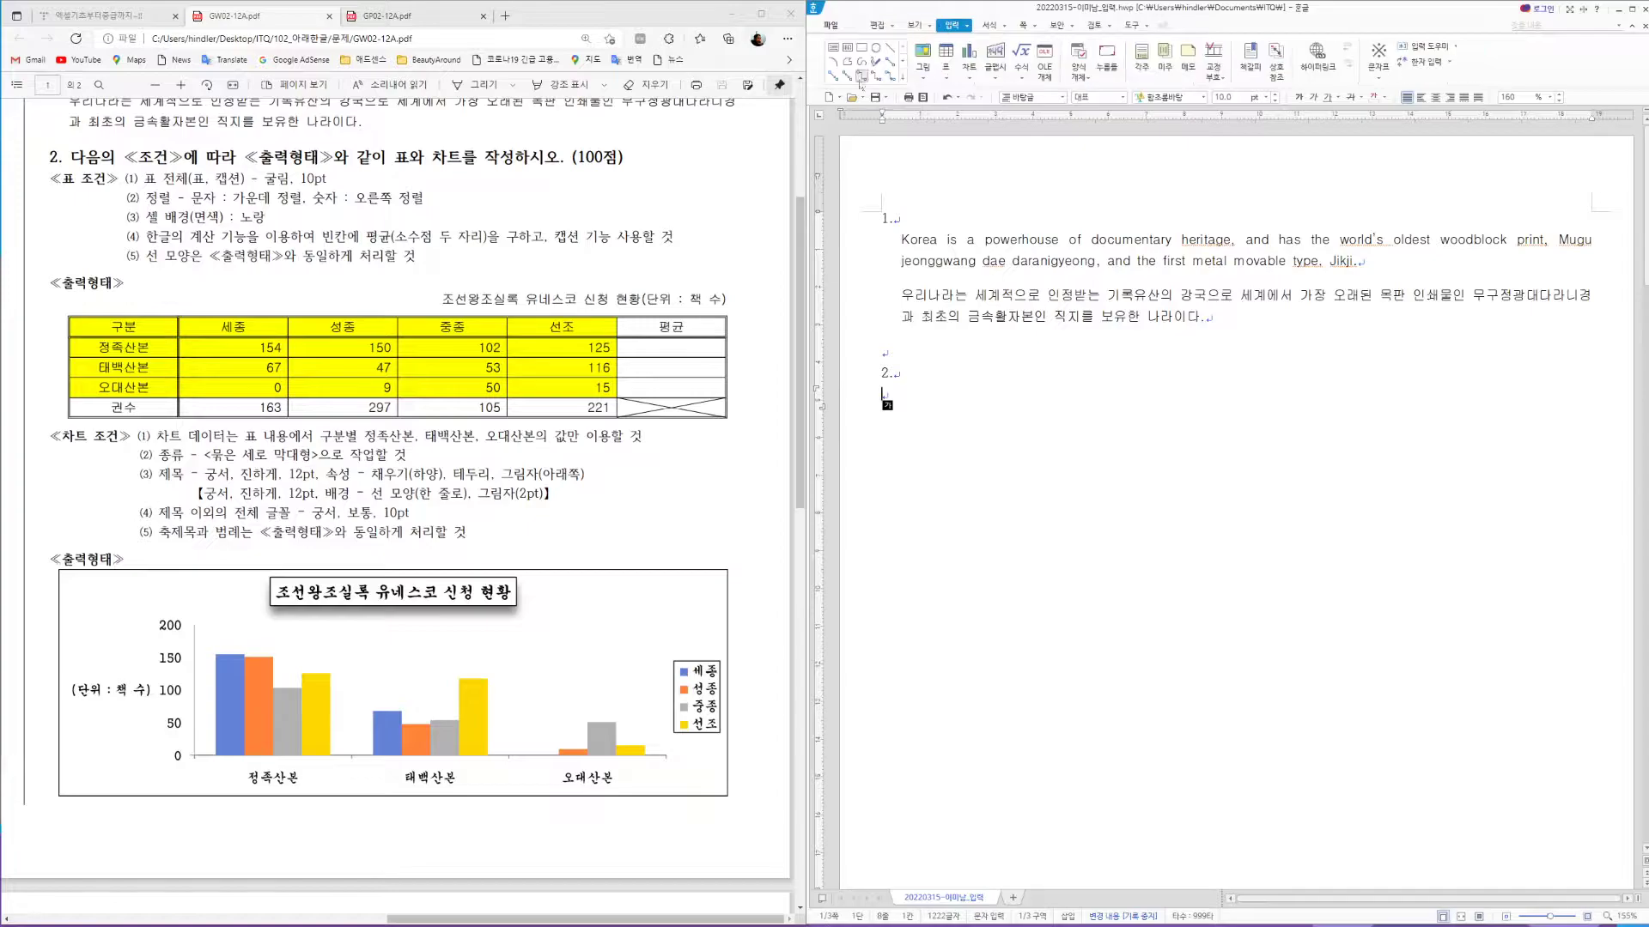
{"action": "left_click", "coordinate": [946, 77]}
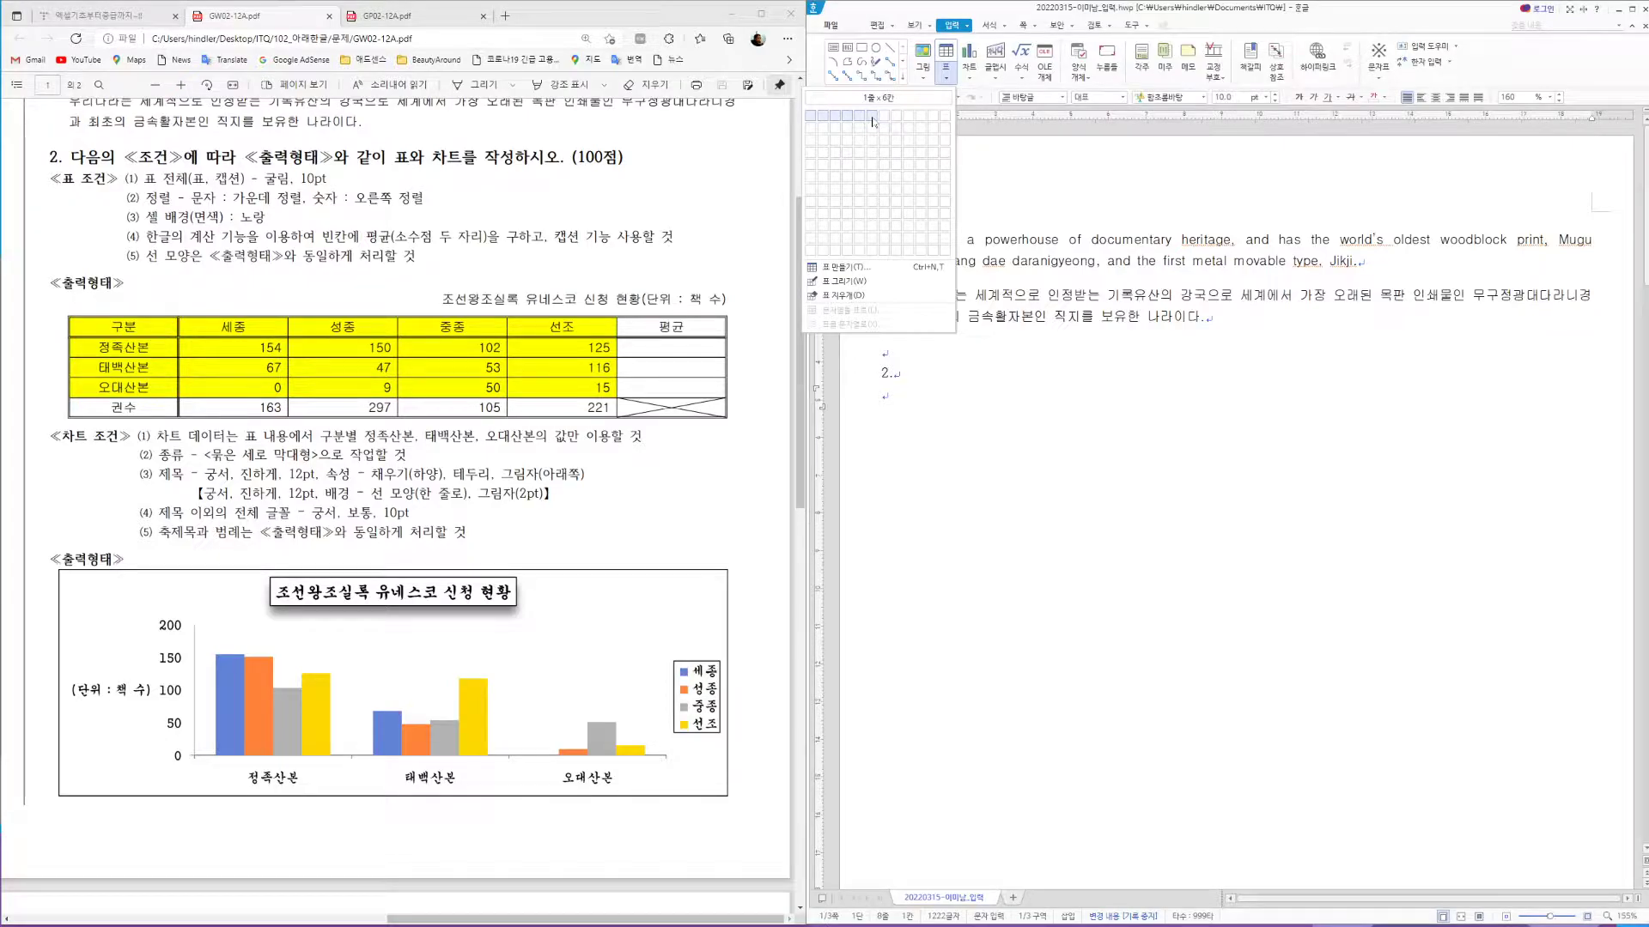
{"action": "left_click", "coordinate": [872, 166]}
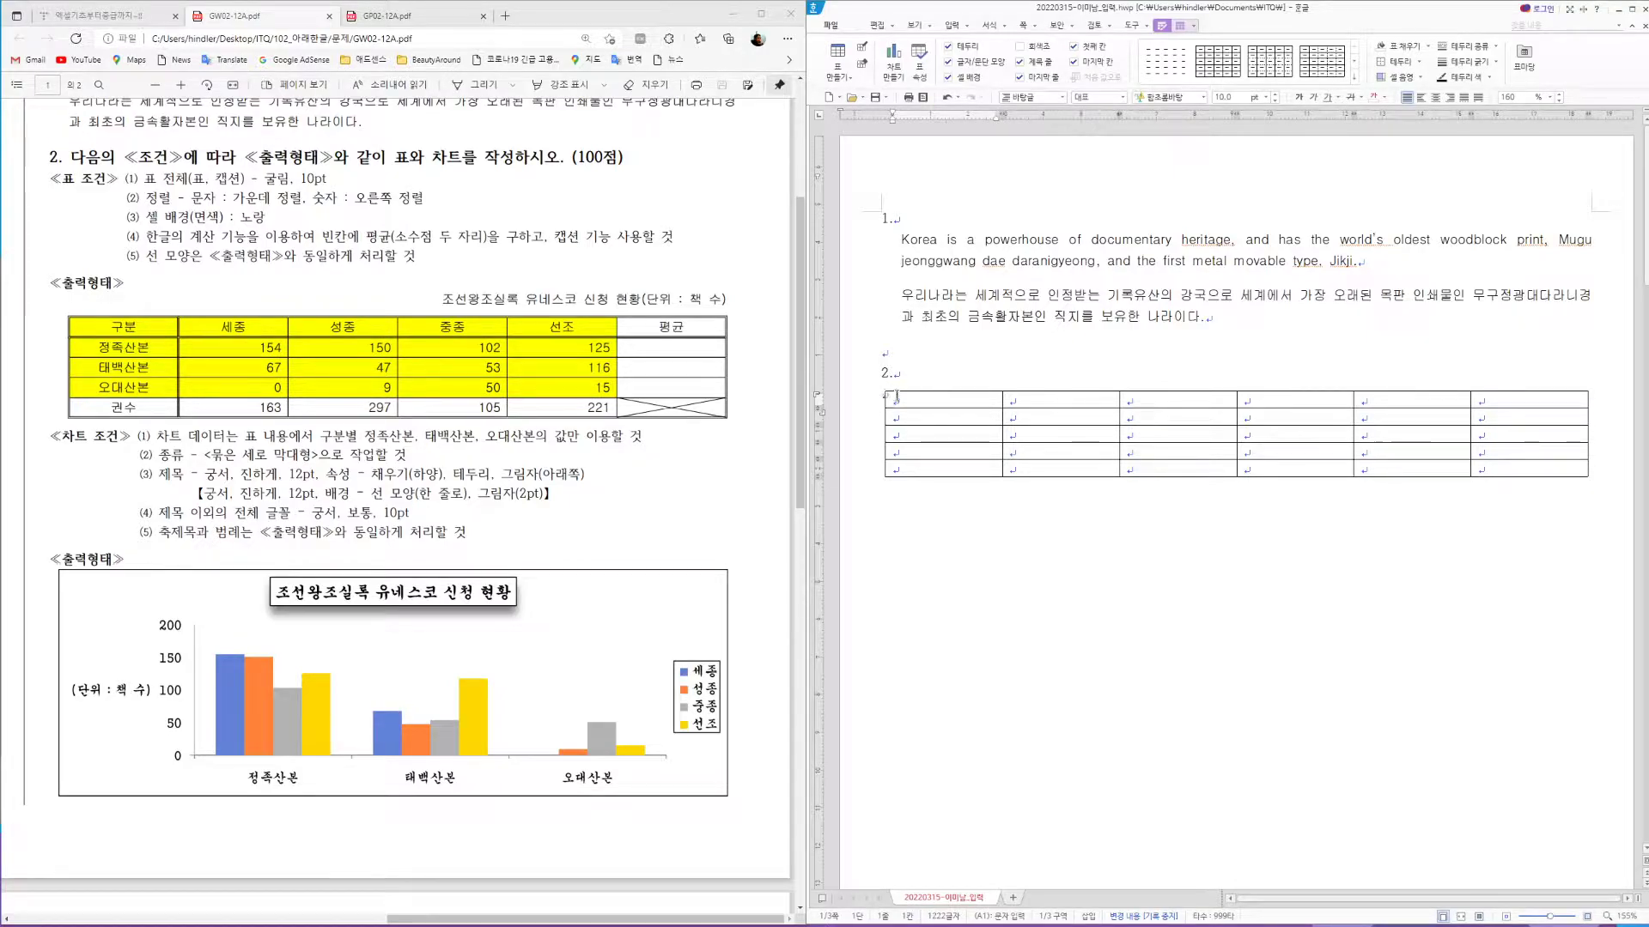
{"action": "key", "text": "Hangul"}
{"action": "left_click", "coordinate": [939, 391]}
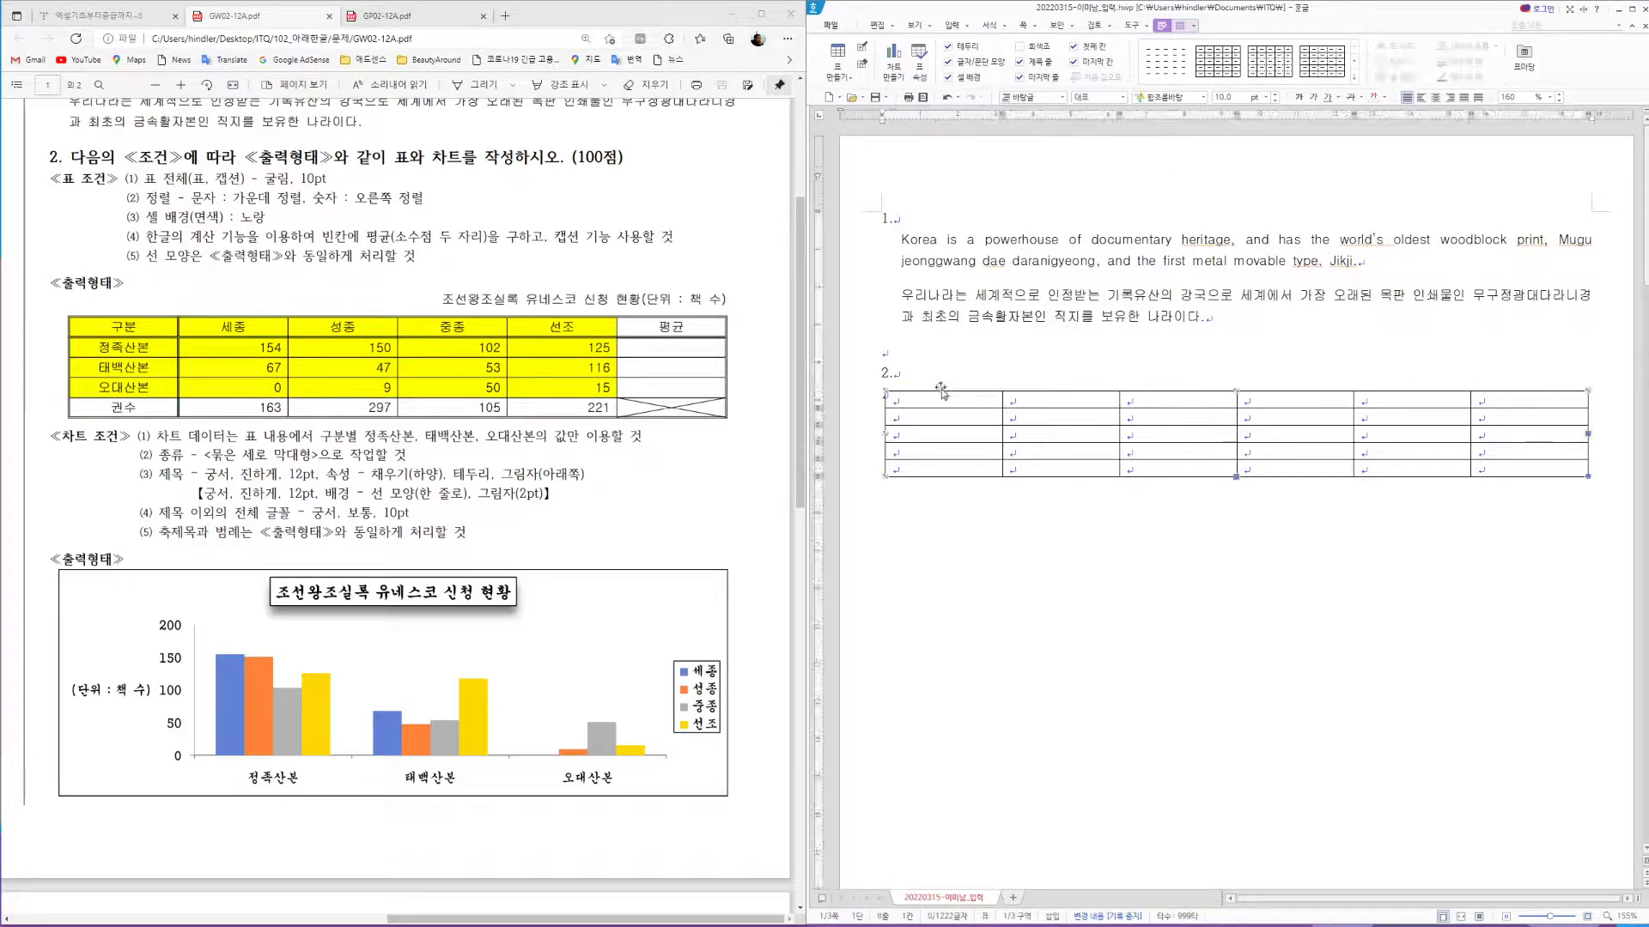
{"action": "double_click", "coordinate": [941, 392]}
{"action": "left_click_drag", "start_coordinate": [1238, 269], "coordinate": [1136, 260]}
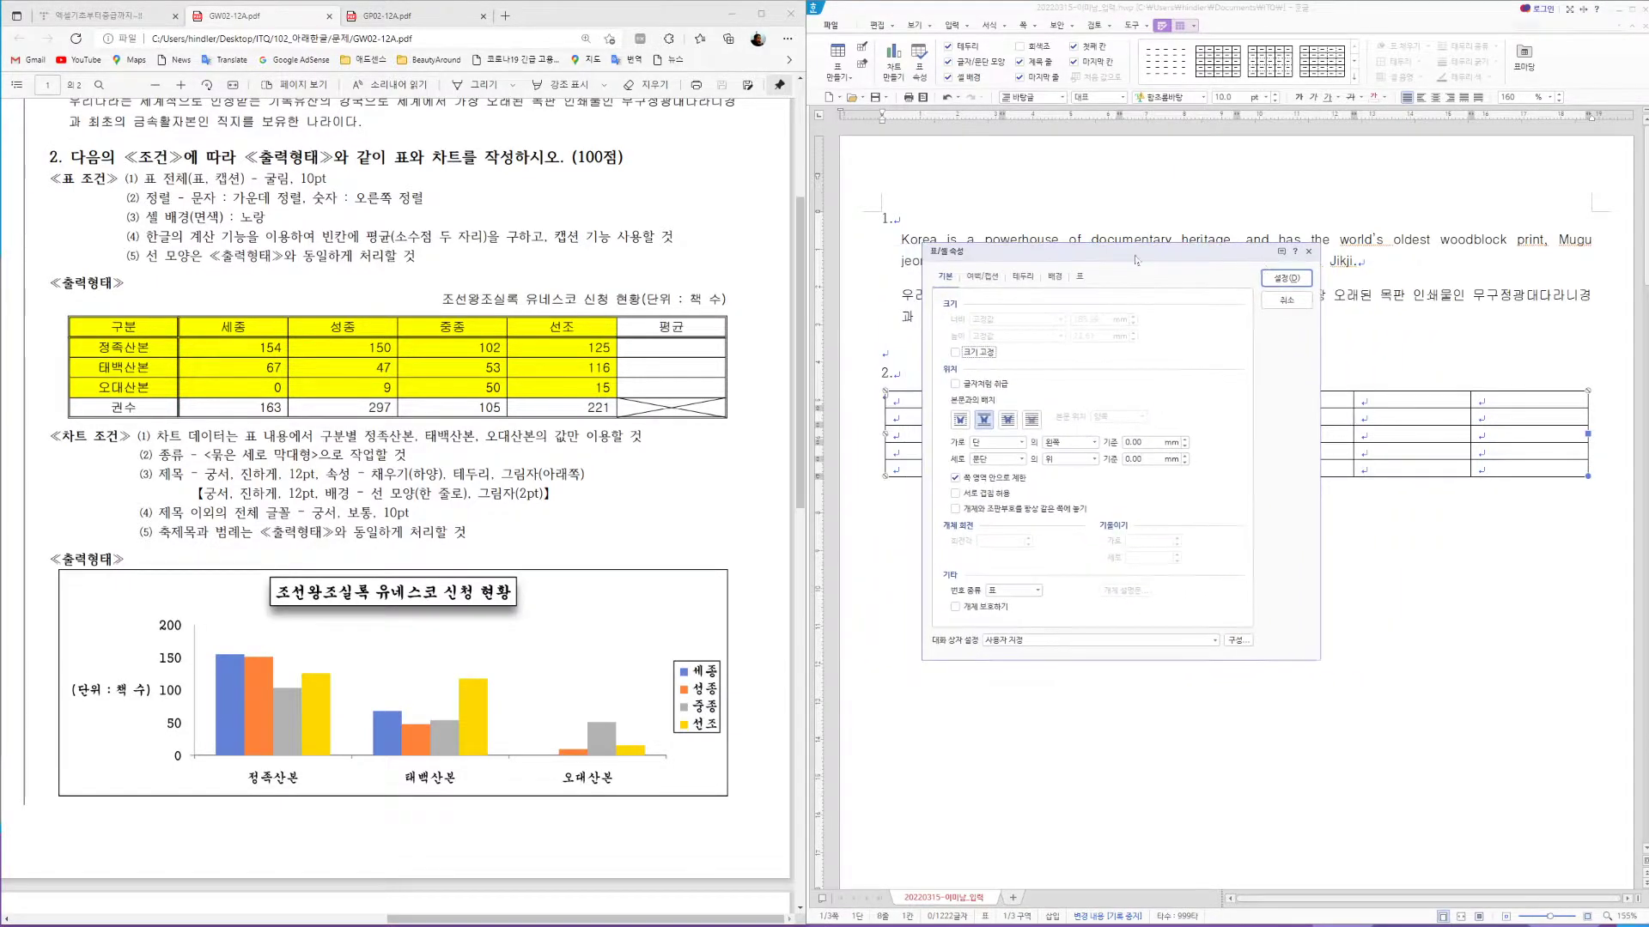
{"action": "left_click", "coordinate": [1309, 253]}
{"action": "left_click", "coordinate": [980, 524]}
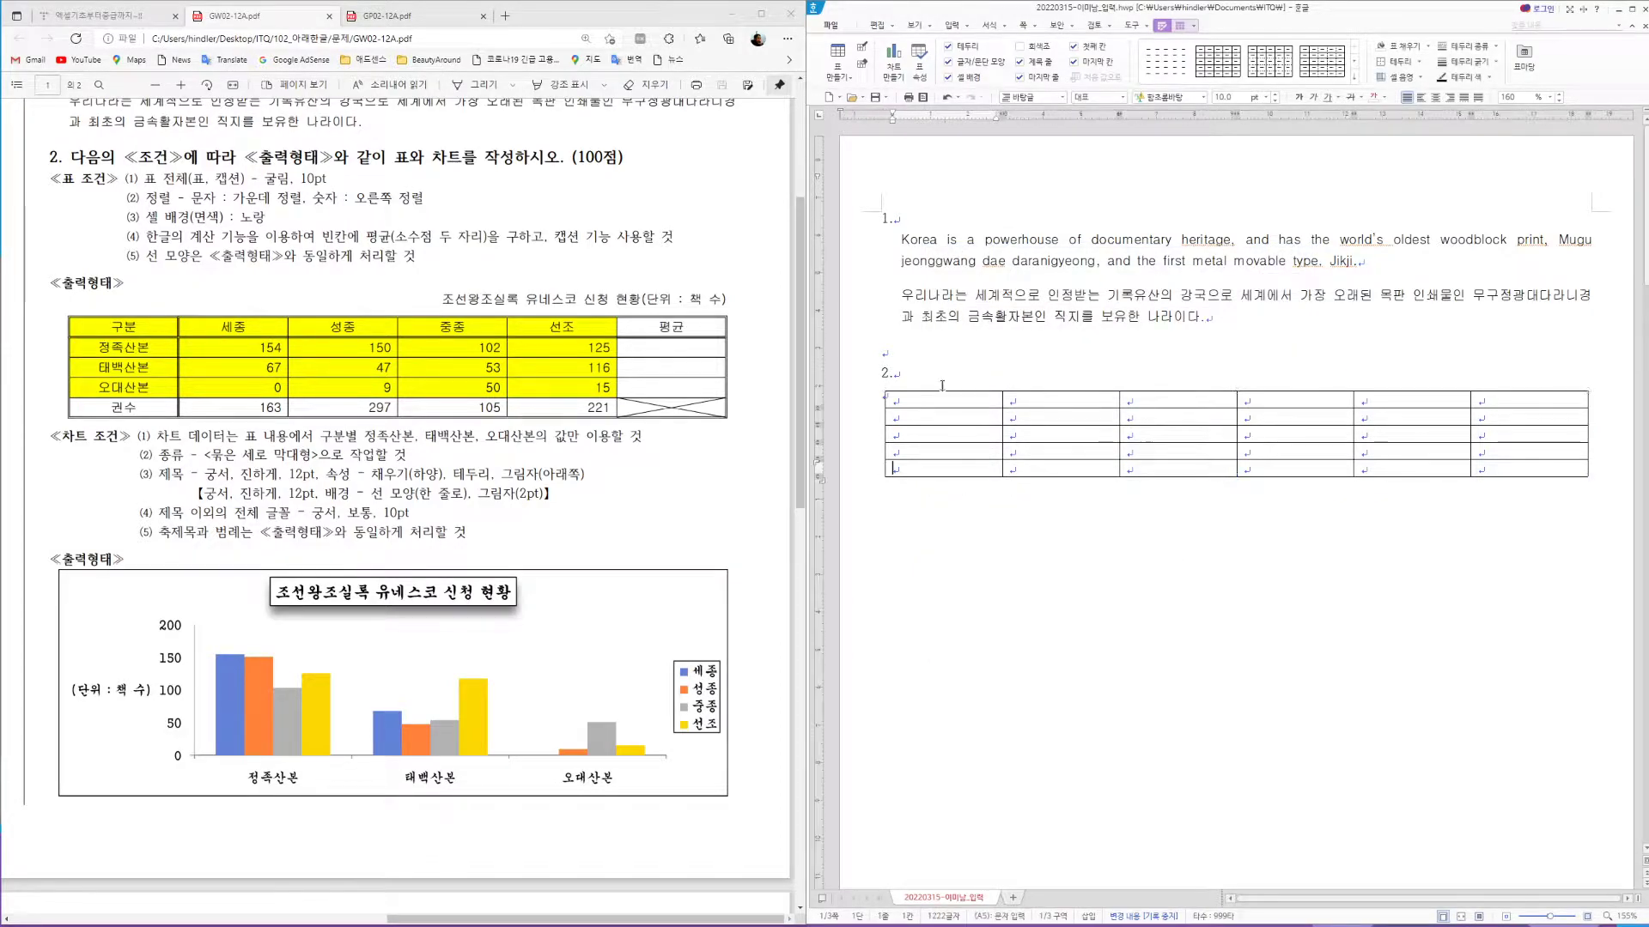
{"action": "double_click", "coordinate": [947, 390]}
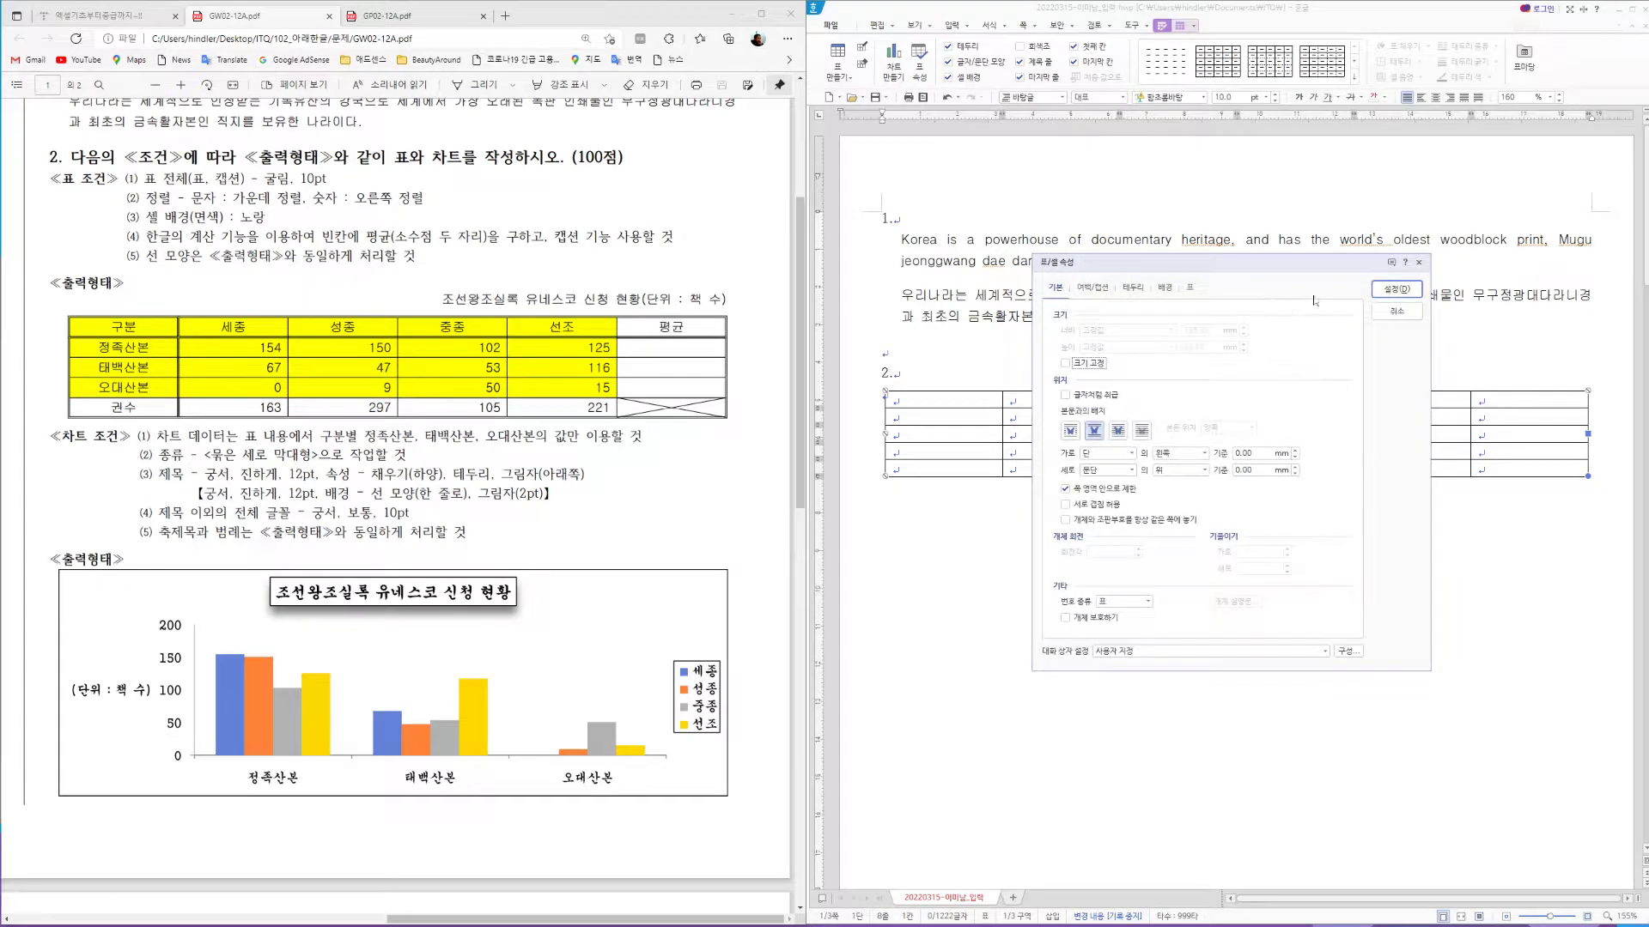
{"action": "left_click", "coordinate": [1396, 311]}
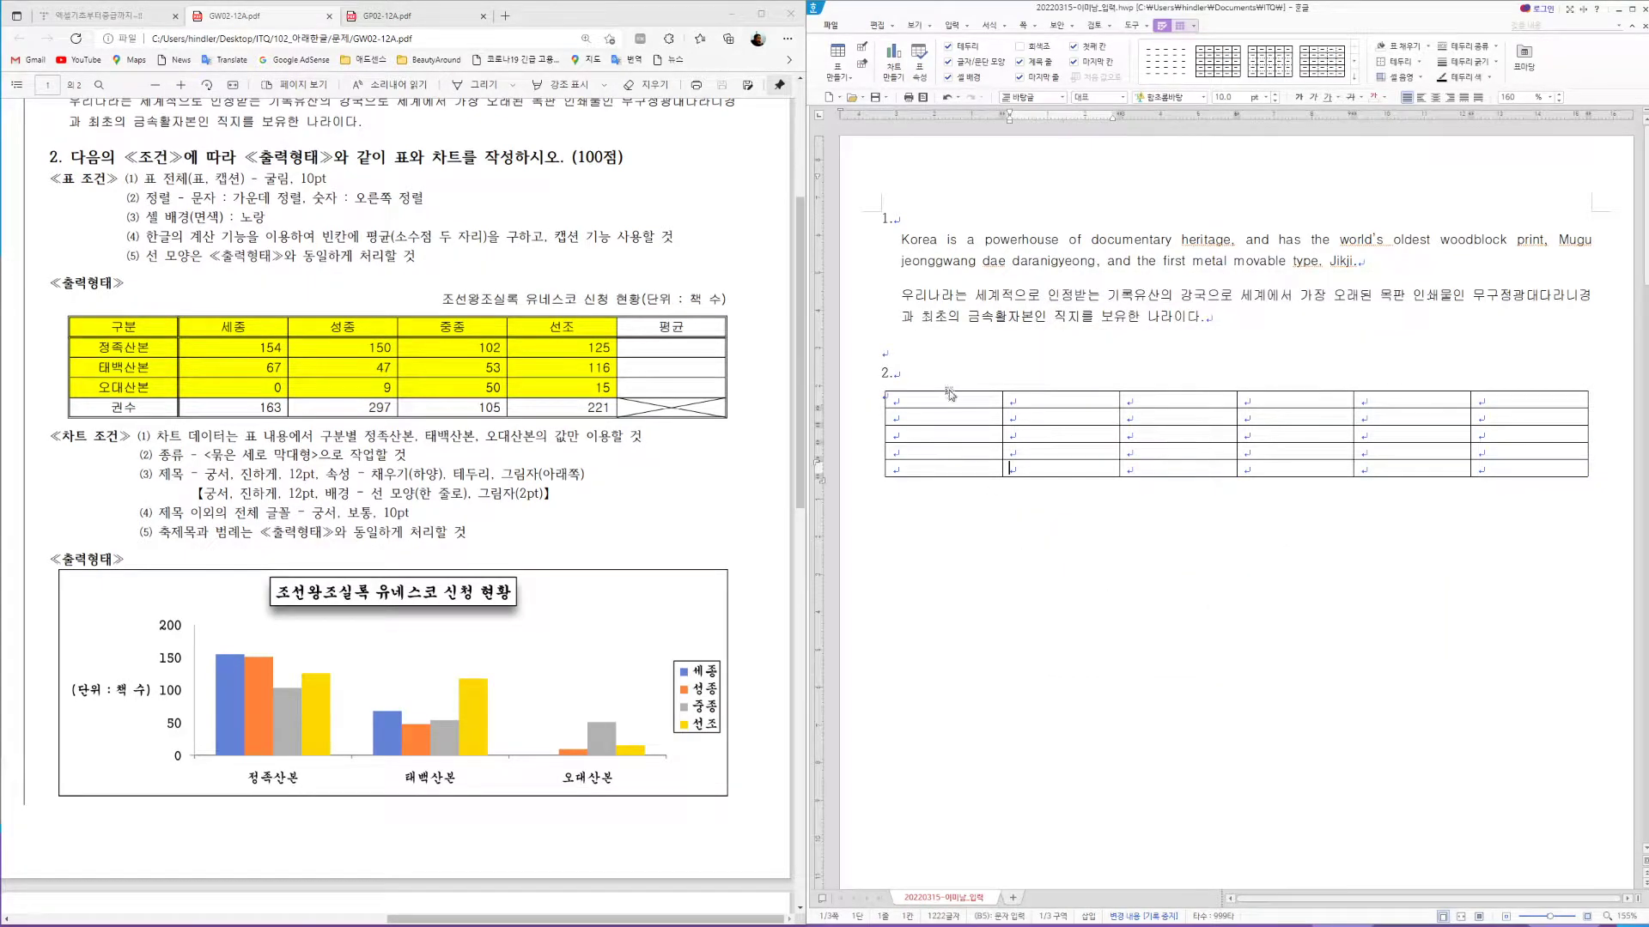
{"action": "right_click", "coordinate": [950, 394]}
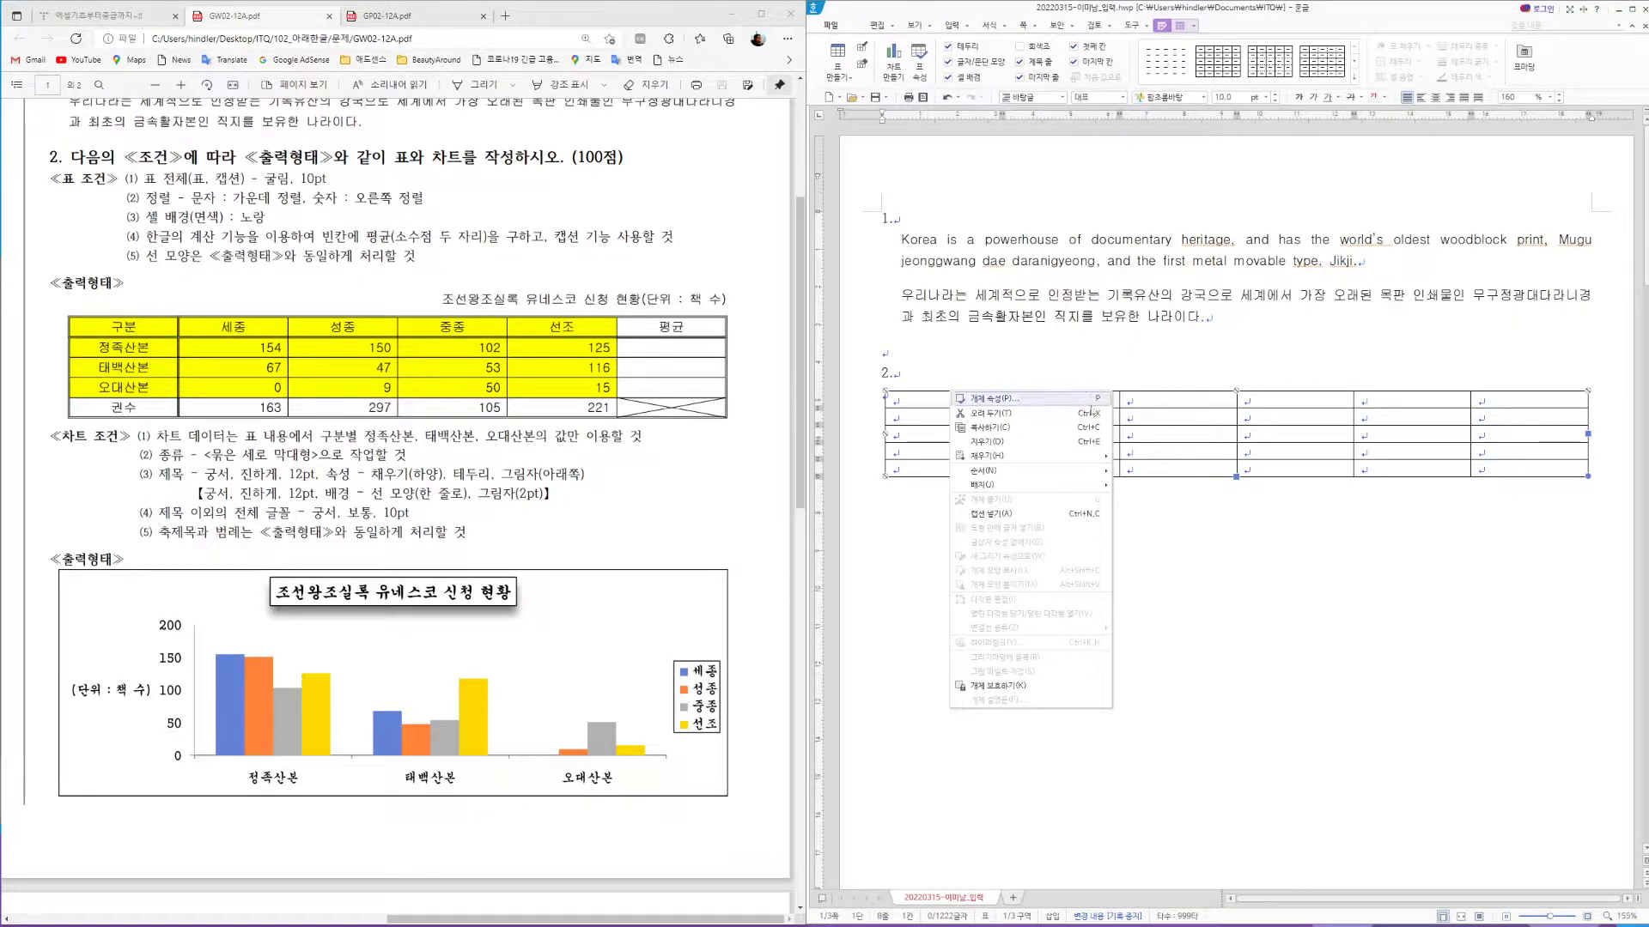
{"action": "left_click", "coordinate": [1196, 512]}
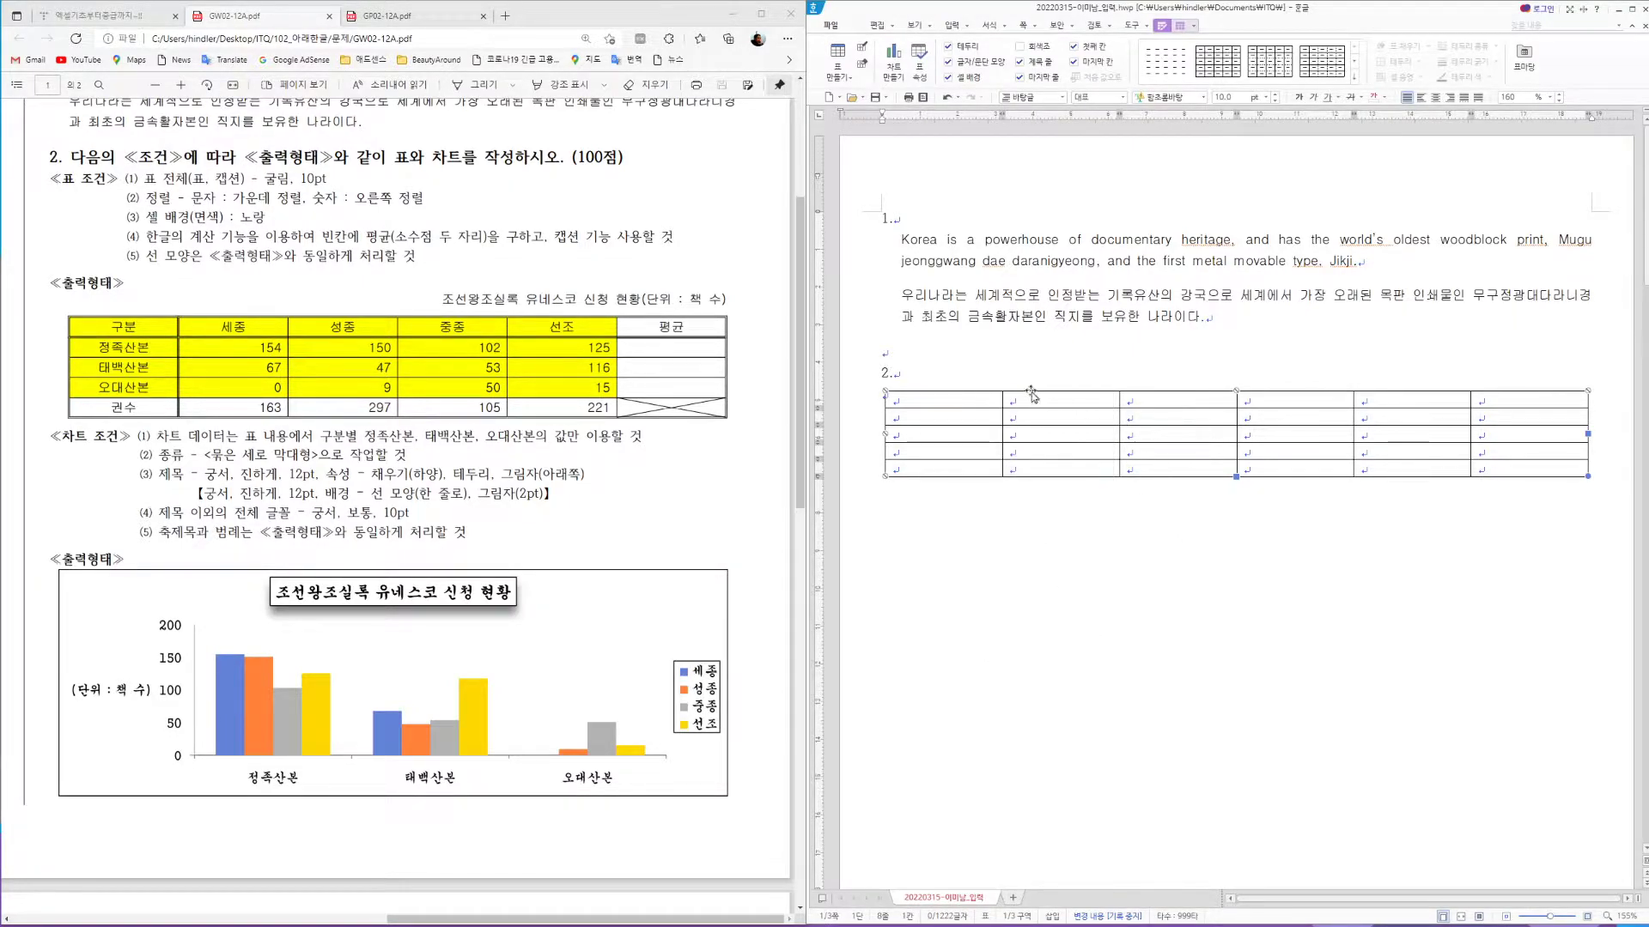
{"action": "left_click", "coordinate": [940, 382]}
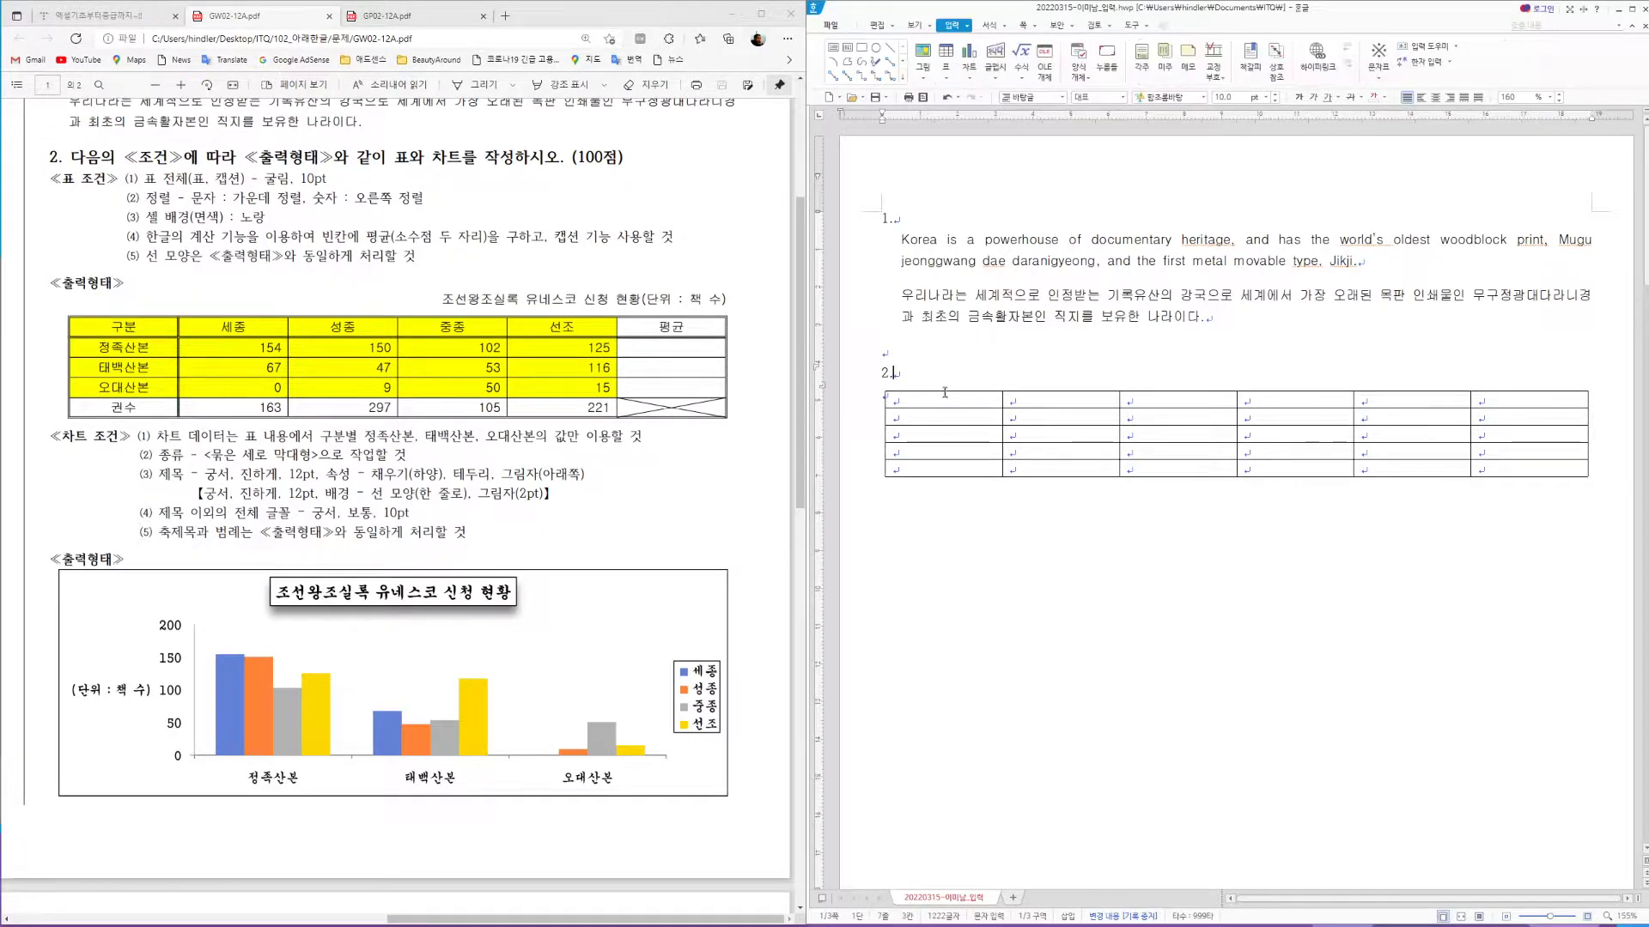
Set the whole table to be treated as a character (글자처럼 취급) and accept the table properties
{"action": "left_click", "coordinate": [948, 392]}
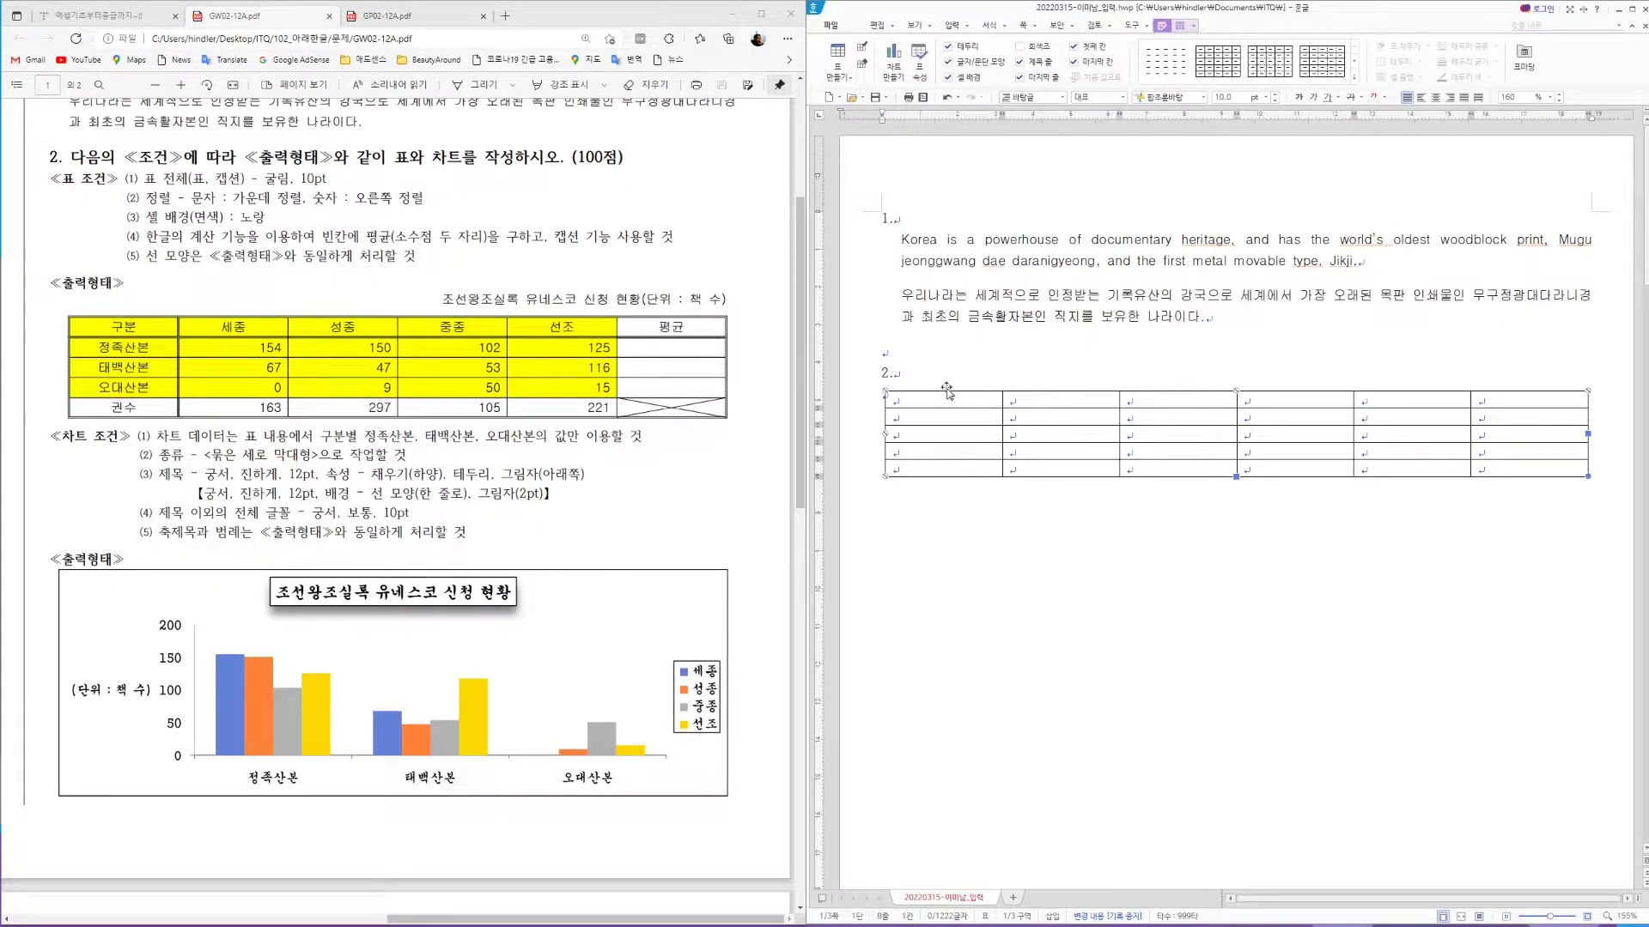
{"action": "double_click", "coordinate": [947, 392]}
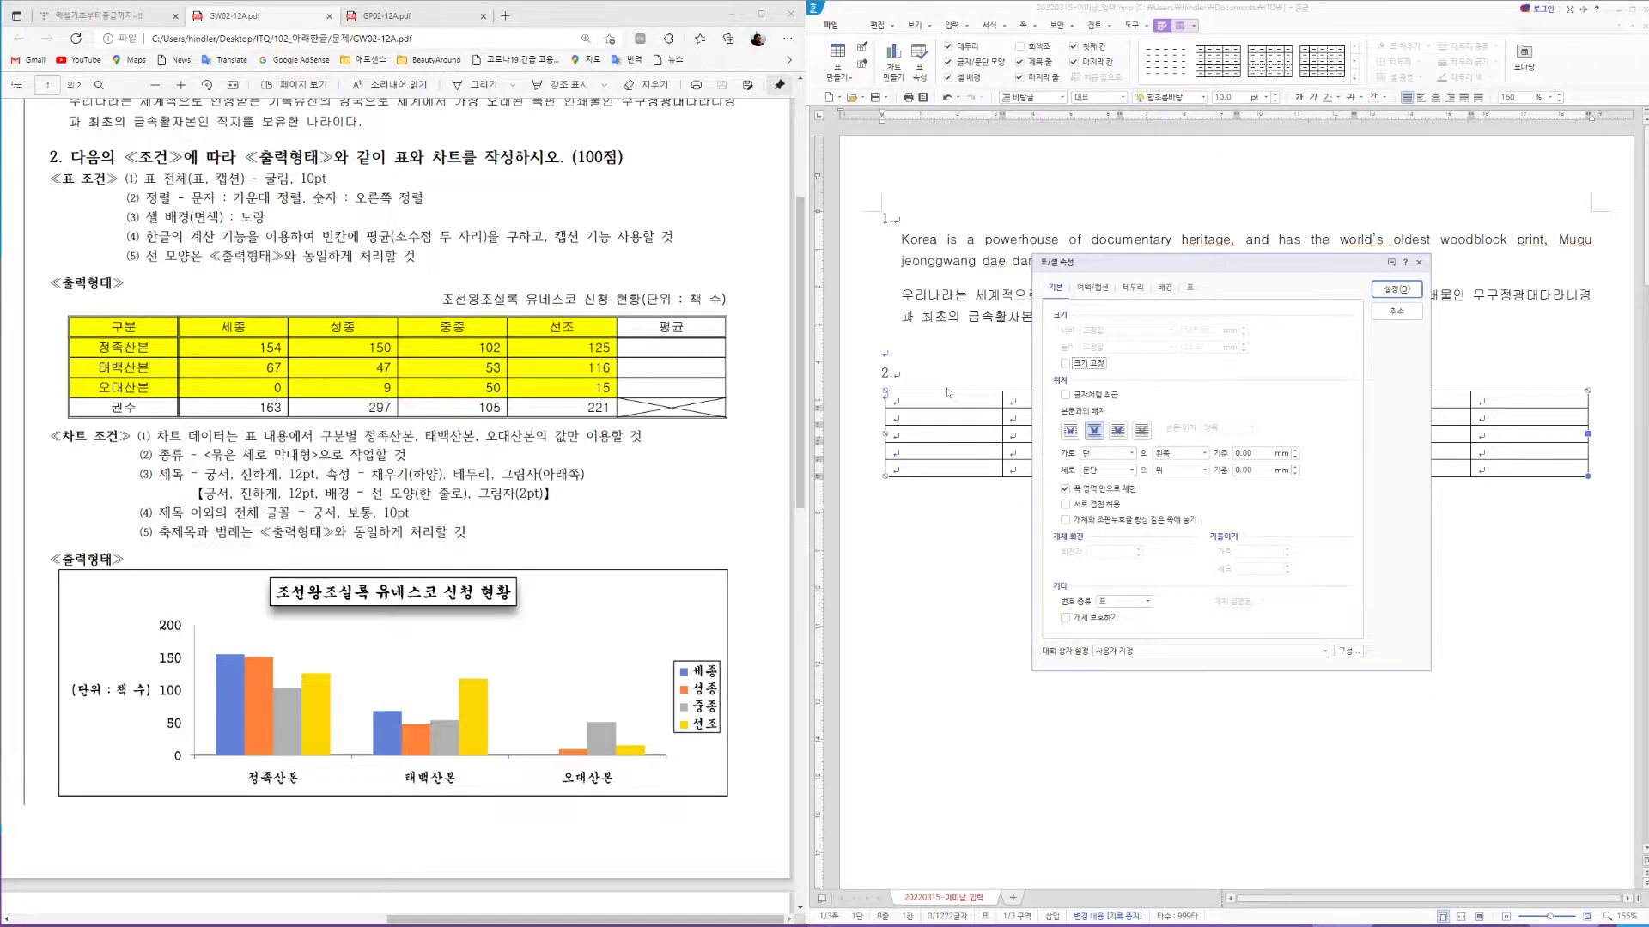
{"action": "left_click", "coordinate": [1066, 395]}
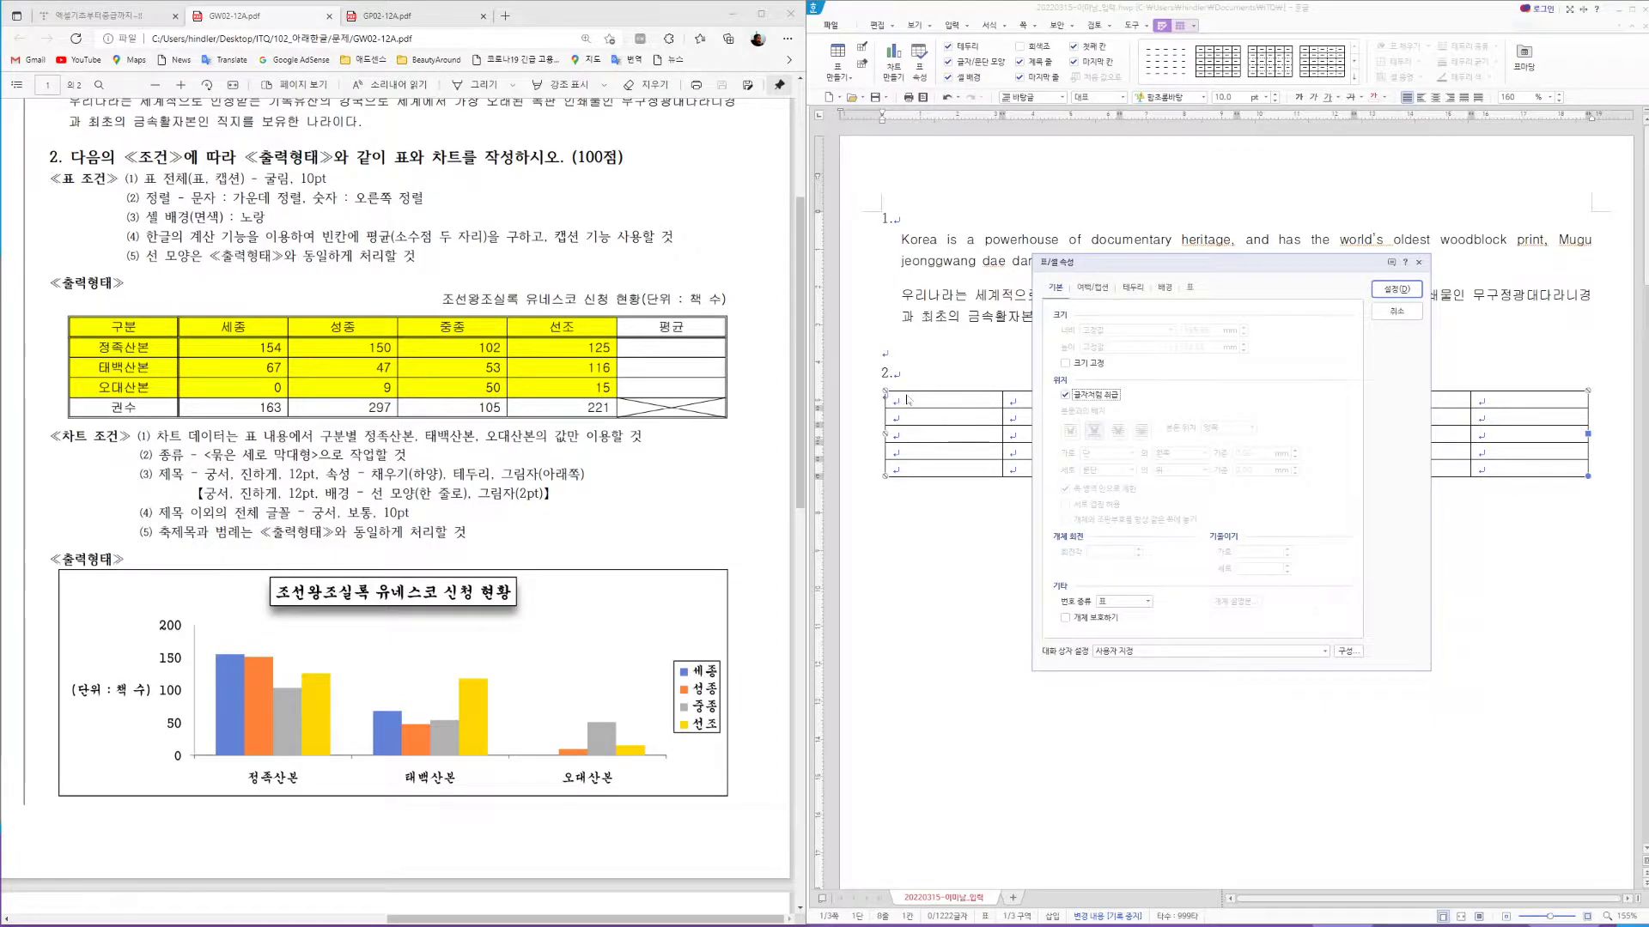
{"action": "left_click", "coordinate": [1398, 292]}
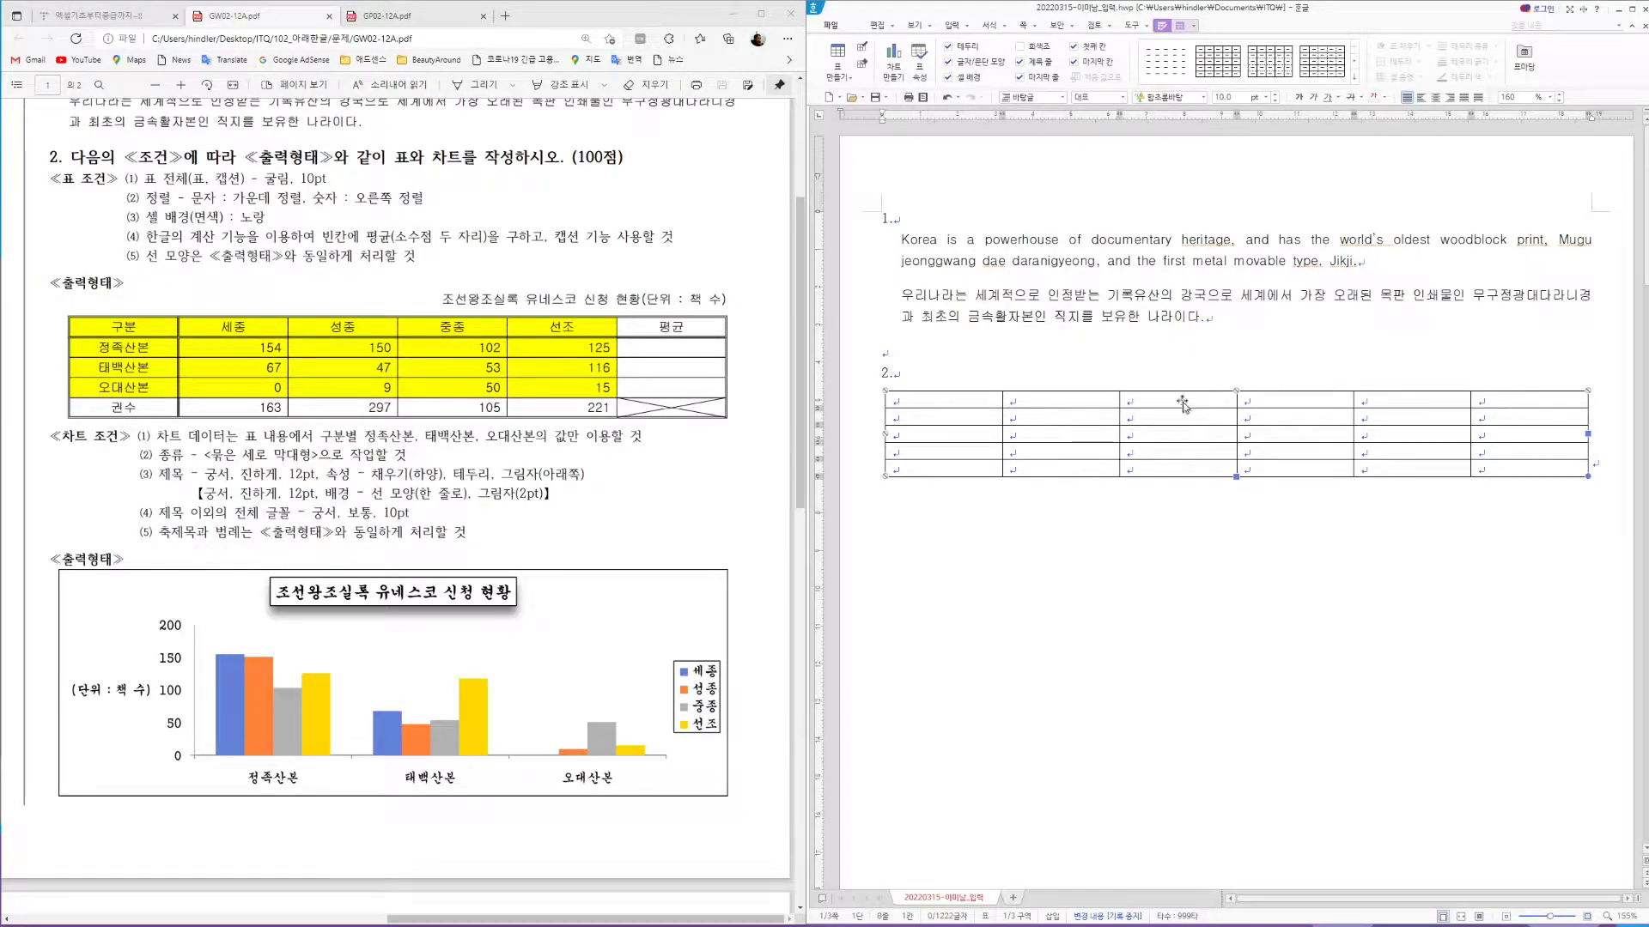
{"action": "left_click", "coordinate": [1501, 513]}
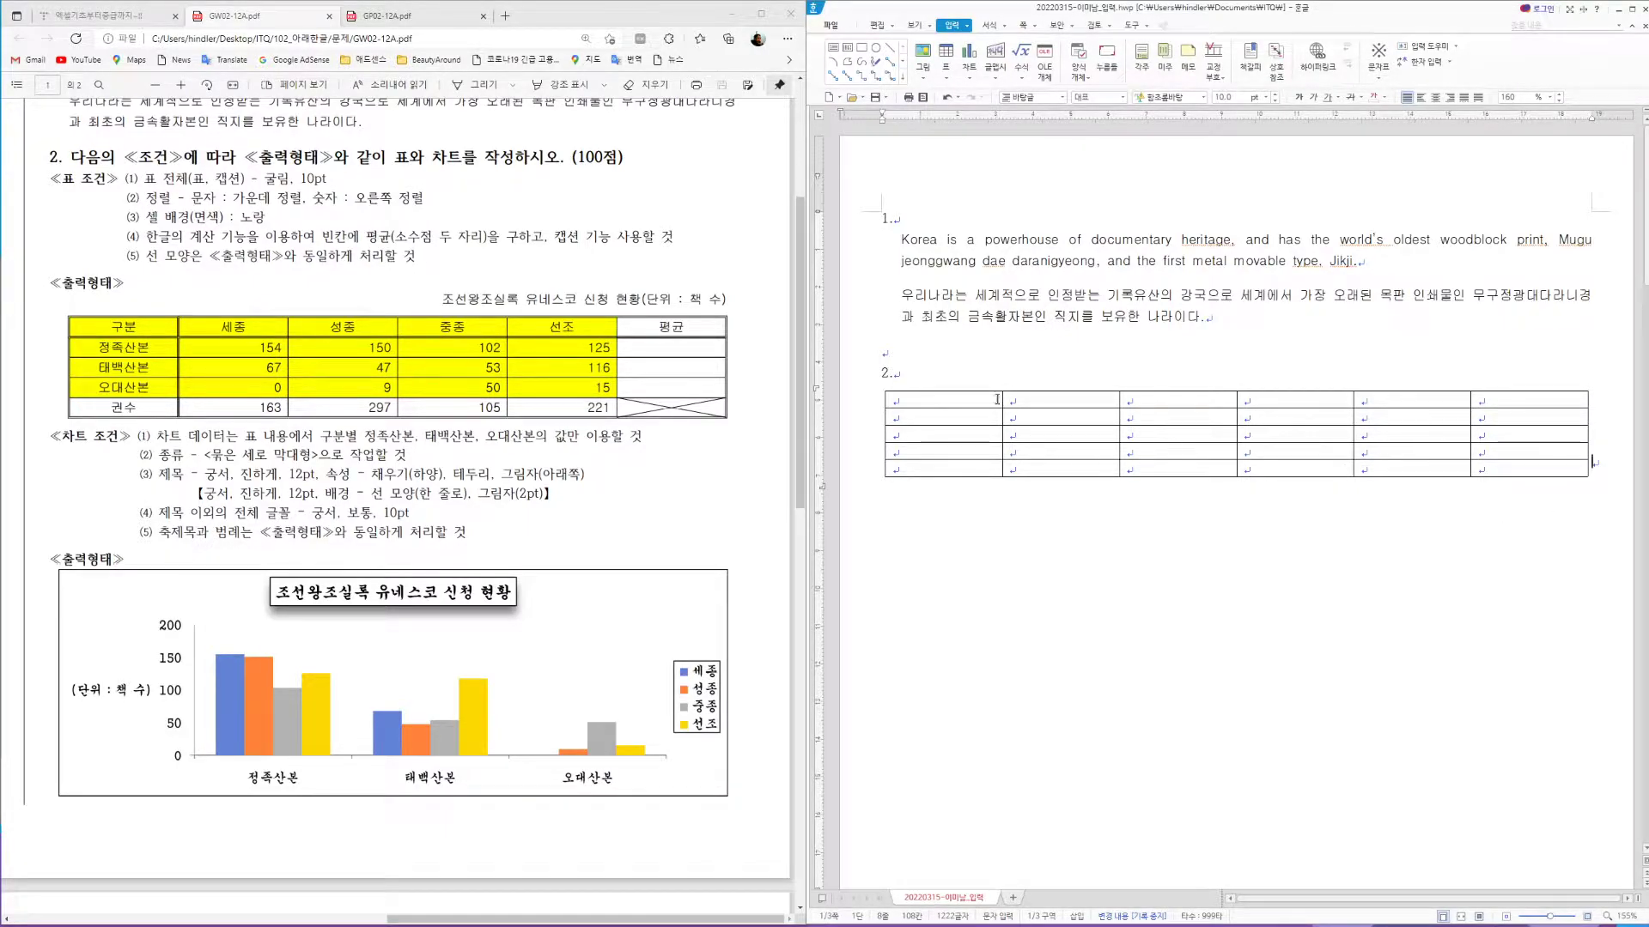
Fill the table's header row with 구분, 세종, 성종, 중종, 선조 and 평균
{"action": "key", "text": "Hangul"}
{"action": "left_click", "coordinate": [955, 396]}
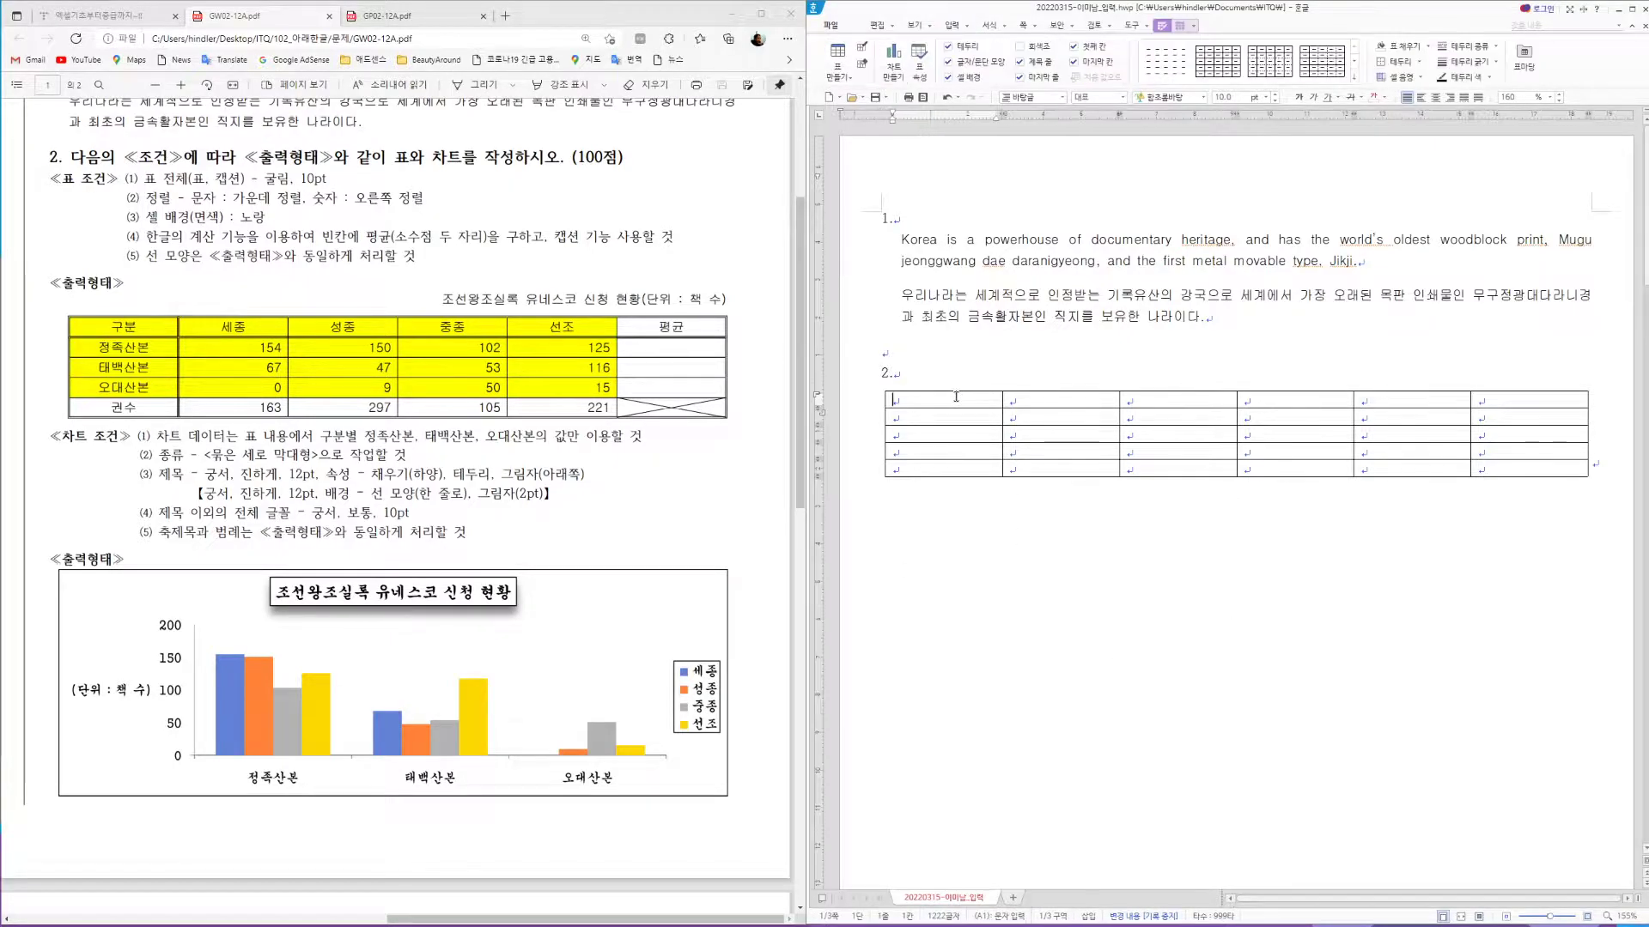
{"action": "type", "text": "구분"}
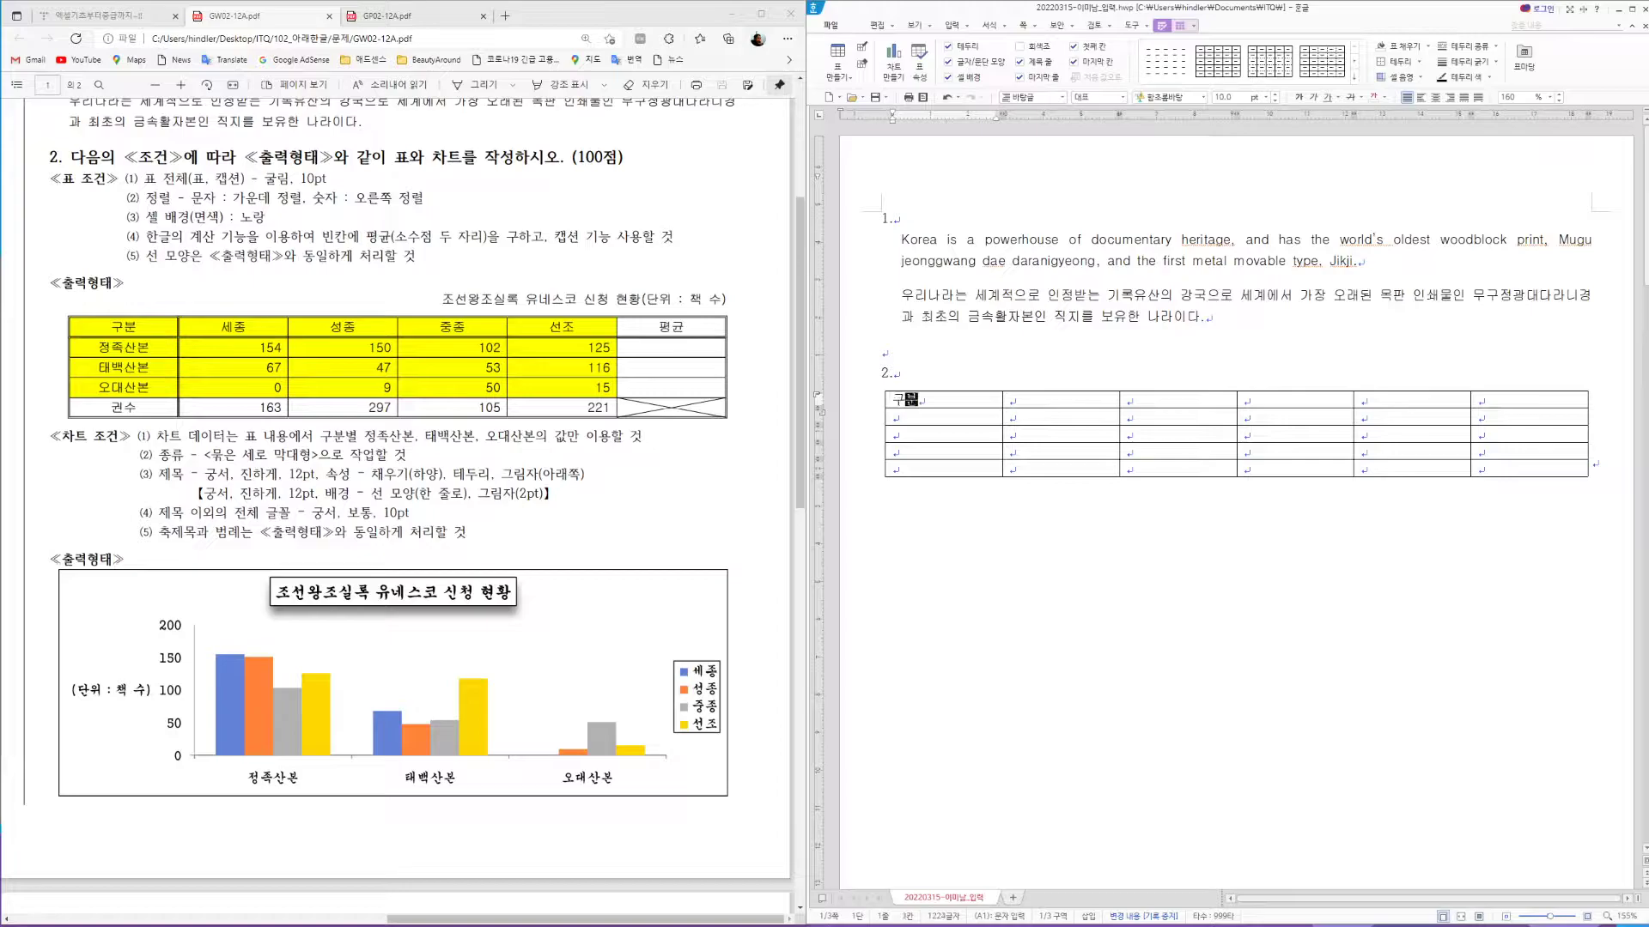
{"action": "key", "text": "Tab"}
{"action": "type", "text": "세종"}
{"action": "key", "text": "Tab"}
{"action": "type", "text": "성종"}
{"action": "key", "text": "Tab"}
{"action": "type", "text": "중종"}
{"action": "key", "text": "Tab"}
{"action": "type", "text": "선조"}
{"action": "key", "text": "Tab"}
{"action": "type", "text": "평균"}
{"action": "key", "text": "Tab"}
Fill the second table row with 정족산본, 154, 150, 102 and 125, leaving the 평균 cell empty
{"action": "type", "text": "정ㅈ"}
{"action": "type", "text": "족산본"}
{"action": "key", "text": "Tab"}
{"action": "type", "text": "154"}
{"action": "key", "text": "Tab"}
{"action": "type", "text": "150"}
{"action": "key", "text": "Tab"}
{"action": "type", "text": "102"}
{"action": "key", "text": "Tab"}
{"action": "type", "text": "125"}
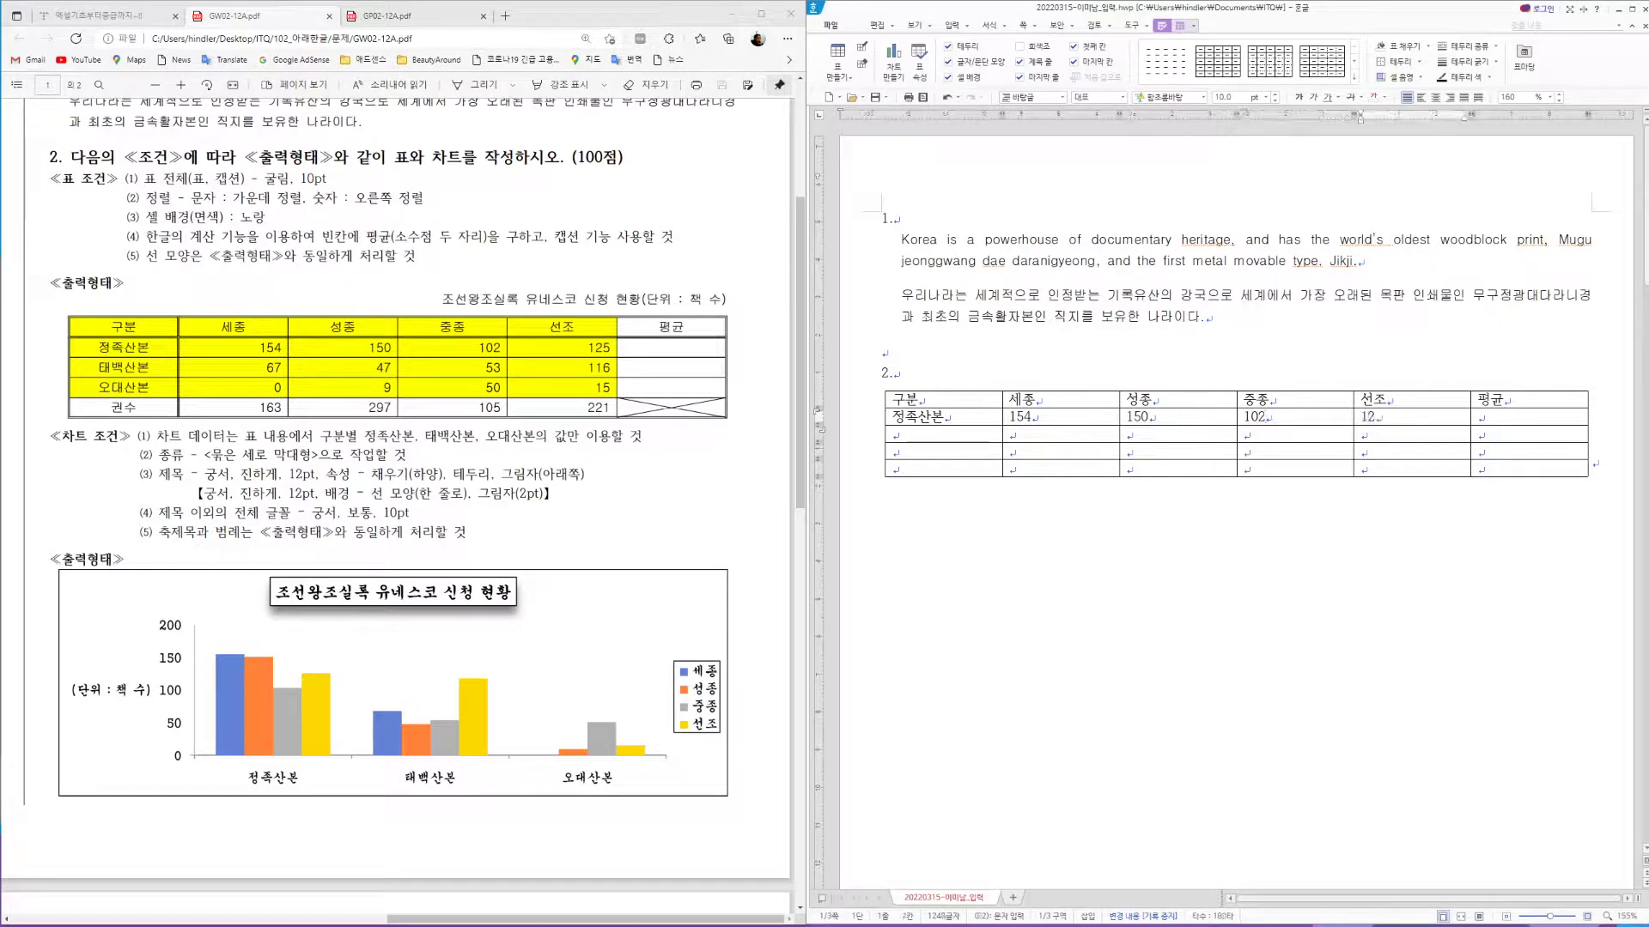
{"action": "key", "text": "Tab"}
{"action": "key", "text": "Tab"}
Fill the third table row with 태백산본, 67, 47, 53 and 116, leaving the 평균 cell empty
{"action": "type", "text": "태백산본"}
{"action": "key", "text": "Tab"}
{"action": "type", "text": "67"}
{"action": "key", "text": "Tab"}
{"action": "type", "text": "47"}
{"action": "key", "text": "Tab"}
{"action": "type", "text": "53"}
{"action": "key", "text": "Tab"}
{"action": "type", "text": "116"}
{"action": "key", "text": "Tab"}
{"action": "key", "text": "Tab"}
Fill the fourth table row with 오대산본, 0, 9, 50 and 15, leaving the 평균 cell empty
{"action": "type", "text": "오대산본"}
{"action": "key", "text": "Tab"}
{"action": "type", "text": "0"}
{"action": "key", "text": "Tab"}
{"action": "type", "text": "9"}
{"action": "key", "text": "Tab"}
{"action": "type", "text": "50"}
{"action": "key", "text": "Tab"}
{"action": "type", "text": "15"}
{"action": "key", "text": "Tab"}
{"action": "key", "text": "Tab"}
Fill the last table row with 권수, 163, 297, 105 and 221
{"action": "type", "text": "ㄱ"}
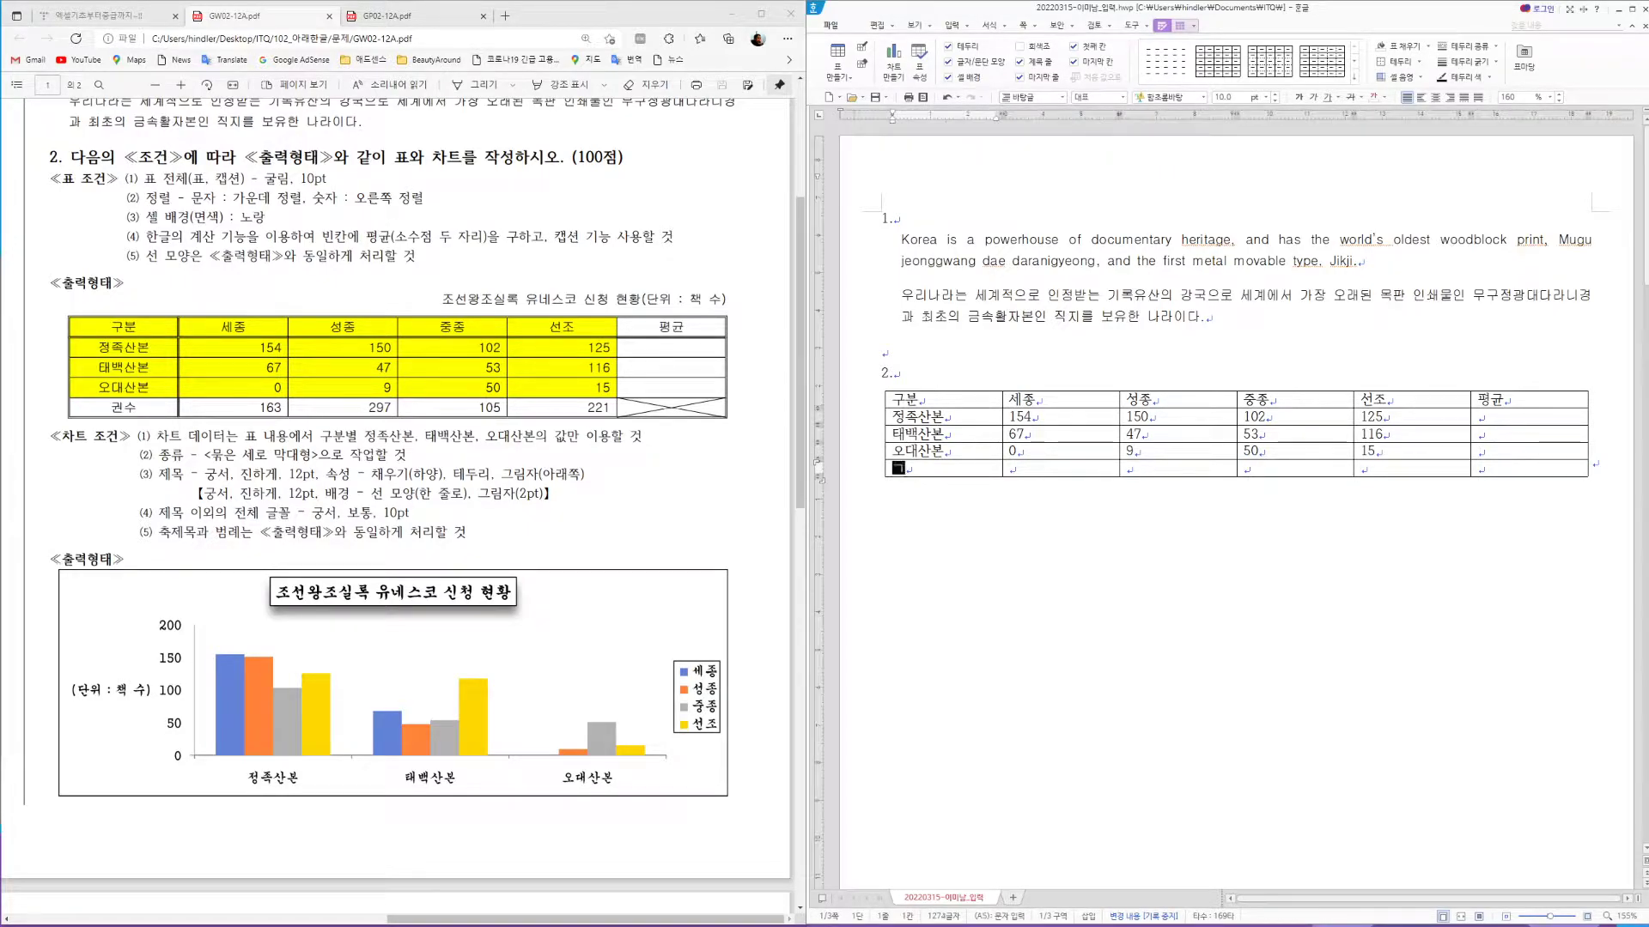
{"action": "type", "text": "수"}
{"action": "key", "text": "Tab"}
{"action": "type", "text": "163"}
{"action": "key", "text": "Tab"}
{"action": "type", "text": "297"}
{"action": "key", "text": "Tab"}
{"action": "type", "text": "105"}
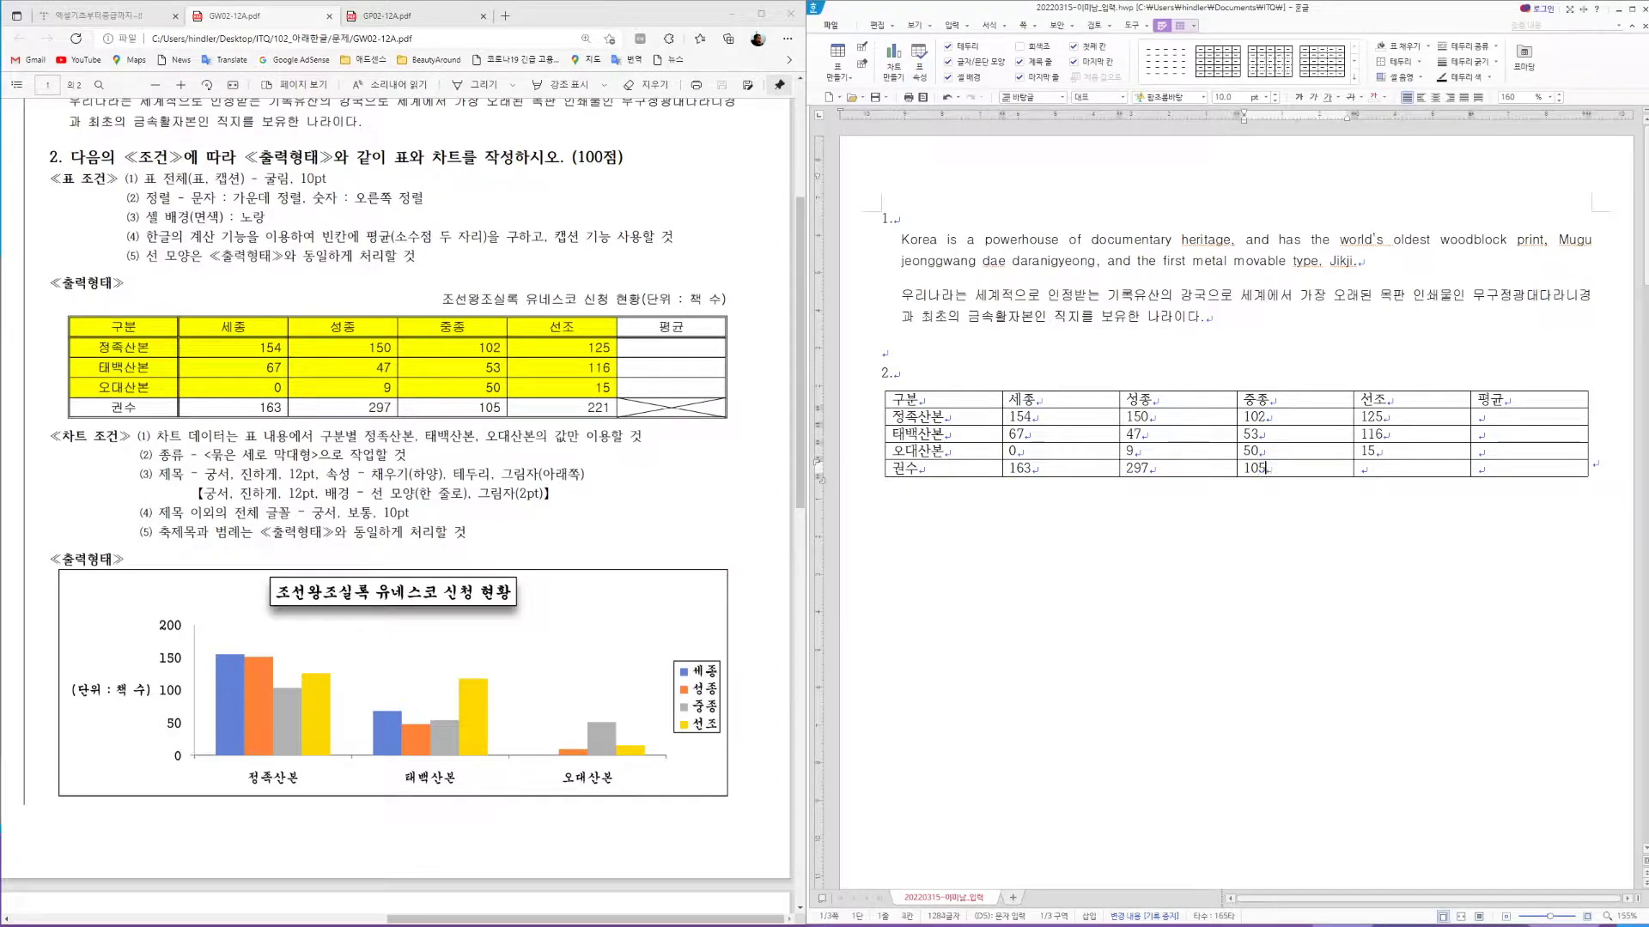
{"action": "key", "text": "Tab"}
{"action": "type", "text": "2"}
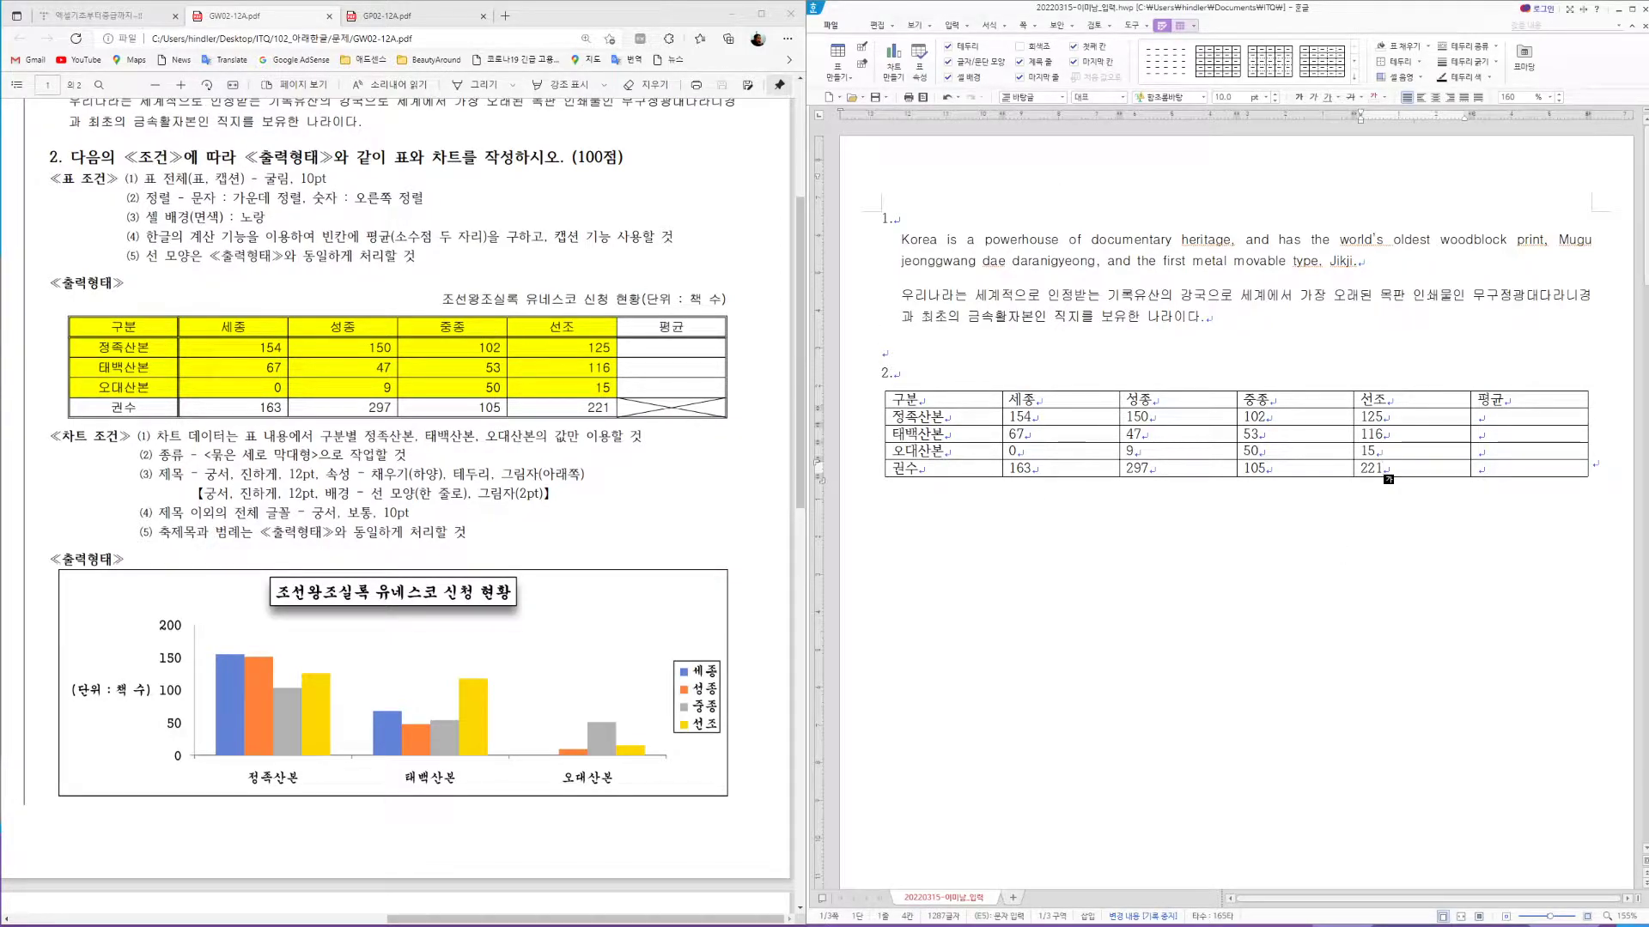
Add a caption above the table through the table properties
{"action": "left_click", "coordinate": [940, 390]}
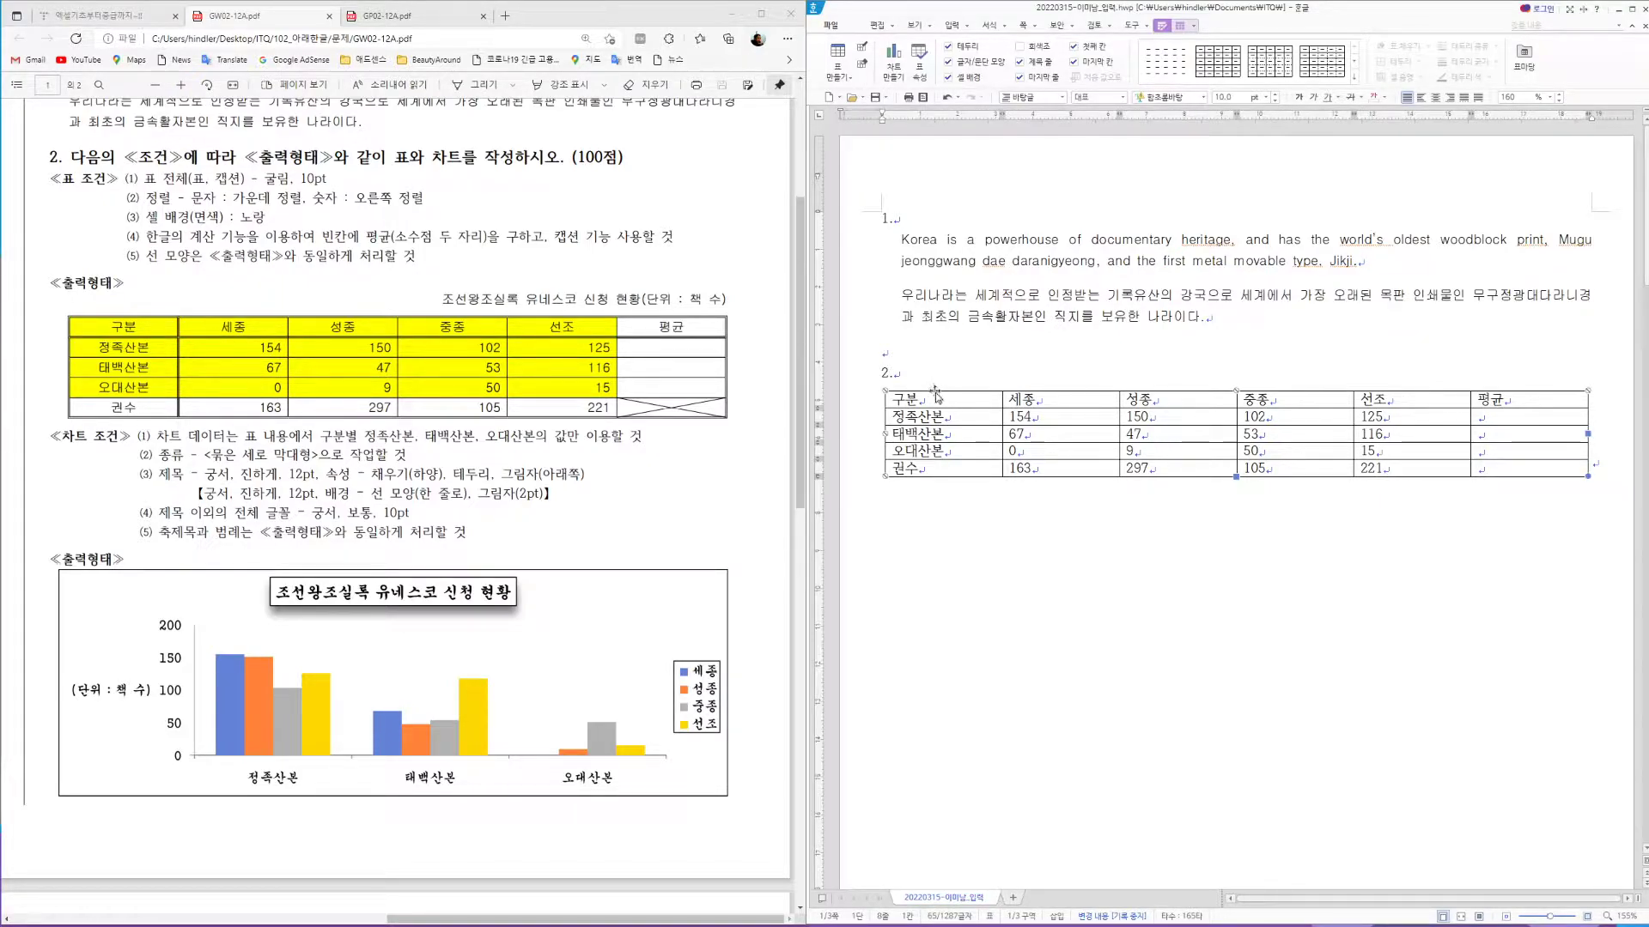
{"action": "double_click", "coordinate": [936, 396]}
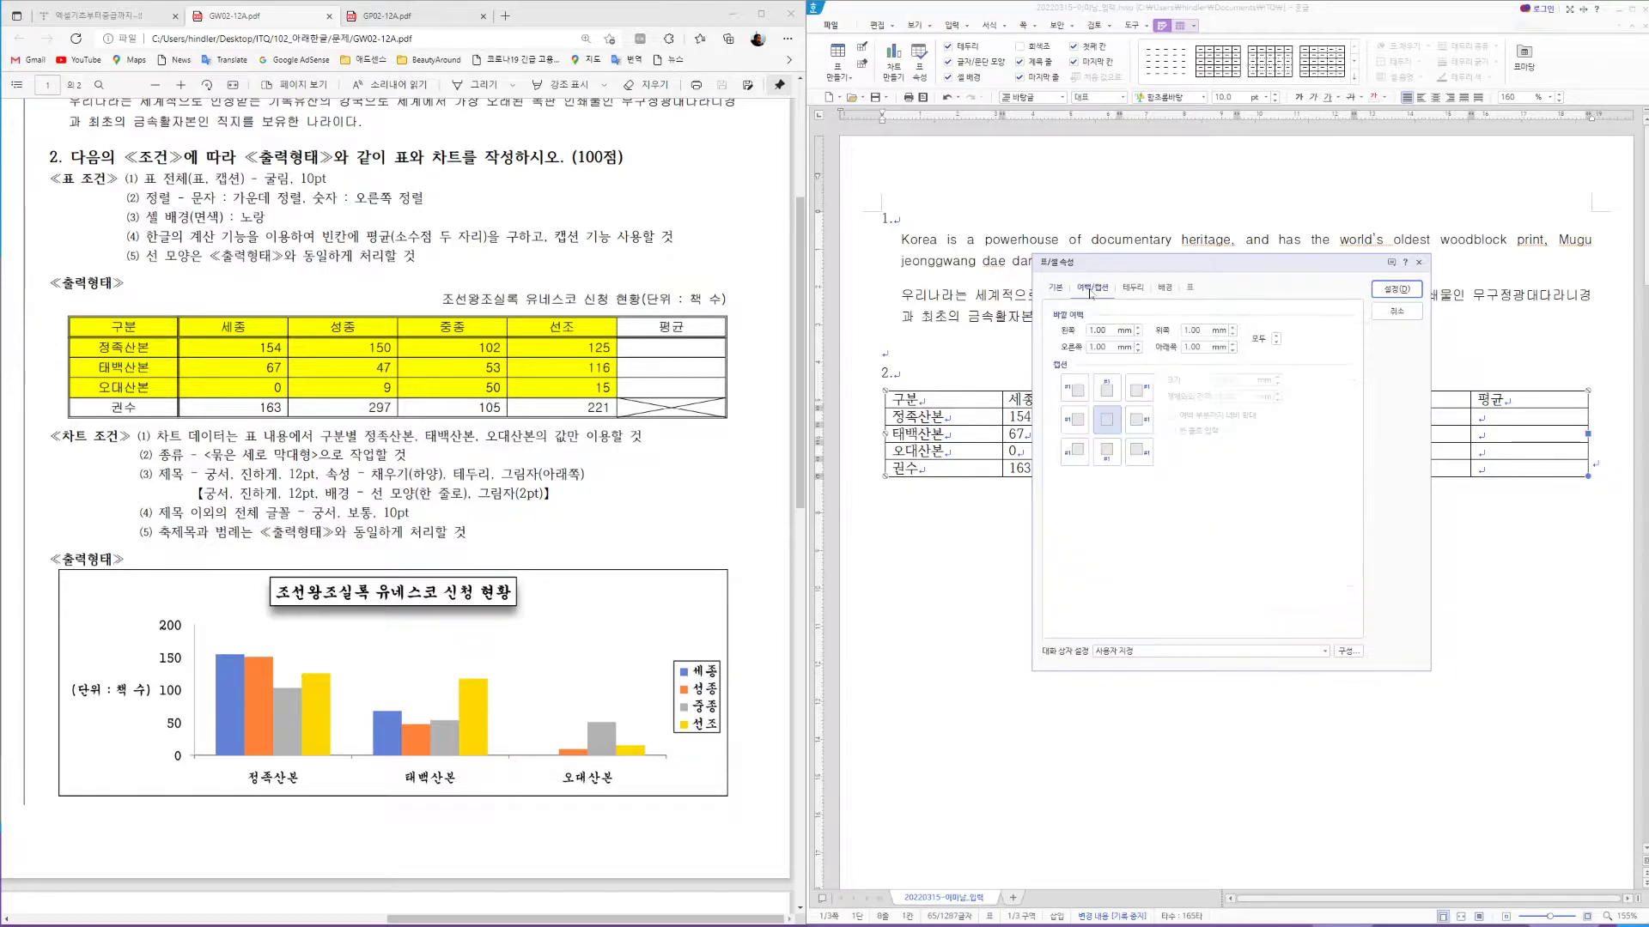
{"action": "left_click", "coordinate": [1107, 389]}
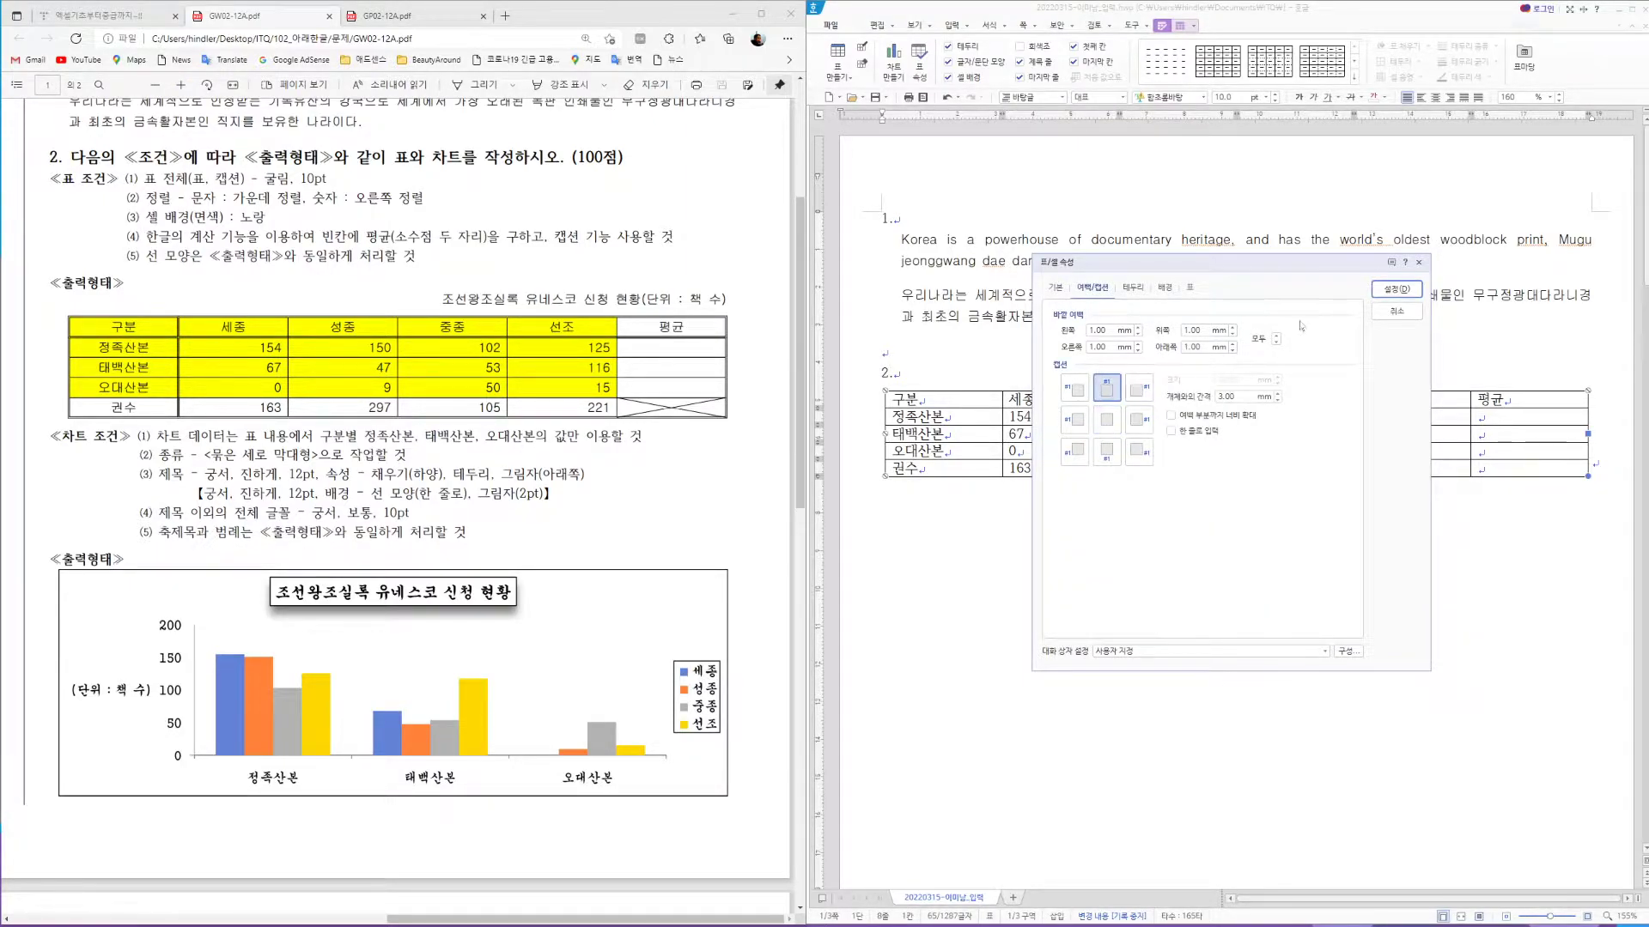
{"action": "left_click", "coordinate": [1397, 288]}
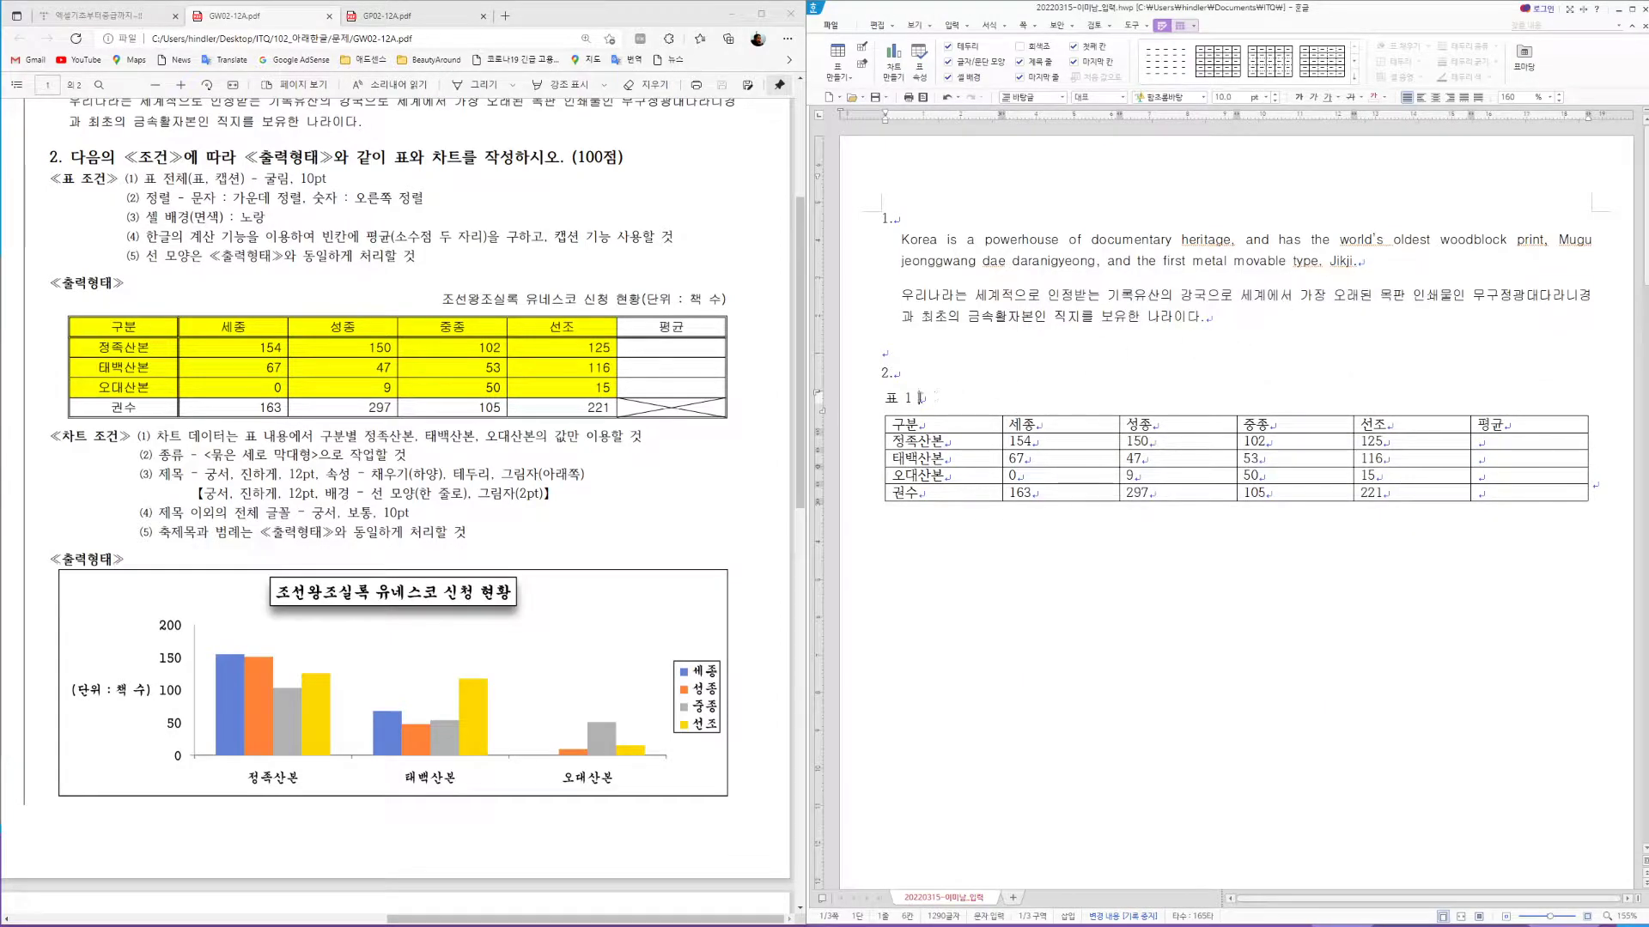
{"action": "left_click_drag", "start_coordinate": [919, 397], "coordinate": [861, 403]}
{"action": "key", "text": "ctrl+F12"}
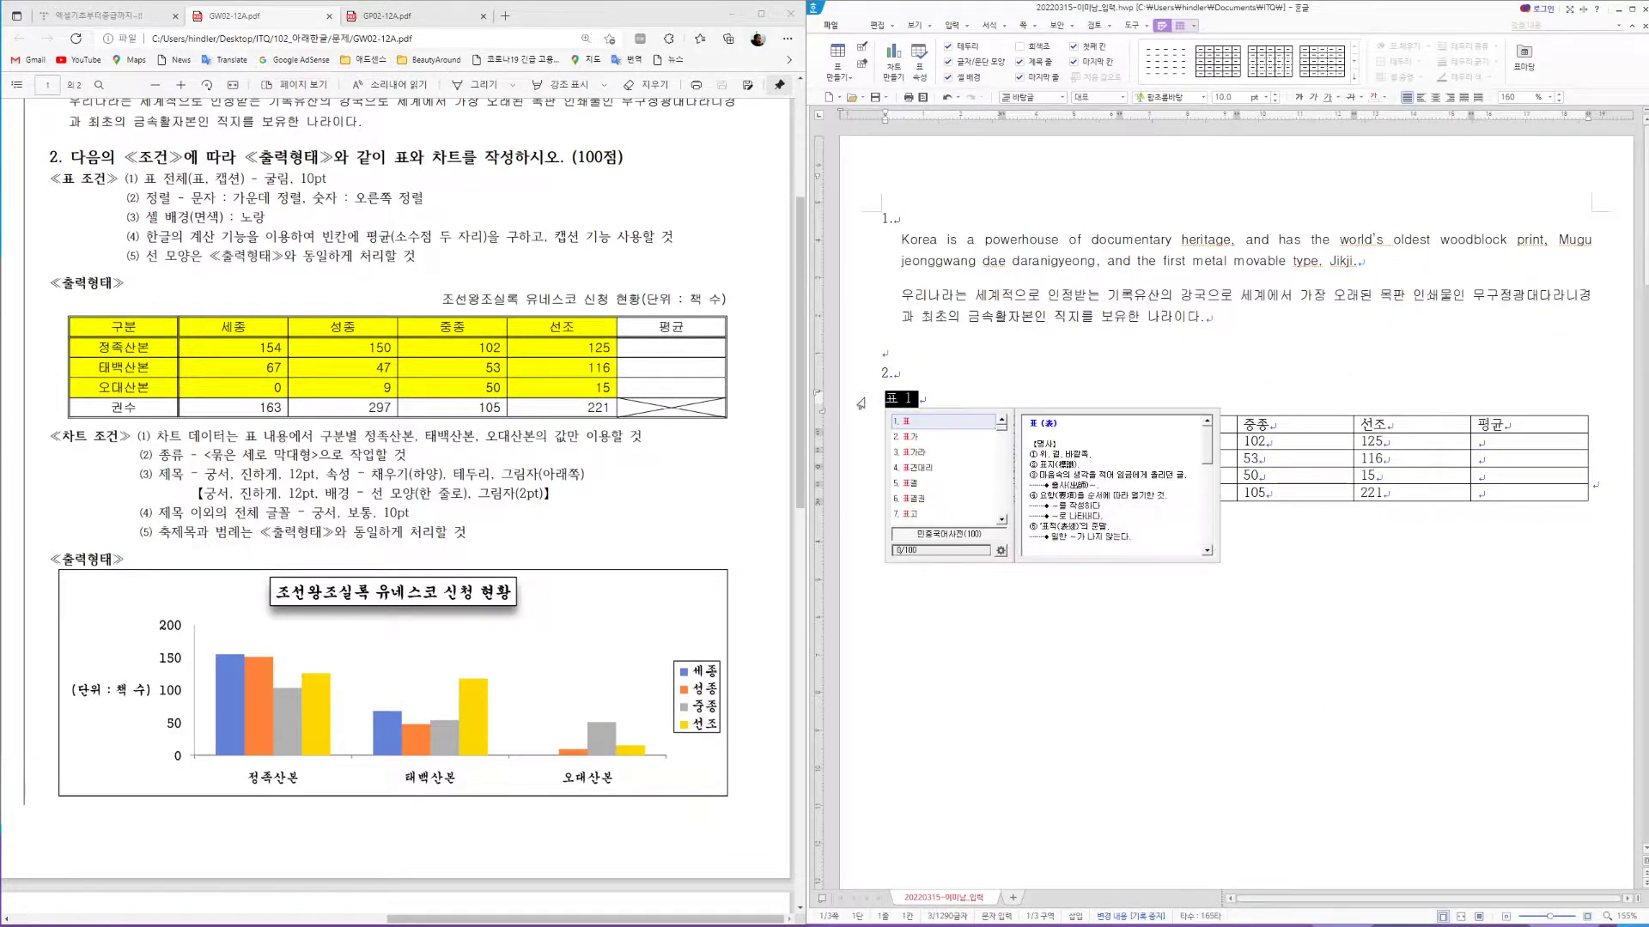
{"action": "key", "text": "Escape"}
{"action": "key", "text": "Delete"}
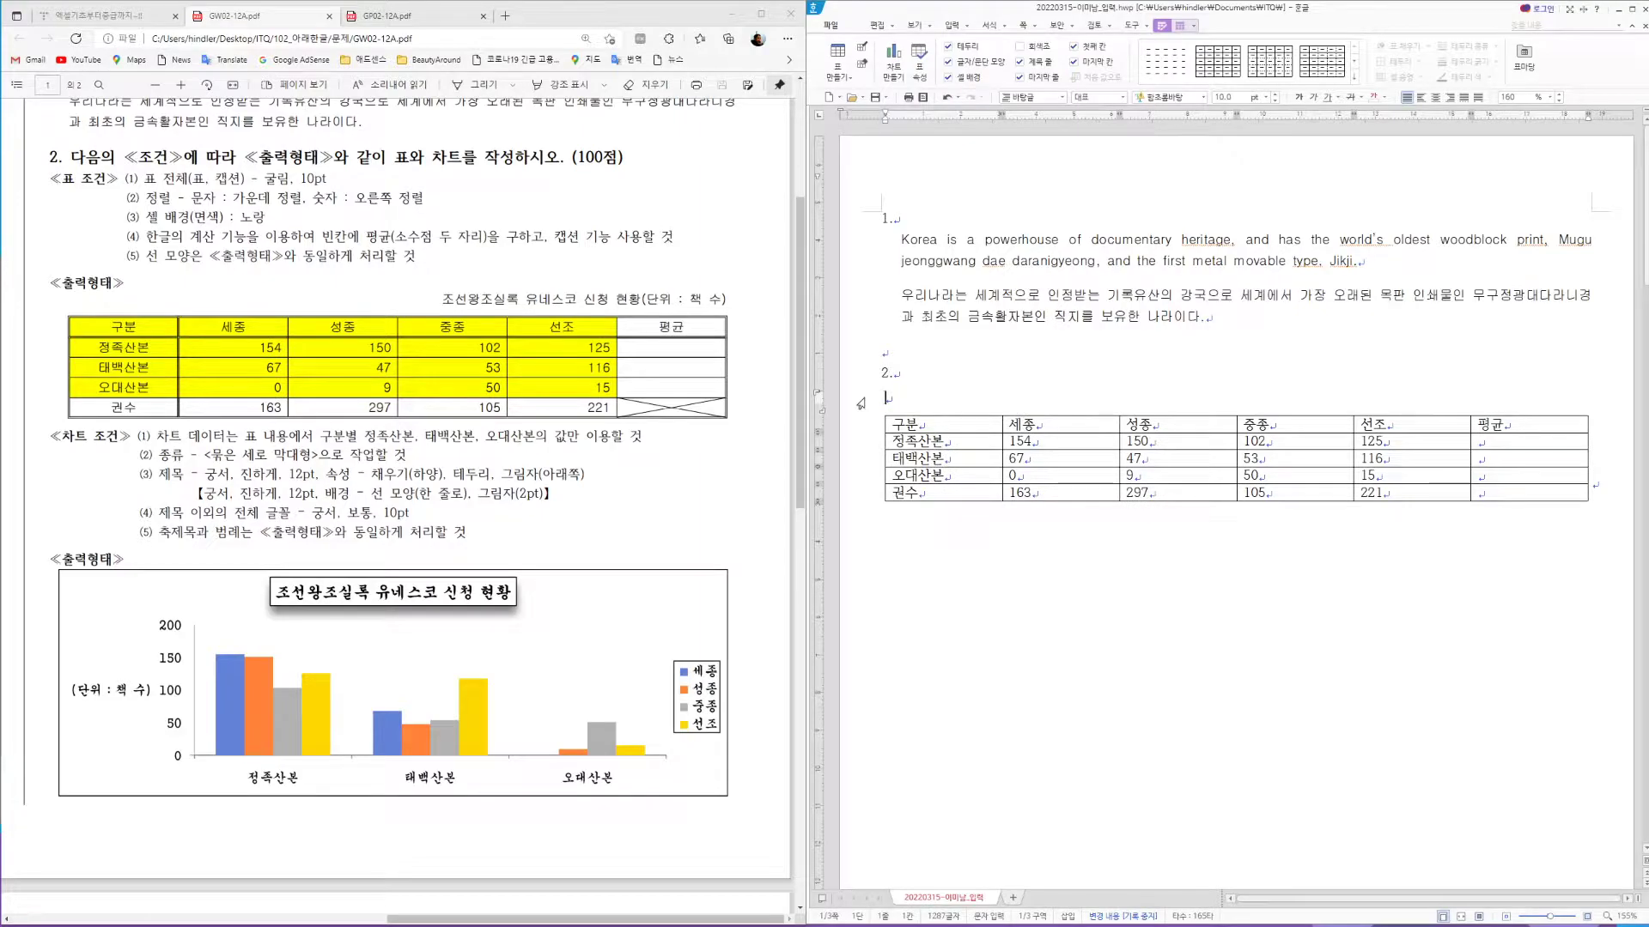
{"action": "key", "text": "ctrl+z"}
Replace the default caption "표 1" with "조선왕조실록 유네스코 신청 현황(단위 : 책 수)"
{"action": "left_click", "coordinate": [916, 398]}
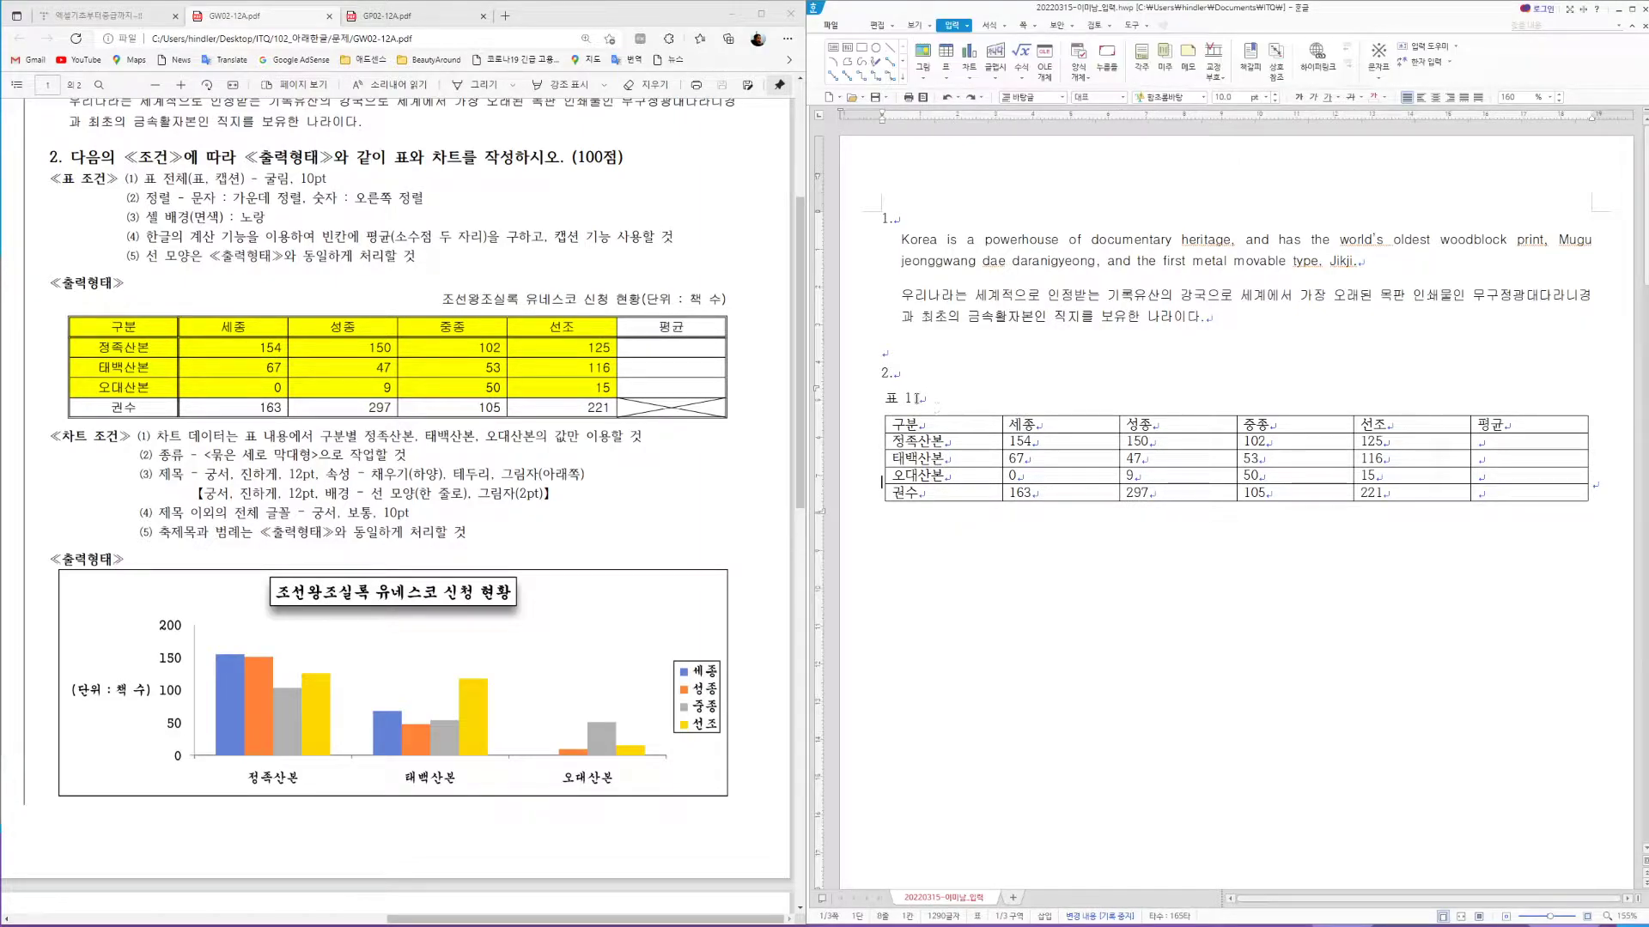
{"action": "key", "text": "shift+Home"}
{"action": "key", "text": "F12"}
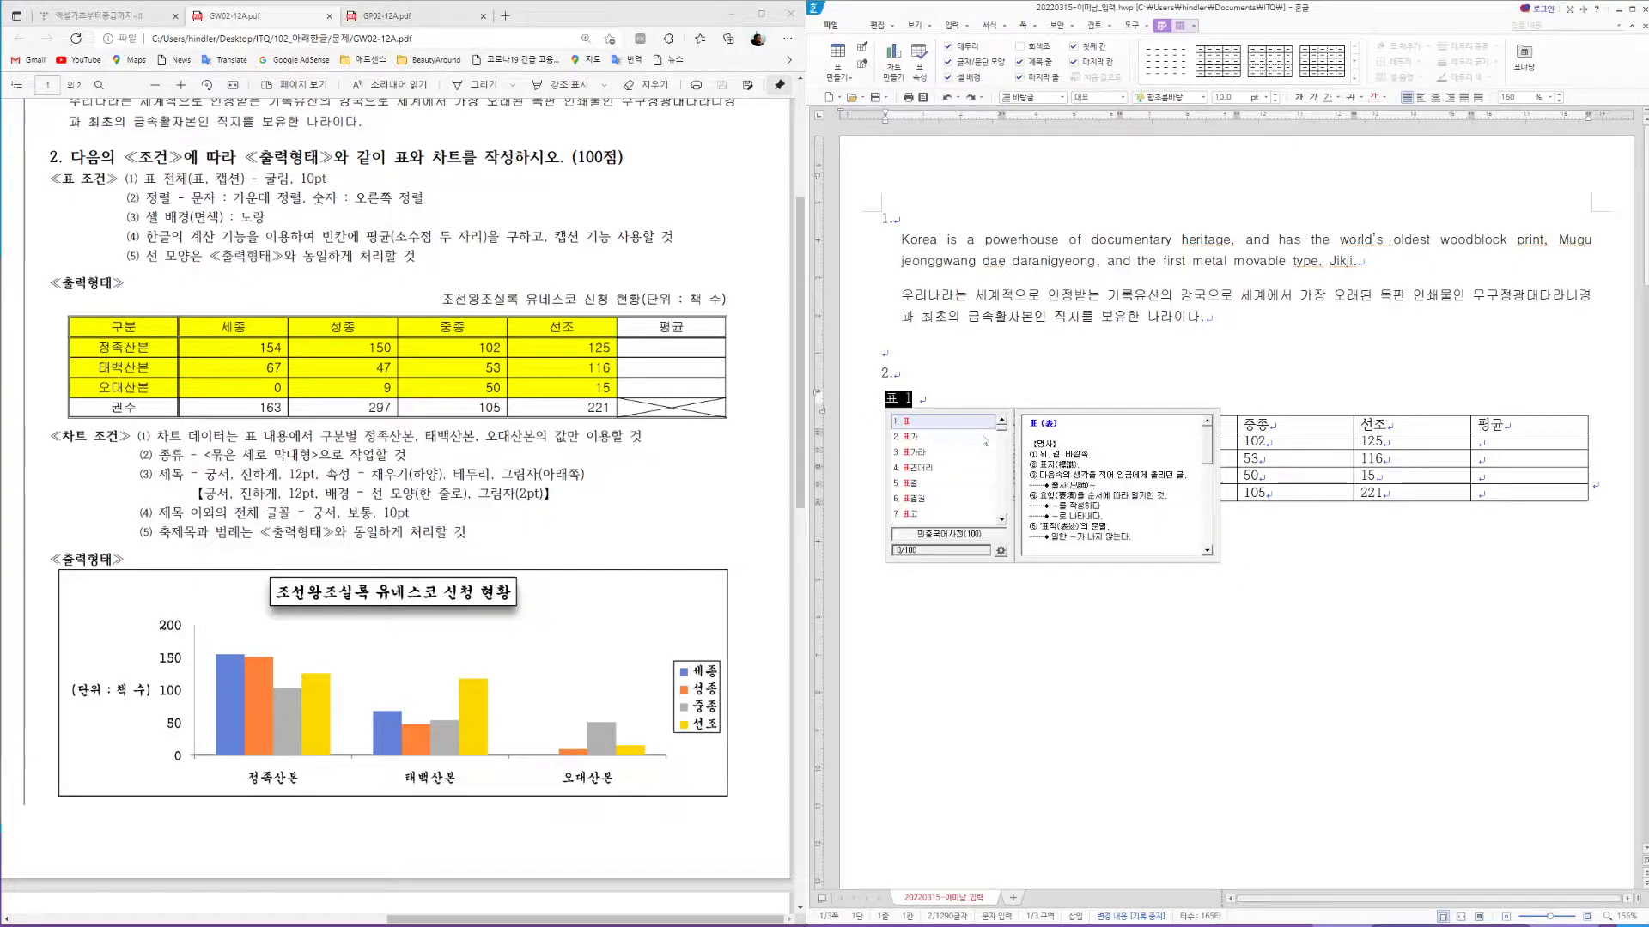
{"action": "key", "text": "Escape"}
{"action": "type", "text": "조서ㄴ왕조실"}
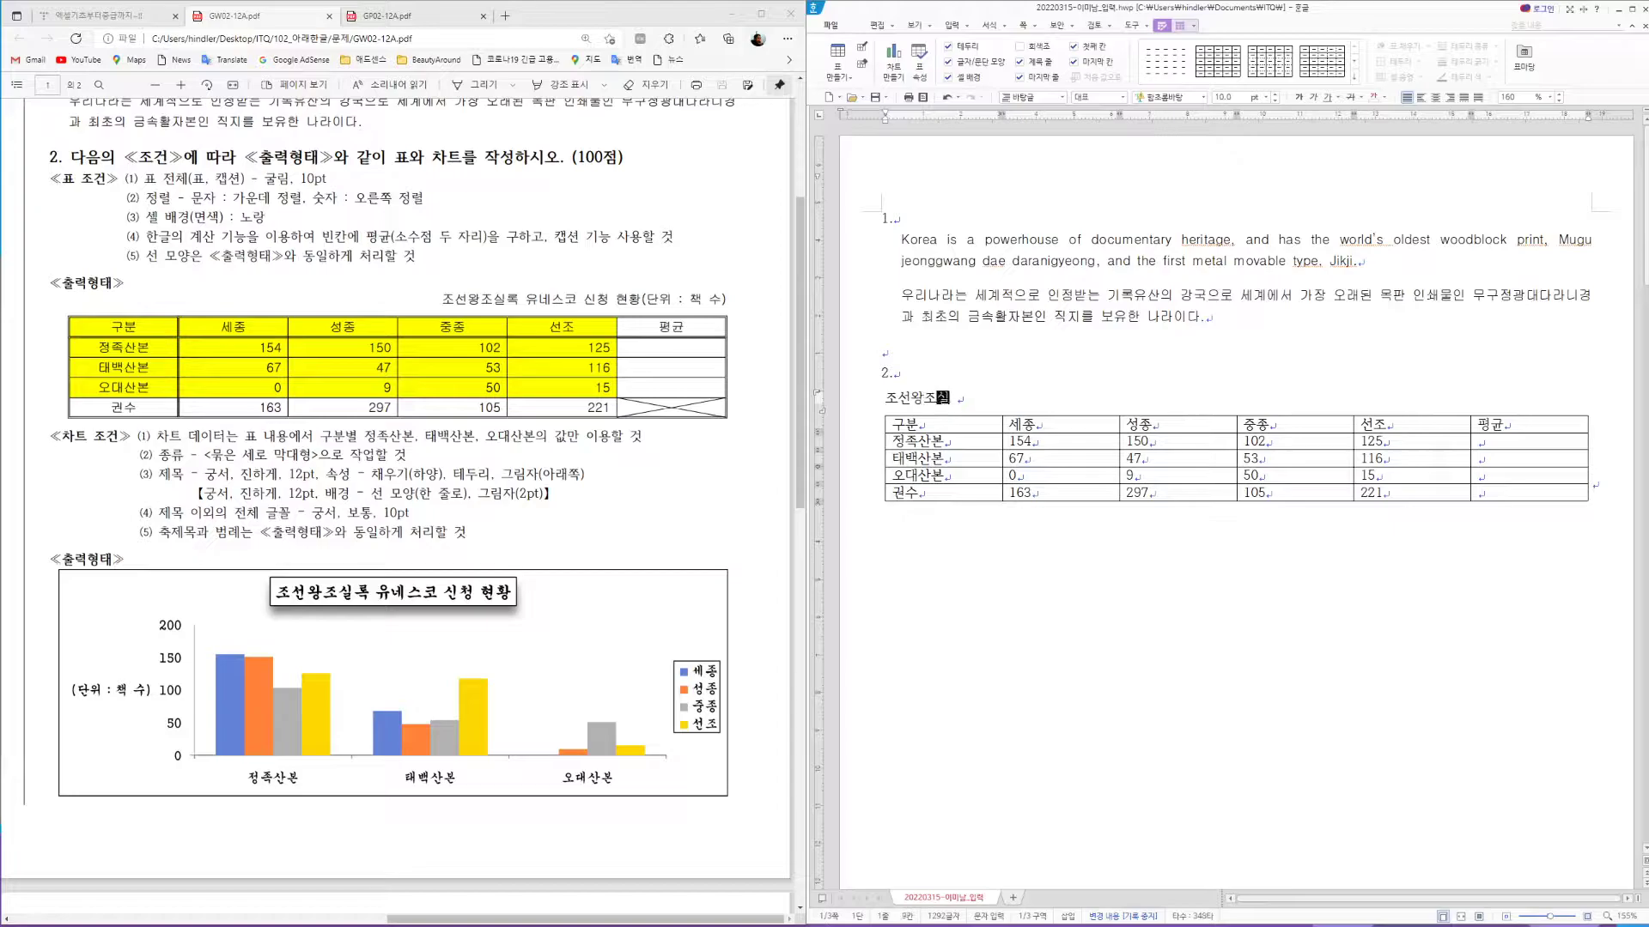
{"action": "type", "text": "록 유네스코 신청 현황"}
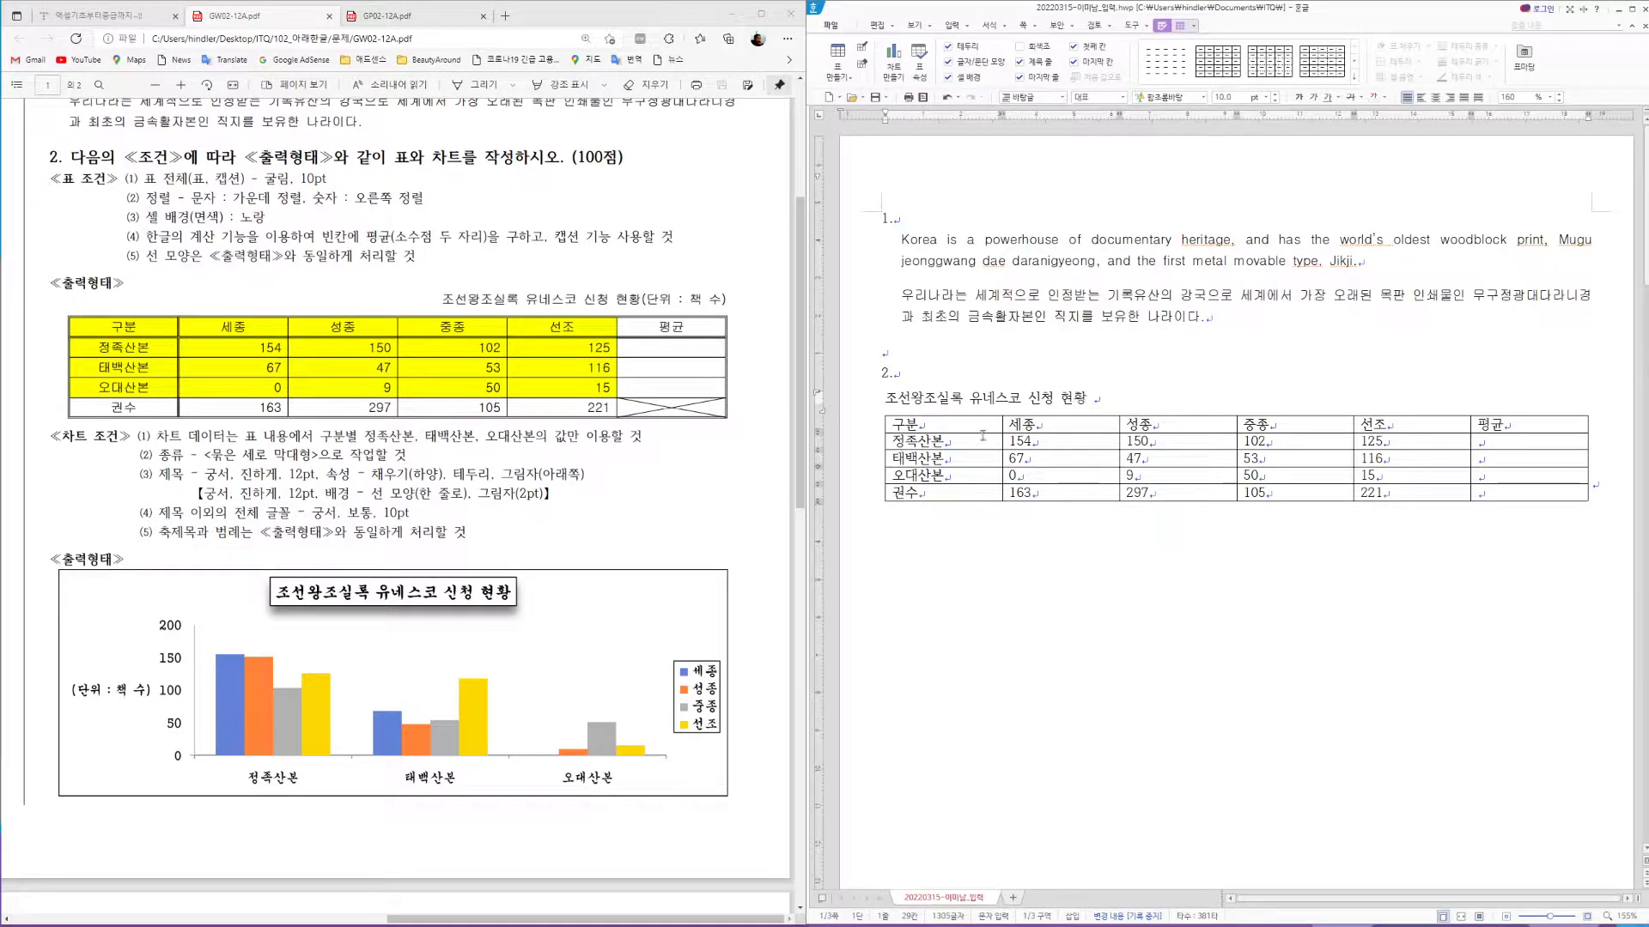
{"action": "type", "text": "(단위"}
{"action": "type", "text": " : "}
{"action": "type", "text": "채"}
{"action": "type", "text": "책 수)"}
Set the font size of the whole table caption to 10 pt
{"action": "triple_click", "coordinate": [999, 400]}
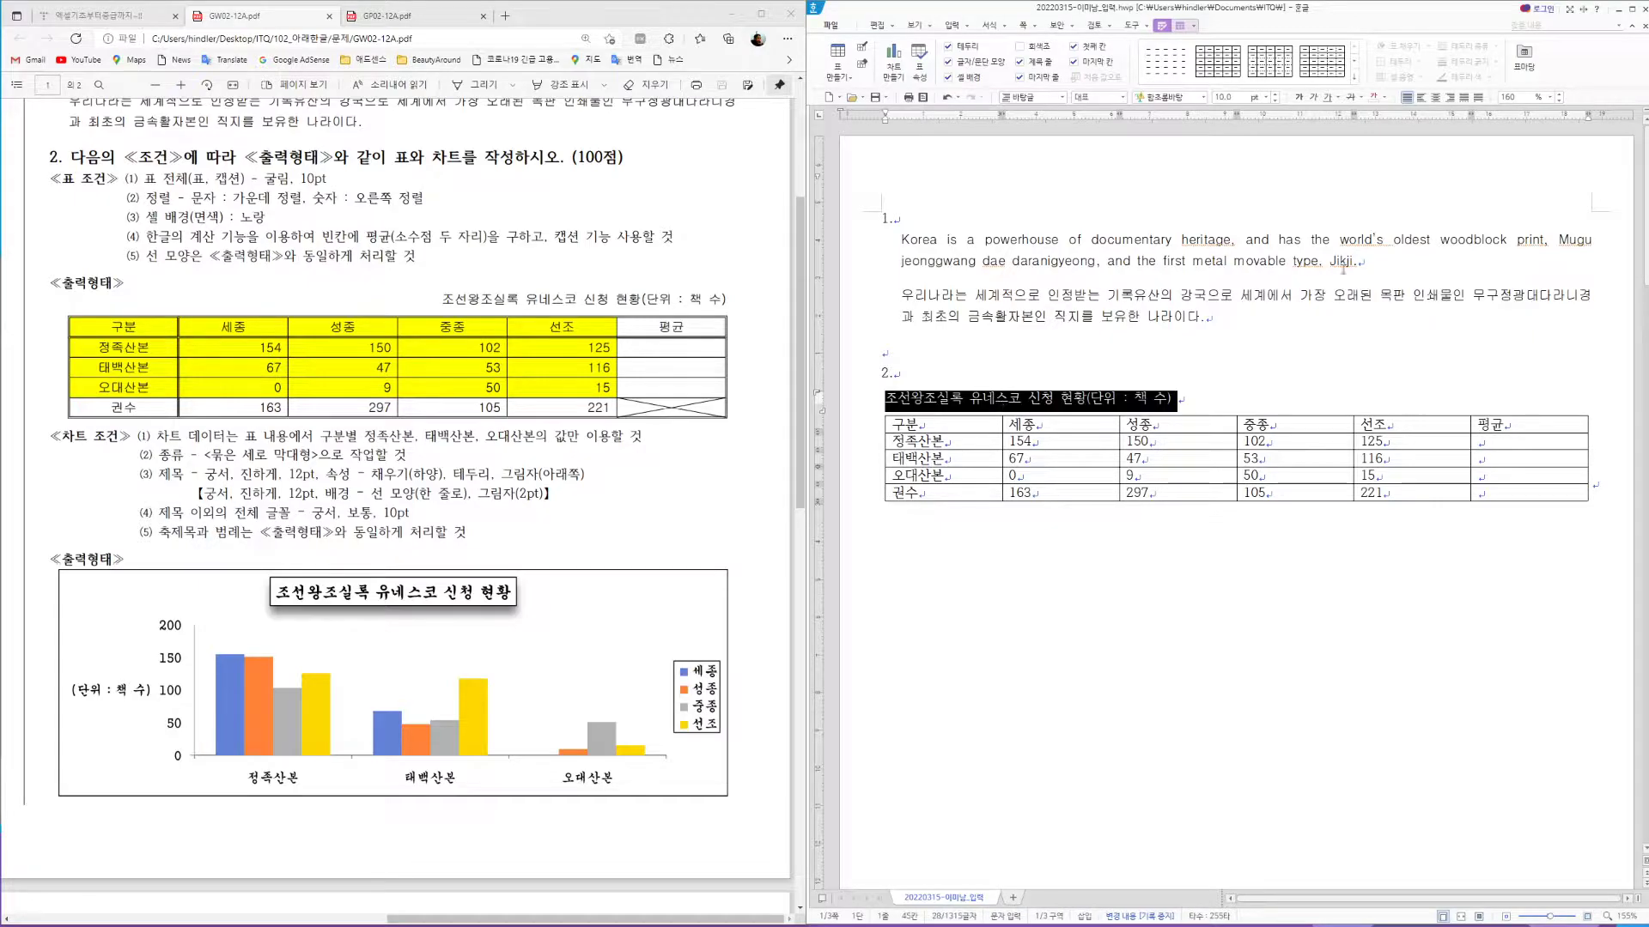
{"action": "left_click", "coordinate": [1168, 98]}
{"action": "key", "text": "Escape"}
{"action": "left_click", "coordinate": [1220, 97]}
{"action": "type", "text": "10"}
{"action": "key", "text": "Return"}
Delete the extra space at the end of the table caption
{"action": "left_click", "coordinate": [1134, 398]}
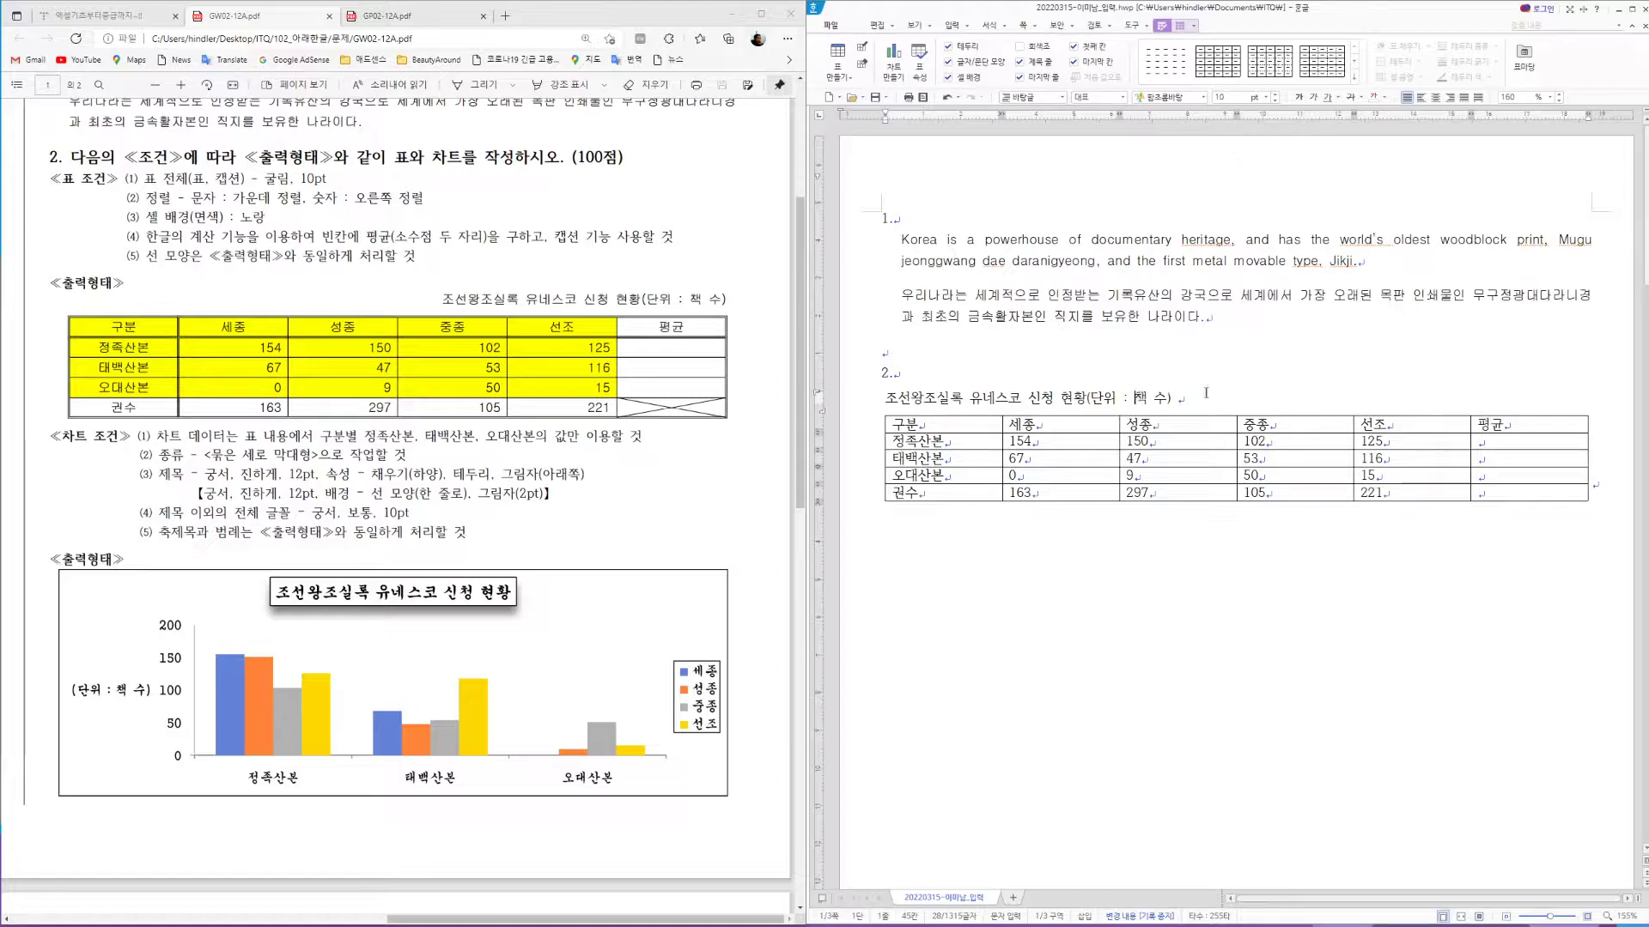
{"action": "left_click_drag", "start_coordinate": [1177, 398], "coordinate": [1103, 398]}
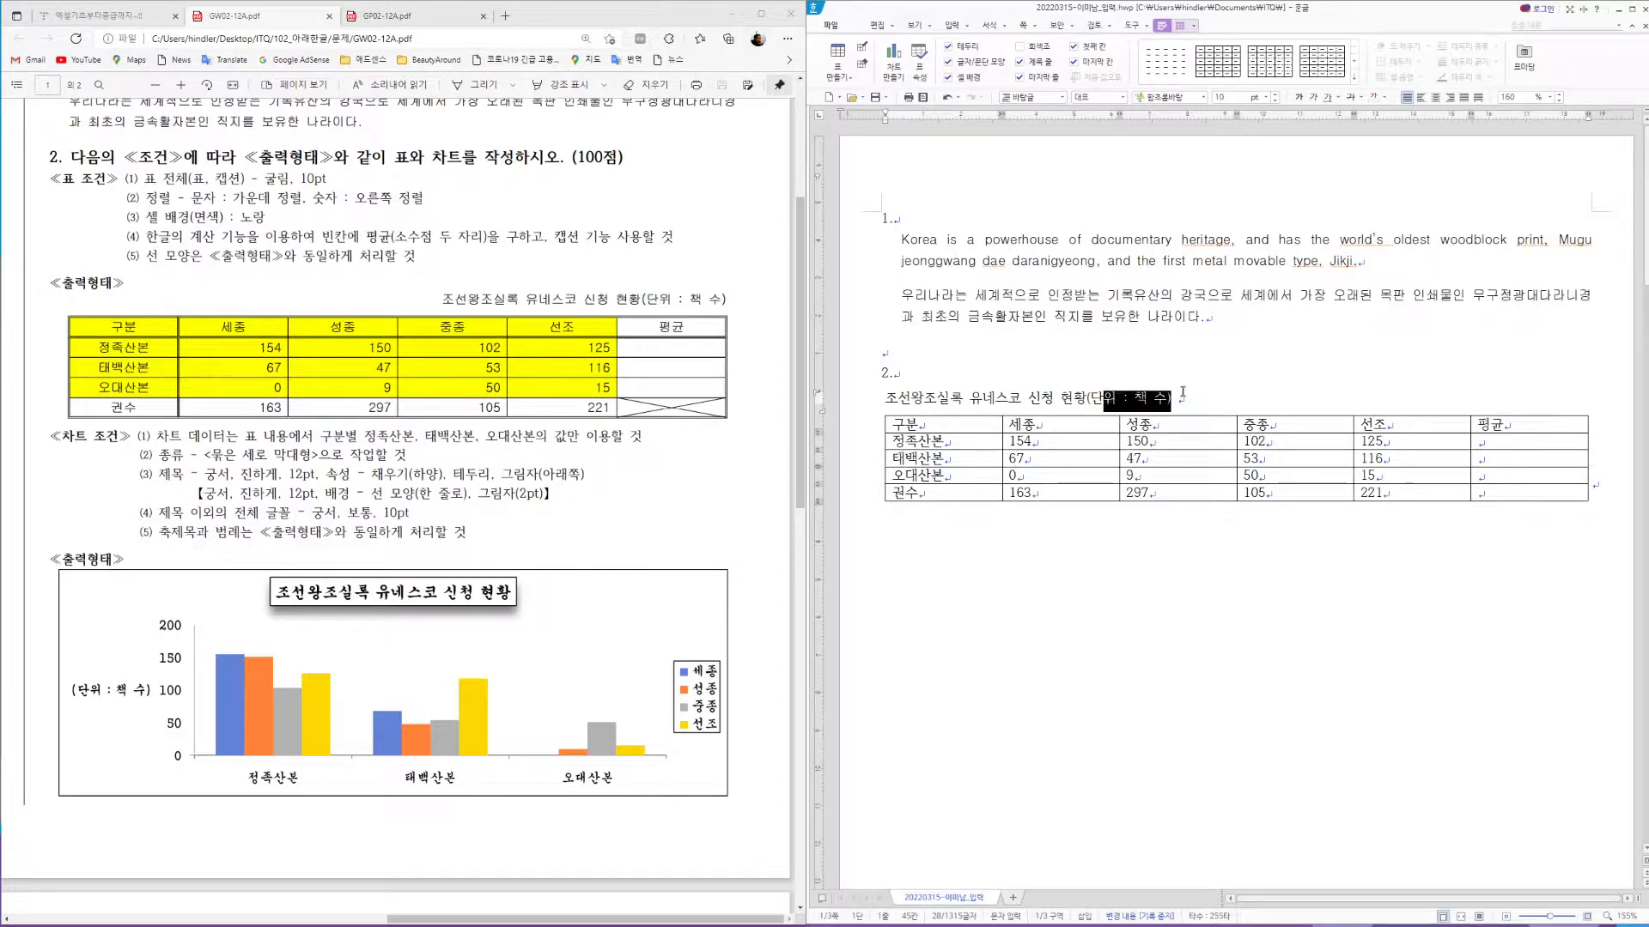
{"action": "left_click", "coordinate": [1187, 395]}
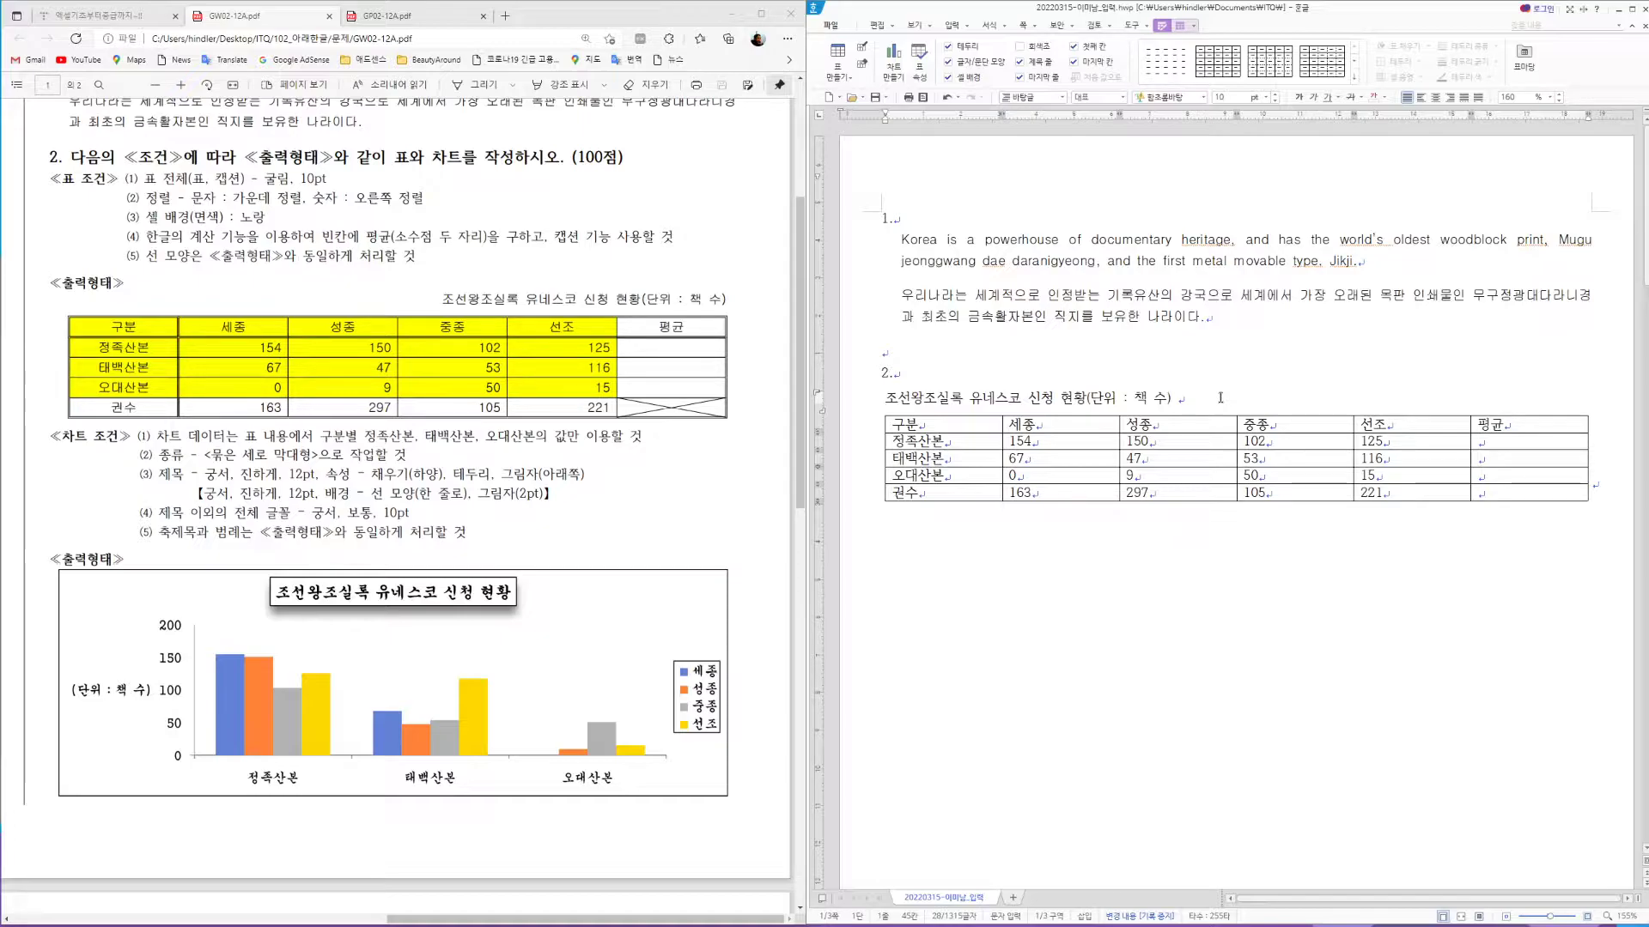
{"action": "key", "text": "Left"}
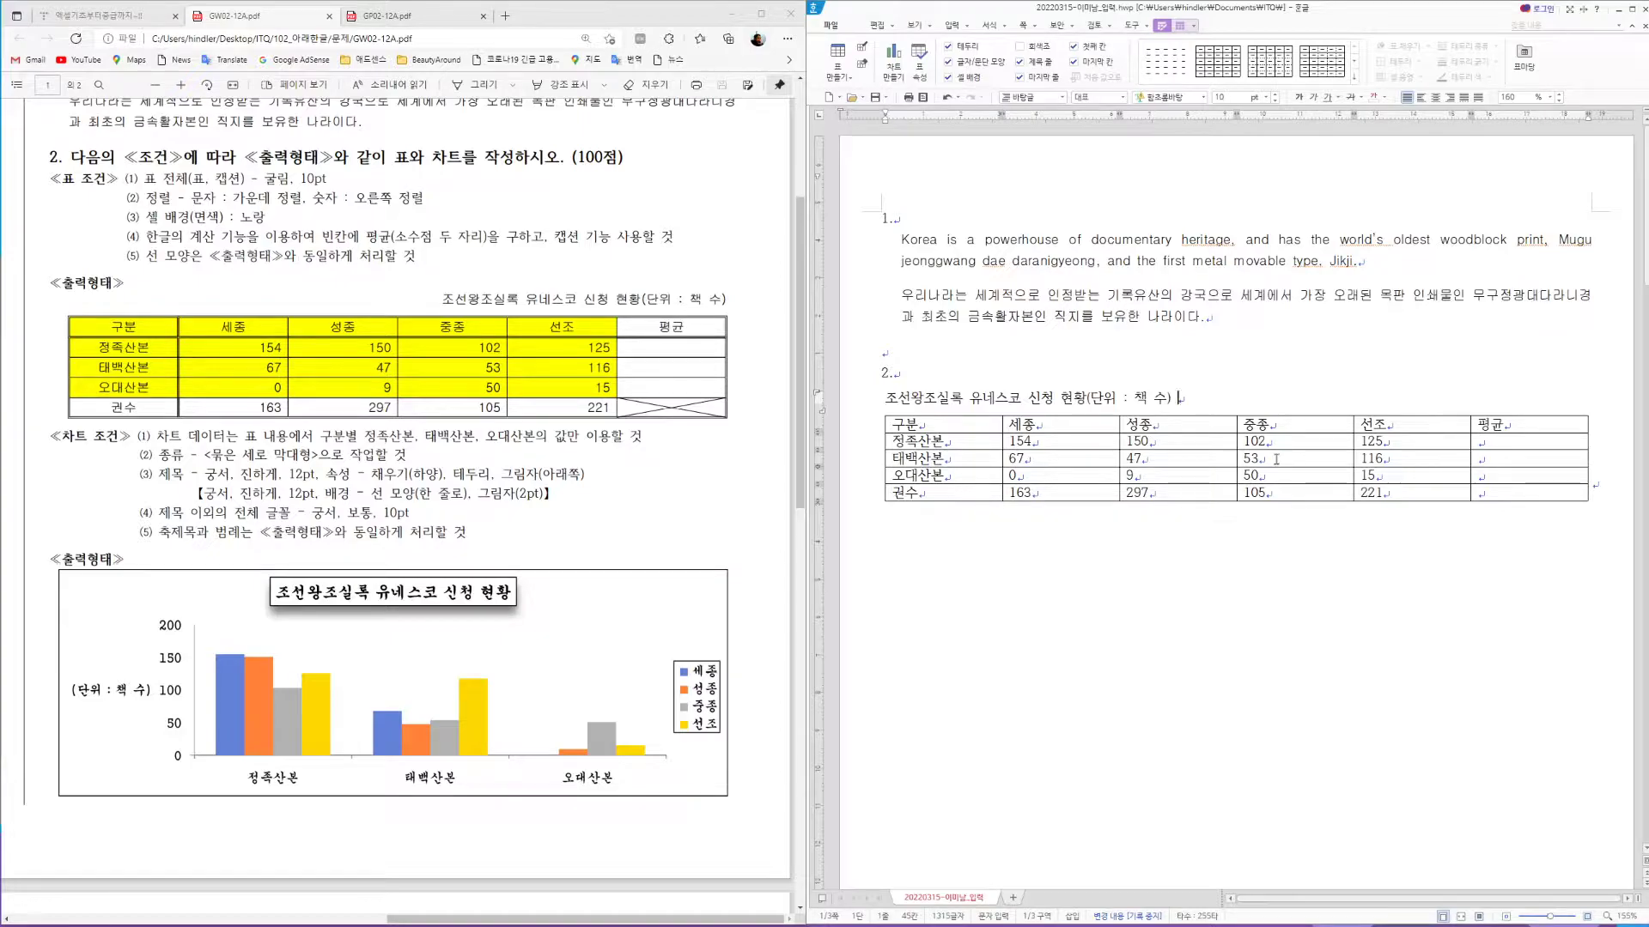
{"action": "key", "text": "BackSpace"}
Set the font of the whole table caption to 굴림
{"action": "left_click_drag", "start_coordinate": [1179, 399], "coordinate": [885, 400]}
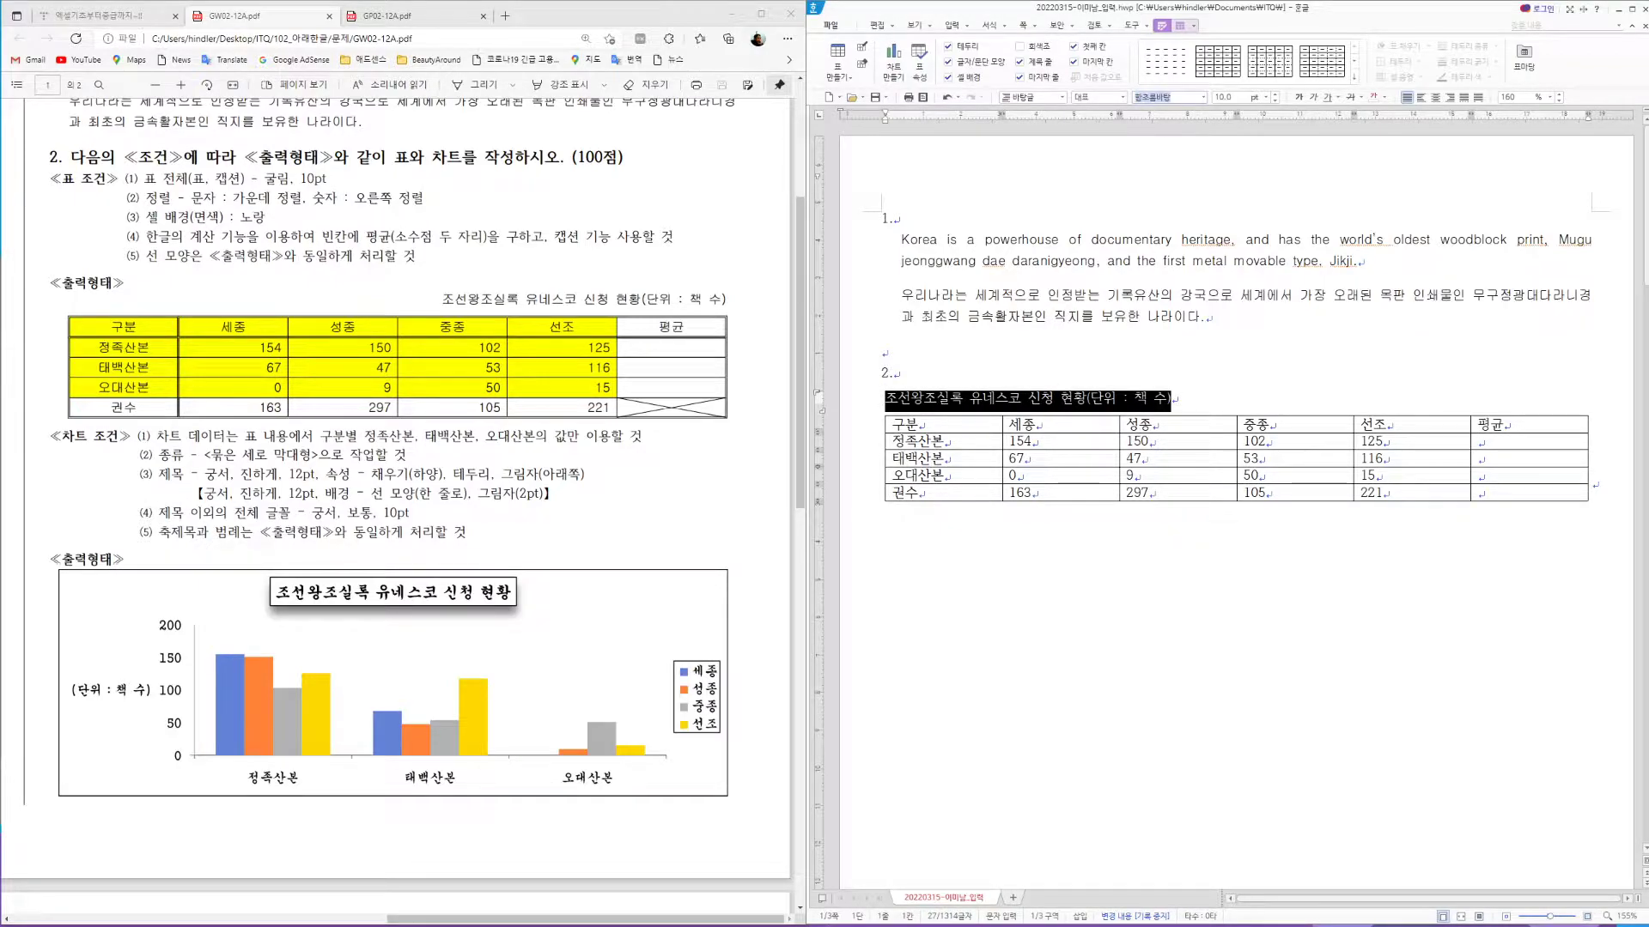
{"action": "left_click", "coordinate": [1204, 97]}
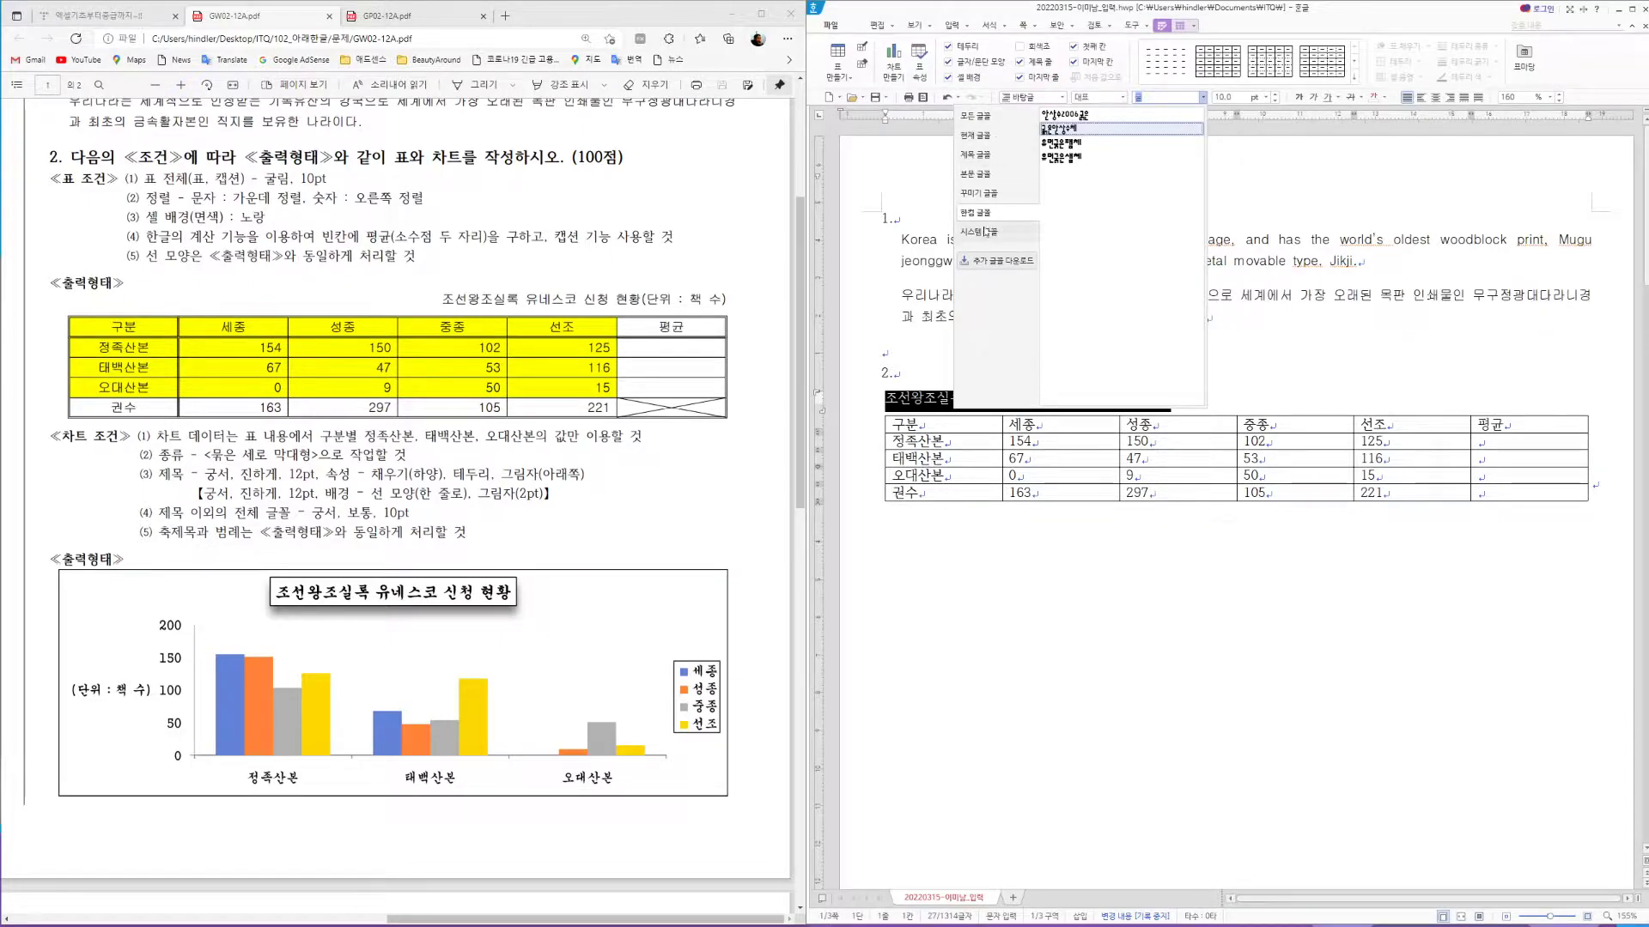
{"action": "key", "text": "Down"}
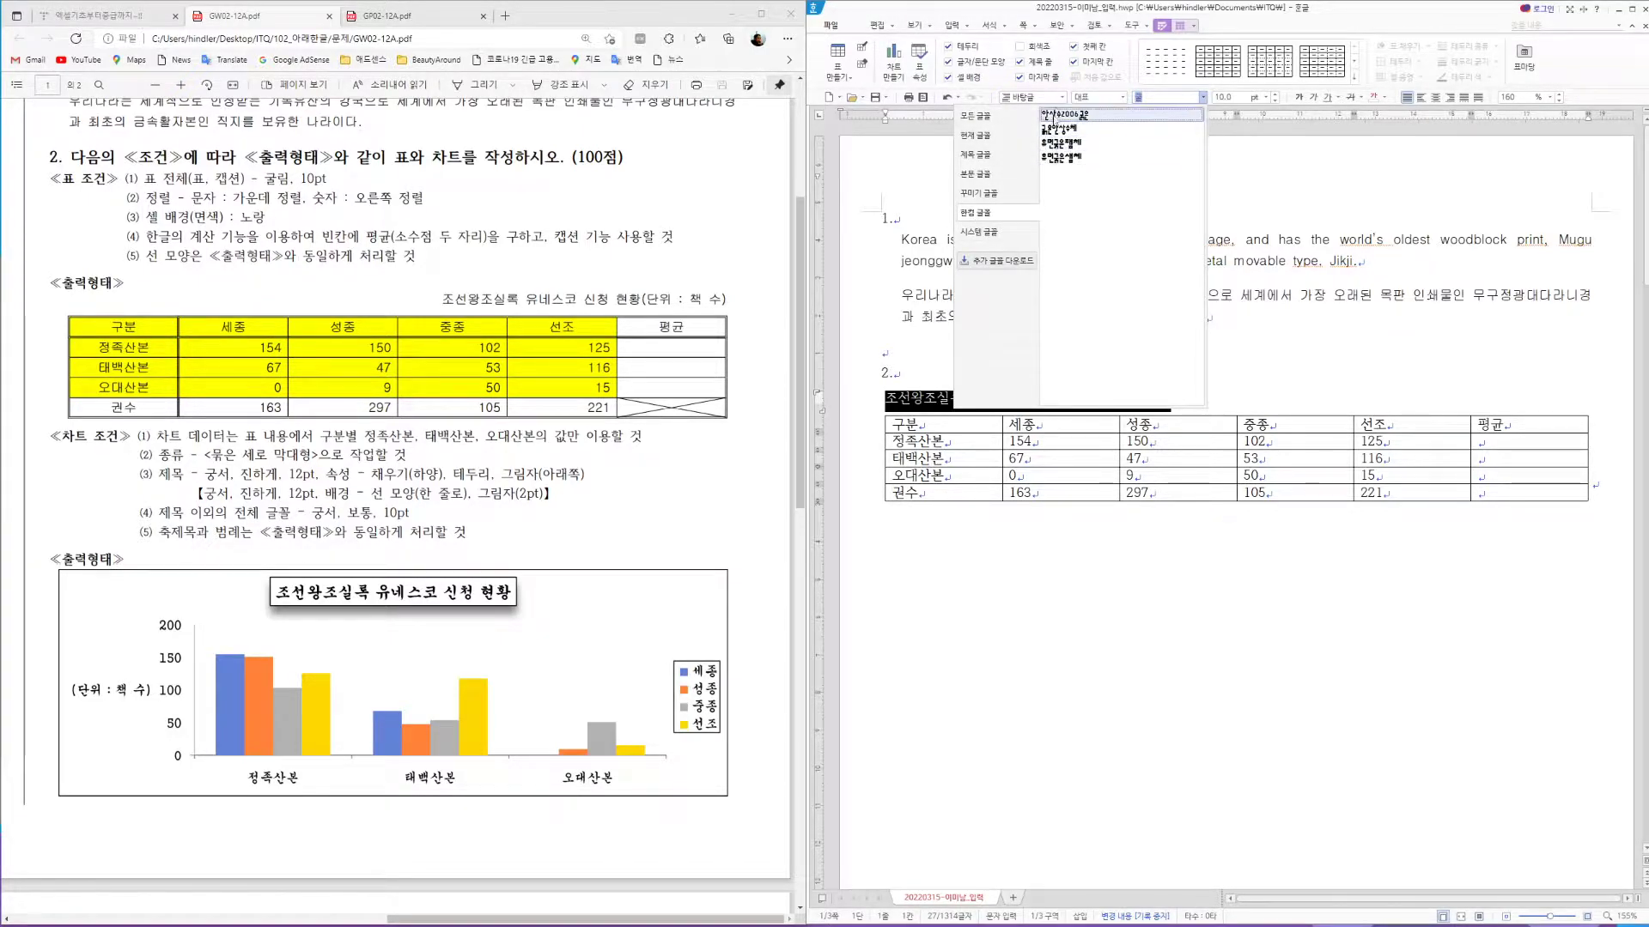
{"action": "left_click", "coordinate": [976, 117]}
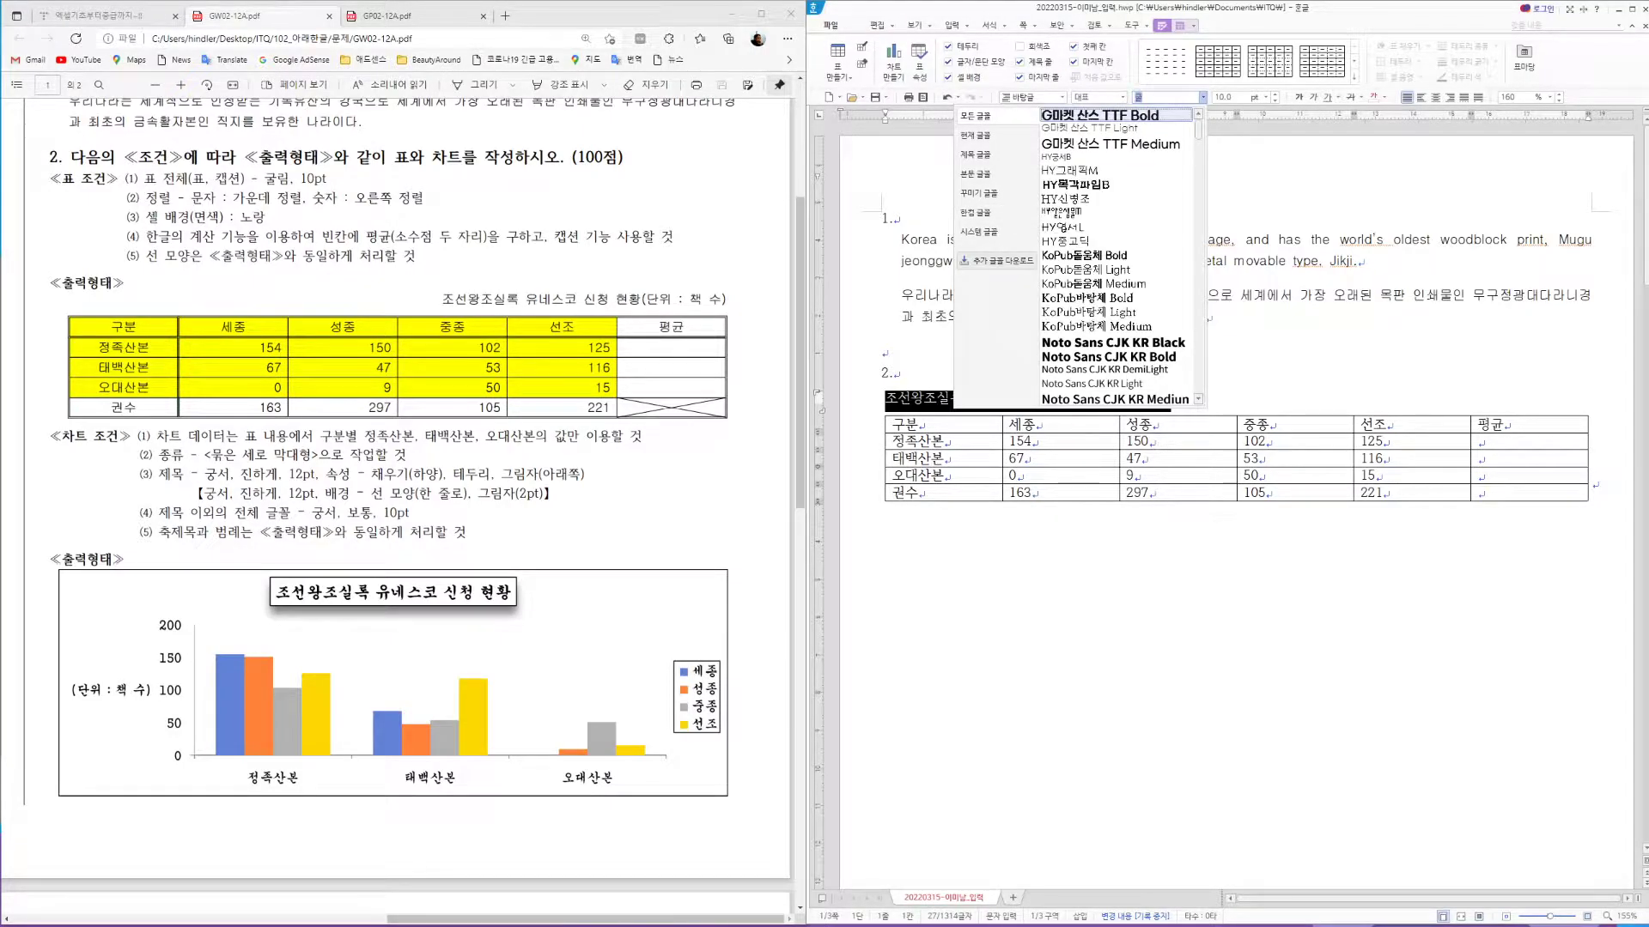
{"action": "key", "text": "BackSpace"}
{"action": "key", "text": "BackSpace"}
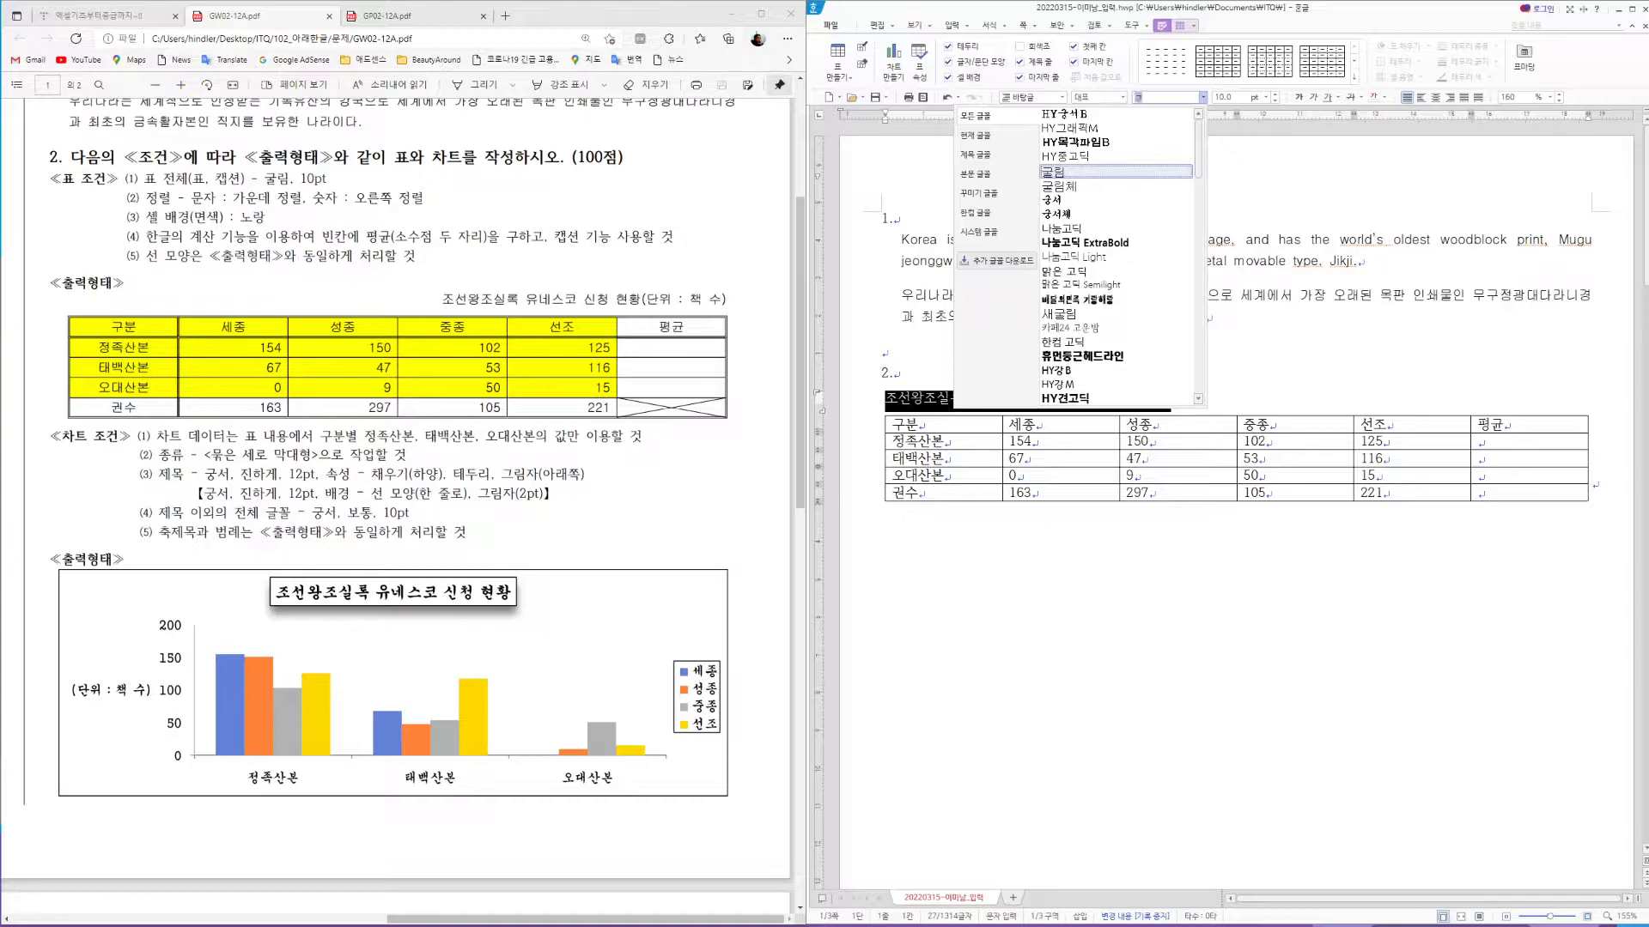
{"action": "left_click", "coordinate": [1049, 172]}
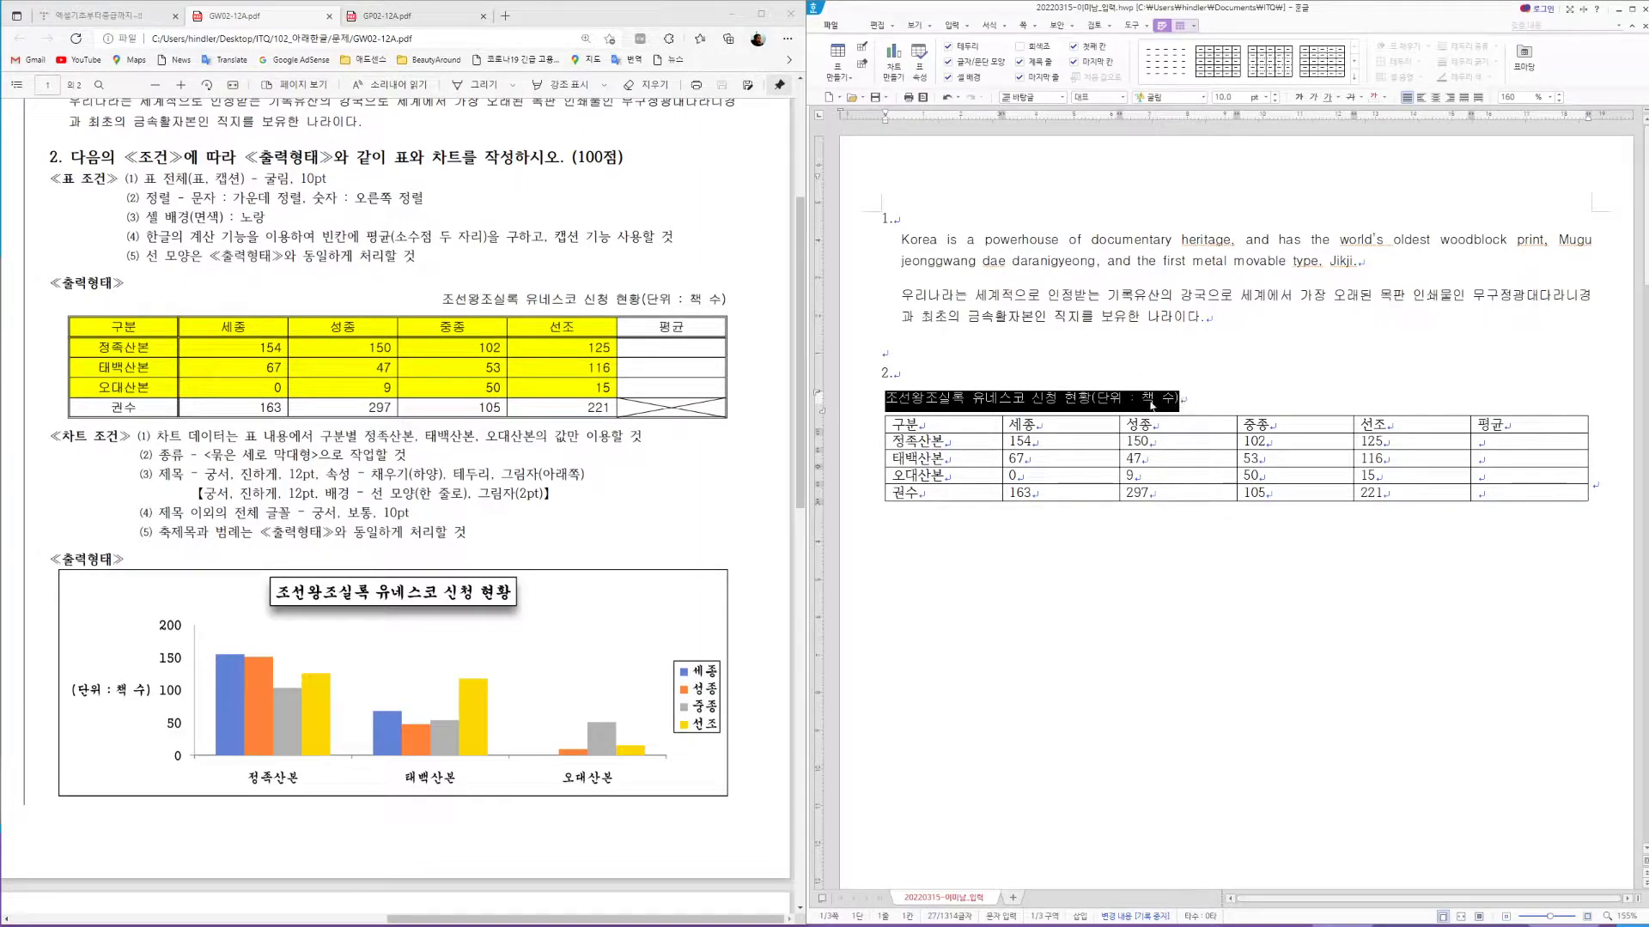
Right-align the table caption above the table
{"action": "left_click", "coordinate": [1073, 430]}
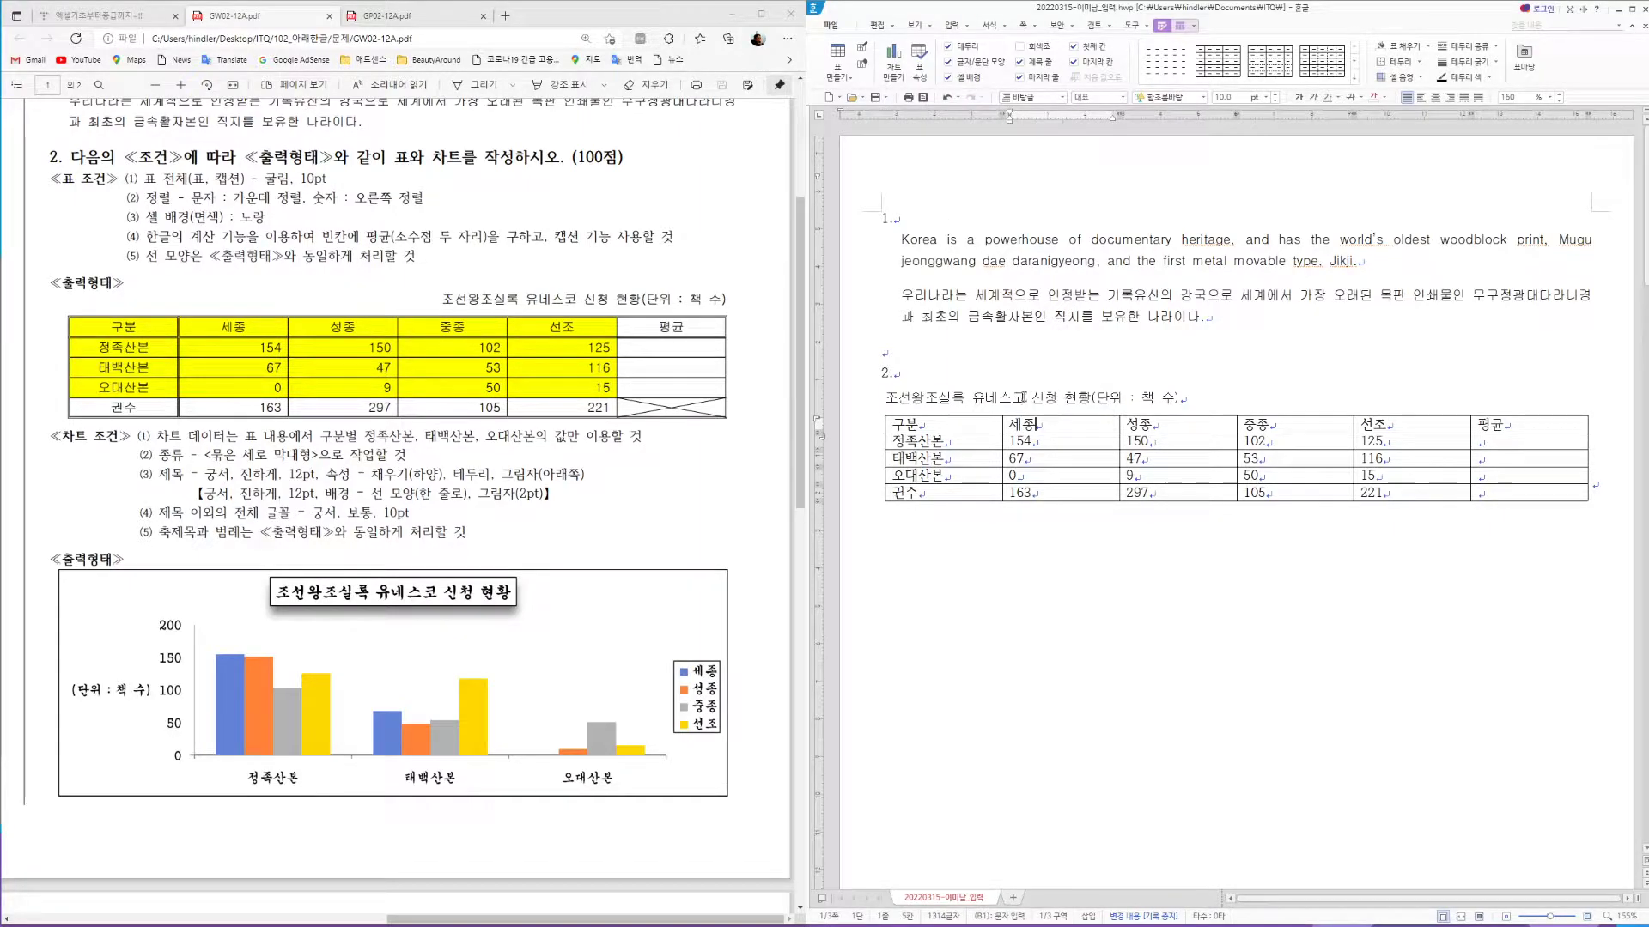
{"action": "left_click_drag", "start_coordinate": [890, 399], "coordinate": [1047, 420]}
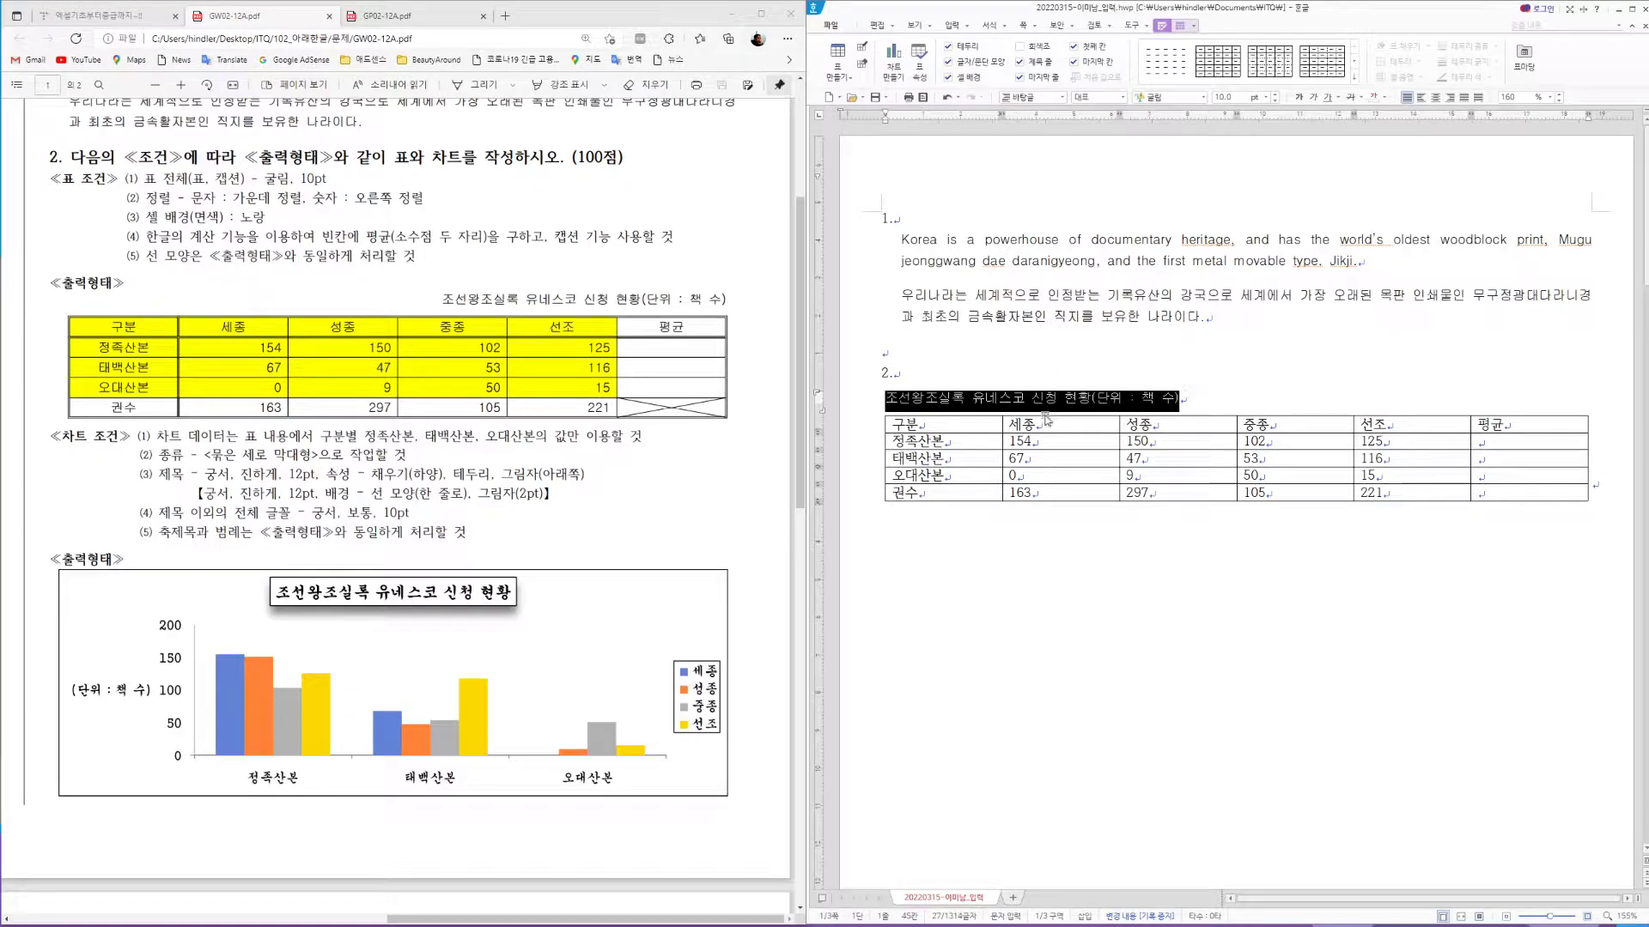
{"action": "left_click", "coordinate": [1450, 98]}
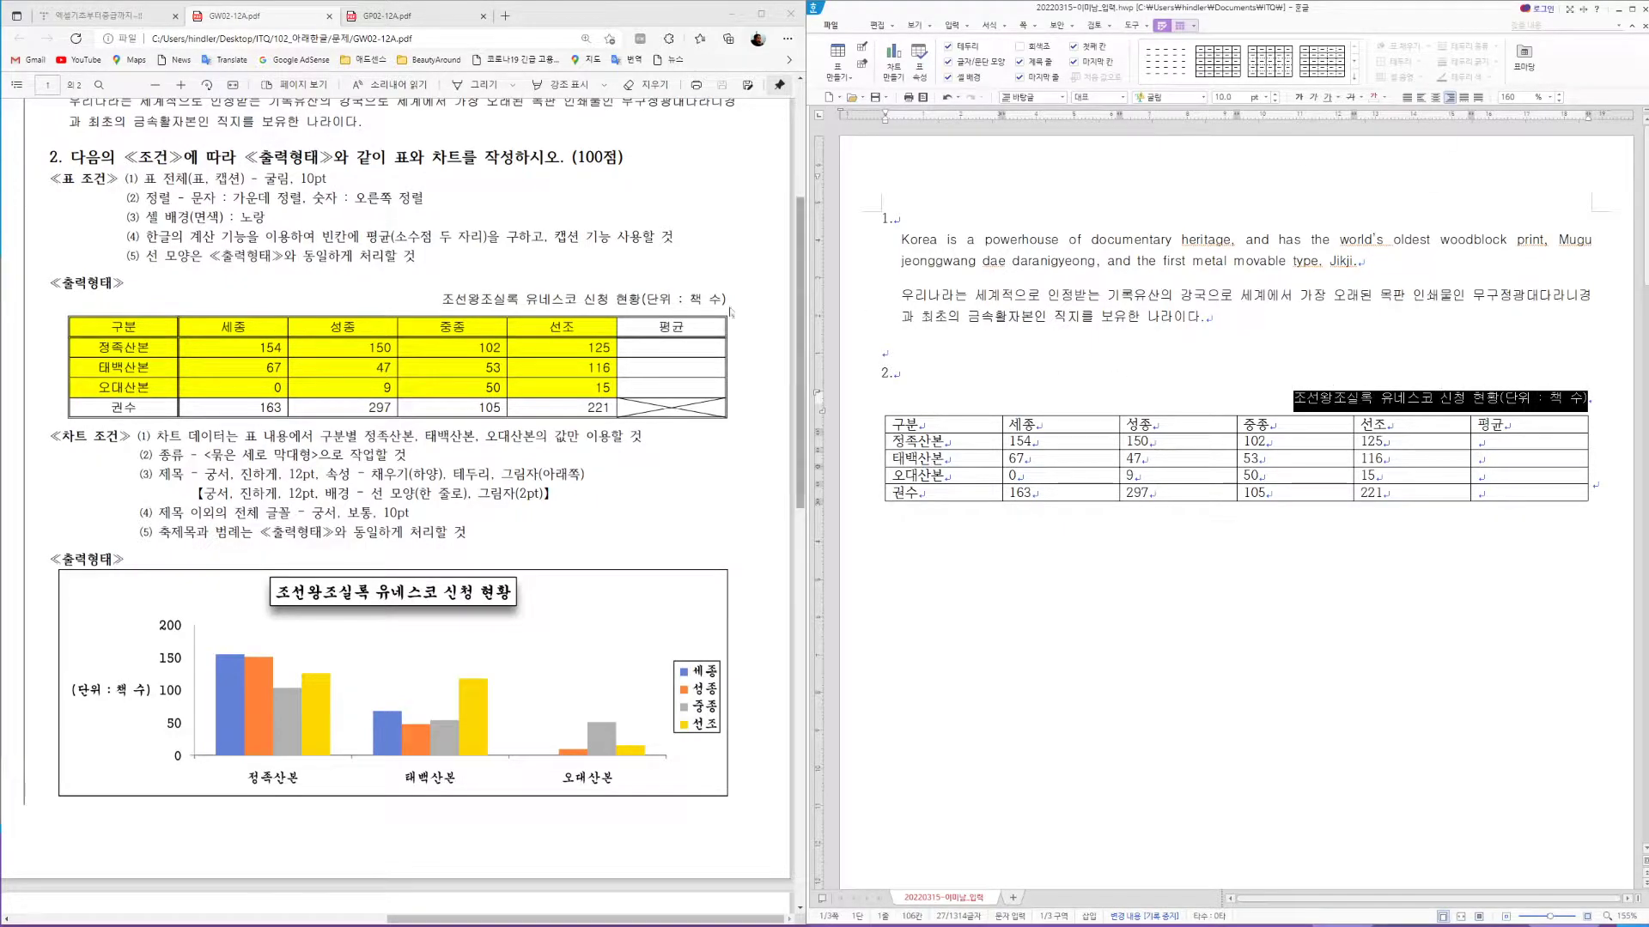
{"action": "left_click", "coordinate": [938, 427]}
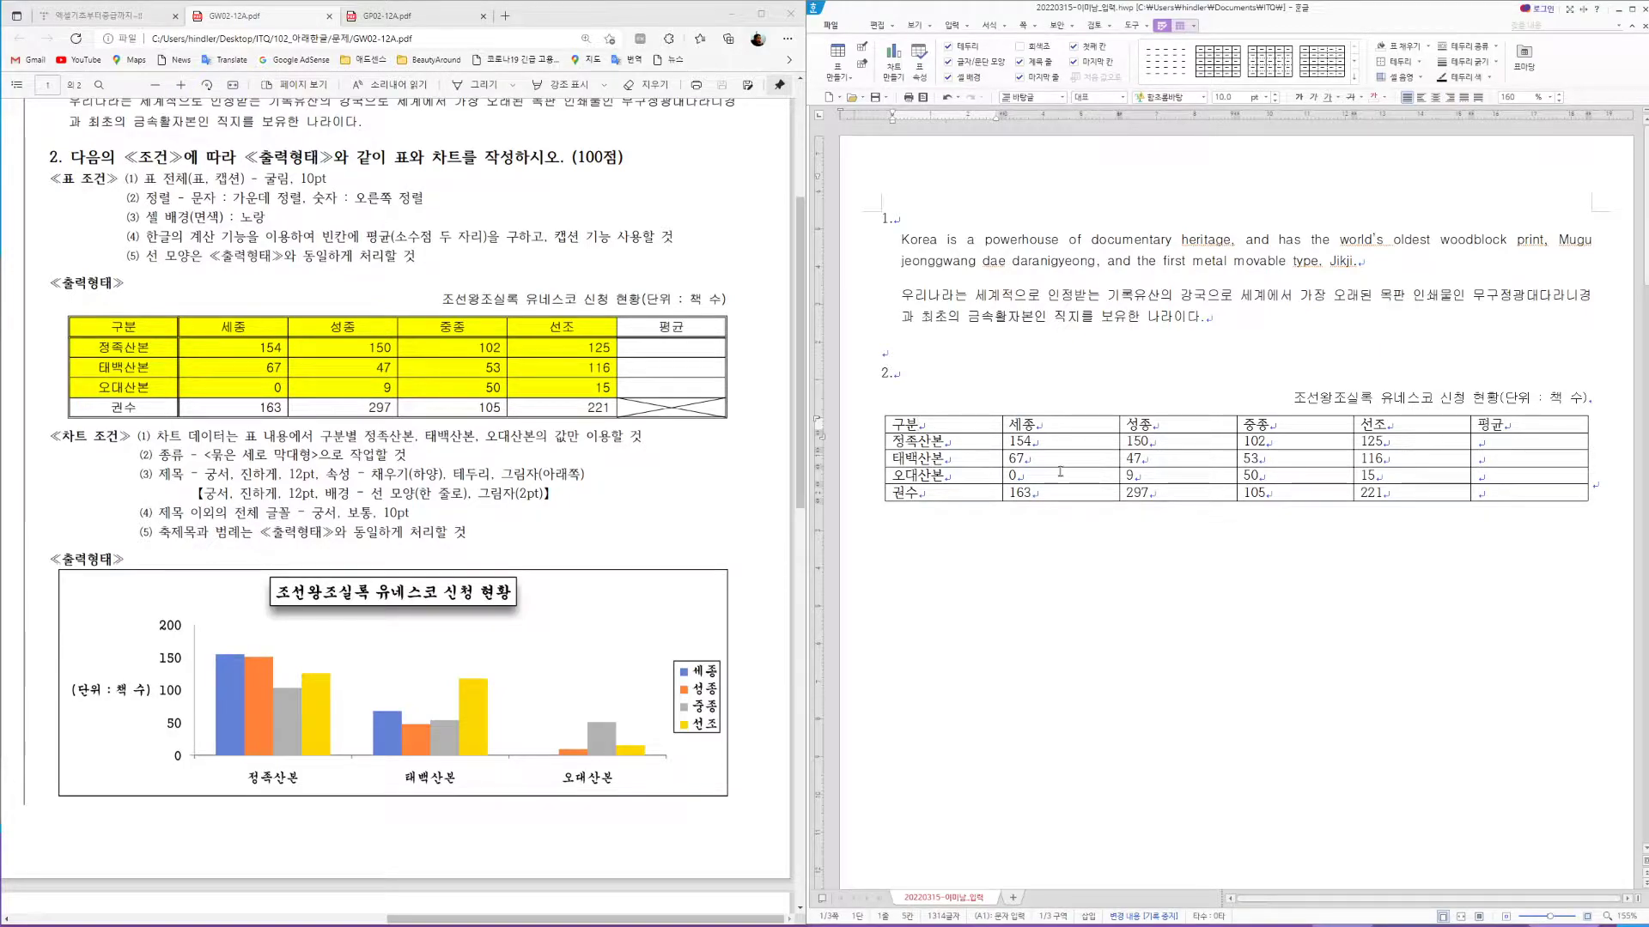
{"action": "left_click_drag", "start_coordinate": [966, 425], "coordinate": [1524, 490]}
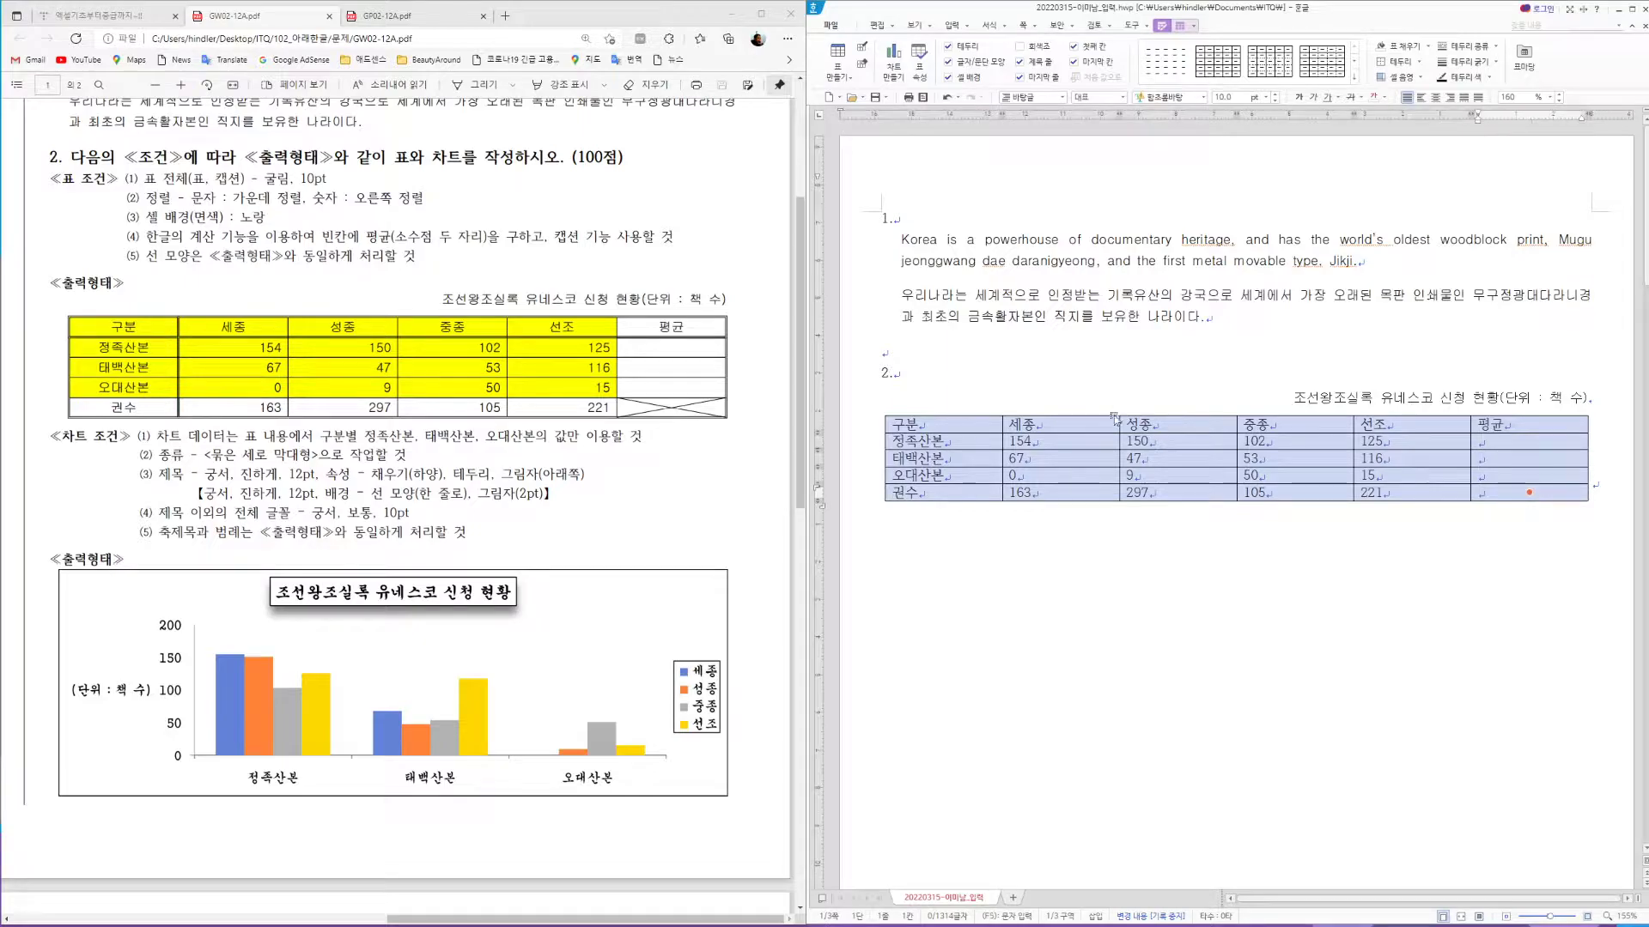
{"action": "left_click", "coordinate": [958, 424]}
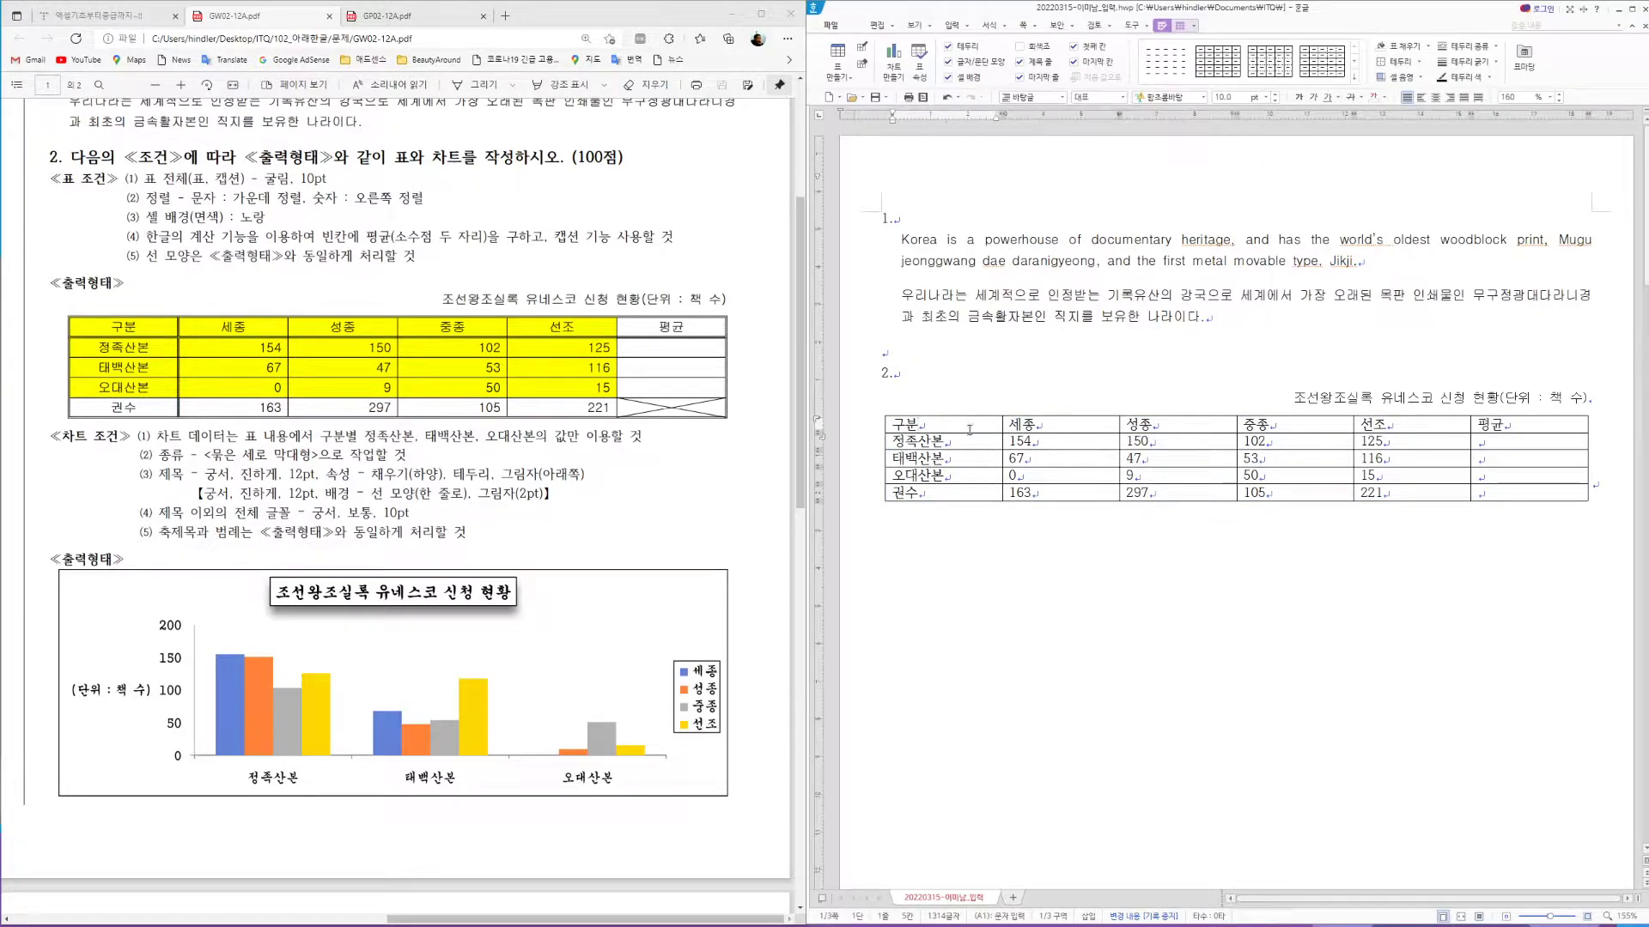
{"action": "key", "text": "F5"}
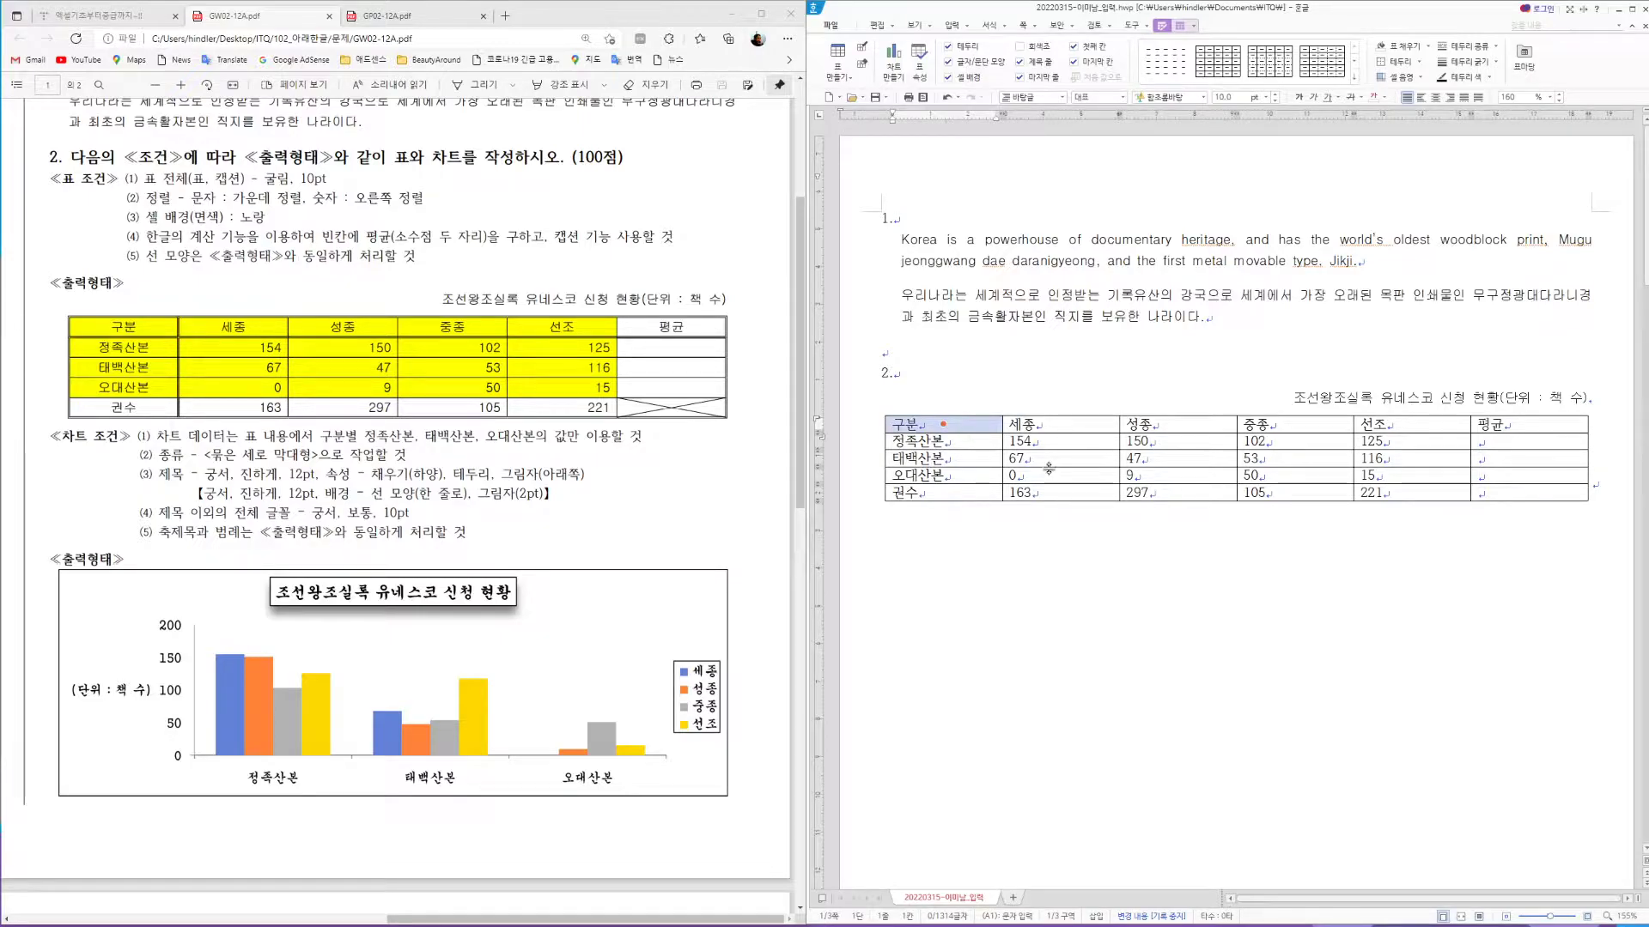
{"action": "key", "text": "F5"}
{"action": "key", "text": "F5"}
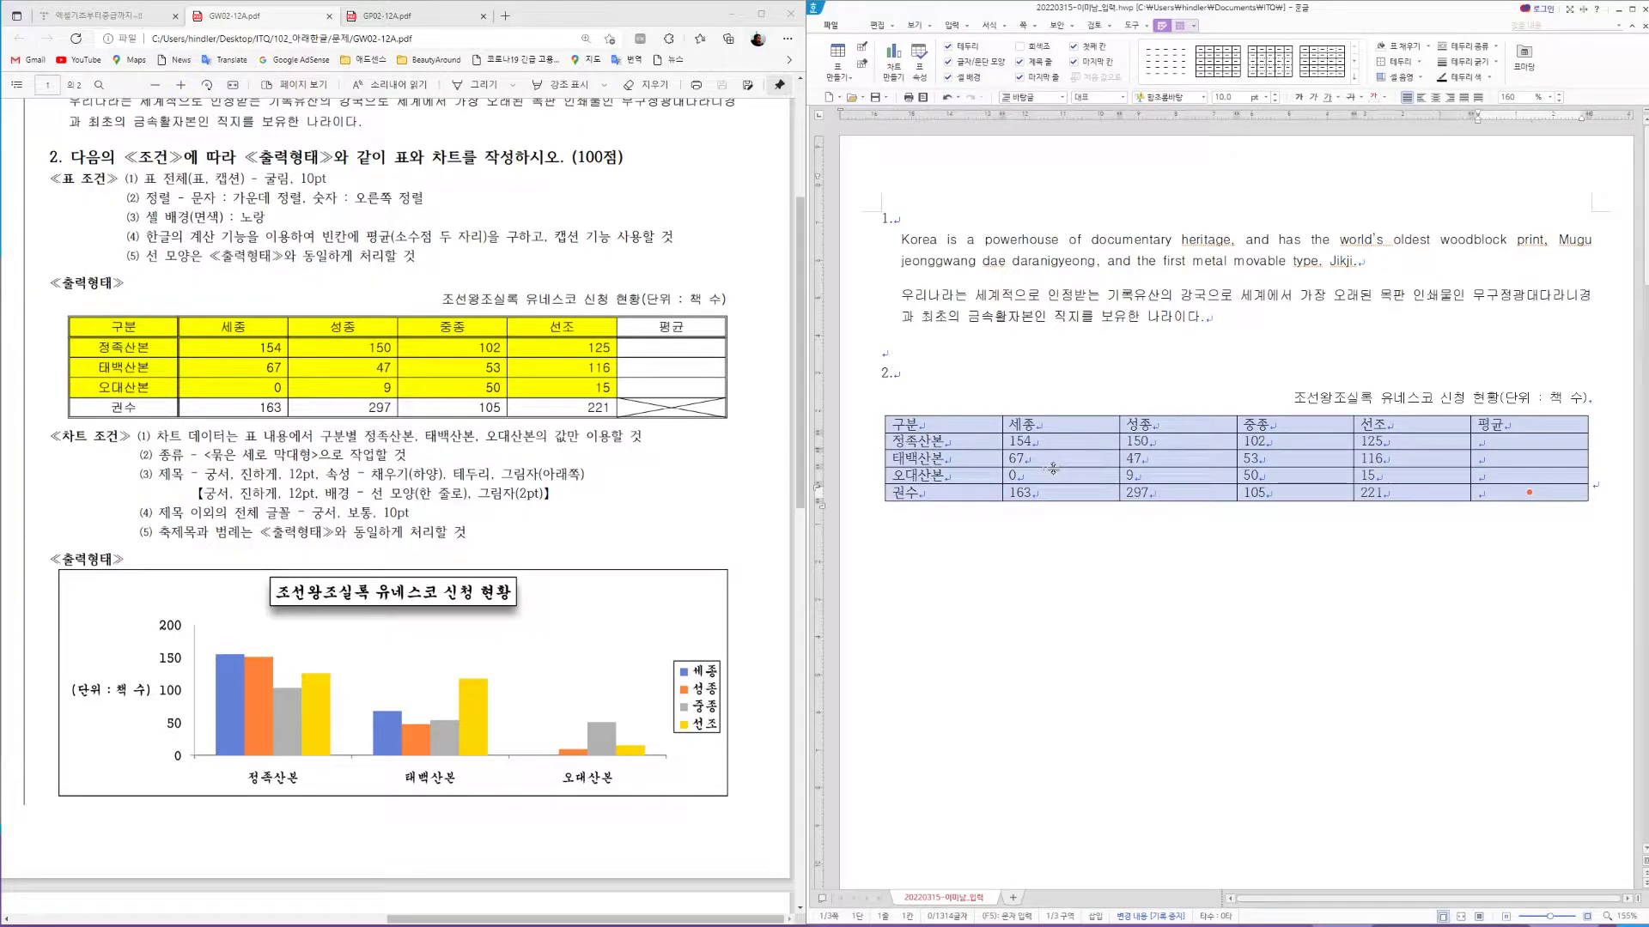
{"action": "left_click", "coordinate": [969, 424]}
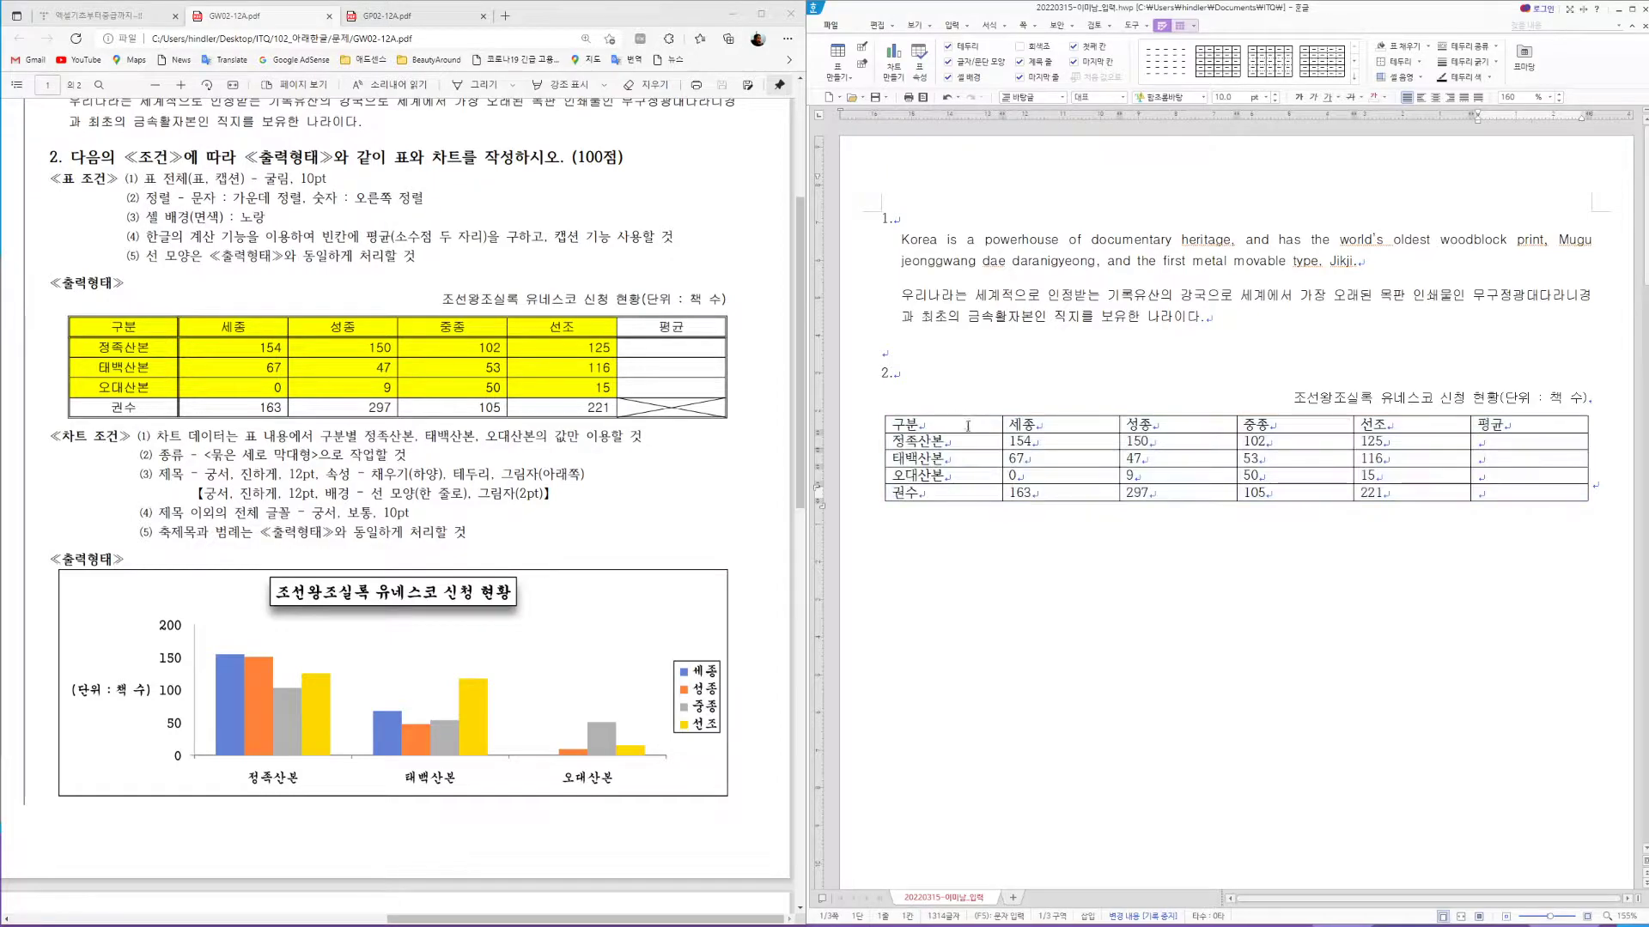
{"action": "key", "text": "F5"}
{"action": "key", "text": "Right"}
{"action": "key", "text": "Right"}
{"action": "key", "text": "Right"}
{"action": "key", "text": "Left"}
{"action": "key", "text": "Left"}
{"action": "key", "text": "Left"}
{"action": "key", "text": "shift+Right"}
{"action": "key", "text": "shift+Right"}
{"action": "key", "text": "shift+Right"}
{"action": "key", "text": "shift+Right"}
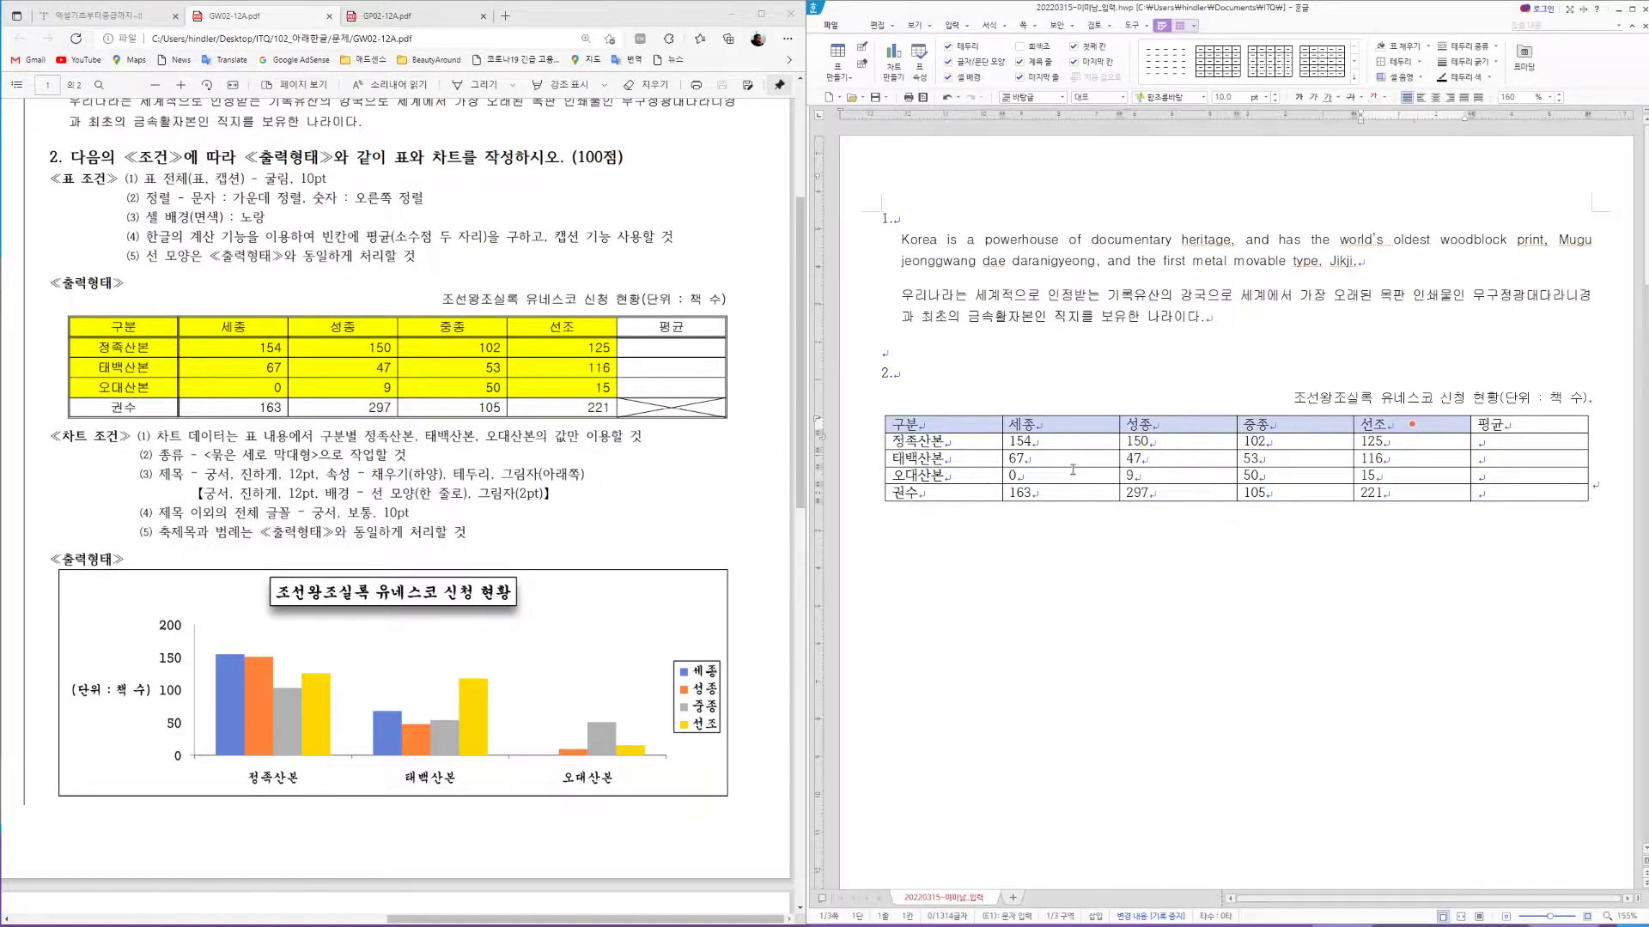
{"action": "key", "text": "shift+Left"}
{"action": "key", "text": "shift+Left"}
{"action": "key", "text": "shift+Left"}
{"action": "key", "text": "shift+Left"}
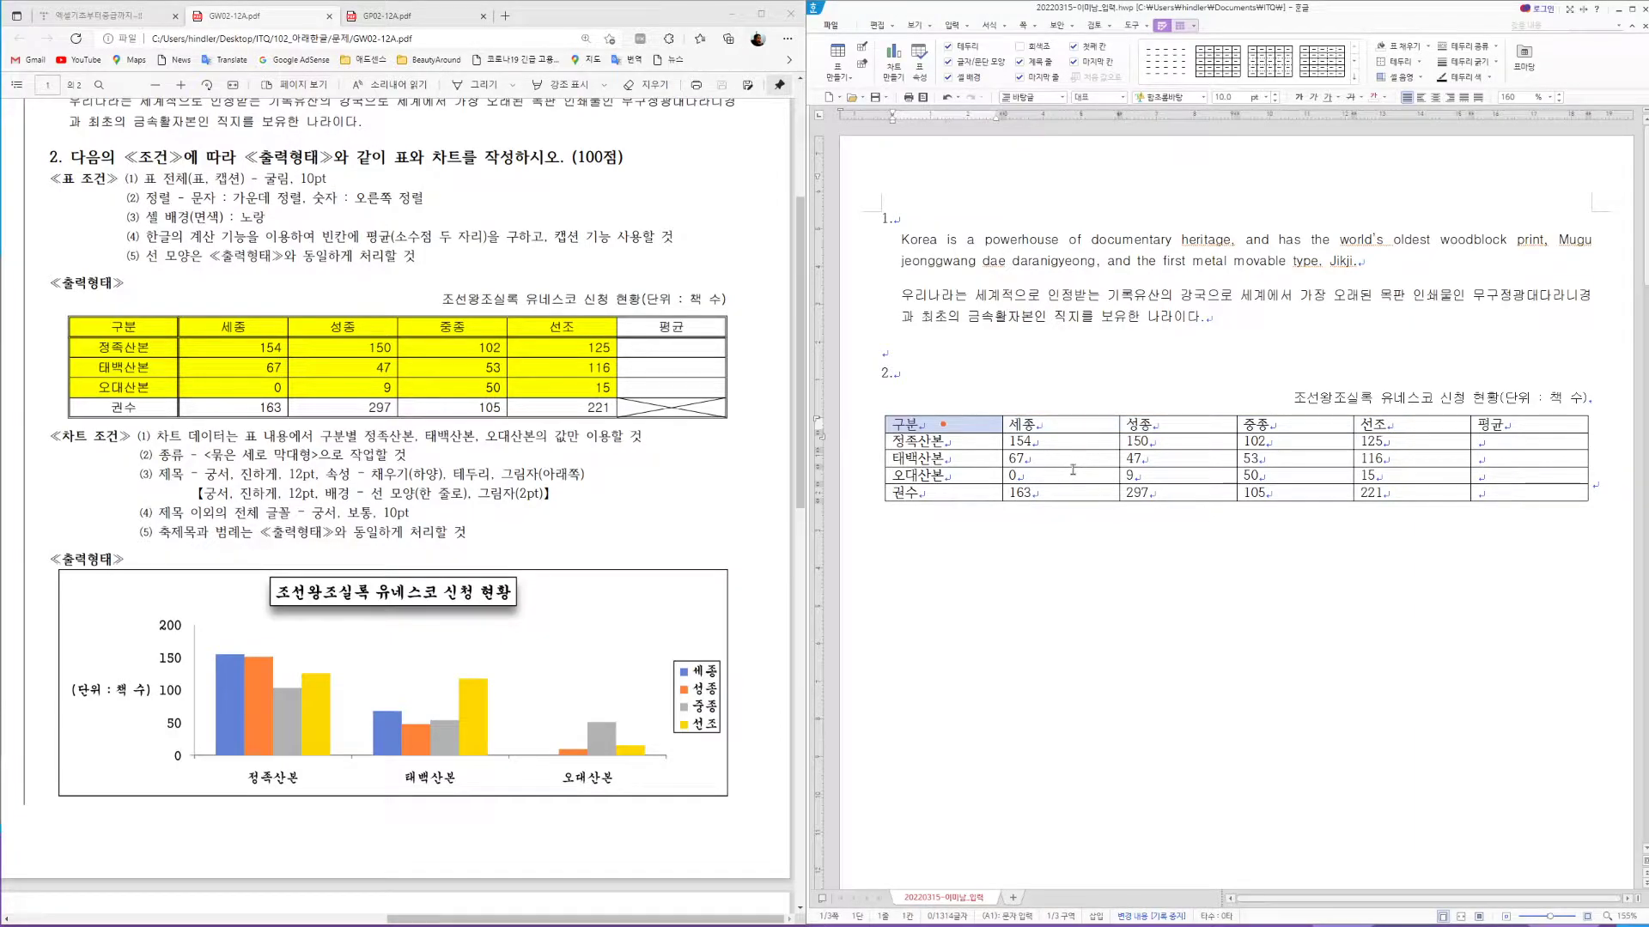
Set the font of all cells in the table to 굴림
{"action": "key", "text": "F5"}
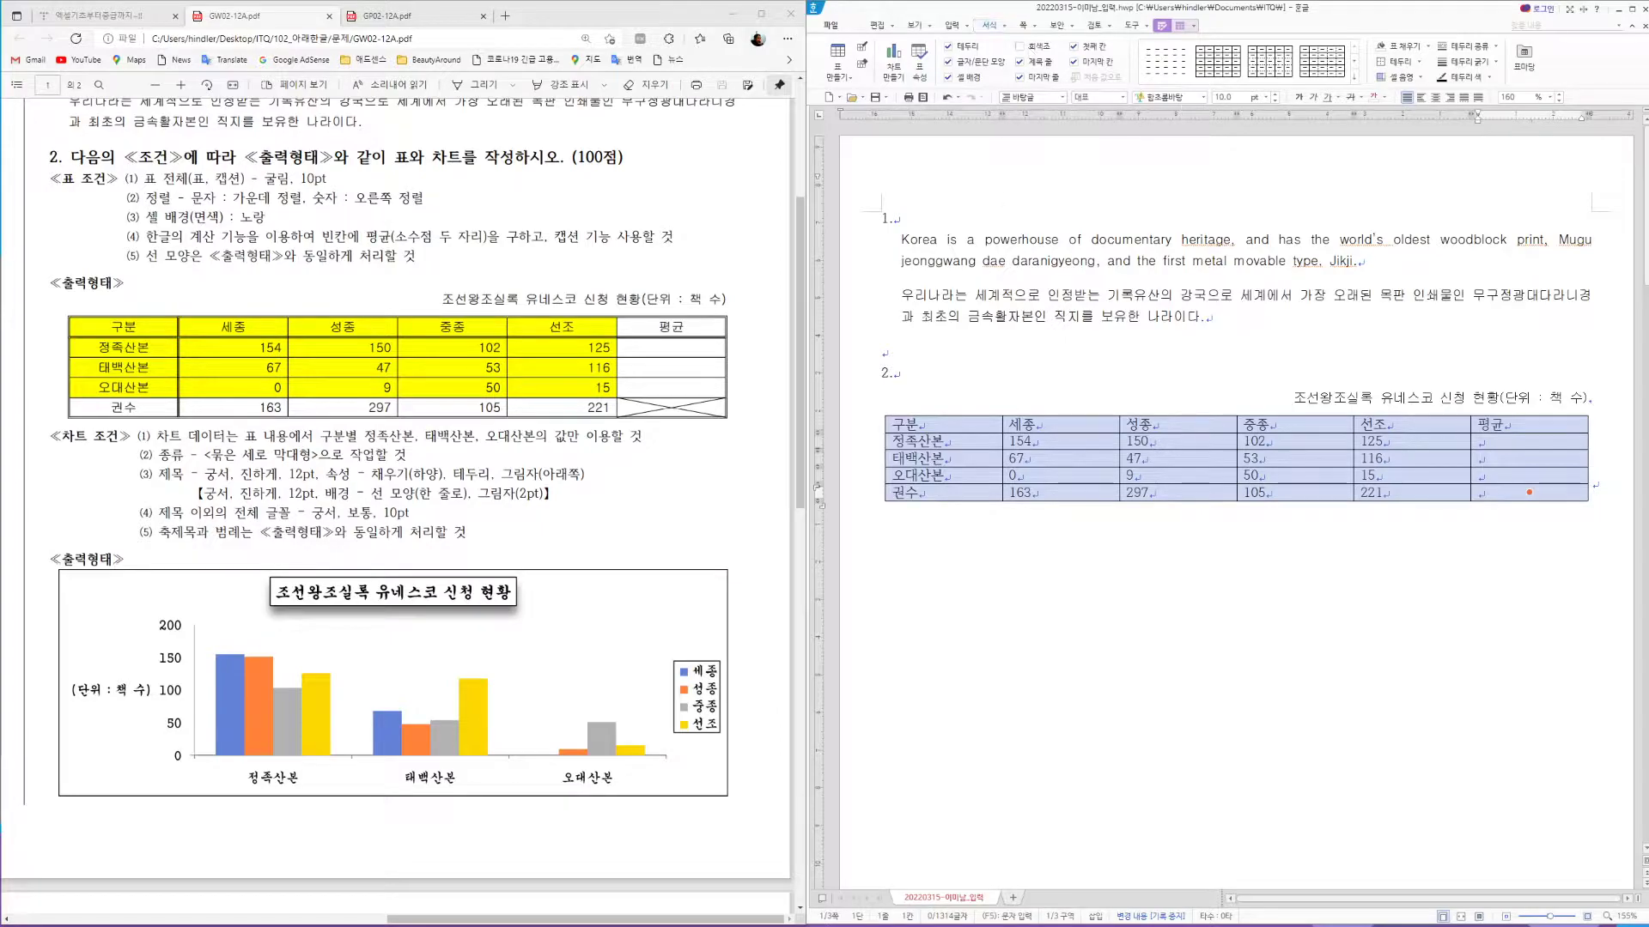
{"action": "left_click", "coordinate": [1203, 97]}
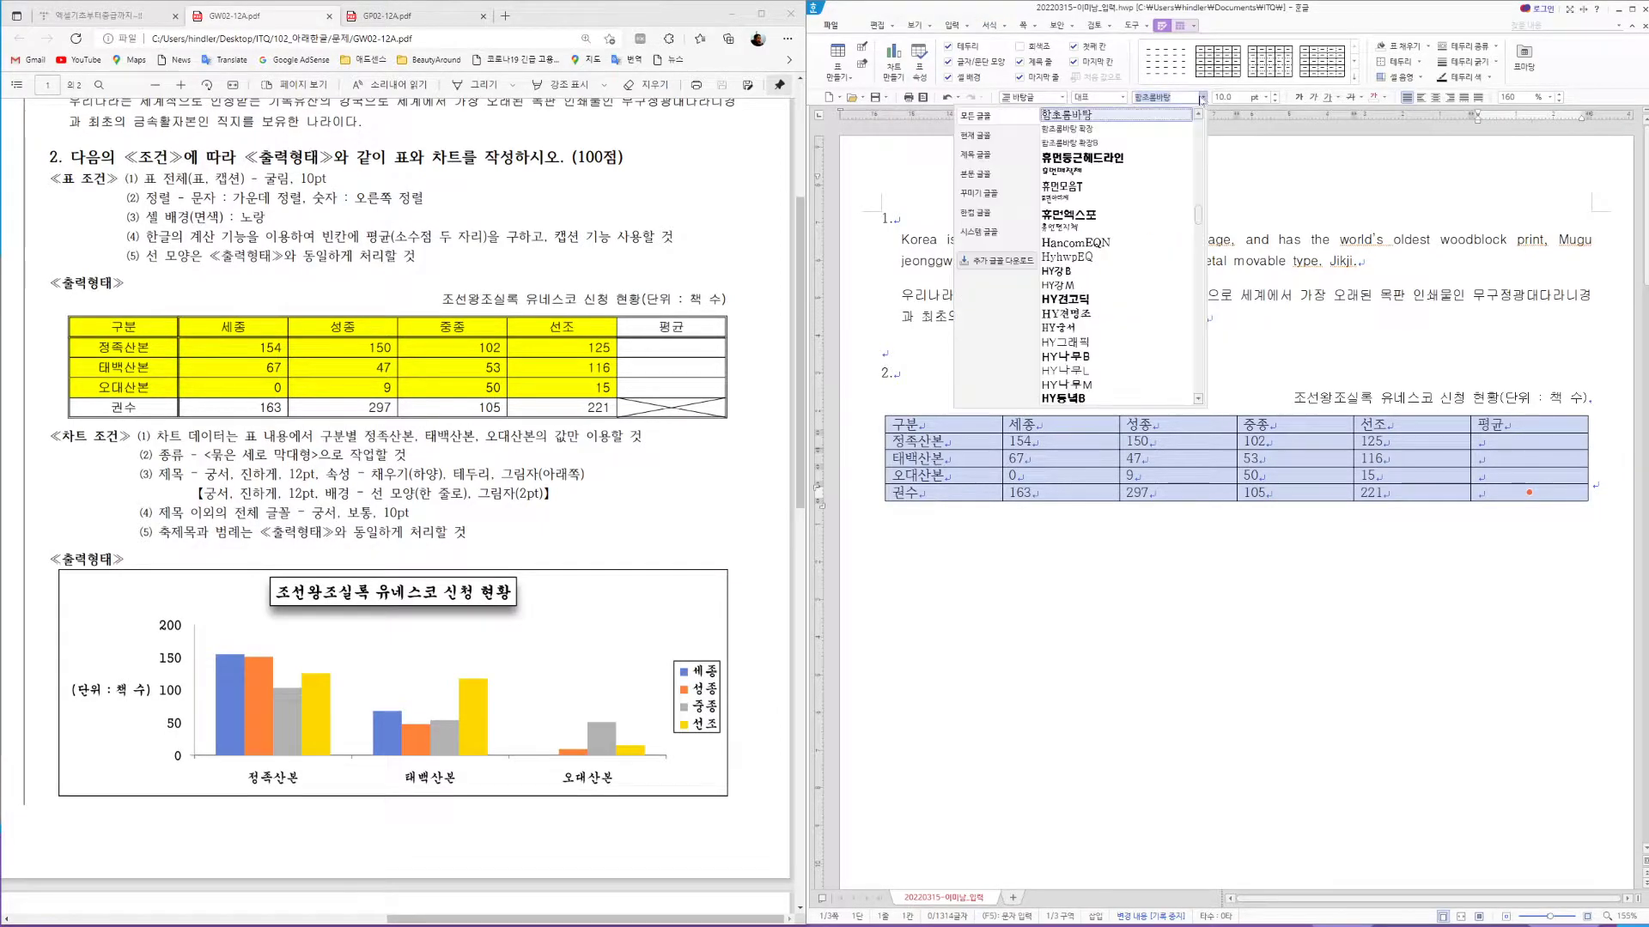
{"action": "scroll", "coordinate": [1203, 97], "scroll_direction": "up", "scroll_amount": 4}
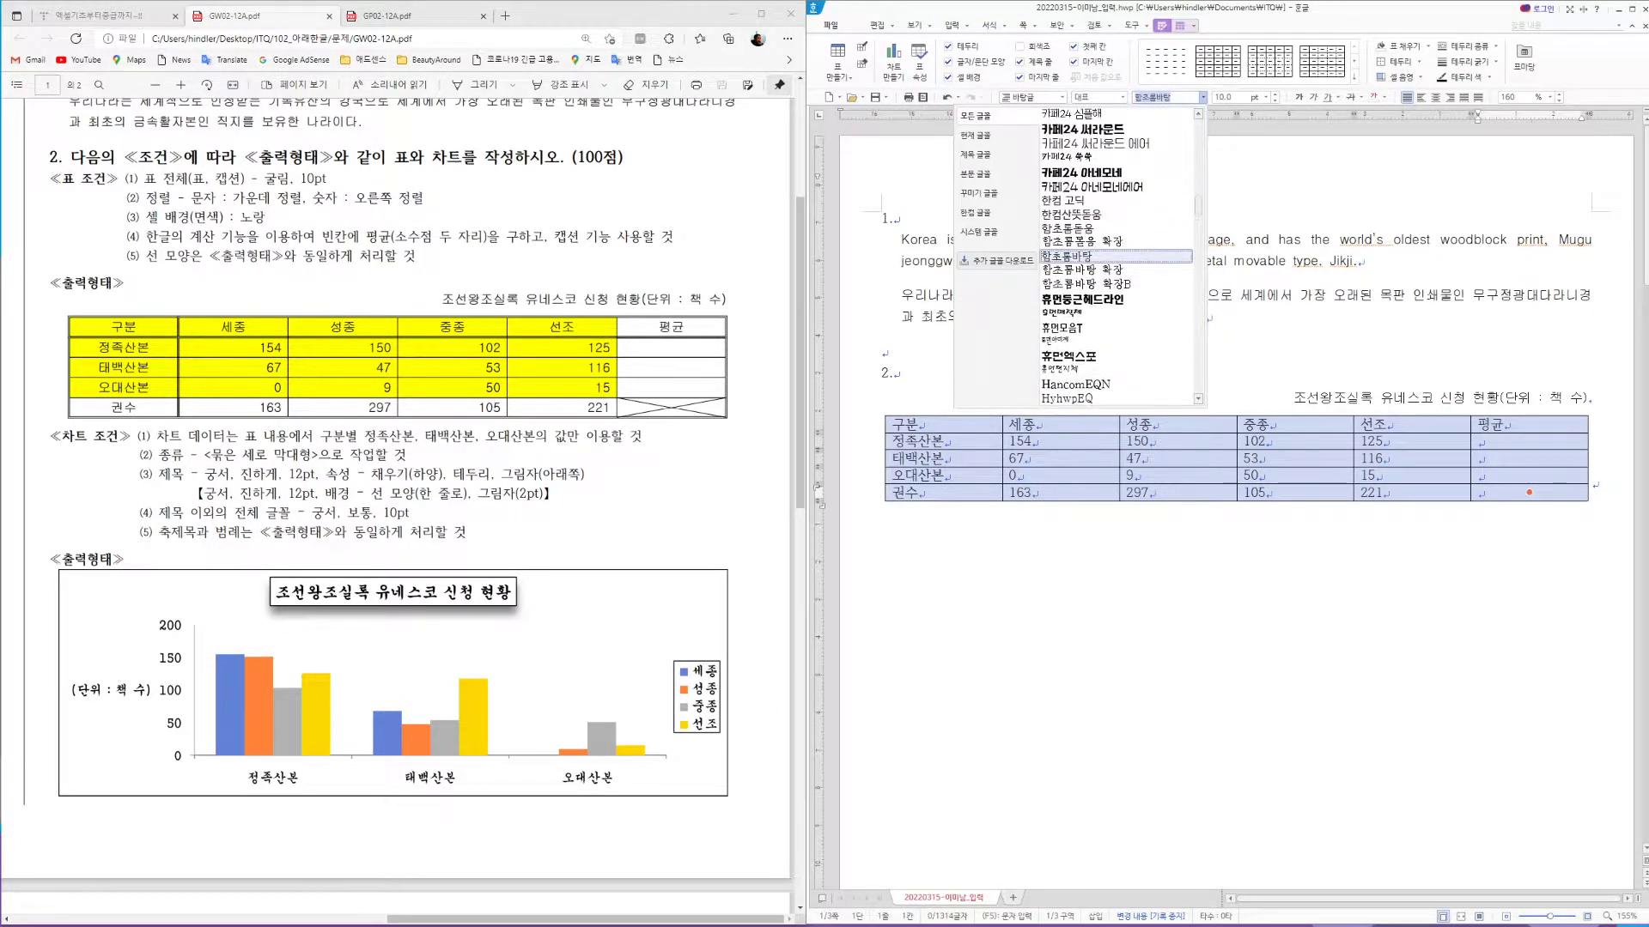
{"action": "type", "text": "굴림"}
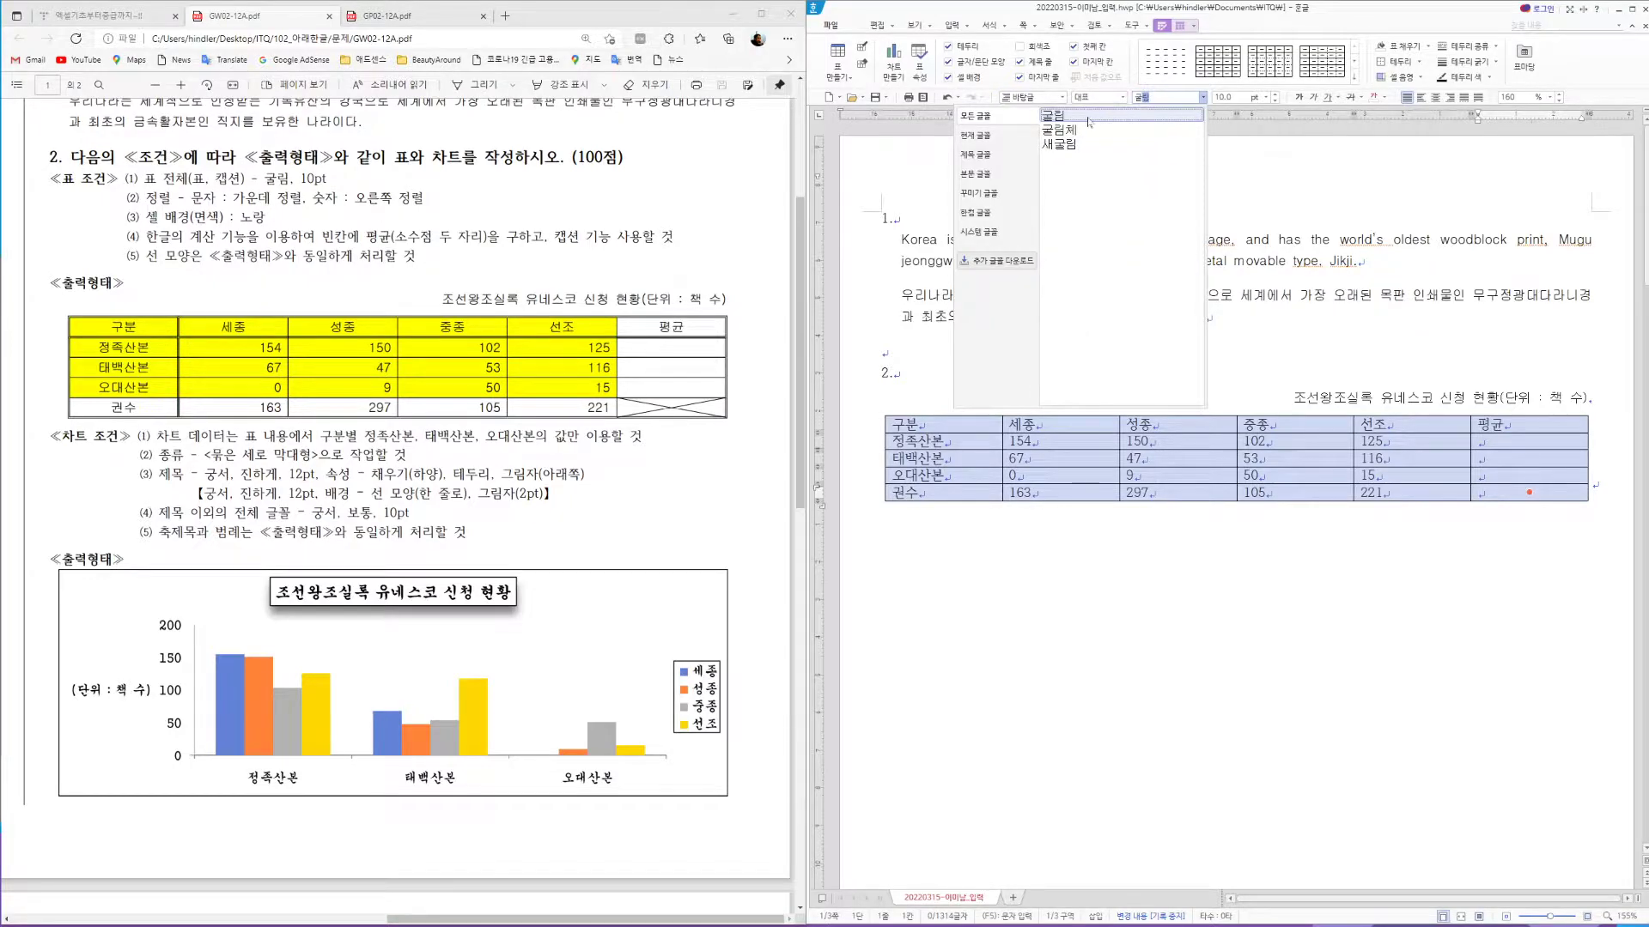
{"action": "left_click", "coordinate": [1088, 117]}
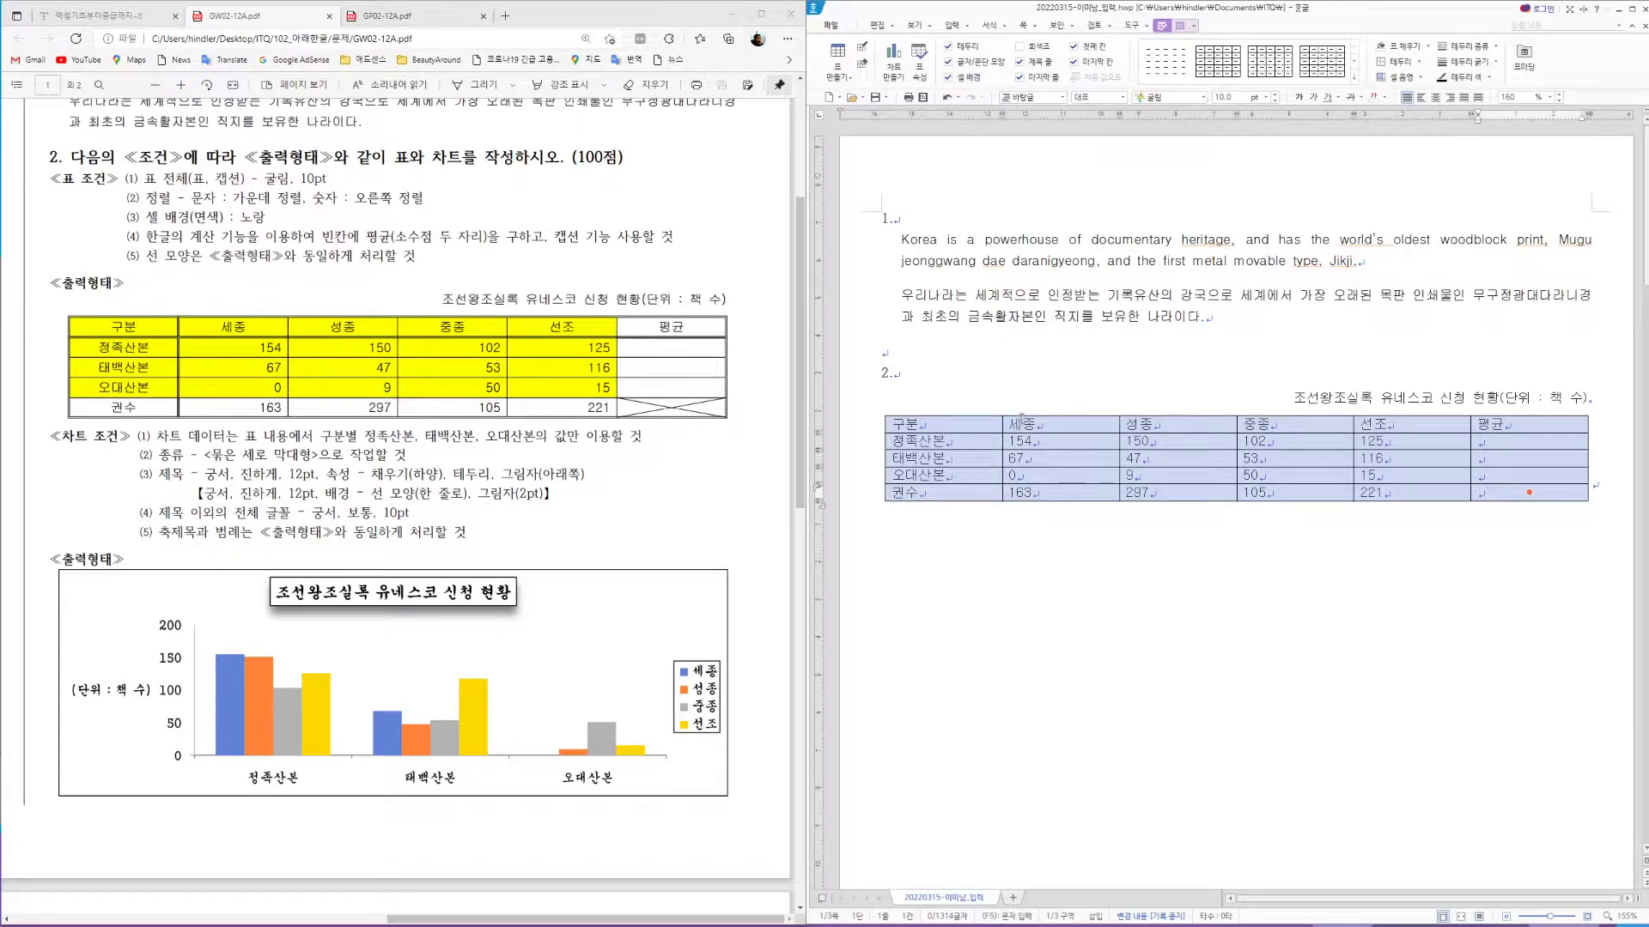
Center the text in all table cells and right-align the number cells, including the empty cells of the 평균 column
{"action": "left_click", "coordinate": [1436, 98]}
{"action": "left_click_drag", "start_coordinate": [1042, 442], "coordinate": [1550, 491]}
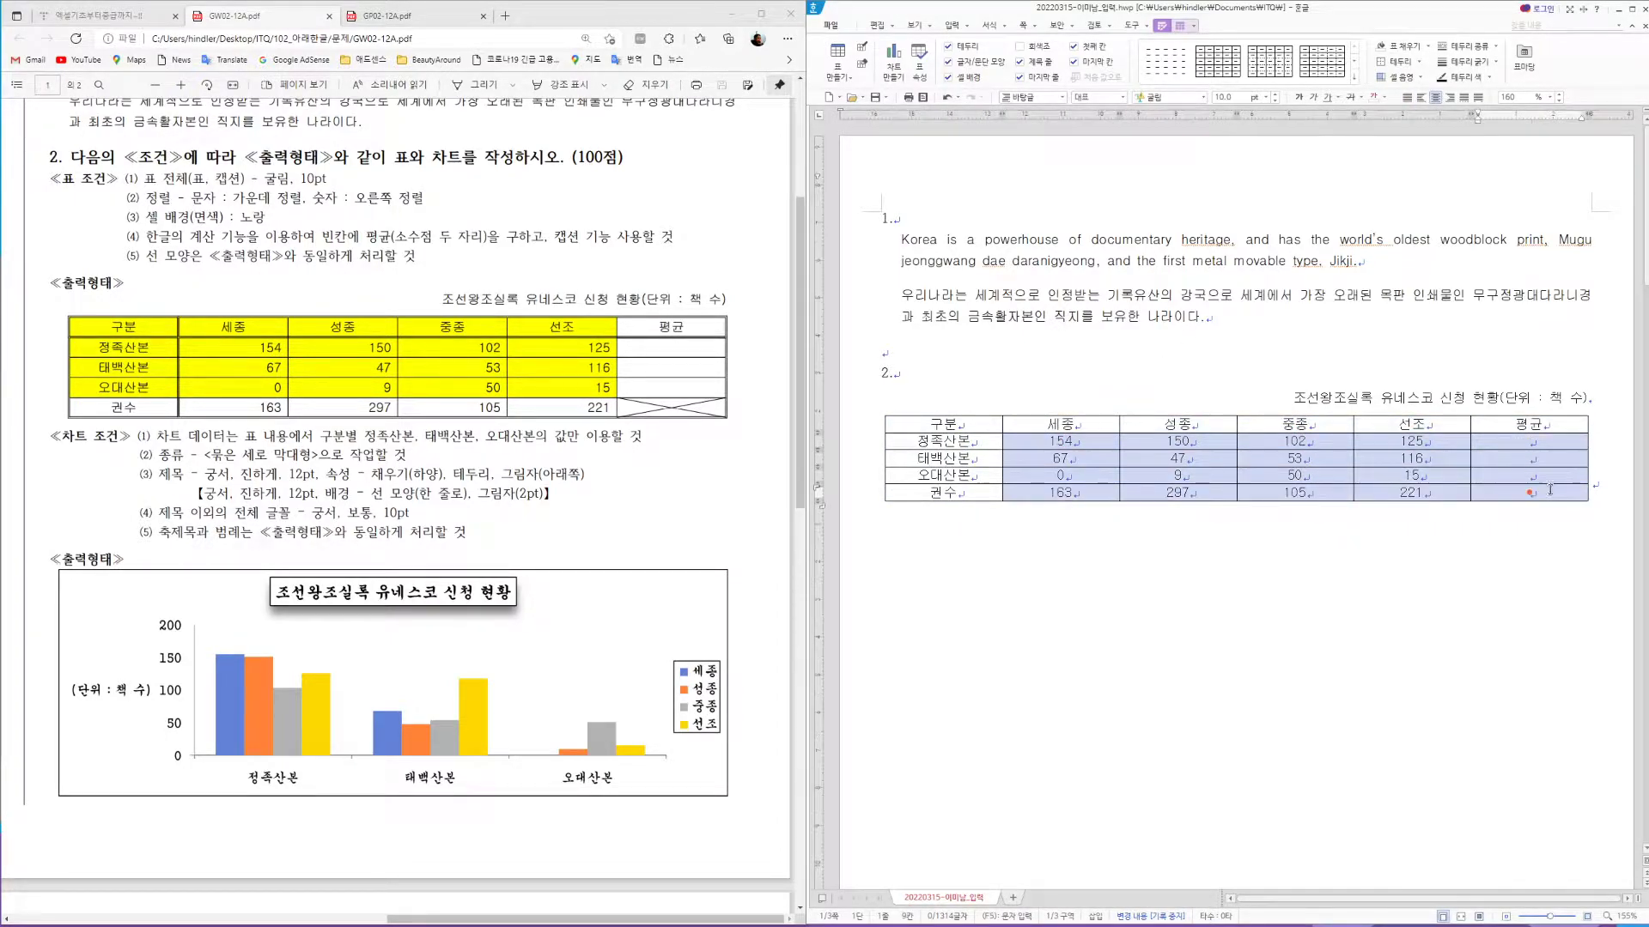
{"action": "left_click", "coordinate": [1451, 98]}
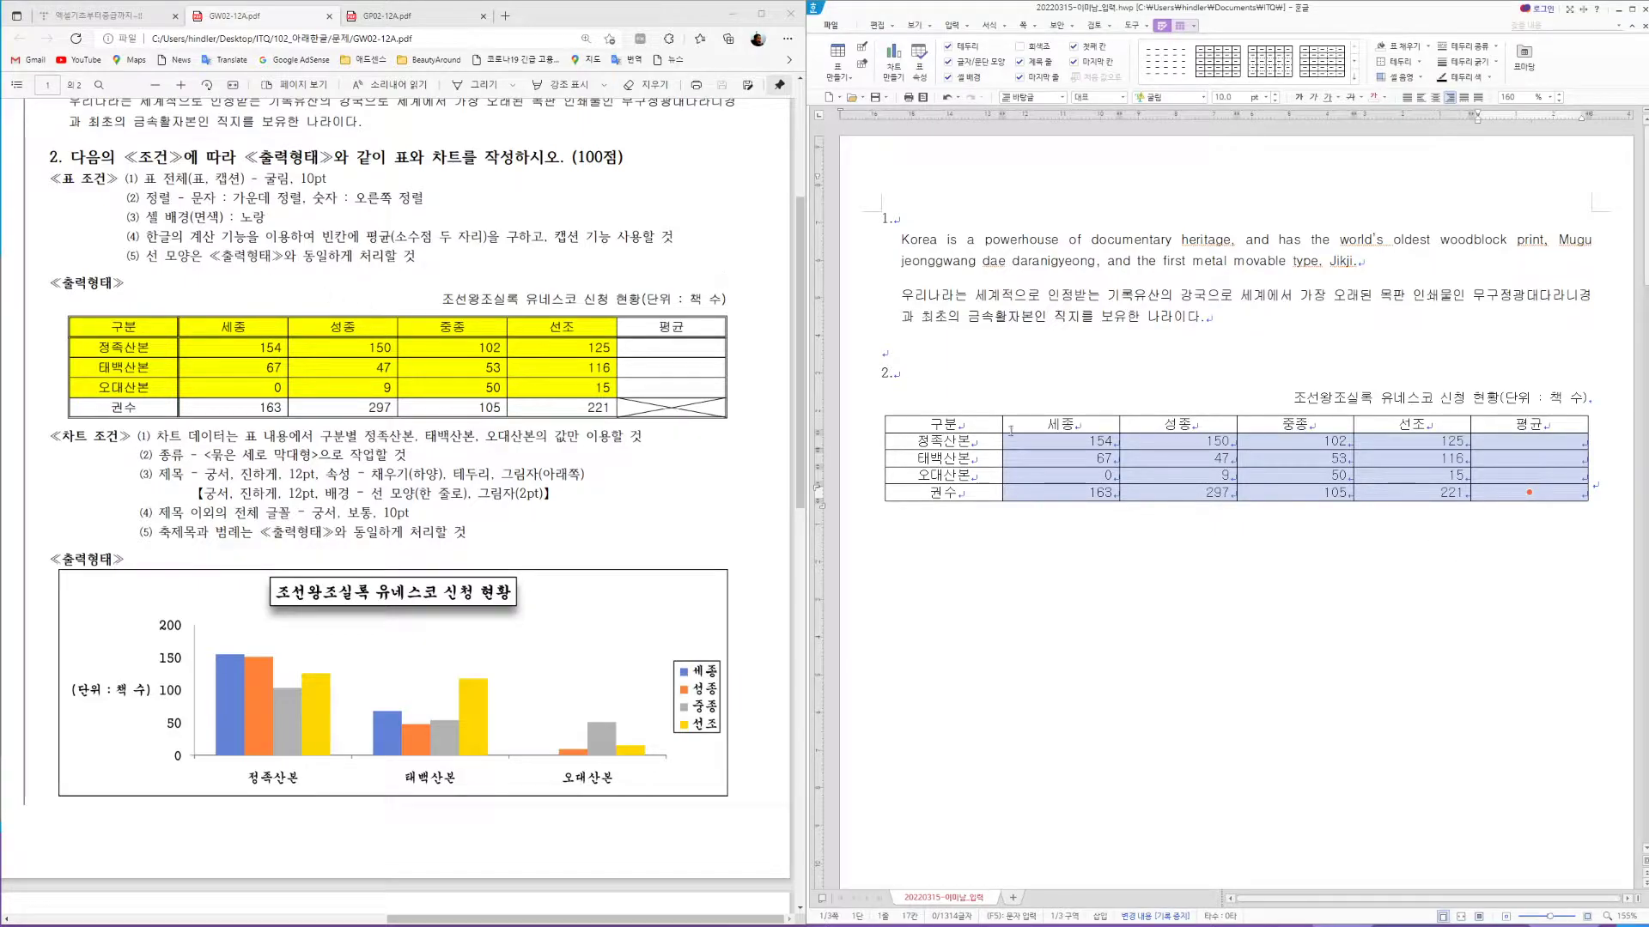
Fill the cells from 구분 to 선조 in the header, 정족산본, 태백산본 and 오대산본 rows with yellow from the 오피스 color theme
{"action": "left_click_drag", "start_coordinate": [978, 424], "coordinate": [1411, 474]}
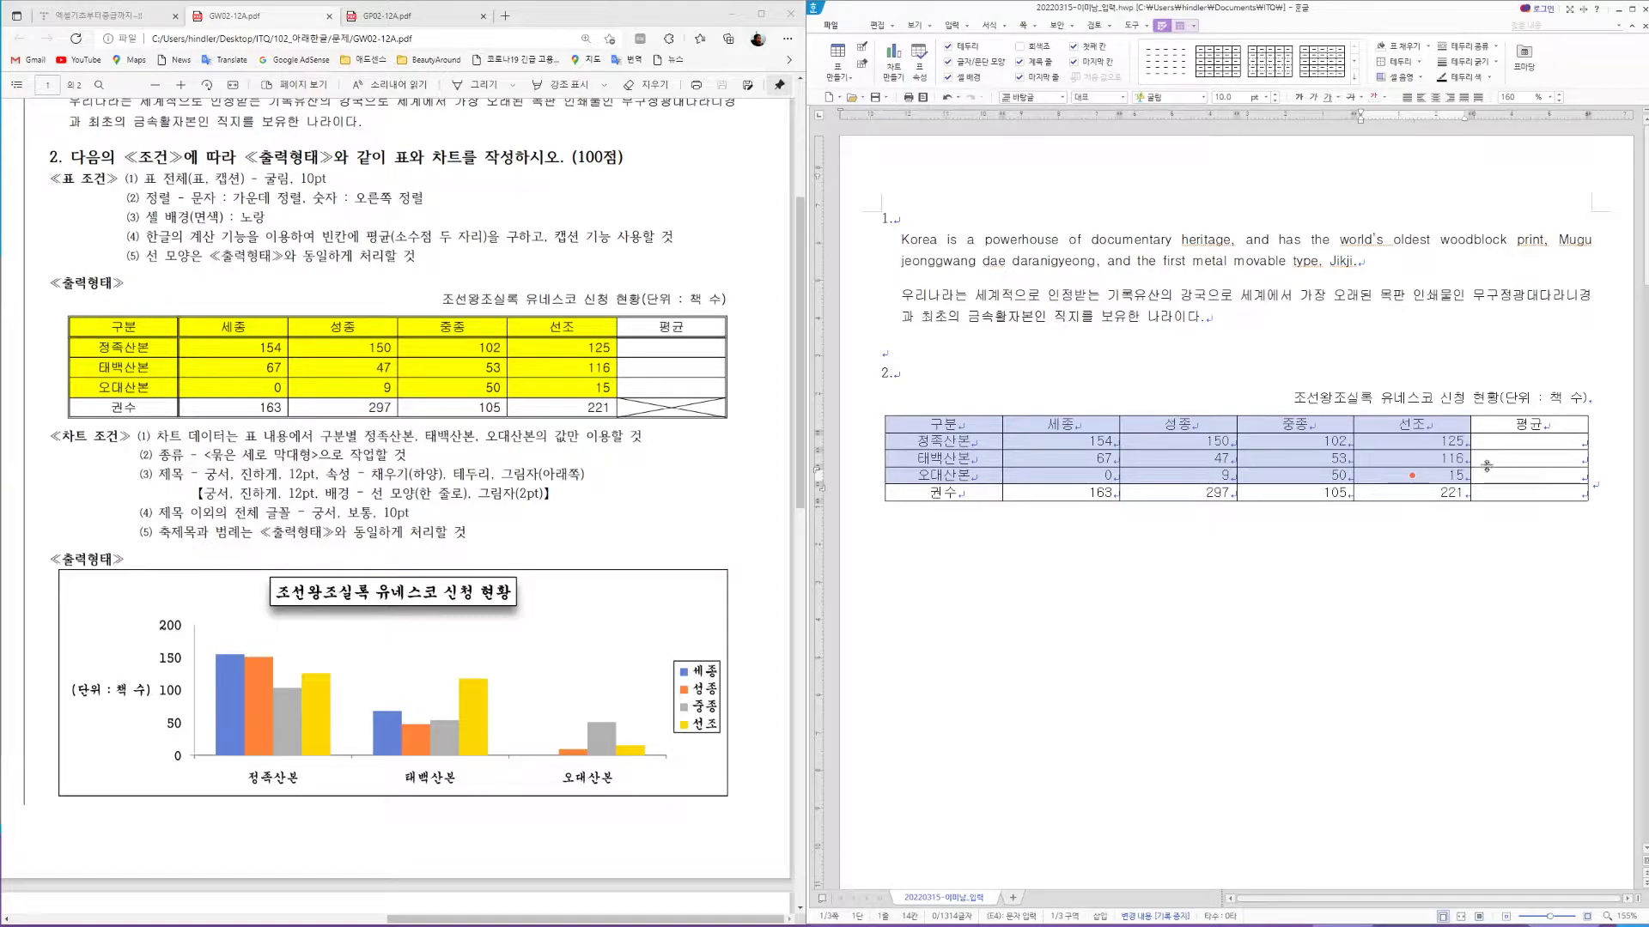
{"action": "key", "text": "c"}
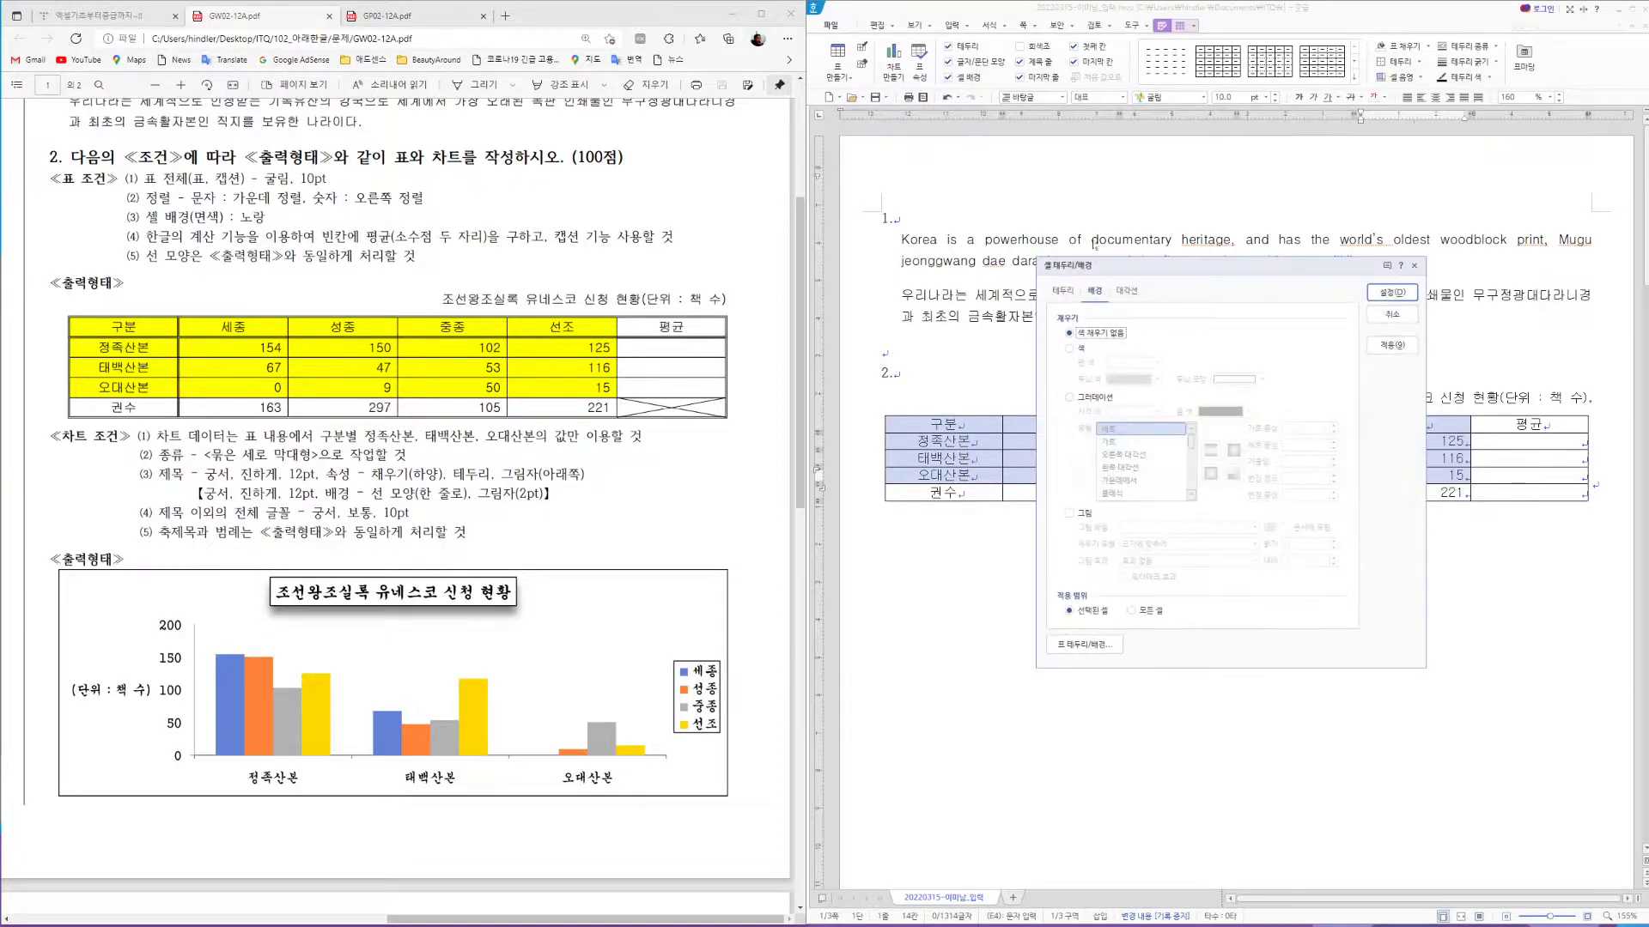
{"action": "left_click", "coordinate": [1070, 349]}
{"action": "left_click", "coordinate": [1157, 362]}
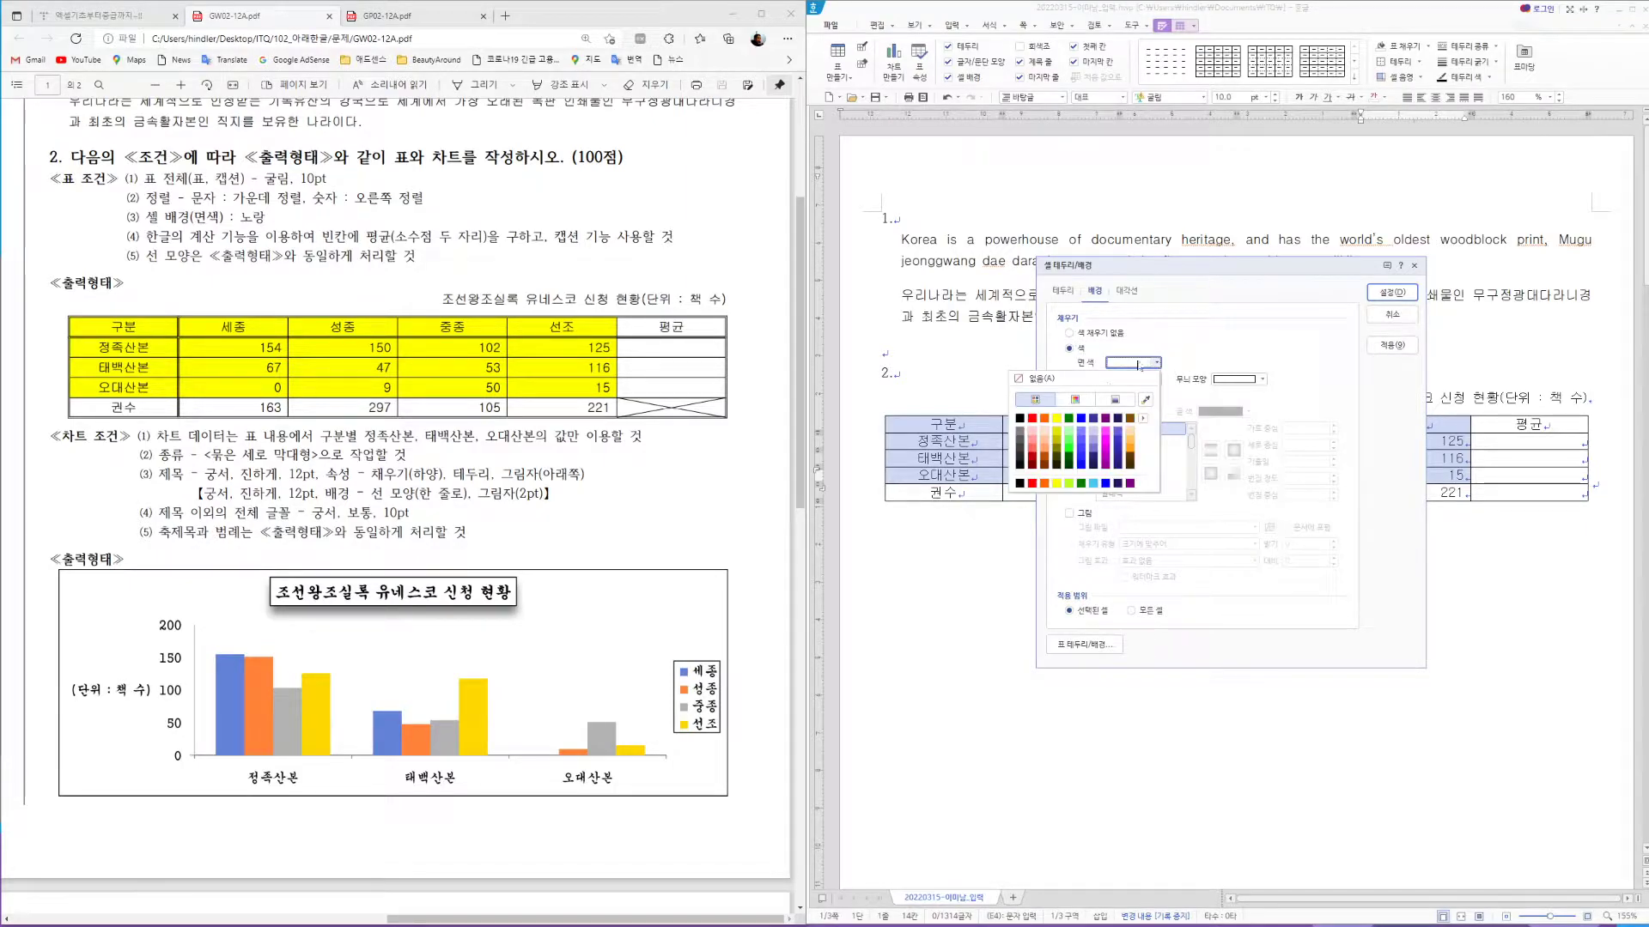
{"action": "left_click", "coordinate": [1143, 418]}
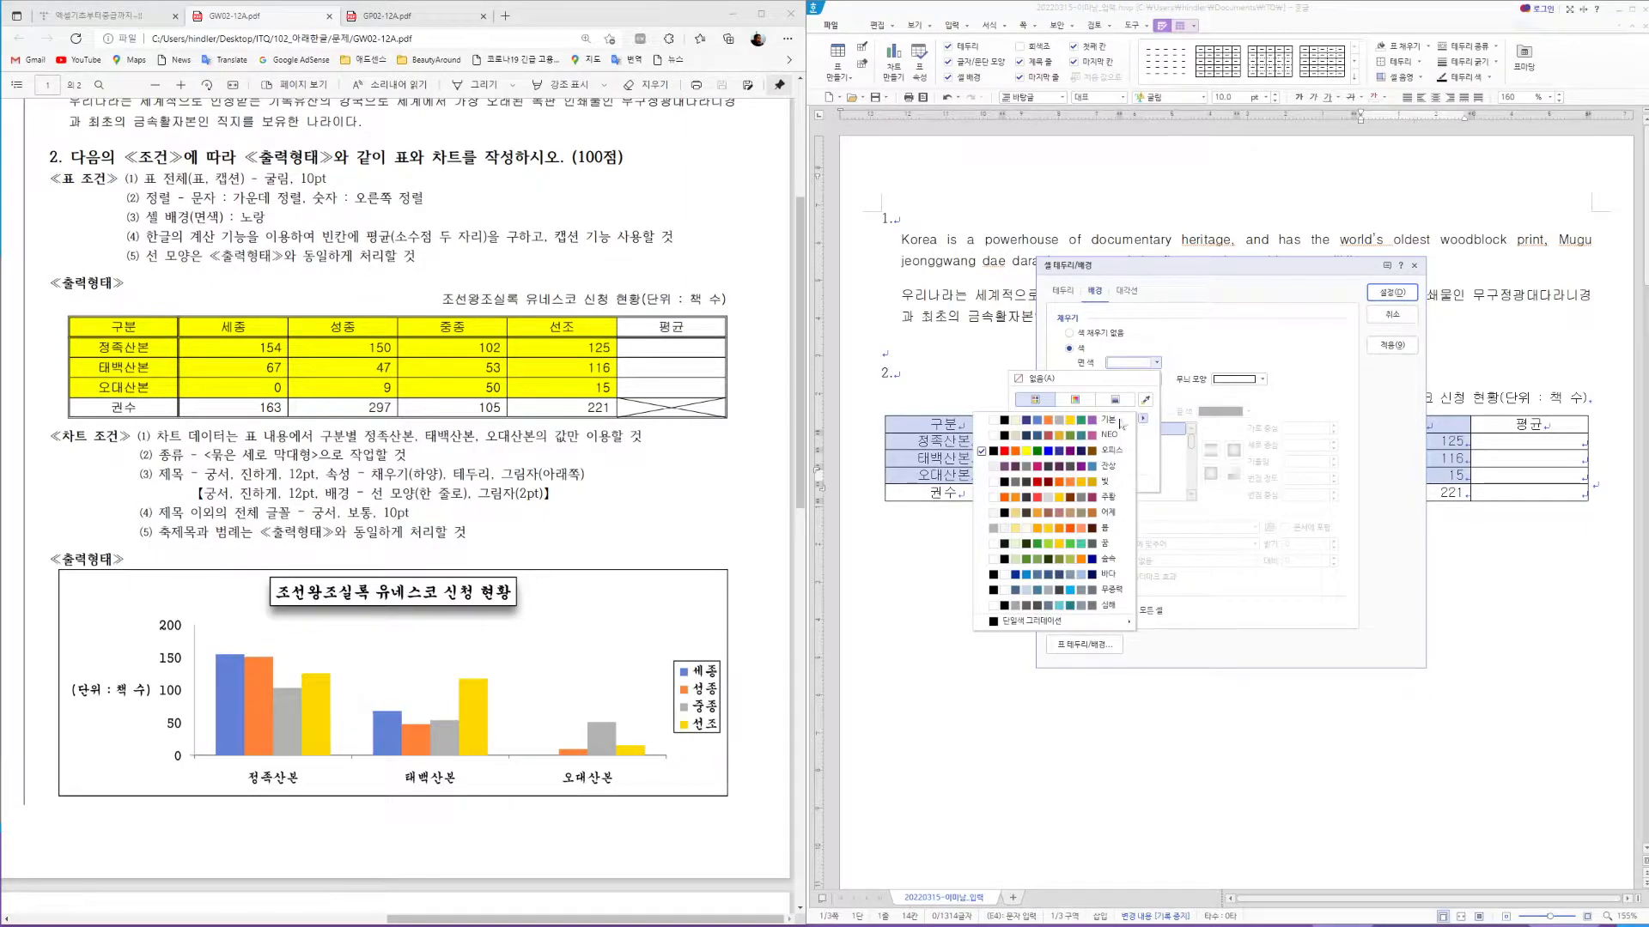
{"action": "left_click", "coordinate": [1066, 450]}
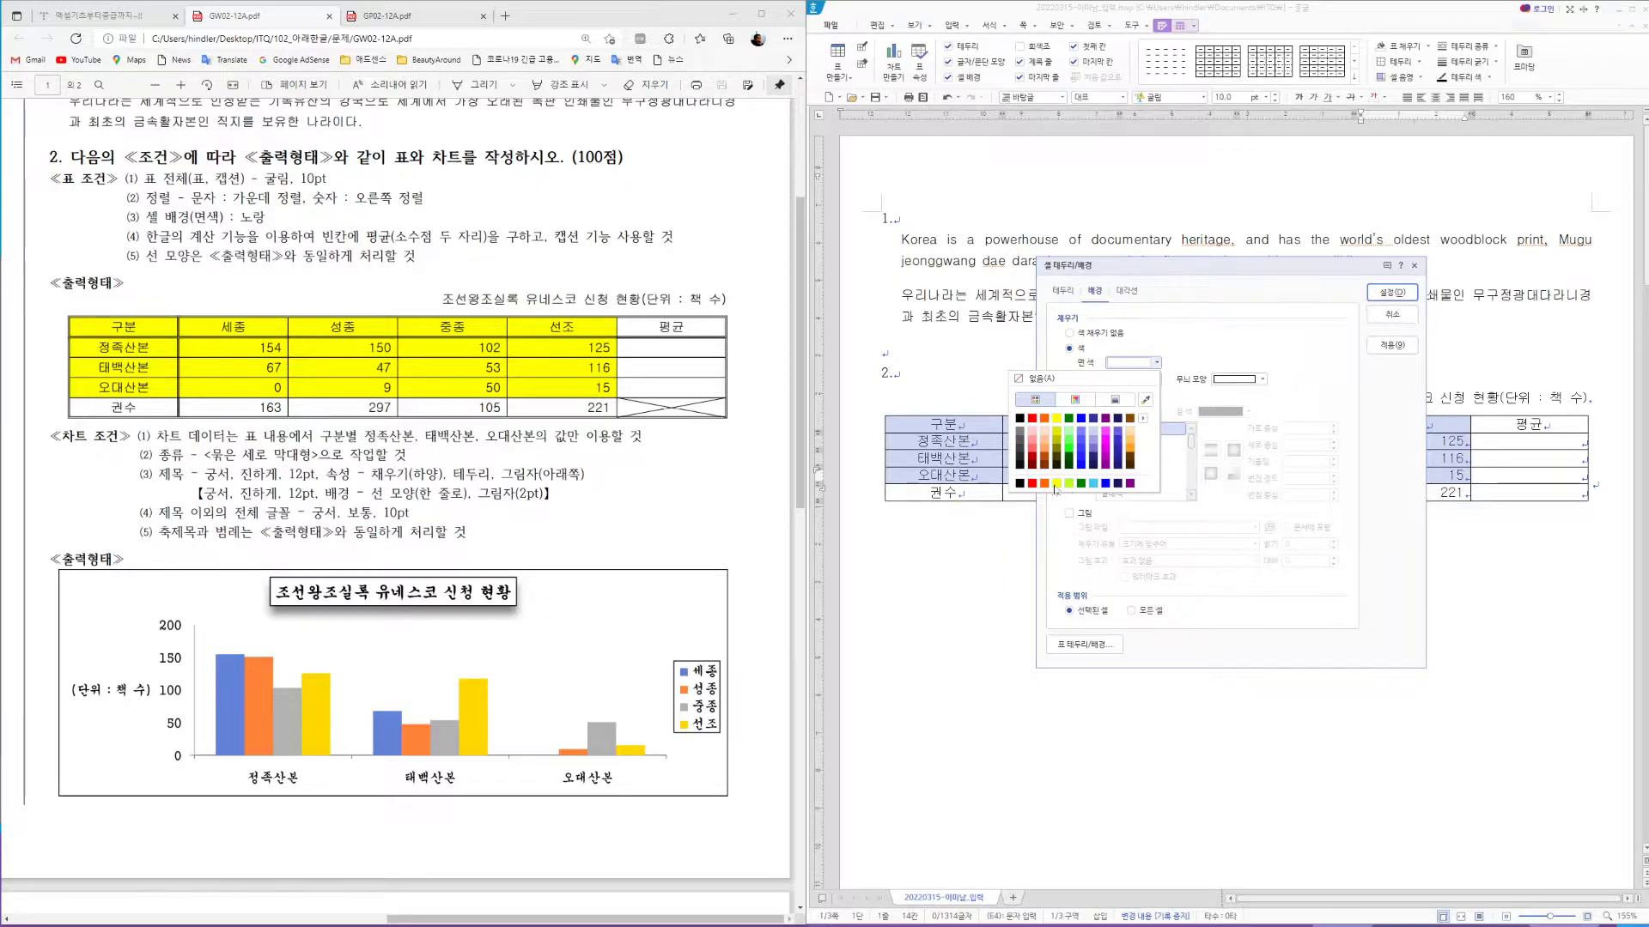
{"action": "left_click", "coordinate": [1057, 484]}
{"action": "left_click", "coordinate": [1392, 293]}
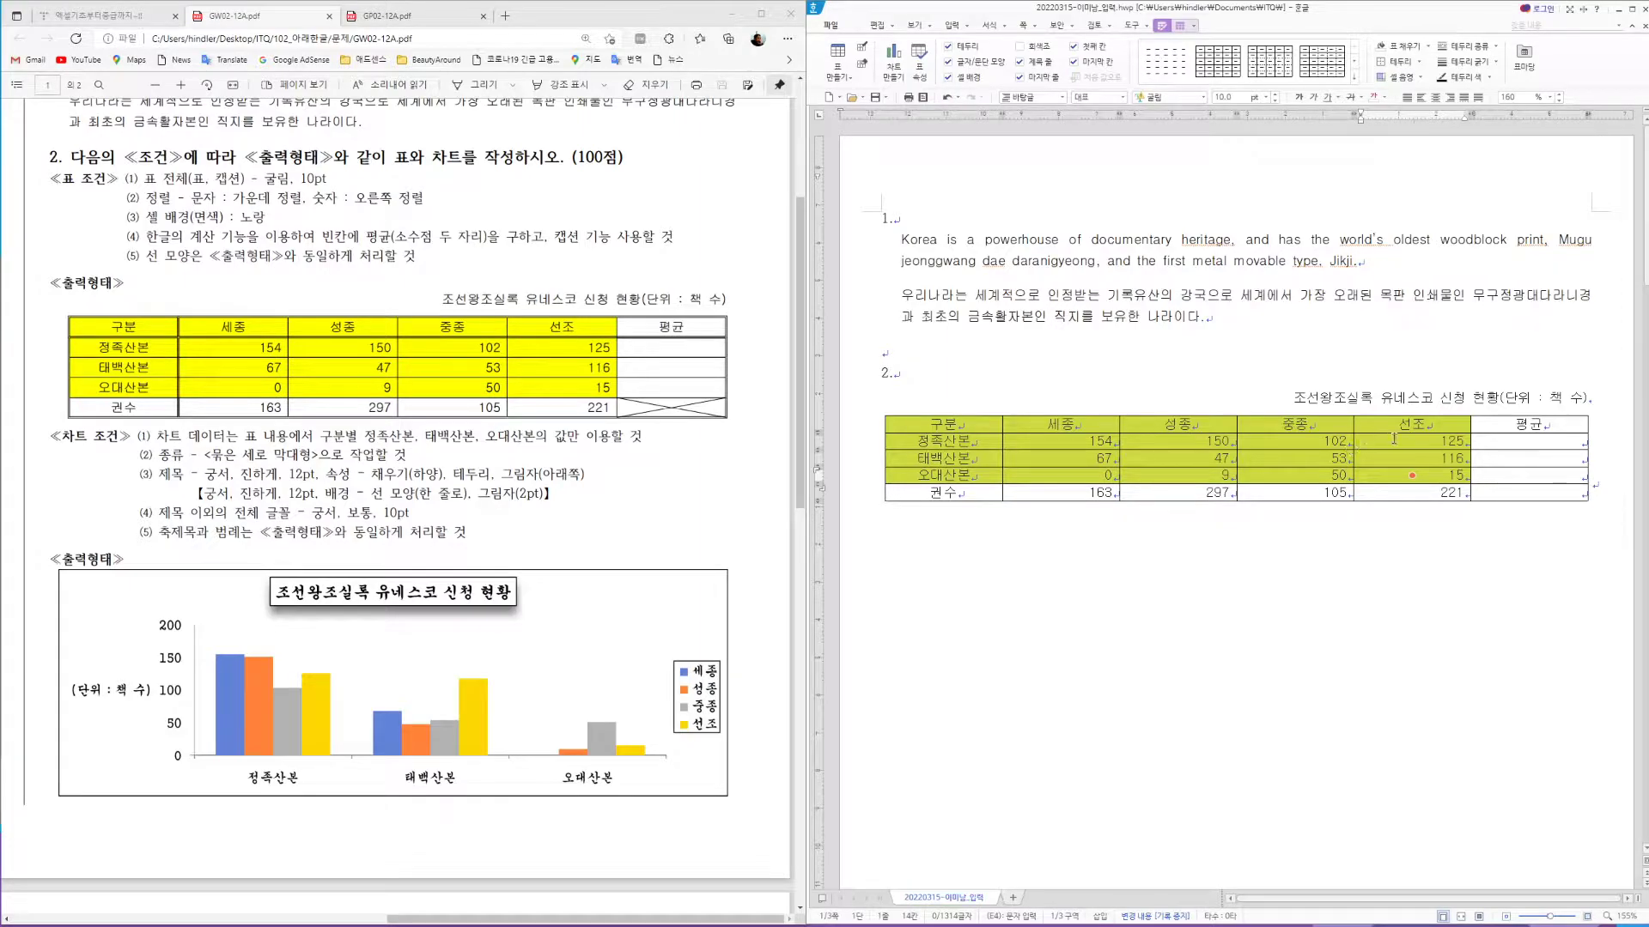
{"action": "left_click", "coordinate": [1355, 445]}
Calculate the block average of the 정족산본, 태백산본 and 오대산본 rows in the 평균 column
{"action": "left_click_drag", "start_coordinate": [1086, 440], "coordinate": [1519, 475]}
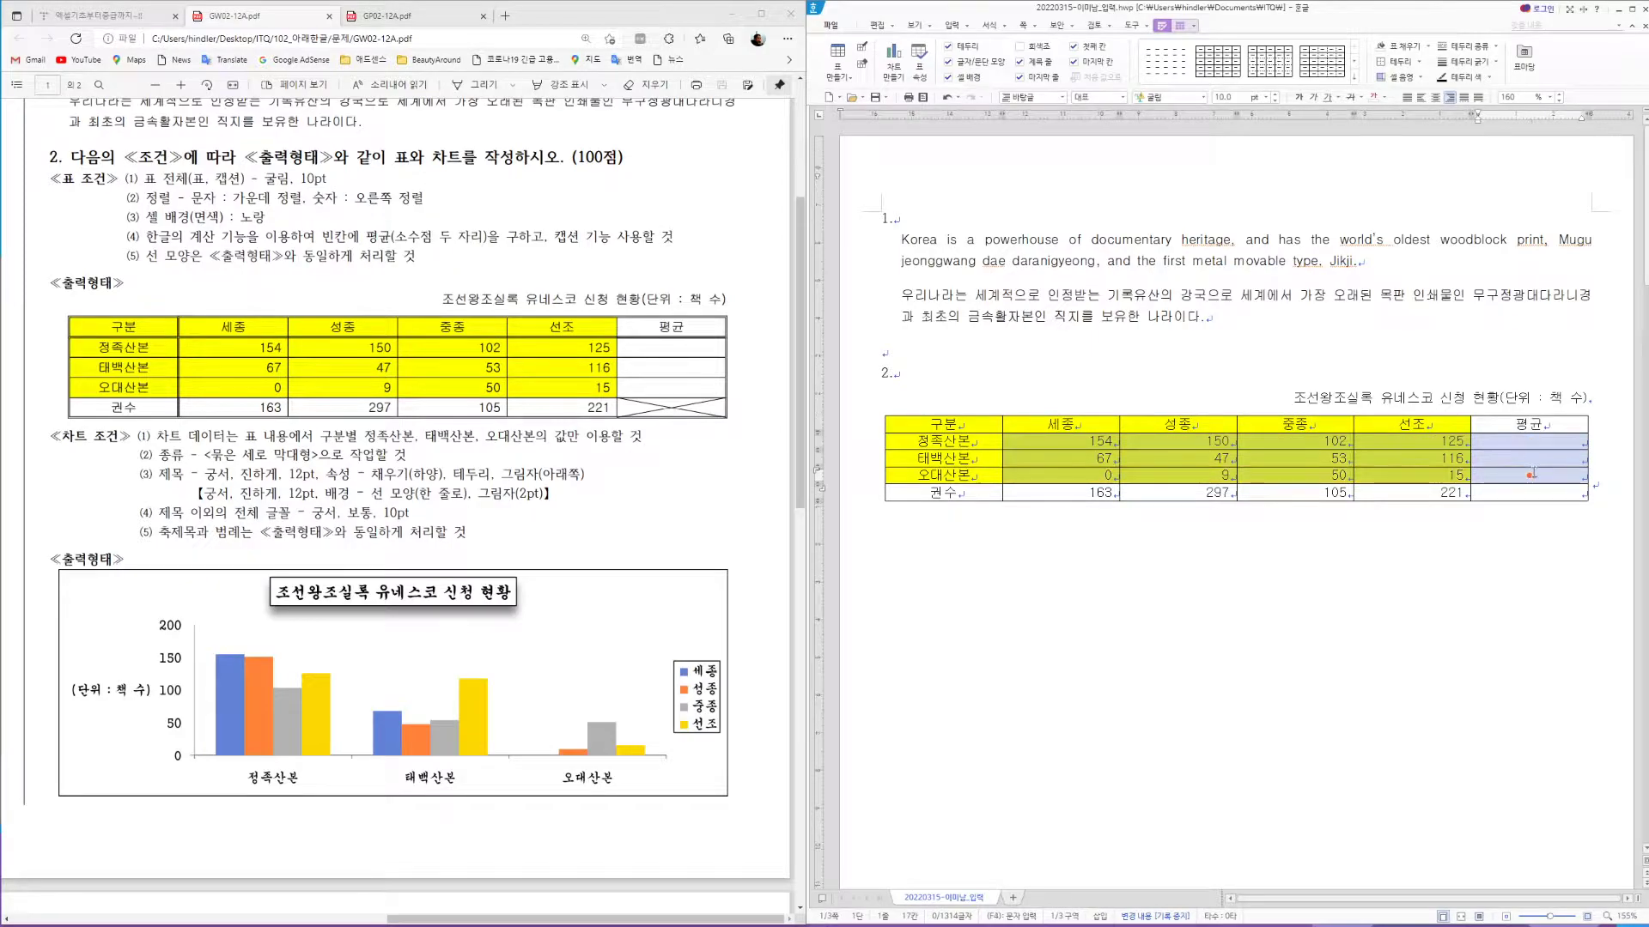
{"action": "right_click", "coordinate": [1507, 444]}
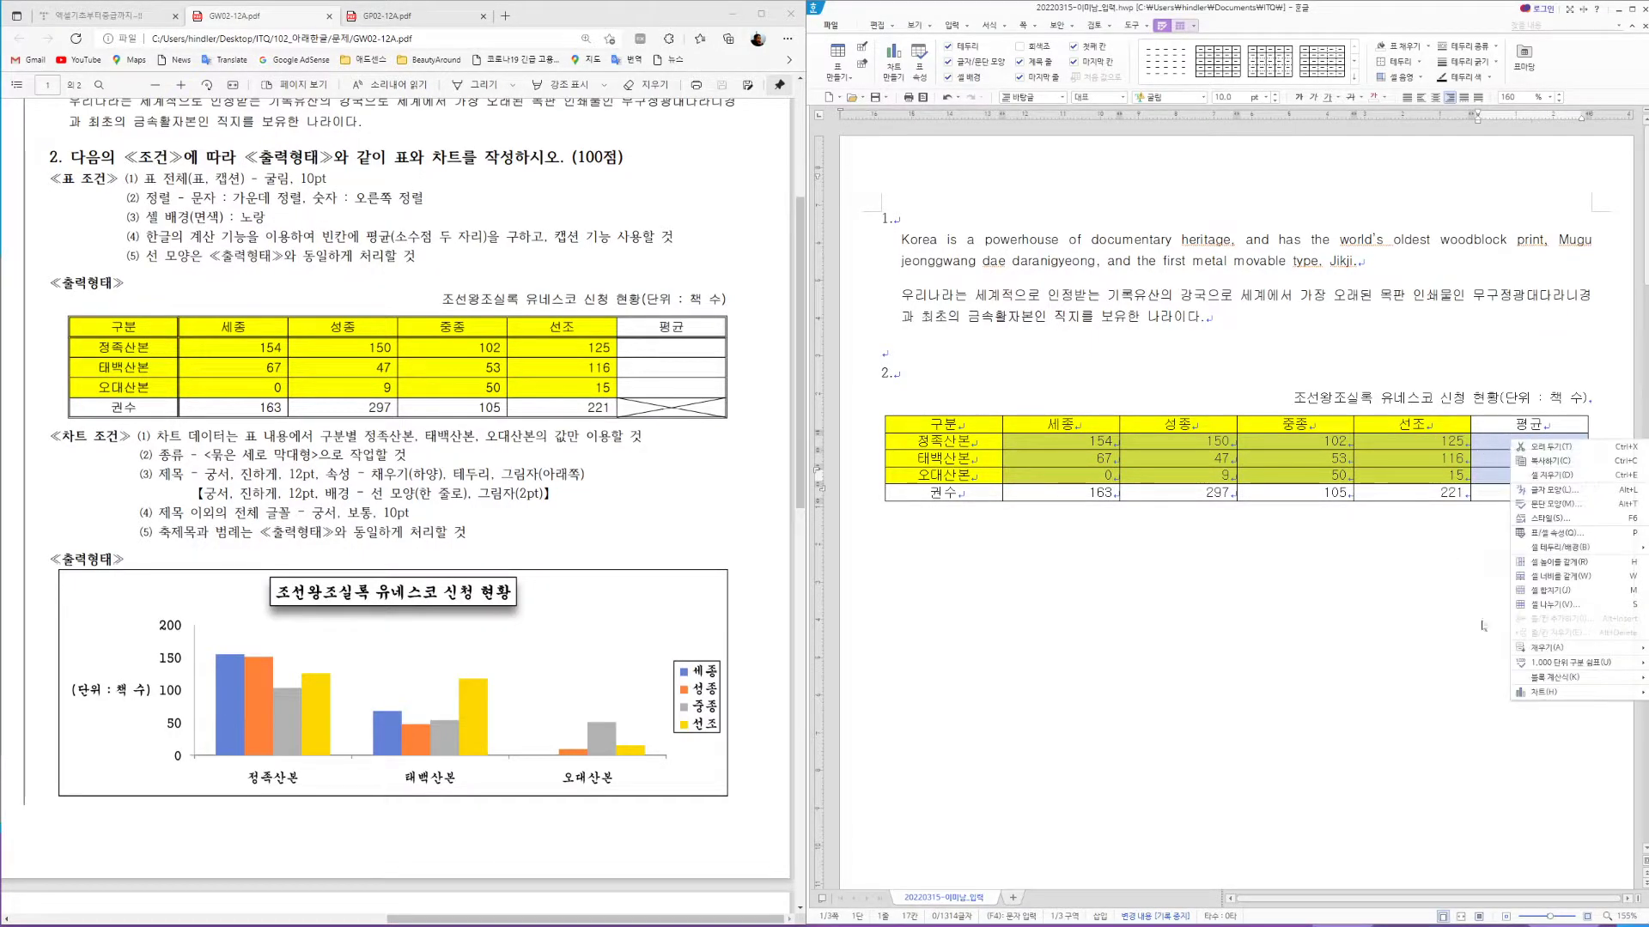
{"action": "mouse_move", "coordinate": [1562, 684]}
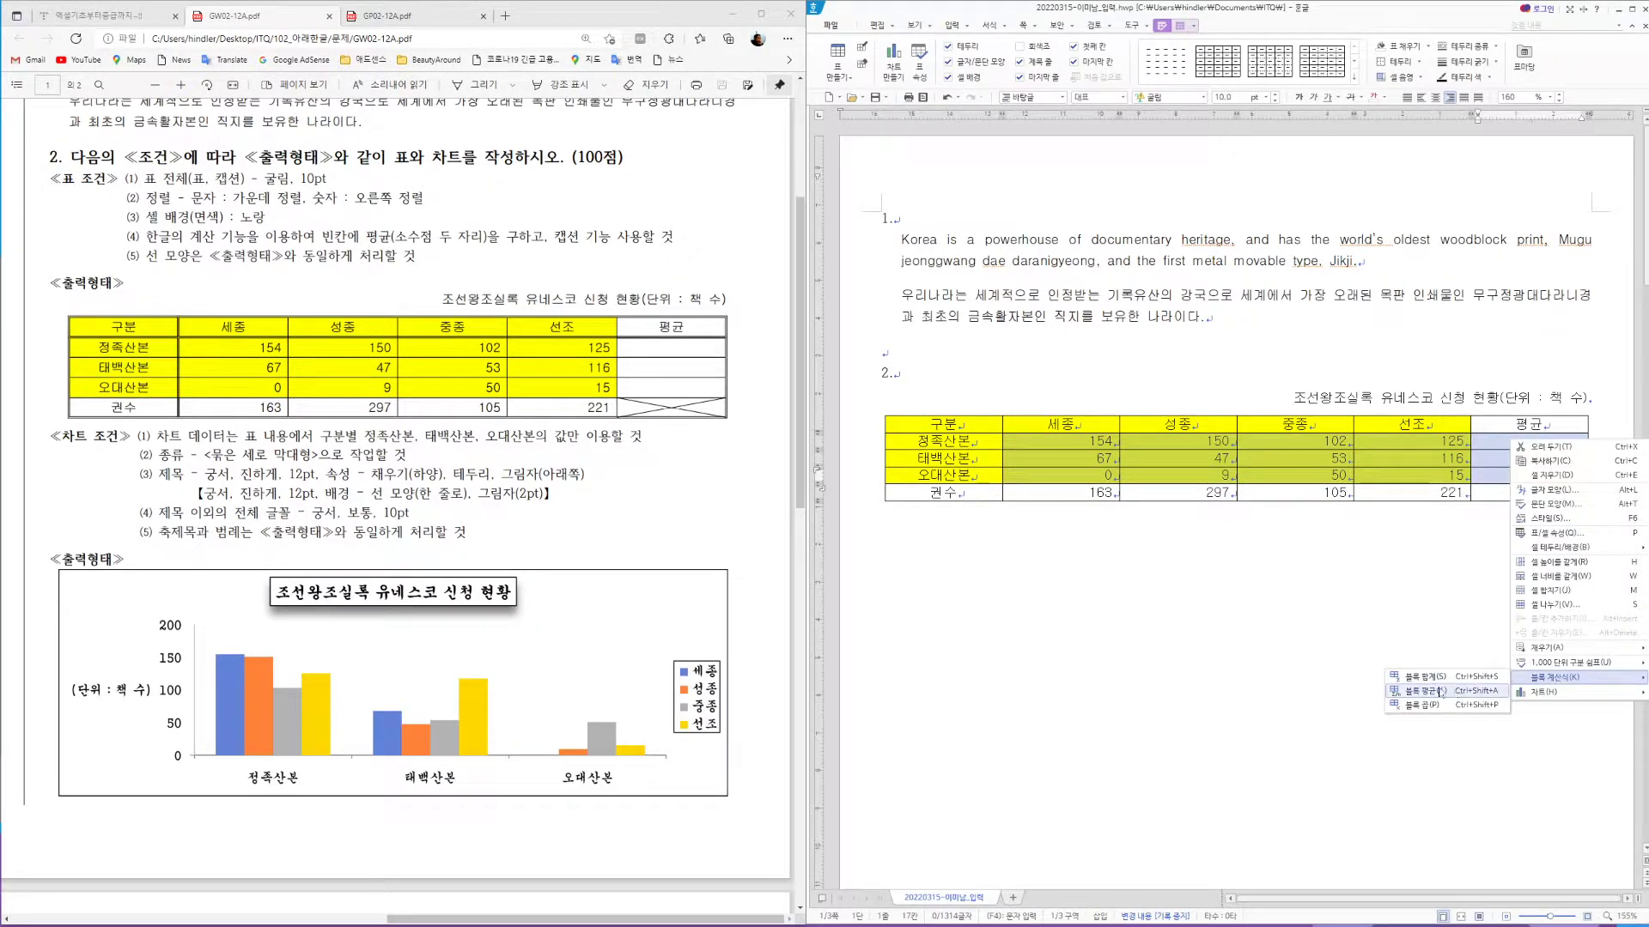
{"action": "left_click", "coordinate": [1482, 690]}
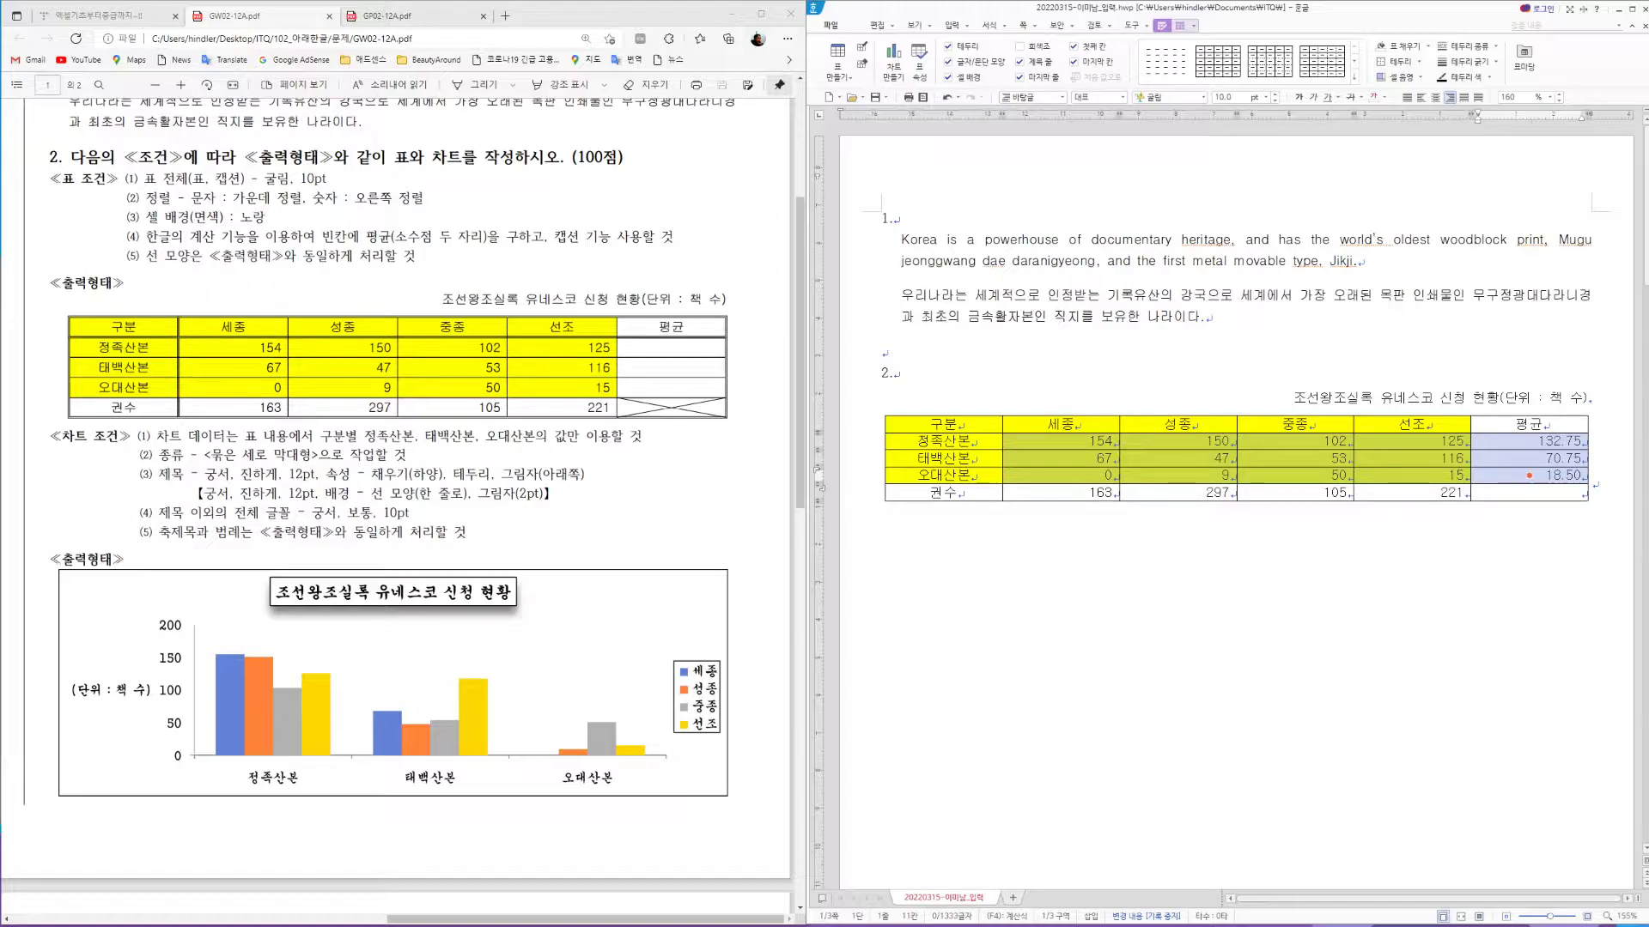
Add crossing diagonal lines in both directions to the empty cell where the 권수 row meets the 평균 column
{"action": "left_click", "coordinate": [1520, 494]}
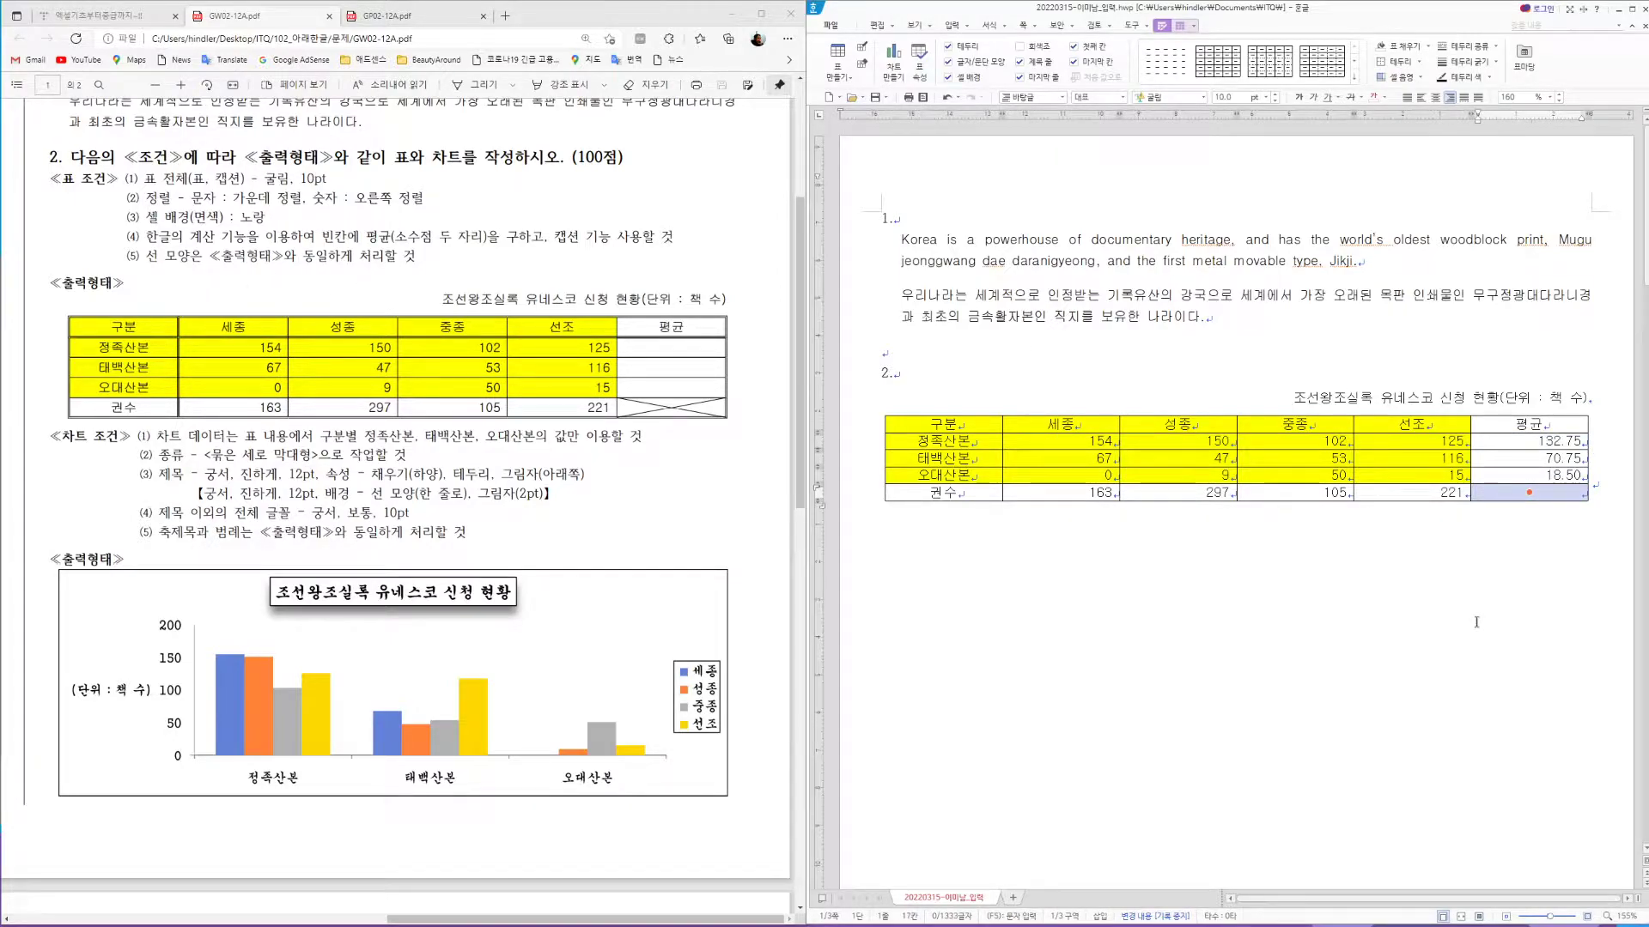
{"action": "key", "text": "l"}
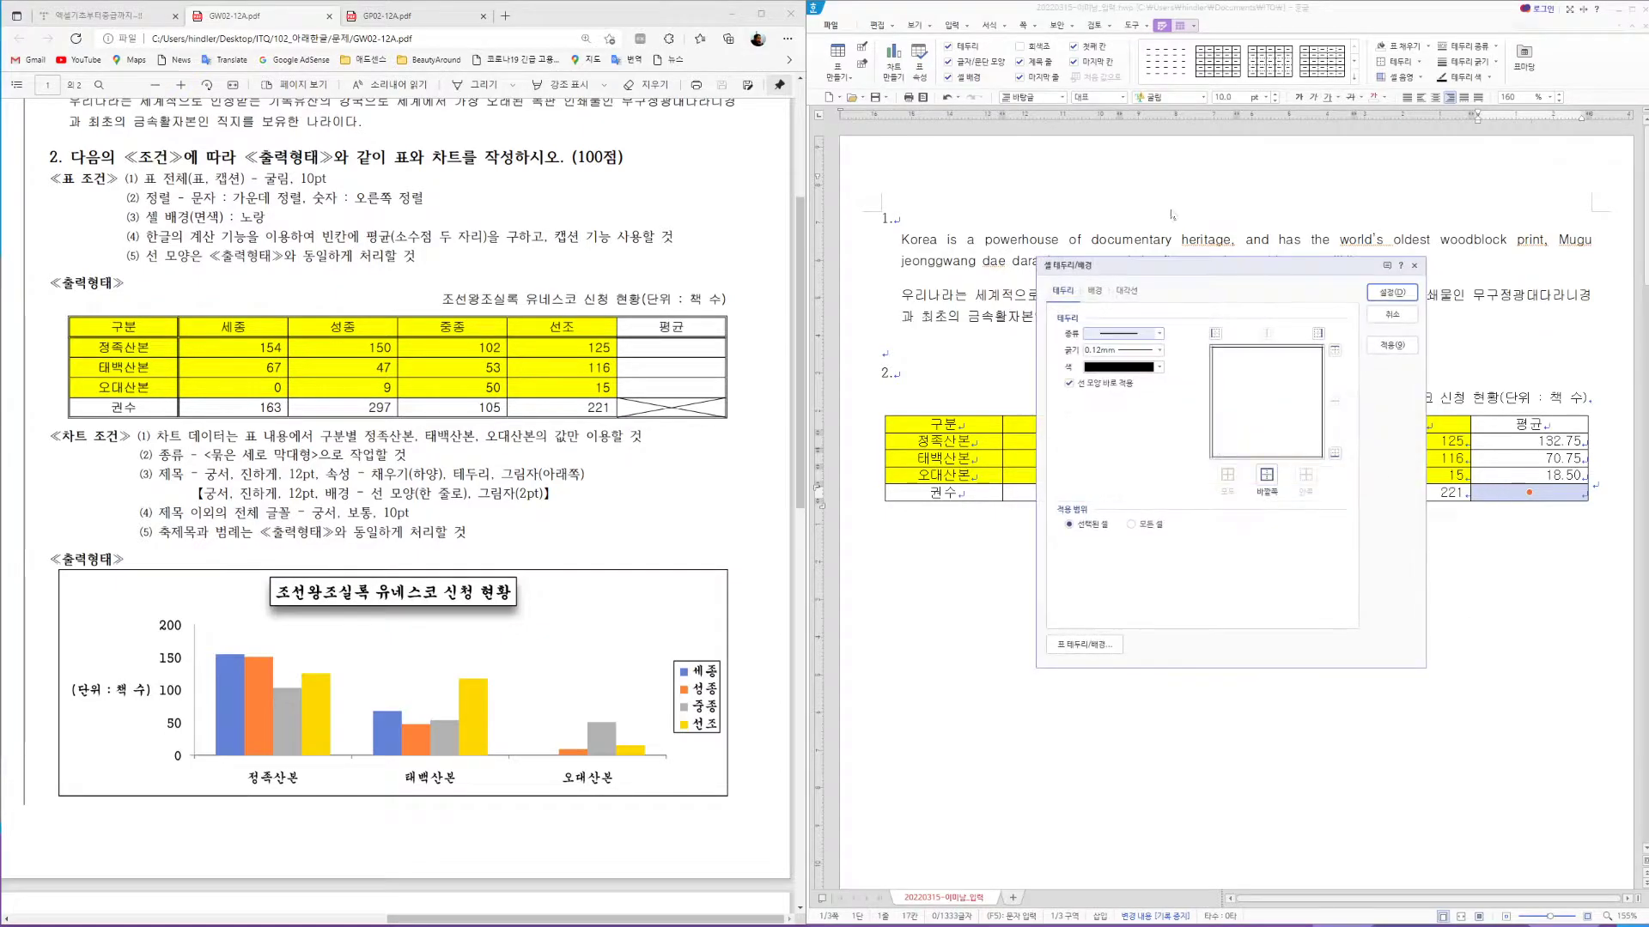
{"action": "left_click", "coordinate": [1127, 291]}
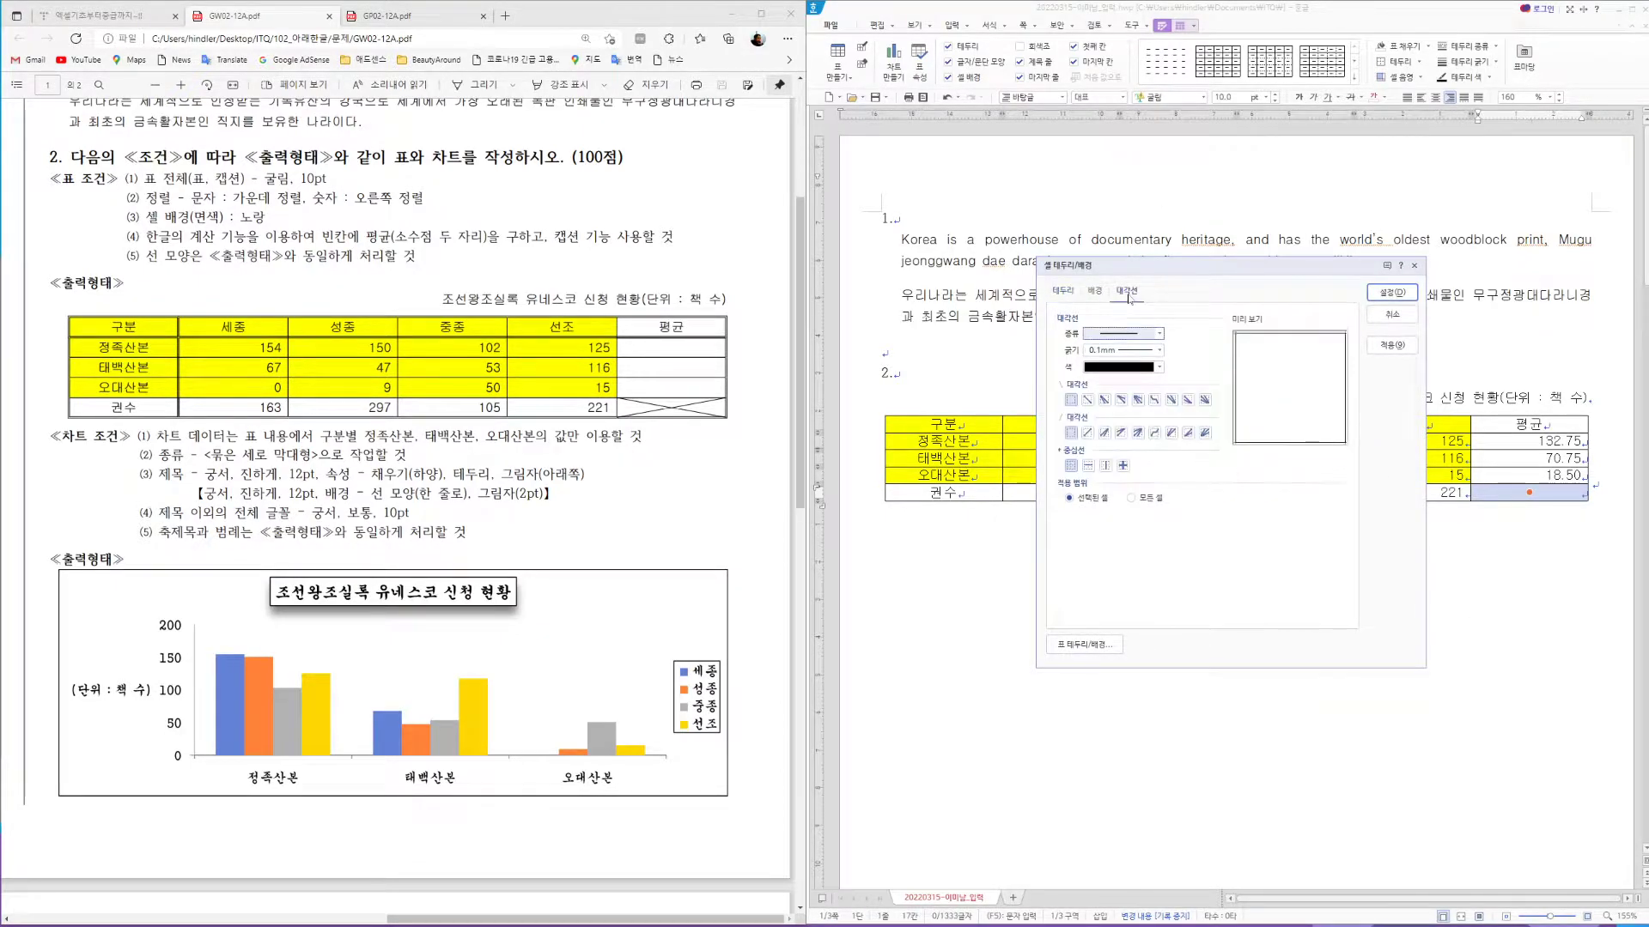
{"action": "left_click", "coordinate": [1087, 432]}
{"action": "left_click", "coordinate": [1088, 399]}
{"action": "left_click", "coordinate": [1392, 293]}
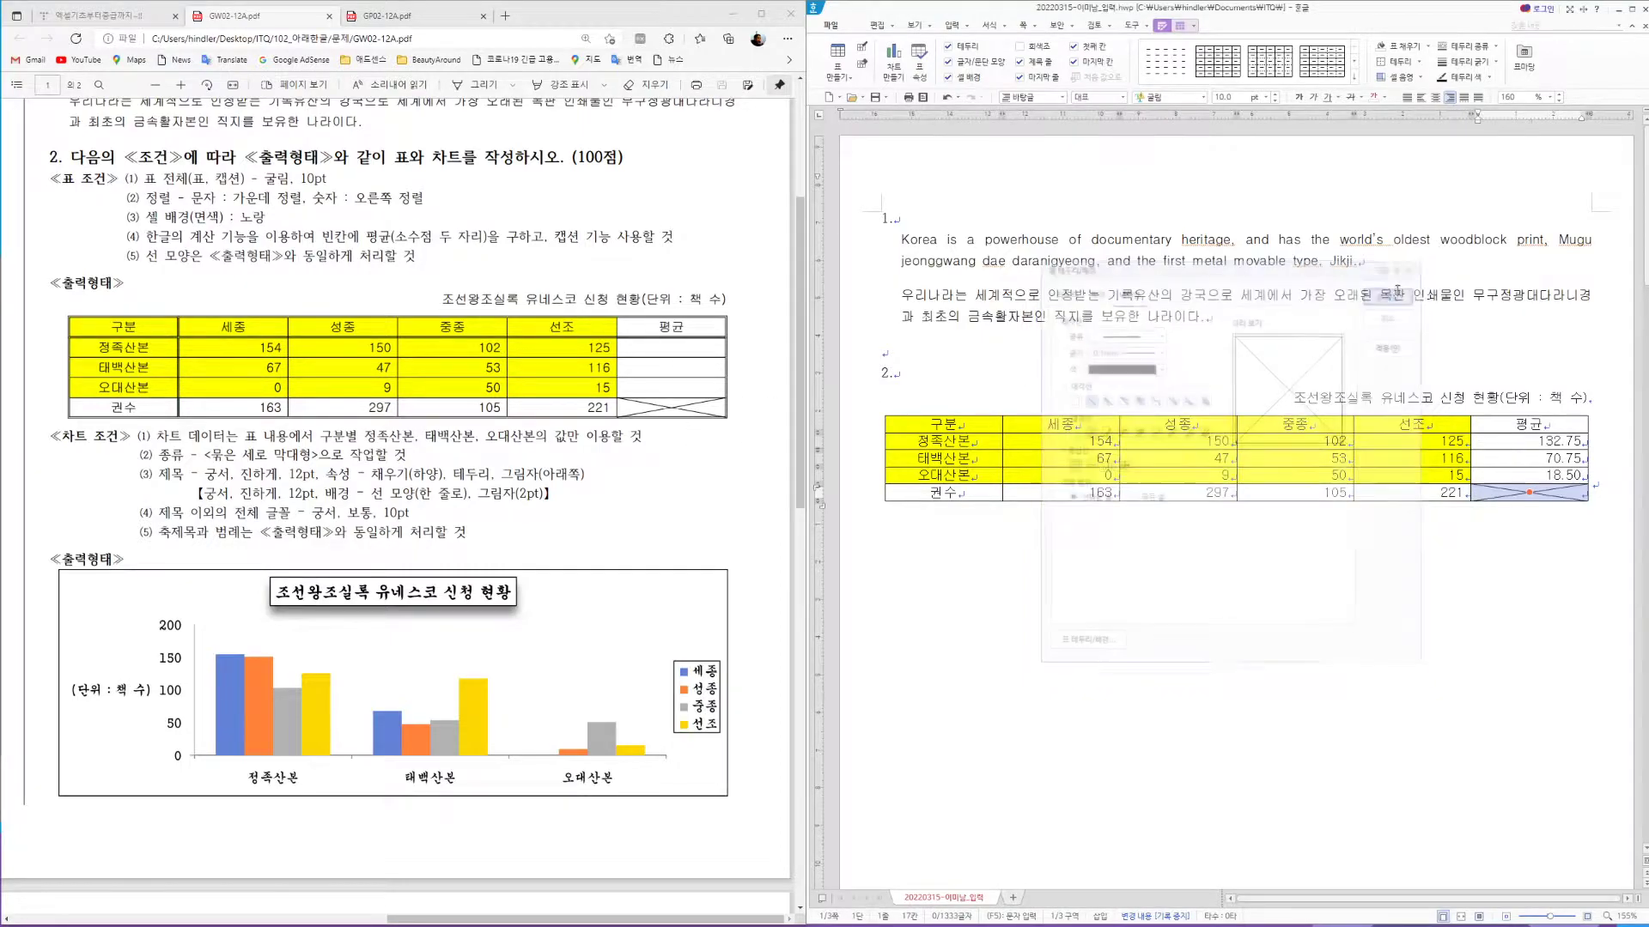
Apply a 0.5 mm double line to the outer border of the whole table
{"action": "left_click", "coordinate": [1274, 423]}
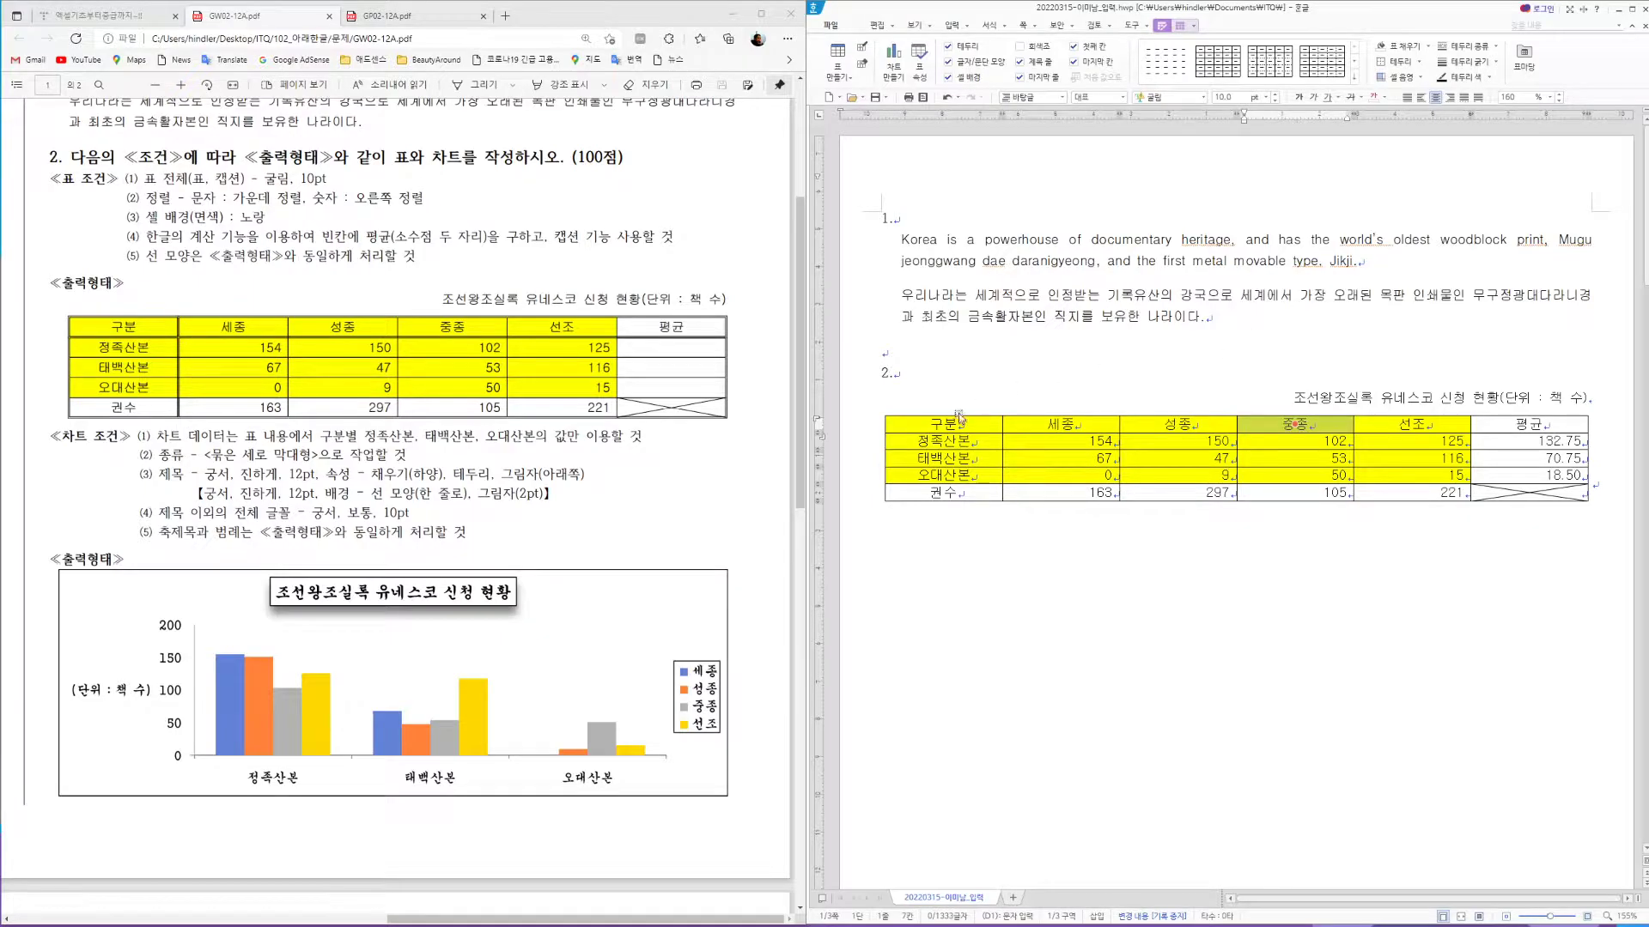
{"action": "left_click_drag", "start_coordinate": [975, 421], "coordinate": [1530, 492]}
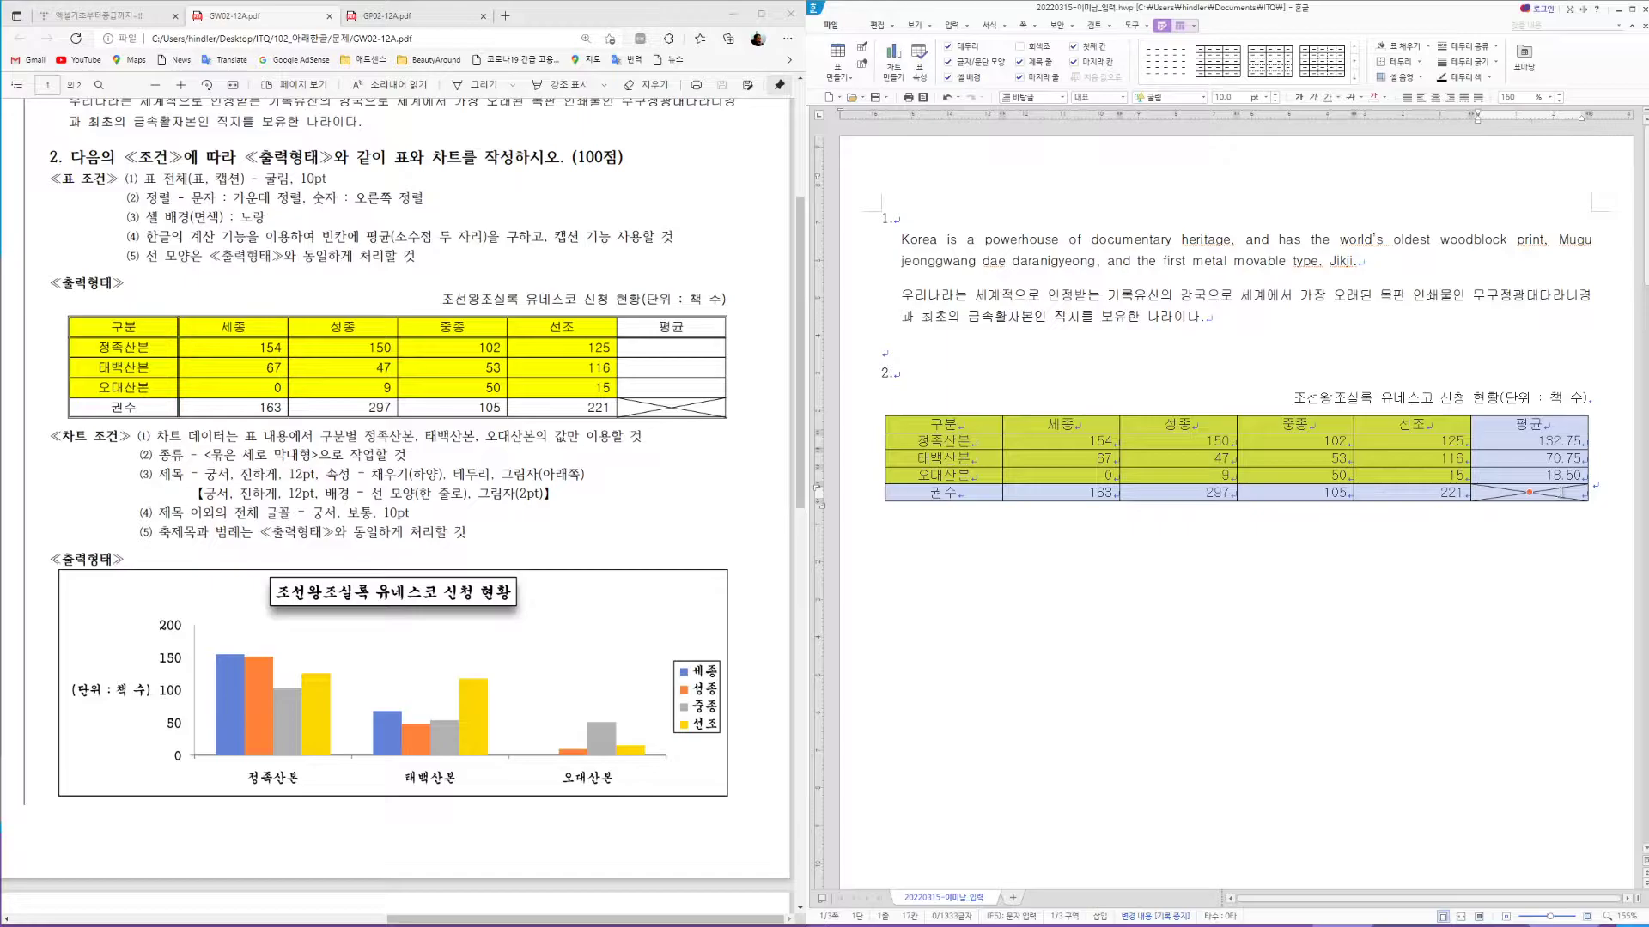
{"action": "key", "text": "l"}
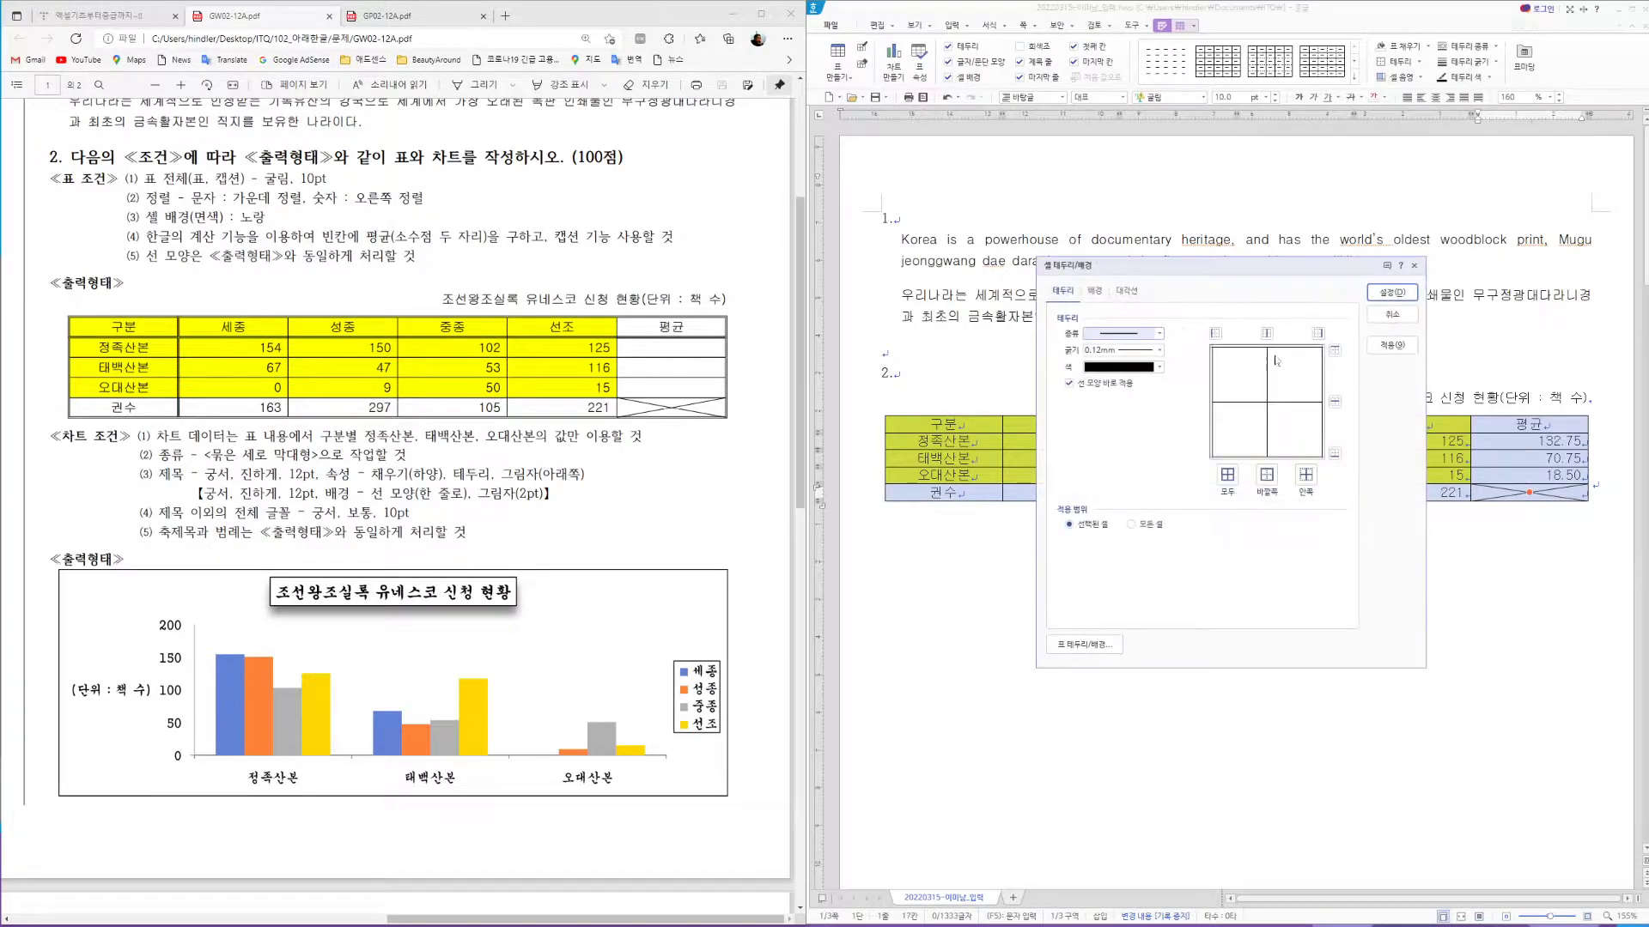
{"action": "left_click", "coordinate": [1160, 335]}
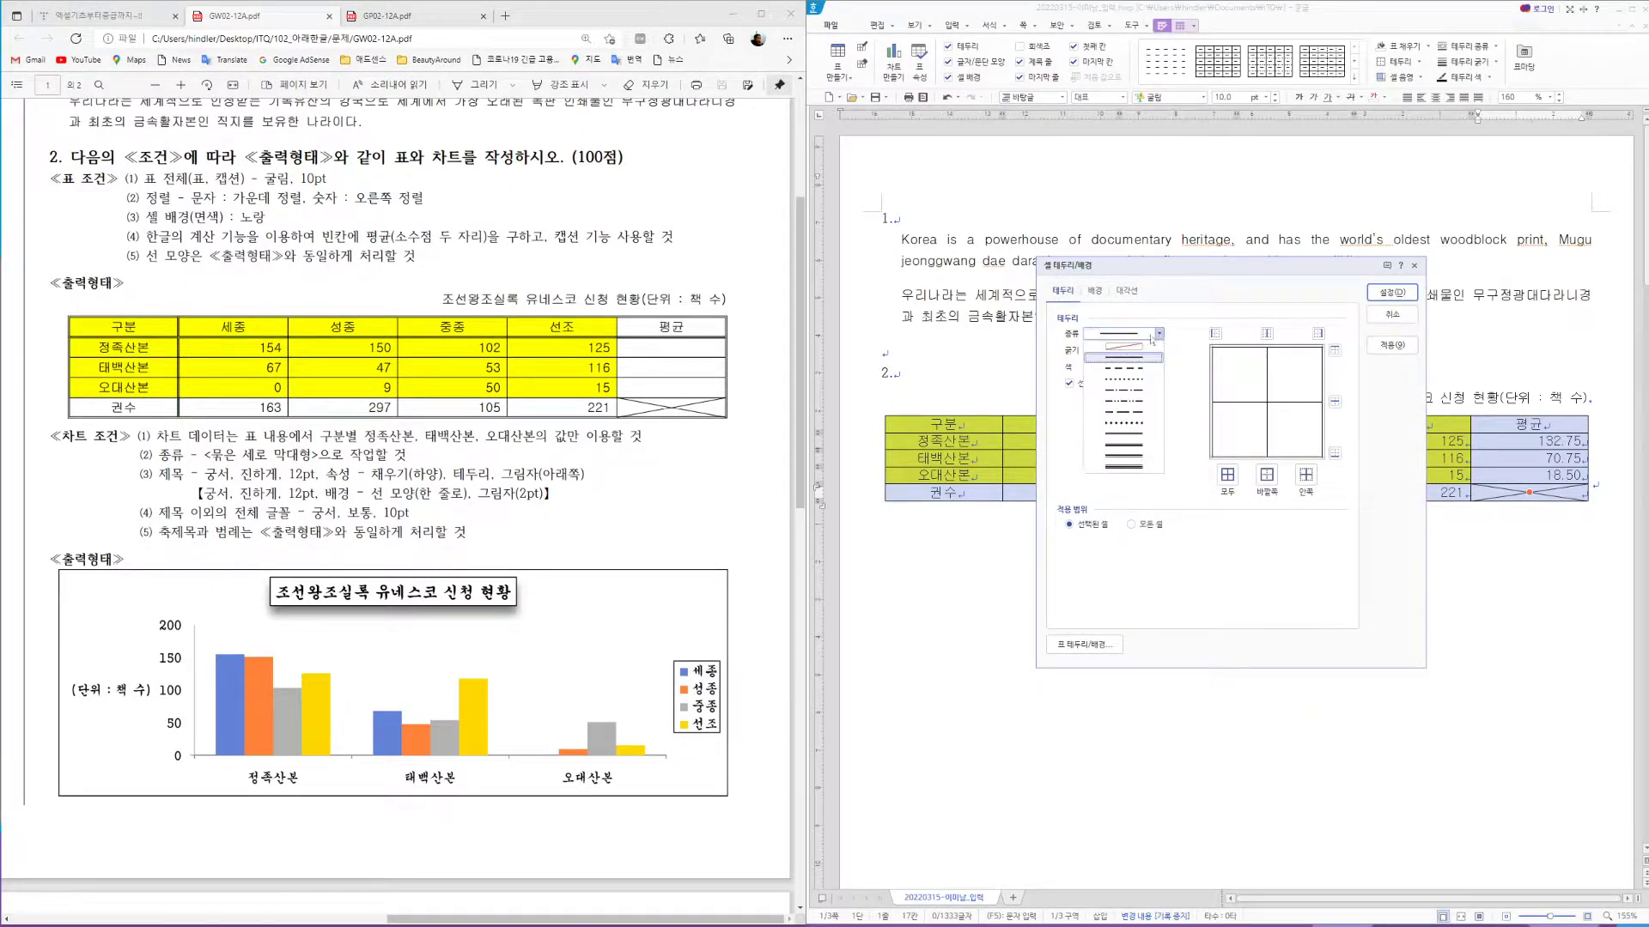
{"action": "left_click", "coordinate": [1136, 436]}
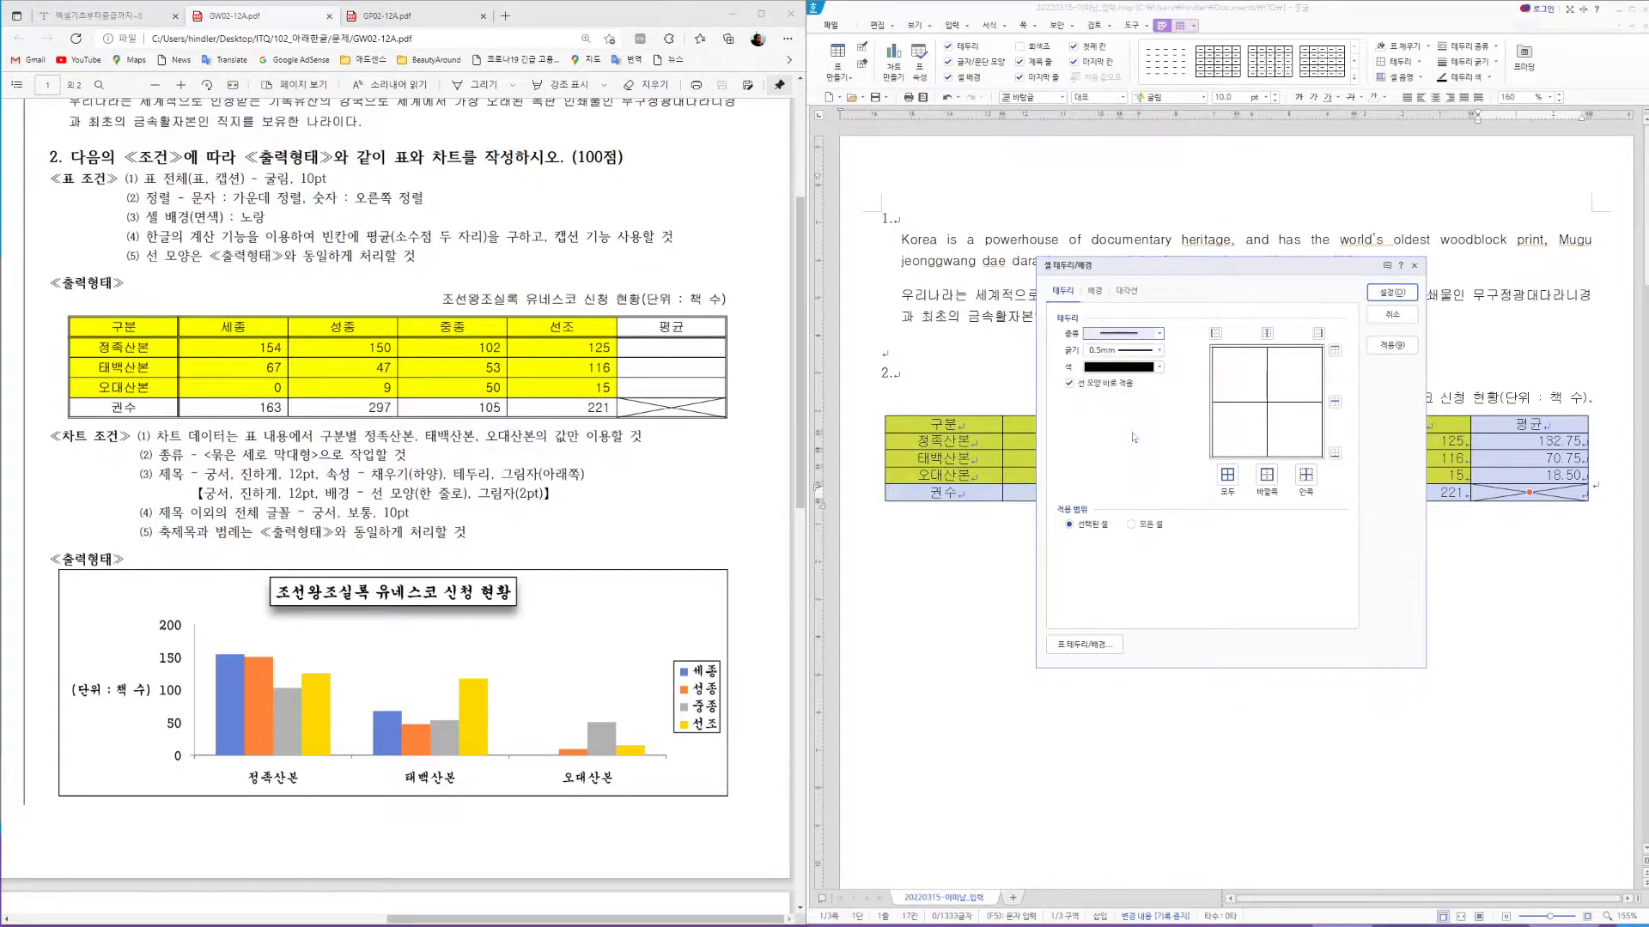
{"action": "left_click", "coordinate": [1268, 477]}
{"action": "left_click", "coordinate": [1267, 476]}
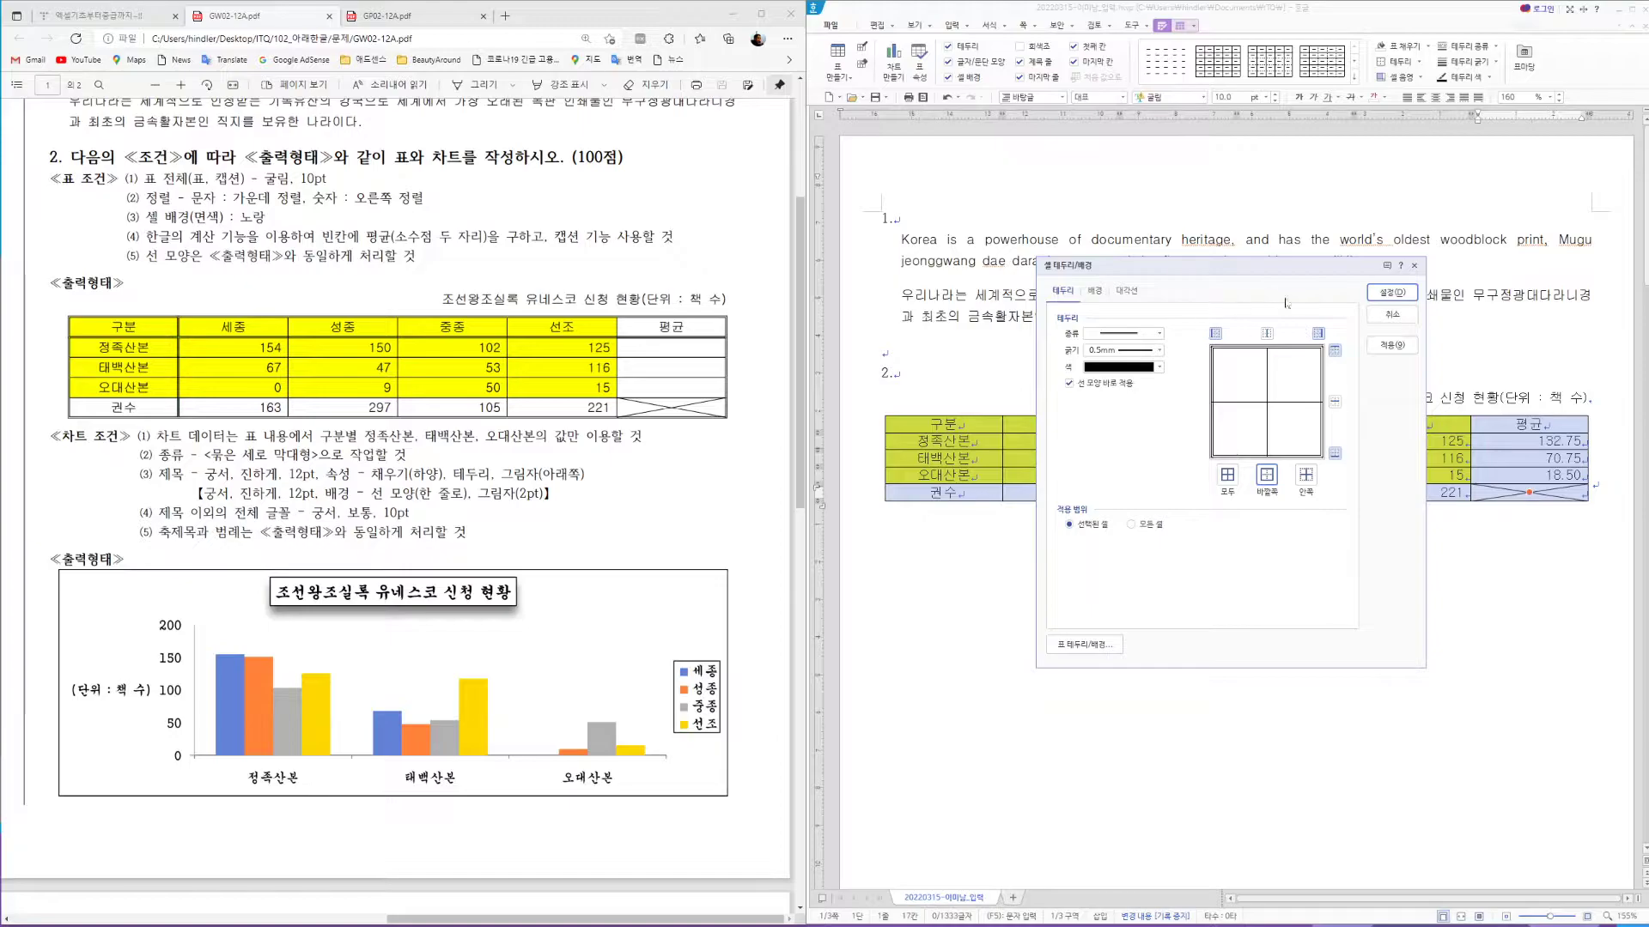
{"action": "left_click", "coordinate": [1392, 293]}
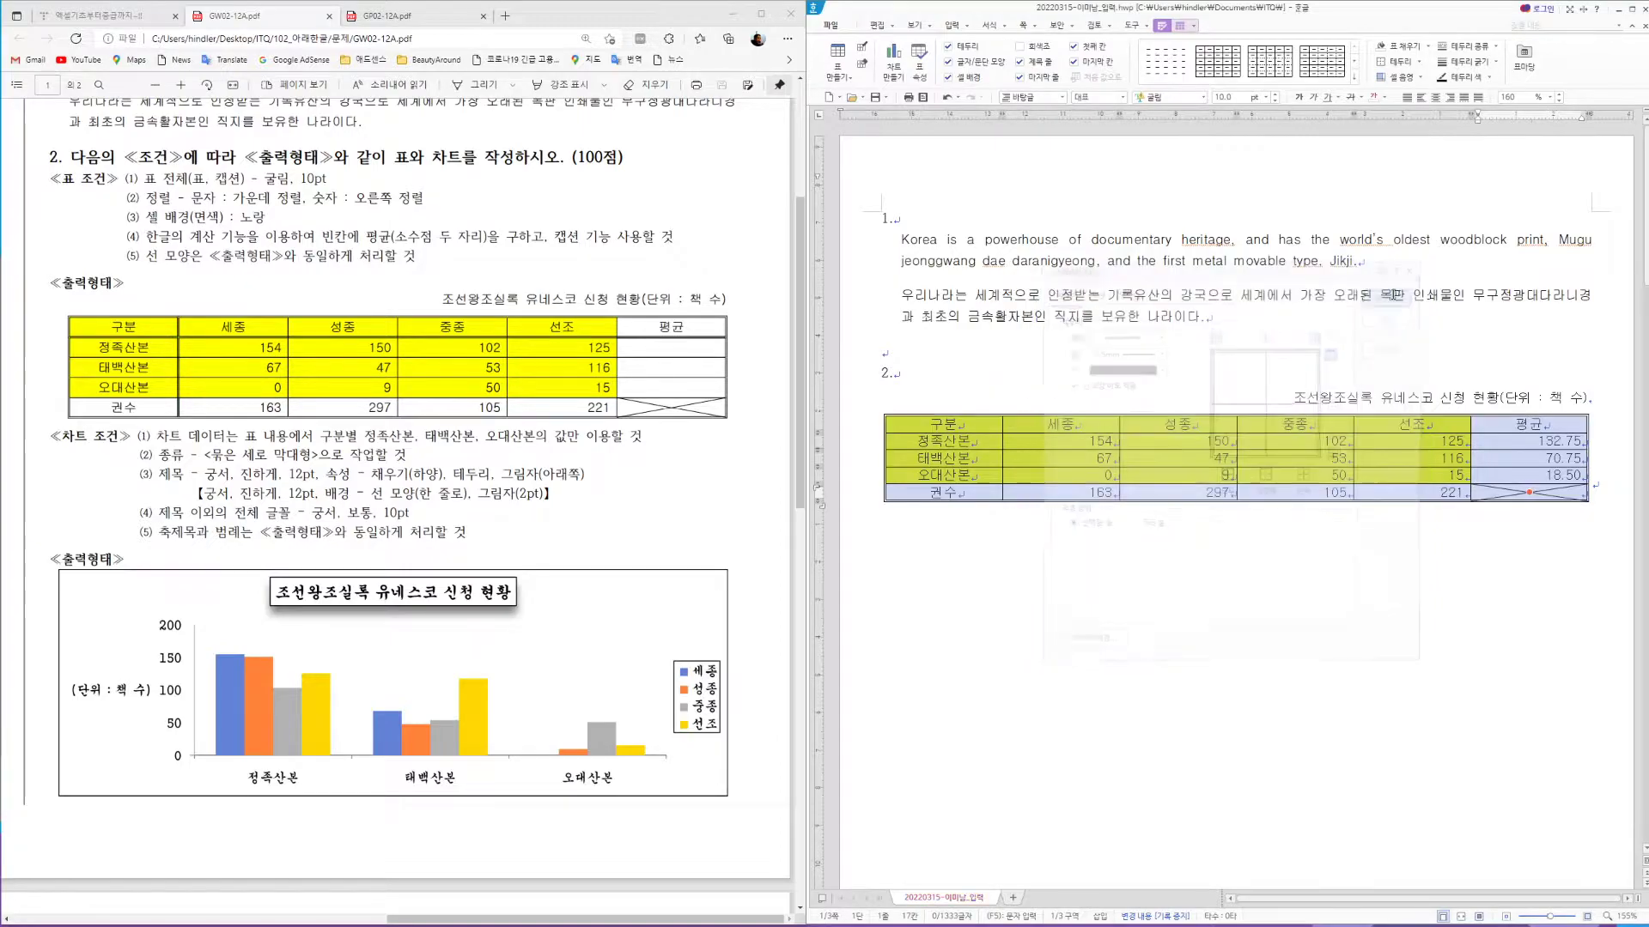
Apply a 0.5 mm double line to the bottom border of the header row from 구분 to 평균
{"action": "left_click", "coordinate": [988, 423]}
{"action": "left_click", "coordinate": [1514, 427]}
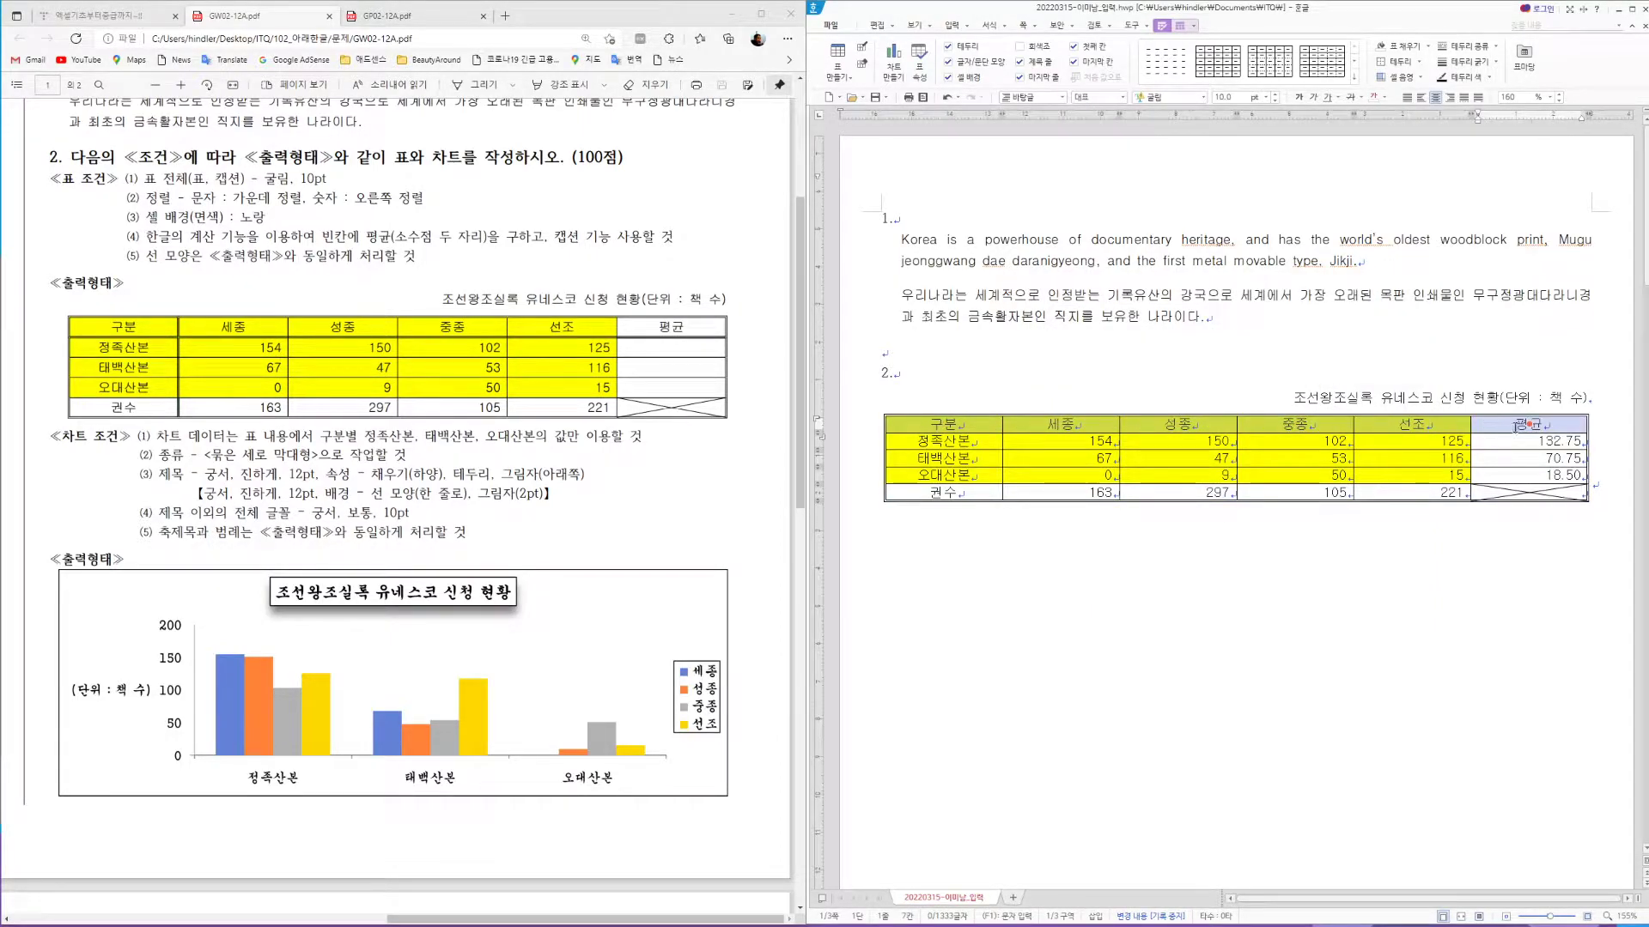
{"action": "key", "text": "l"}
{"action": "left_click", "coordinate": [1161, 334]}
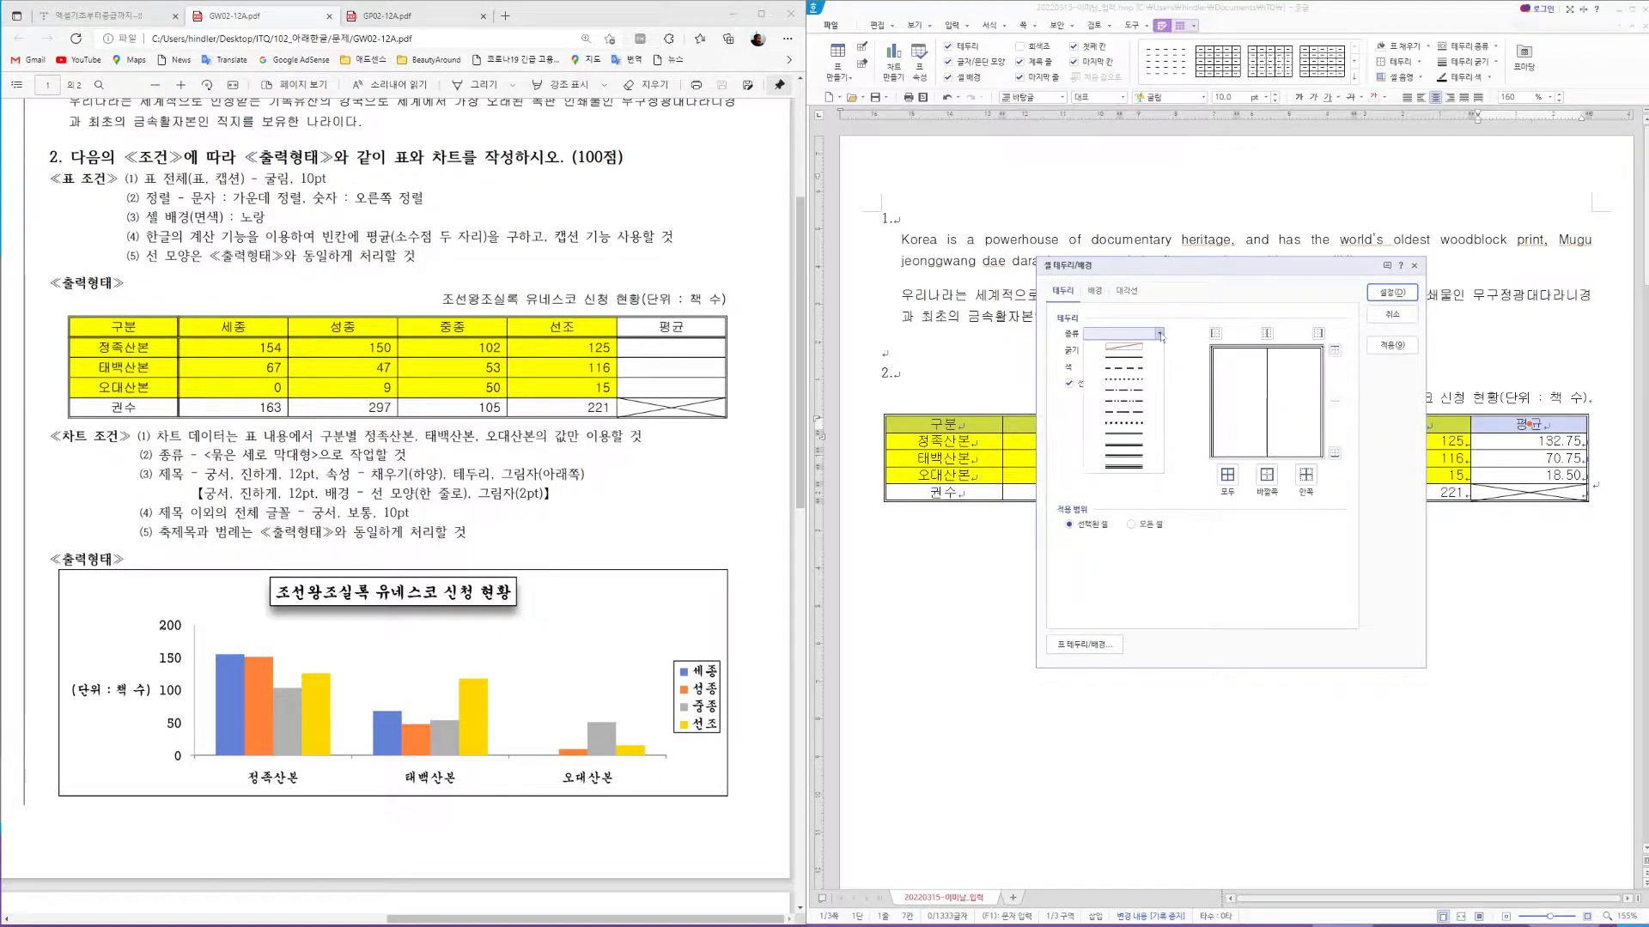
{"action": "left_click", "coordinate": [1123, 435]}
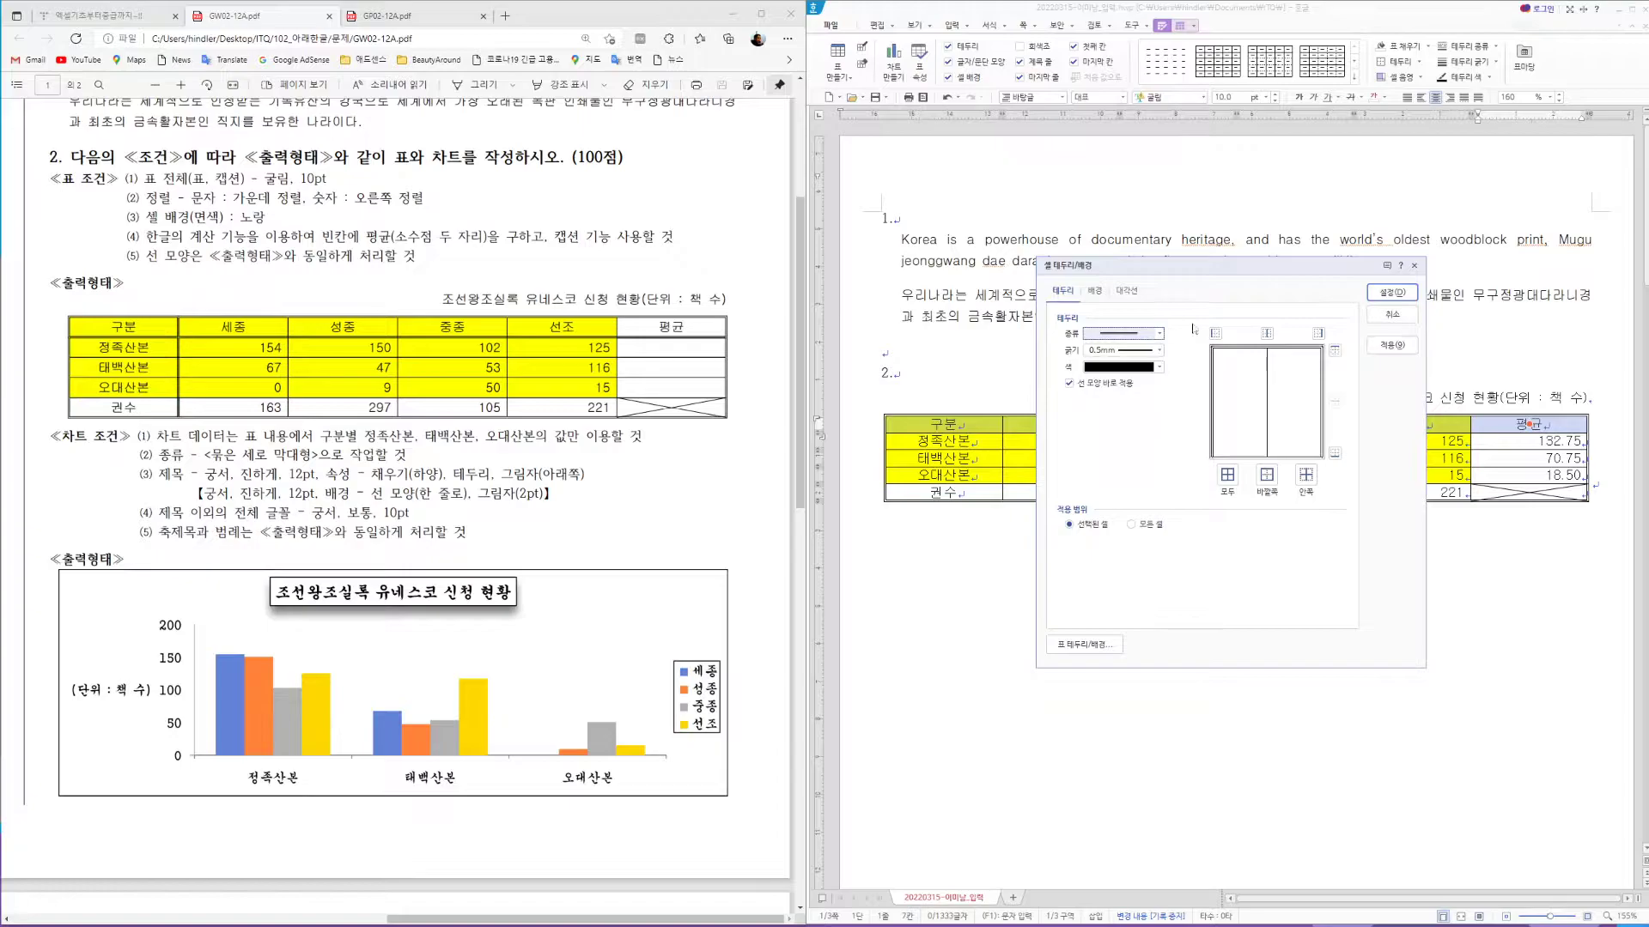
{"action": "left_click", "coordinate": [1335, 454]}
{"action": "left_click", "coordinate": [1391, 292]}
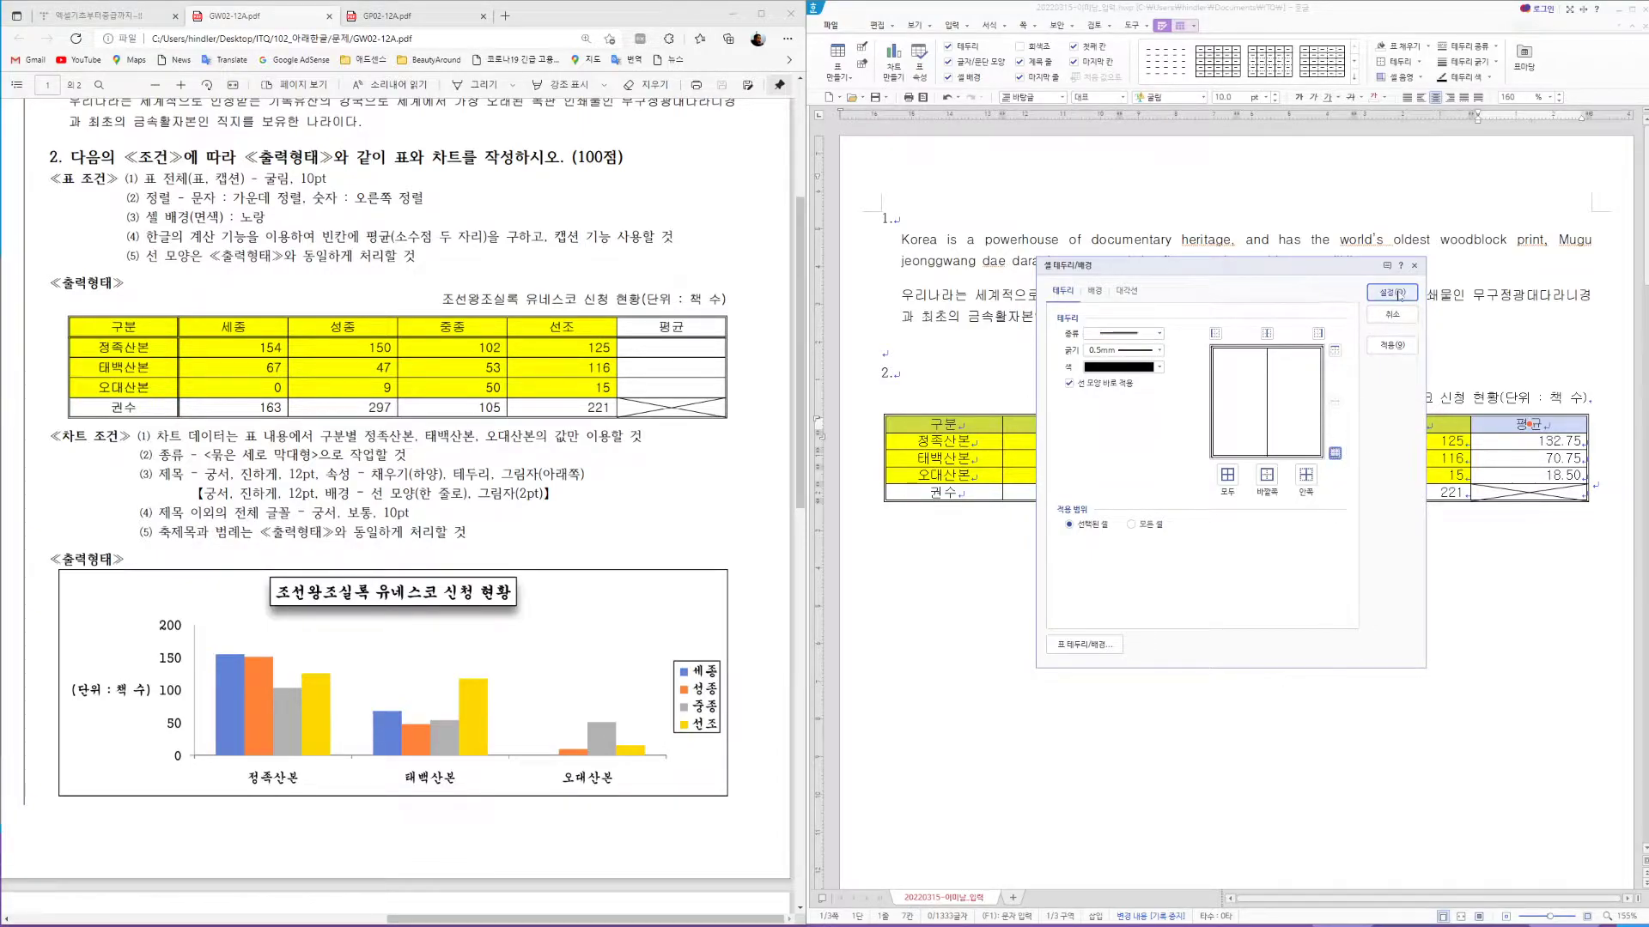
Apply a 0.5 mm double line to the right border of the first column from 구분 to 권수
{"action": "key", "text": "Left"}
{"action": "key", "text": "Left"}
{"action": "key", "text": "Left"}
{"action": "key", "text": "Left"}
{"action": "key", "text": "Left"}
{"action": "key", "text": "Down"}
{"action": "key", "text": "Down"}
{"action": "key", "text": "Down"}
{"action": "key", "text": "Down"}
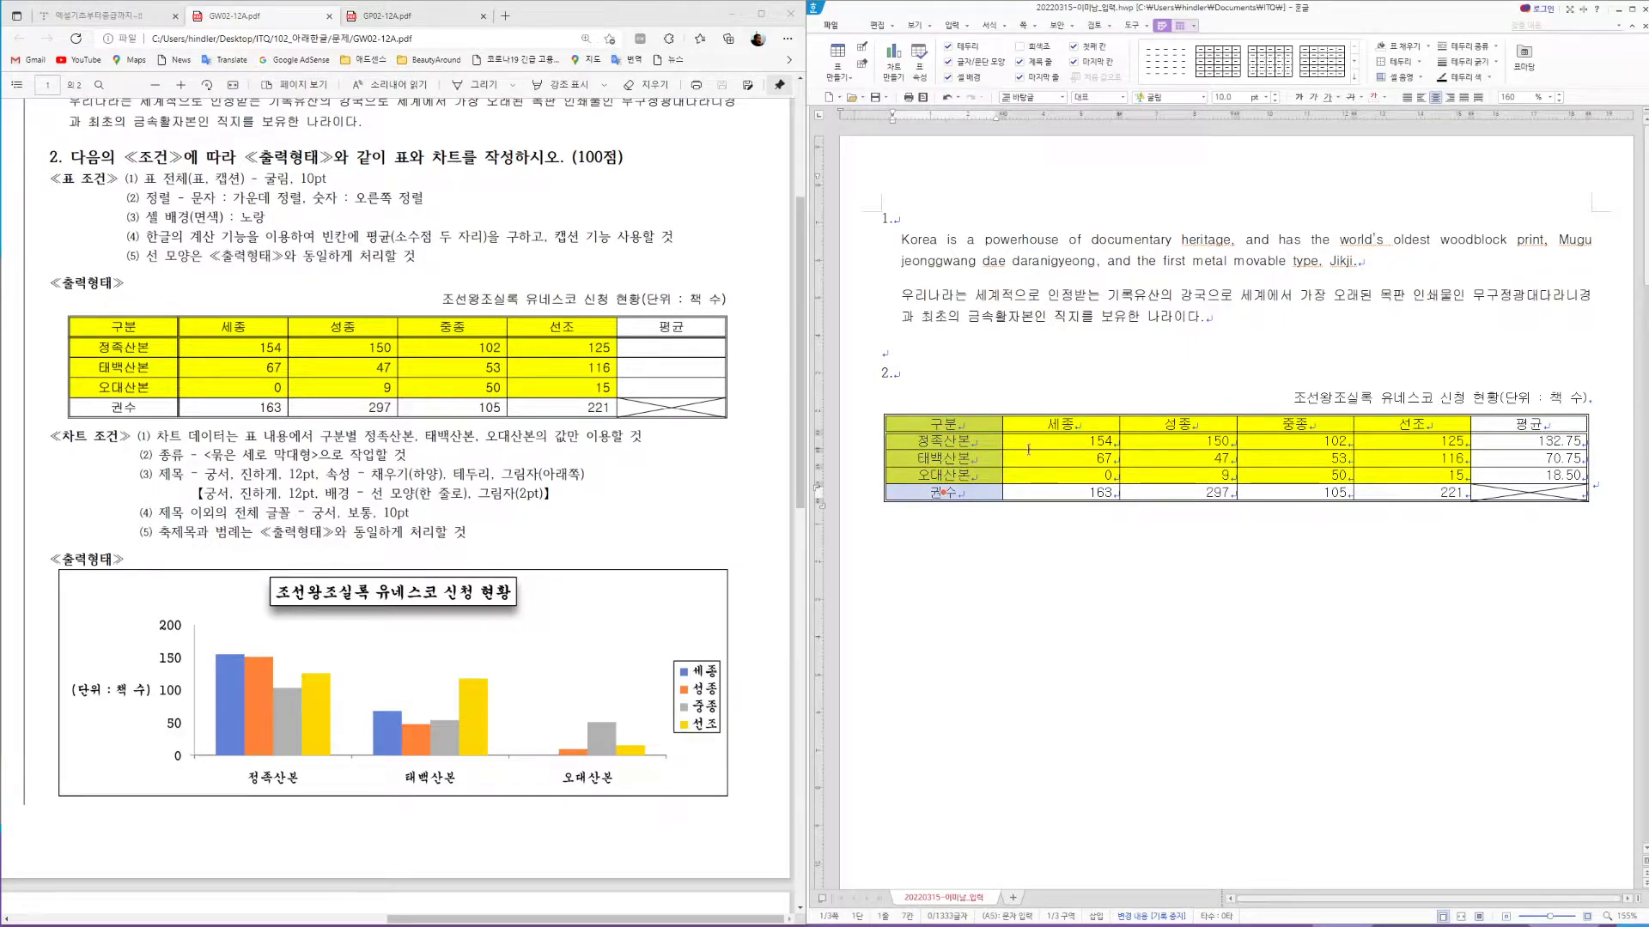
{"action": "key", "text": "l"}
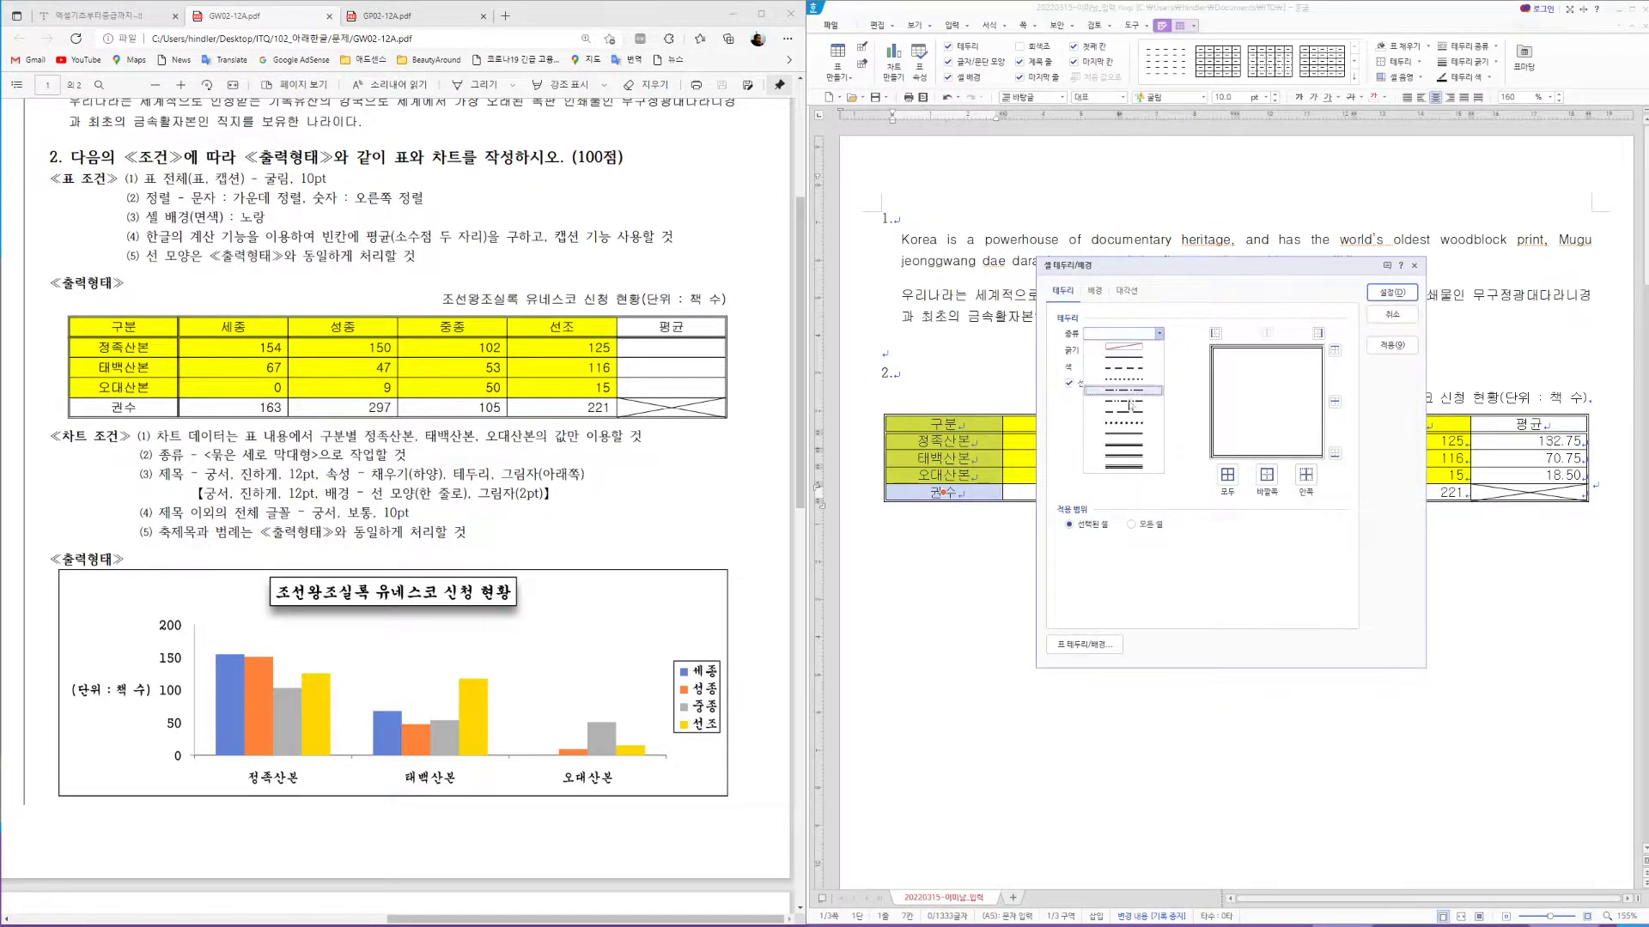
{"action": "left_click", "coordinate": [1126, 435]}
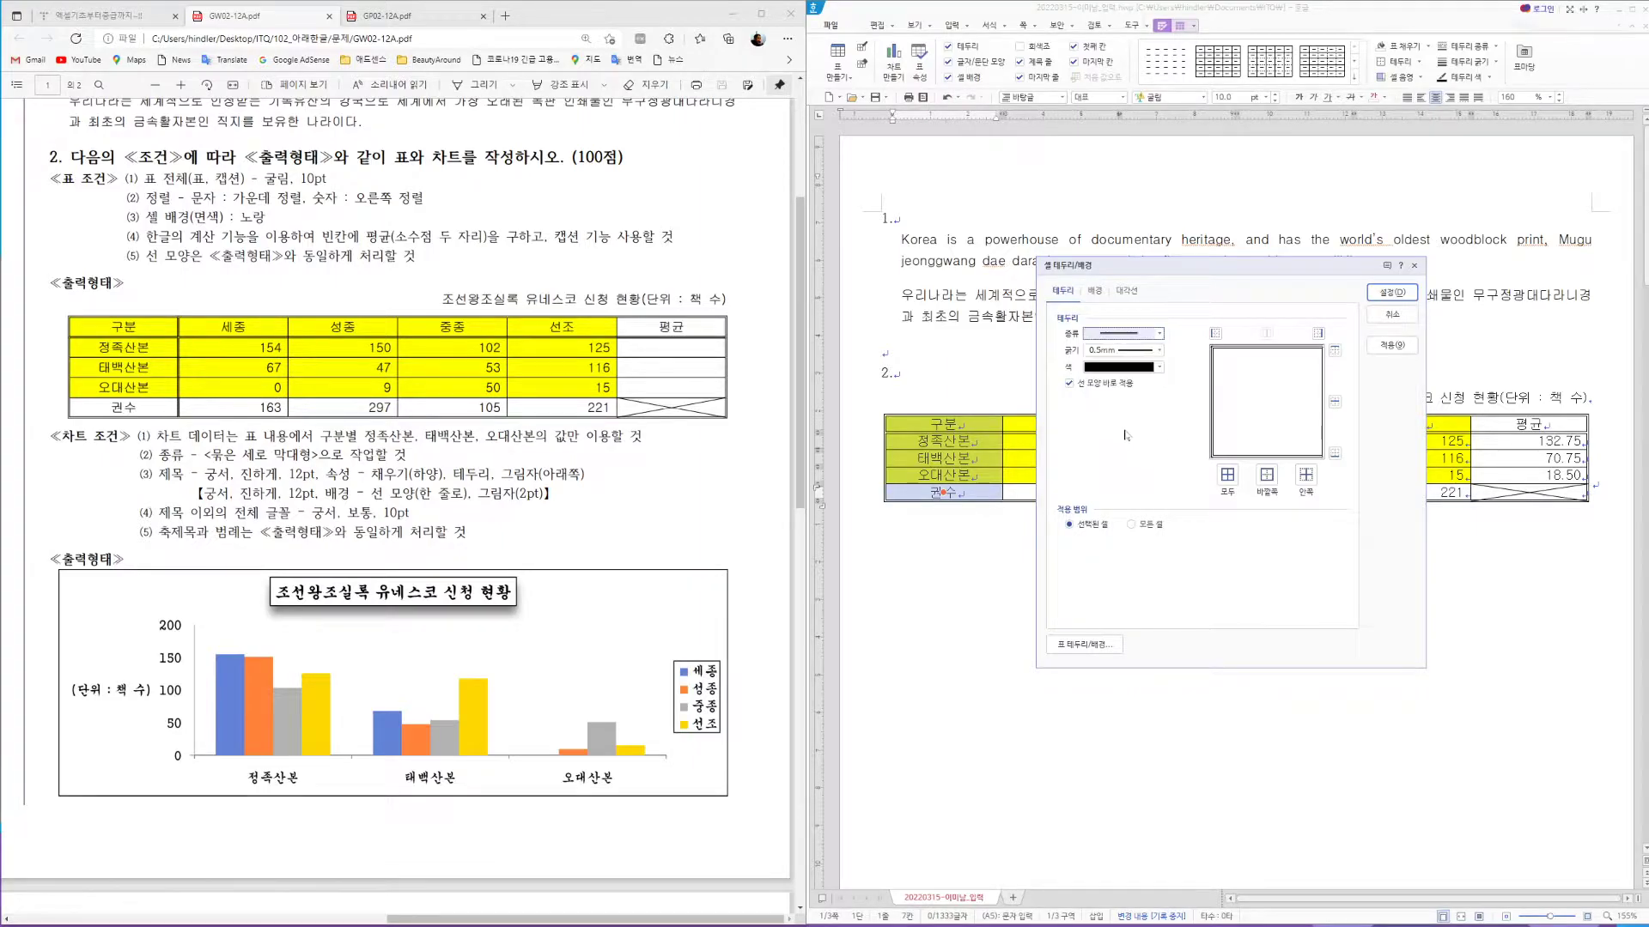
{"action": "left_click", "coordinate": [1318, 333]}
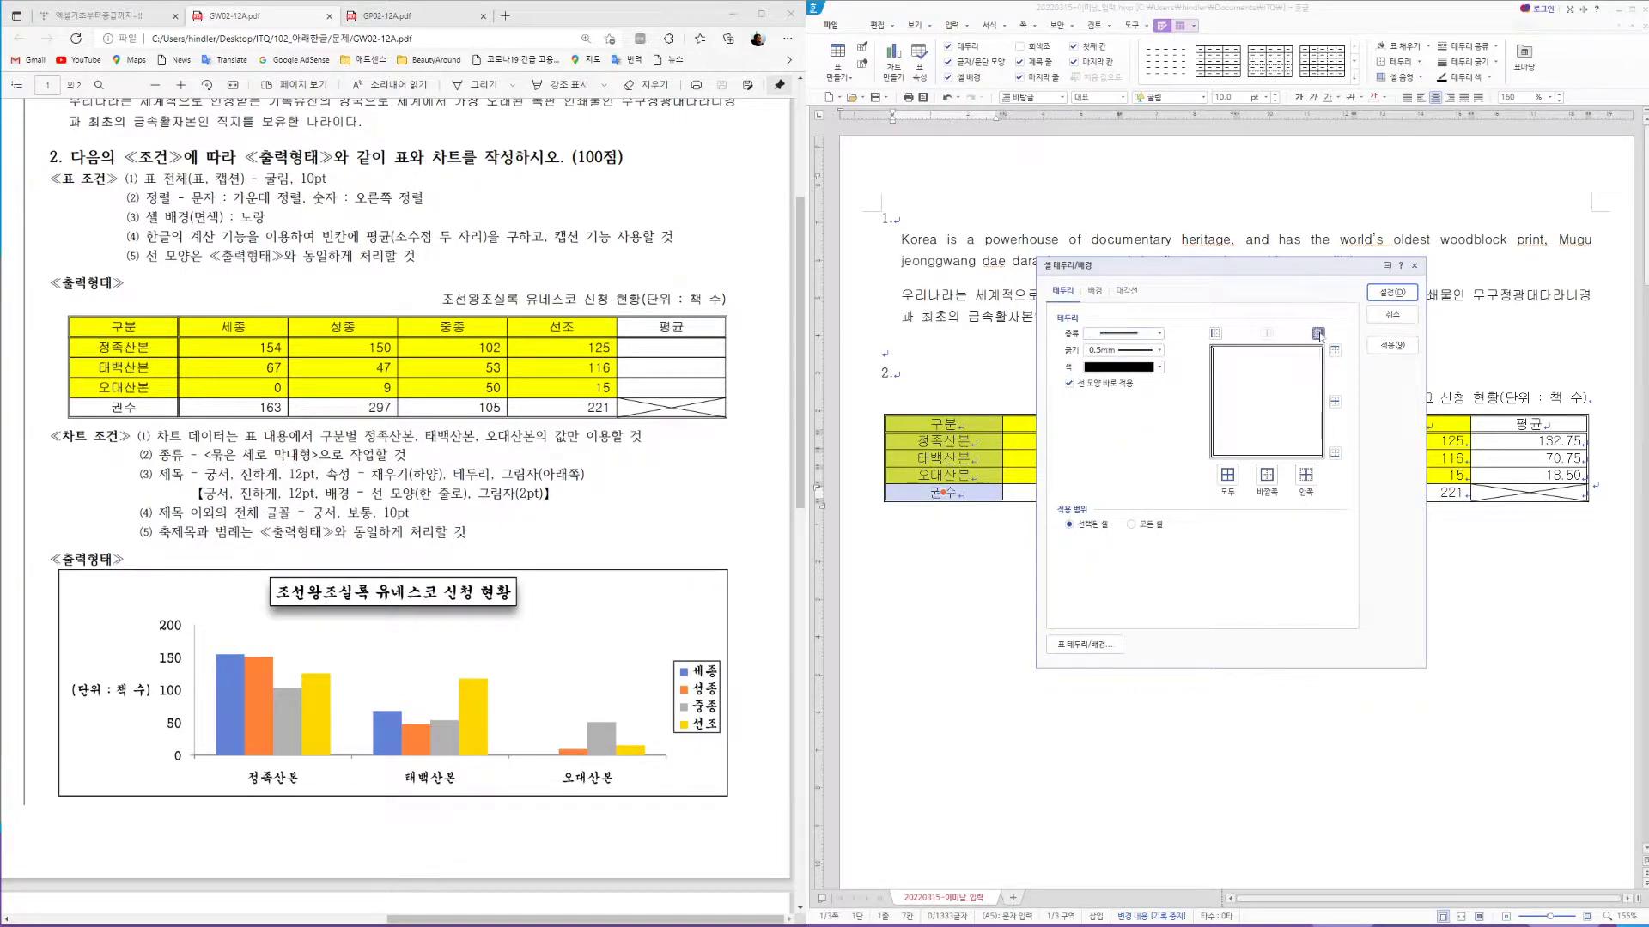
{"action": "left_click", "coordinate": [1392, 293]}
Increase the height of all the table's rows slightly
{"action": "left_click_drag", "start_coordinate": [981, 424], "coordinate": [1543, 492]}
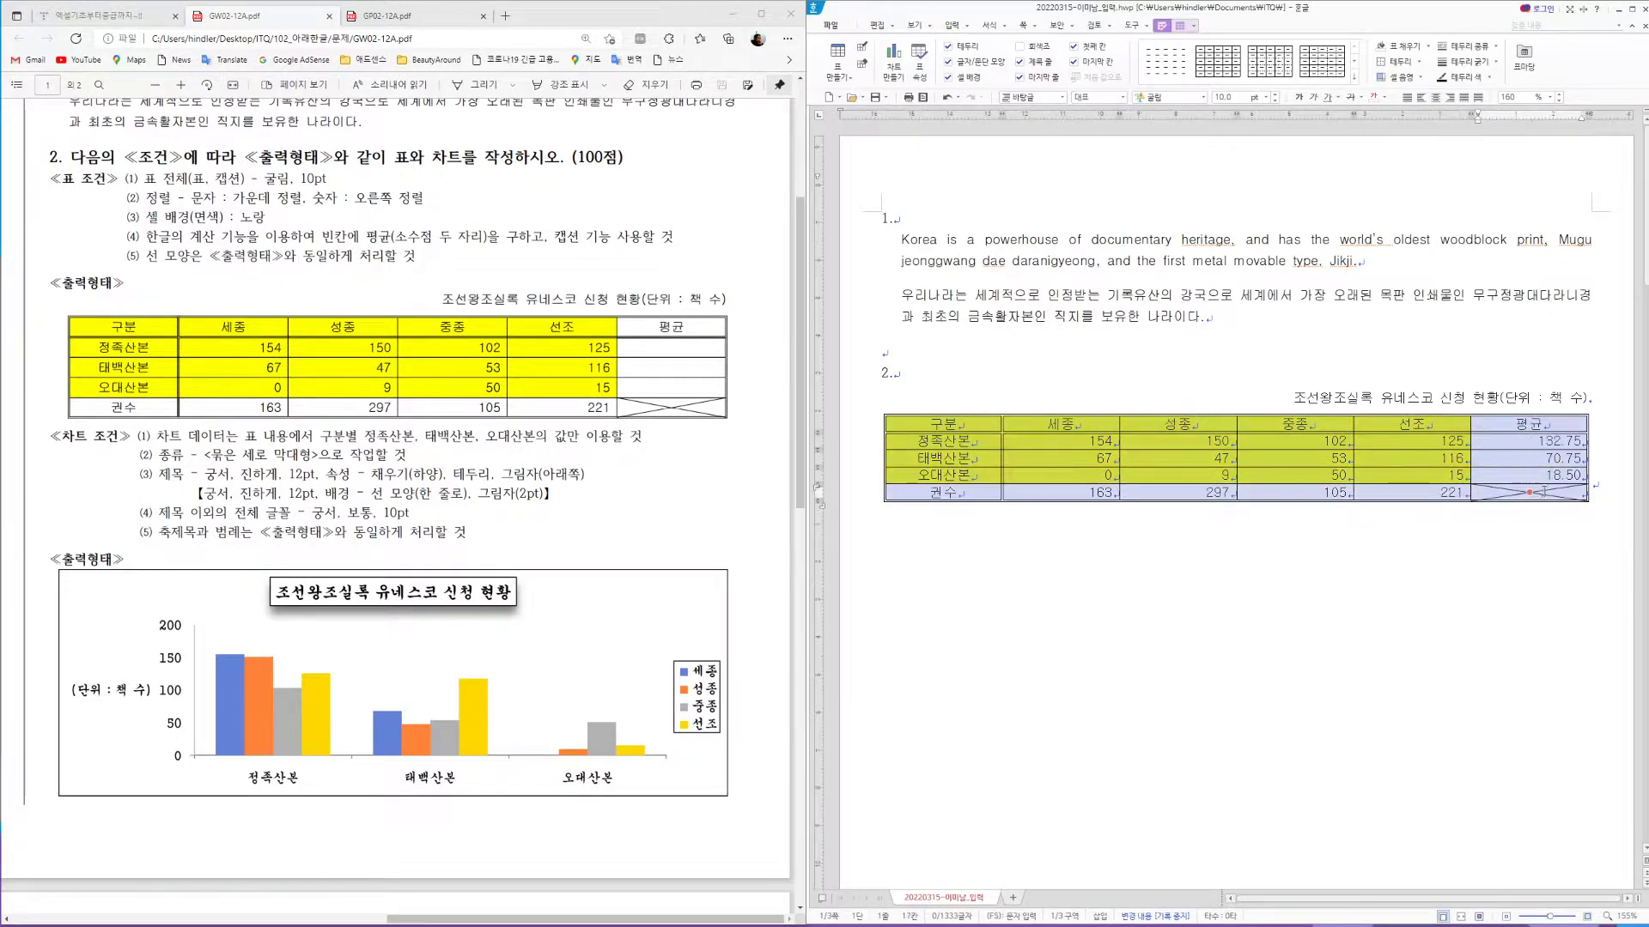
{"action": "key", "text": "ctrl+Down"}
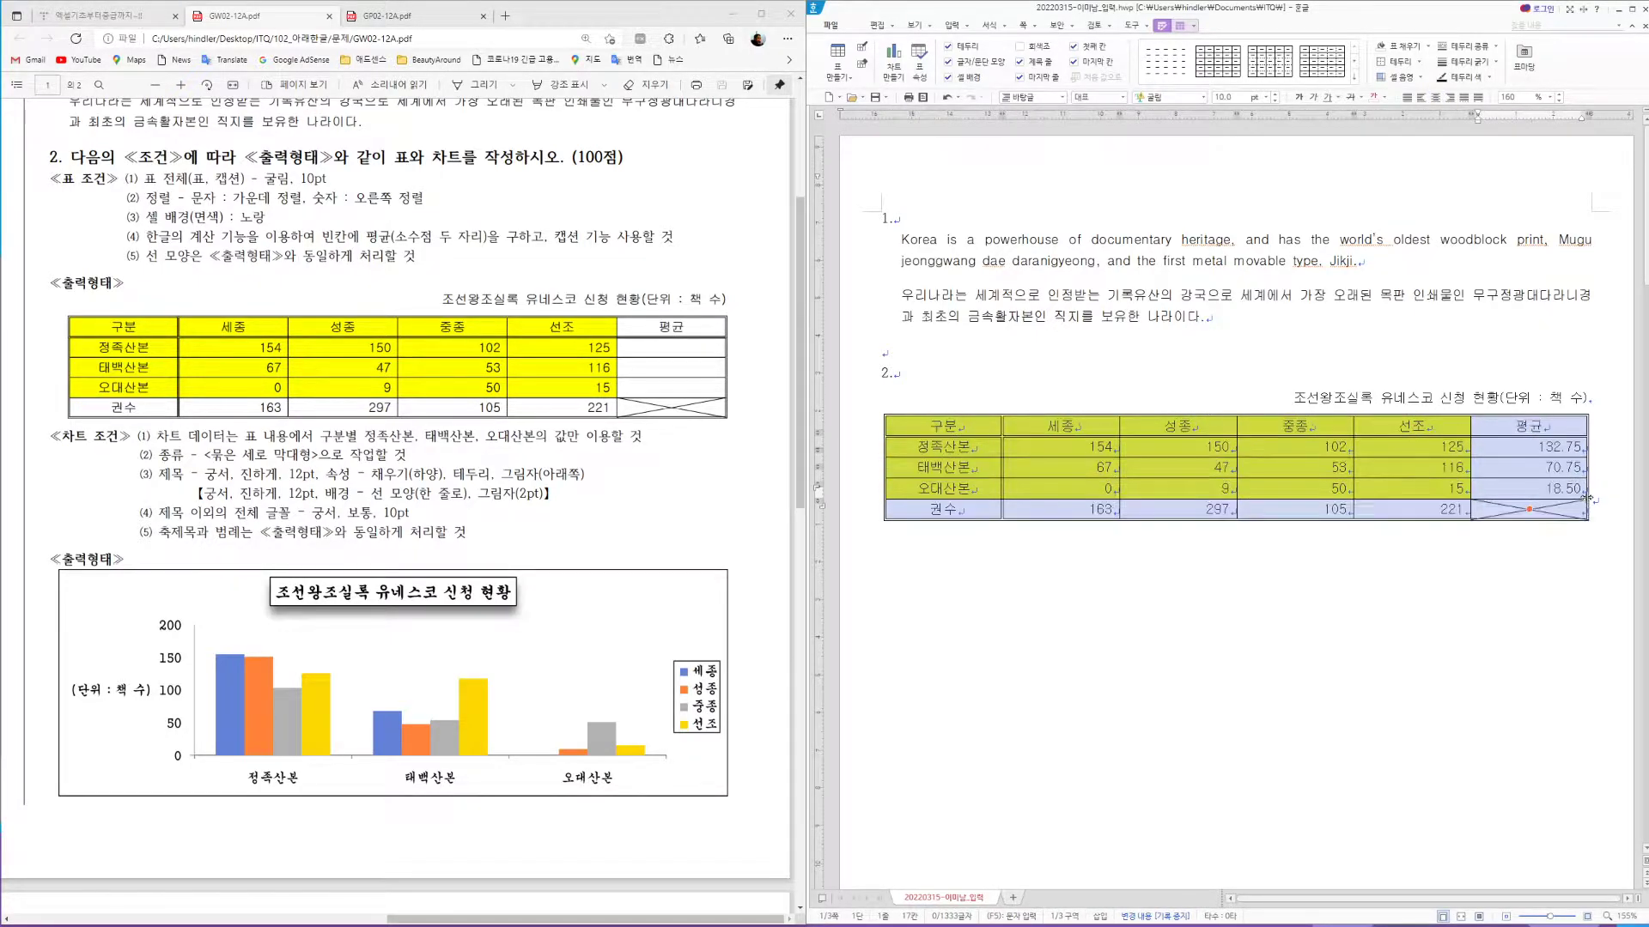
{"action": "left_click", "coordinate": [1516, 564]}
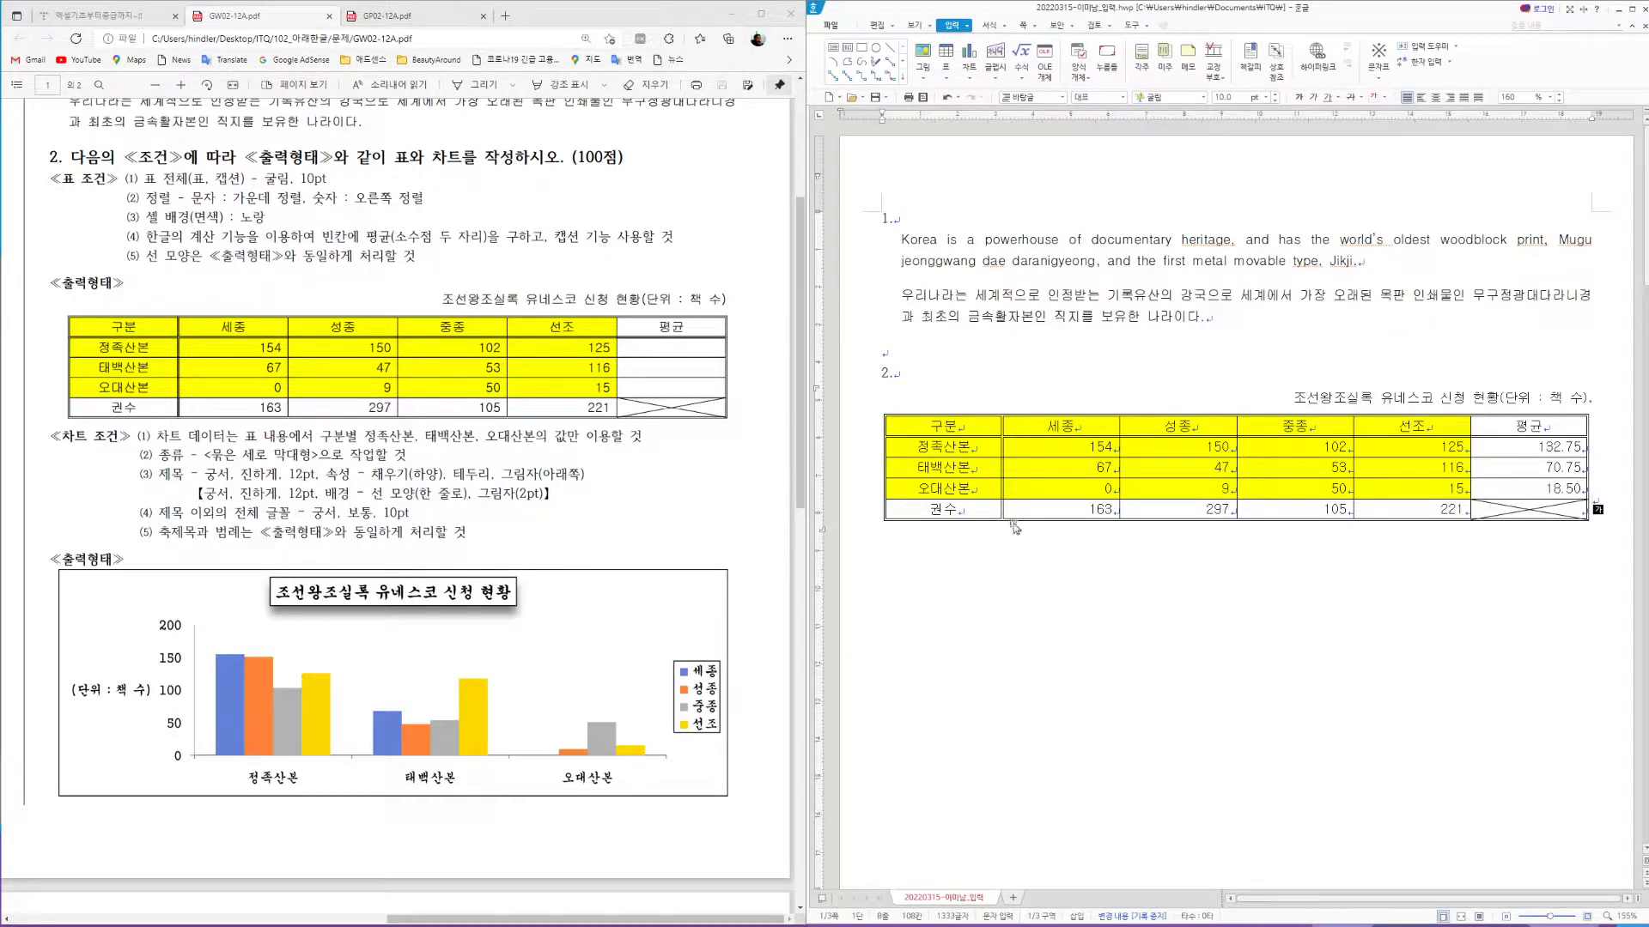
Insert a clustered column chart from the 구분 to 선조 cells of the header, 정족산본, 태백산본 and 오대산본 rows, keeping its data as is
{"action": "scroll", "coordinate": [540, 560], "scroll_direction": "down", "scroll_amount": 3}
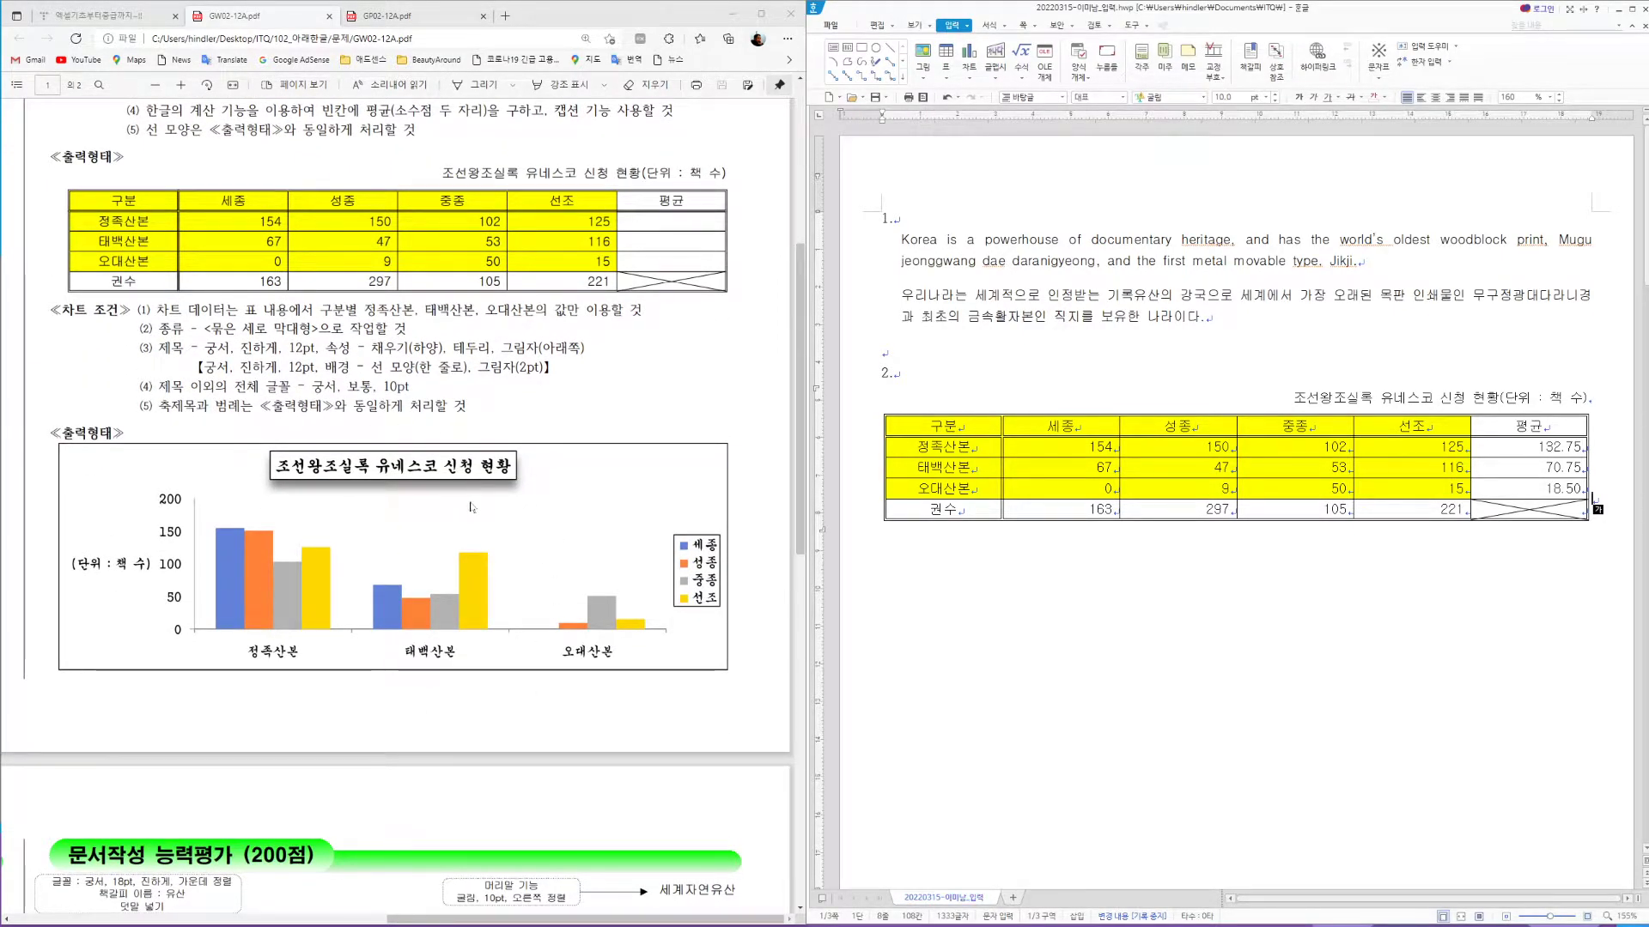
{"action": "left_click_drag", "start_coordinate": [928, 425], "coordinate": [1413, 487]}
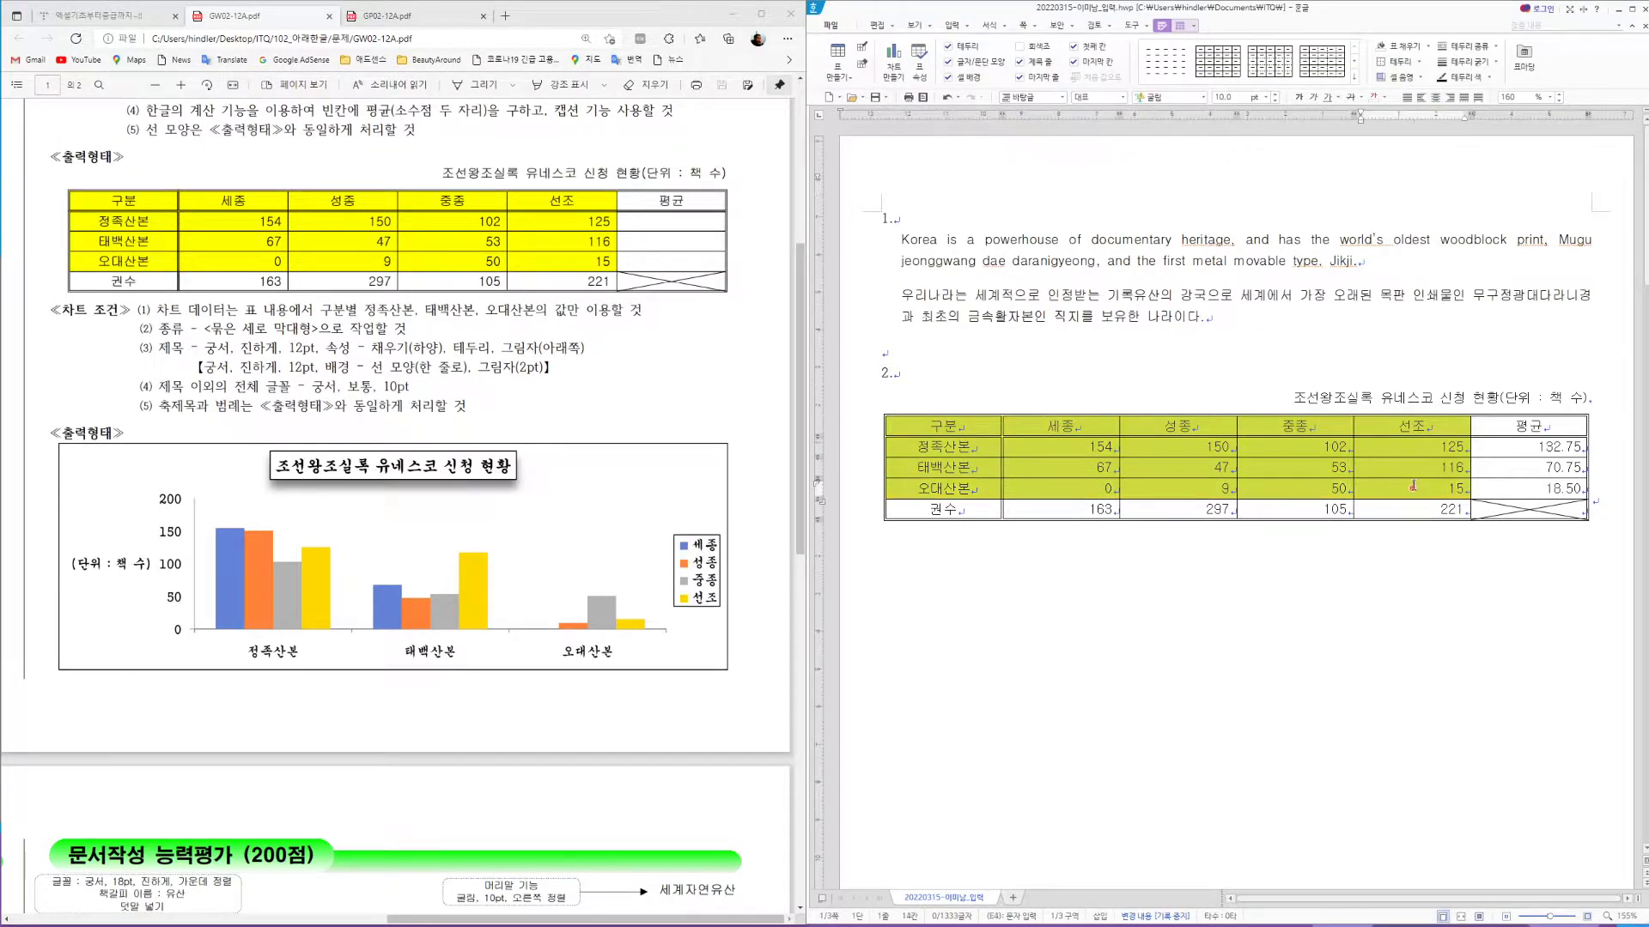
{"action": "right_click", "coordinate": [1278, 488]}
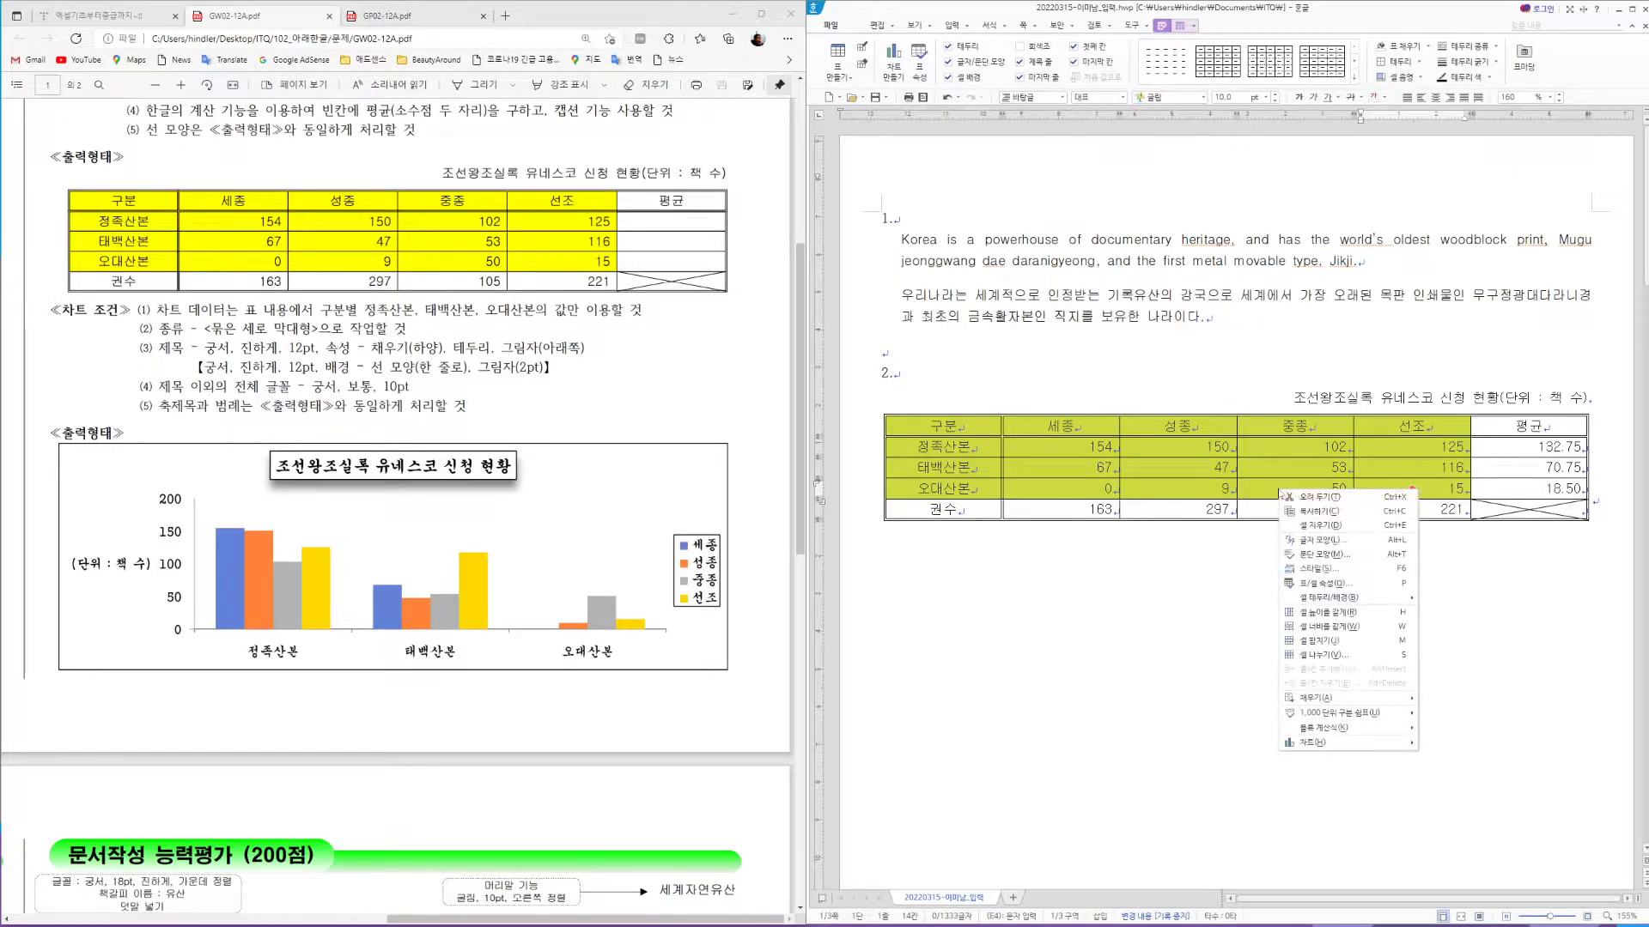
{"action": "mouse_move", "coordinate": [1360, 747]}
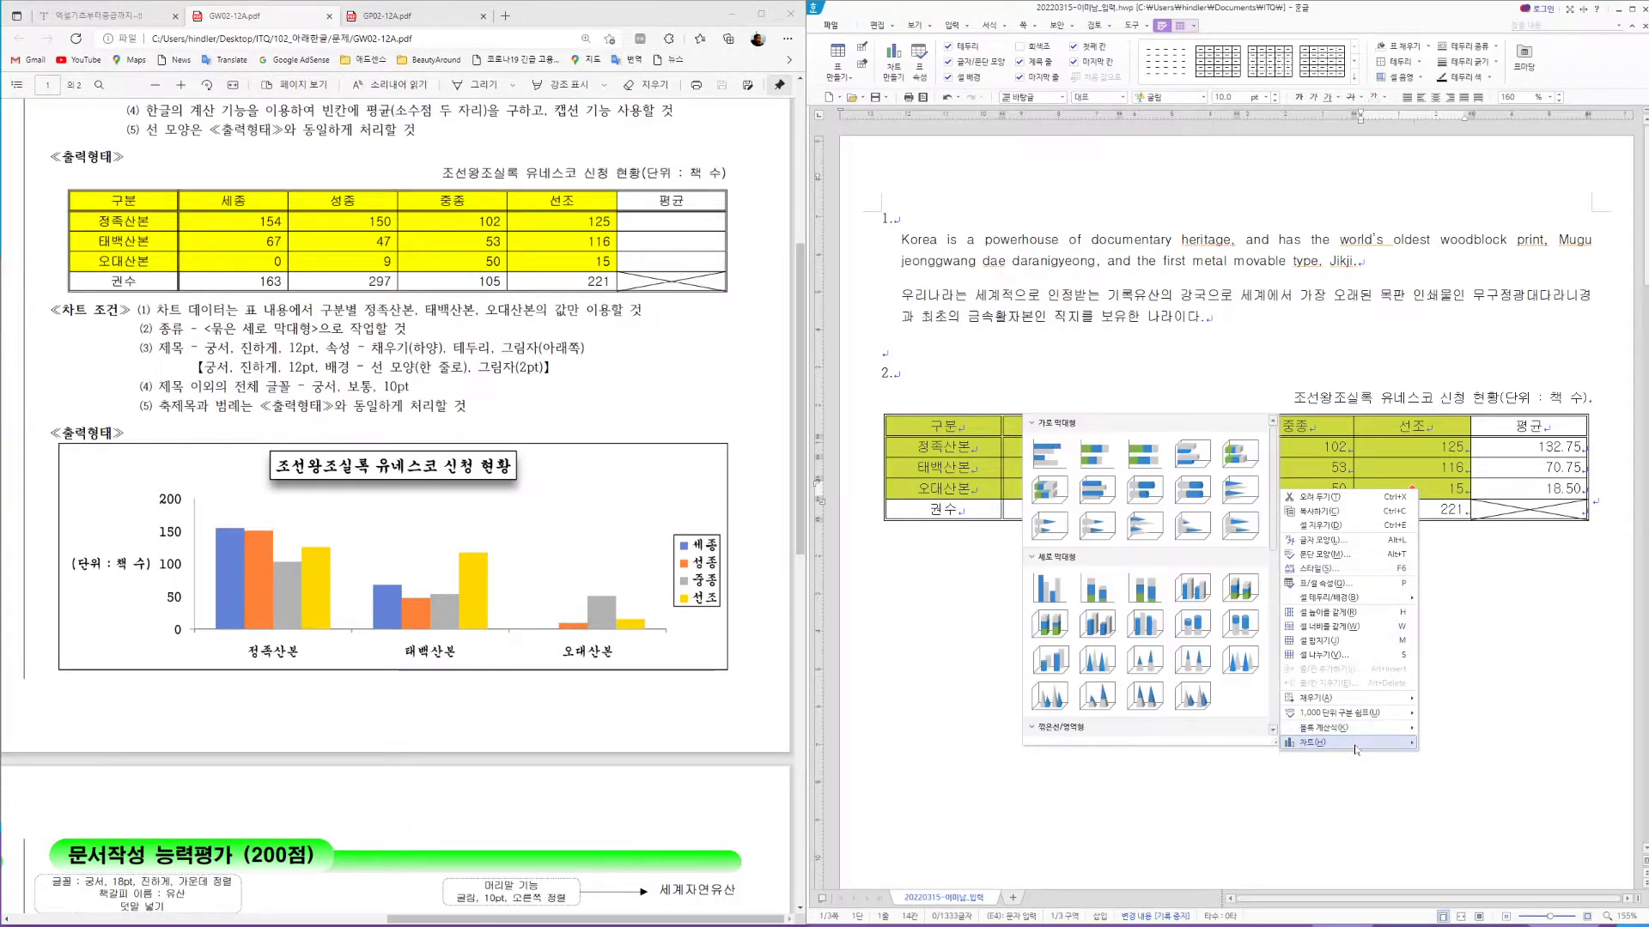
{"action": "left_click", "coordinate": [1049, 591]}
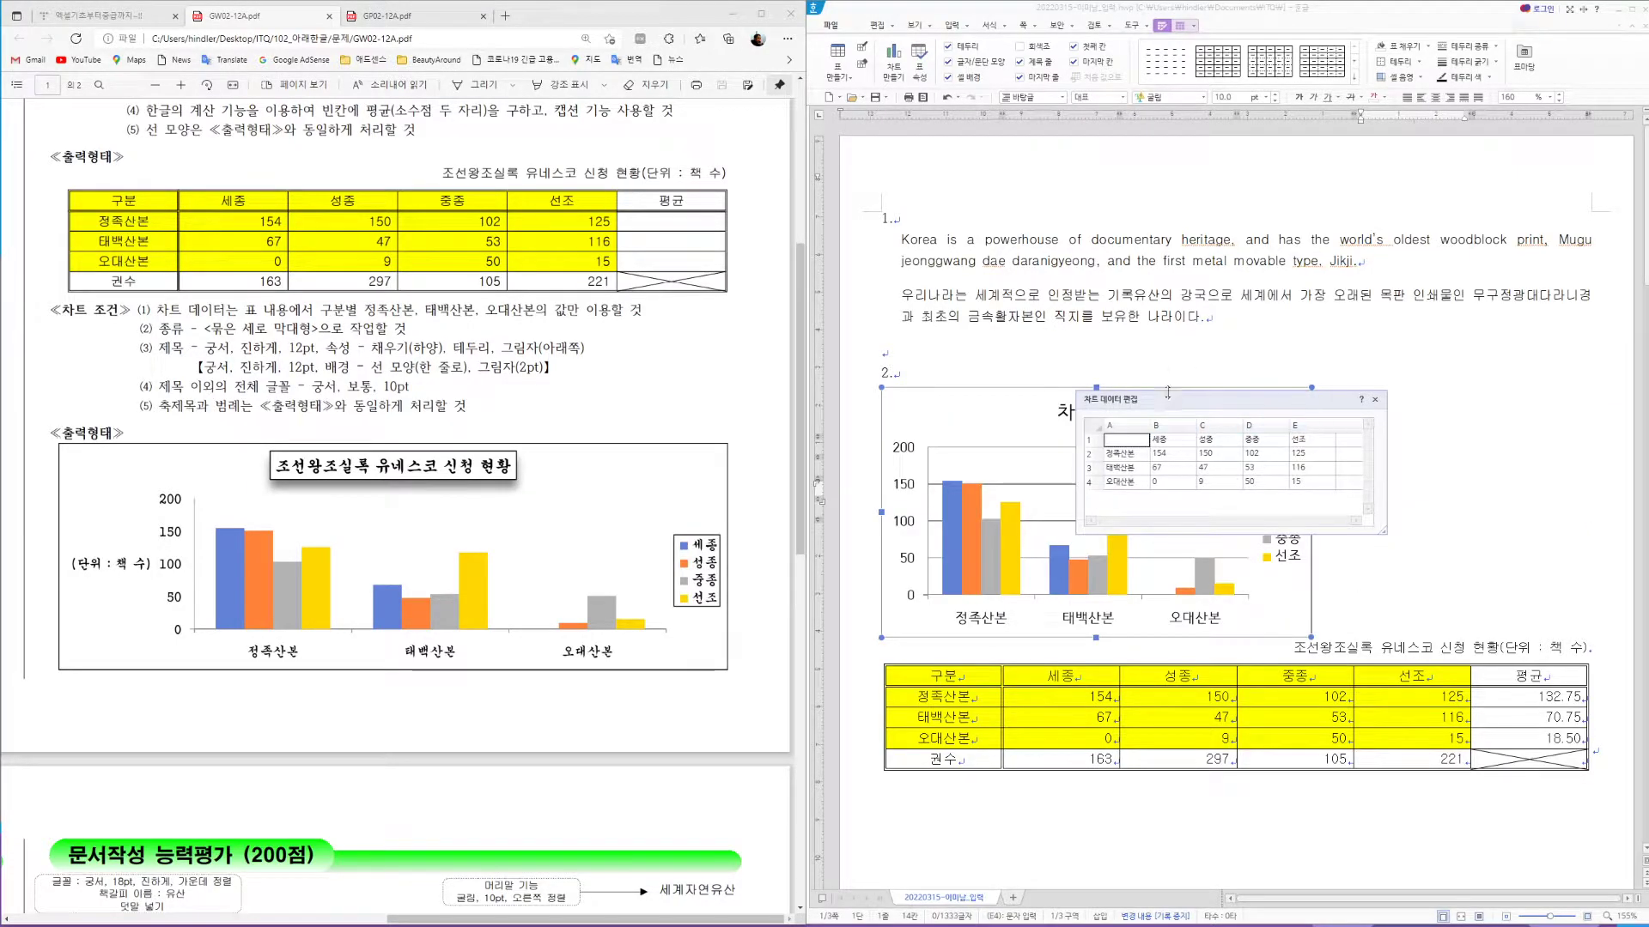
{"action": "left_click", "coordinate": [1375, 401]}
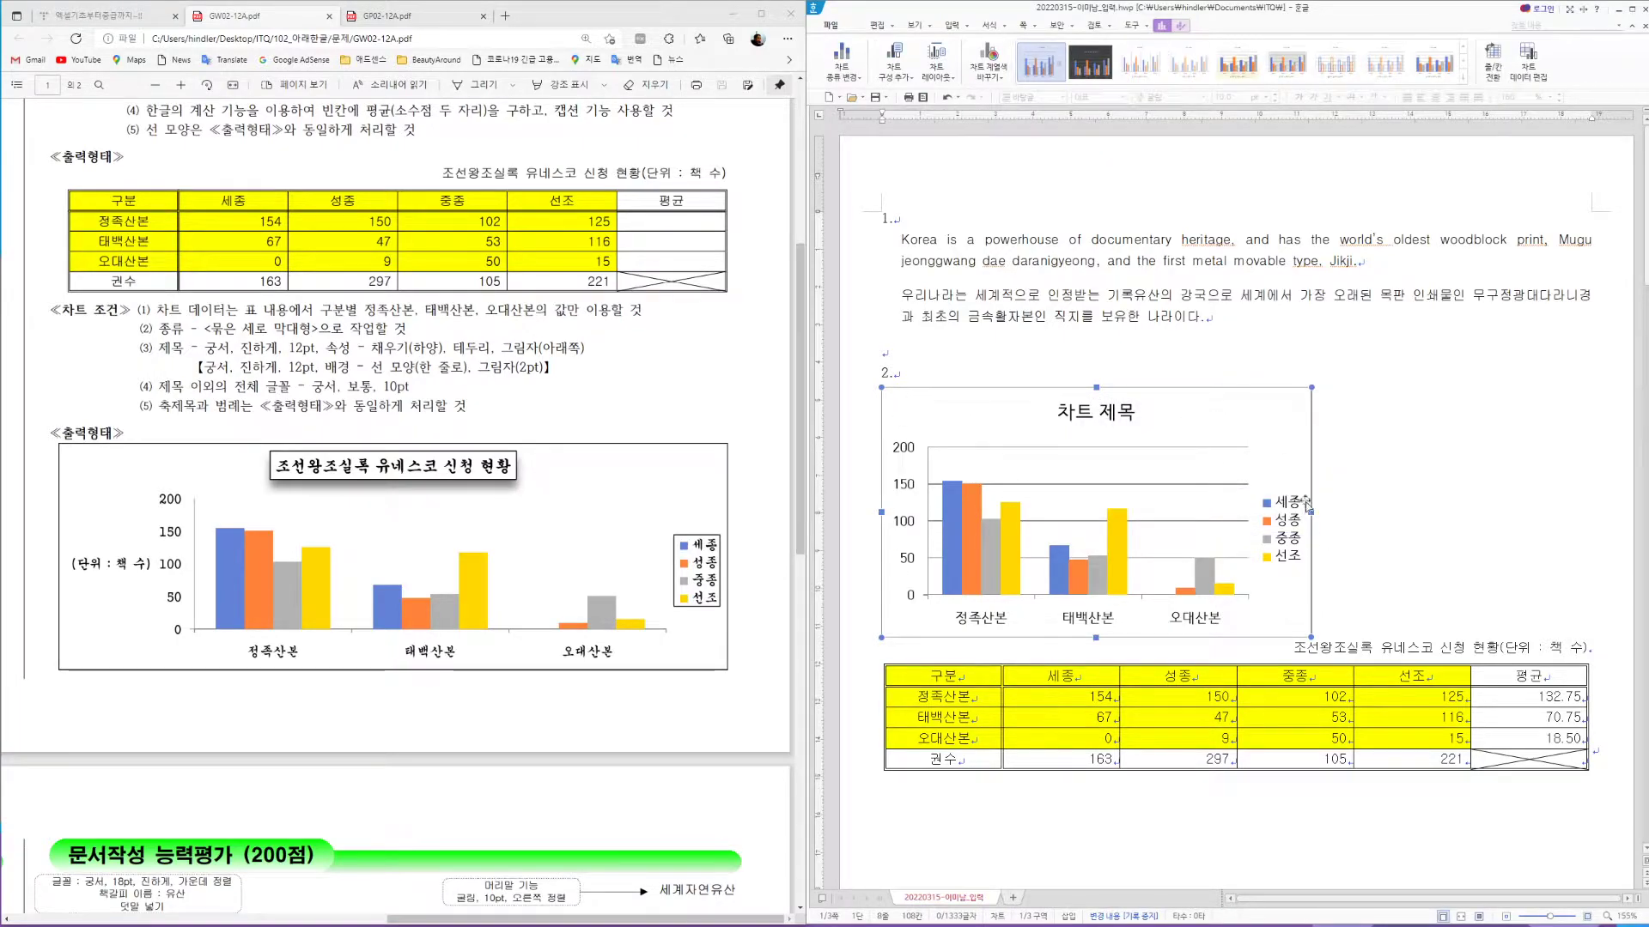
Set the chart's position to 글자처럼 취급 so it is treated as a character below the table
{"action": "double_click", "coordinate": [1082, 474]}
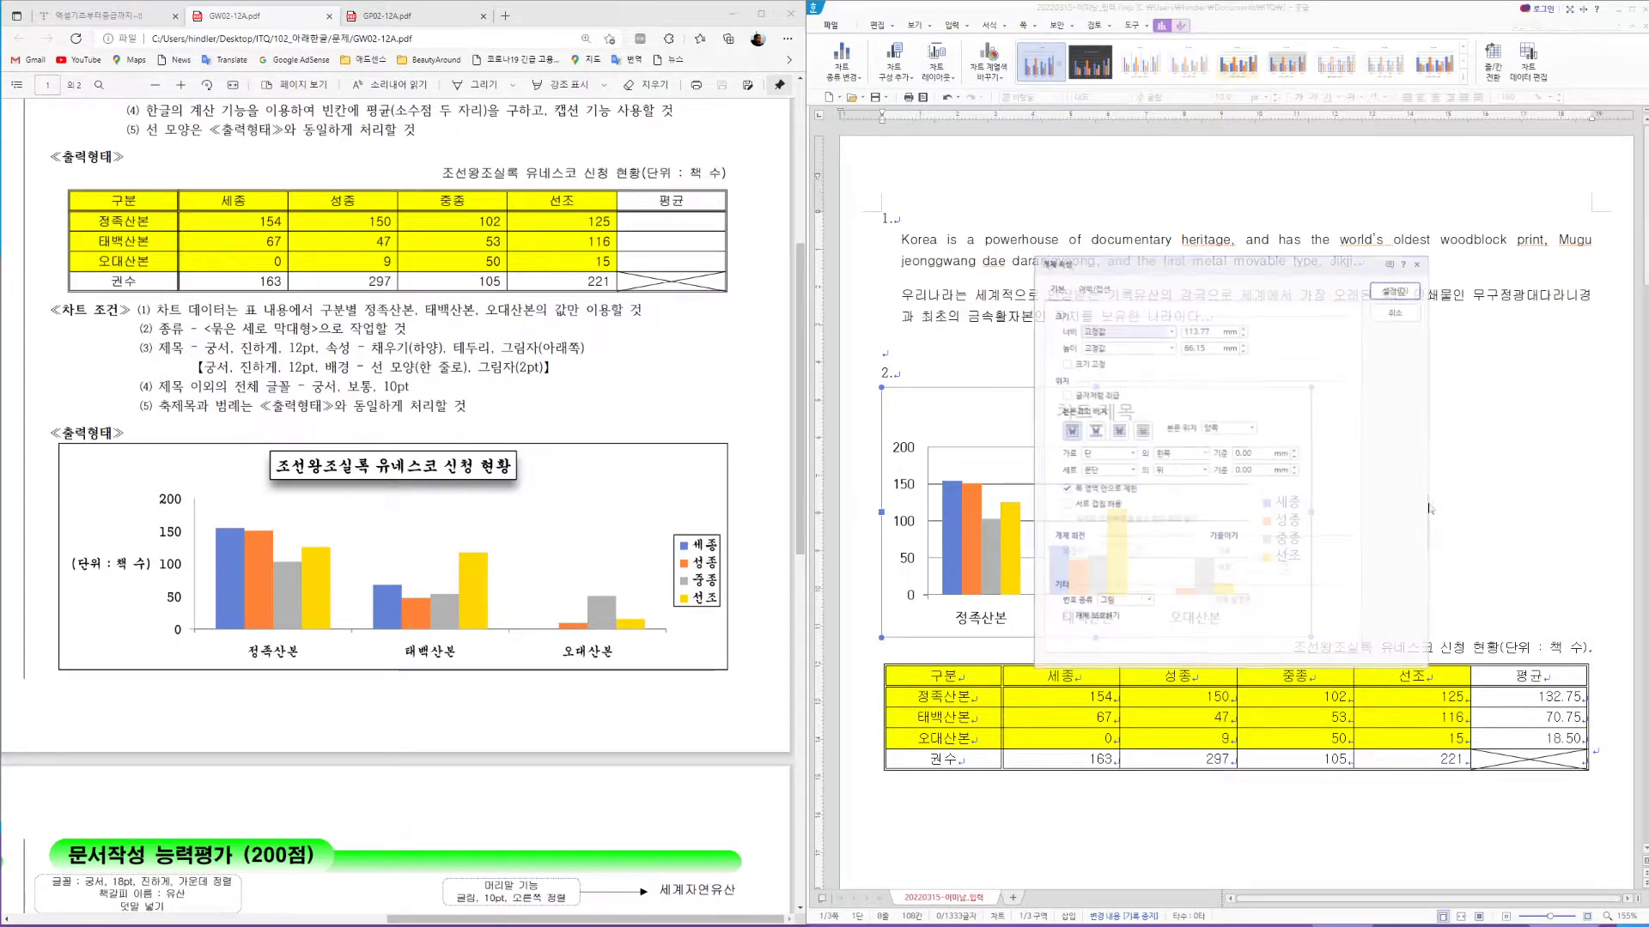
{"action": "left_click", "coordinate": [1066, 395]}
{"action": "left_click", "coordinate": [1394, 289]}
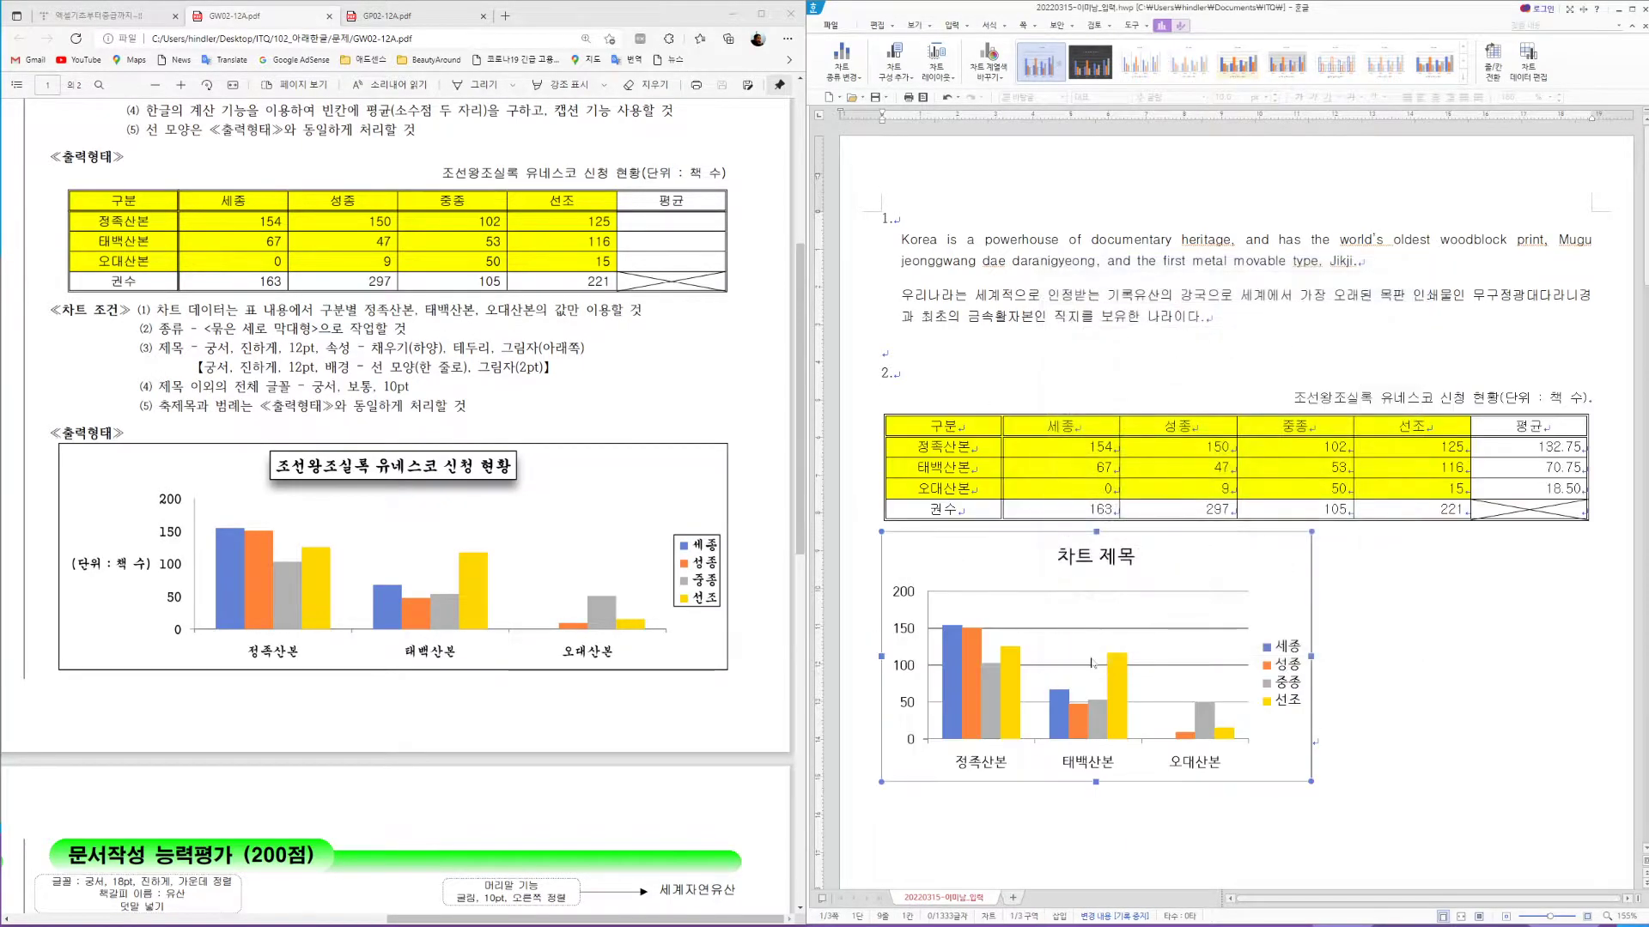
Enlarge the chart proportionately to the table's full width and make it taller
{"action": "scroll", "coordinate": [1466, 720], "scroll_direction": "down", "scroll_amount": 2}
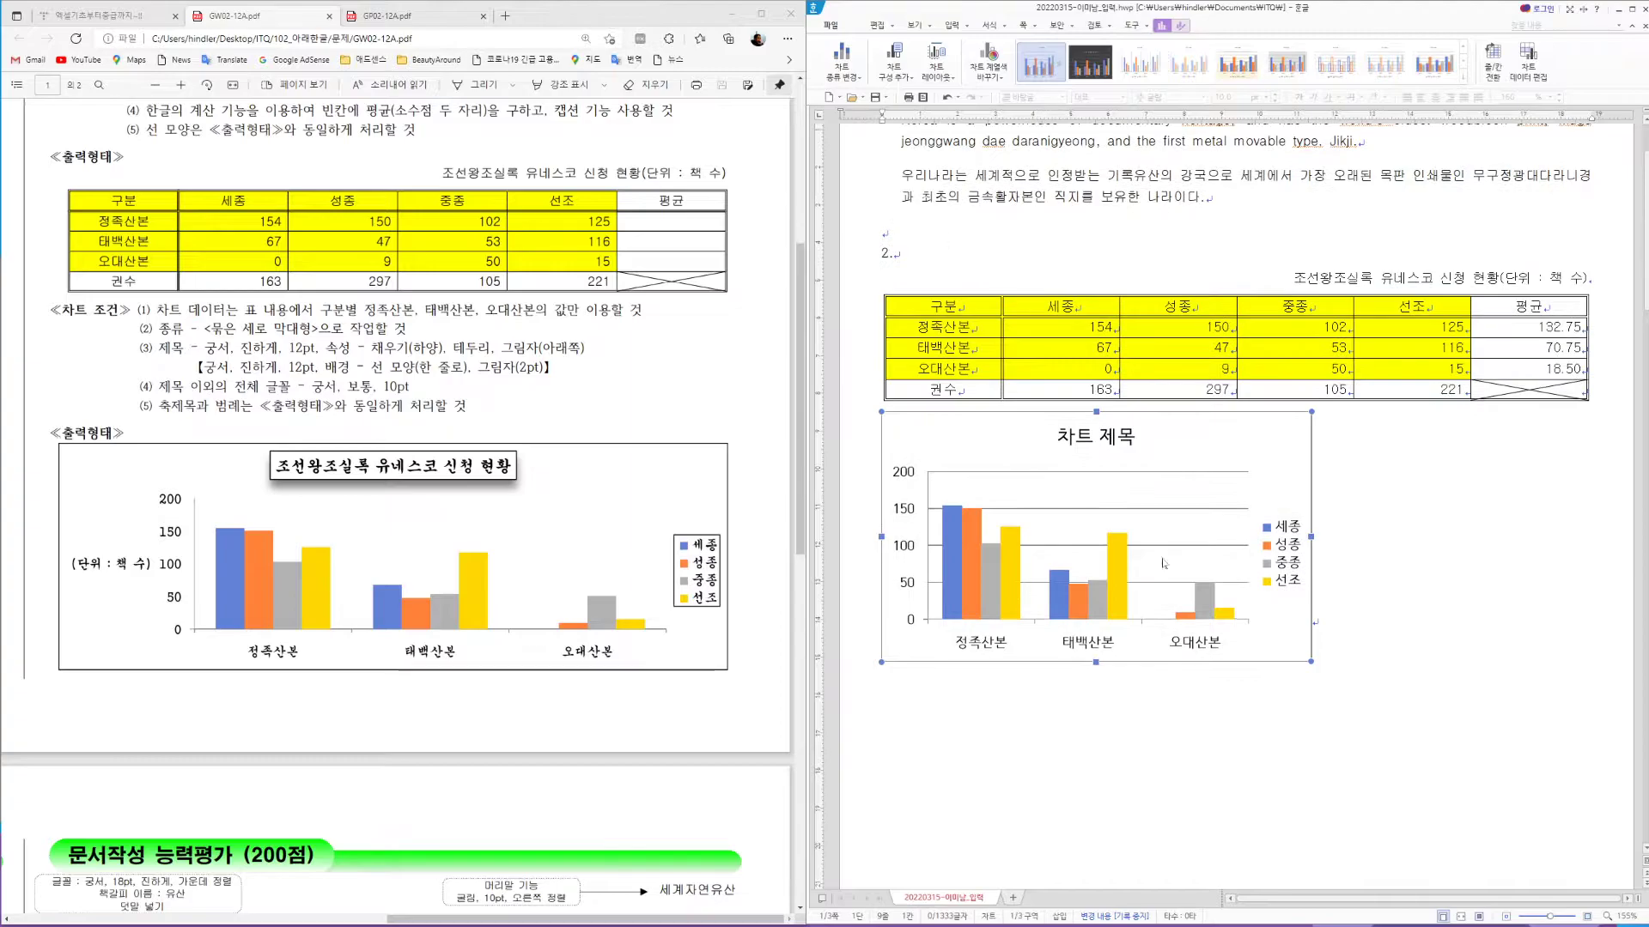
{"action": "left_click", "coordinate": [1469, 830]}
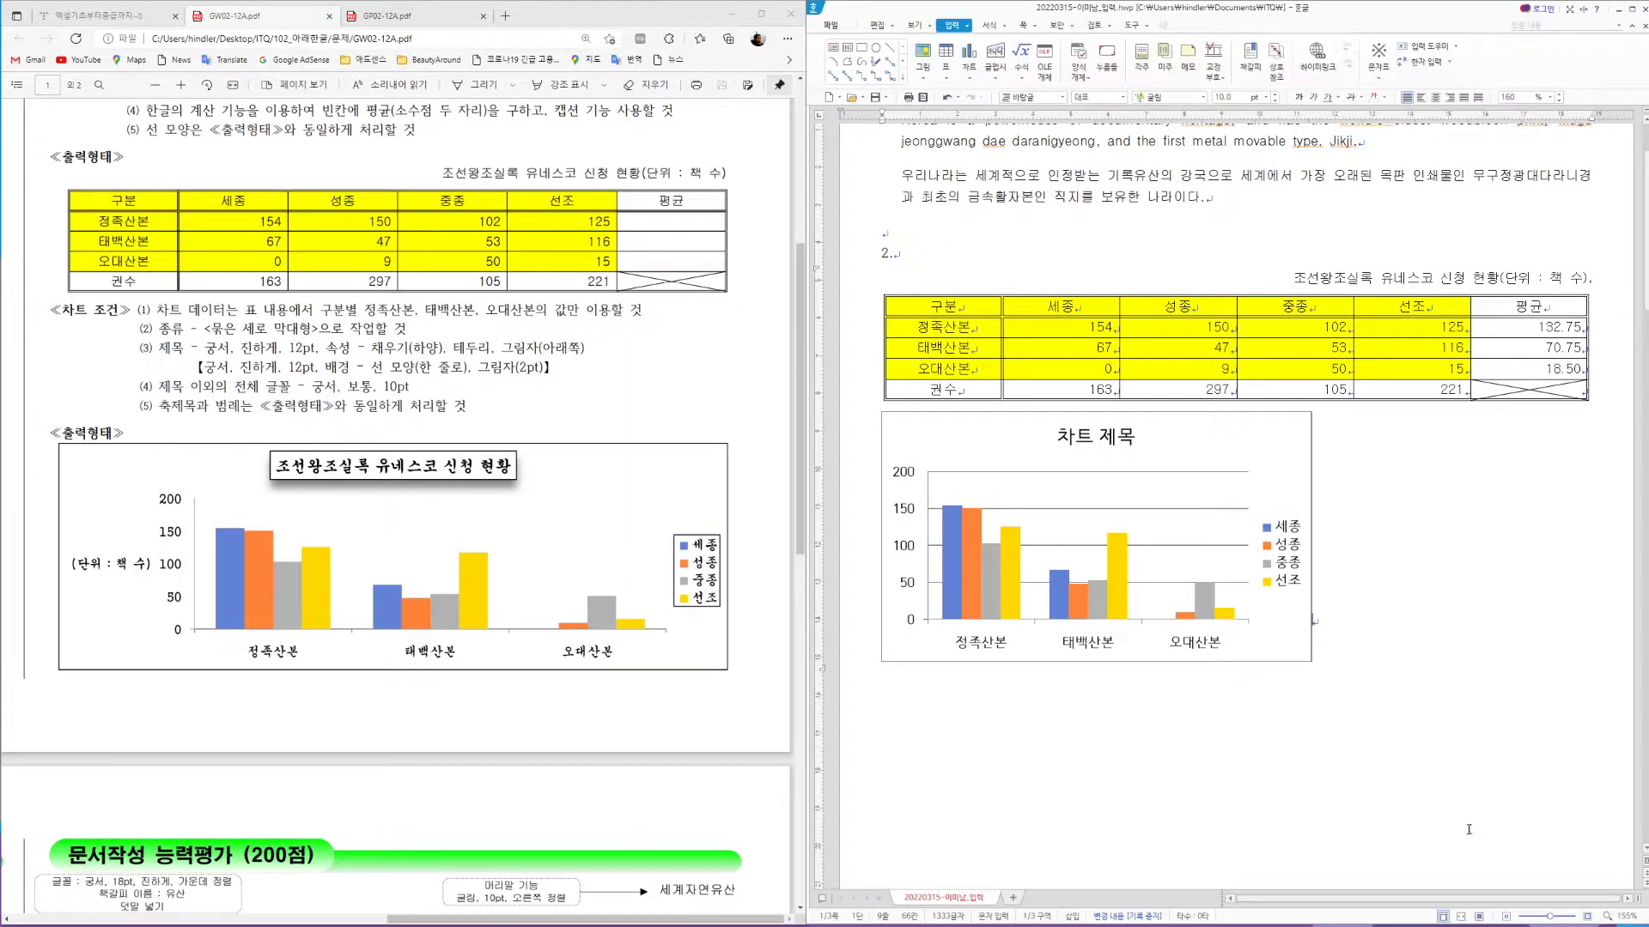
{"action": "left_click", "coordinate": [1308, 658]}
{"action": "left_click_drag", "start_coordinate": [1311, 661], "coordinate": [1589, 743]}
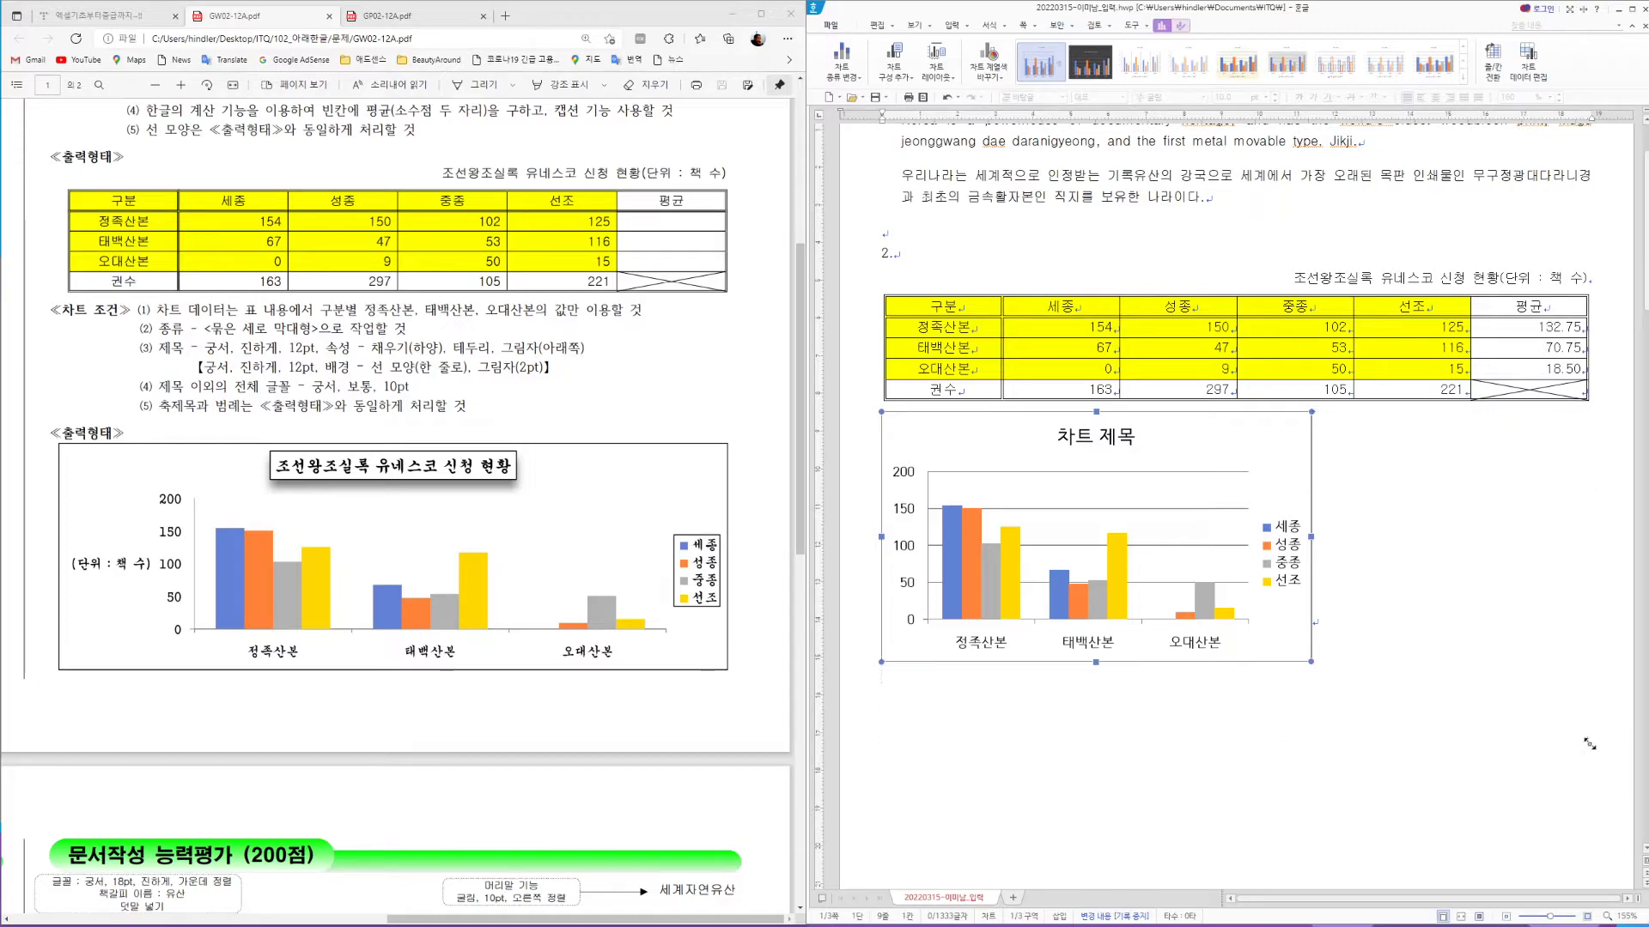
{"action": "left_click", "coordinate": [1163, 808]}
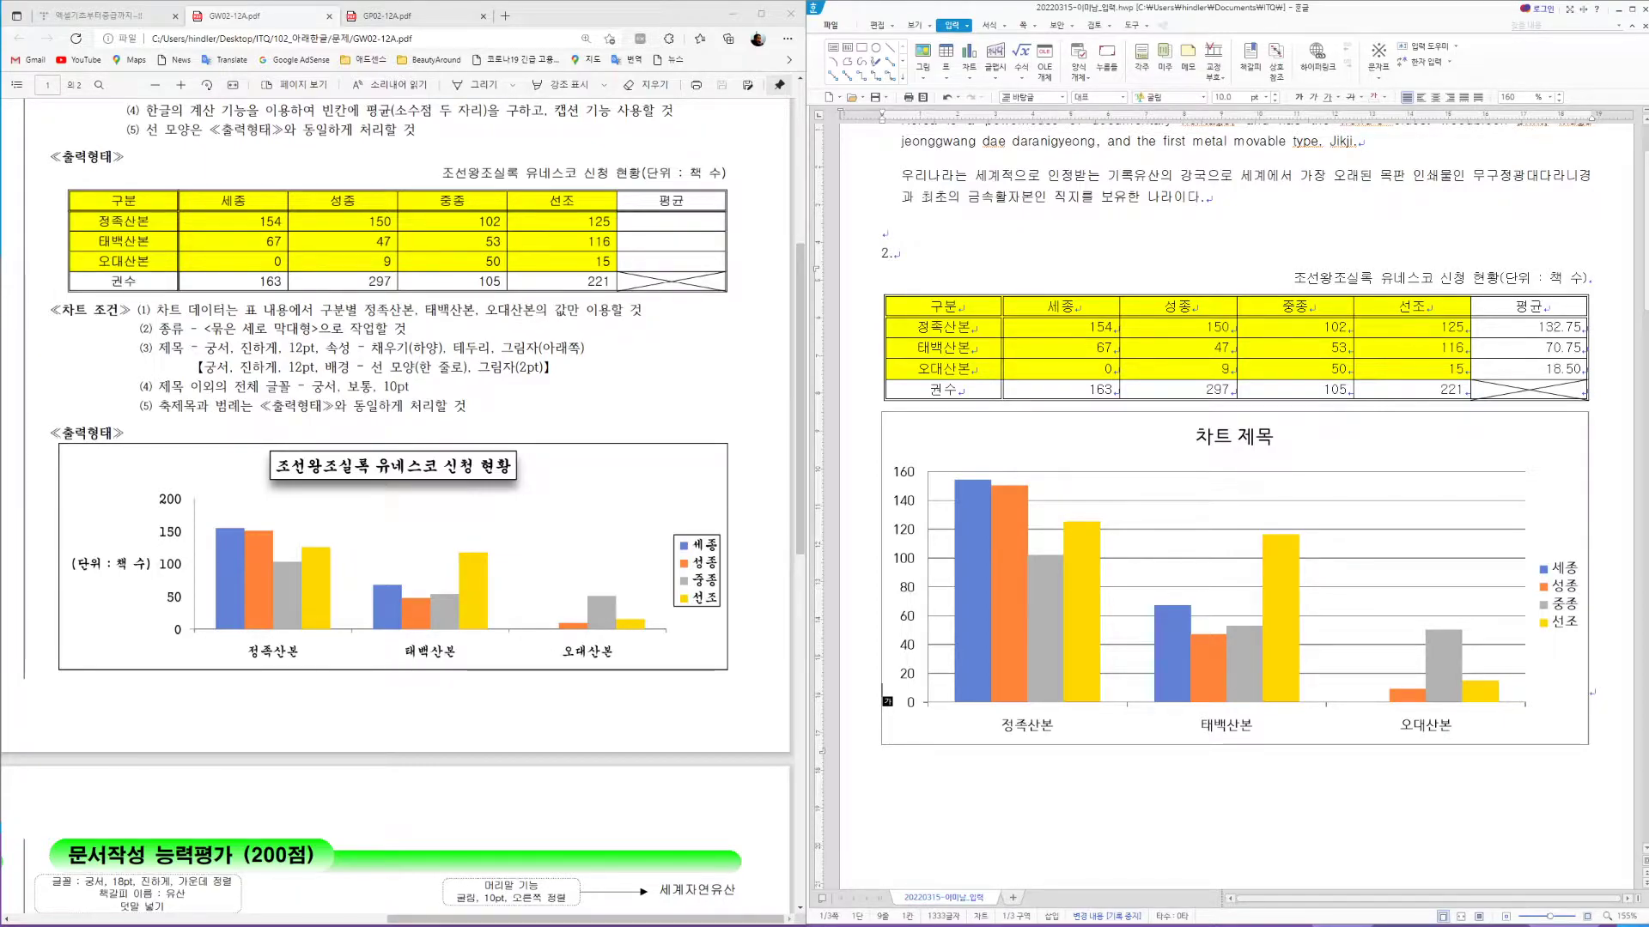
Replace the chart title's text with 조선왕조실록 유네스코 신청 현황
{"action": "left_click", "coordinate": [1221, 439]}
{"action": "left_click", "coordinate": [1221, 439]}
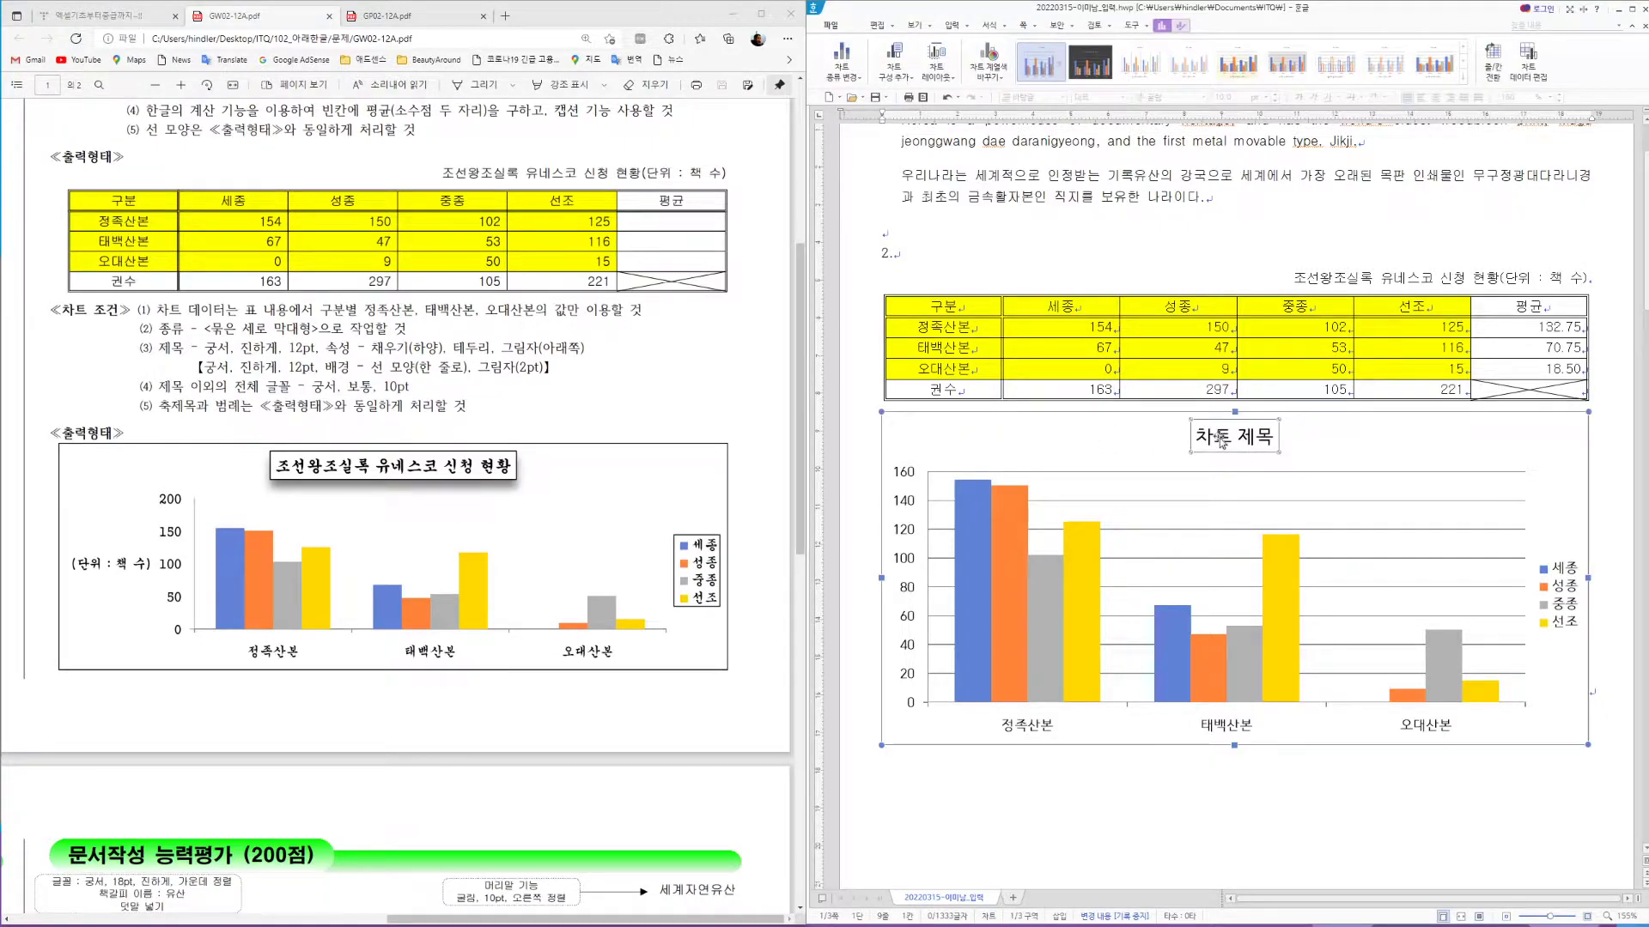
{"action": "double_click", "coordinate": [1221, 440]}
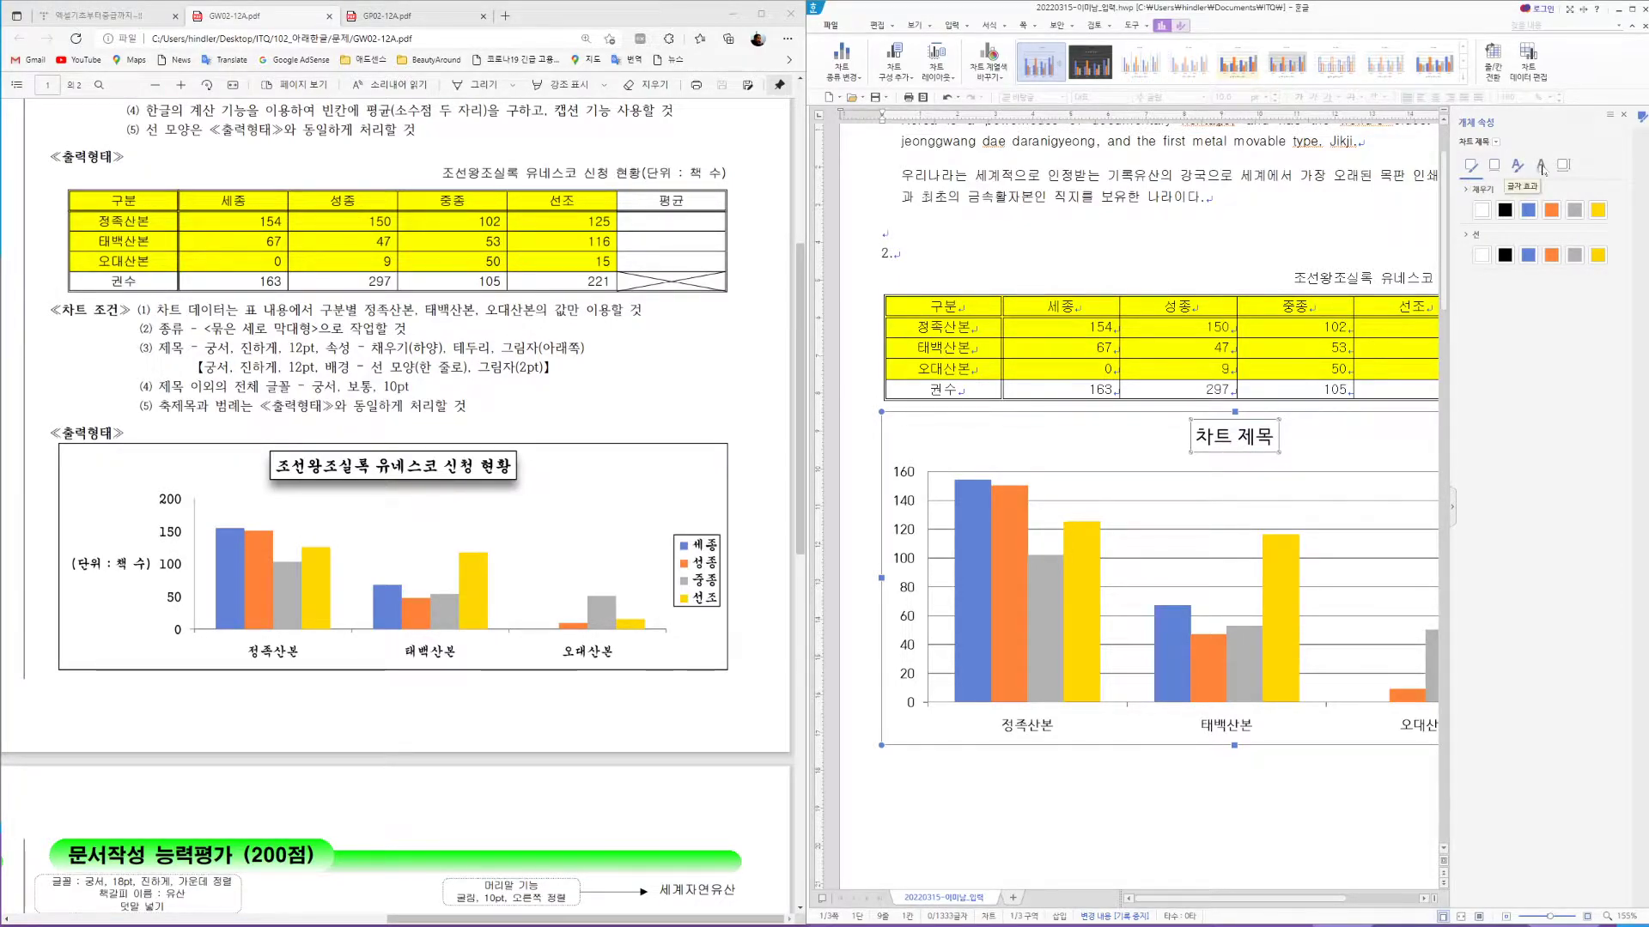
{"action": "left_click", "coordinate": [1517, 168]}
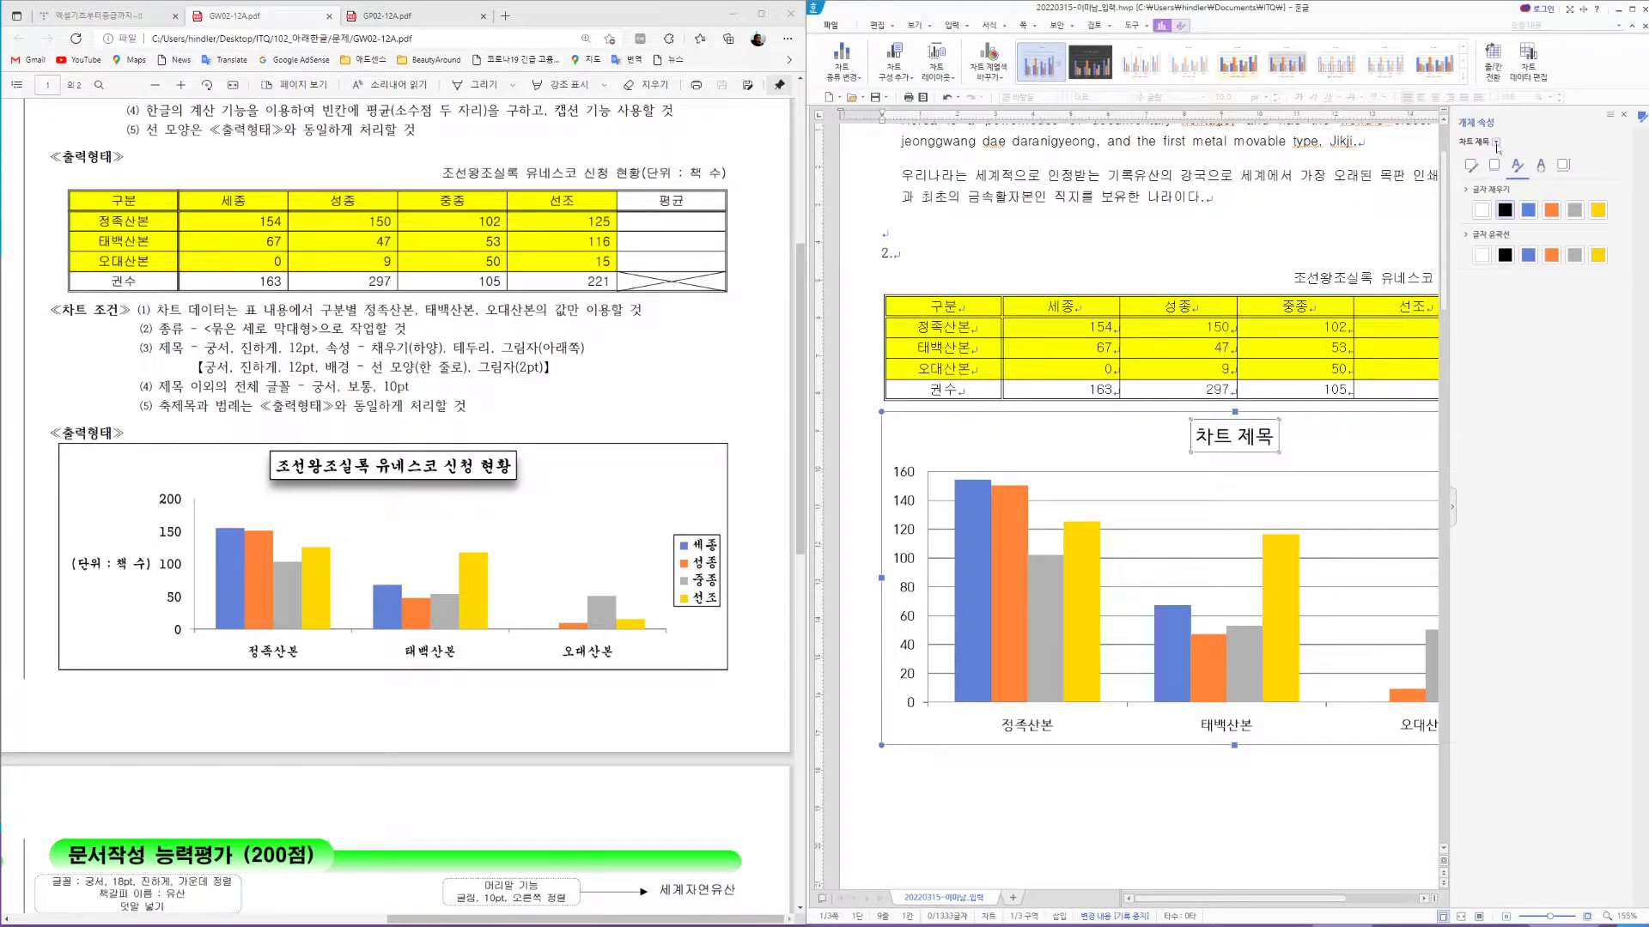
{"action": "right_click", "coordinate": [1234, 437]}
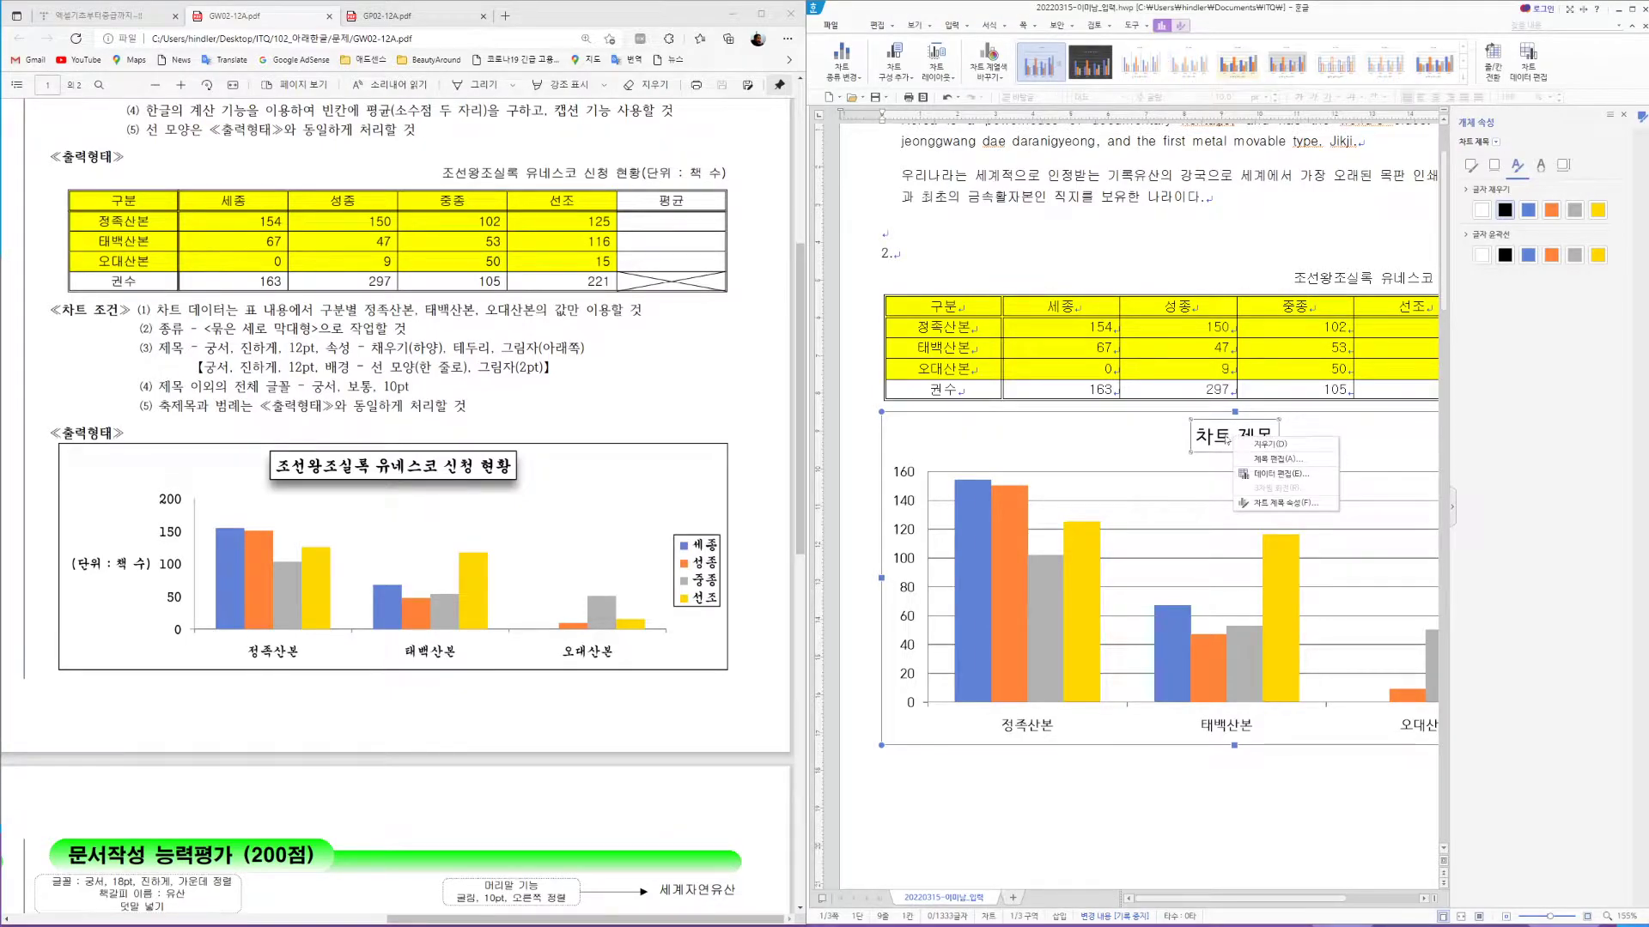
{"action": "left_click", "coordinate": [1279, 459]}
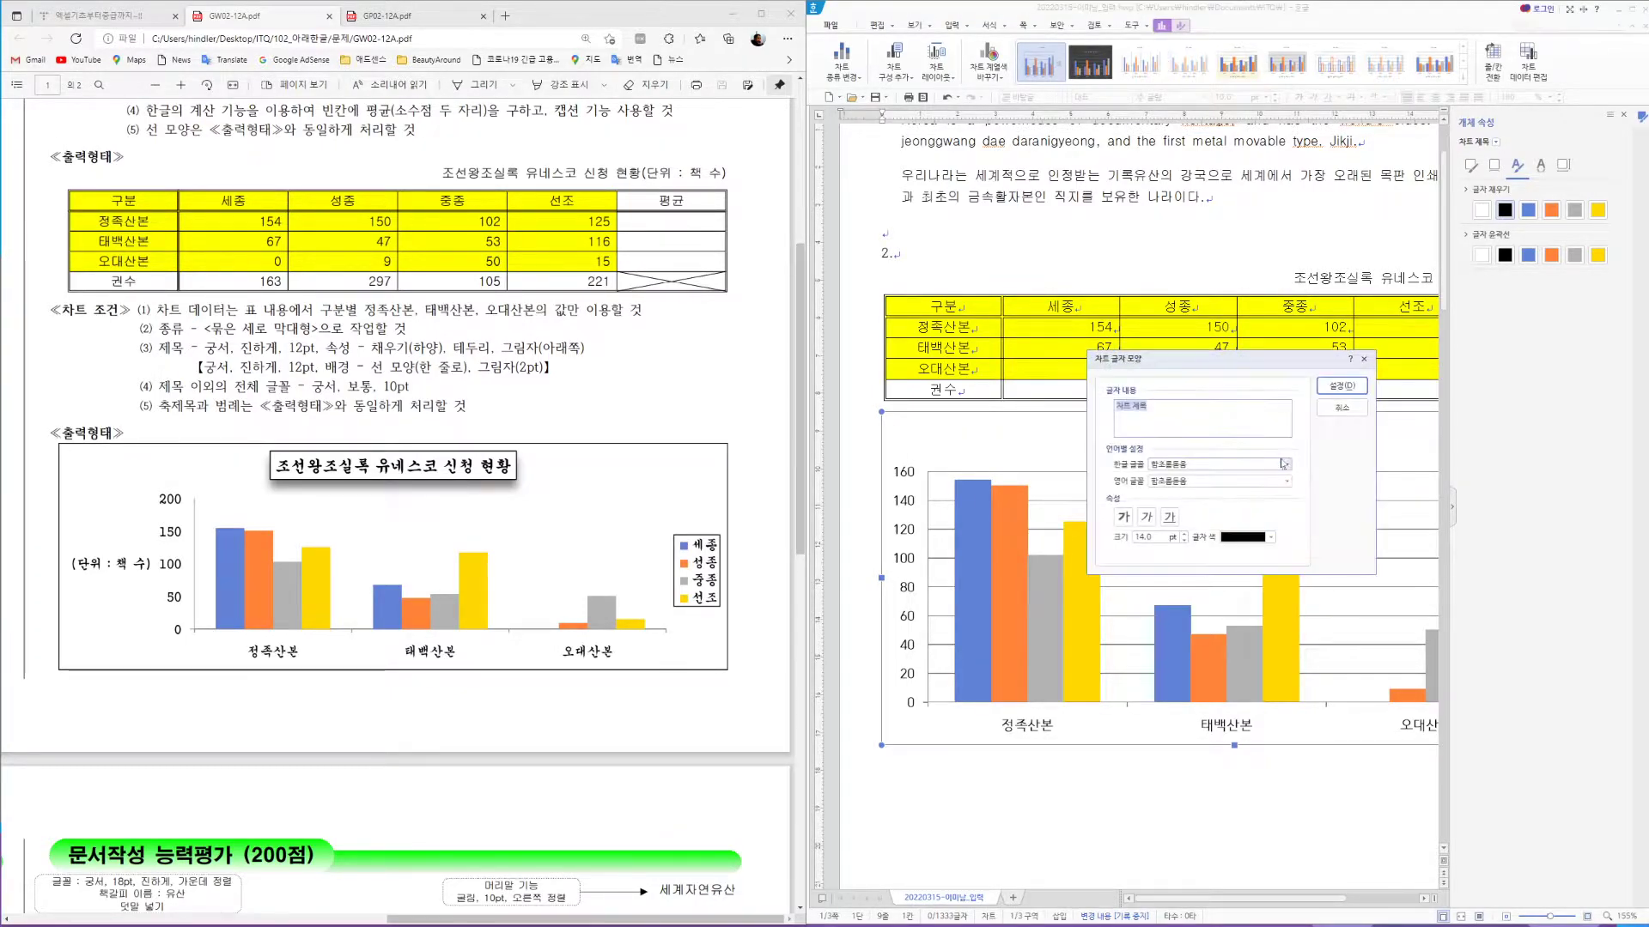
{"action": "type", "text": "조"}
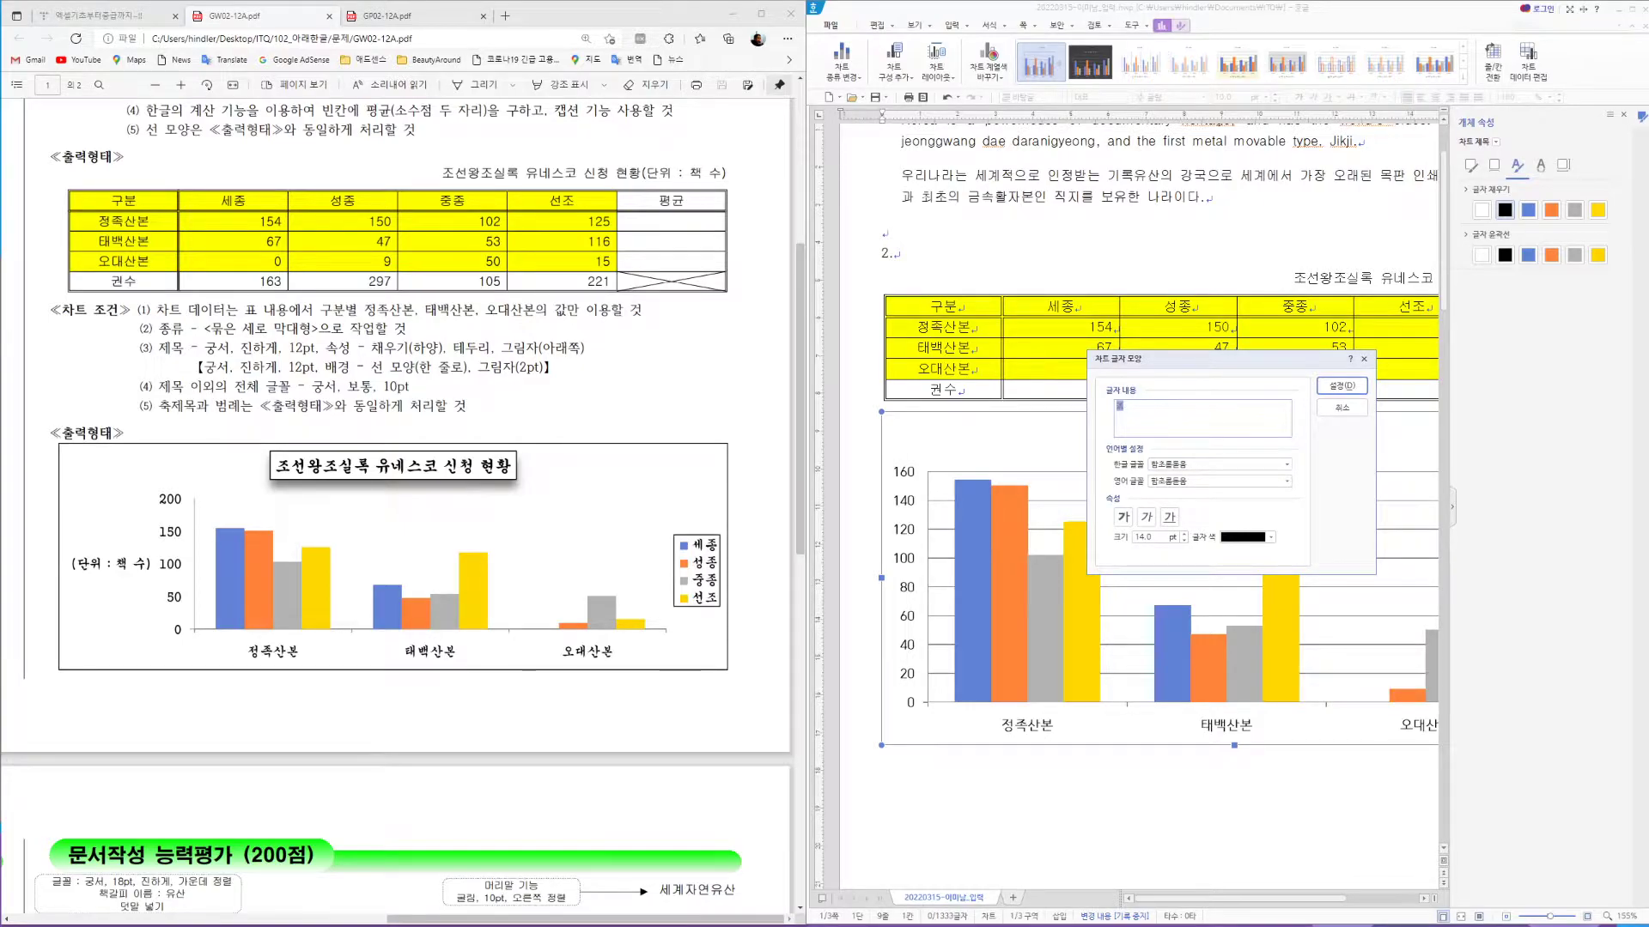
{"action": "type", "text": "선왕조실록 유네스코 신청 현황"}
{"action": "left_click_drag", "start_coordinate": [1227, 364], "coordinate": [1189, 344]}
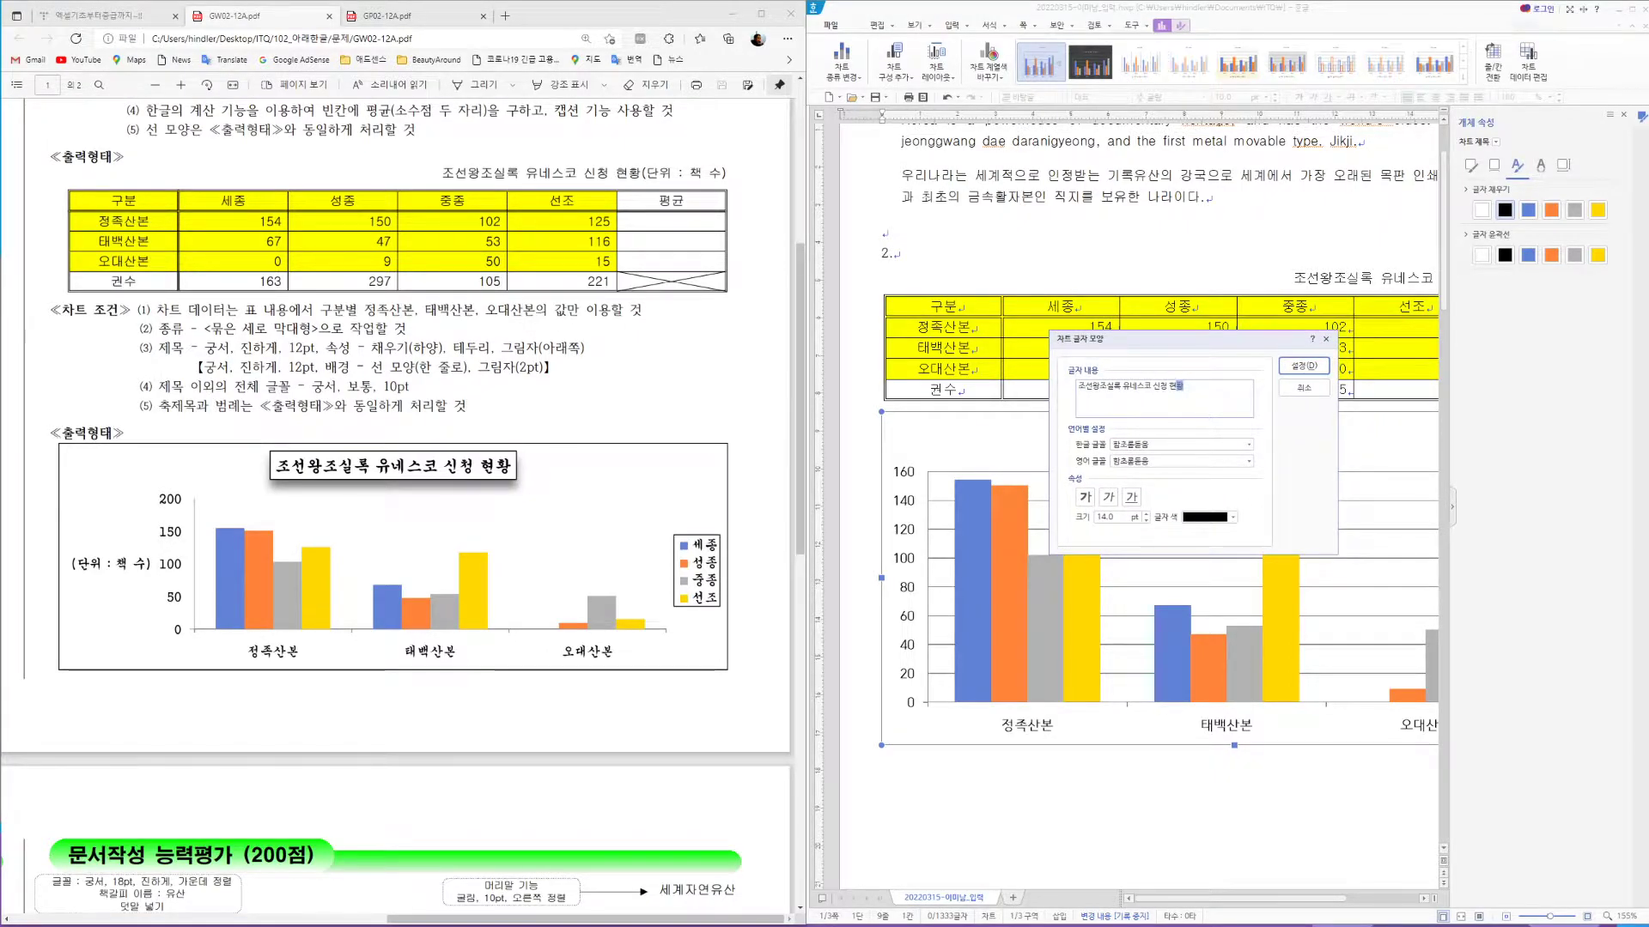
Format the chart title with the Korean font 궁서, bold, at 12 pt
{"action": "left_click", "coordinate": [1254, 446]}
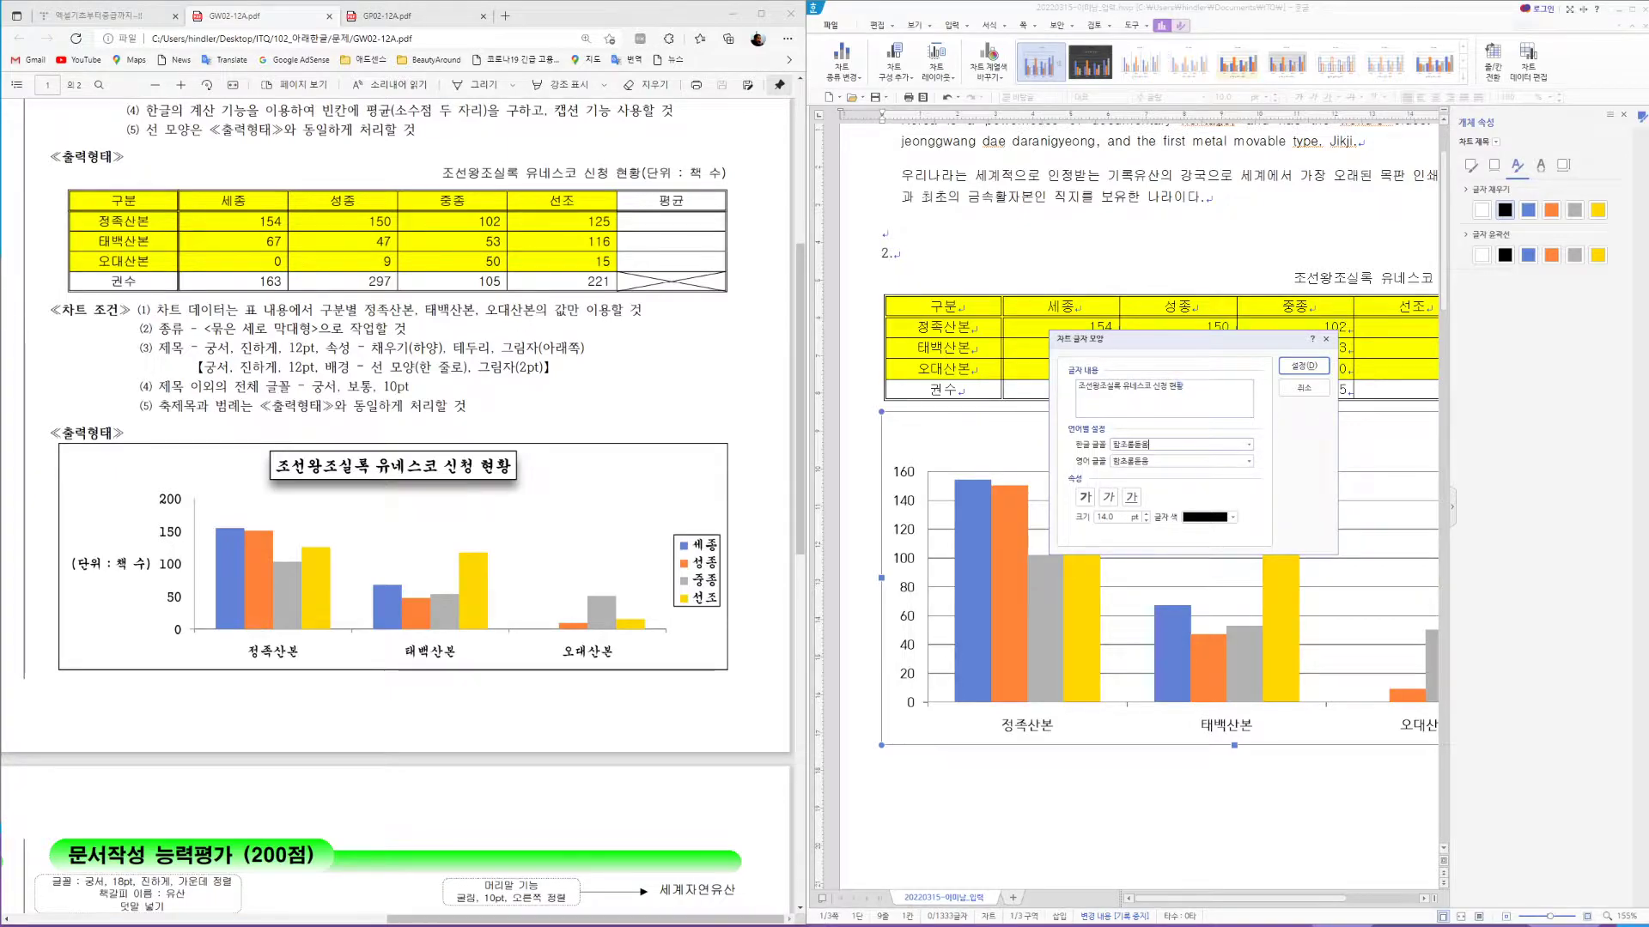
{"action": "left_click", "coordinate": [1247, 445]}
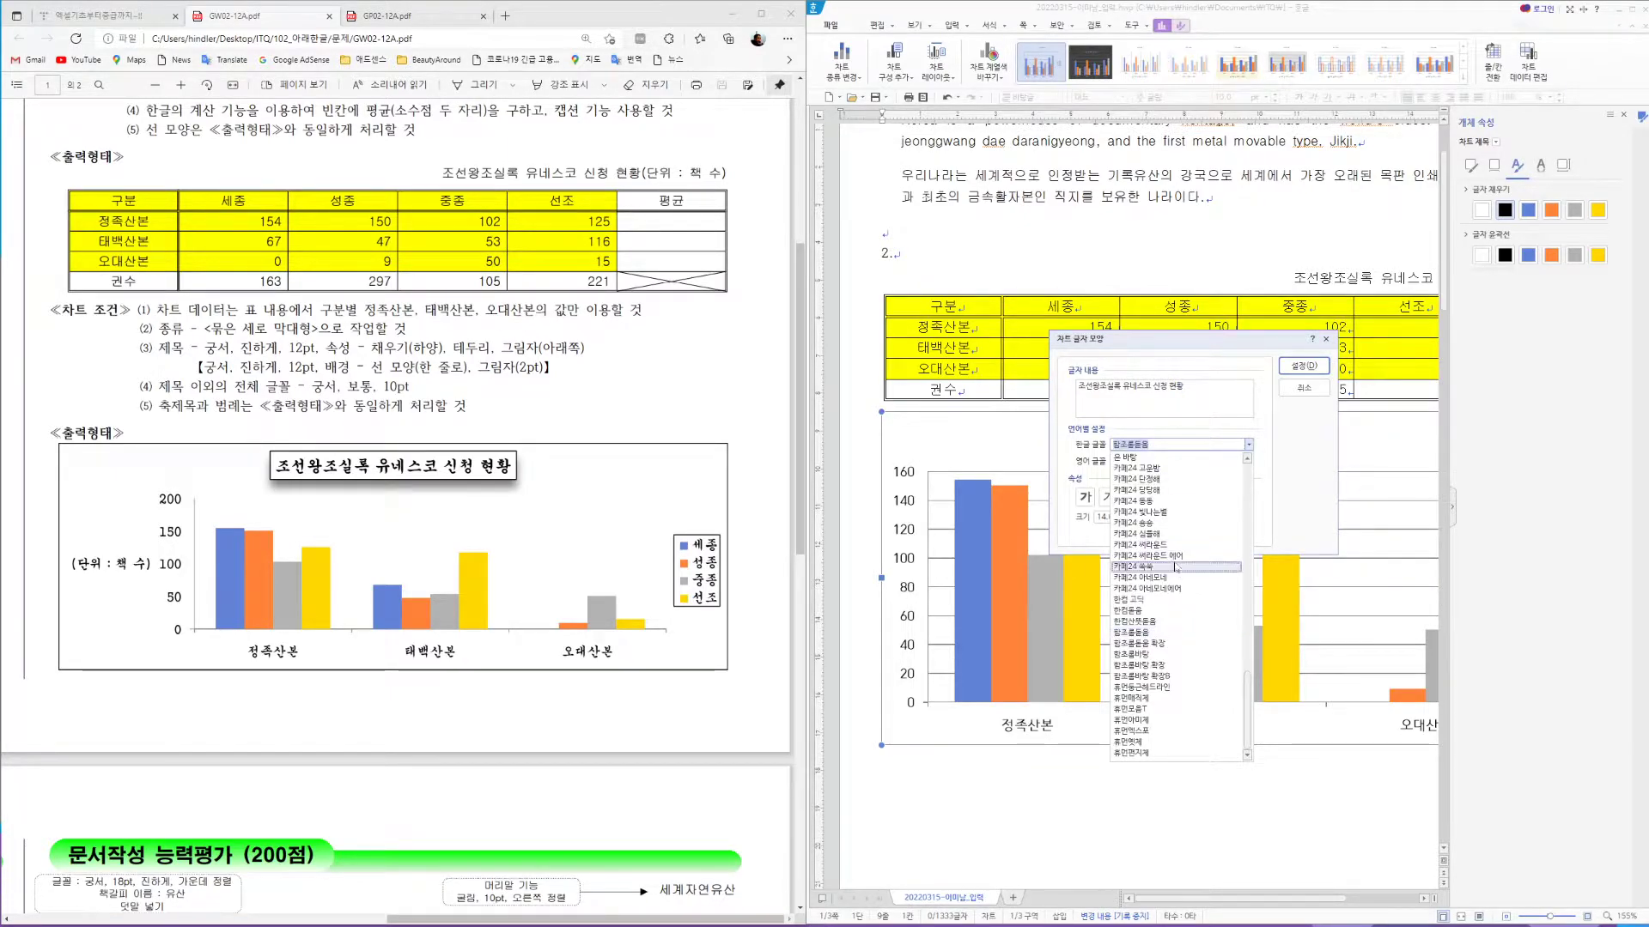
{"action": "scroll", "coordinate": [1189, 528], "scroll_direction": "up", "scroll_amount": 2}
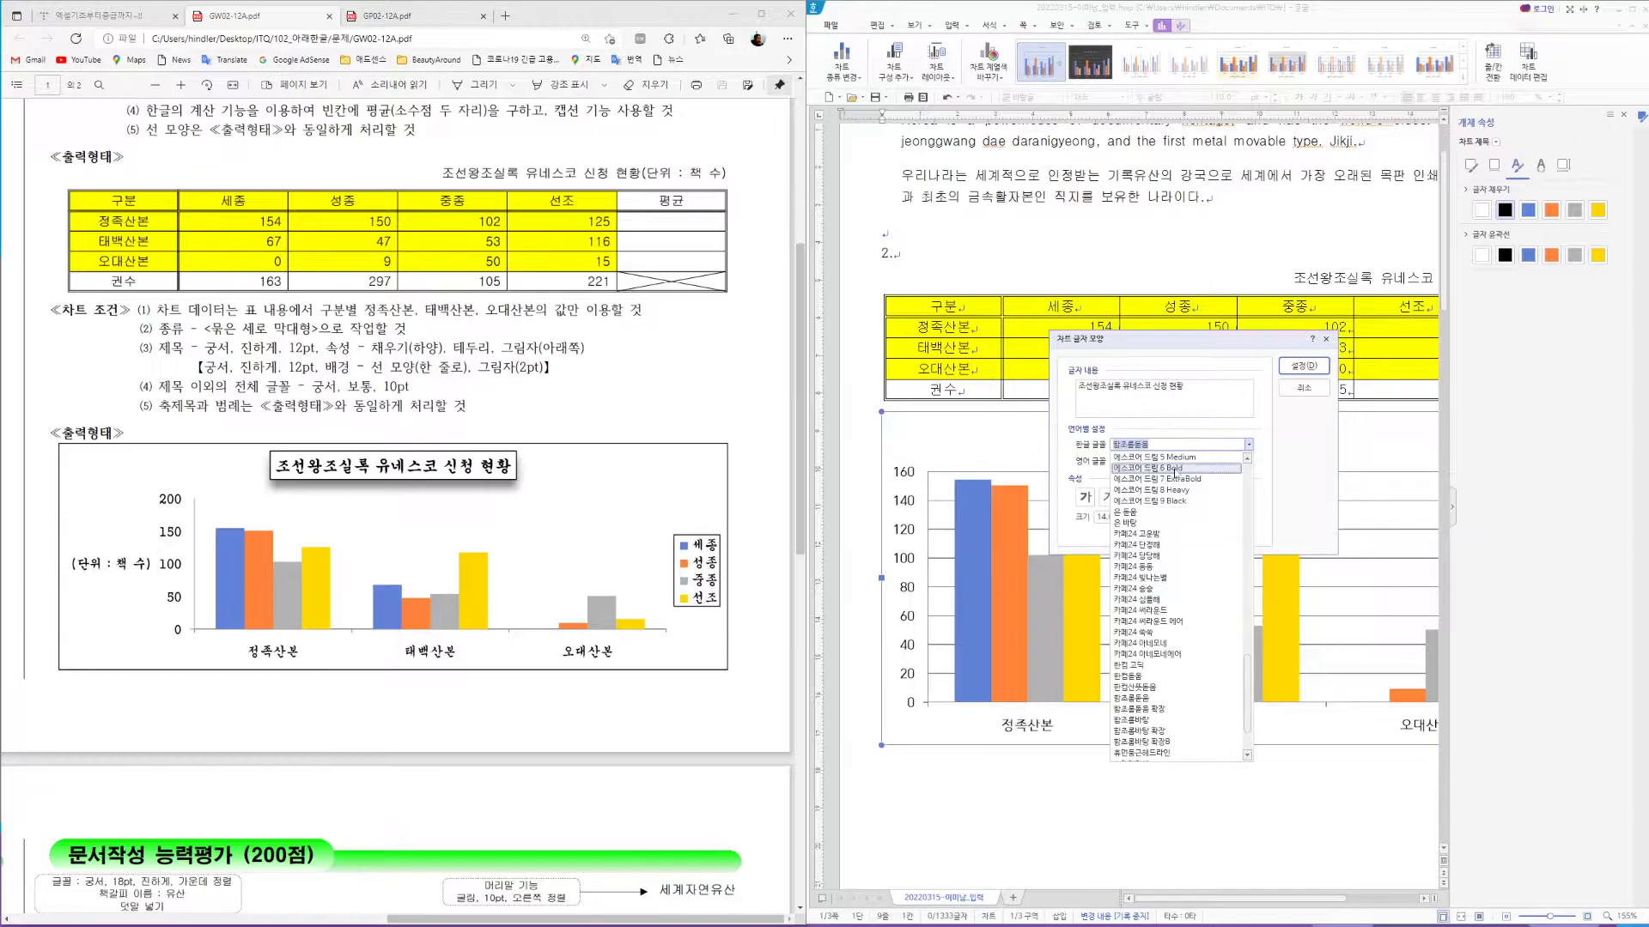
{"action": "type", "text": "궁서"}
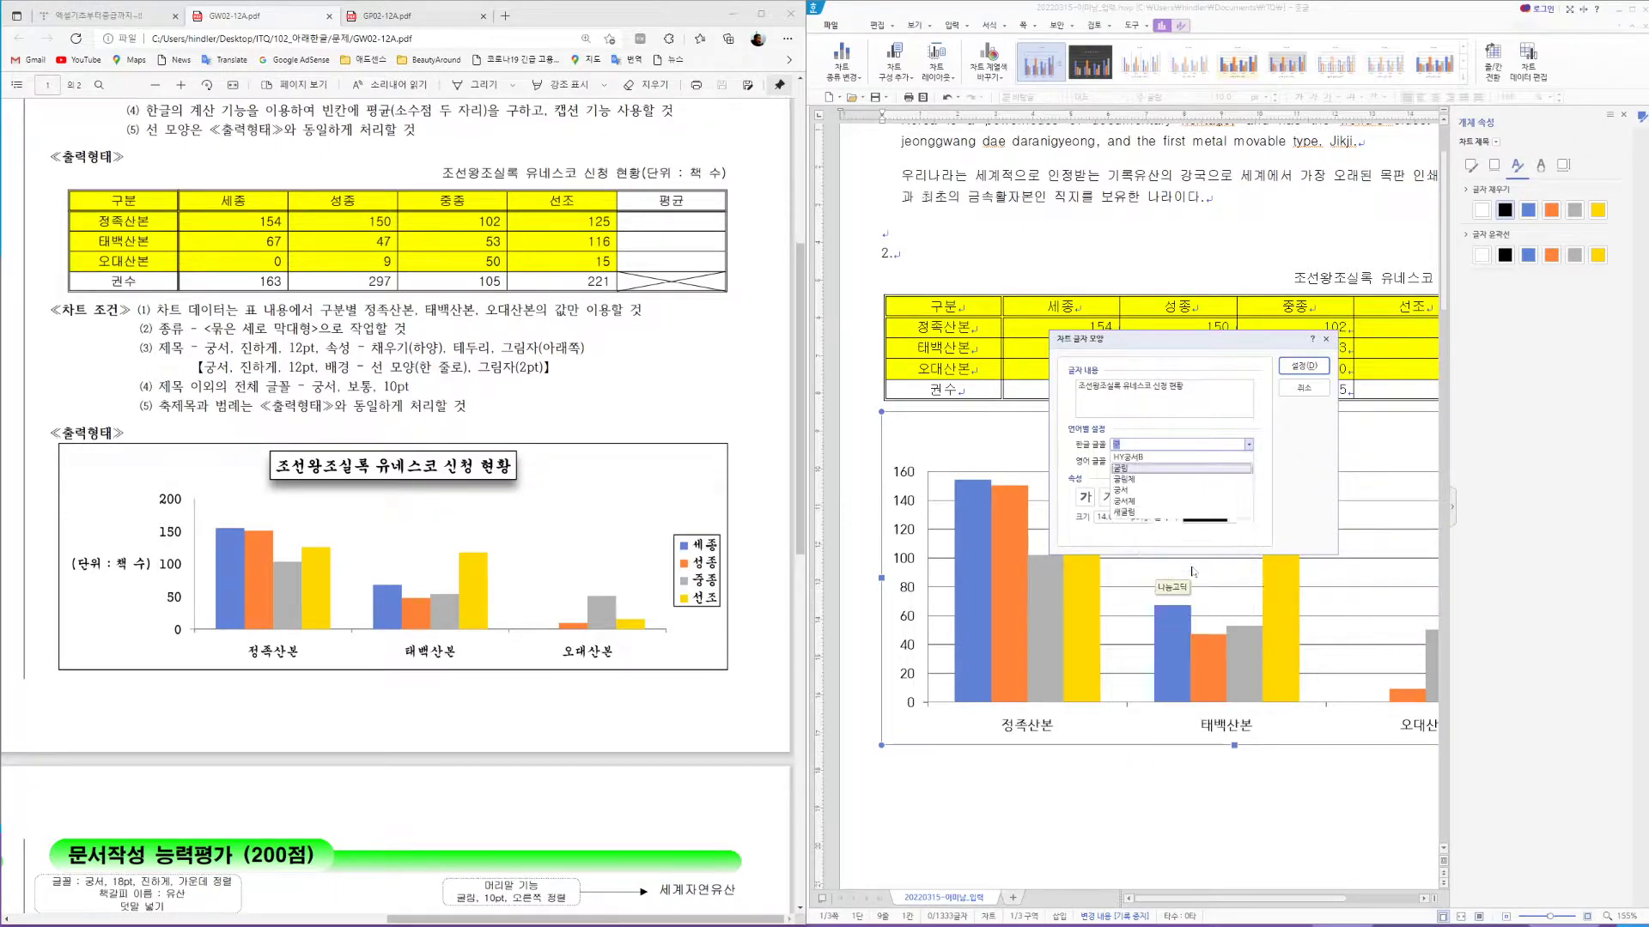
{"action": "left_click", "coordinate": [1122, 470]}
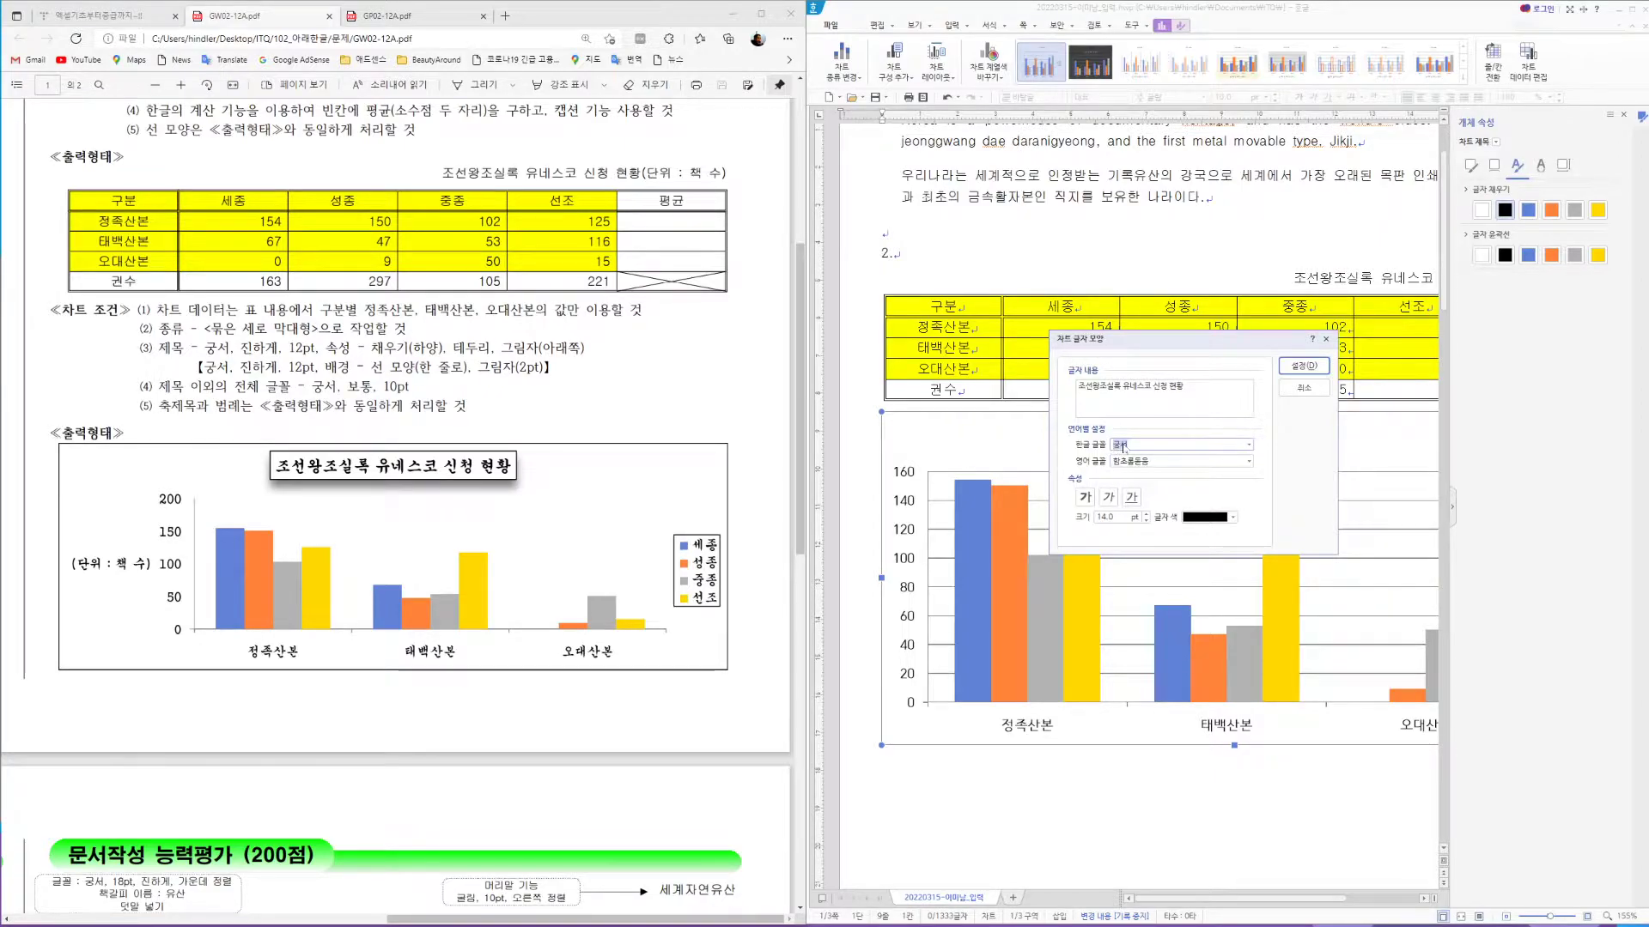
{"action": "left_click", "coordinate": [1084, 498]}
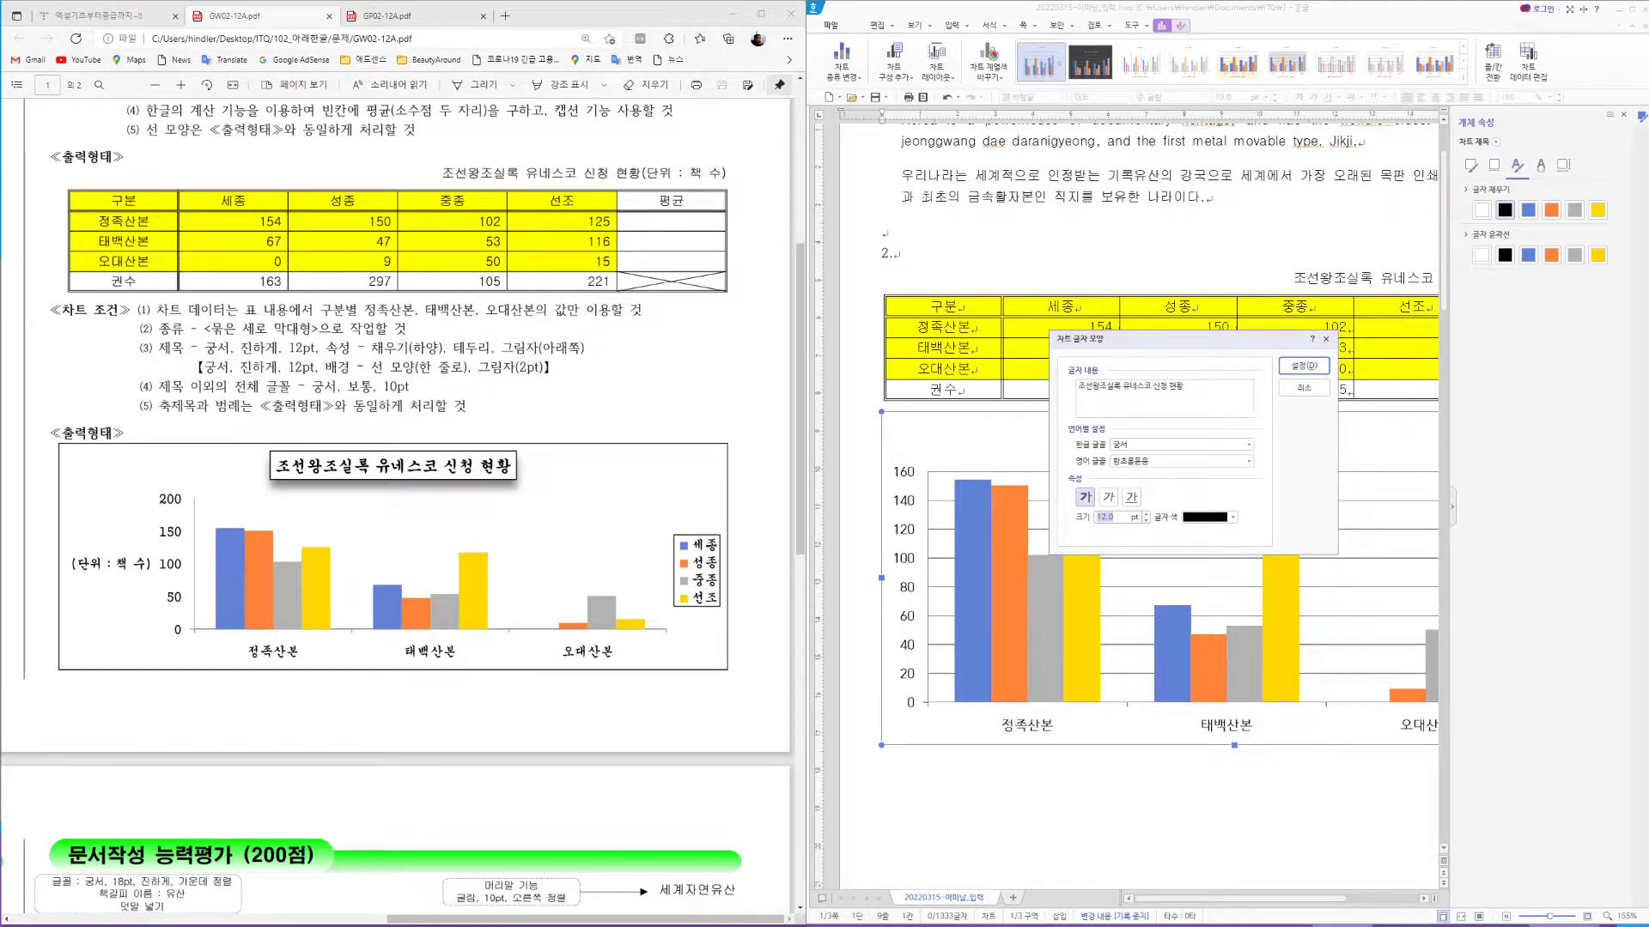
{"action": "left_click", "coordinate": [1303, 366]}
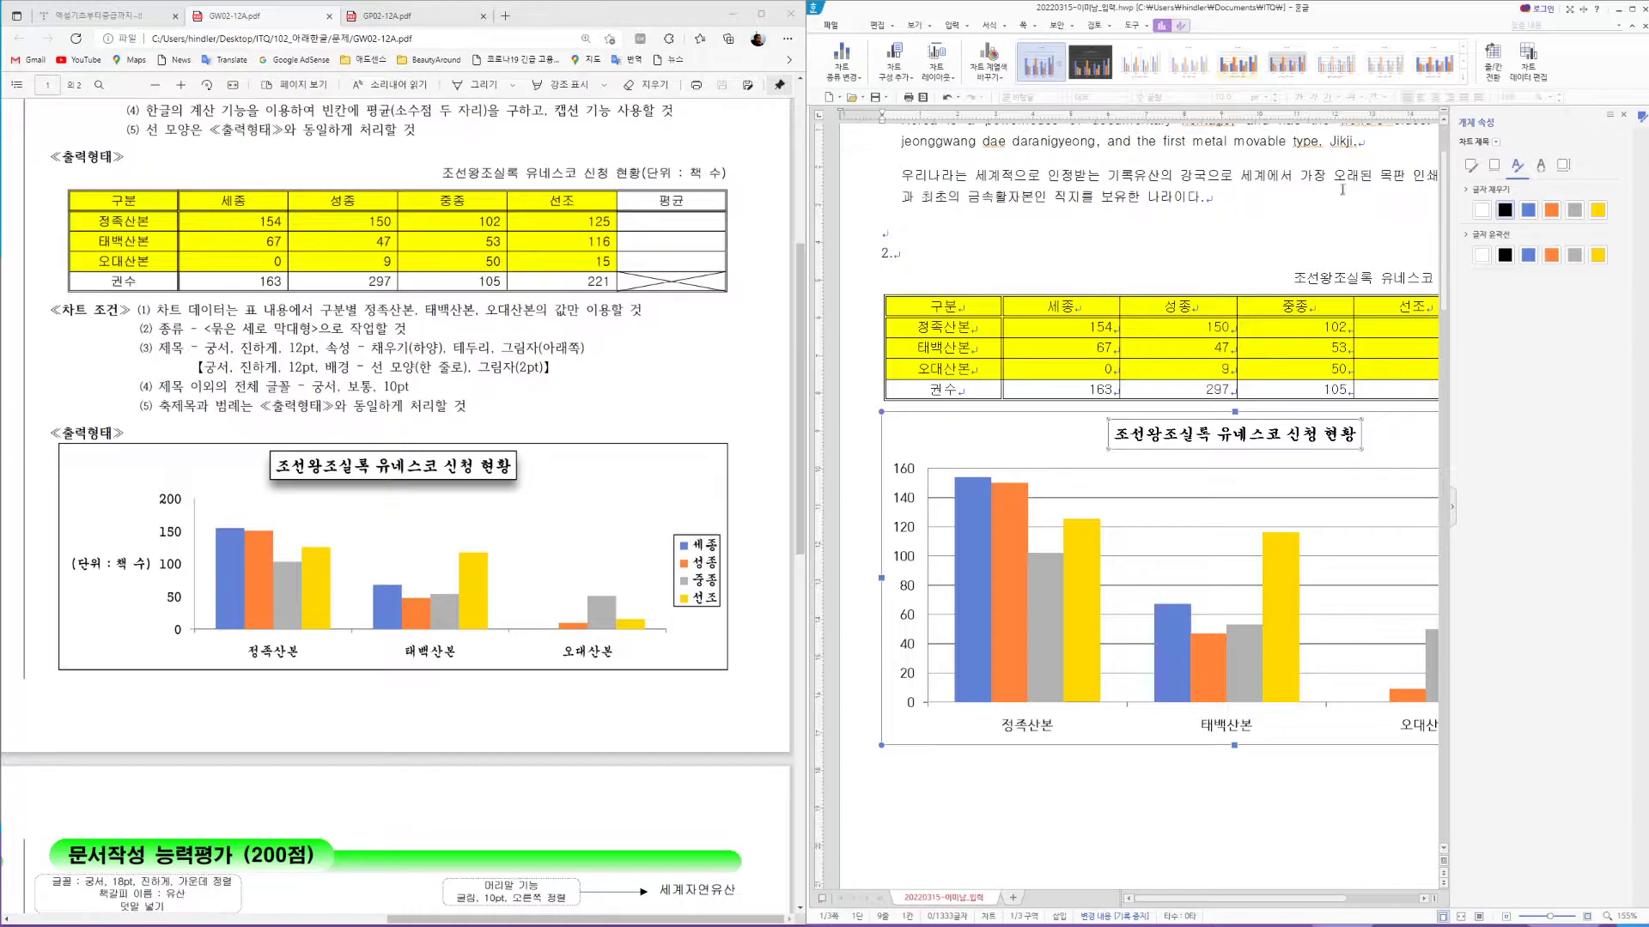
Fill the chart title box with white and give it a black outline
{"action": "left_click", "coordinate": [1471, 166]}
{"action": "left_click", "coordinate": [1483, 211]}
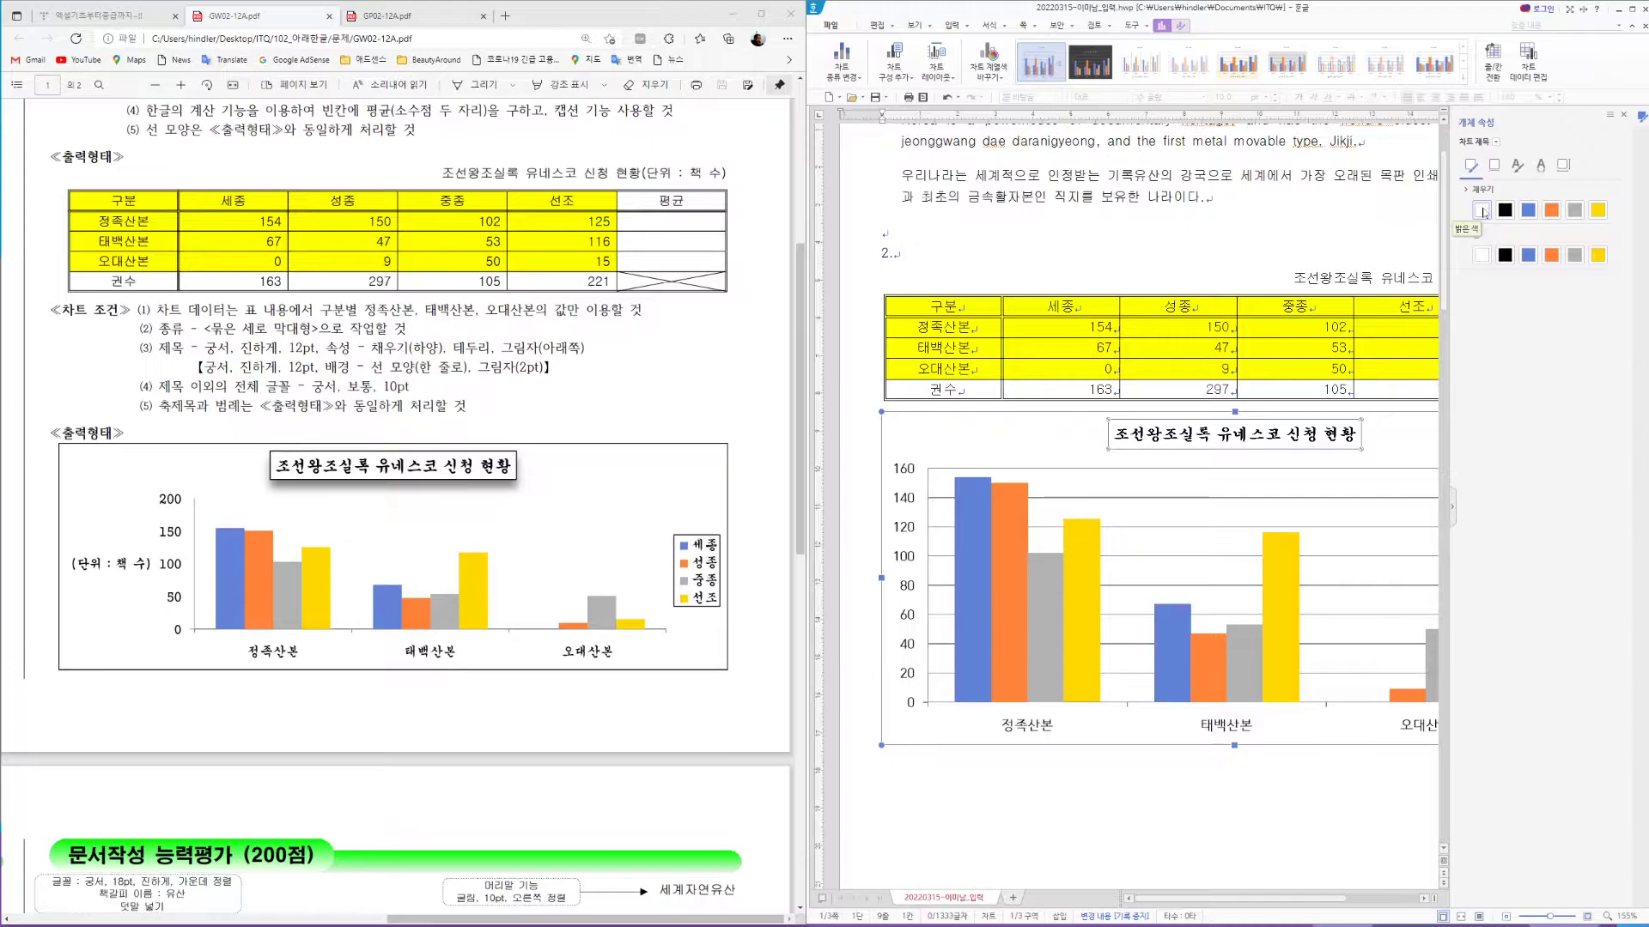
{"action": "left_click", "coordinate": [1505, 255]}
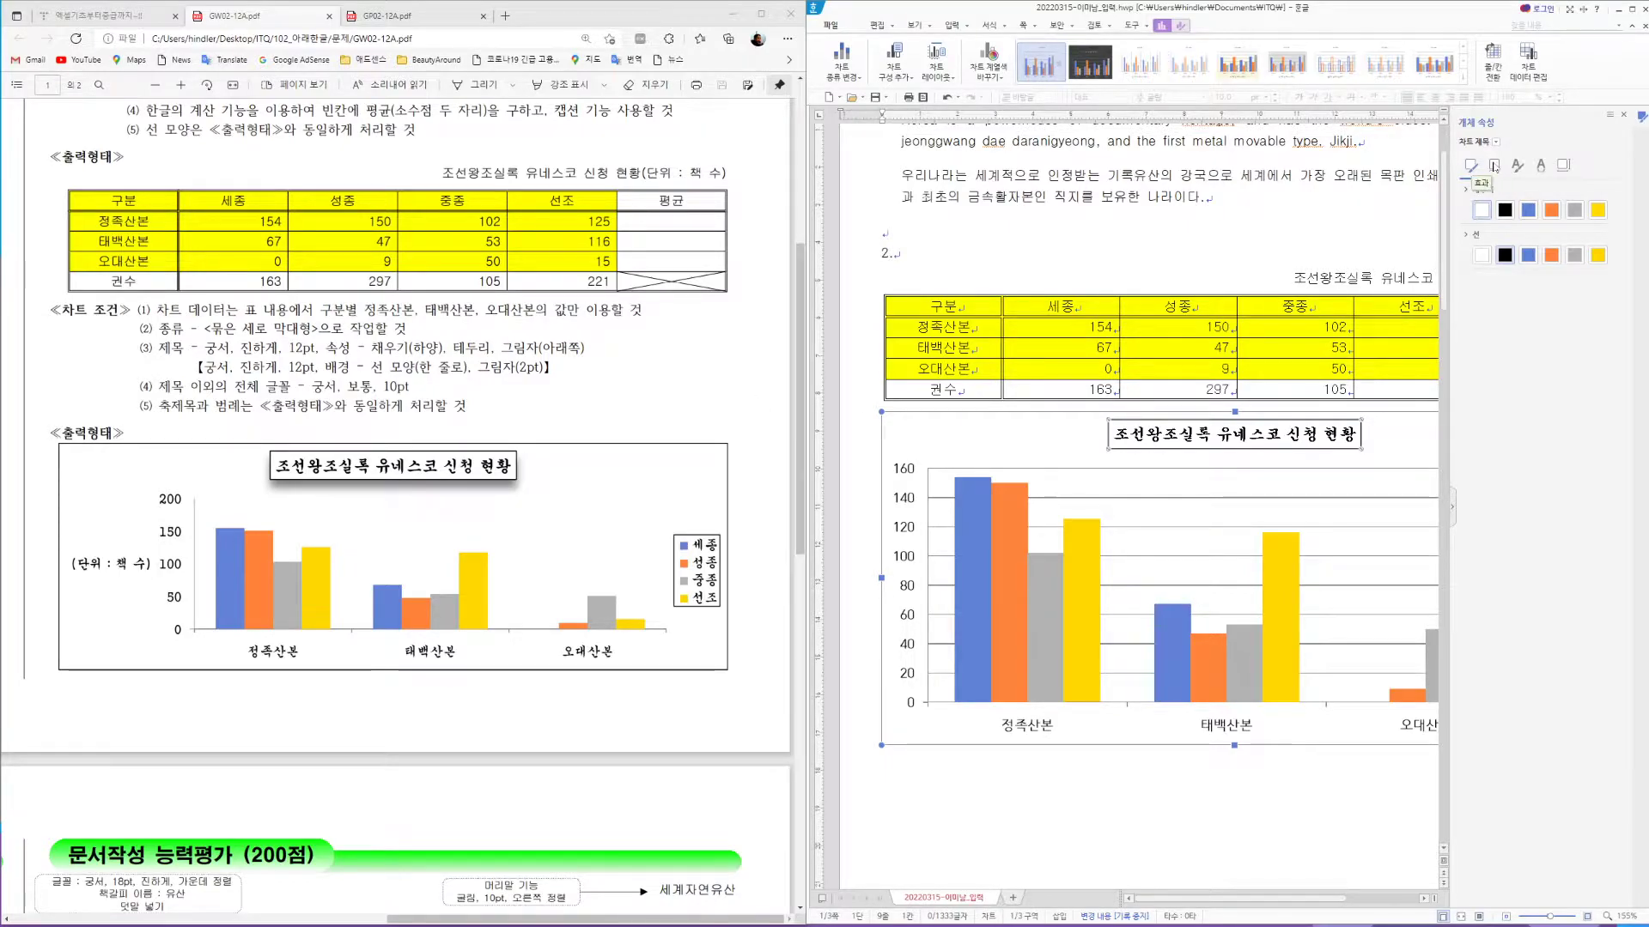
Apply a shadow below the chart title box and close its object properties
{"action": "left_click", "coordinate": [1495, 165]}
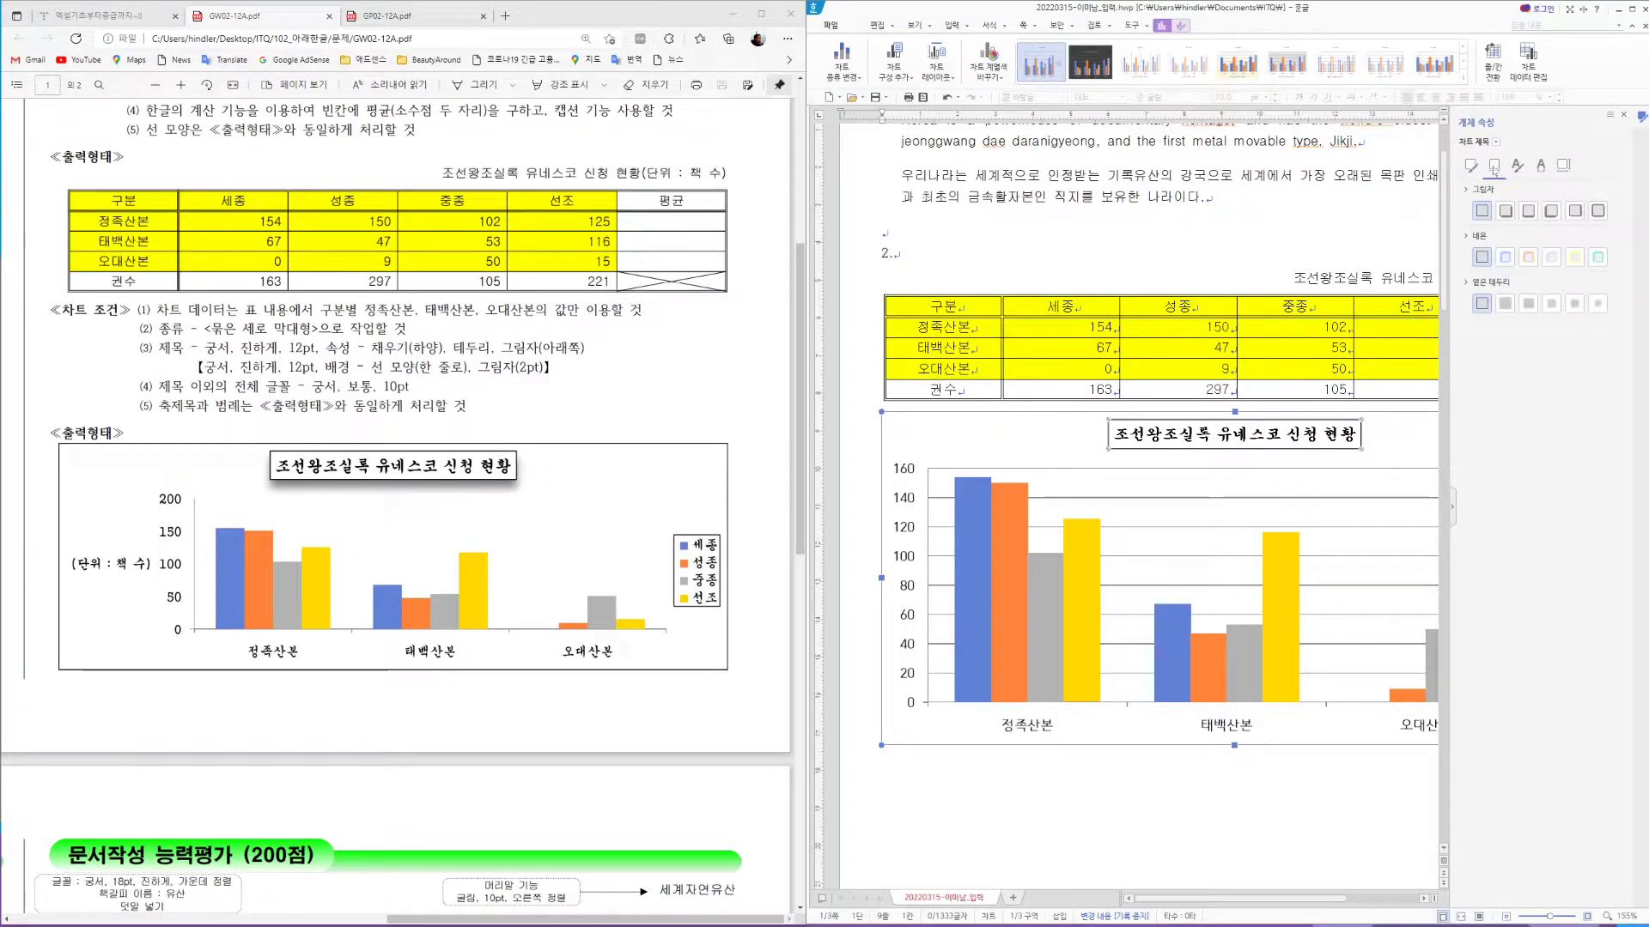
{"action": "left_click", "coordinate": [1528, 212]}
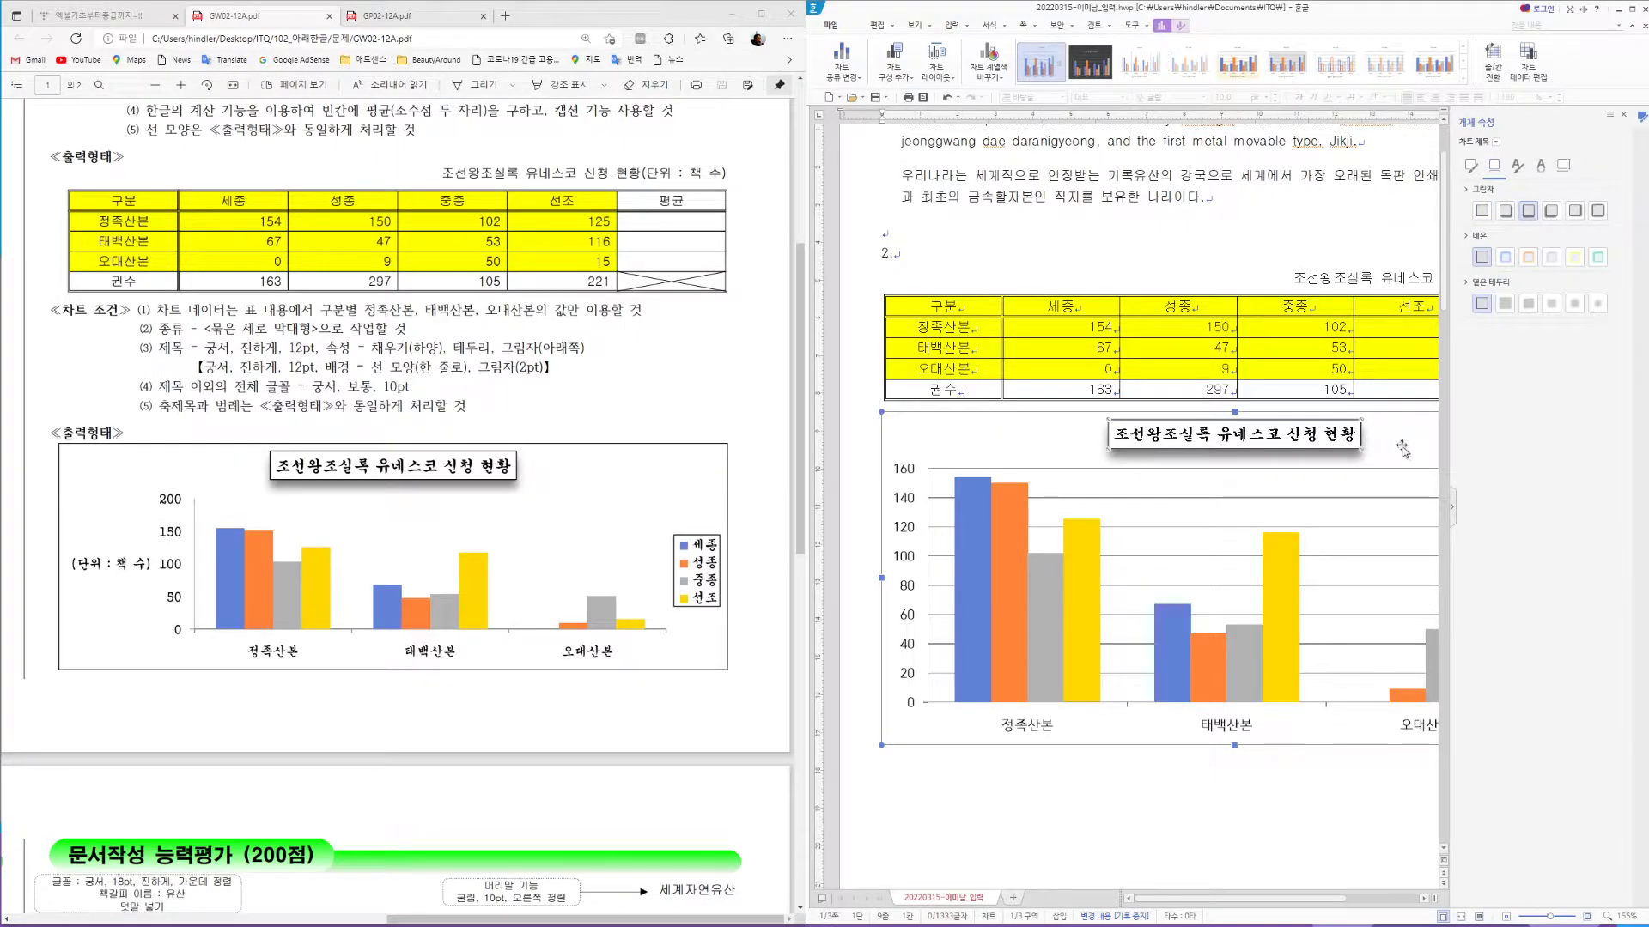
{"action": "left_click", "coordinate": [1049, 447]}
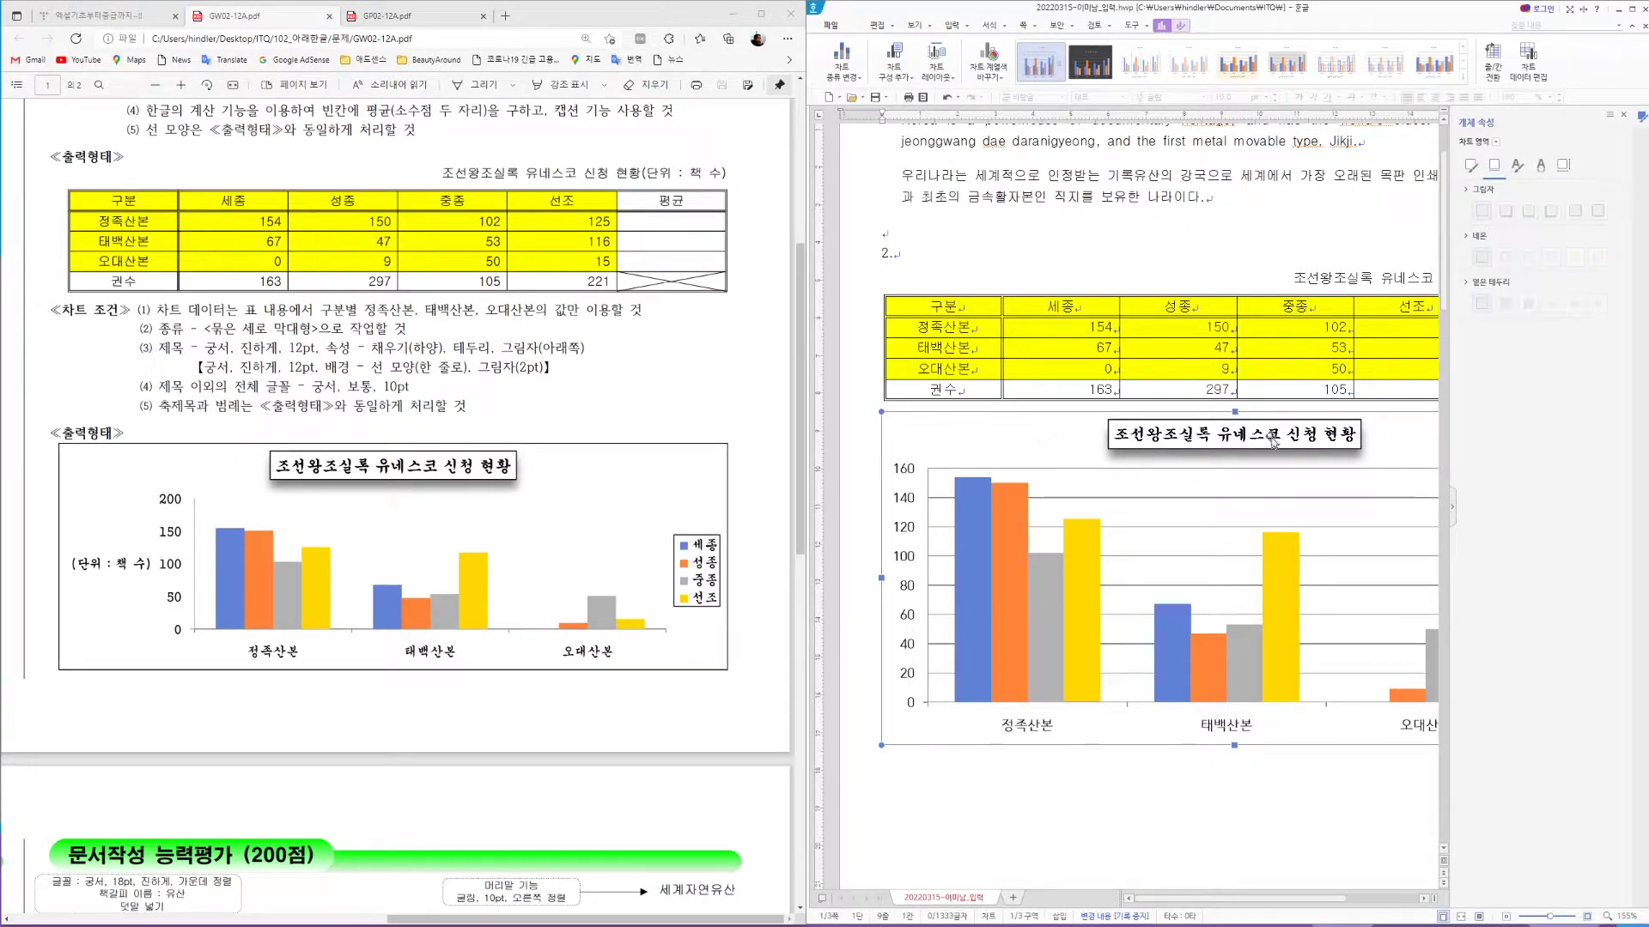
{"action": "left_click", "coordinate": [1623, 116]}
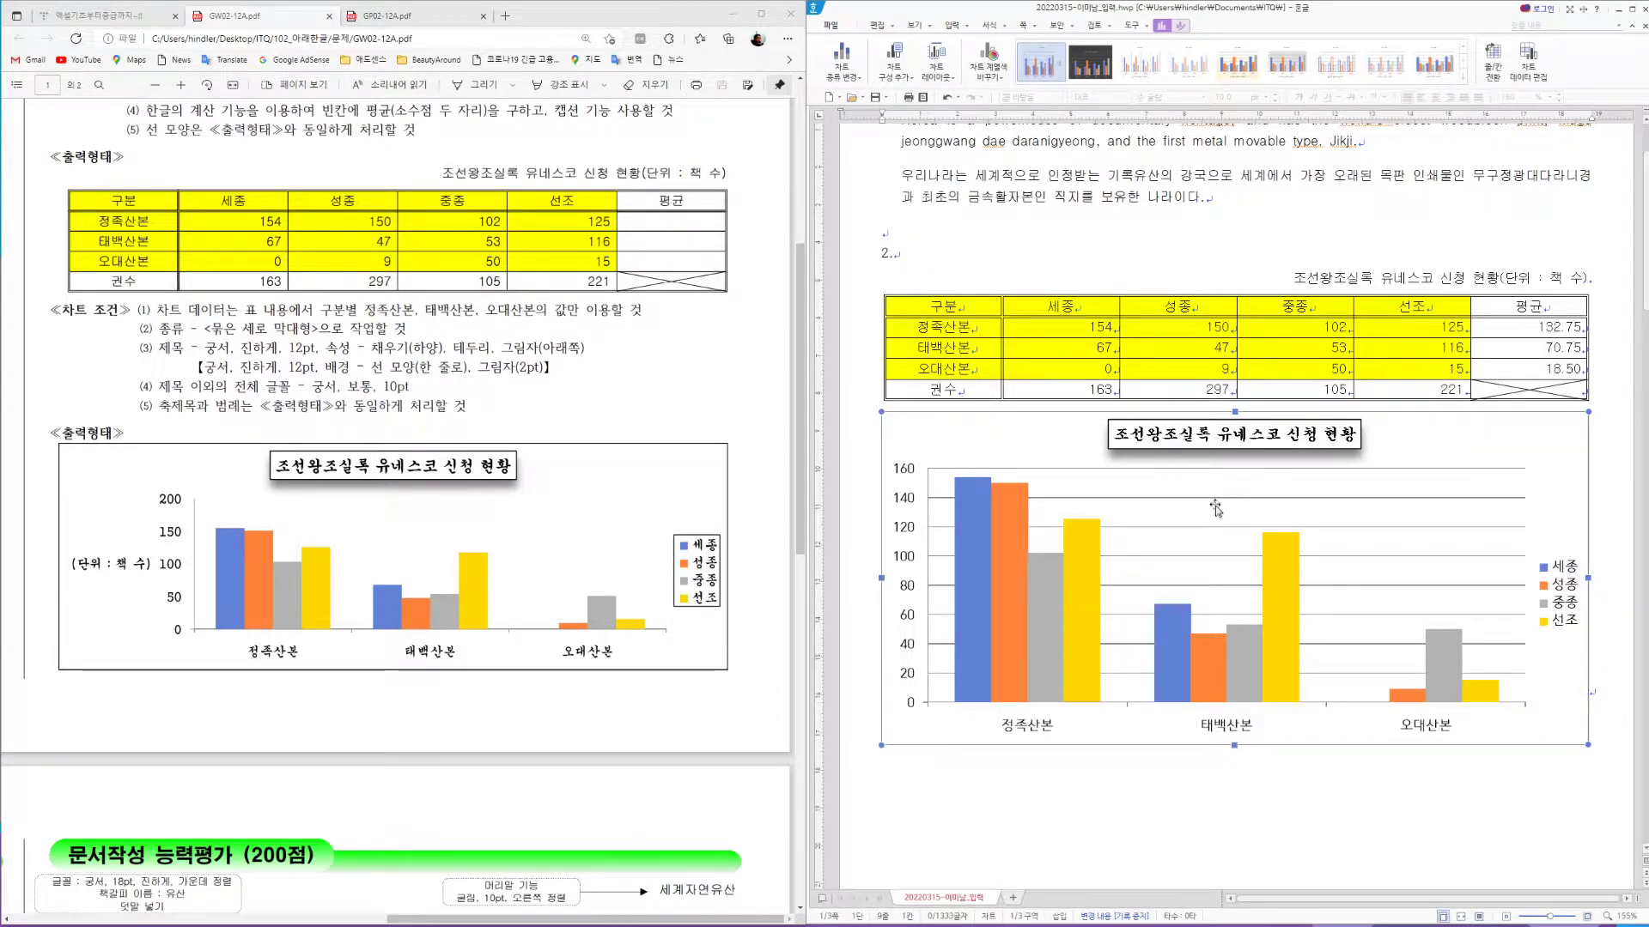
Review the chart title's text and font settings, then deselect the chart
{"action": "left_click", "coordinate": [1157, 440]}
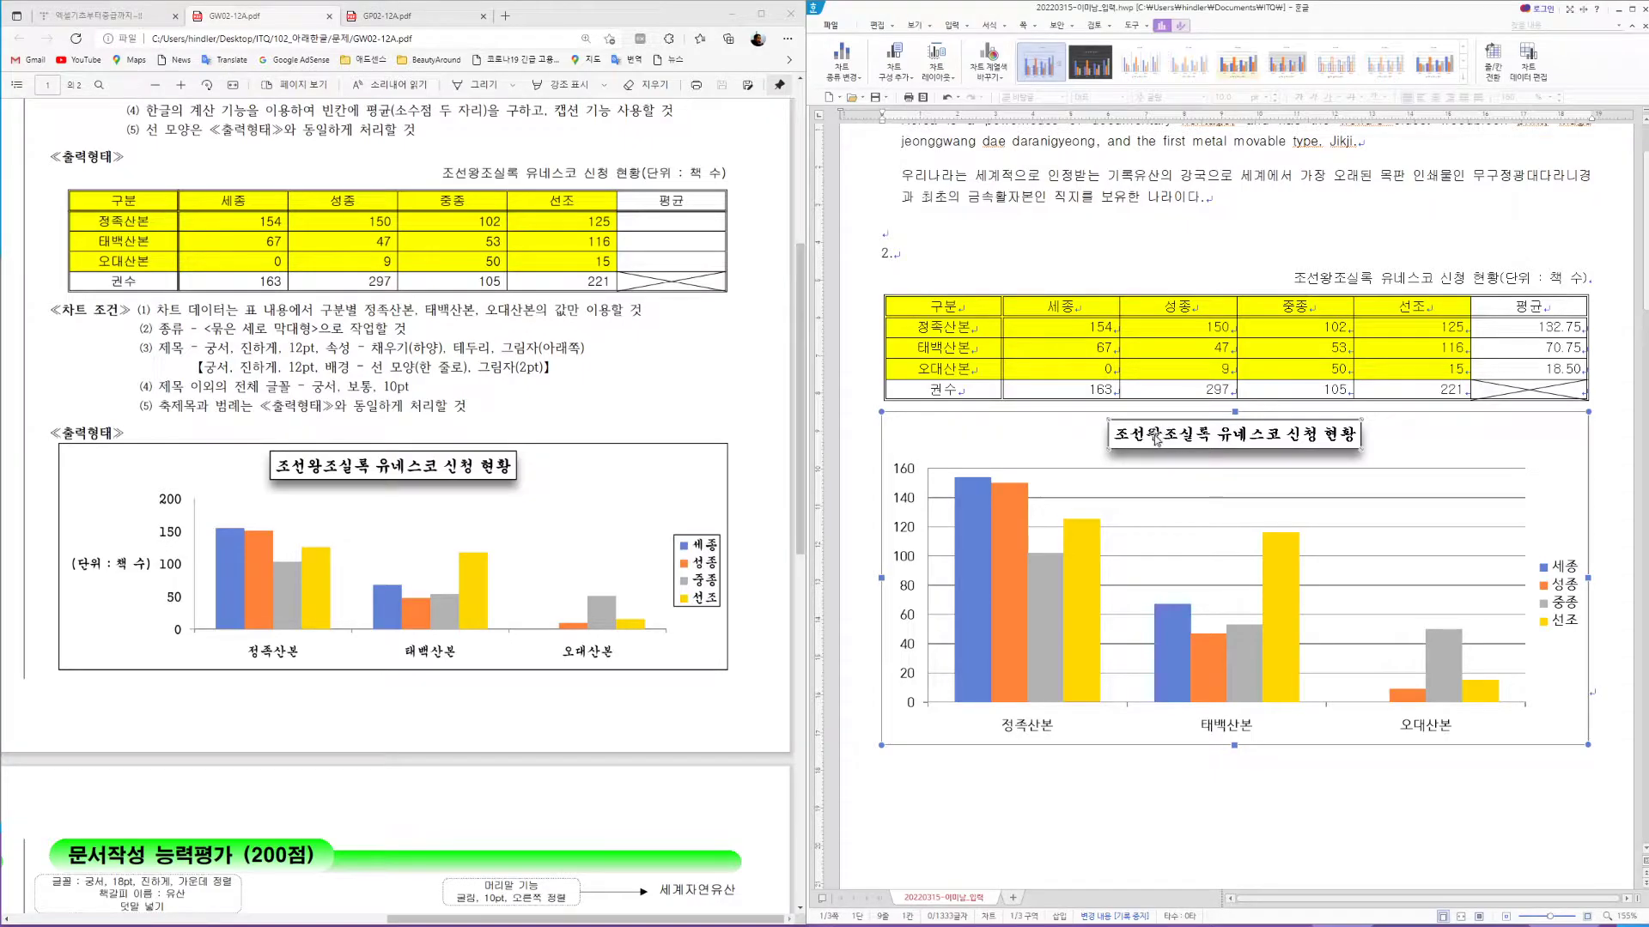
{"action": "right_click", "coordinate": [1156, 440]}
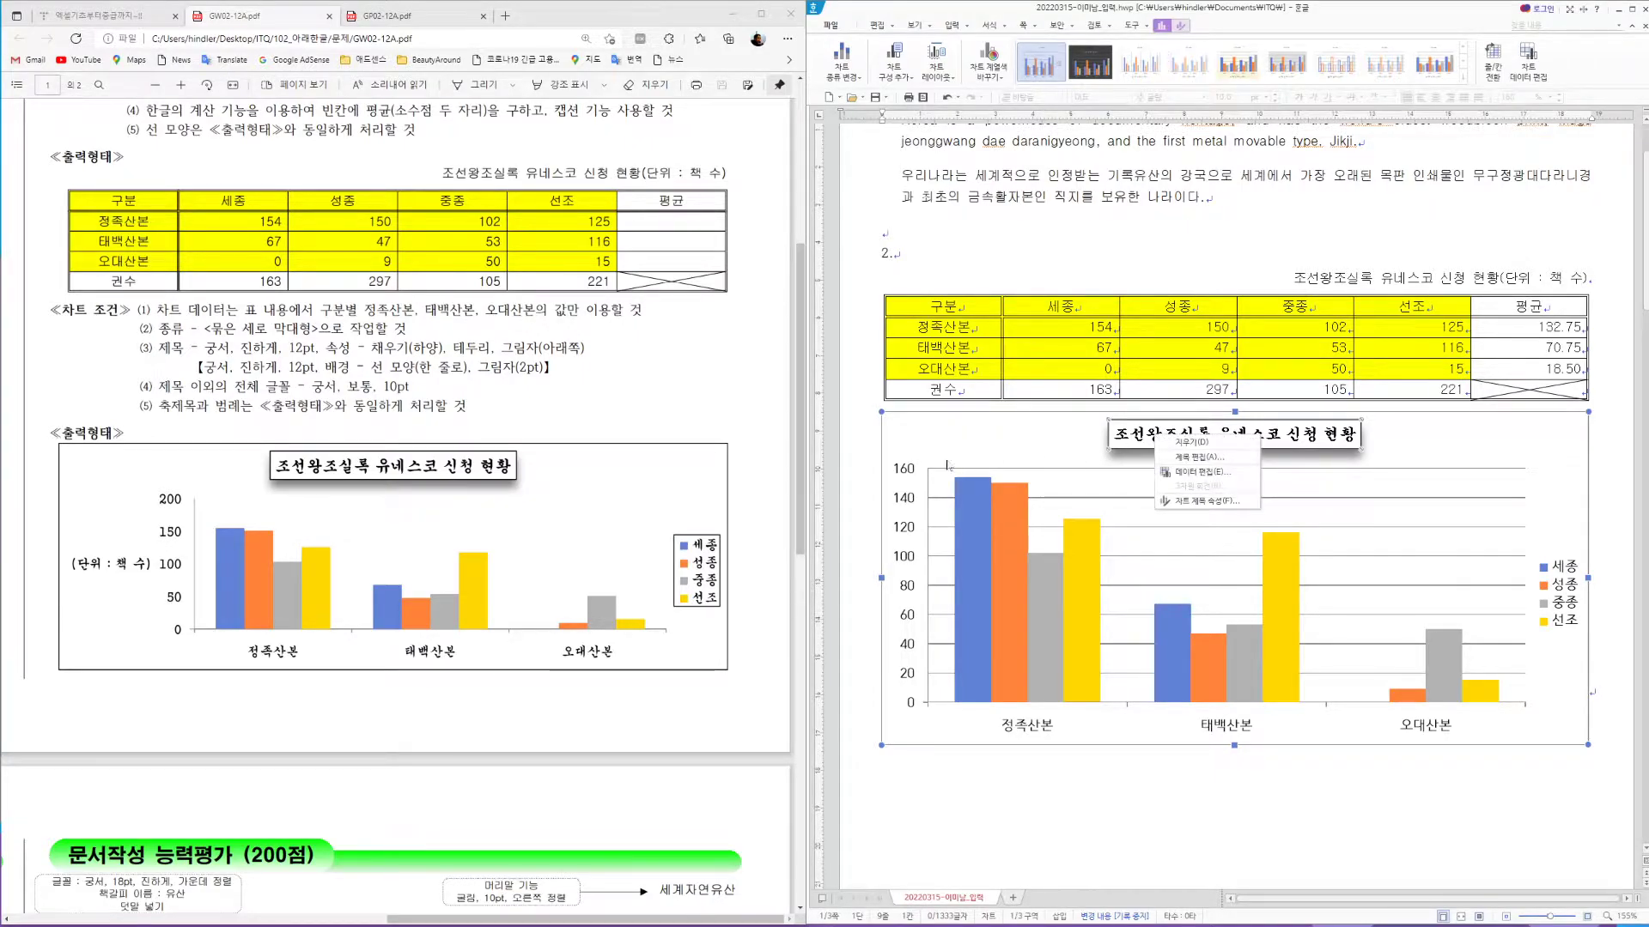
{"action": "left_click", "coordinate": [1196, 457]}
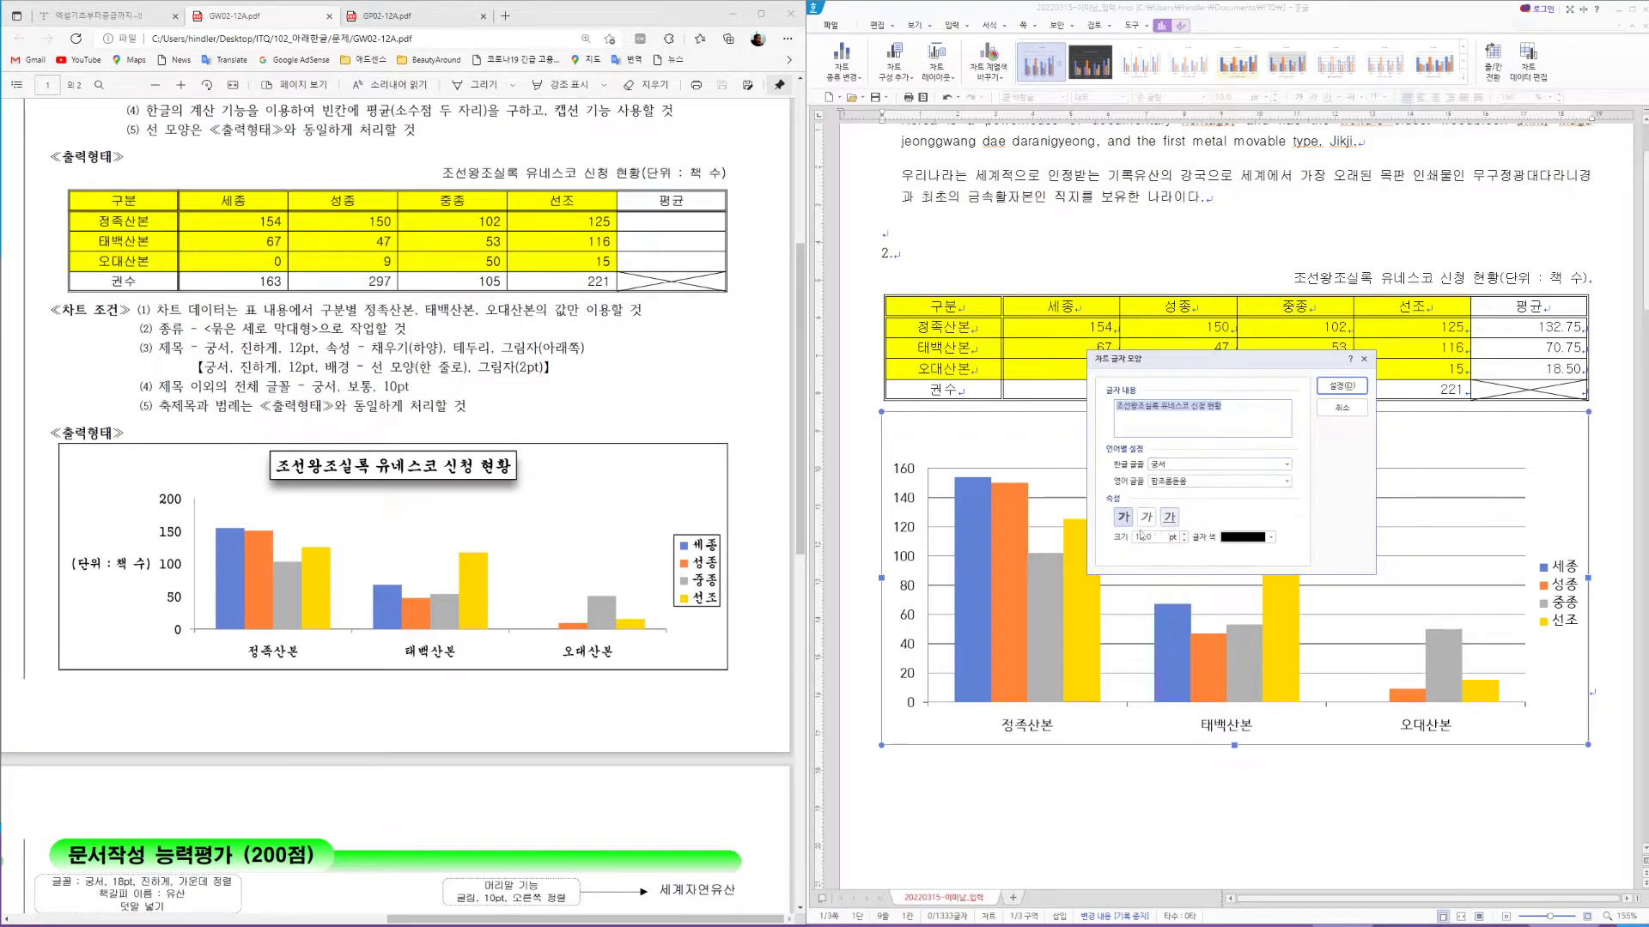
{"action": "left_click", "coordinate": [1341, 386]}
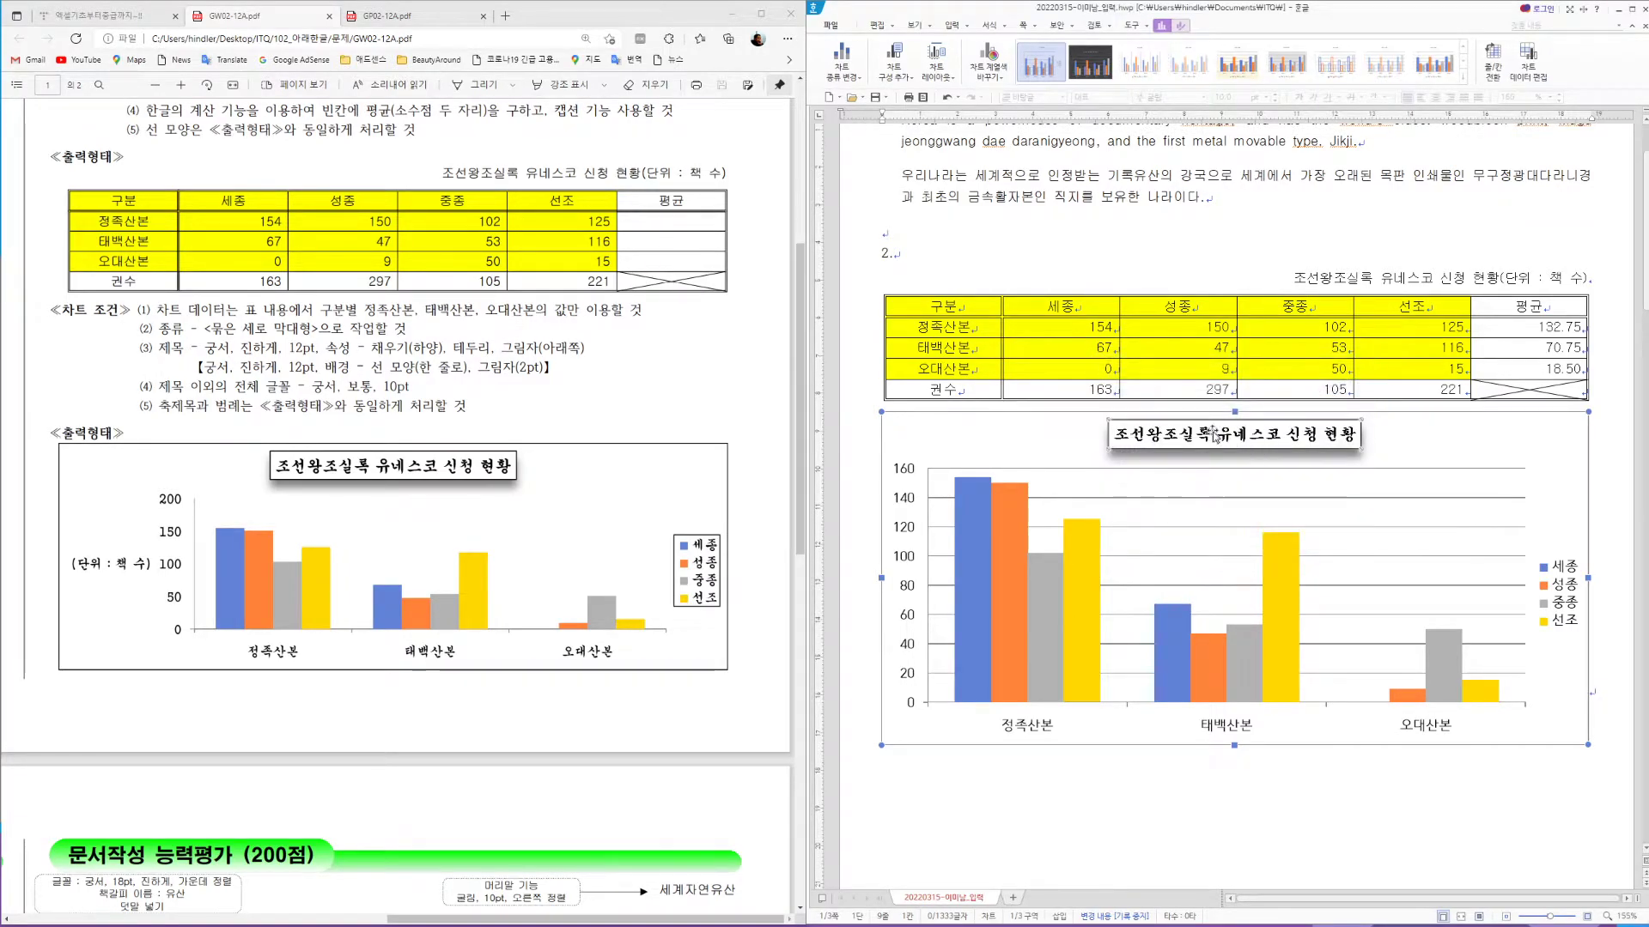
{"action": "left_click", "coordinate": [1258, 783]}
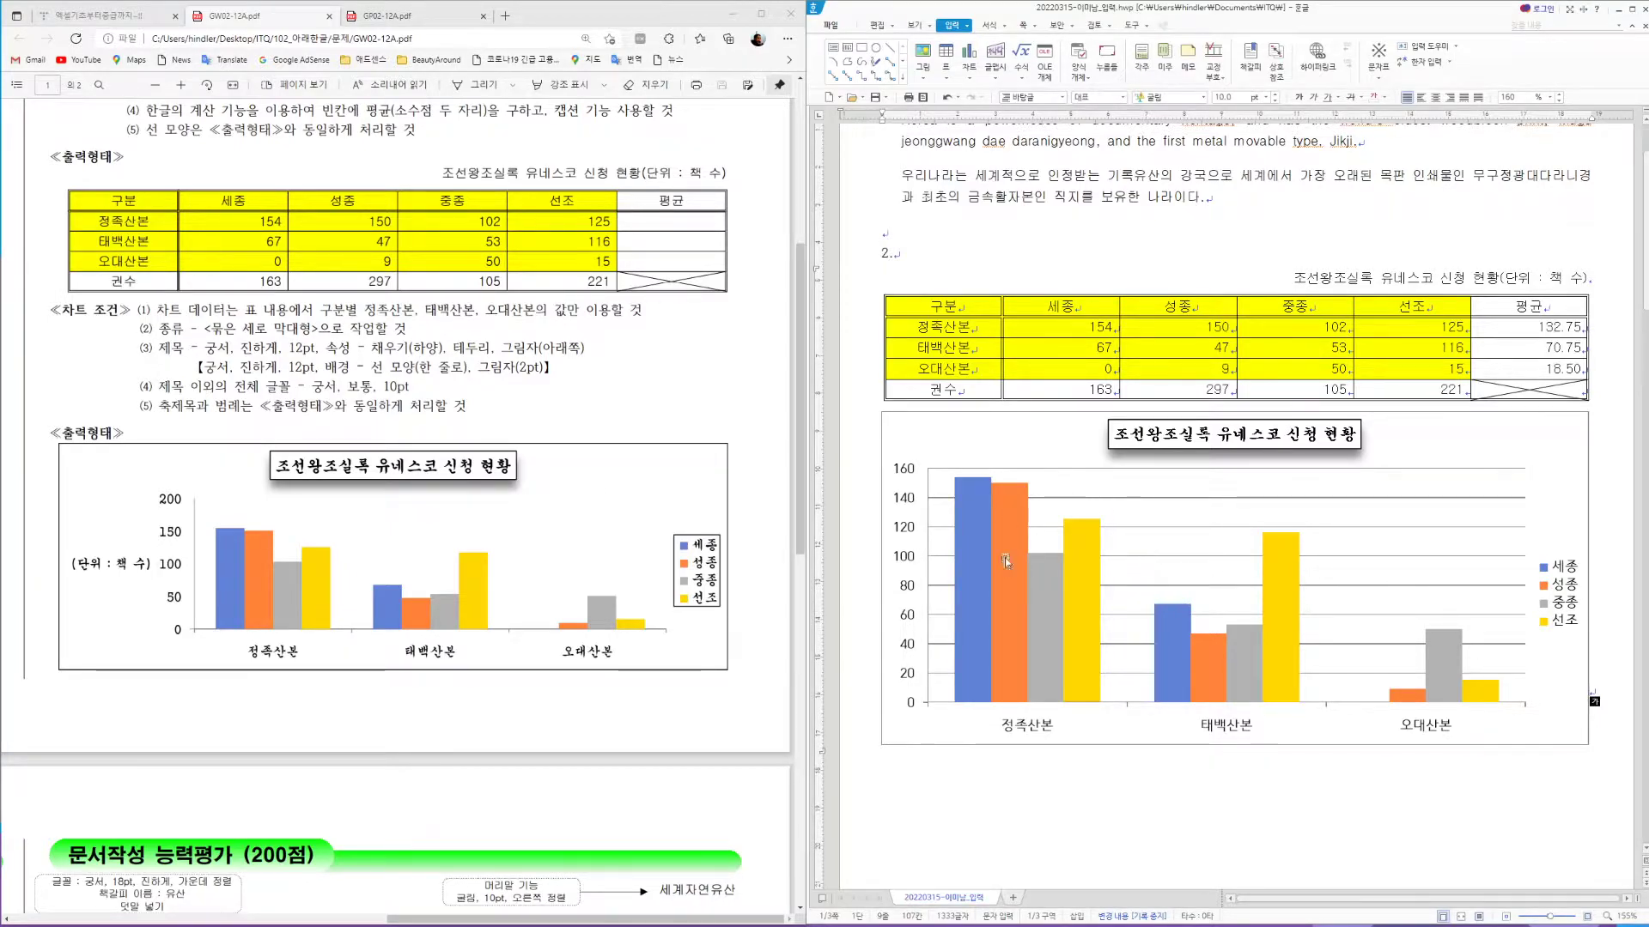
Set the Korean font of the chart's value axis labels to 궁서
{"action": "left_click", "coordinate": [907, 505]}
{"action": "double_click", "coordinate": [909, 505]}
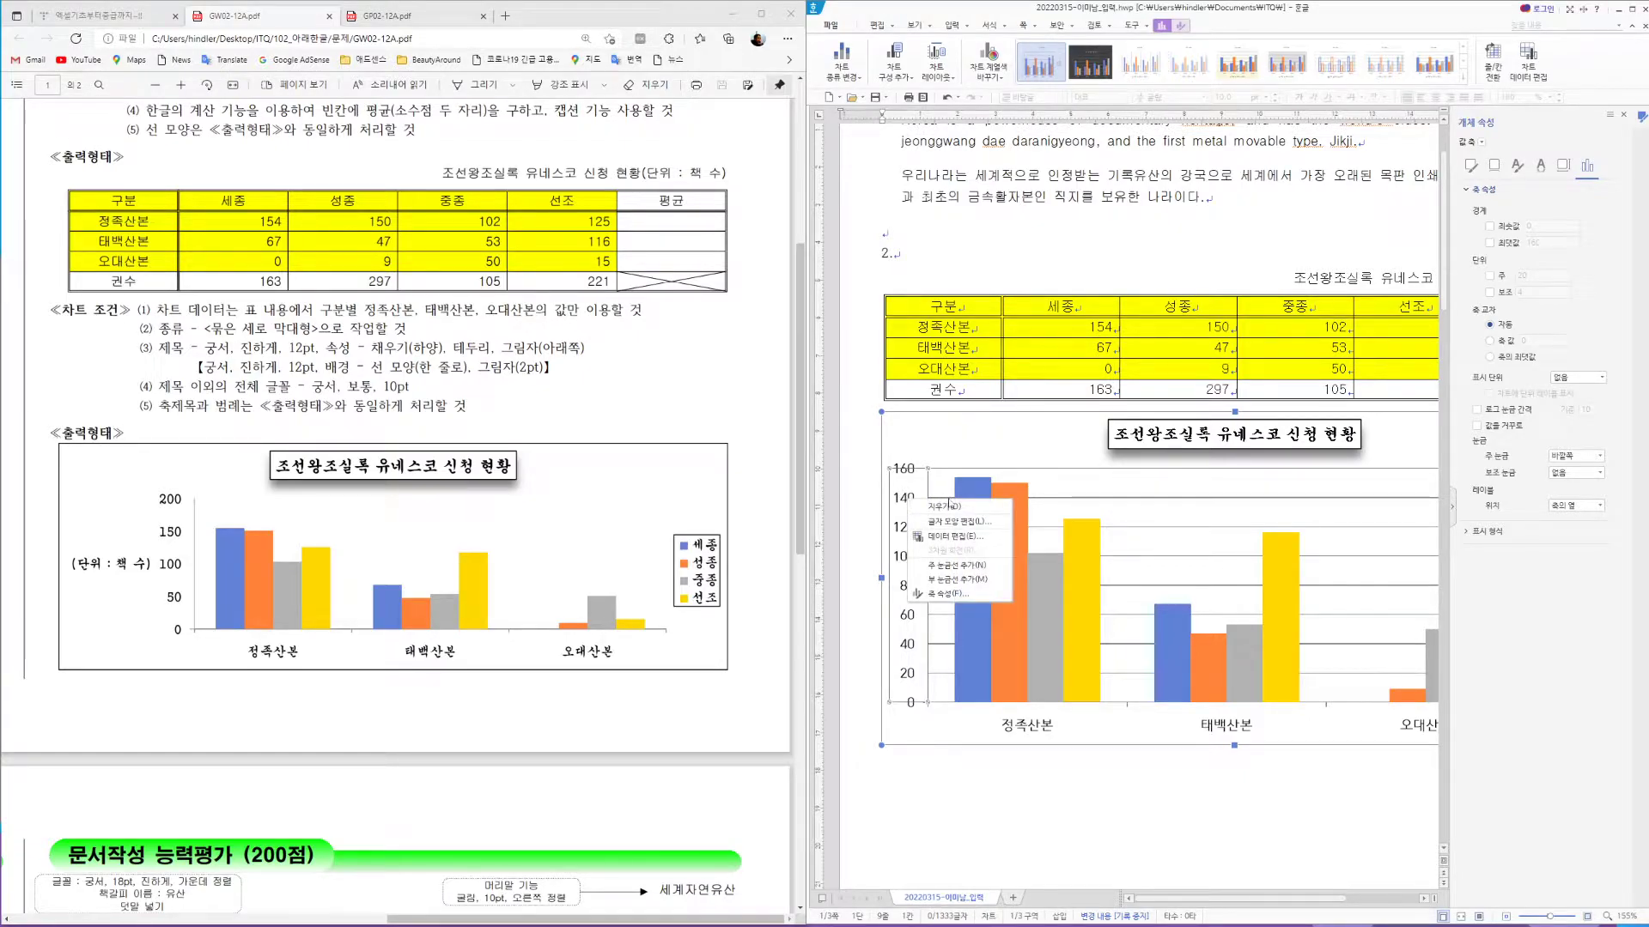
{"action": "left_click", "coordinate": [981, 522]}
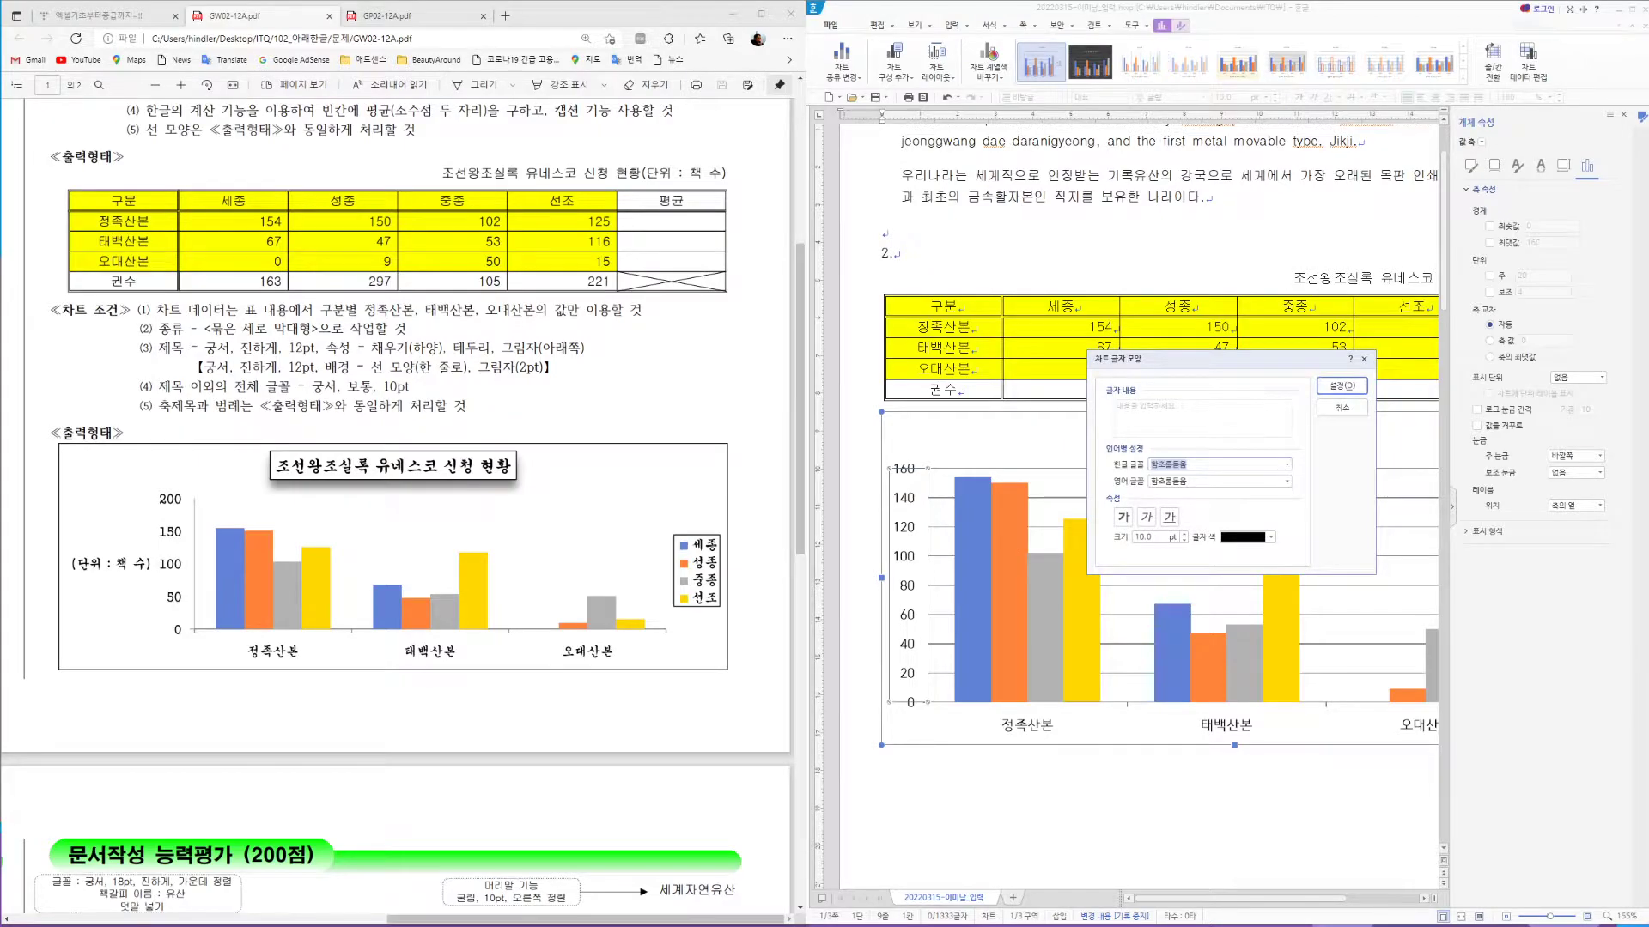
{"action": "type", "text": "궁서"}
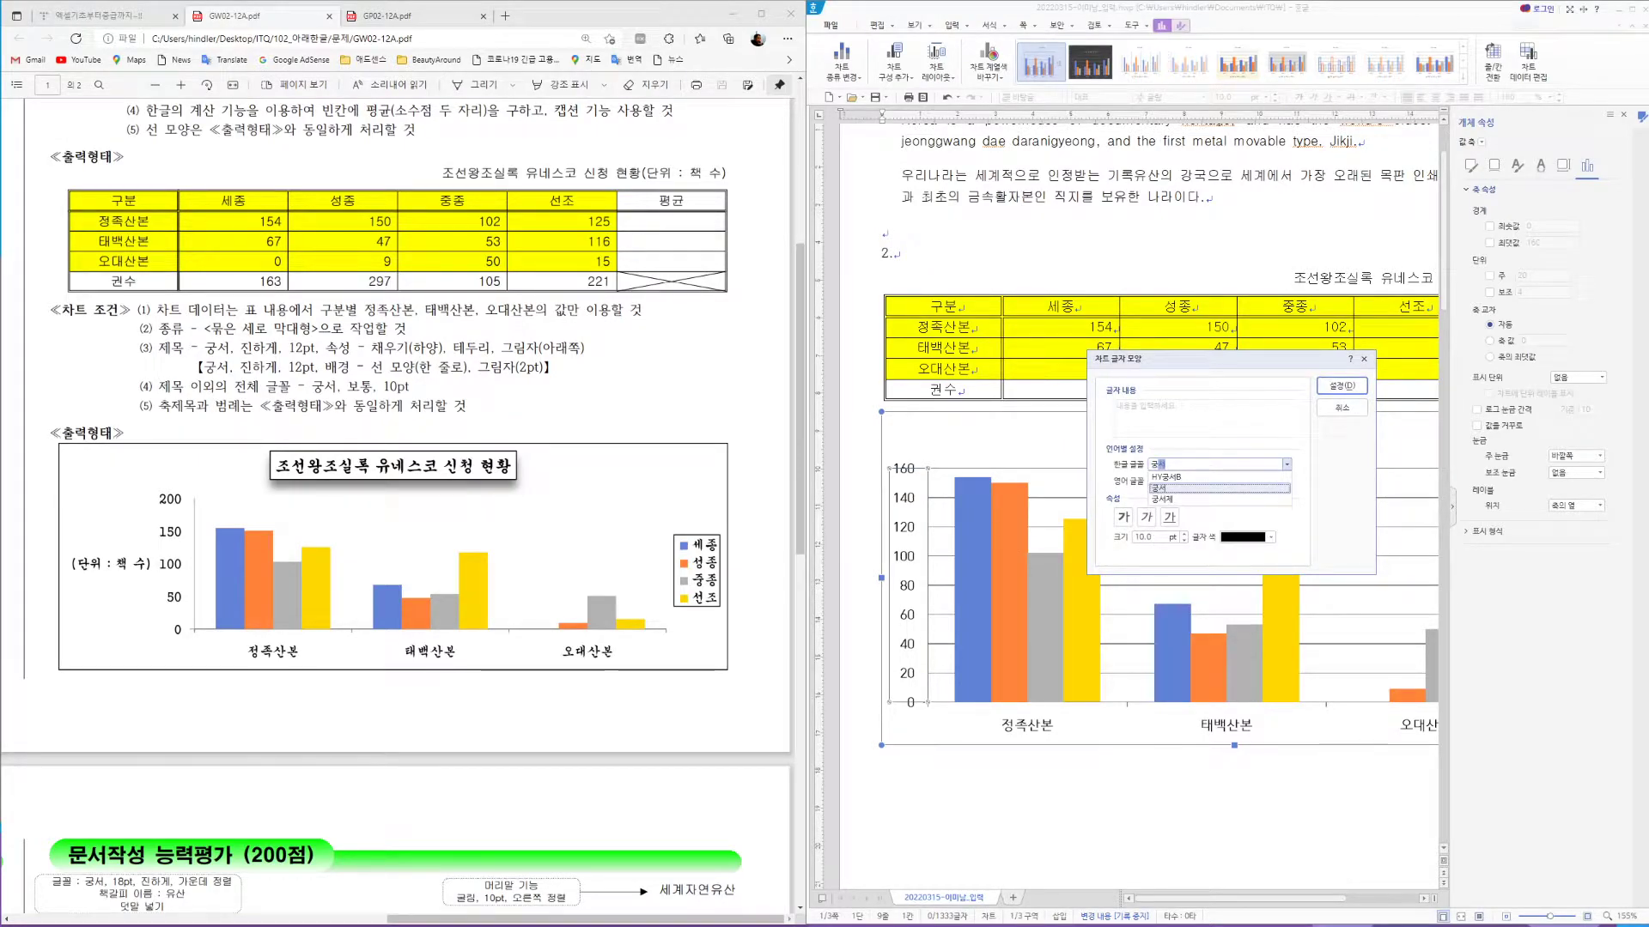
{"action": "key", "text": "Return"}
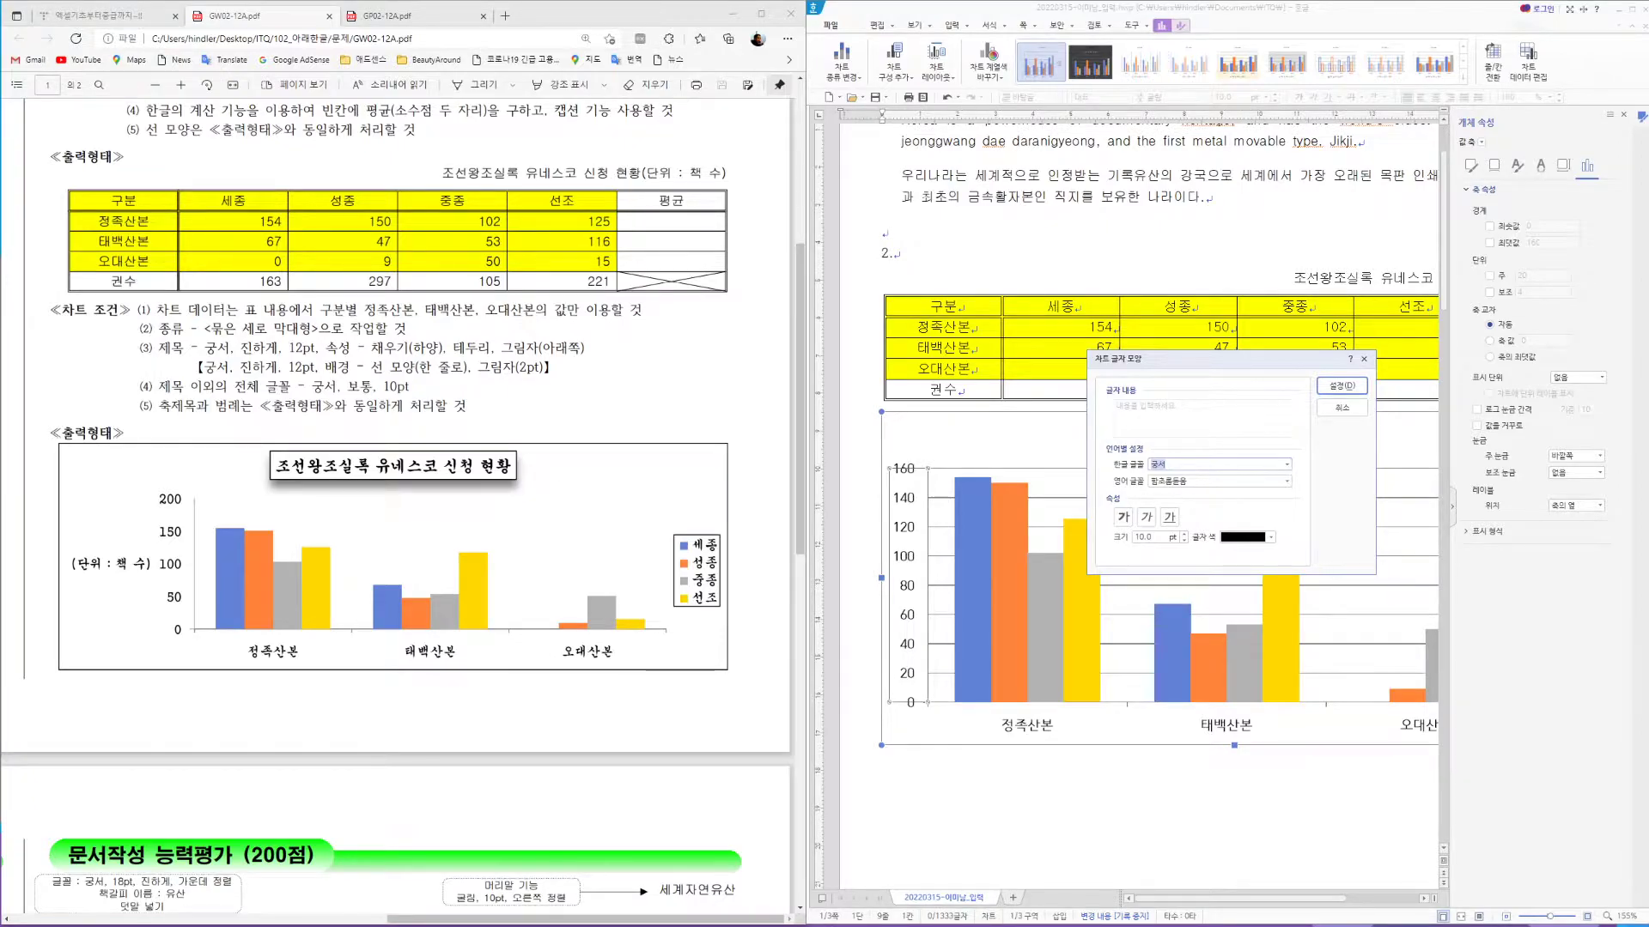
{"action": "left_click", "coordinate": [1343, 387]}
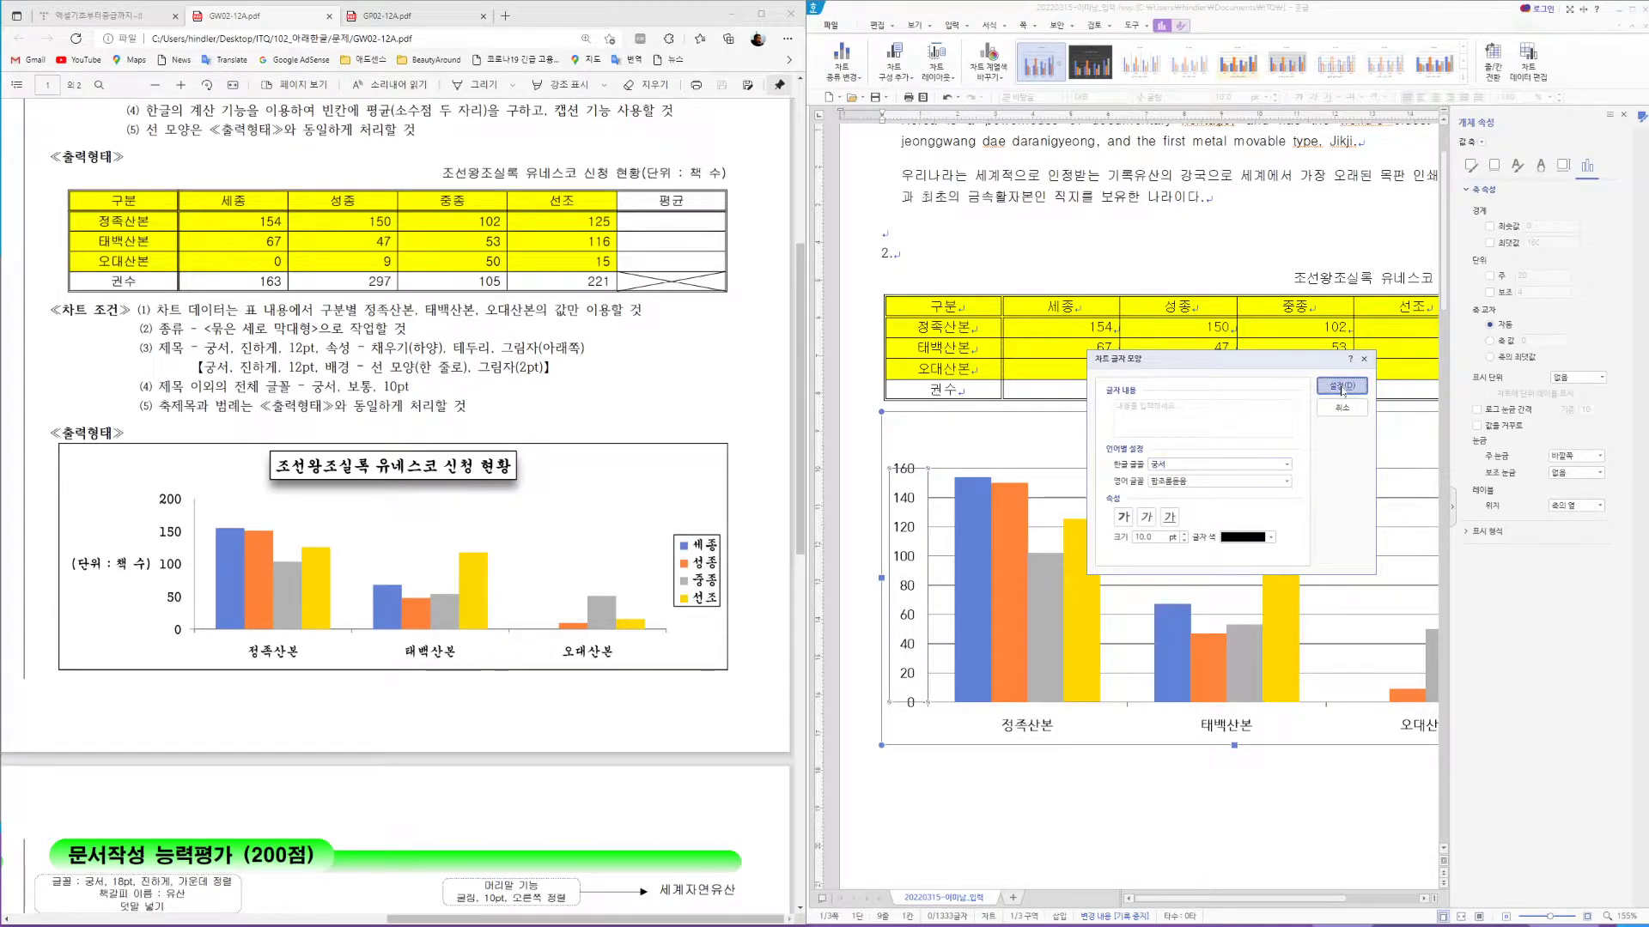
Set the English font of the value axis labels to 궁서 as well
{"action": "right_click", "coordinate": [910, 530]}
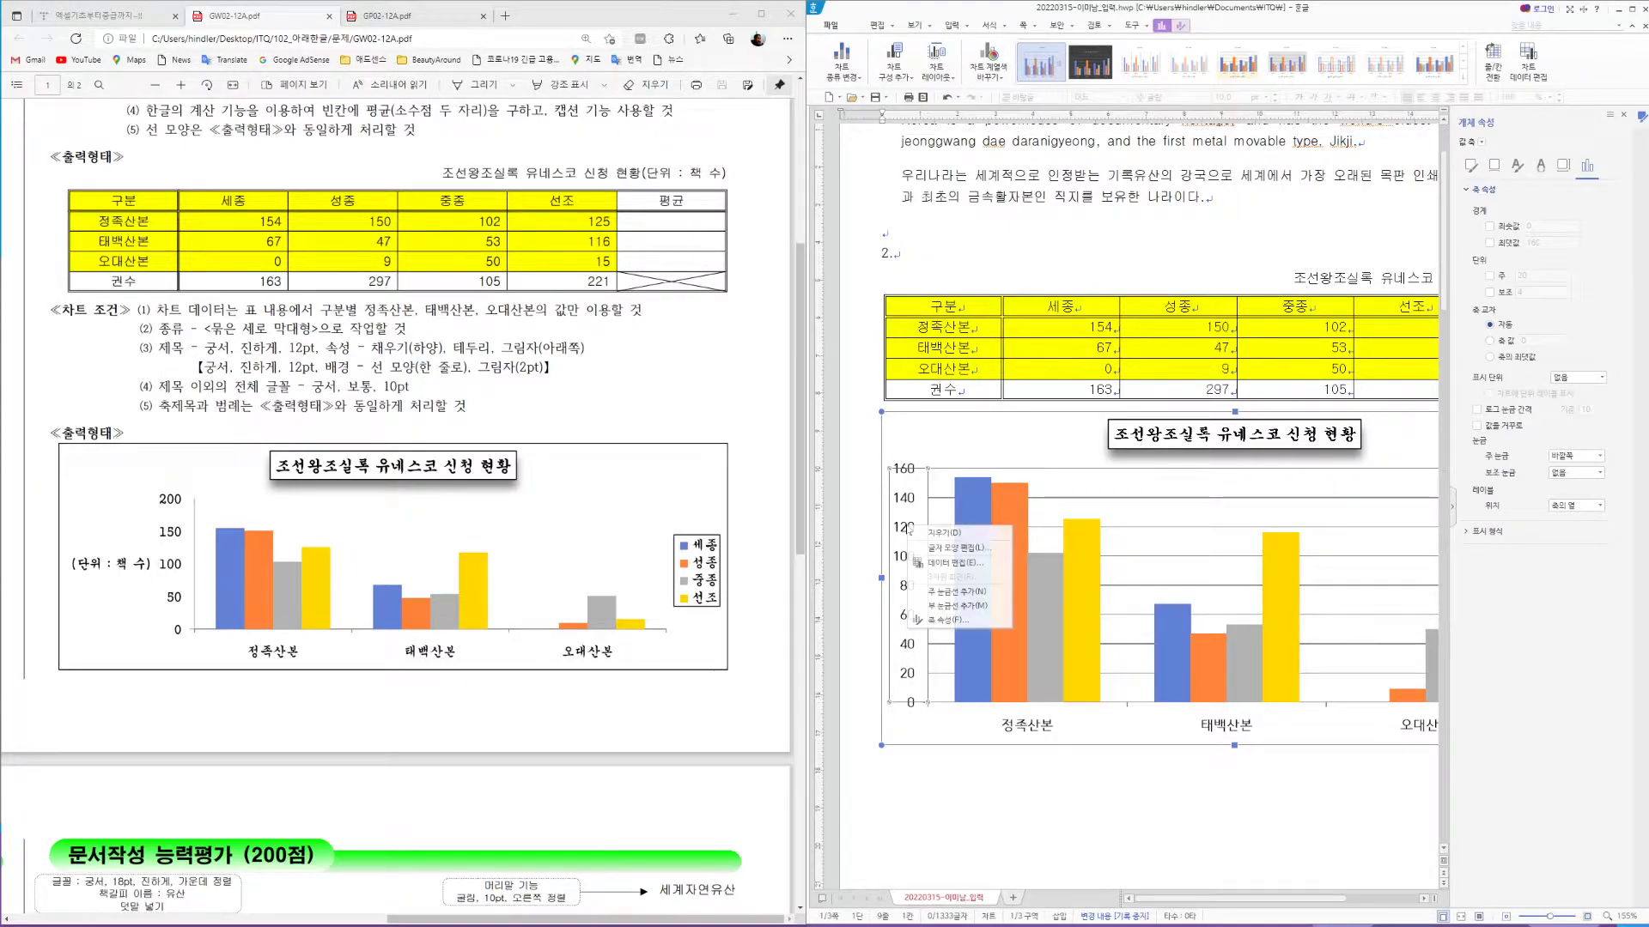
{"action": "left_click", "coordinate": [969, 550]}
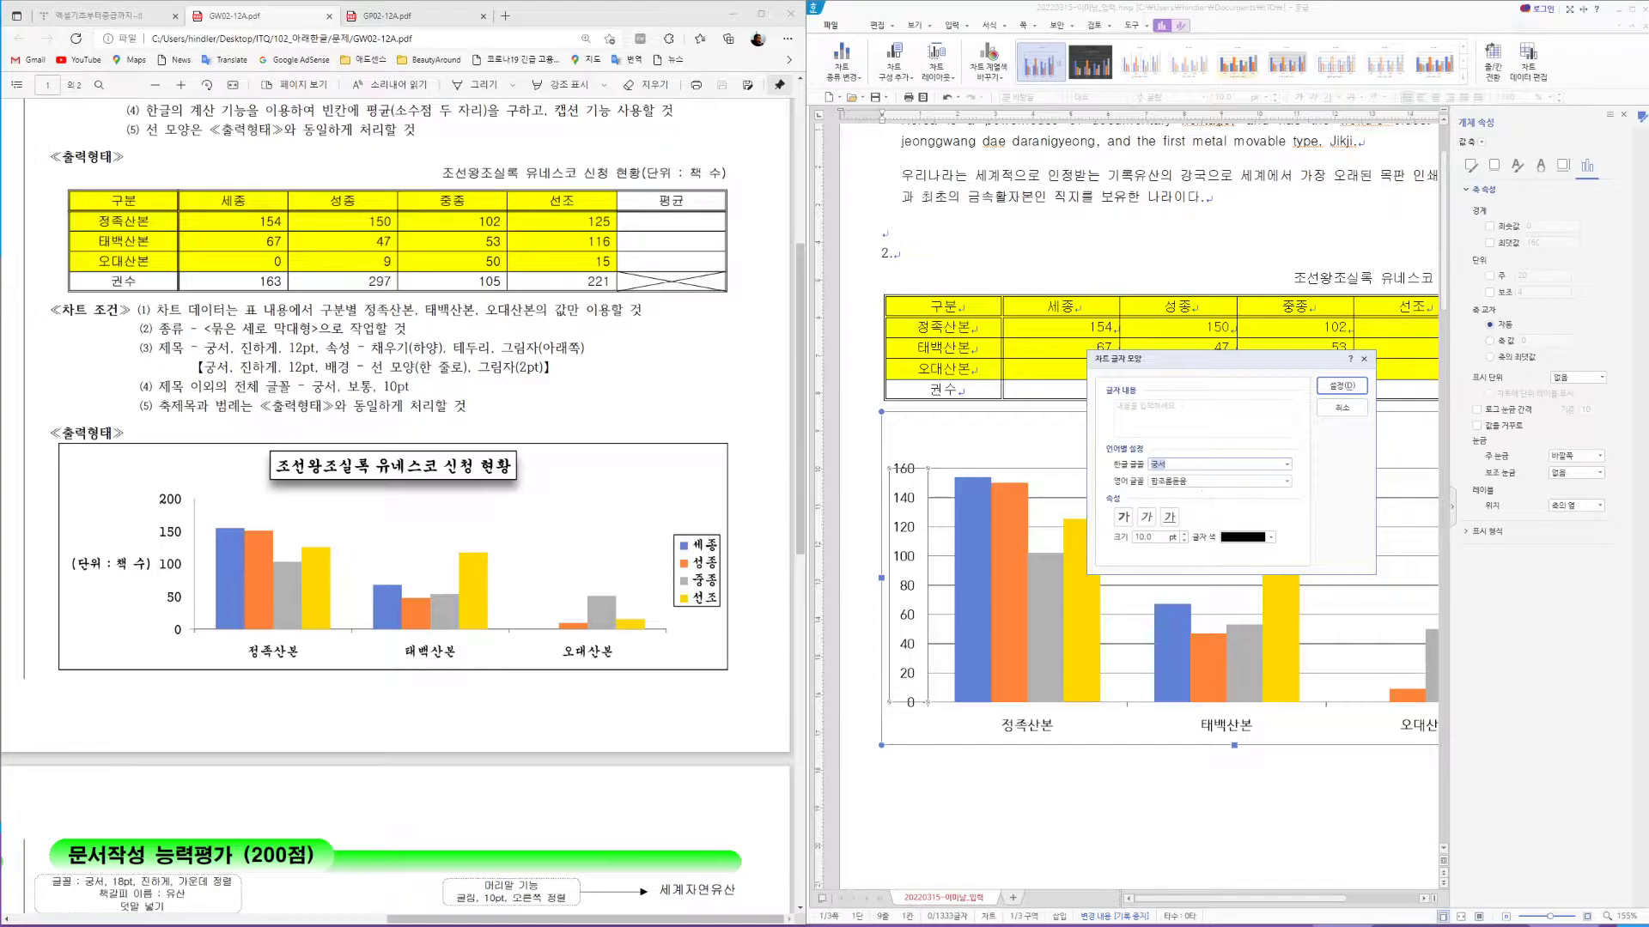
{"action": "left_click_drag", "start_coordinate": [1196, 482], "coordinate": [1121, 482]}
{"action": "type", "text": "궁서"}
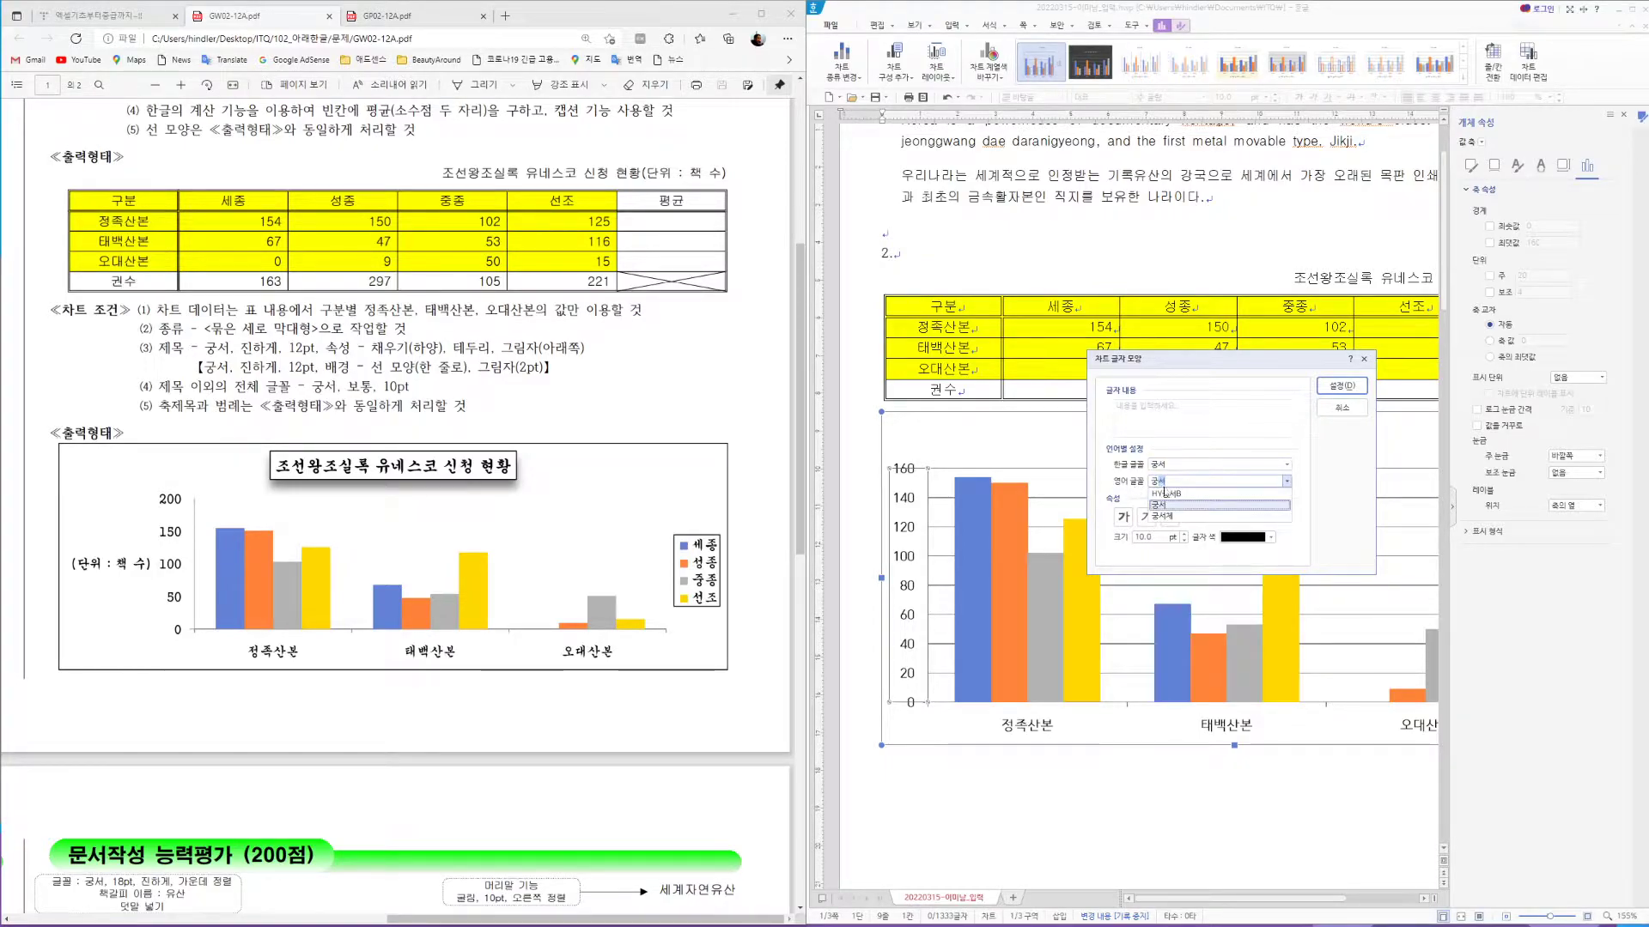
{"action": "key", "text": "Return"}
{"action": "left_click", "coordinate": [1123, 518]}
{"action": "left_click", "coordinate": [1339, 386]}
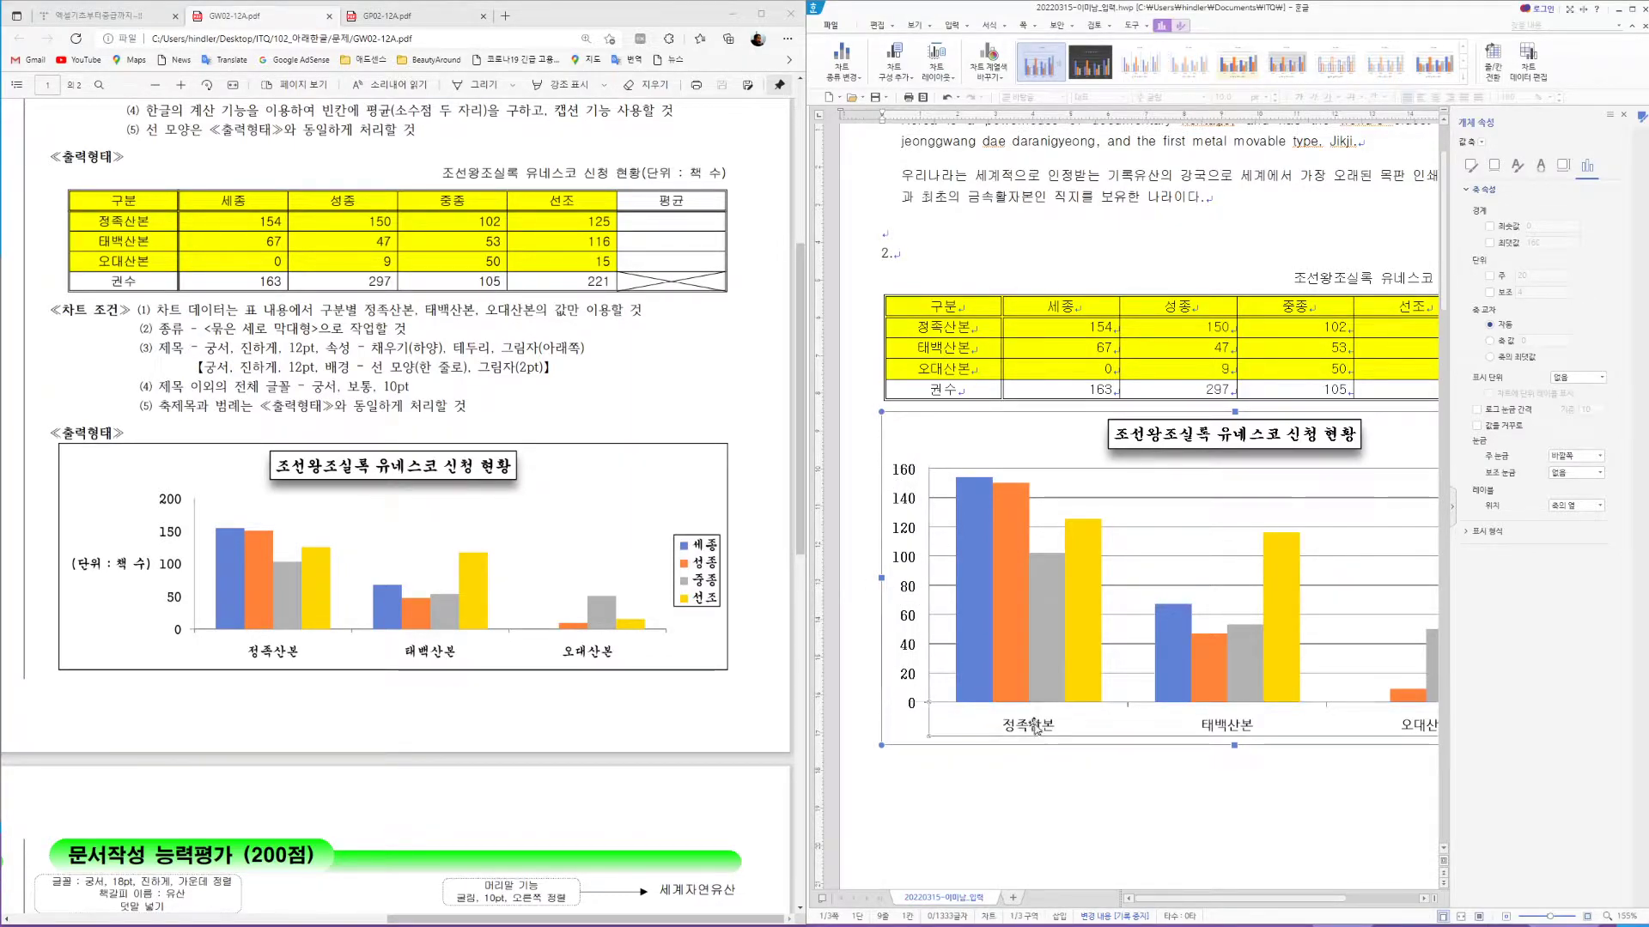
Set the Korean and English fonts of the chart's category axis labels to 궁서
{"action": "left_click", "coordinate": [1035, 726]}
{"action": "right_click", "coordinate": [1042, 729]}
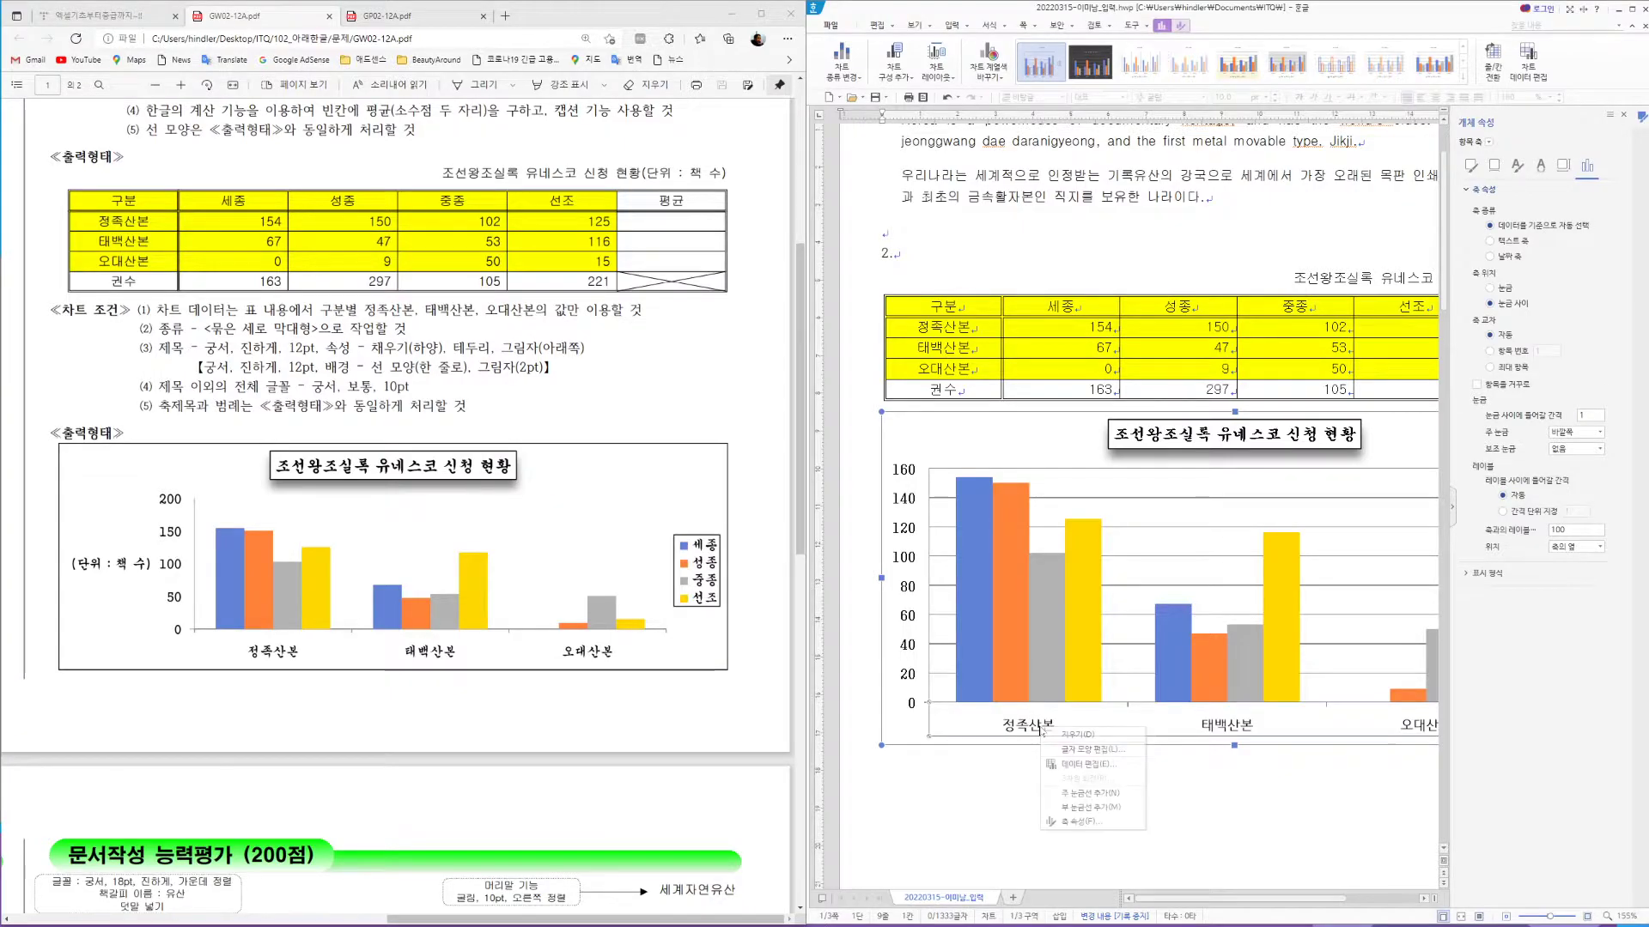
{"action": "left_click", "coordinate": [1091, 749]}
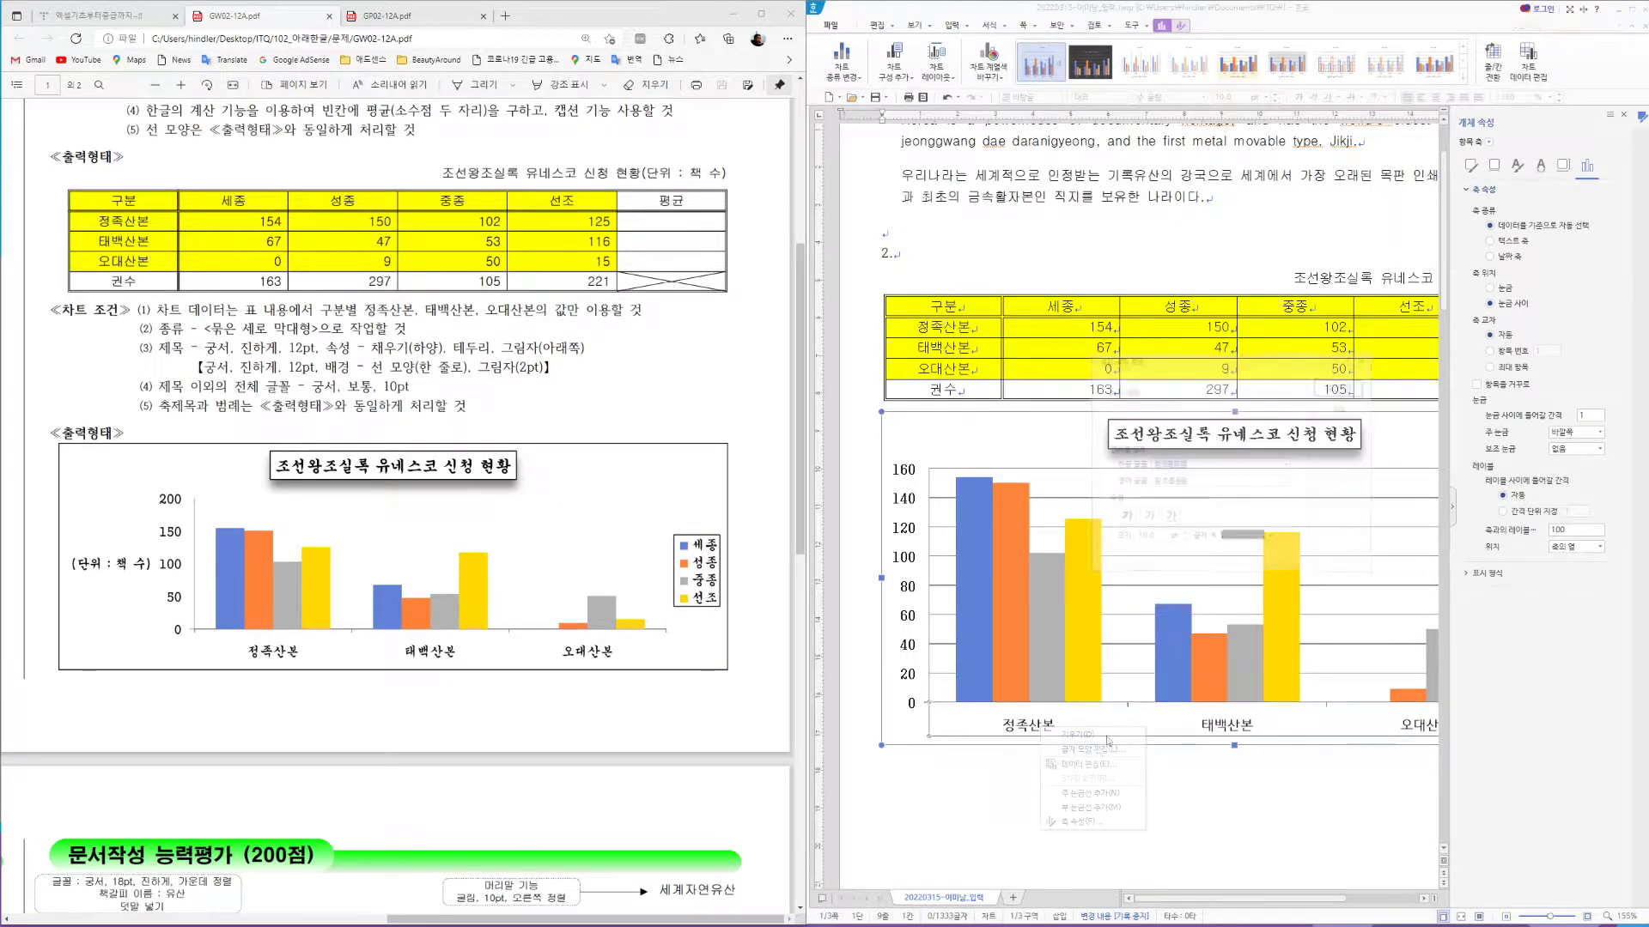
{"action": "type", "text": "궁서"}
{"action": "key", "text": "Tab"}
{"action": "type", "text": "ㄱ궁서"}
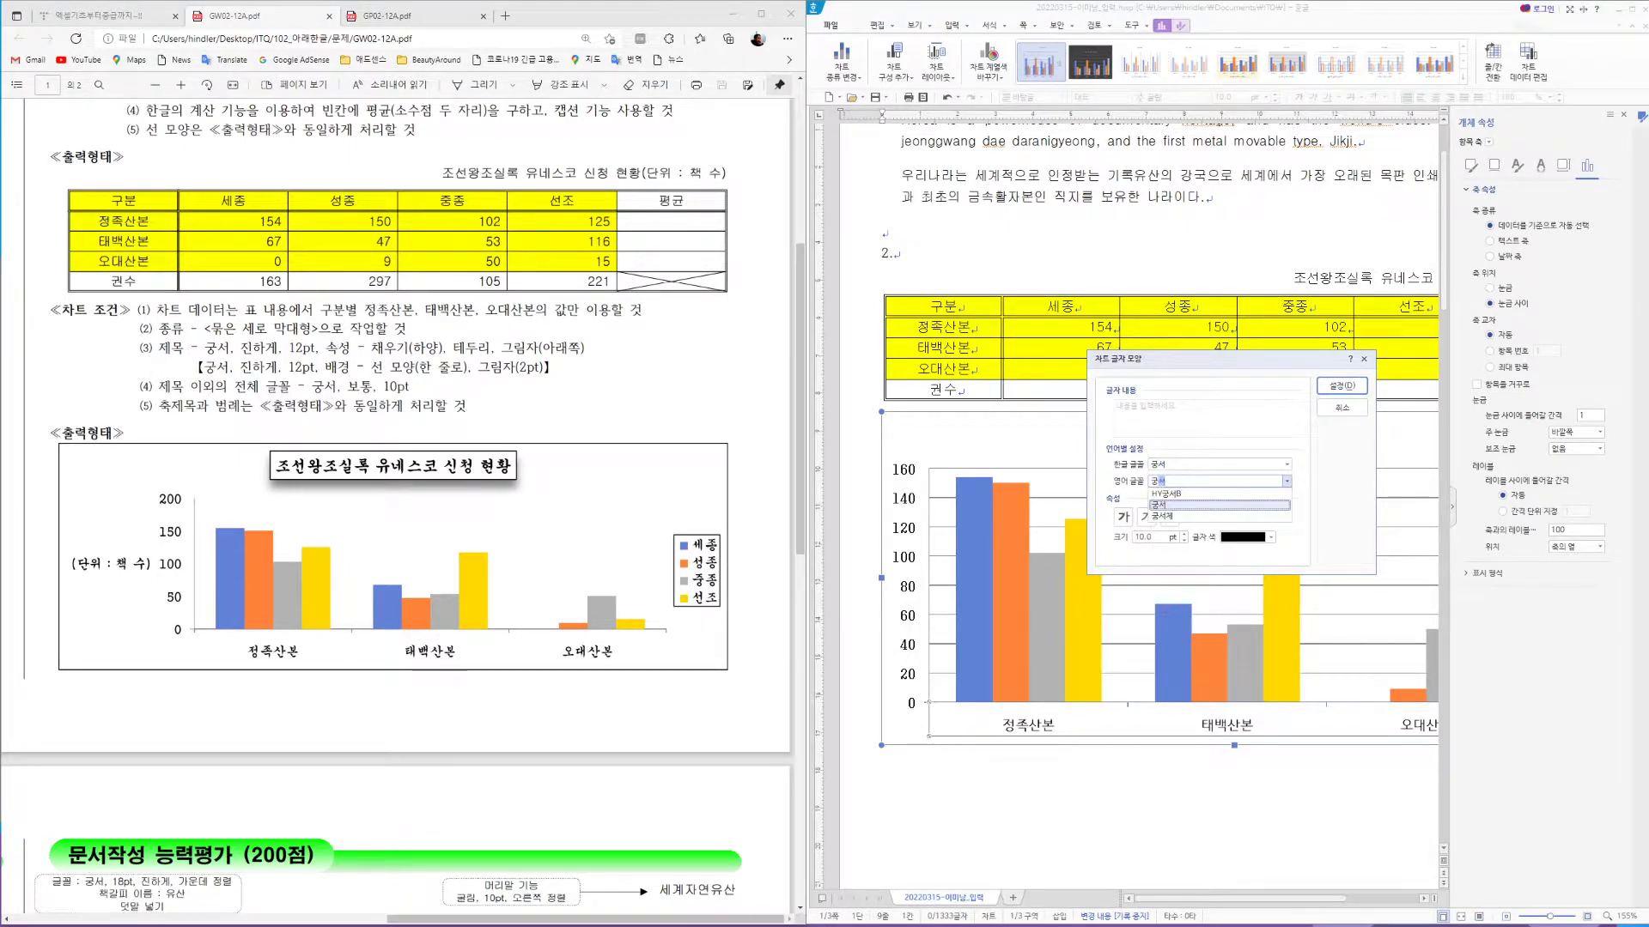
{"action": "left_click", "coordinate": [1351, 389]}
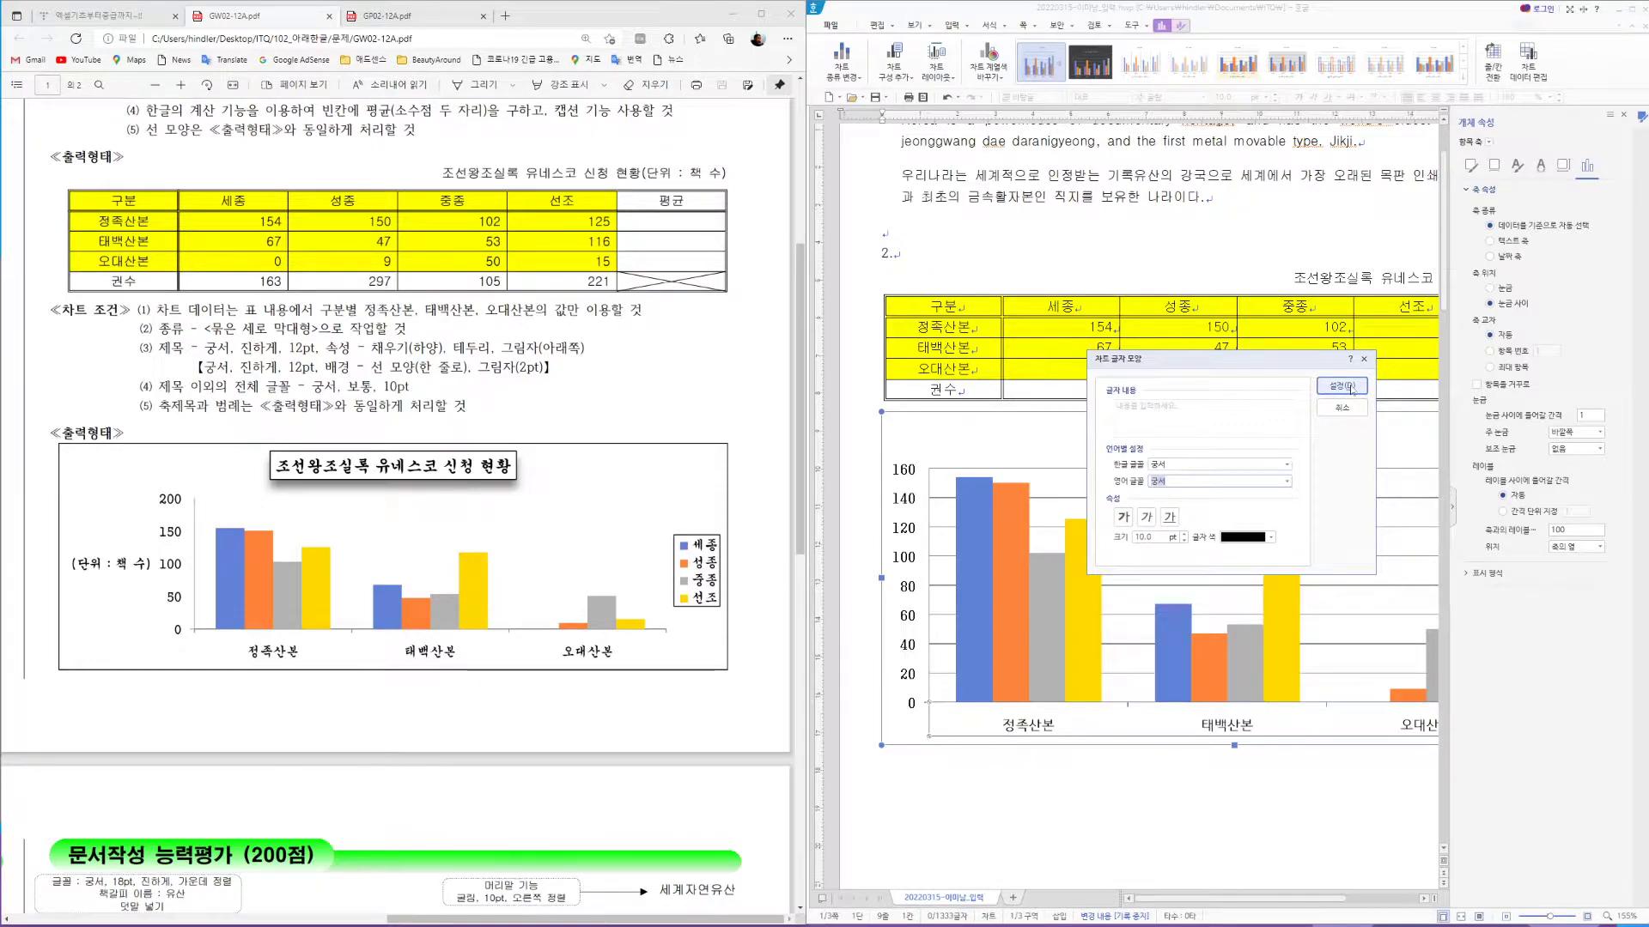
{"action": "left_click", "coordinate": [1353, 389]}
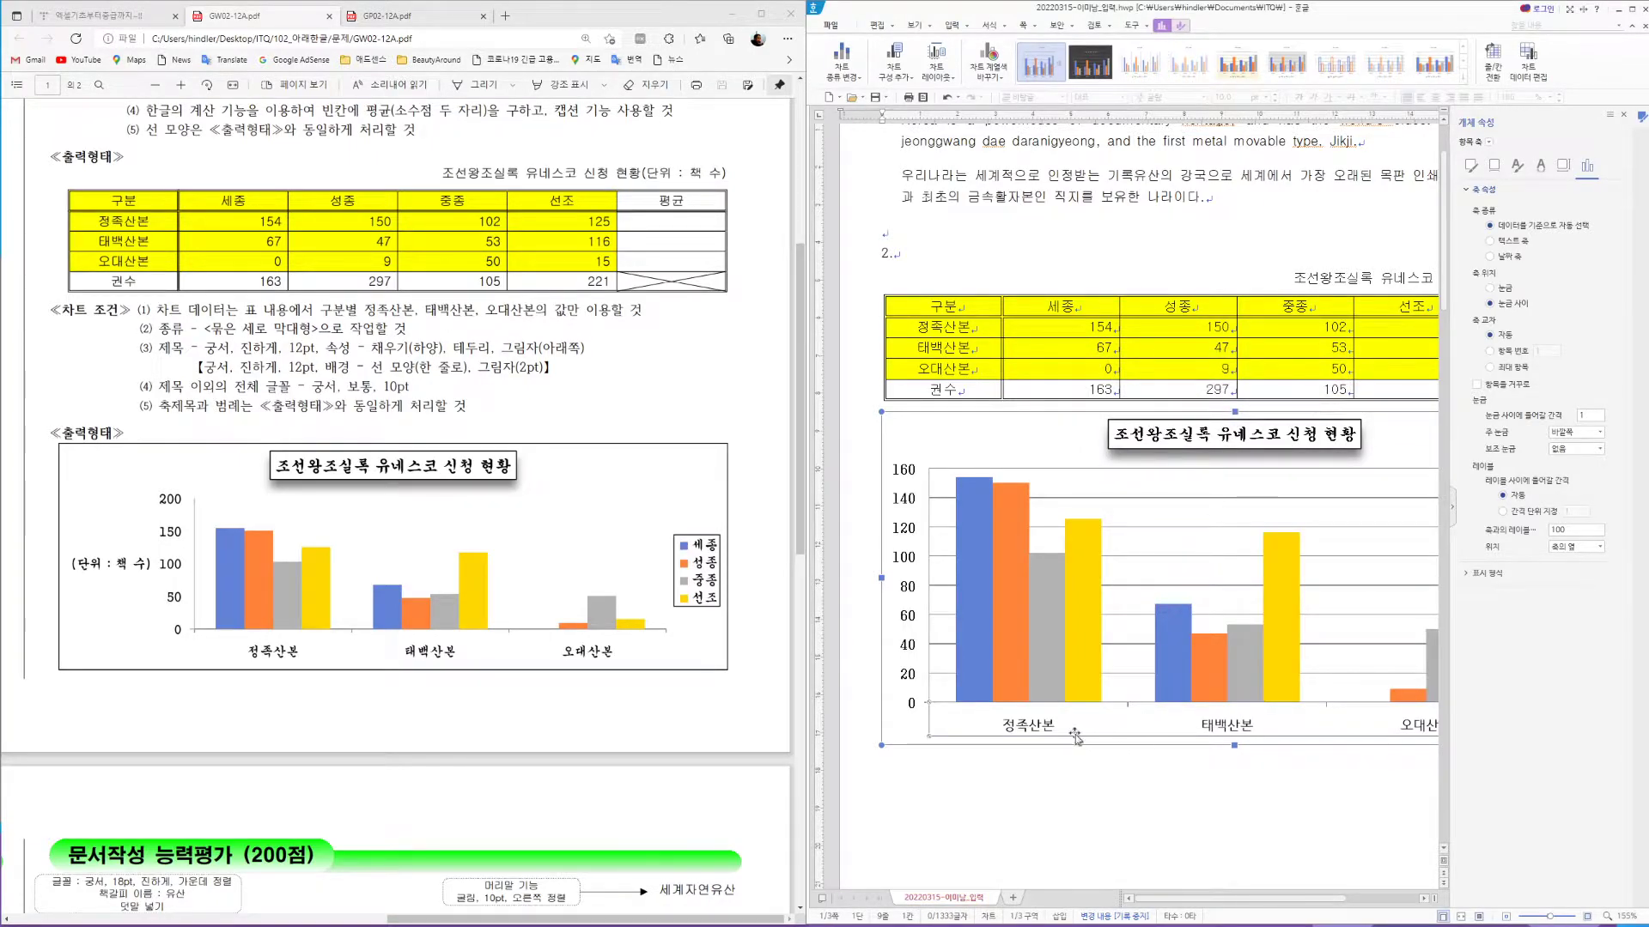
{"action": "right_click", "coordinate": [1028, 728]}
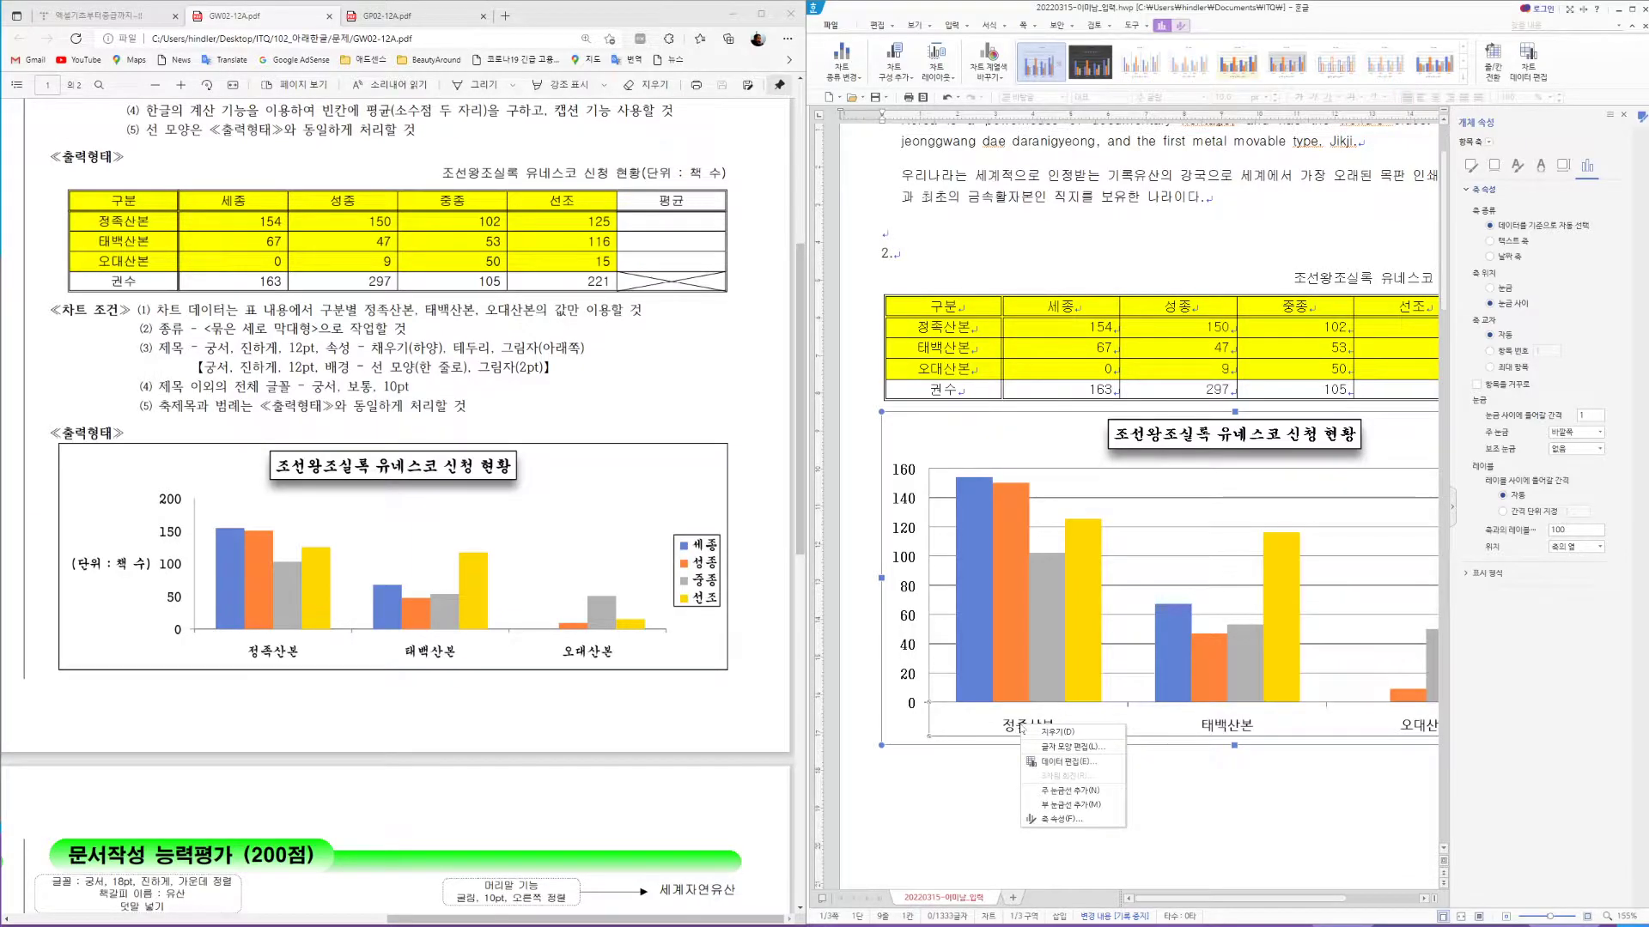
{"action": "left_click", "coordinate": [1072, 761]}
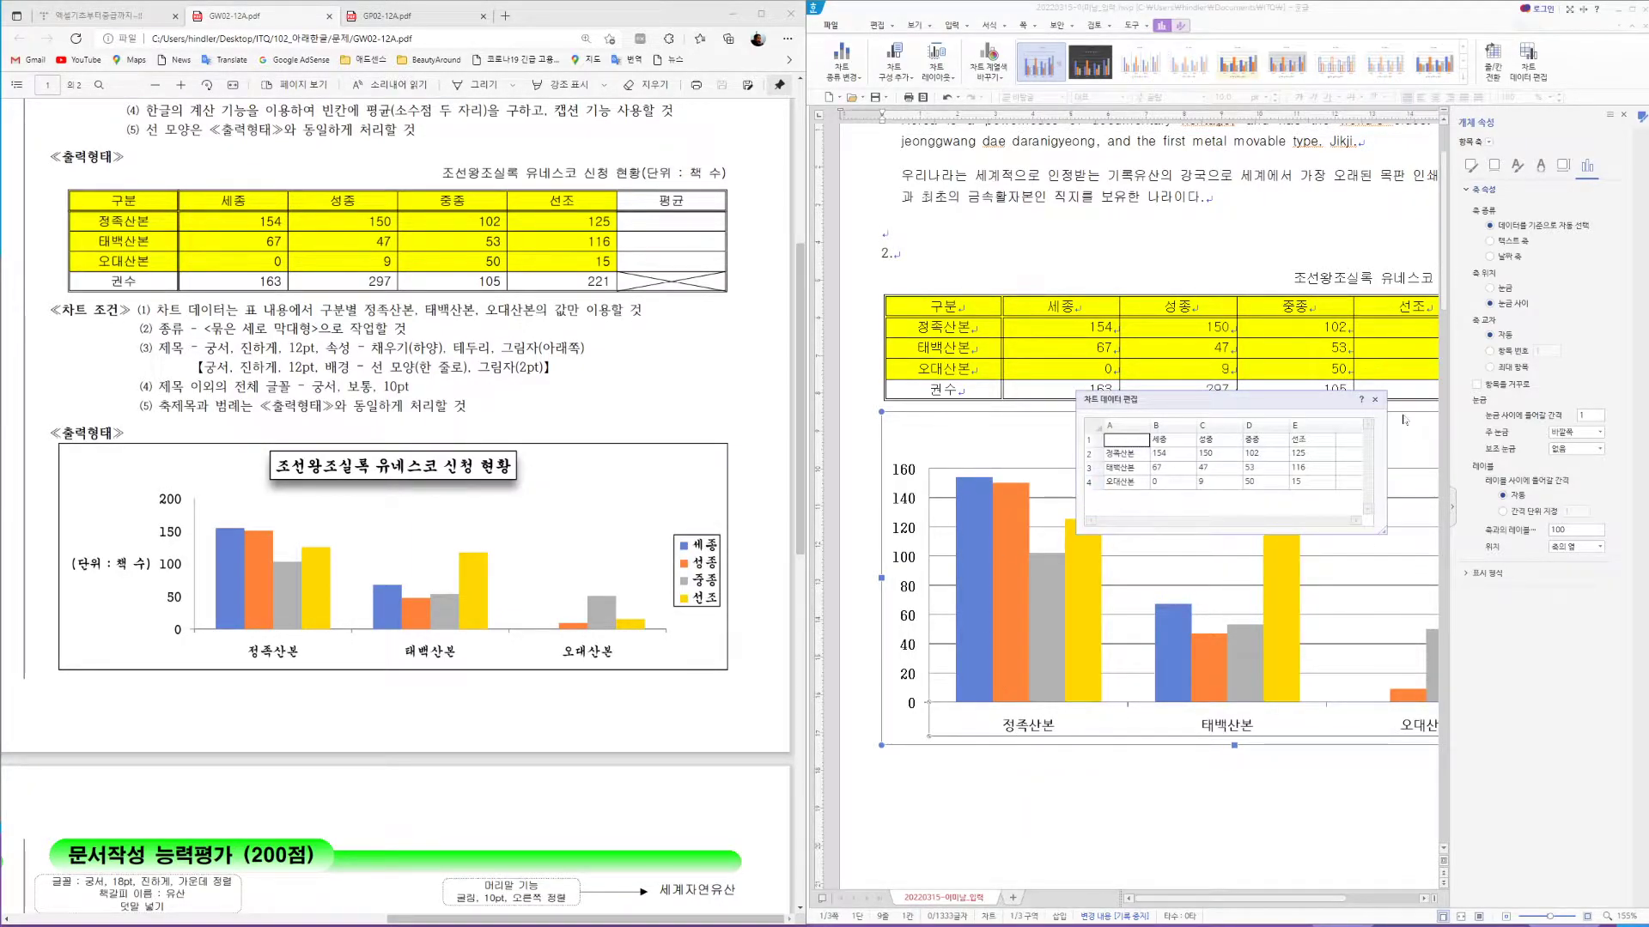
{"action": "left_click", "coordinate": [1375, 399]}
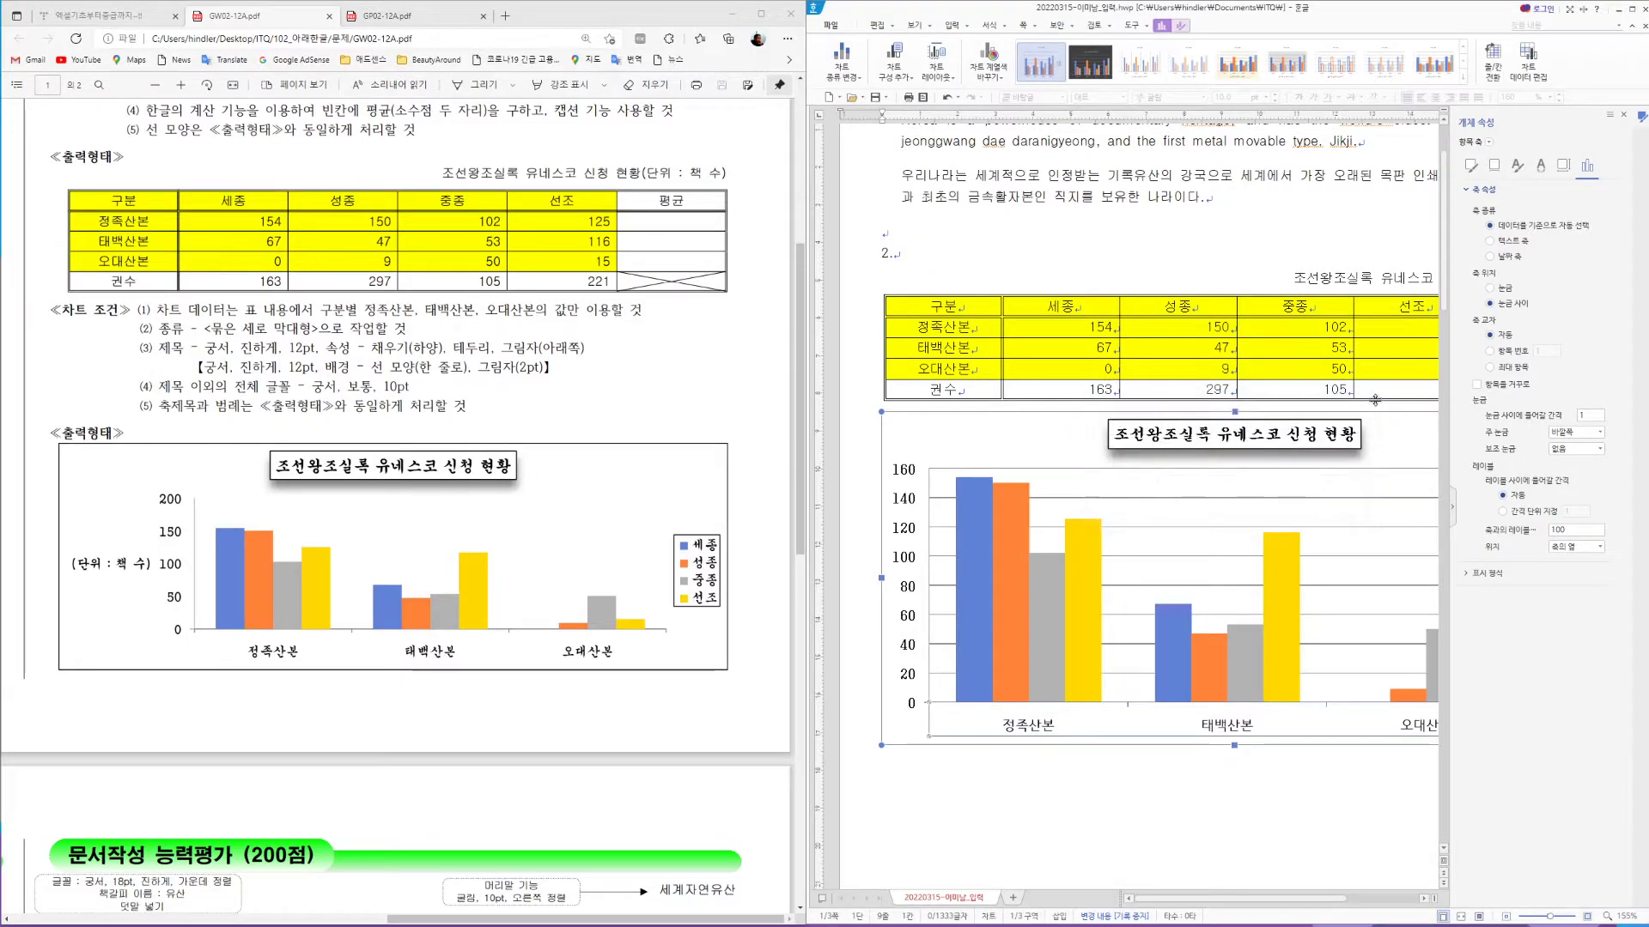
Reapply 궁서 as the Korean font of the category axis labels and close the object properties
{"action": "right_click", "coordinate": [1033, 732]}
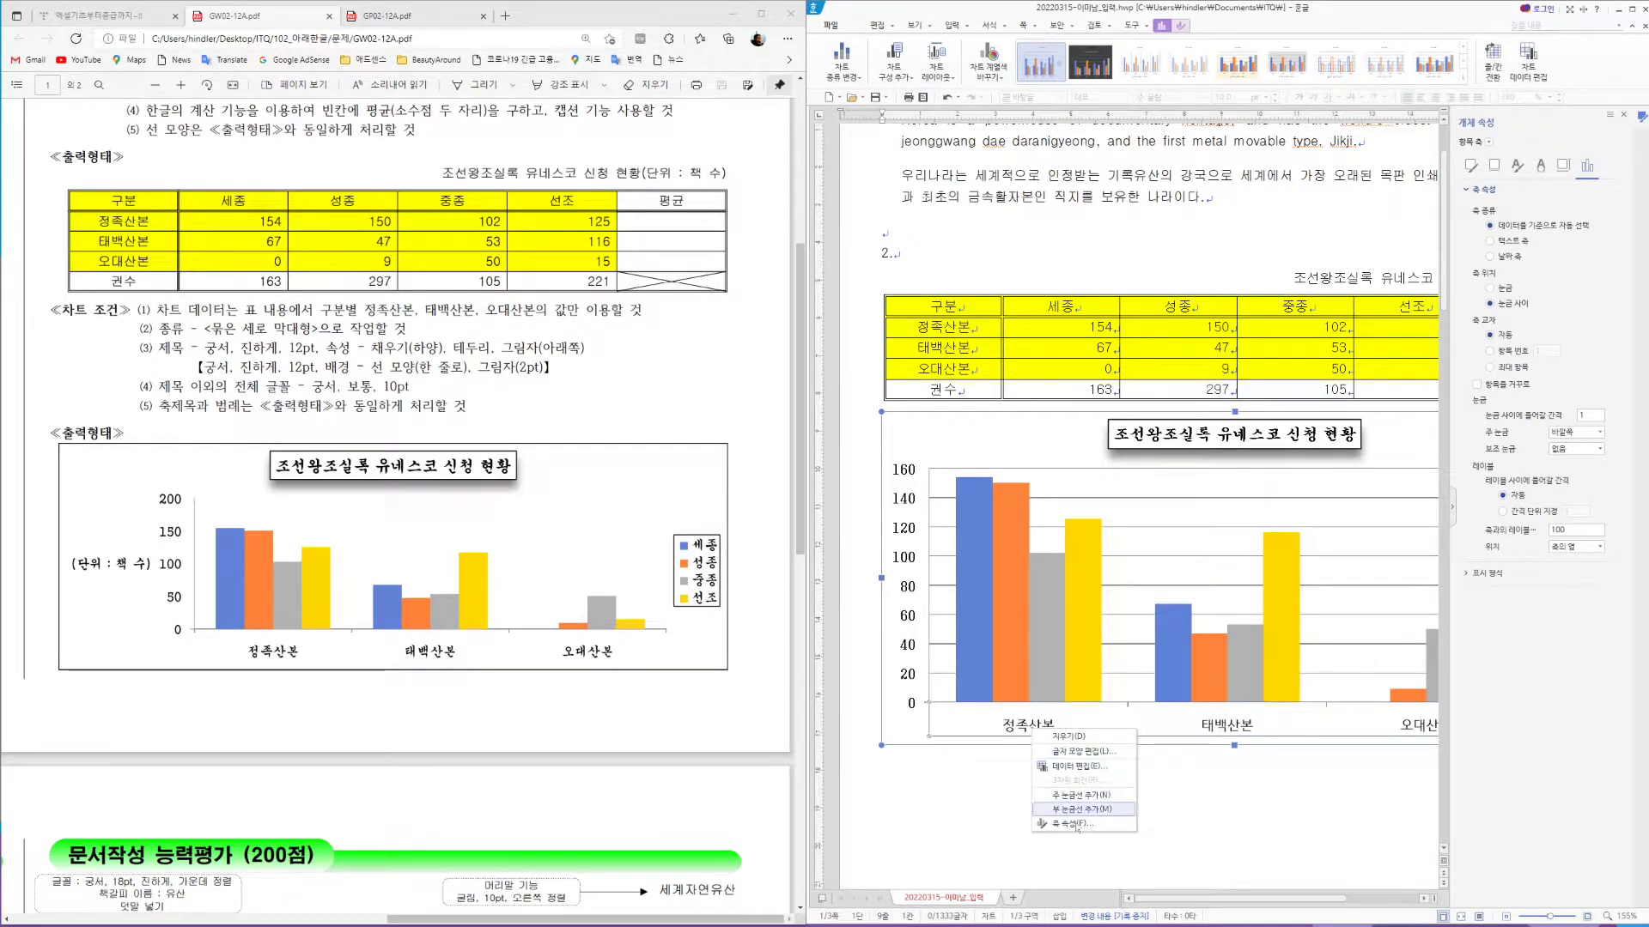
{"action": "left_click", "coordinate": [1073, 752]}
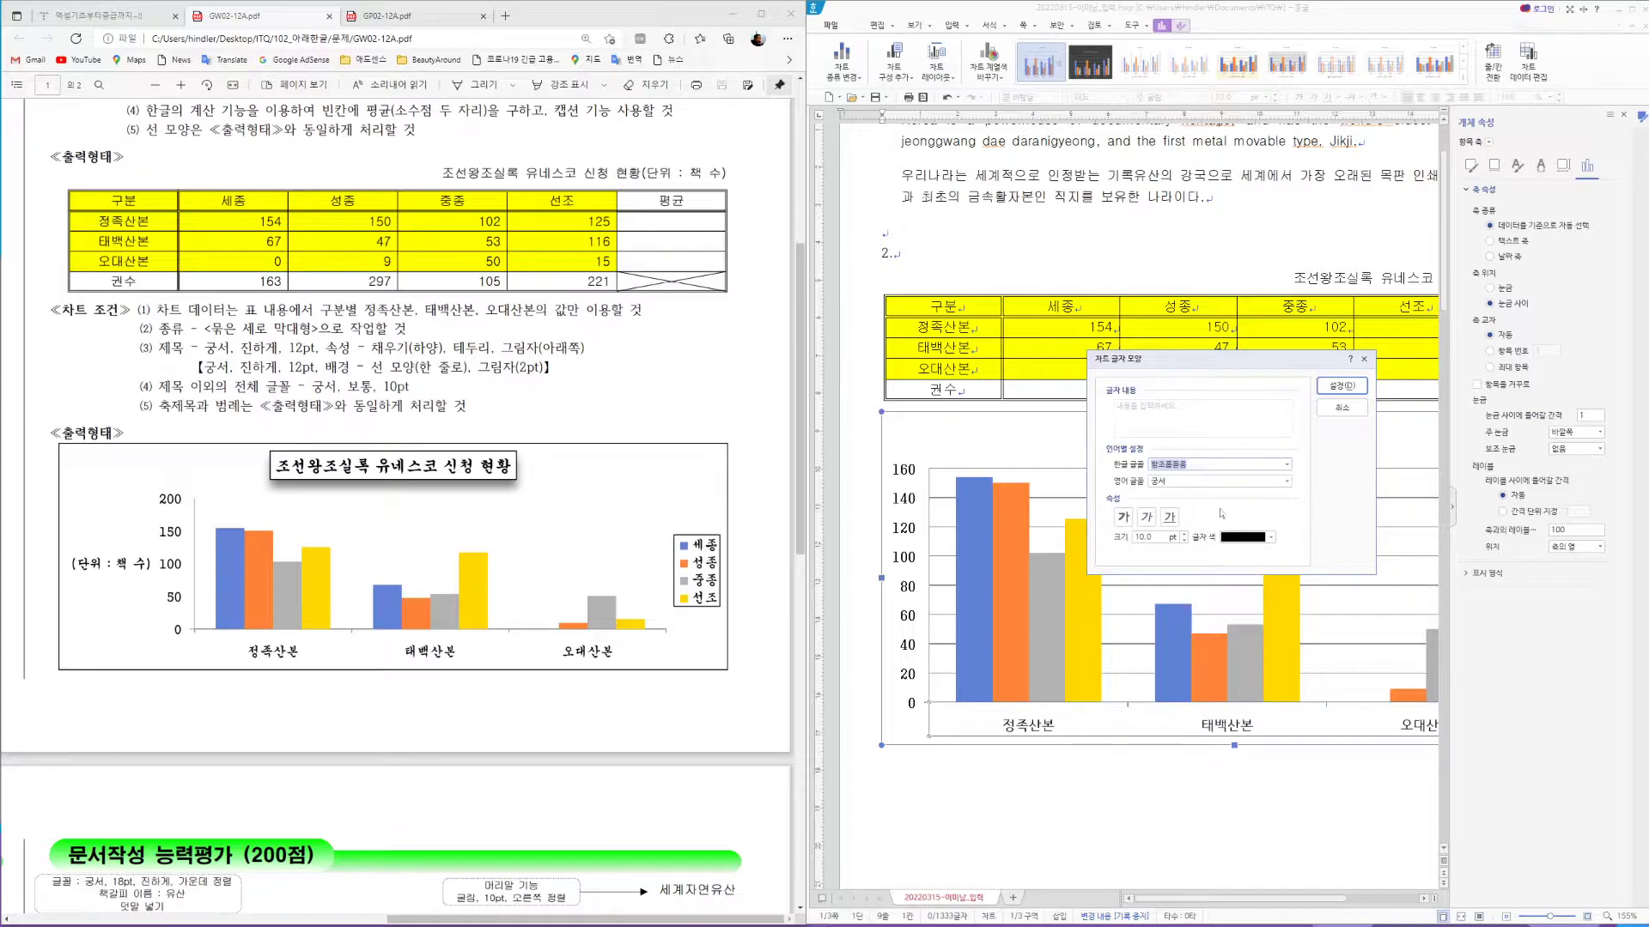
{"action": "type", "text": "궁"}
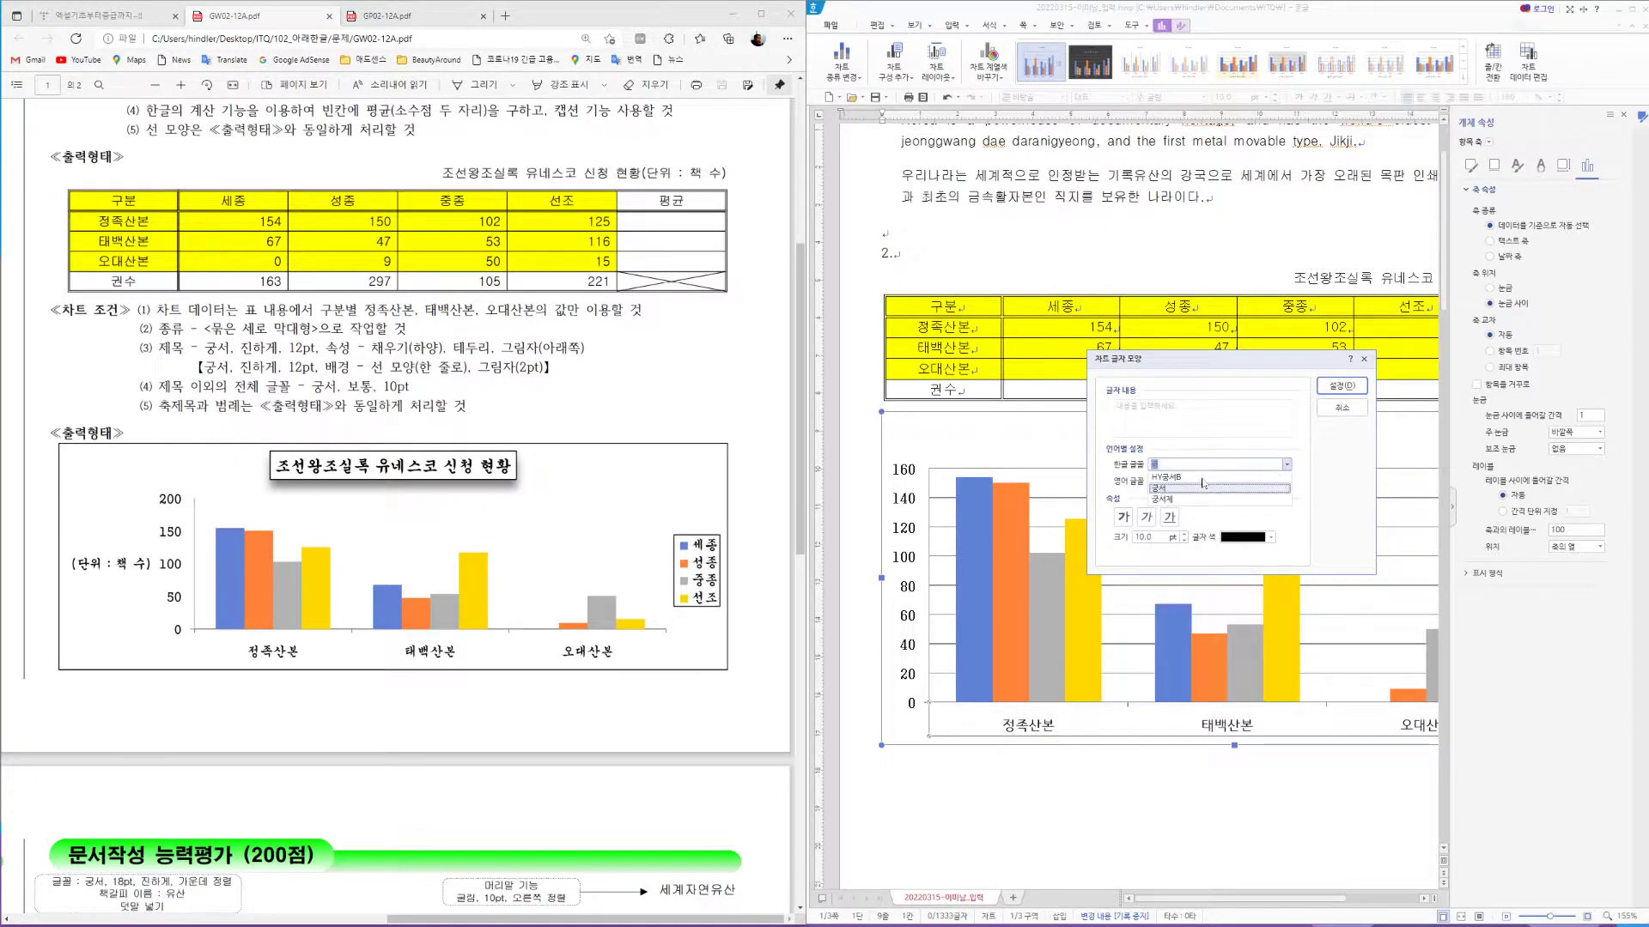
{"action": "type", "text": "서"}
{"action": "left_click", "coordinate": [1159, 488]}
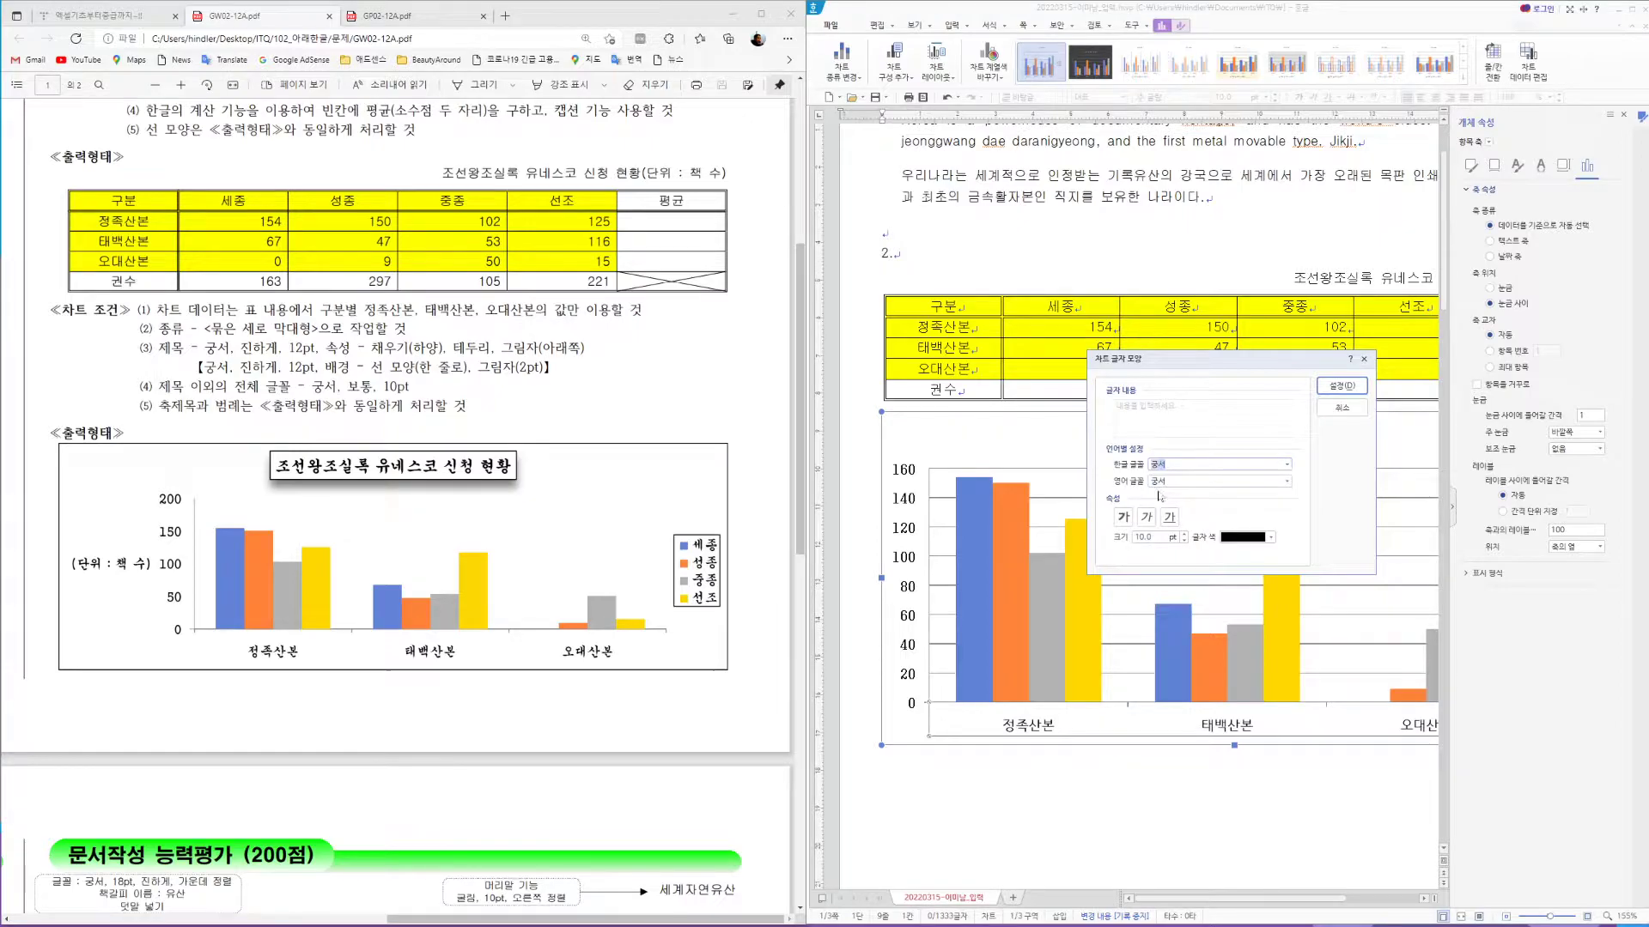
{"action": "left_click", "coordinate": [1354, 385]}
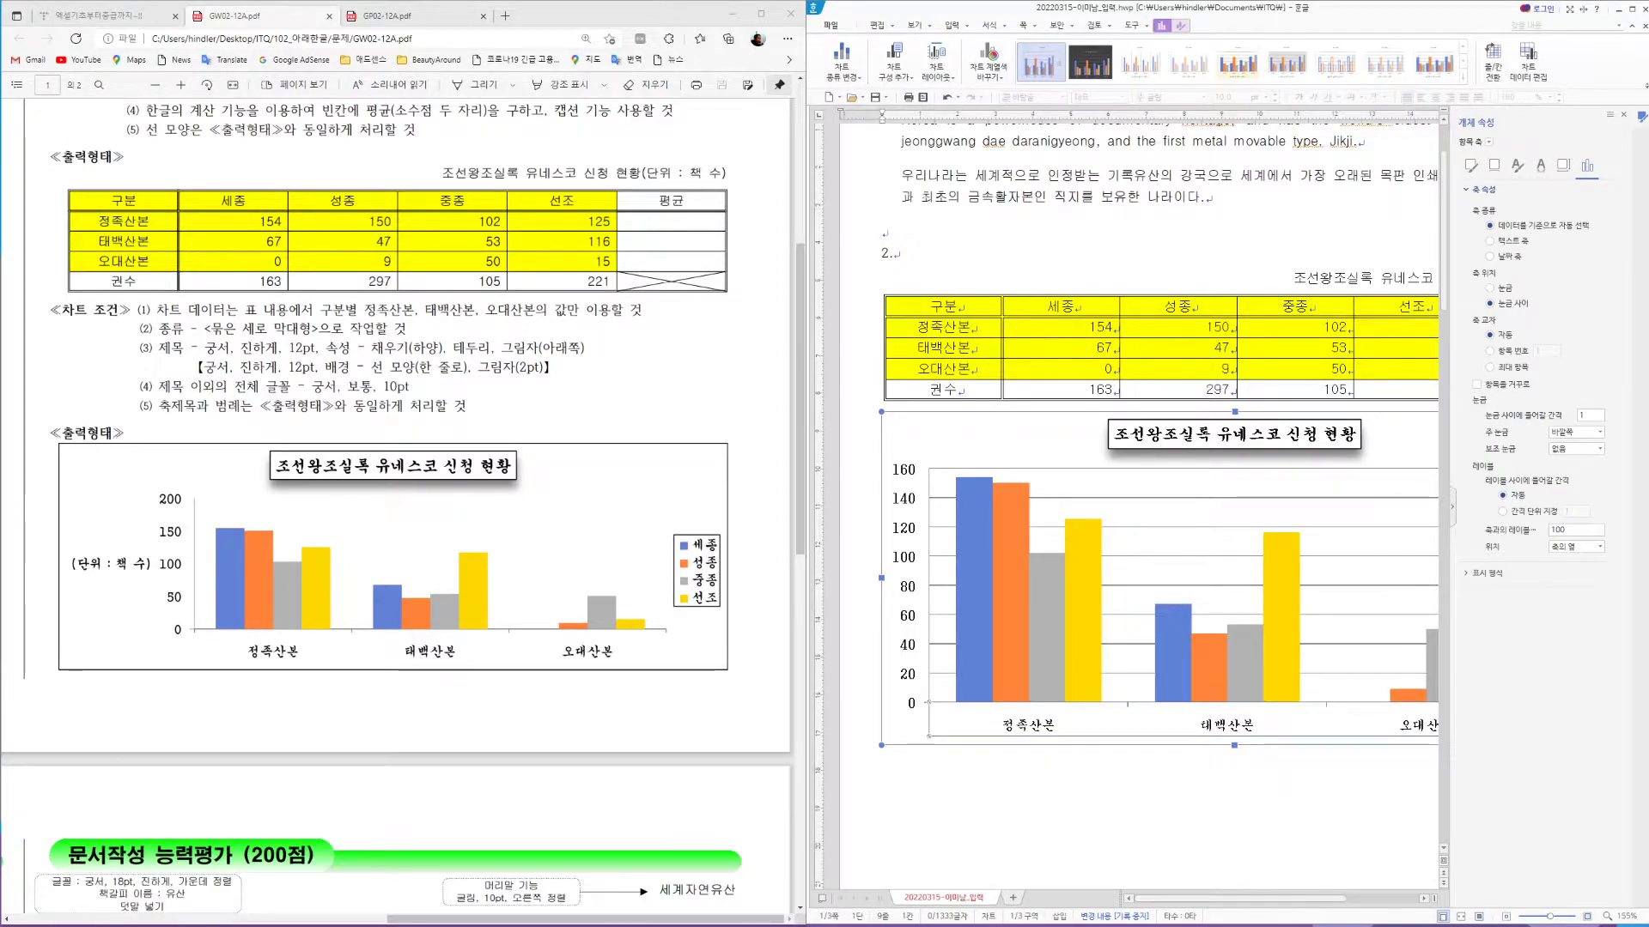
{"action": "left_click", "coordinate": [1626, 116]}
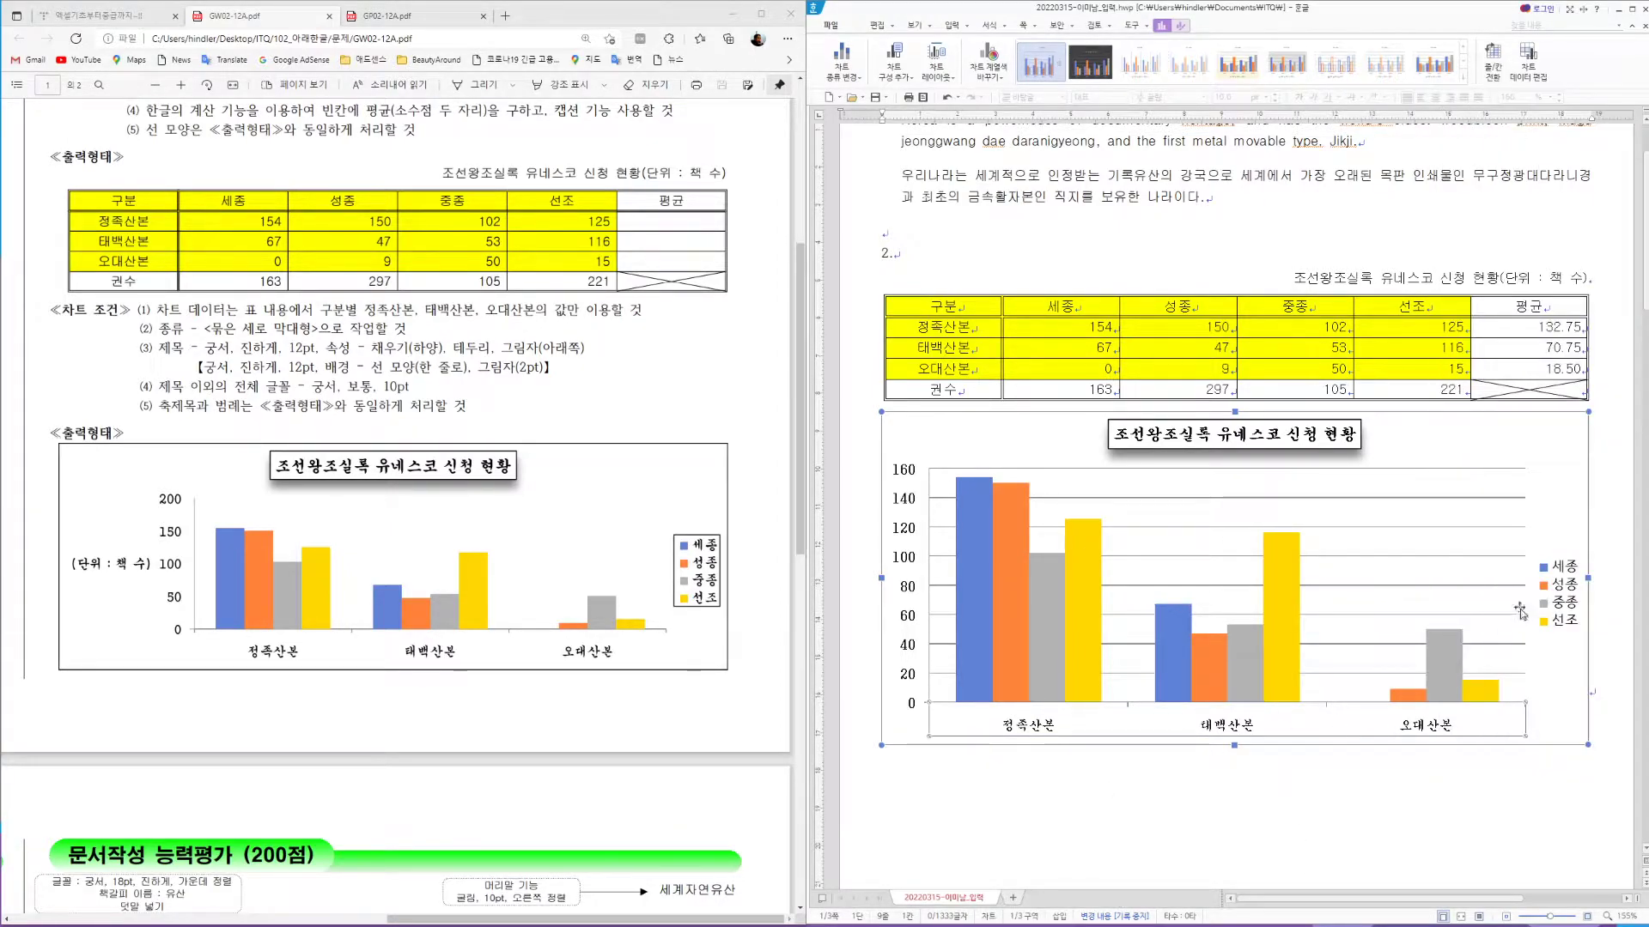
Set the Korean font of the chart legend to 궁서
{"action": "left_click", "coordinate": [1564, 602]}
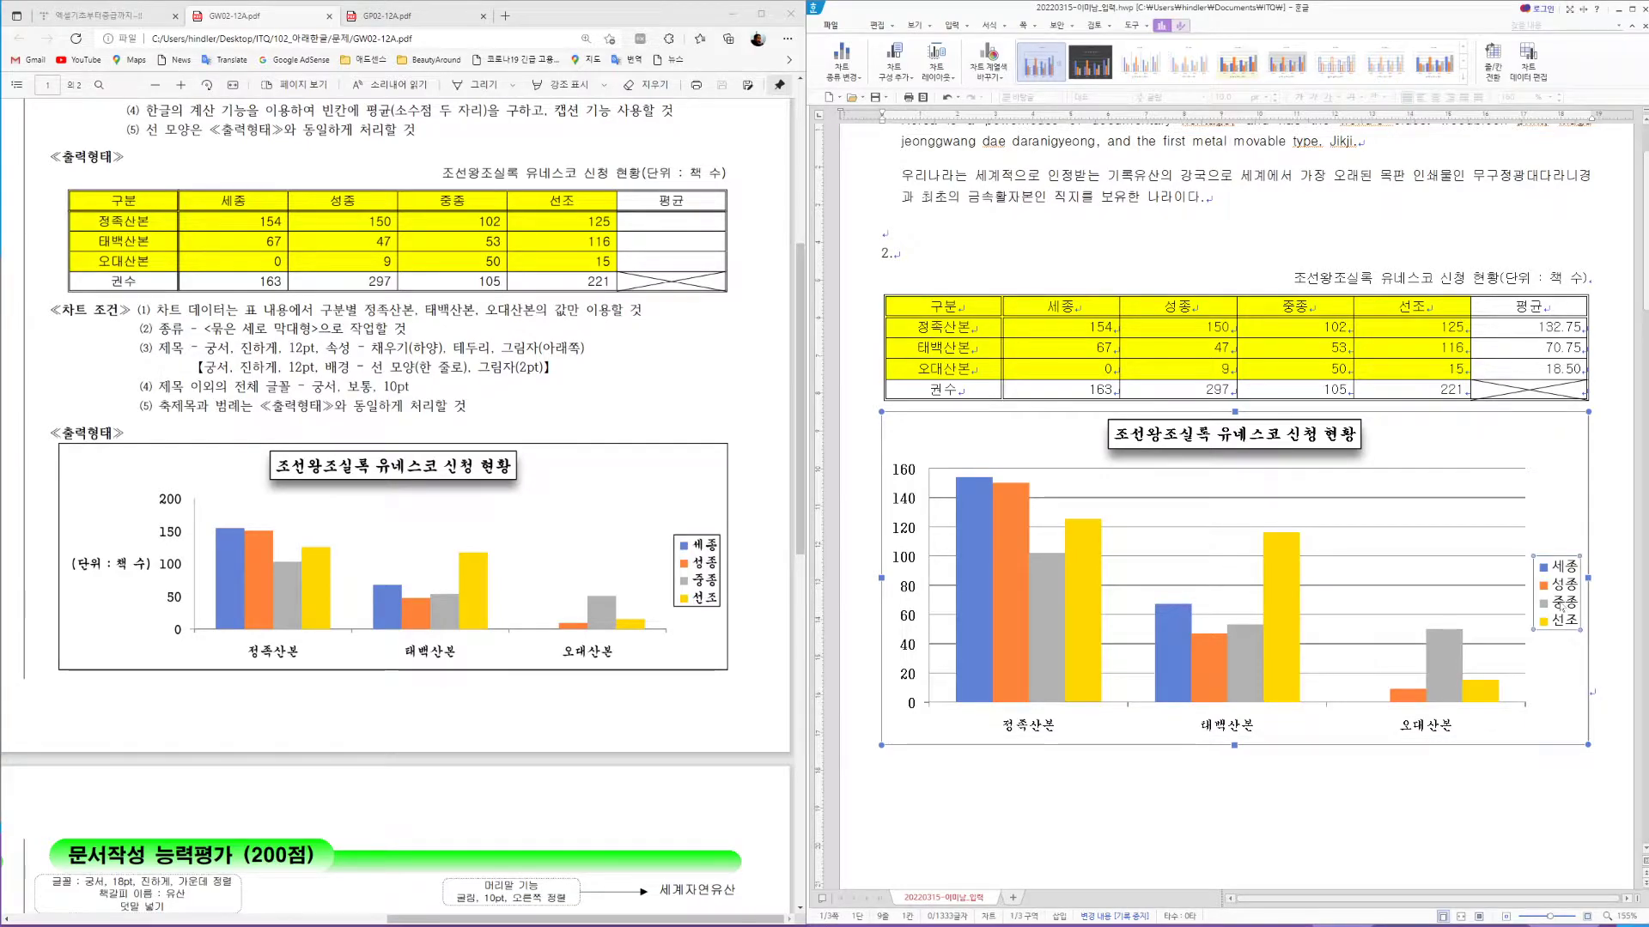
{"action": "right_click", "coordinate": [1561, 603]}
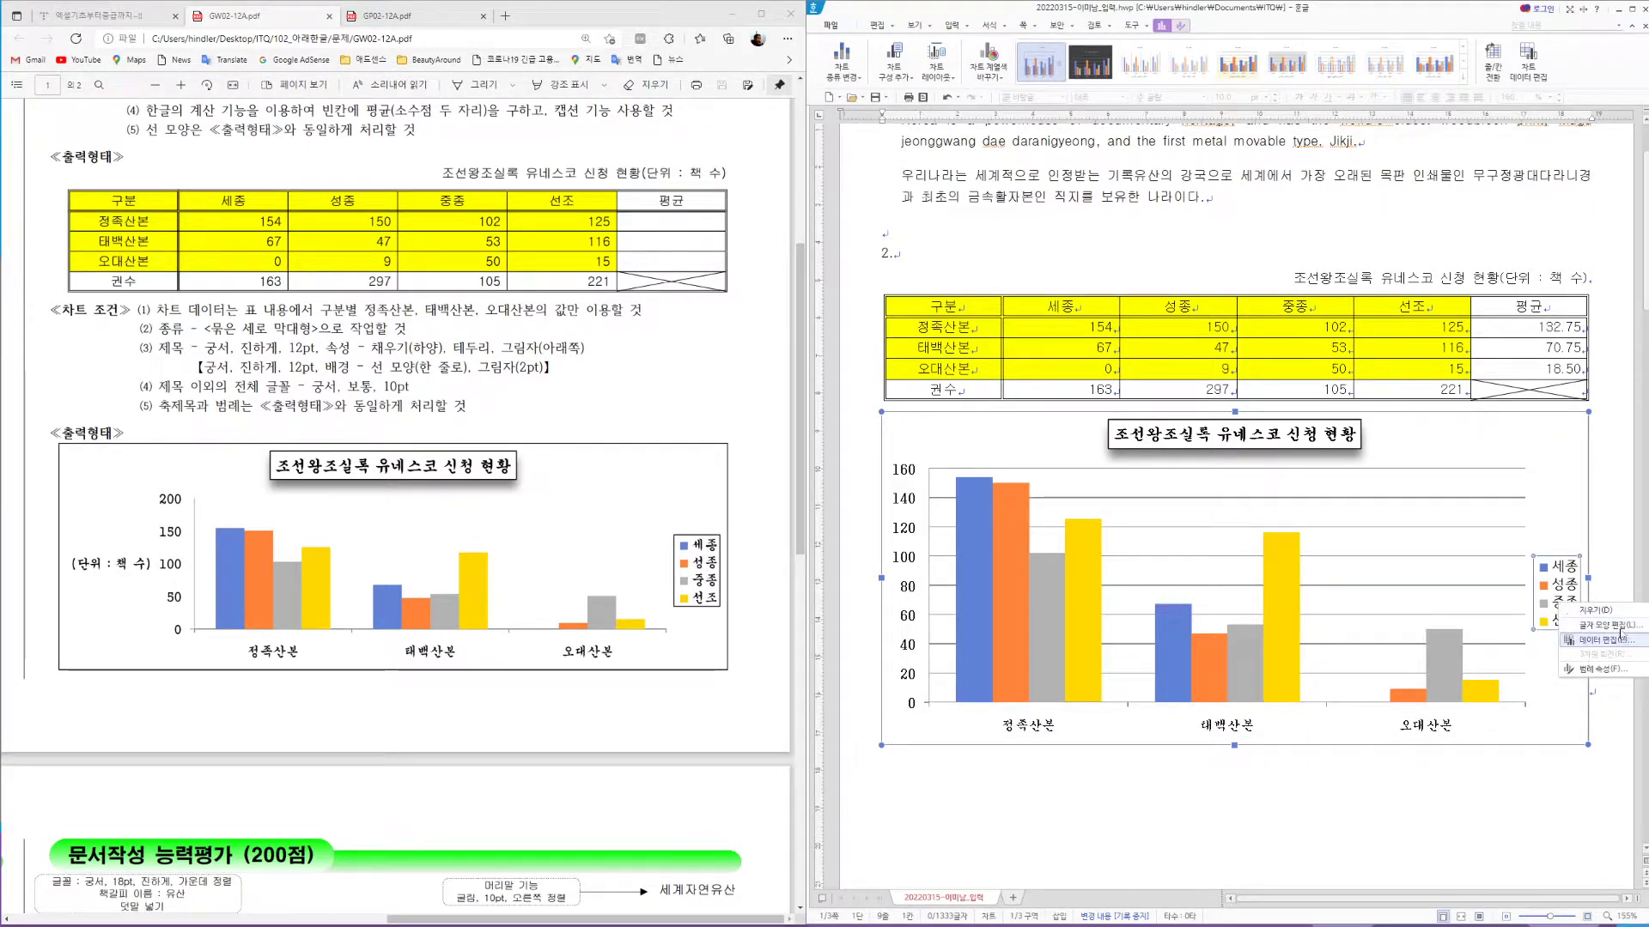
{"action": "left_click", "coordinate": [1608, 626]}
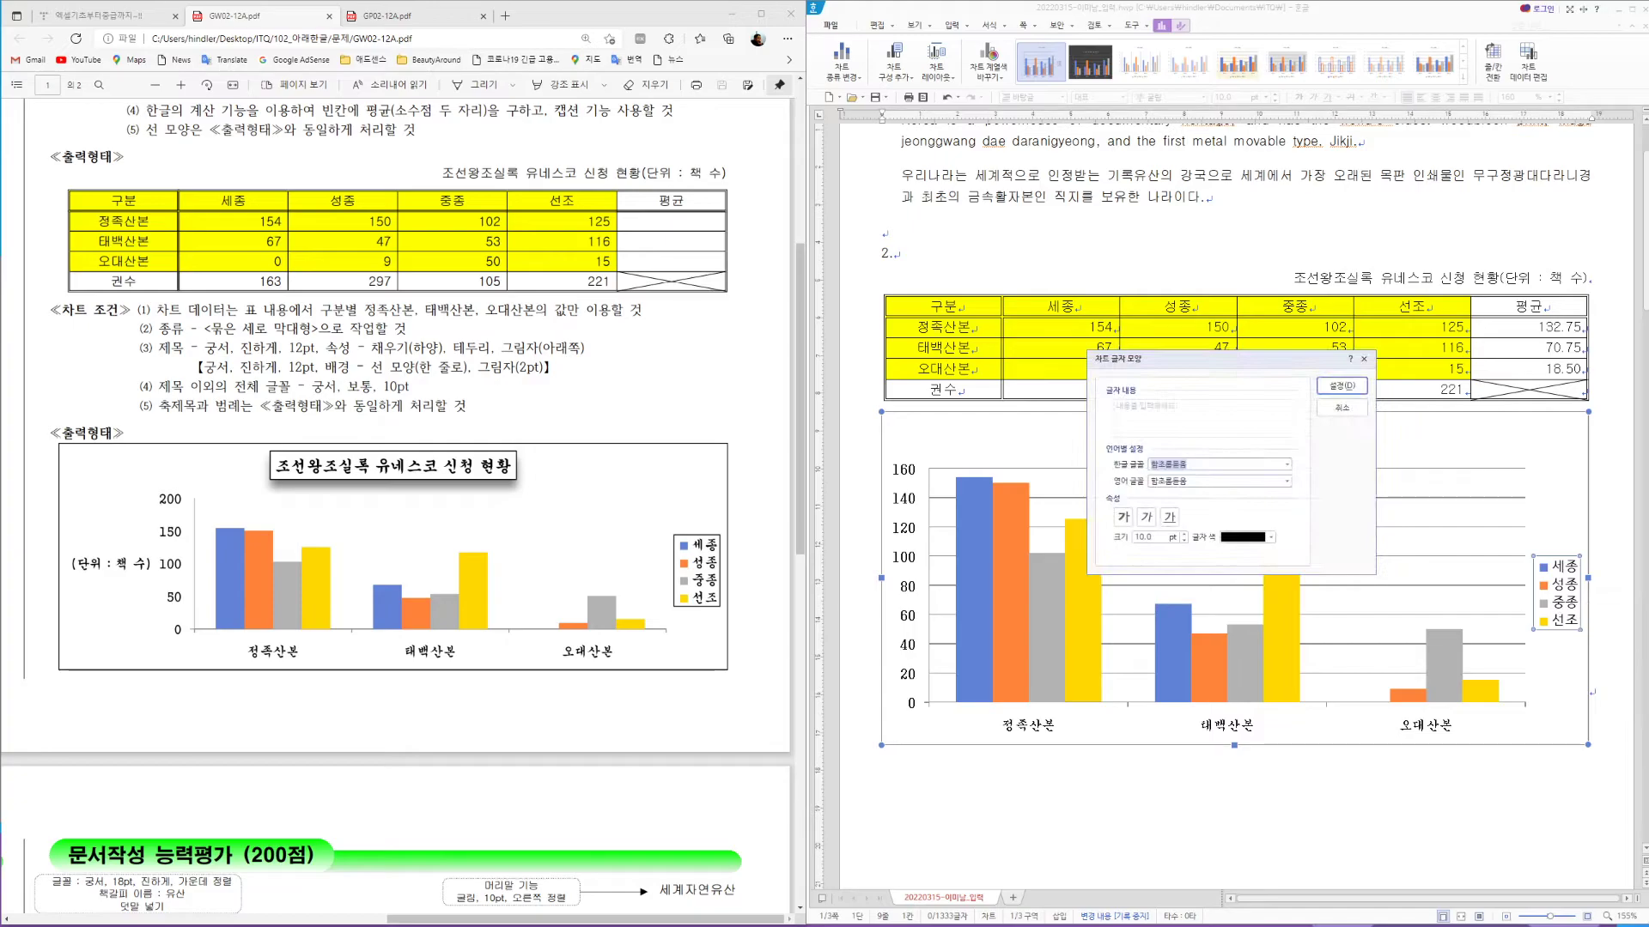
{"action": "left_click", "coordinate": [1287, 464]}
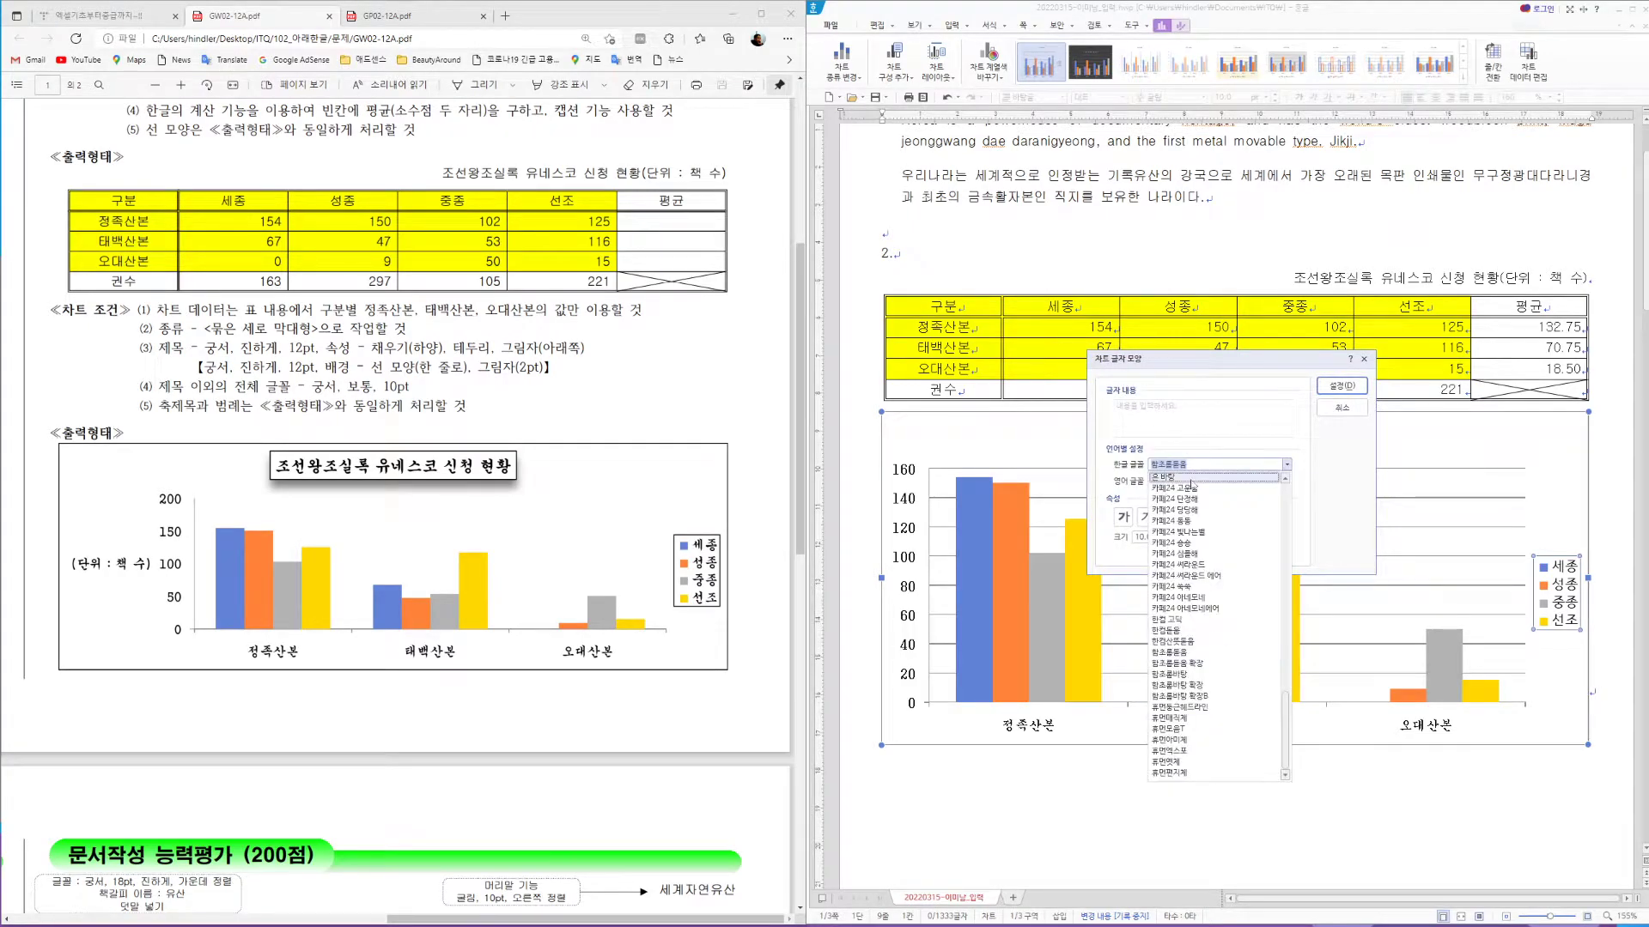
{"action": "scroll", "coordinate": [1085, 471], "scroll_direction": "up", "scroll_amount": 2}
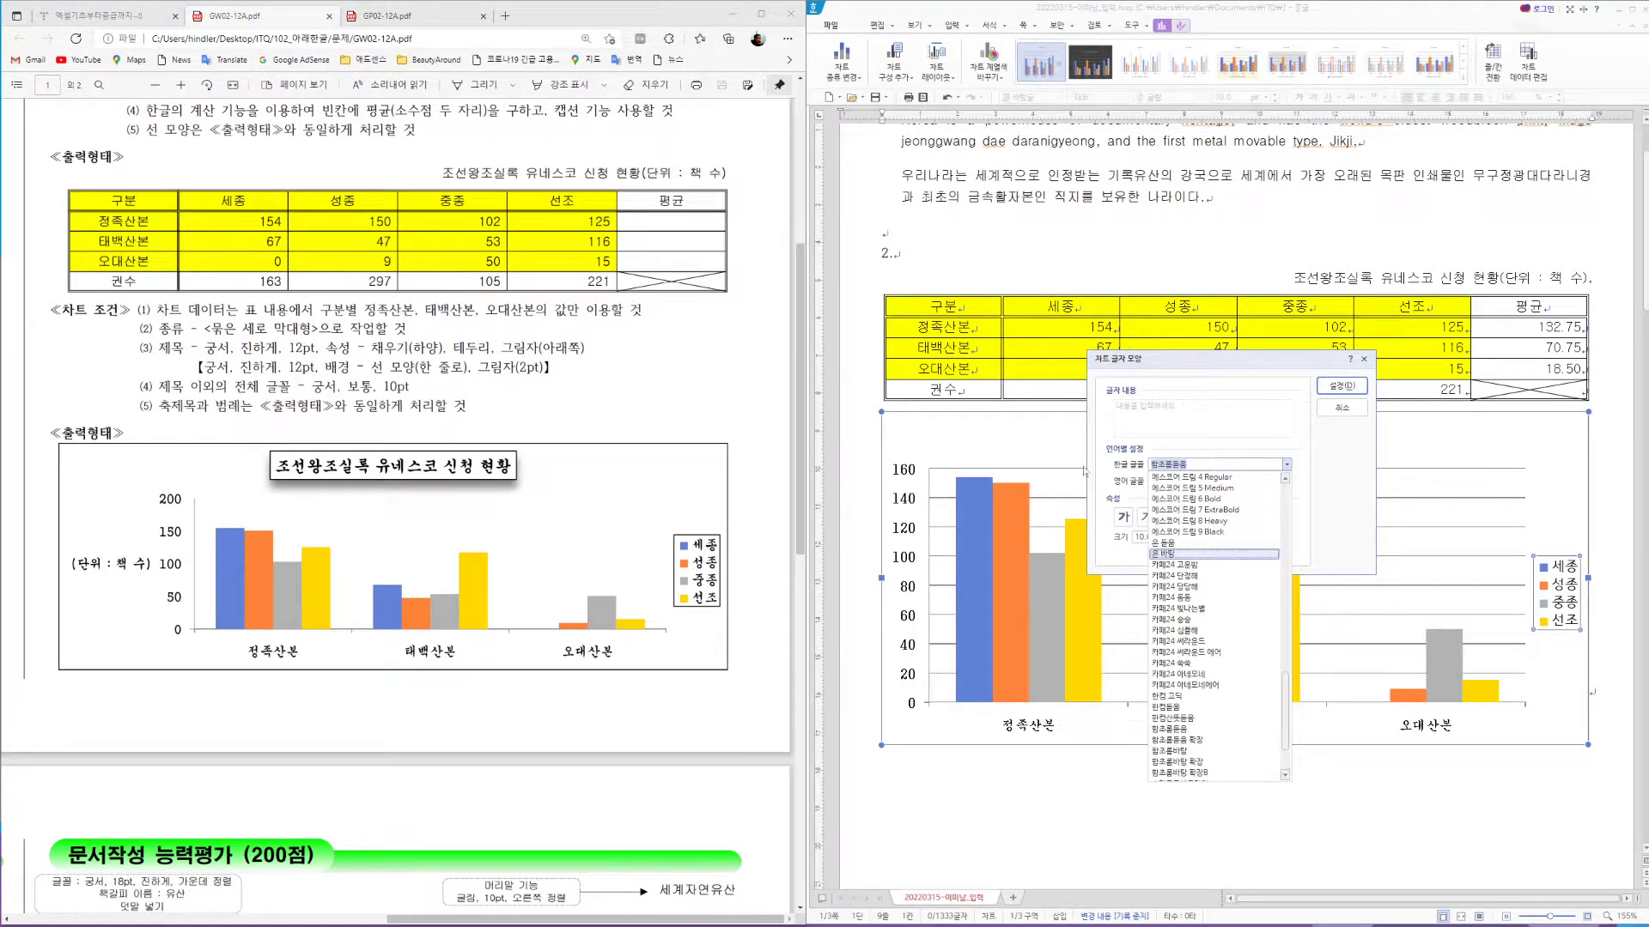
{"action": "type", "text": "궁서"}
{"action": "key", "text": "Return"}
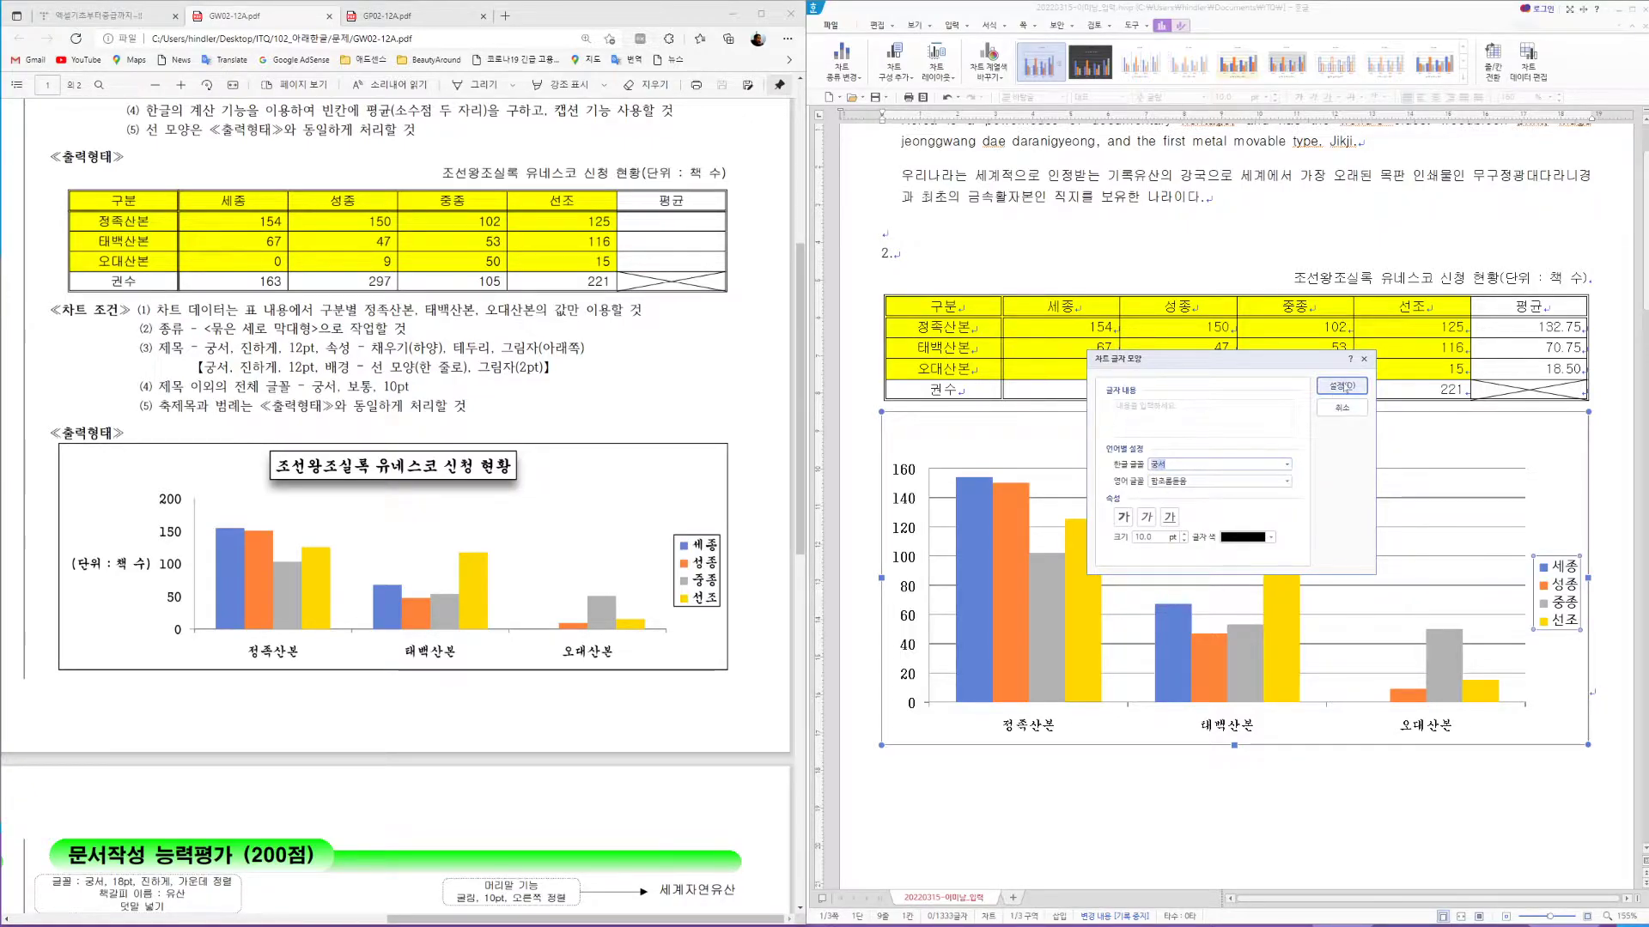
{"action": "left_click", "coordinate": [1343, 385]}
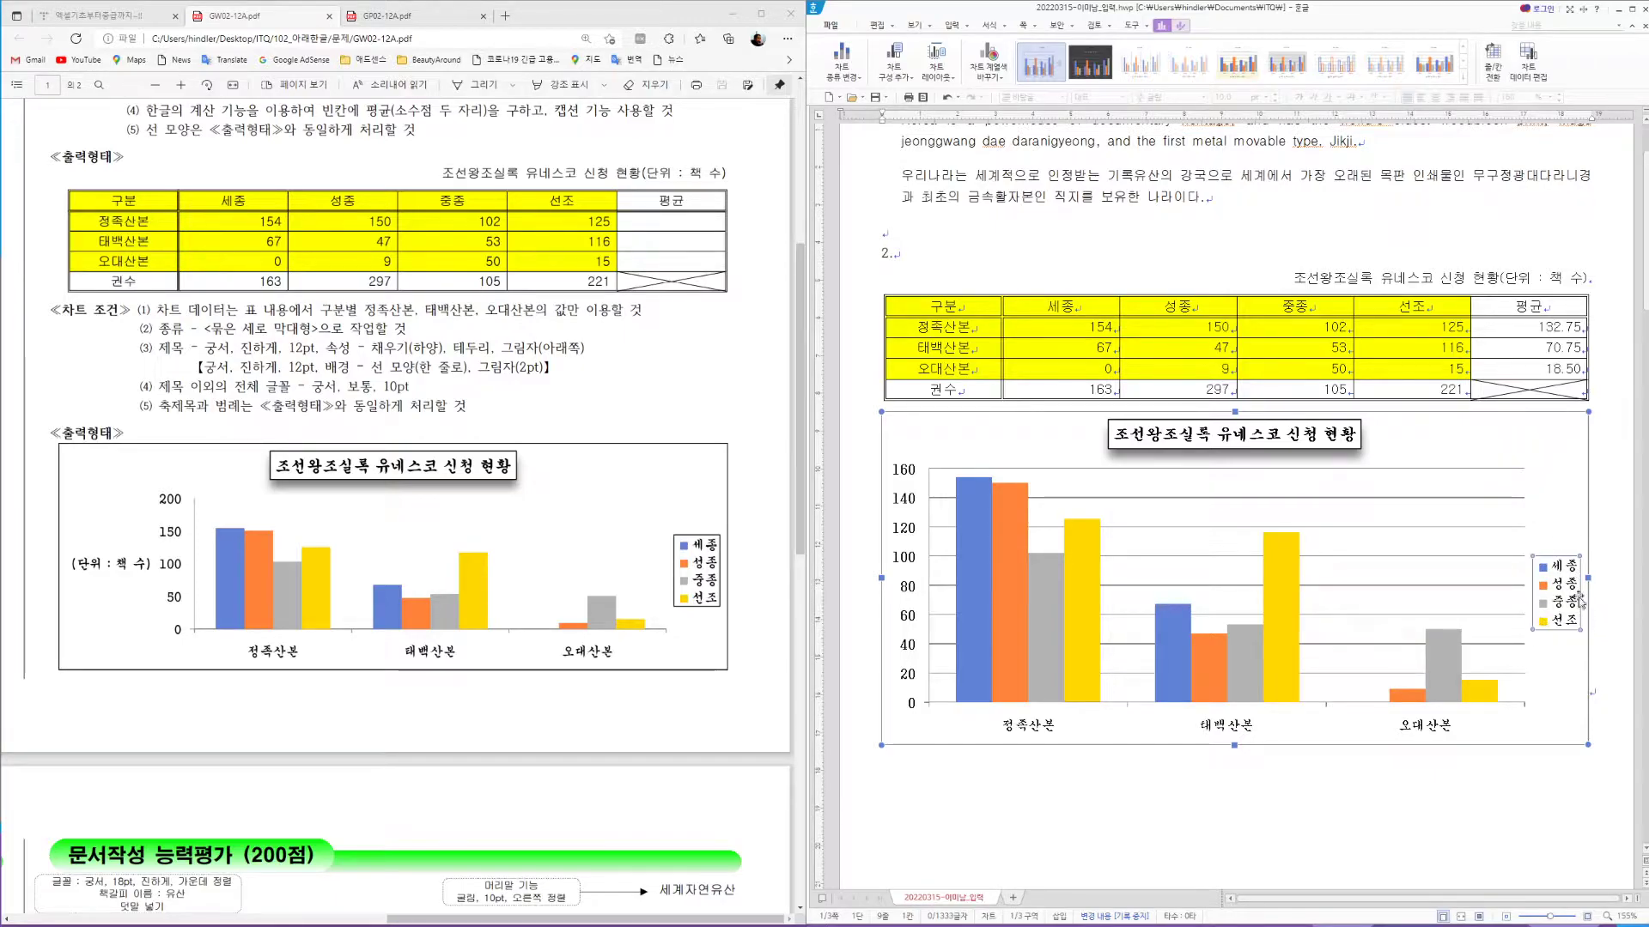
Give the chart legend a black outline, close its object properties and deselect the chart
{"action": "double_click", "coordinate": [1550, 562]}
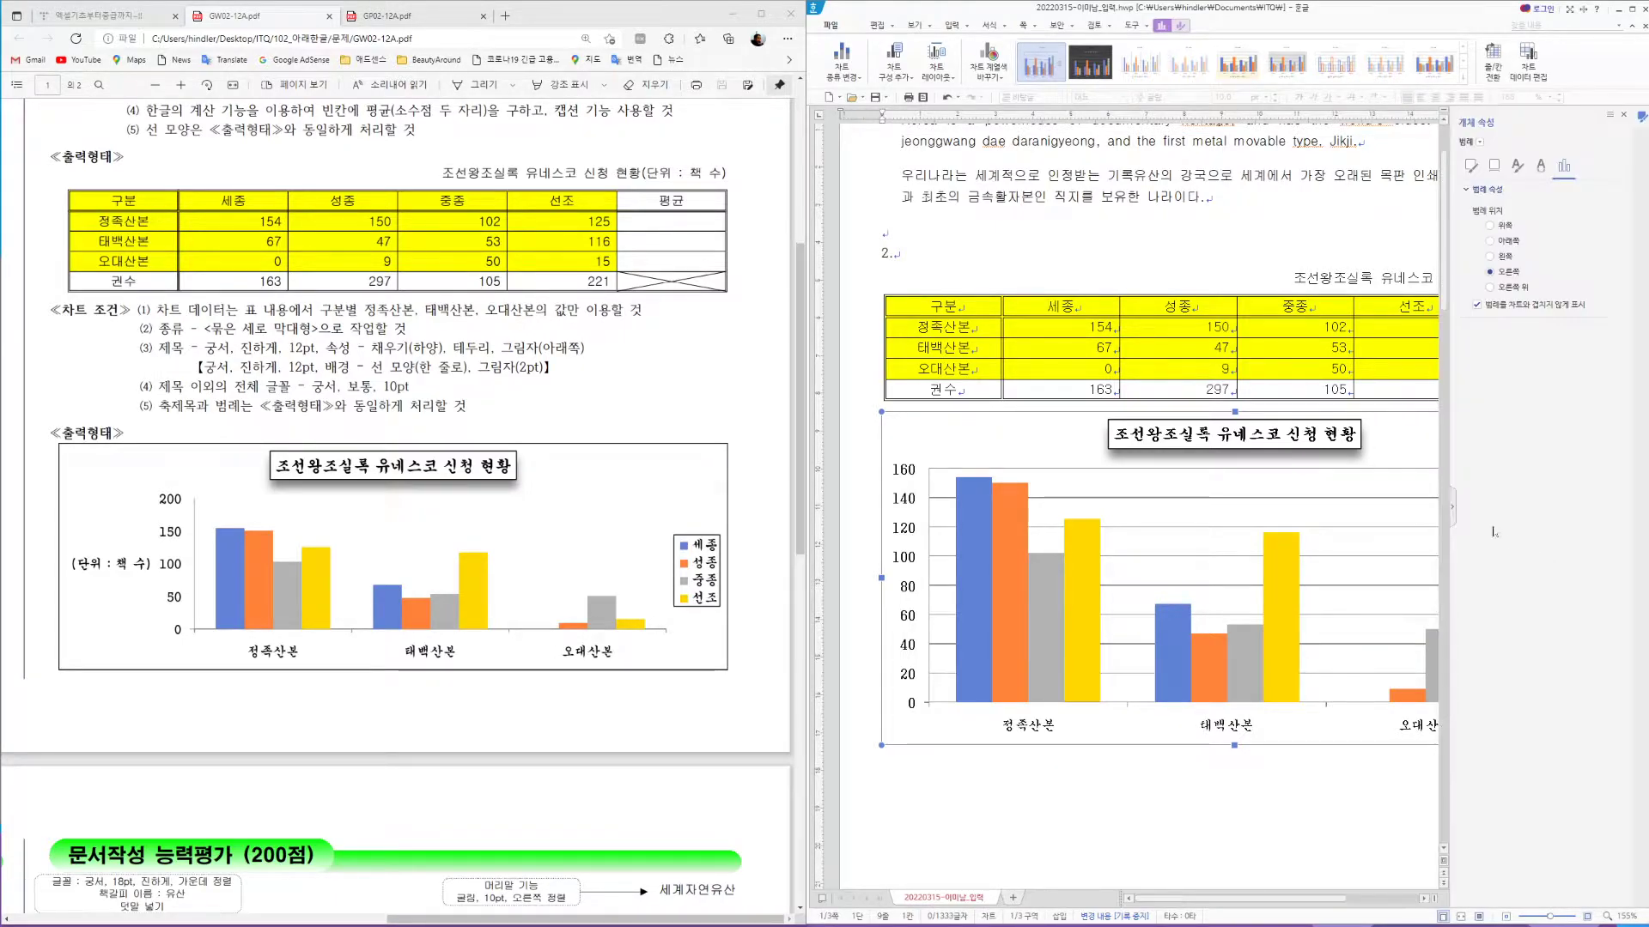
{"action": "left_click", "coordinate": [1471, 166]}
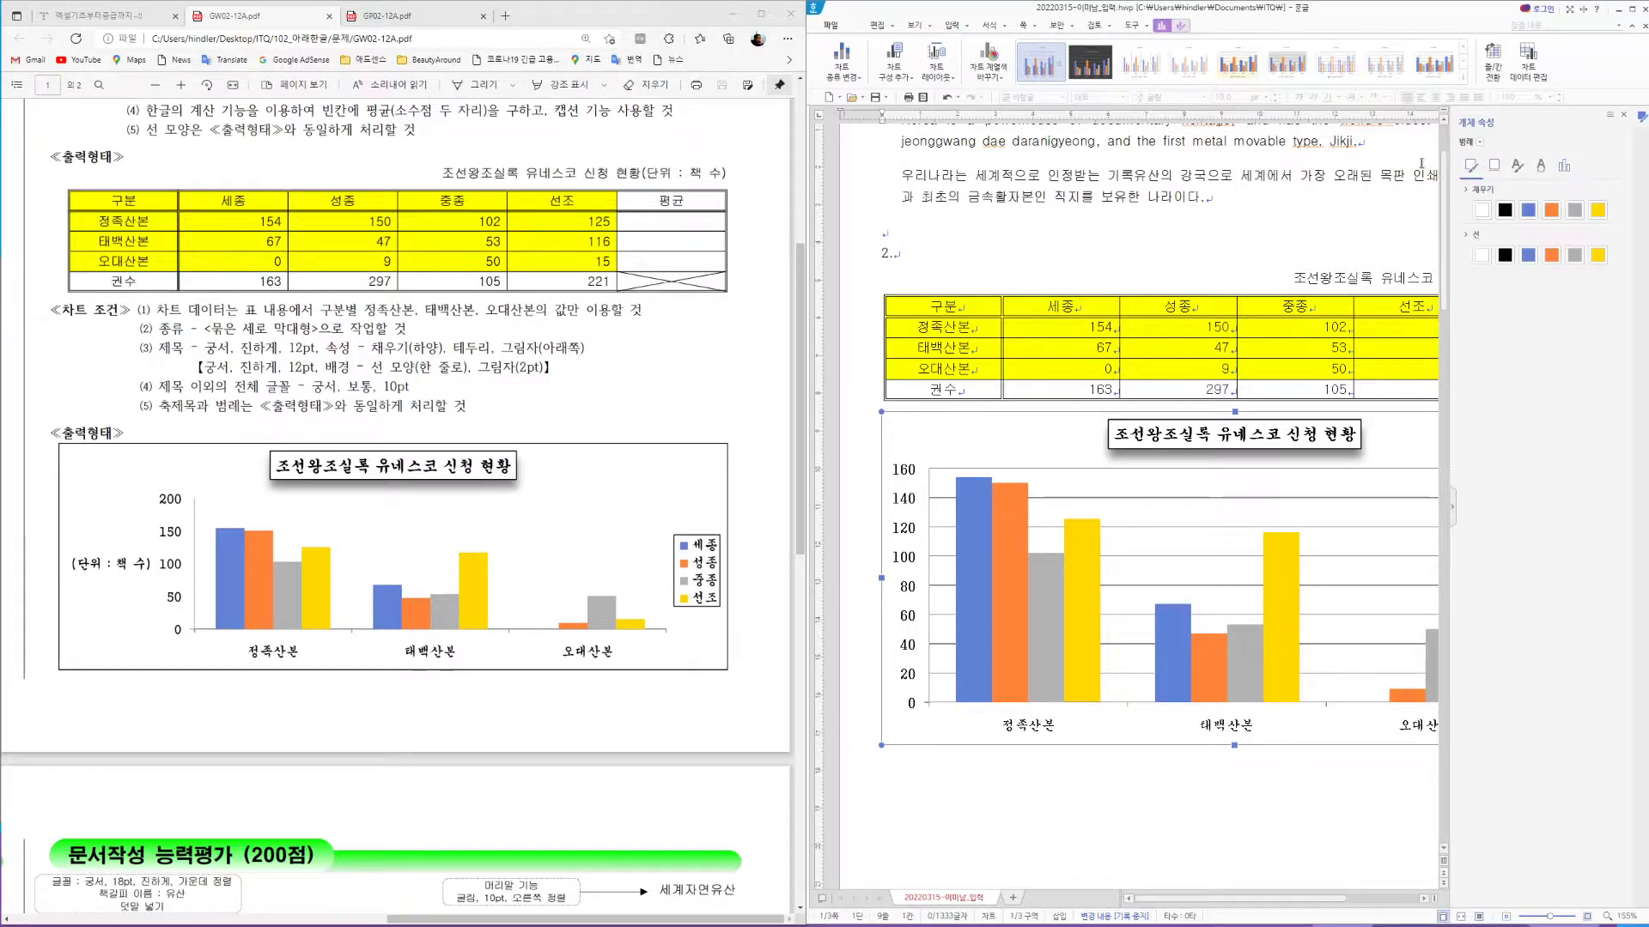
{"action": "left_click", "coordinate": [1506, 256]}
{"action": "left_click", "coordinate": [1622, 114]}
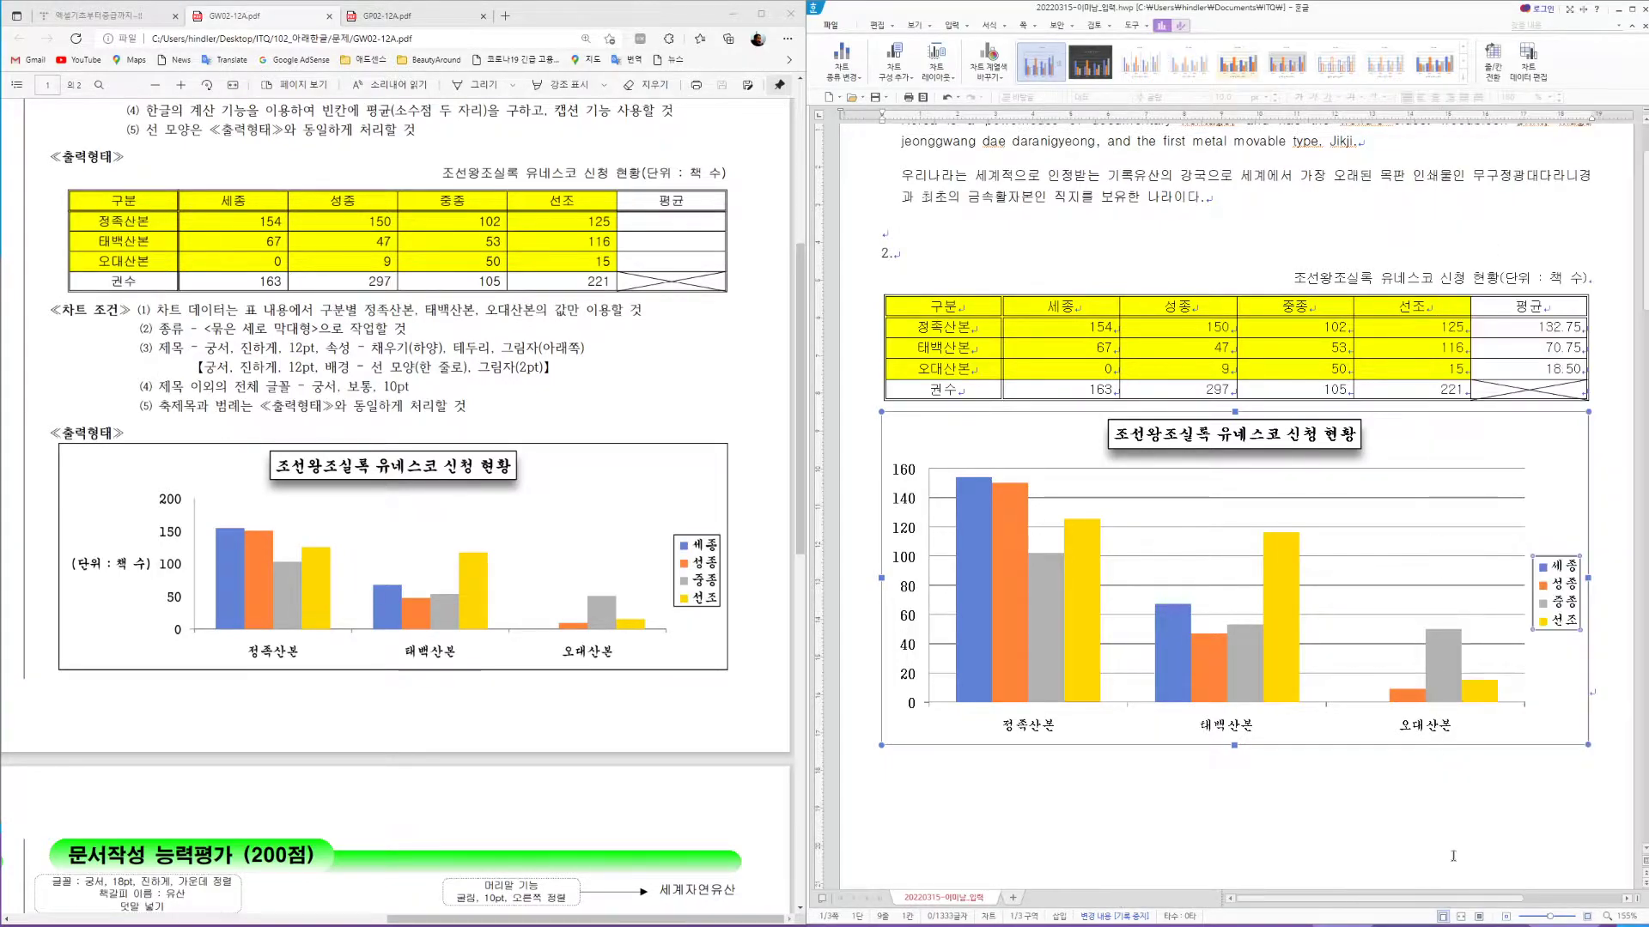
{"action": "left_click", "coordinate": [1523, 794]}
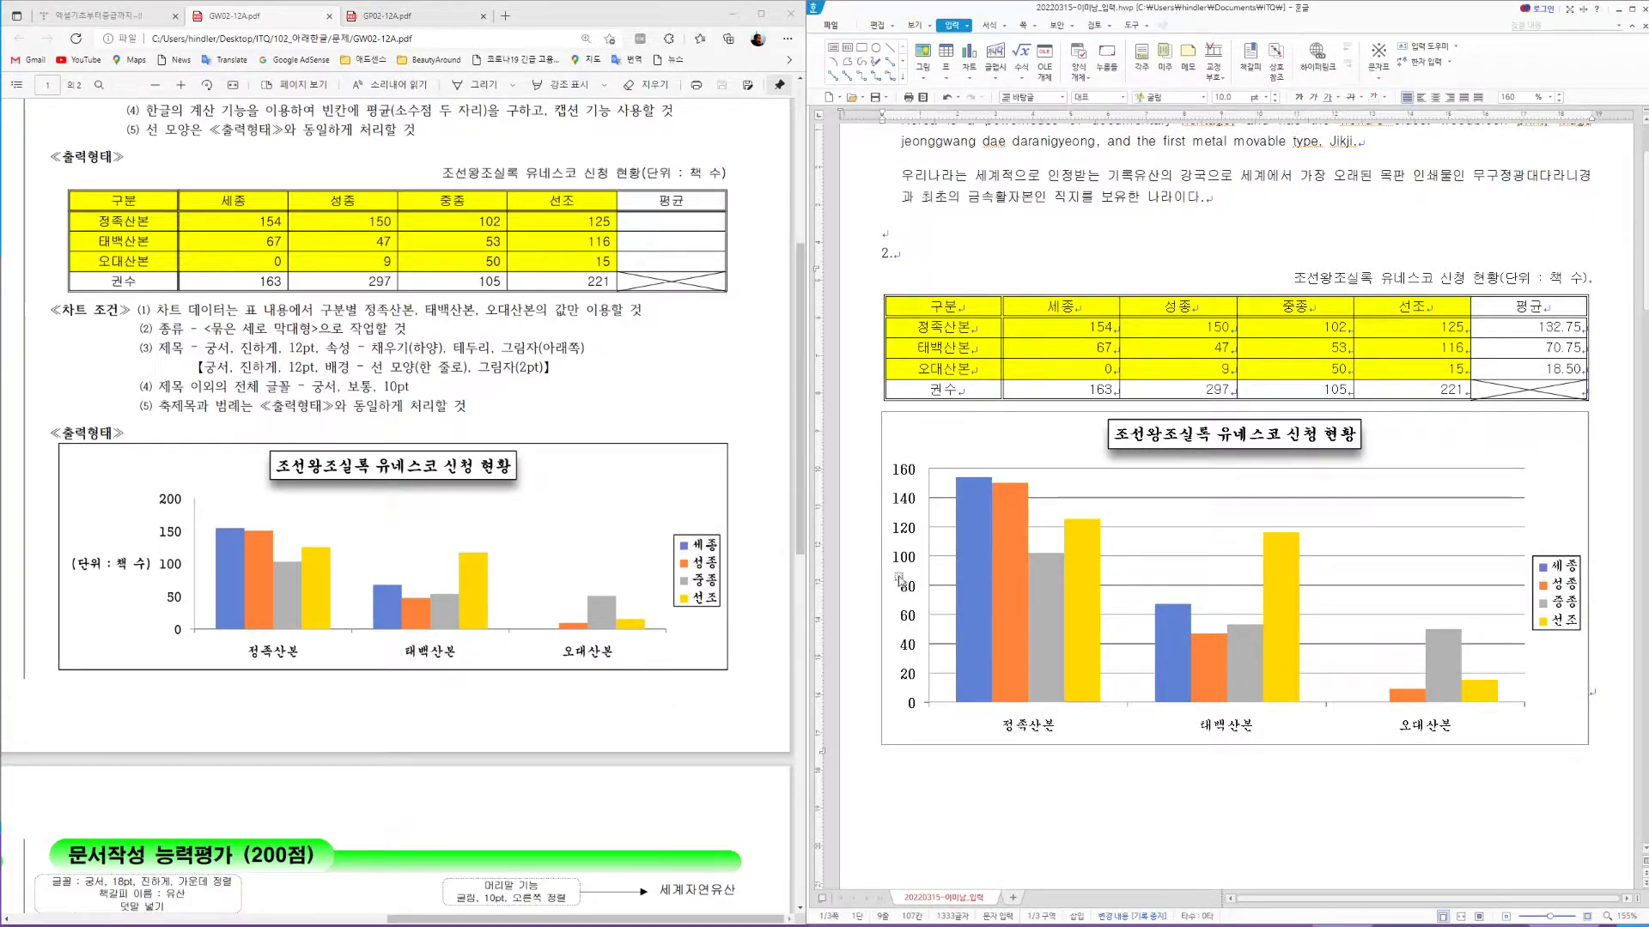
Delete the horizontal gridlines from the chart's plot area
{"action": "left_click", "coordinate": [1214, 500]}
{"action": "left_click", "coordinate": [1208, 500]}
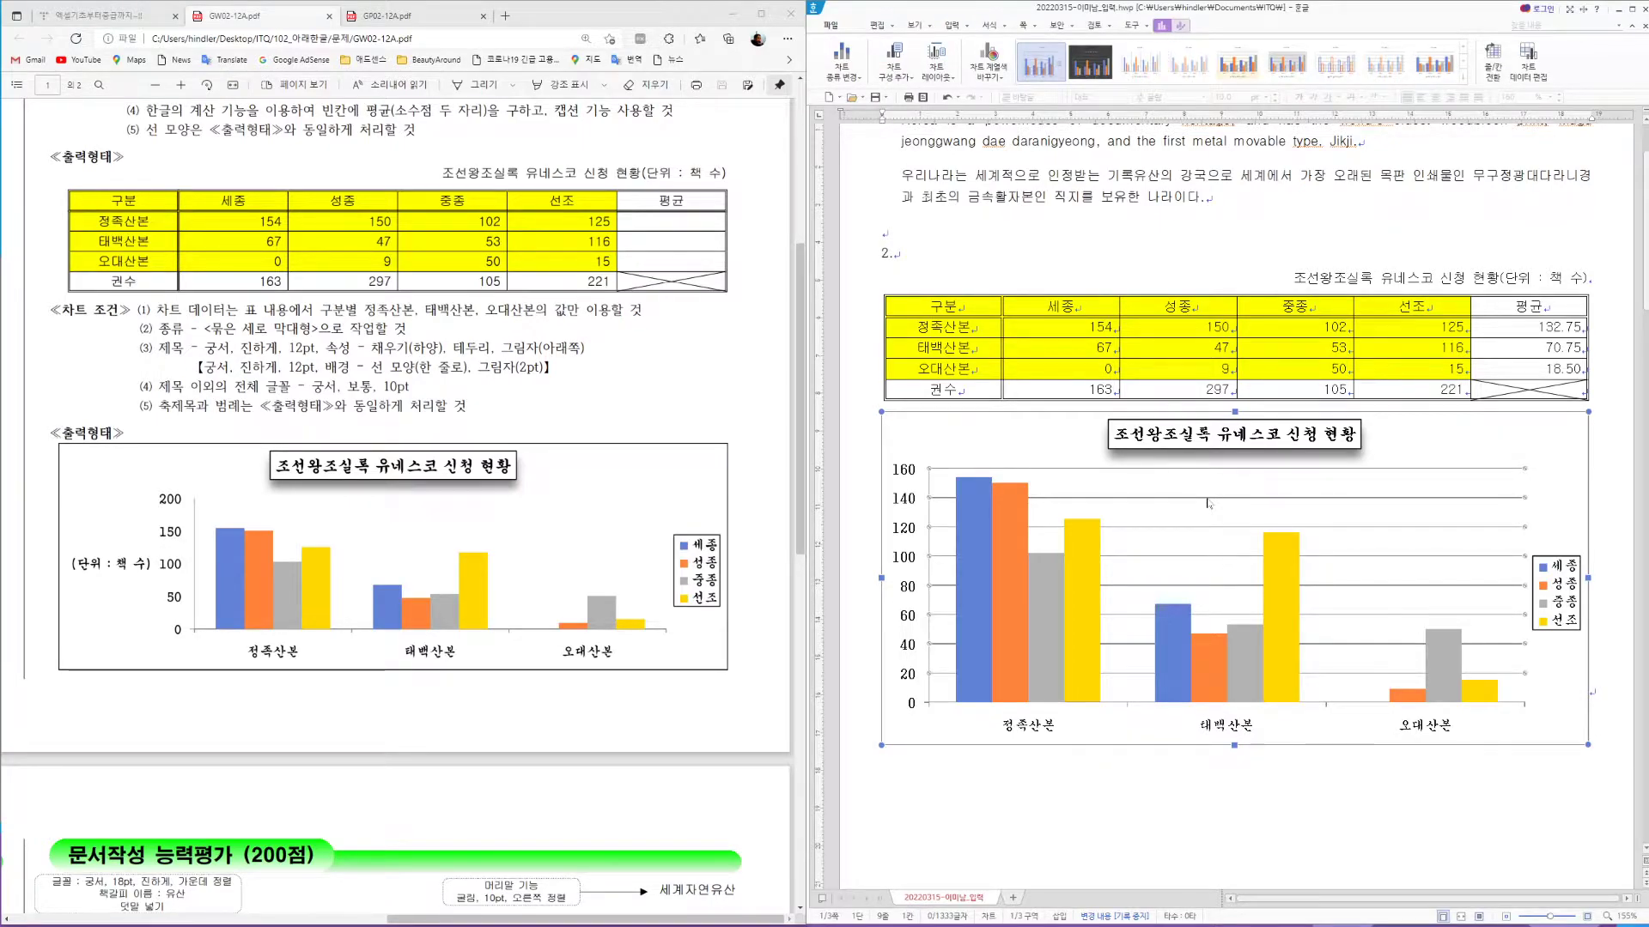
{"action": "key", "text": "Delete"}
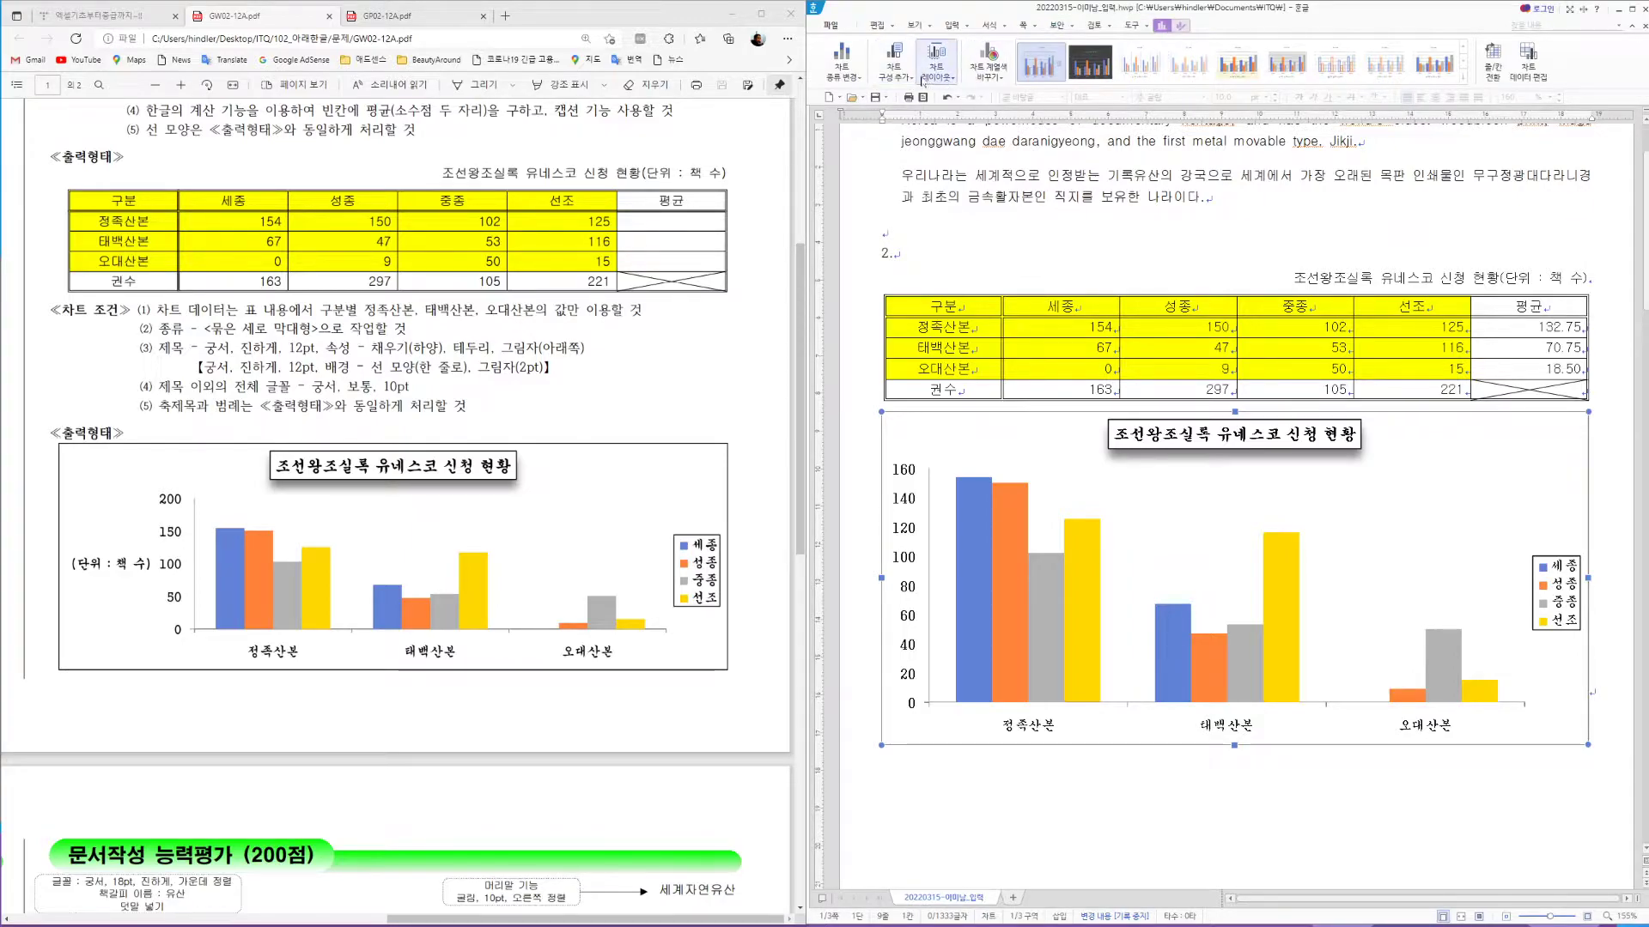
Add a primary vertical axis title (기본 세로) to the chart
{"action": "left_click", "coordinate": [894, 81]}
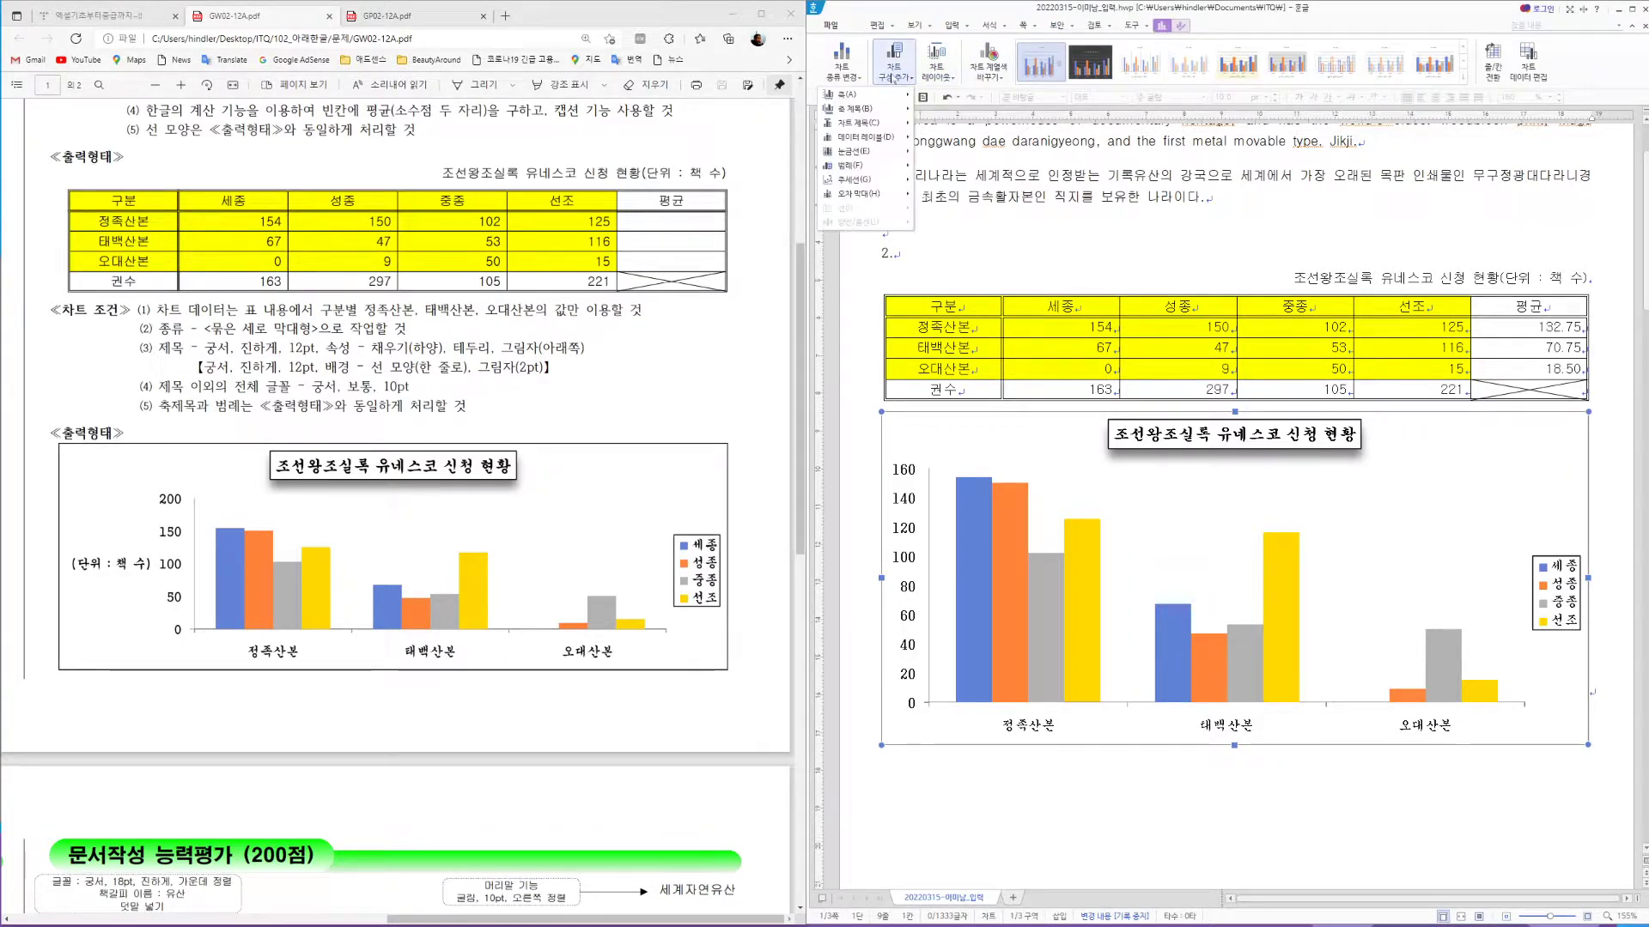
{"action": "mouse_move", "coordinate": [858, 109]}
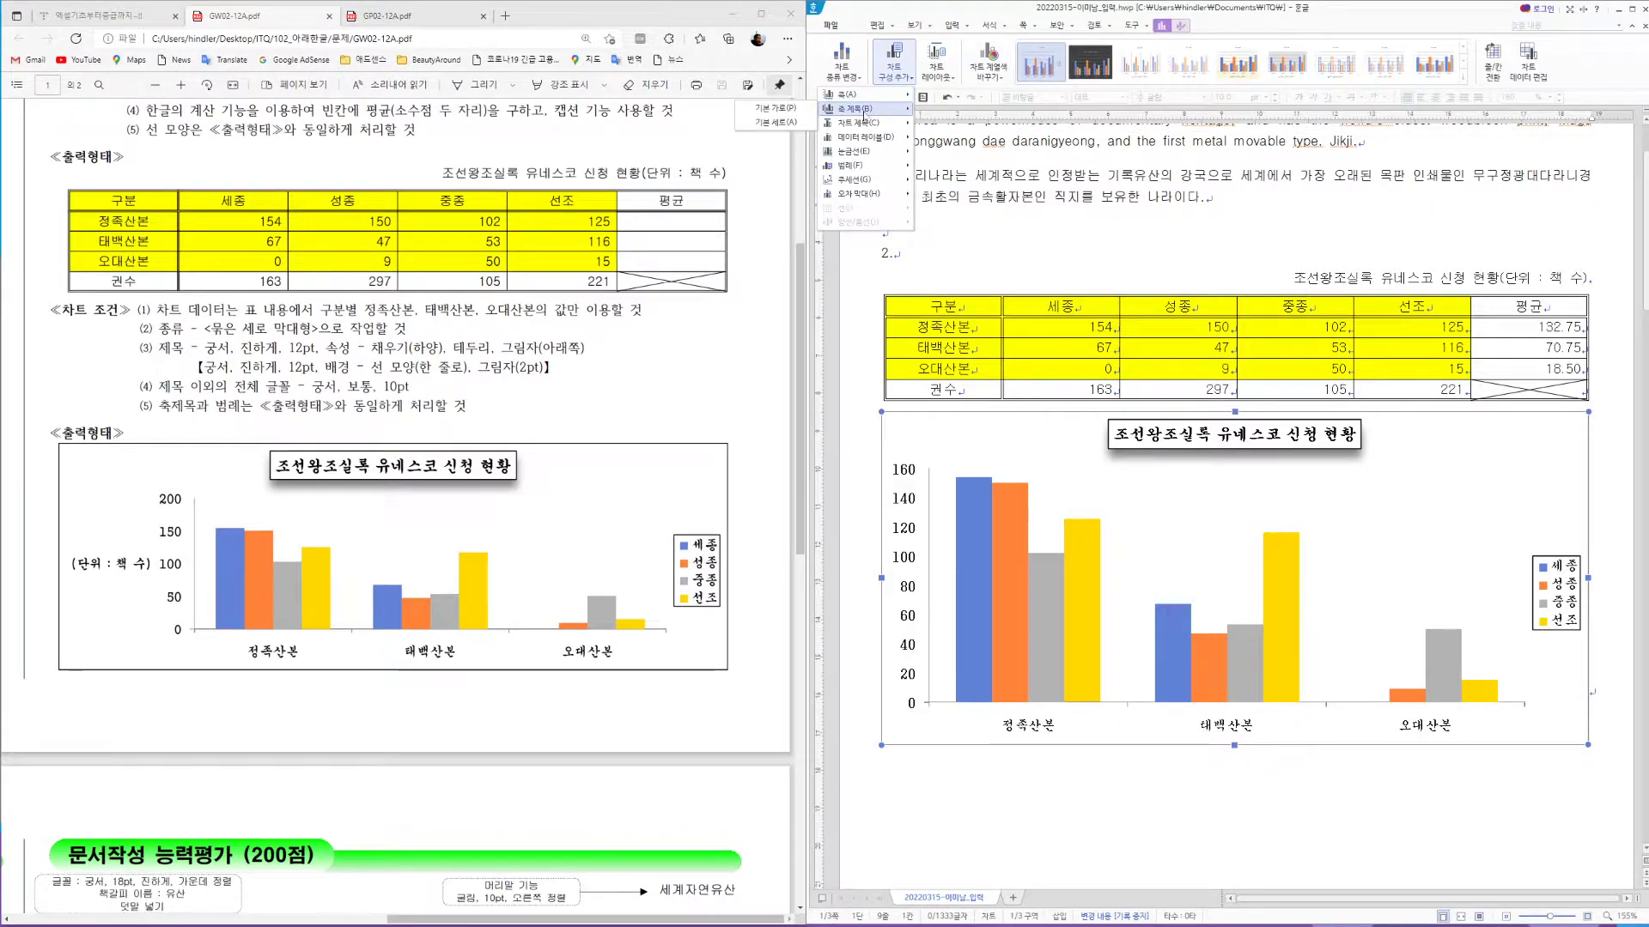
{"action": "left_click", "coordinate": [776, 123]}
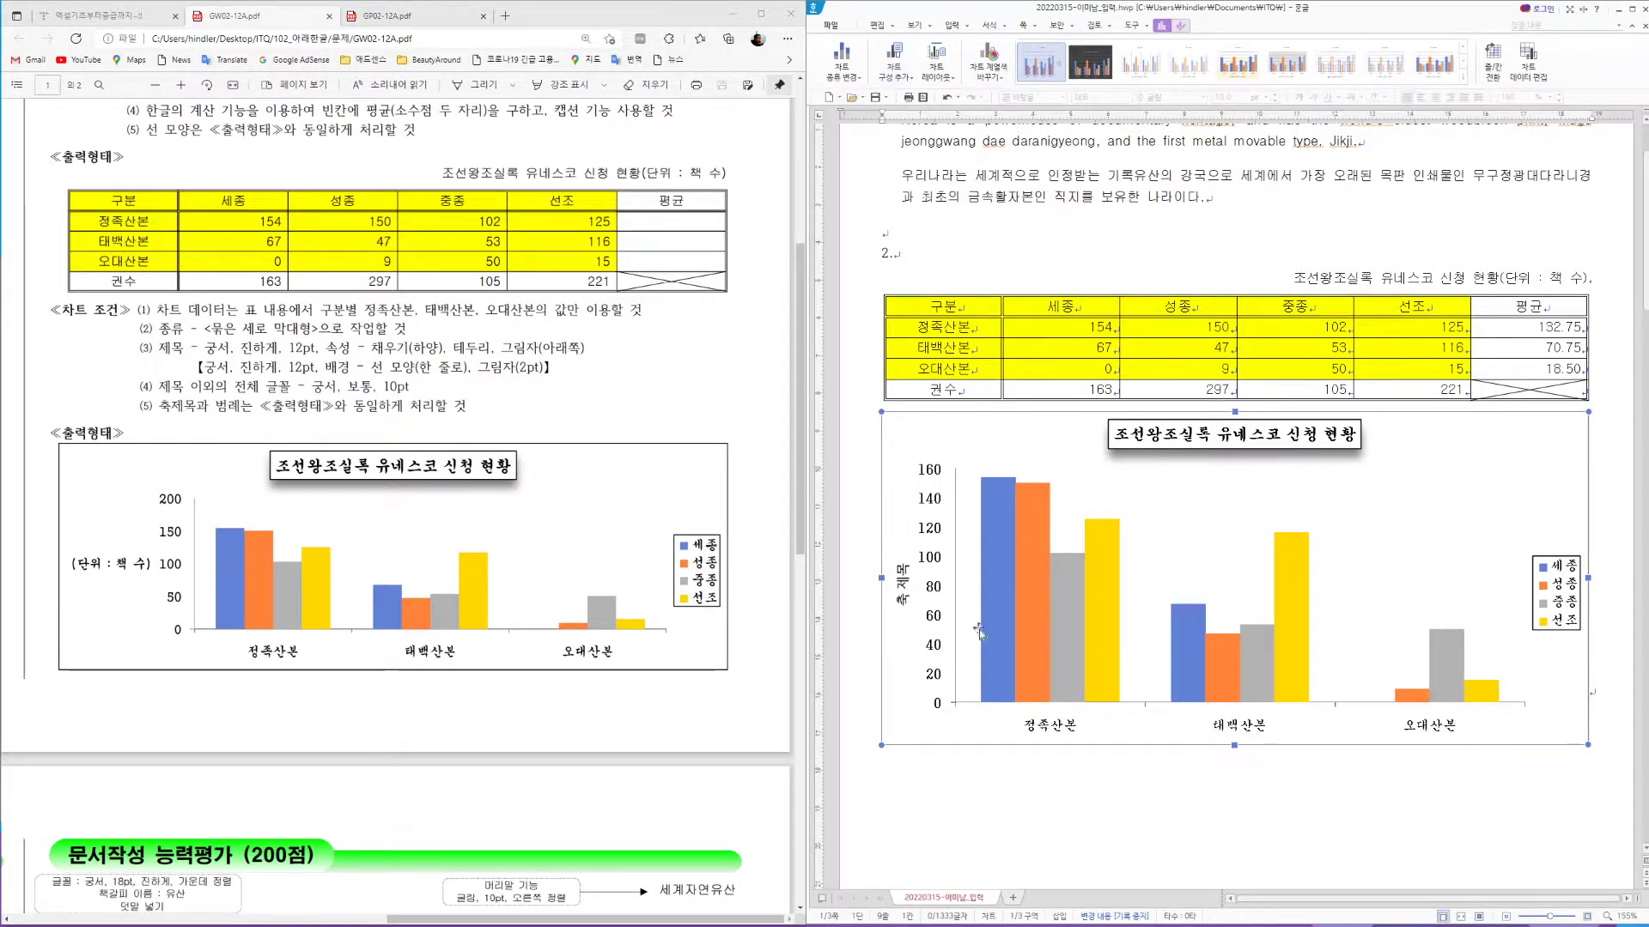
Set the text direction of the value axis title to horizontal (가로)
{"action": "left_click", "coordinate": [902, 589]}
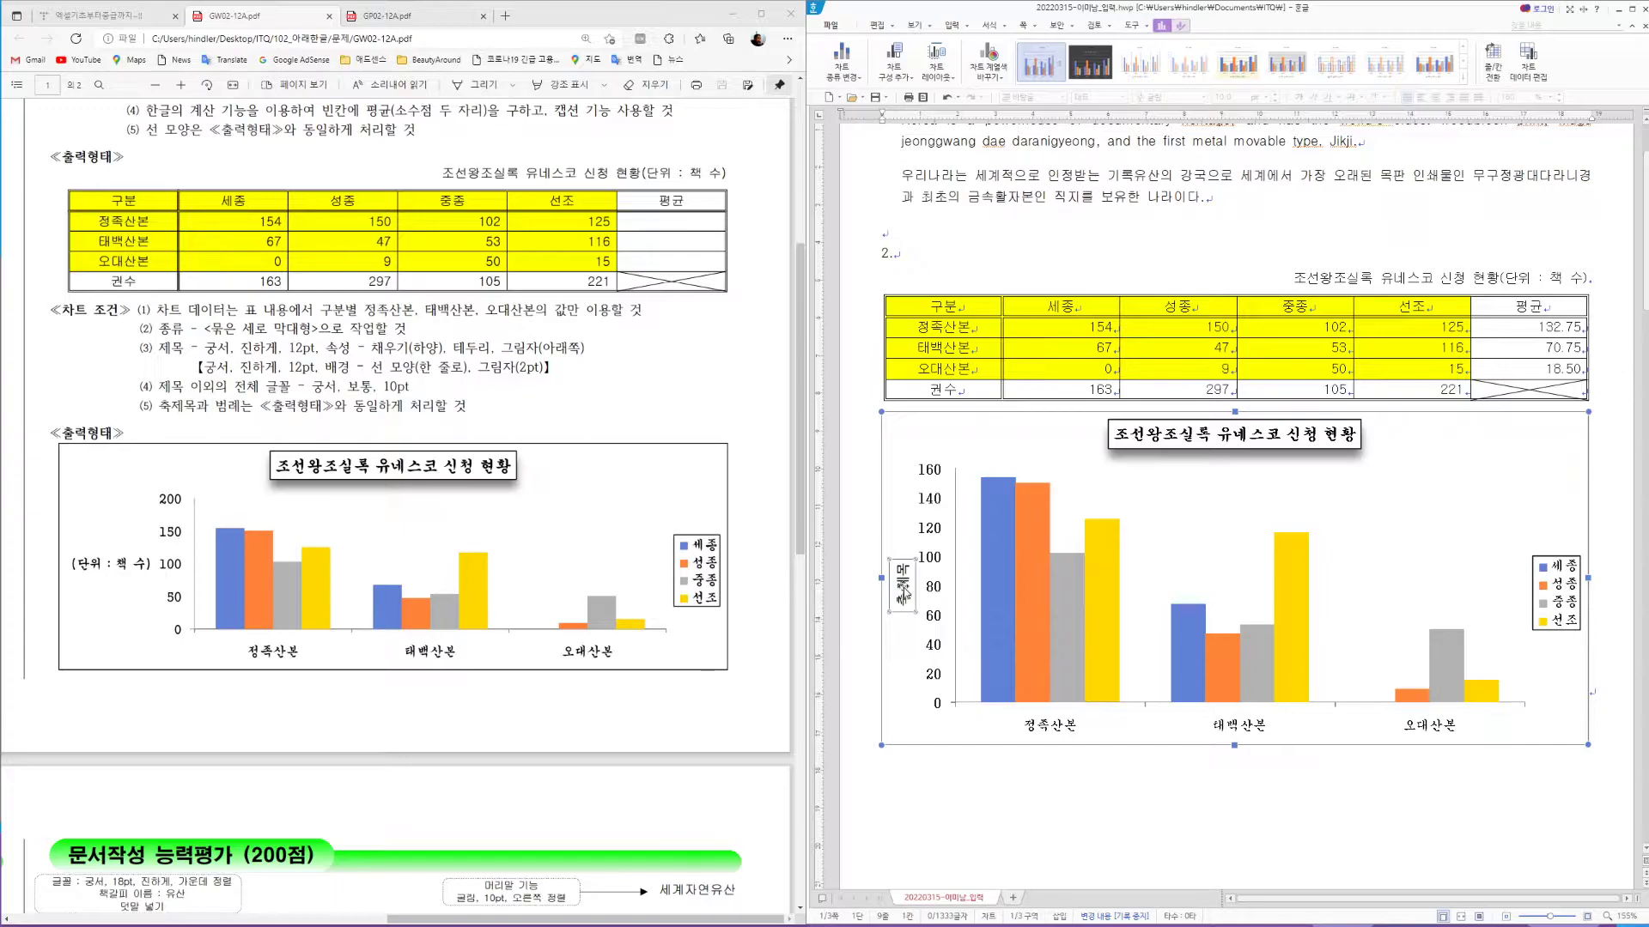
{"action": "double_click", "coordinate": [904, 591]}
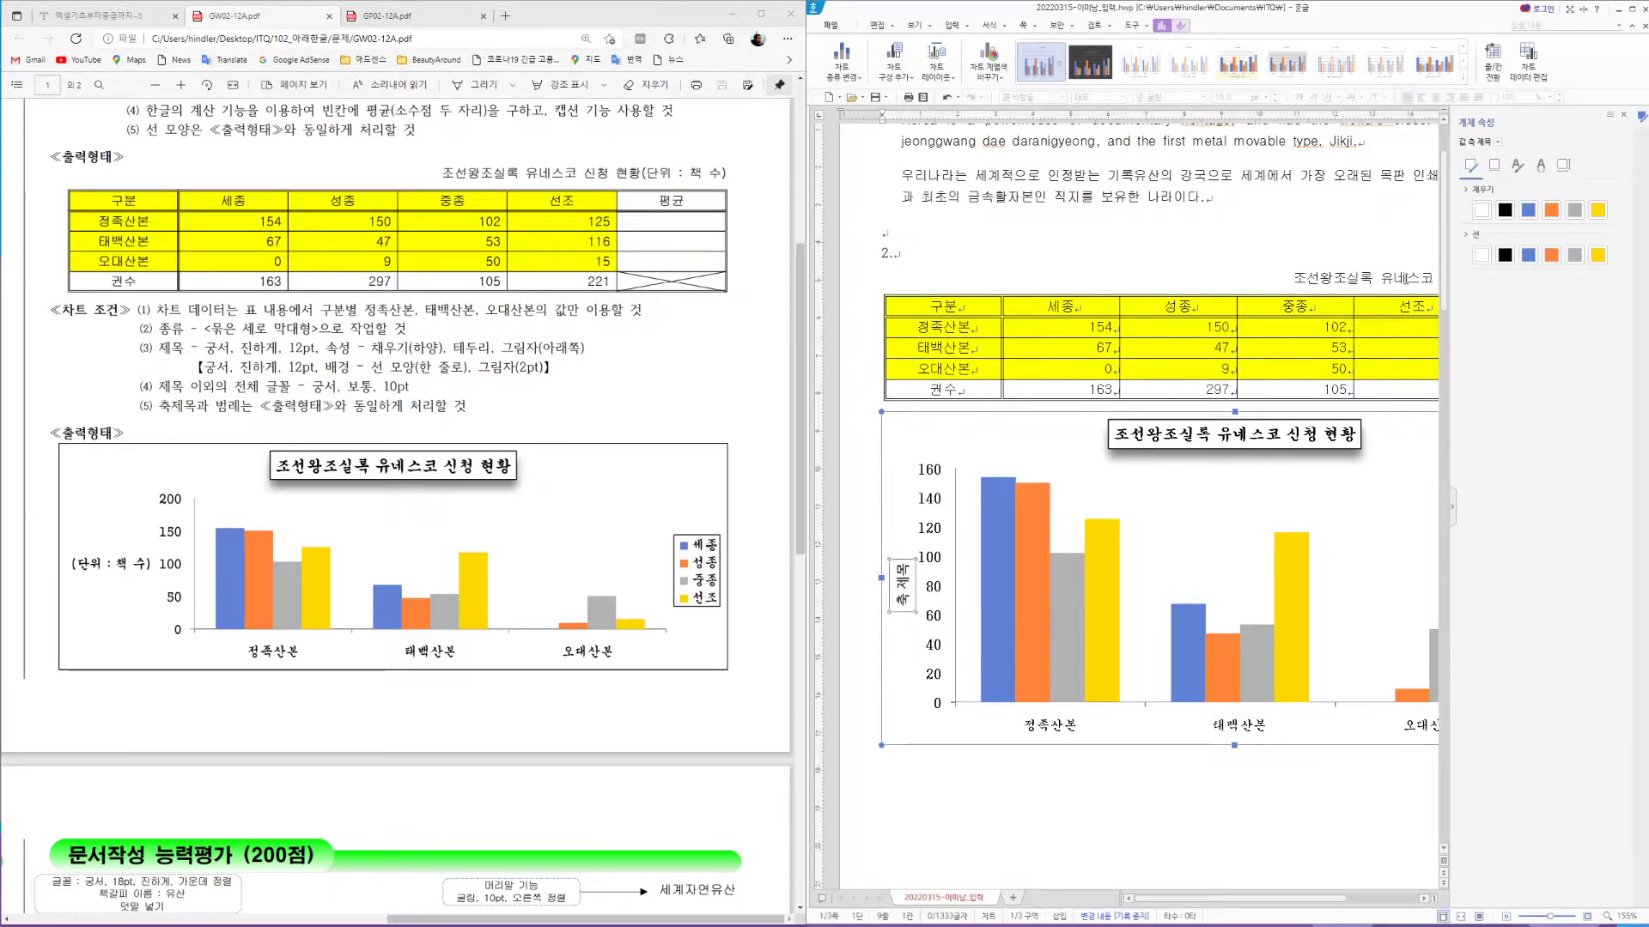
{"action": "left_click", "coordinate": [1519, 167]}
{"action": "left_click", "coordinate": [1541, 166]}
{"action": "left_click", "coordinate": [1566, 167]}
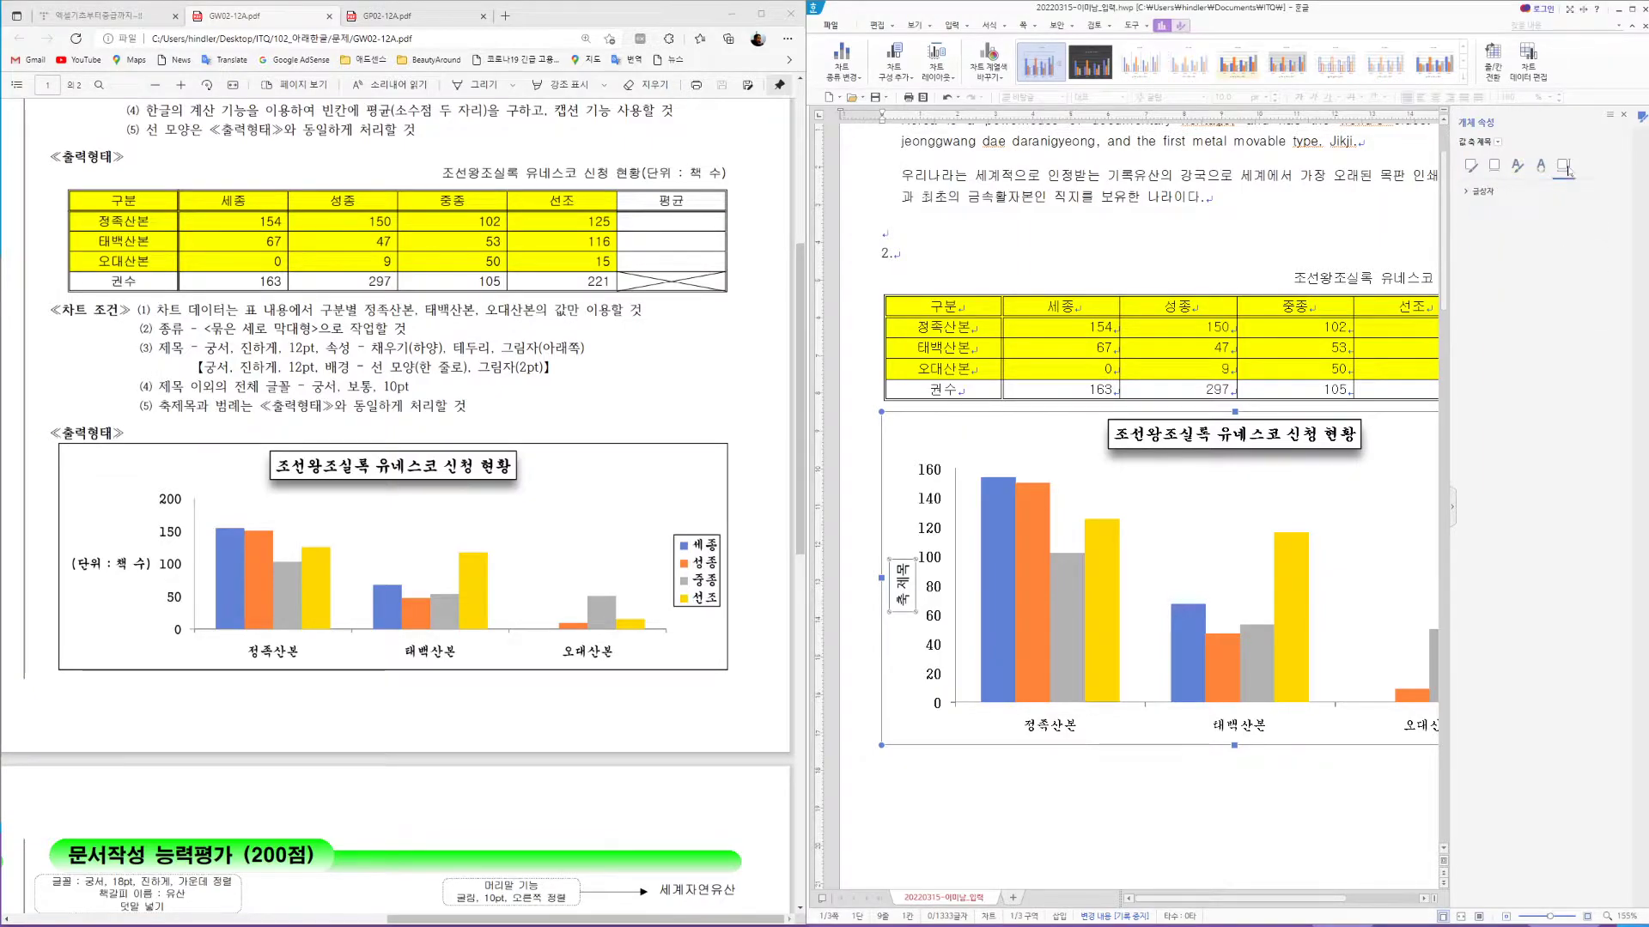
{"action": "left_click", "coordinate": [1571, 191]}
{"action": "left_click", "coordinate": [1600, 215]}
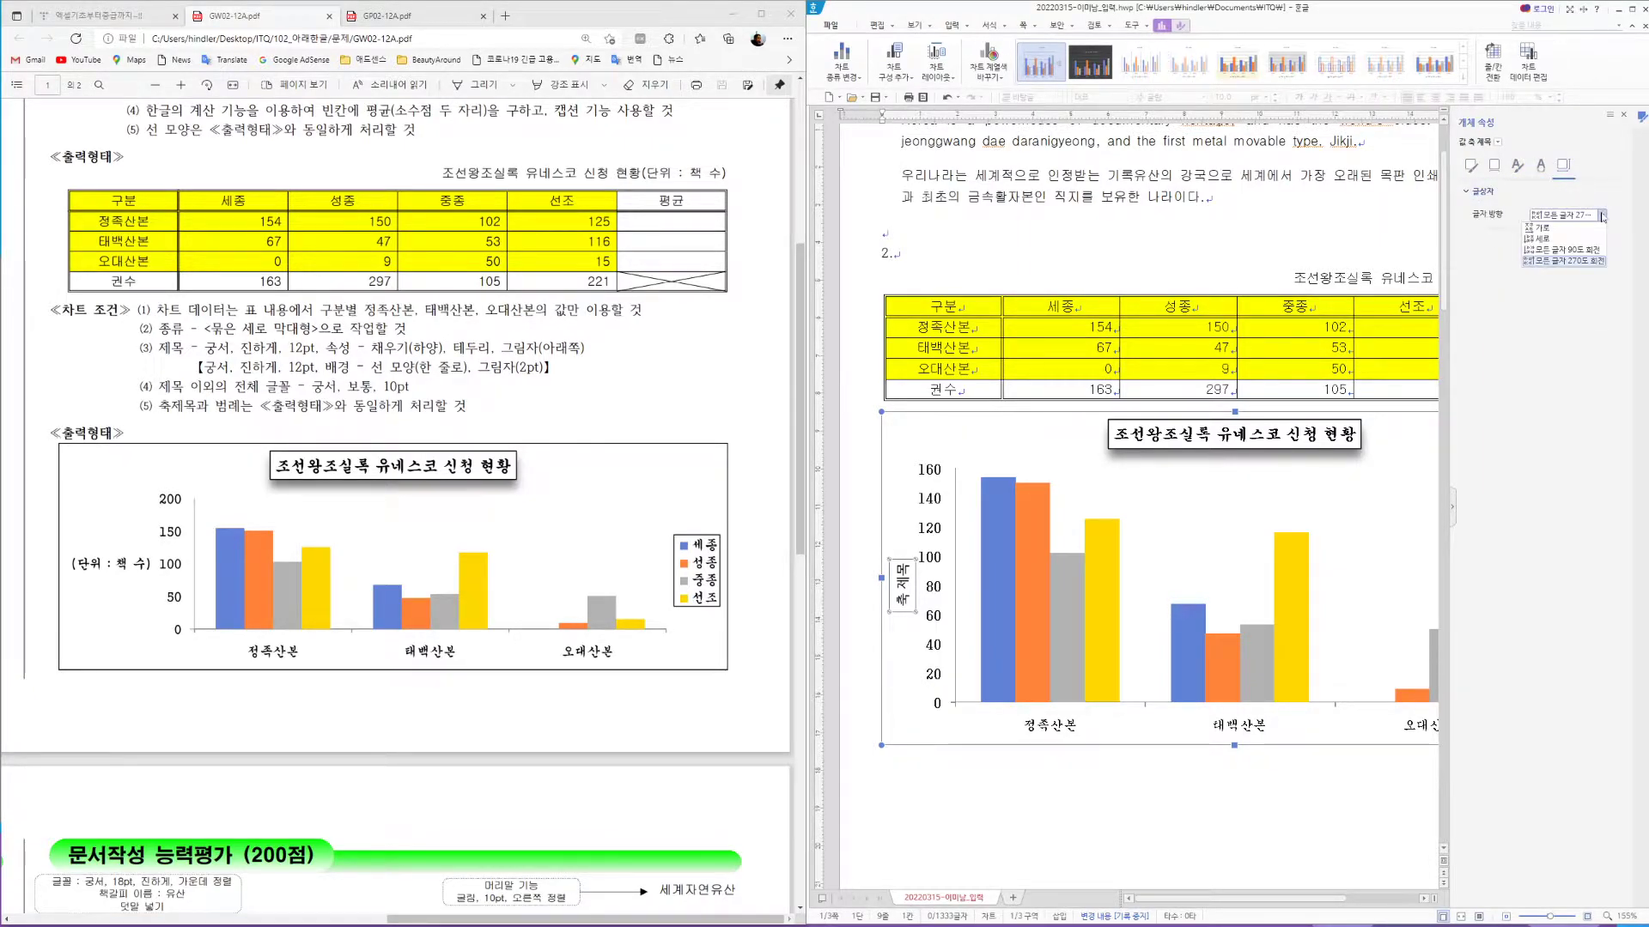
{"action": "left_click", "coordinate": [1541, 227]}
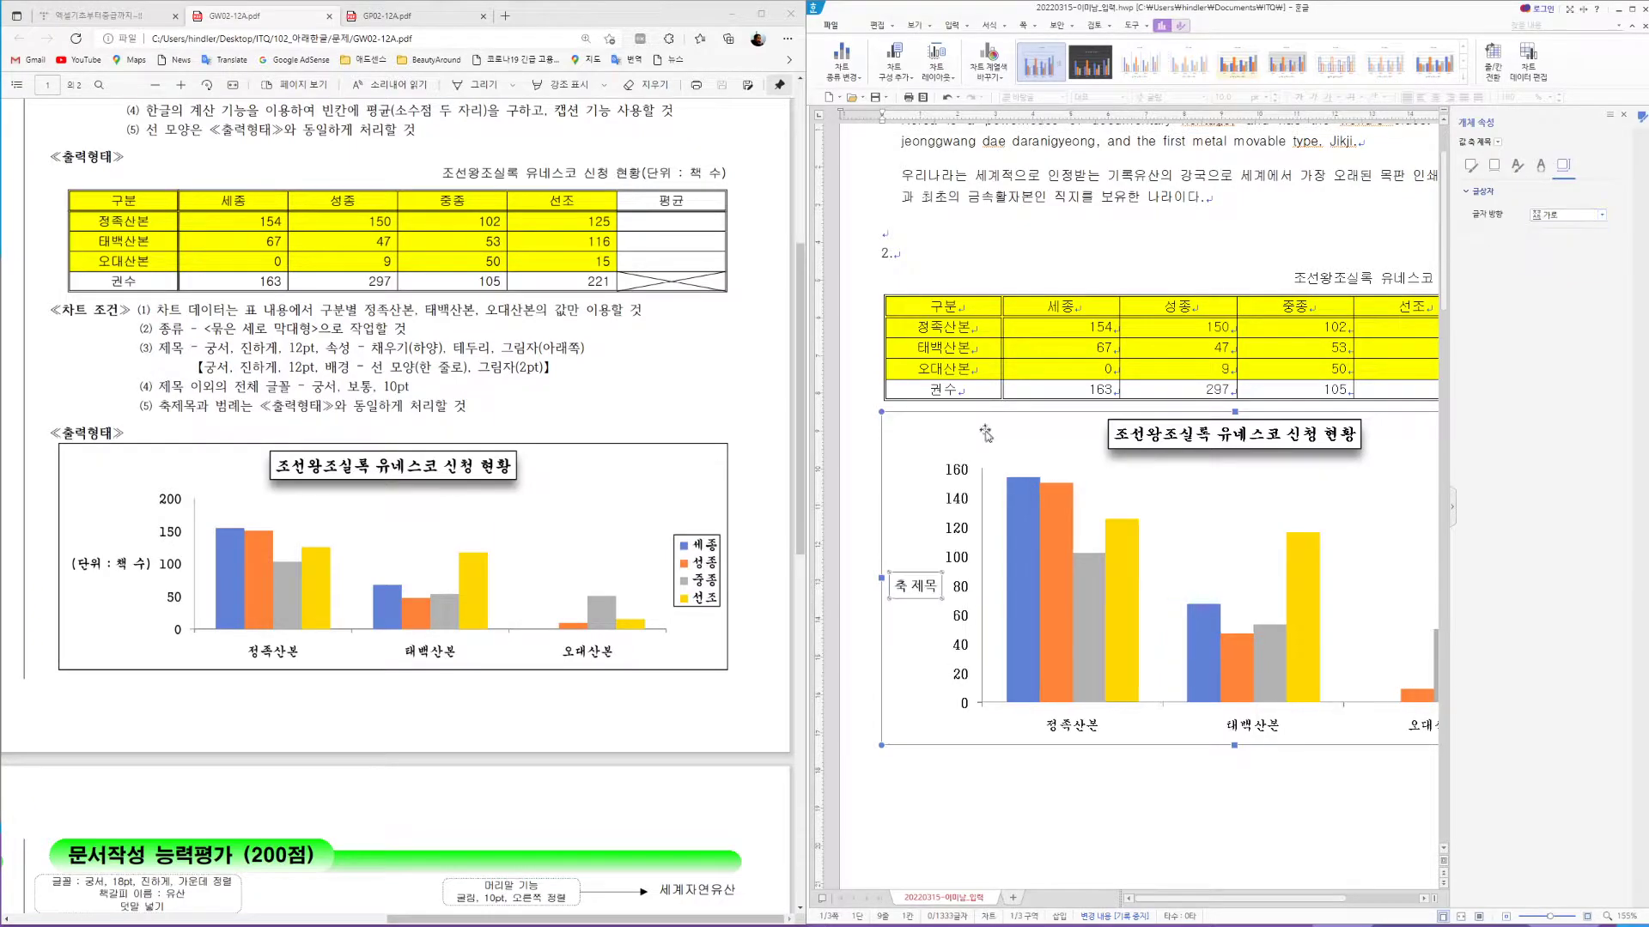
Change the value axis title text to "(단위 : 책 수)" and set its Korean font to 궁서
{"action": "left_click", "coordinate": [1623, 115]}
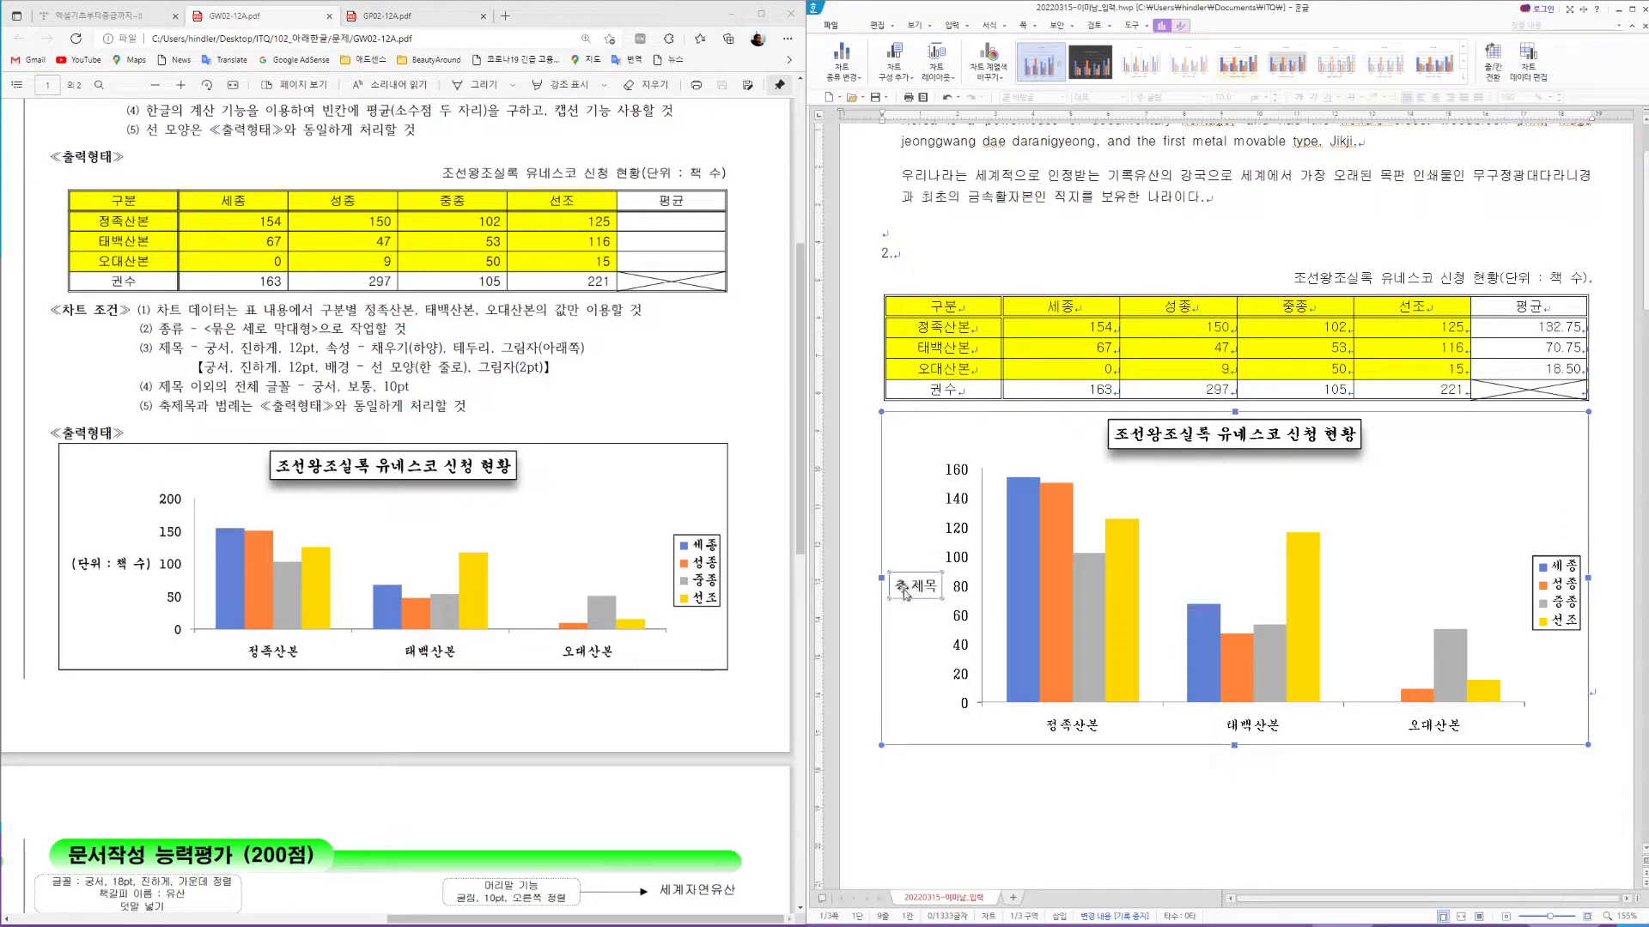
{"action": "double_click", "coordinate": [906, 593]}
{"action": "right_click", "coordinate": [914, 590]}
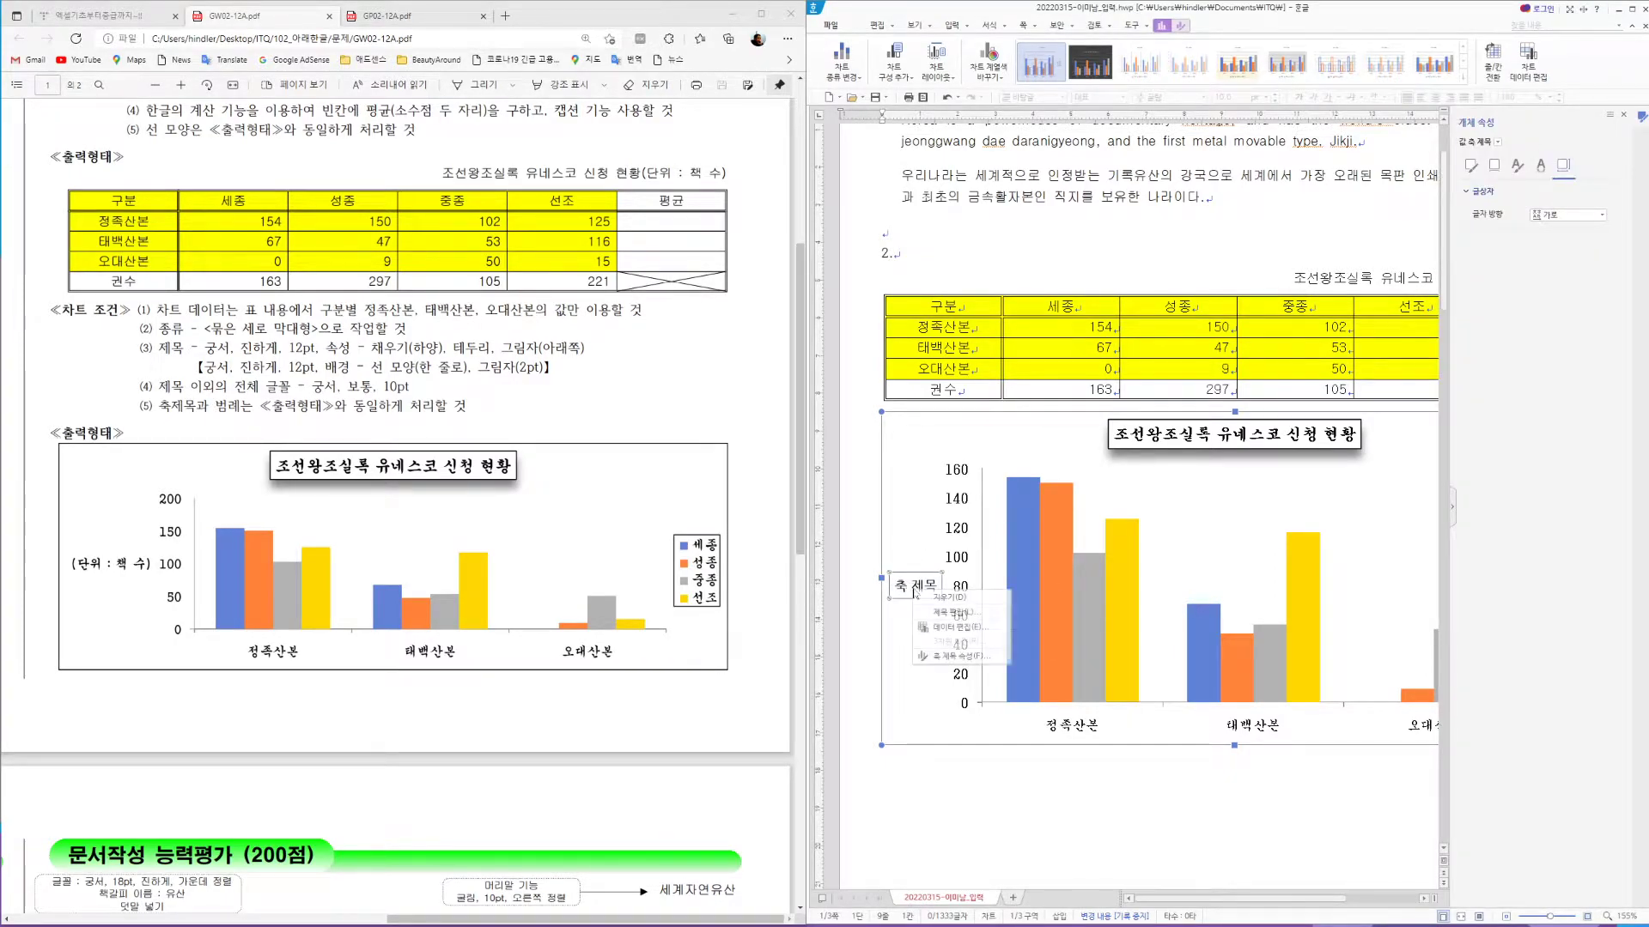
{"action": "left_click", "coordinate": [973, 613]}
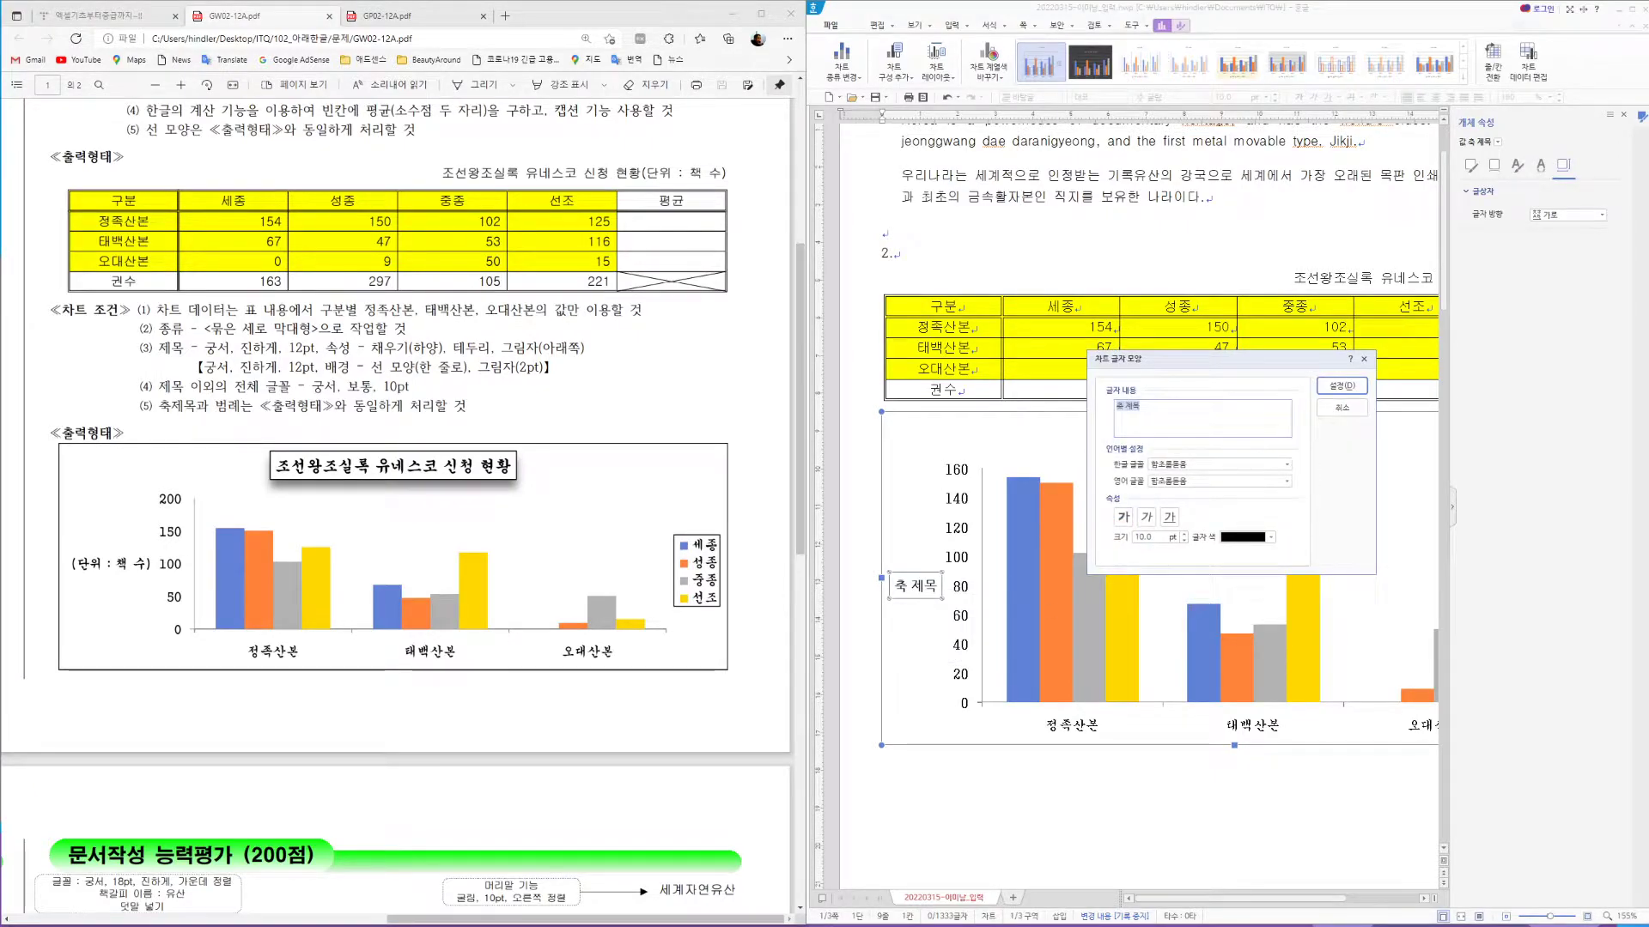
{"action": "type", "text": "(단위"}
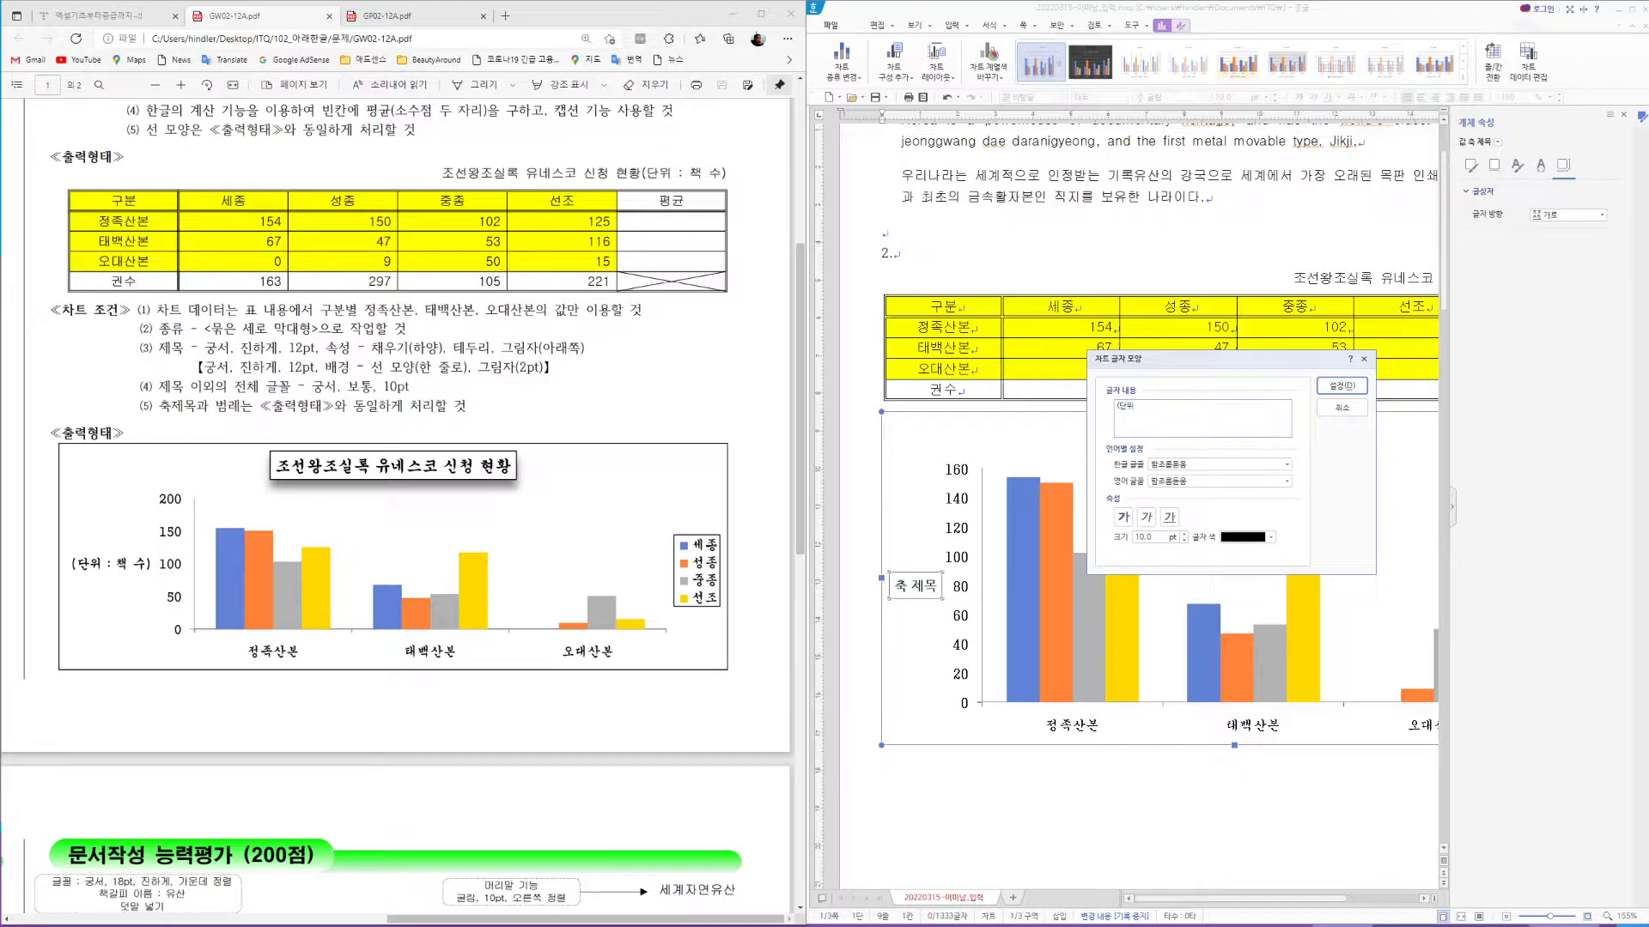
{"action": "type", "text": " : 책 수)"}
{"action": "left_click", "coordinate": [1117, 467]}
{"action": "type", "text": "궁서"}
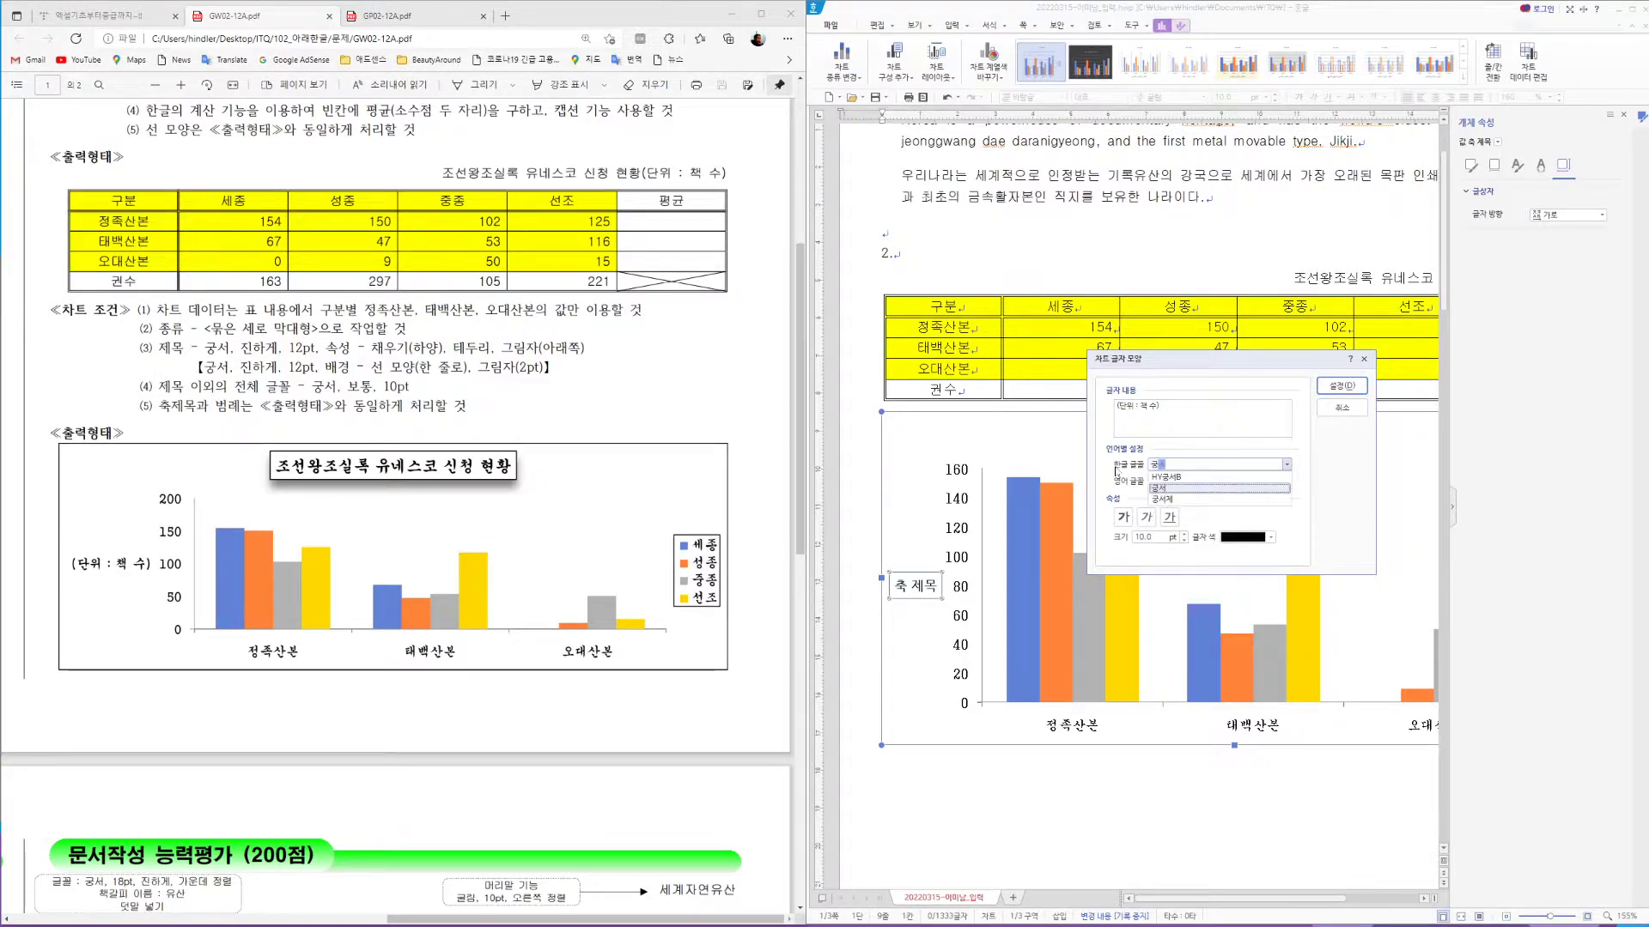
{"action": "key", "text": "Return"}
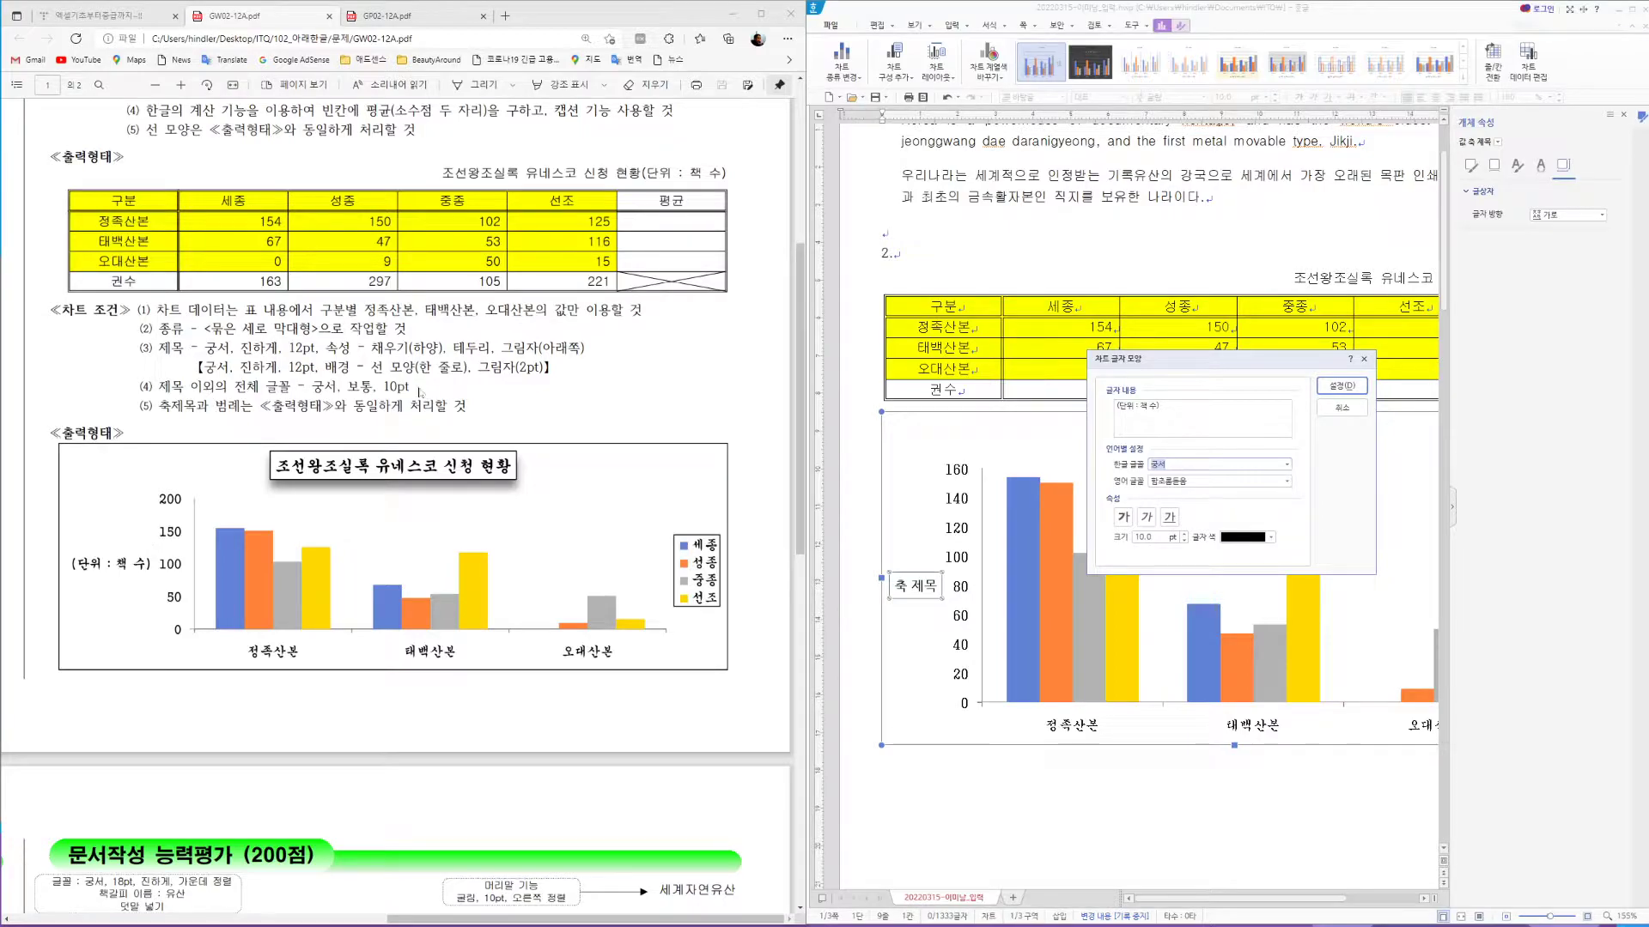
{"action": "left_click", "coordinate": [1342, 385]}
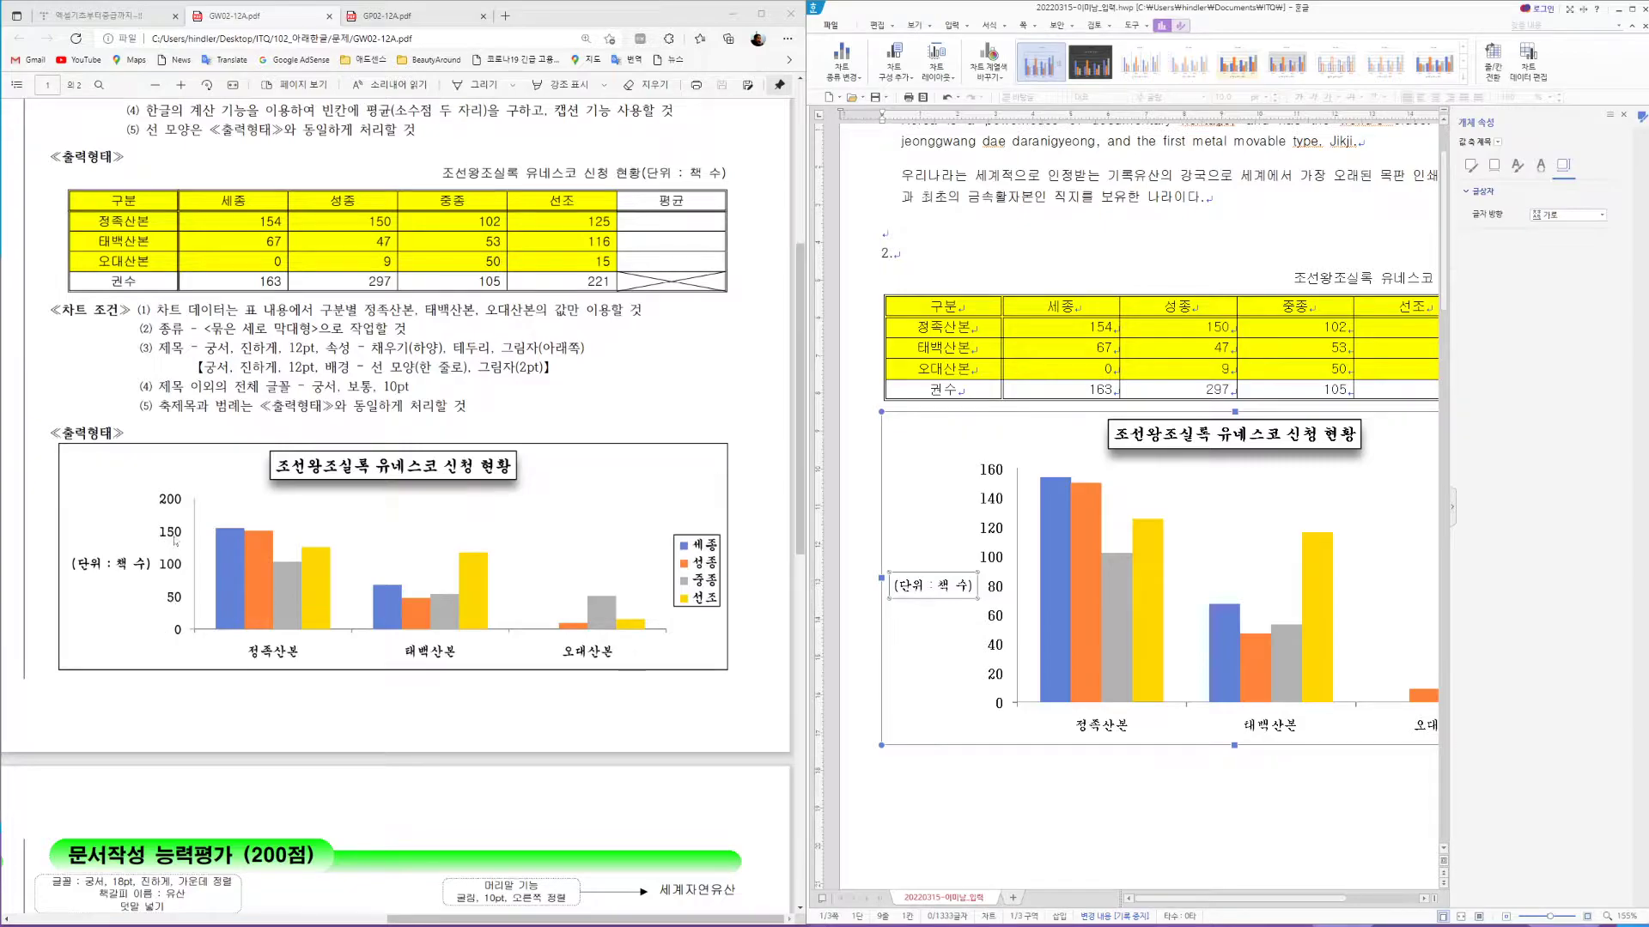
Set the chart's value axis maximum to 200 and major unit to 50, close the object properties and deselect the chart
{"action": "left_click", "coordinate": [1000, 562]}
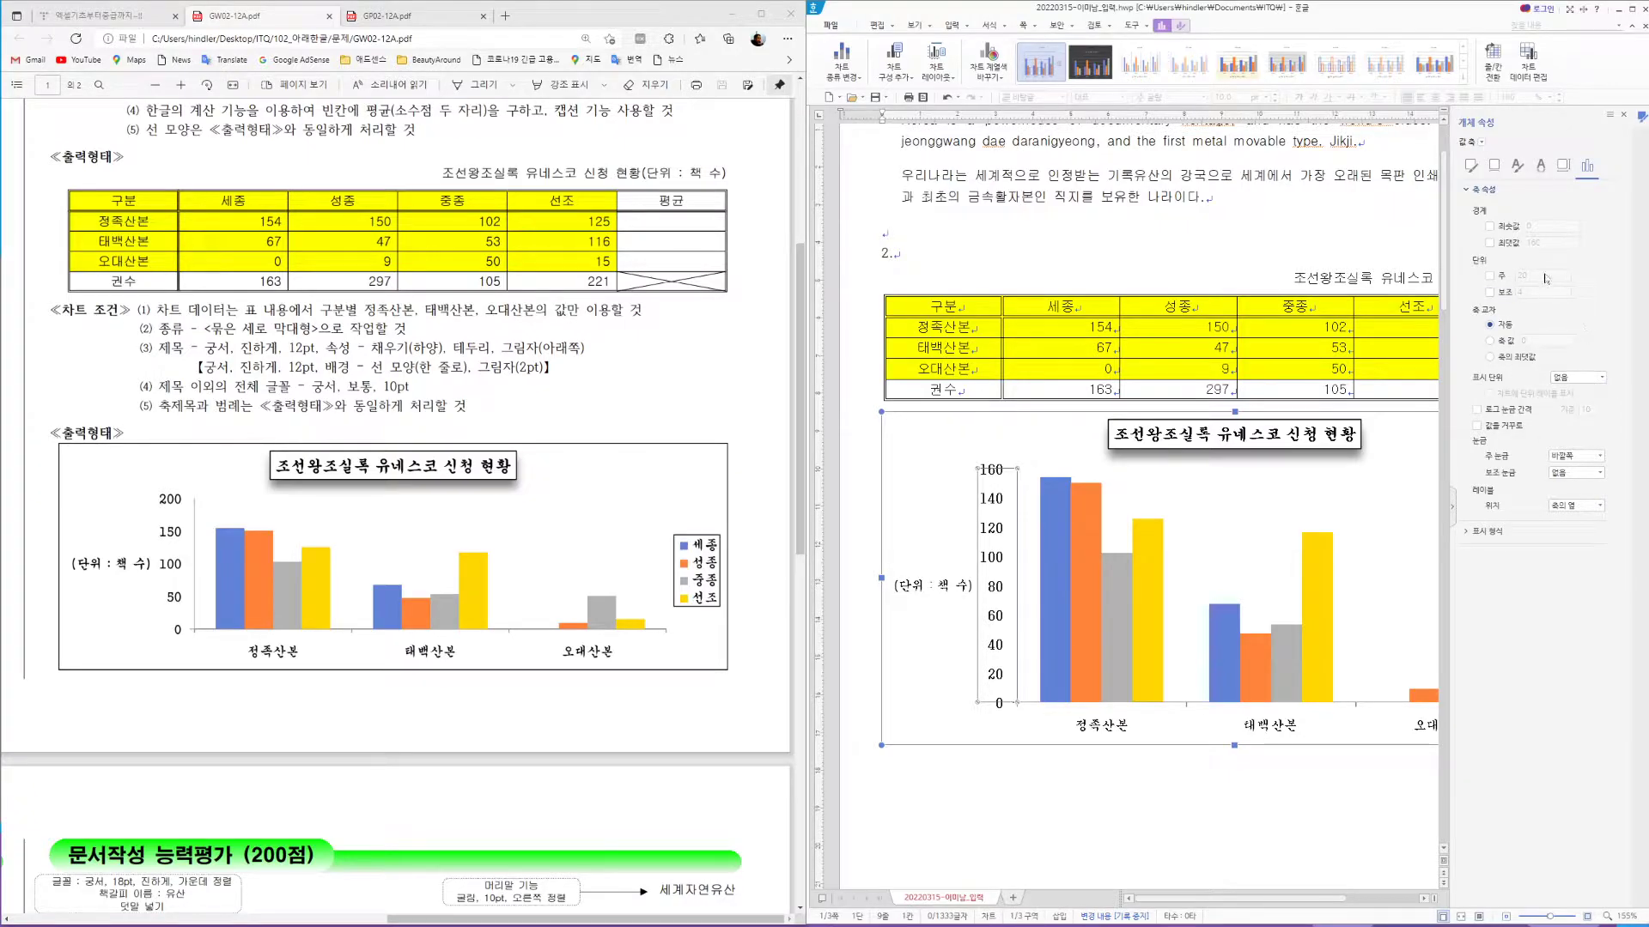
{"action": "left_click", "coordinate": [1490, 243]}
{"action": "type", "text": "200"}
{"action": "left_click", "coordinate": [1489, 276]}
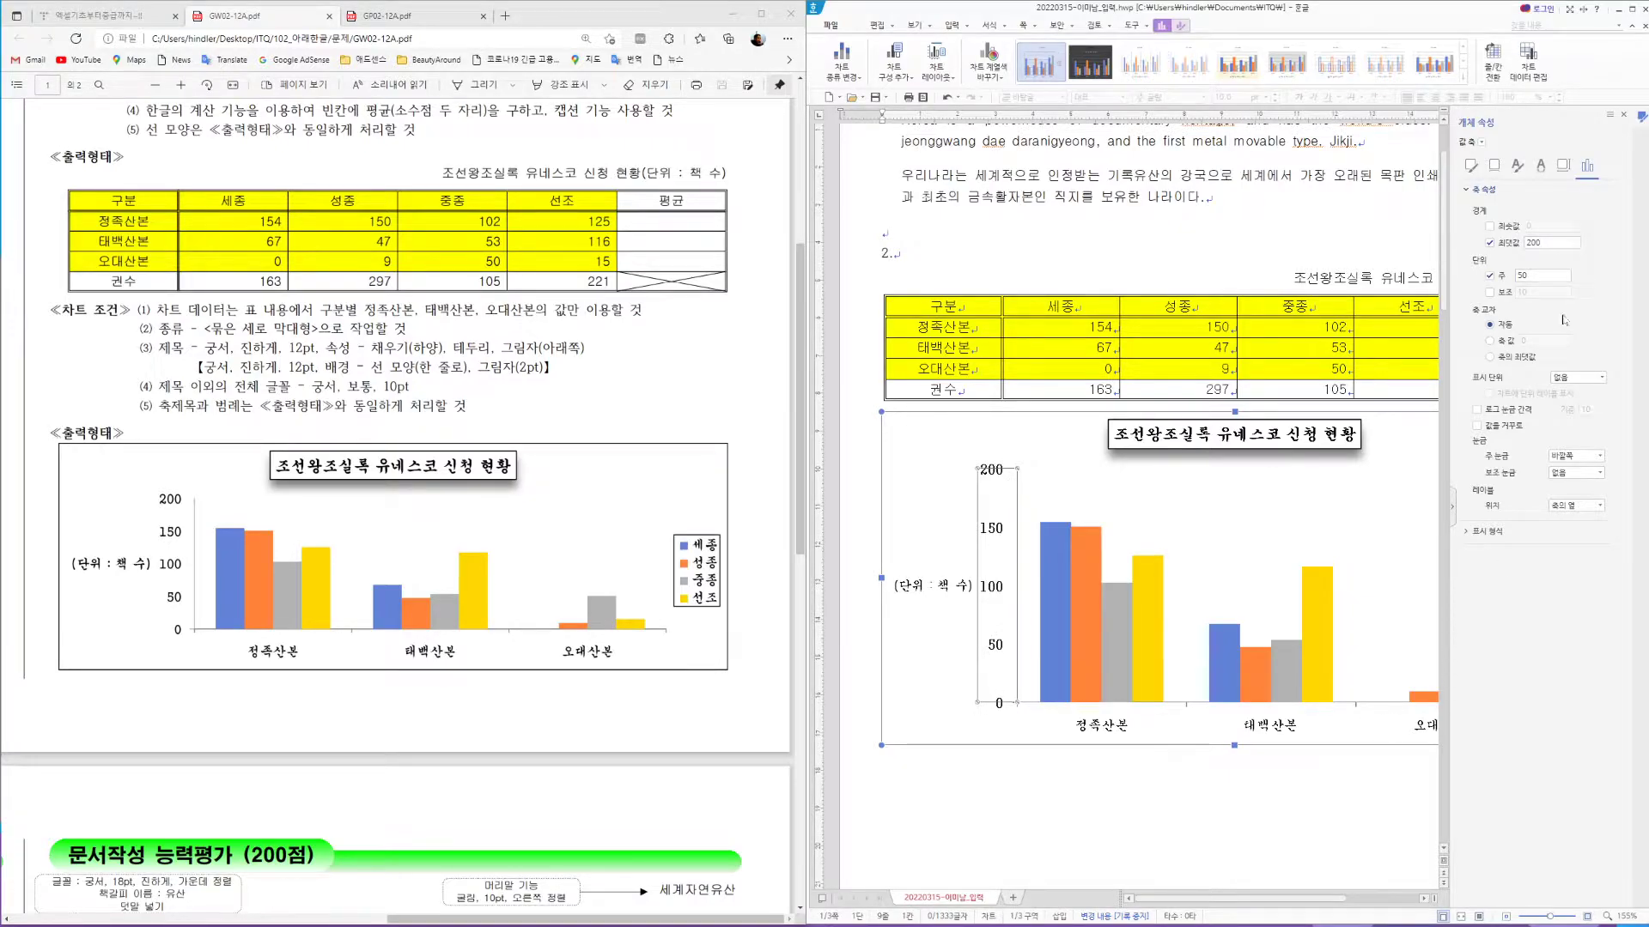
{"action": "left_click", "coordinate": [1623, 114]}
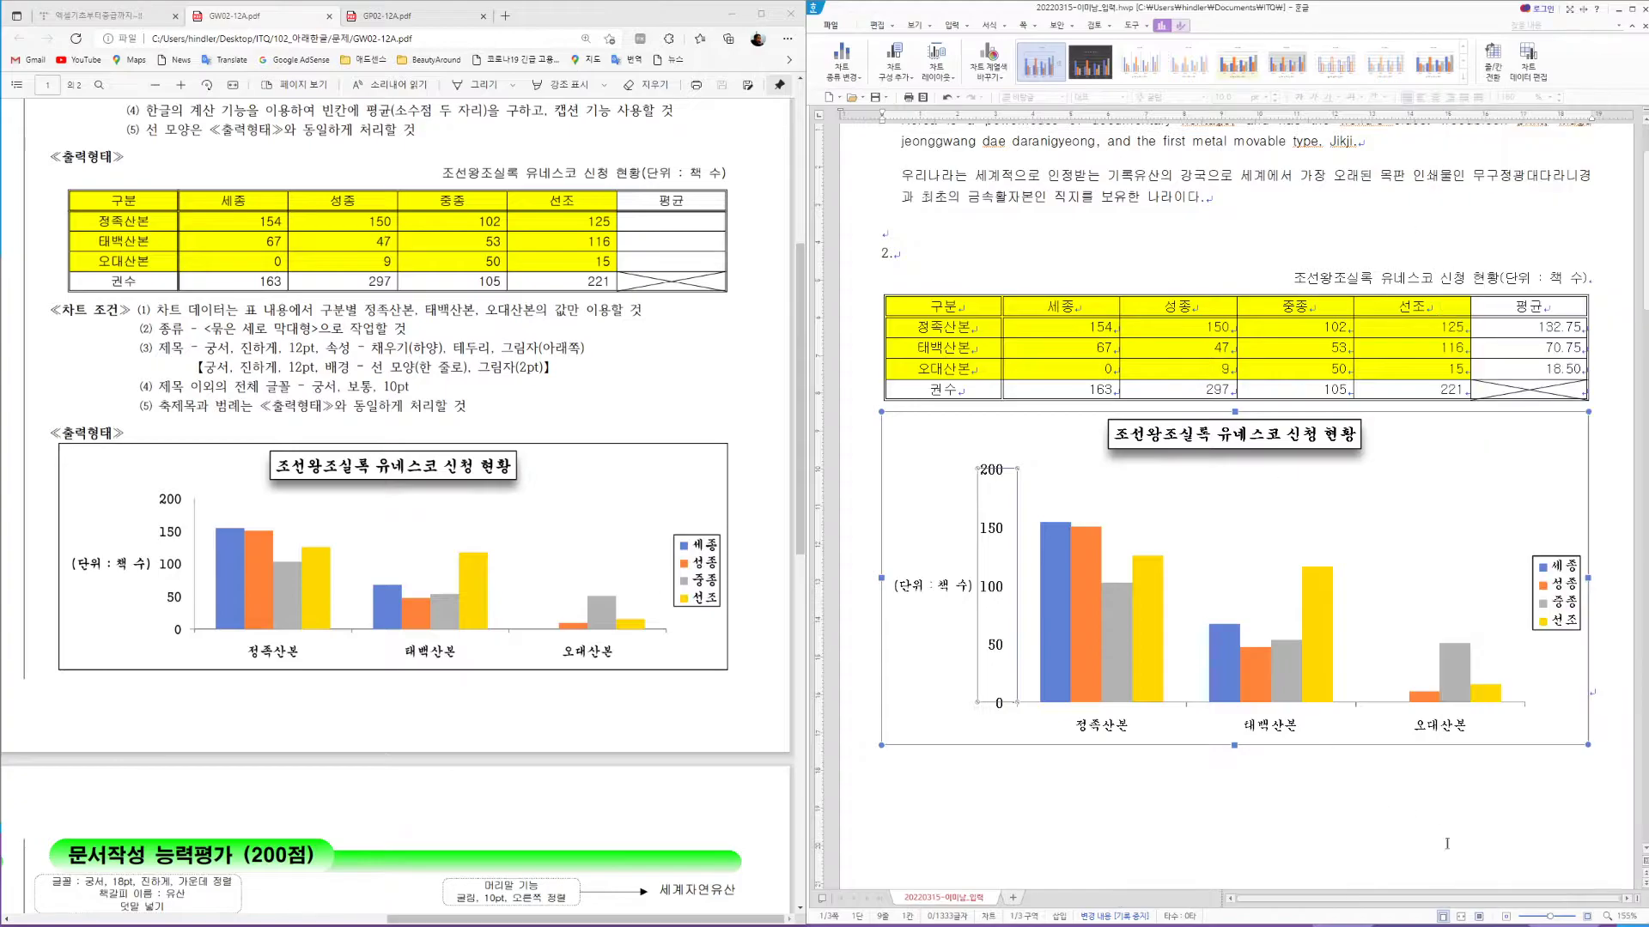
{"action": "left_click", "coordinate": [1384, 810]}
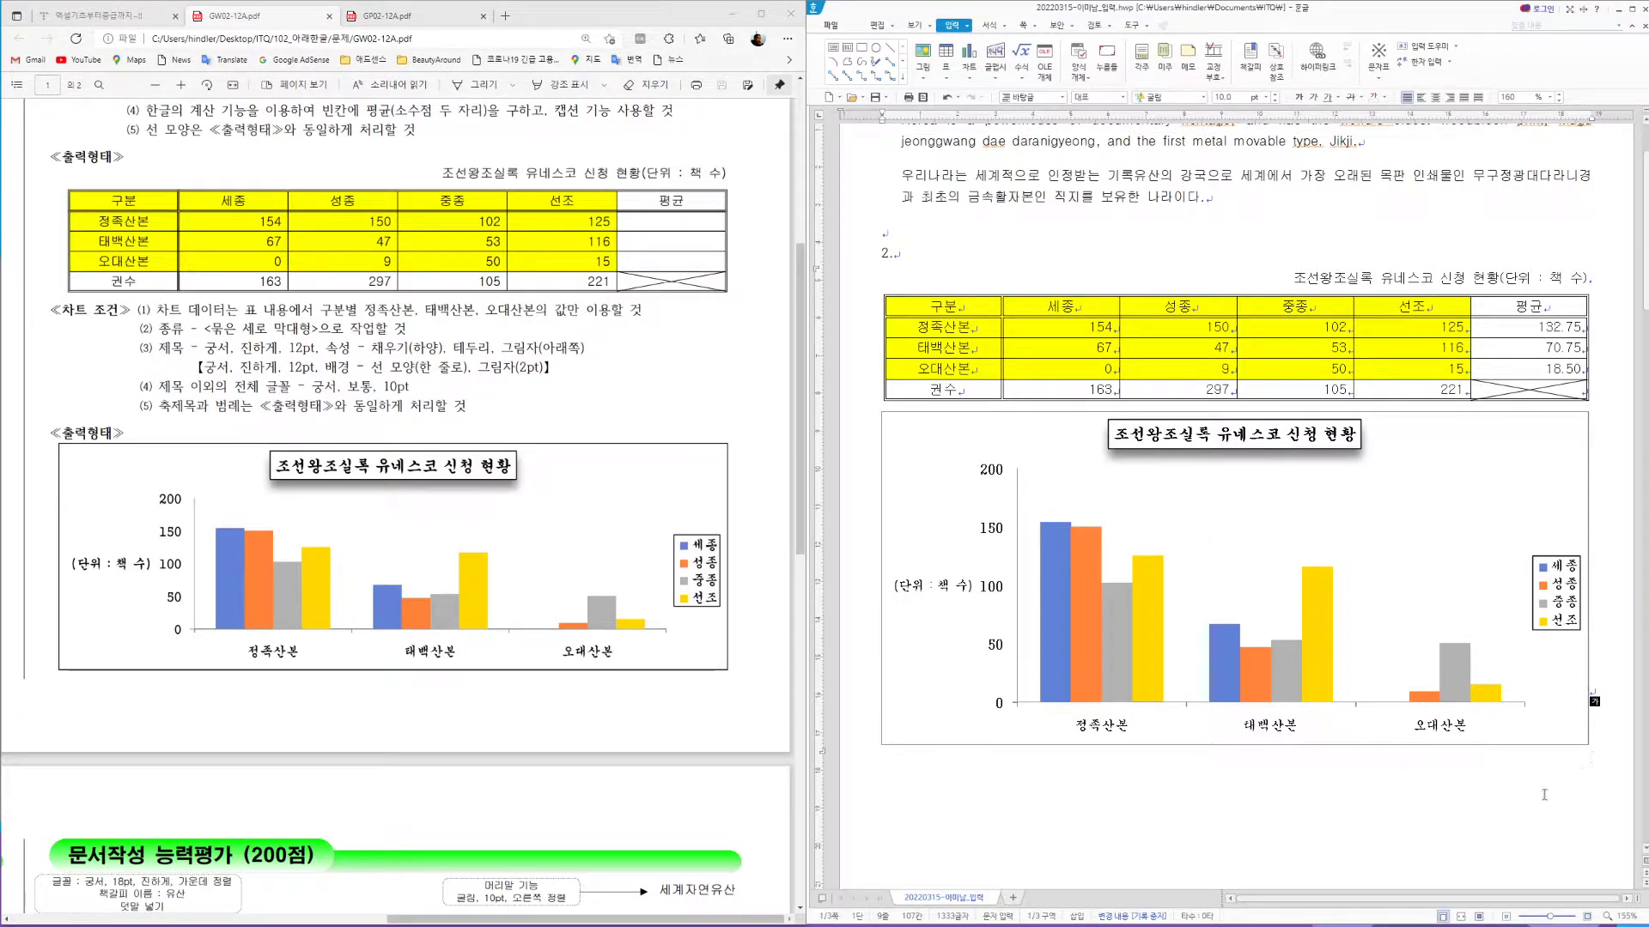
Examine questions 3 and 4 in the exam PDF's 기능평가 II section alongside the matching page of the document
{"action": "left_click", "coordinate": [1343, 544]}
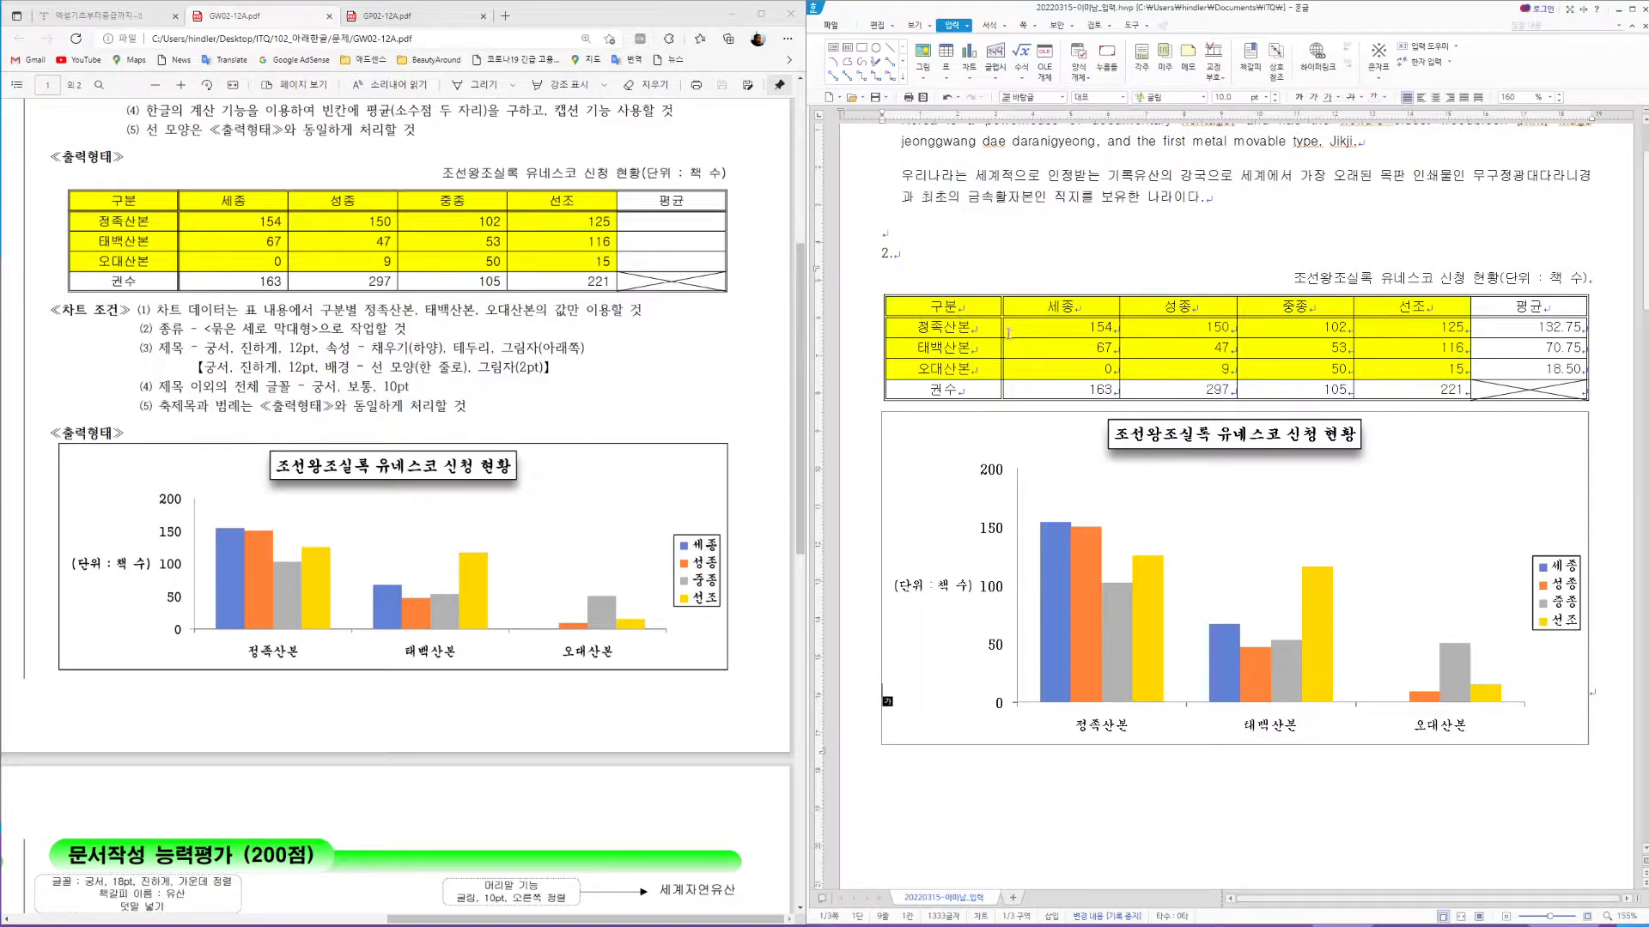
{"action": "left_click_drag", "start_coordinate": [945, 327], "coordinate": [1398, 365]}
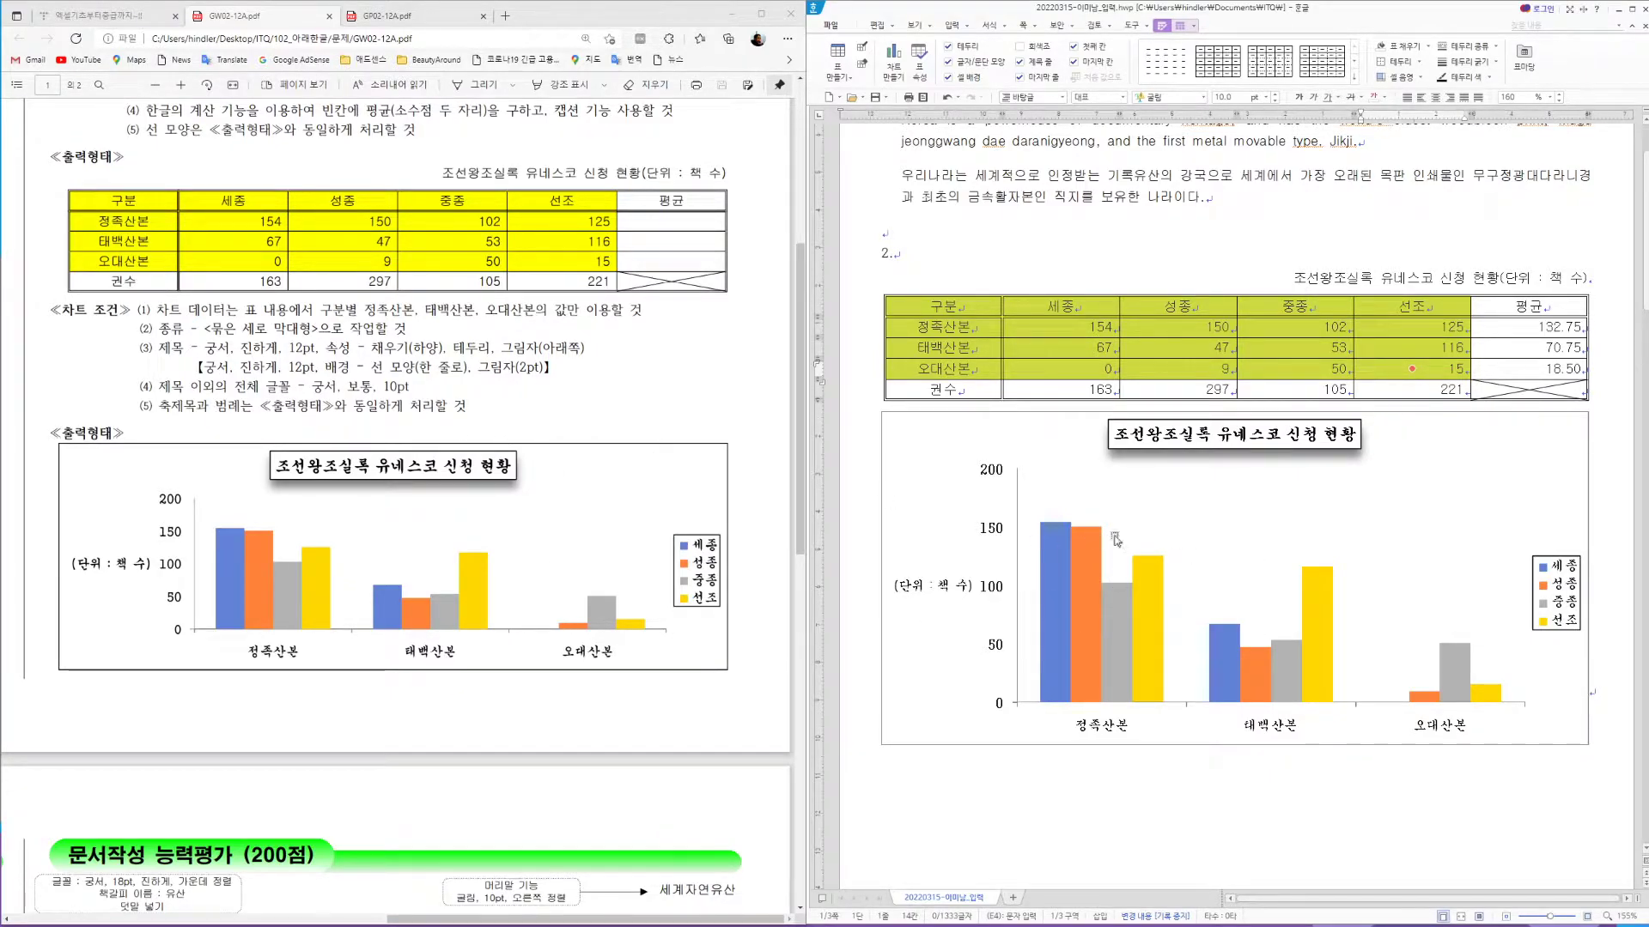
{"action": "scroll", "coordinate": [1258, 572], "scroll_direction": "down", "scroll_amount": 5}
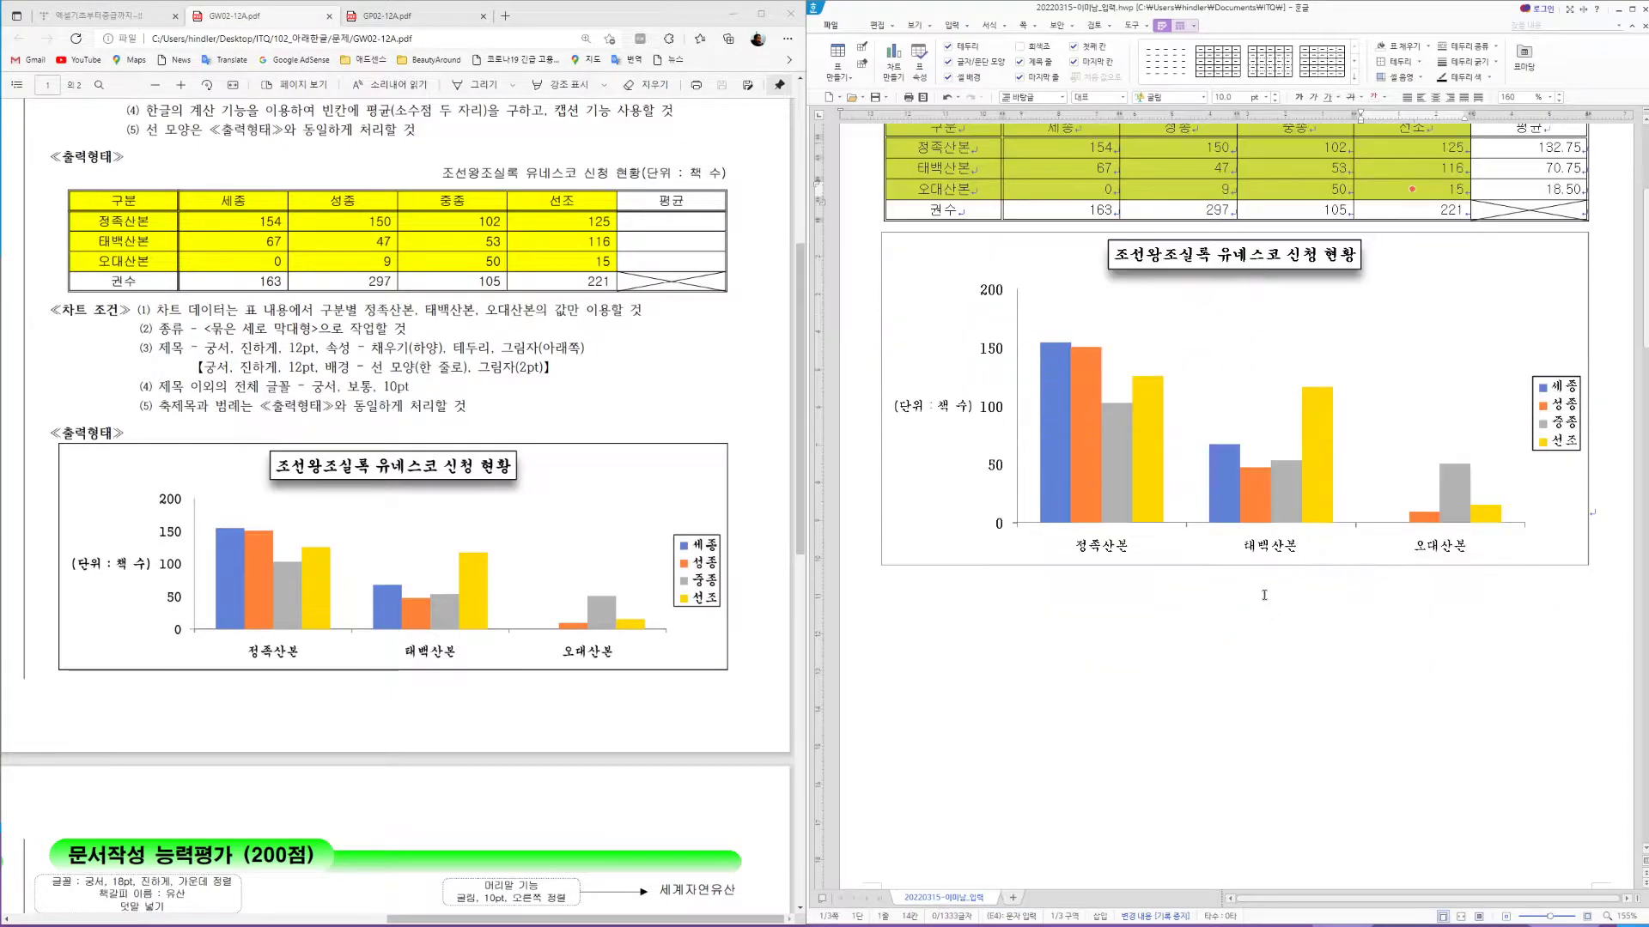
{"action": "scroll", "coordinate": [1258, 571], "scroll_direction": "down", "scroll_amount": 3}
{"action": "scroll", "coordinate": [404, 506], "scroll_direction": "down", "scroll_amount": 7}
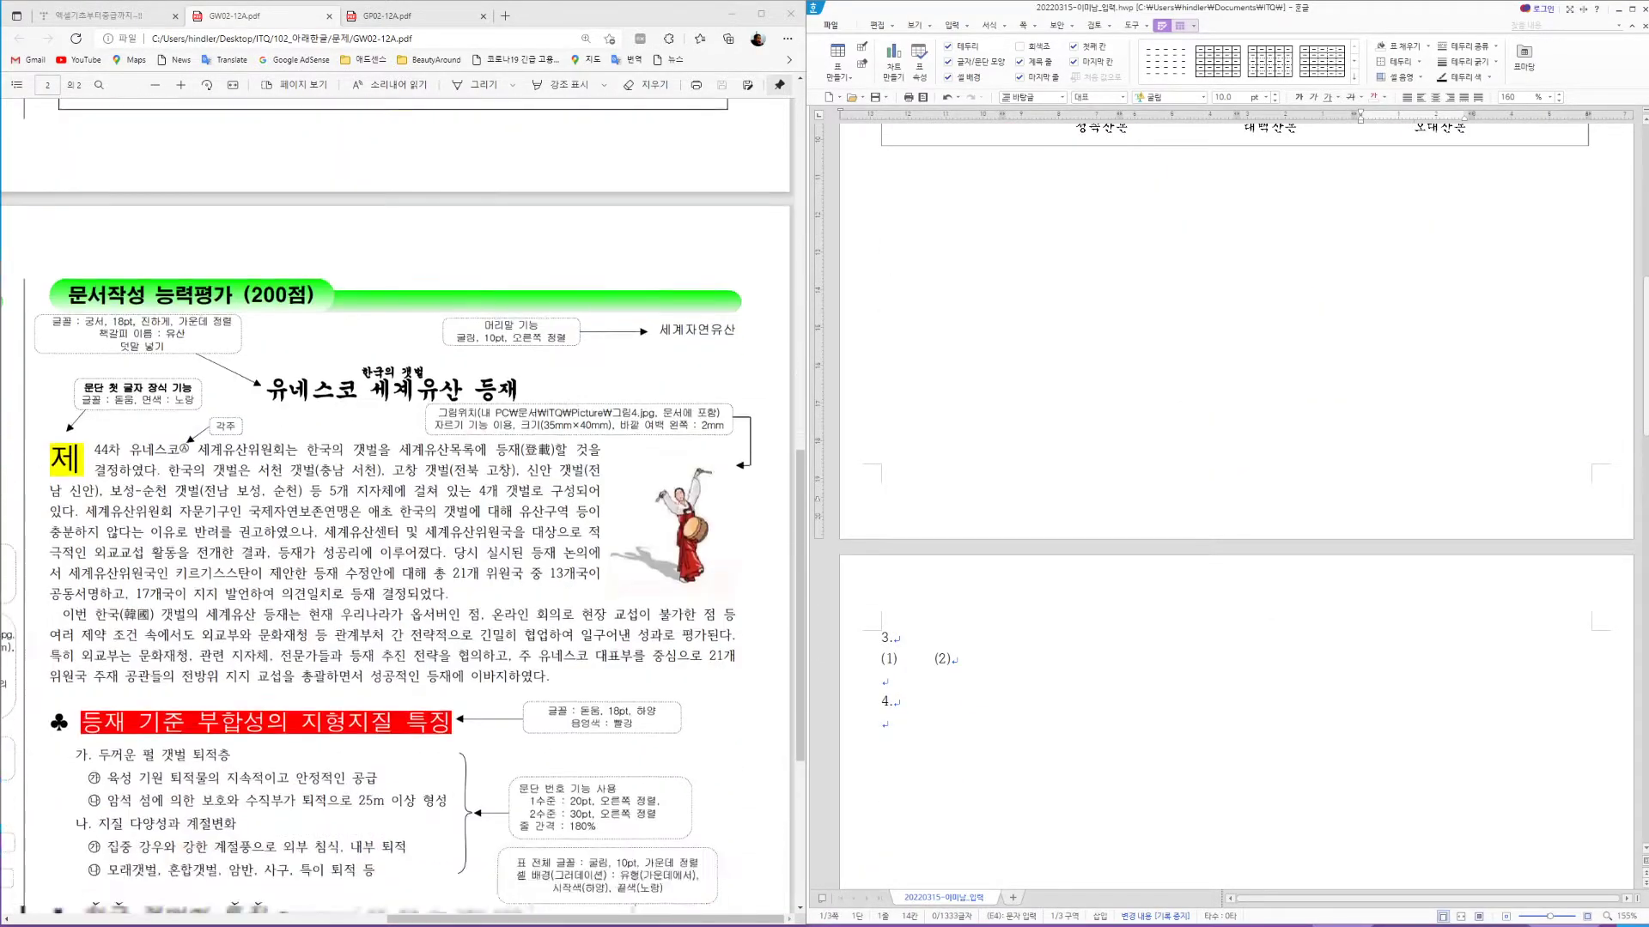
{"action": "scroll", "coordinate": [403, 506], "scroll_direction": "down", "scroll_amount": 3}
{"action": "scroll", "coordinate": [404, 507], "scroll_direction": "up", "scroll_amount": 2}
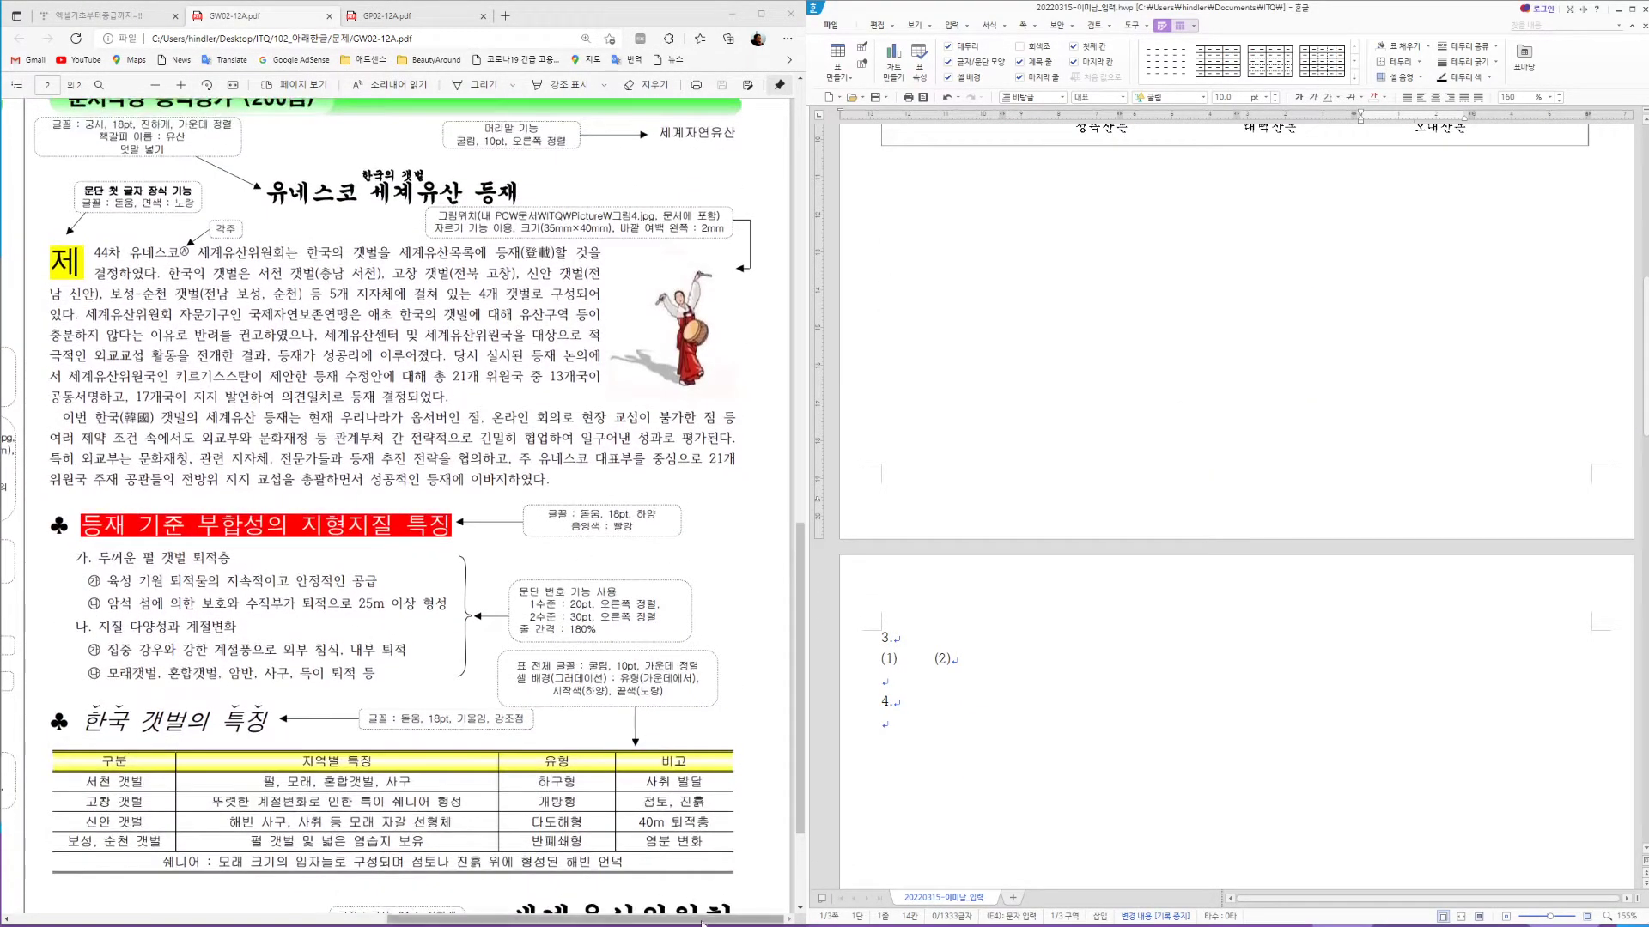
{"action": "left_click_drag", "start_coordinate": [700, 921], "coordinate": [280, 574]}
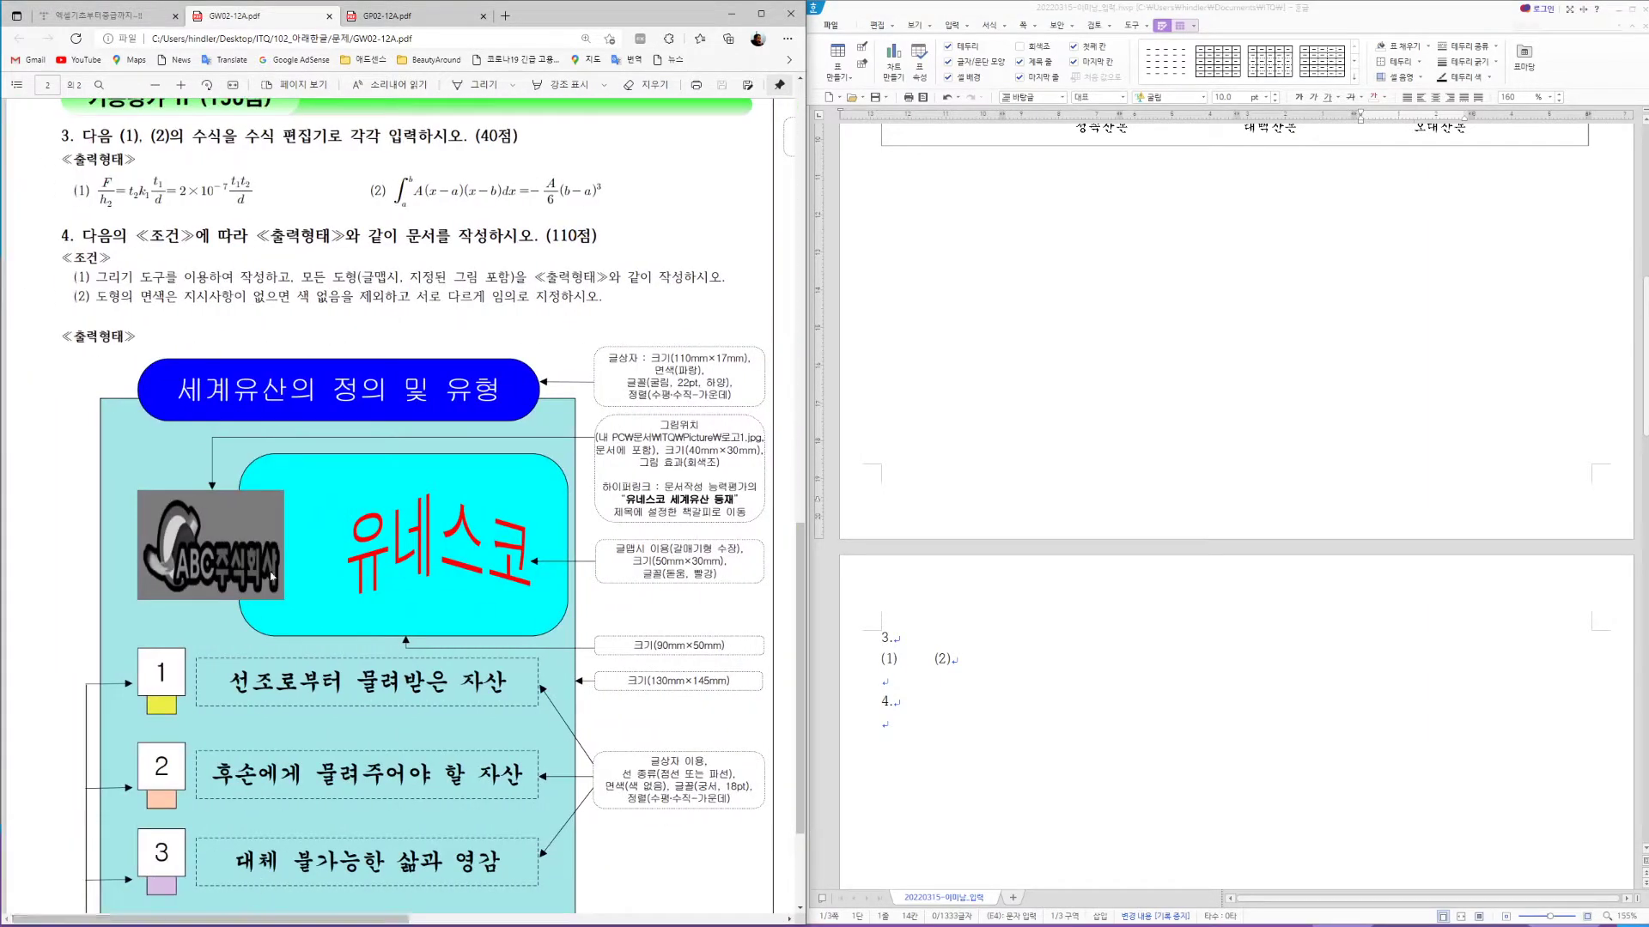
{"action": "scroll", "coordinate": [280, 574], "scroll_direction": "up", "scroll_amount": 1}
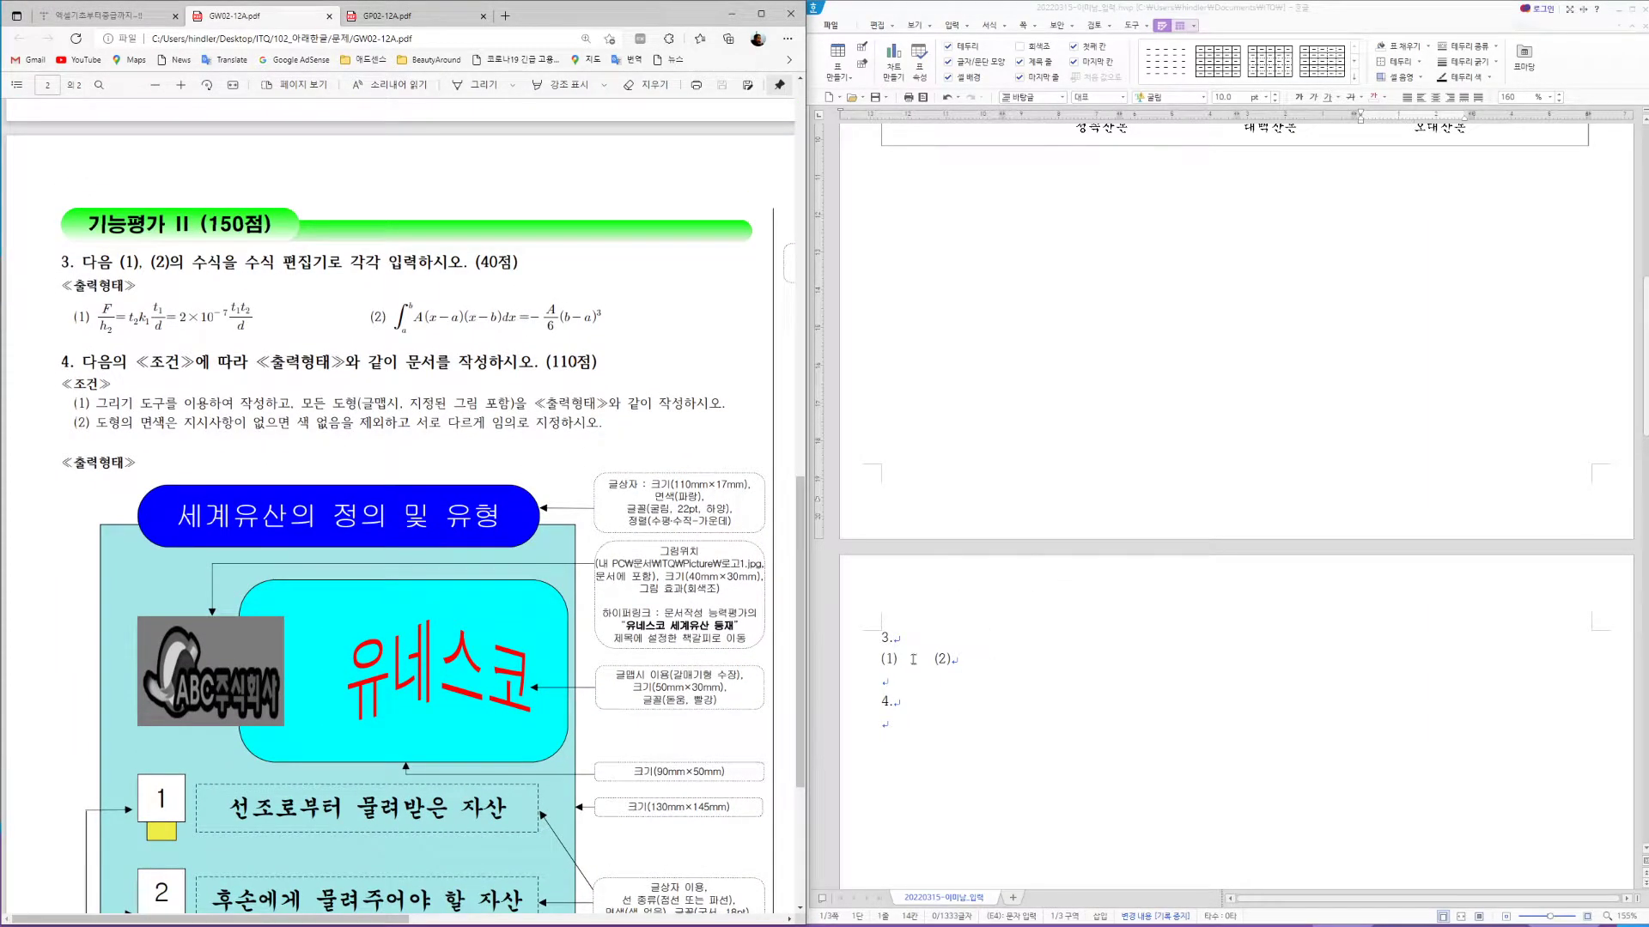
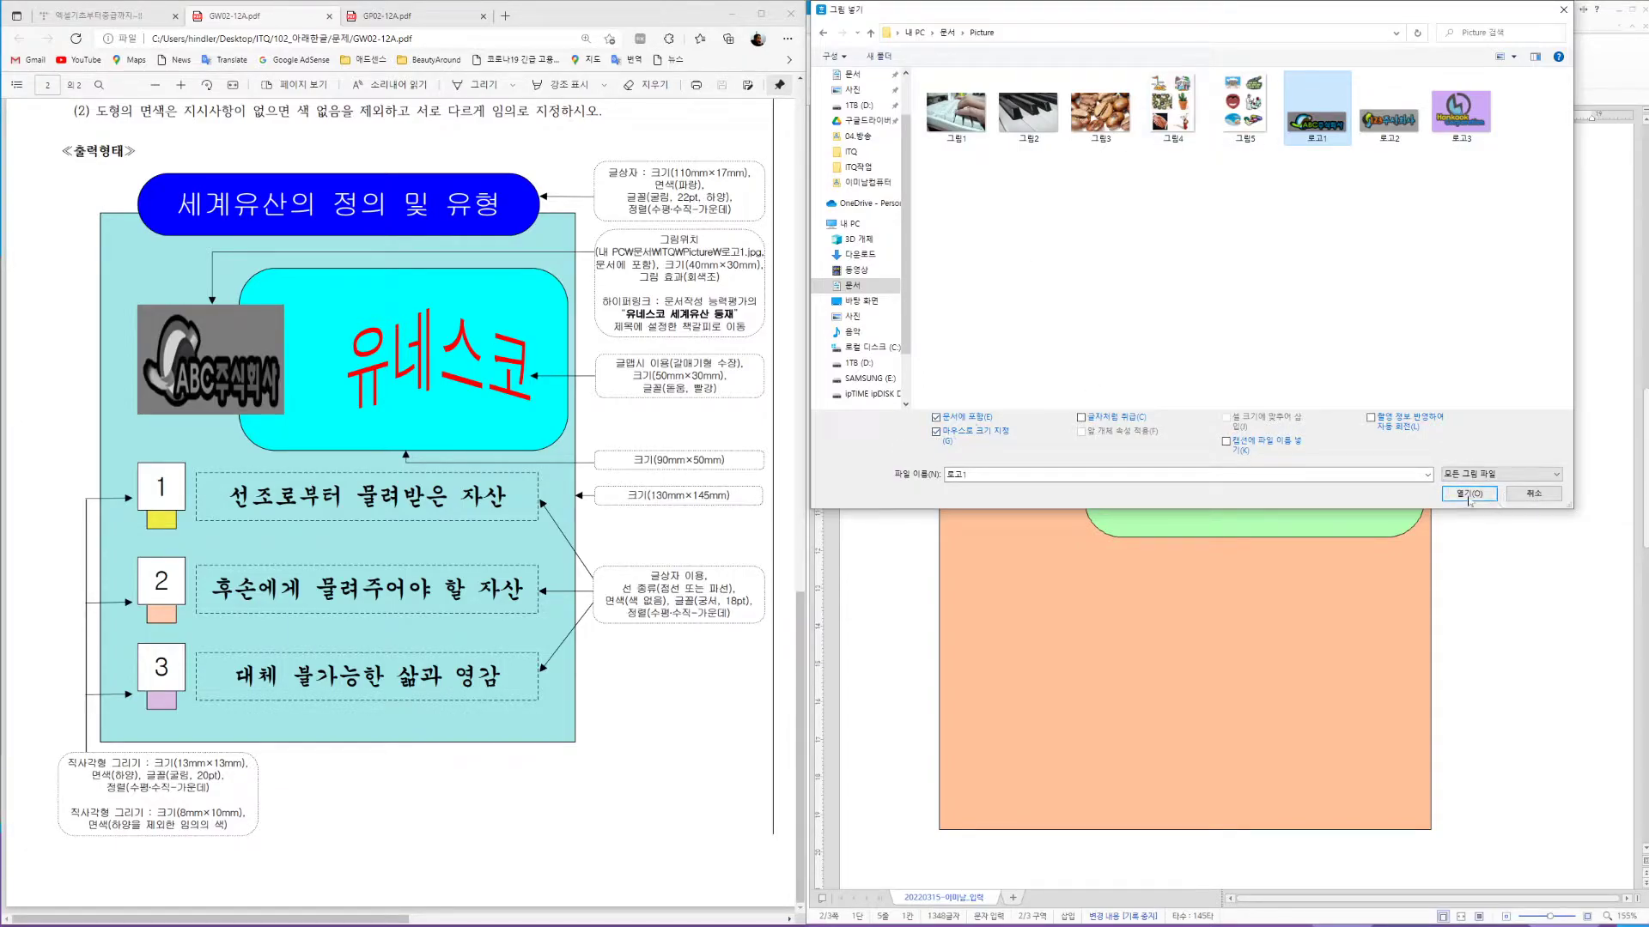
Insert the 로고1 picture above the drawn shapes and set it to 40 mm wide and 30 mm high with fixed size
{"action": "left_click", "coordinate": [1468, 494]}
{"action": "left_click_drag", "start_coordinate": [880, 243], "coordinate": [1208, 348]}
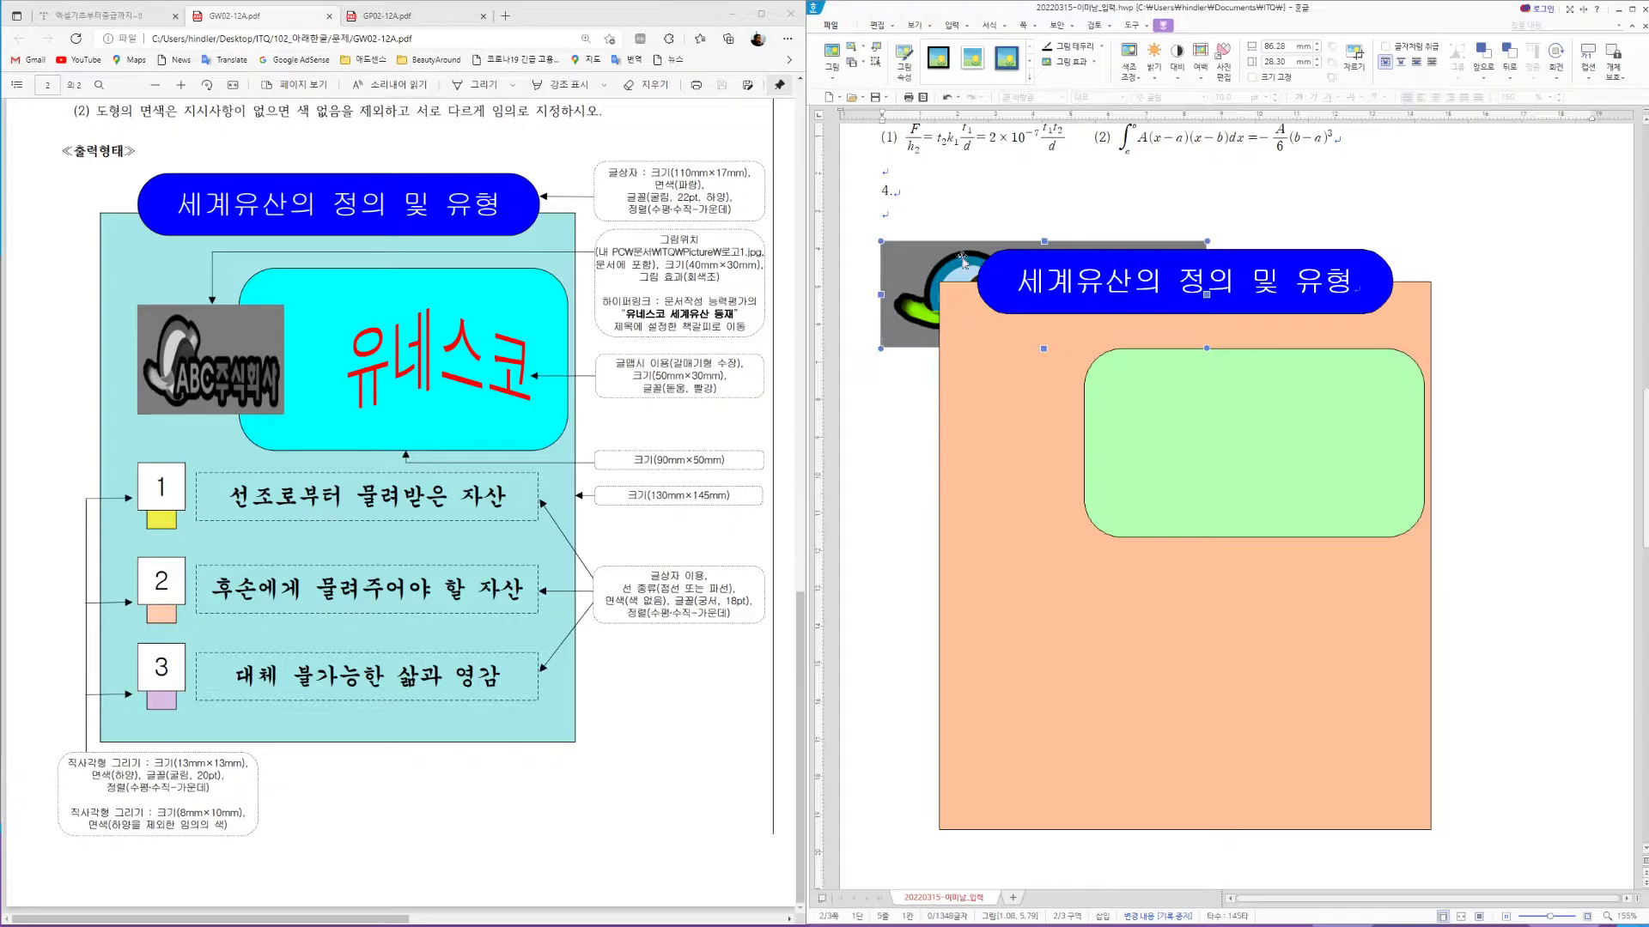
{"action": "key", "text": "p"}
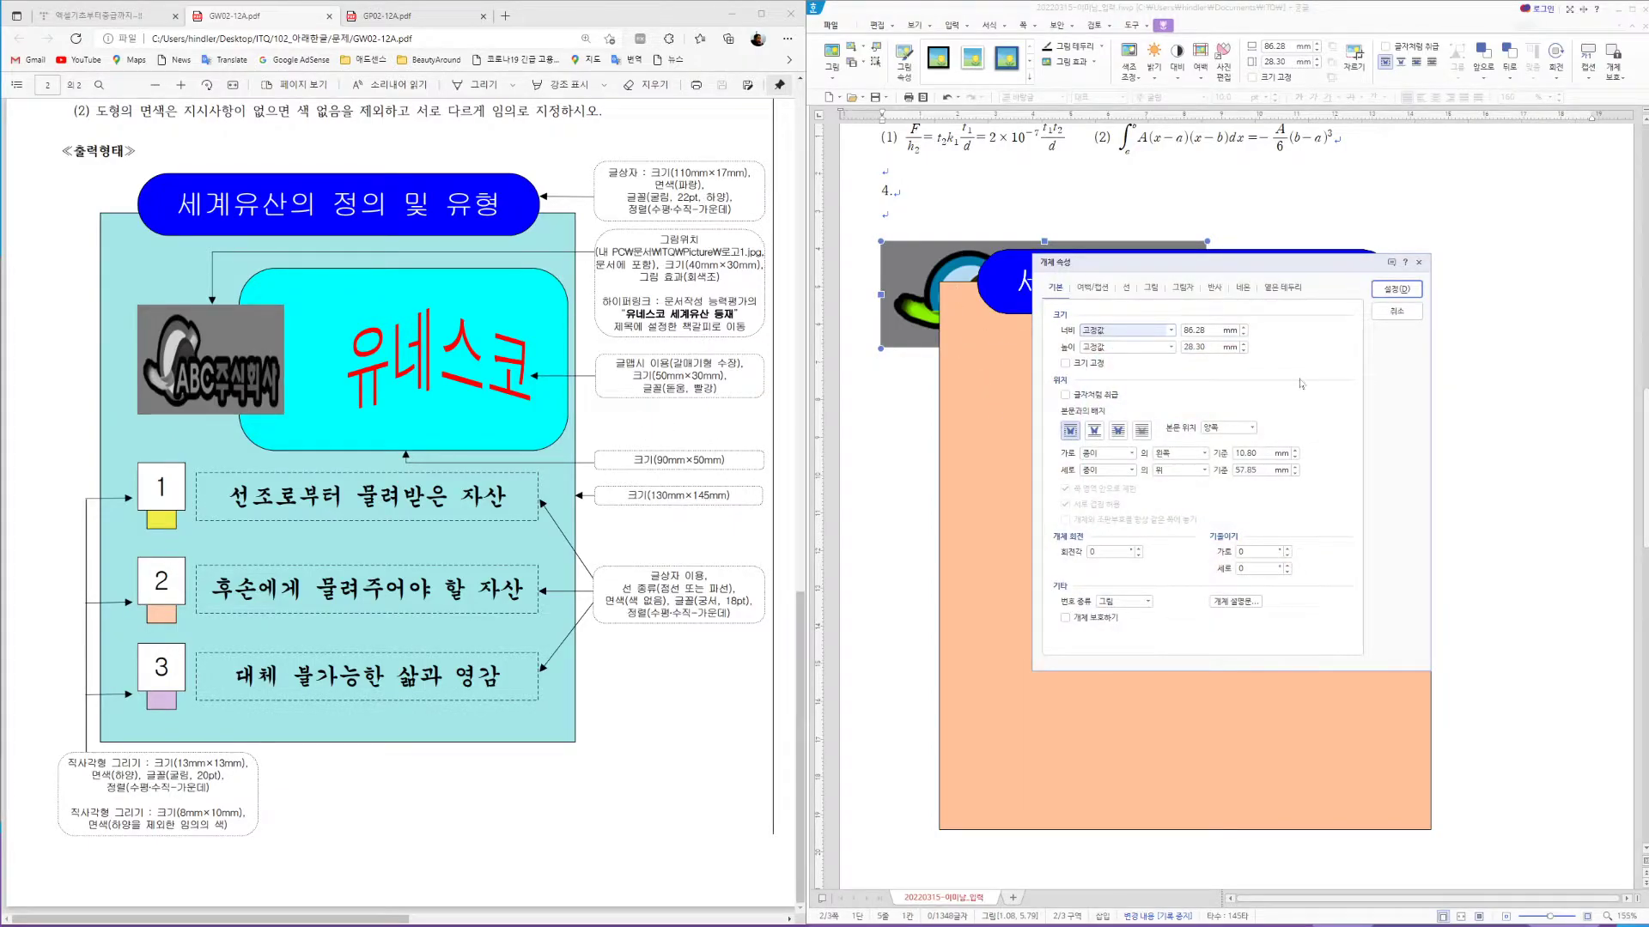
{"action": "key", "text": "Tab"}
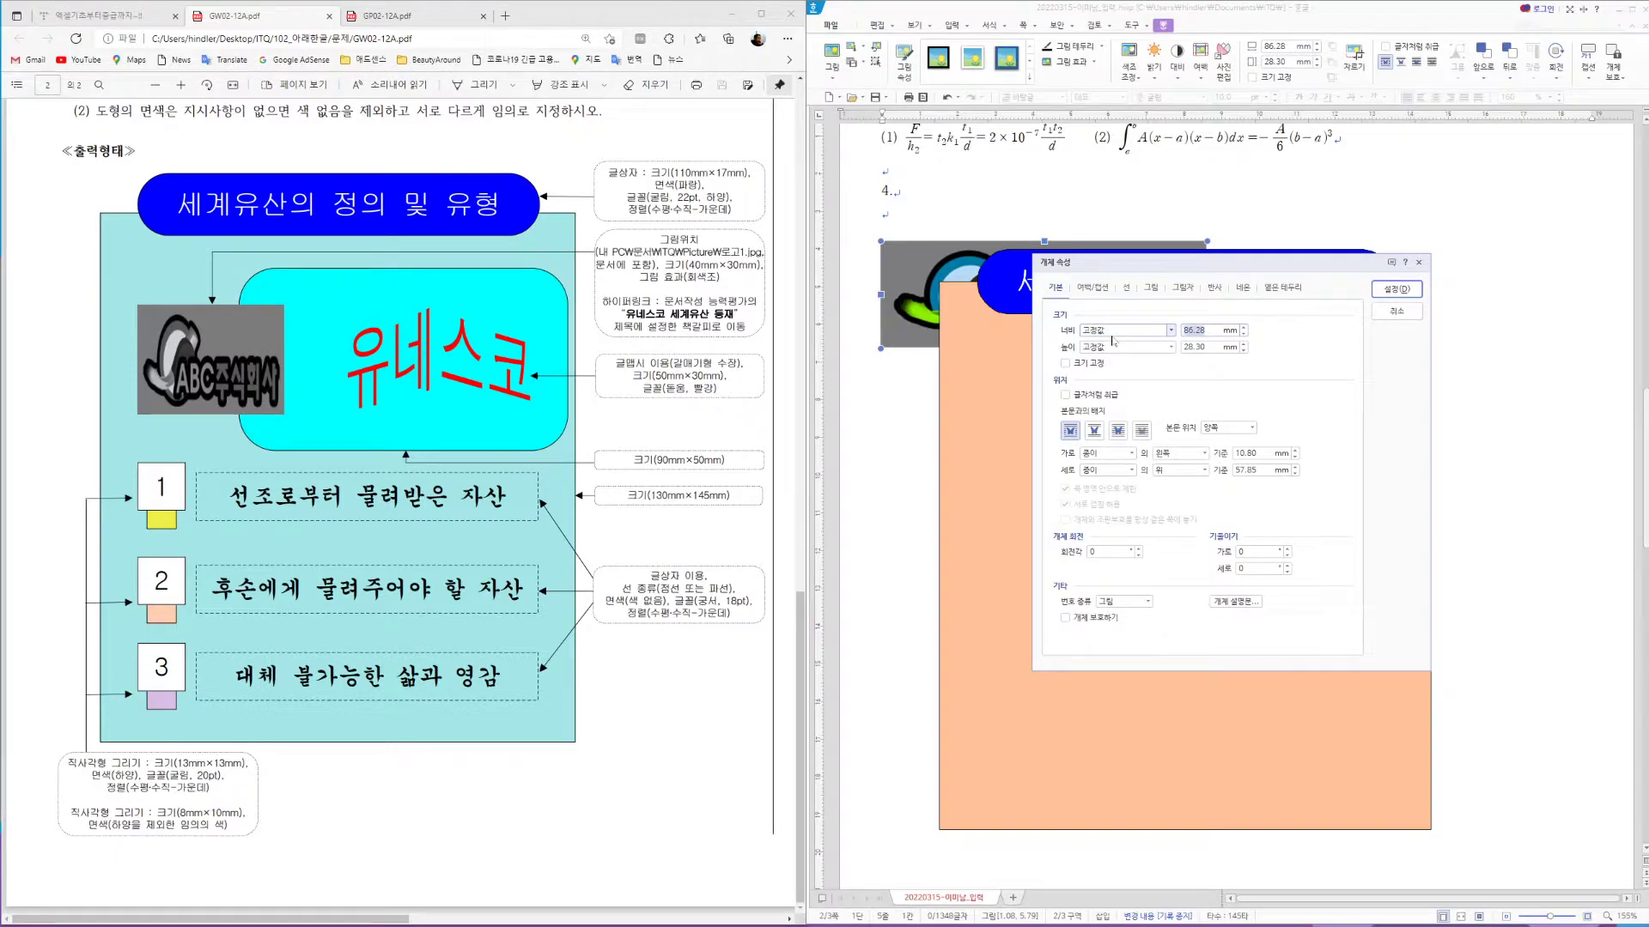
{"action": "type", "text": "40"}
{"action": "key", "text": "Tab"}
{"action": "type", "text": "30"}
{"action": "left_click", "coordinate": [1065, 363]}
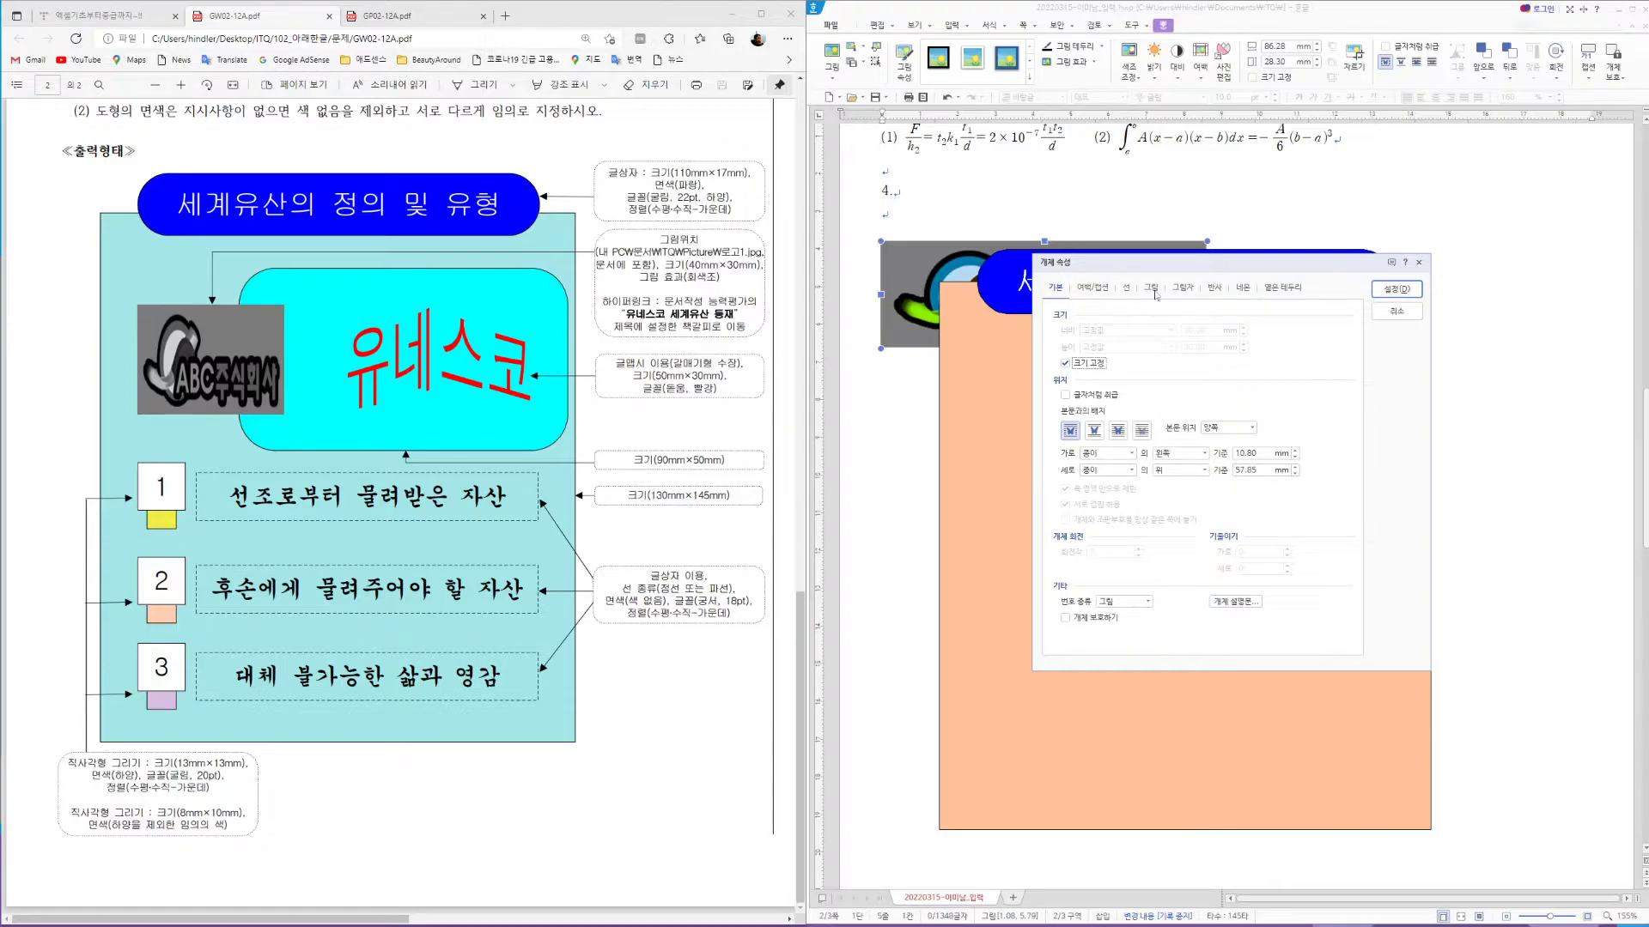
Apply the grayscale (회색조) effect to the logo picture and place it in front of the text (글 앞으로)
{"action": "left_click", "coordinate": [1151, 289]}
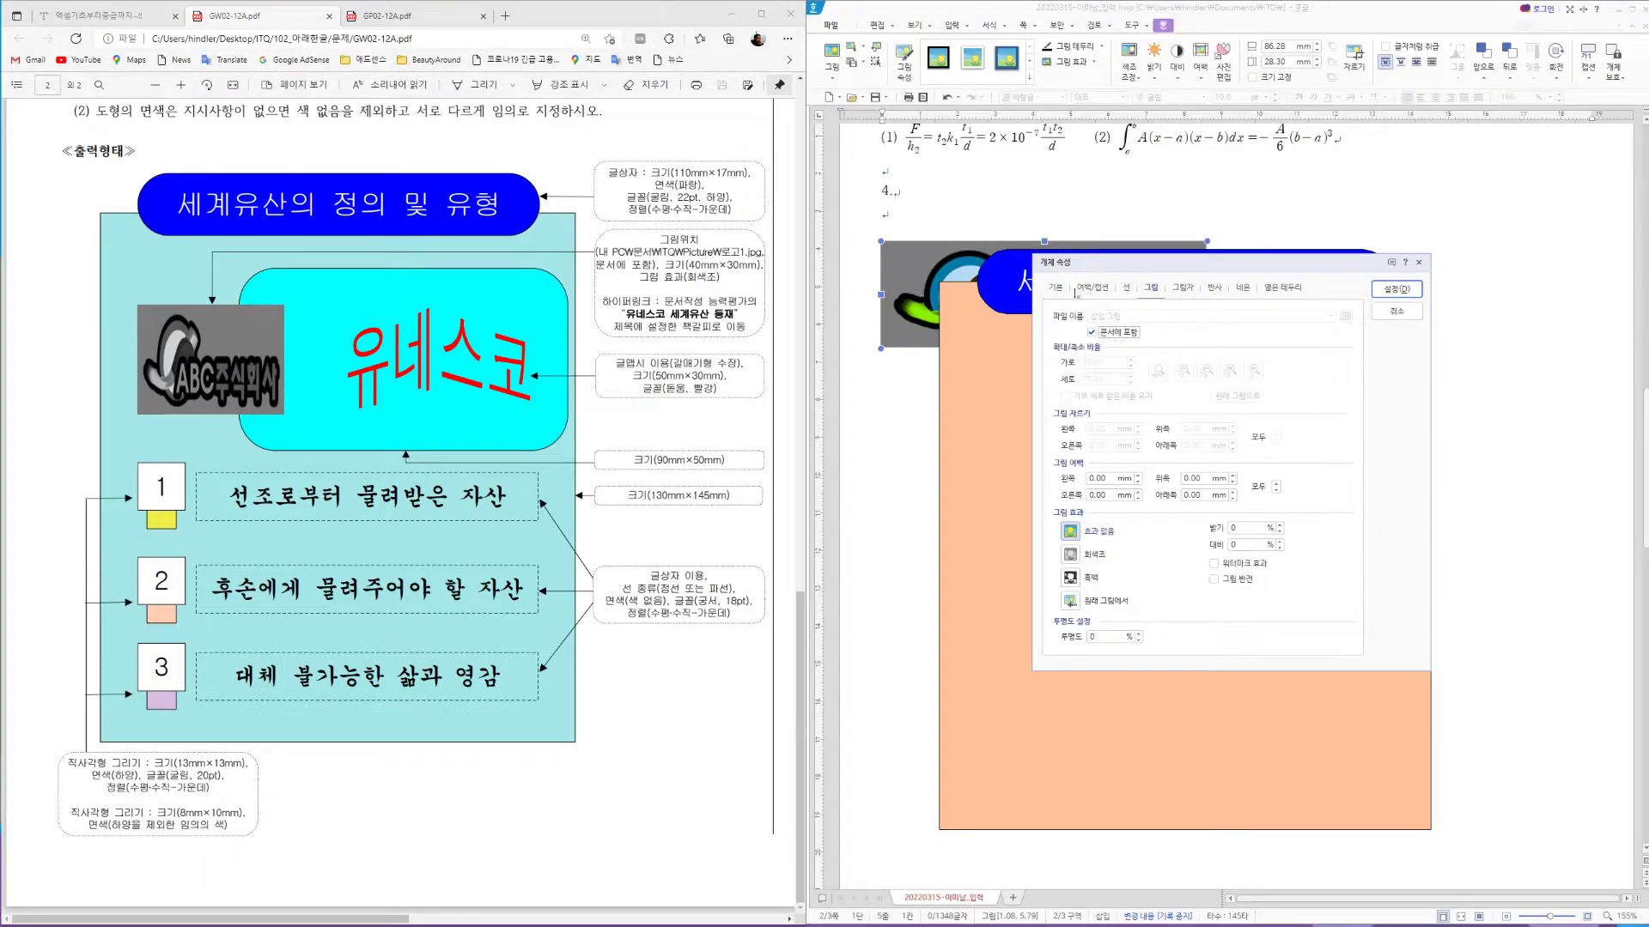
{"action": "left_click", "coordinate": [1073, 557]}
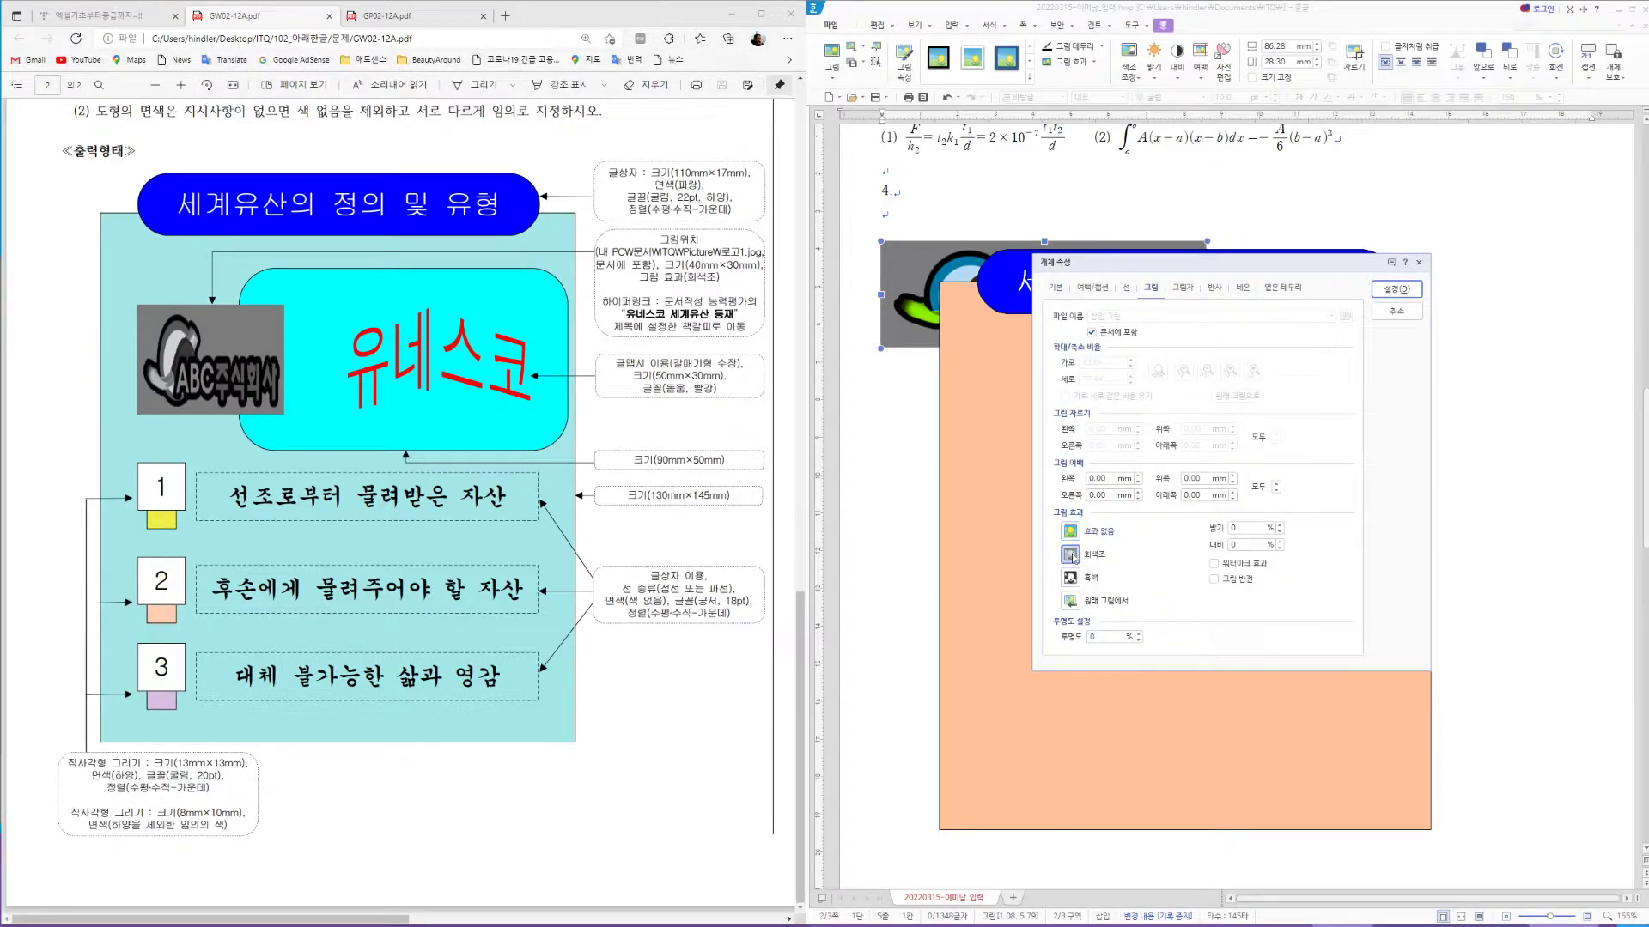
{"action": "left_click", "coordinate": [1061, 289]}
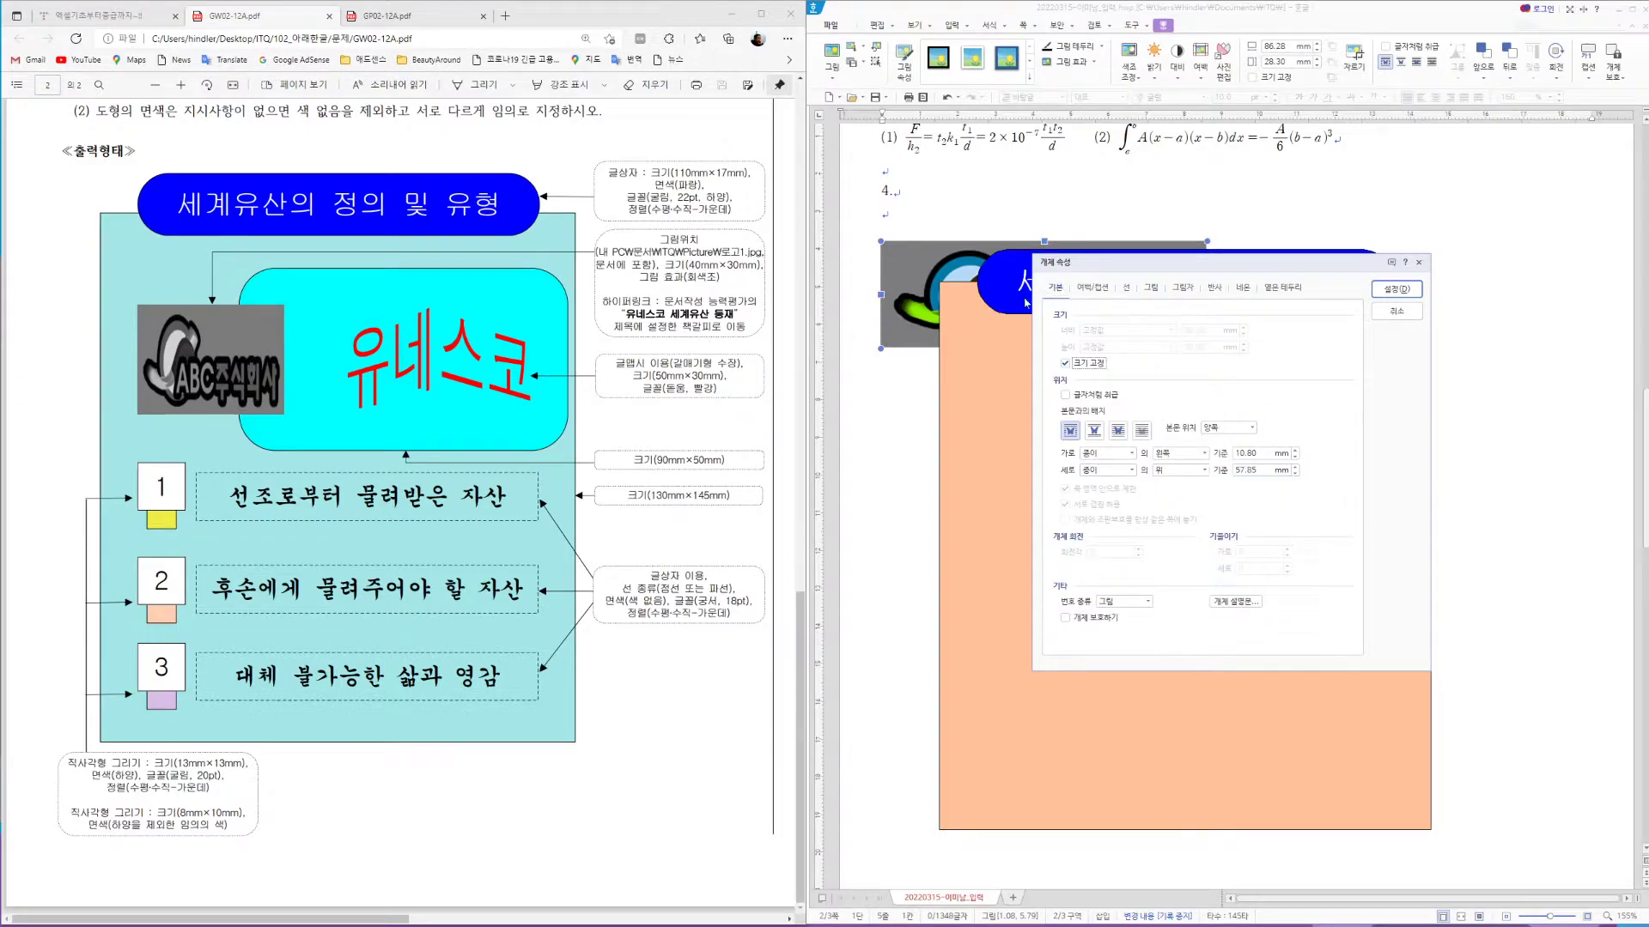
{"action": "left_click", "coordinate": [1119, 432]}
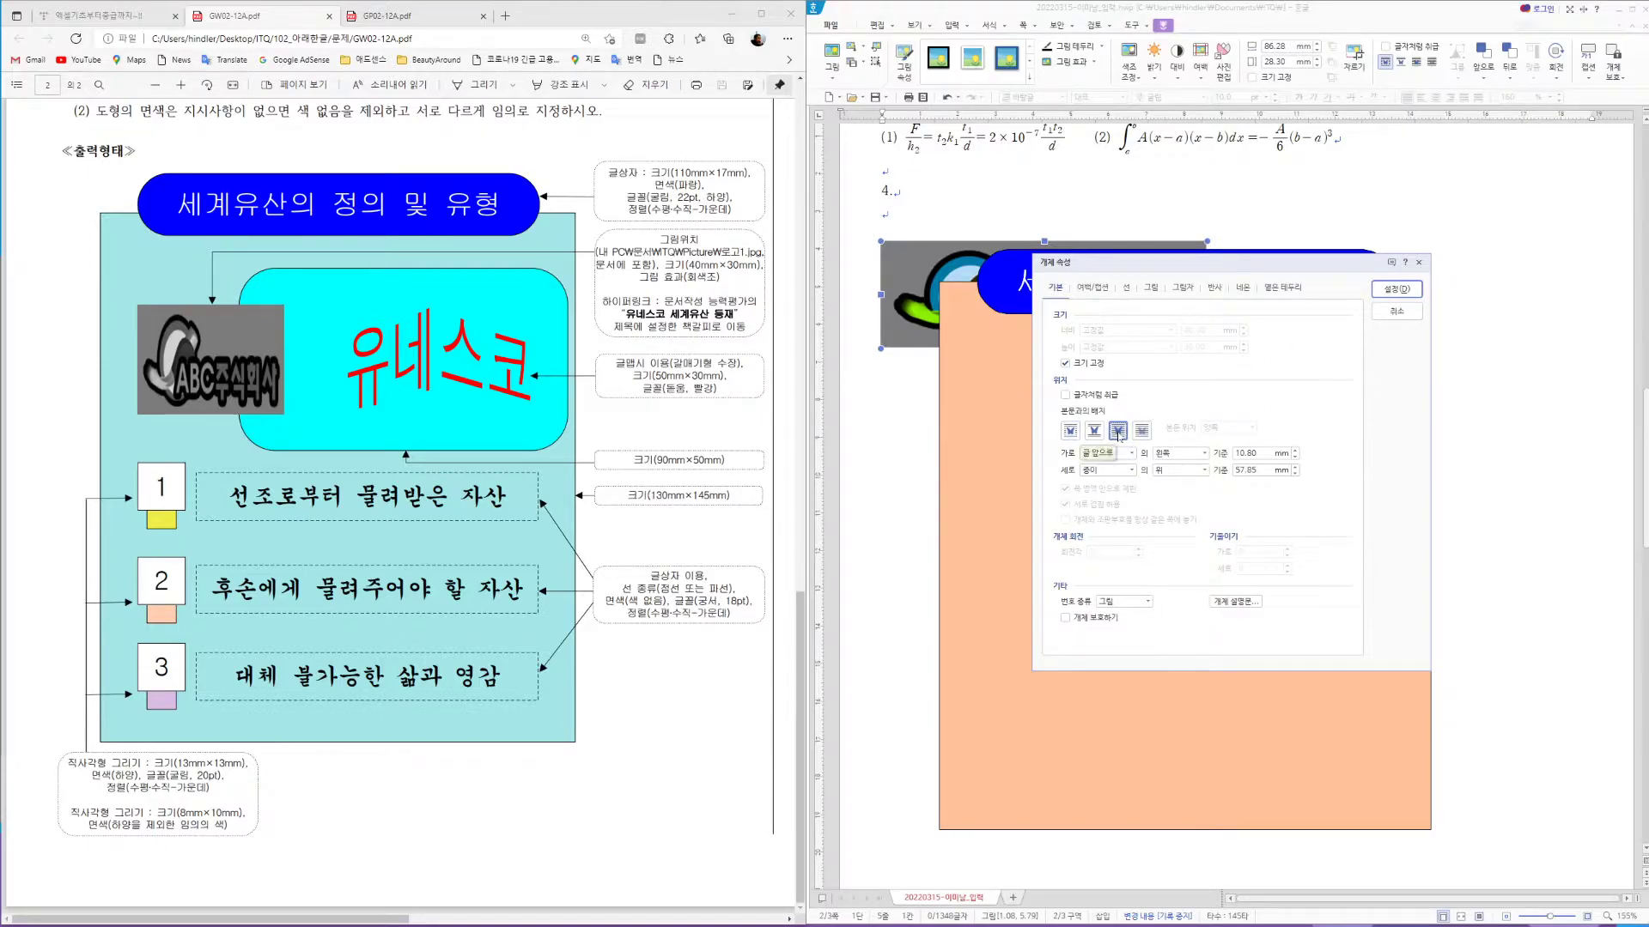
{"action": "left_click", "coordinate": [1396, 289]}
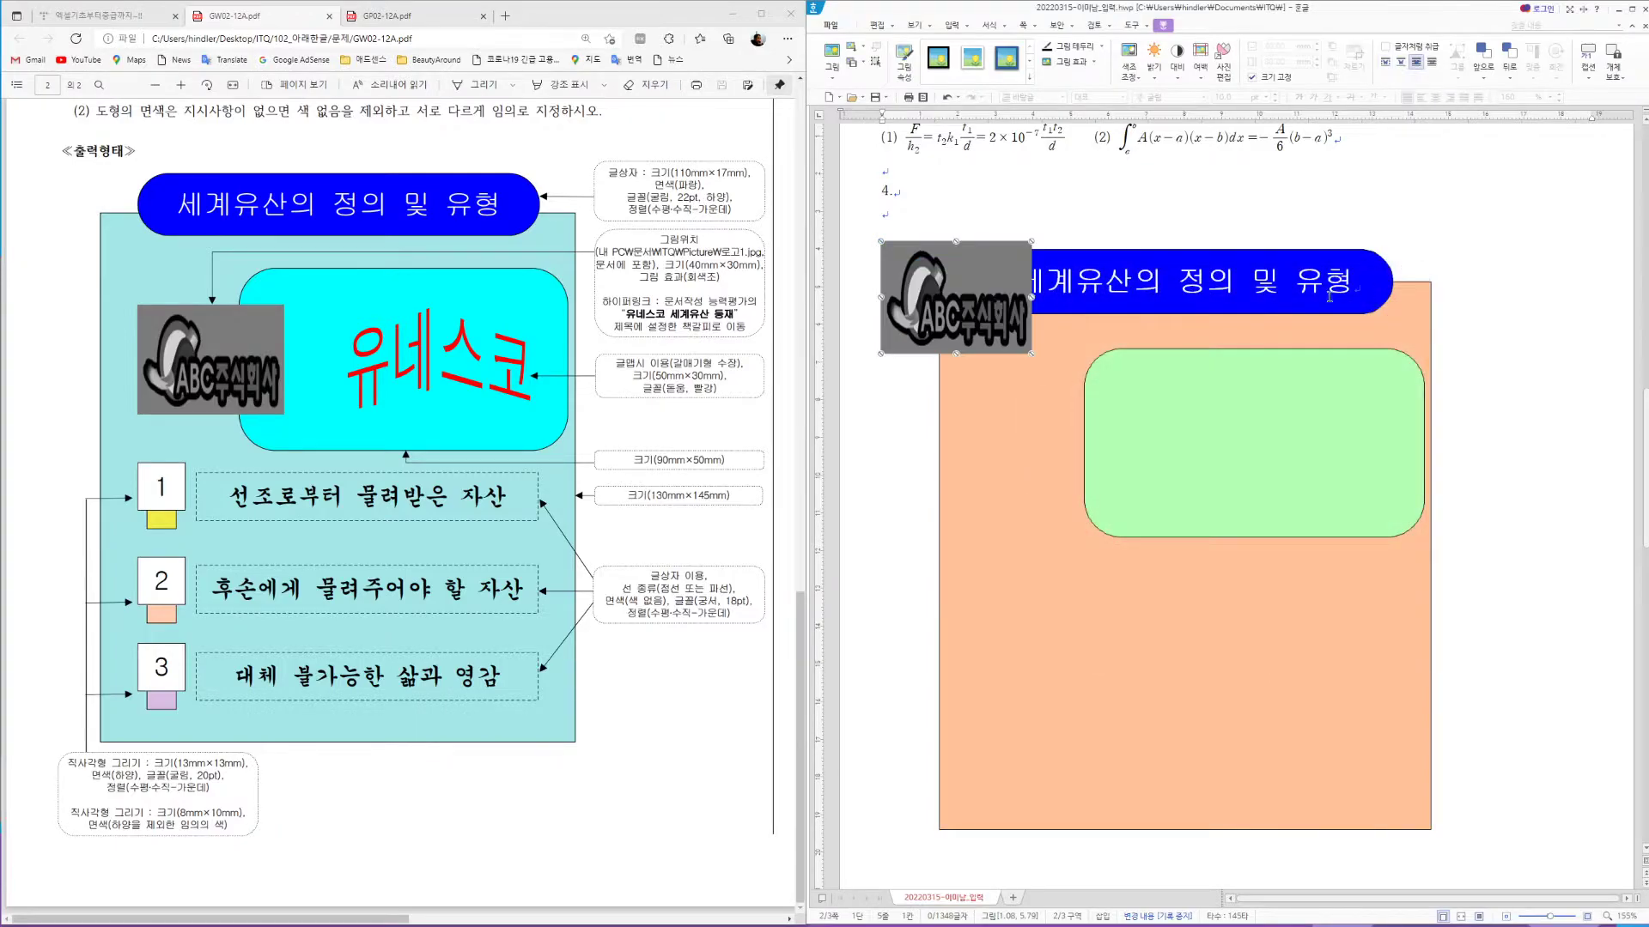
Move the logo picture over the left edge of the green rounded rectangle and fine-tune its position to match the sample
{"action": "left_click_drag", "start_coordinate": [955, 318], "coordinate": [1049, 449]}
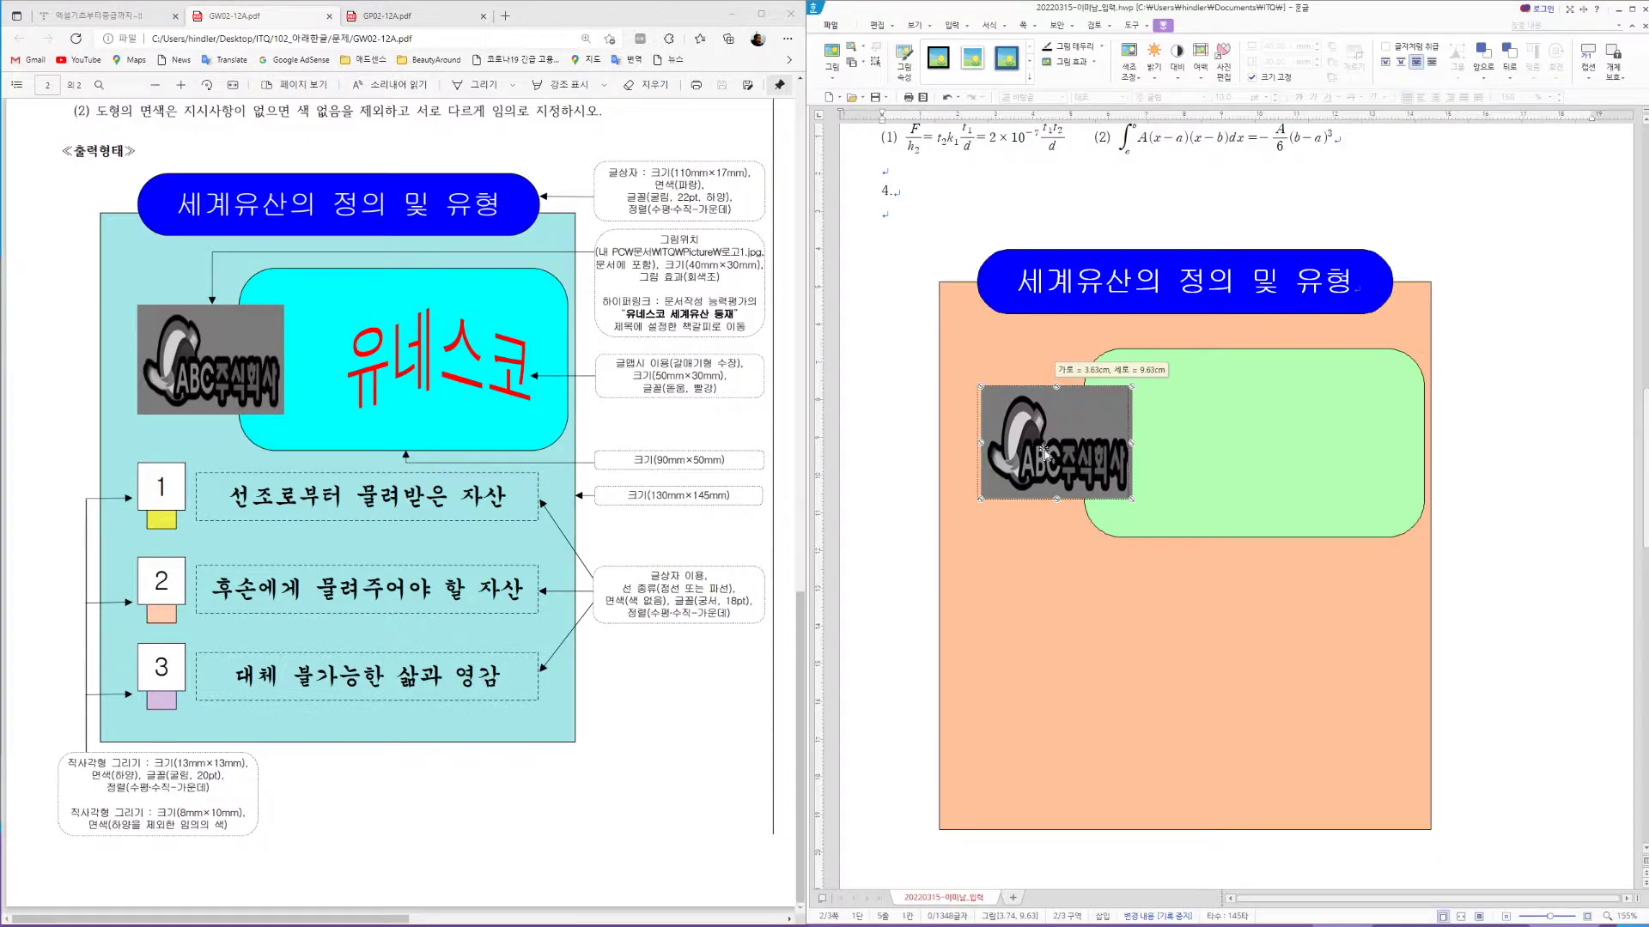
{"action": "left_click_drag", "start_coordinate": [1044, 449], "coordinate": [1044, 448]}
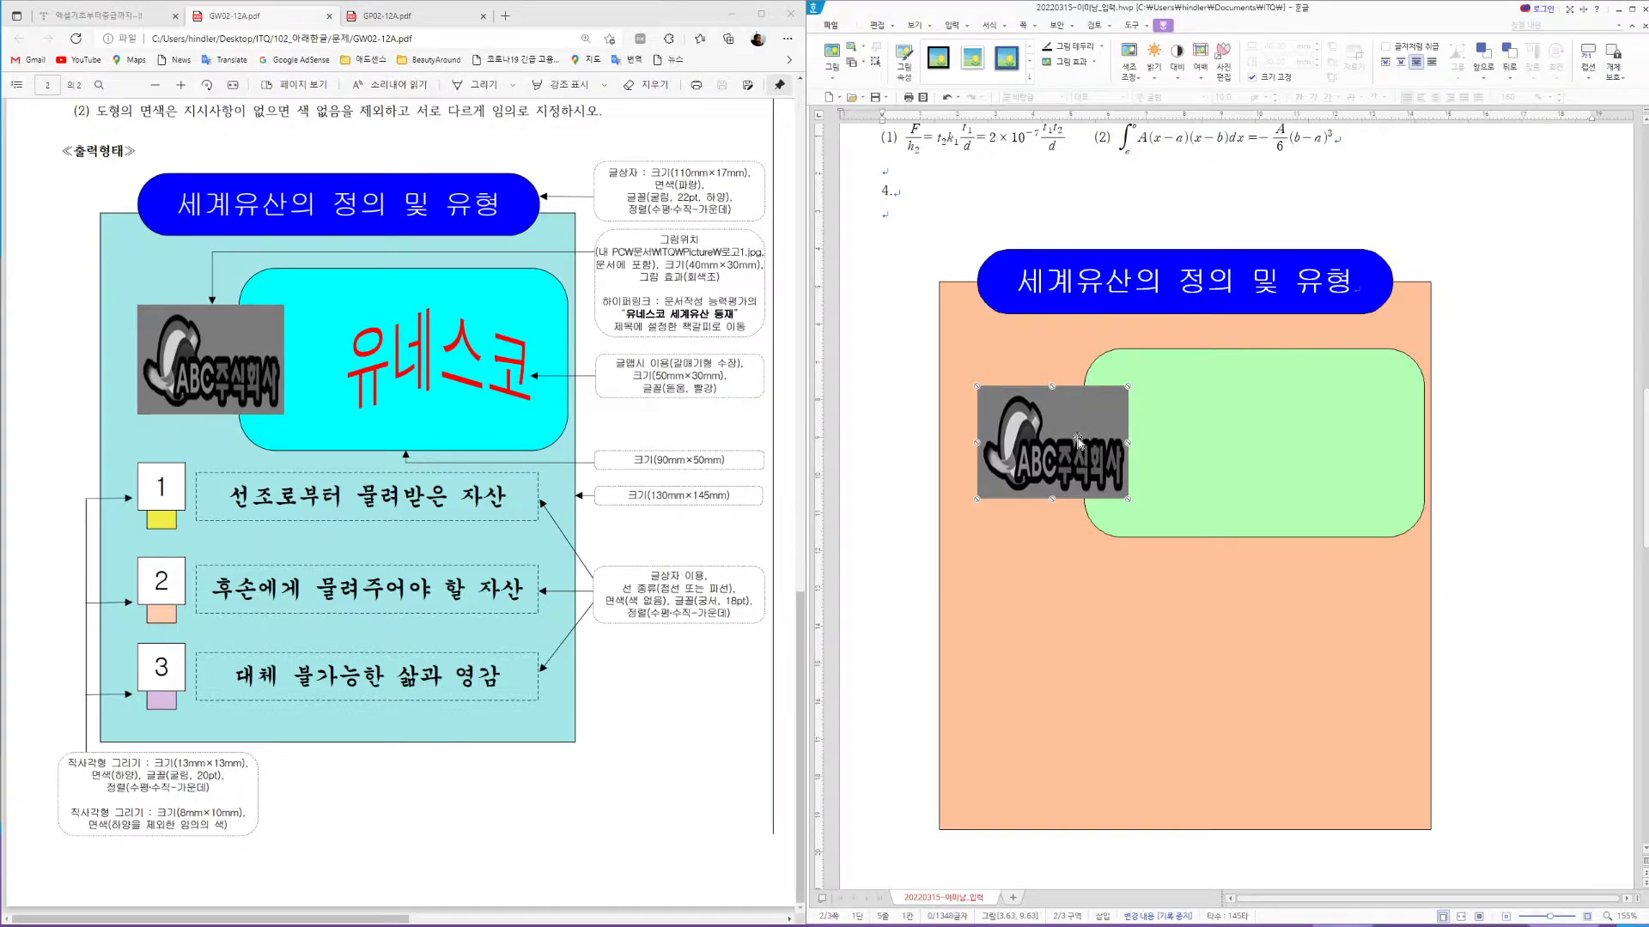
{"action": "key", "text": "Up"}
{"action": "key", "text": "Up"}
{"action": "key", "text": "Right"}
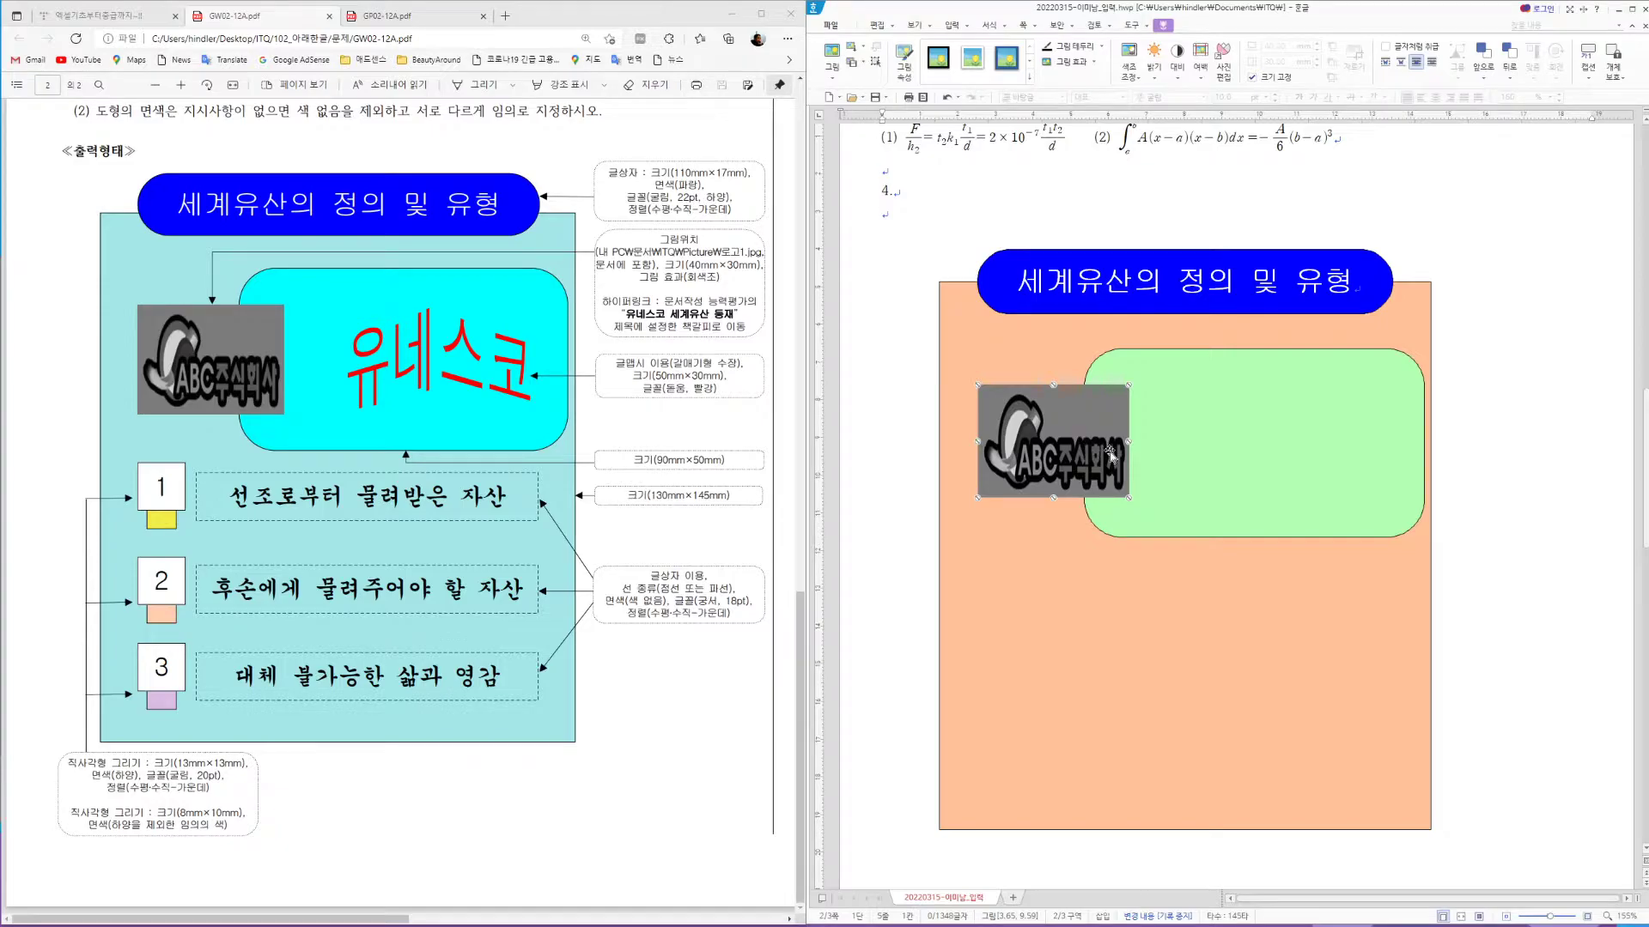
{"action": "key", "text": "Right"}
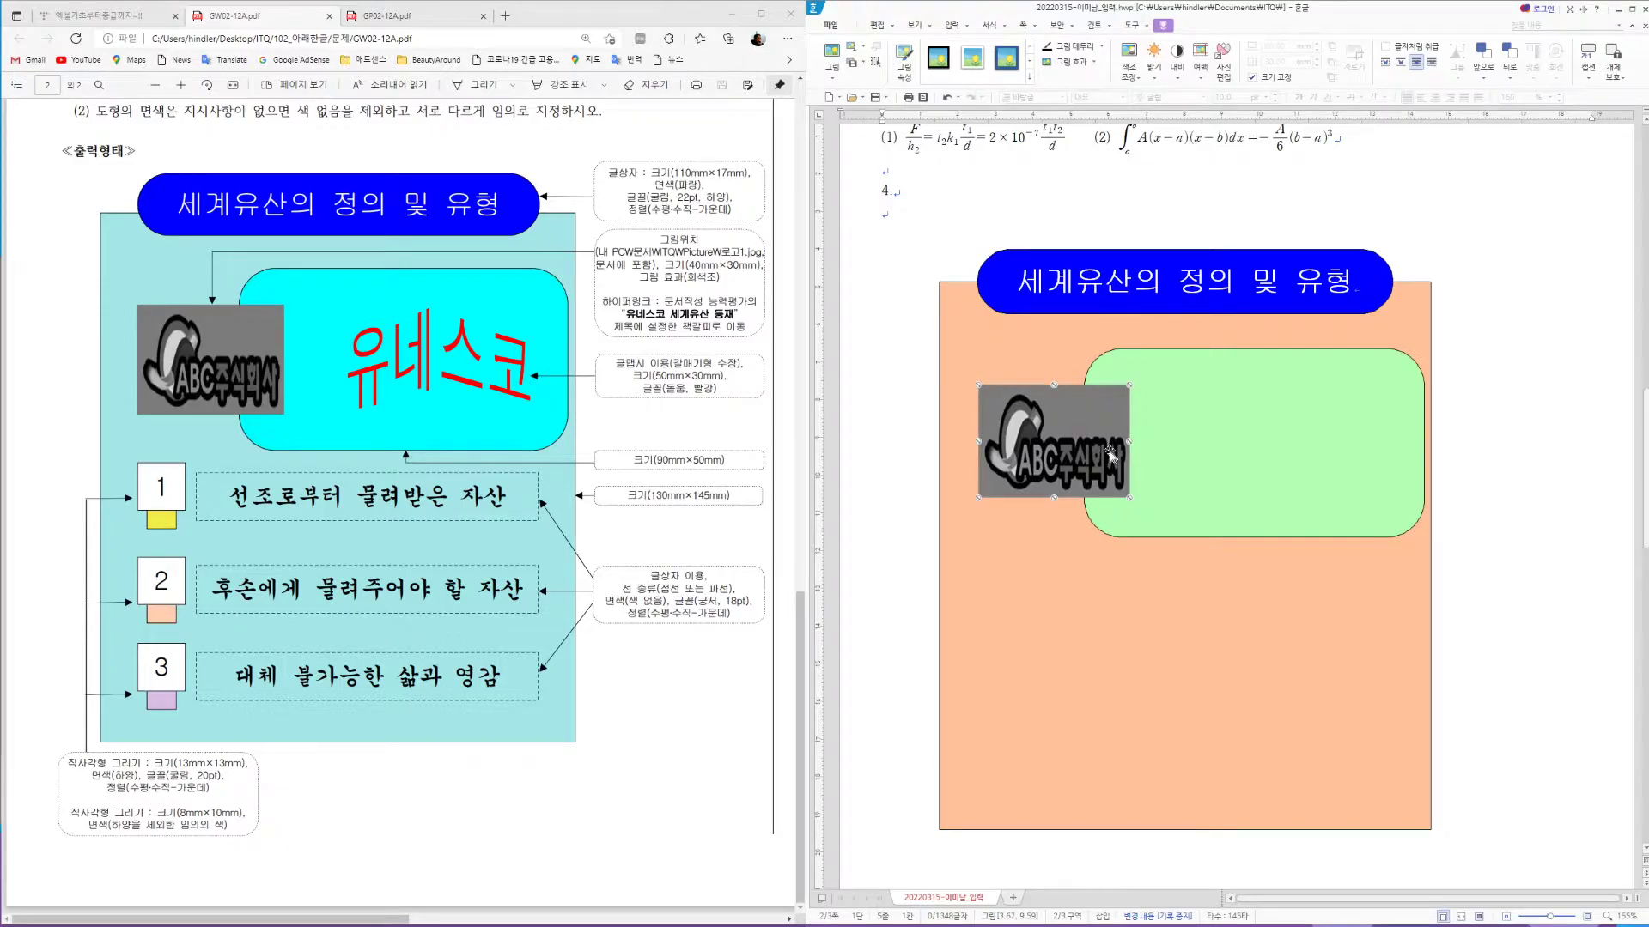
Start a 글맵시 object below the number 4 with the text 유네스코 and the 갈매기형 수장 shape
{"action": "left_click", "coordinate": [883, 212]}
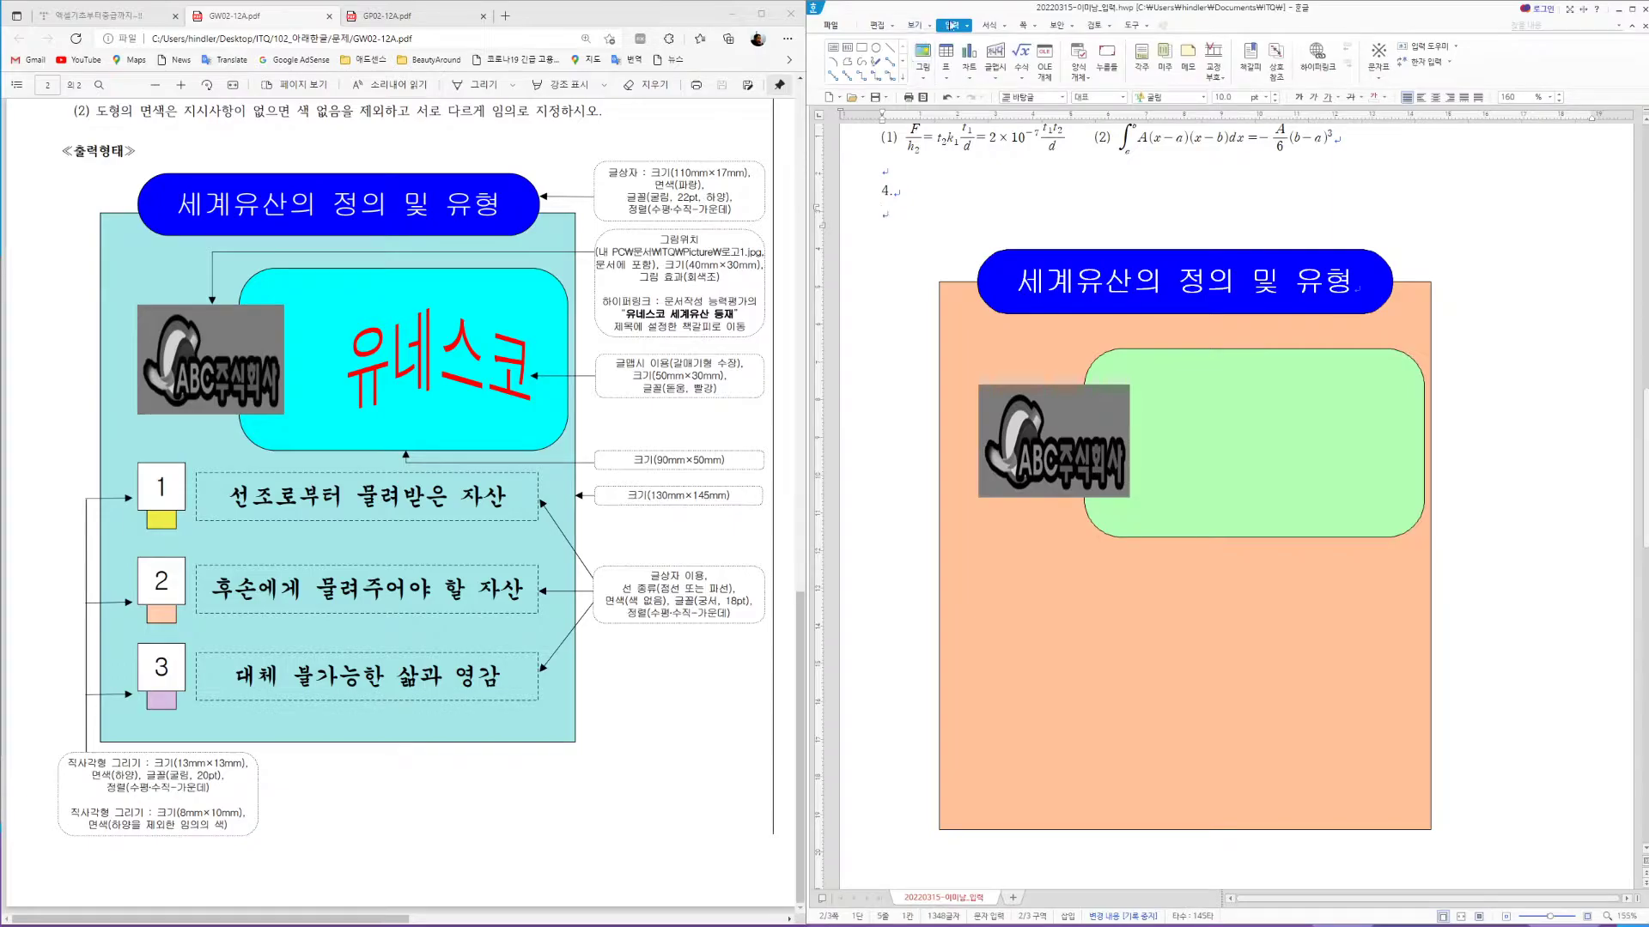
{"action": "left_click", "coordinate": [995, 53]}
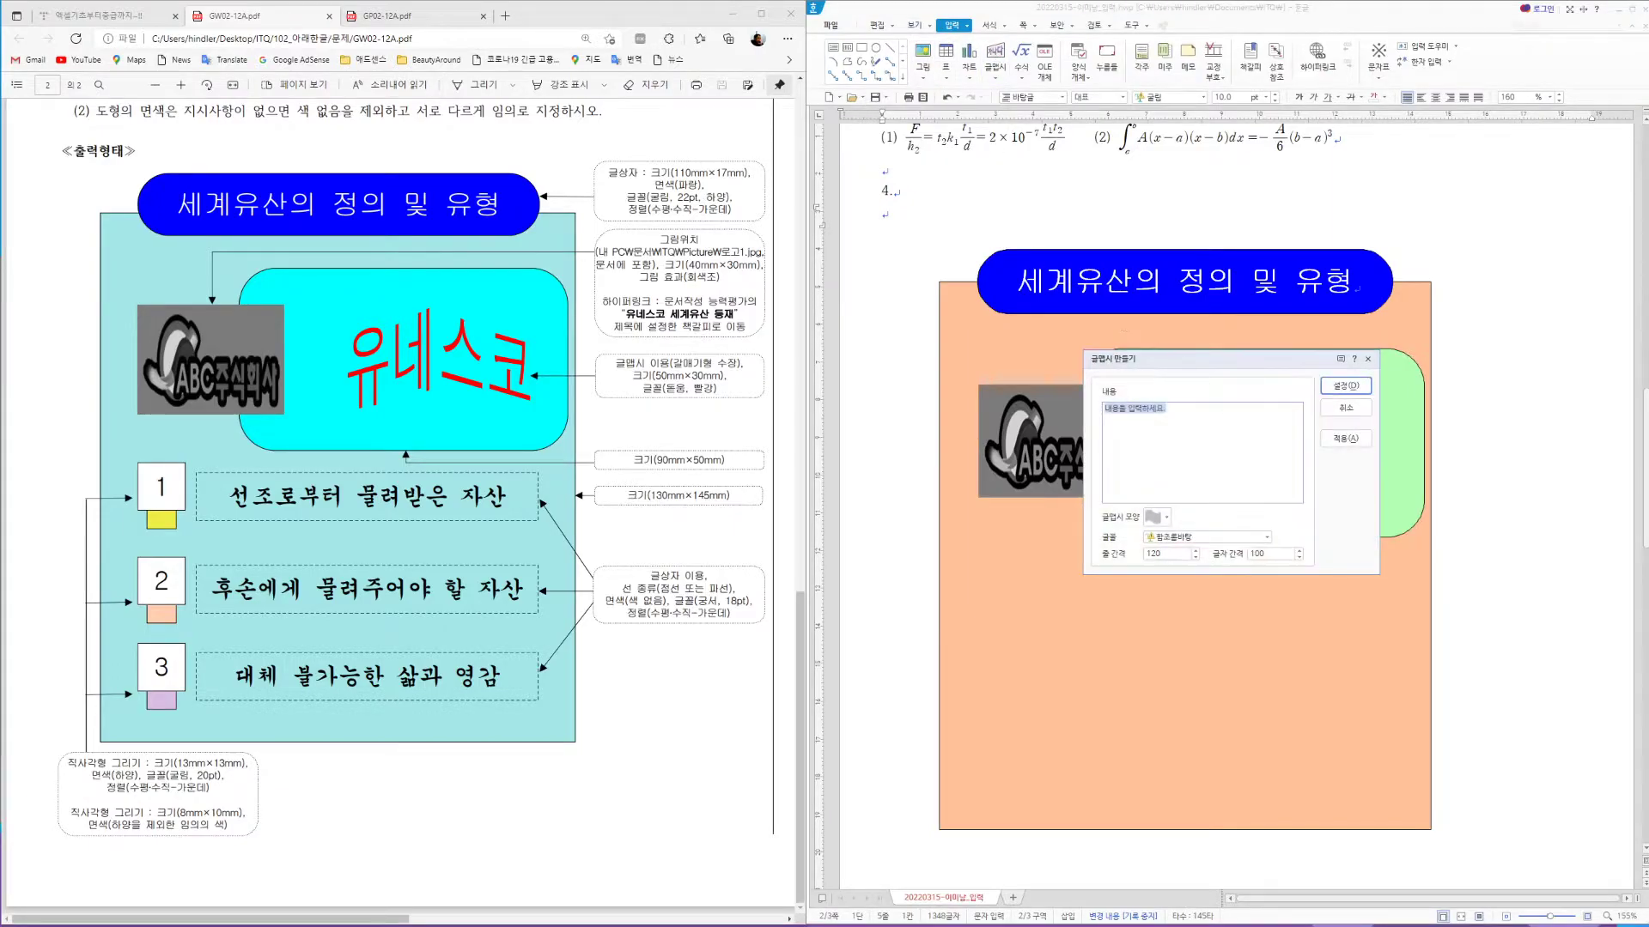
{"action": "type", "text": "유네스코"}
{"action": "left_click", "coordinate": [1149, 519]}
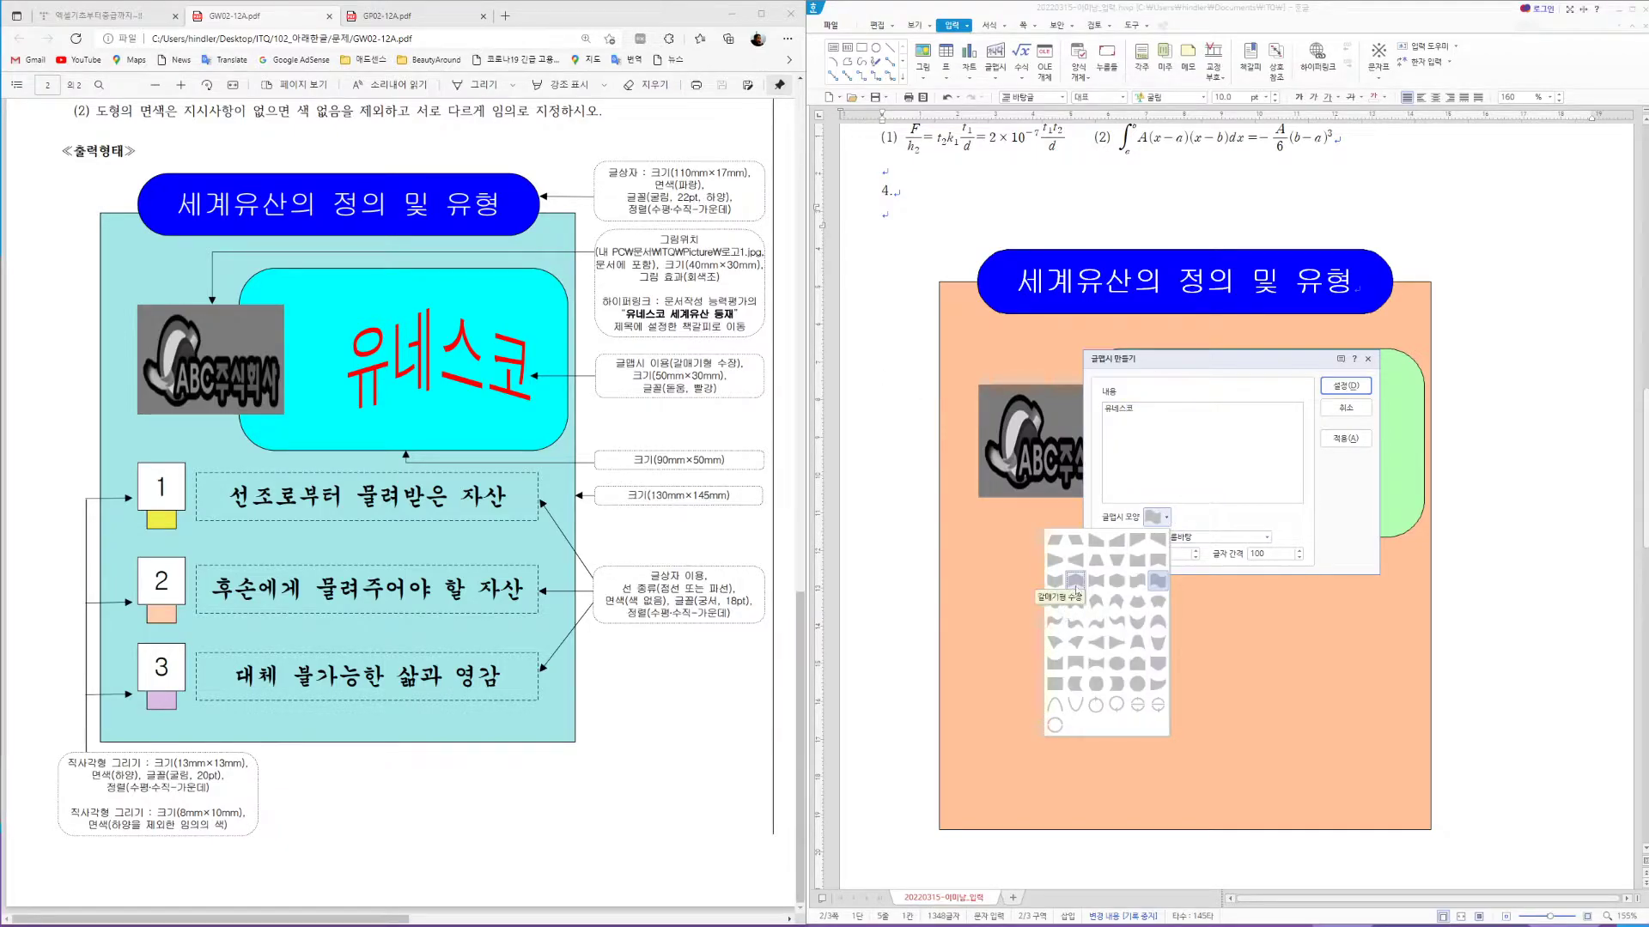
{"action": "left_click", "coordinate": [1074, 581]}
{"action": "left_click", "coordinate": [1199, 538]}
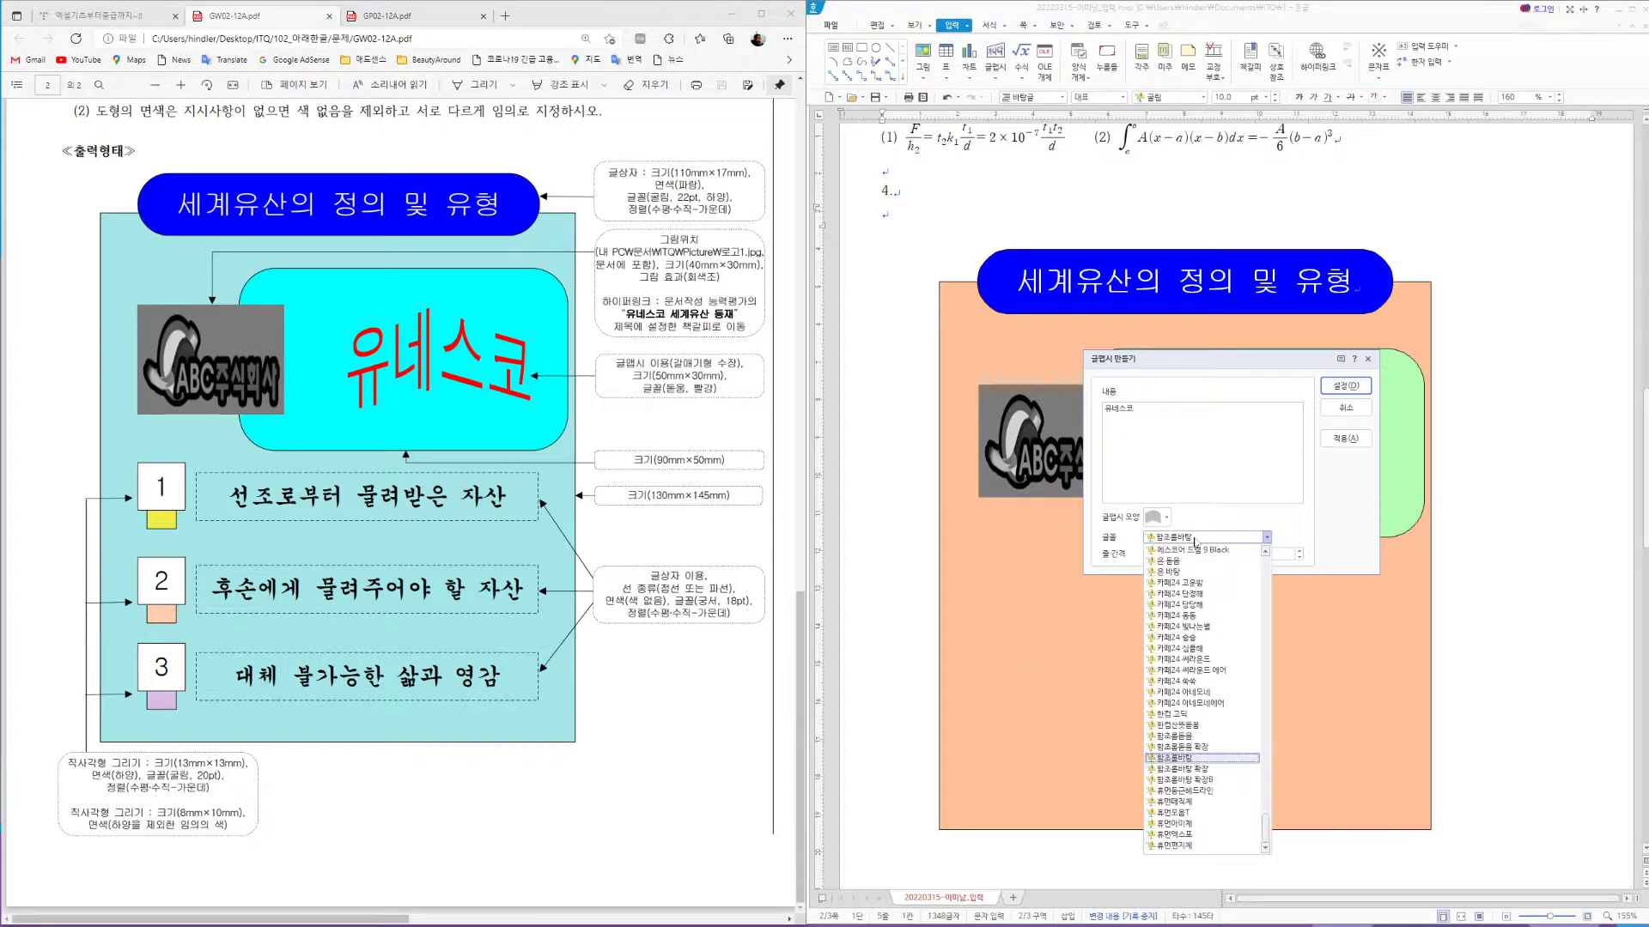
{"action": "left_click", "coordinate": [1194, 538]}
{"action": "left_click", "coordinate": [1196, 539]}
{"action": "scroll", "coordinate": [1202, 692], "scroll_direction": "up", "scroll_amount": 5}
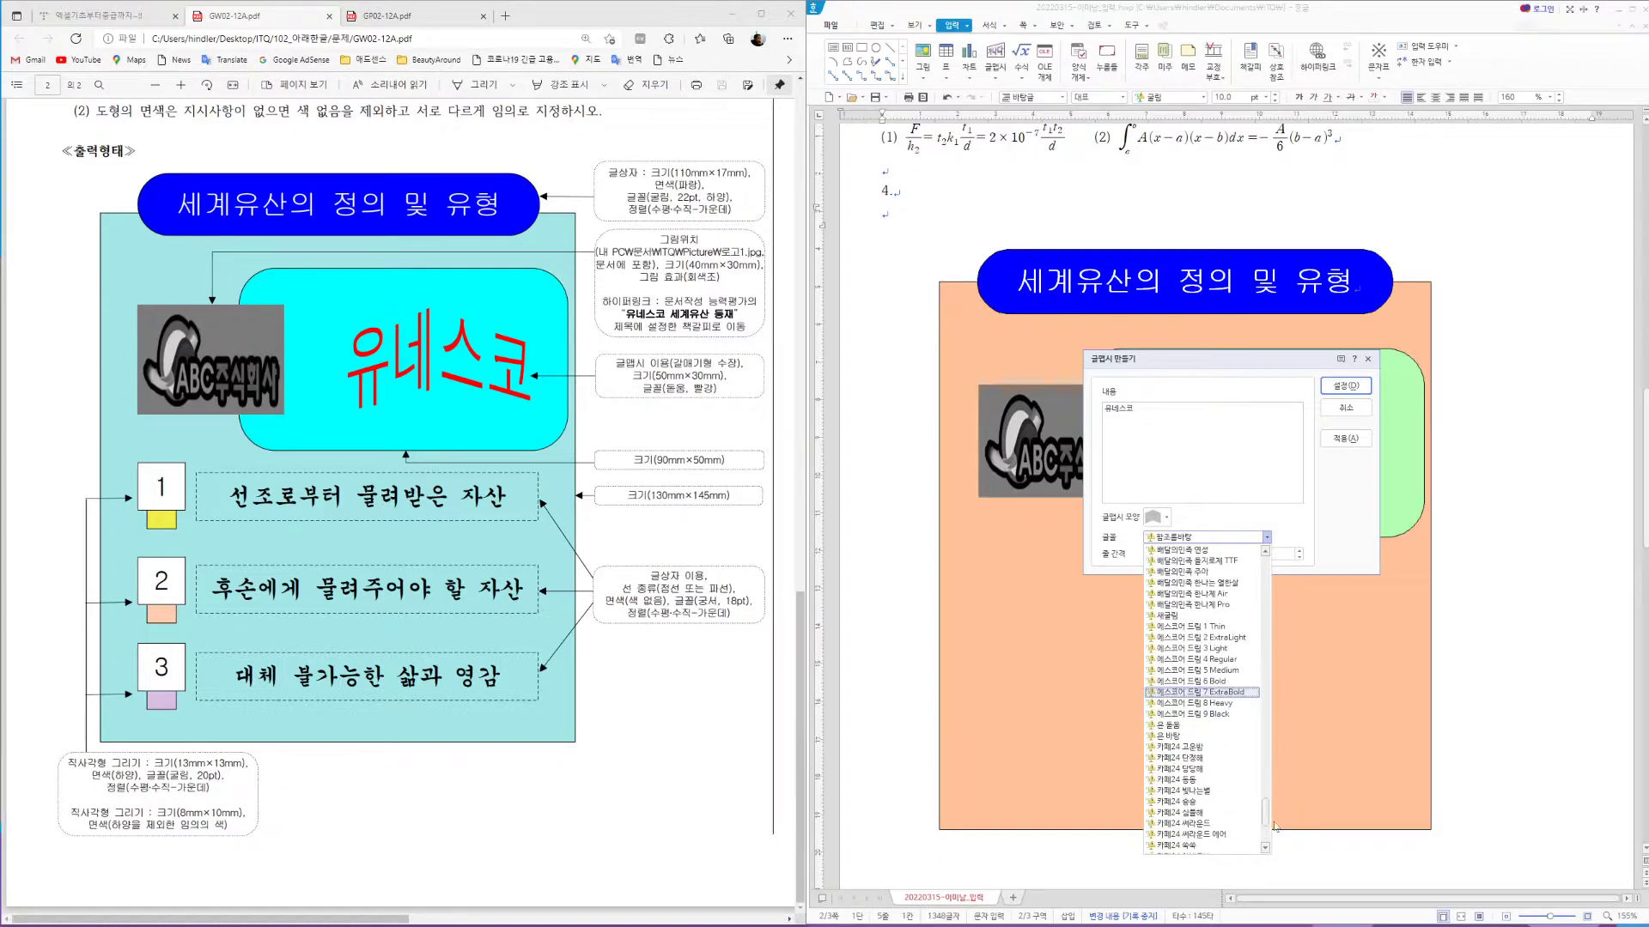
{"action": "left_click_drag", "start_coordinate": [1266, 814], "coordinate": [1280, 494]}
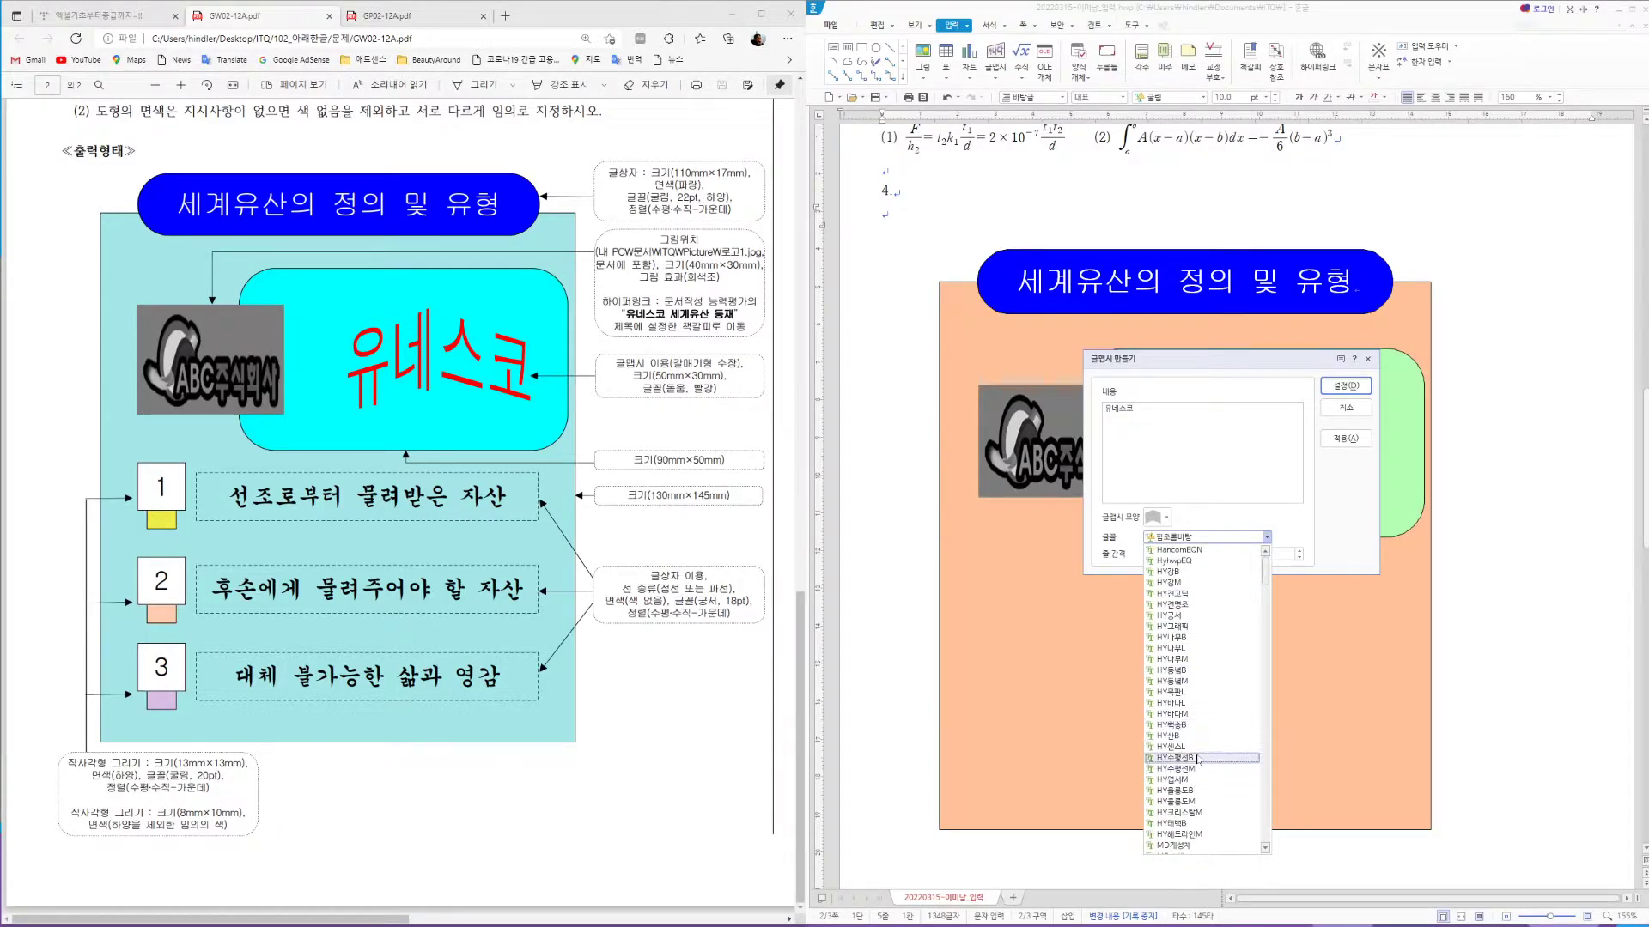
{"action": "left_click", "coordinate": [1185, 538]}
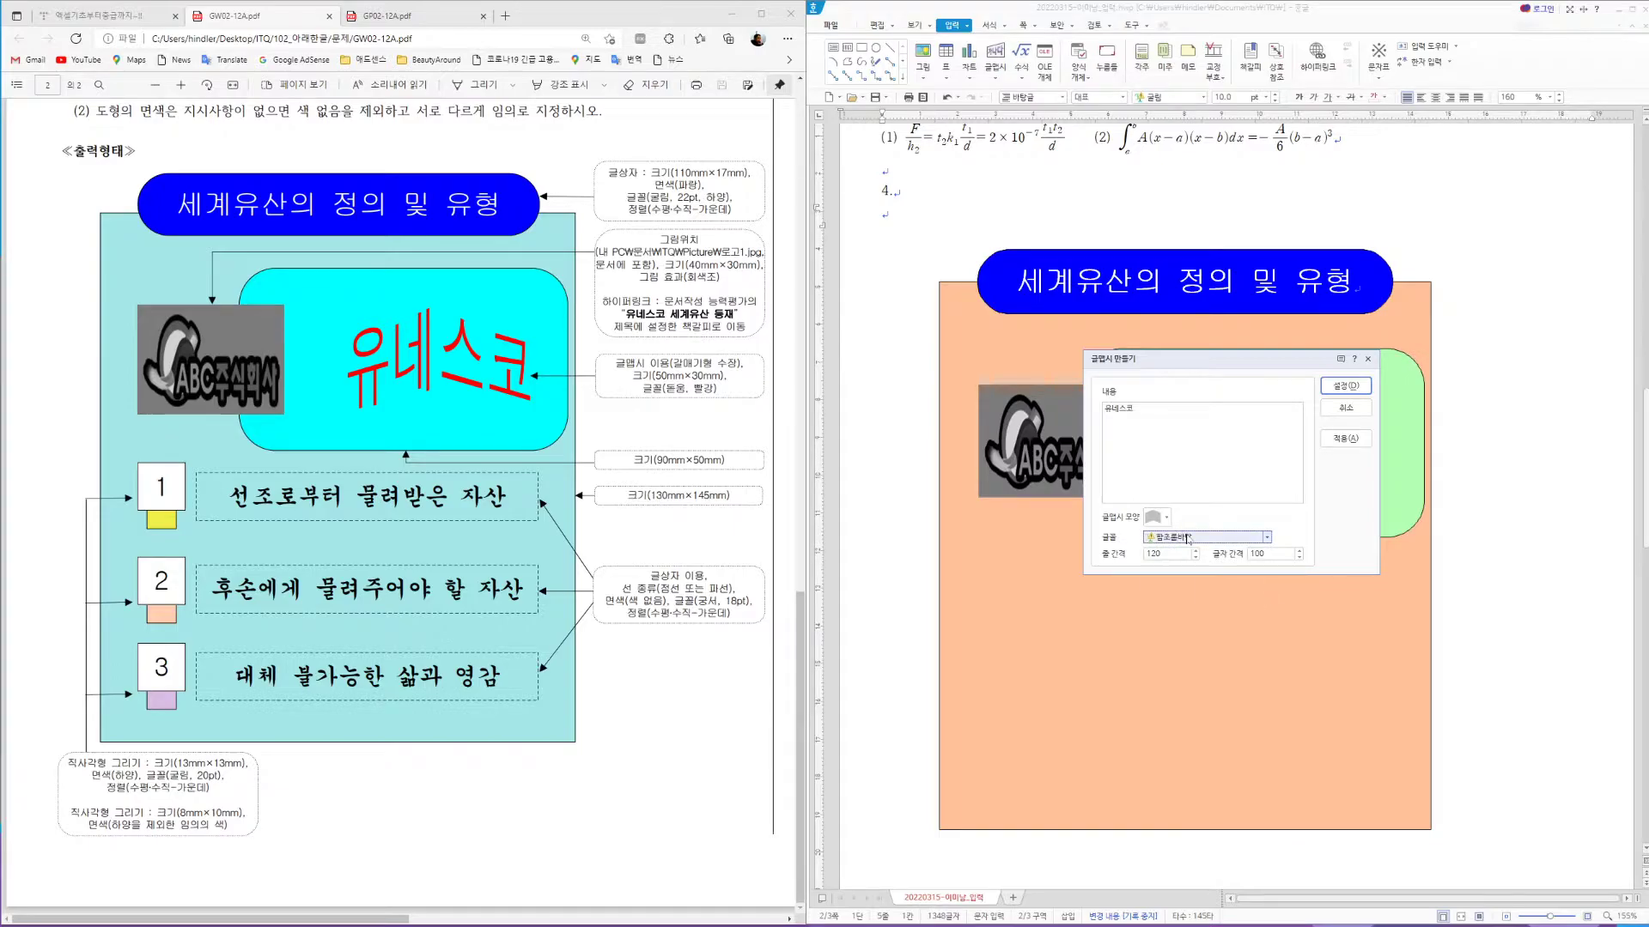
{"action": "left_click", "coordinate": [1230, 538]}
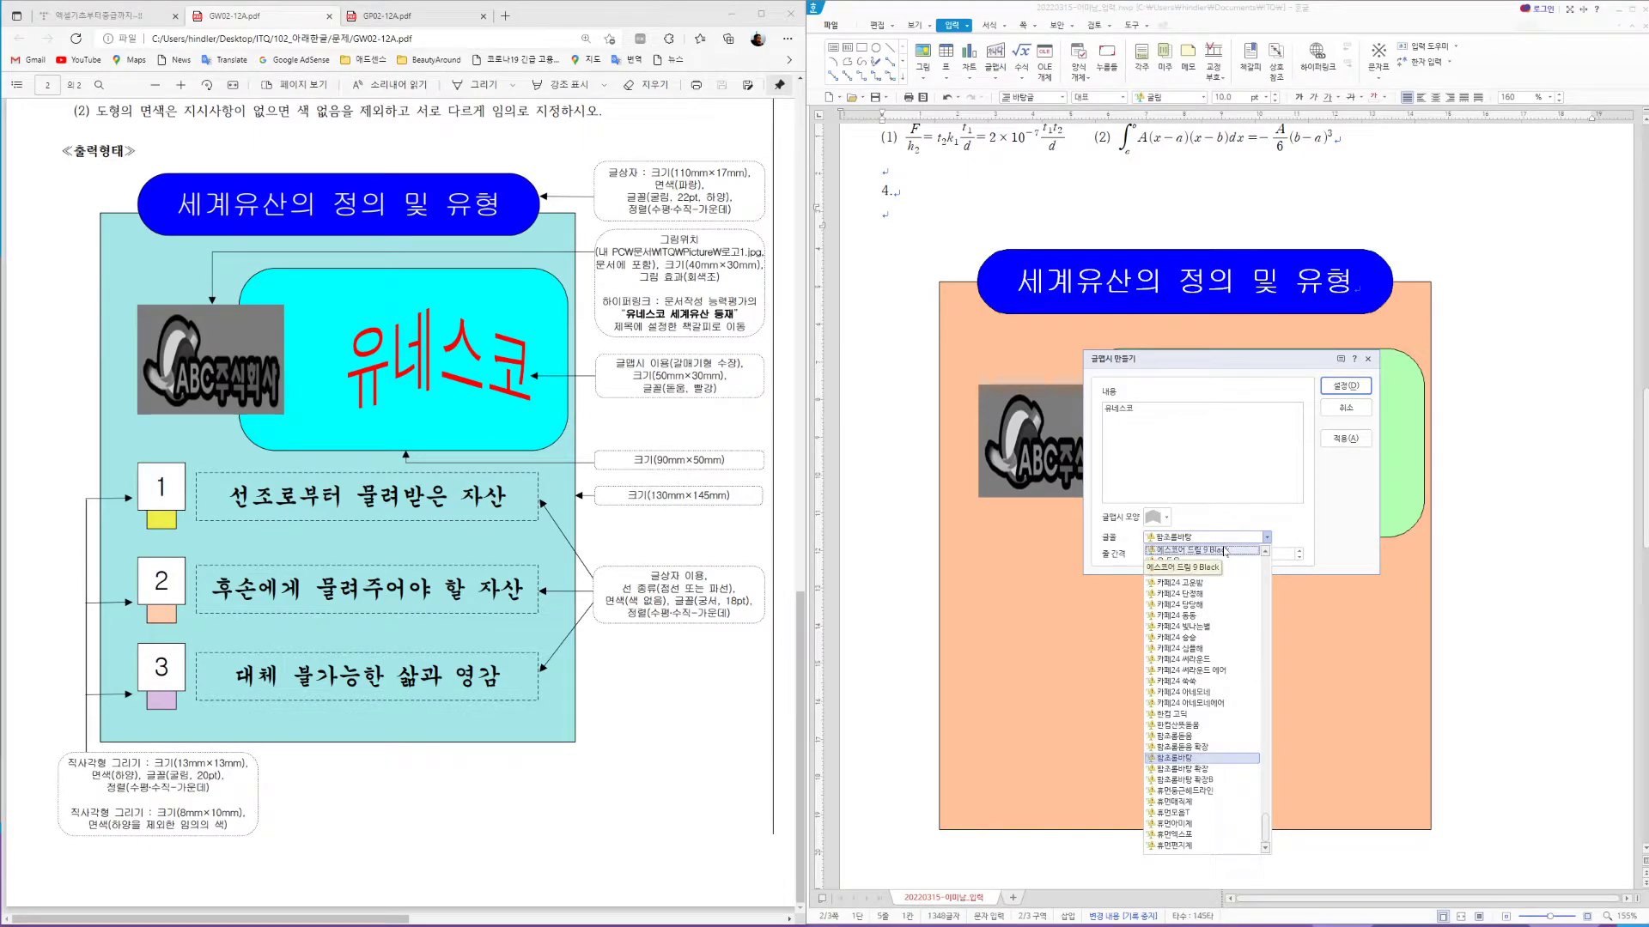
{"action": "left_click_drag", "start_coordinate": [1265, 831], "coordinate": [1271, 636]}
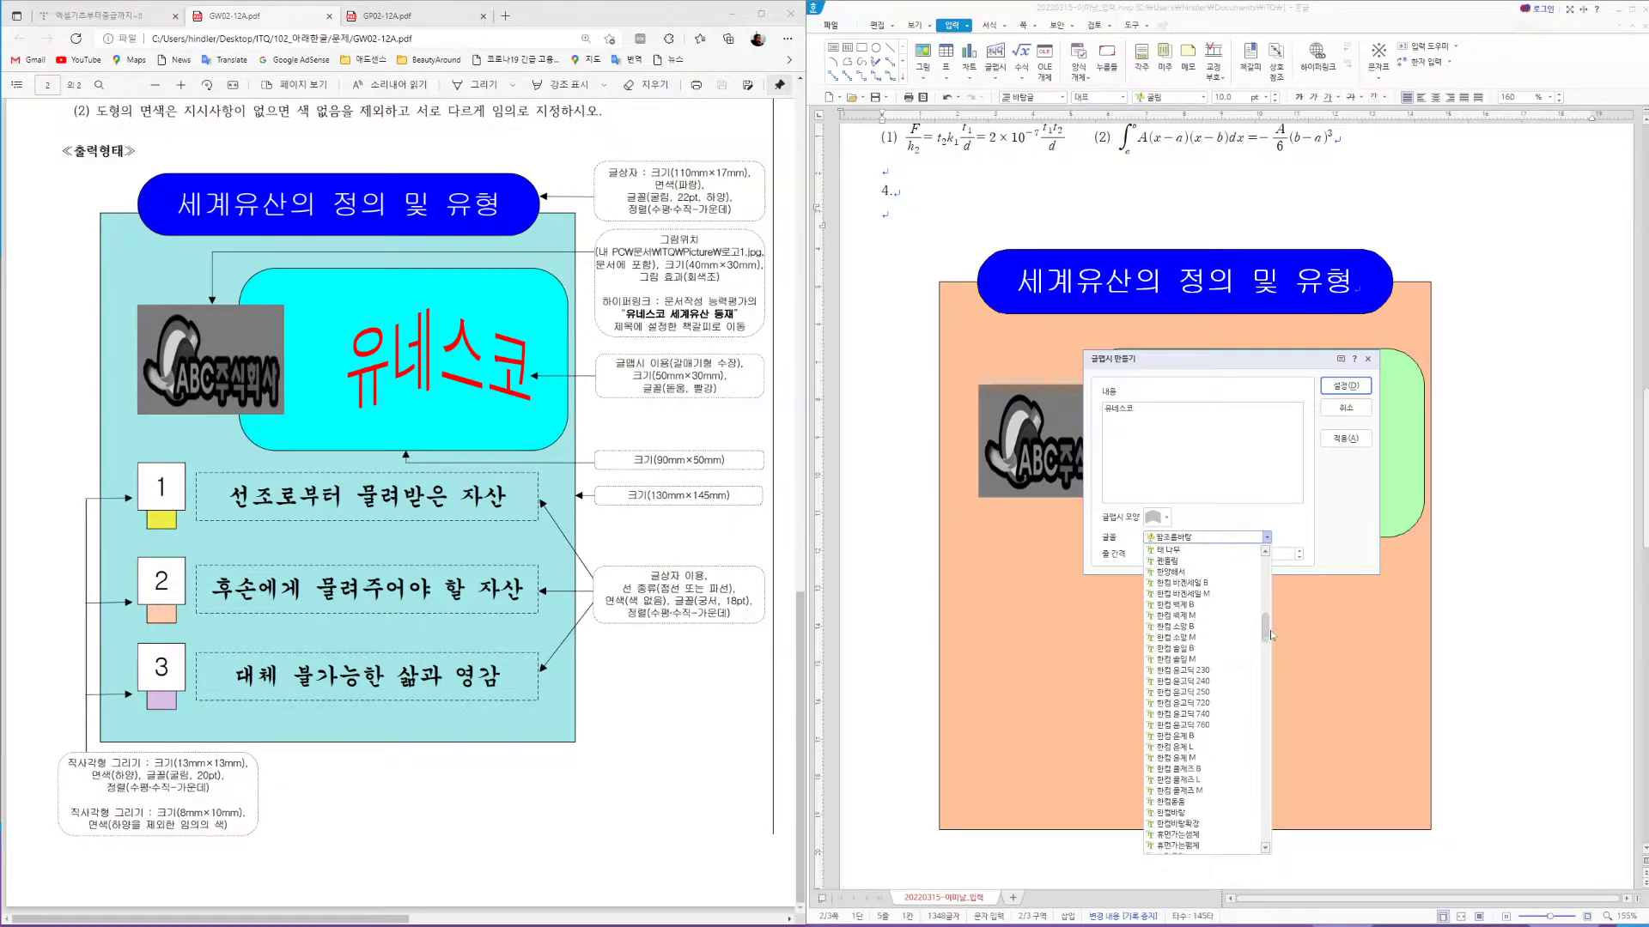
{"action": "left_click", "coordinate": [1228, 520]}
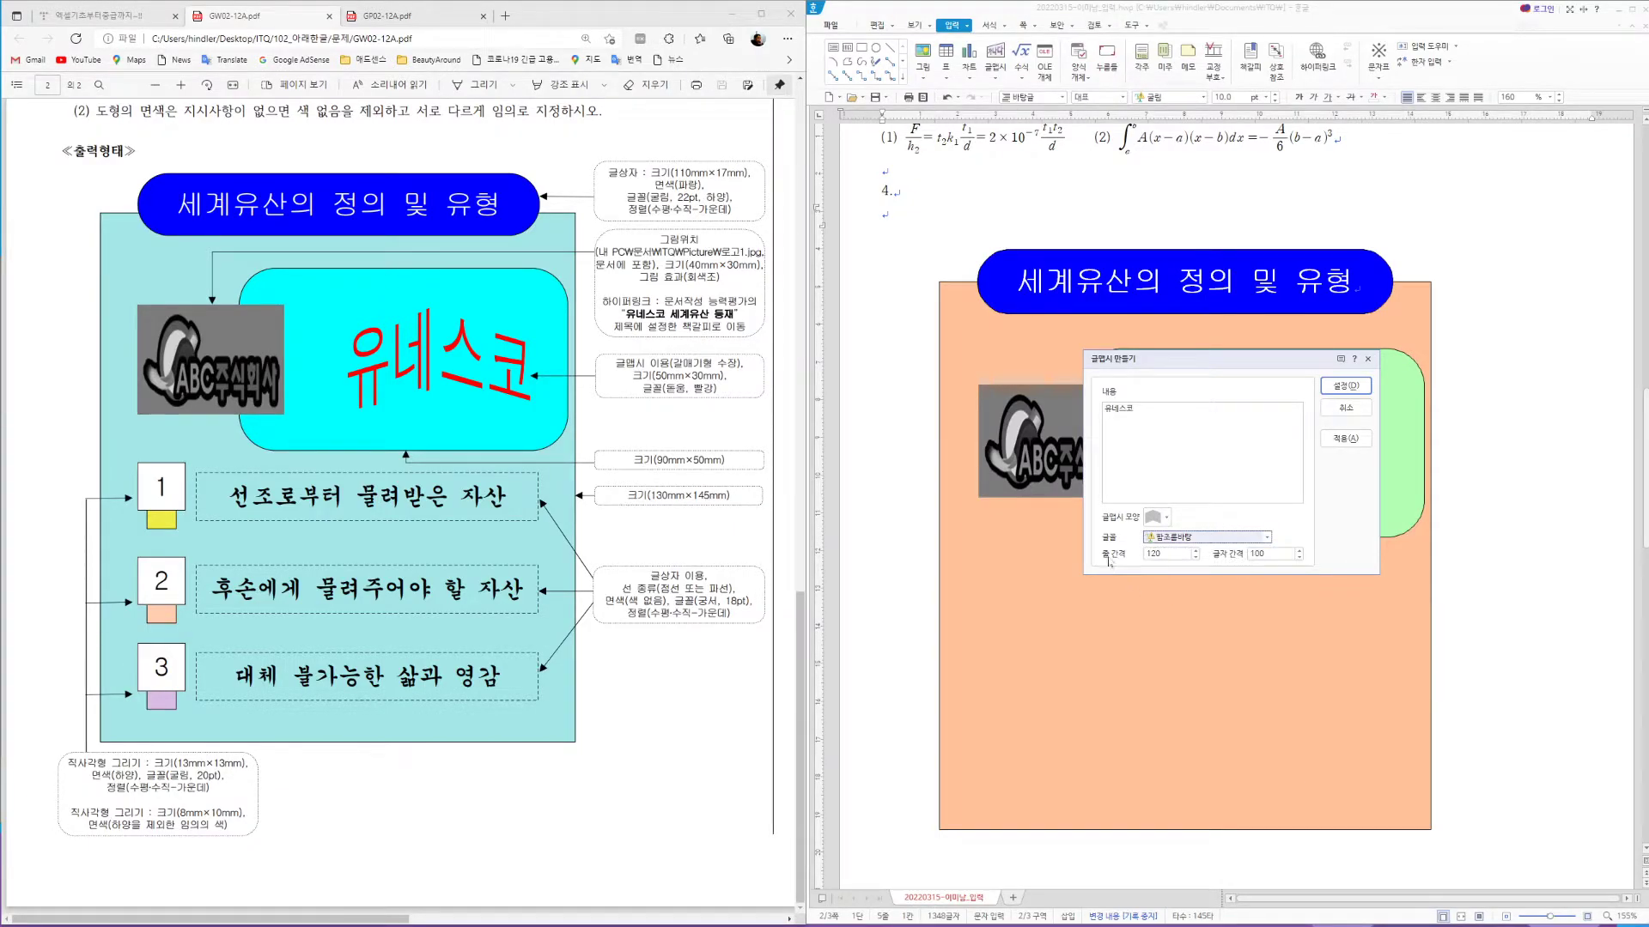
Insert the 글맵시 and set it to 50 mm wide, 30 mm high, fixed size and in front of the text (글 앞으로)
{"action": "left_click", "coordinate": [1344, 387]}
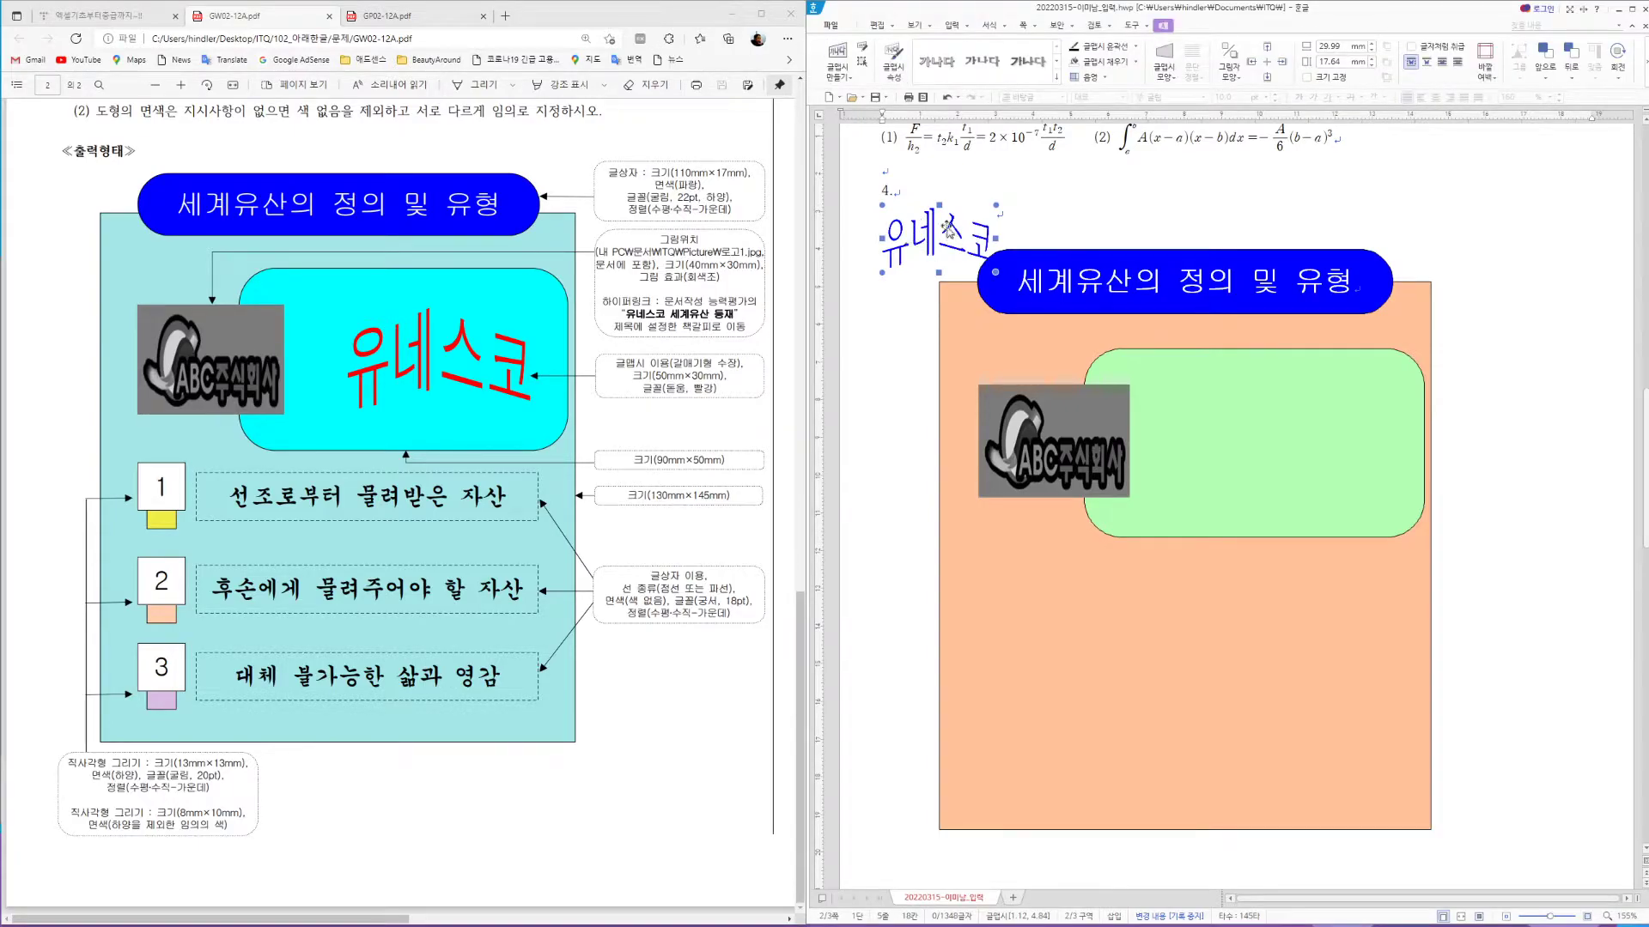
{"action": "key", "text": "p"}
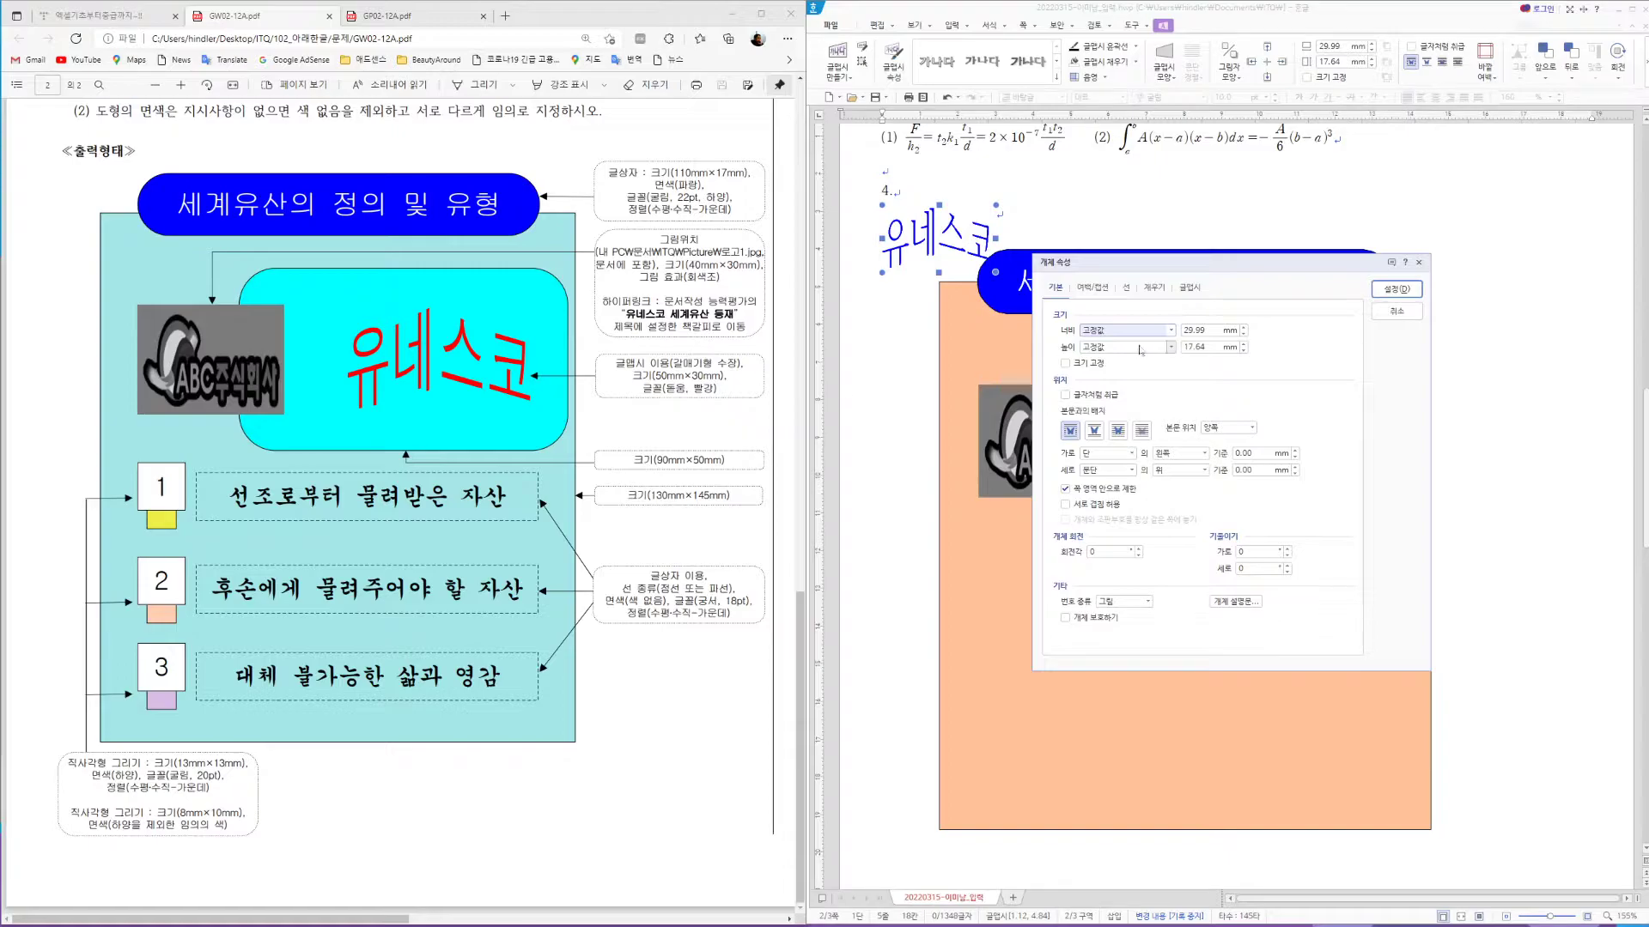
{"action": "key", "text": "Tab"}
{"action": "type", "text": "50"}
{"action": "key", "text": "Tab"}
{"action": "type", "text": "3"}
{"action": "left_click", "coordinate": [1065, 363]}
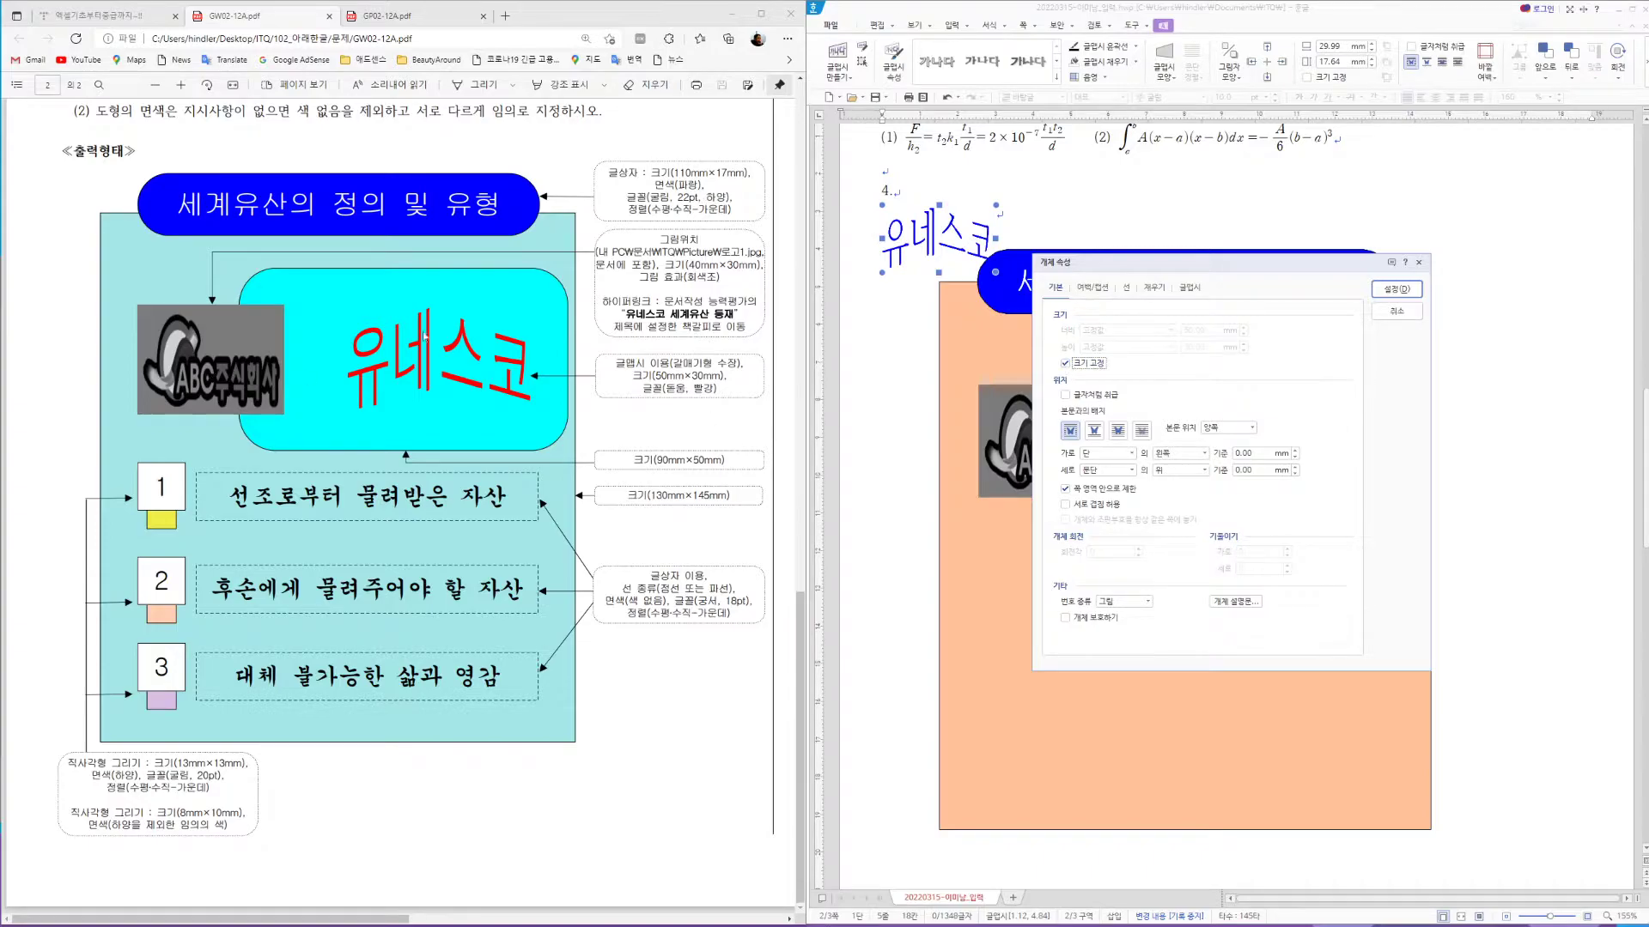
{"action": "left_click", "coordinate": [1119, 432]}
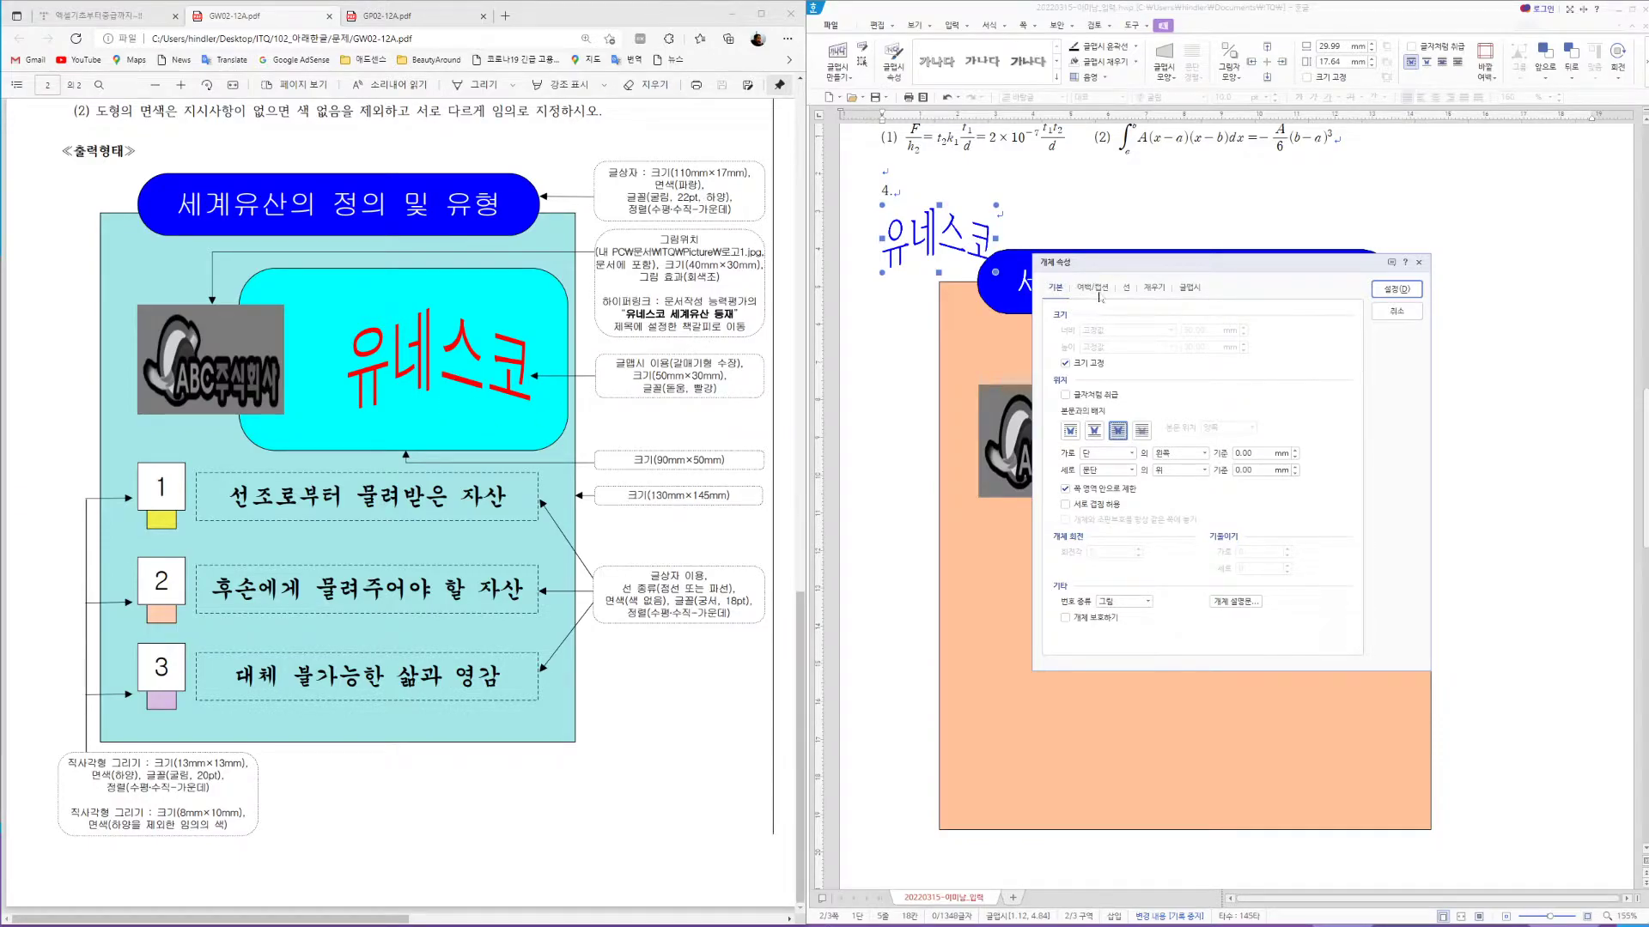
Set the font of the 유네스코 글맵시 to HY나무B
{"action": "left_click", "coordinate": [1190, 287]}
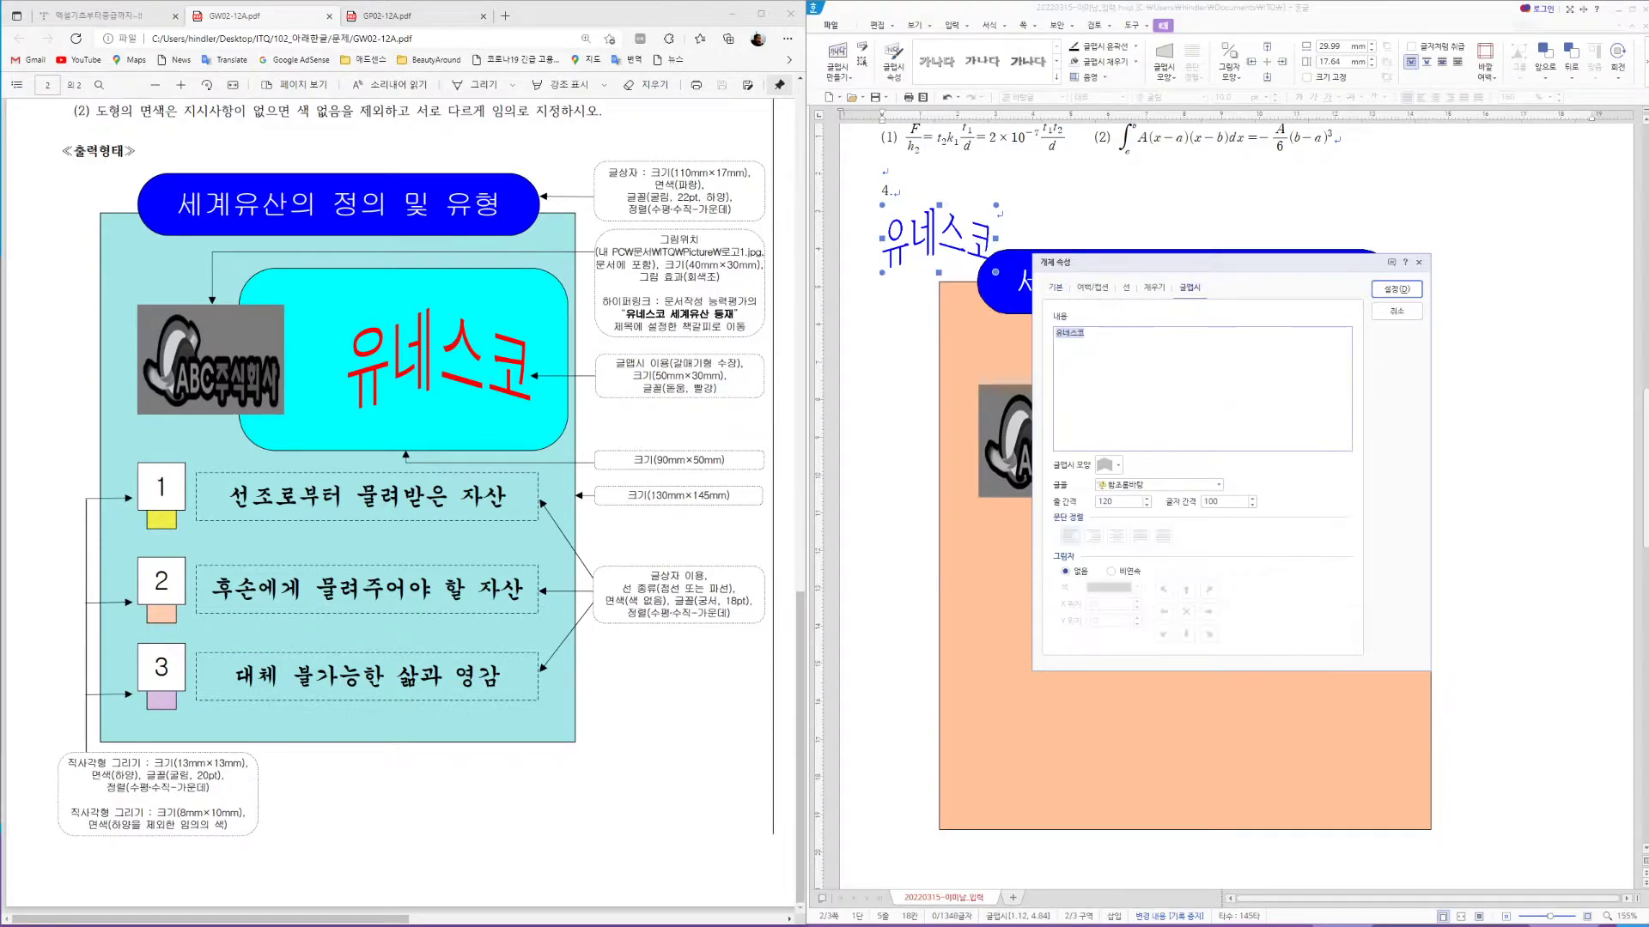
{"action": "left_click", "coordinate": [1218, 485]}
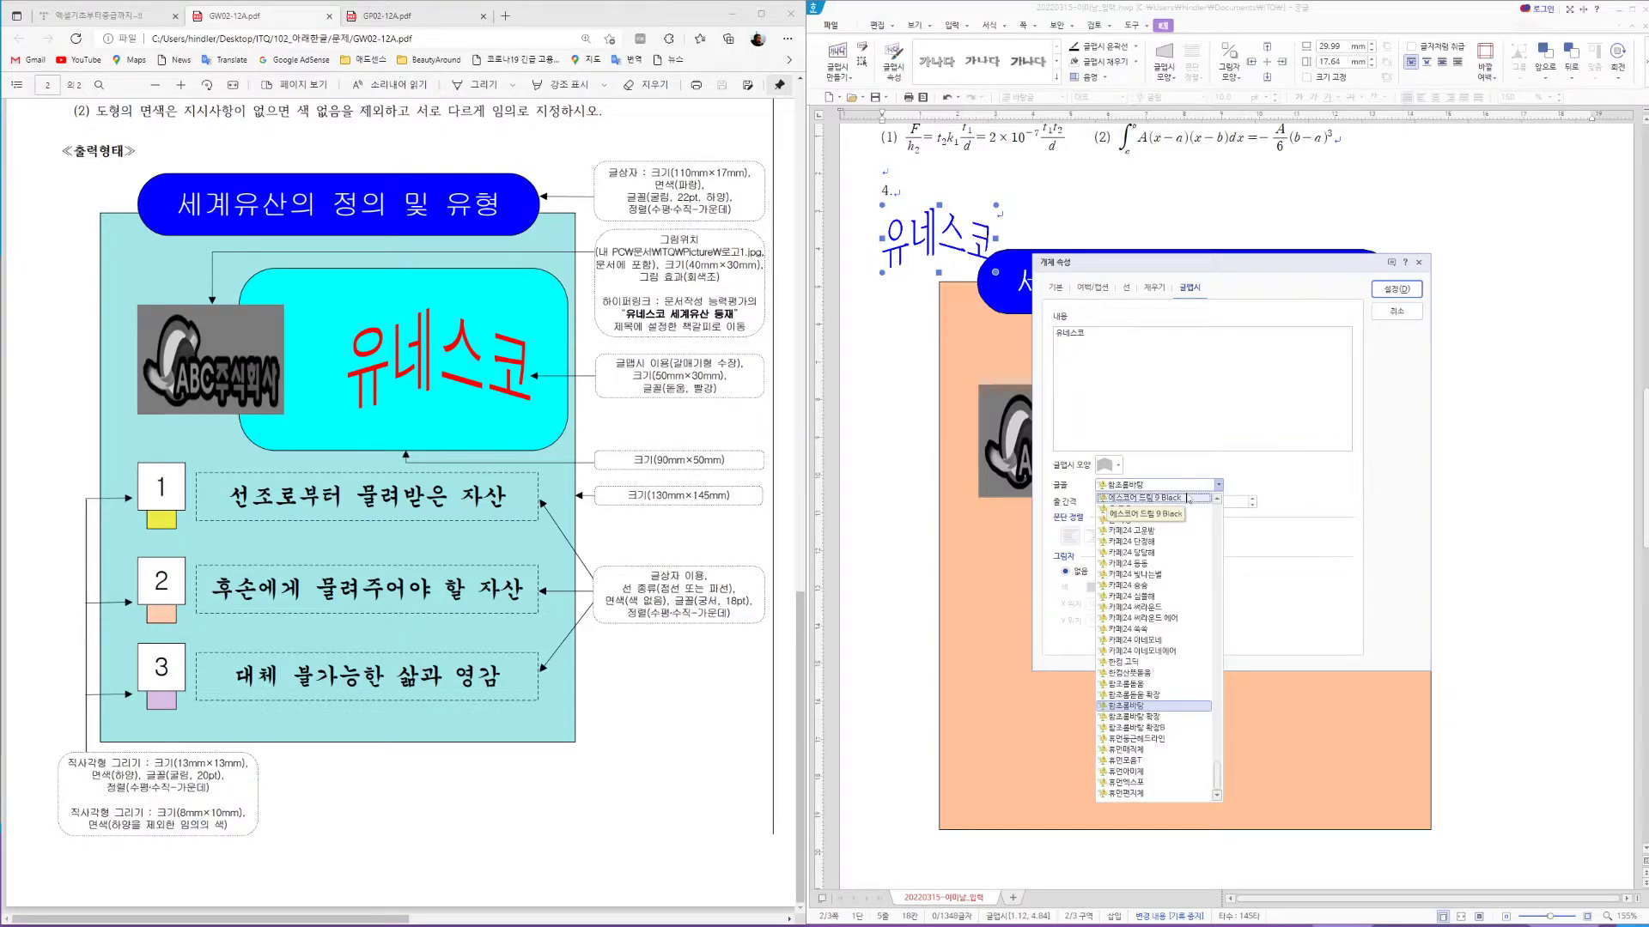
{"action": "left_click_drag", "start_coordinate": [1217, 773], "coordinate": [1218, 512]}
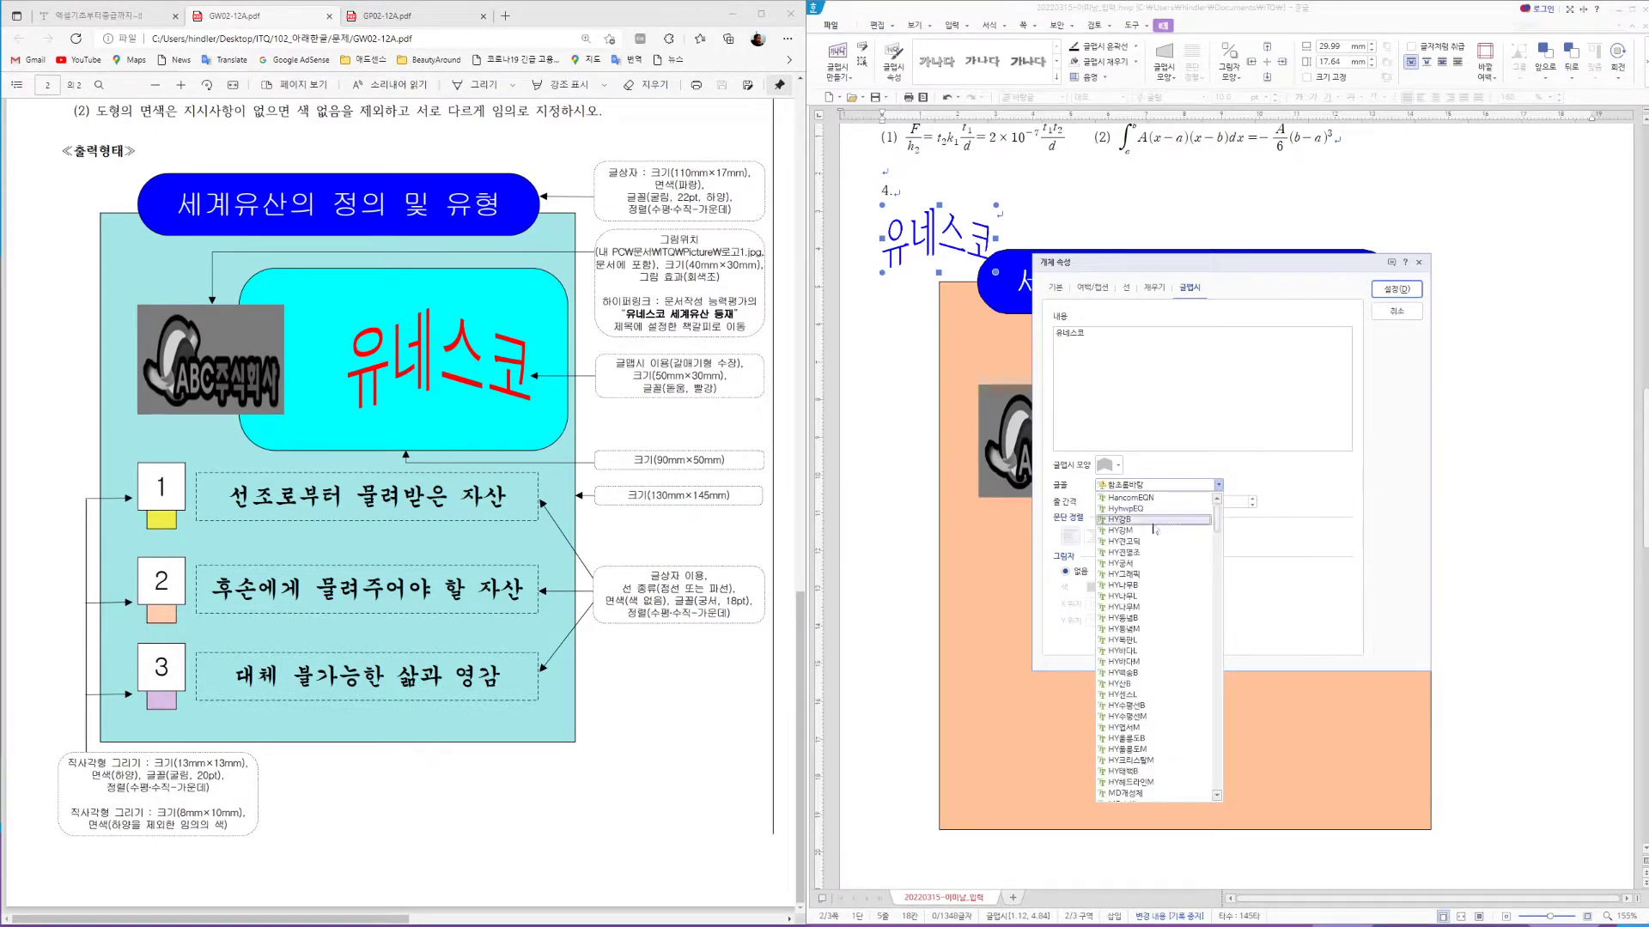
{"action": "left_click", "coordinate": [1131, 581]}
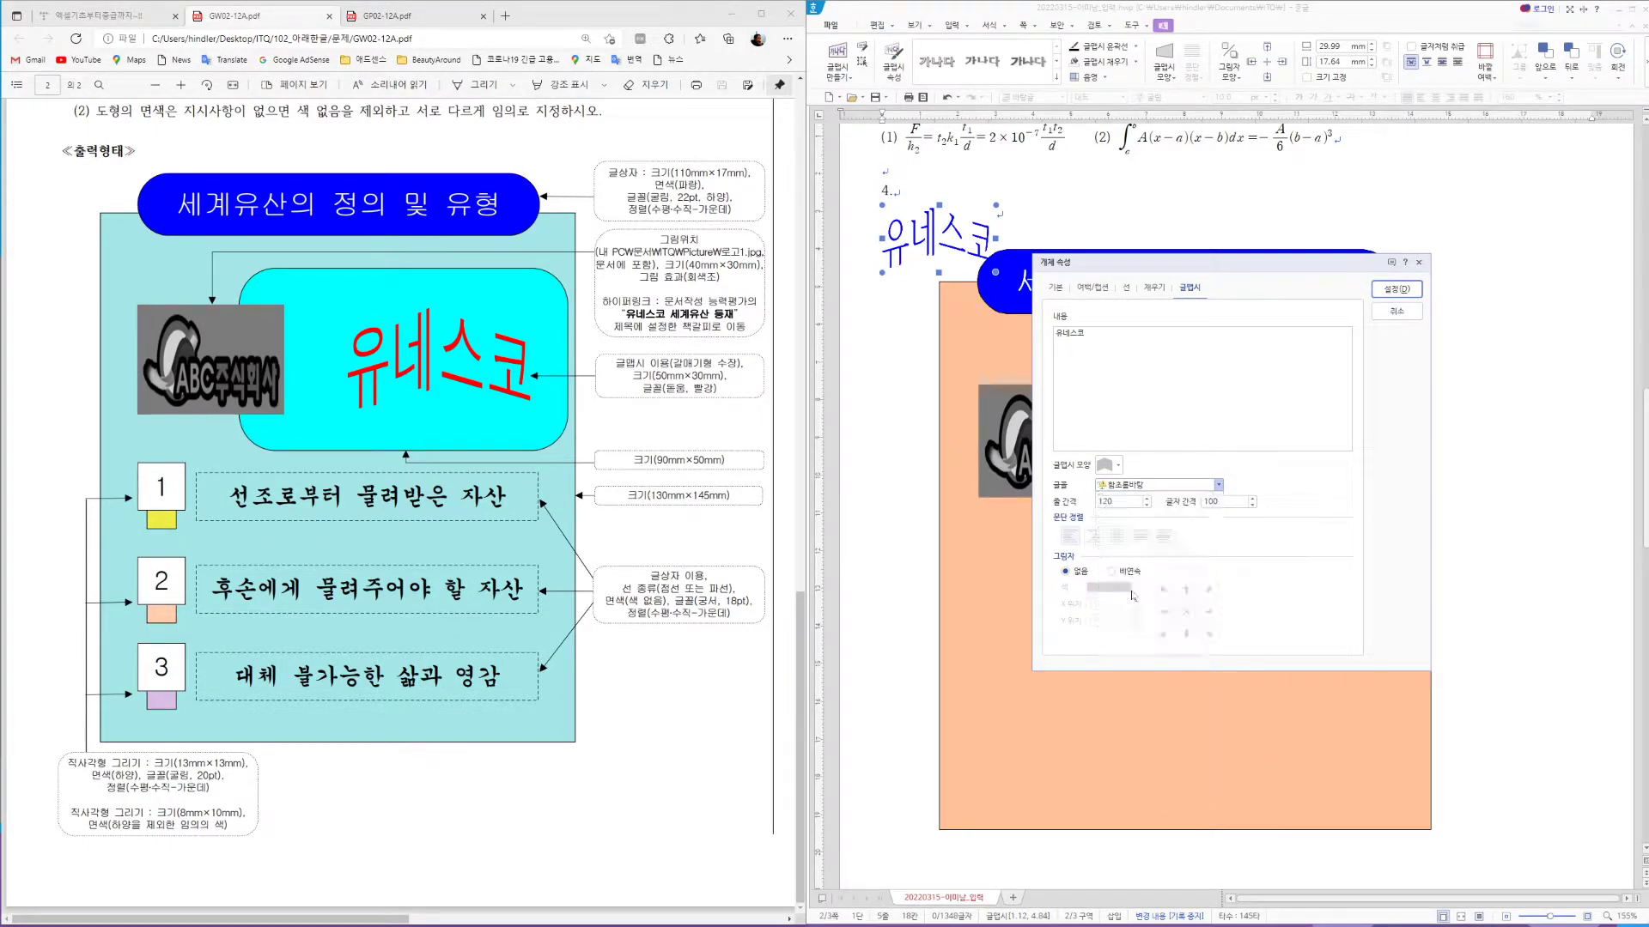
{"action": "left_click", "coordinate": [1218, 485]}
{"action": "left_click", "coordinate": [1219, 486]}
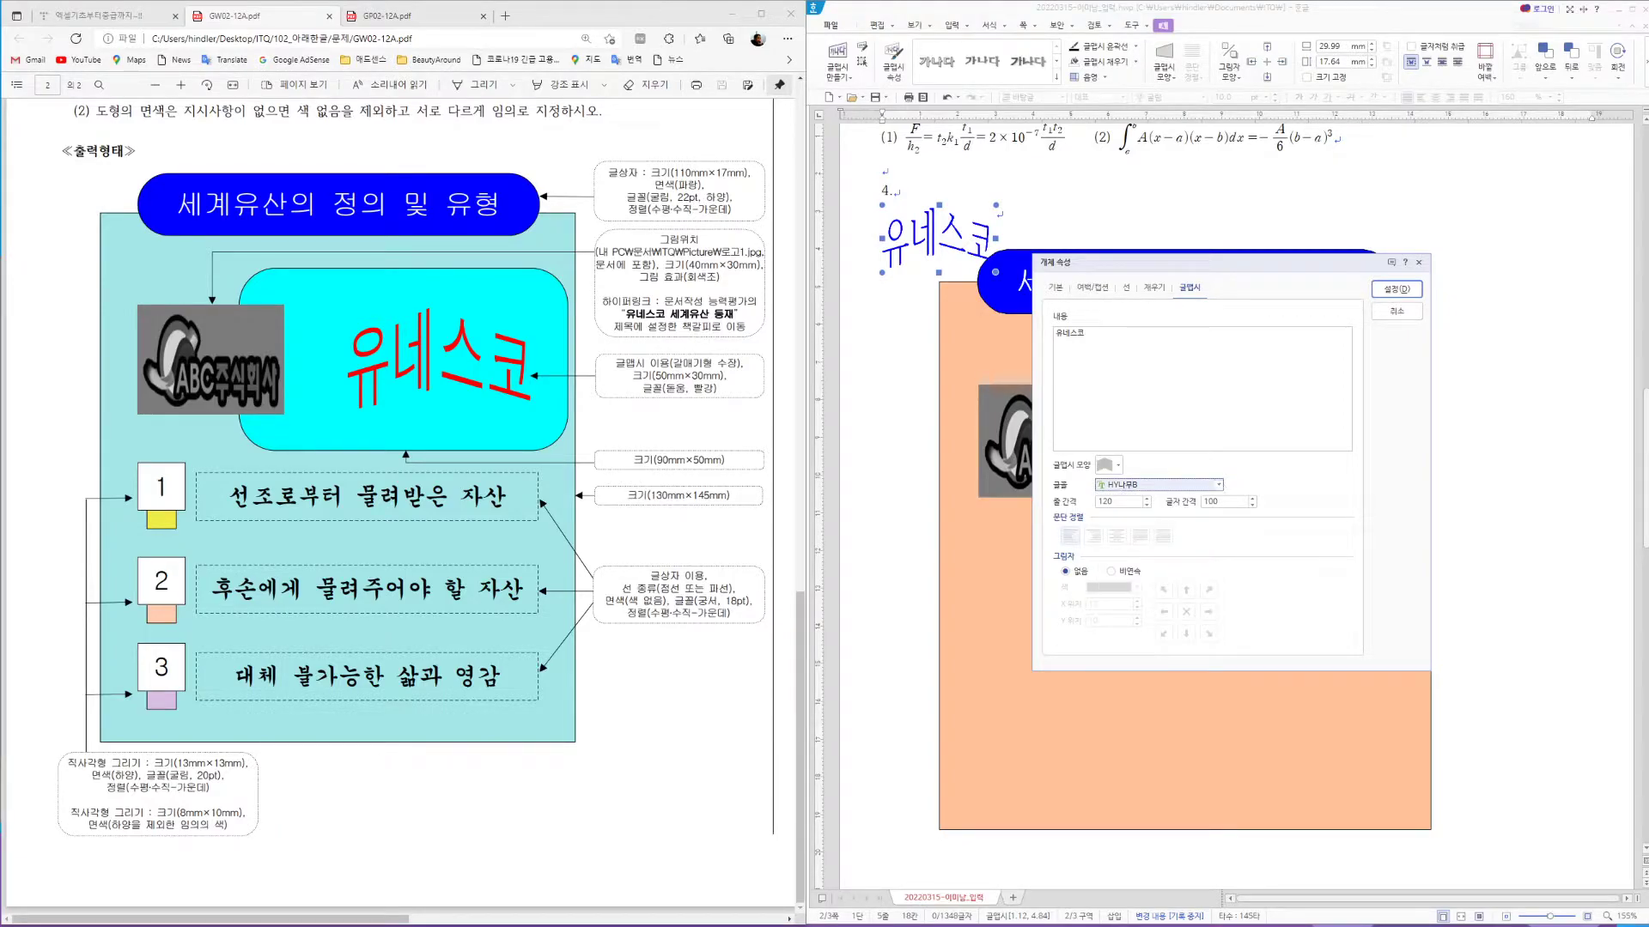
Set the fill colour of the 유네스코 글맵시 to red
{"action": "left_click", "coordinate": [1155, 288]}
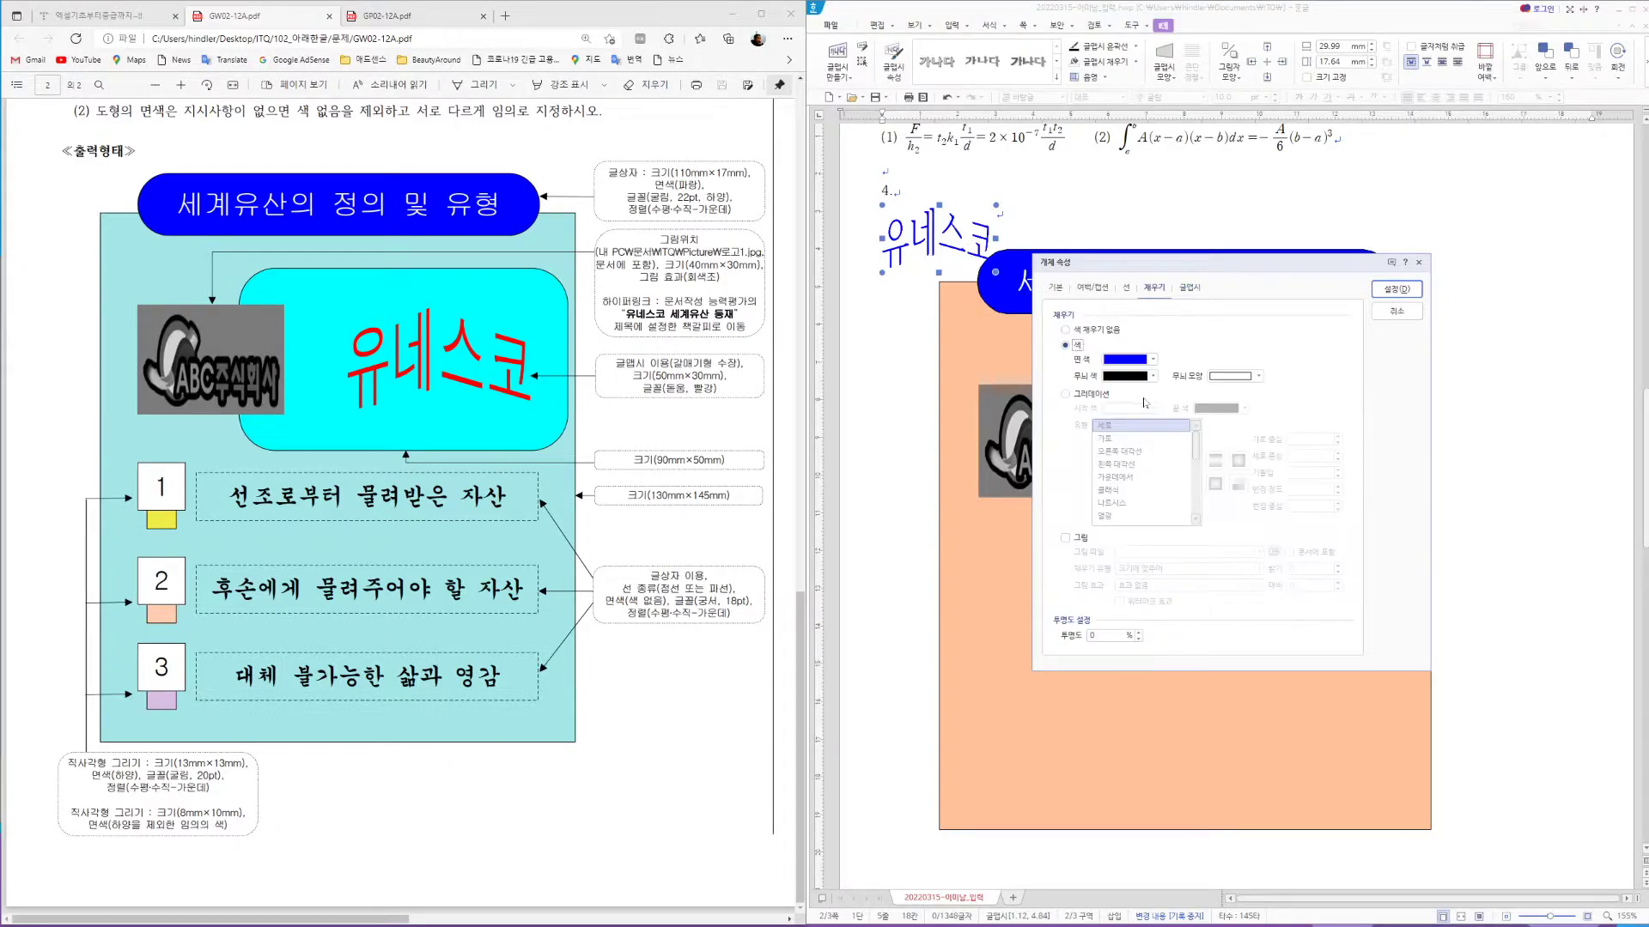
{"action": "left_click", "coordinate": [1153, 360]}
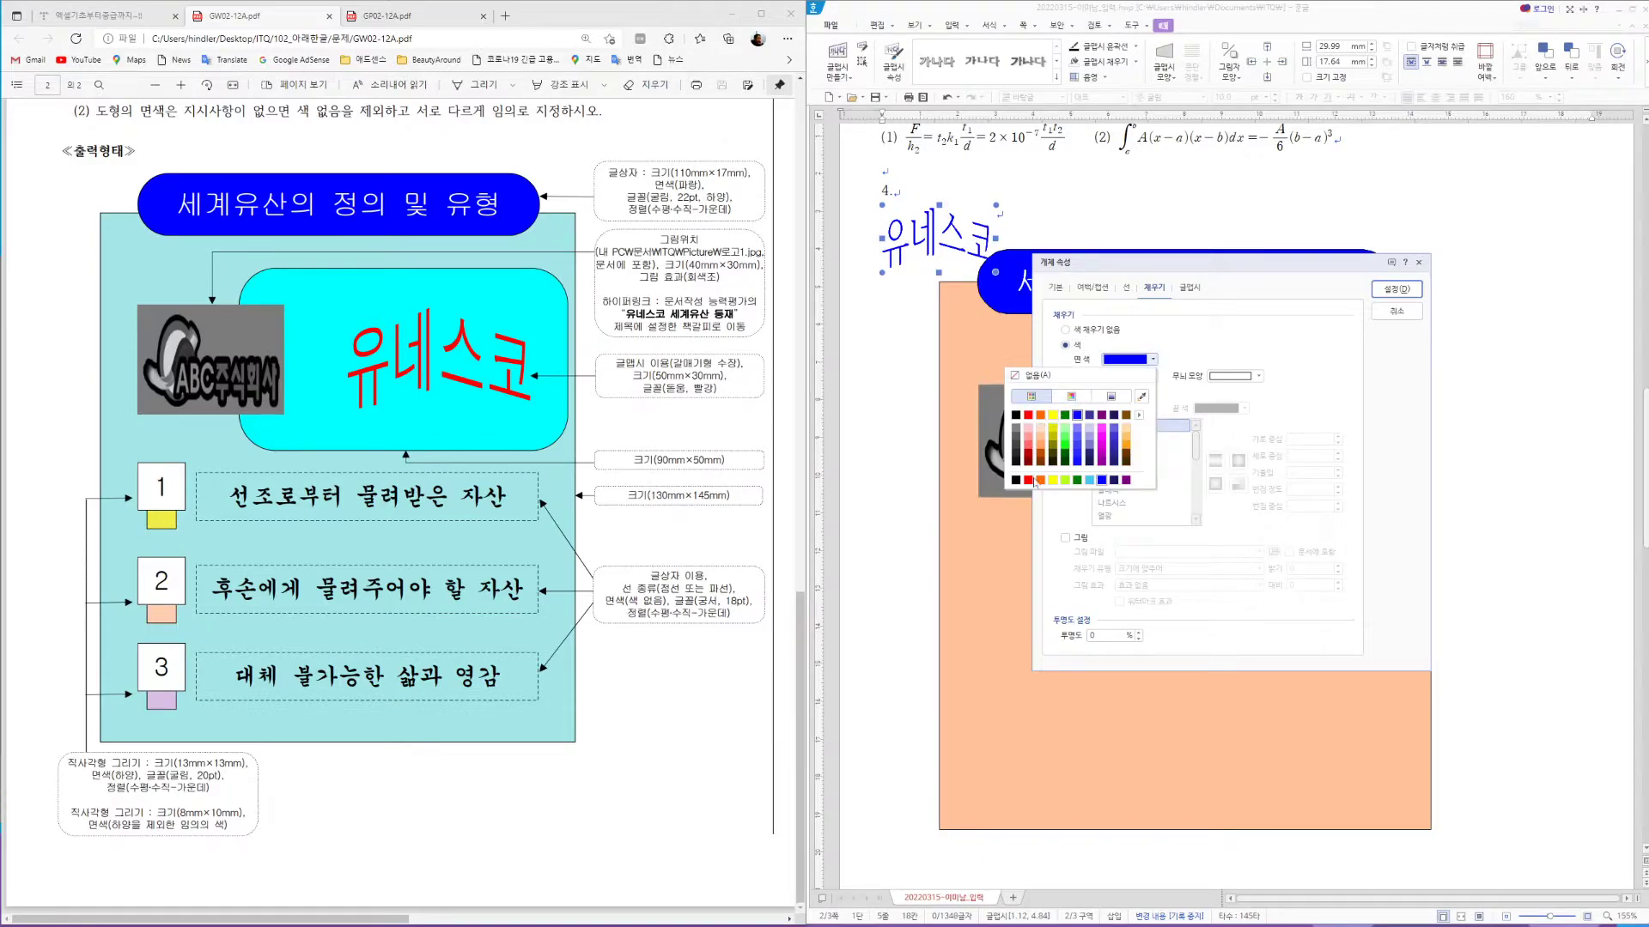
{"action": "left_click", "coordinate": [1028, 481]}
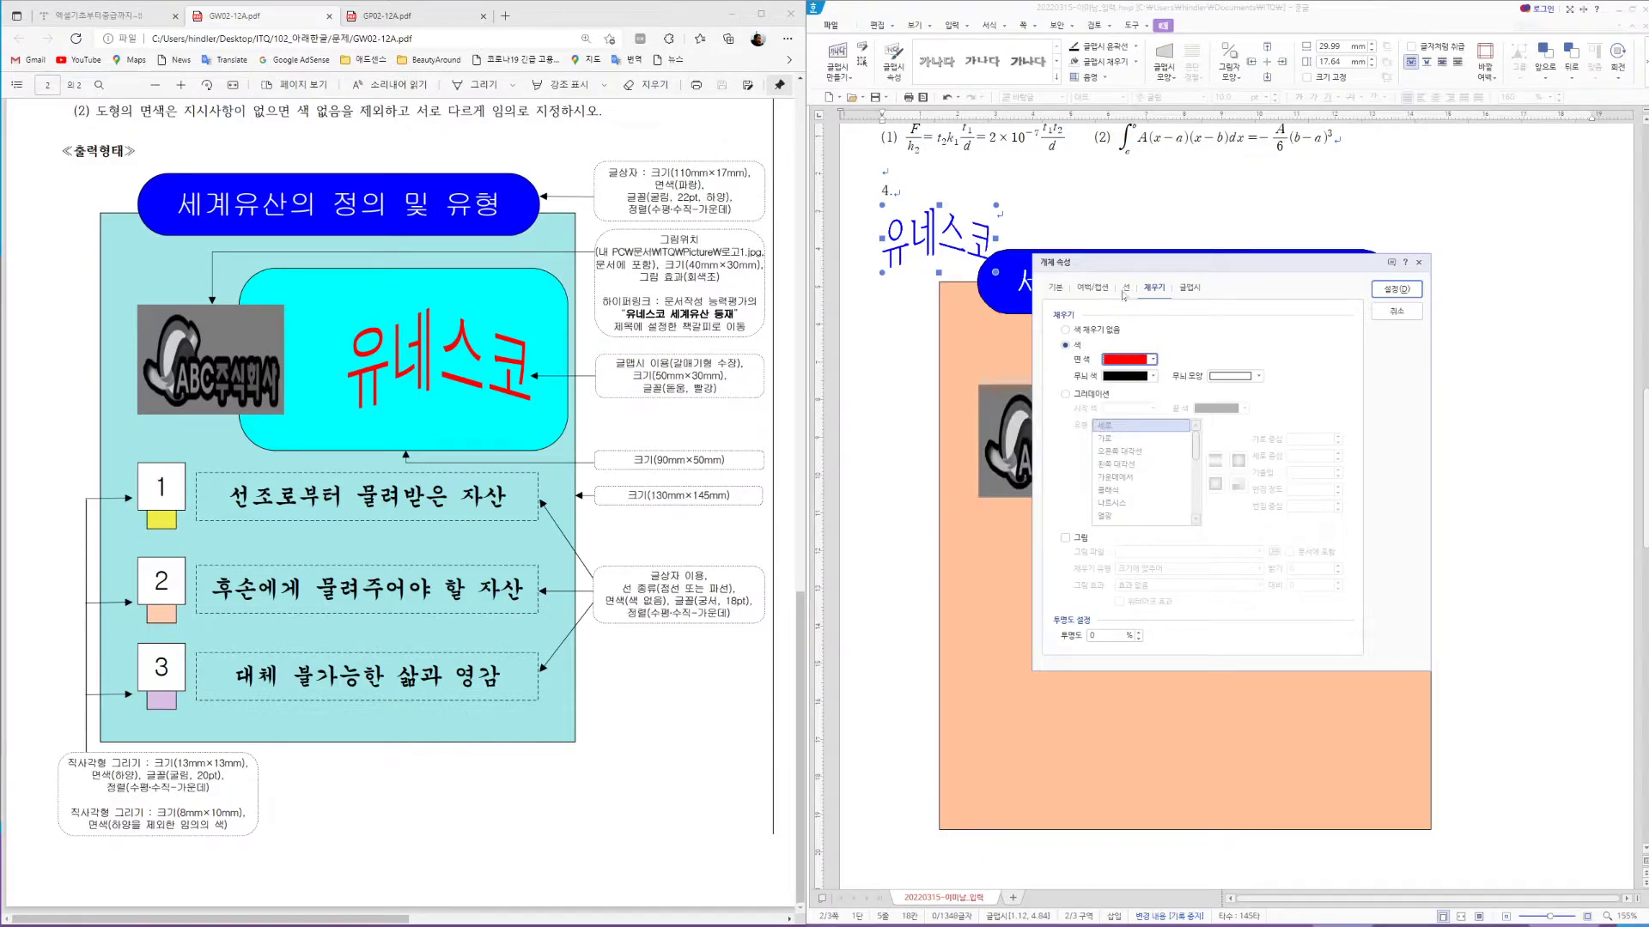
{"action": "left_click", "coordinate": [1191, 288]}
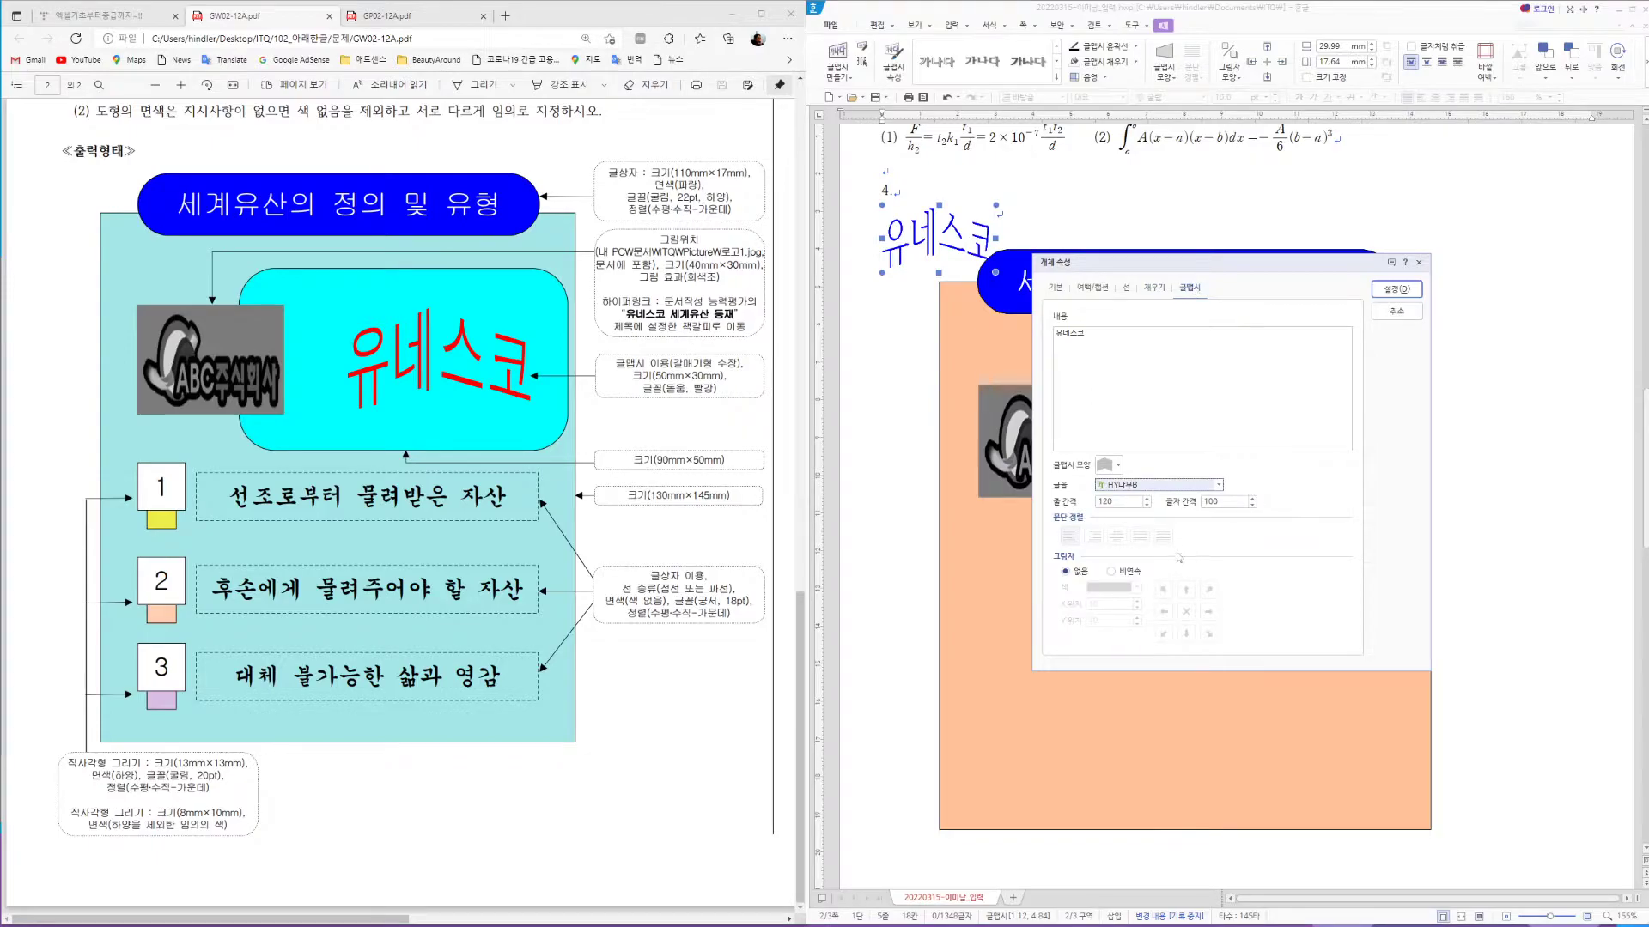
{"action": "left_click", "coordinate": [1124, 486]}
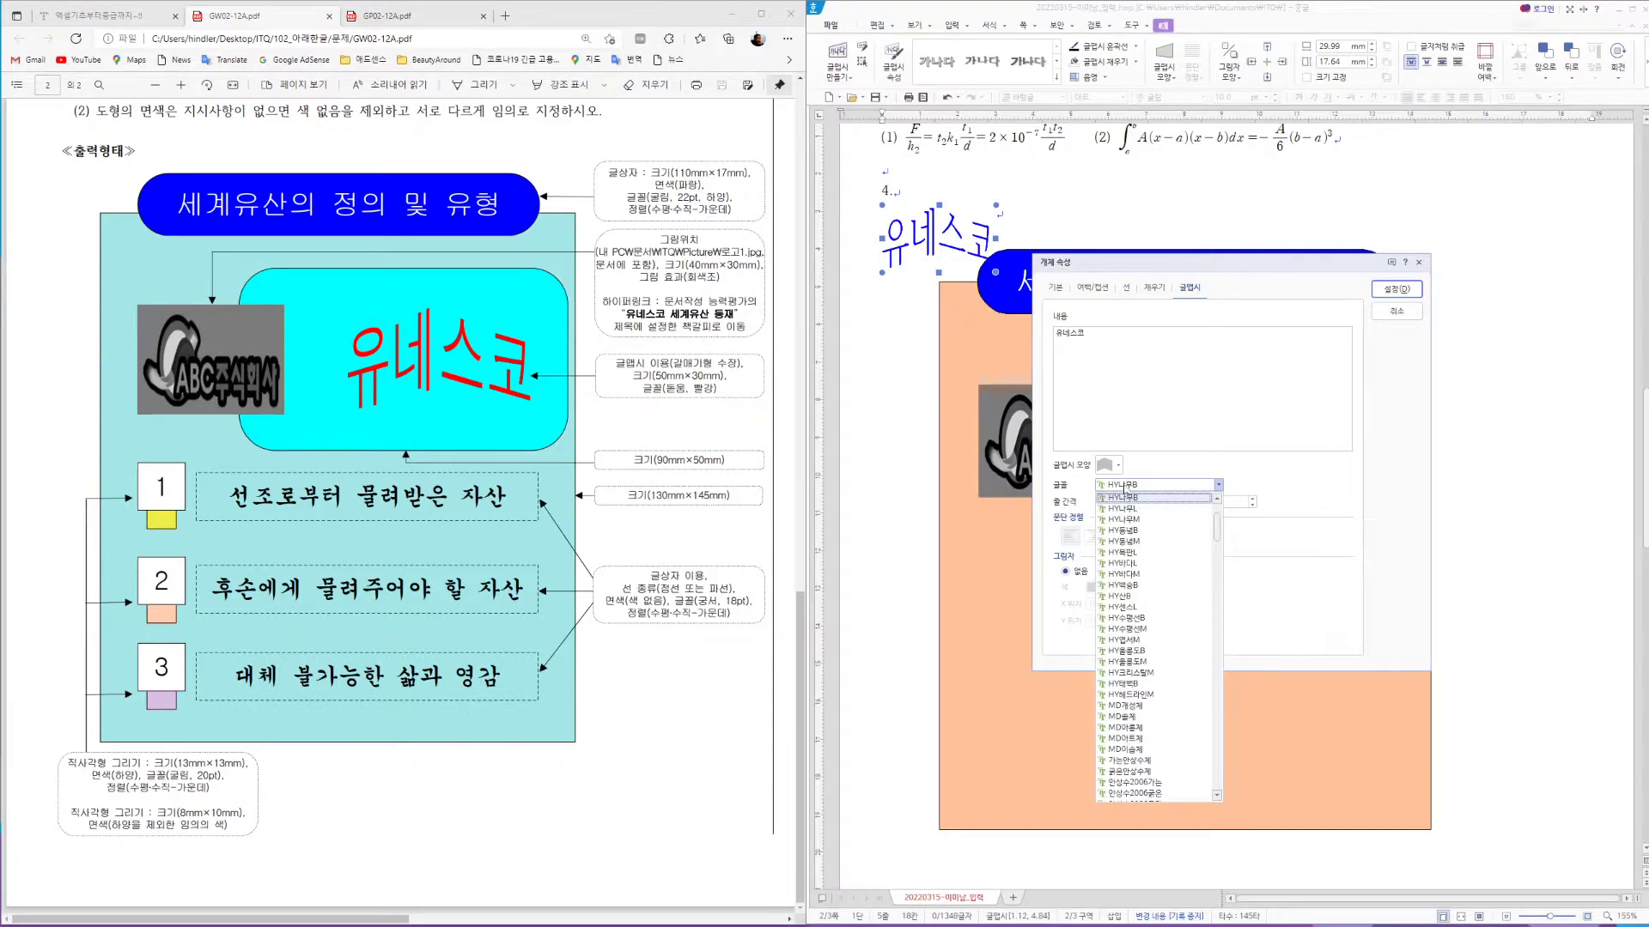
{"action": "scroll", "coordinate": [1194, 515], "scroll_direction": "up", "scroll_amount": 3}
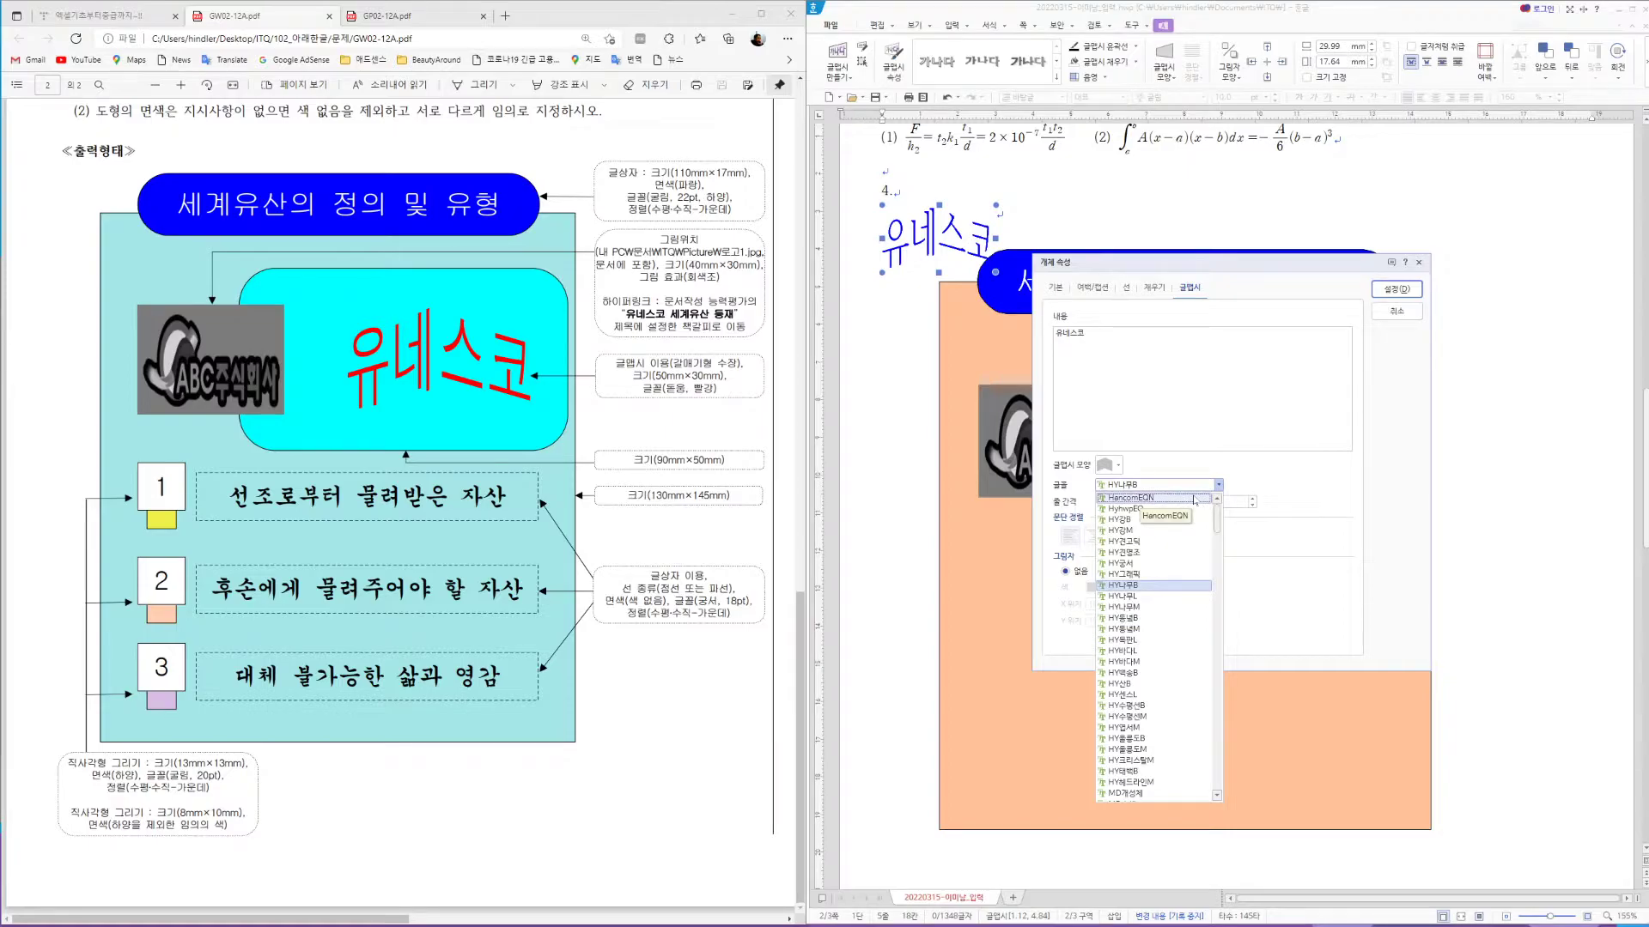
{"action": "left_click", "coordinate": [1159, 486]}
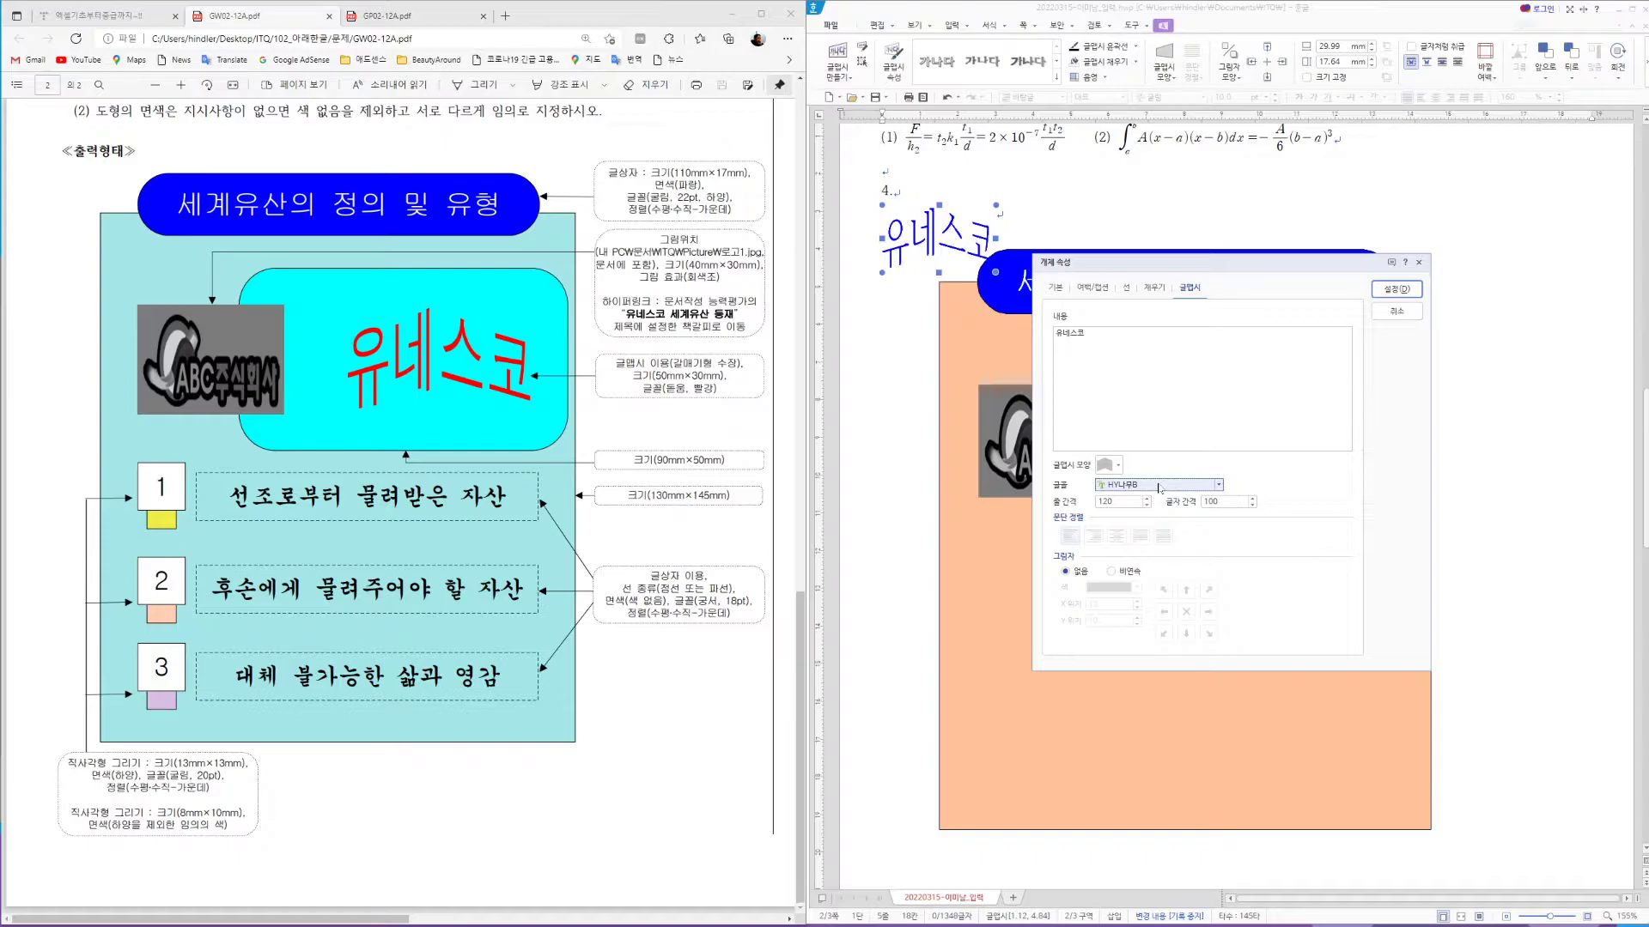
Apply the property changes to the 유네스코 글맵시 and move it towards the green rounded rectangle
{"action": "left_click", "coordinate": [1386, 289]}
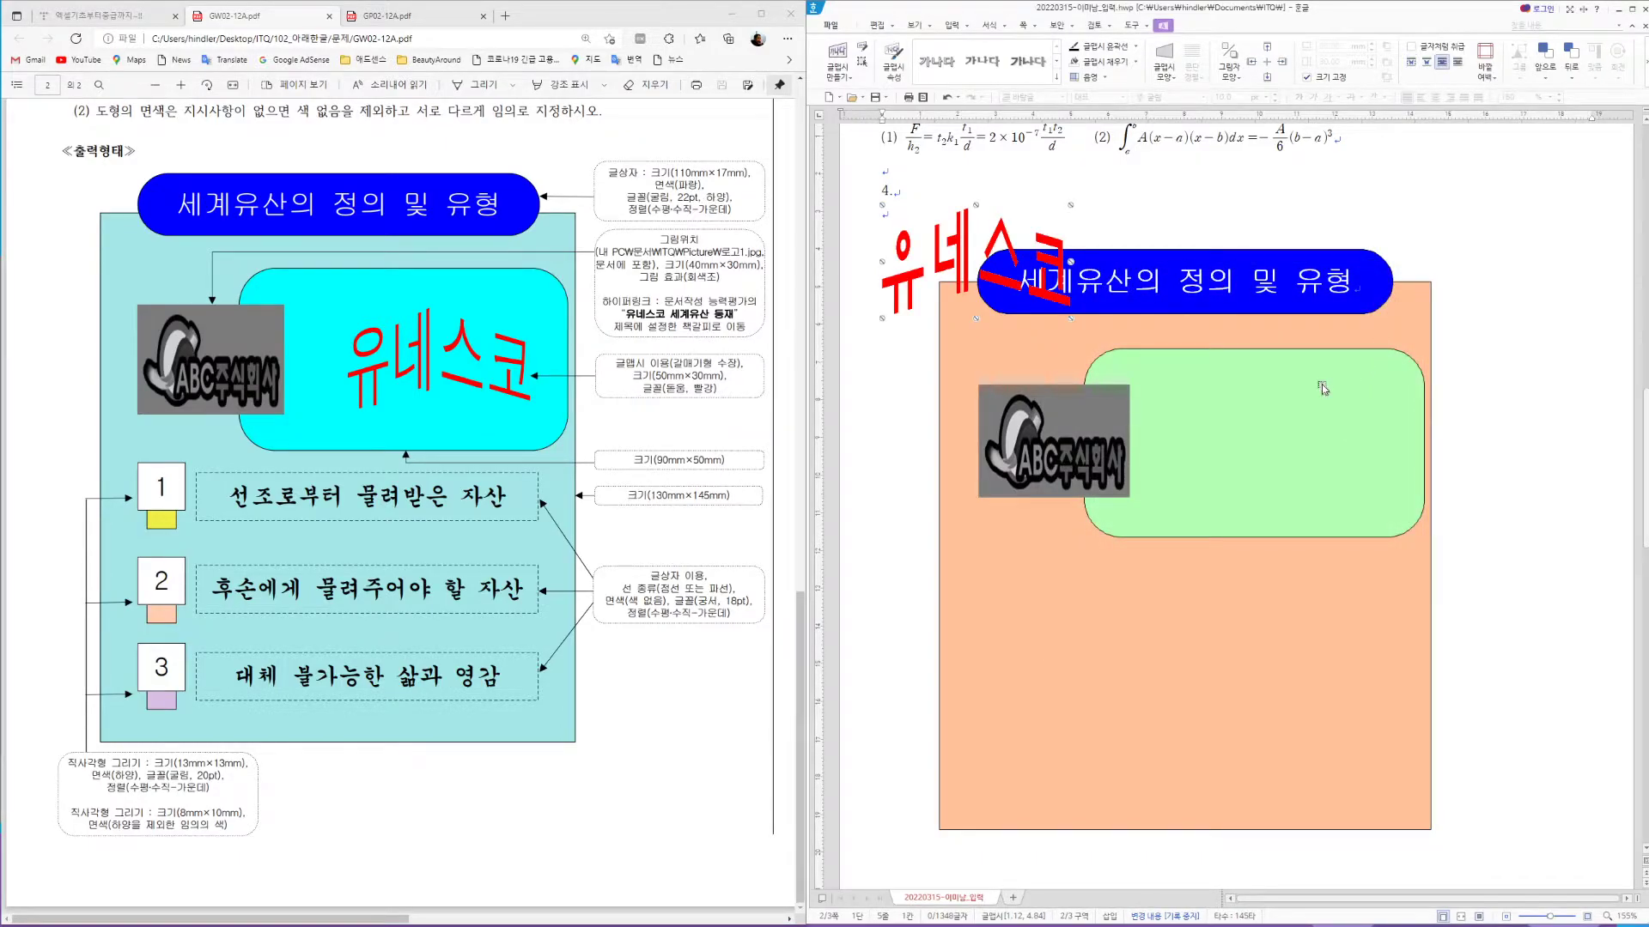
{"action": "right_click", "coordinate": [909, 303]}
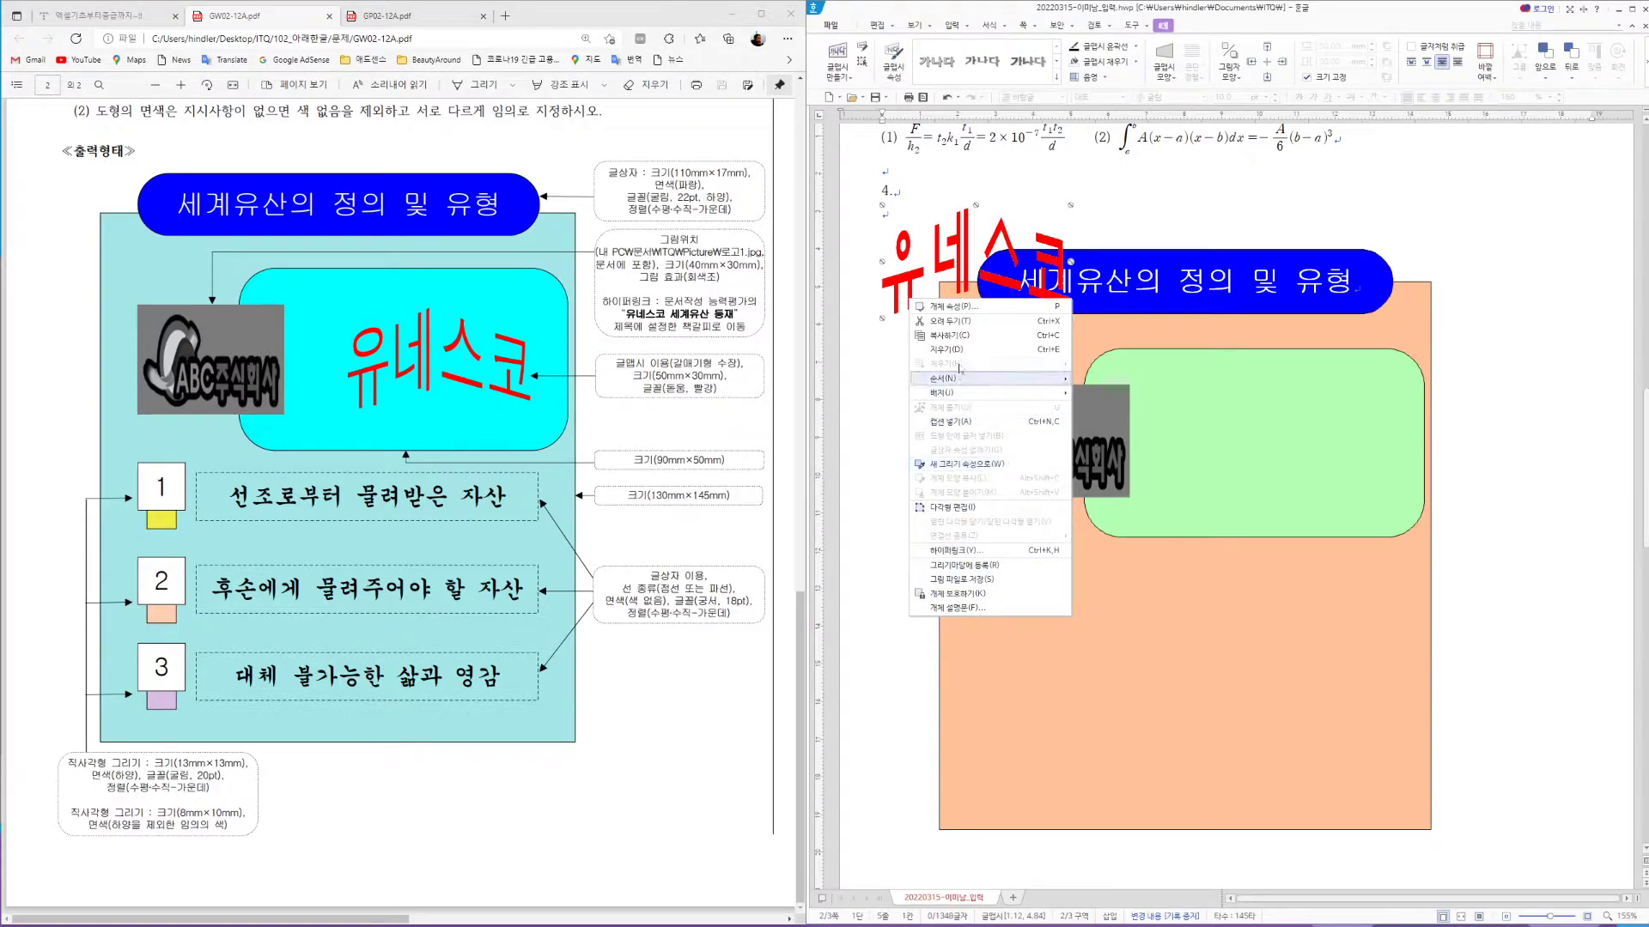
{"action": "left_click", "coordinate": [962, 239]}
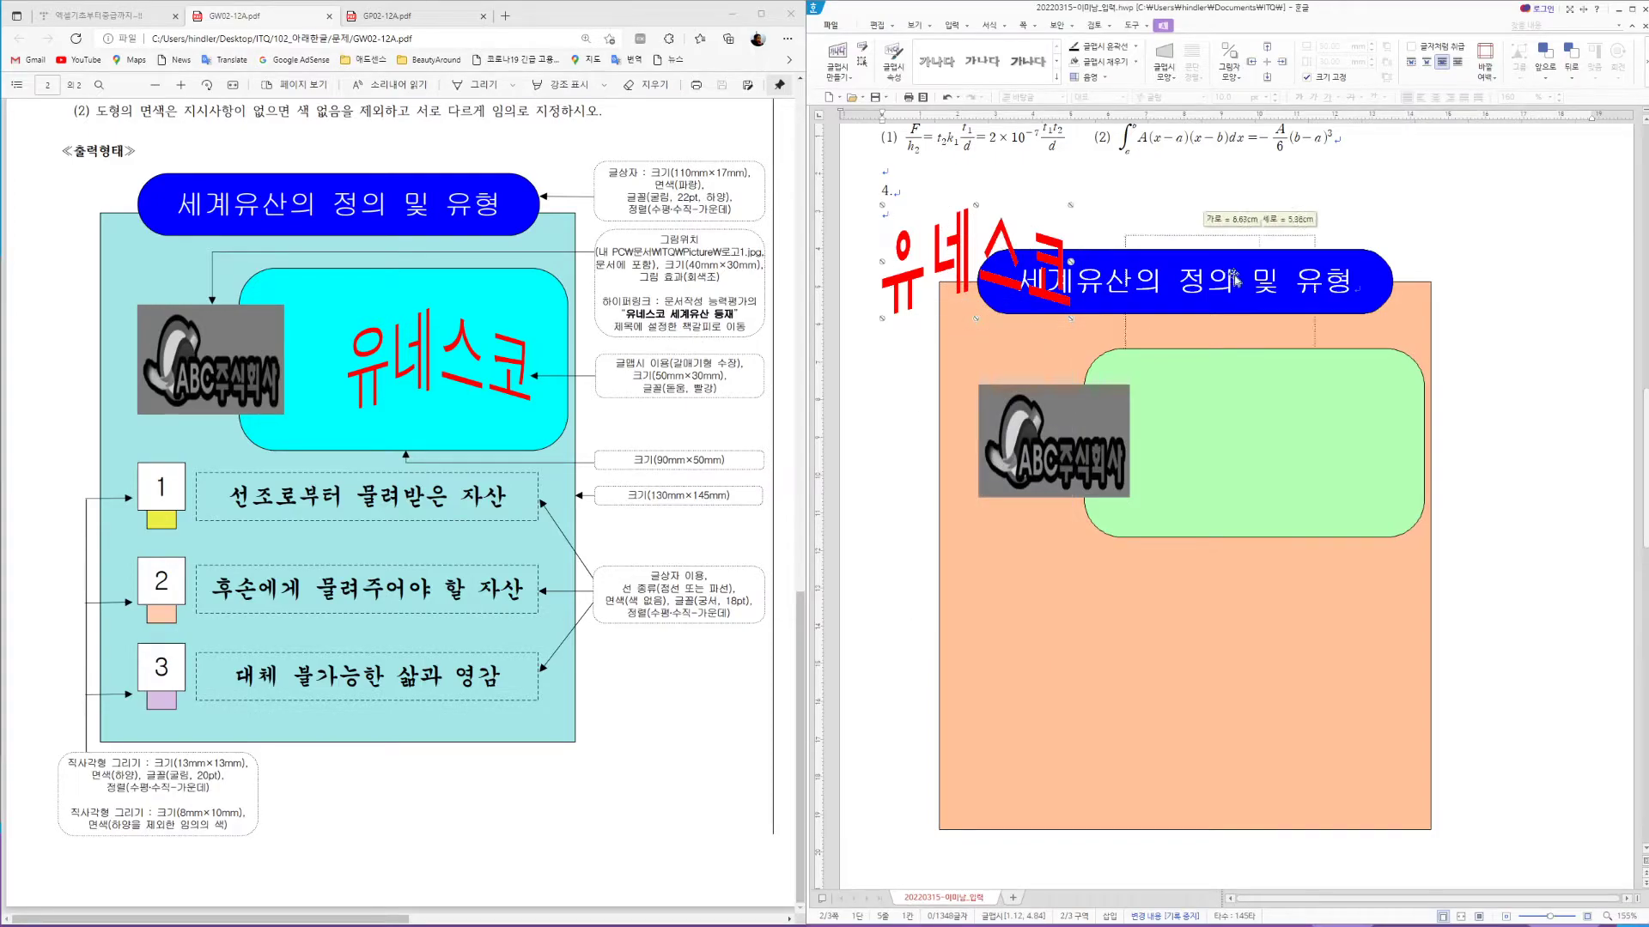
{"action": "left_click_drag", "start_coordinate": [938, 267], "coordinate": [936, 287]}
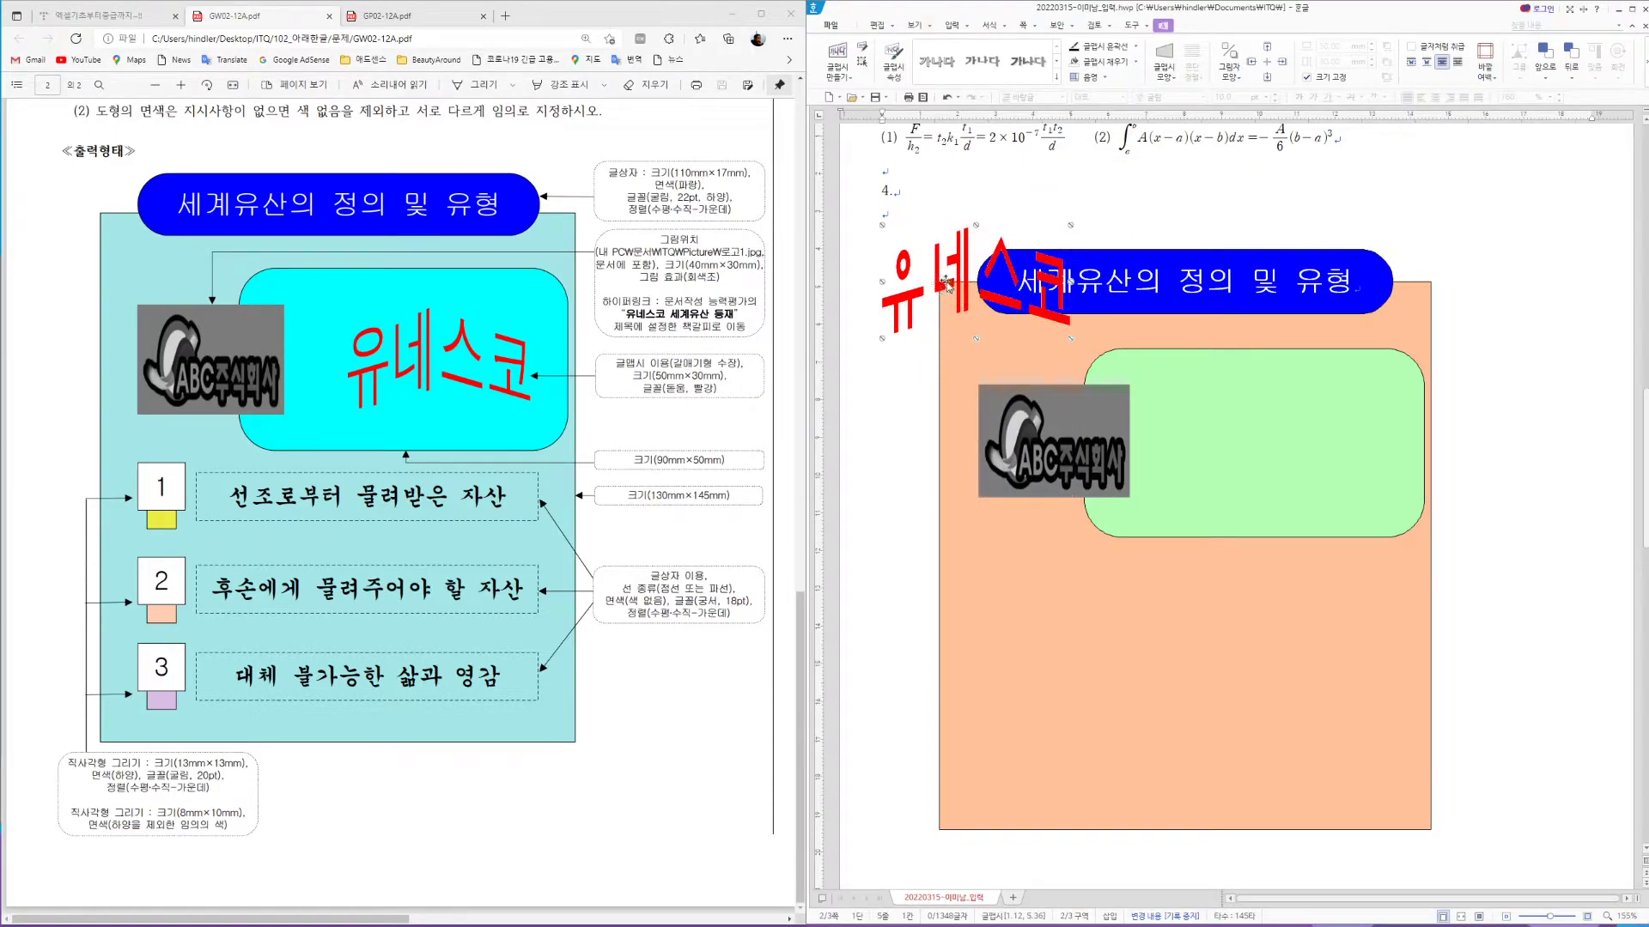
{"action": "right_click", "coordinate": [948, 283]}
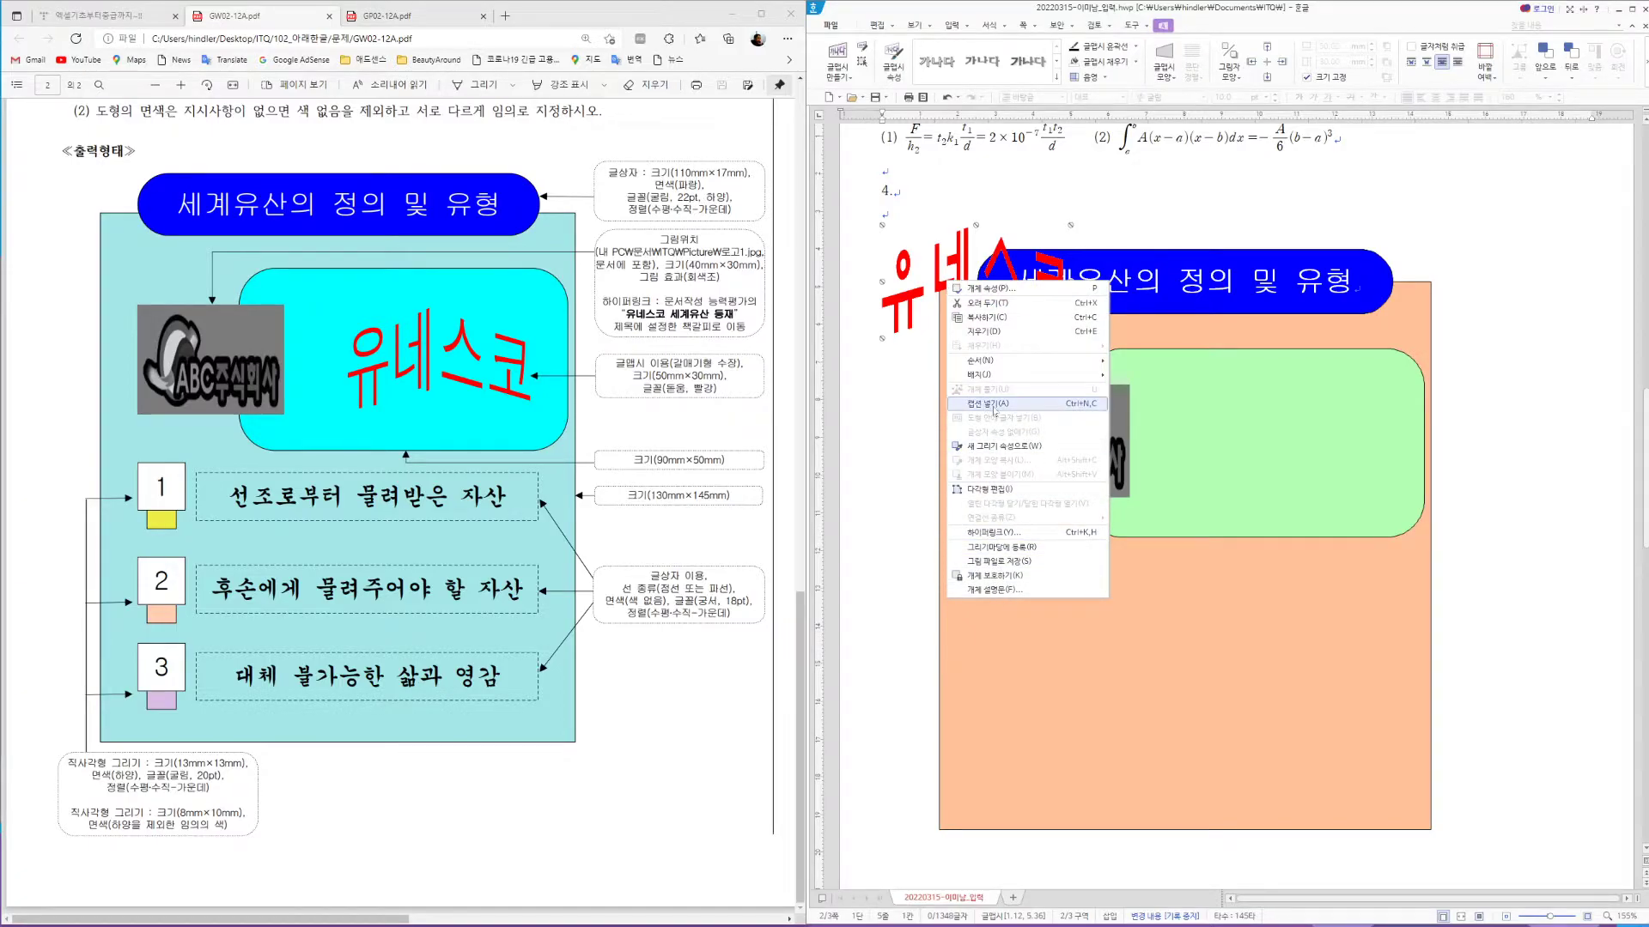
{"action": "left_click", "coordinate": [992, 289]}
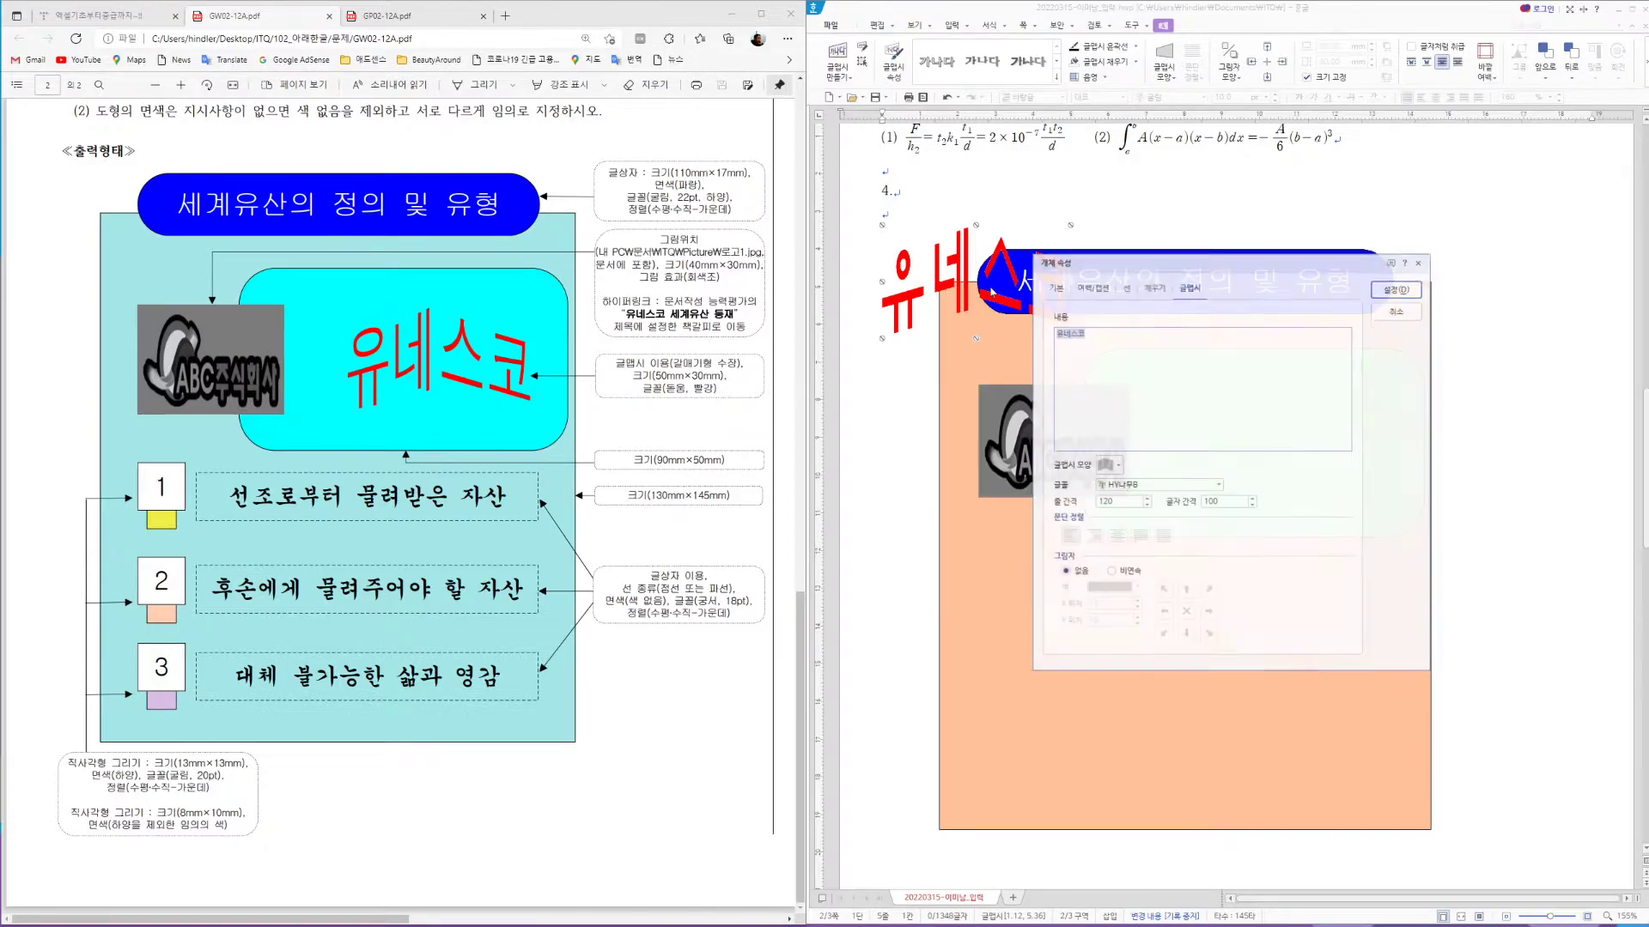
{"action": "left_click", "coordinate": [1147, 486]}
{"action": "left_click", "coordinate": [1146, 486]}
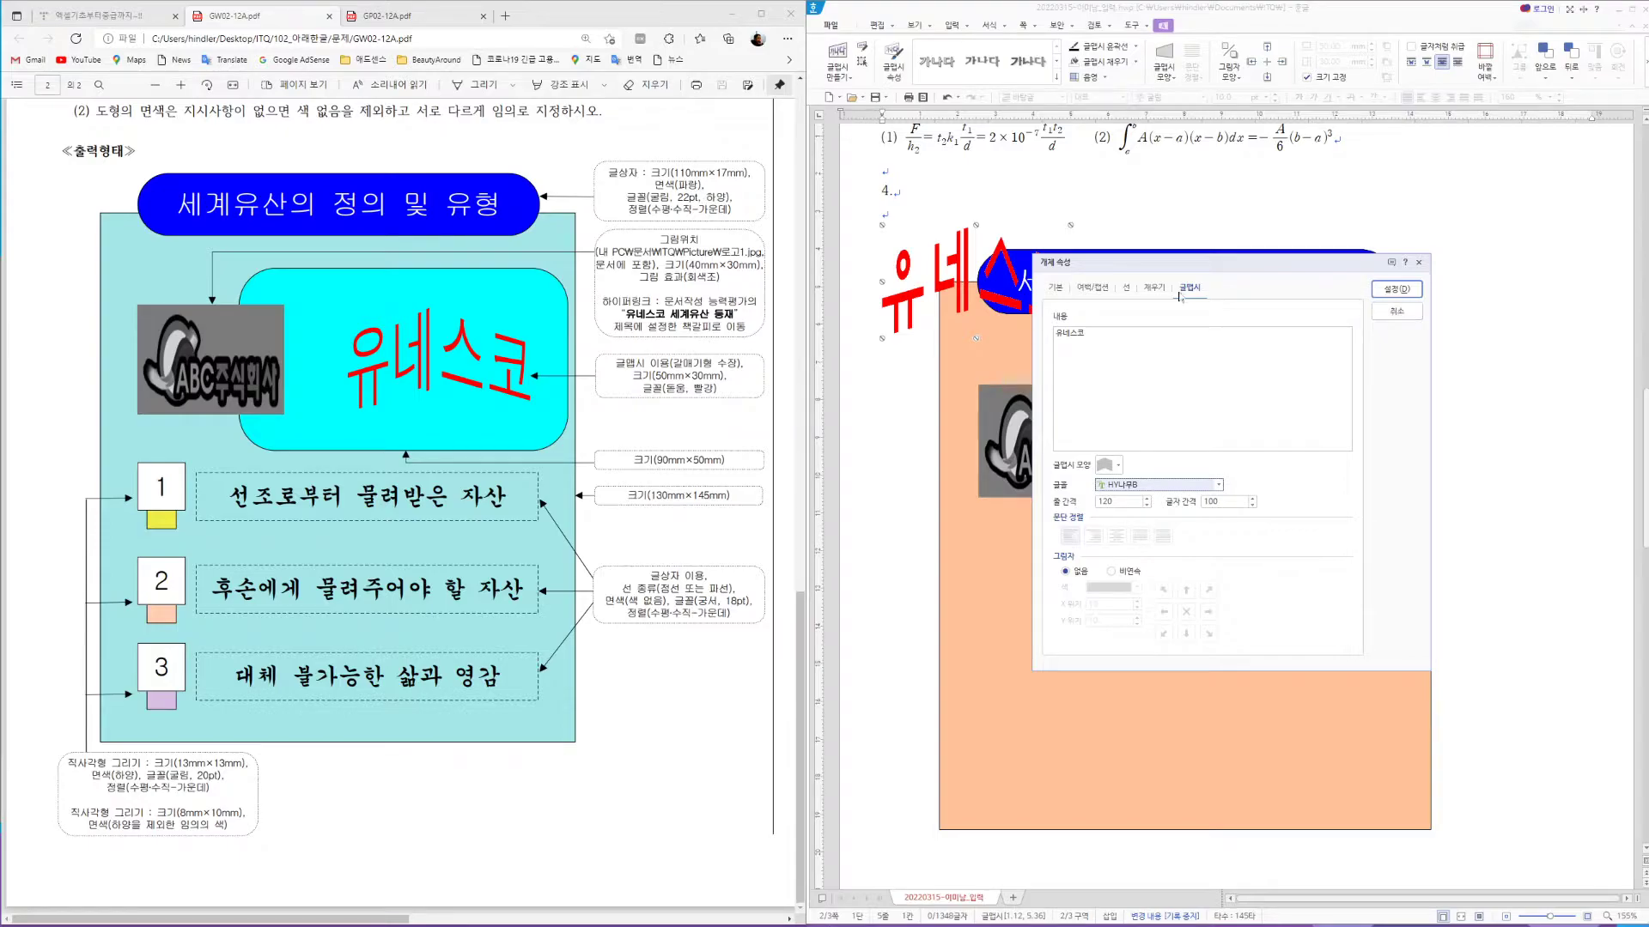
{"action": "left_click", "coordinate": [1396, 315]}
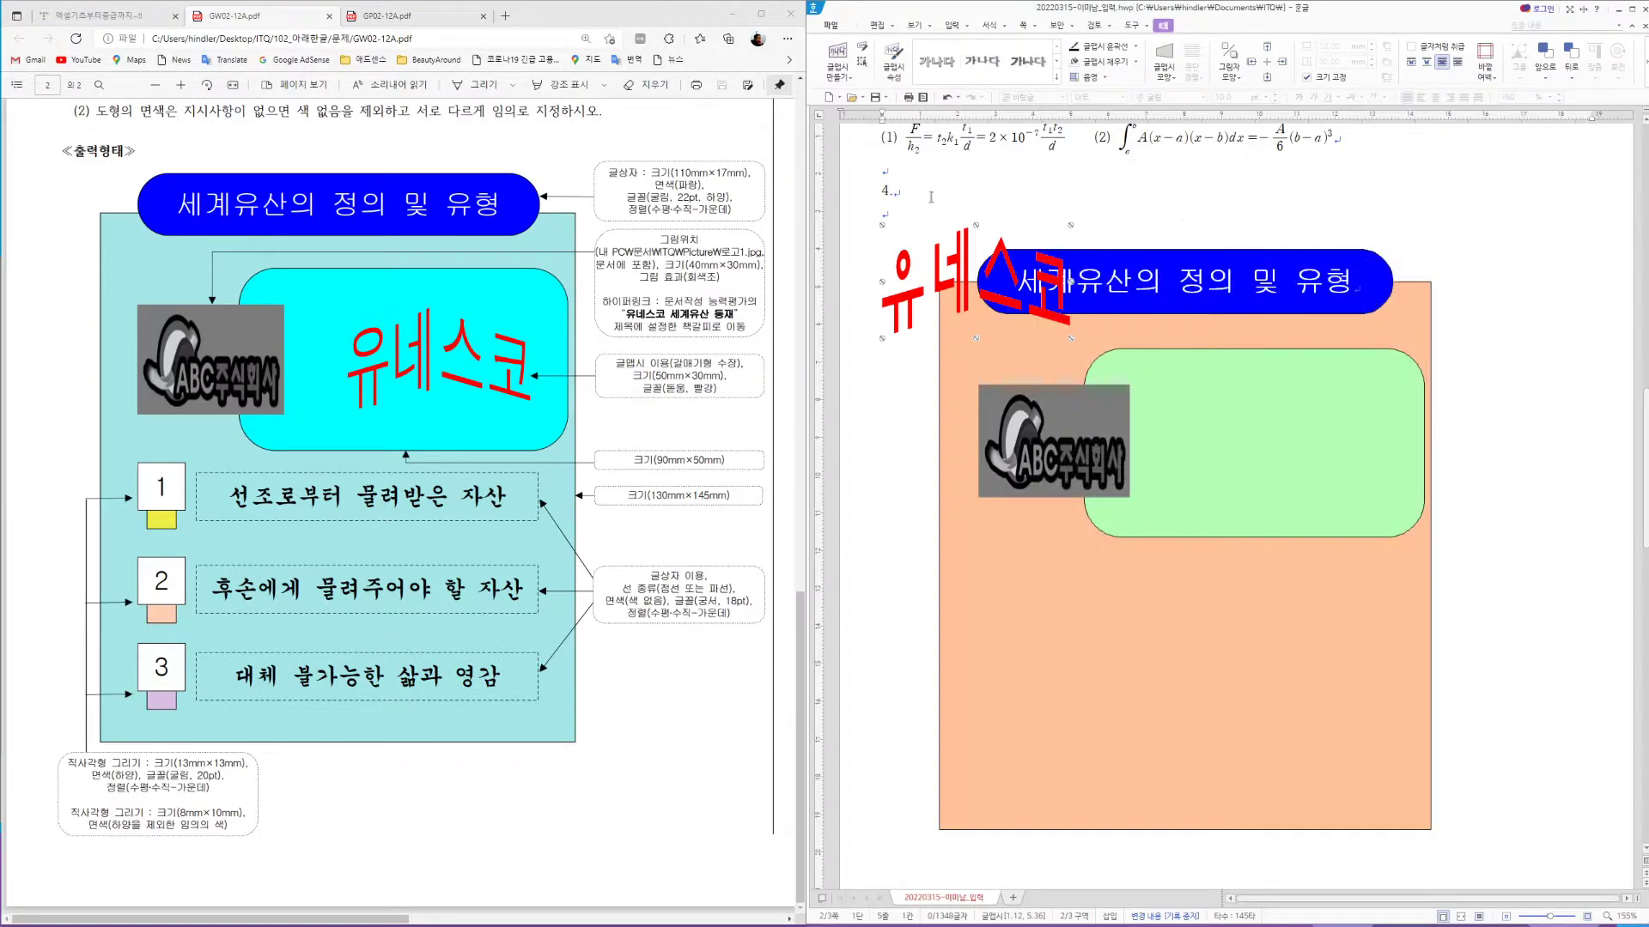
In the font preferences, turn off 한컴 글꼴 우선 표시, restore the default font list and apply the settings
{"action": "key", "text": "Escape"}
{"action": "left_click", "coordinate": [1133, 26]}
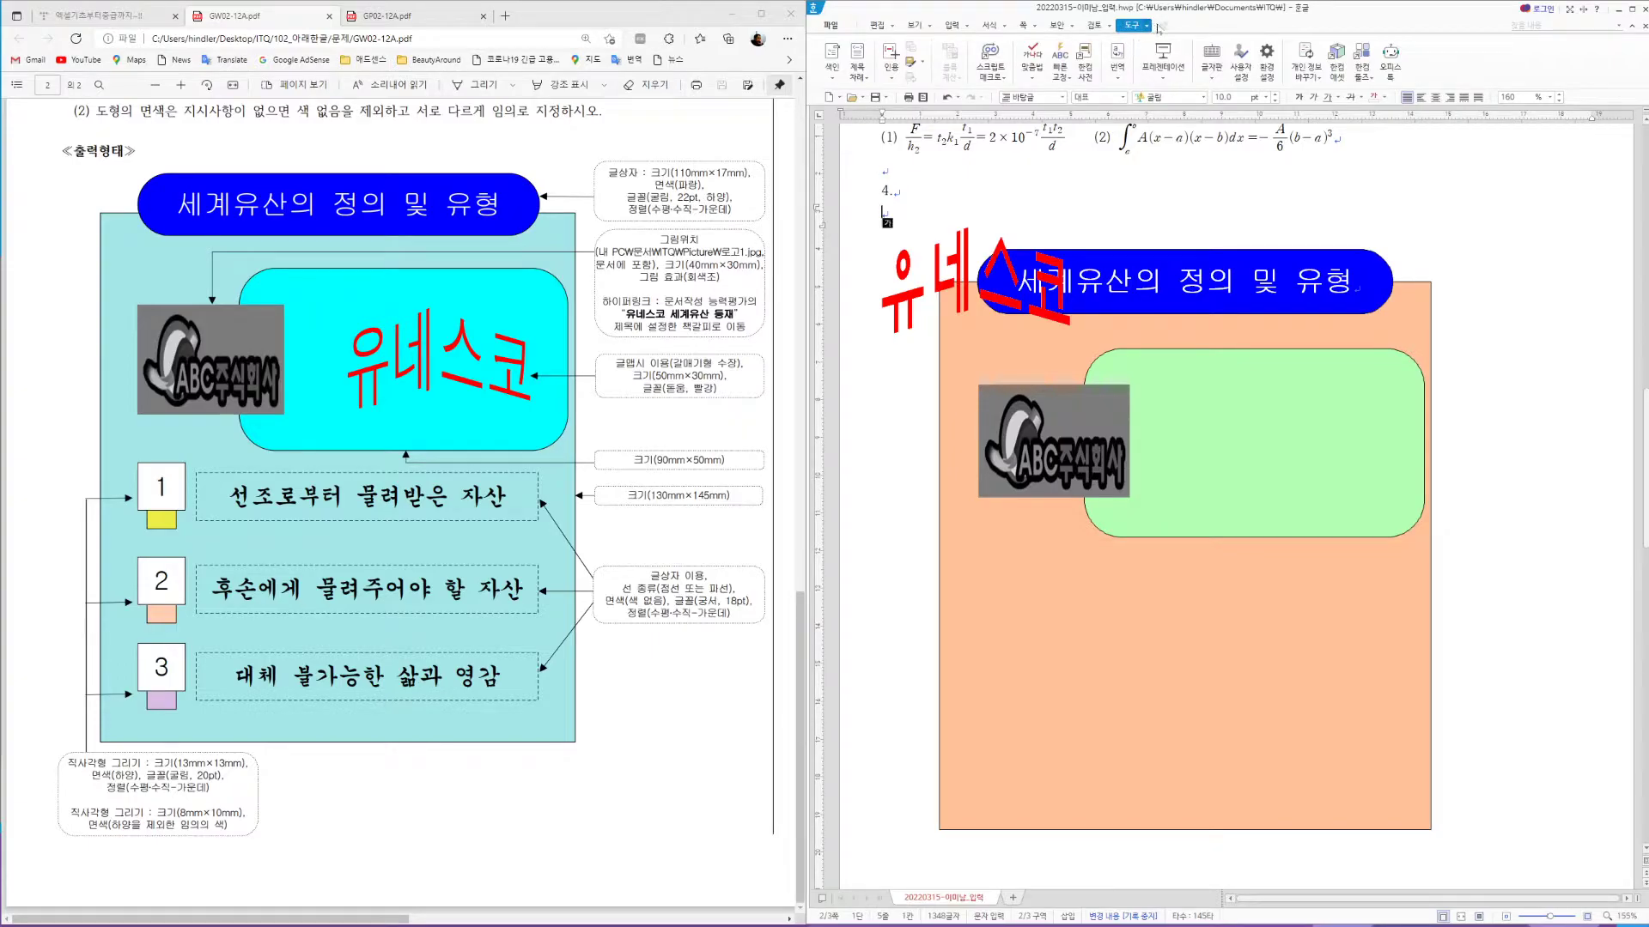
{"action": "left_click", "coordinate": [1148, 25]}
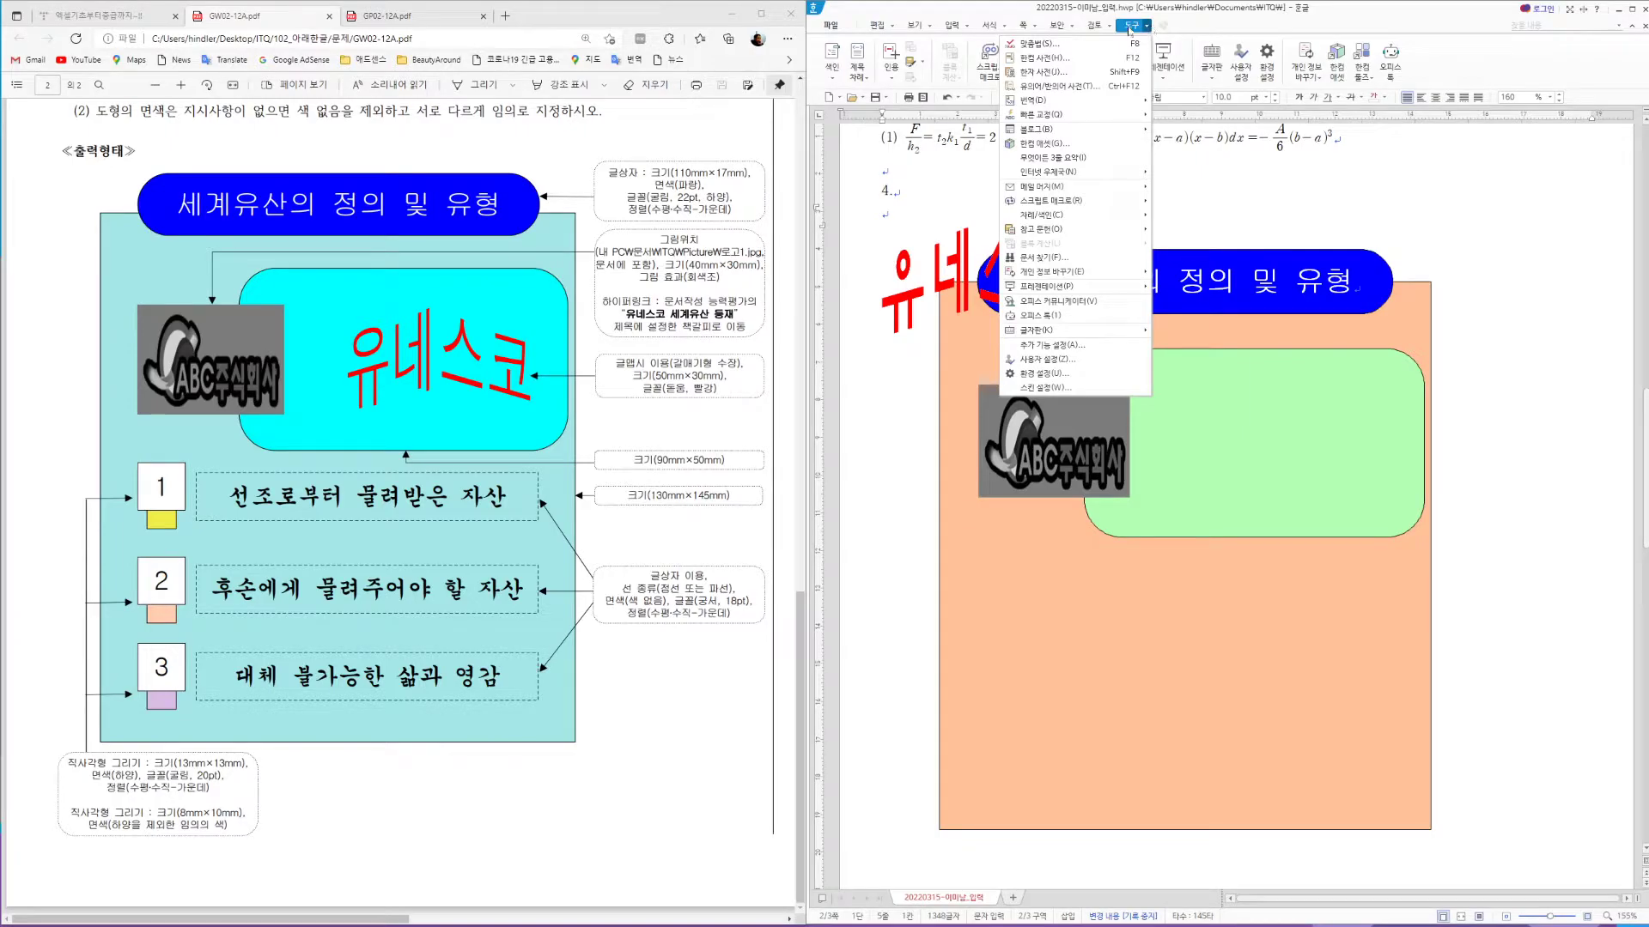
{"action": "left_click", "coordinate": [1041, 374]}
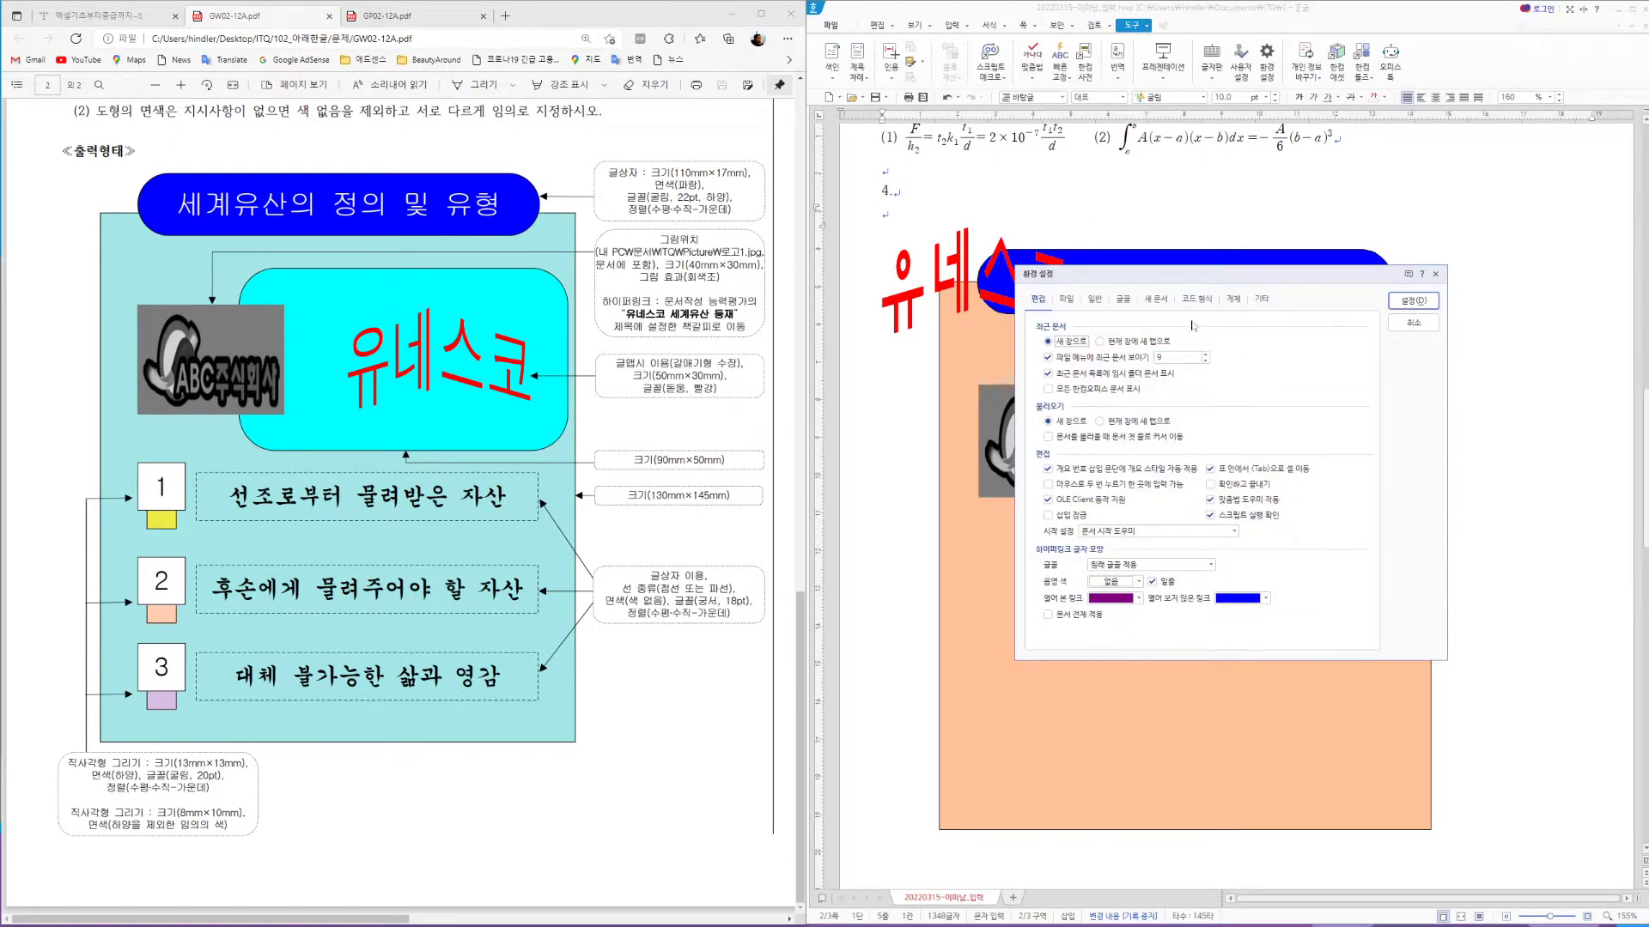
{"action": "left_click", "coordinate": [1124, 300]}
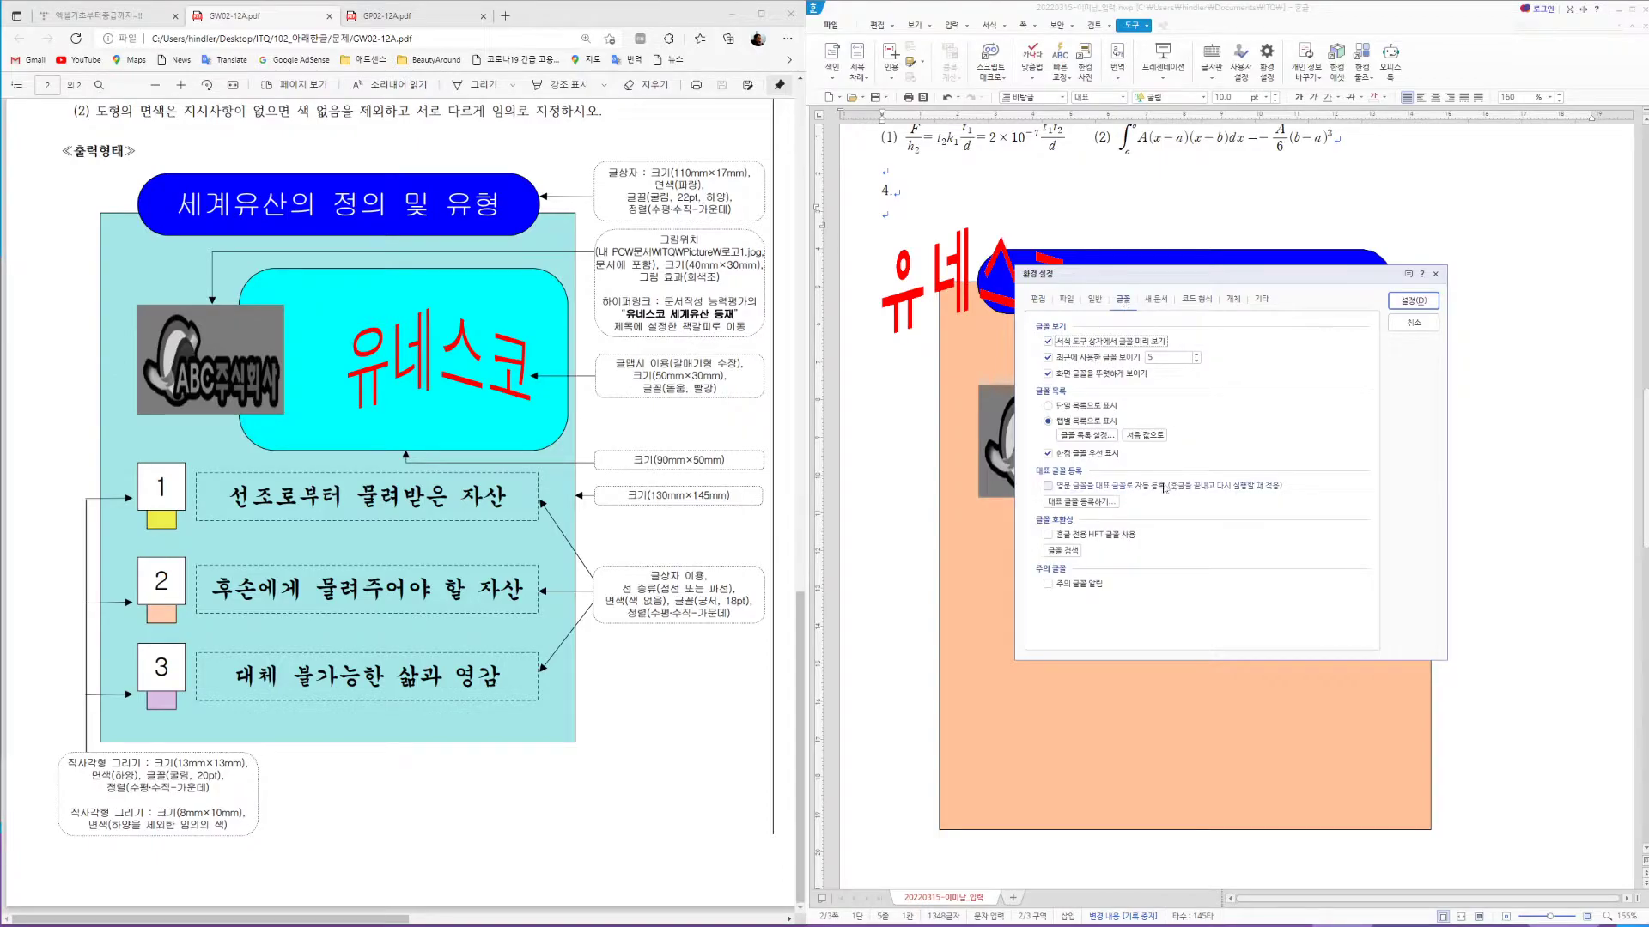
{"action": "left_click", "coordinate": [1048, 453]}
{"action": "left_click", "coordinate": [1145, 436]}
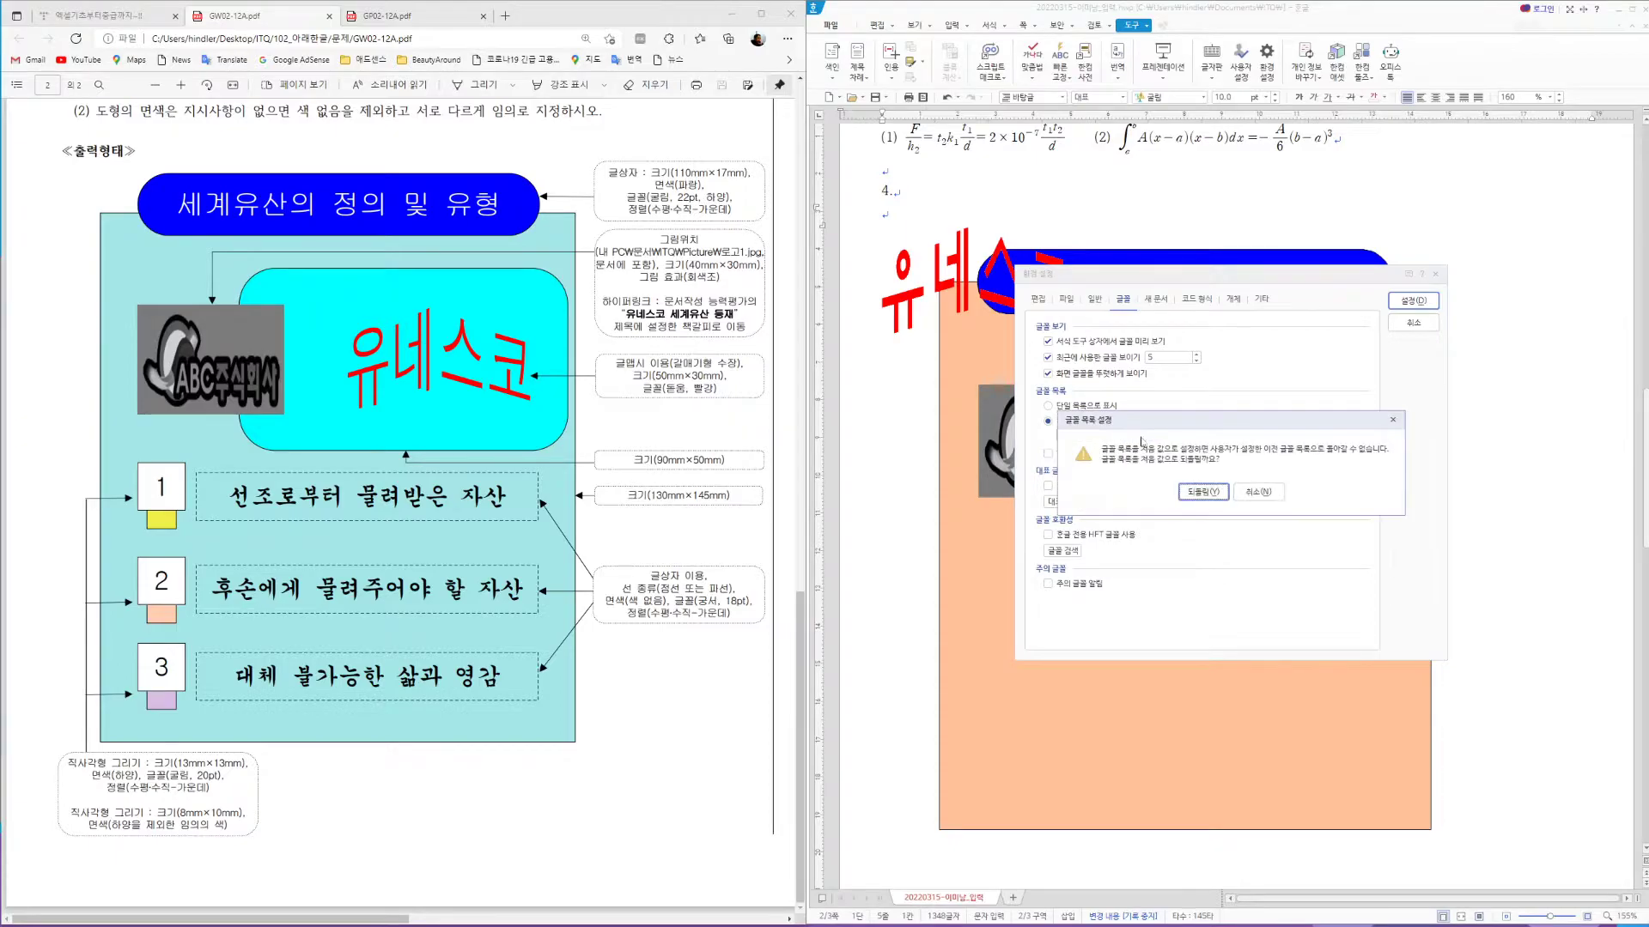
{"action": "left_click", "coordinate": [1202, 492]}
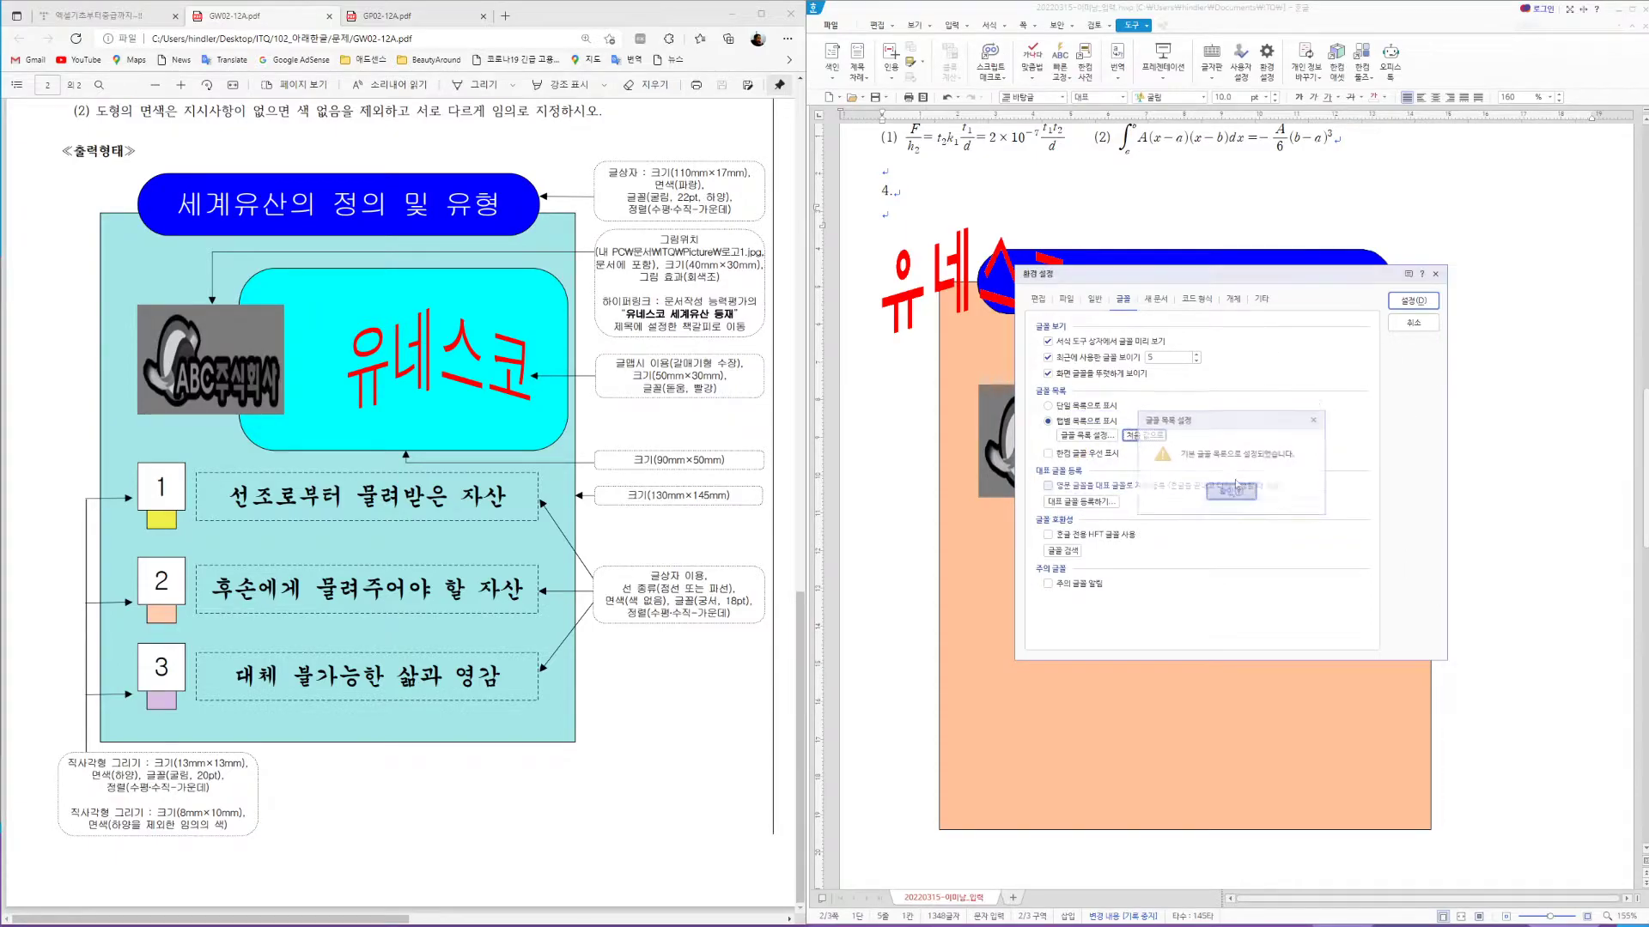
{"action": "left_click", "coordinate": [1412, 301]}
Set the font of the red 유네스코 WordArt to 돋움 in its object properties
{"action": "left_click", "coordinate": [943, 289]}
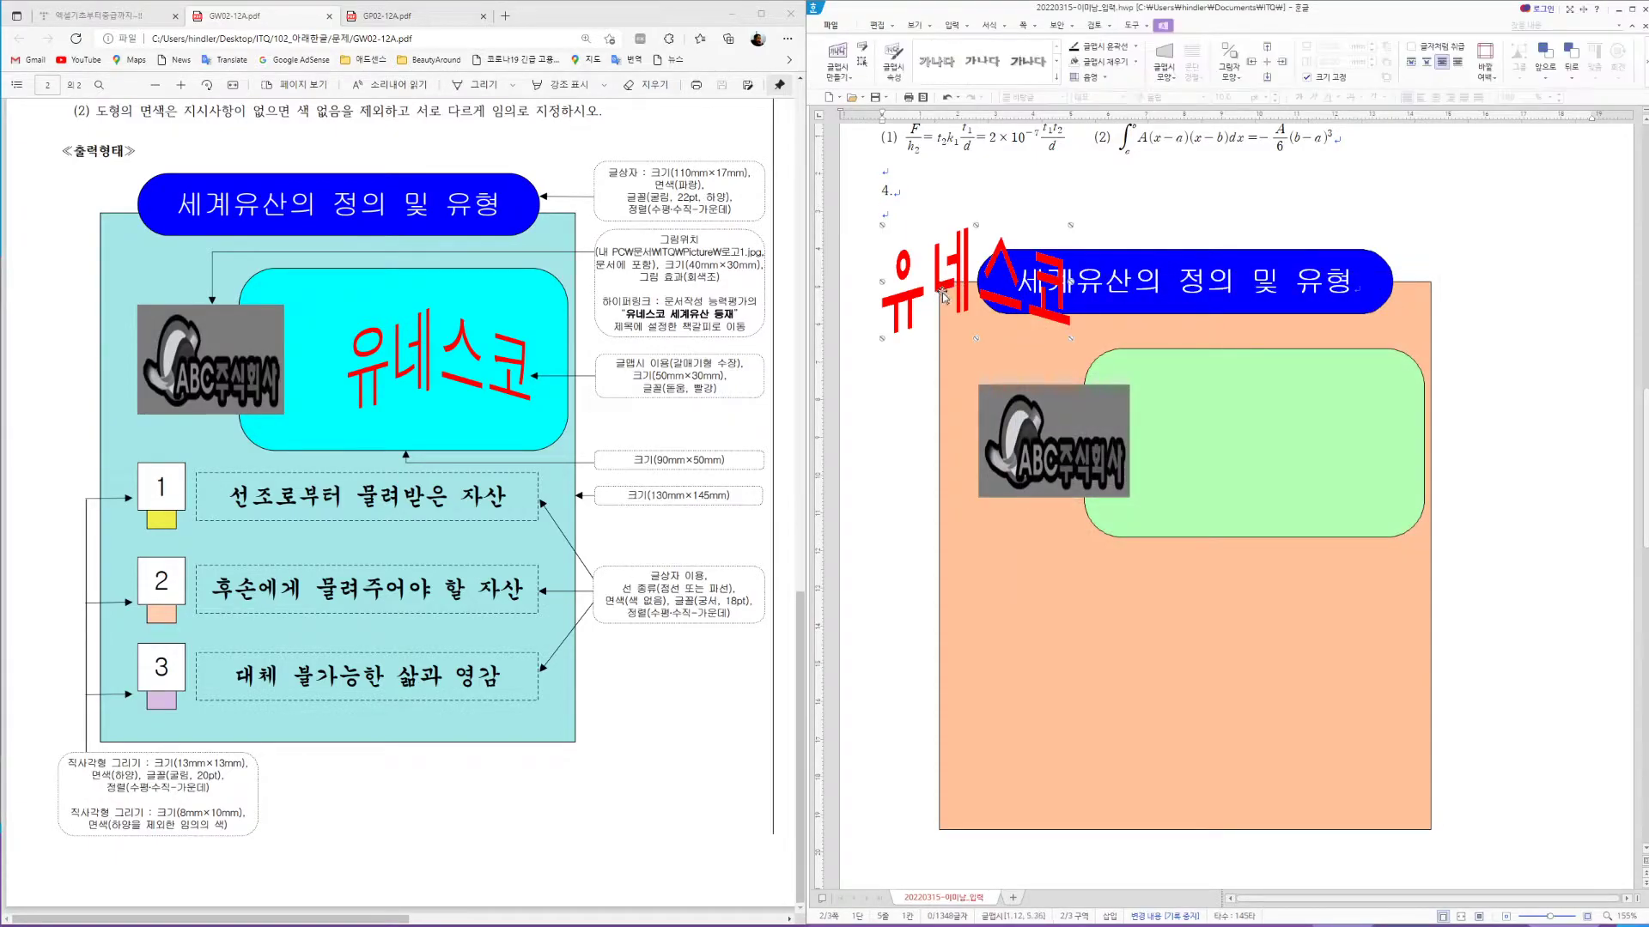
{"action": "right_click", "coordinate": [943, 289]}
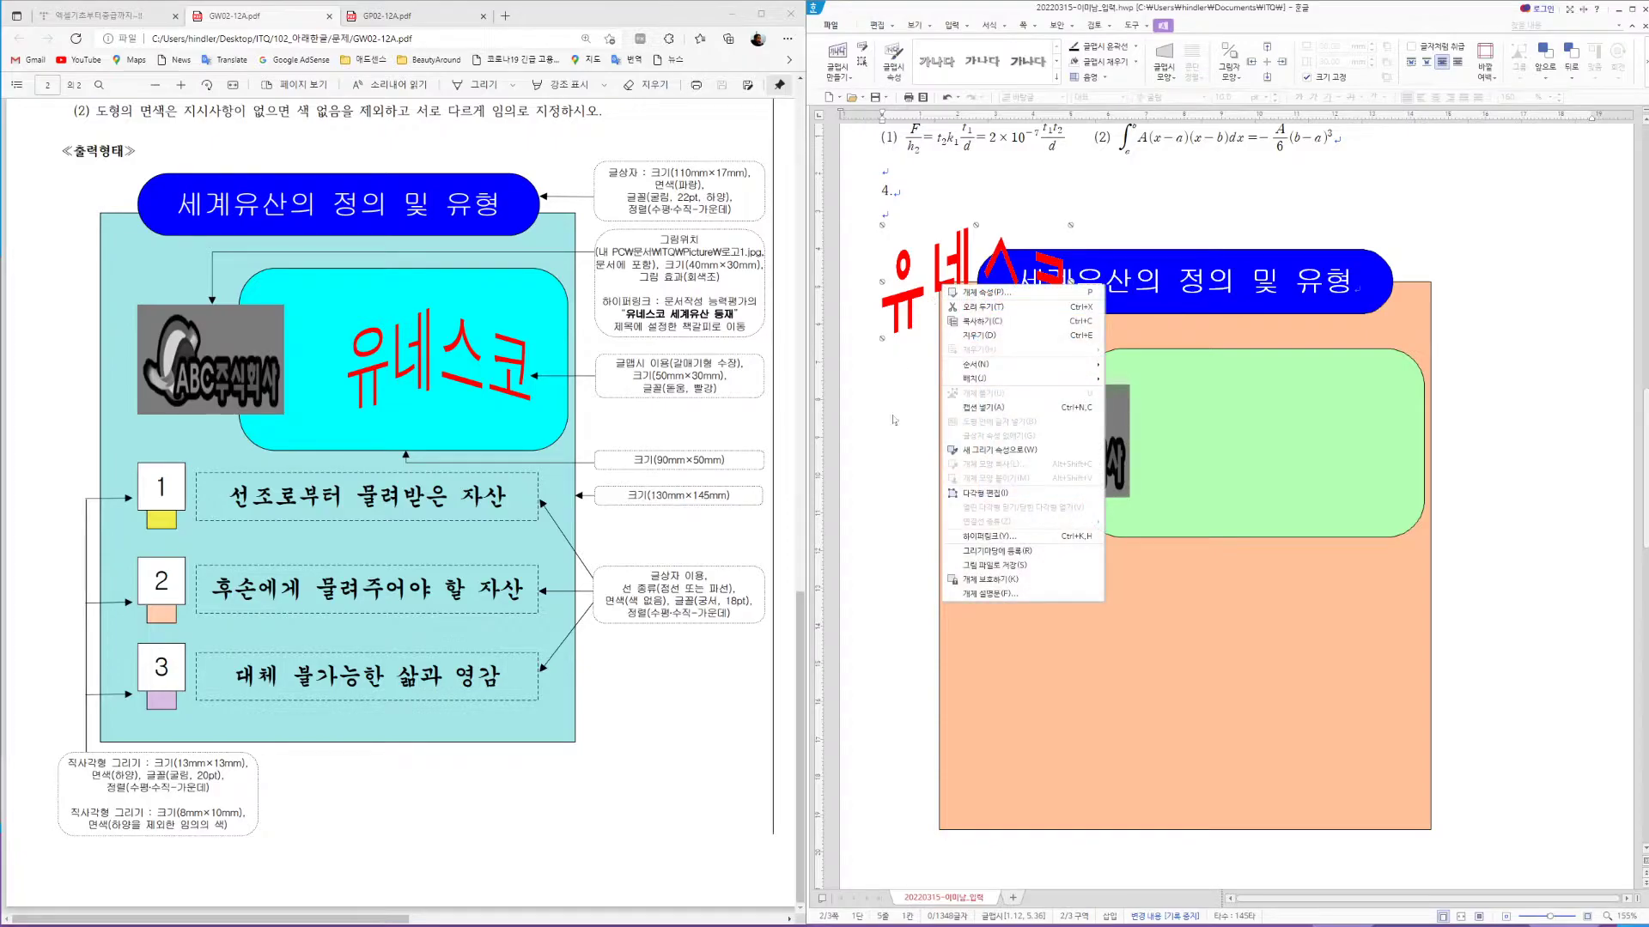
{"action": "left_click", "coordinate": [986, 294]}
{"action": "left_click", "coordinate": [1208, 487]}
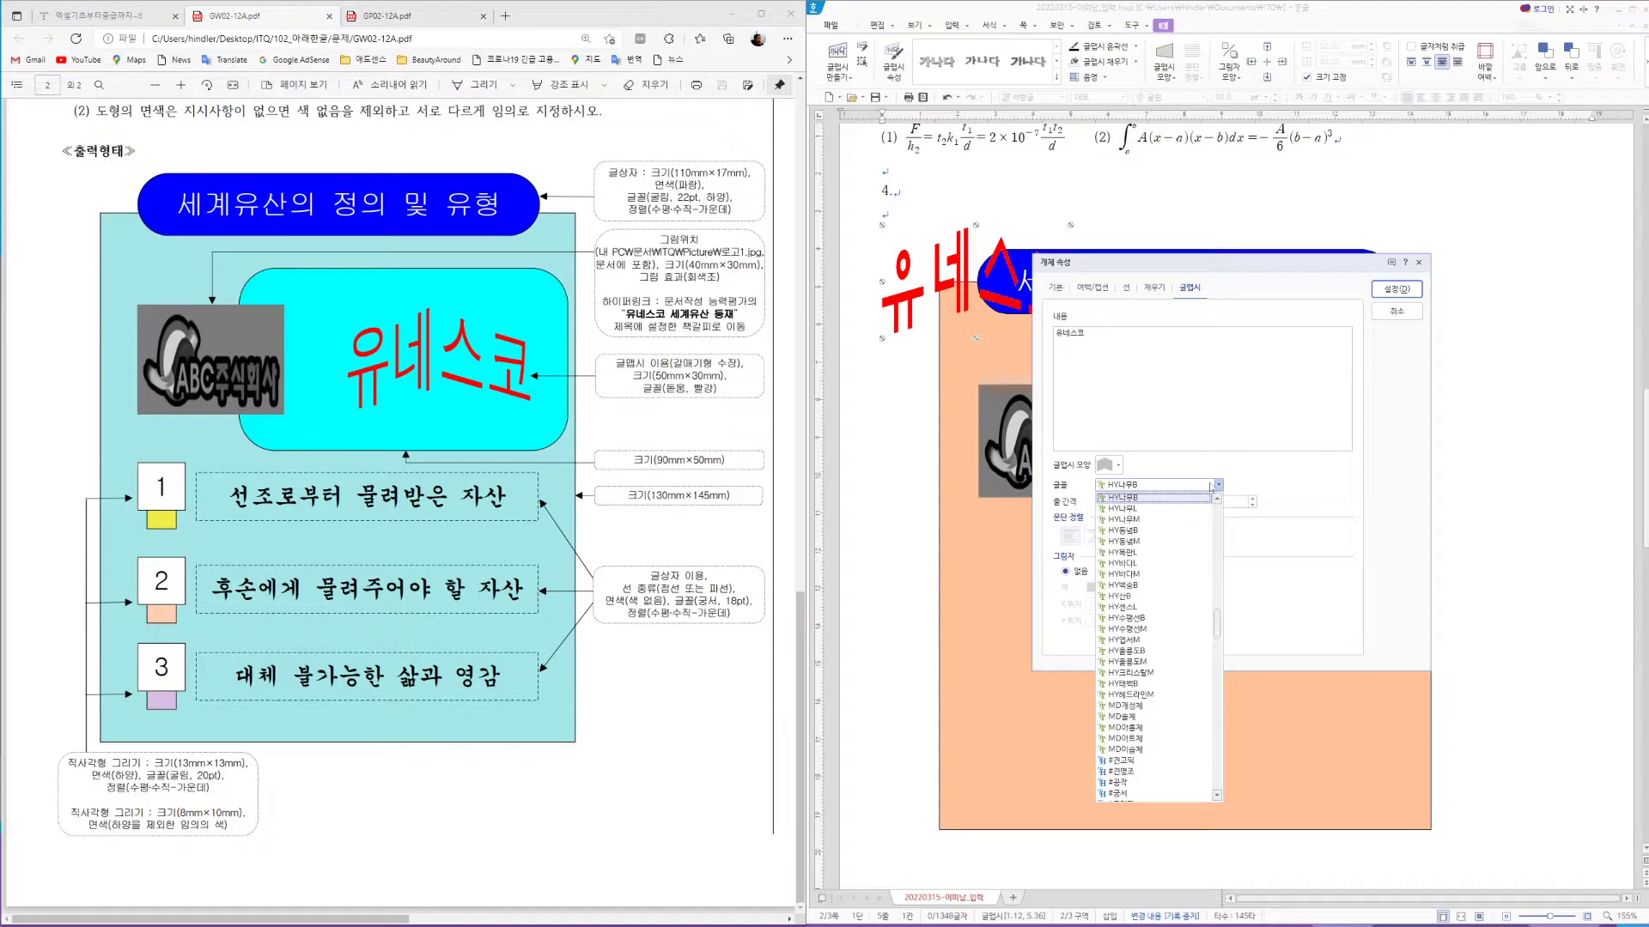
{"action": "left_click", "coordinate": [1196, 486]}
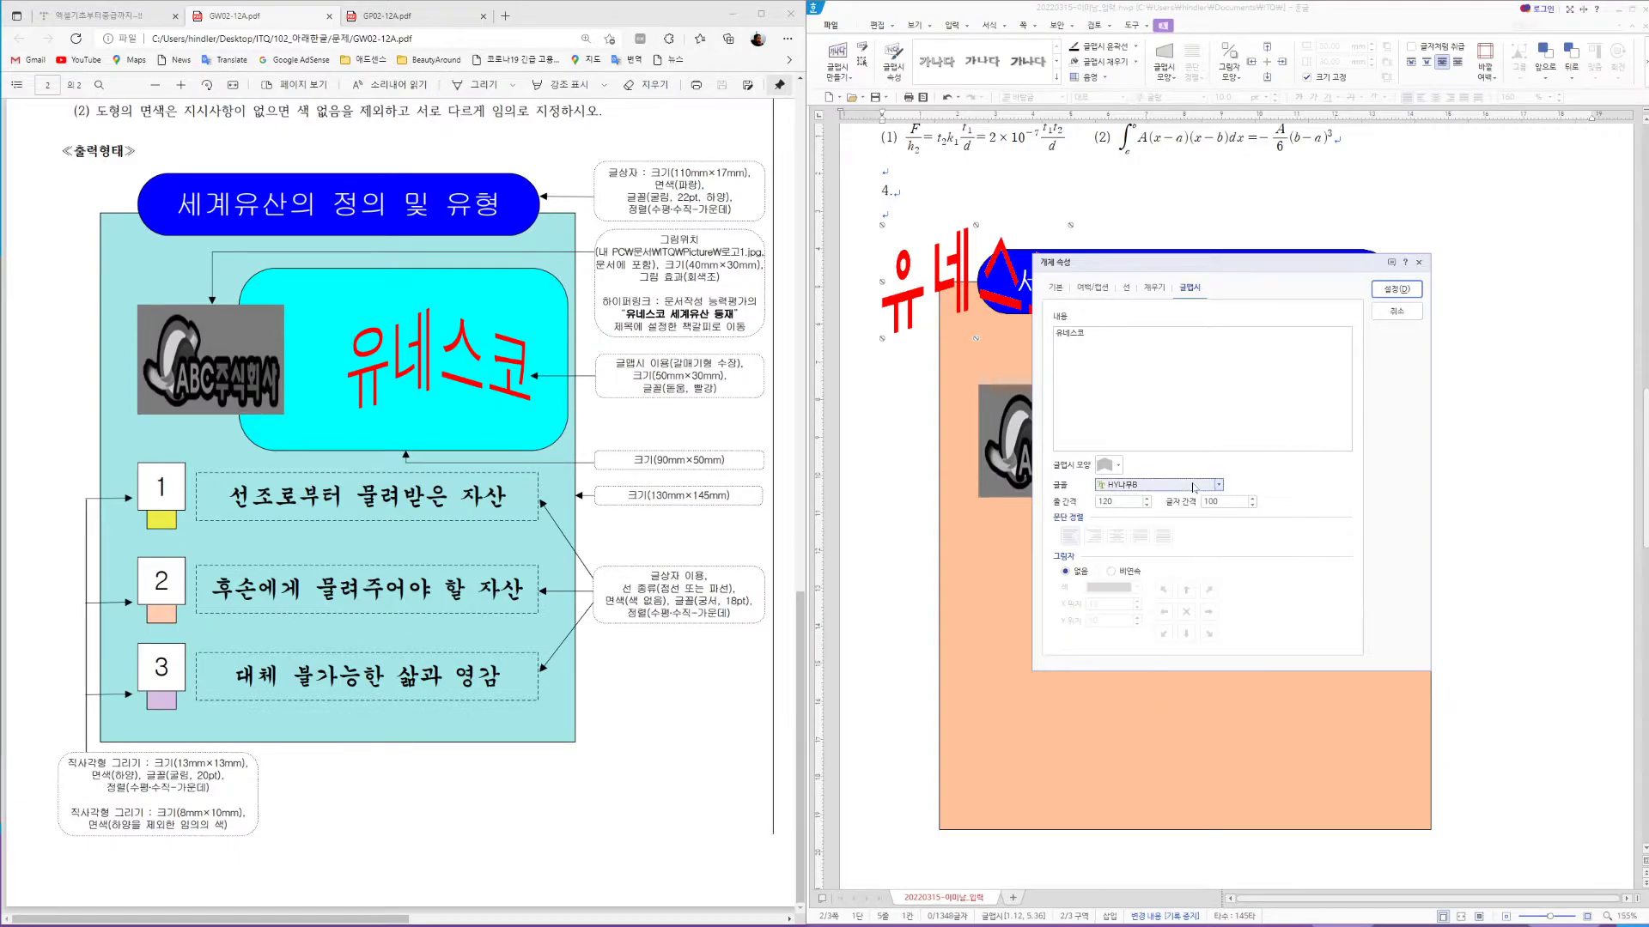
{"action": "left_click", "coordinate": [1194, 486]}
{"action": "scroll", "coordinate": [1185, 601], "scroll_direction": "down", "scroll_amount": 15}
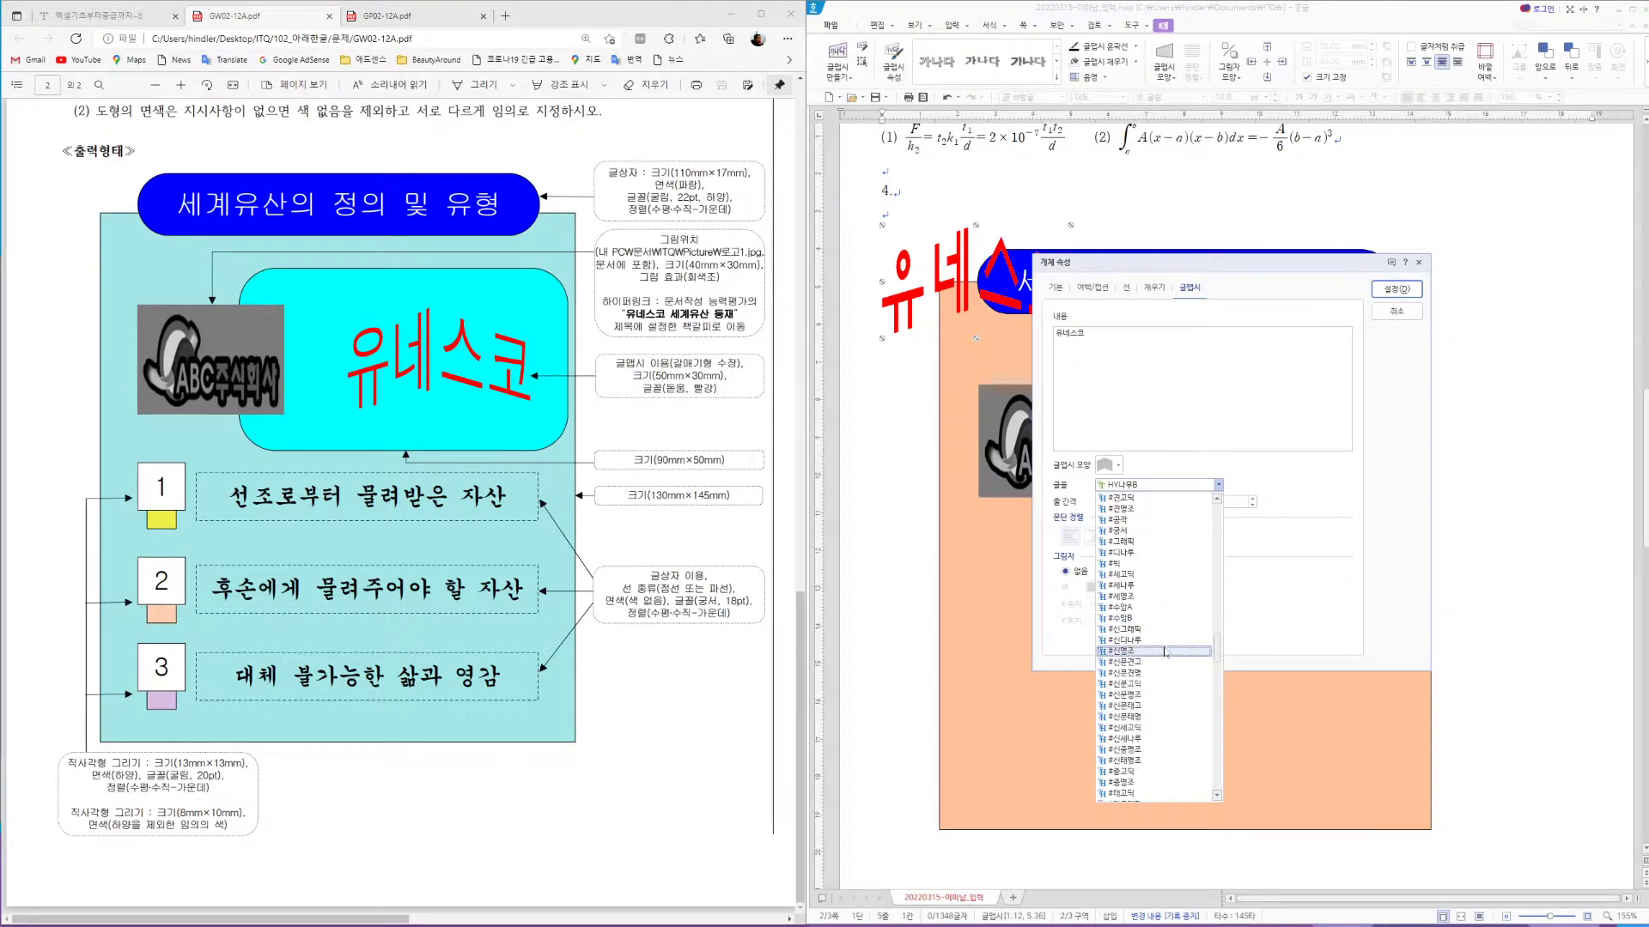
{"action": "scroll", "coordinate": [1168, 697], "scroll_direction": "up", "scroll_amount": 3}
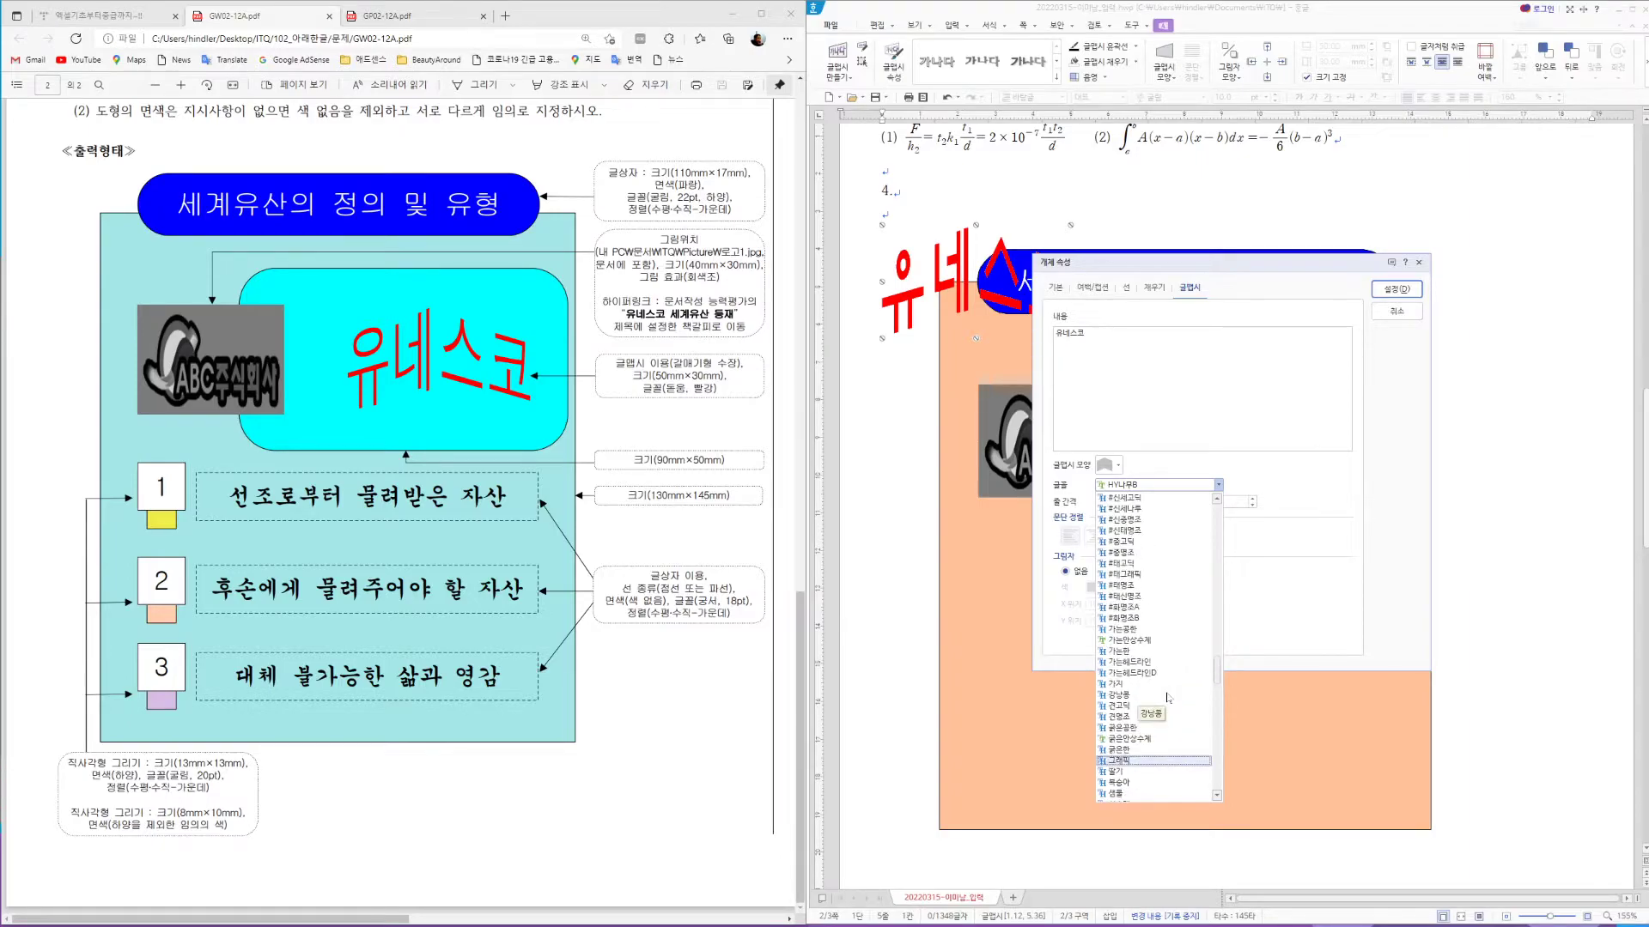
{"action": "scroll", "coordinate": [1172, 713], "scroll_direction": "down", "scroll_amount": 15}
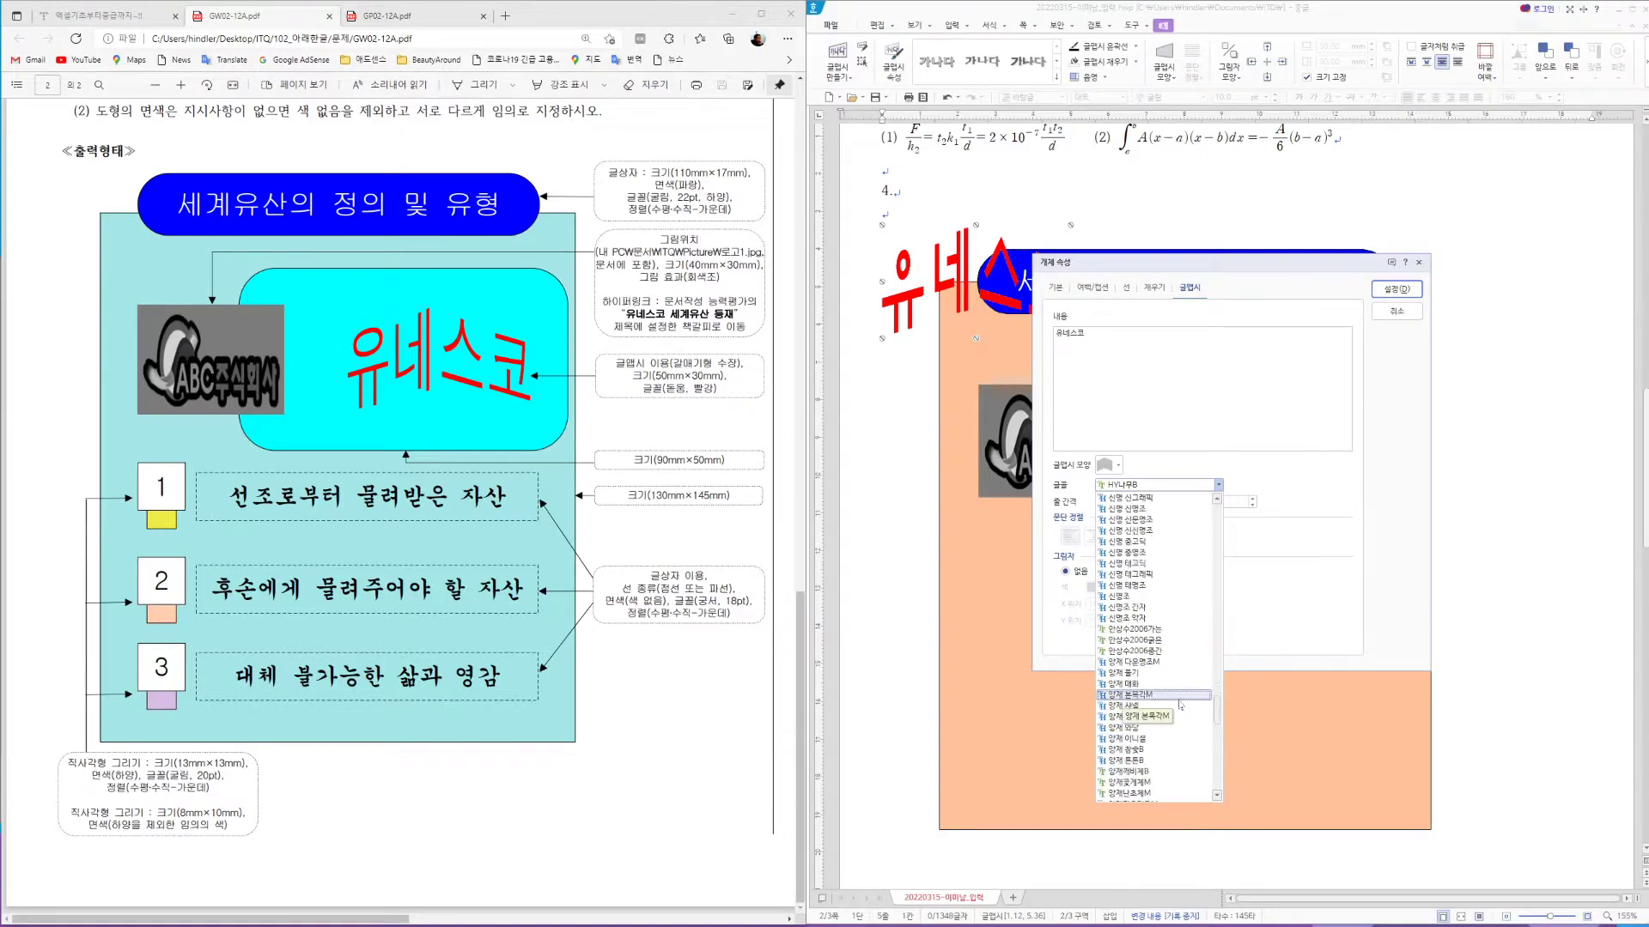
{"action": "scroll", "coordinate": [1178, 737], "scroll_direction": "down", "scroll_amount": 20}
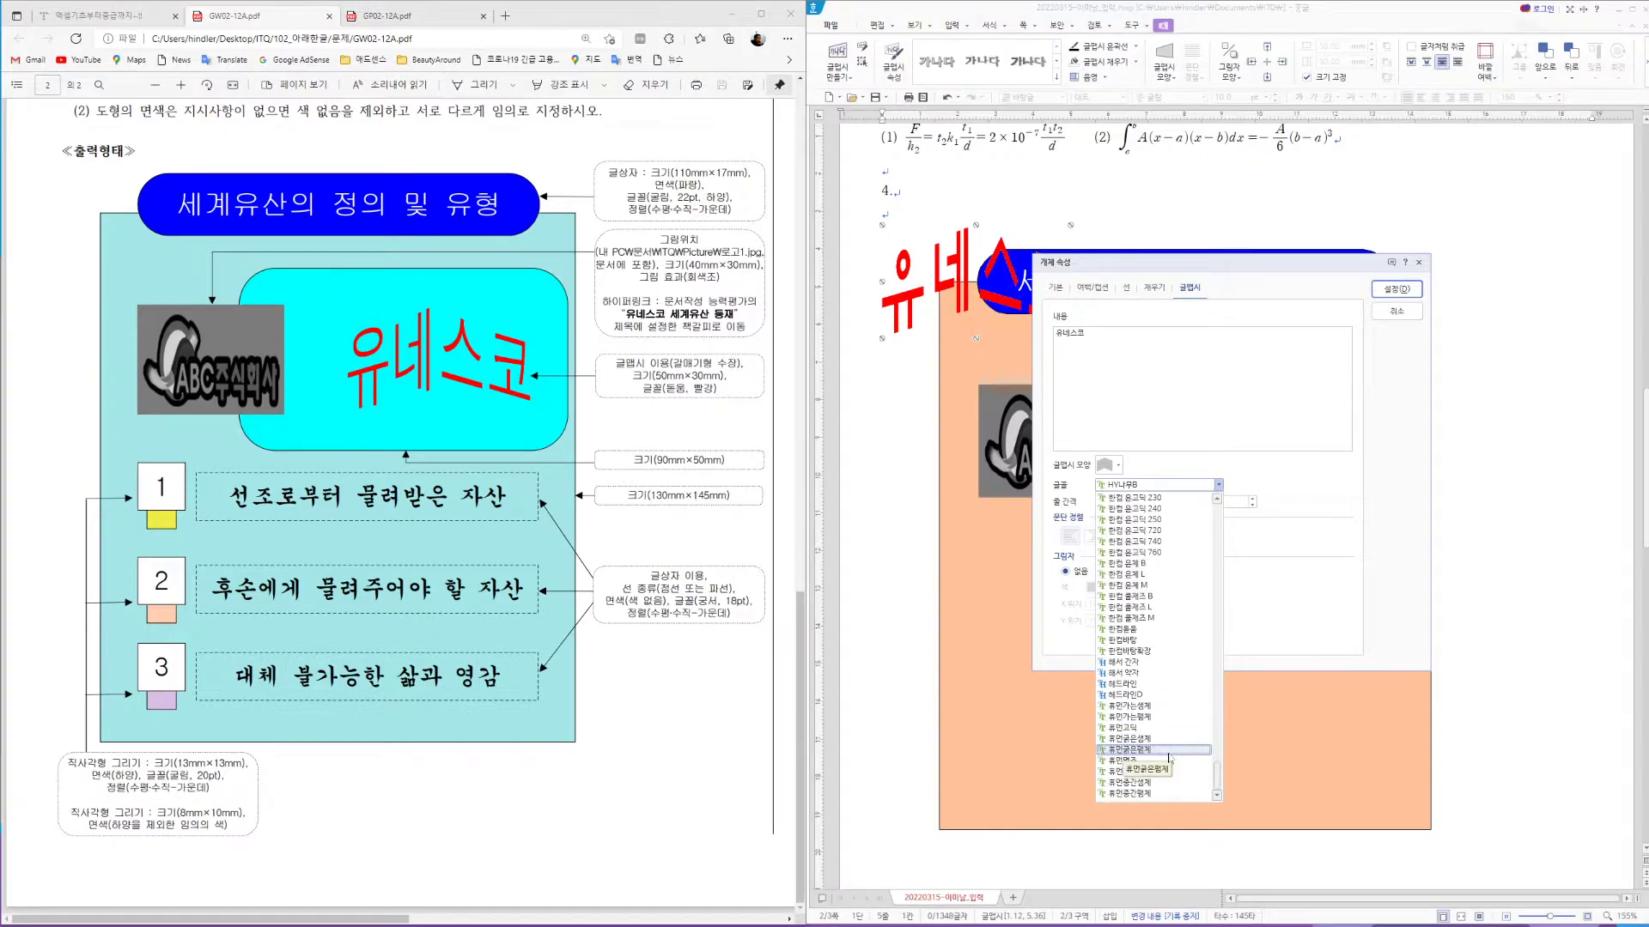
{"action": "mouse_move", "coordinate": [1218, 771]}
{"action": "left_mouse_down"}
{"action": "mouse_move", "coordinate": [1217, 518]}
{"action": "mouse_move", "coordinate": [1225, 793]}
{"action": "left_mouse_up"}
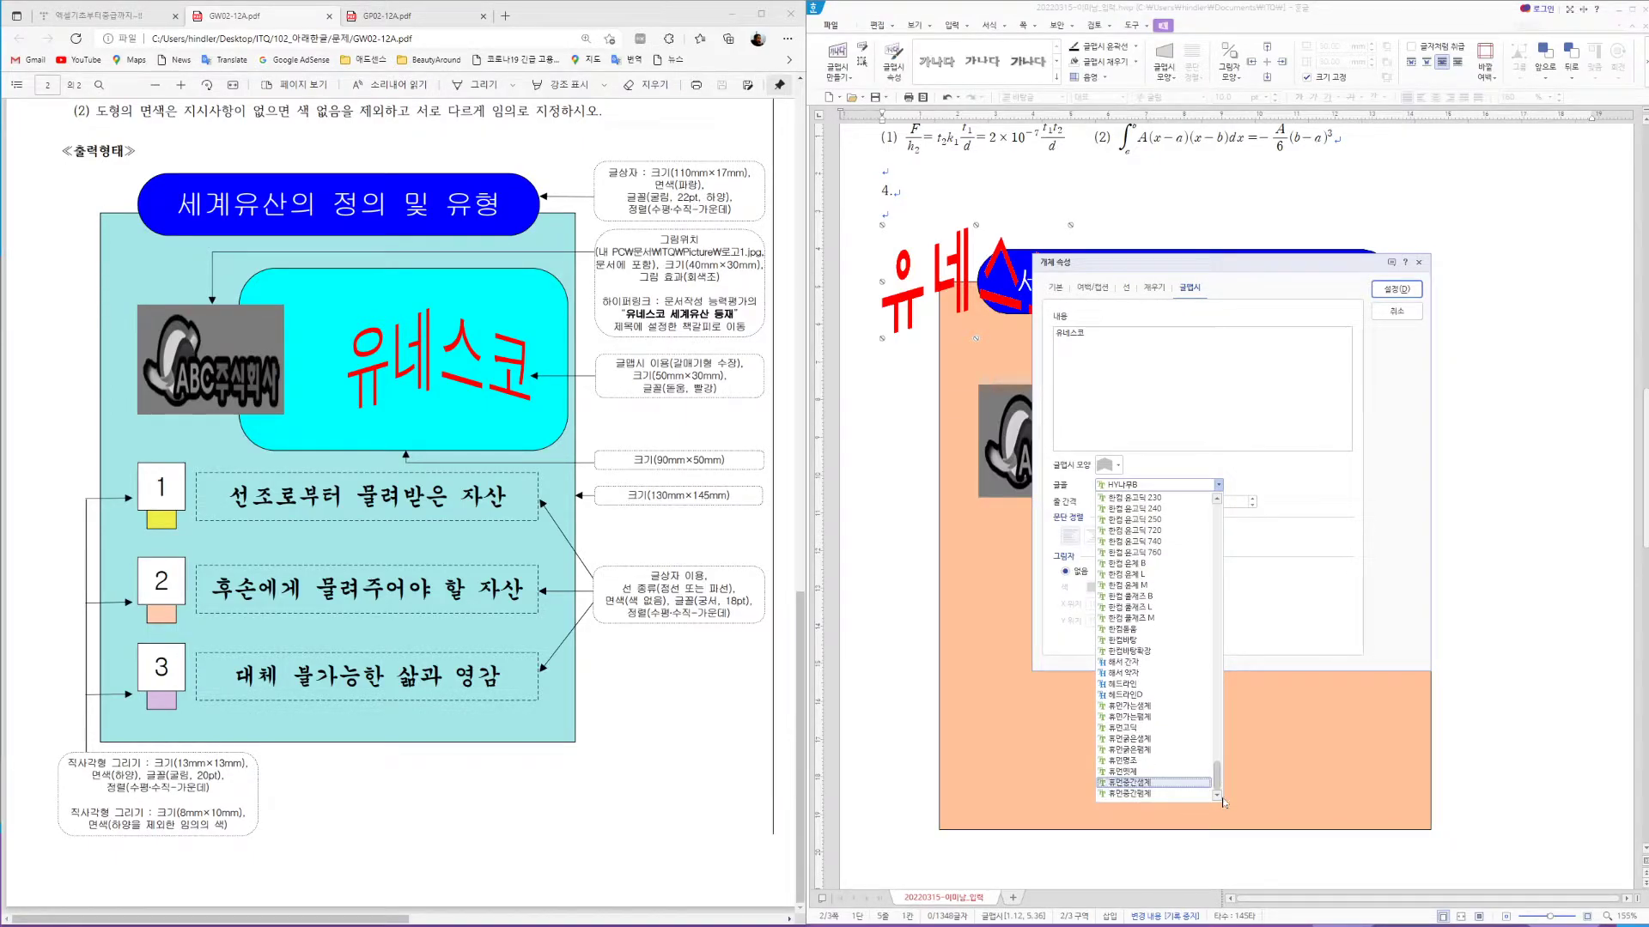
{"action": "scroll", "coordinate": [1224, 801], "scroll_direction": "up", "scroll_amount": 10}
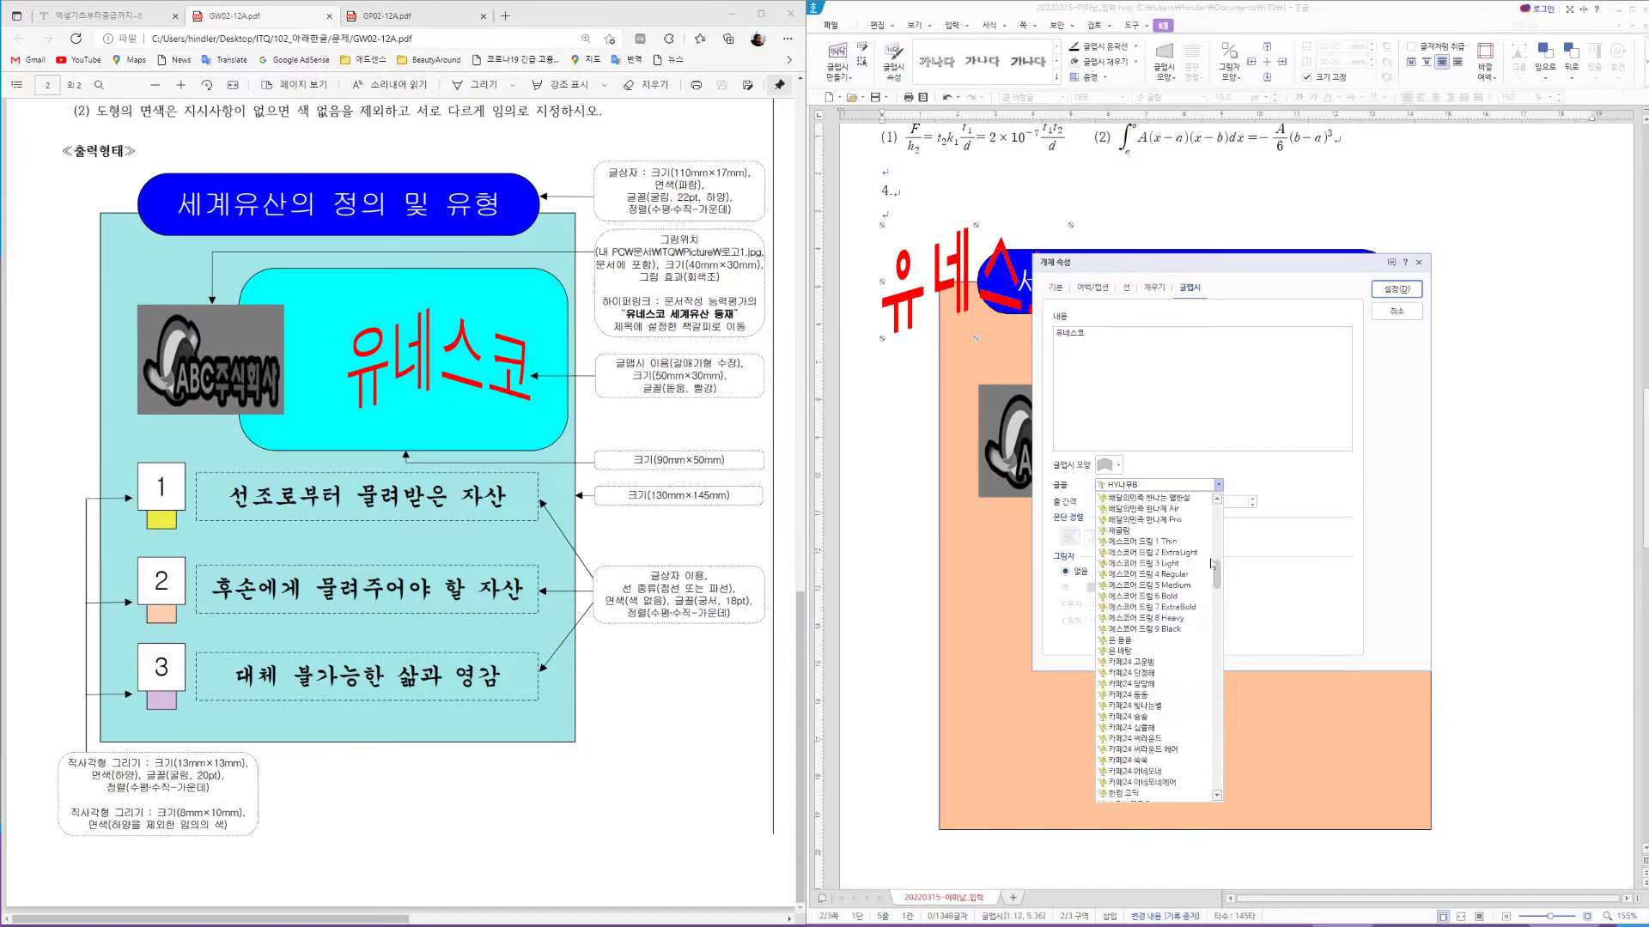
{"action": "left_click", "coordinate": [1147, 520]}
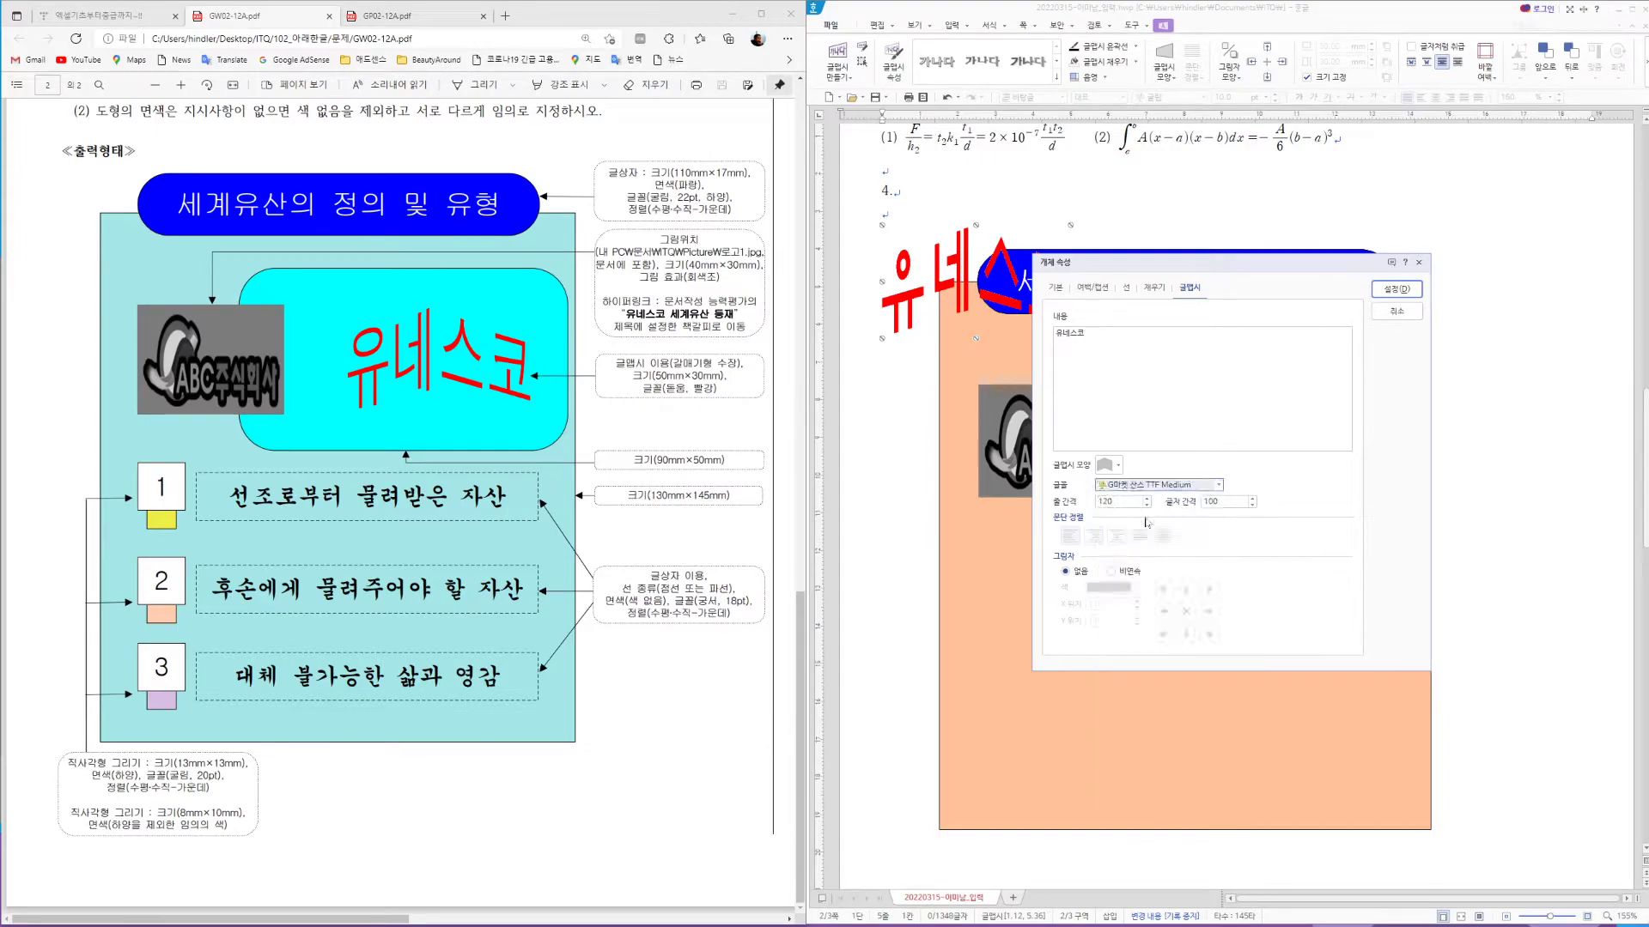
{"action": "left_click", "coordinate": [1219, 485]}
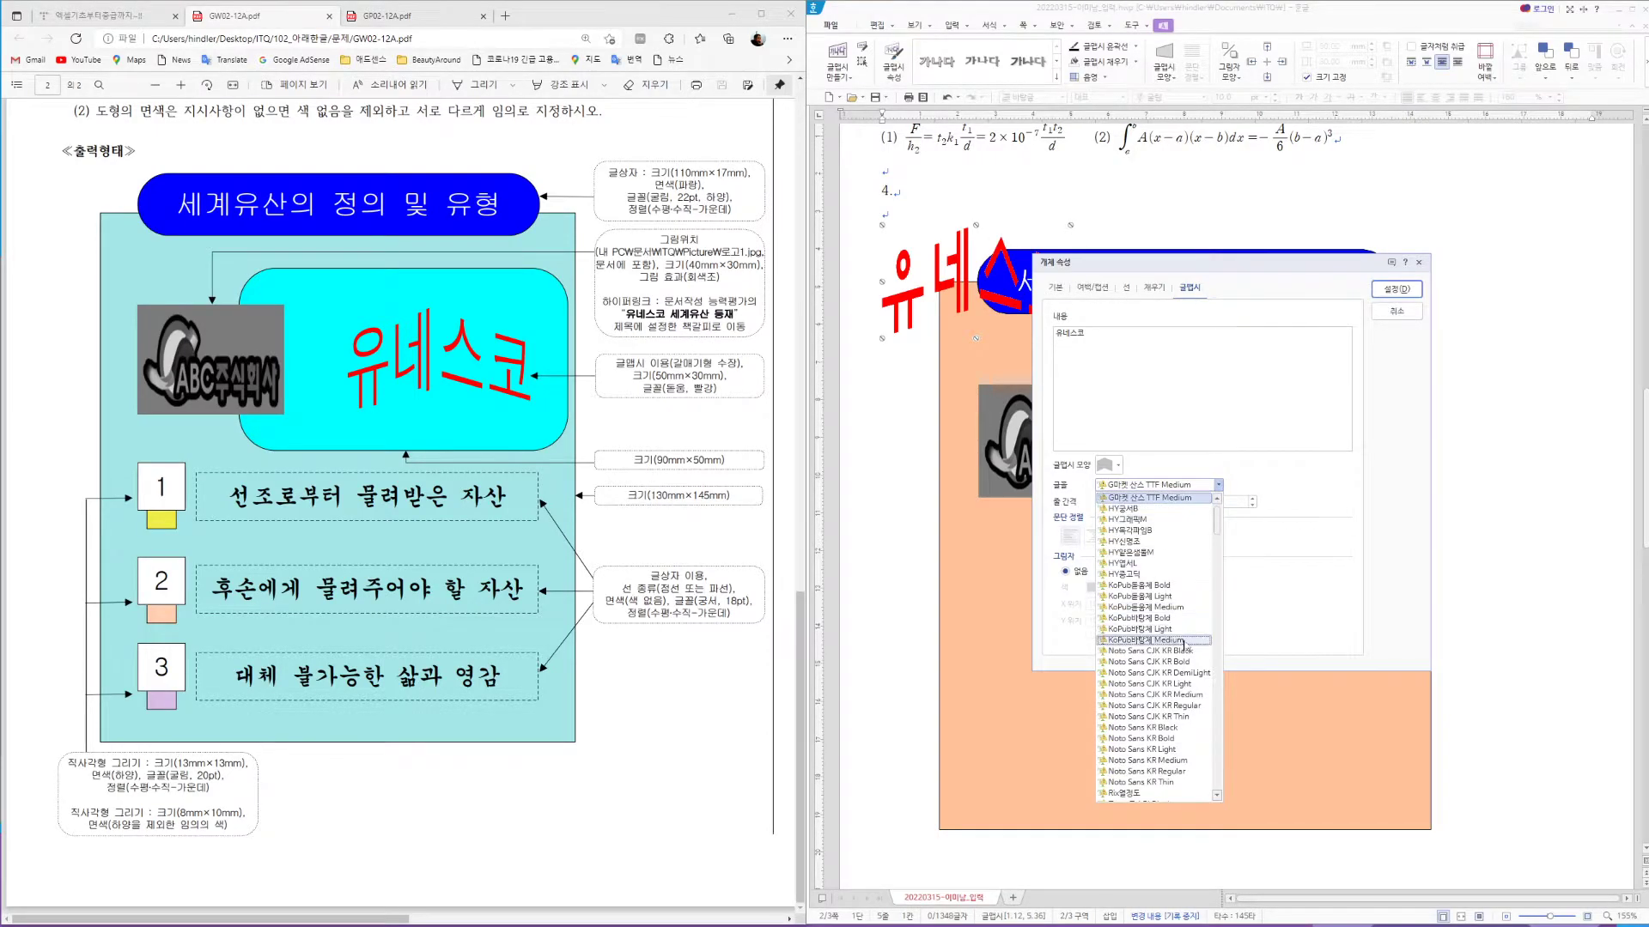
{"action": "scroll", "coordinate": [1180, 601], "scroll_direction": "down", "scroll_amount": 6}
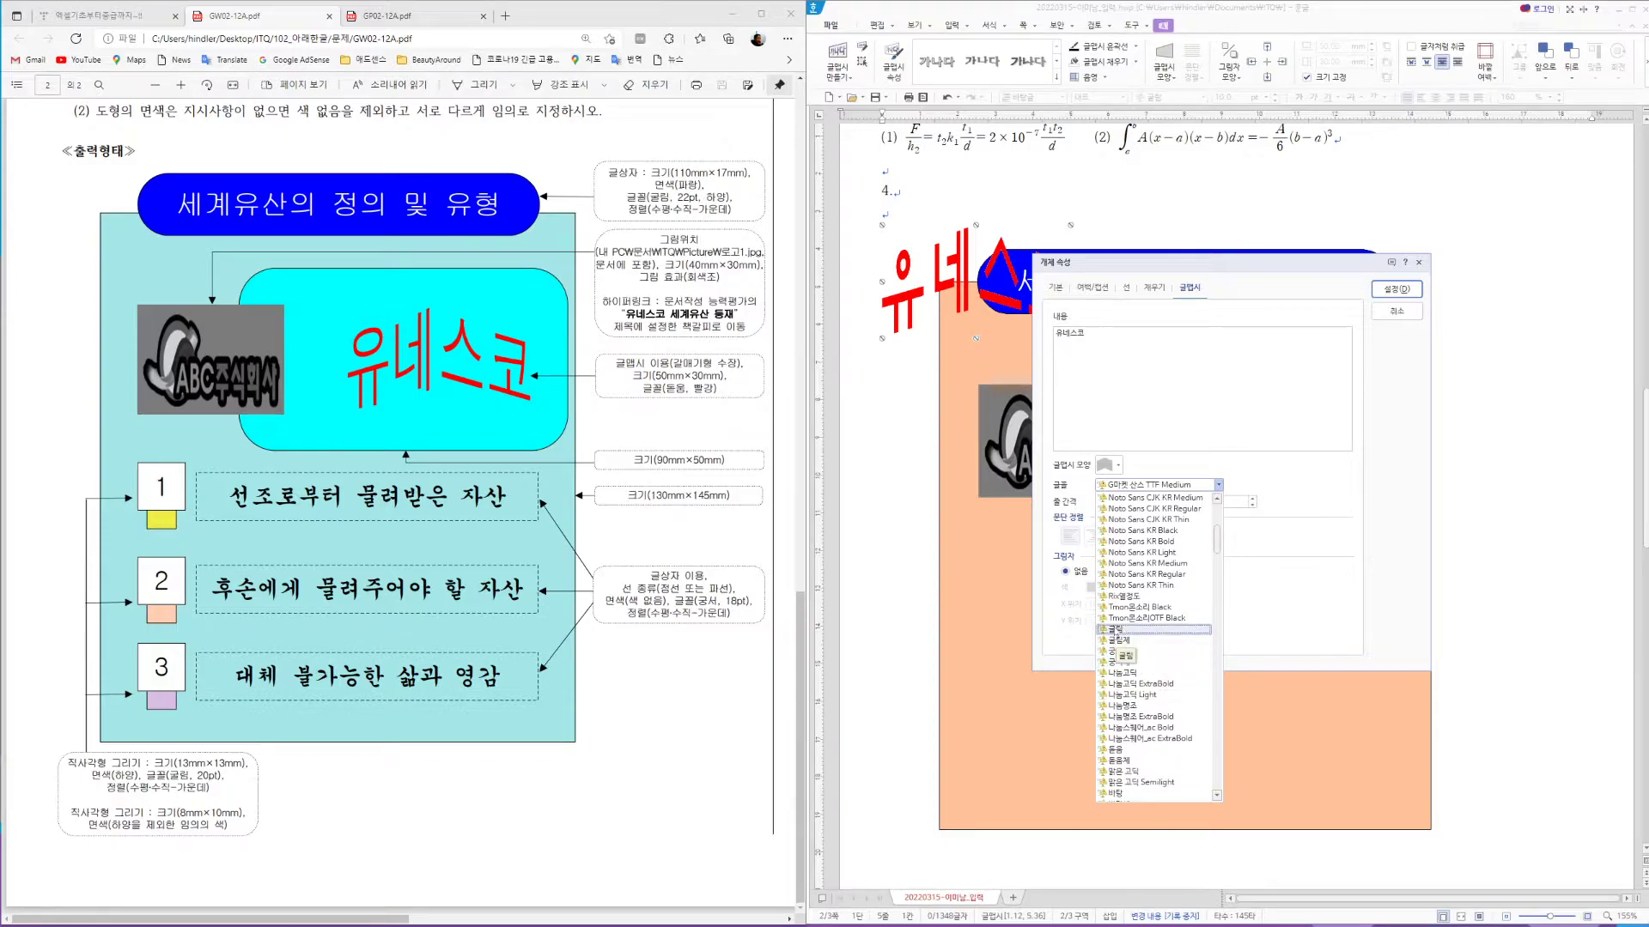
{"action": "left_click", "coordinate": [1133, 752]}
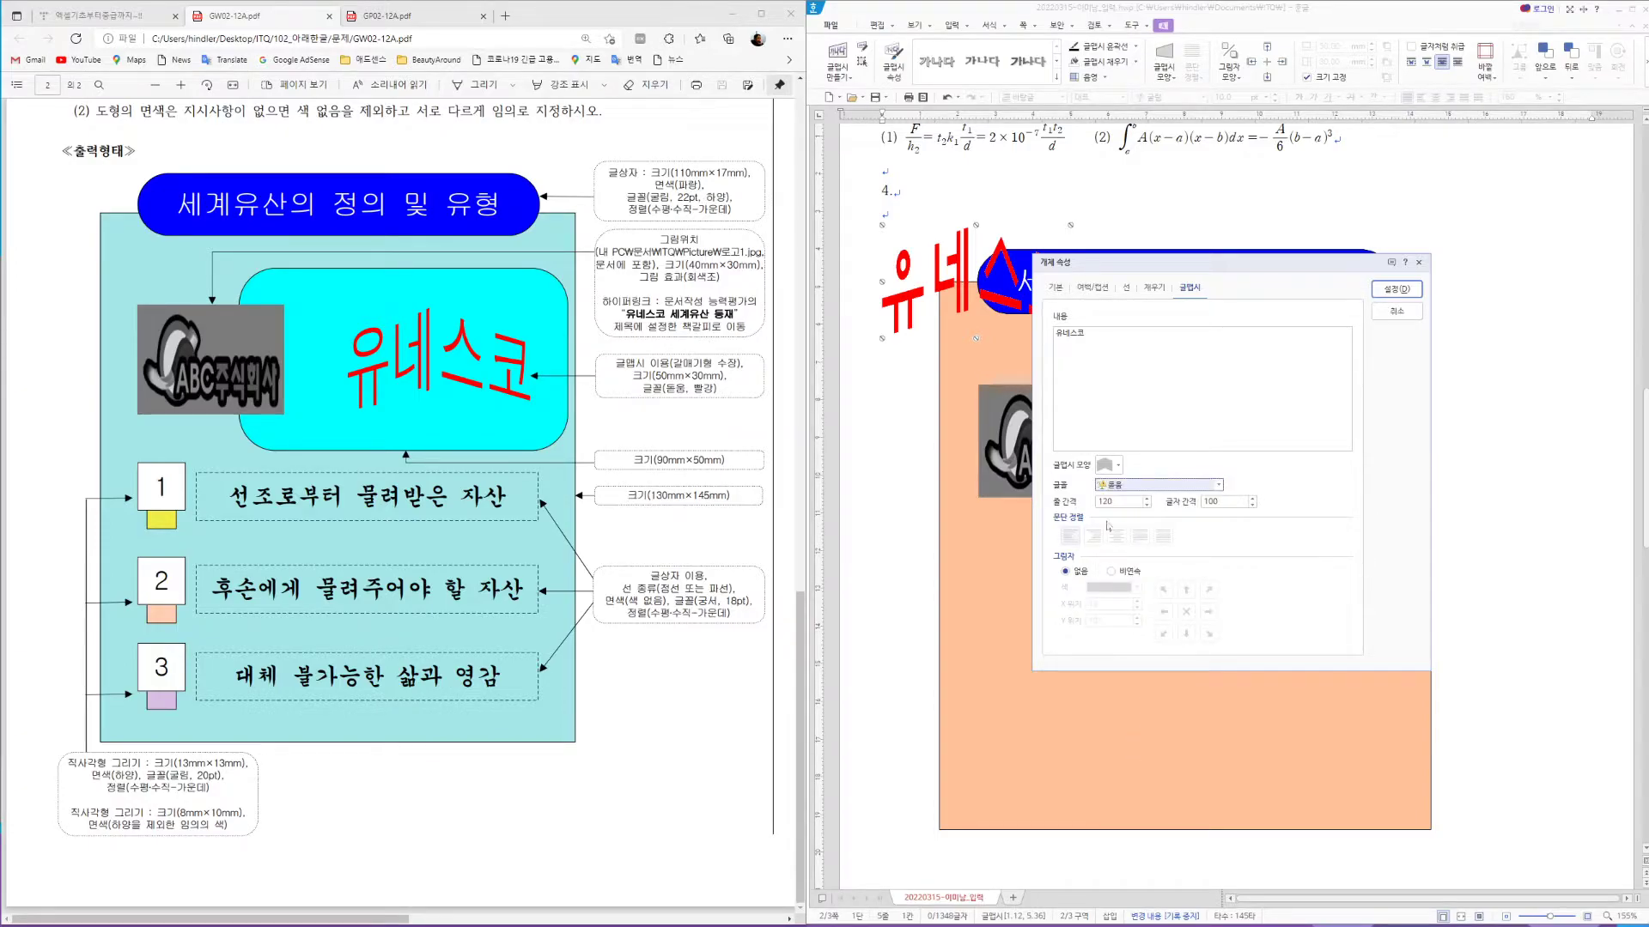
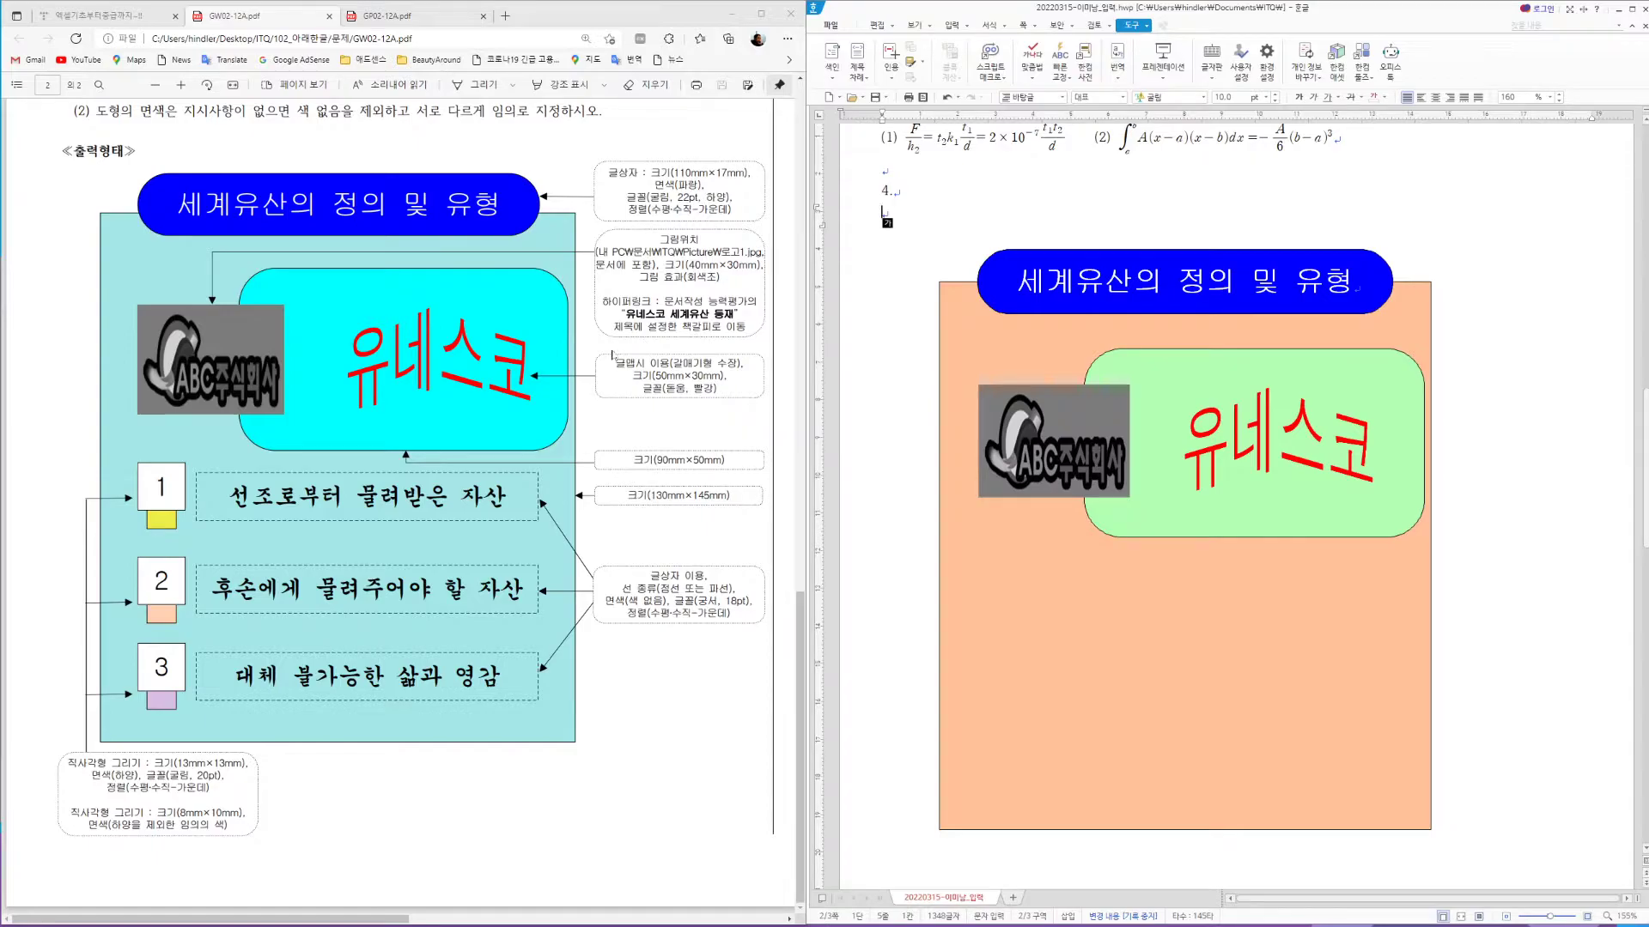
Draw a horizontal text box about 98 mm wide and 14 mm high just below the green rounded rectangle
{"action": "scroll", "coordinate": [1095, 688], "scroll_direction": "down", "scroll_amount": 10}
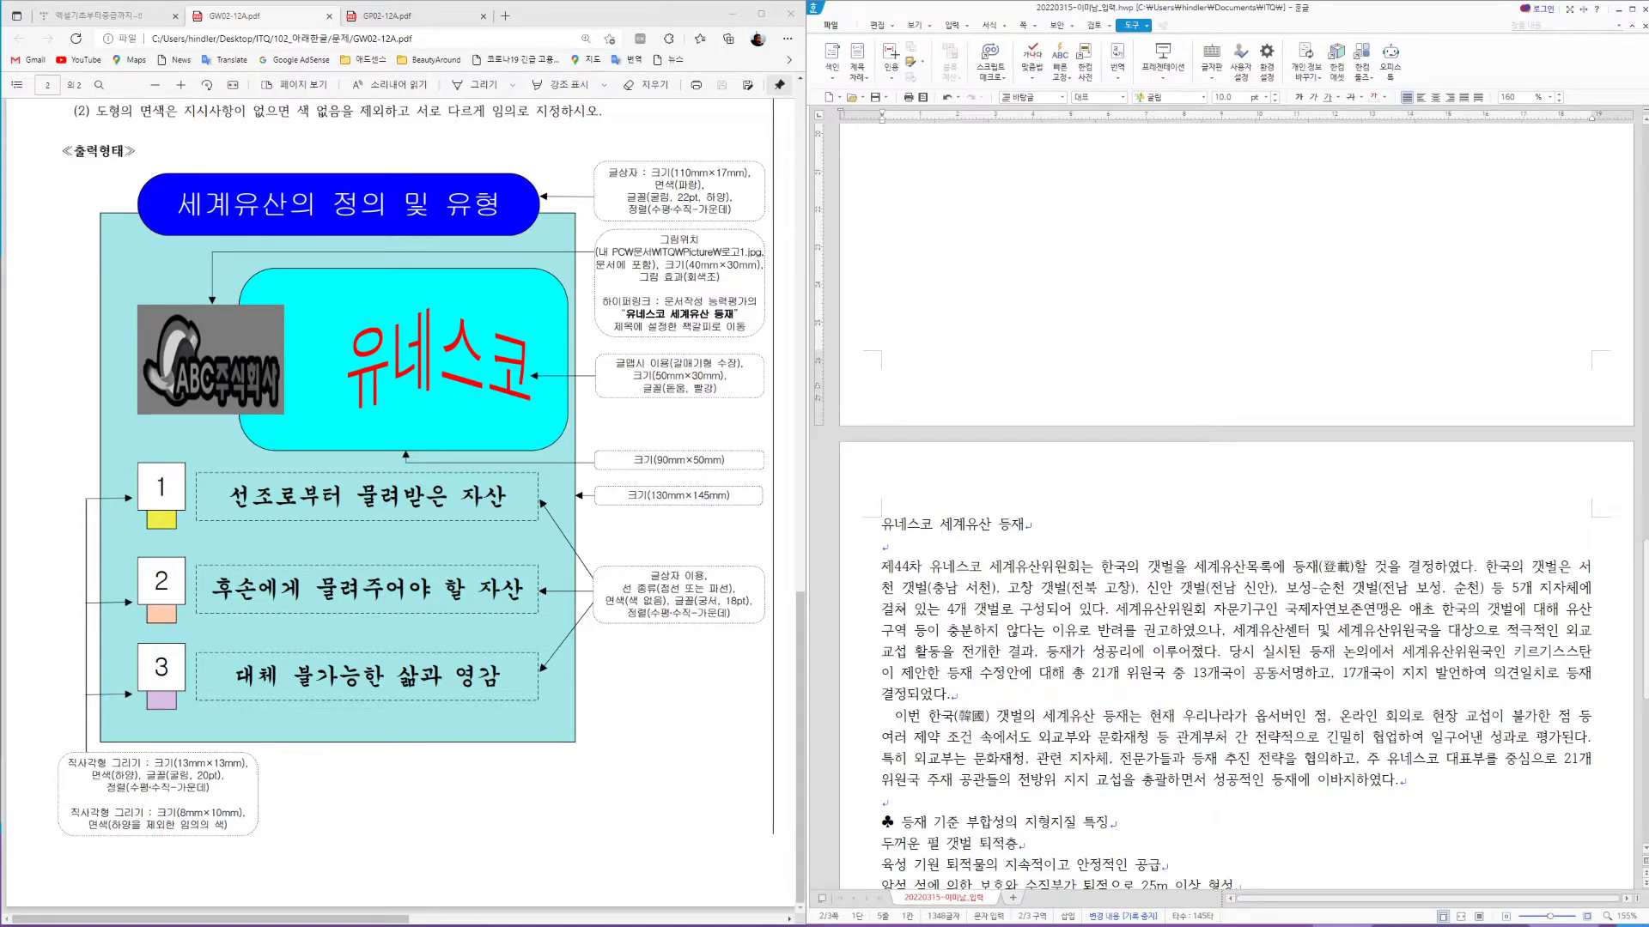
{"action": "scroll", "coordinate": [1271, 582], "scroll_direction": "up", "scroll_amount": 5}
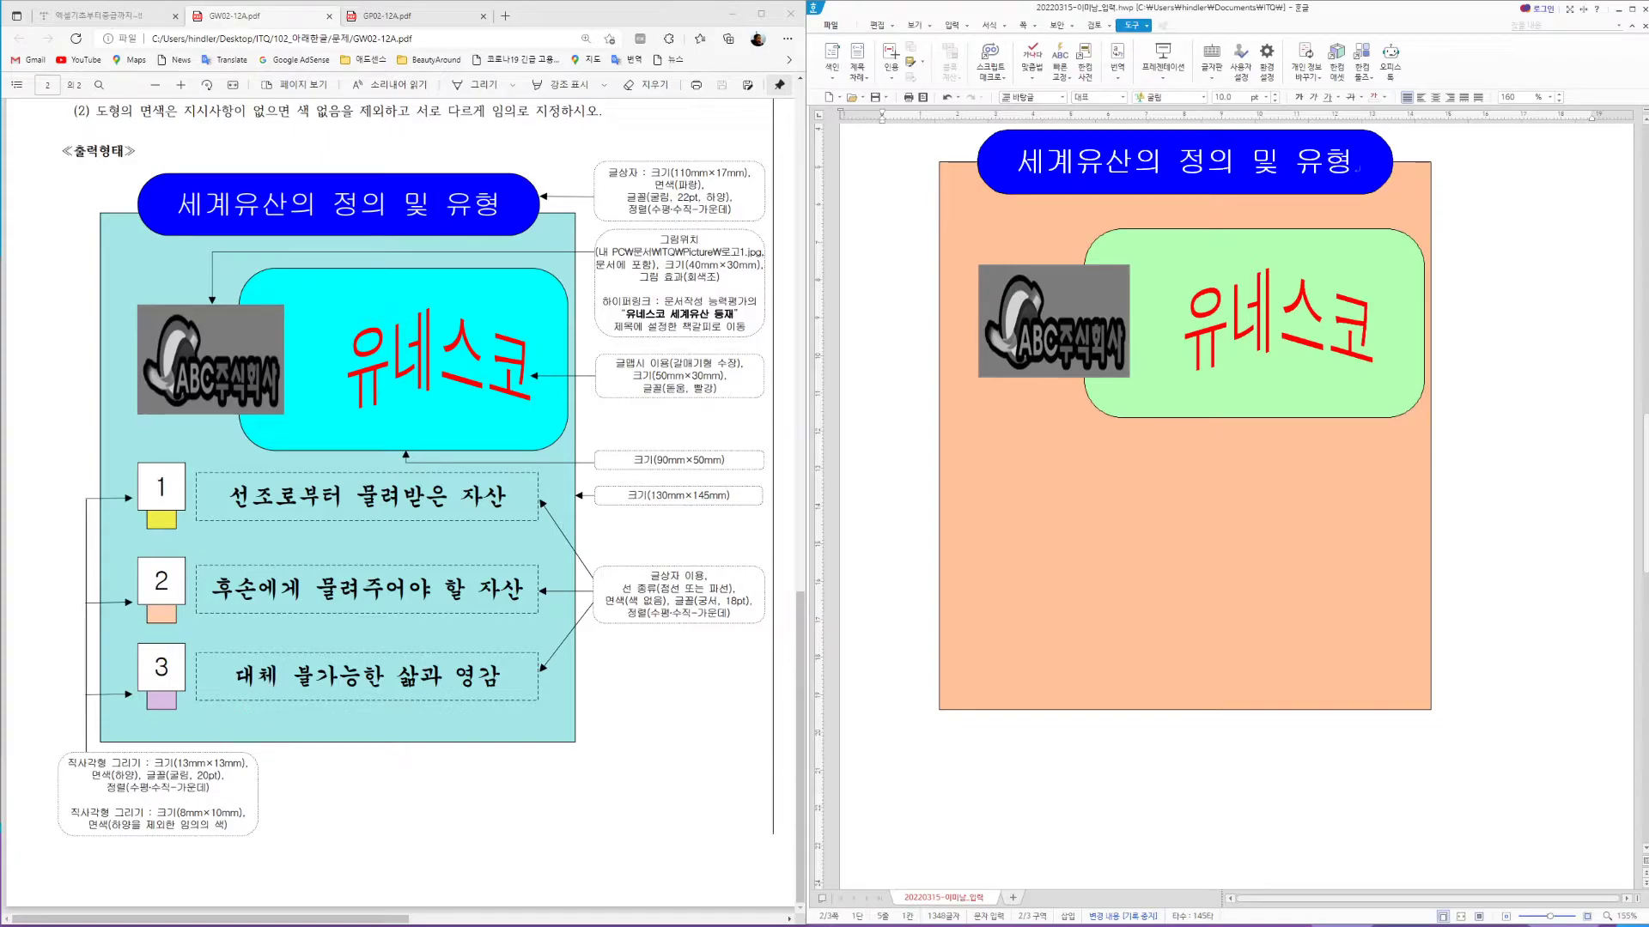
{"action": "left_click", "coordinate": [952, 24]}
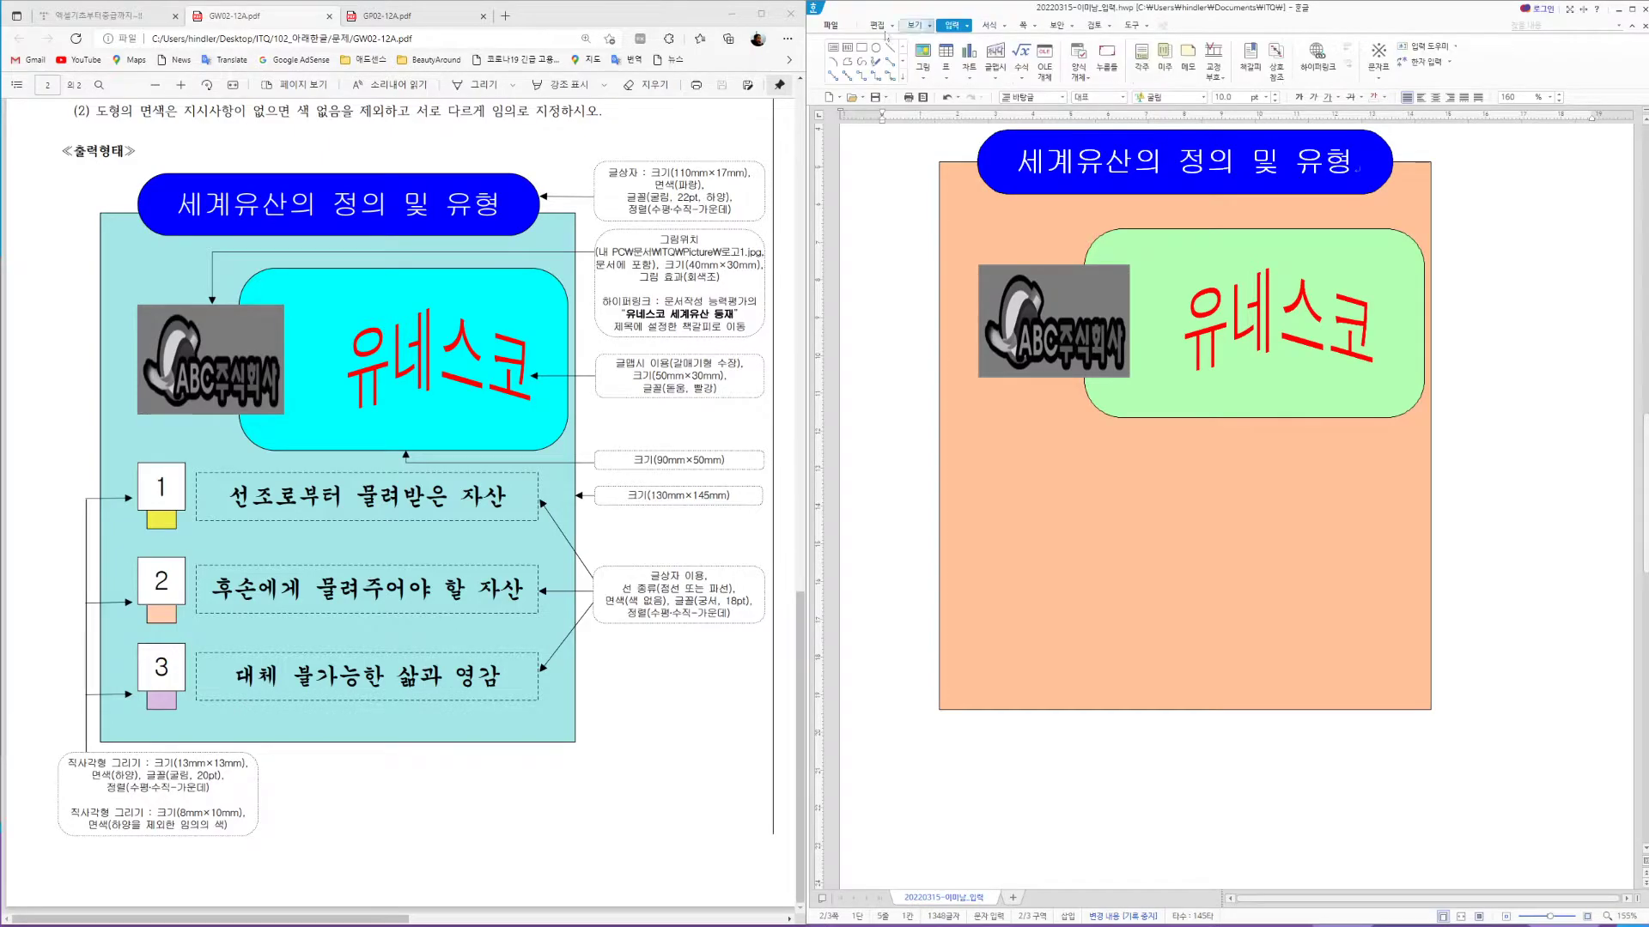
{"action": "left_click", "coordinate": [833, 48]}
{"action": "left_click_drag", "start_coordinate": [1032, 431], "coordinate": [1402, 483]}
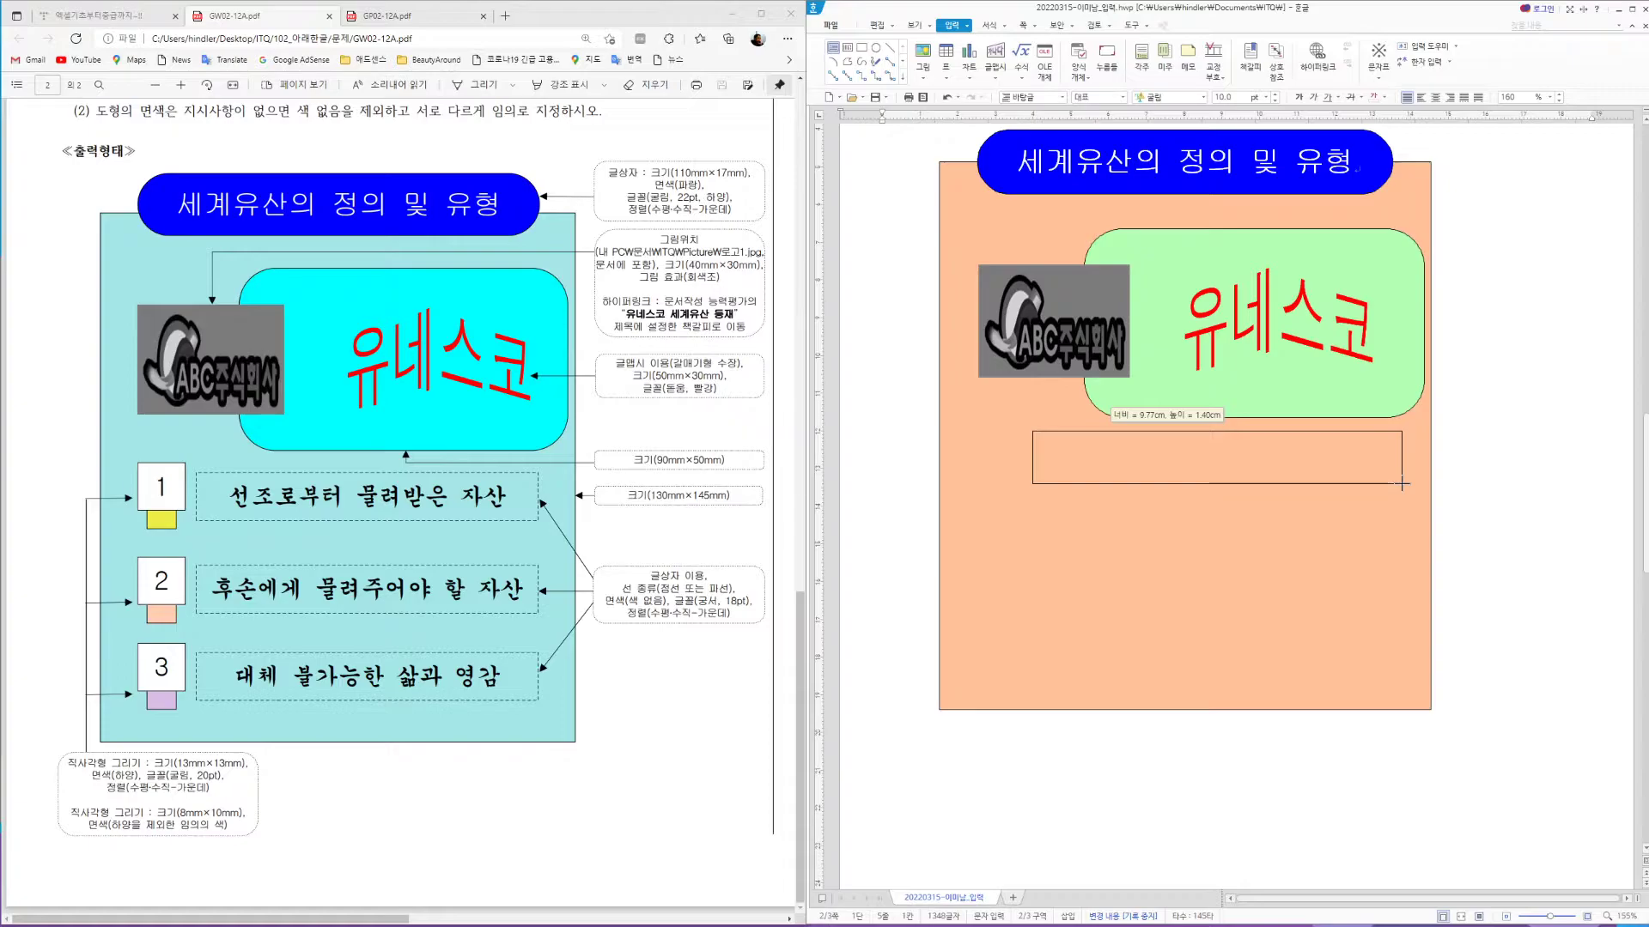
{"action": "left_click_drag", "start_coordinate": [1401, 484], "coordinate": [1404, 482]}
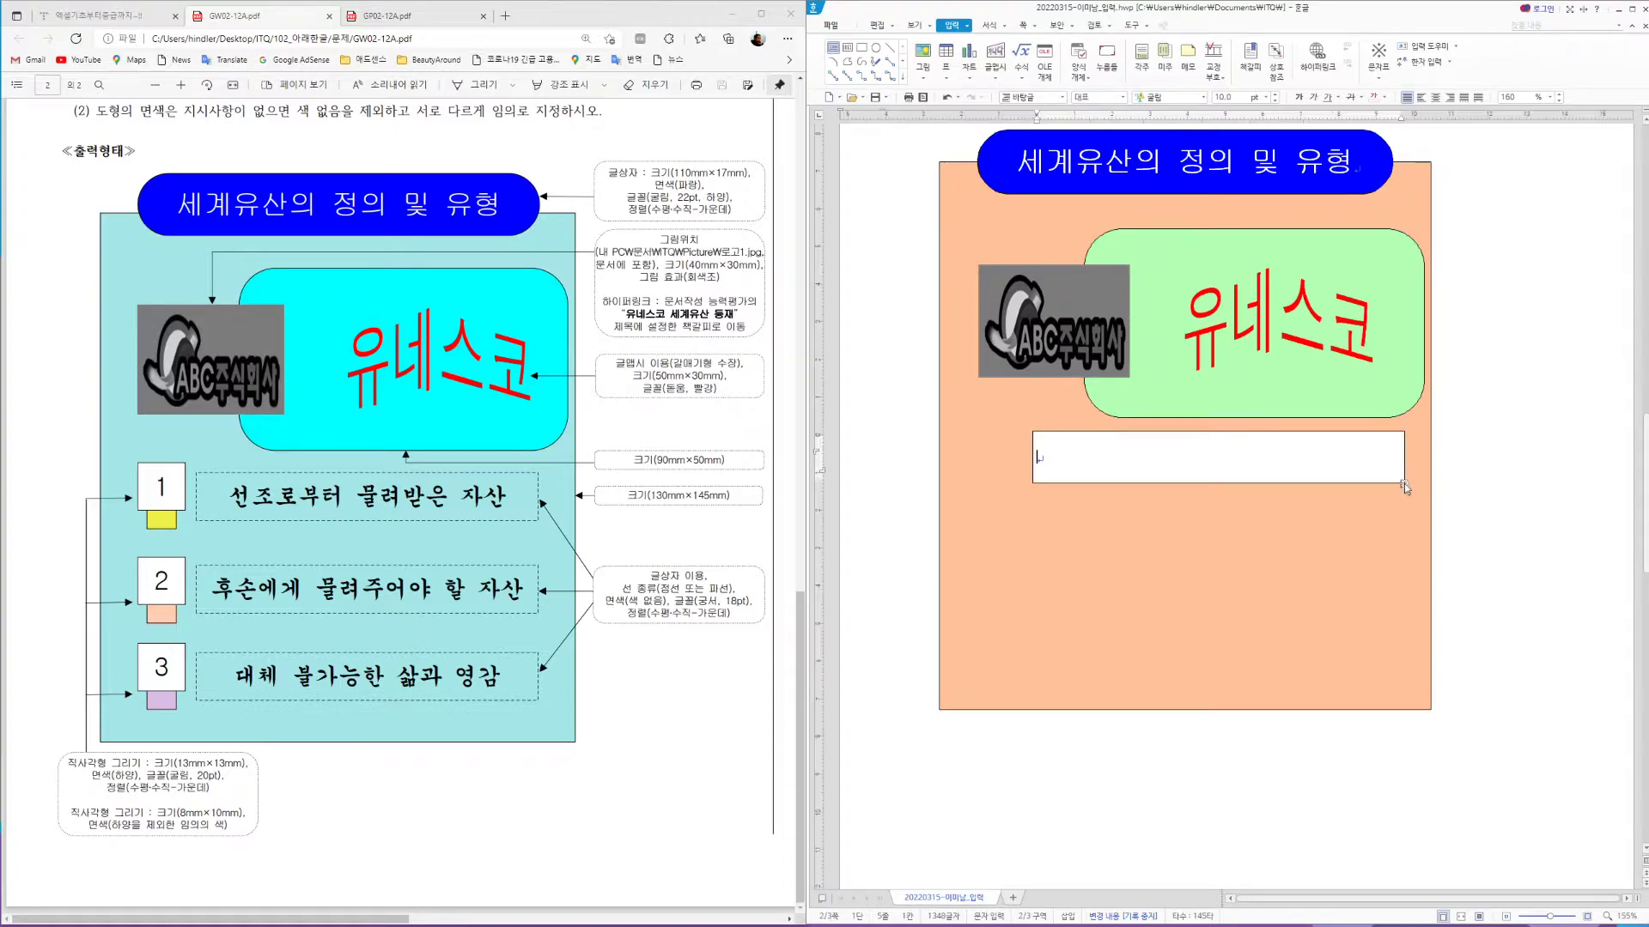
Give the new text box below the green rounded rectangle a dashed outline and no fill colour
{"action": "left_click", "coordinate": [1100, 432]}
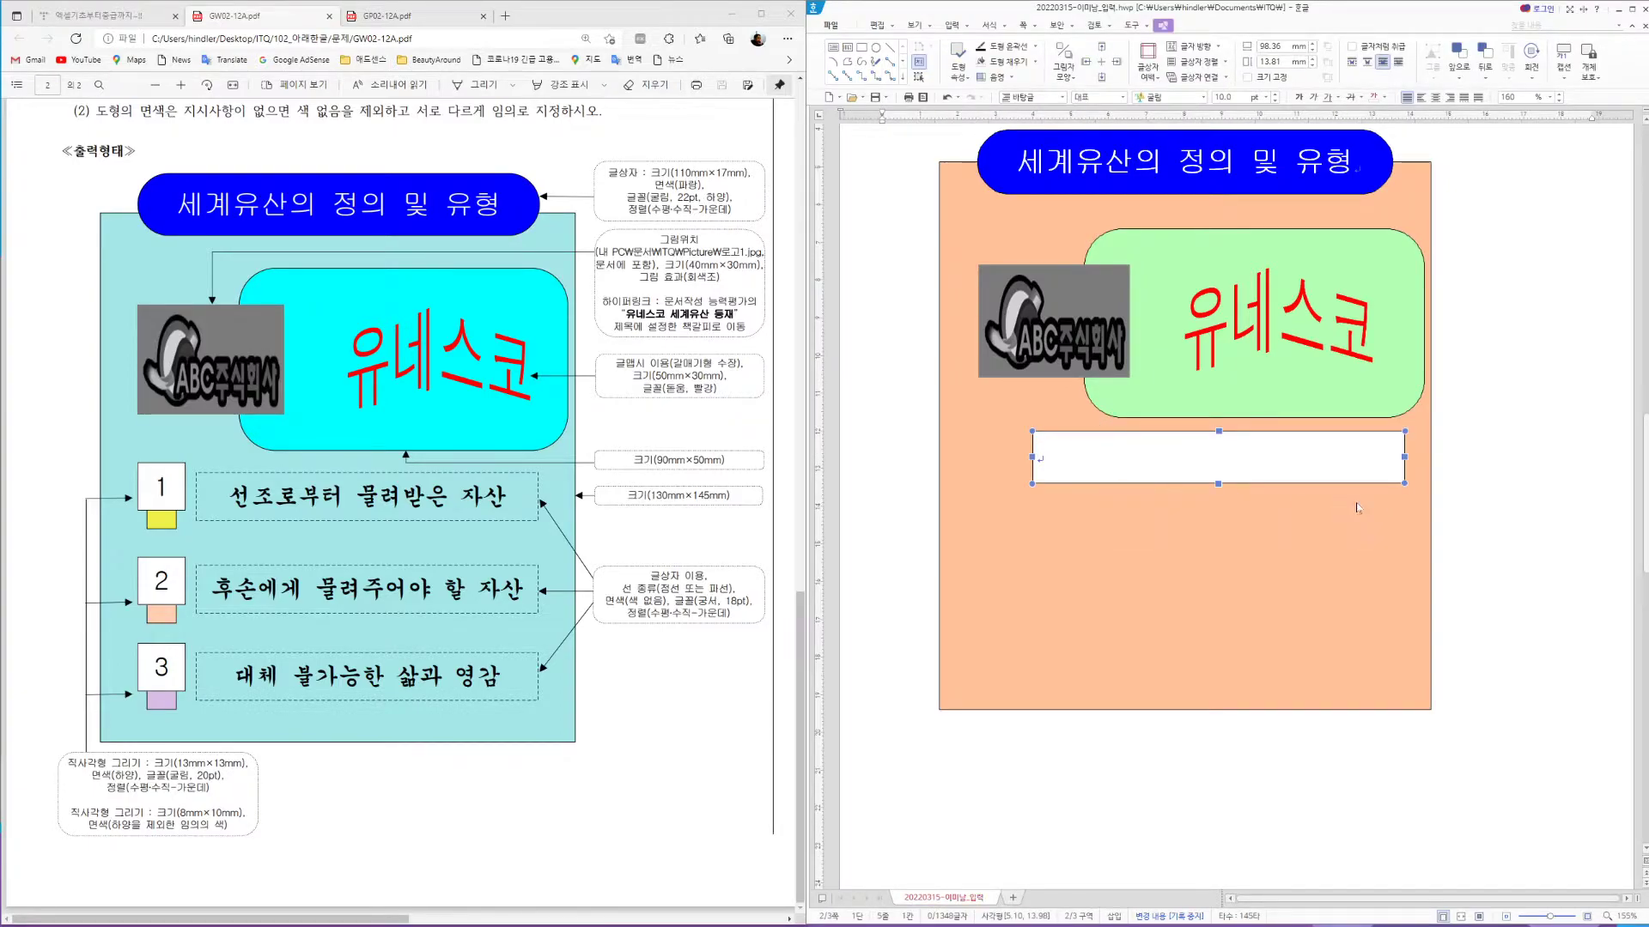
{"action": "key", "text": "p"}
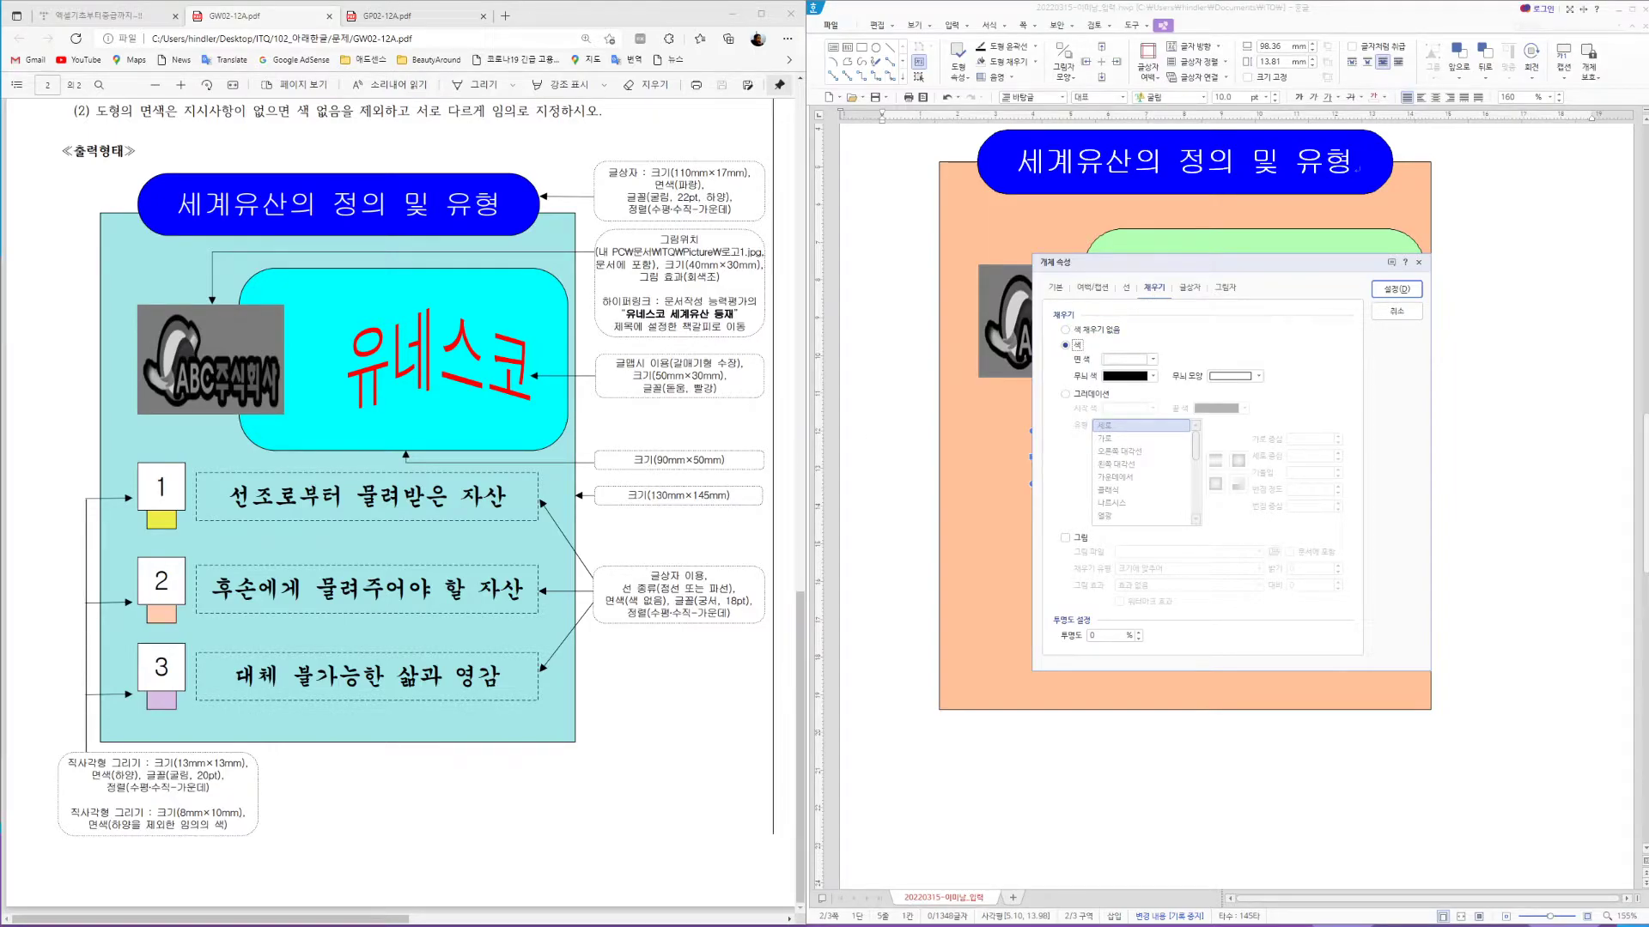
{"action": "left_click", "coordinate": [1128, 289]}
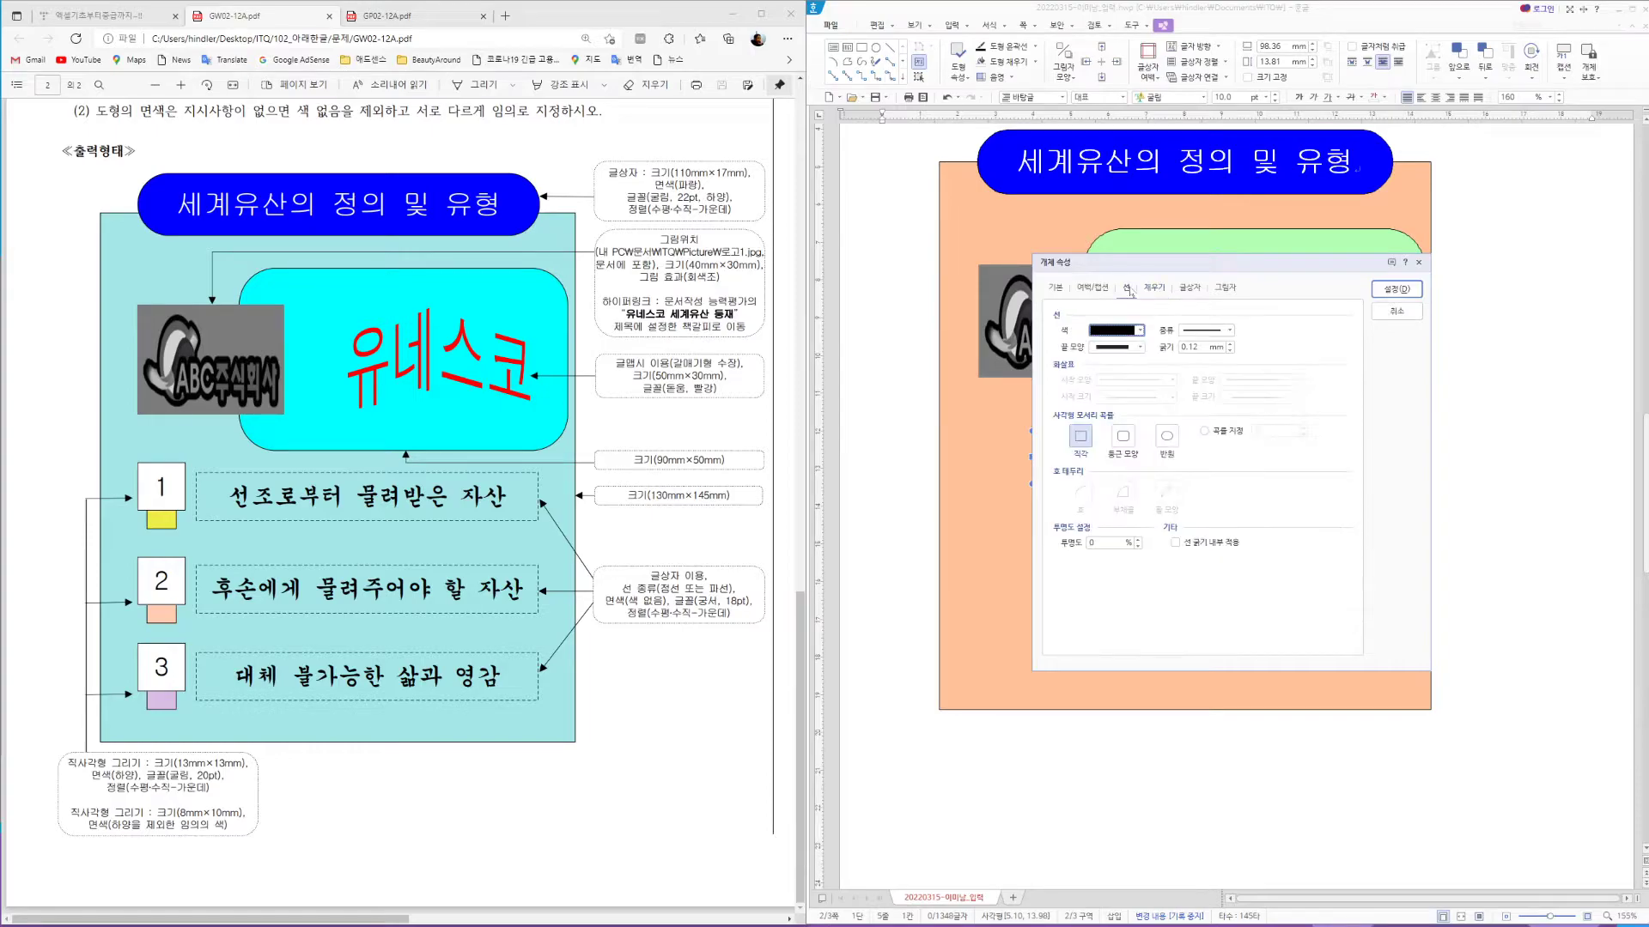
{"action": "left_click", "coordinate": [1230, 330]}
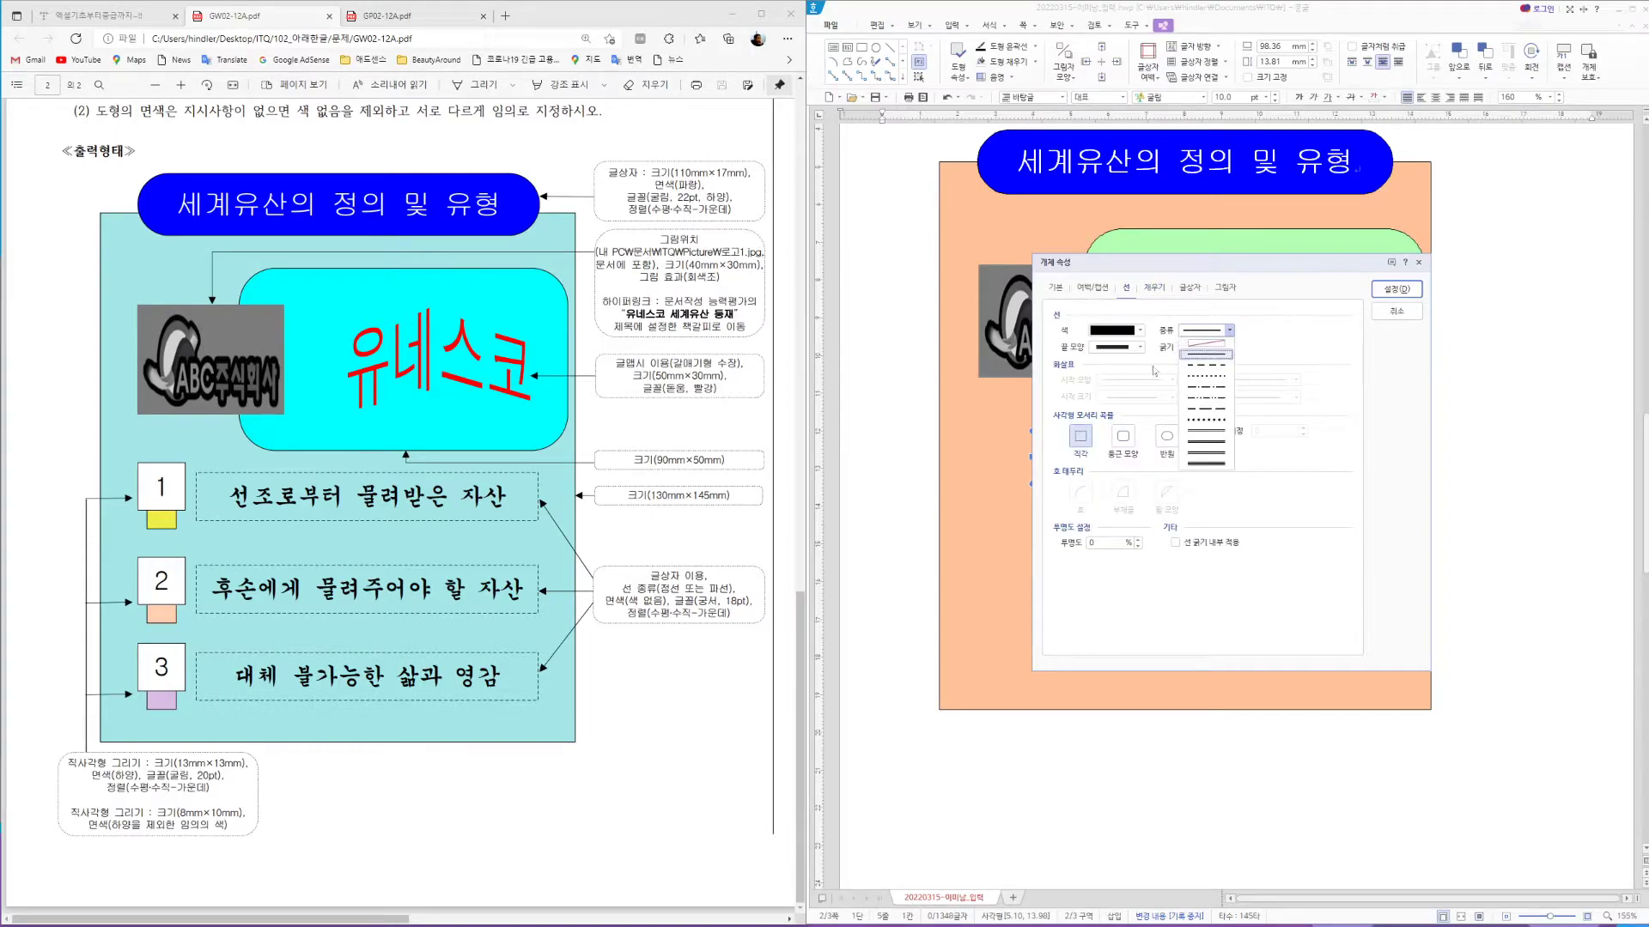
{"action": "left_click", "coordinate": [1208, 368]}
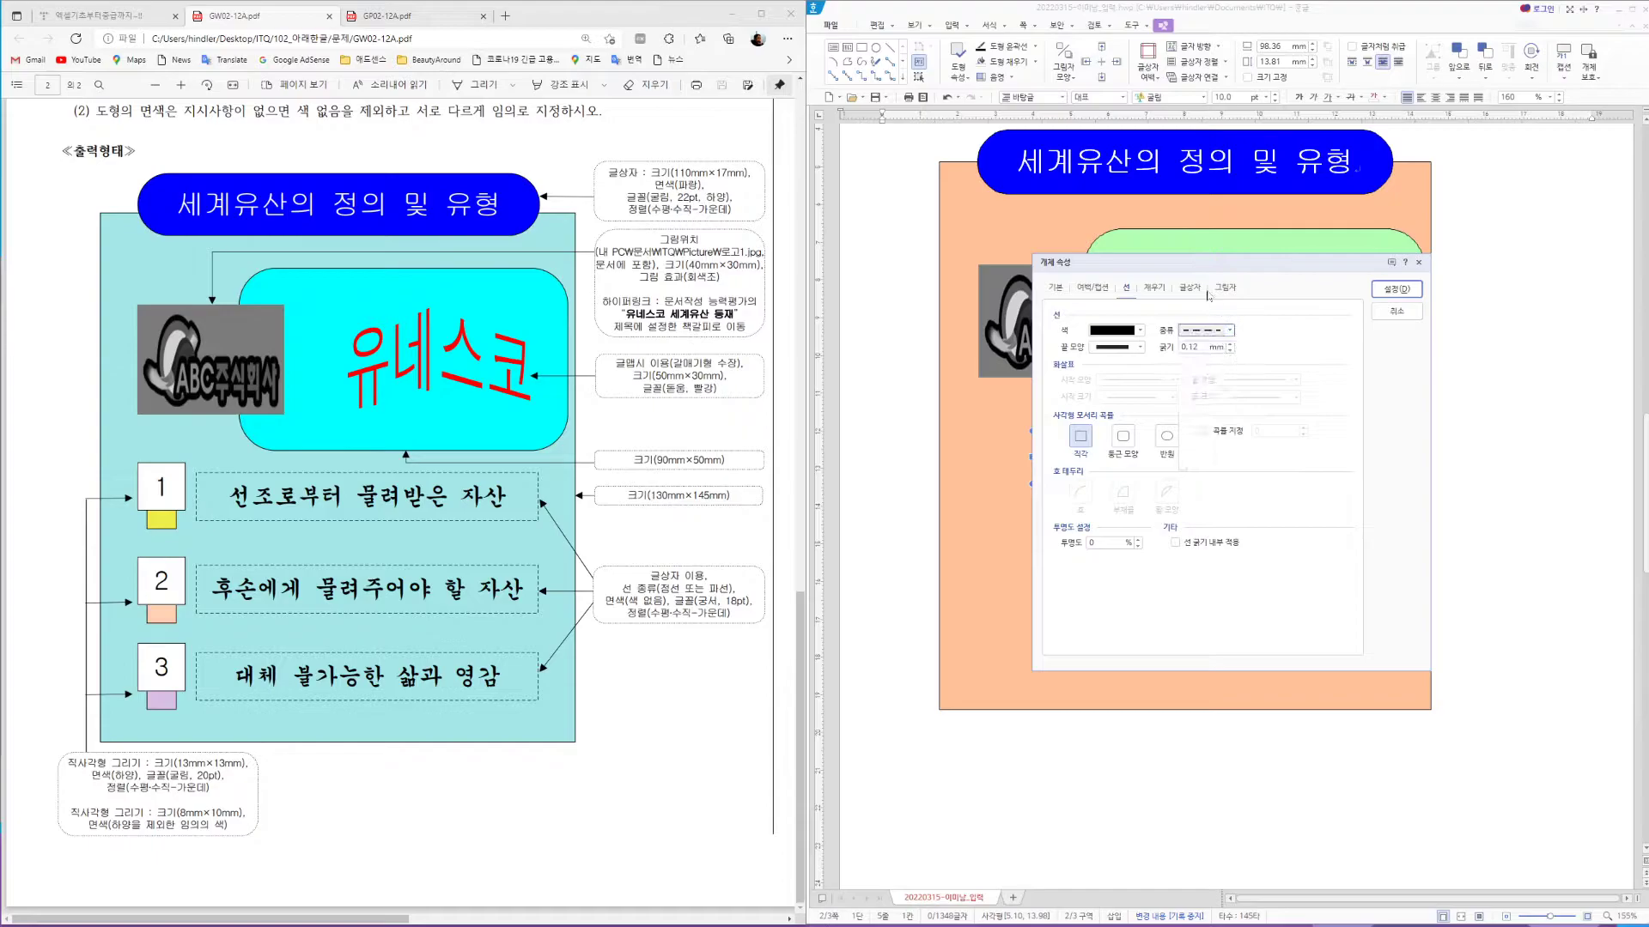
{"action": "left_click", "coordinate": [1156, 289]}
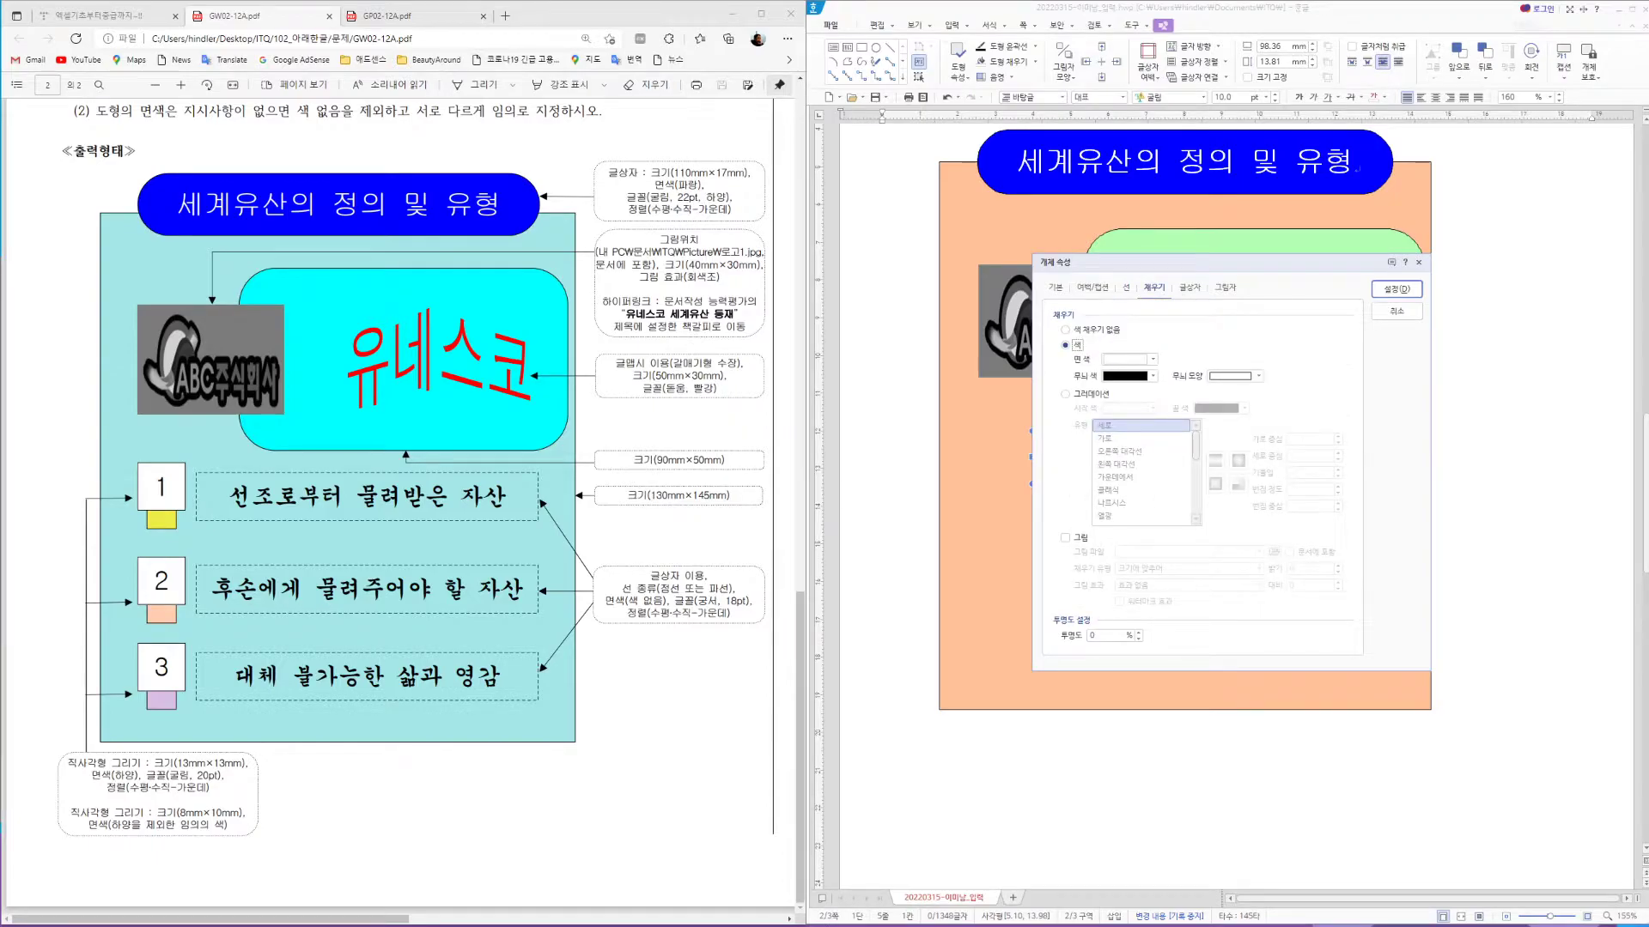
{"action": "left_click", "coordinate": [1069, 331]}
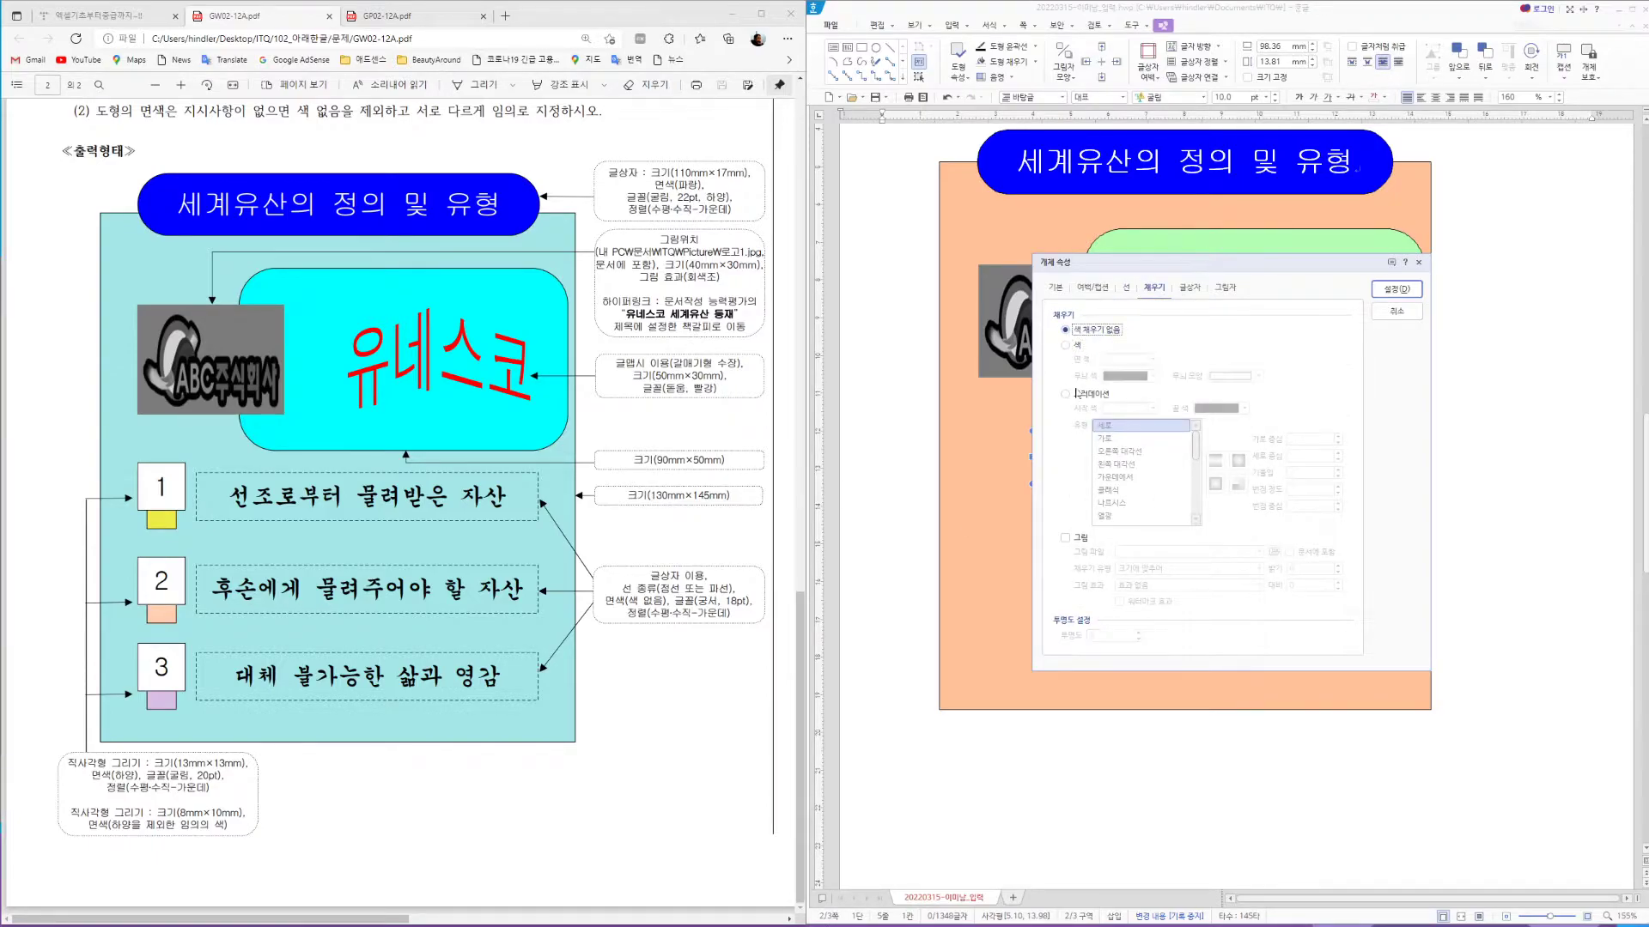
{"action": "left_click", "coordinate": [1397, 289]}
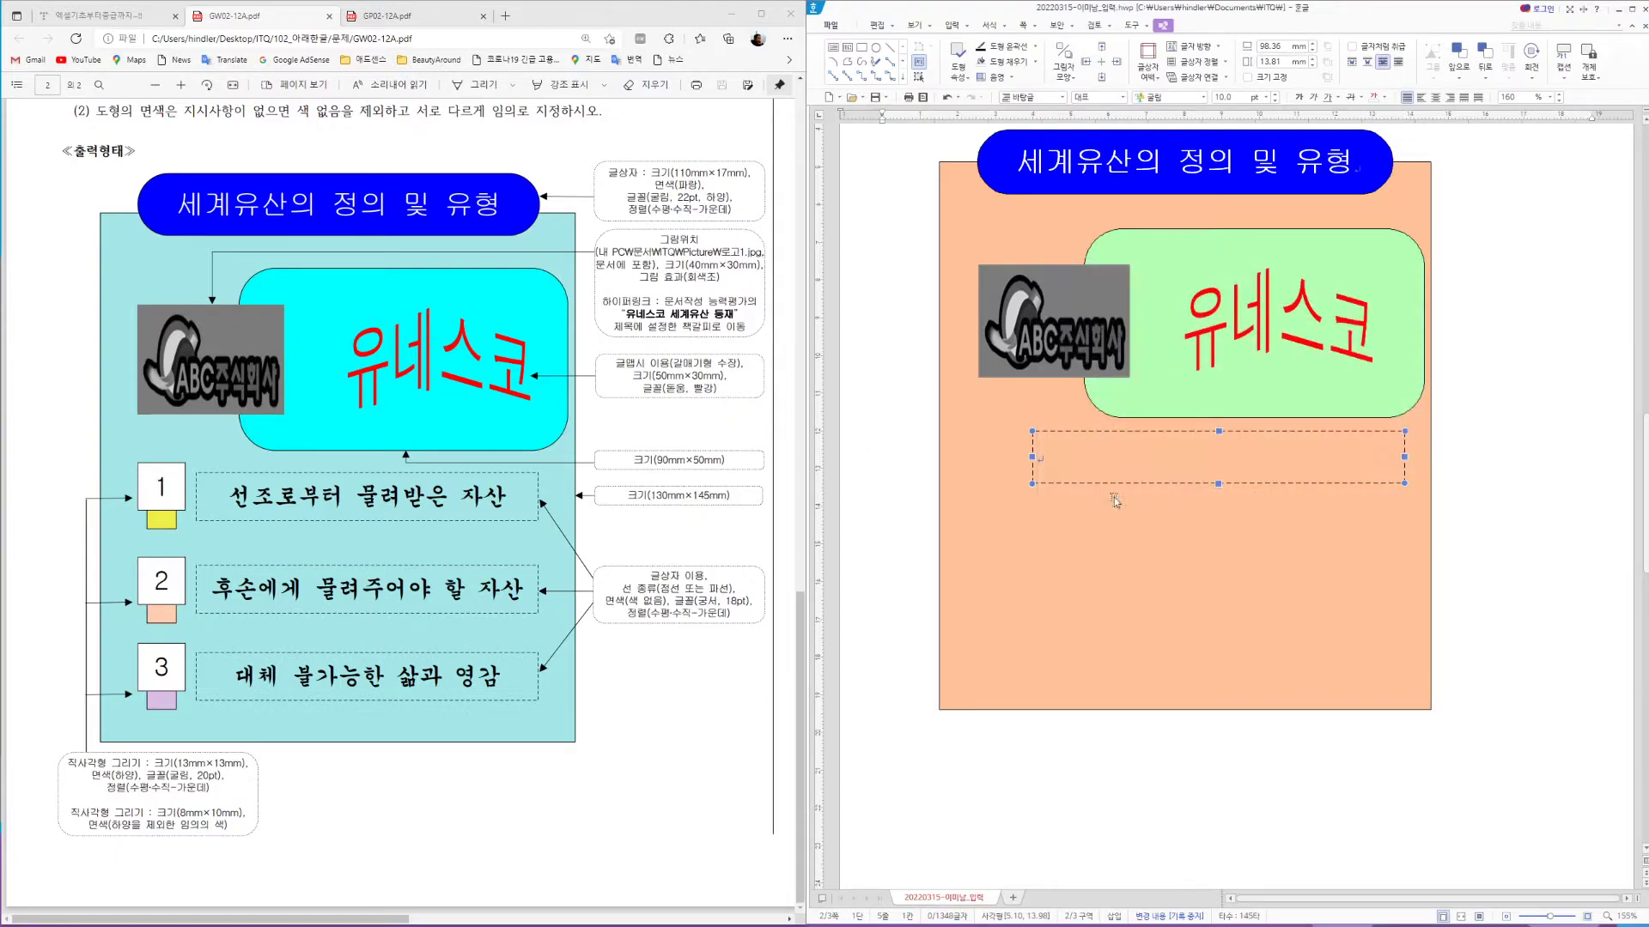
Enter the text 후손에게 물려주어야 할 자산 in the dashed text box
{"action": "left_click", "coordinate": [1057, 464]}
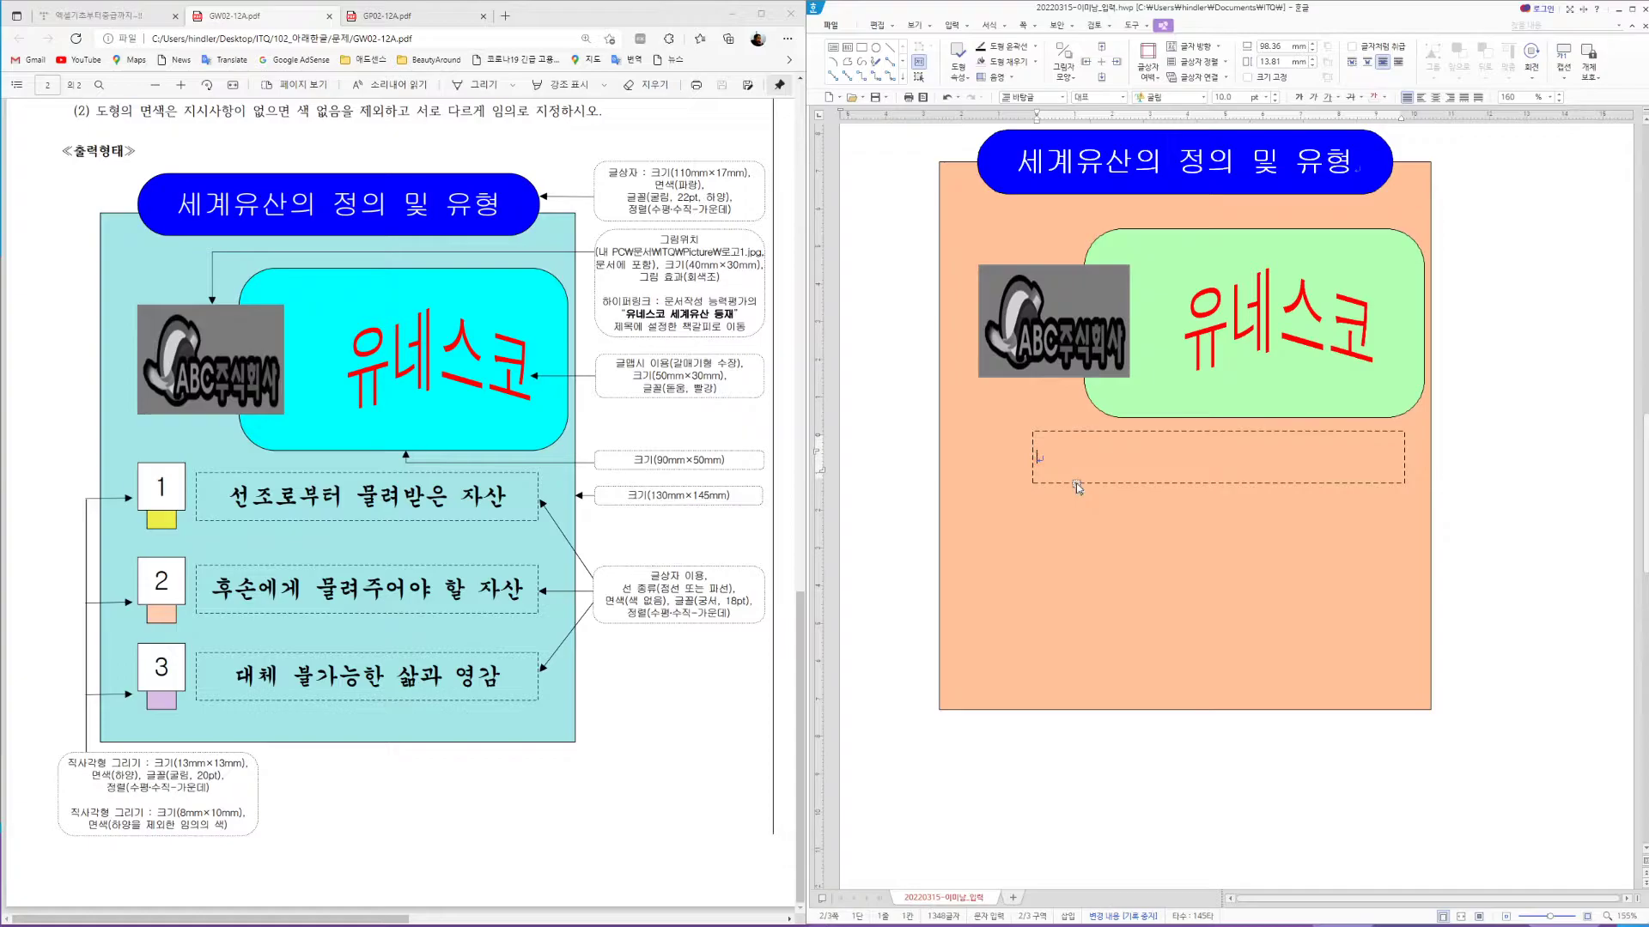
{"action": "type", "text": "후손"}
{"action": "key", "text": "BackSpace"}
{"action": "type", "text": "손에게 "}
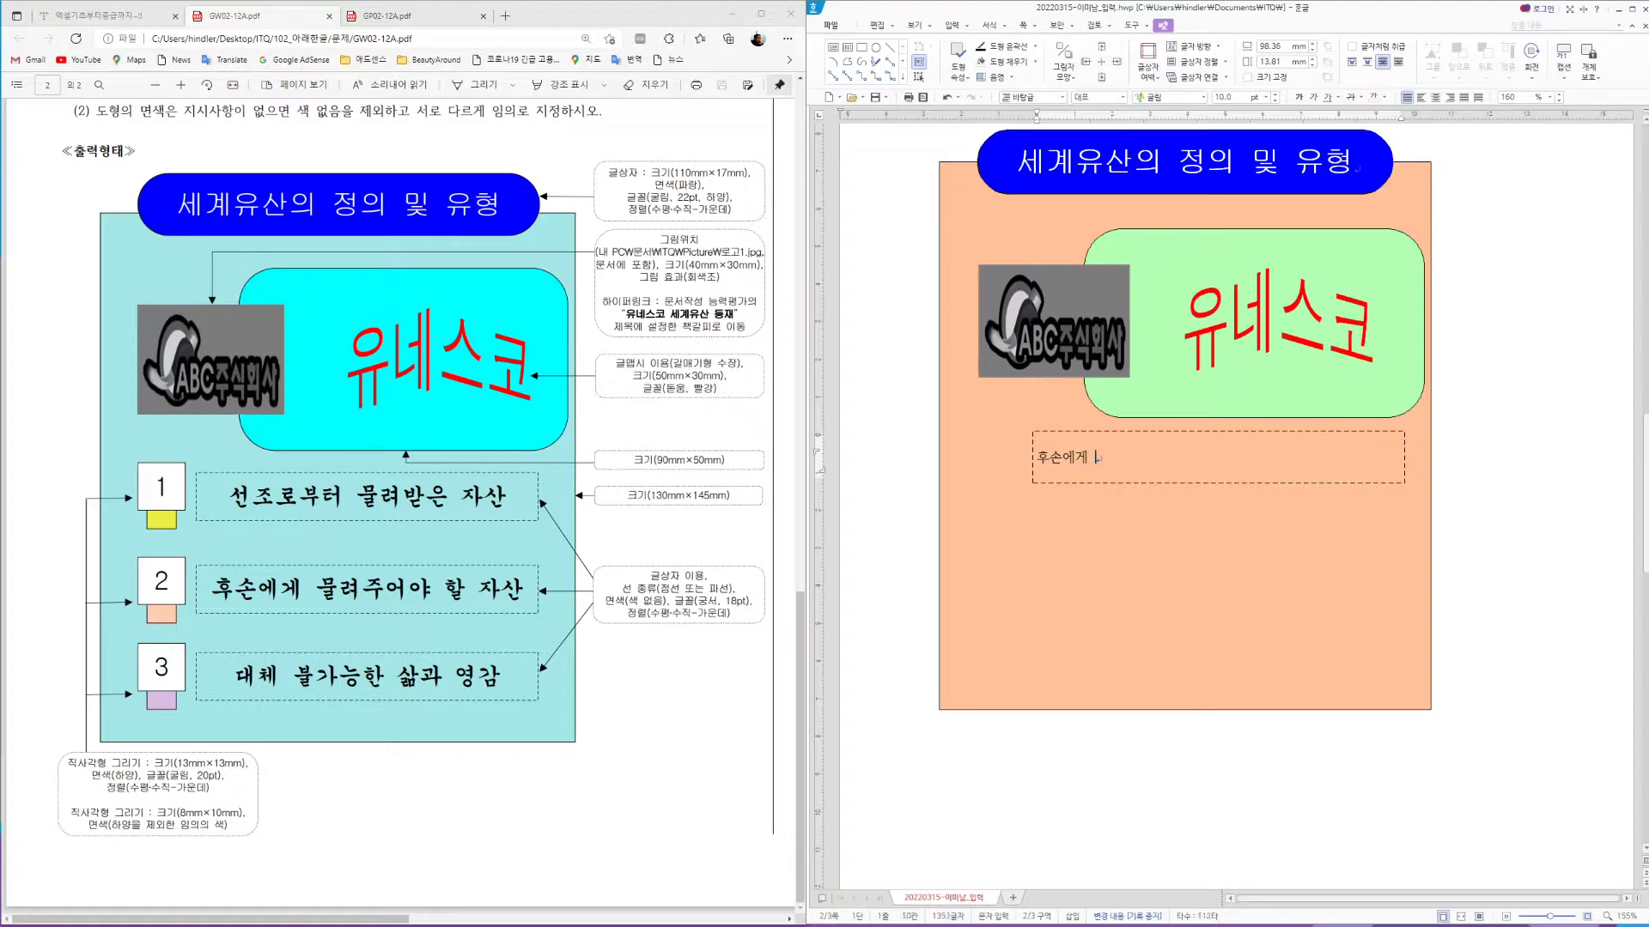
{"action": "type", "text": "물려주"}
{"action": "type", "text": "어야 할 자사"}
{"action": "type", "text": "ㄴ"}
Format the dashed text box's sentence in 궁서 at 18 pt with centre alignment
{"action": "triple_click", "coordinate": [1123, 464]}
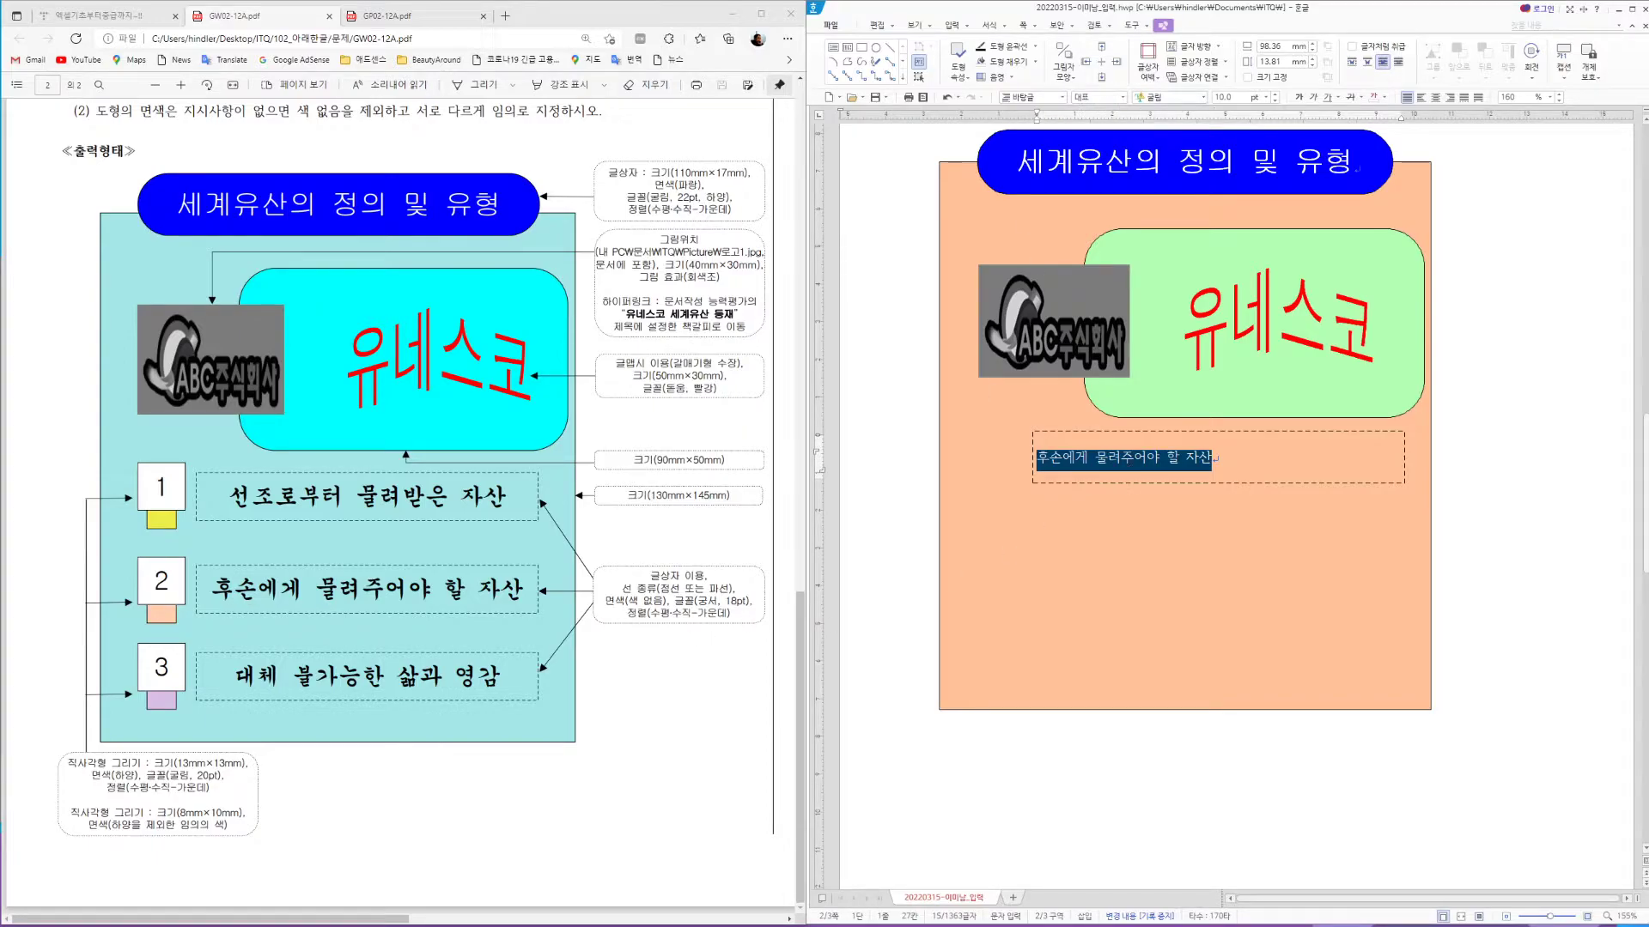
{"action": "left_click", "coordinate": [1150, 97]}
{"action": "type", "text": "궁서"}
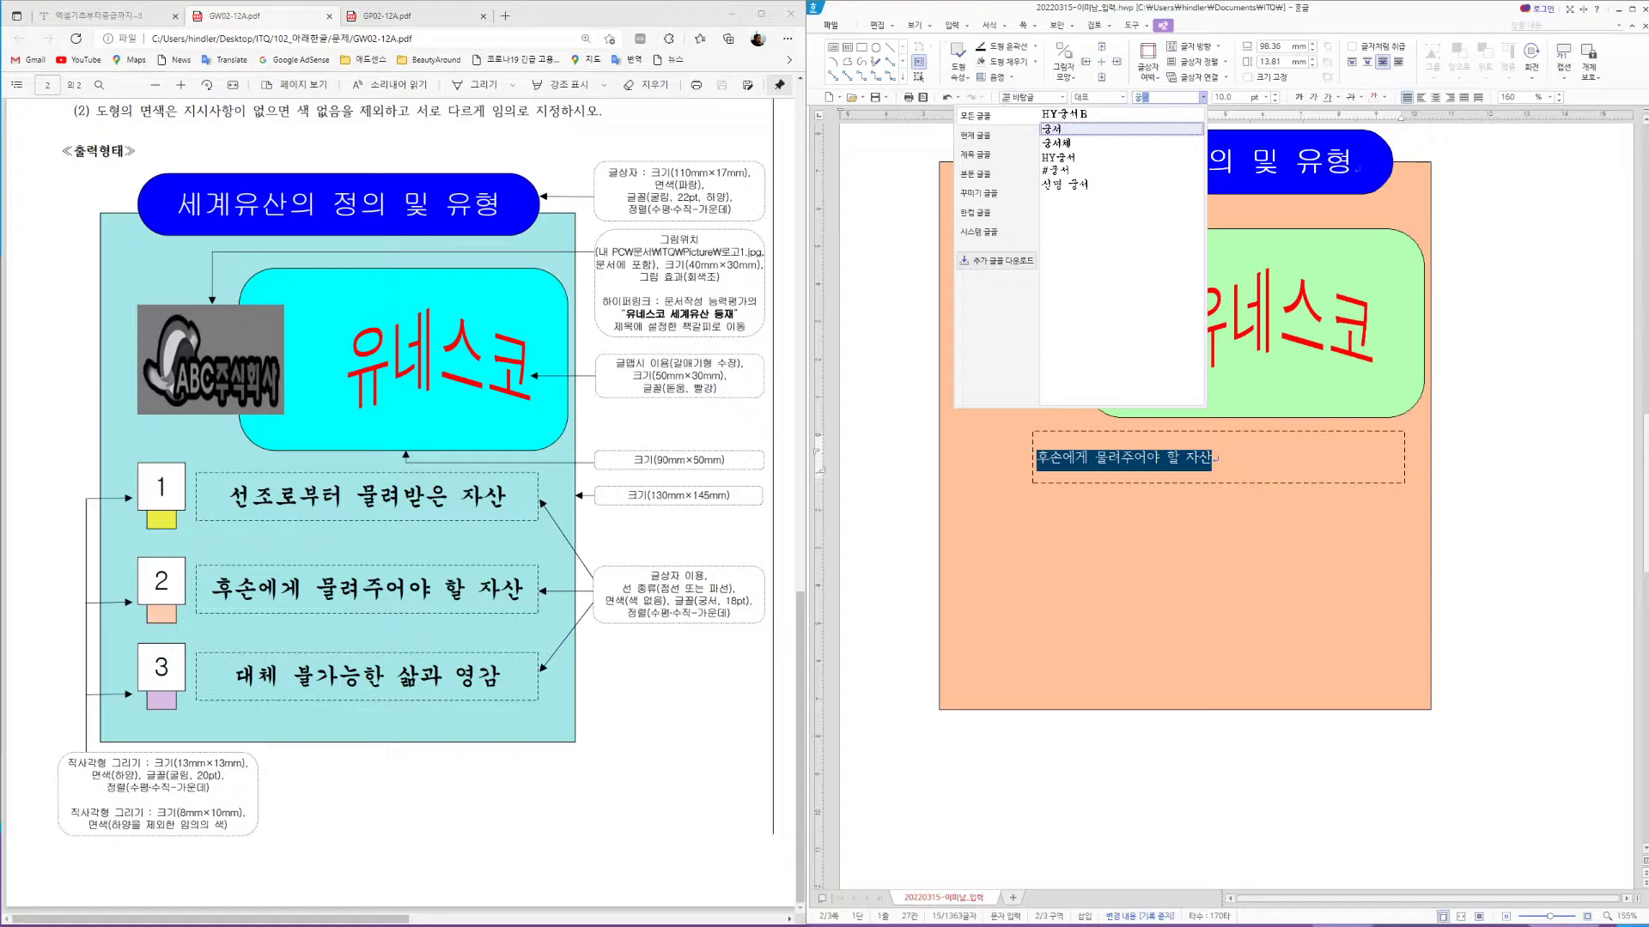
{"action": "key", "text": "Return"}
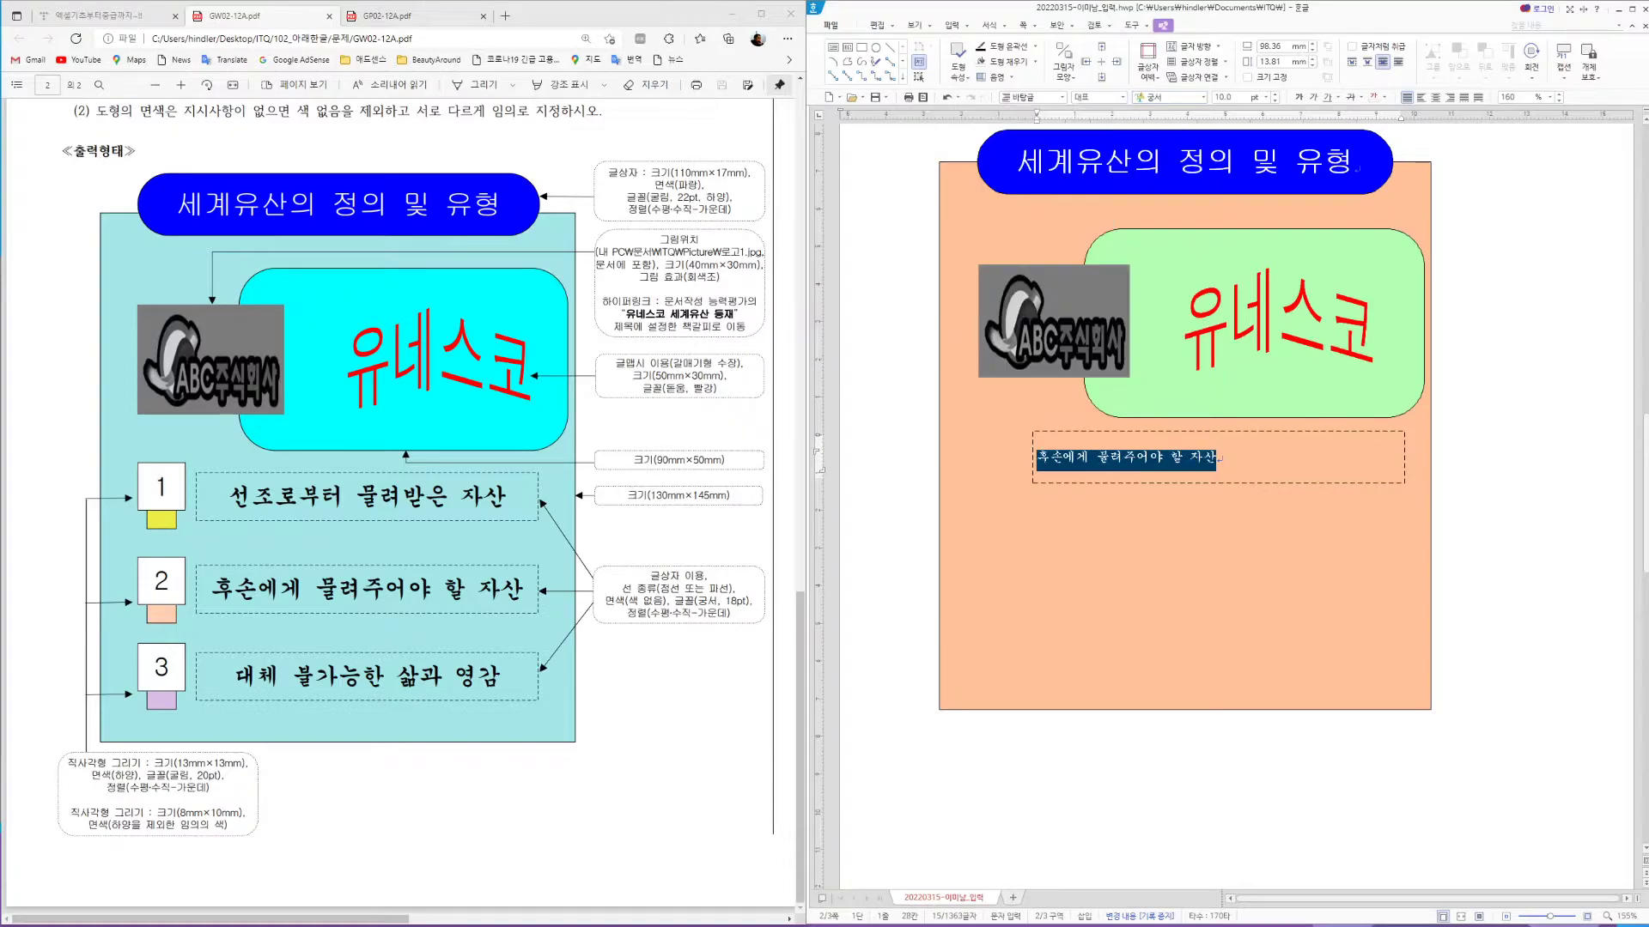
{"action": "left_click", "coordinate": [1226, 98]}
{"action": "type", "text": "18"}
{"action": "key", "text": "Return"}
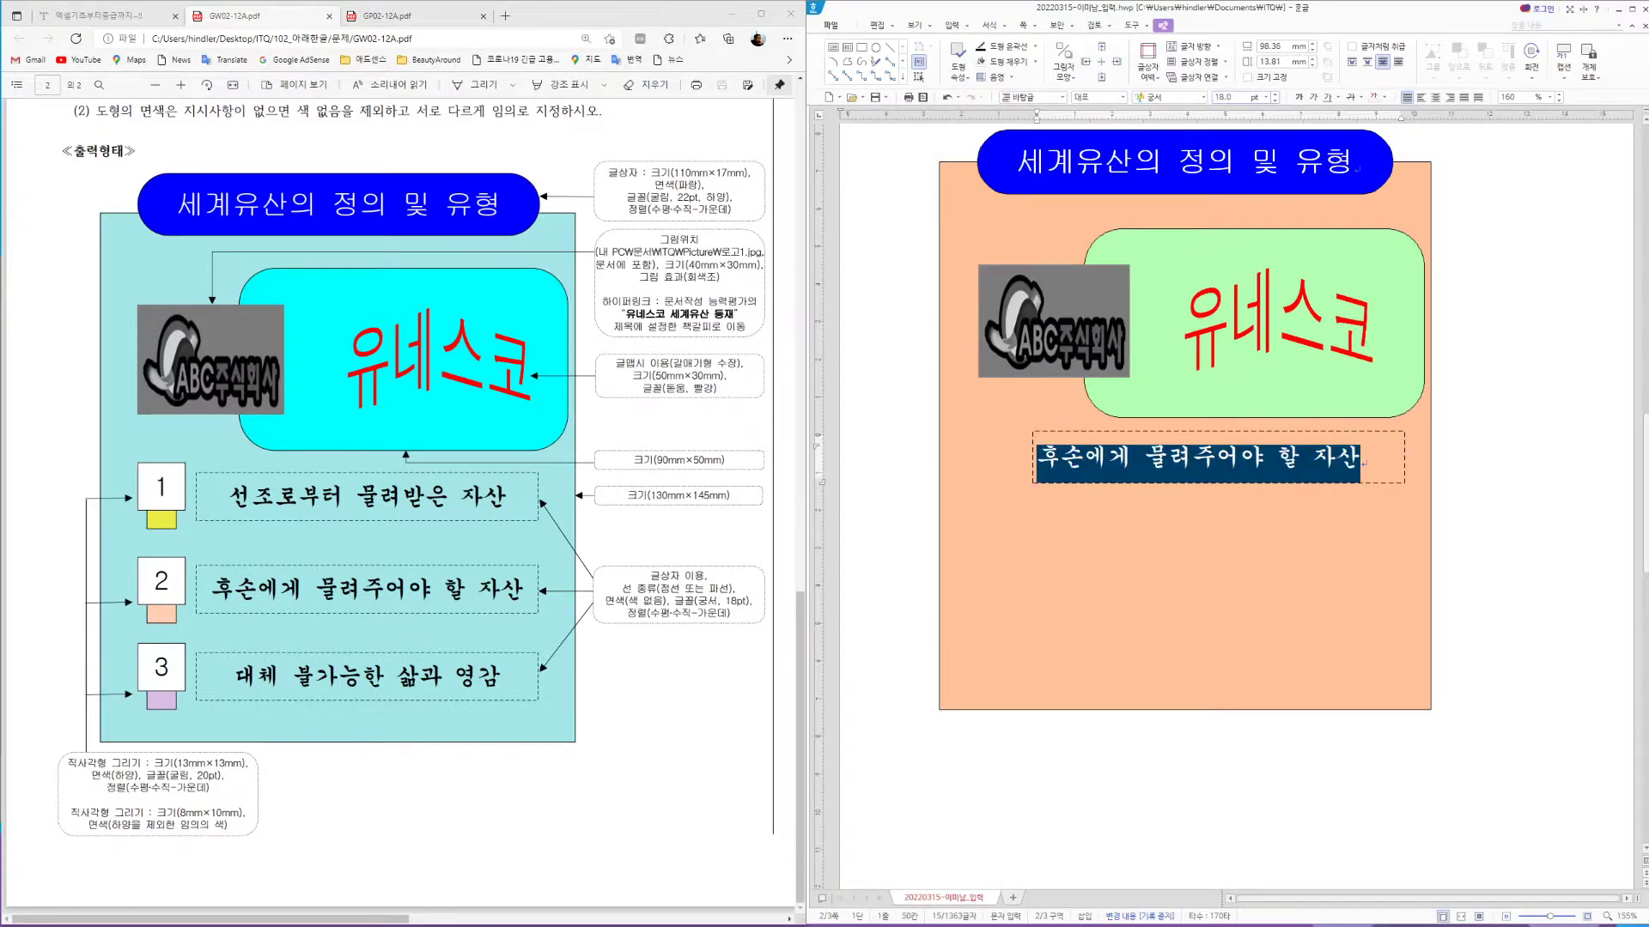
{"action": "left_click", "coordinate": [1436, 98]}
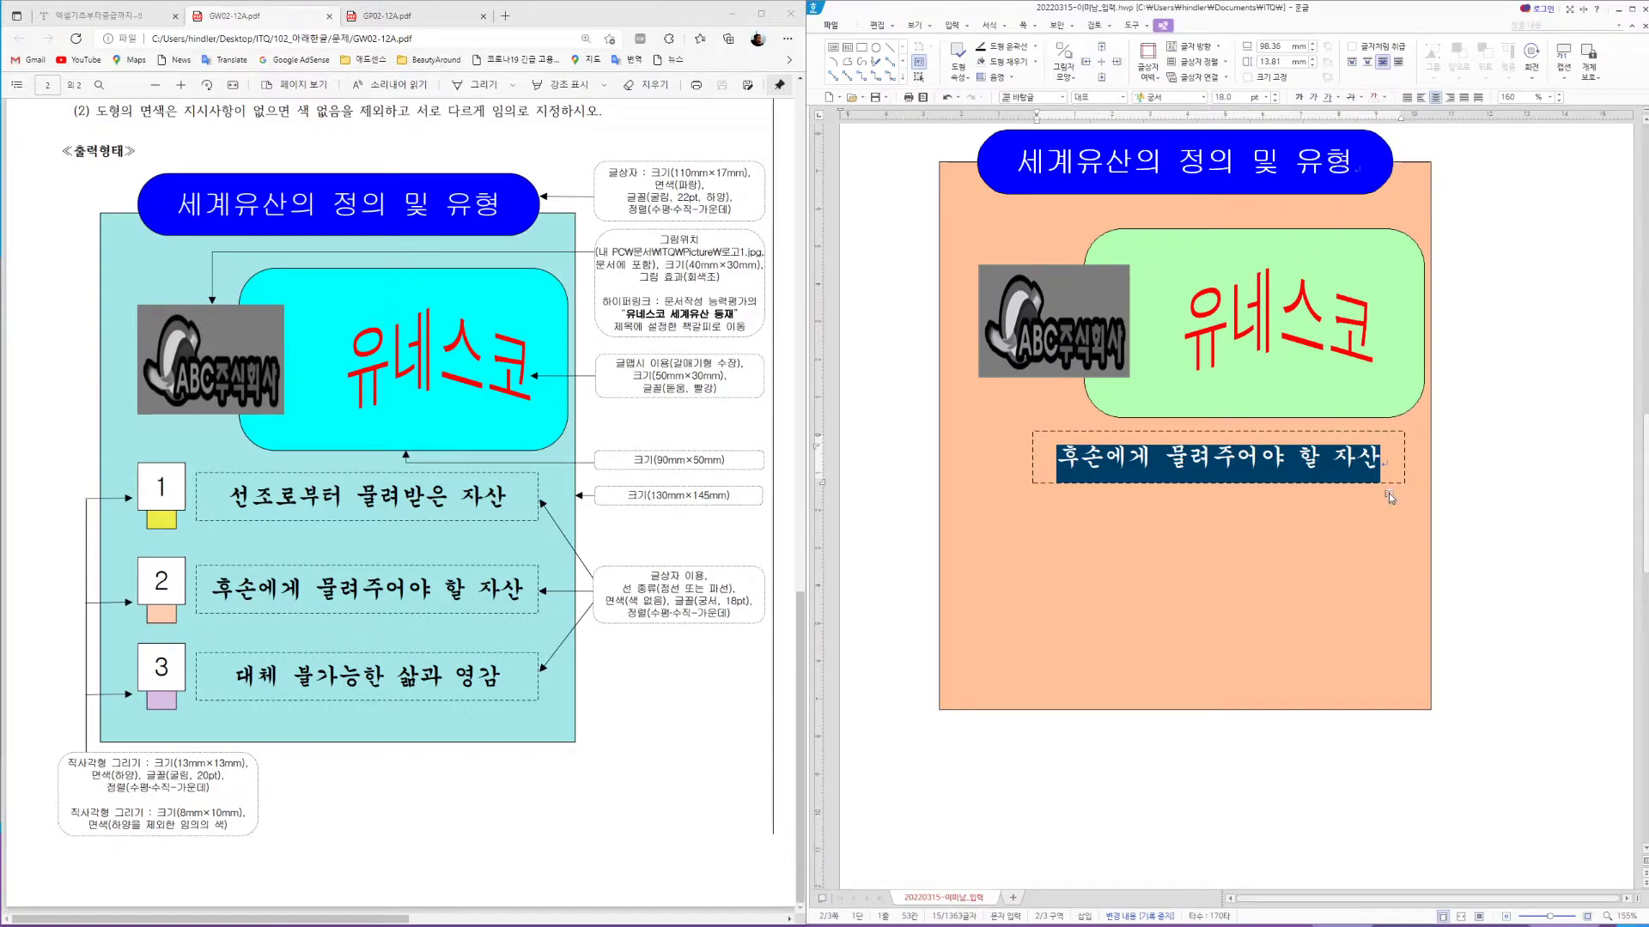
{"action": "left_click", "coordinate": [1463, 507]}
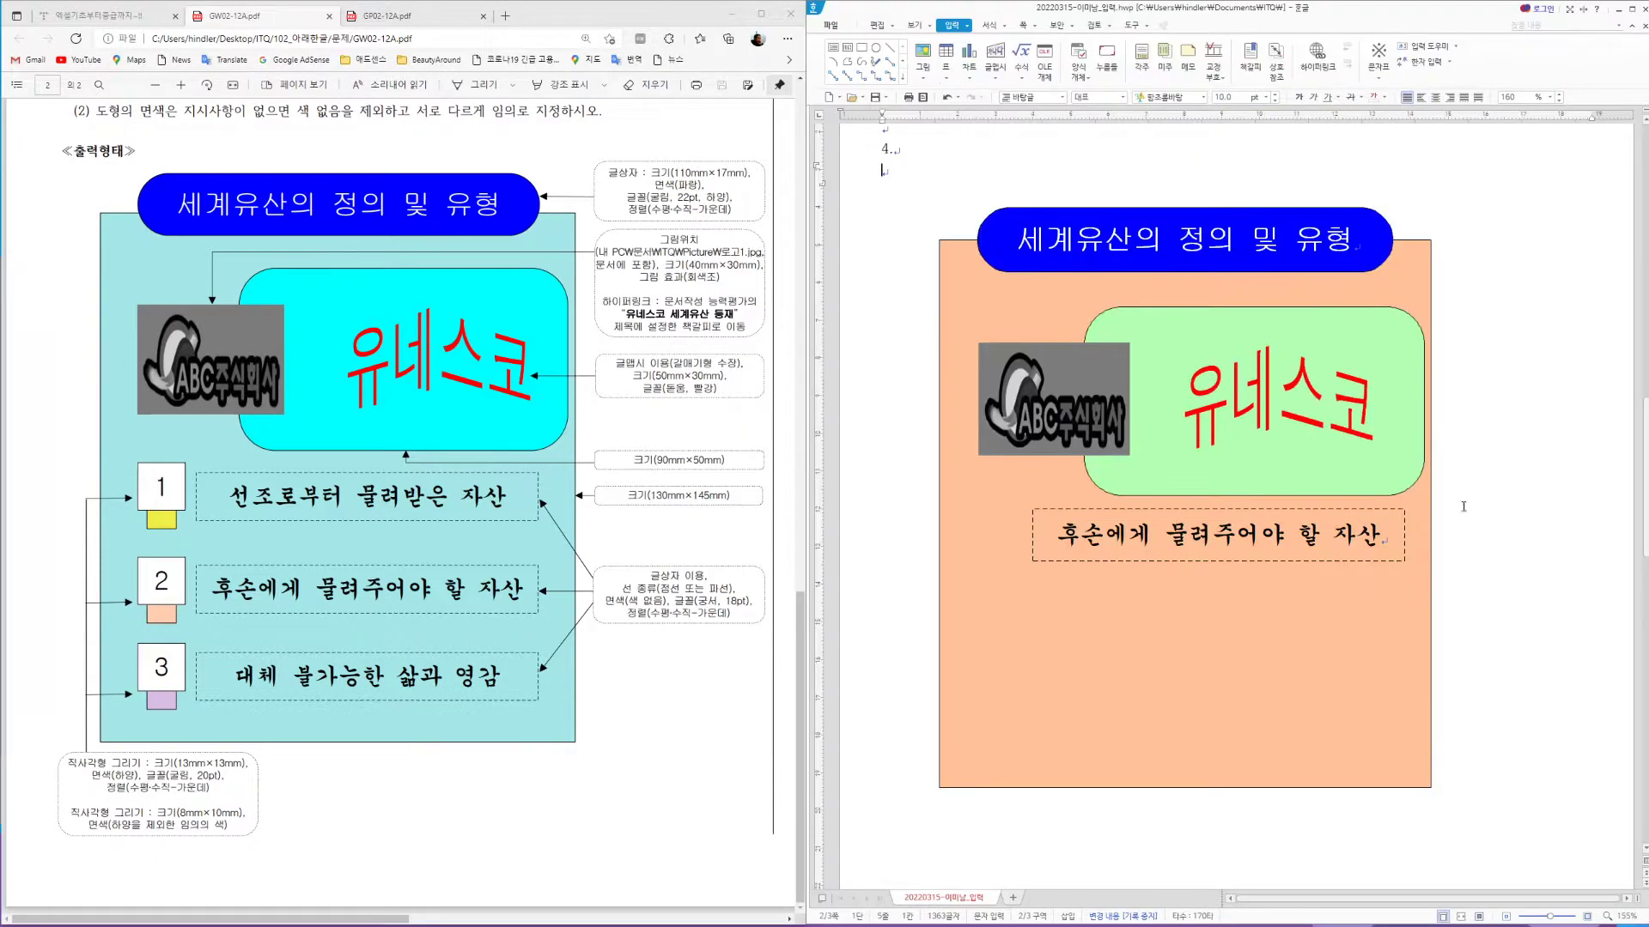
Narrow the dashed text box to about 95 mm and shift it slightly to the right and down below the green rectangle
{"action": "left_click", "coordinate": [1280, 561]}
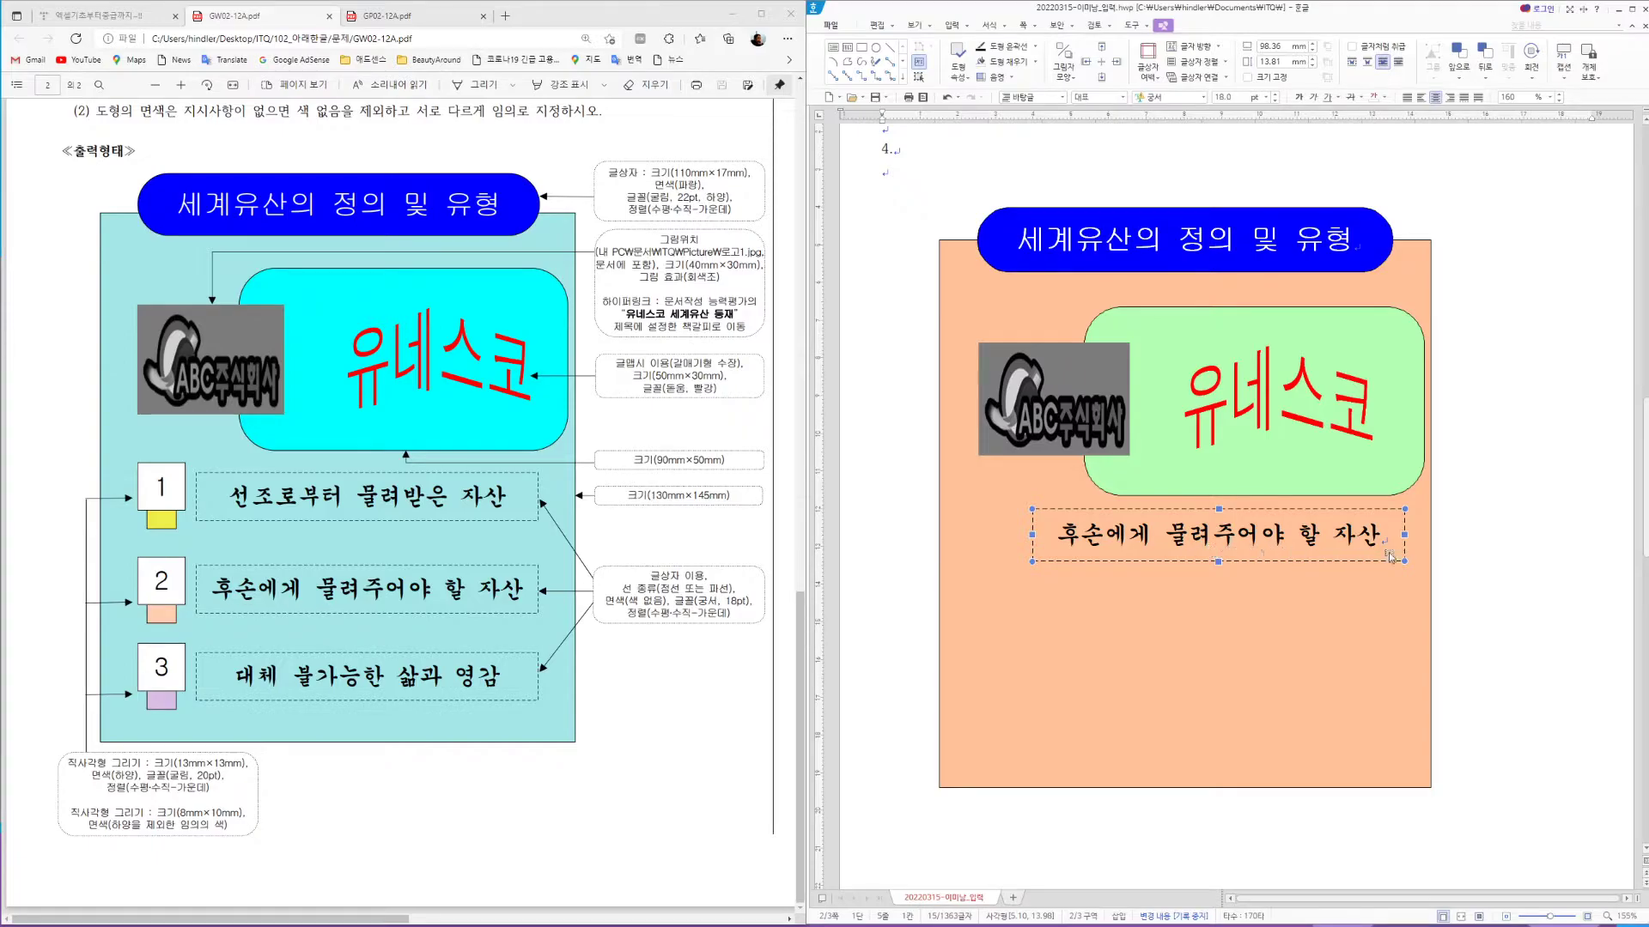
{"action": "left_click_drag", "start_coordinate": [1405, 534], "coordinate": [1392, 534]}
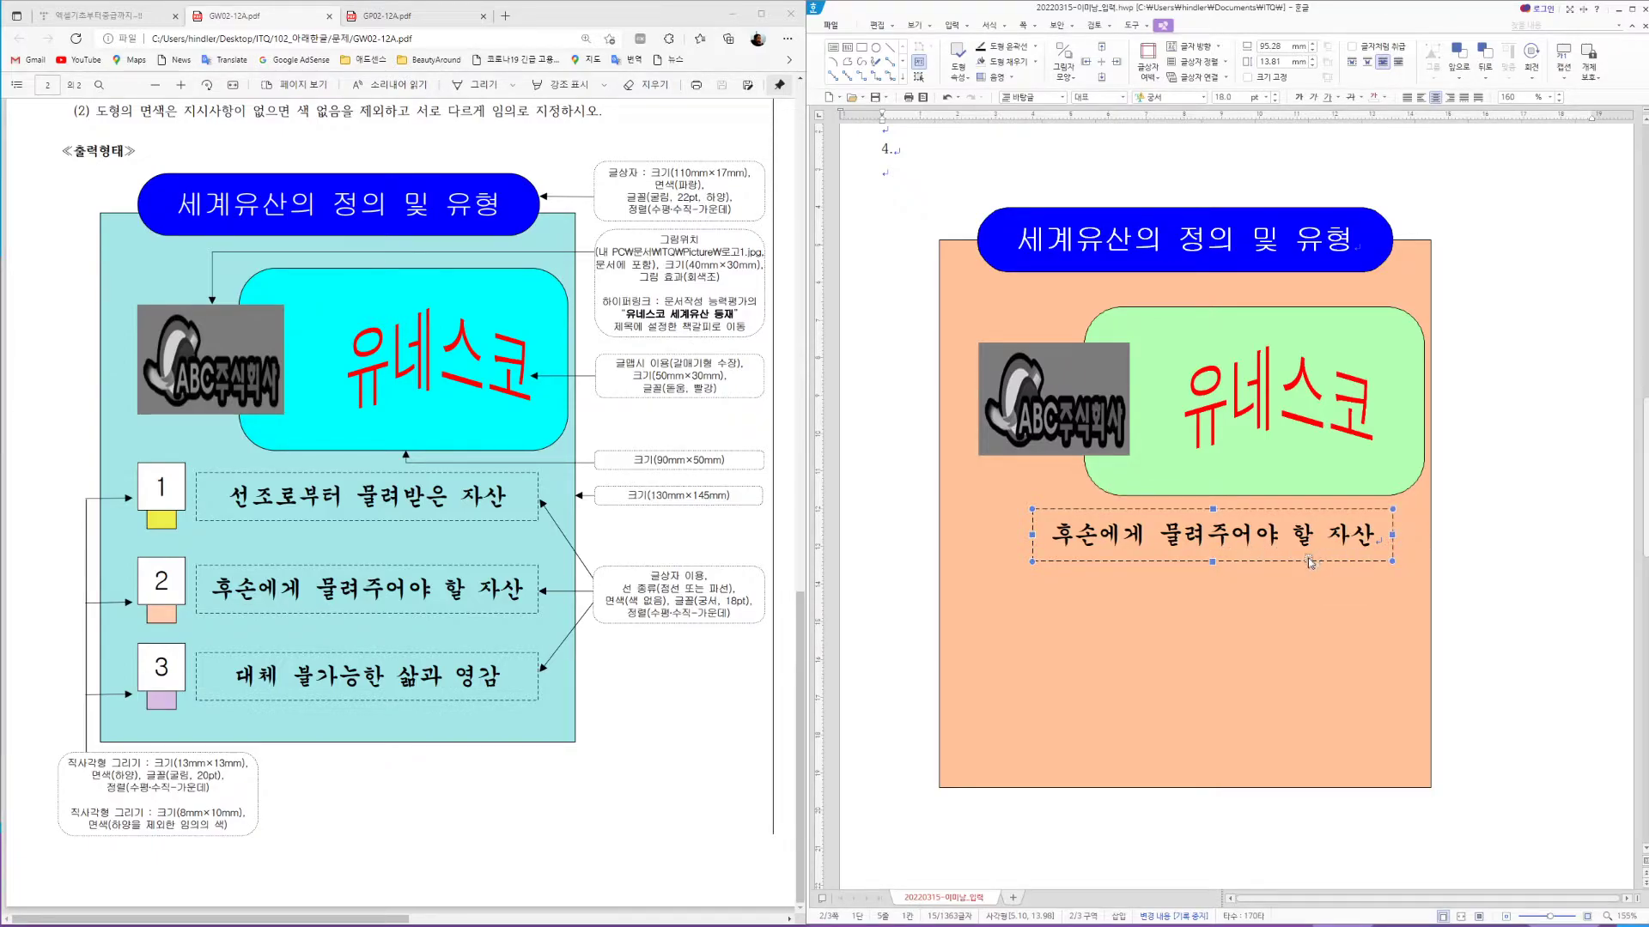
{"action": "left_click_drag", "start_coordinate": [1275, 562], "coordinate": [1284, 567]}
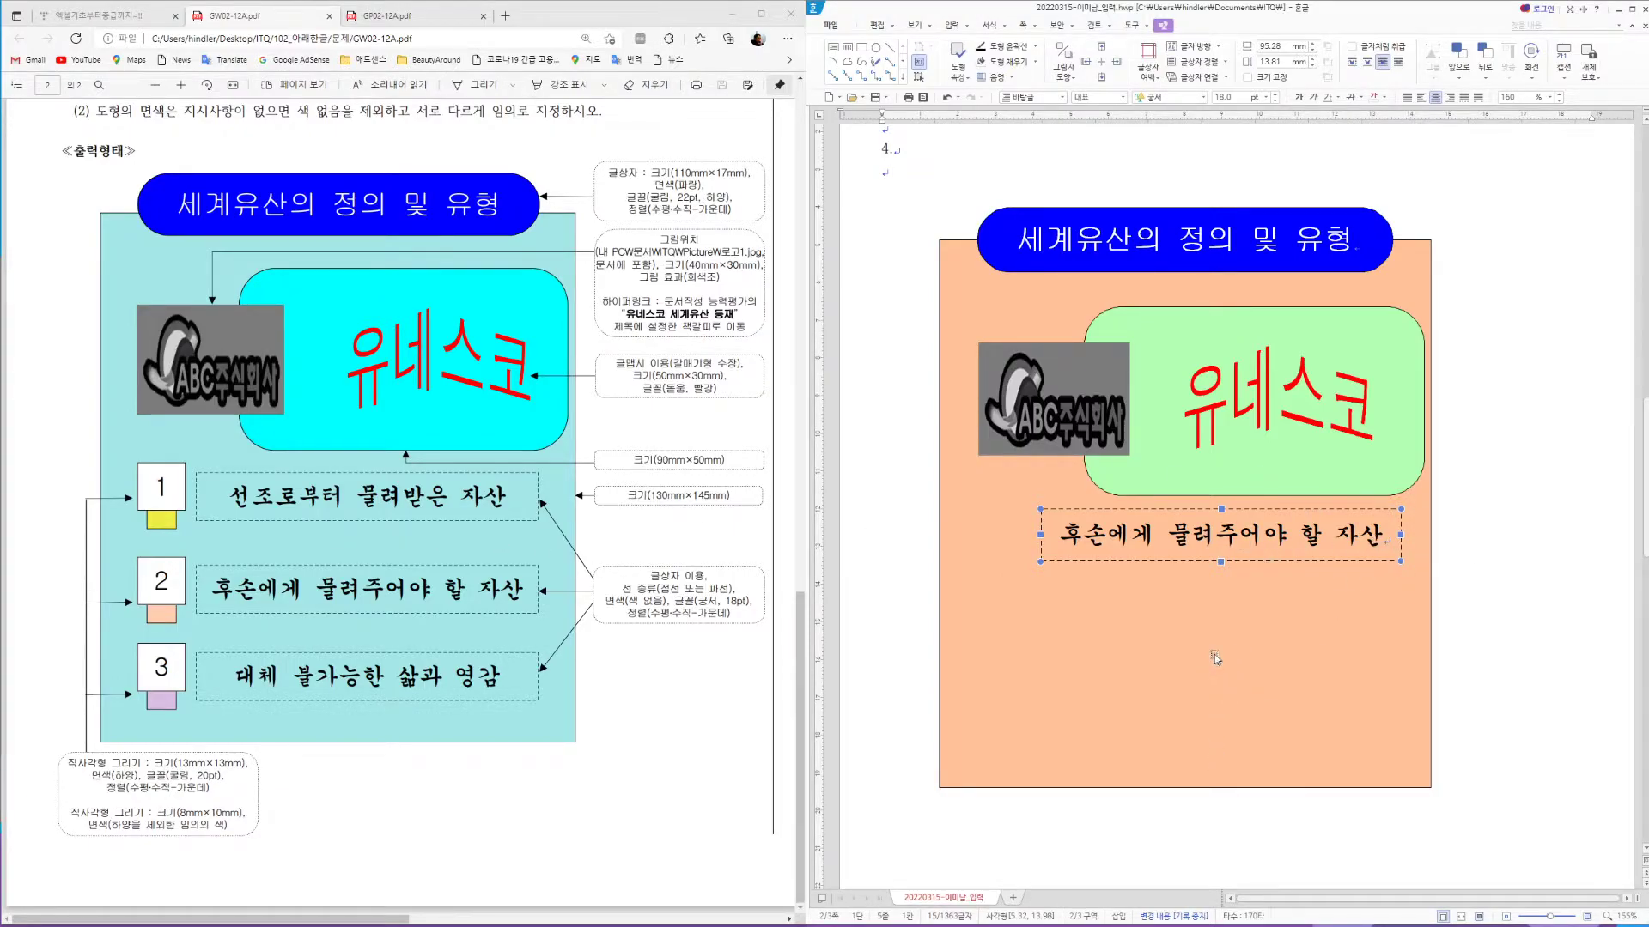
{"action": "key", "text": "Down"}
{"action": "key", "text": "Down"}
{"action": "key", "text": "Down"}
{"action": "key", "text": "Down"}
{"action": "key", "text": "Down"}
{"action": "key", "text": "Down"}
{"action": "key", "text": "Down"}
{"action": "key", "text": "Down"}
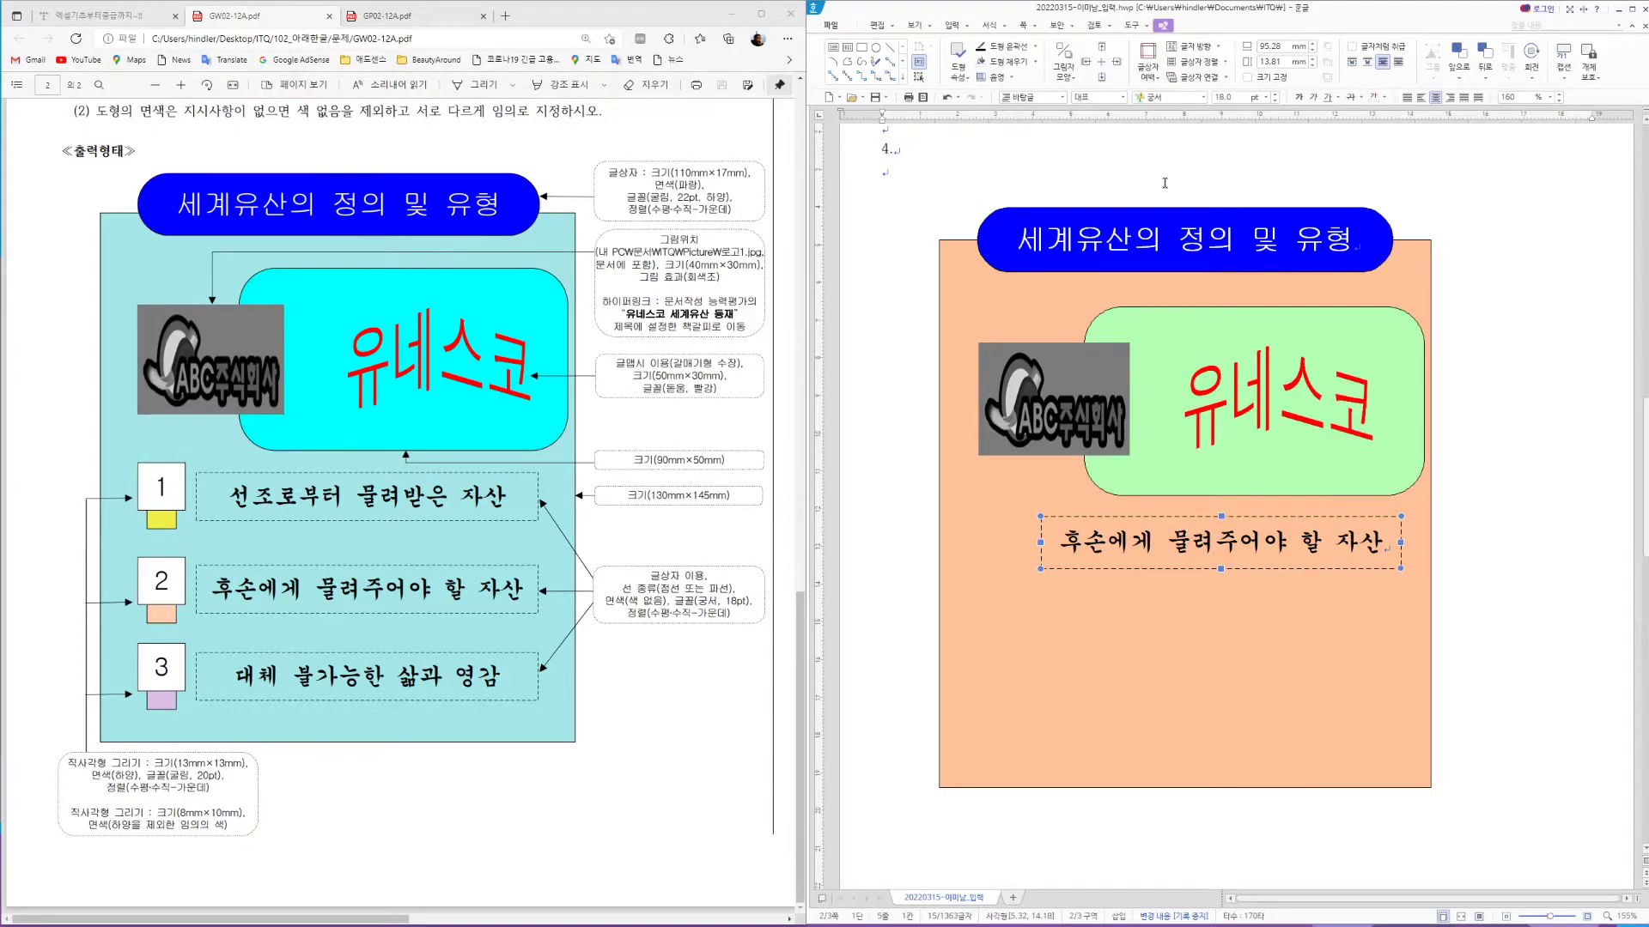
Draw a small rectangle to the left of the dashed text box and fix its size at 8 mm wide by 10 mm high
{"action": "left_click", "coordinate": [861, 47]}
{"action": "left_click_drag", "start_coordinate": [986, 517], "coordinate": [1016, 565]}
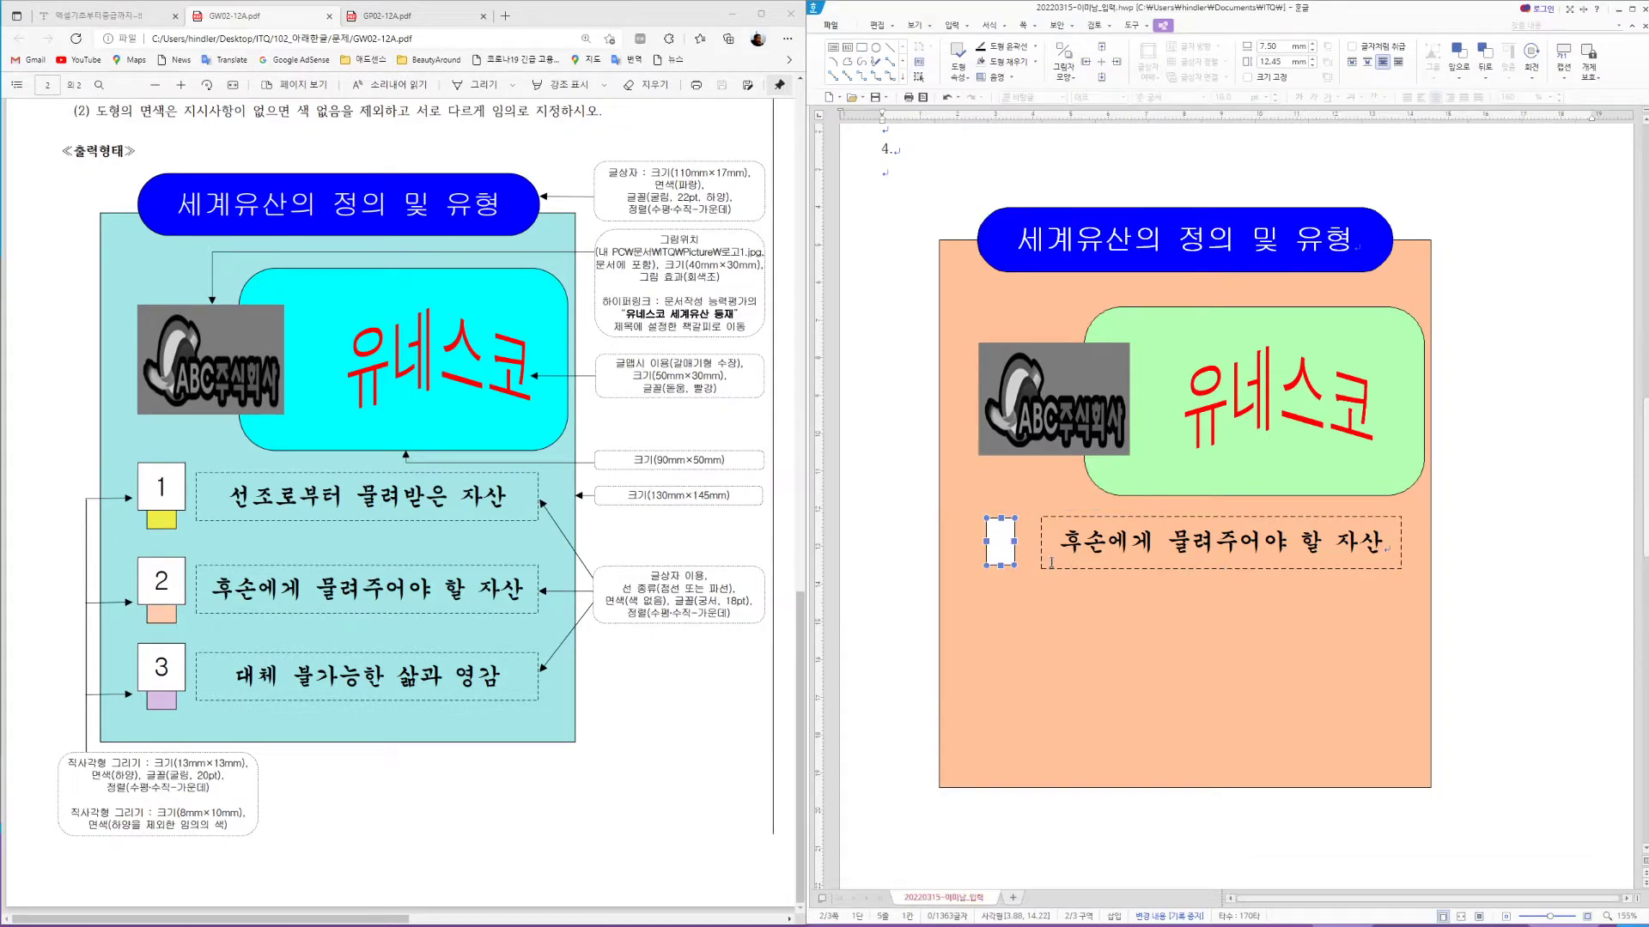
{"action": "key", "text": "p"}
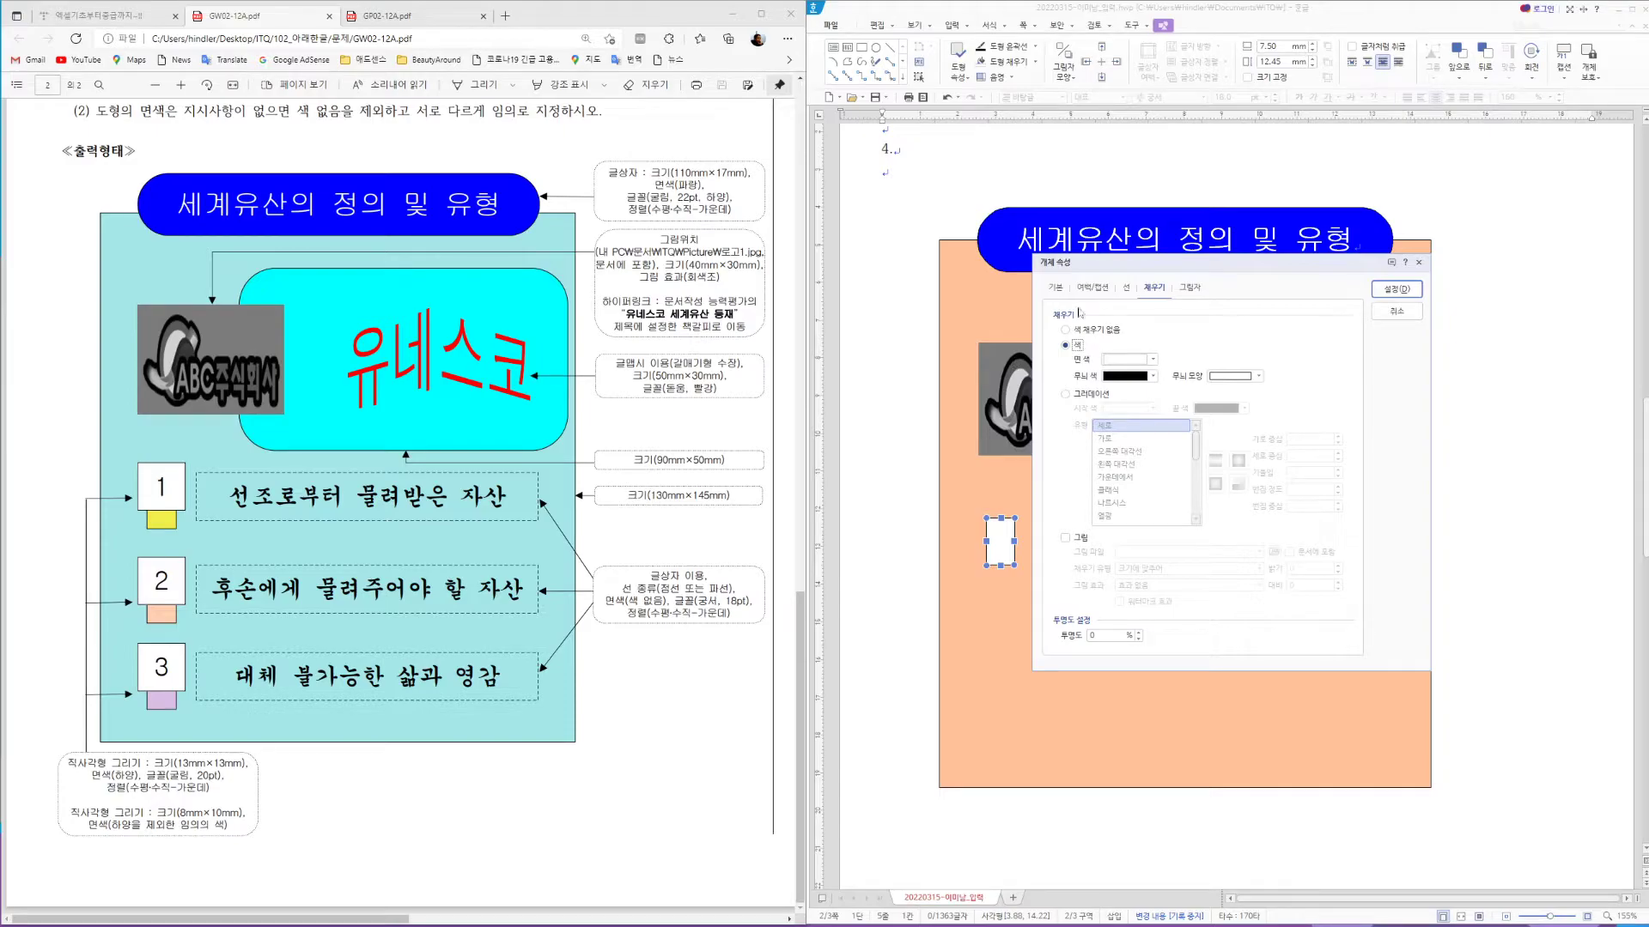
{"action": "key", "text": "Tab"}
{"action": "type", "text": "8"}
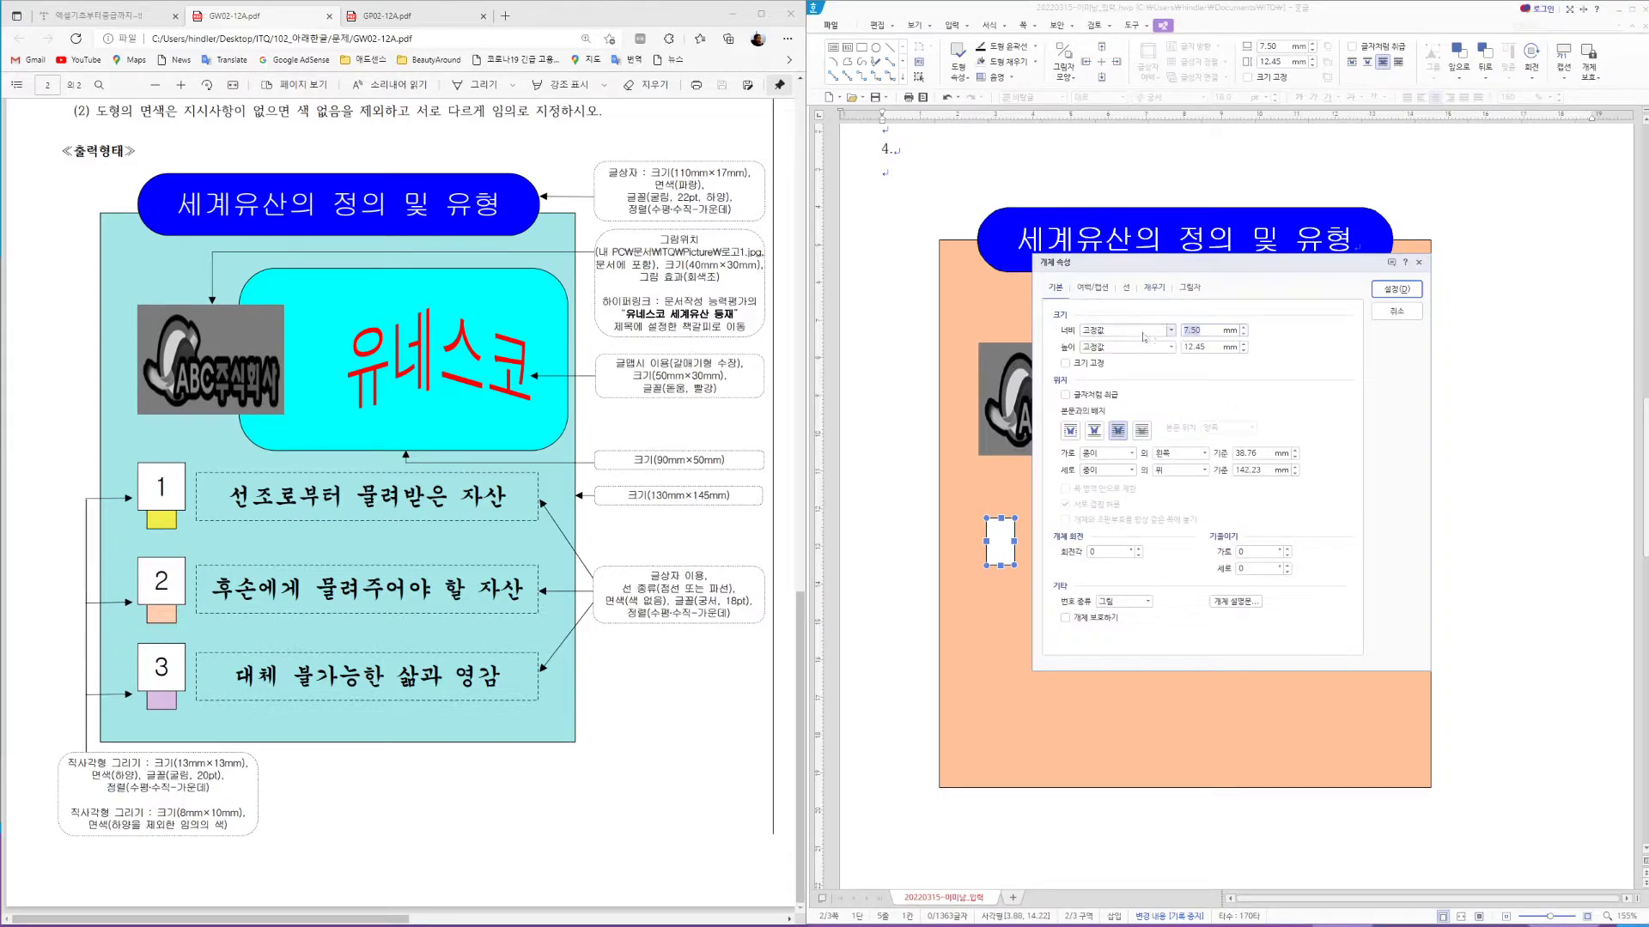
{"action": "key", "text": "Tab"}
{"action": "type", "text": "10"}
{"action": "left_click", "coordinate": [1066, 363]}
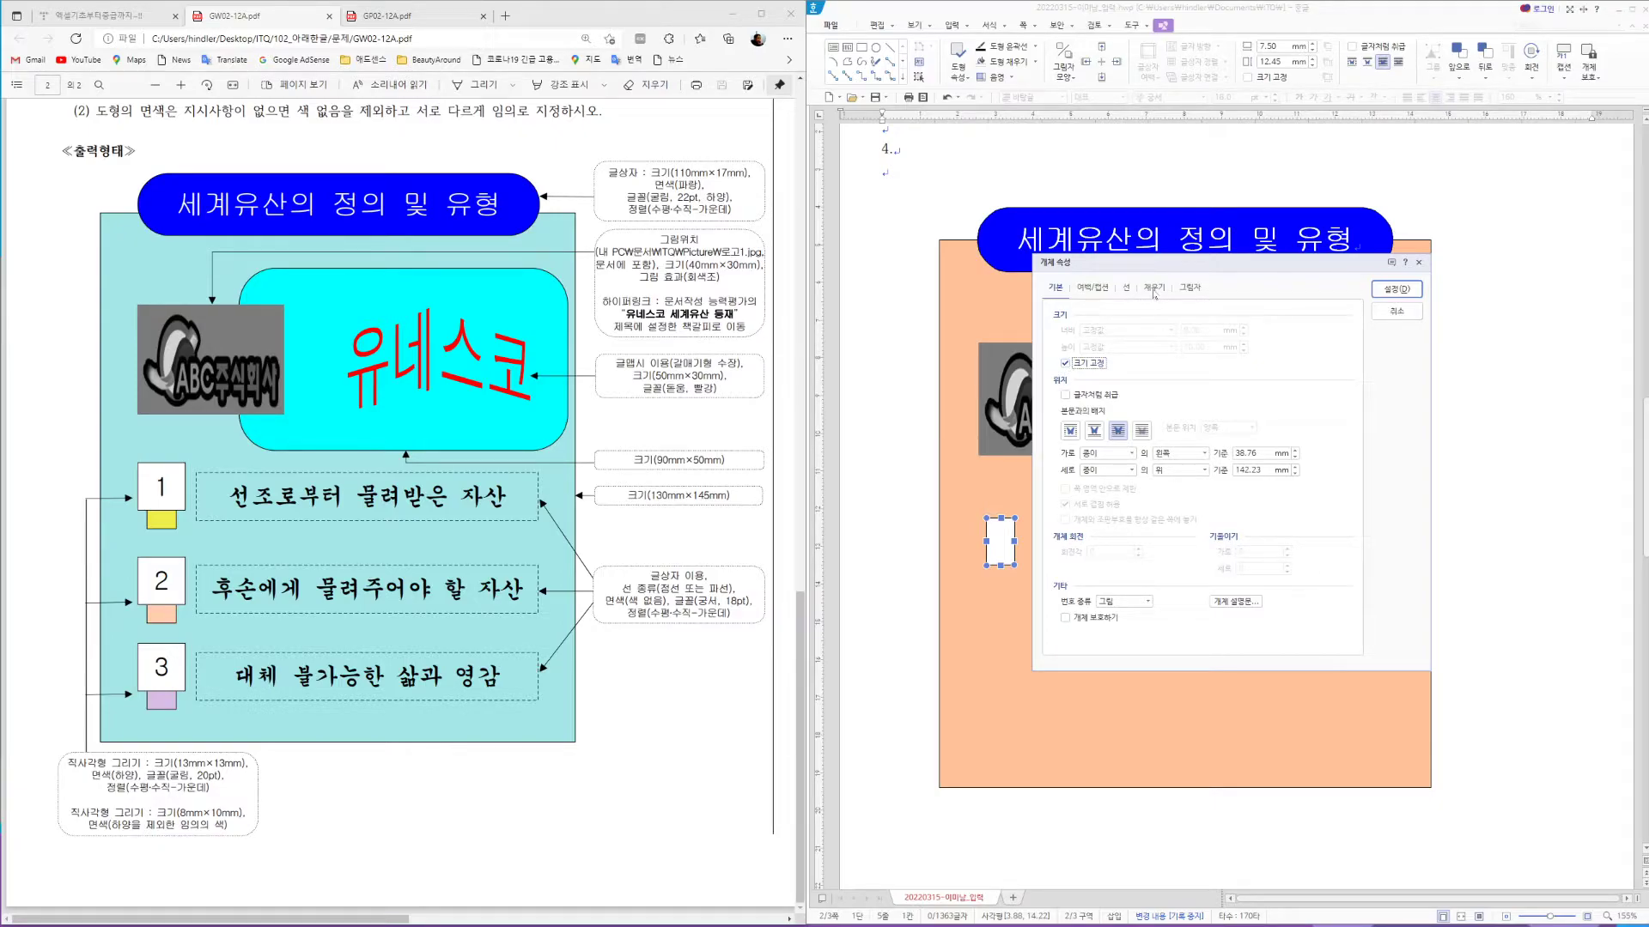
Fill the small rectangle with 보라 50% 밝게 and move it down slightly beside the dashed text box
{"action": "left_click", "coordinate": [1154, 288]}
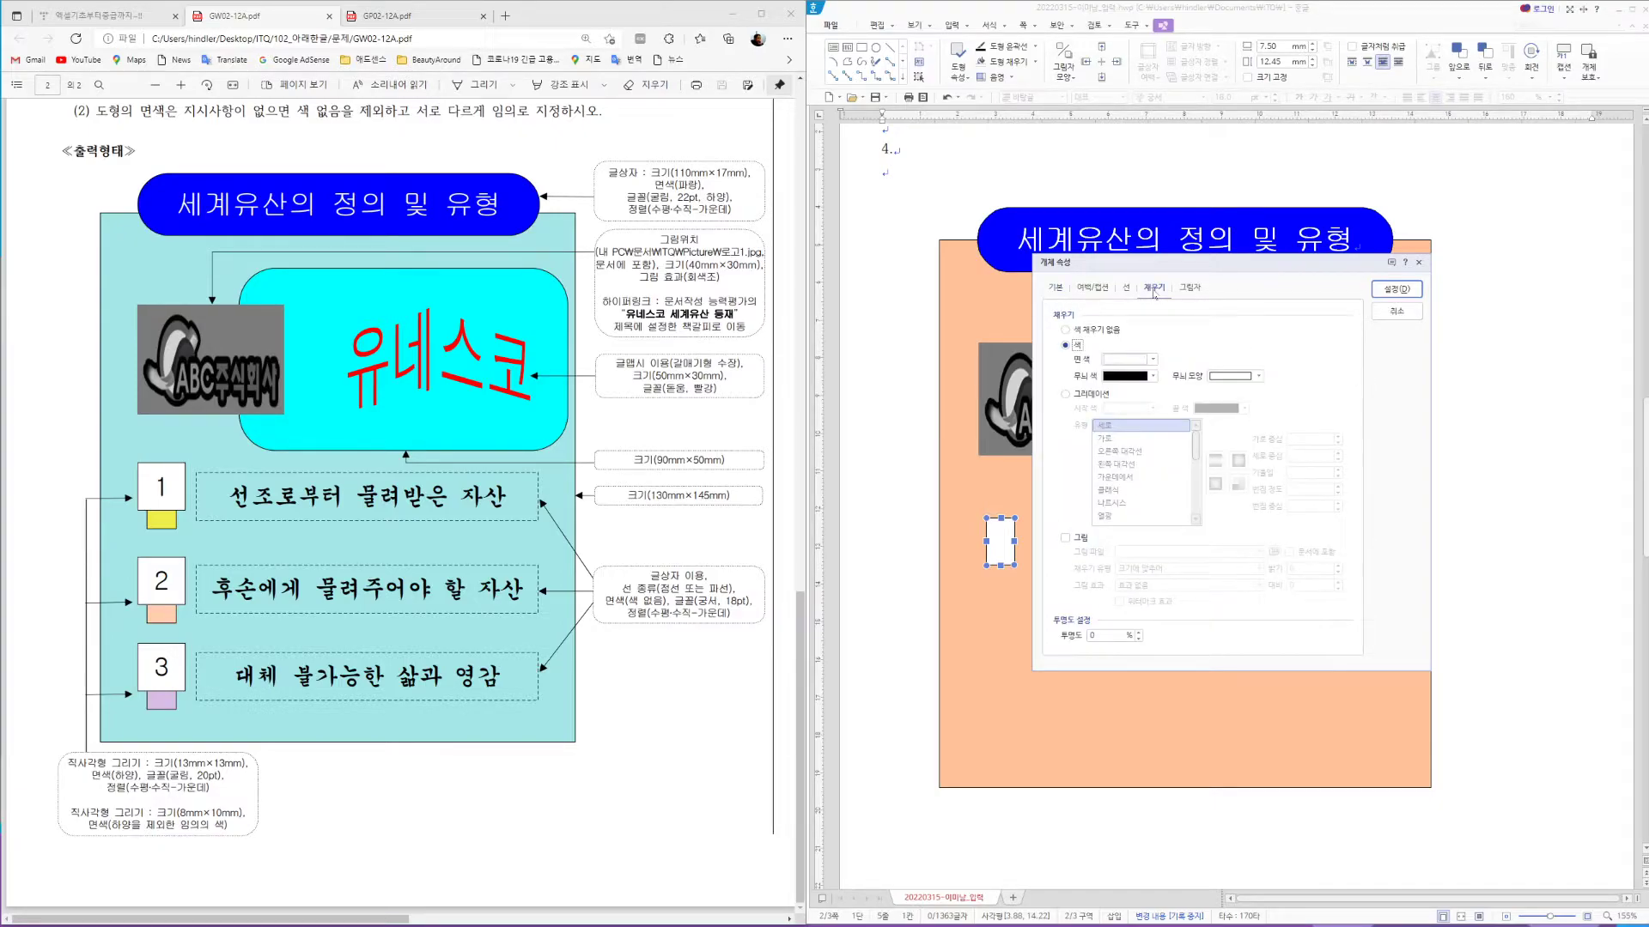
{"action": "left_click", "coordinate": [1152, 360]}
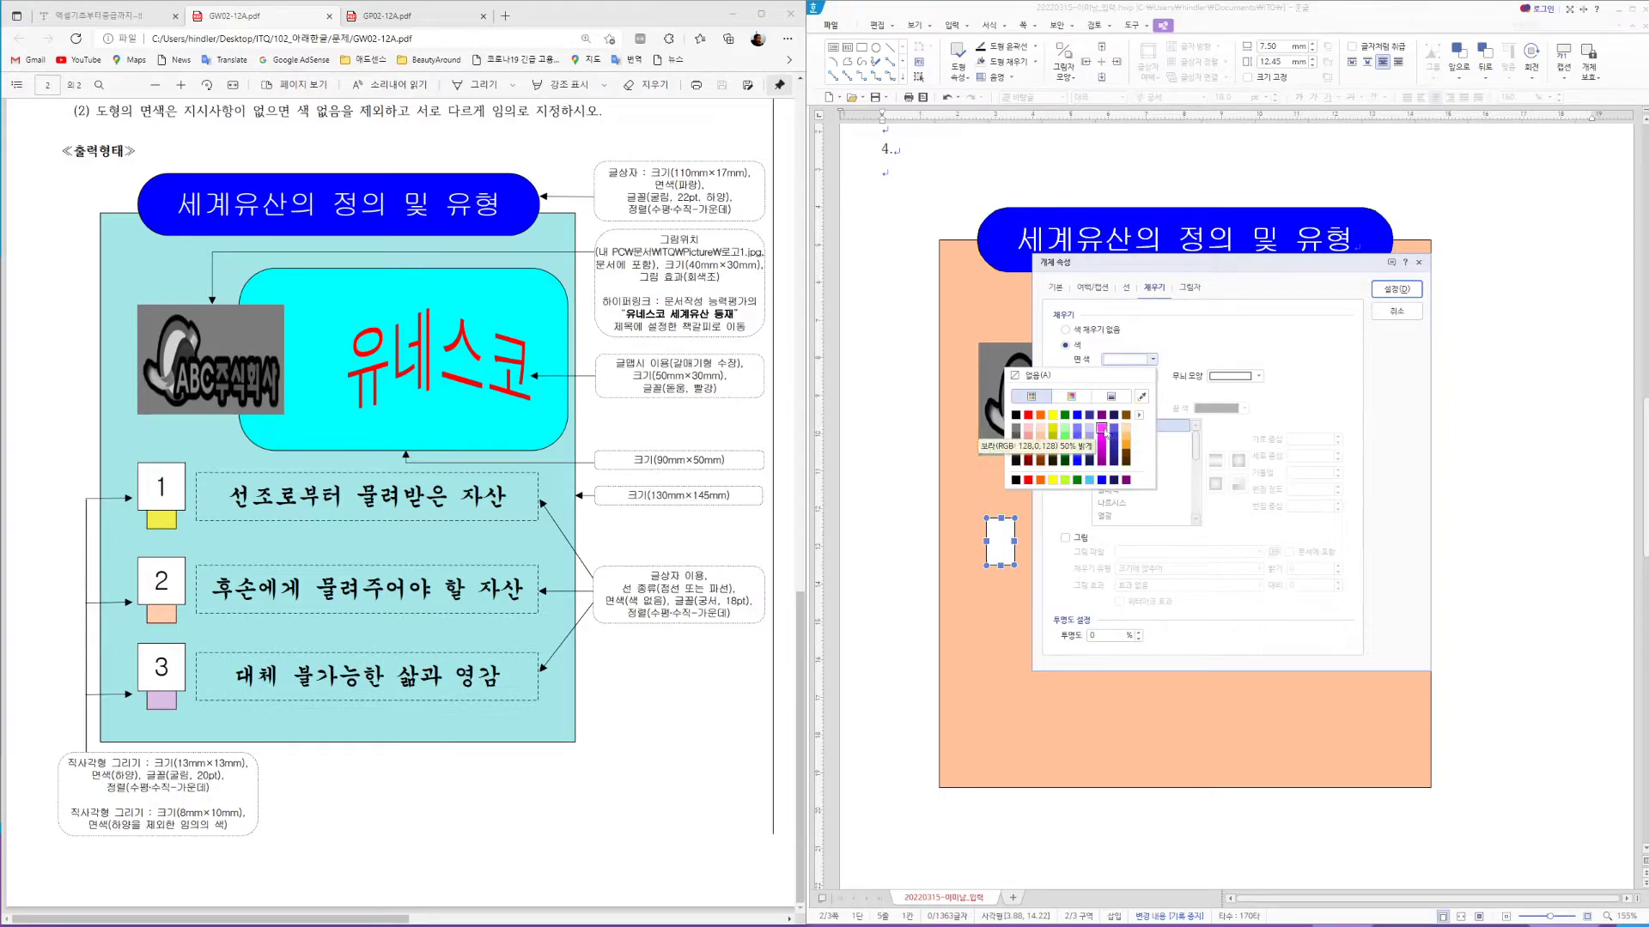
{"action": "left_click", "coordinate": [1101, 429]}
{"action": "left_click", "coordinate": [1396, 289]}
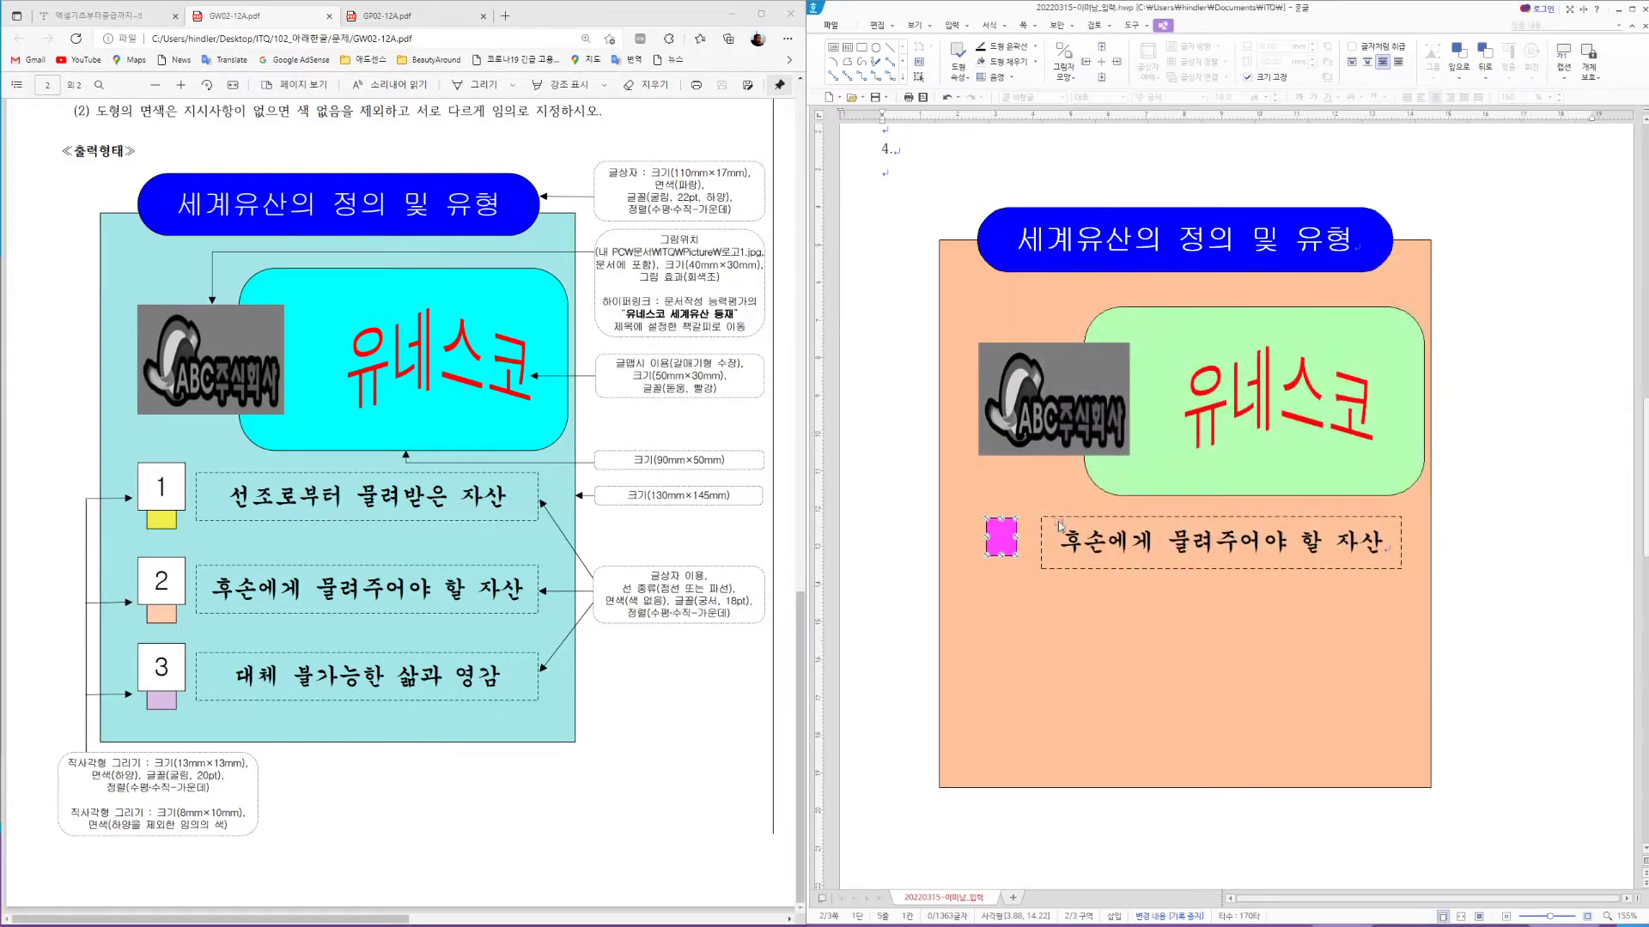
{"action": "left_click_drag", "start_coordinate": [1003, 549], "coordinate": [1001, 570]}
{"action": "key", "text": "Escape"}
Draw a white square over the upper part of the magenta rectangle and fix its size at 13 mm by 13 mm
{"action": "left_click", "coordinate": [862, 47]}
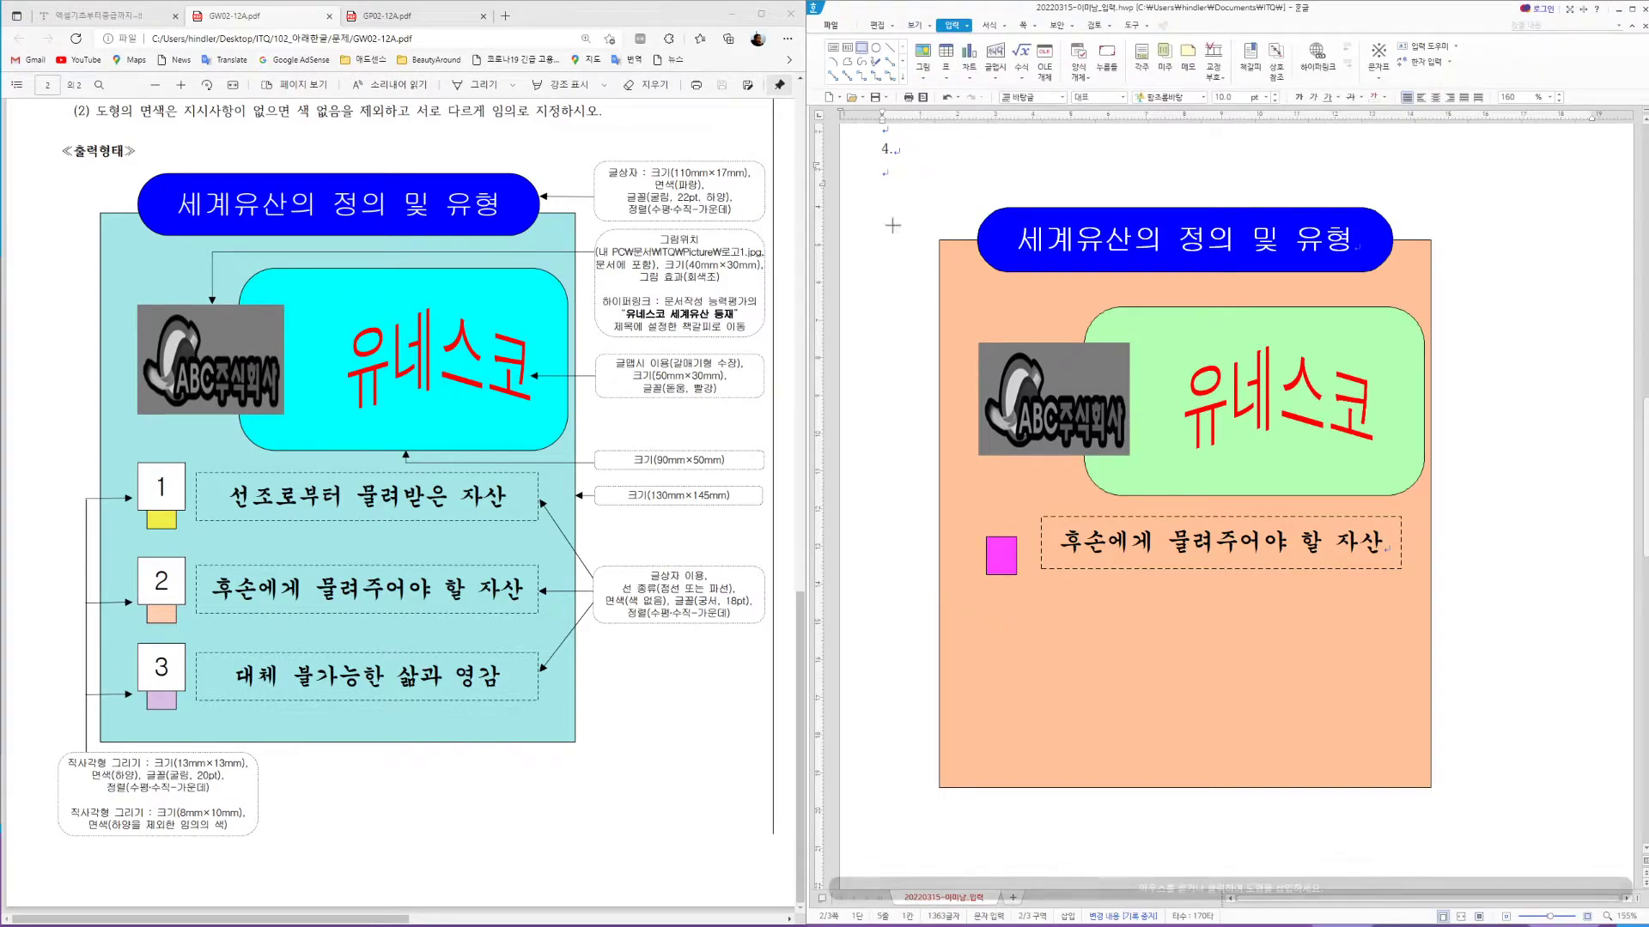
{"action": "left_click_drag", "start_coordinate": [968, 498], "coordinate": [1016, 546]}
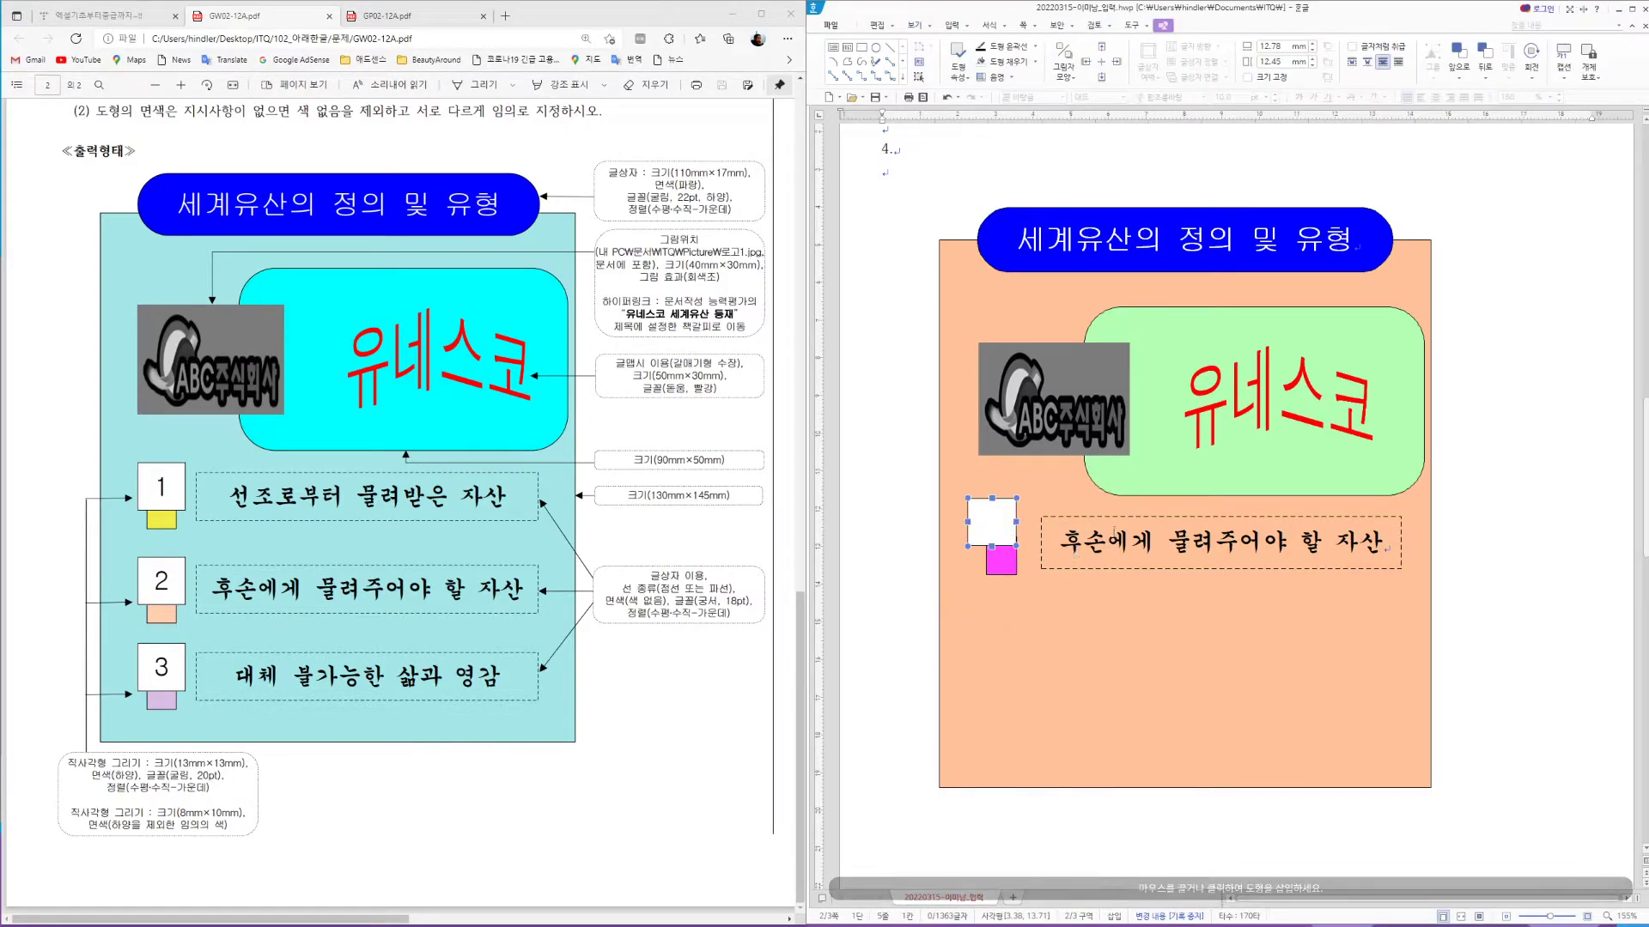
{"action": "key", "text": "p"}
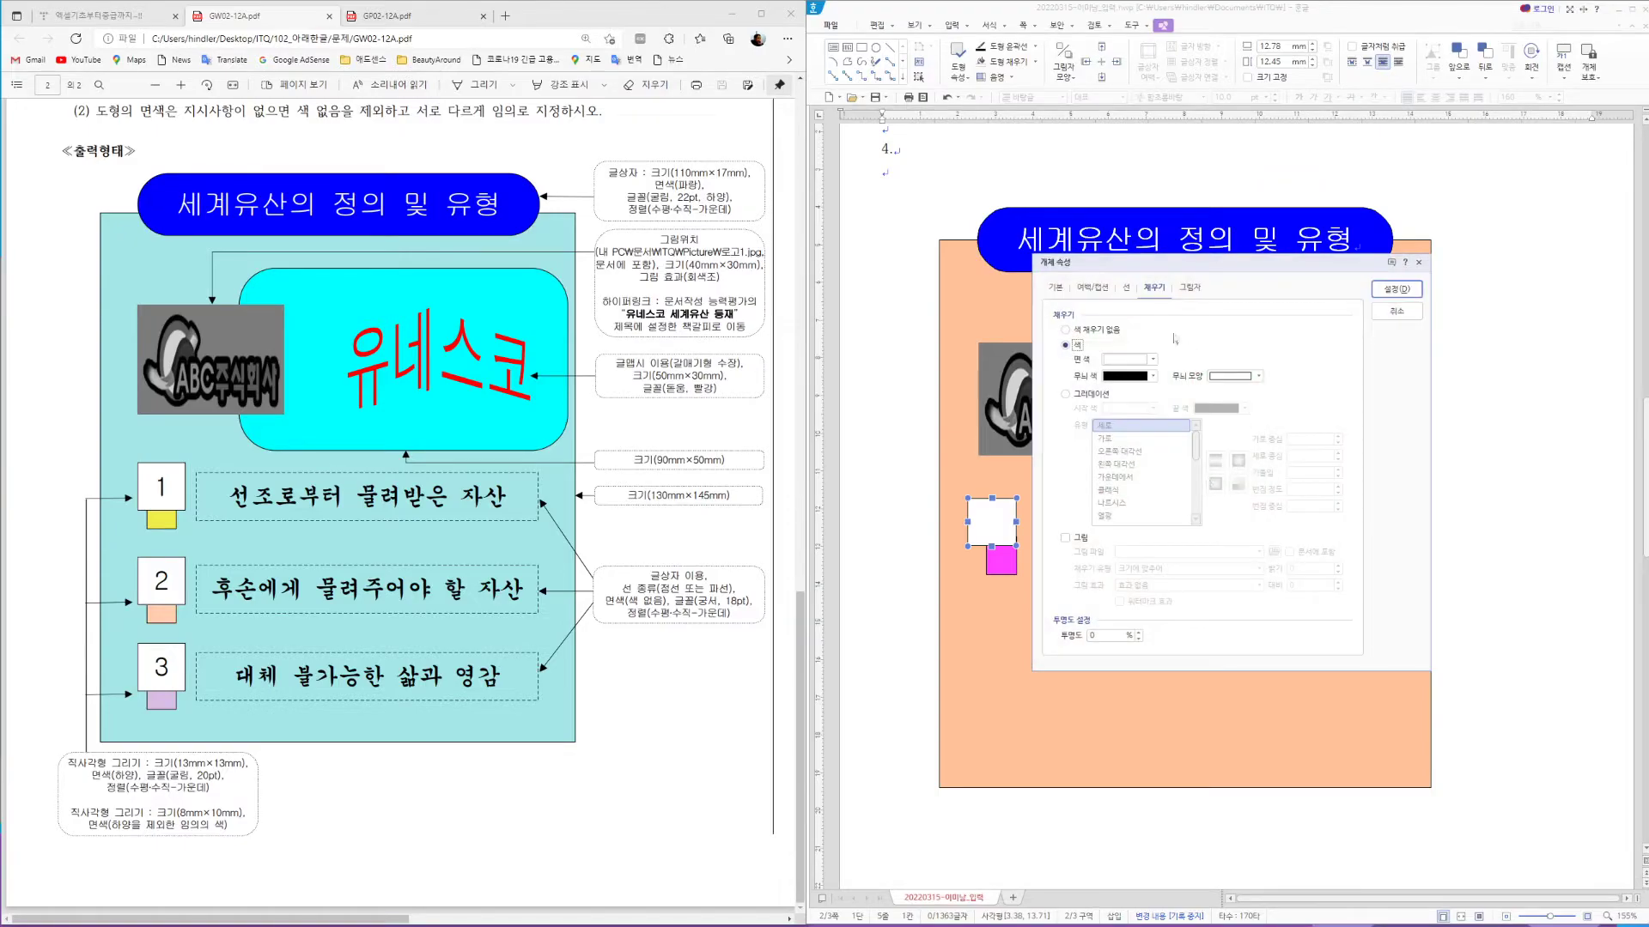
{"action": "left_click", "coordinate": [1056, 290]}
{"action": "type", "text": "13"}
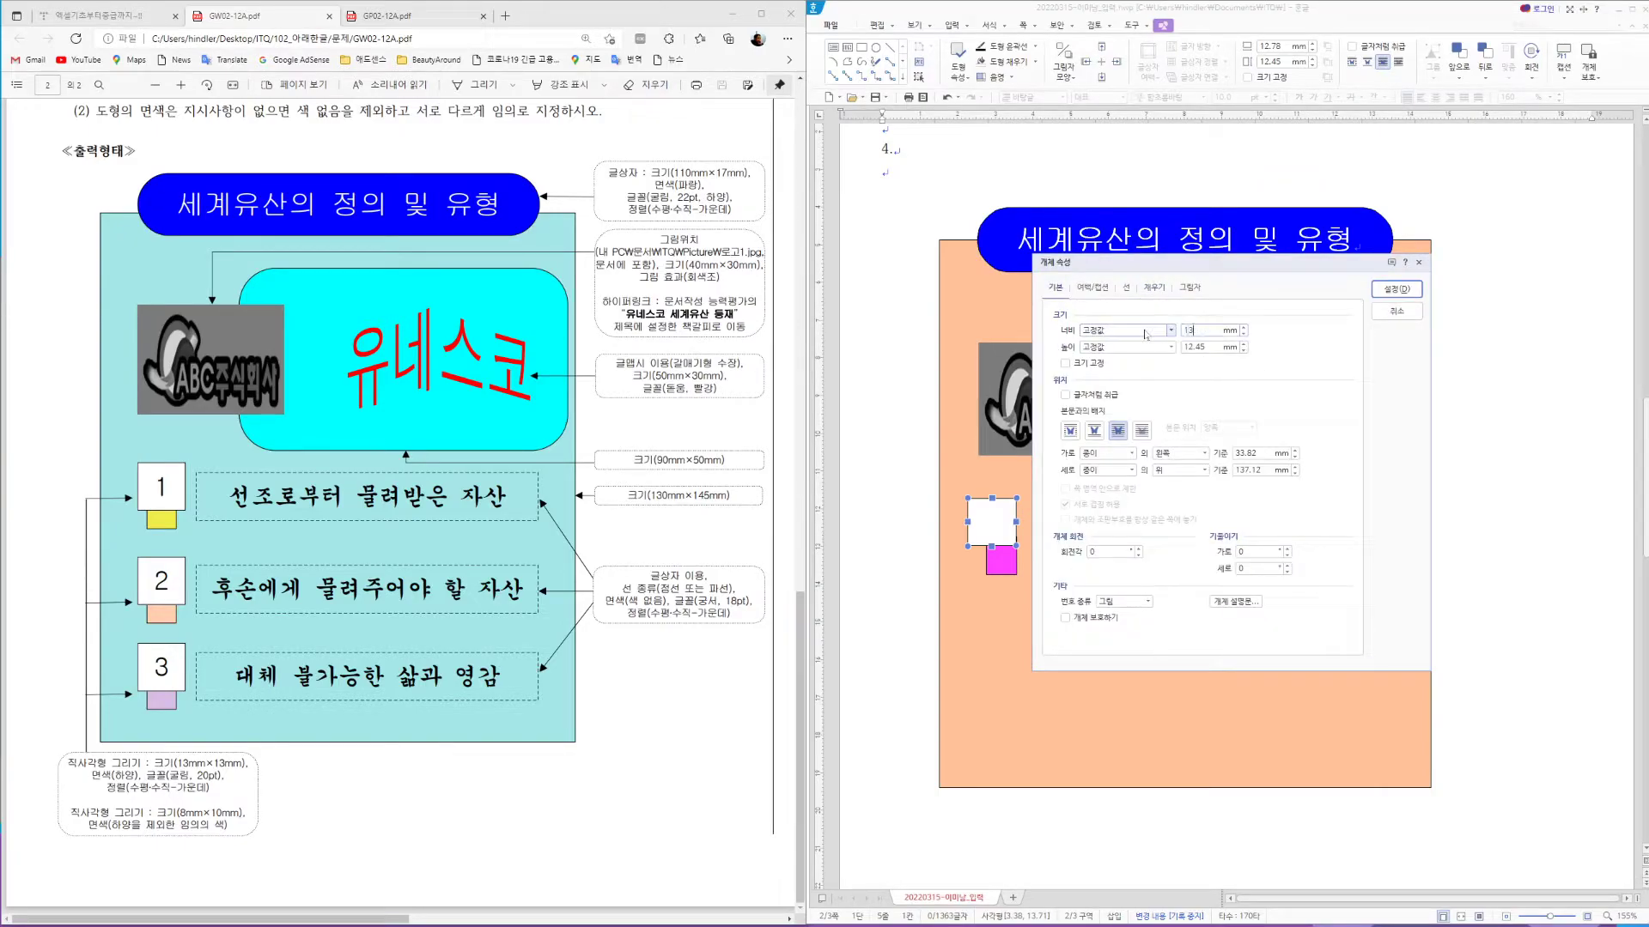
{"action": "key", "text": "Tab"}
{"action": "type", "text": "13"}
{"action": "left_click", "coordinate": [1066, 364]}
{"action": "left_click", "coordinate": [1397, 288]}
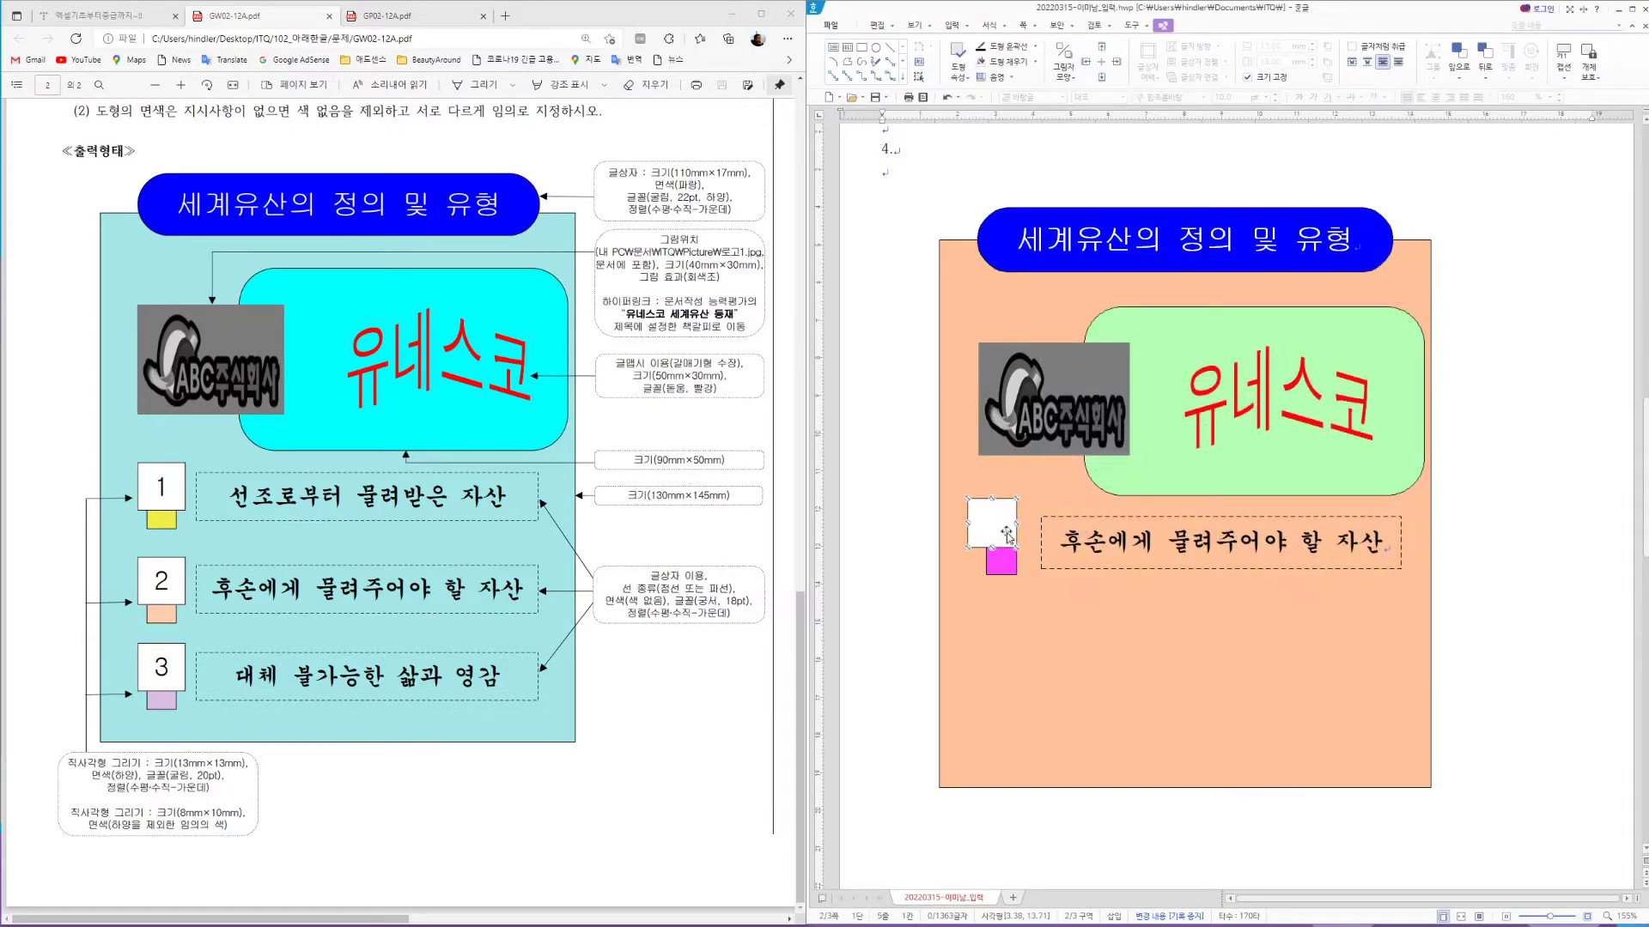
Move the white square so it is centred horizontally over the magenta rectangle with only the rectangle's lower part showing, and select it
{"action": "left_click_drag", "start_coordinate": [999, 523], "coordinate": [1011, 541]}
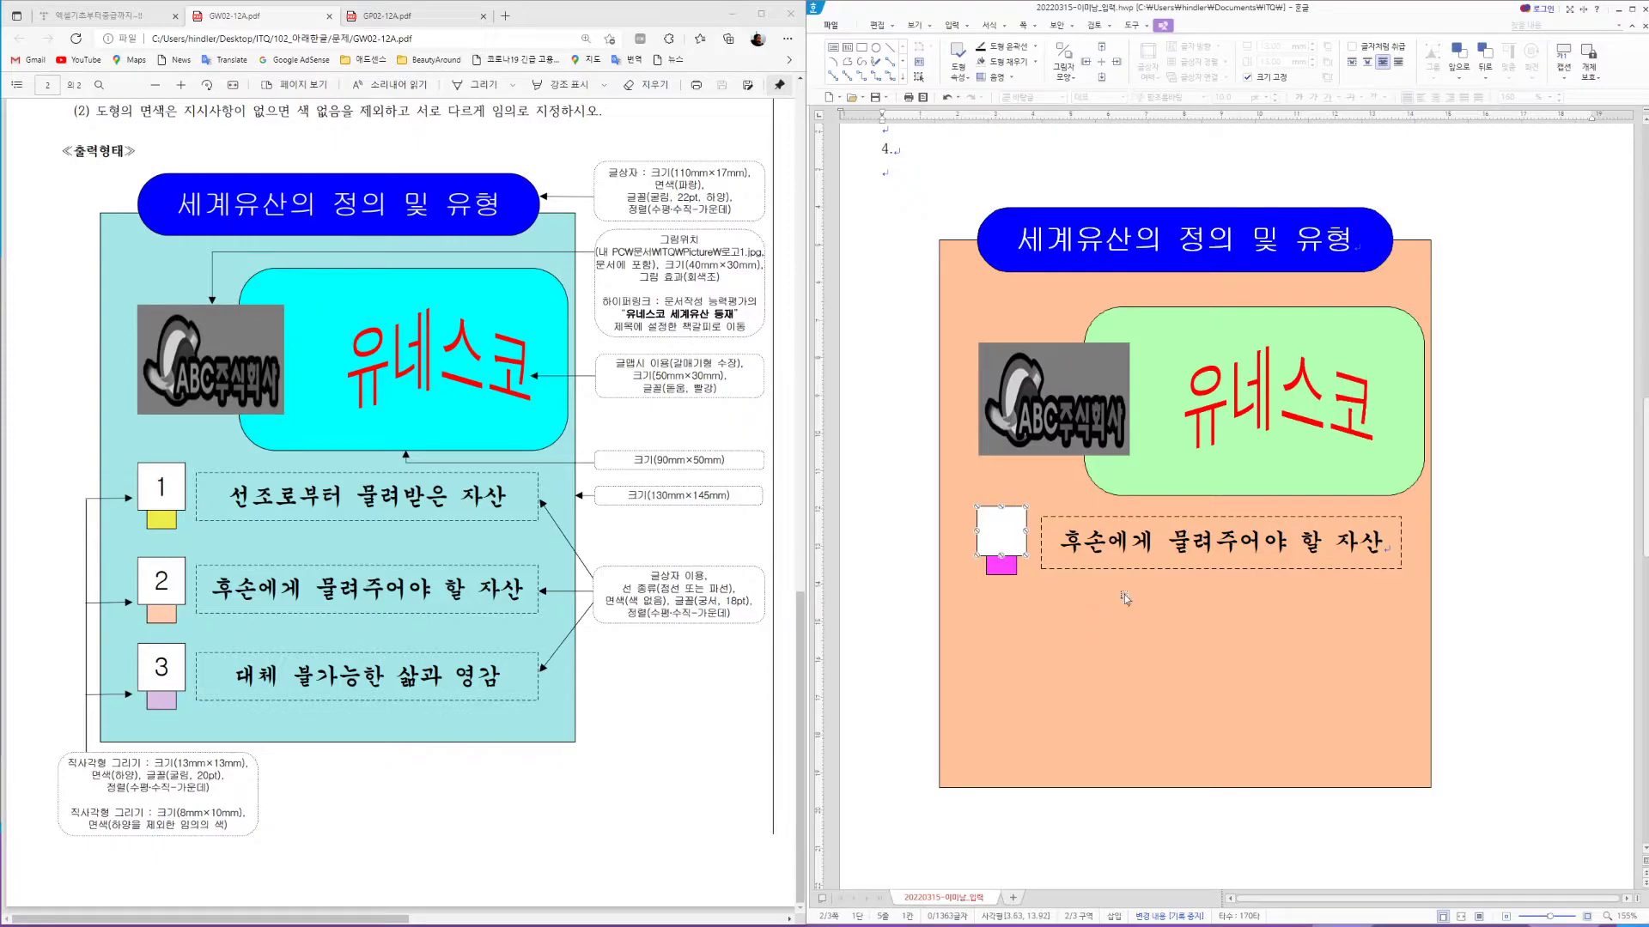
{"action": "left_click", "coordinate": [1505, 566]}
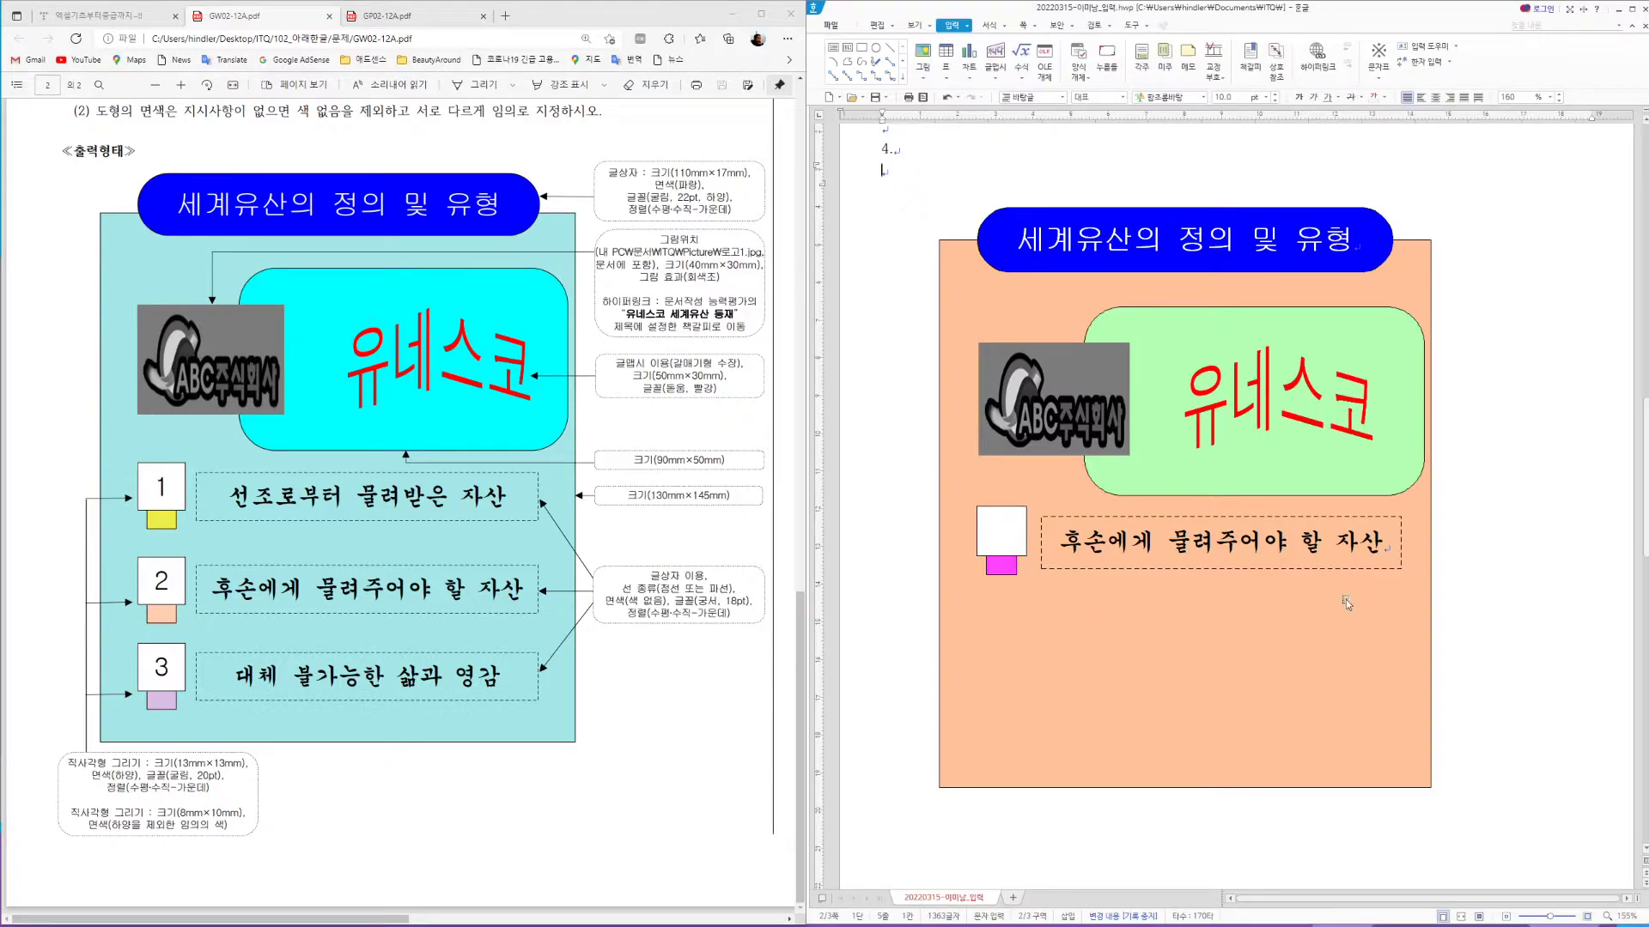
{"action": "left_click", "coordinate": [1006, 537]}
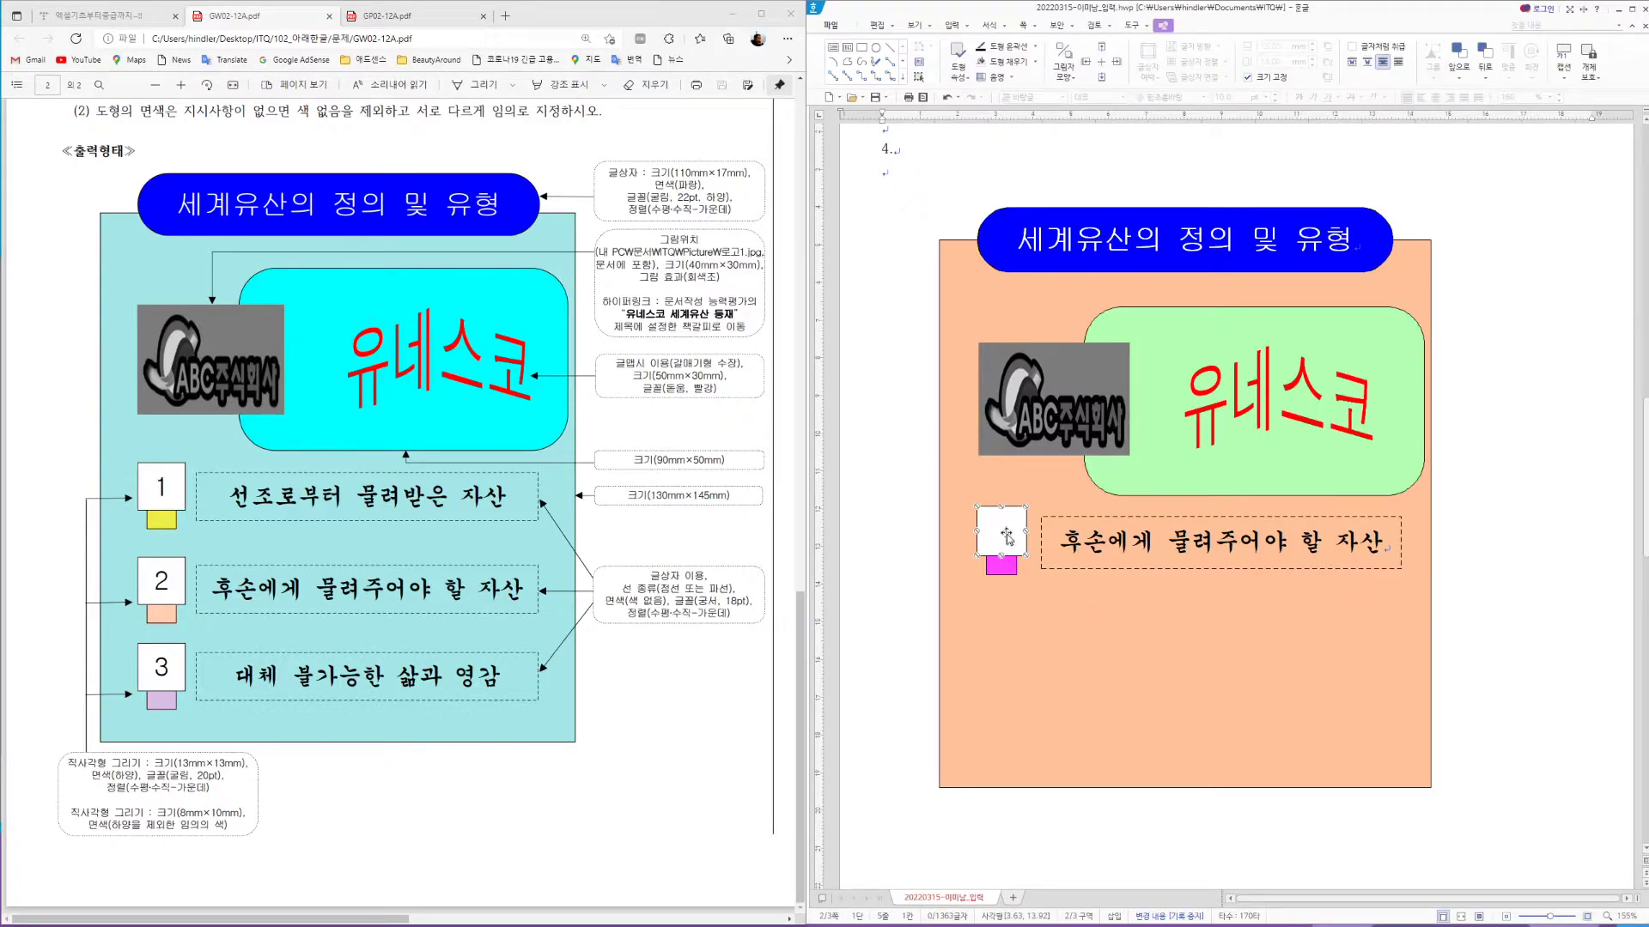
Enable text inside the white square over the magenta rectangle and enter the number 1 in it
{"action": "right_click", "coordinate": [1007, 538]}
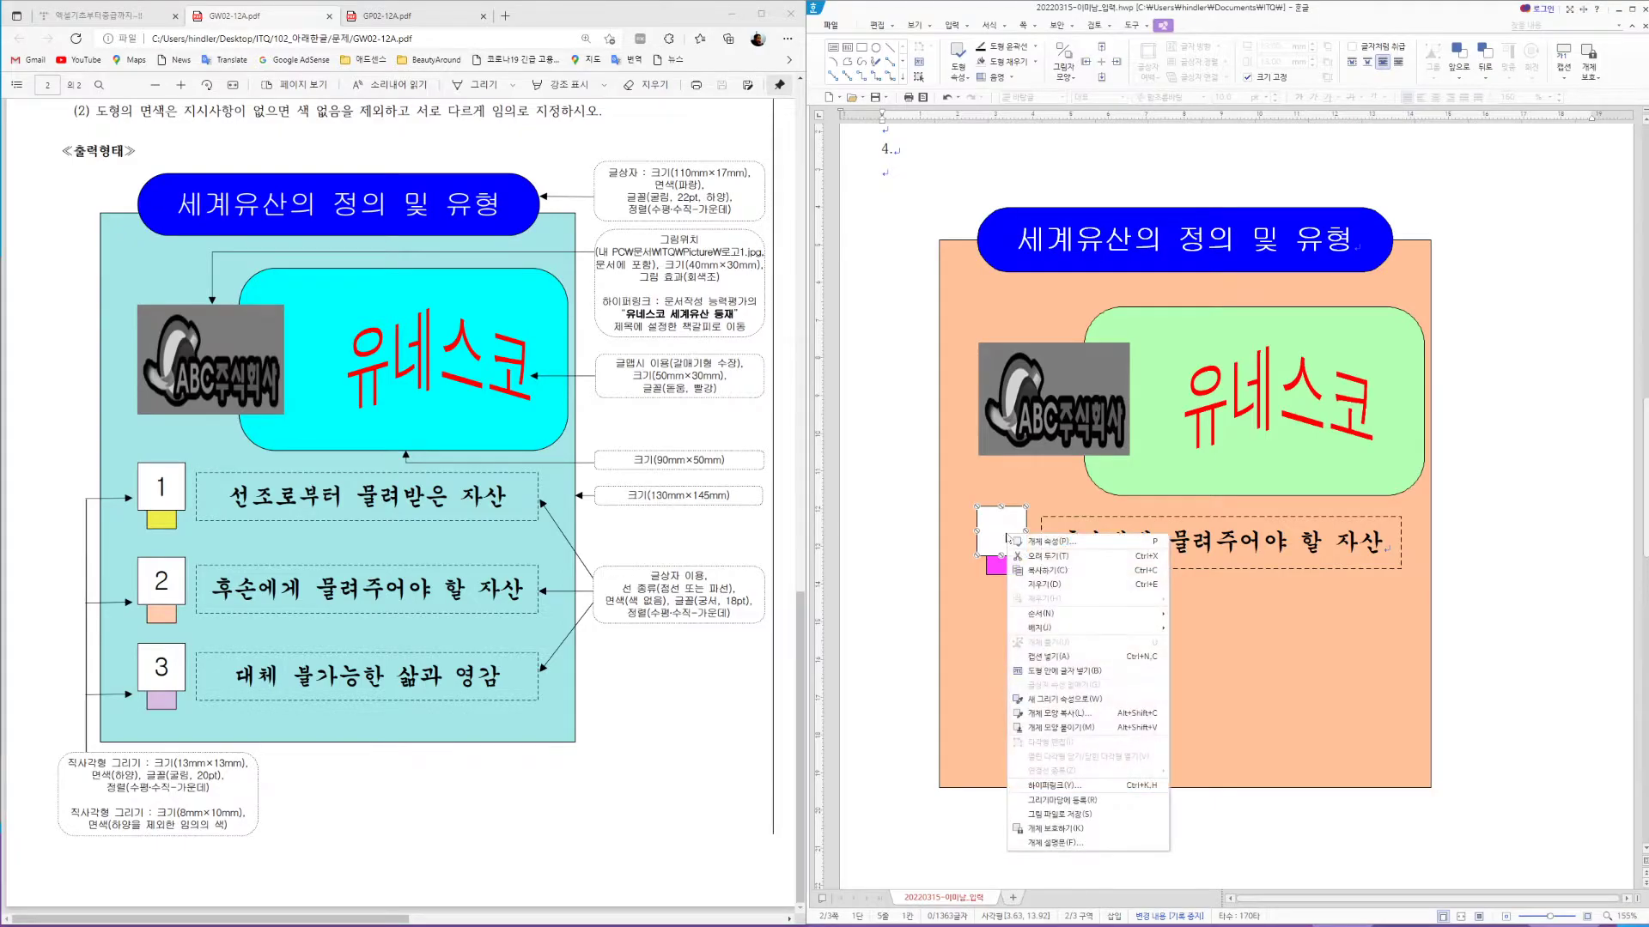
{"action": "left_click", "coordinate": [1074, 675]}
{"action": "type", "text": "1"}
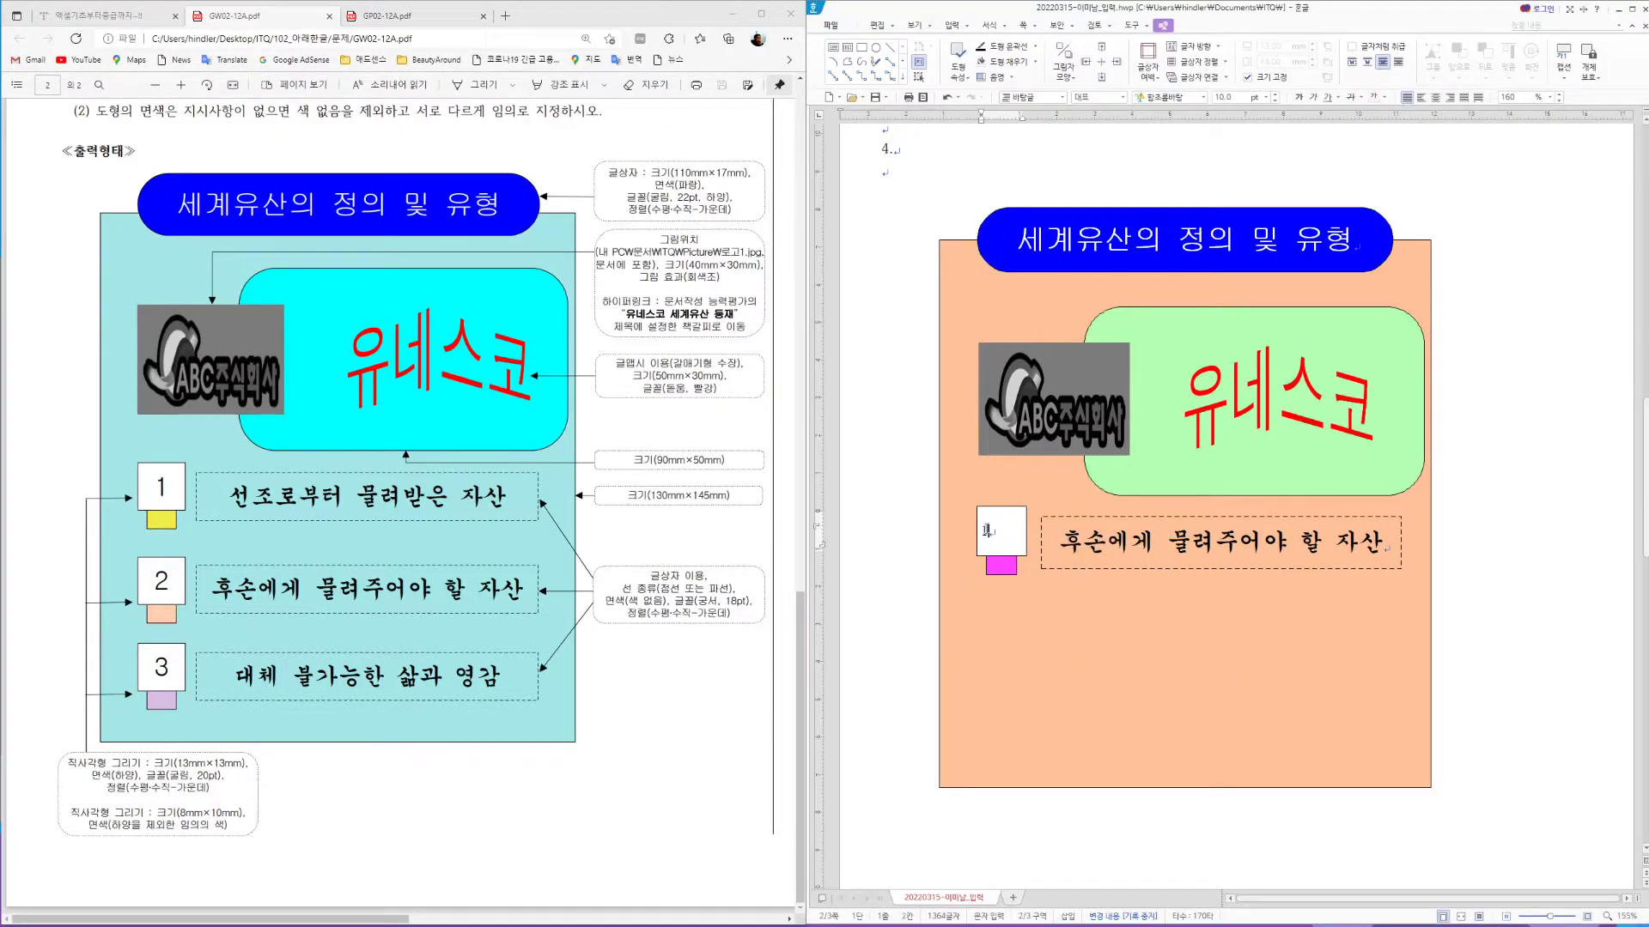
Format the number 1 in the white square as 굴림 at 20 pt
{"action": "key", "text": "shift+Home"}
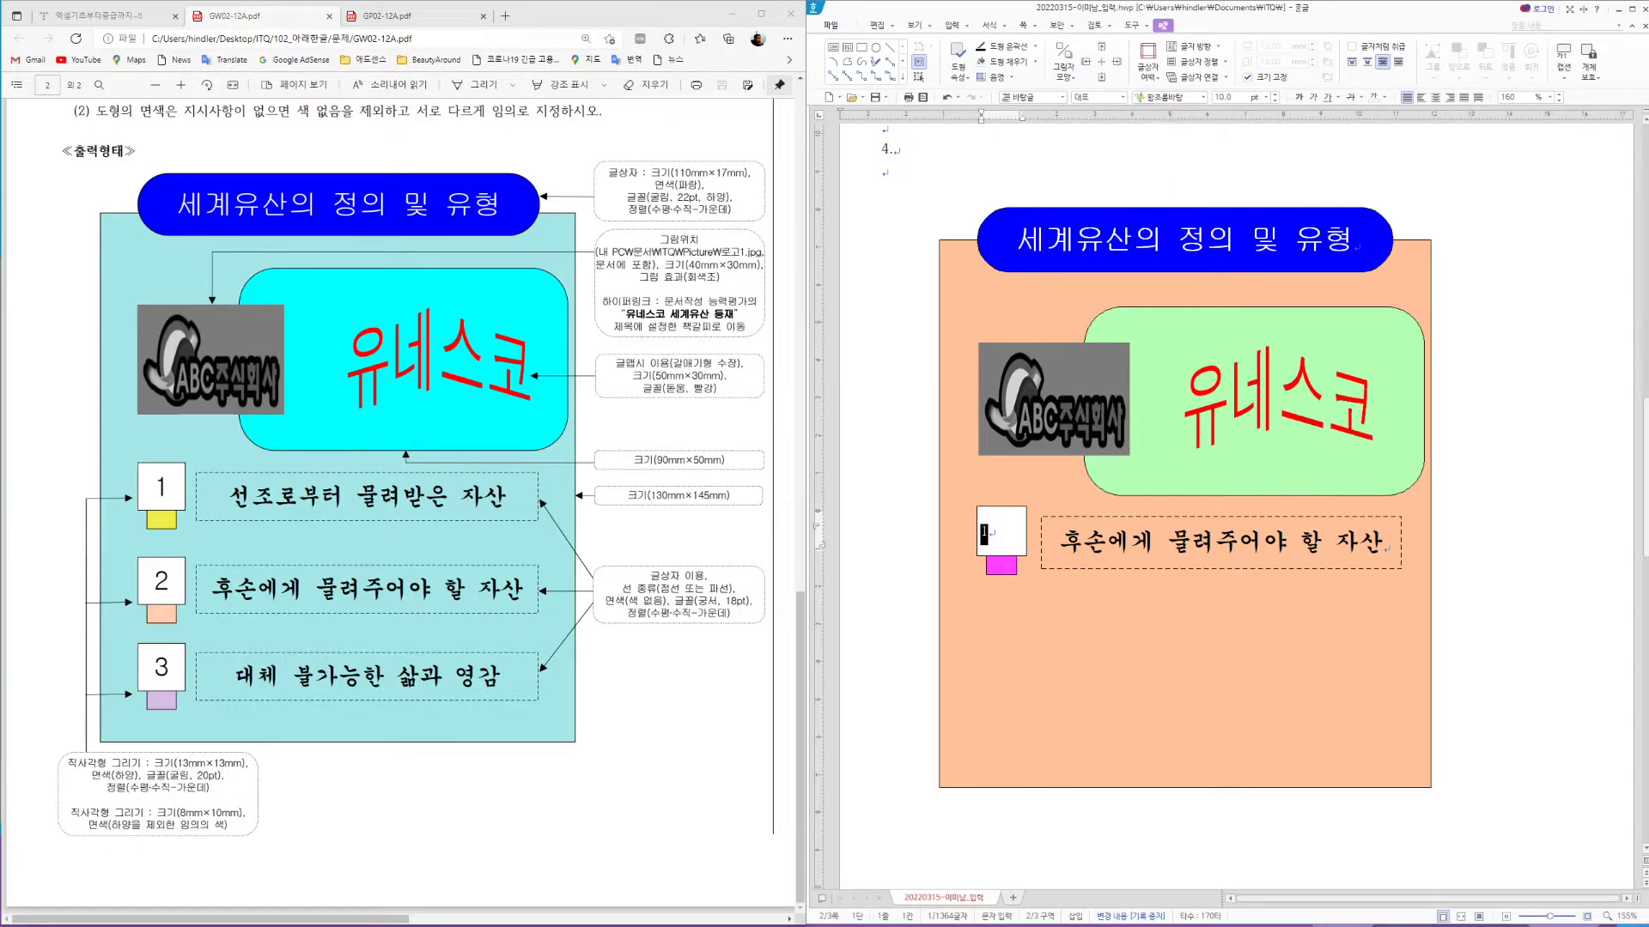
{"action": "left_click", "coordinate": [1198, 97]}
{"action": "type", "text": "굴림"}
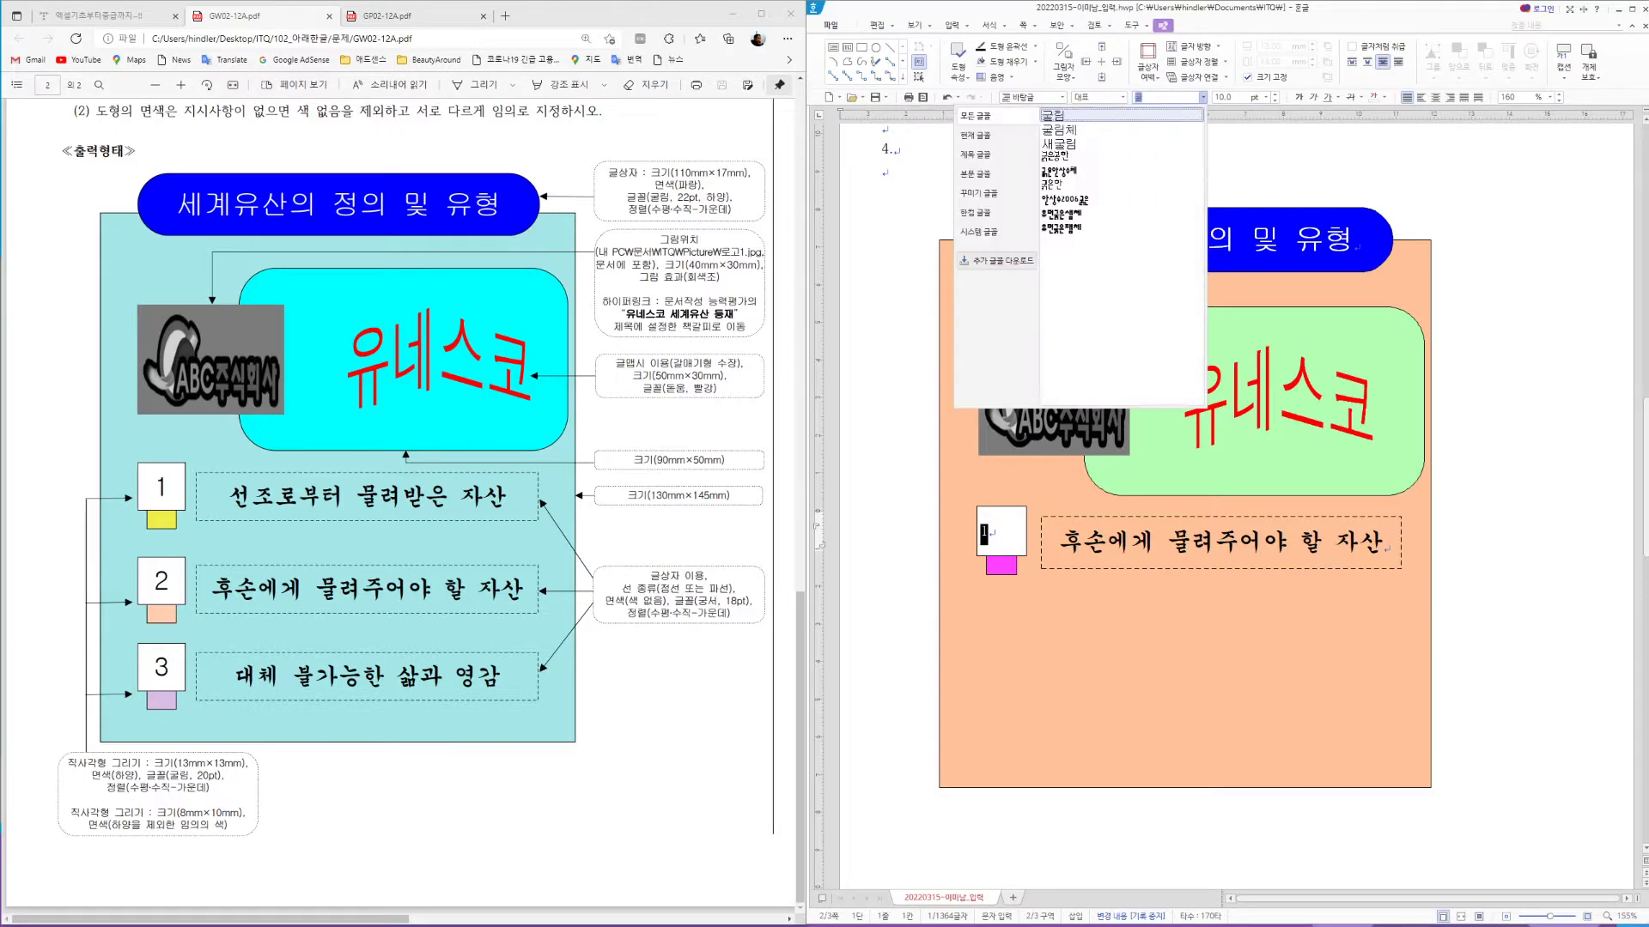
{"action": "key", "text": "Return"}
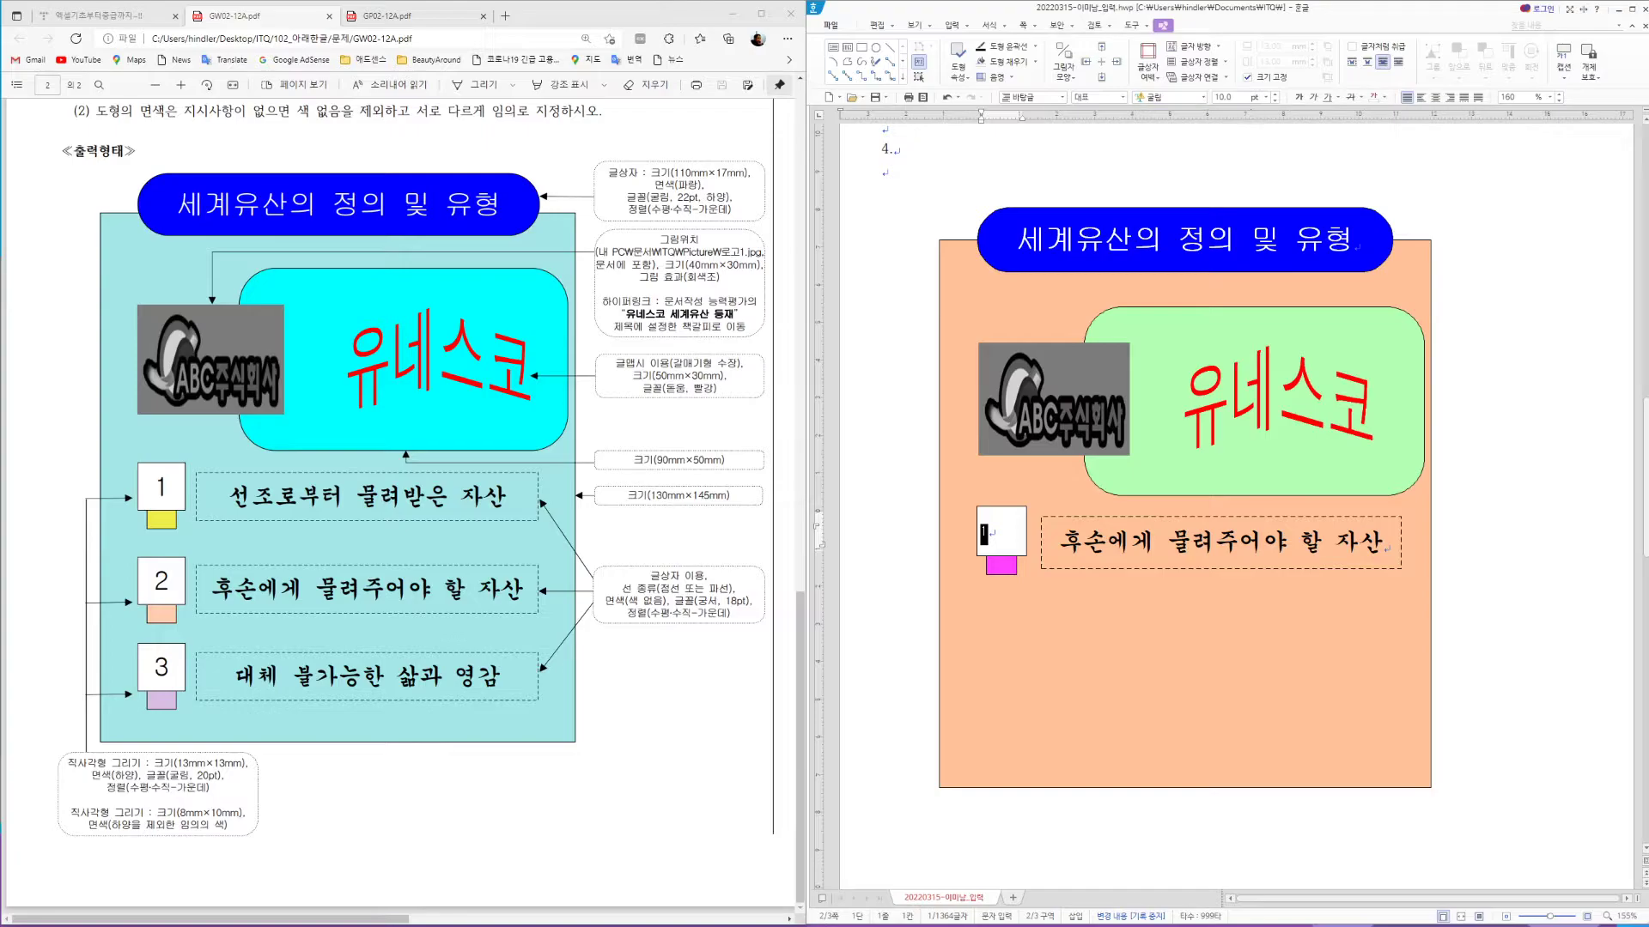
{"action": "left_click", "coordinate": [1224, 97]}
{"action": "type", "text": "20"}
{"action": "key", "text": "Return"}
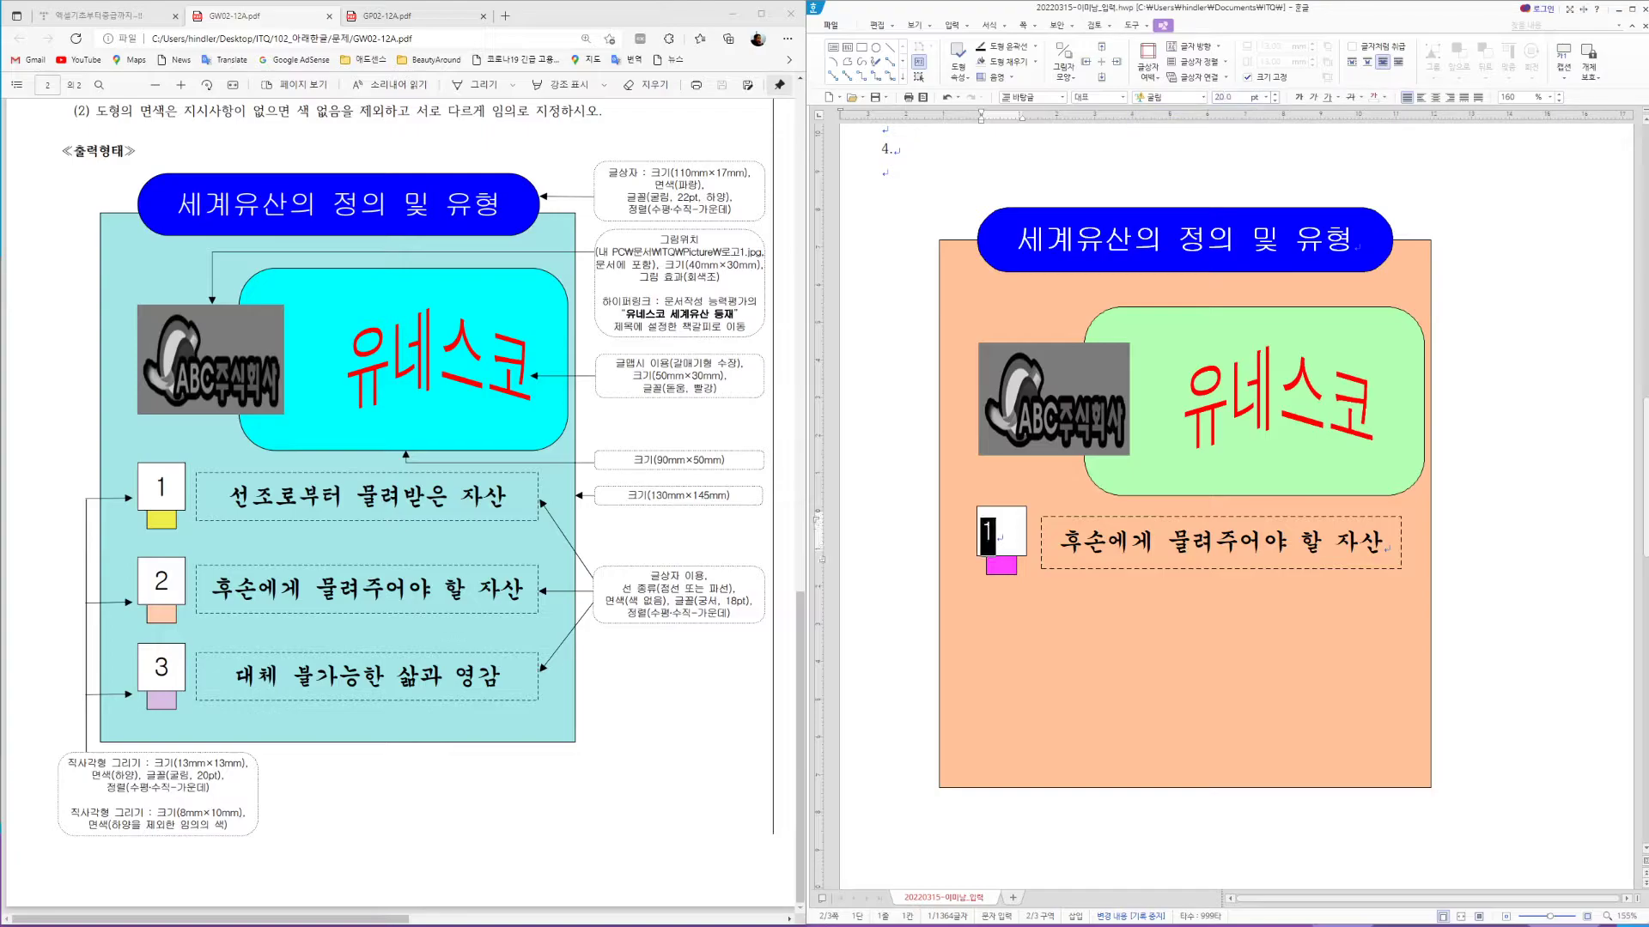
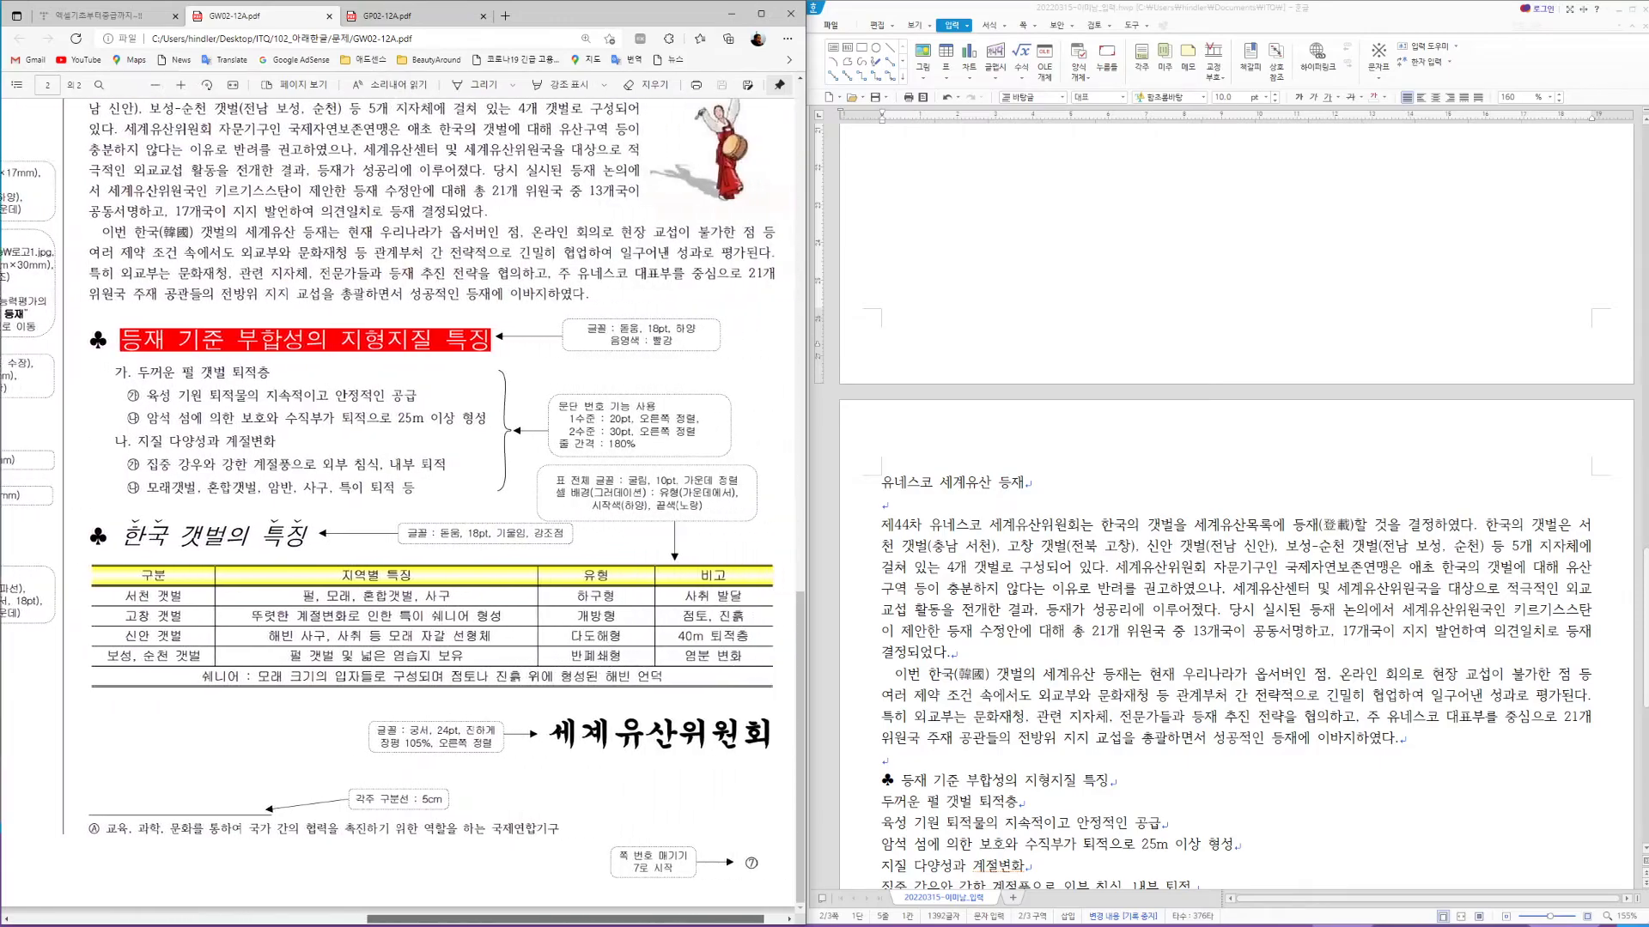
{"action": "scroll", "coordinate": [397, 507], "scroll_direction": "up", "scroll_amount": 2}
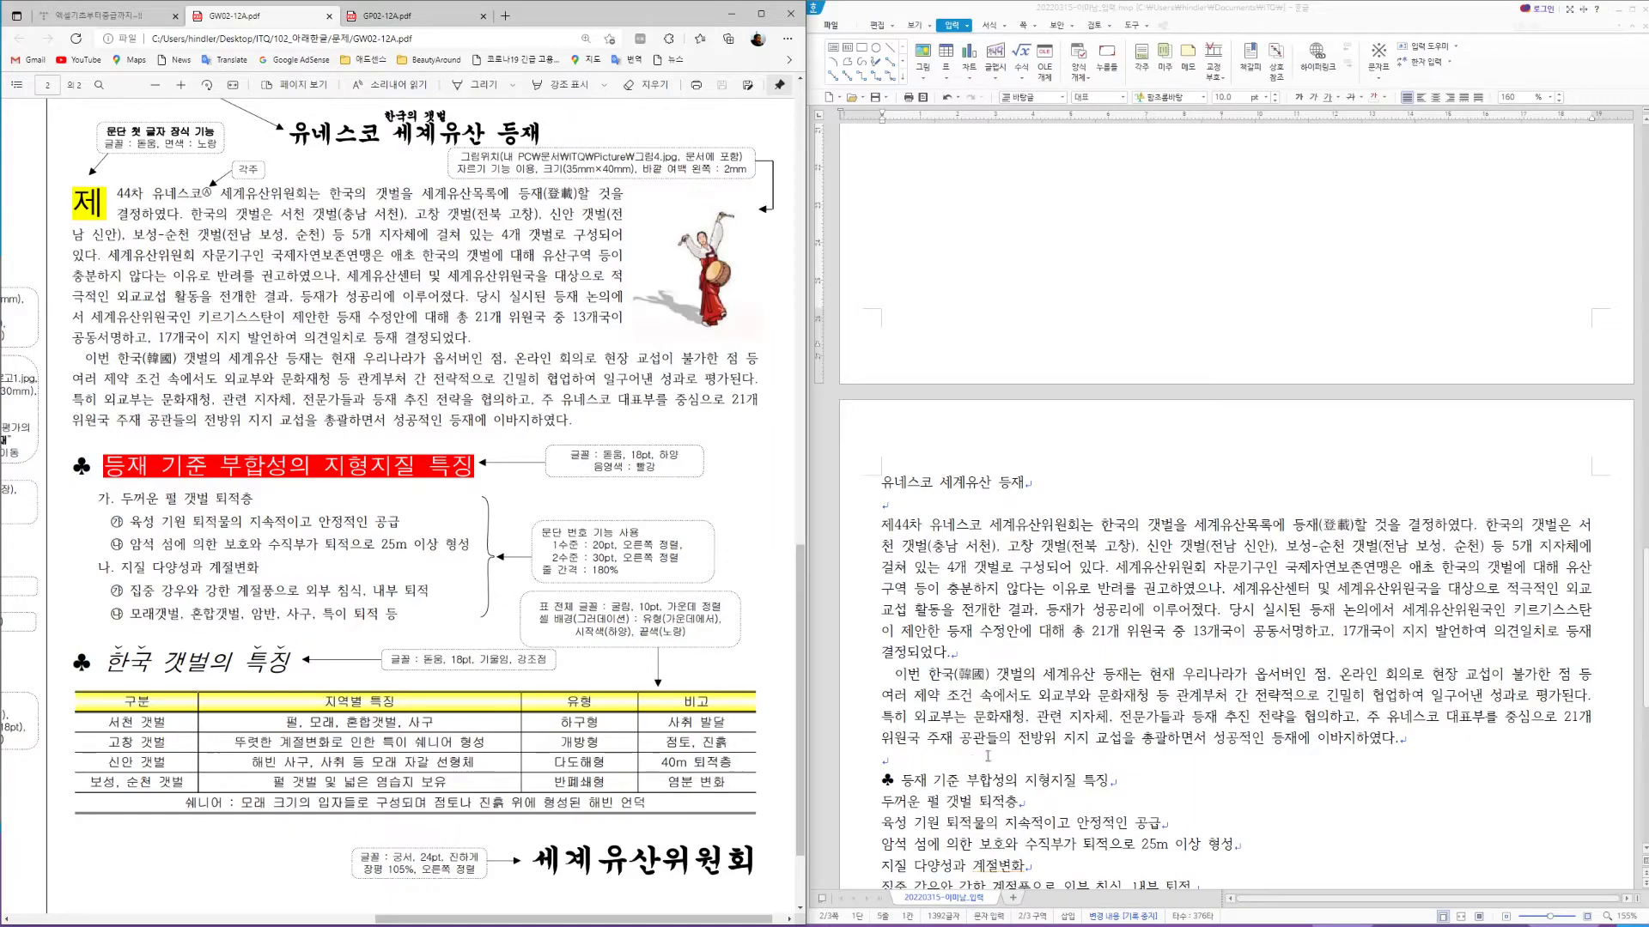
{"action": "left_click", "coordinate": [889, 674]}
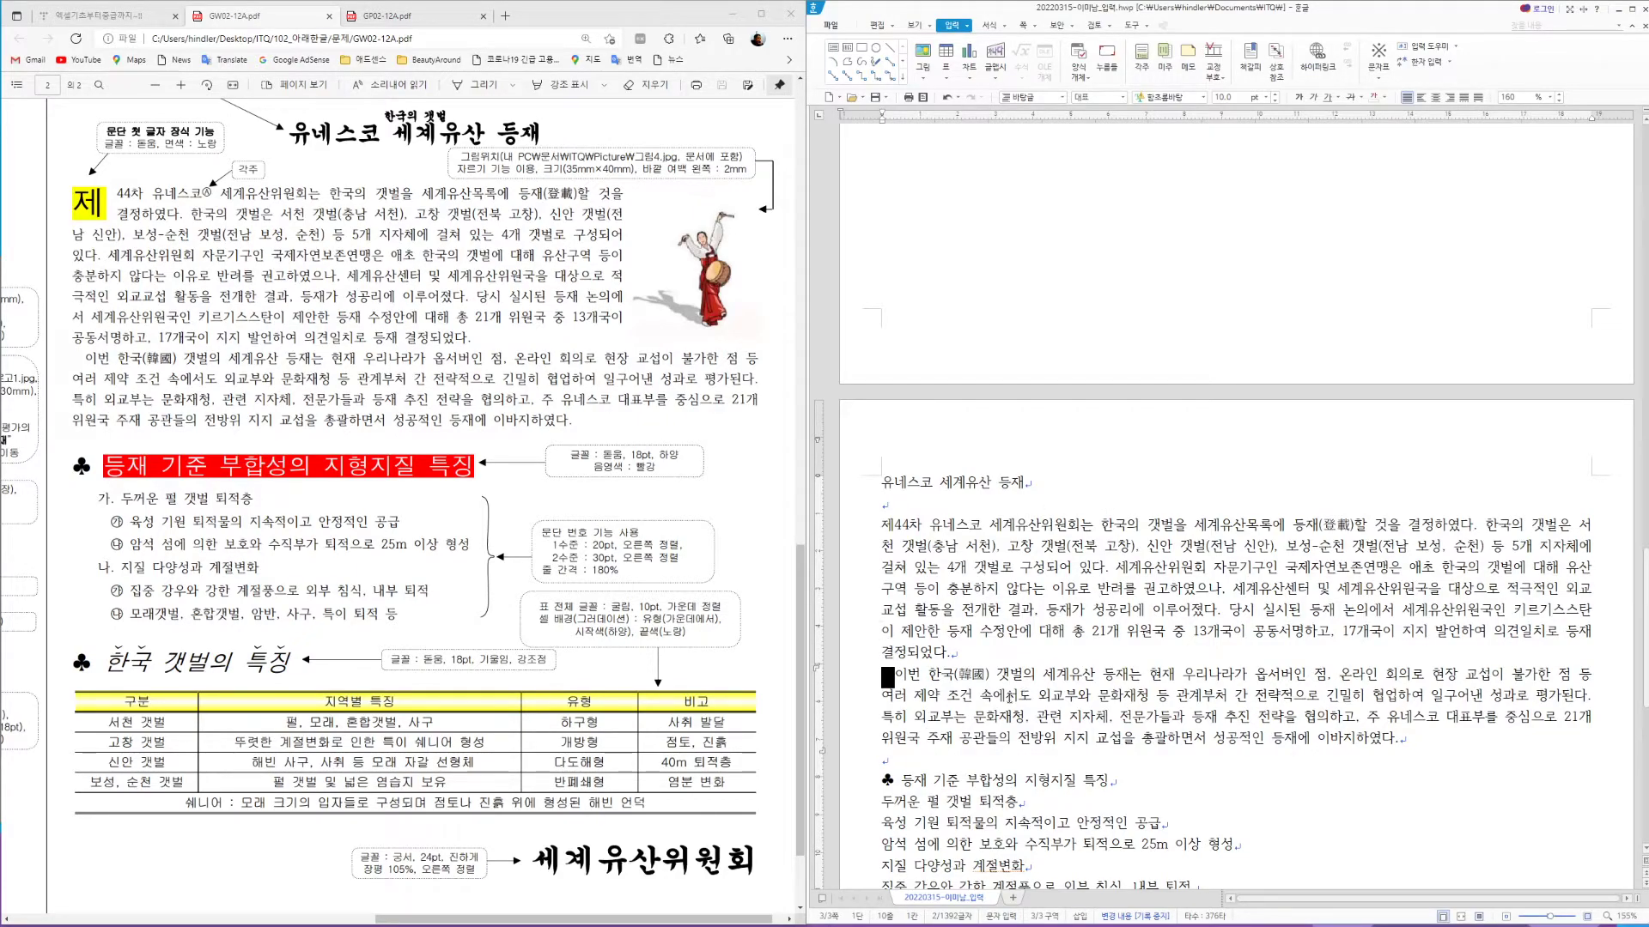
{"action": "left_click_drag", "start_coordinate": [930, 674], "coordinate": [953, 676]}
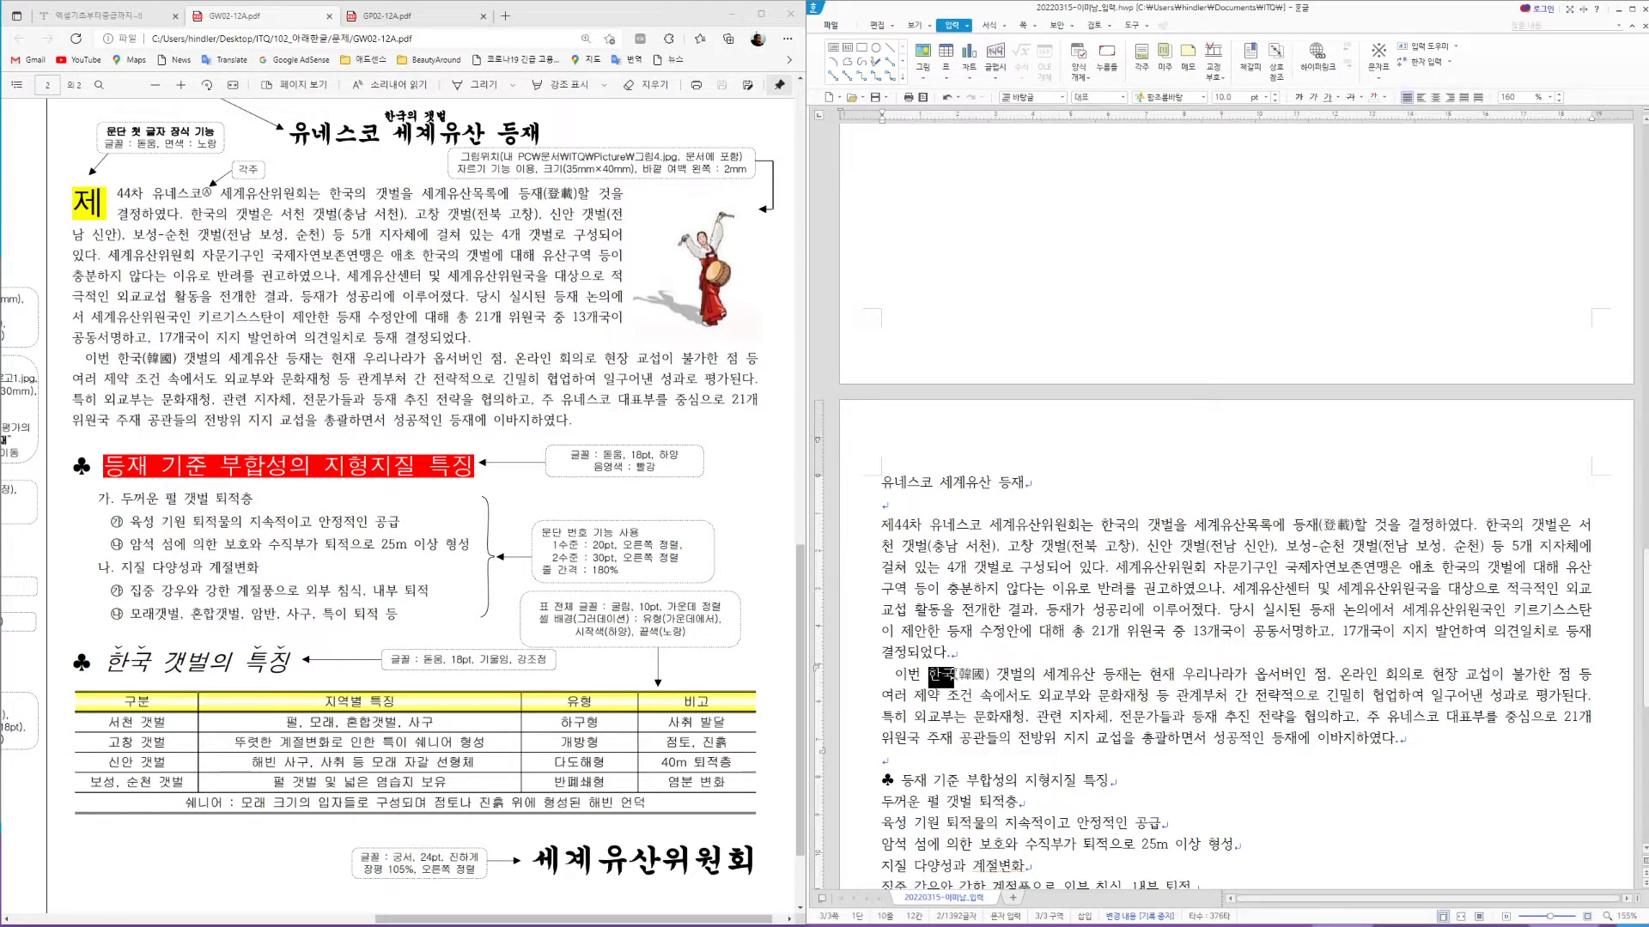
{"action": "key", "text": "F12"}
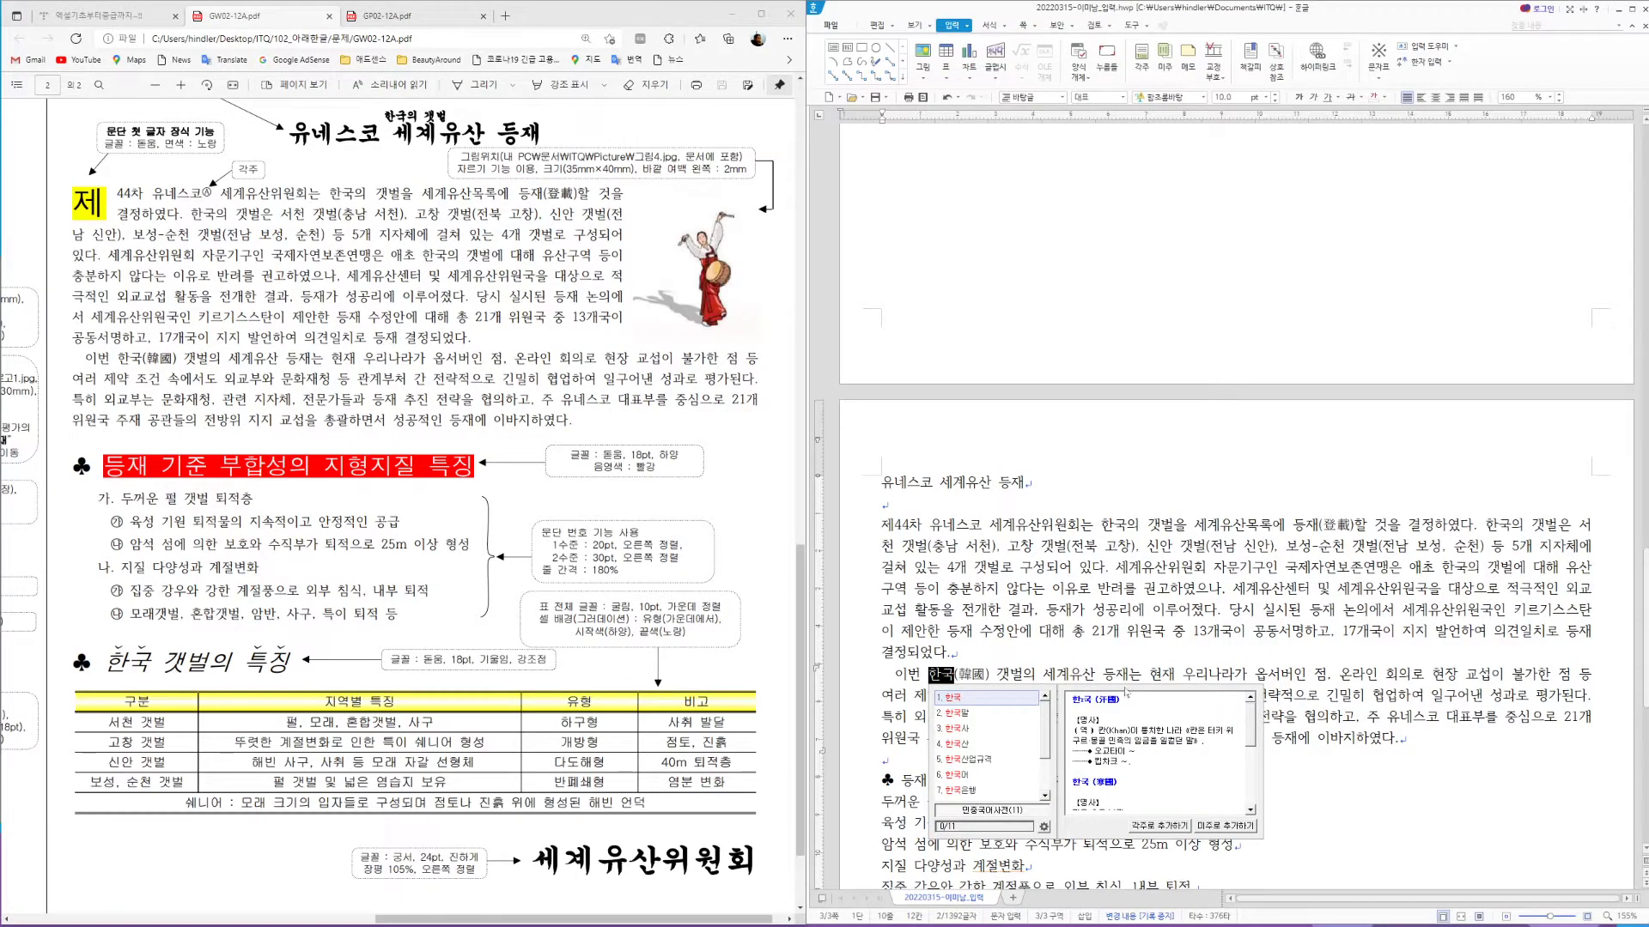
{"action": "key", "text": "Escape"}
{"action": "key", "text": "F9"}
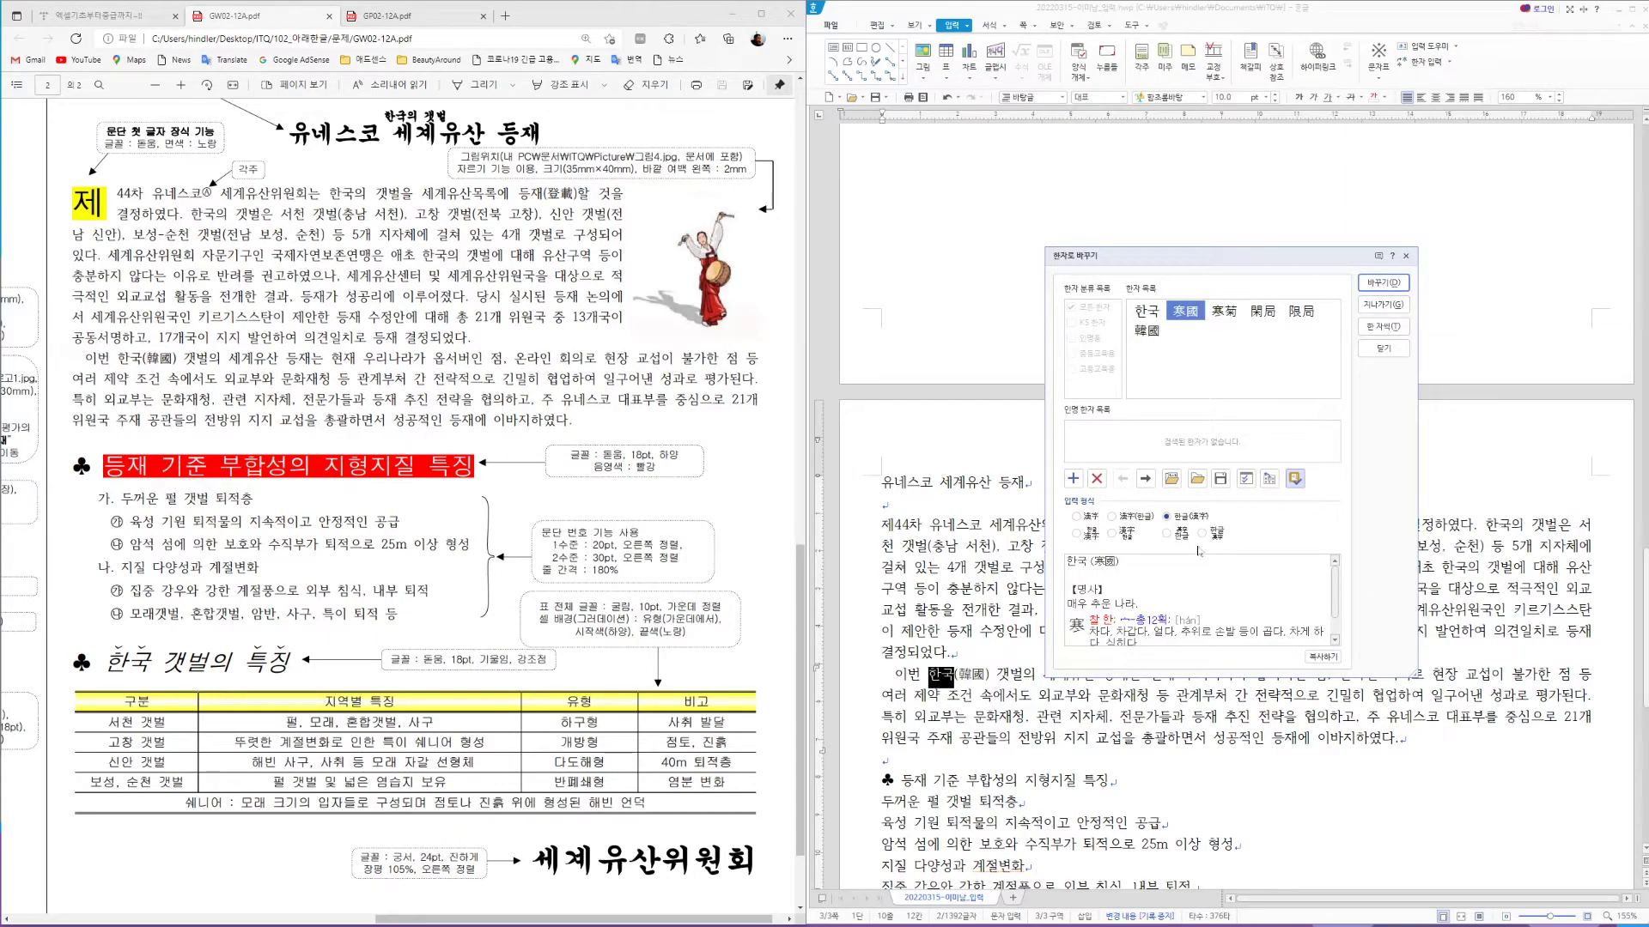
{"action": "left_click", "coordinate": [1405, 256]}
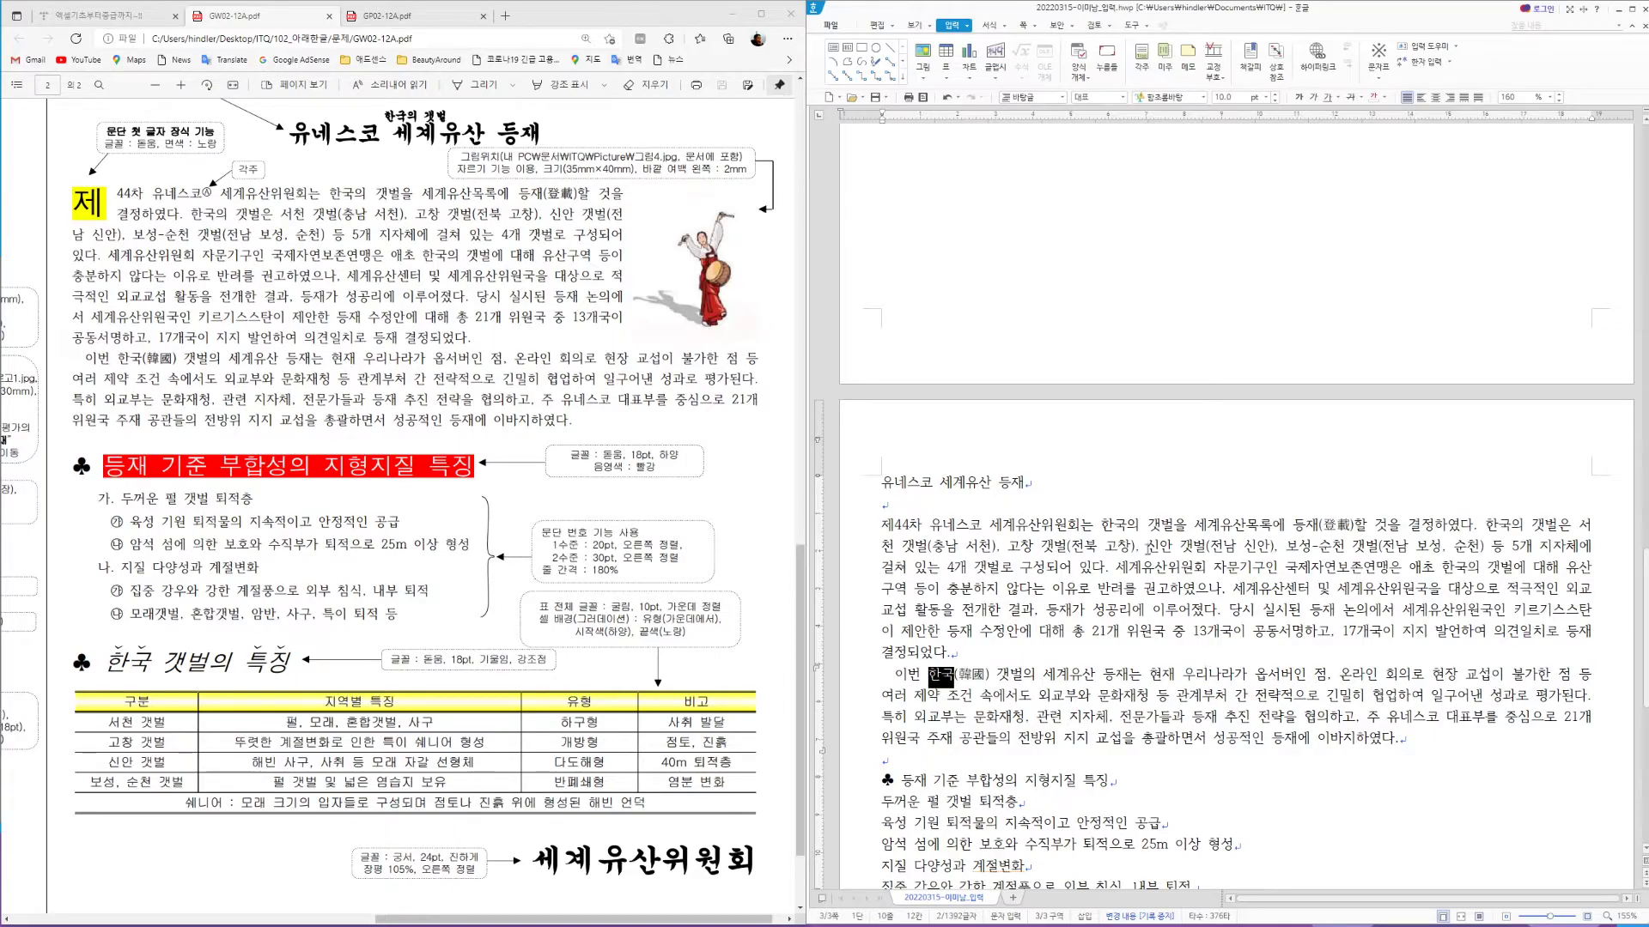
Review the typed body text, headings and table on the third page alongside the reference sheet's formatting instructions
{"action": "scroll", "coordinate": [1142, 647], "scroll_direction": "down", "scroll_amount": 3}
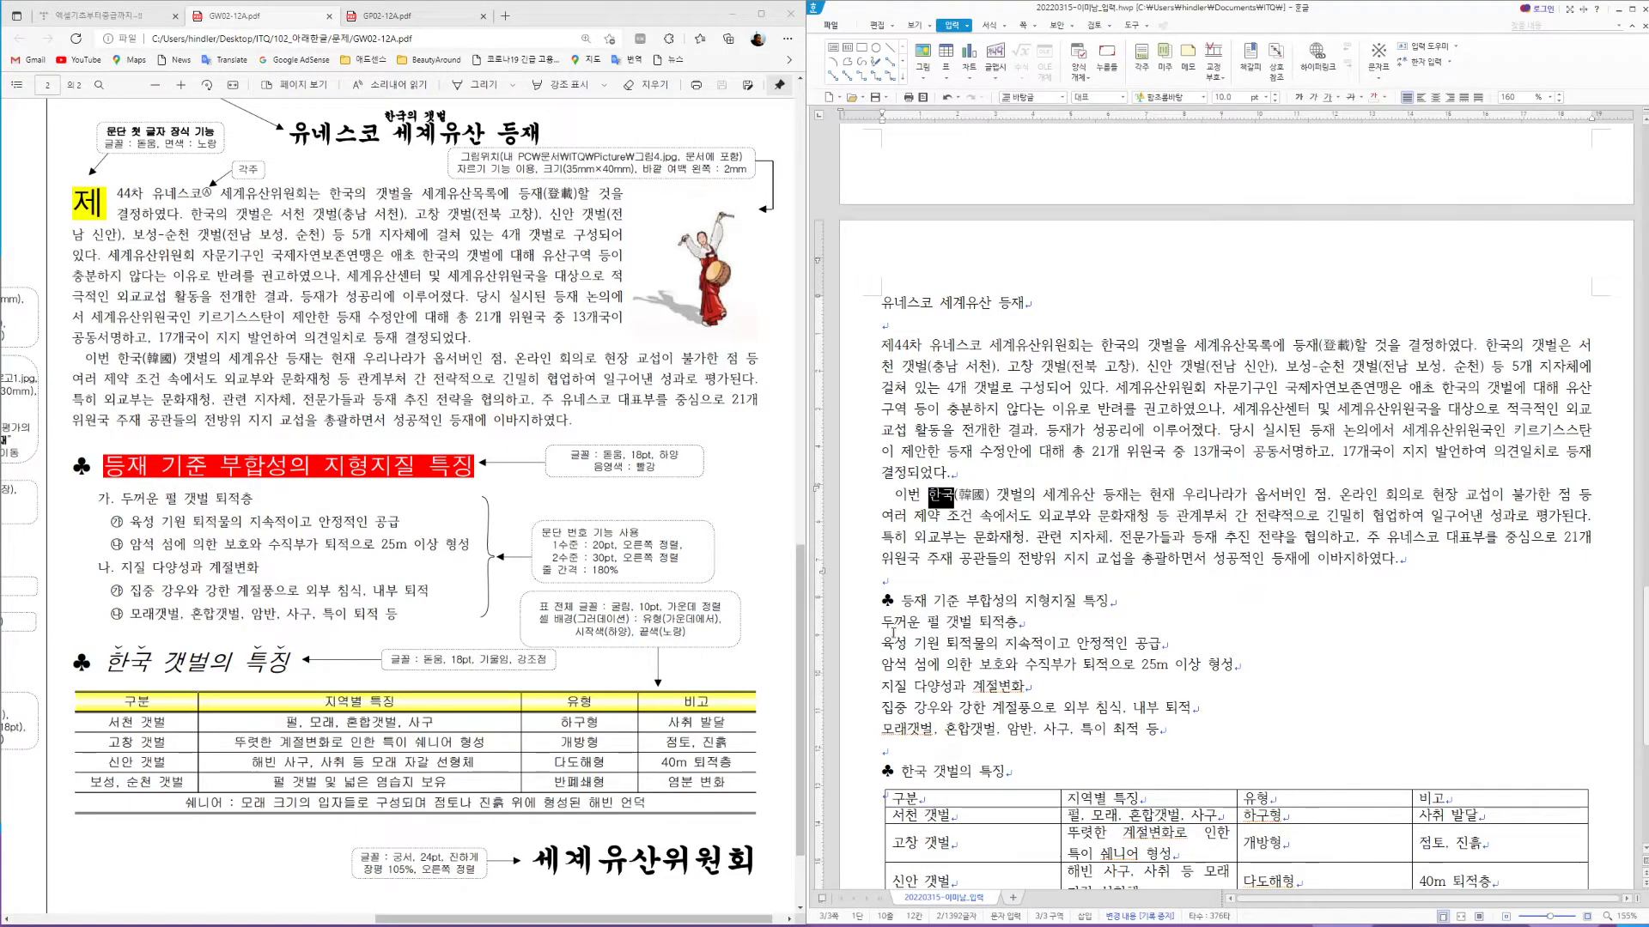
{"action": "scroll", "coordinate": [905, 543], "scroll_direction": "down", "scroll_amount": 3}
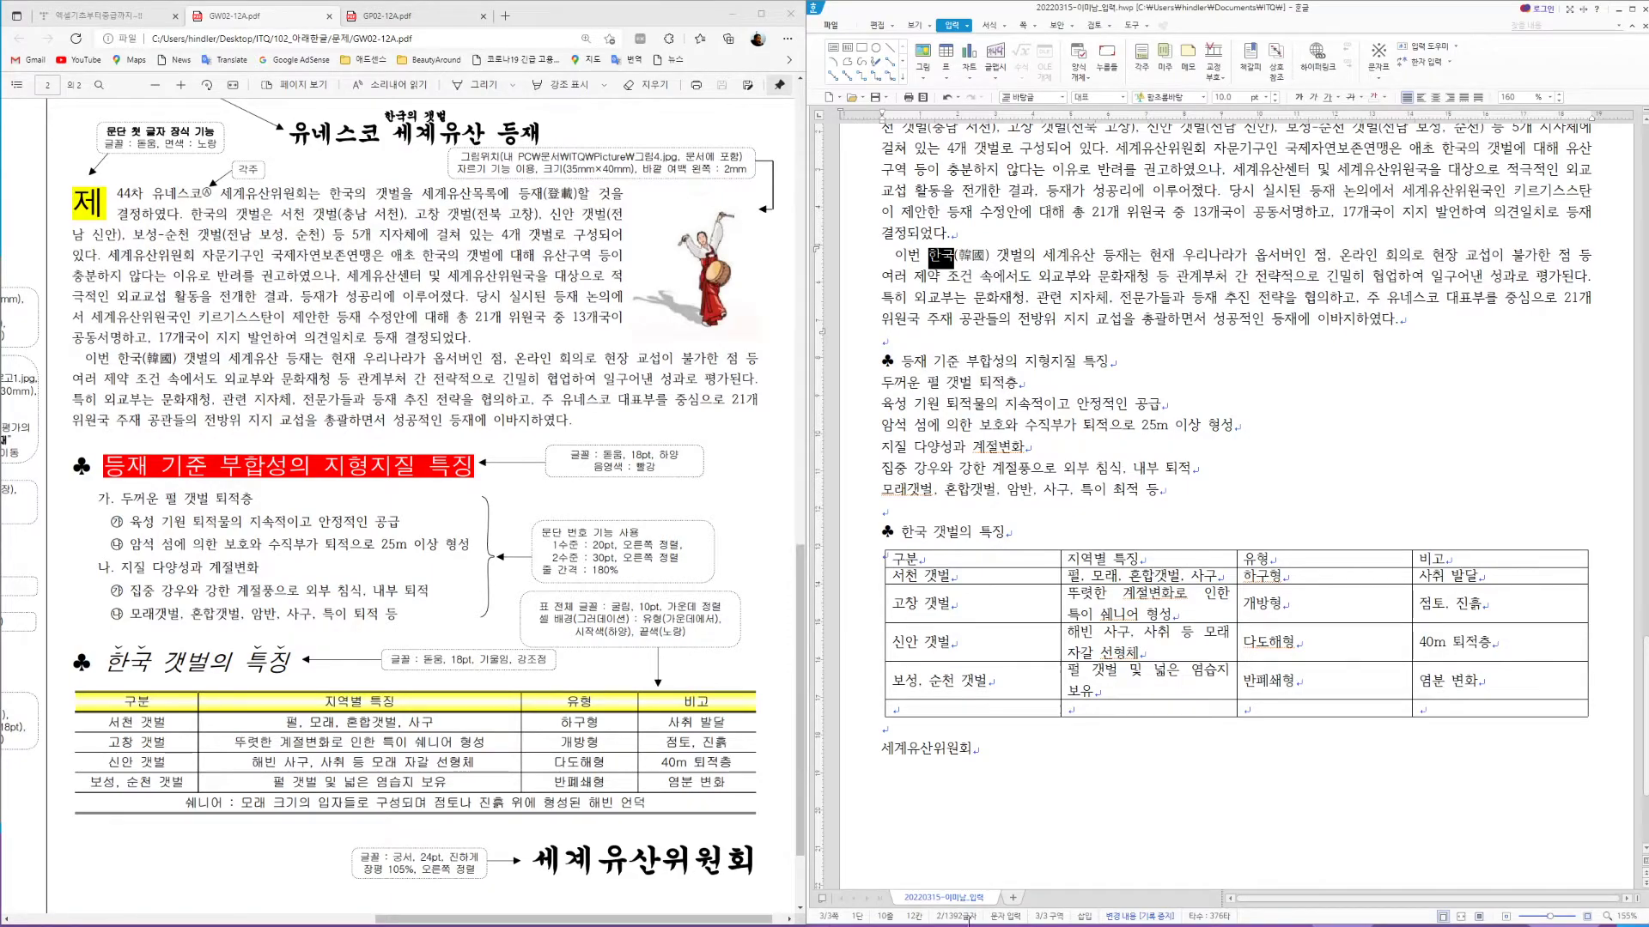
{"action": "scroll", "coordinate": [1218, 761], "scroll_direction": "down", "scroll_amount": 2}
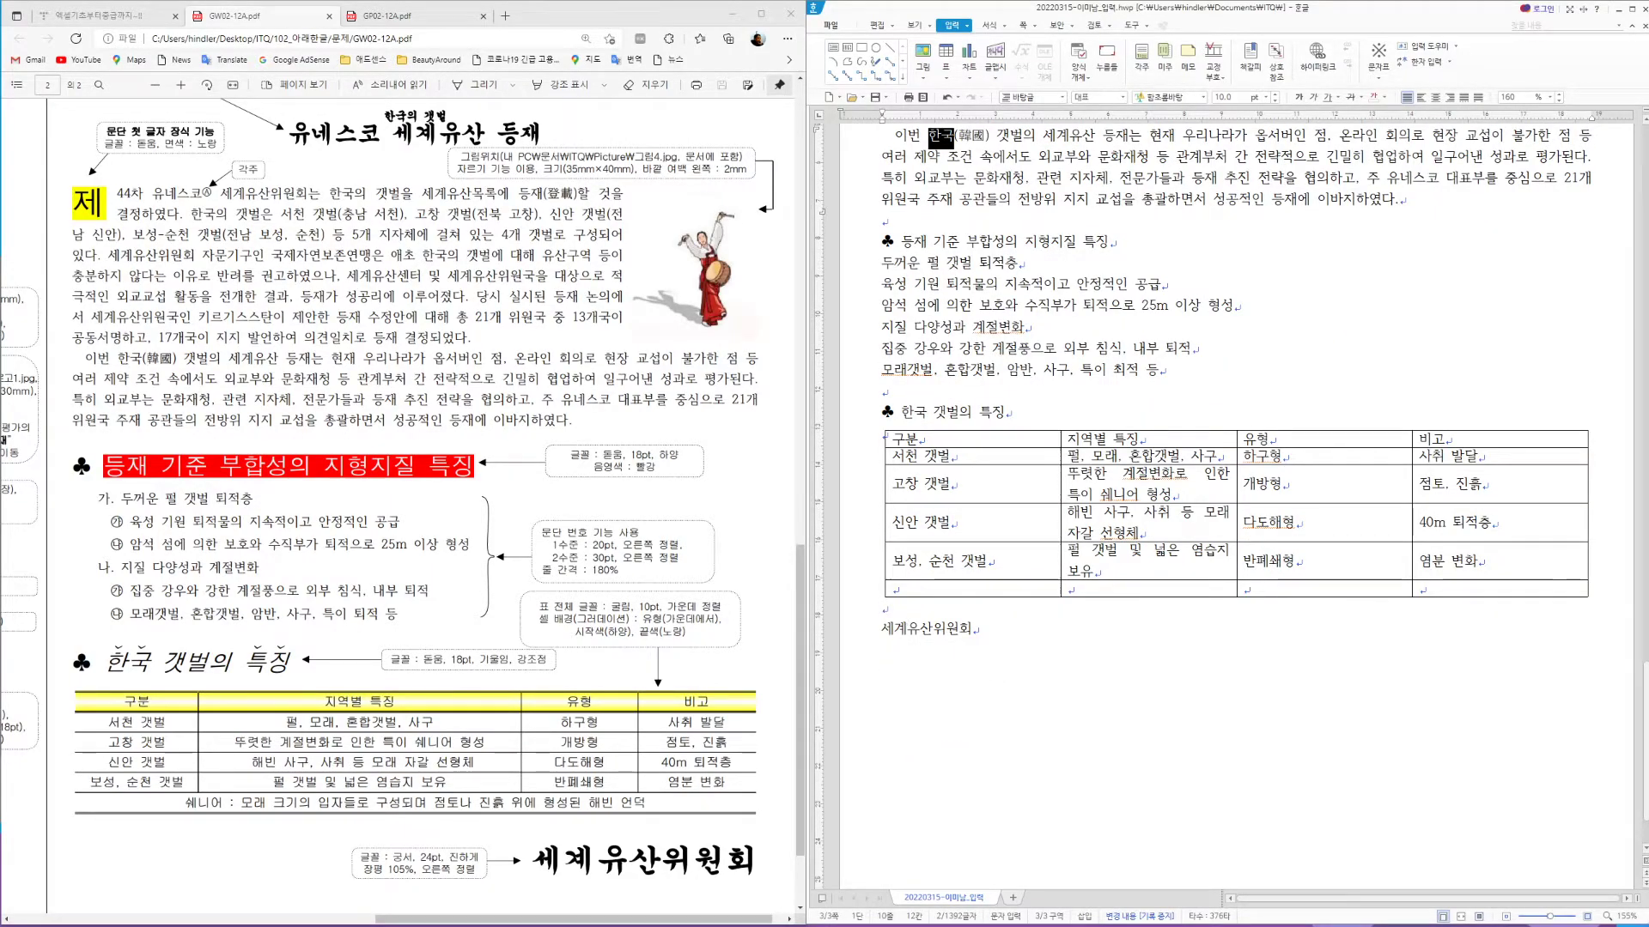
{"action": "scroll", "coordinate": [1082, 711], "scroll_direction": "up", "scroll_amount": 2}
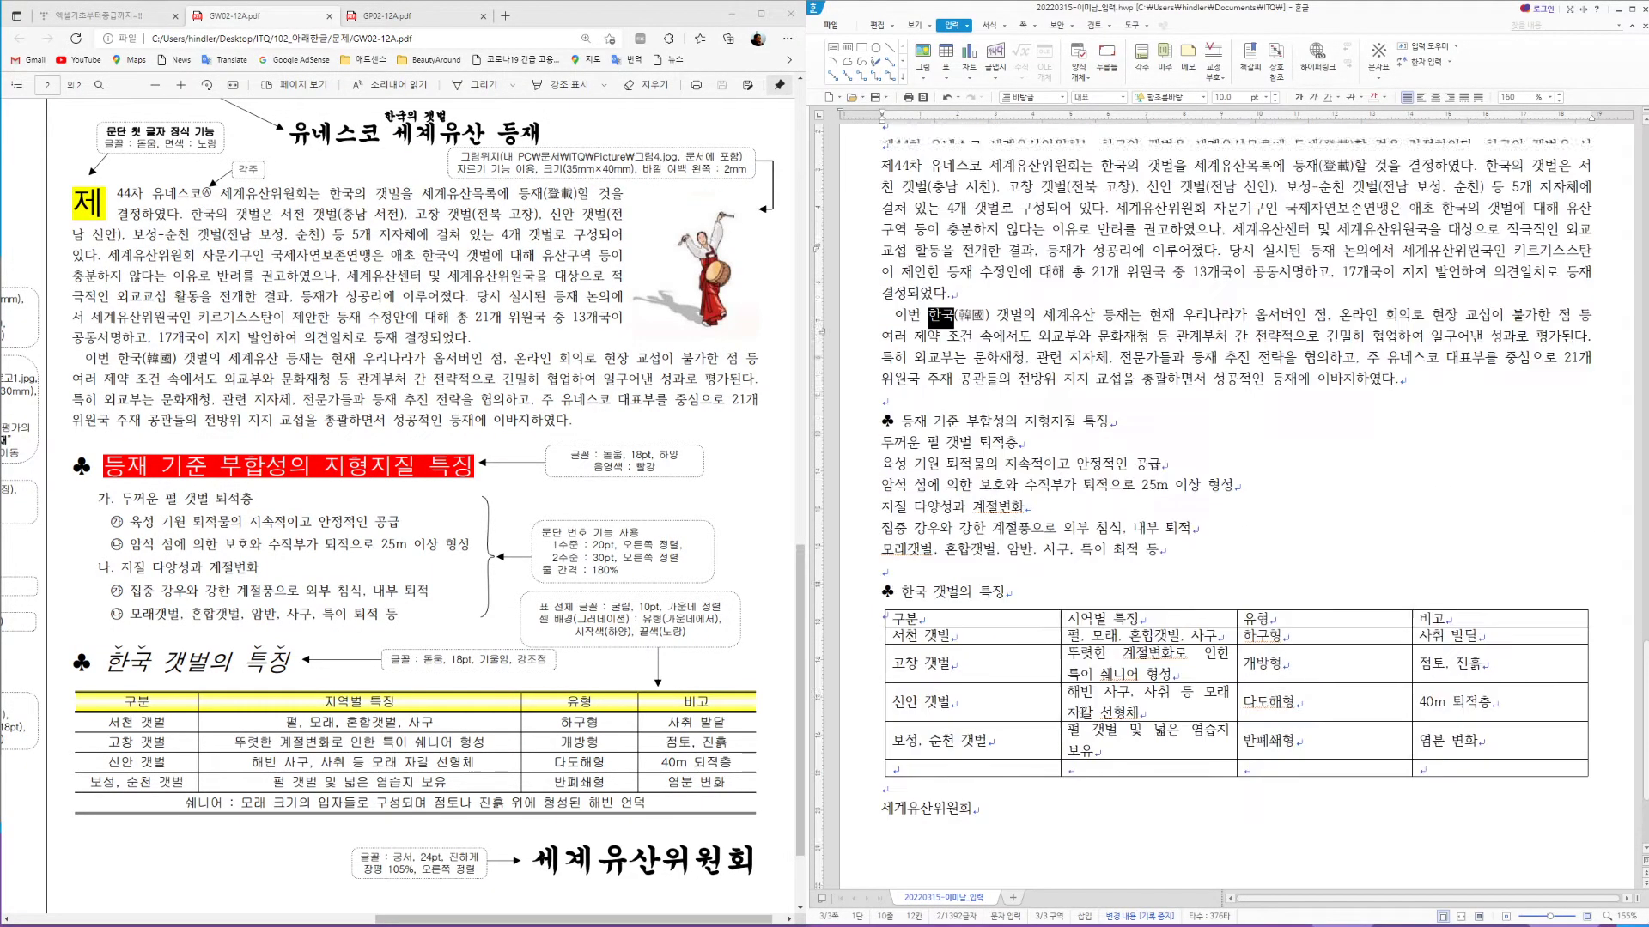
{"action": "scroll", "coordinate": [1082, 711], "scroll_direction": "up", "scroll_amount": 4}
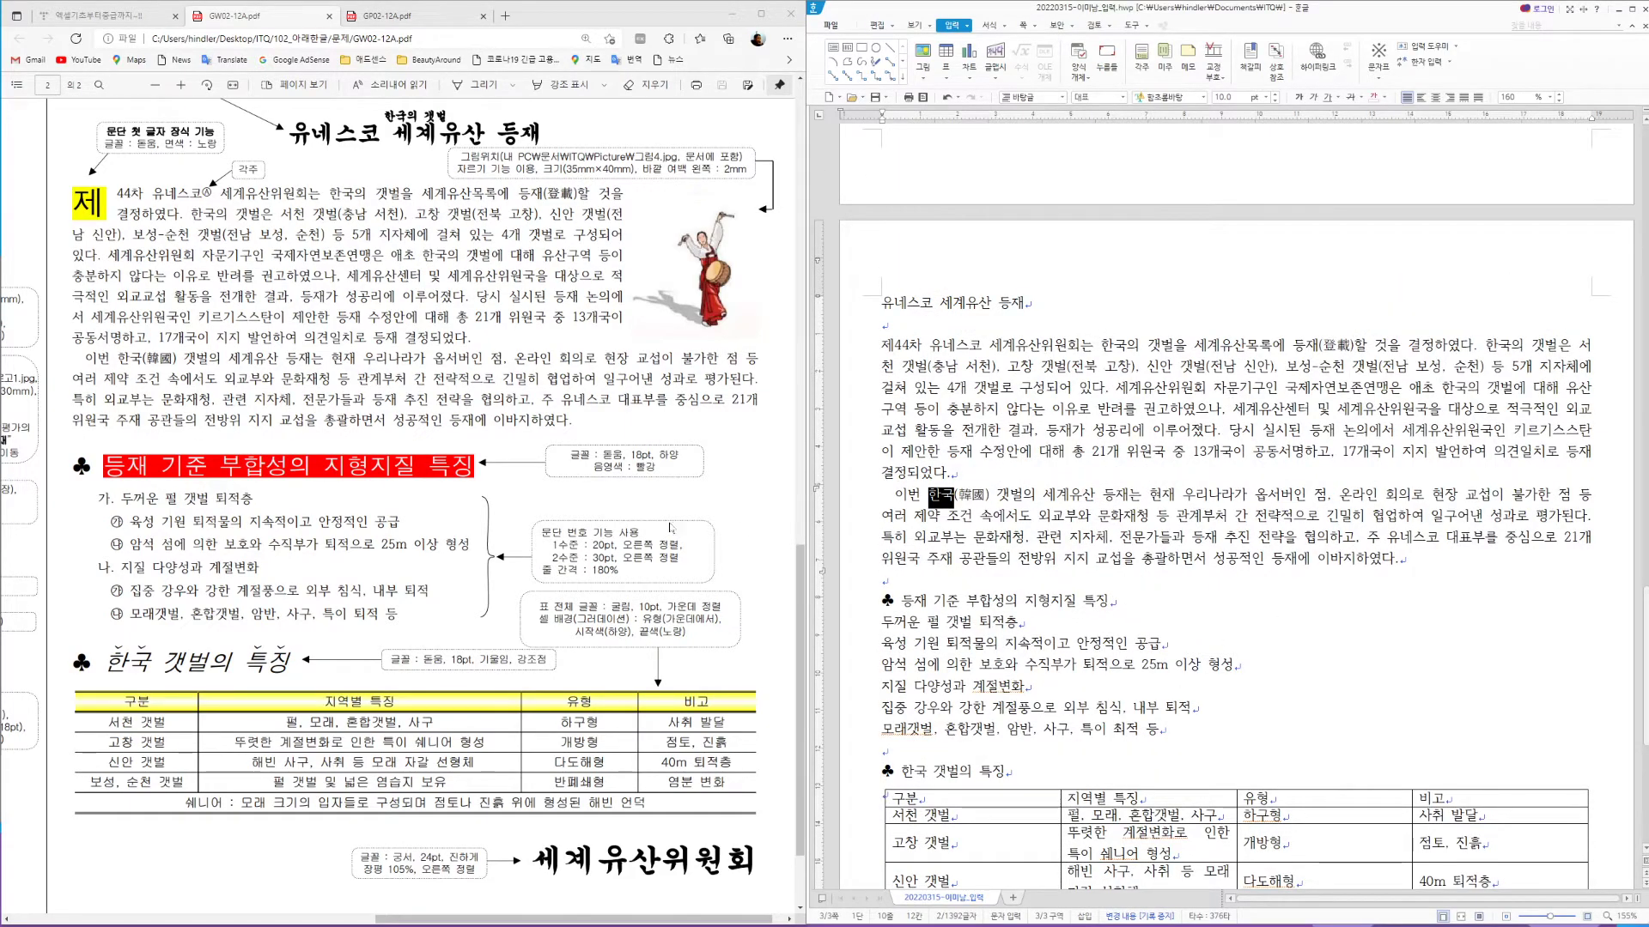
{"action": "scroll", "coordinate": [412, 515], "scroll_direction": "up", "scroll_amount": 2}
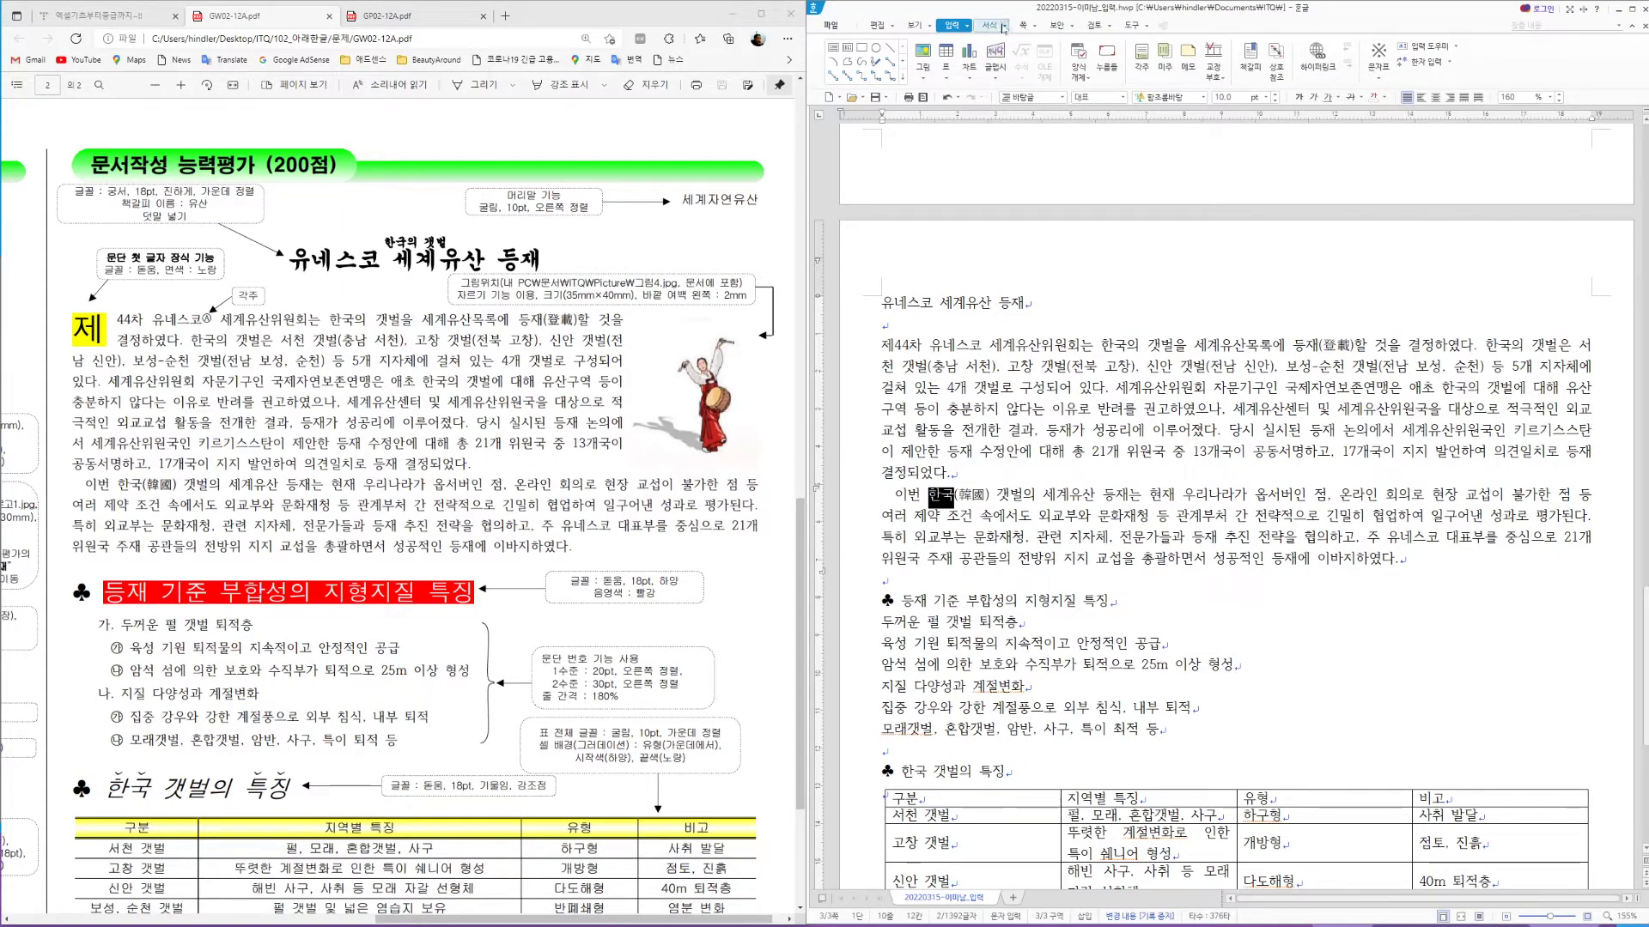
Create a header for both odd and even pages (양쪽) with no preset style and enter 세계자연유산 as its text
{"action": "left_click", "coordinate": [1024, 26]}
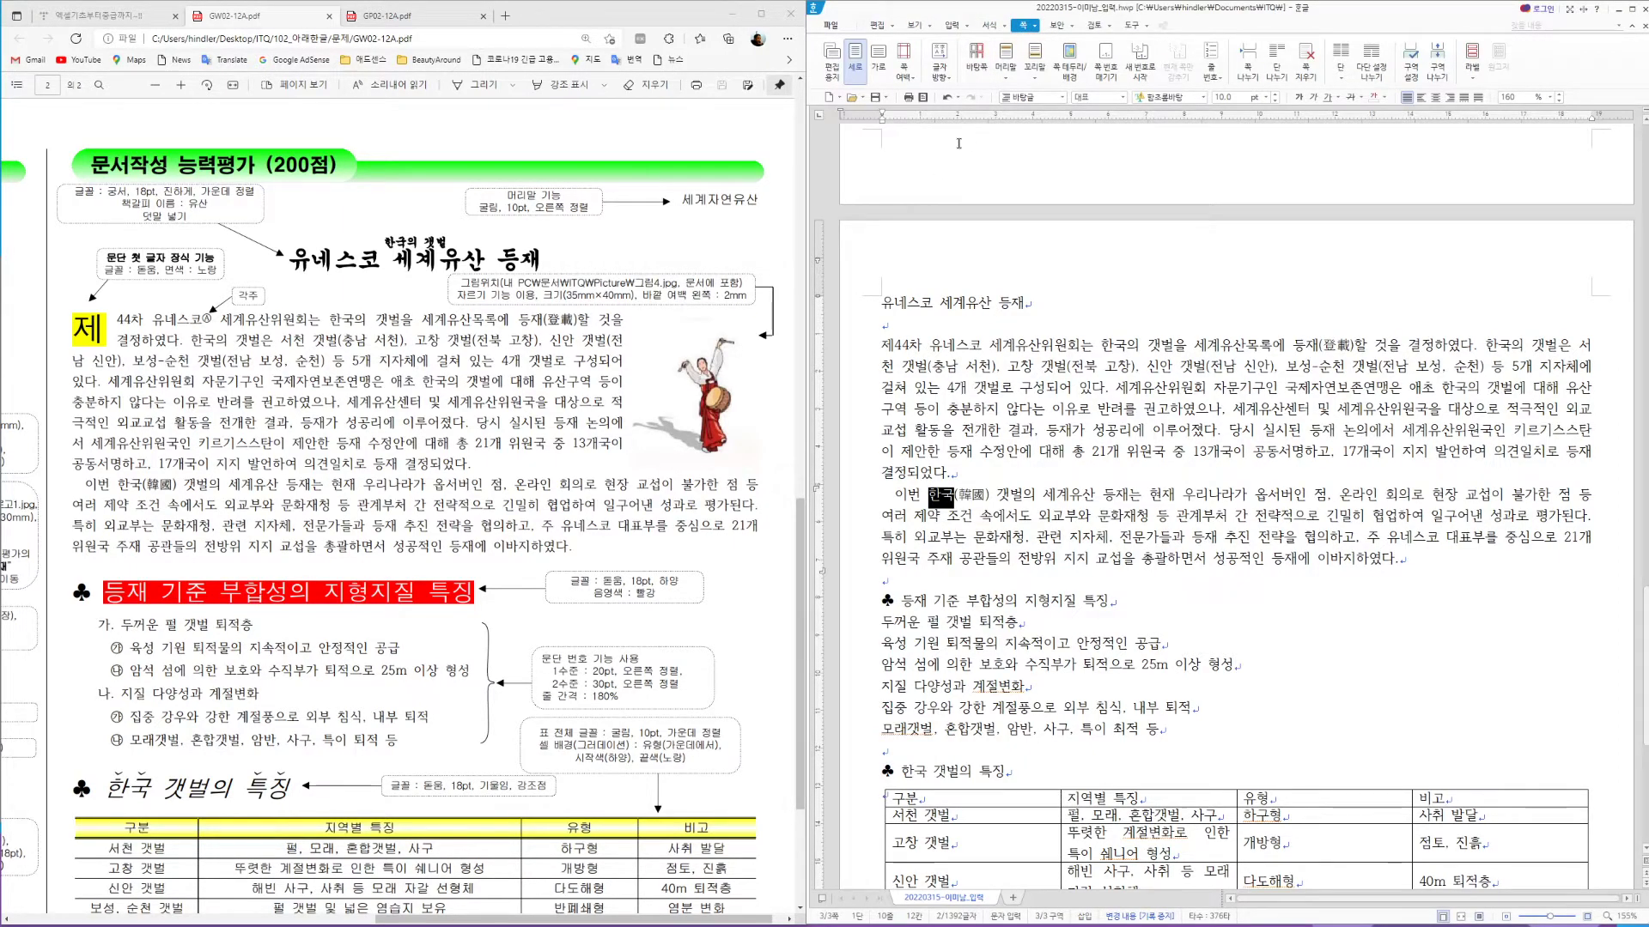
{"action": "scroll", "coordinate": [740, 187], "scroll_direction": "down", "scroll_amount": 3}
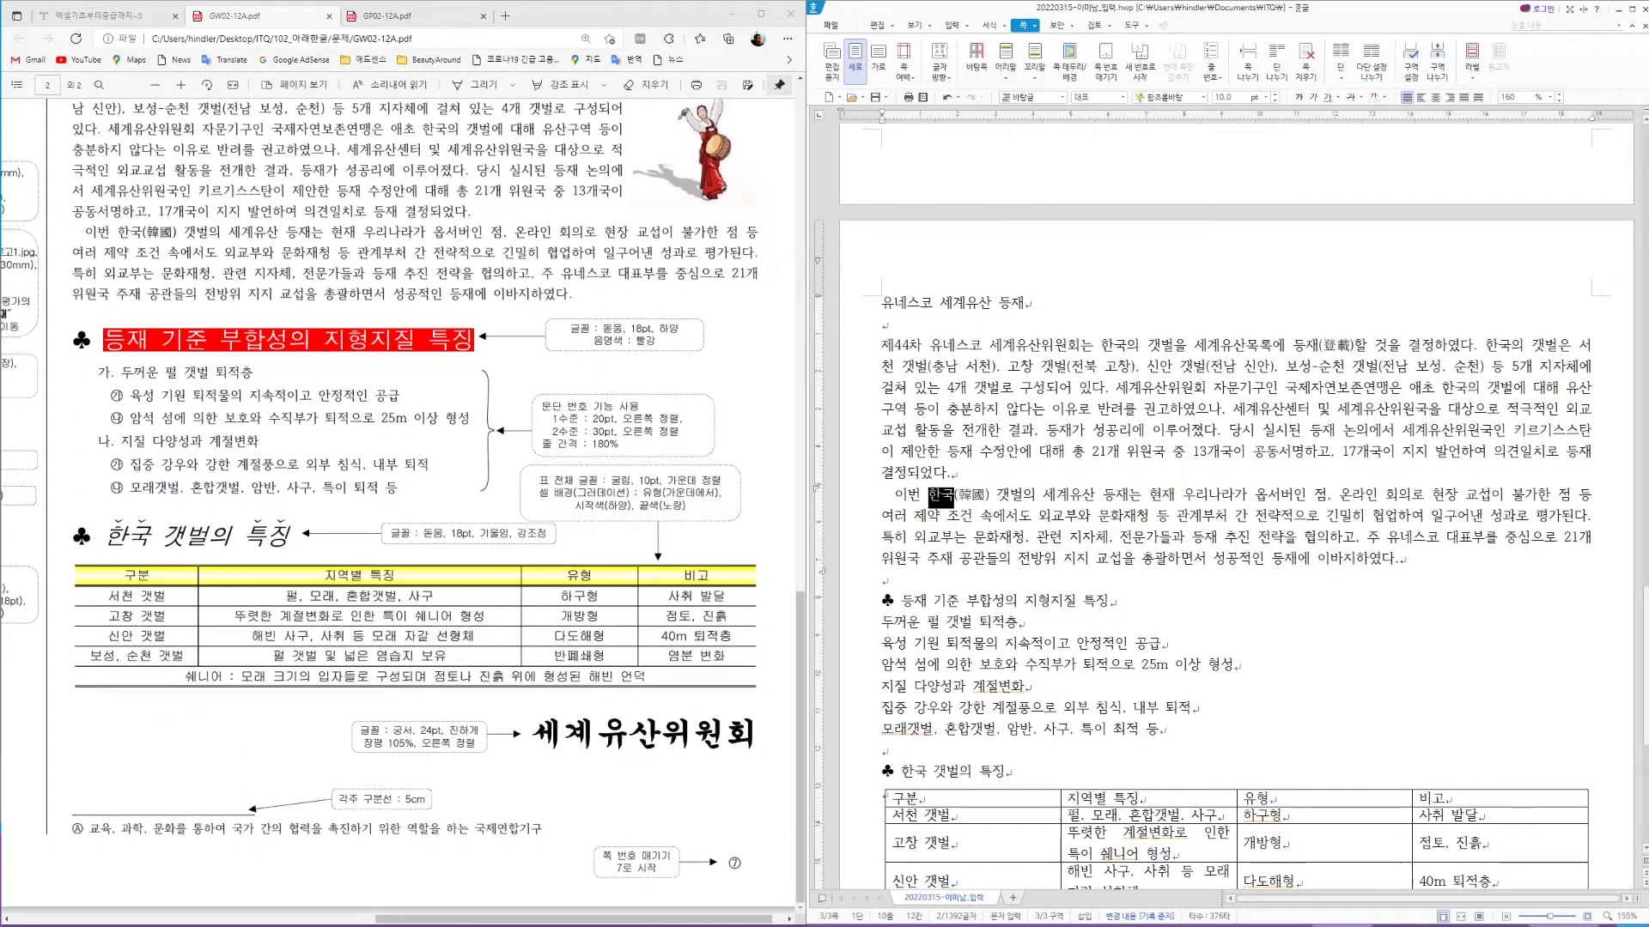
{"action": "scroll", "coordinate": [675, 175], "scroll_direction": "up", "scroll_amount": 3}
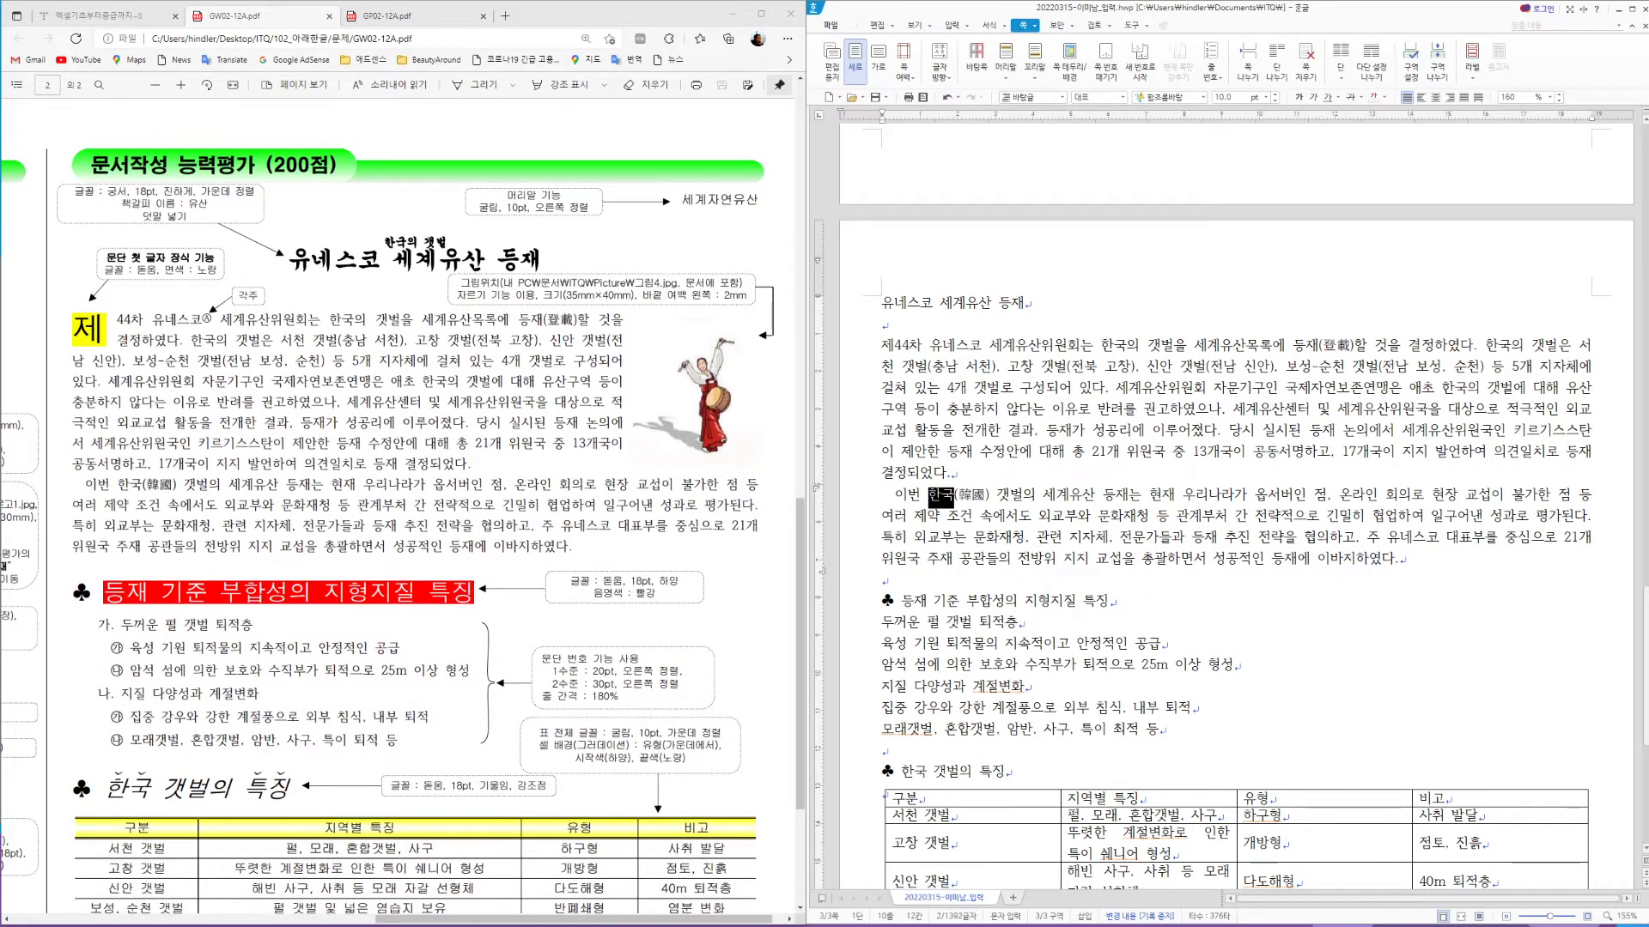
{"action": "left_click", "coordinate": [996, 77]}
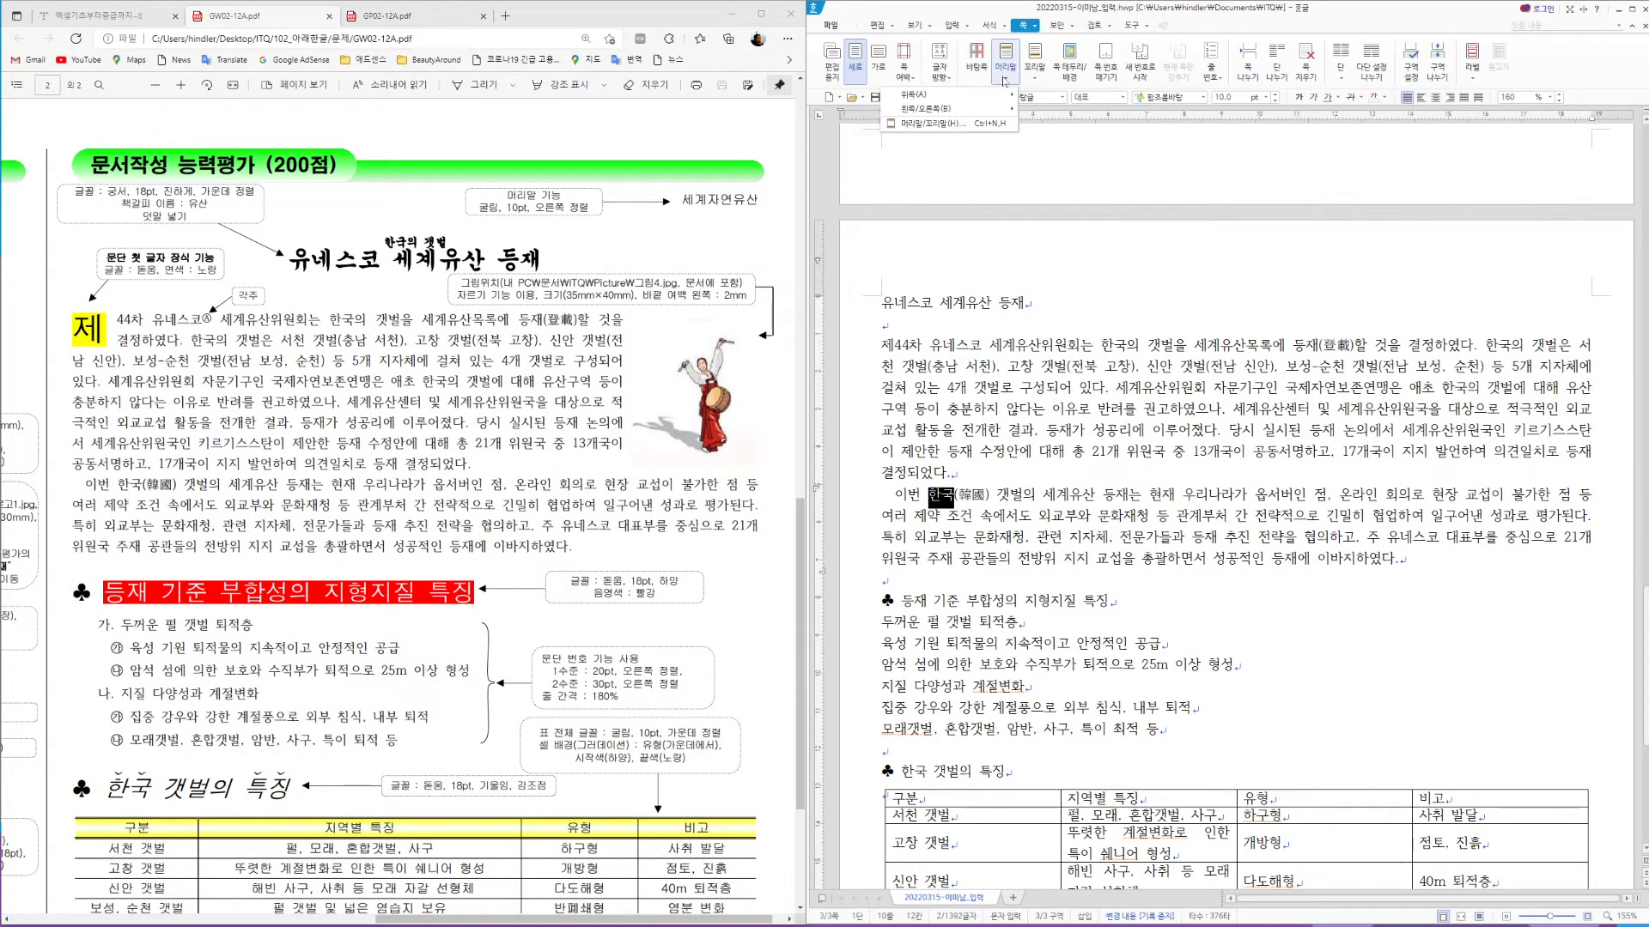
{"action": "left_click", "coordinate": [936, 124]}
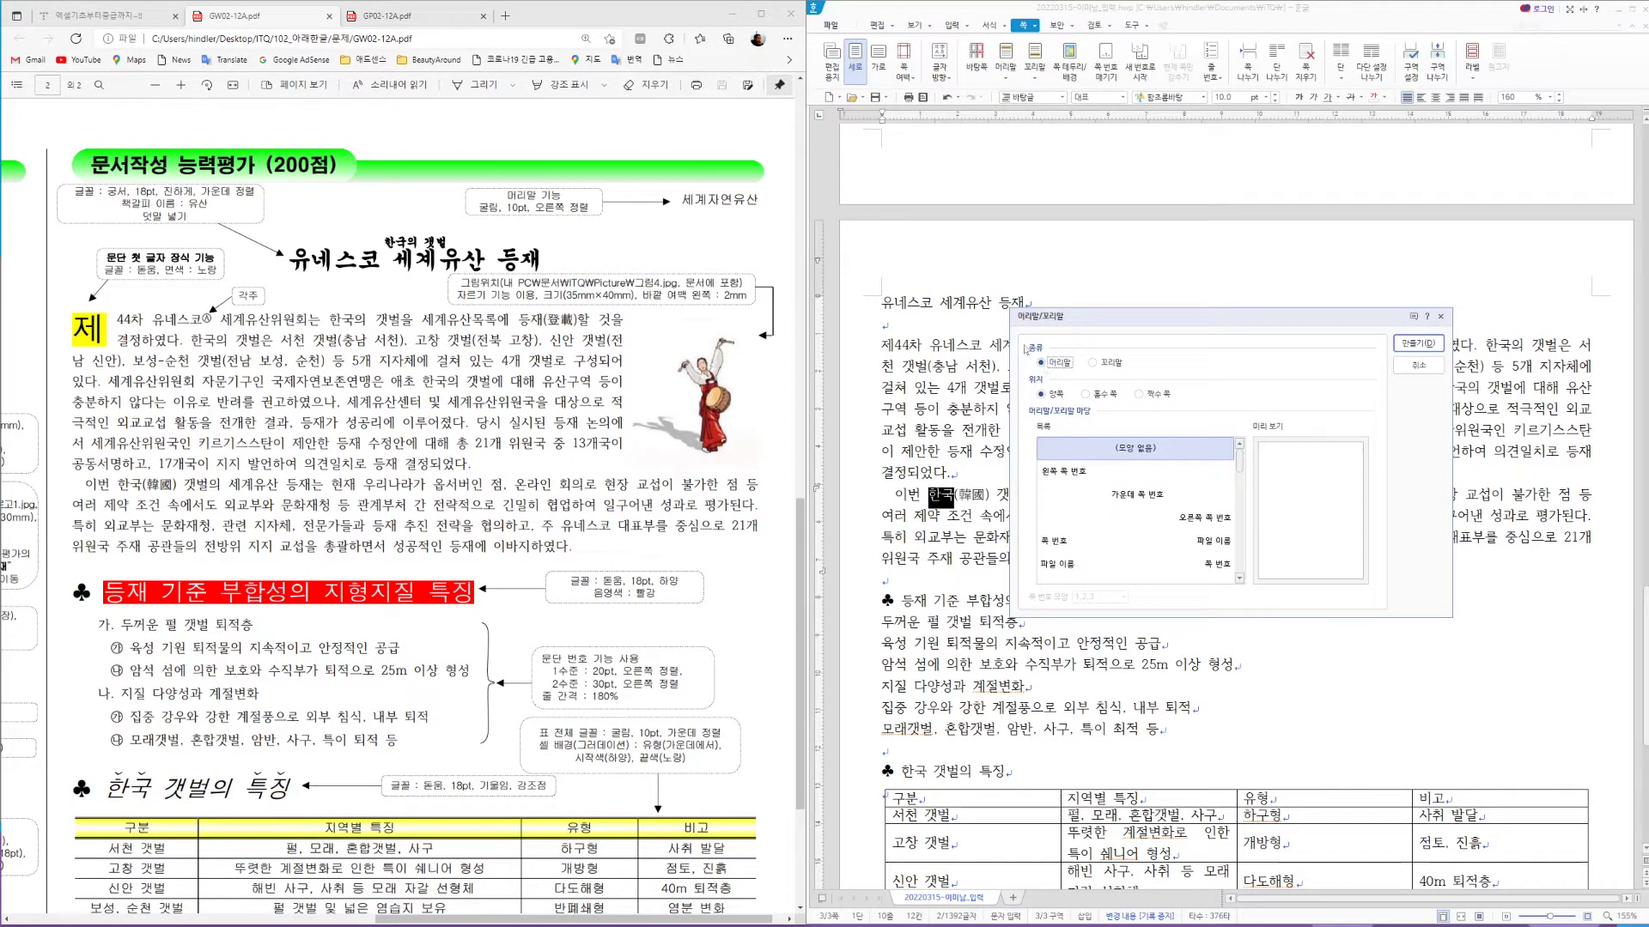
{"action": "left_click", "coordinate": [1117, 460]}
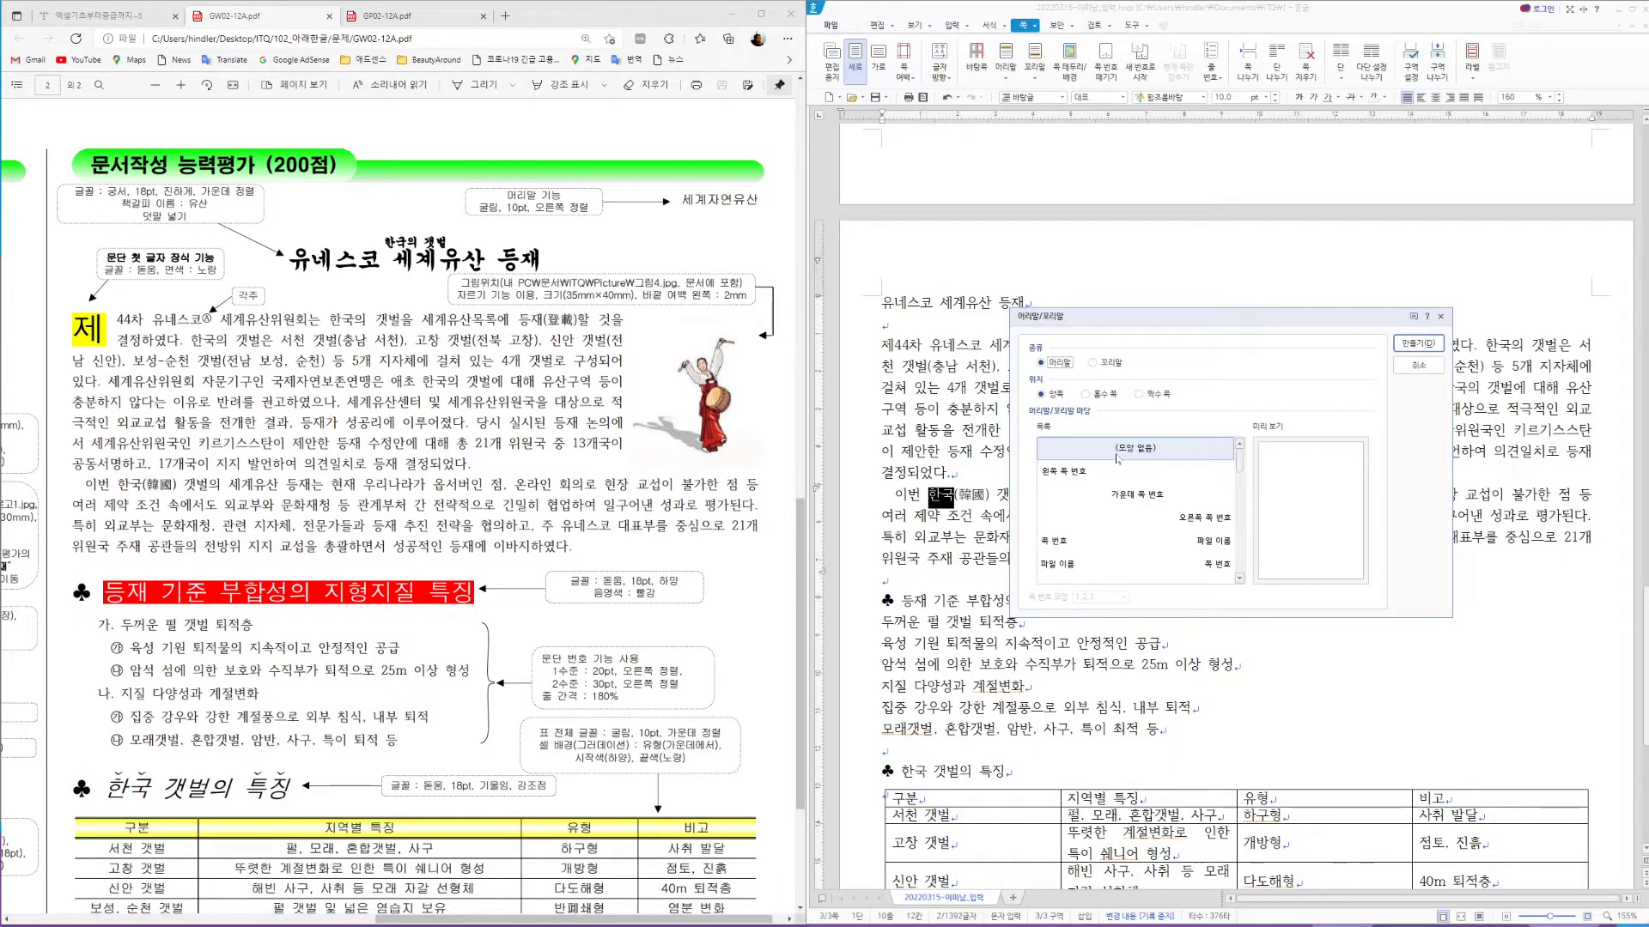
{"action": "left_click", "coordinate": [1418, 347]}
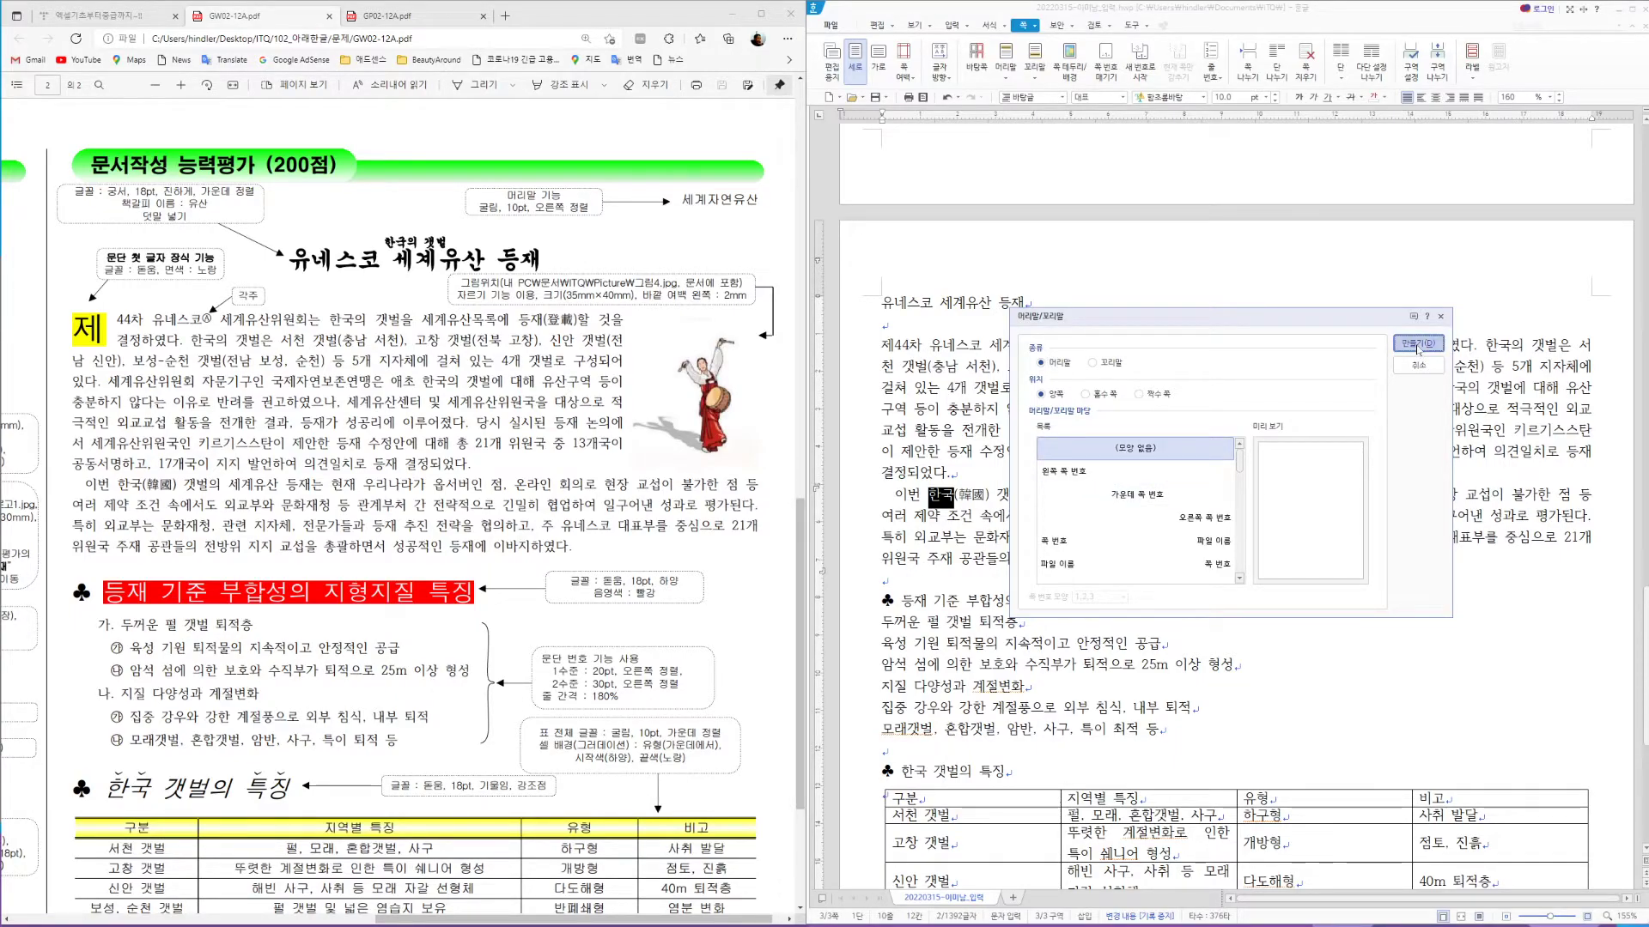
{"action": "type", "text": "ㅅ"}
{"action": "type", "text": "계자연유산"}
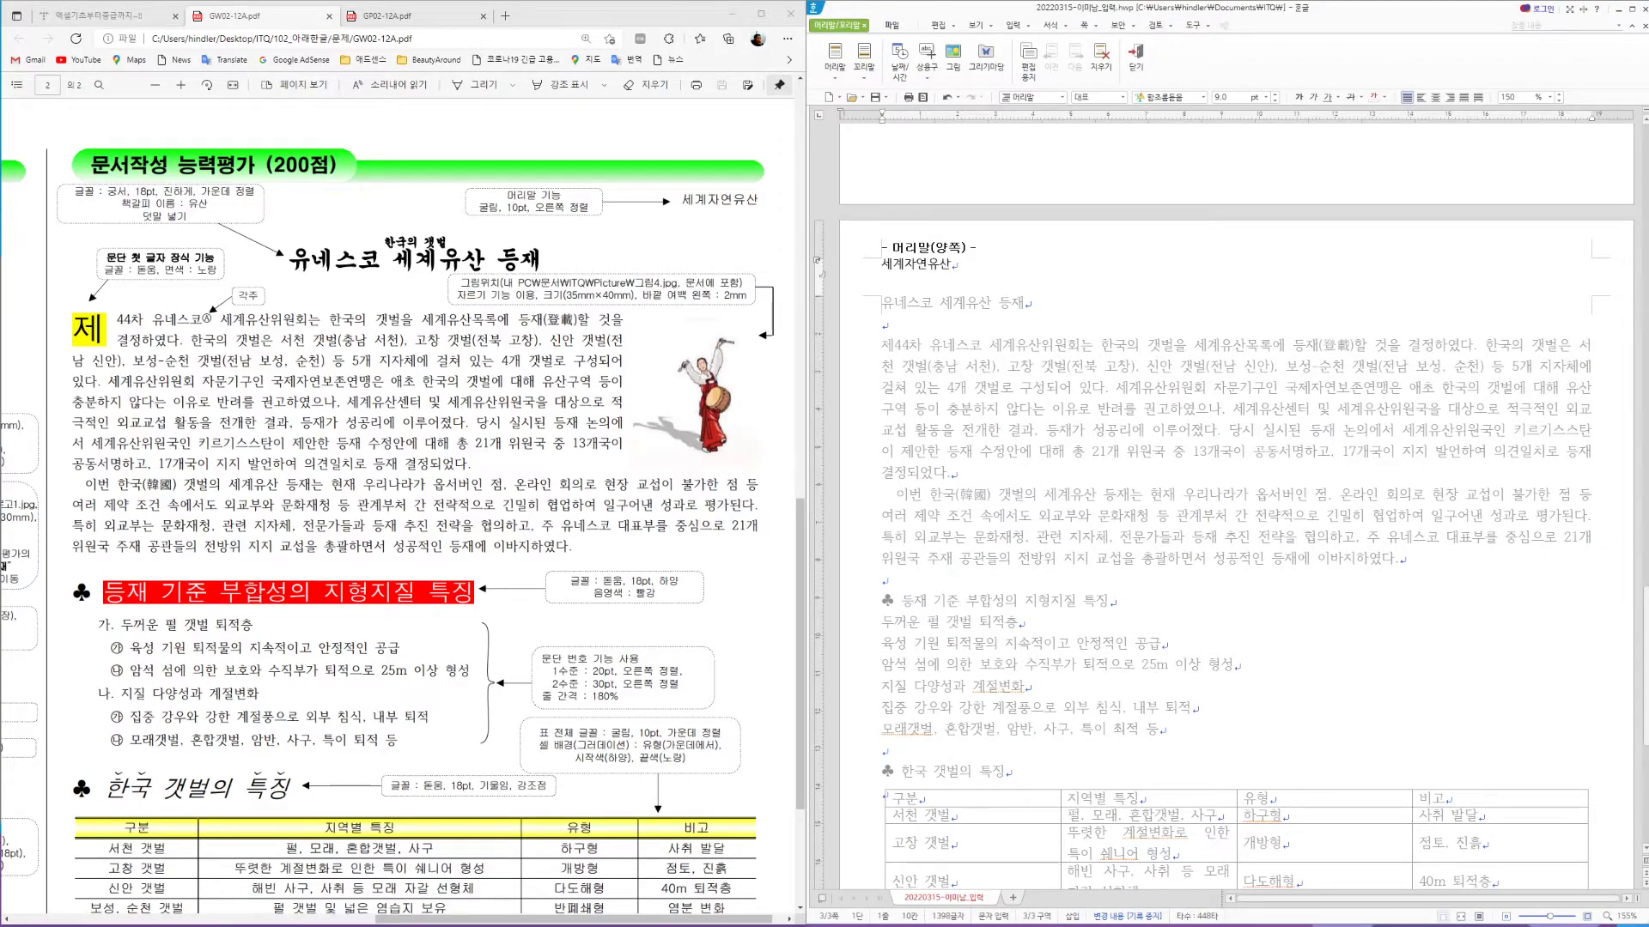
Format the header text 세계자연유산 as 굴림, 10 pt, right-aligned, and leave header editing
{"action": "double_click", "coordinate": [920, 268]}
{"action": "left_click", "coordinate": [1169, 101]}
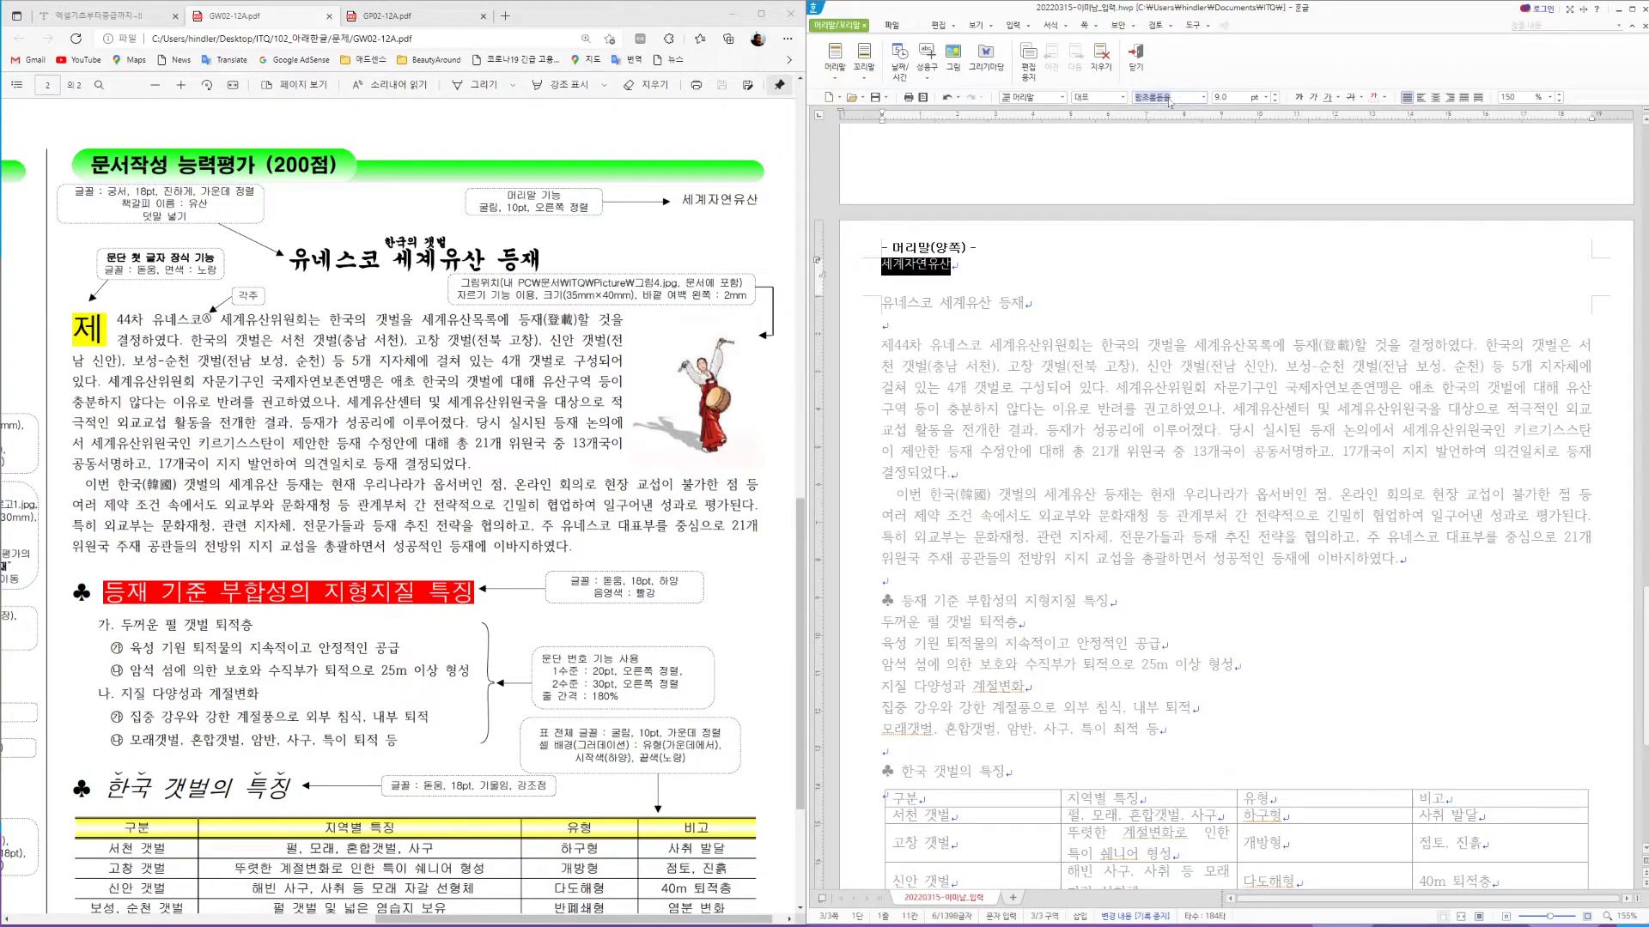
{"action": "type", "text": "굴림"}
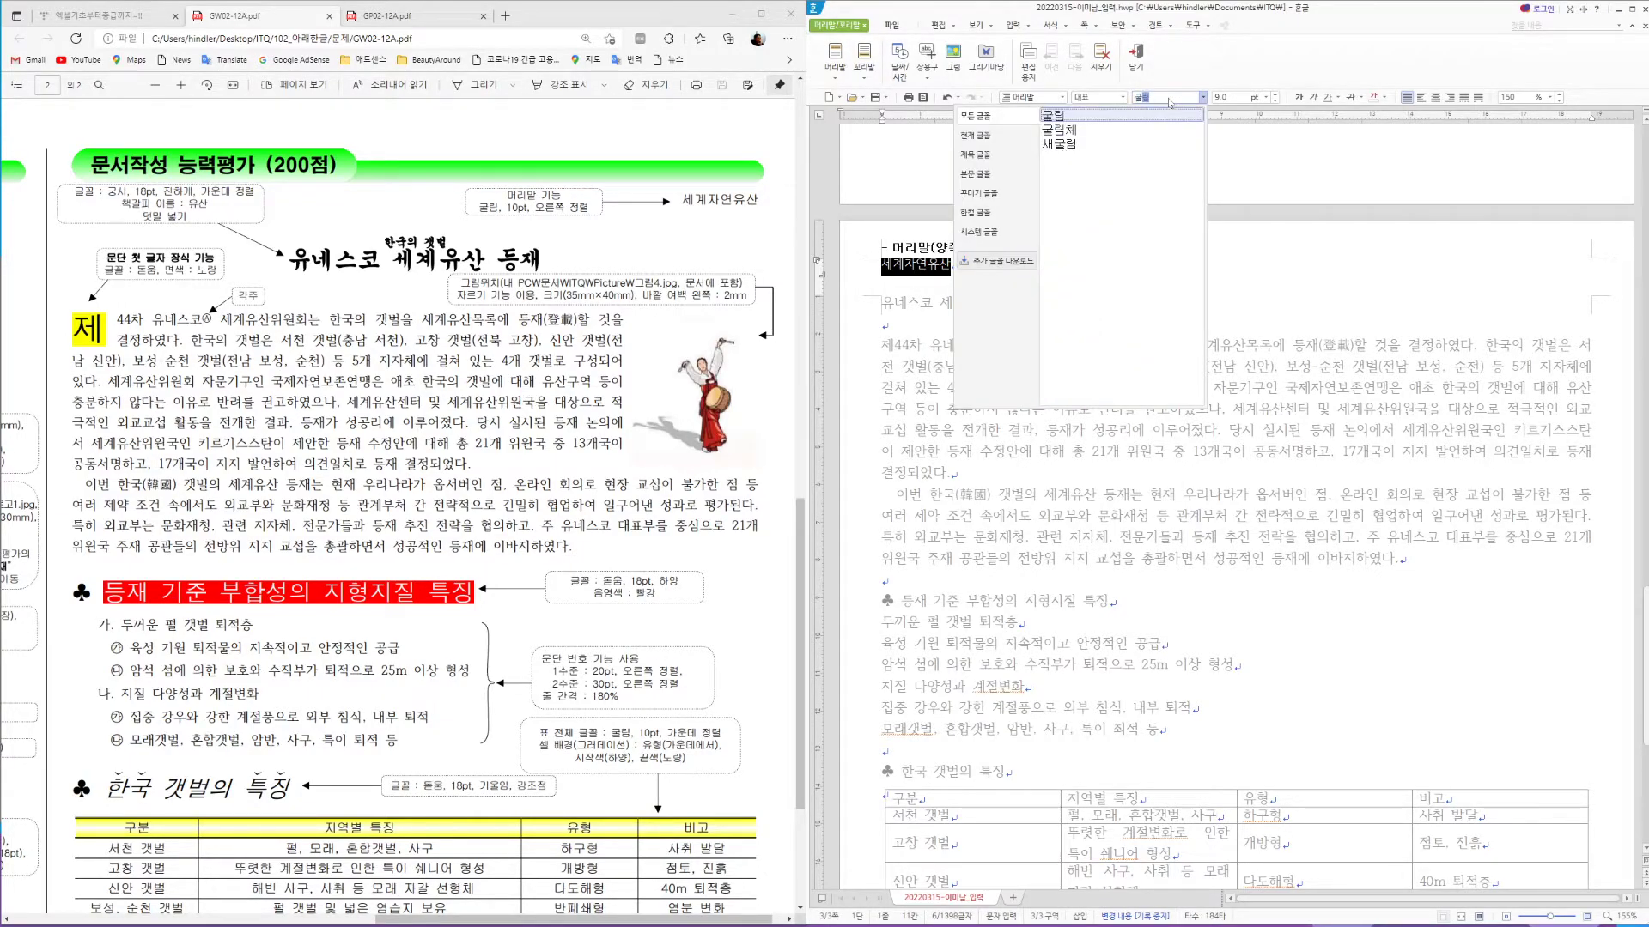
{"action": "key", "text": "Return"}
{"action": "left_click", "coordinate": [1223, 97]}
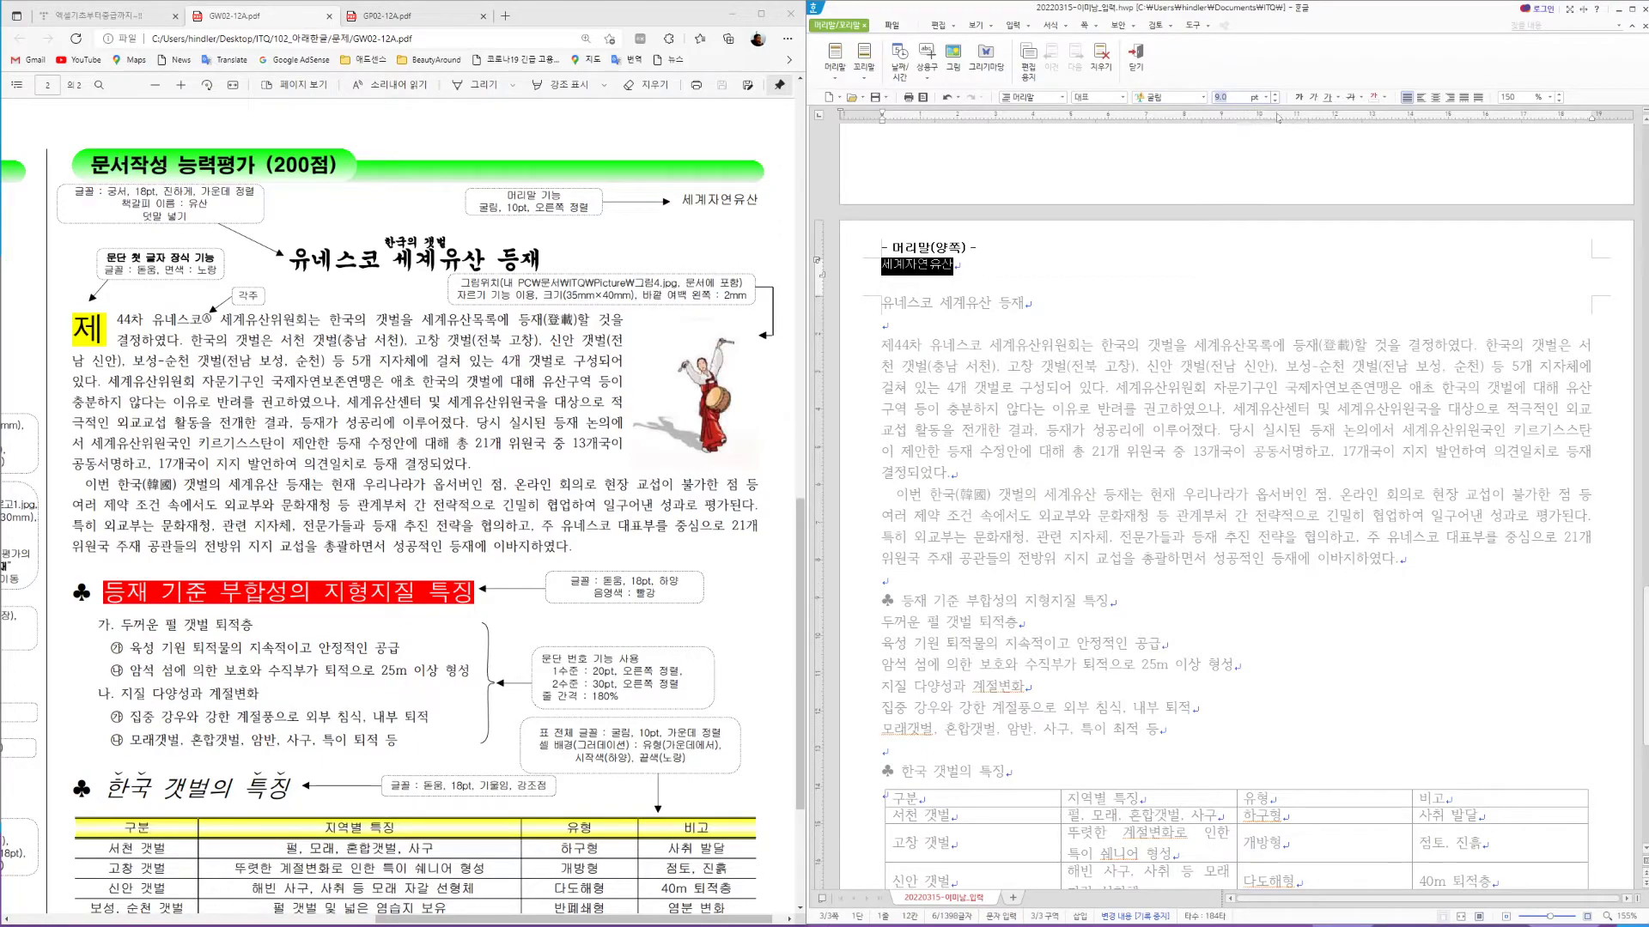
{"action": "key", "text": "Return"}
{"action": "left_click", "coordinate": [1448, 100]}
{"action": "left_click", "coordinate": [1446, 275]}
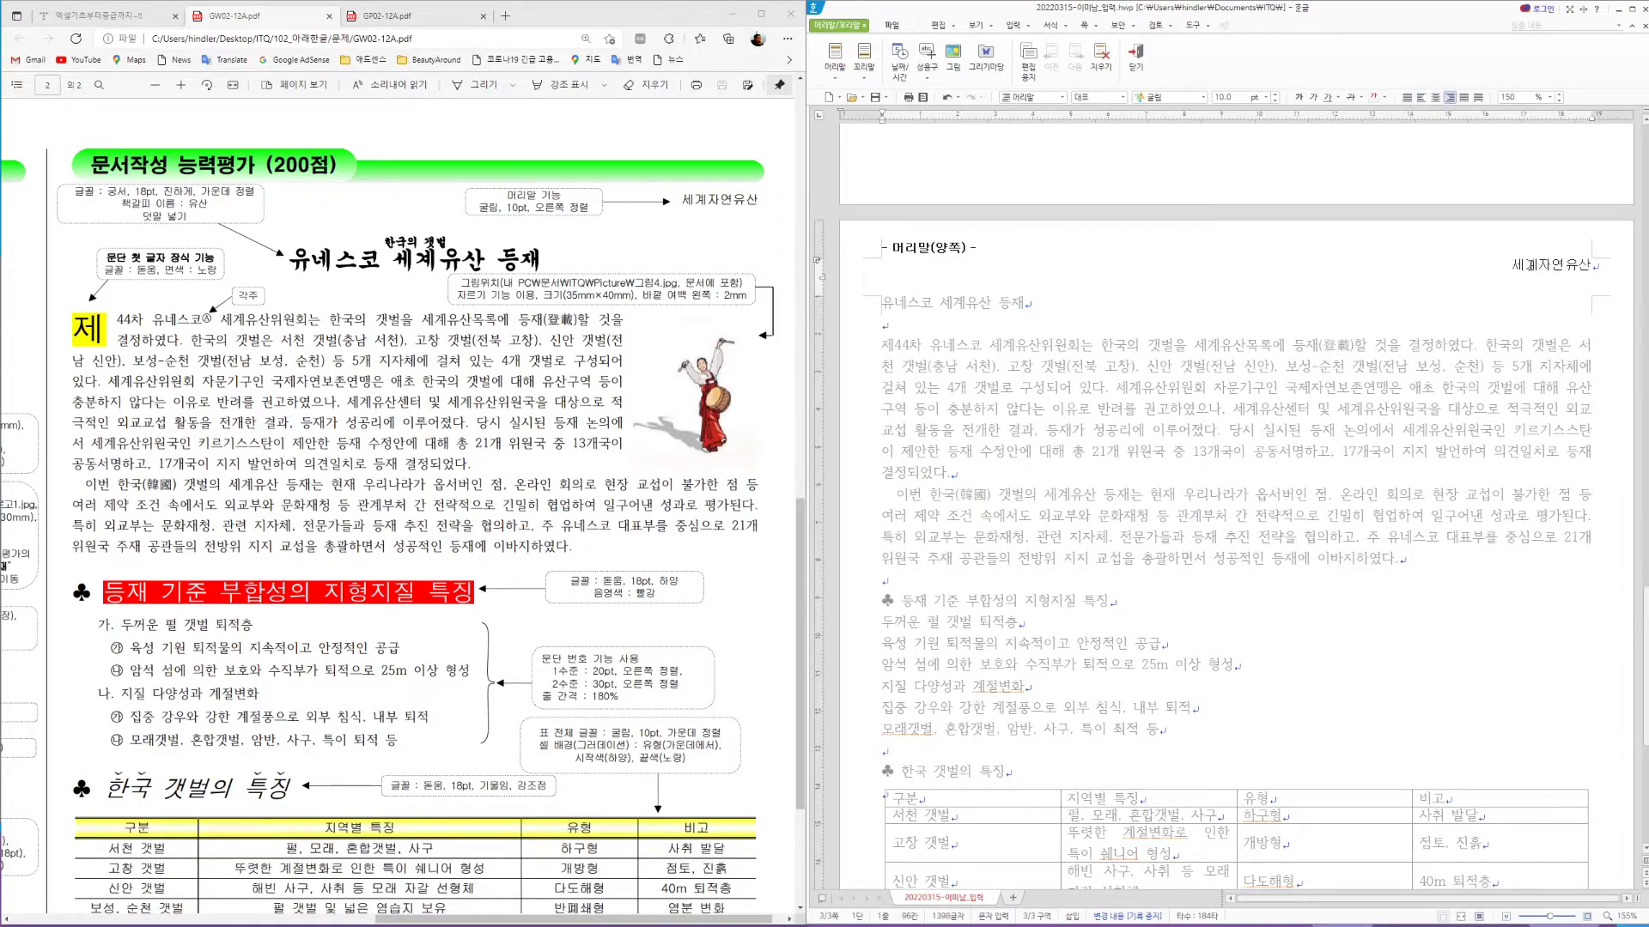
{"action": "left_click_drag", "start_coordinate": [1514, 266], "coordinate": [1593, 268]}
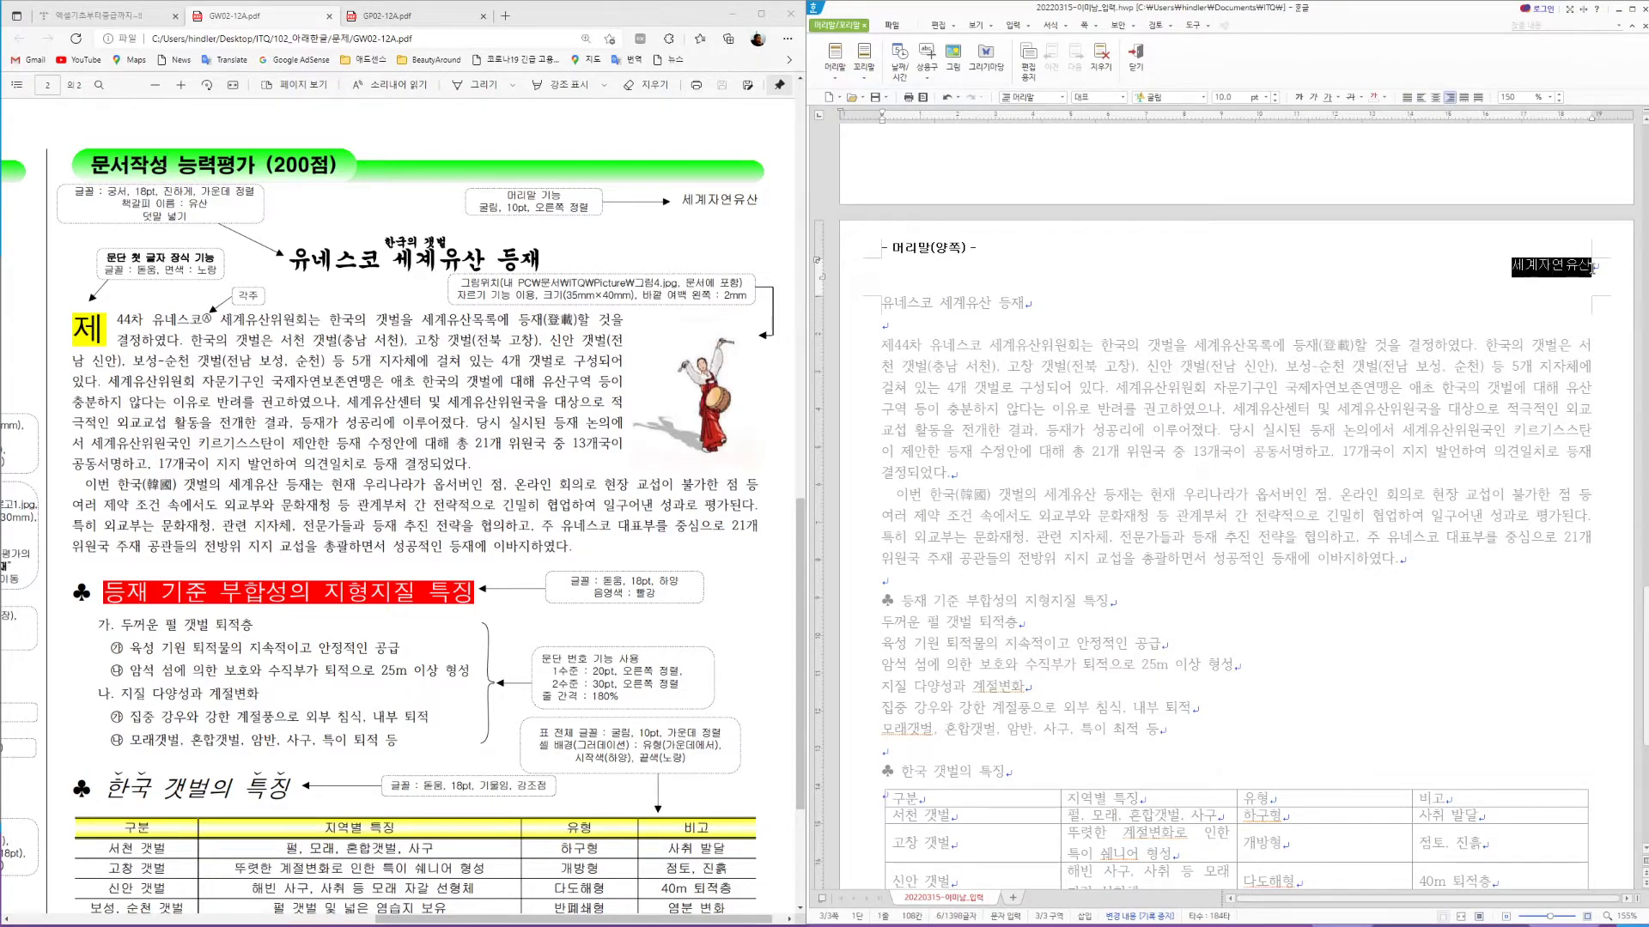
{"action": "left_click", "coordinate": [1513, 273]}
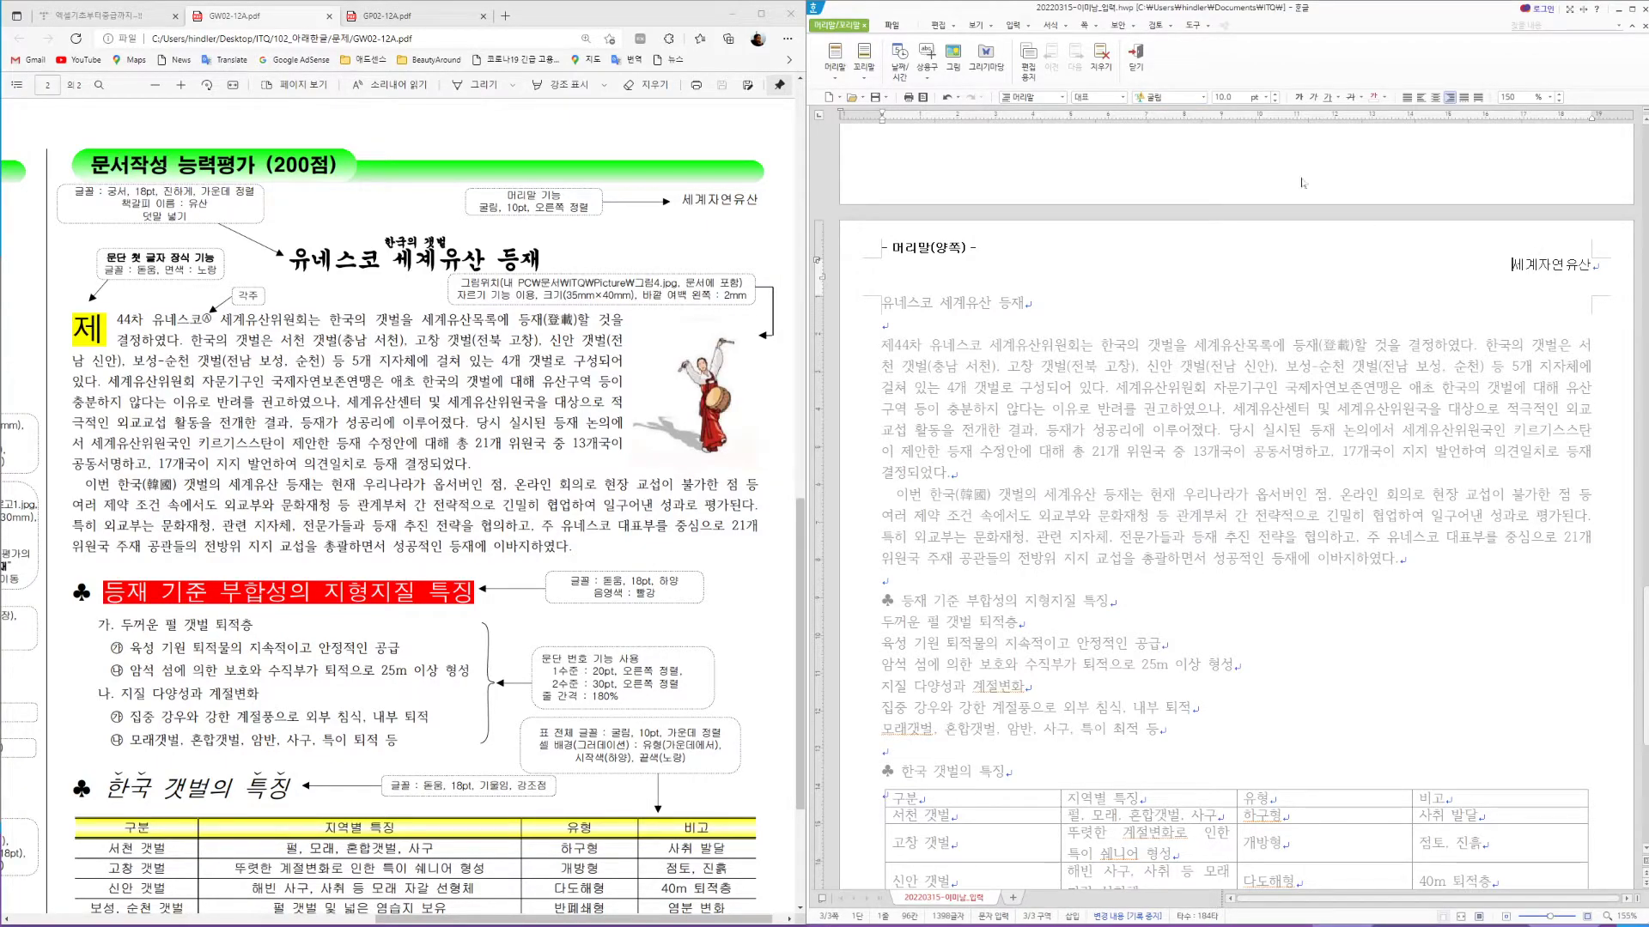
{"action": "key", "text": "shift+Escape"}
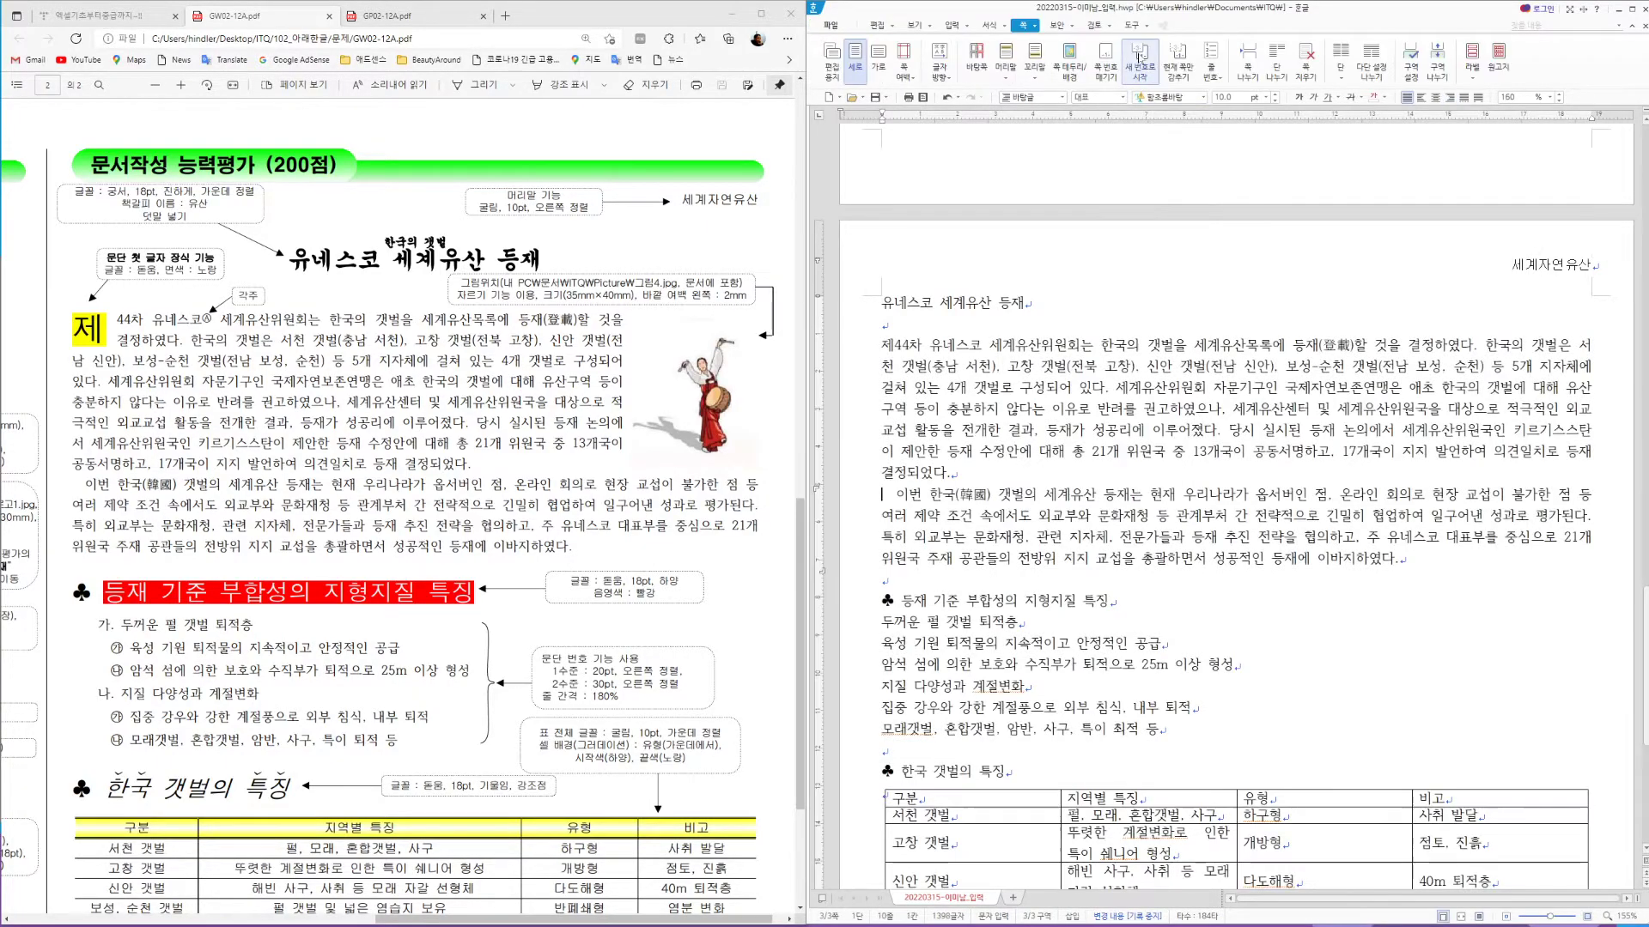
{"action": "double_click", "coordinate": [1543, 274]}
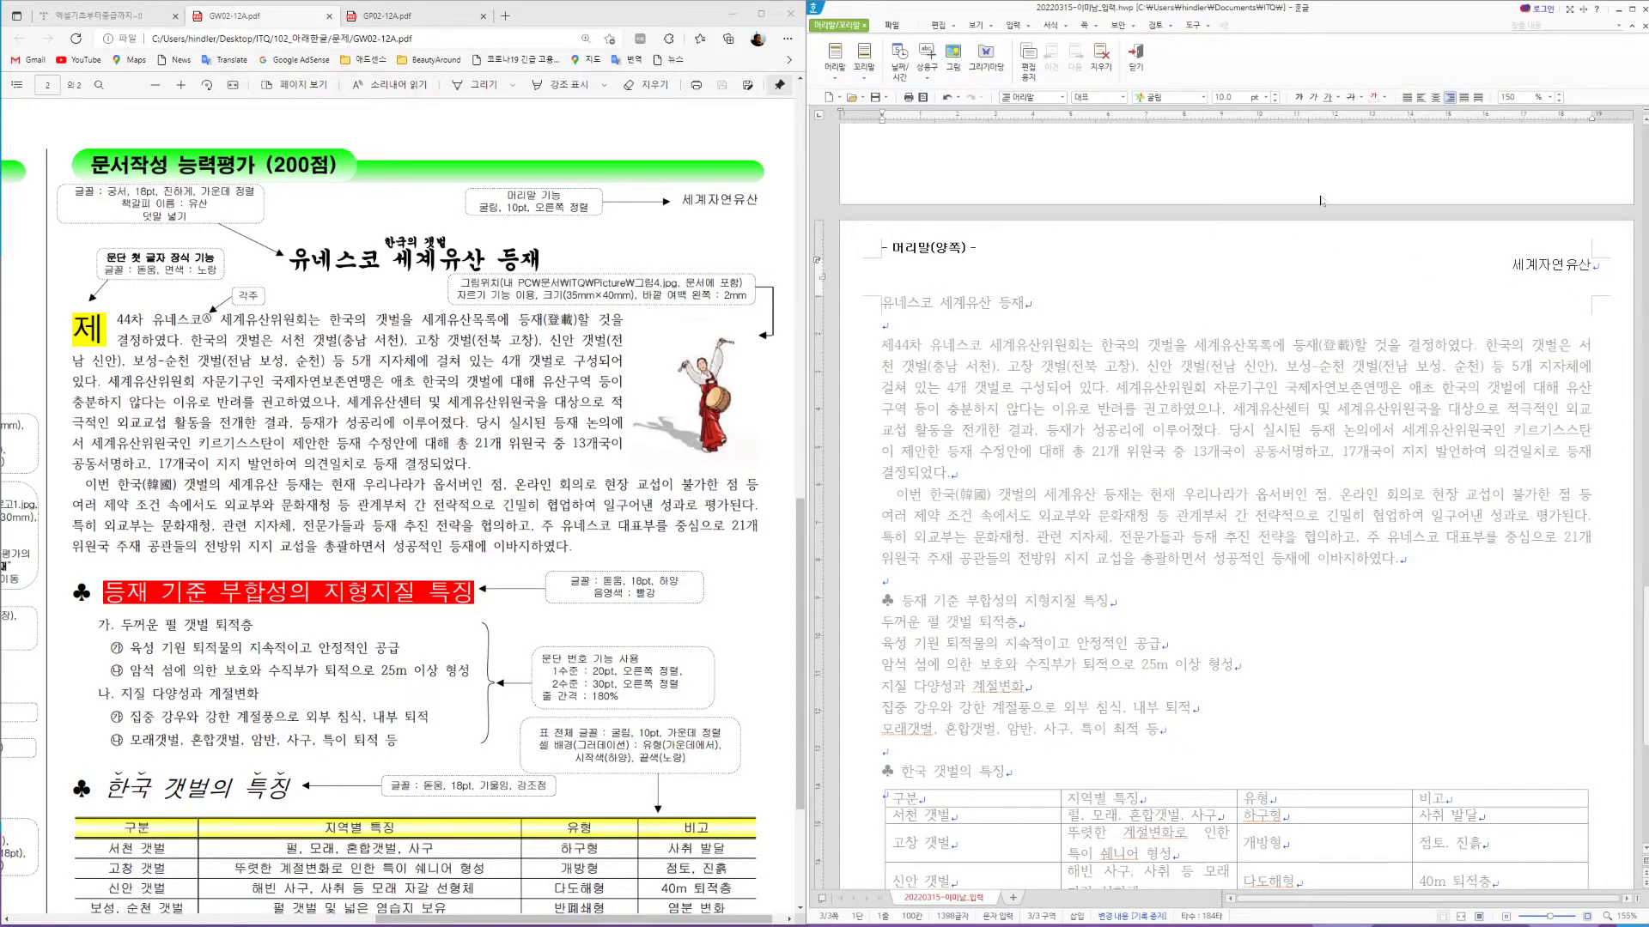
{"action": "left_click", "coordinate": [1135, 53]}
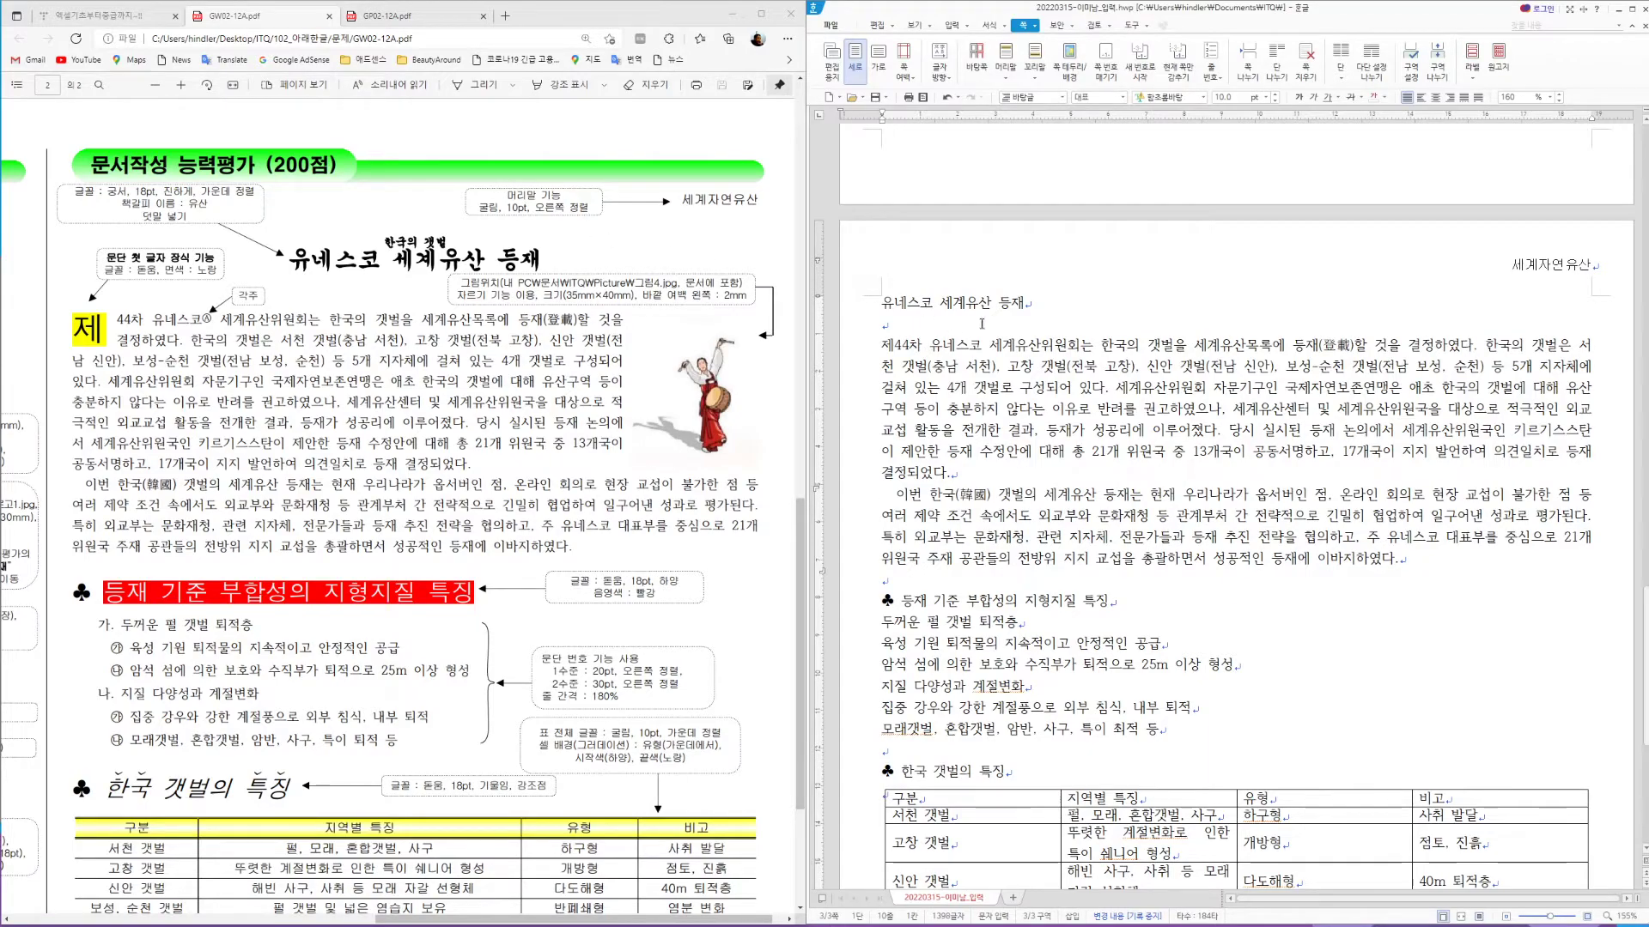
Format the title 유네스코 세계유산 등재 as 궁서, 18 pt, bold and centred
{"action": "triple_click", "coordinate": [921, 302]}
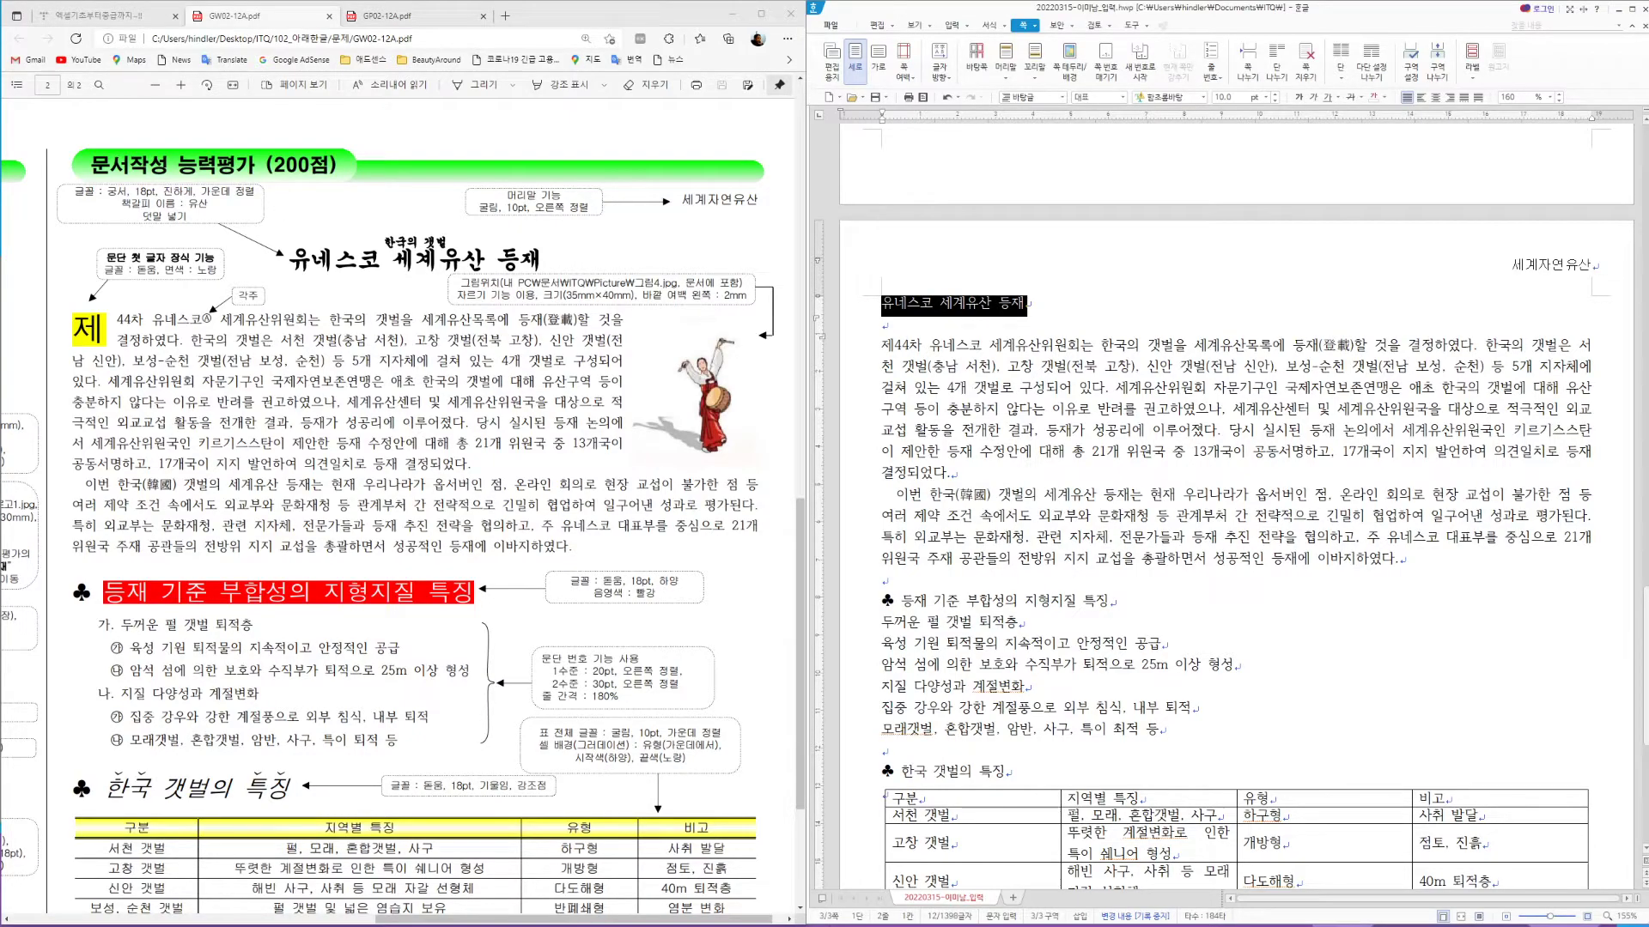
{"action": "left_click", "coordinate": [1166, 103]}
{"action": "type", "text": "궁서"}
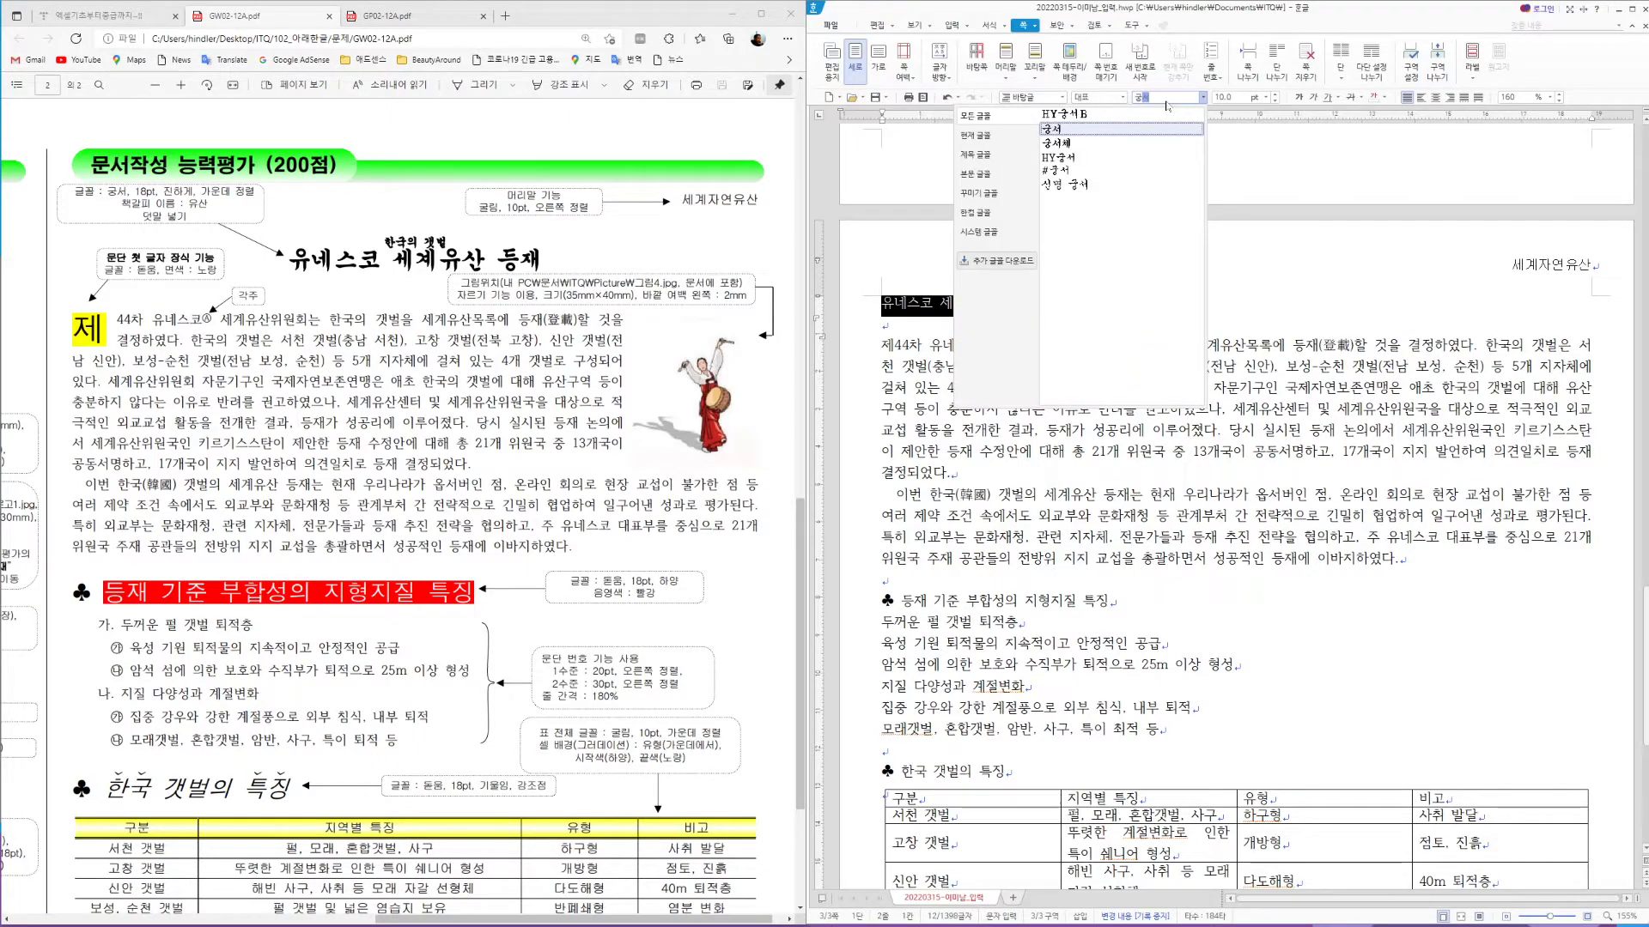
{"action": "key", "text": "Return"}
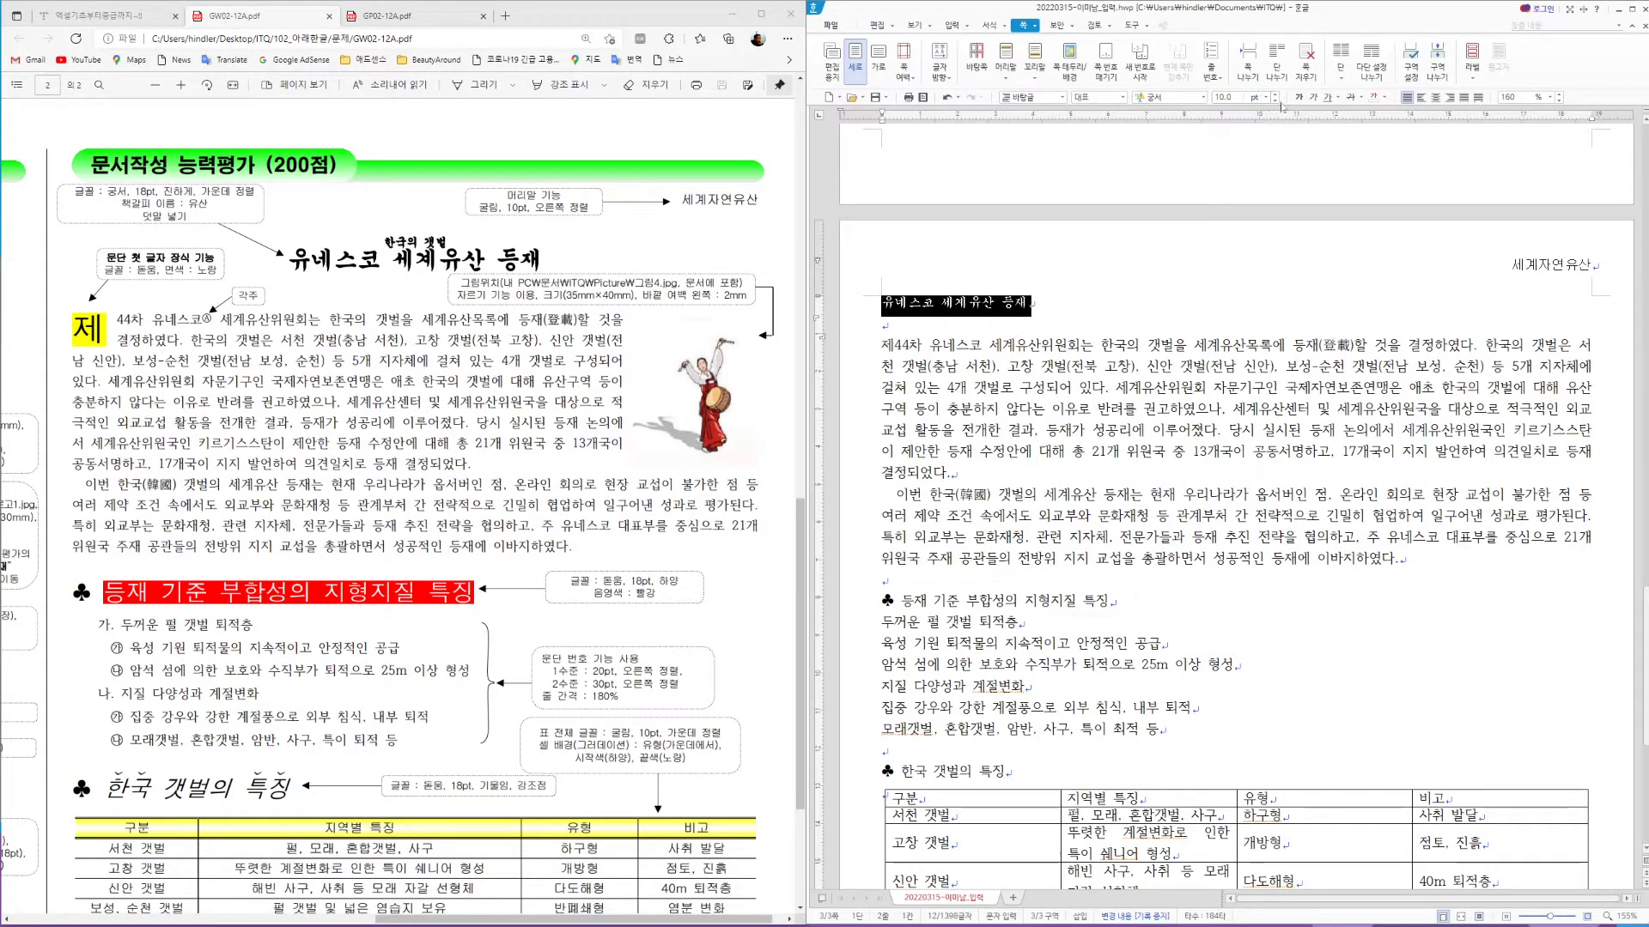
{"action": "left_click", "coordinate": [1213, 106]}
{"action": "type", "text": "18"}
{"action": "key", "text": "Return"}
{"action": "left_click", "coordinate": [1300, 97]}
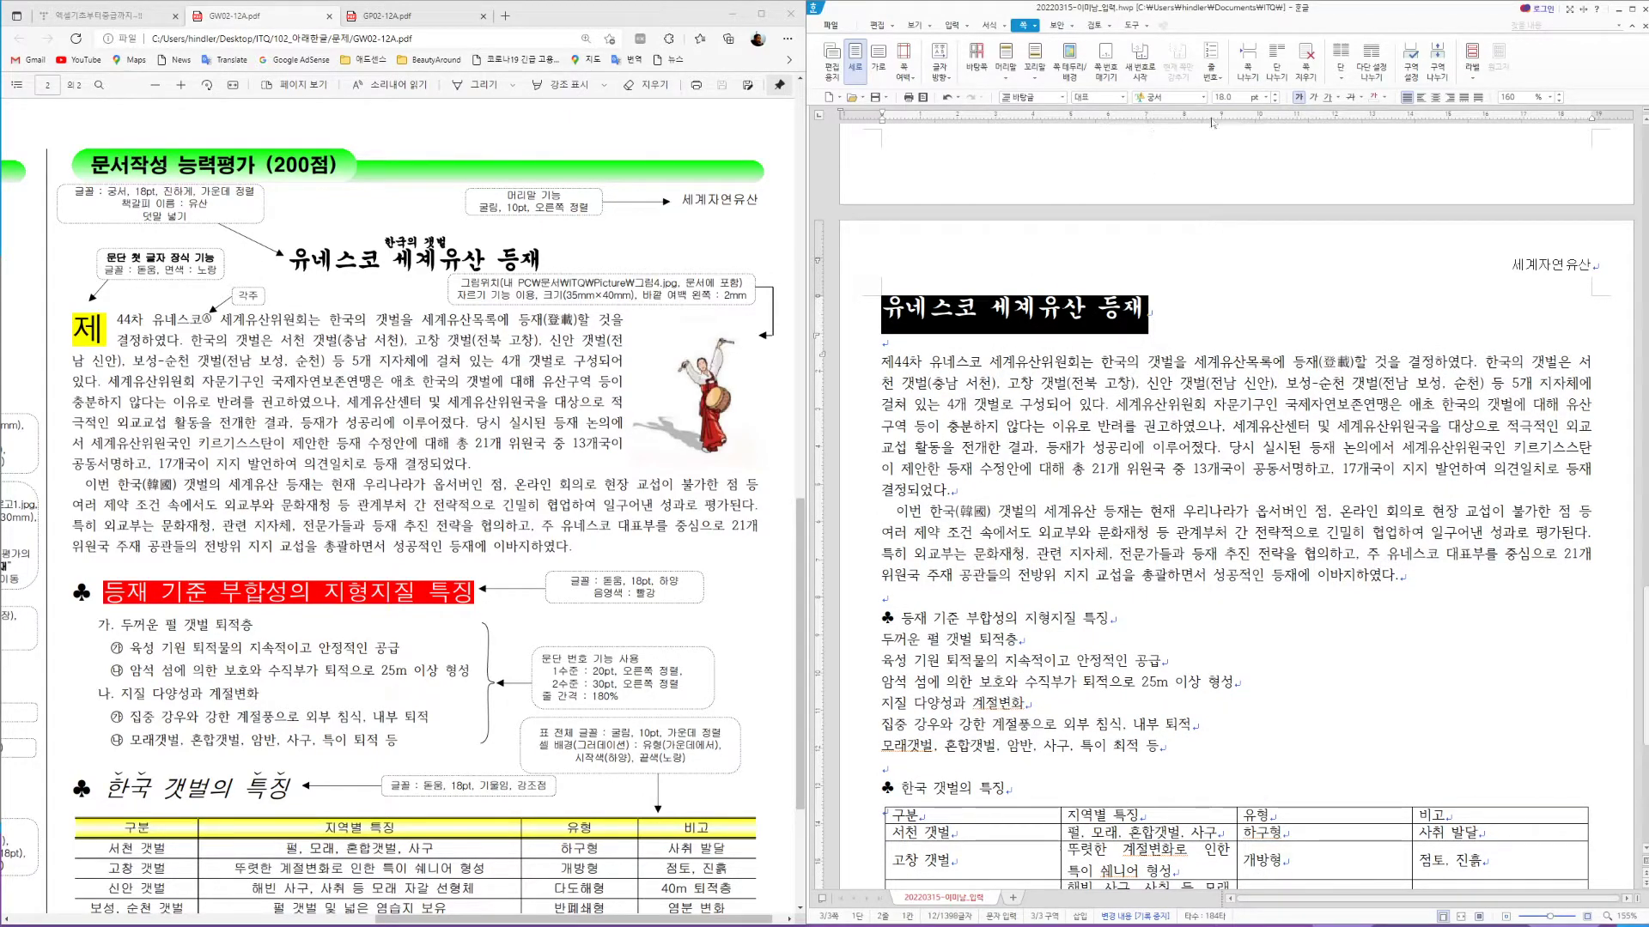
{"action": "left_click", "coordinate": [1435, 97]}
{"action": "left_click", "coordinate": [1328, 339]}
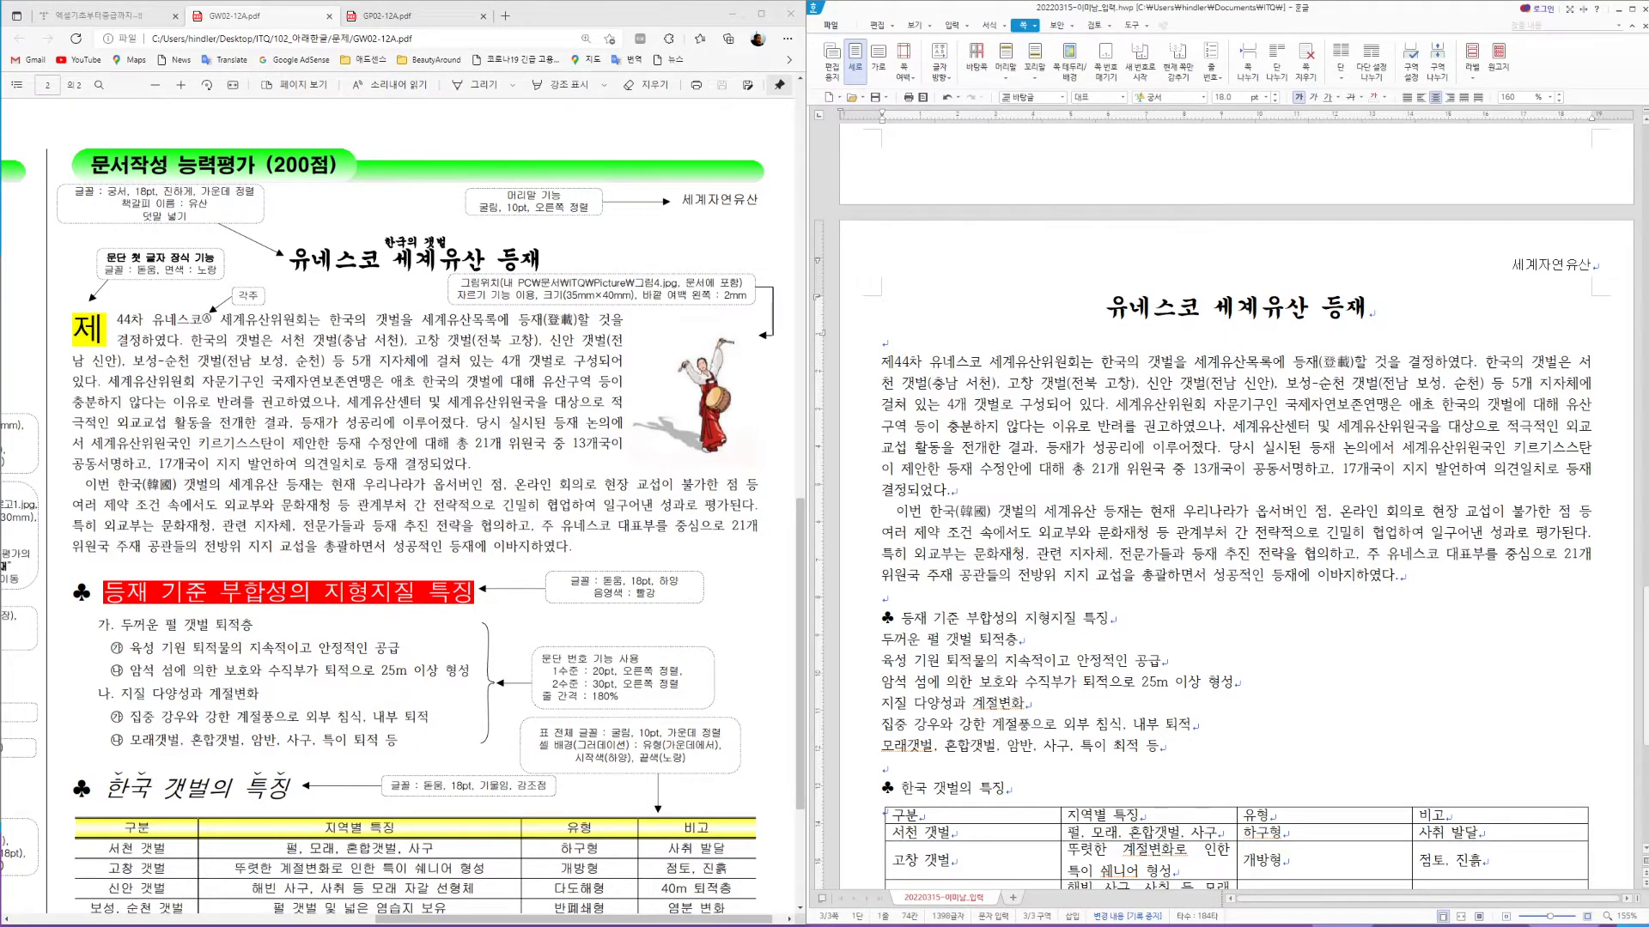
Insert a bookmark named 유산 in front of the title 유네스코 세계유산 등재
{"action": "left_click", "coordinate": [1109, 312]}
{"action": "left_click", "coordinate": [949, 25]}
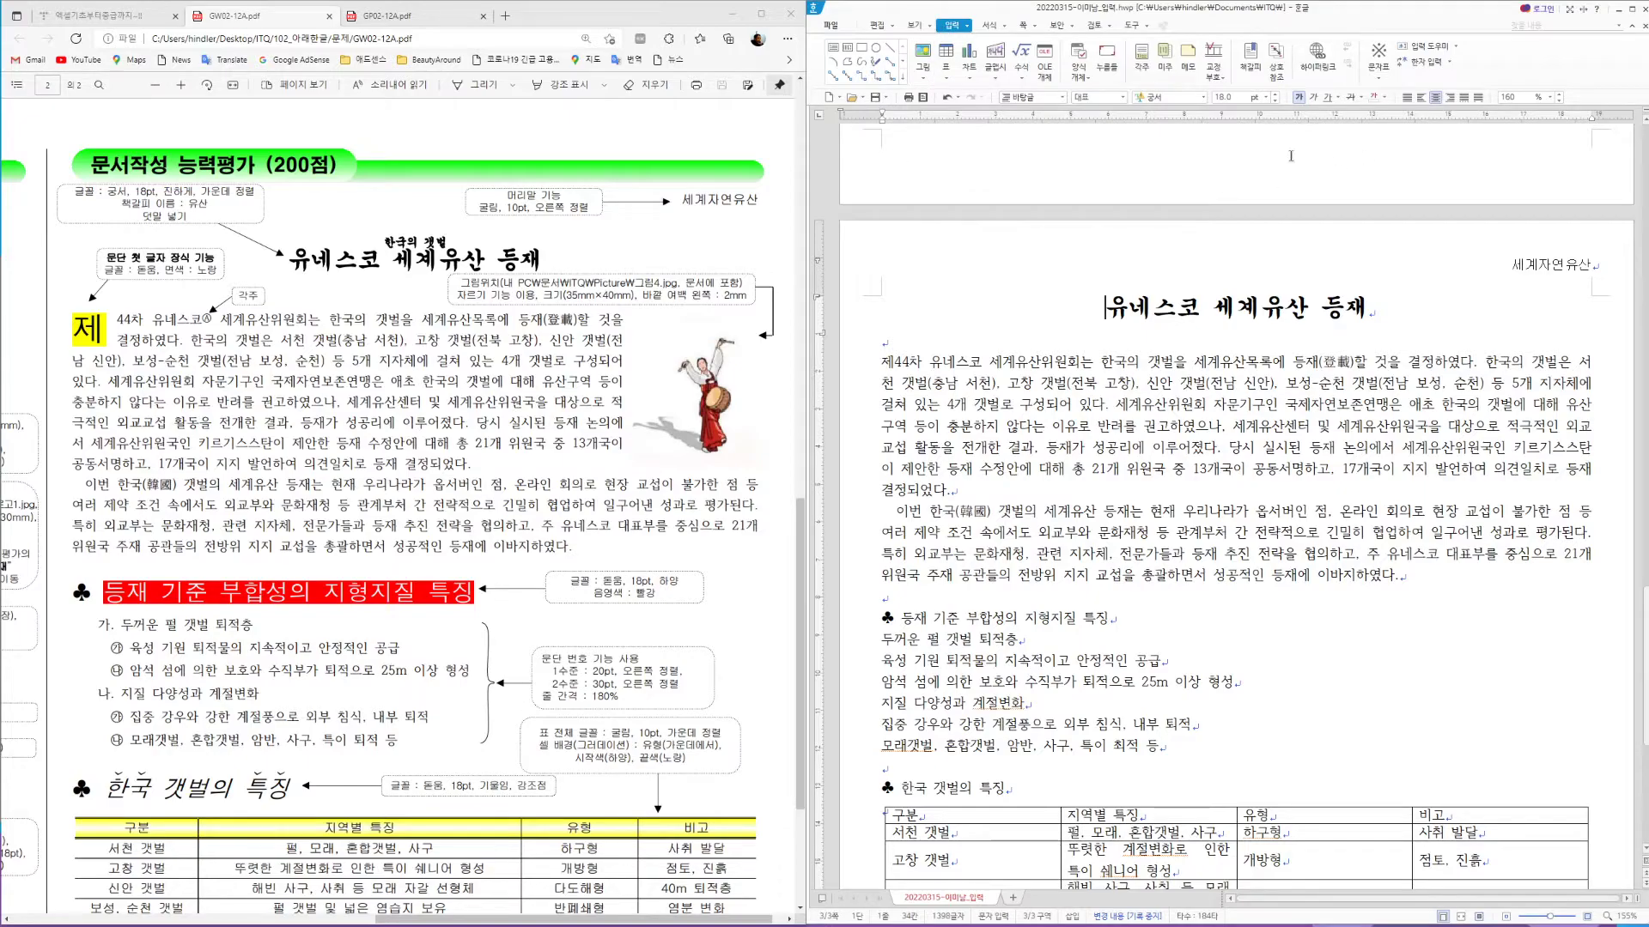
{"action": "left_click", "coordinate": [1246, 58]}
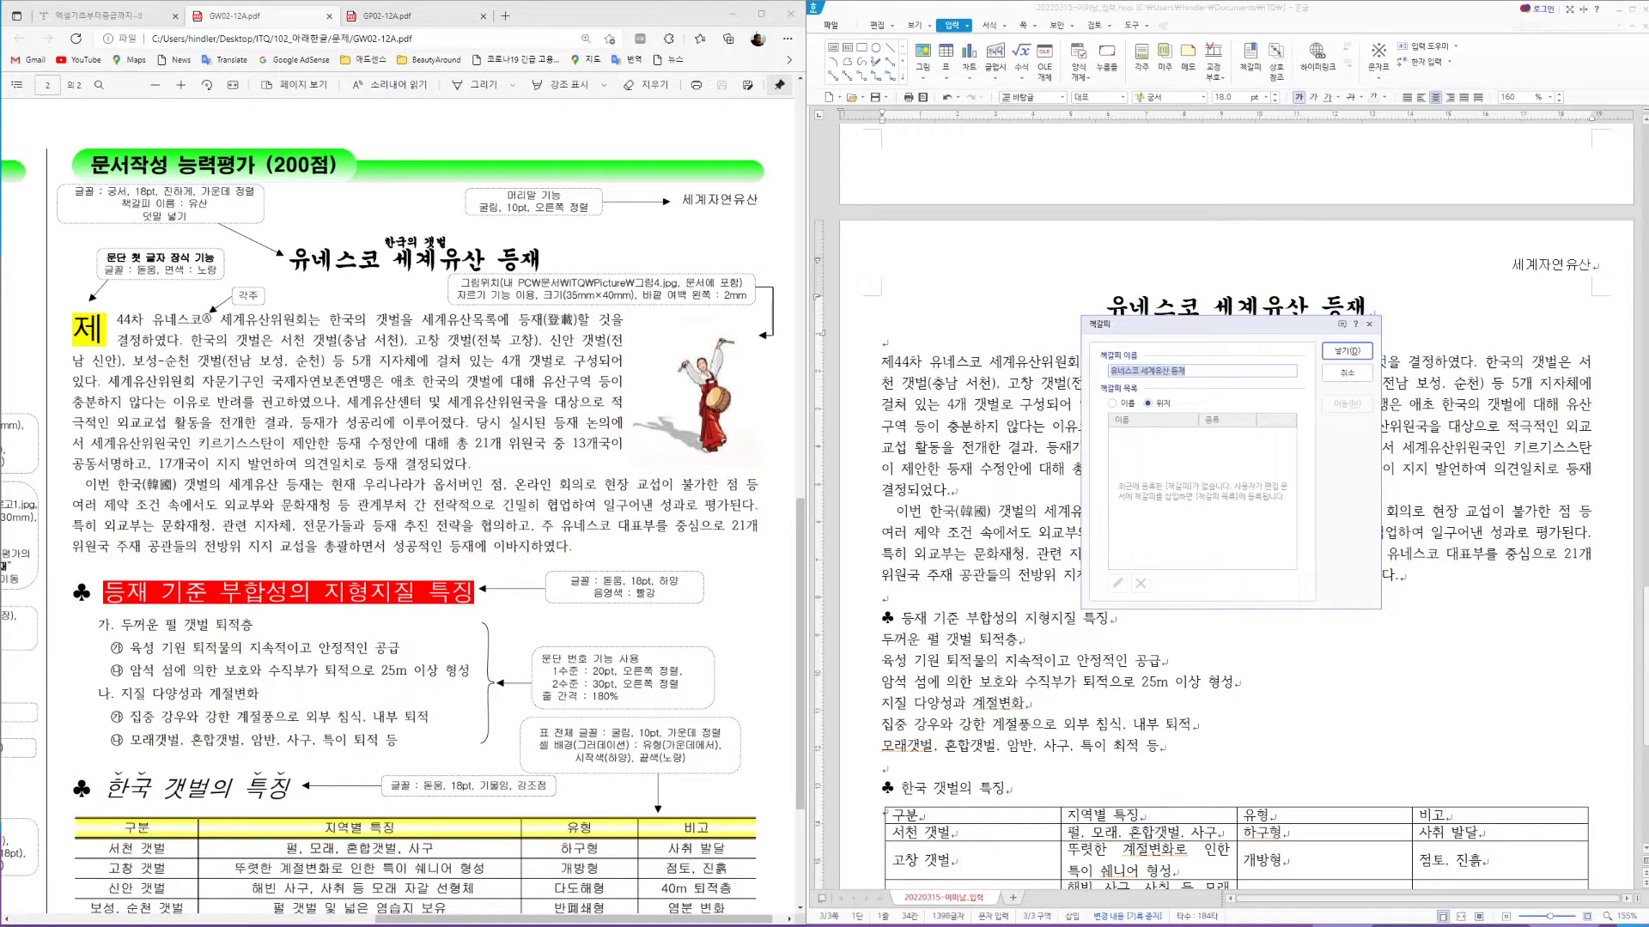
{"action": "type", "text": "유산"}
{"action": "left_click", "coordinate": [1345, 351]}
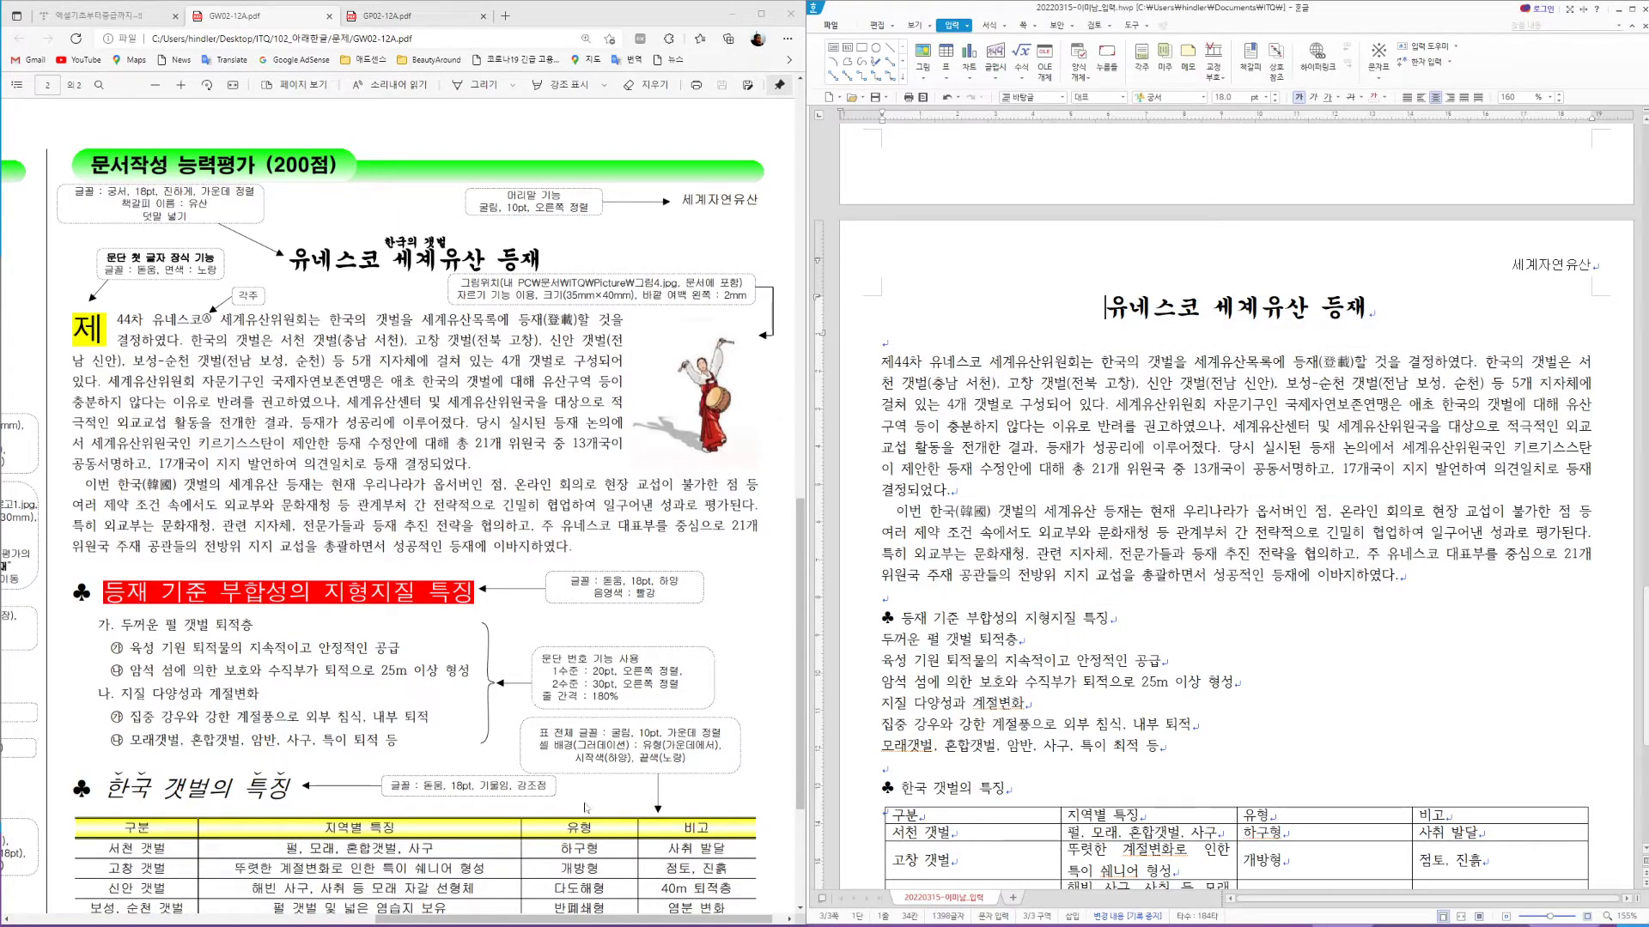
Add a hyperlink from the ABC주식회사 logo picture on the drawing page to the bookmark 유산 in the current document
{"action": "left_click_drag", "start_coordinate": [587, 921], "coordinate": [180, 912]}
{"action": "scroll", "coordinate": [1093, 400], "scroll_direction": "up", "scroll_amount": 5}
{"action": "scroll", "coordinate": [1093, 400], "scroll_direction": "up", "scroll_amount": 4}
{"action": "left_click", "coordinate": [1061, 294]}
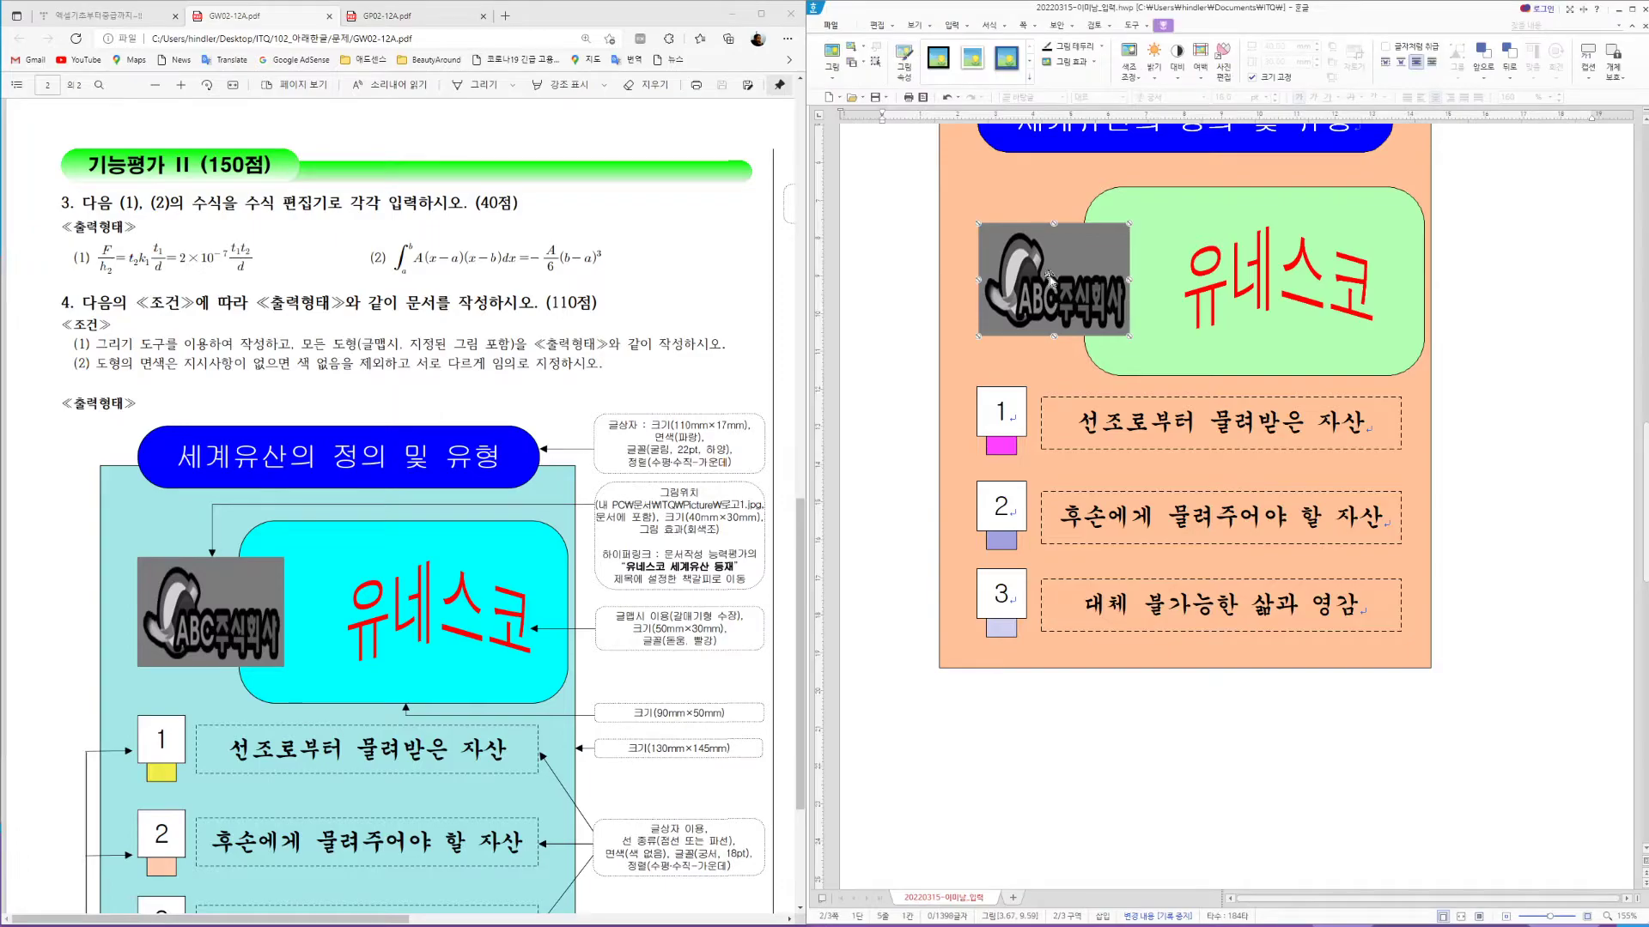
{"action": "right_click", "coordinate": [1061, 293]}
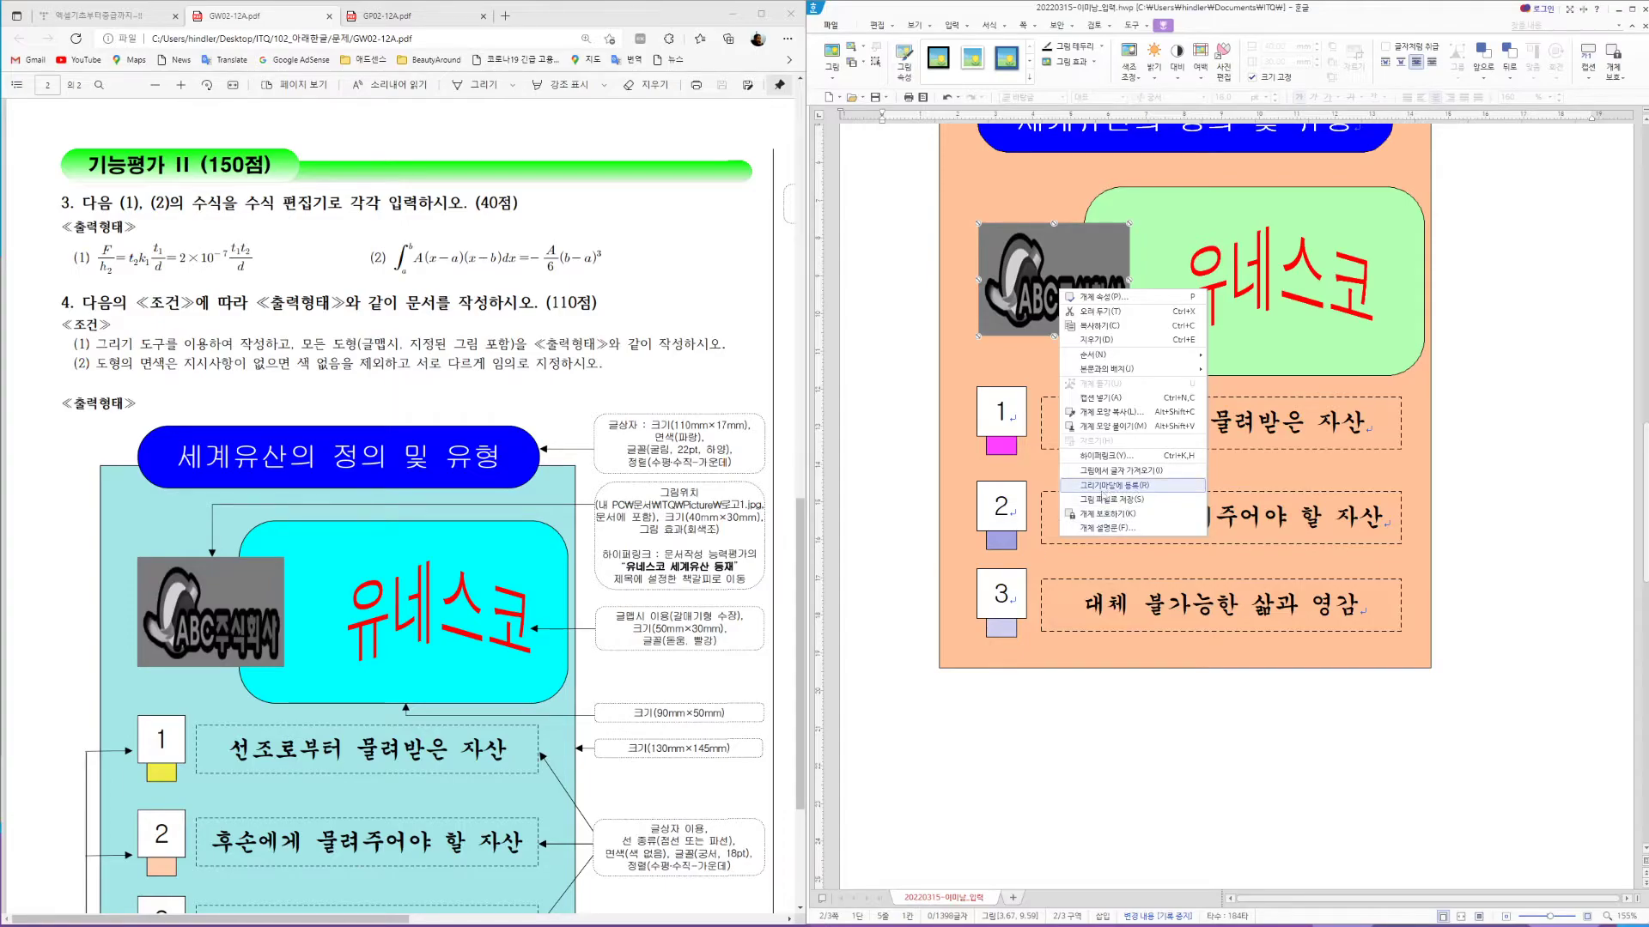
{"action": "left_click", "coordinate": [1131, 455]}
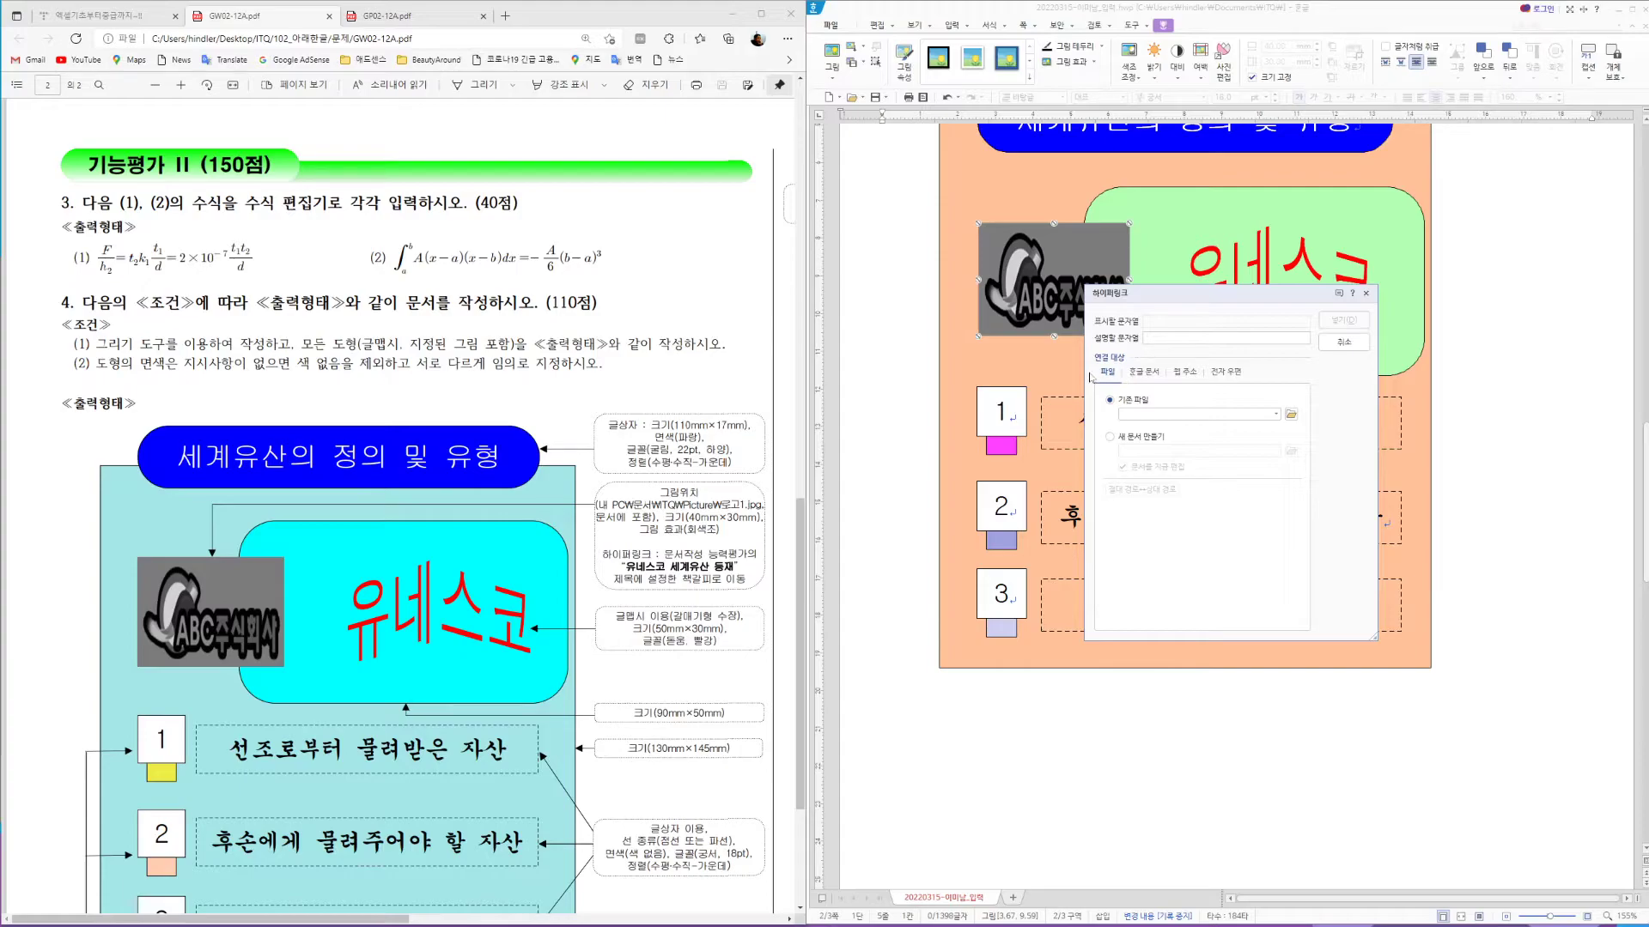
{"action": "left_click", "coordinate": [1141, 373]}
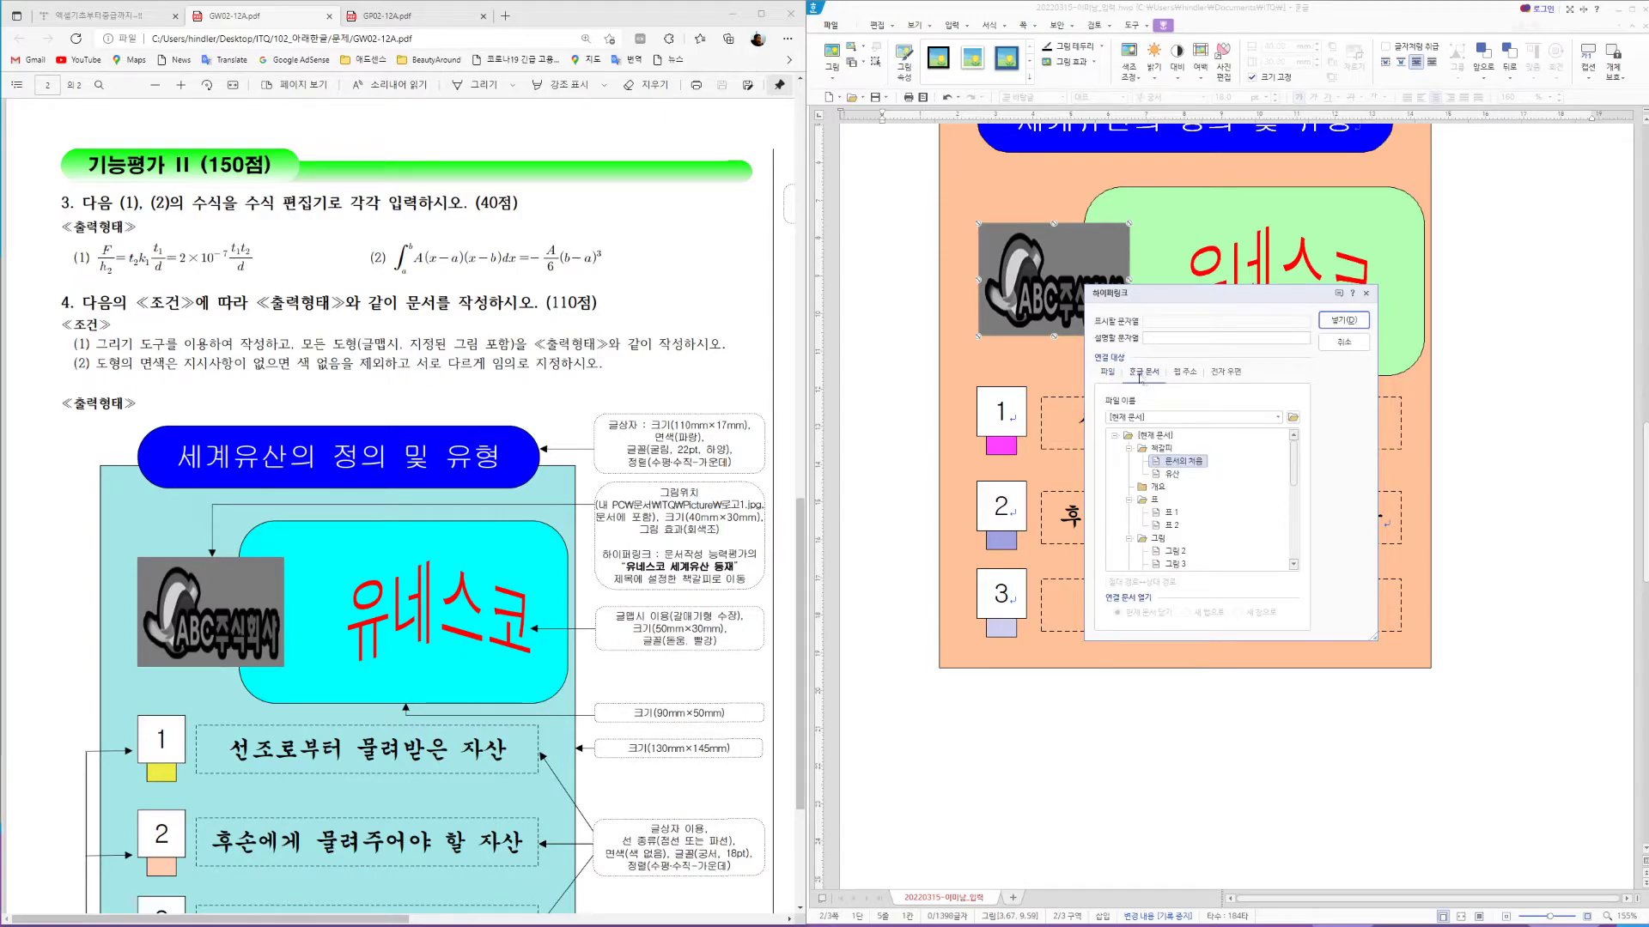
{"action": "left_click", "coordinate": [1168, 474]}
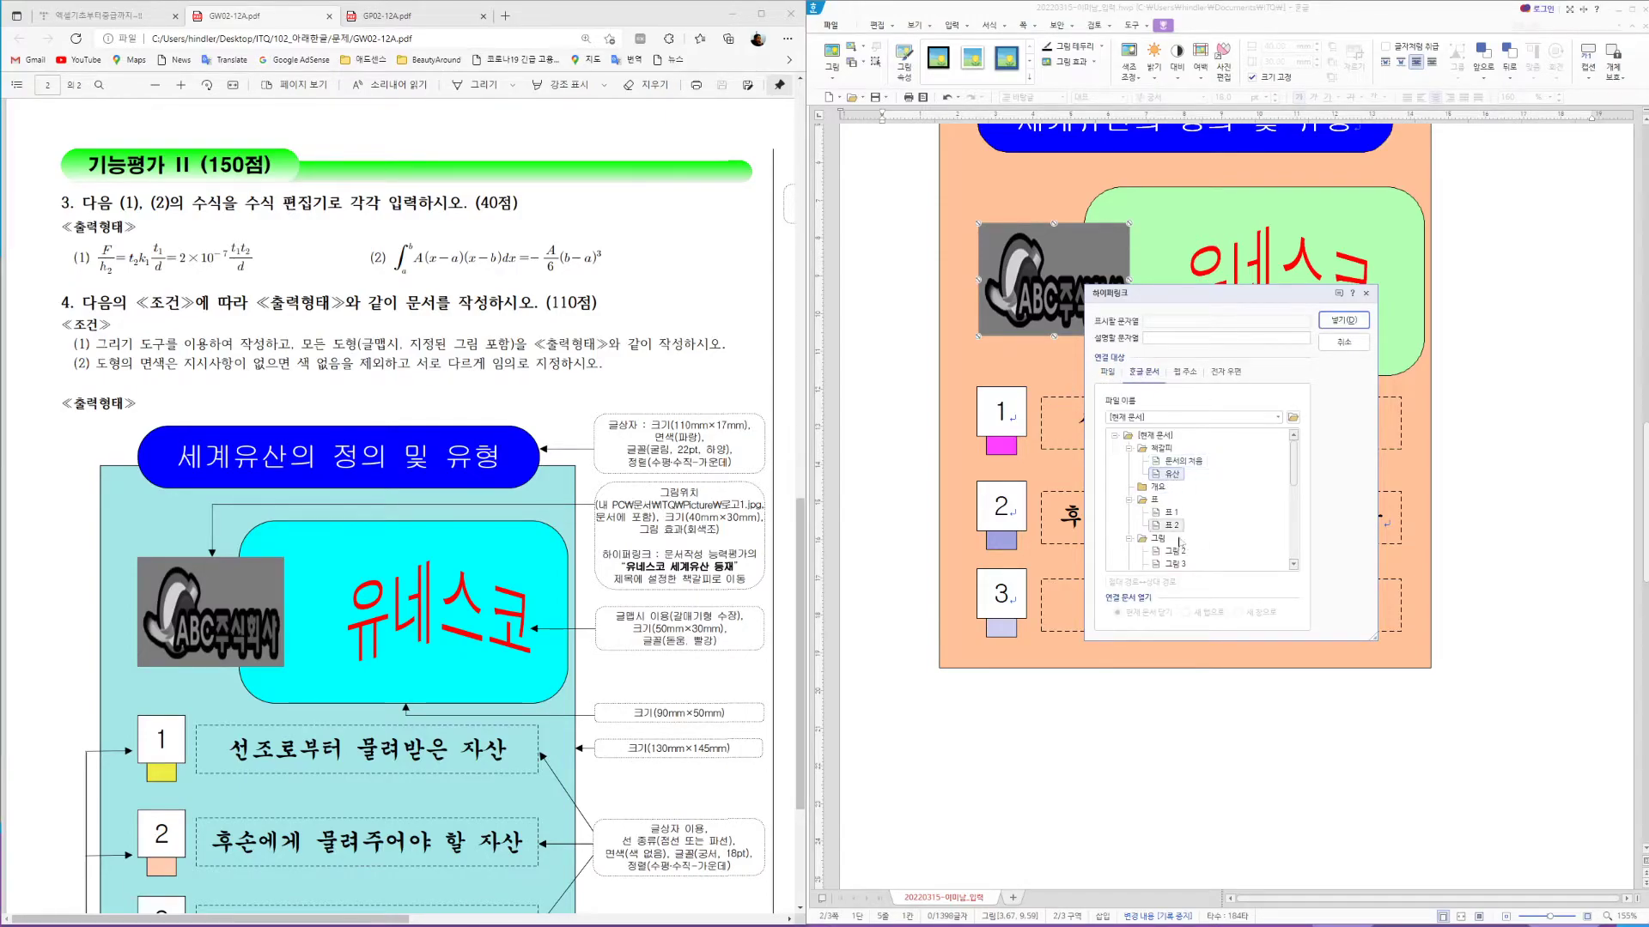
{"action": "left_click", "coordinate": [1344, 322]}
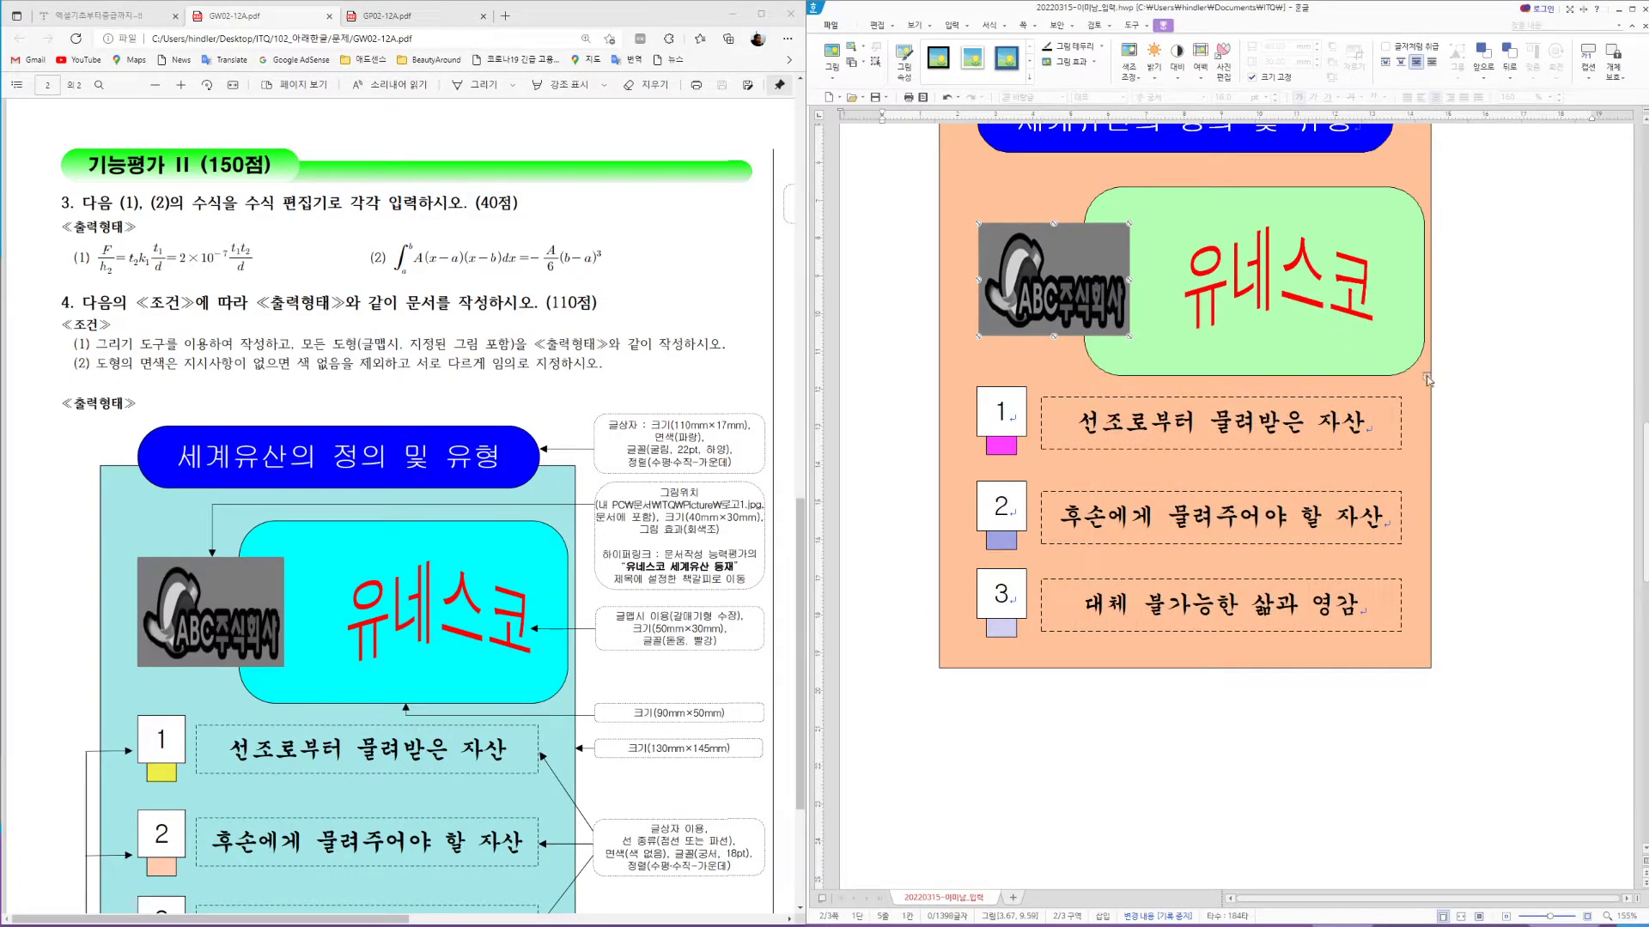
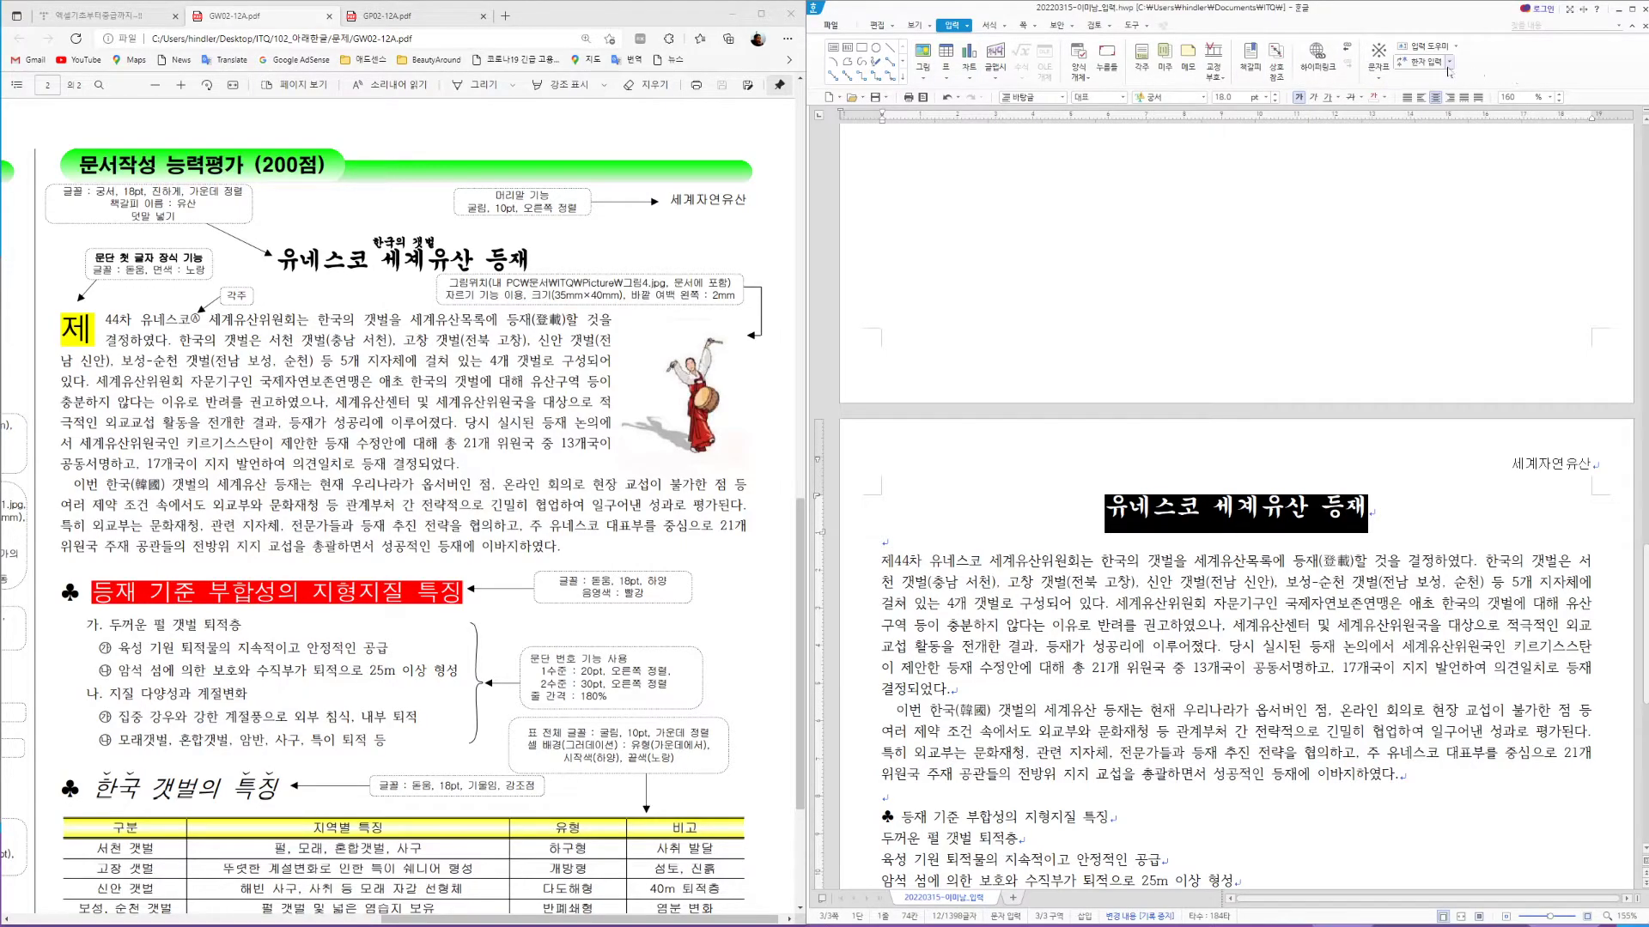
Add the ruby text (덧말) 한국의 갯벌 above the title 유네스코 세계유산 등재
{"action": "left_click", "coordinate": [968, 30]}
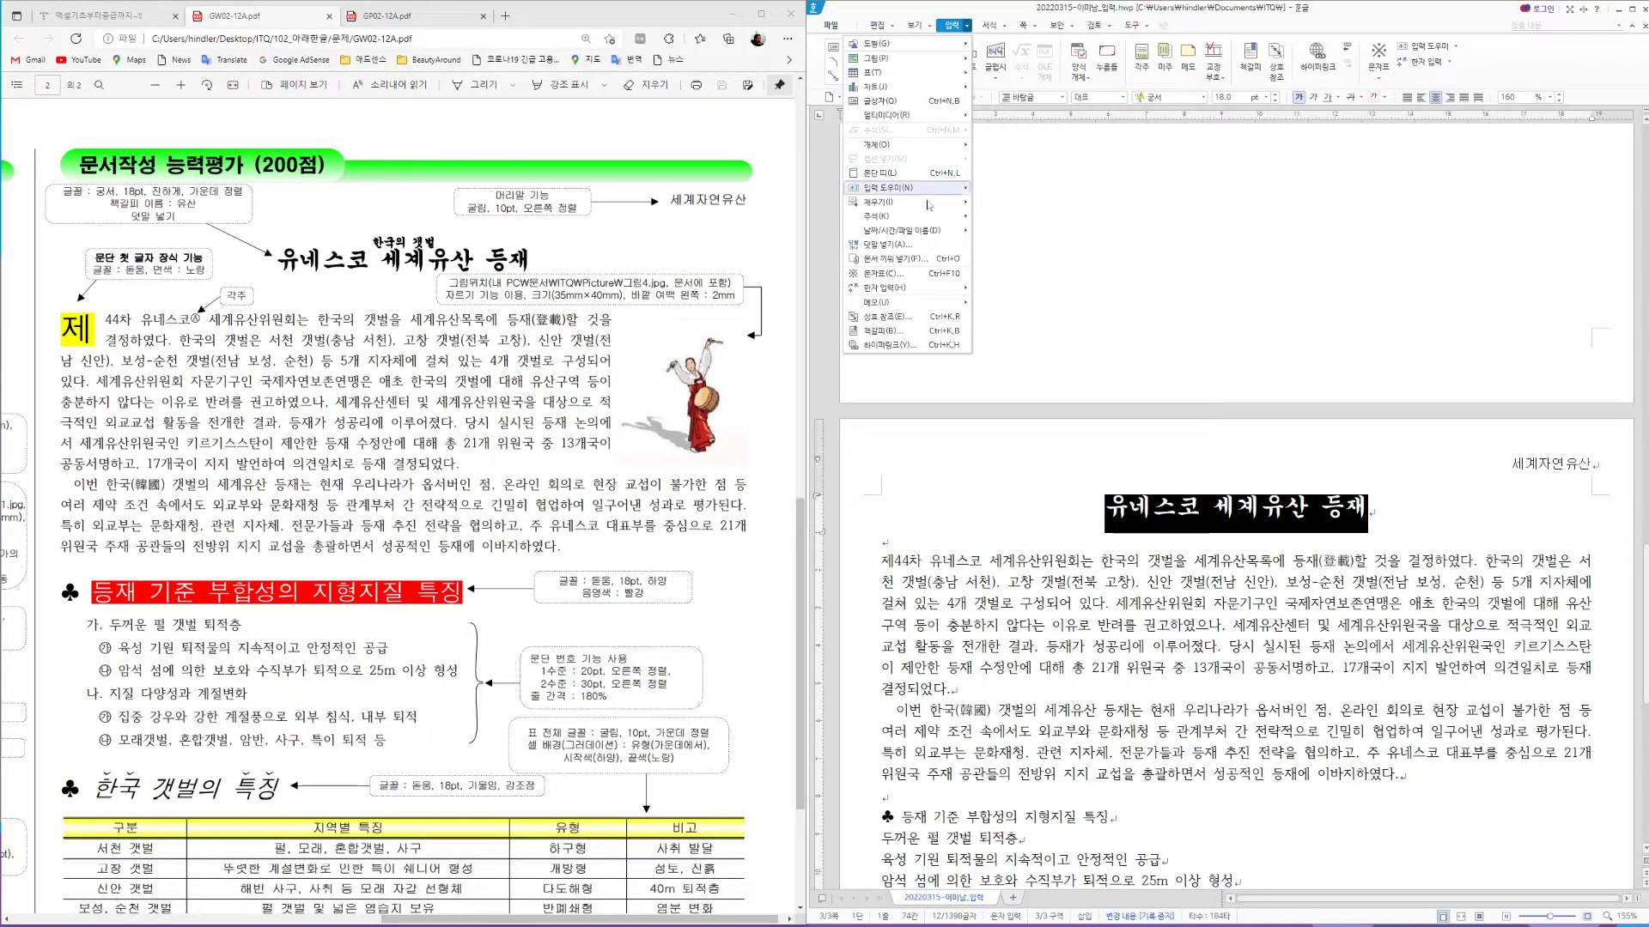
{"action": "mouse_move", "coordinate": [929, 207]}
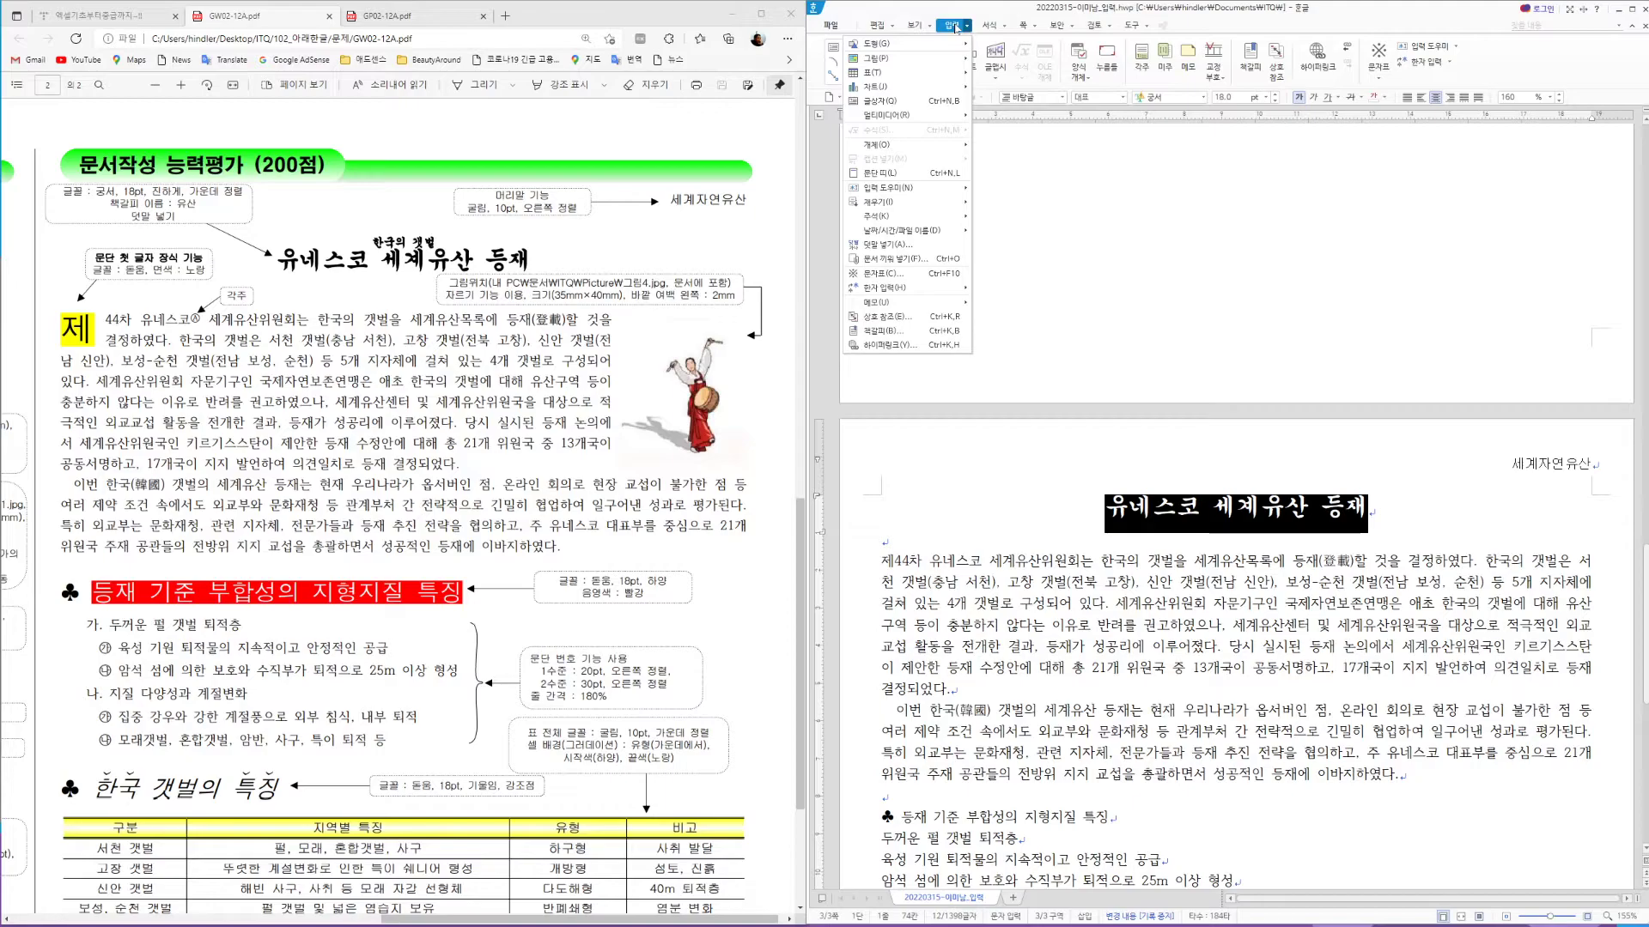
{"action": "left_click", "coordinate": [900, 247]}
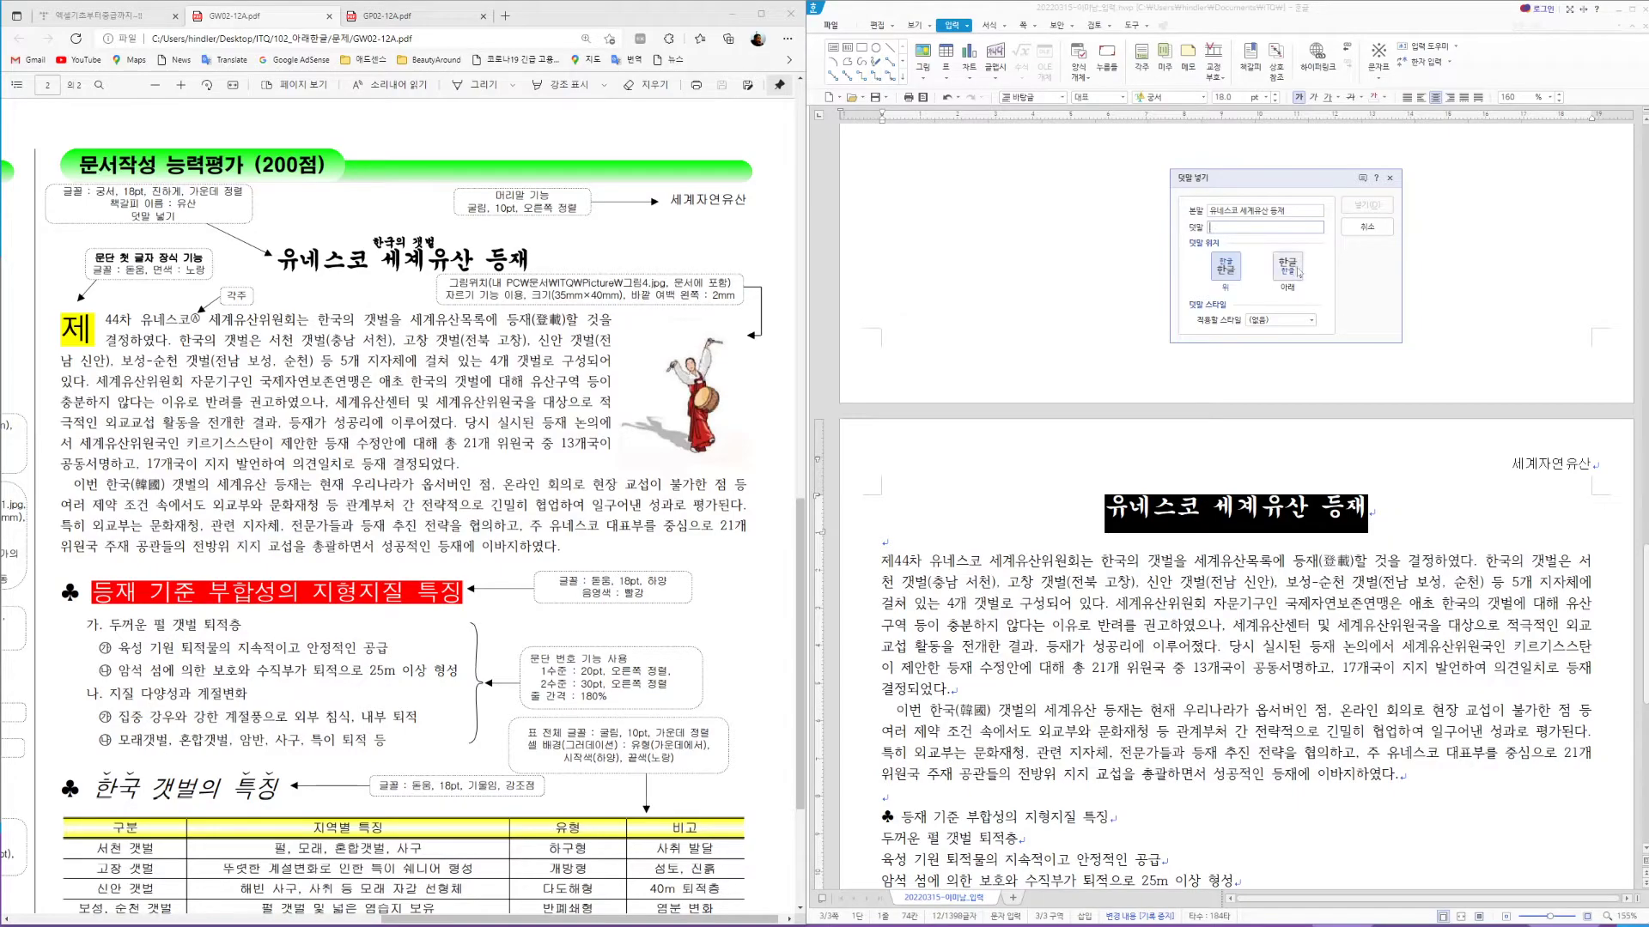
{"action": "type", "text": "한국의 갯벌"}
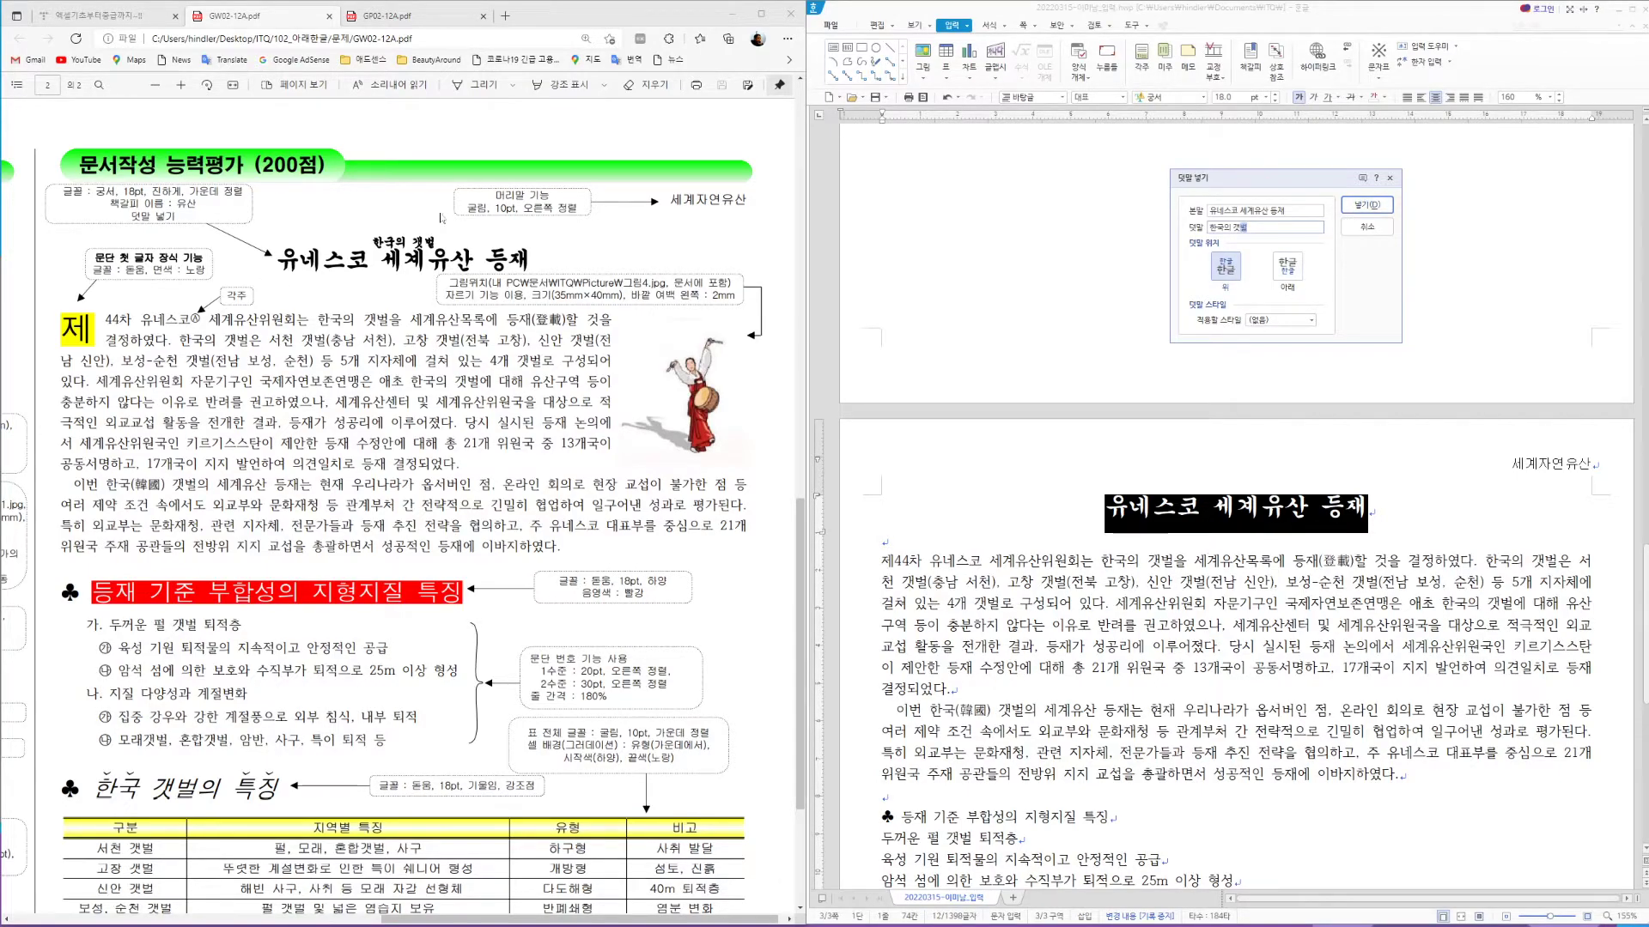
{"action": "left_click", "coordinate": [1367, 204]}
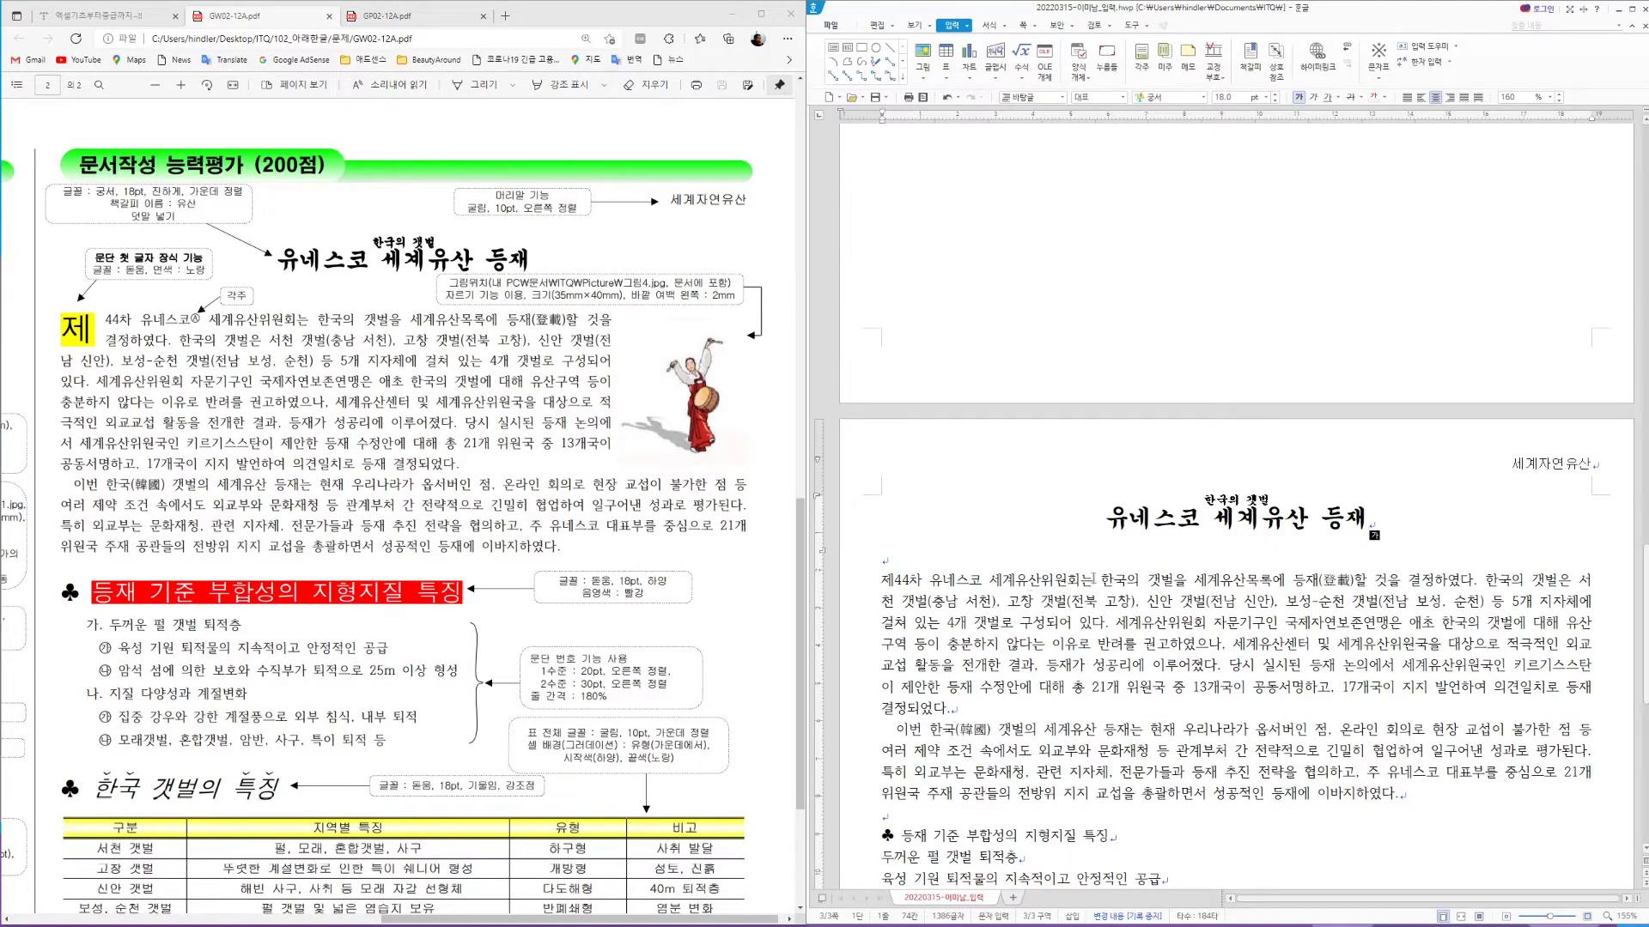
{"action": "left_click_drag", "start_coordinate": [881, 581], "coordinate": [890, 583]}
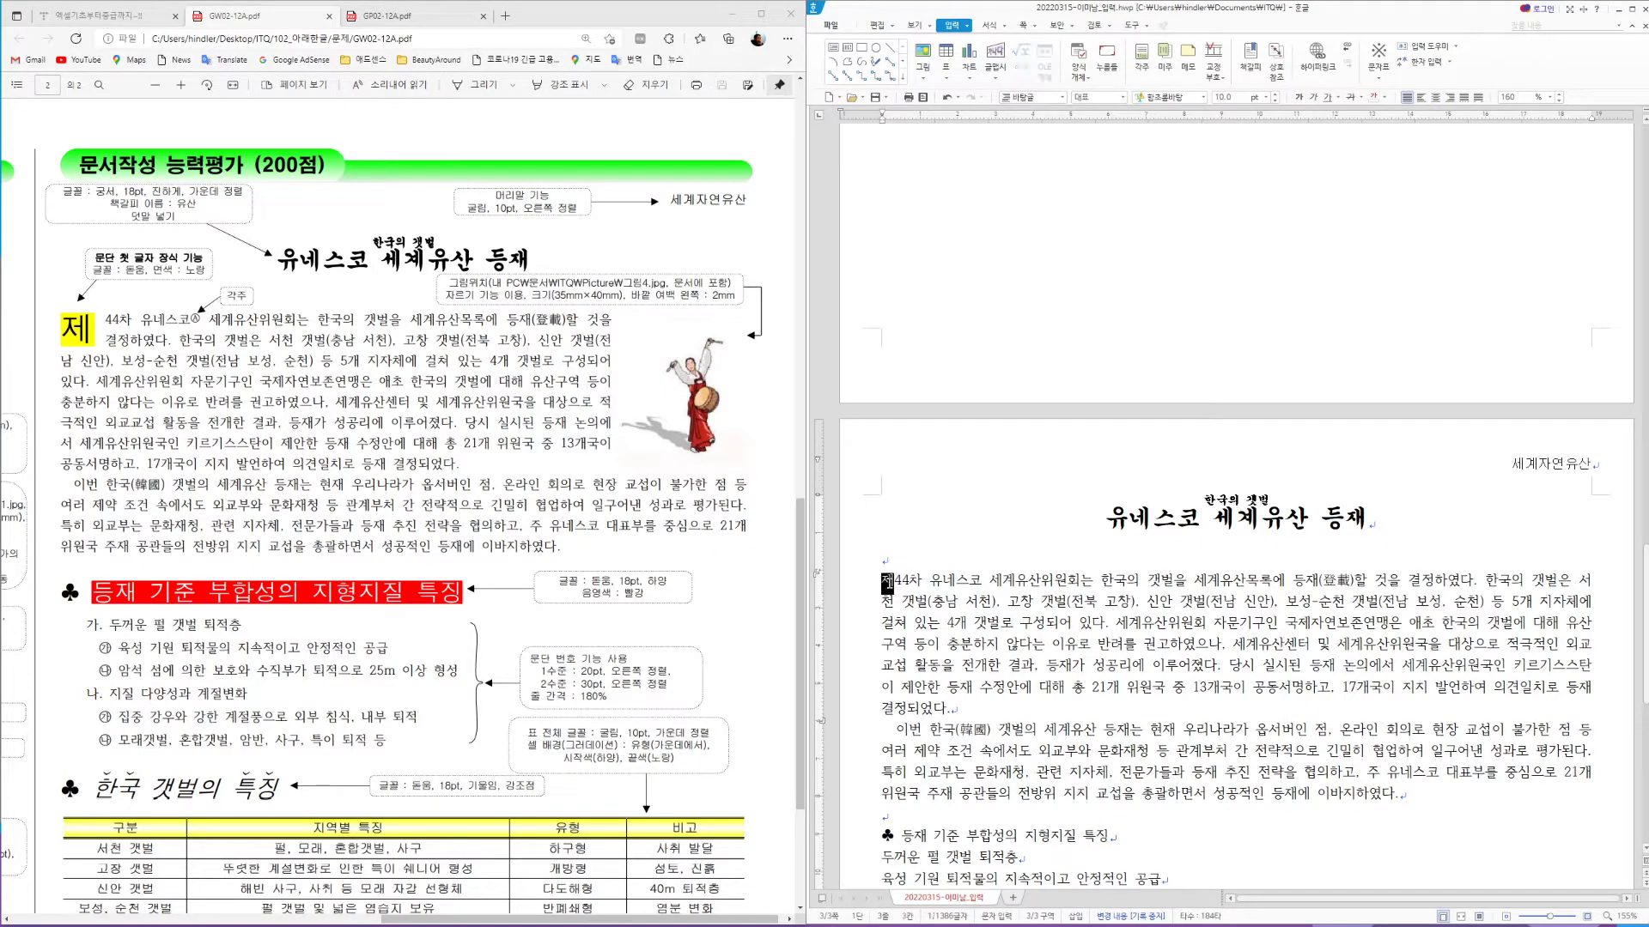
{"action": "key", "text": "Hangul_Hanja"}
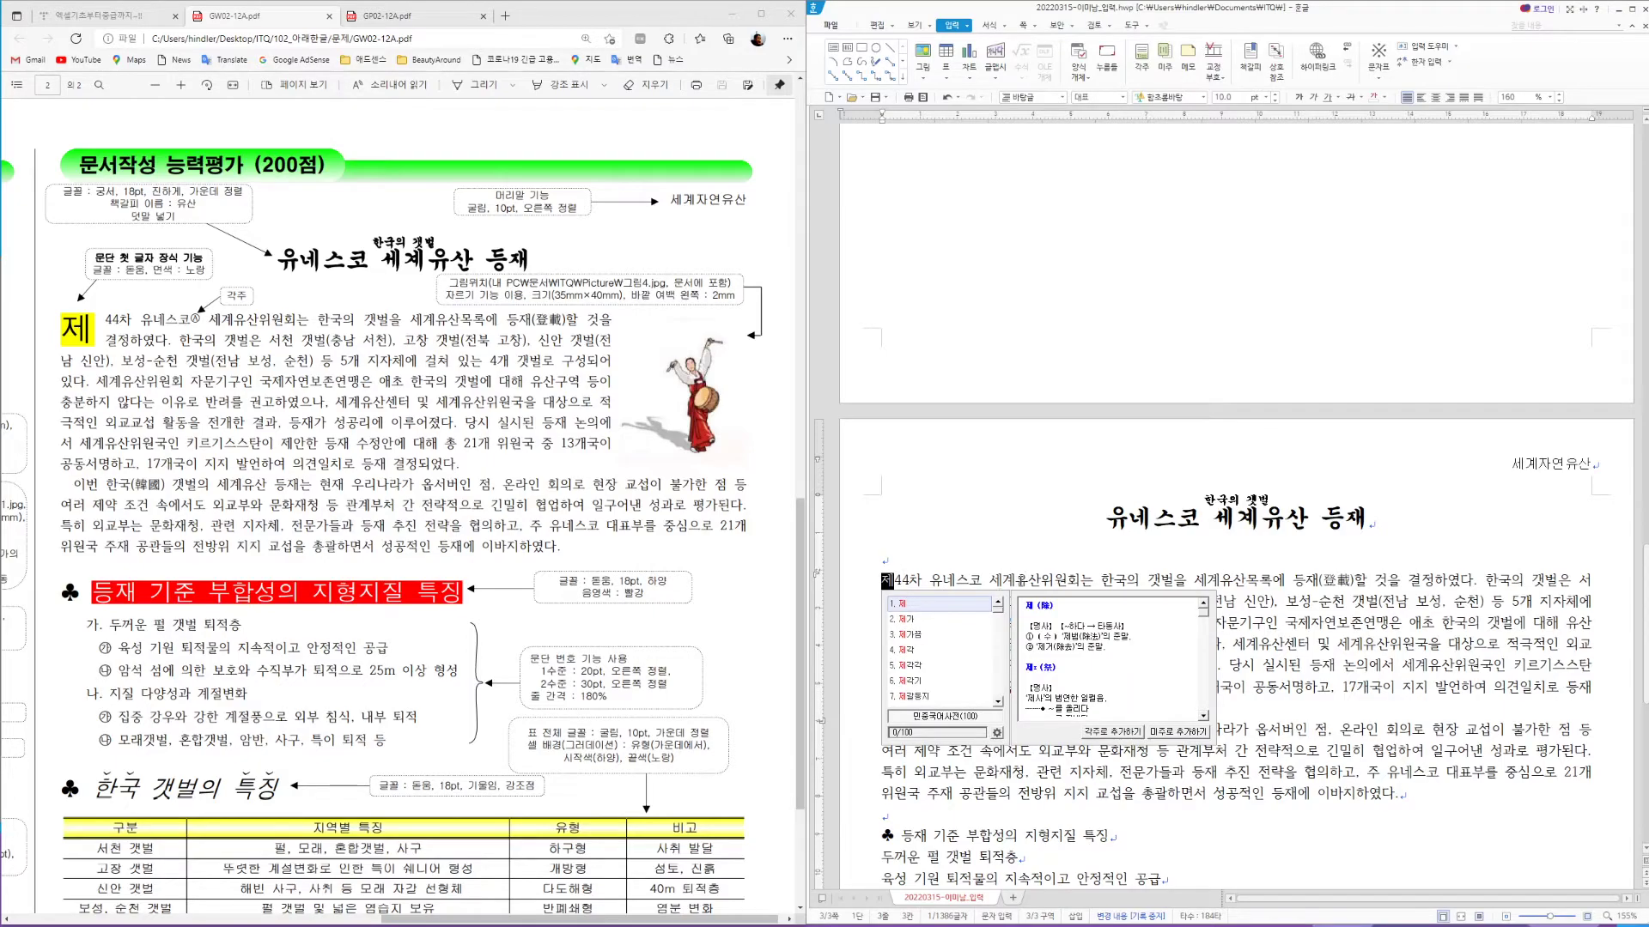
{"action": "key", "text": "Escape"}
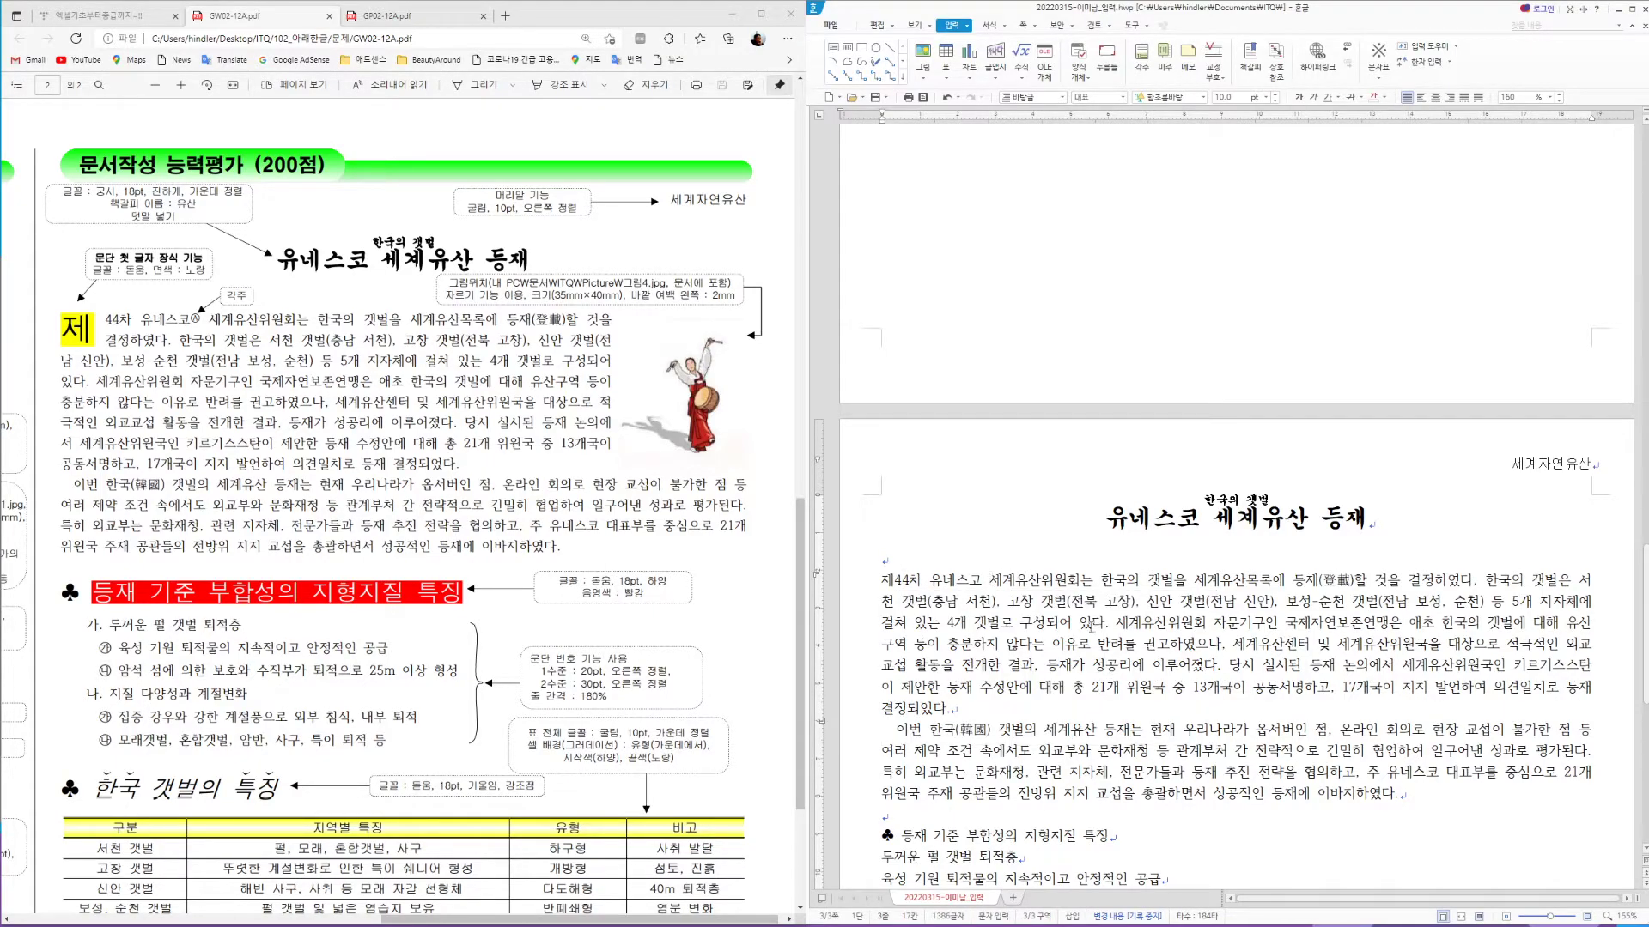
Start a first-letter decoration (문단 첫 글자 장식) for the opening body paragraph and choose the two-line shape
{"action": "left_click", "coordinate": [989, 25]}
{"action": "left_click", "coordinate": [1003, 28]}
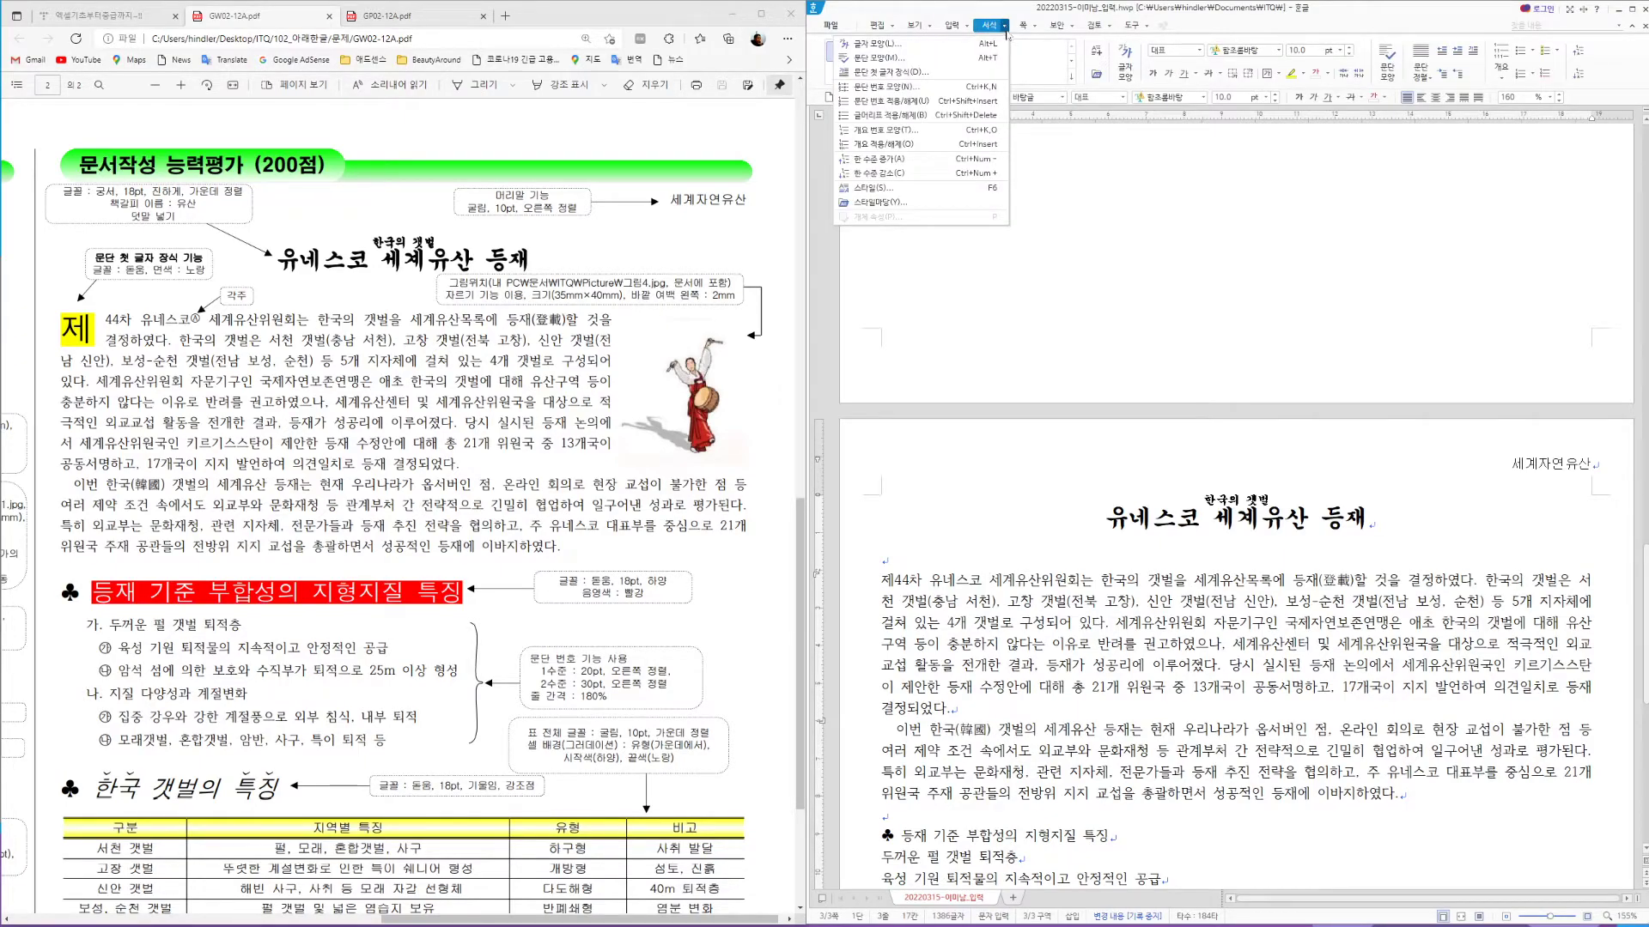
{"action": "left_click", "coordinate": [904, 75]}
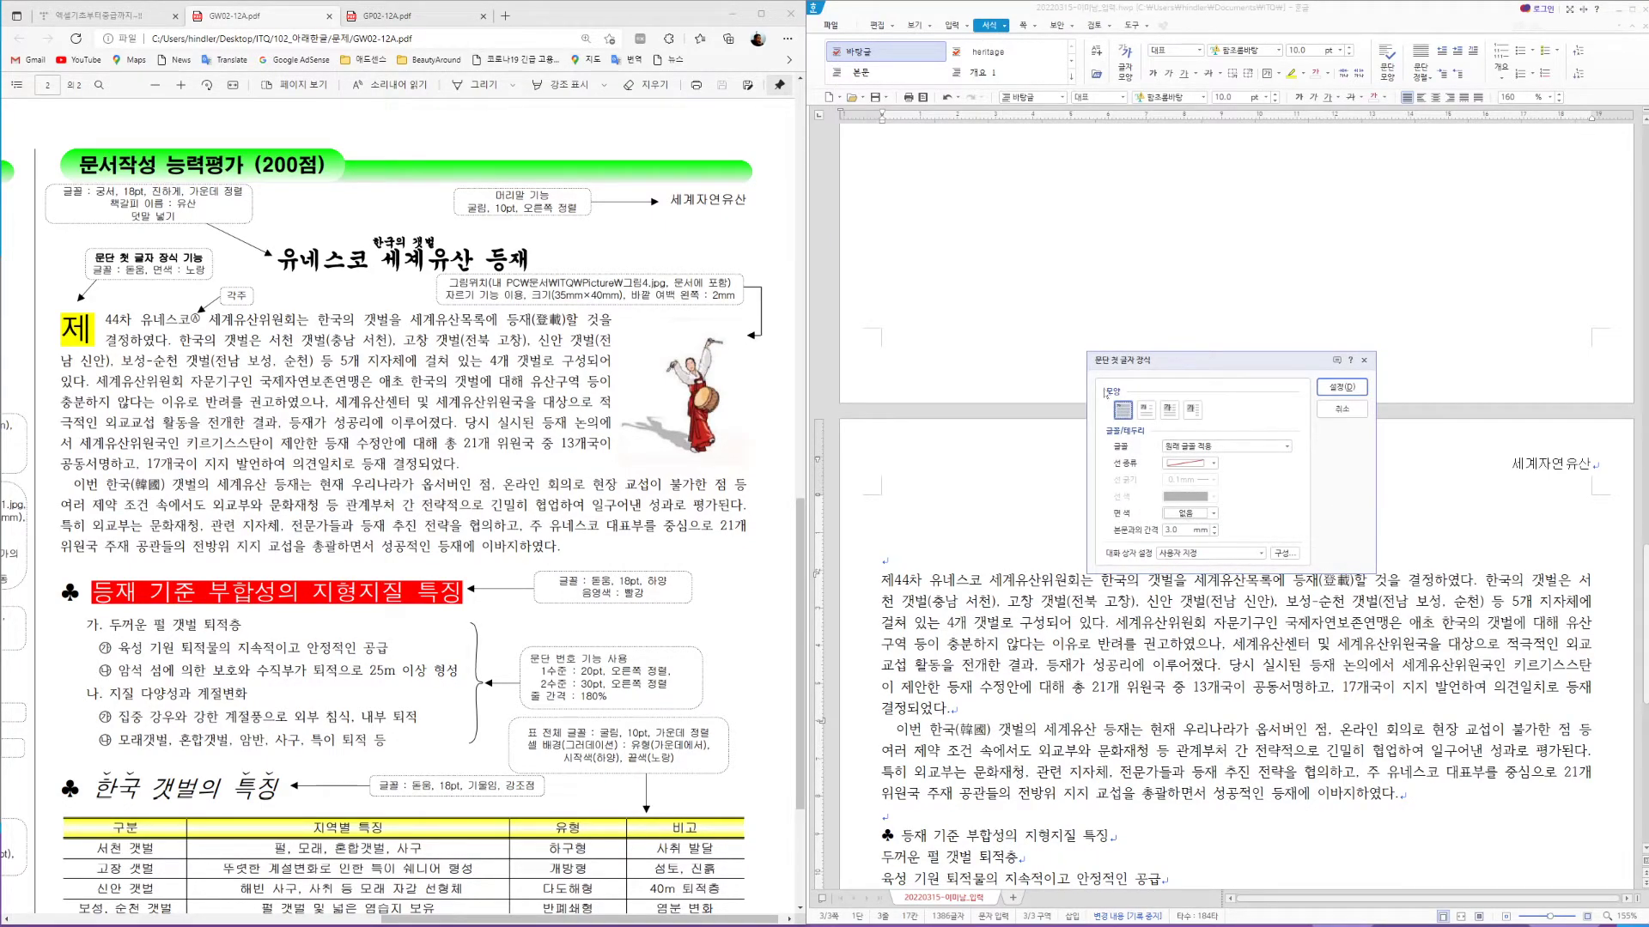
{"action": "left_click", "coordinate": [1145, 410]}
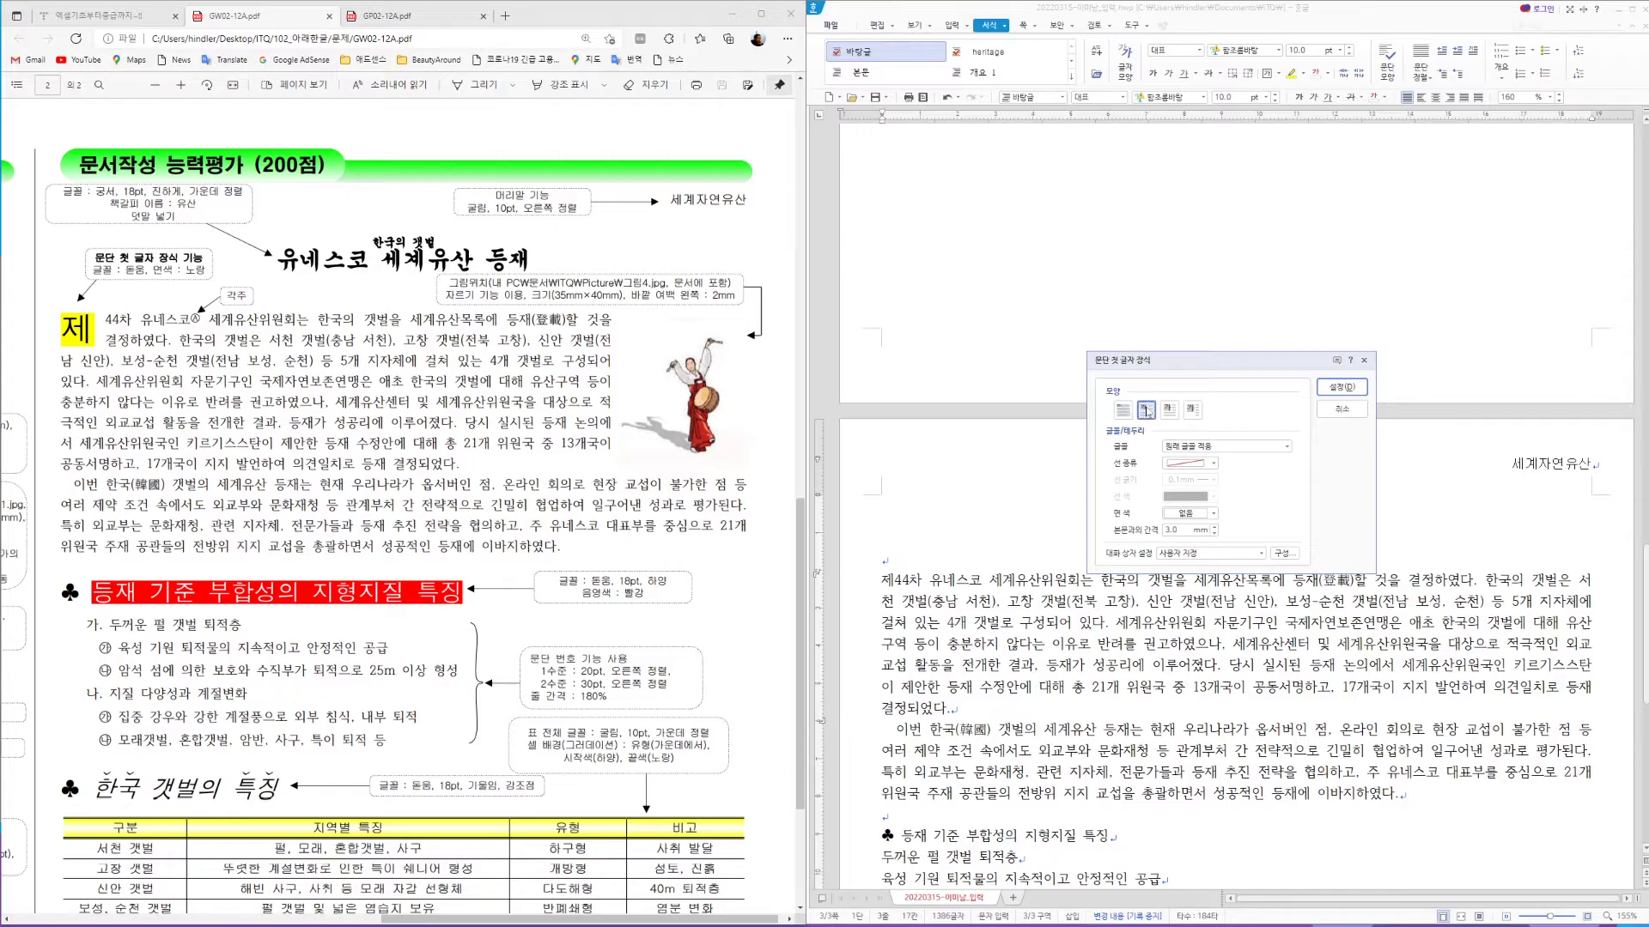
Set the font of the first-letter decoration to 돋움
{"action": "left_click", "coordinate": [1226, 447]}
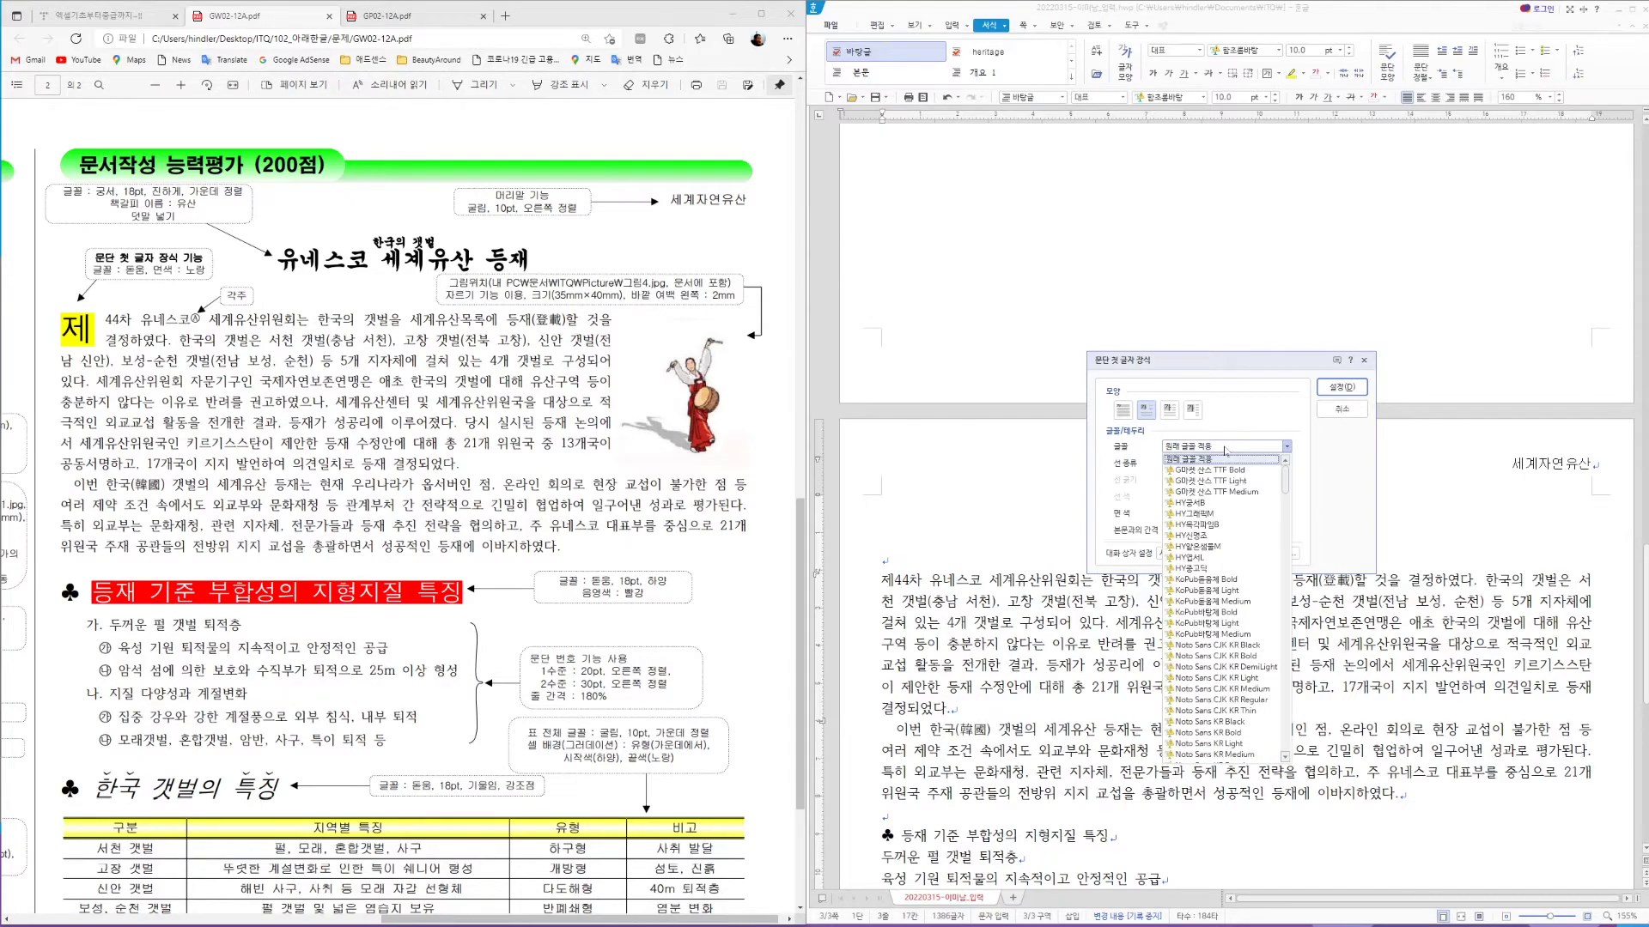
{"action": "left_click", "coordinate": [1271, 448]}
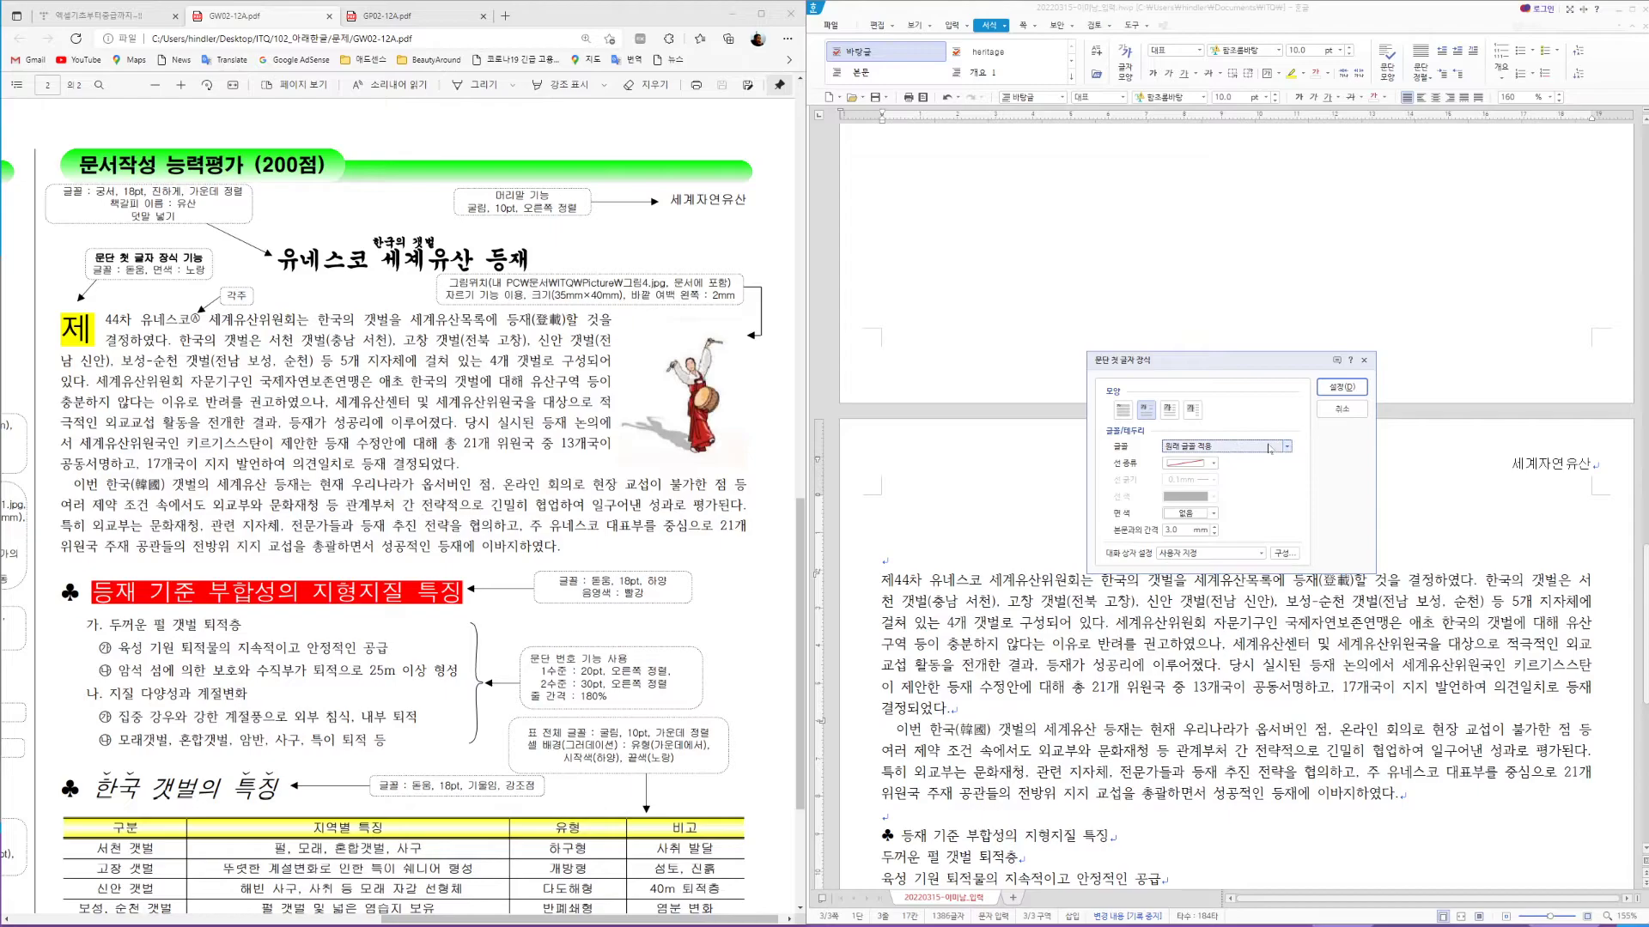
{"action": "left_click", "coordinate": [1269, 447]}
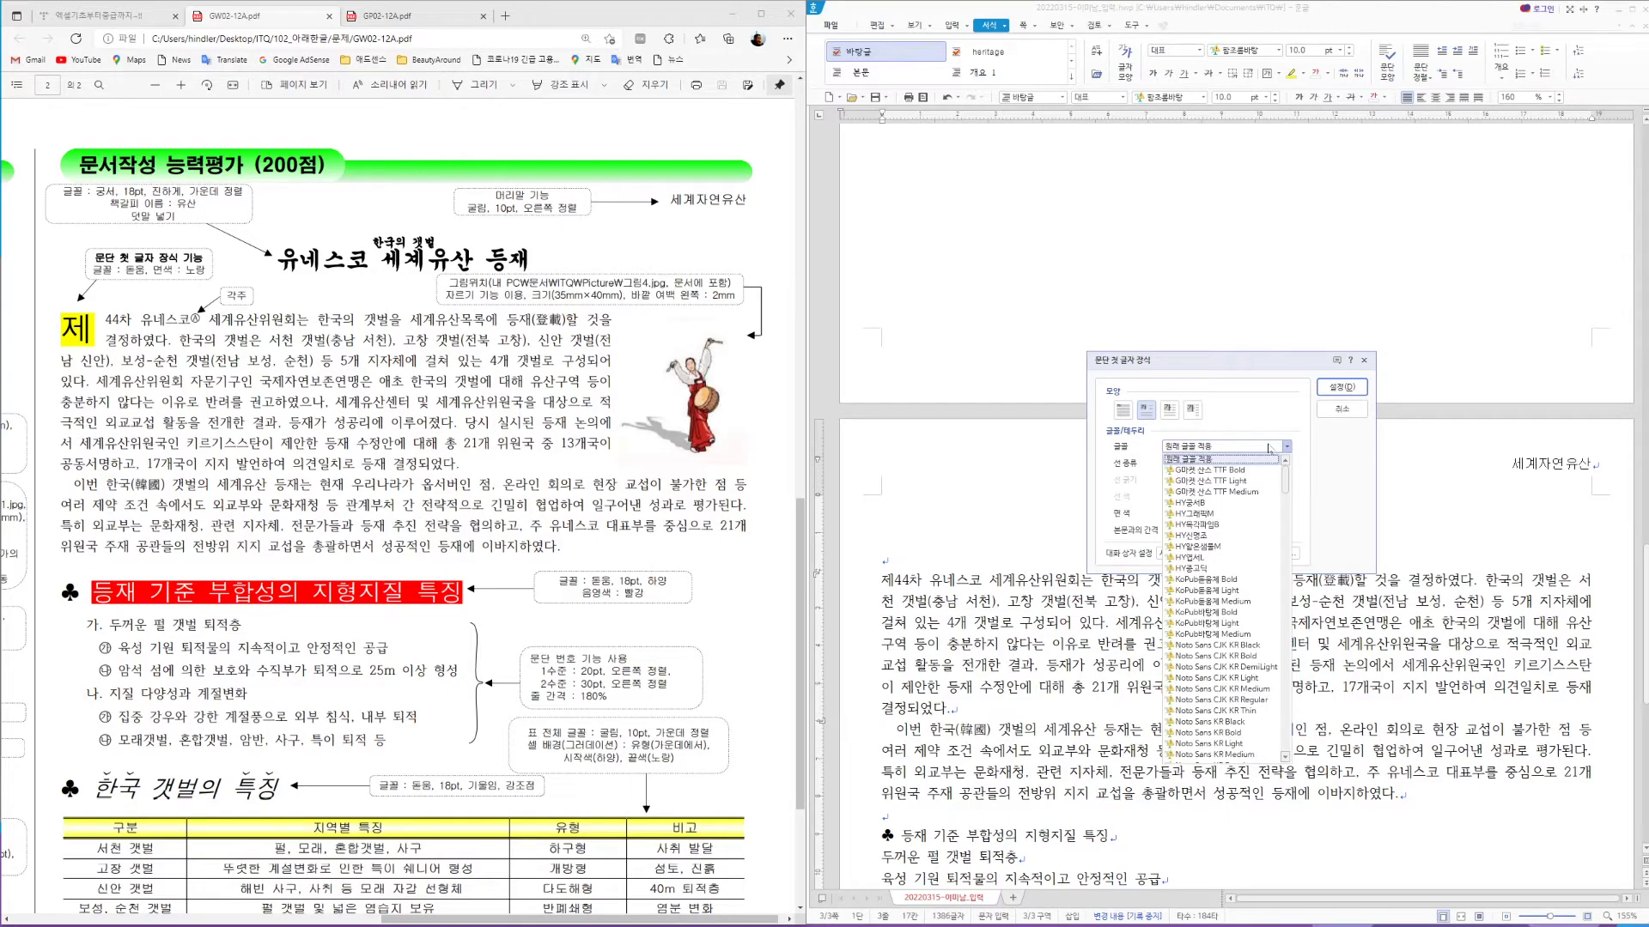
{"action": "left_click_drag", "start_coordinate": [1285, 477], "coordinate": [1296, 726]}
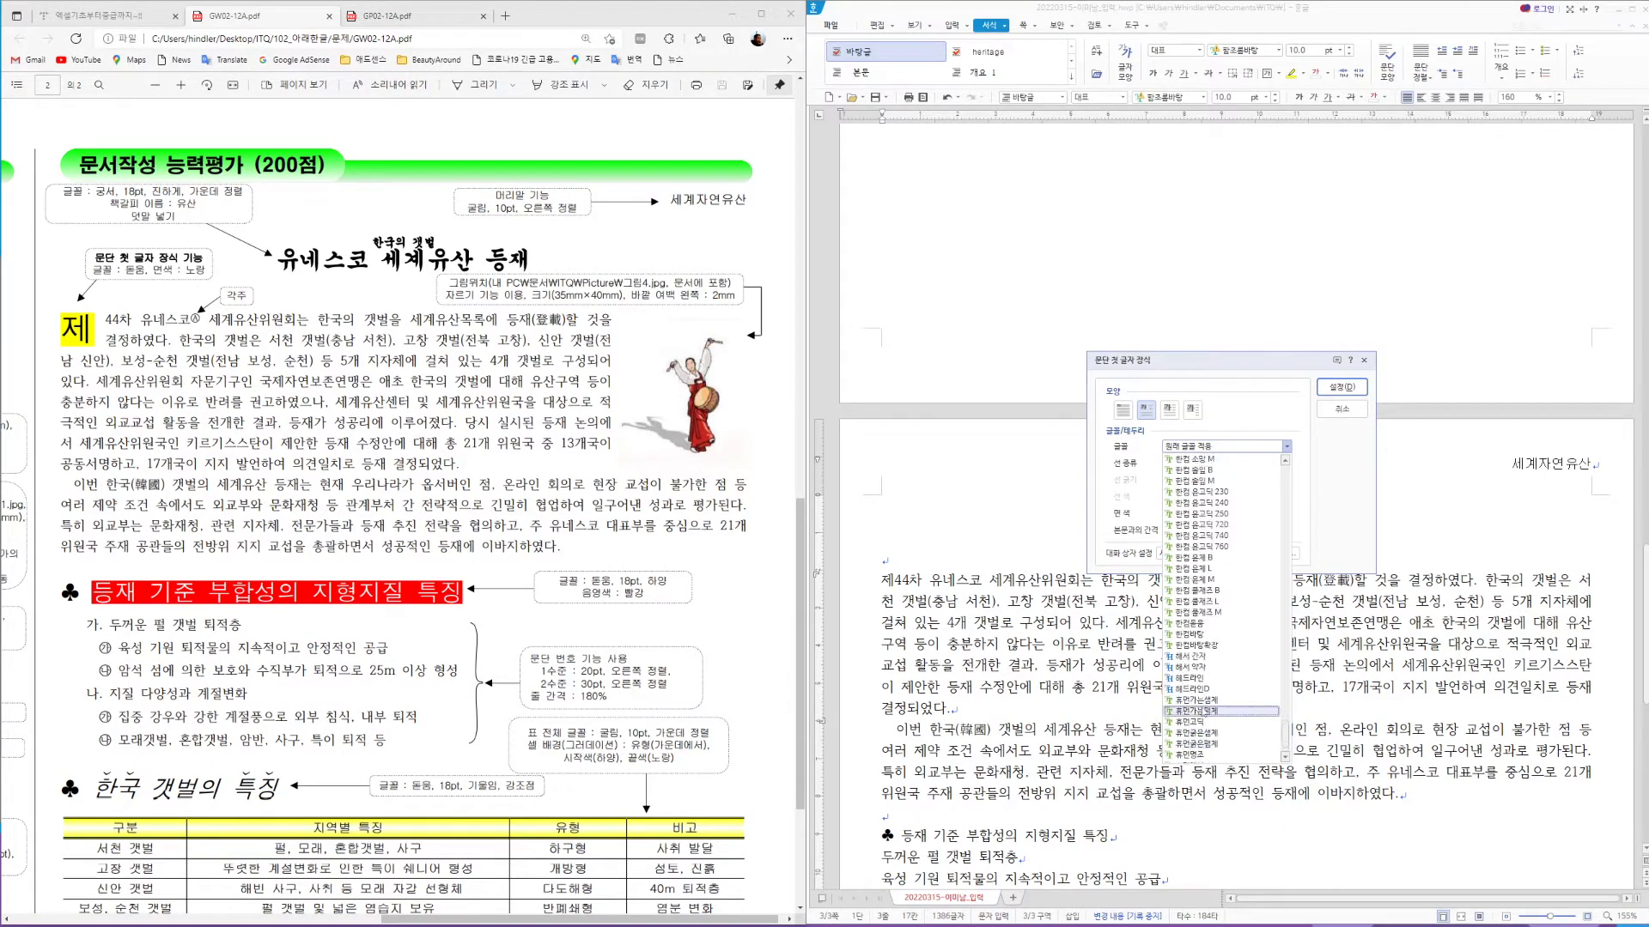
{"action": "scroll", "coordinate": [1219, 692], "scroll_direction": "up", "scroll_amount": 10}
{"action": "scroll", "coordinate": [1218, 692], "scroll_direction": "up", "scroll_amount": 9}
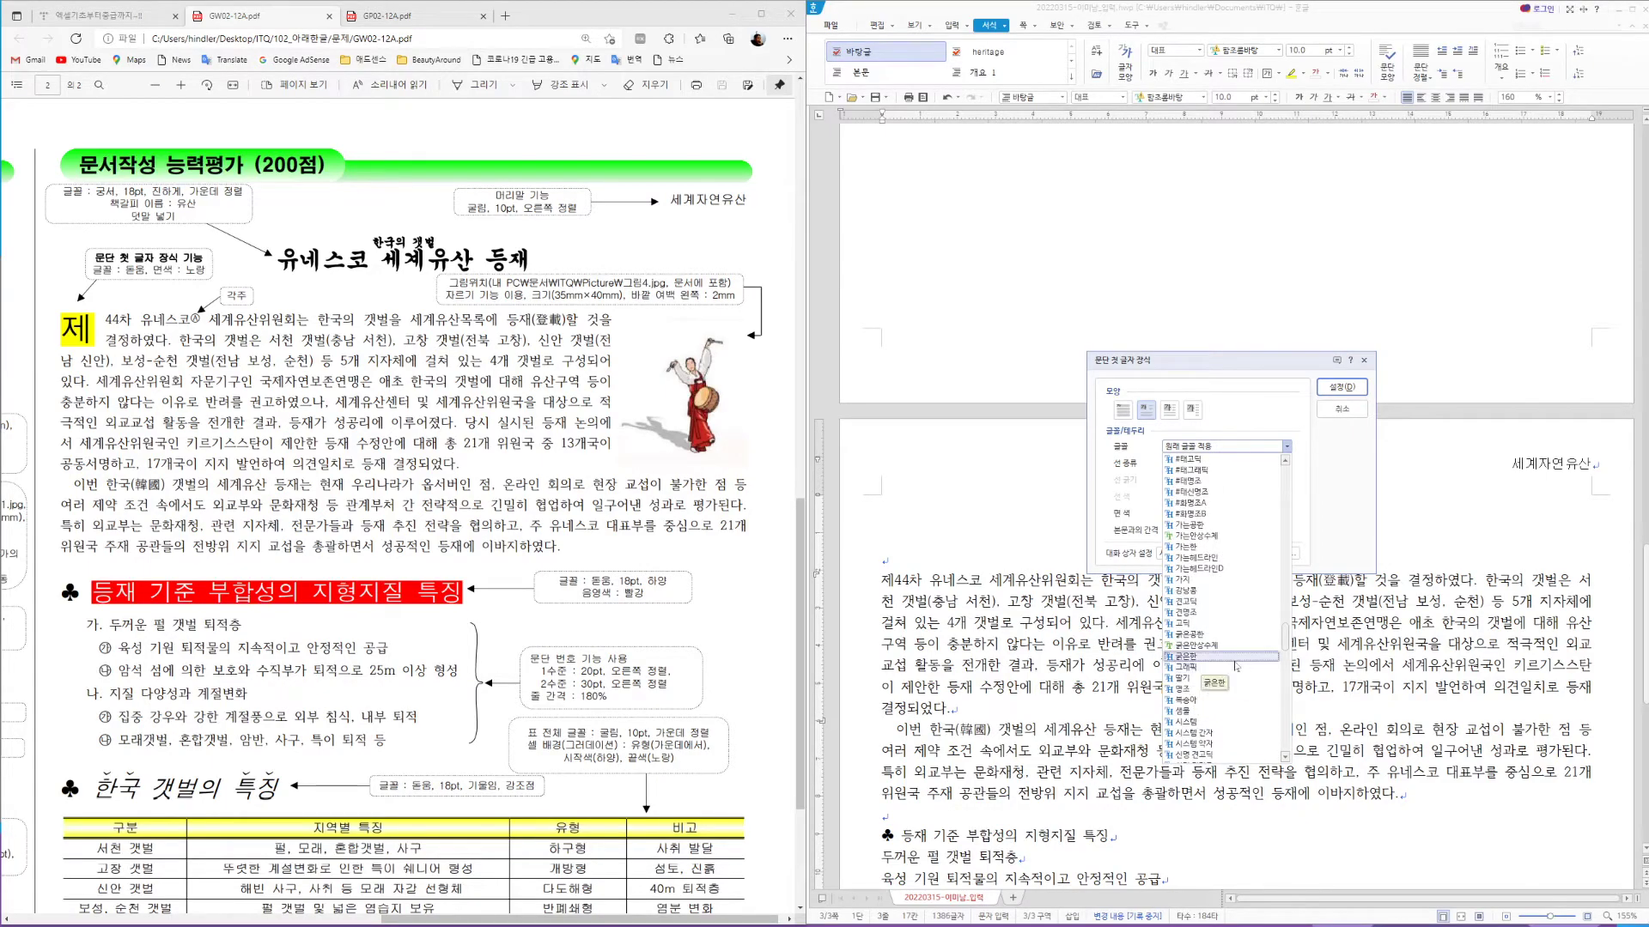
{"action": "scroll", "coordinate": [1218, 687], "scroll_direction": "up", "scroll_amount": 3}
{"action": "scroll", "coordinate": [1220, 678], "scroll_direction": "up", "scroll_amount": 12}
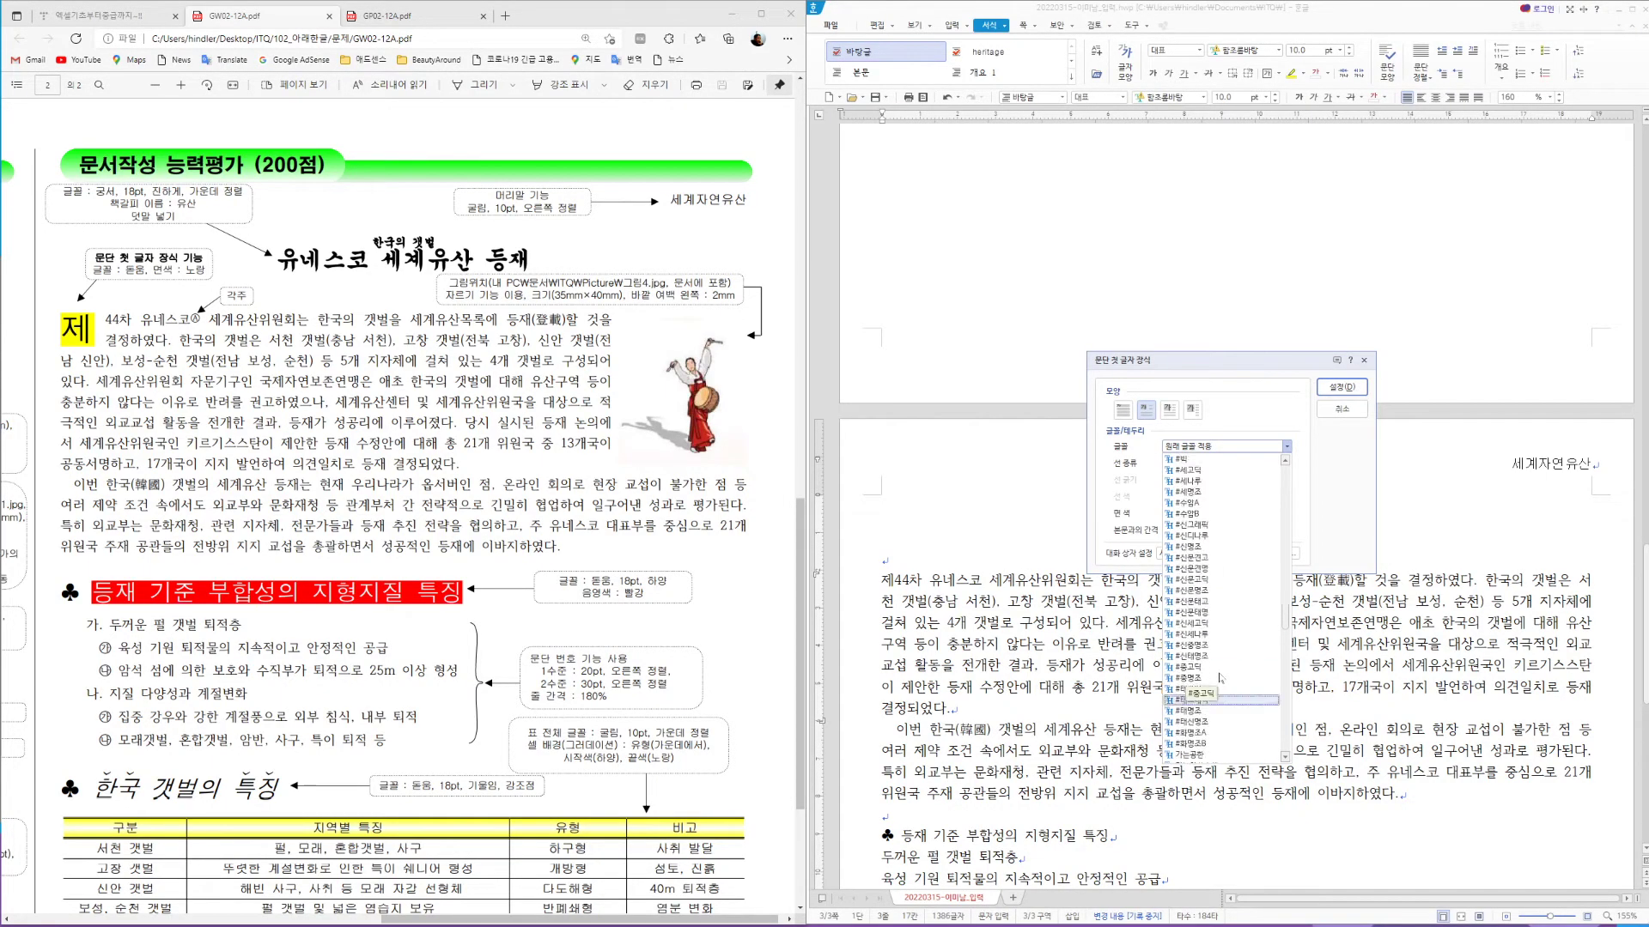
{"action": "scroll", "coordinate": [1253, 676], "scroll_direction": "up", "scroll_amount": 12}
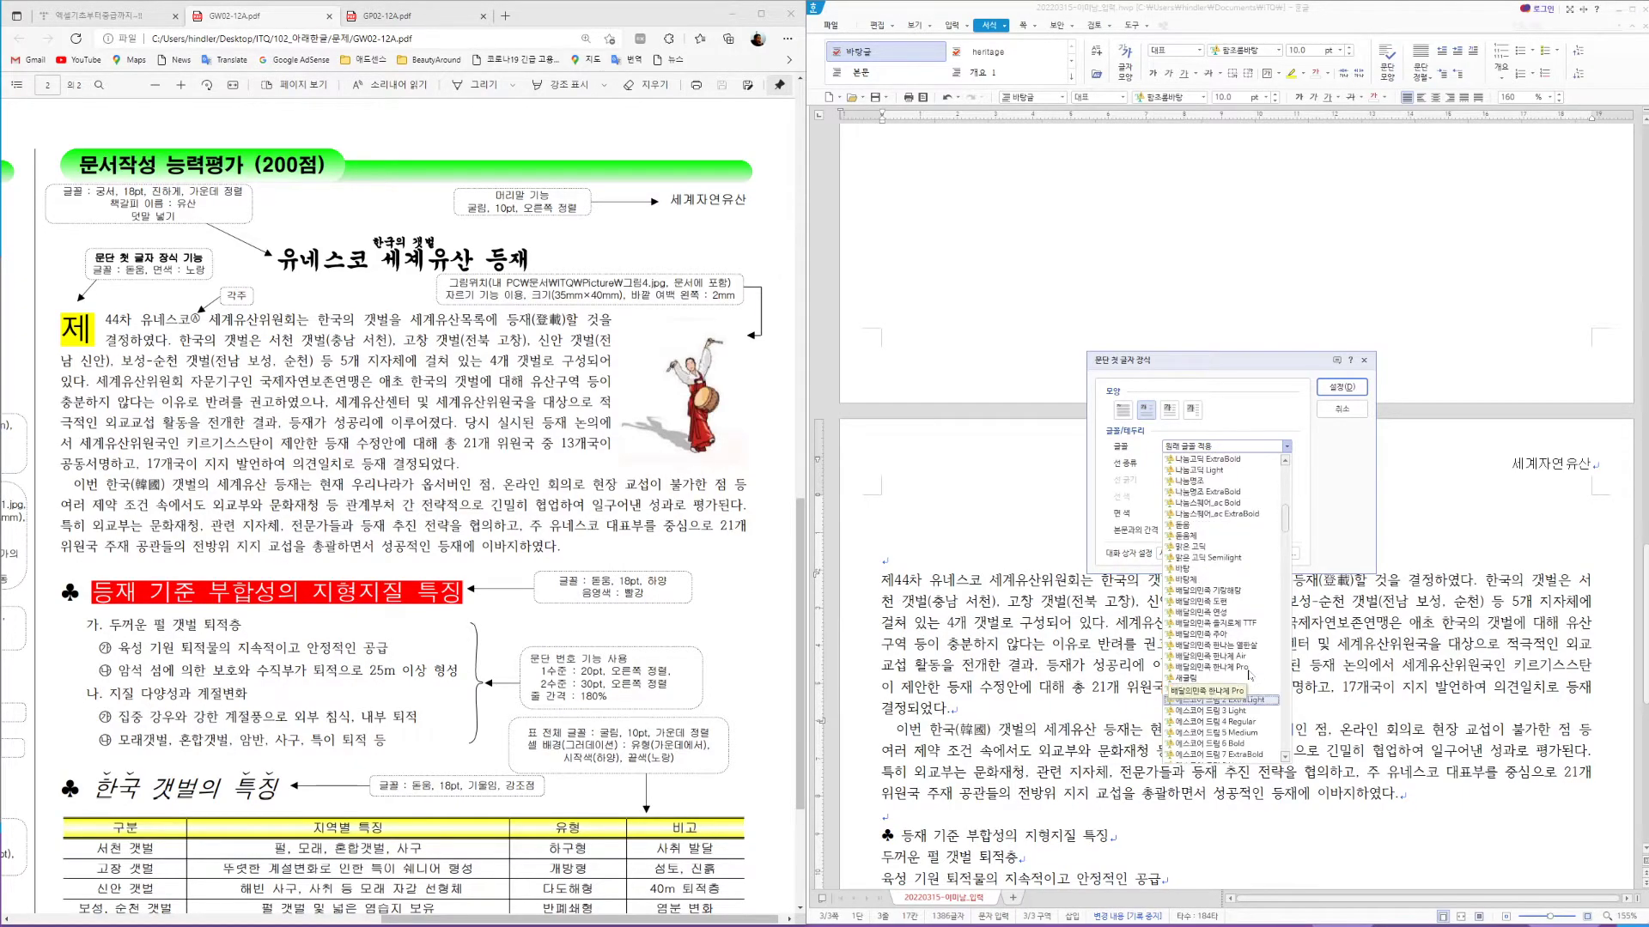
{"action": "scroll", "coordinate": [1250, 674], "scroll_direction": "up", "scroll_amount": 1}
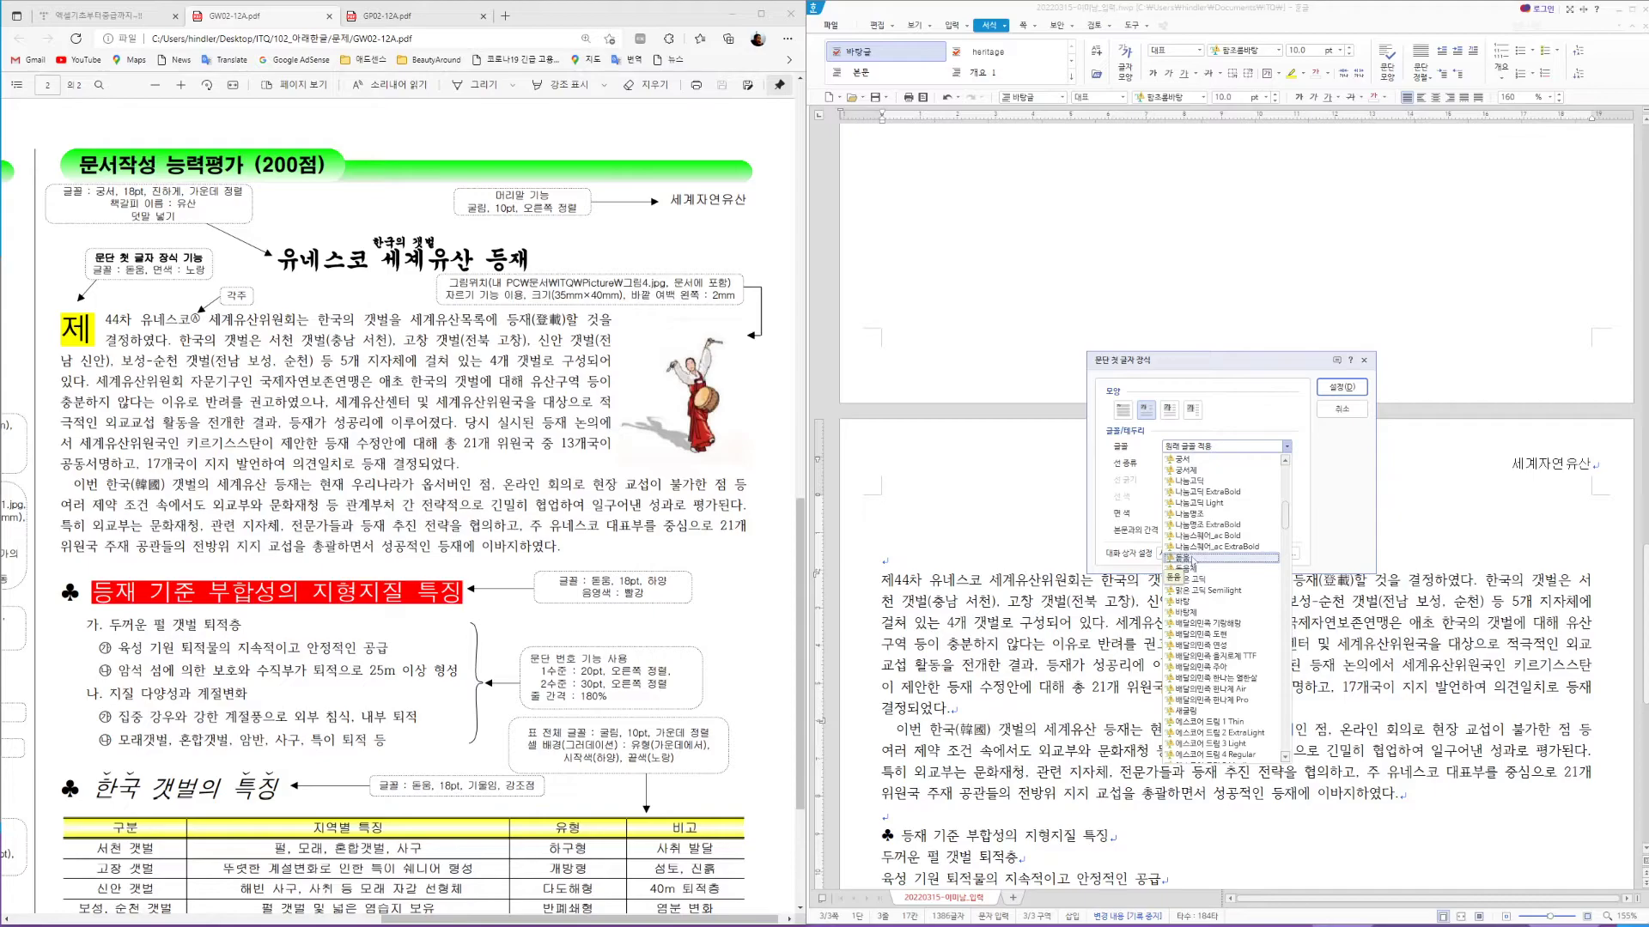
{"action": "left_click", "coordinate": [1192, 559]}
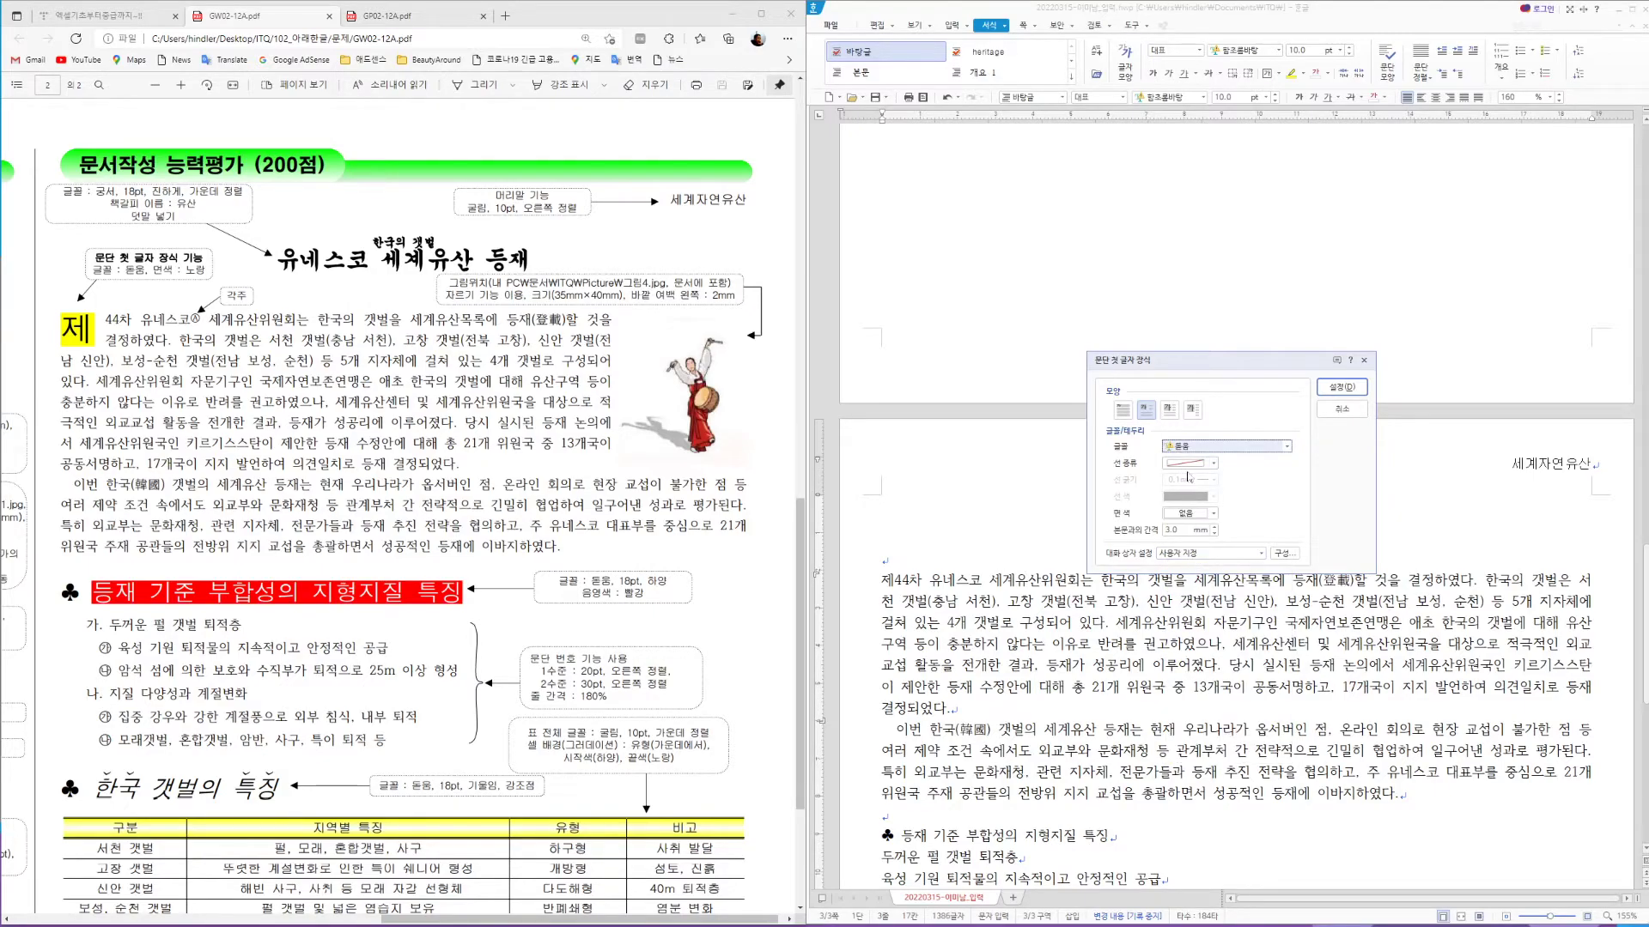
Set the decorated first letter's face color (면 색) to yellow and apply the decoration to the paragraph
{"action": "left_click", "coordinate": [1213, 514]}
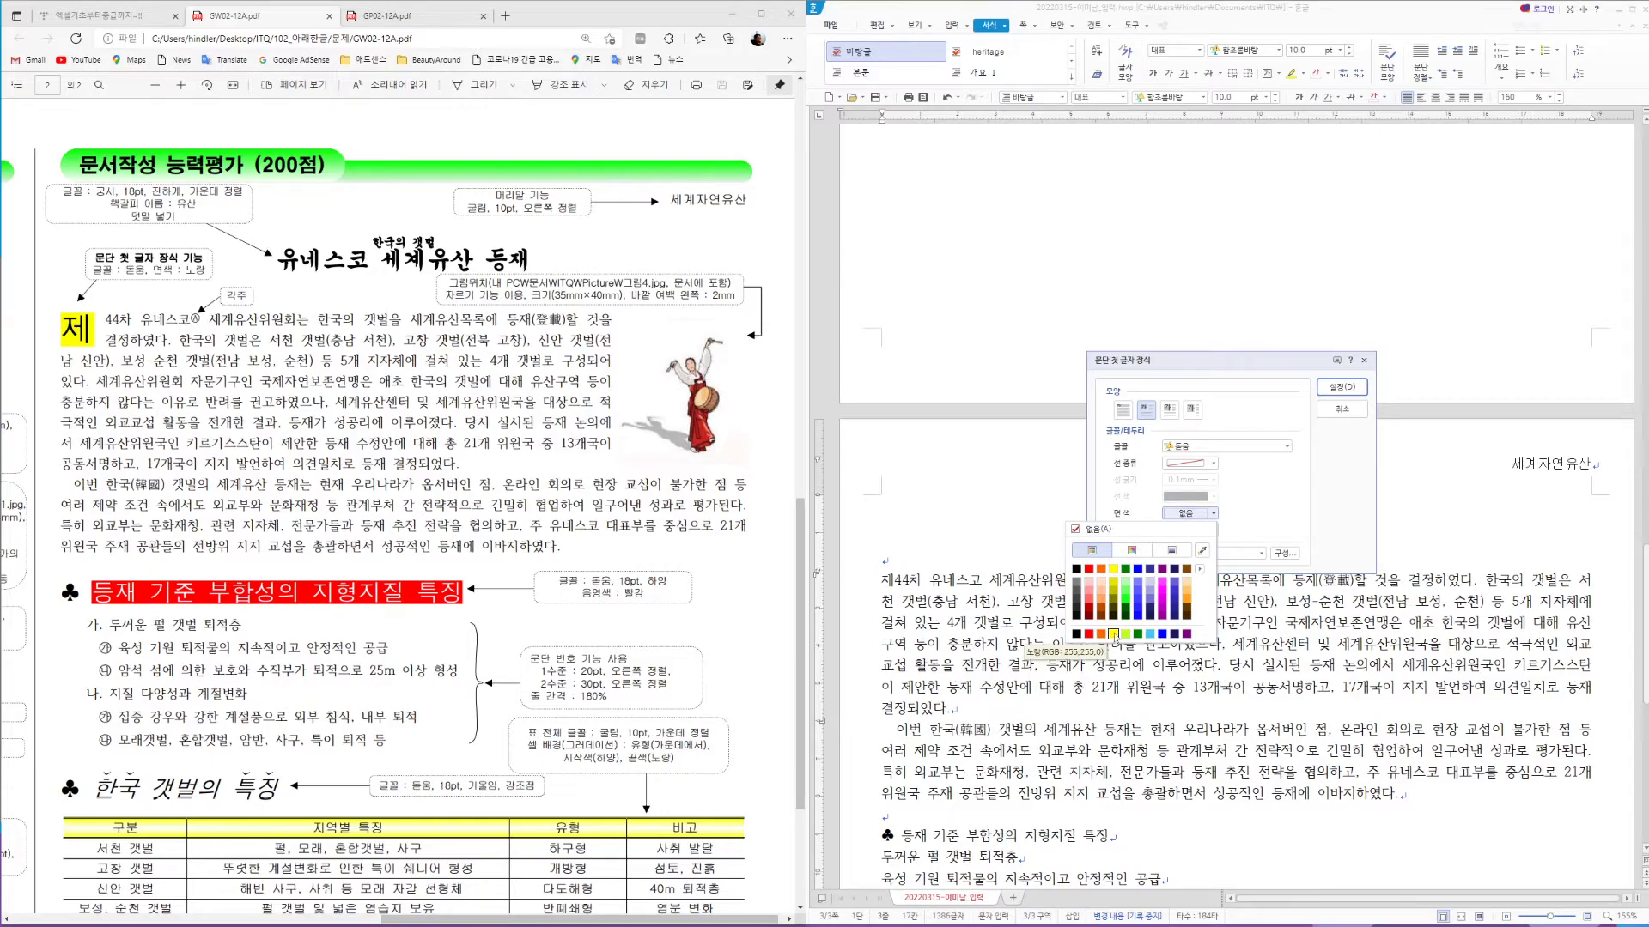
{"action": "left_click", "coordinate": [1113, 634]}
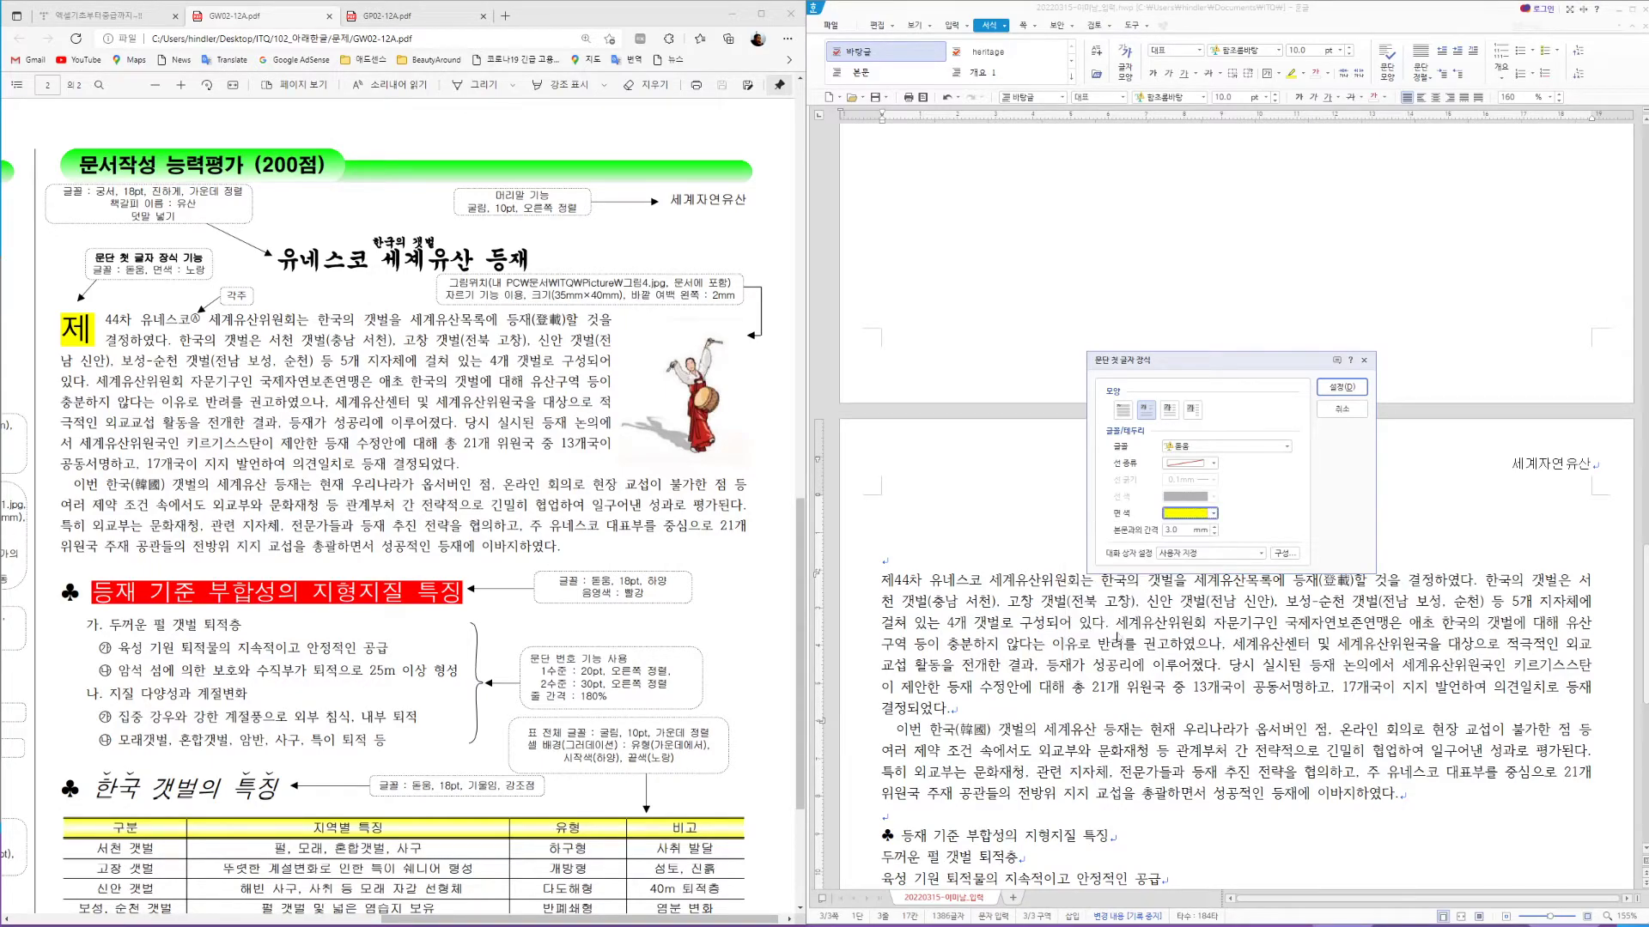
{"action": "left_click", "coordinate": [1342, 387]}
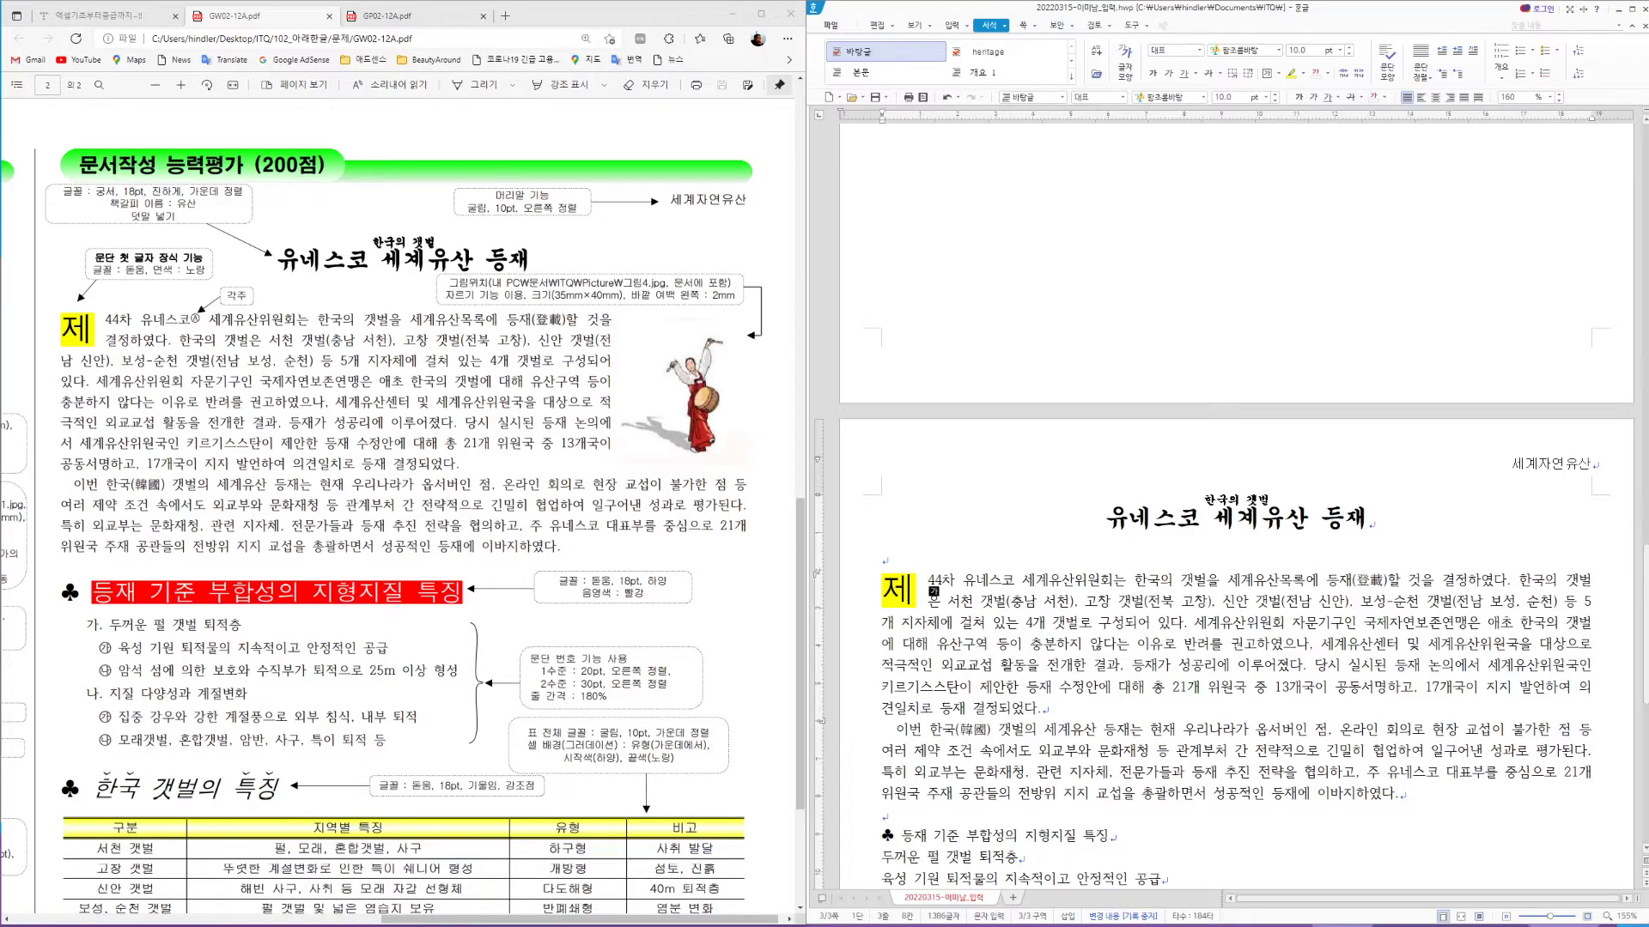
Insert a footnote (각주) after the word 유네스코 in the first body line and set its number format to Ⓐ, Ⓑ, Ⓒ
{"action": "left_click", "coordinate": [1014, 580]}
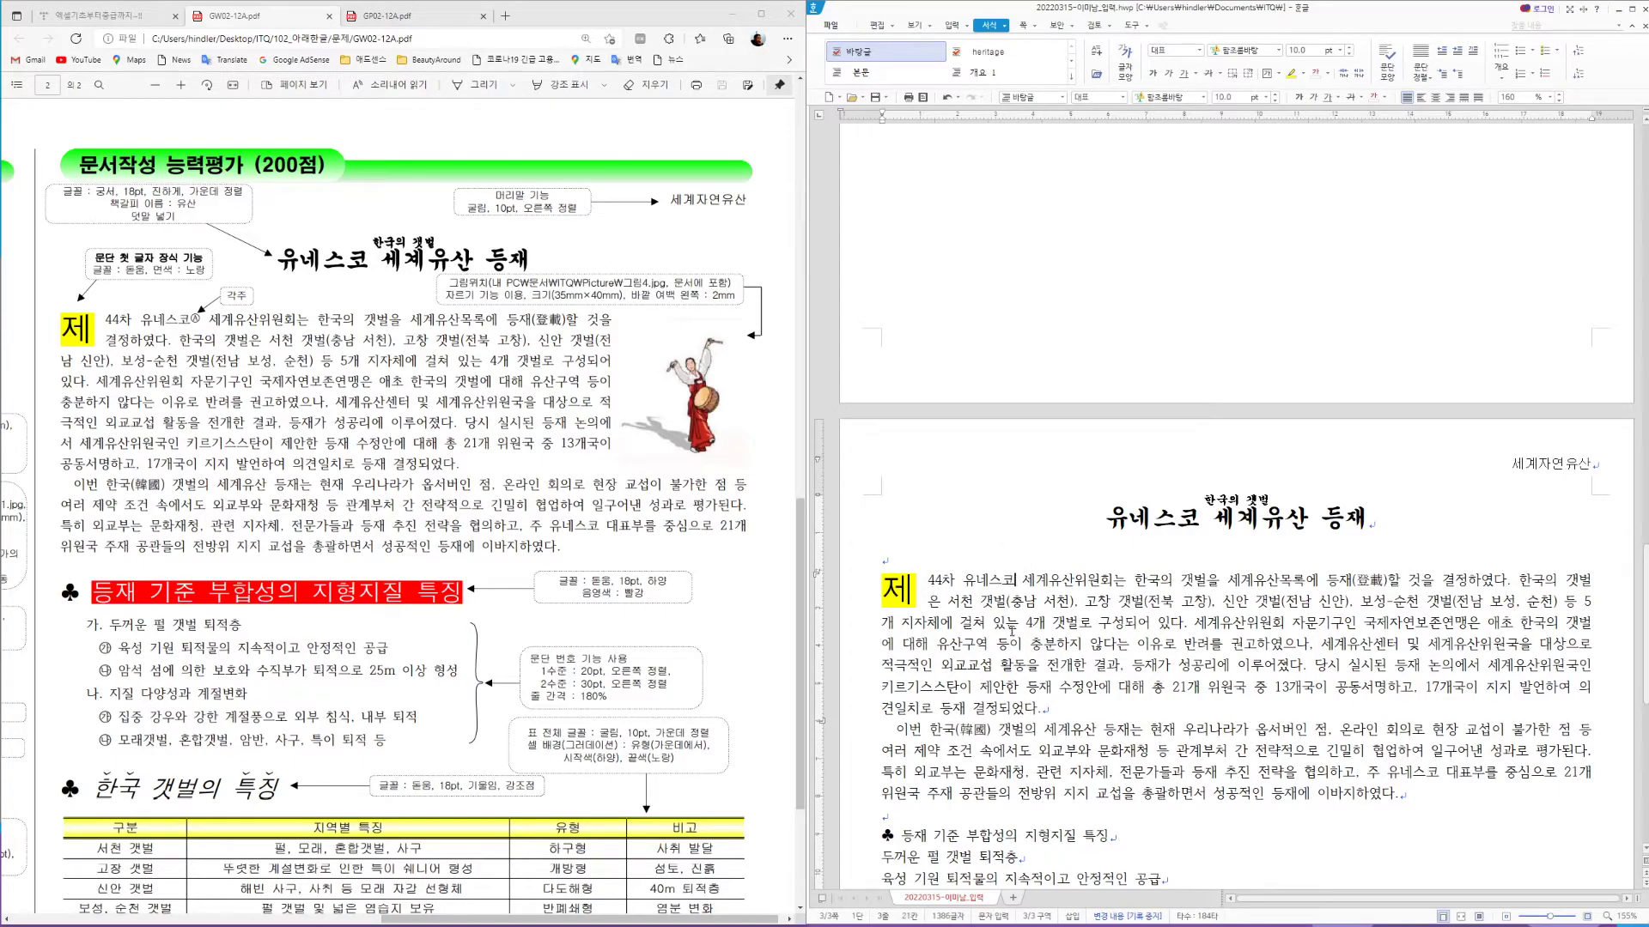
{"action": "left_click", "coordinate": [951, 25]}
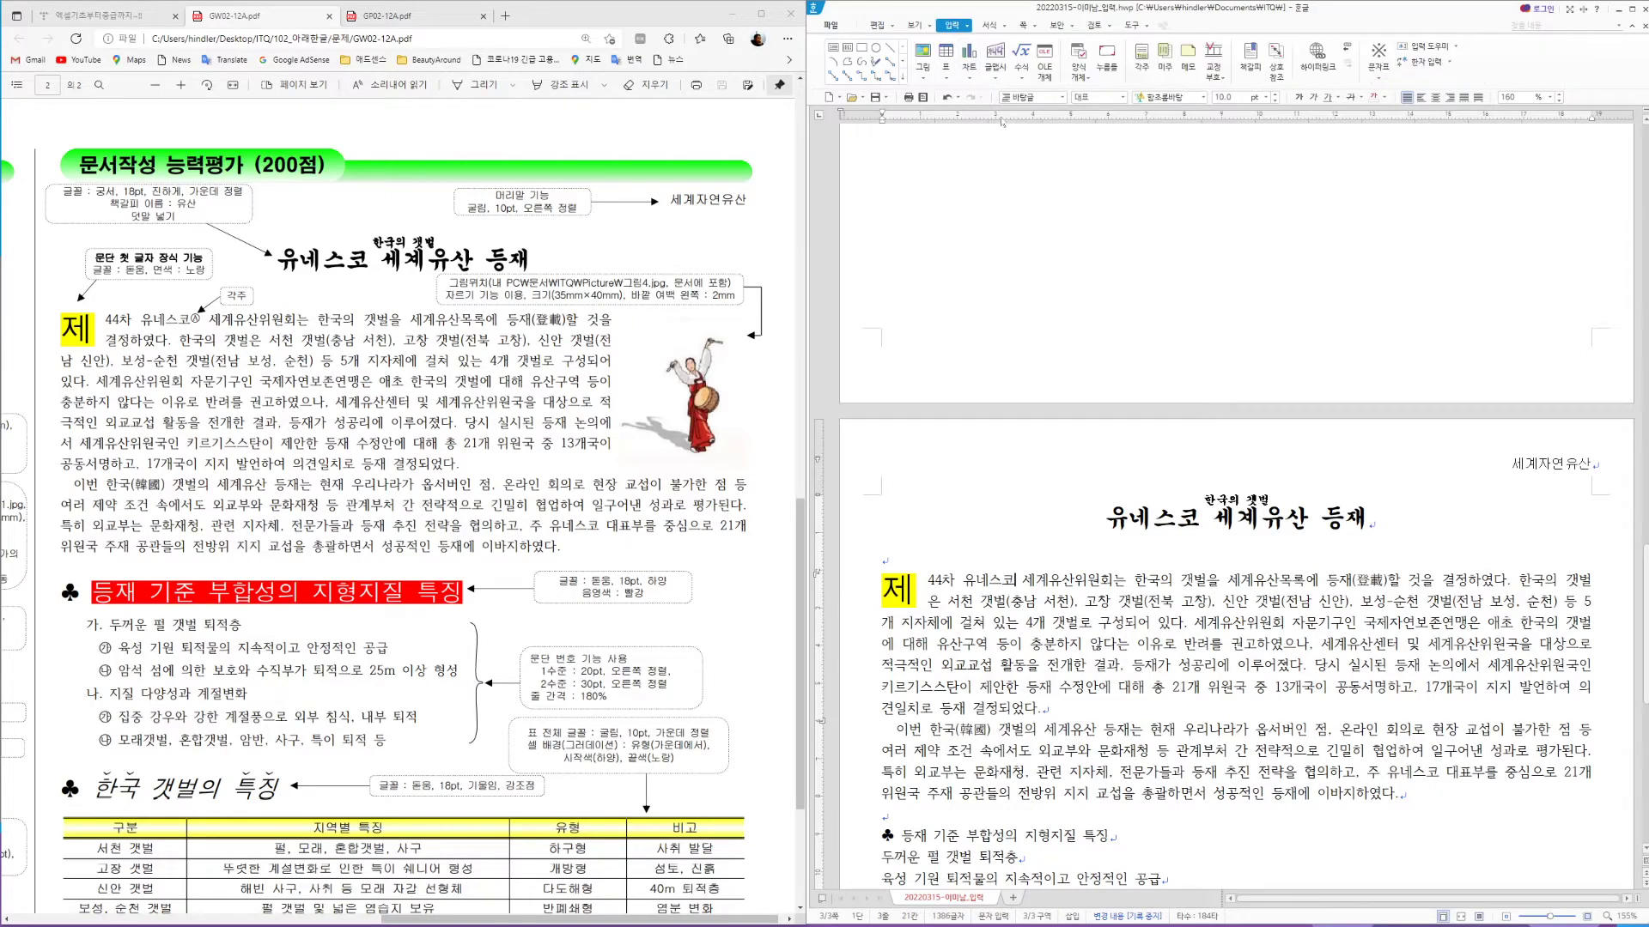
{"action": "left_click", "coordinate": [1142, 64]}
{"action": "scroll", "coordinate": [395, 429], "scroll_direction": "down", "scroll_amount": 3}
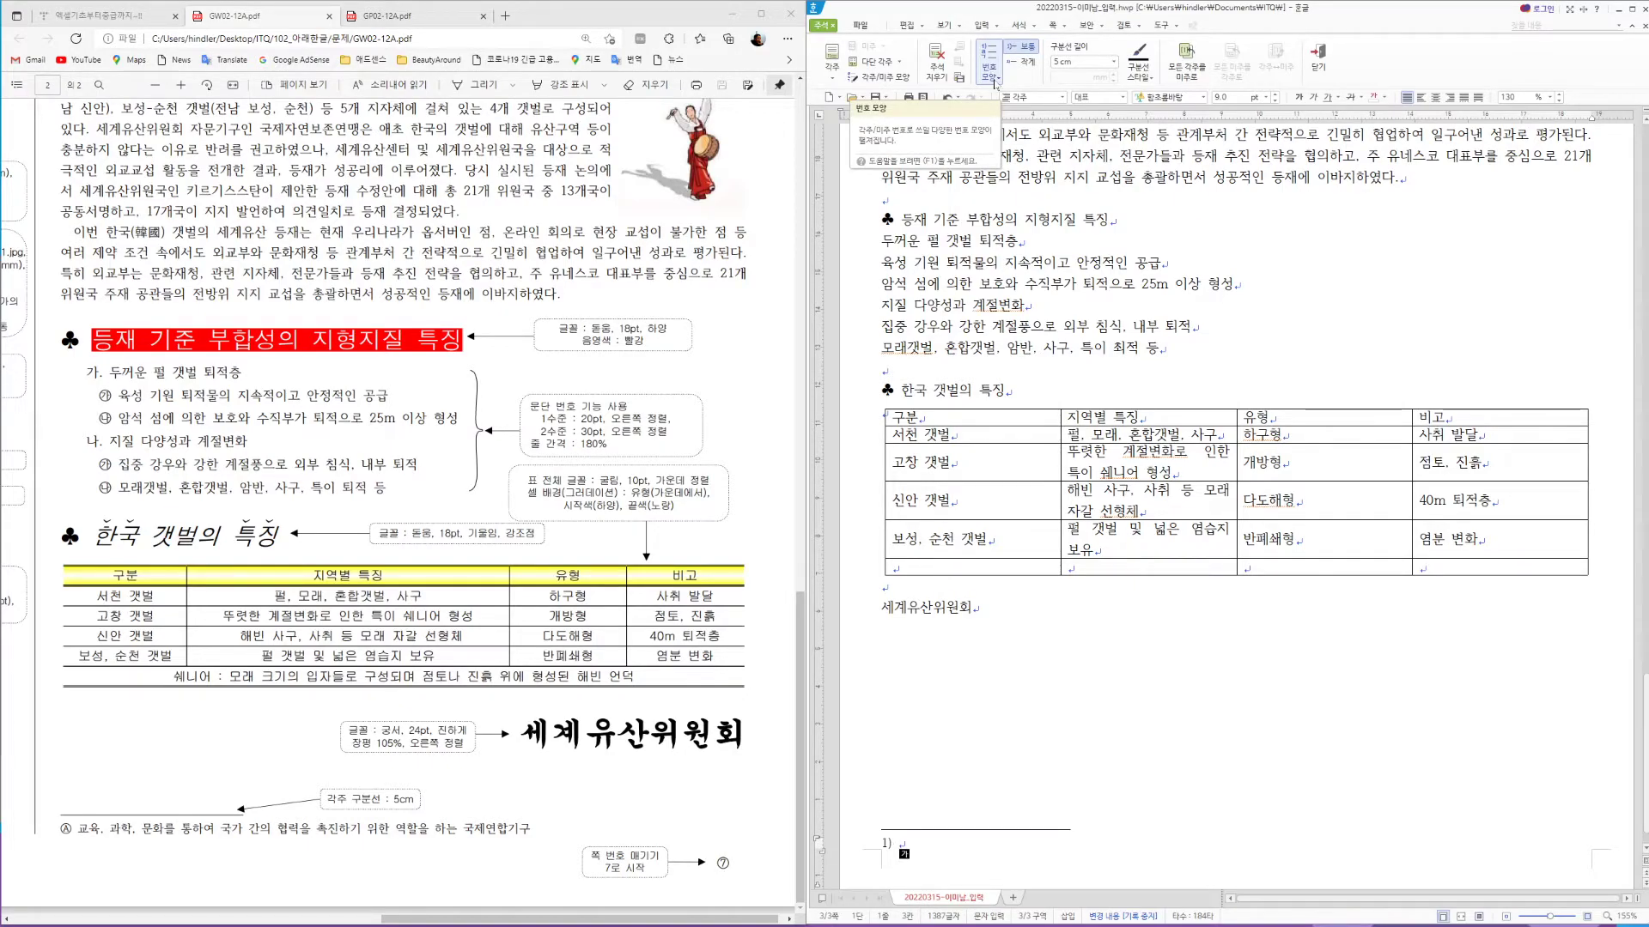
{"action": "left_click", "coordinate": [995, 83]}
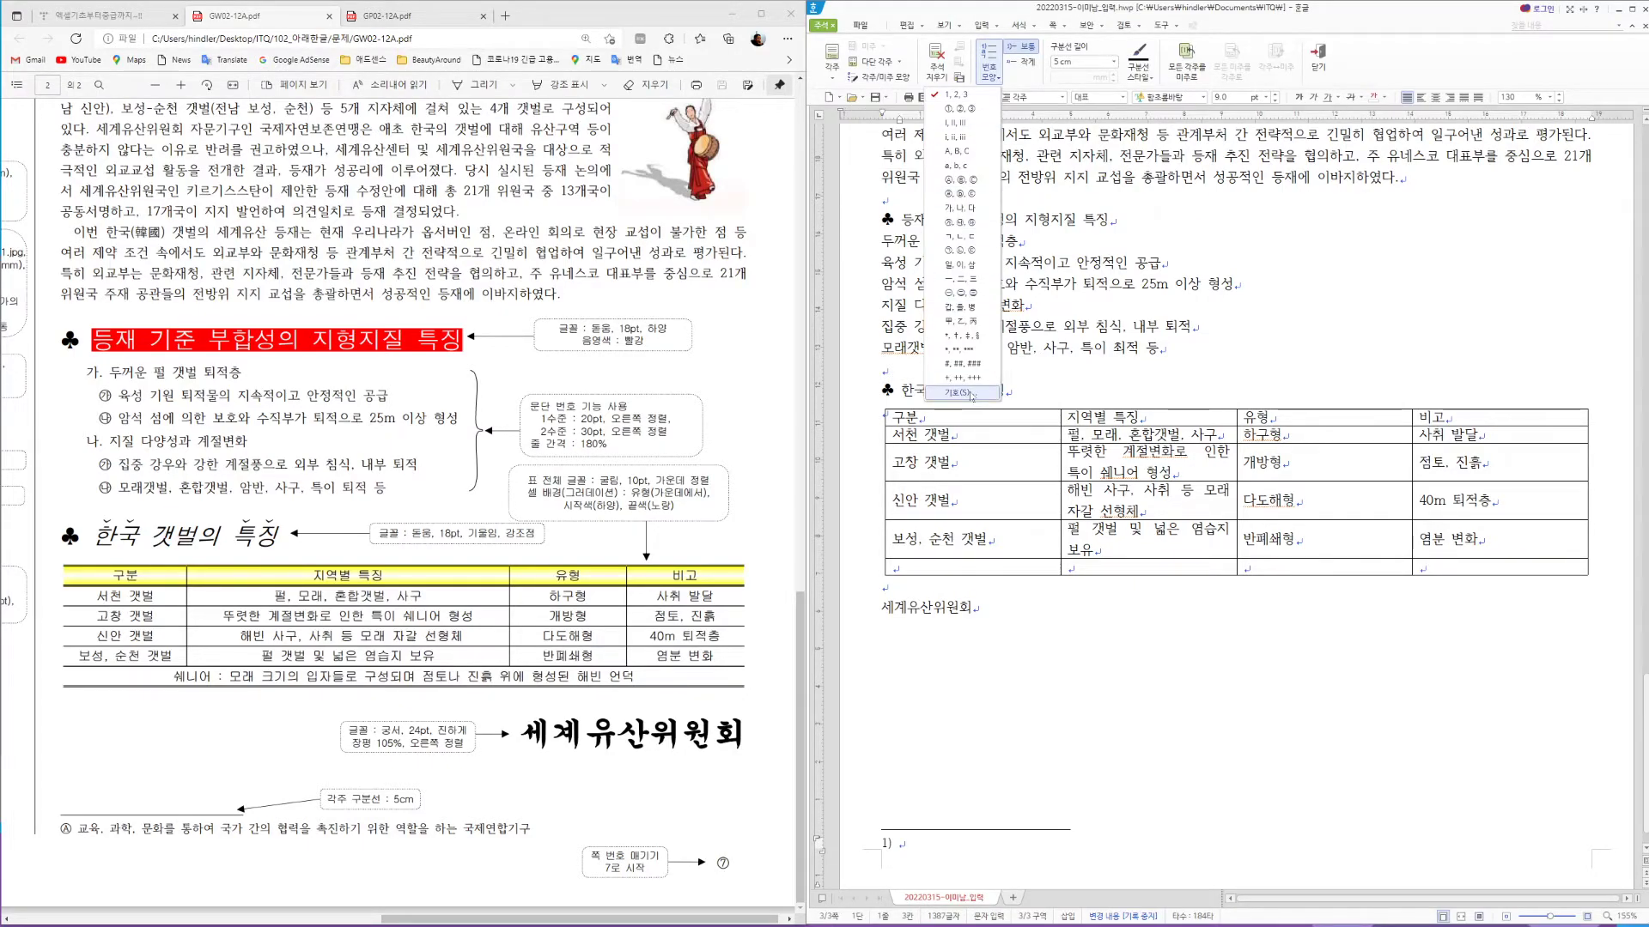
{"action": "left_click", "coordinate": [971, 180]}
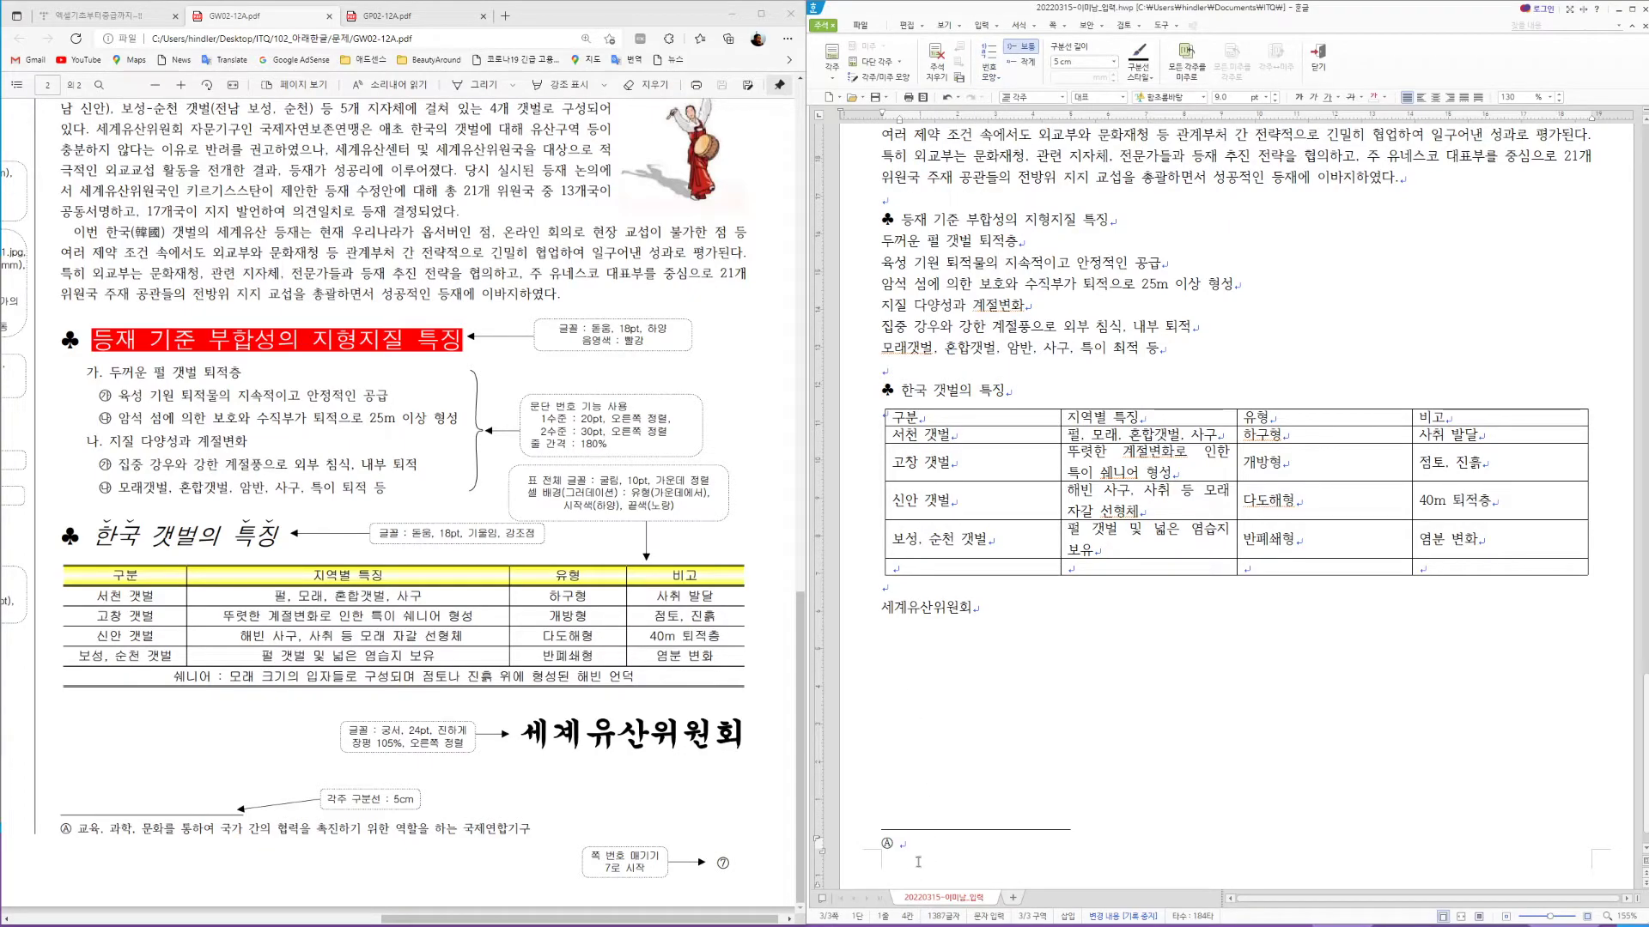
{"action": "left_click", "coordinate": [992, 73]}
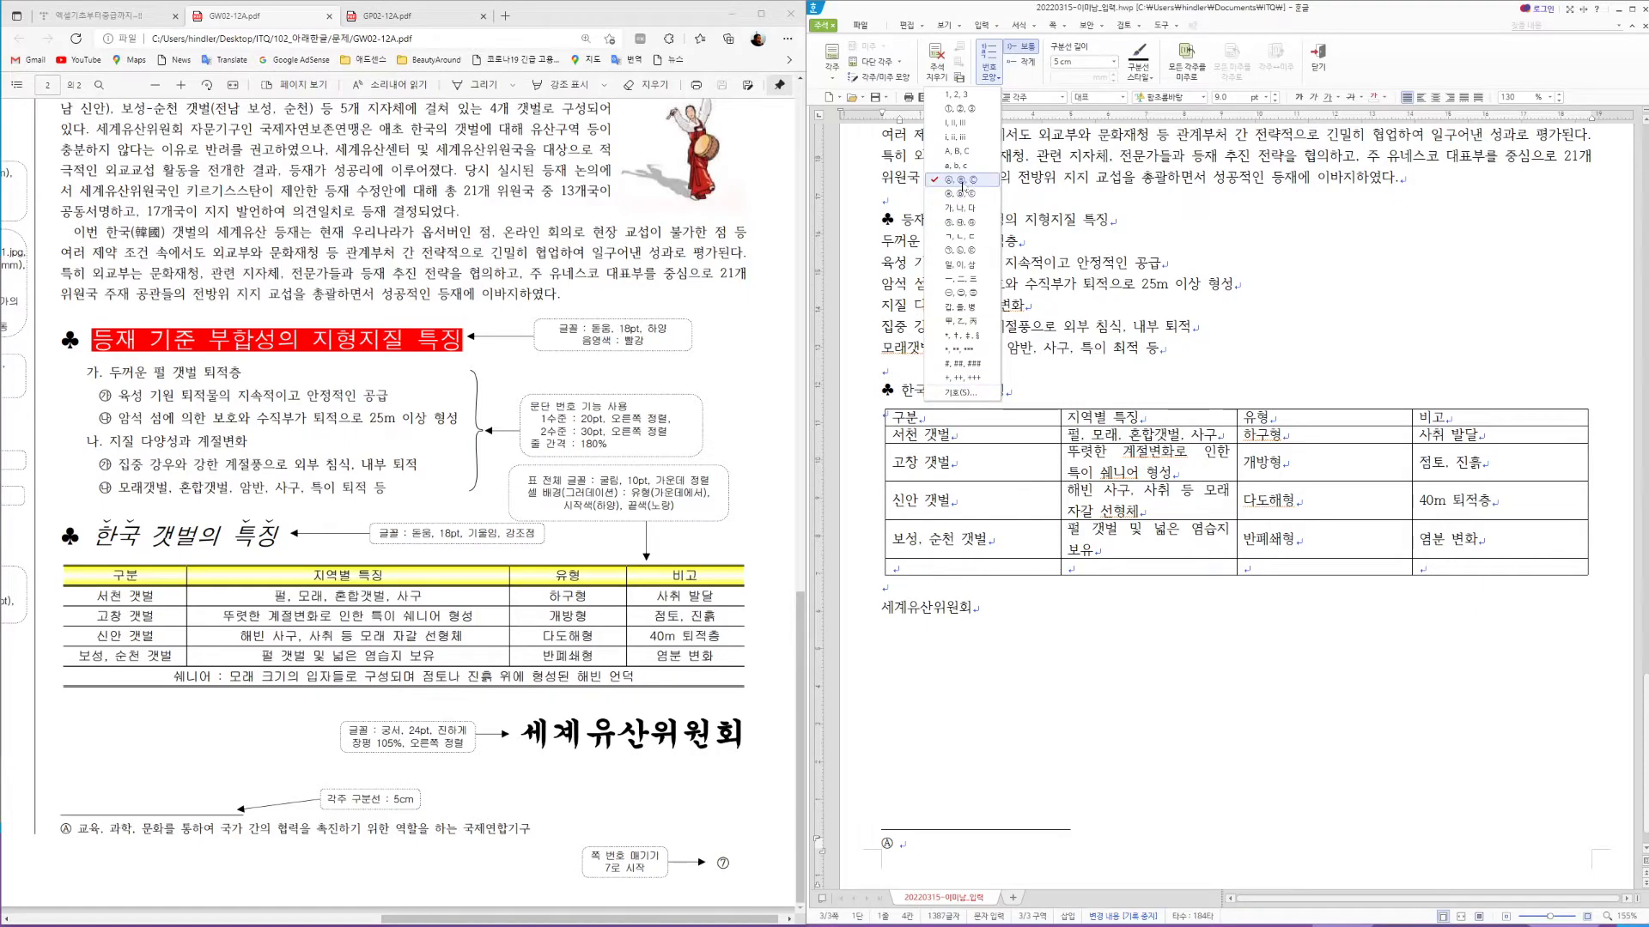
{"action": "left_click", "coordinate": [910, 842]}
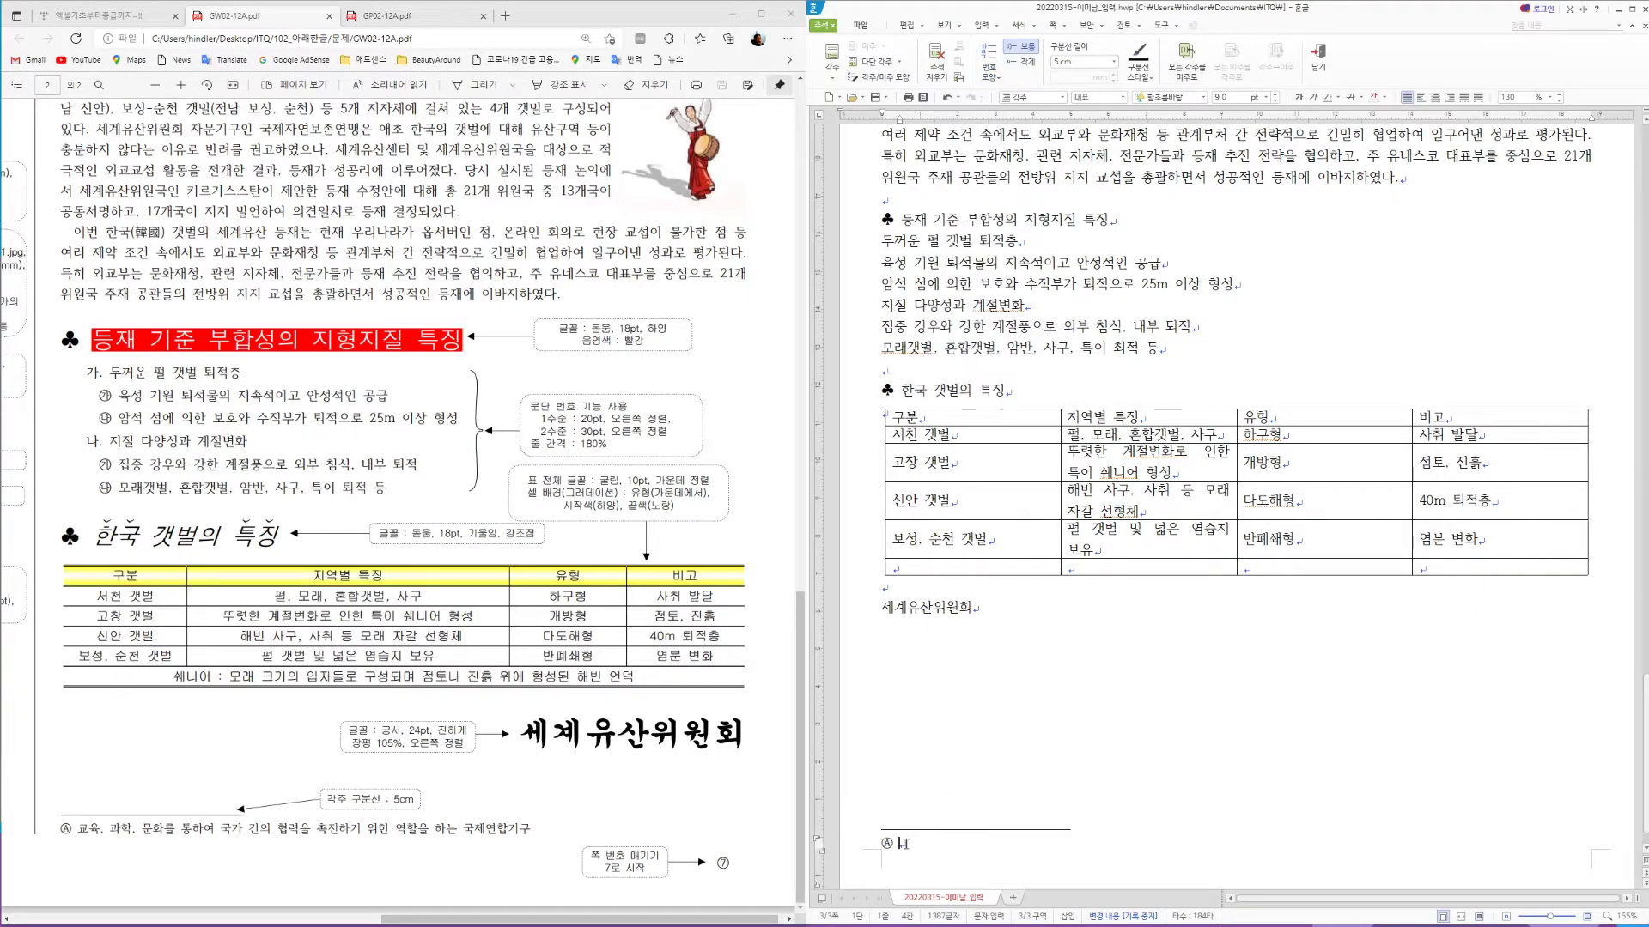
Enter the footnote text 교육, 과학, 문화를 통하여 국가 간의 협력을 촉진하기 위한 역할을 하는 국제연합기구 and return to the body
{"action": "type", "text": "교육, 과학, "}
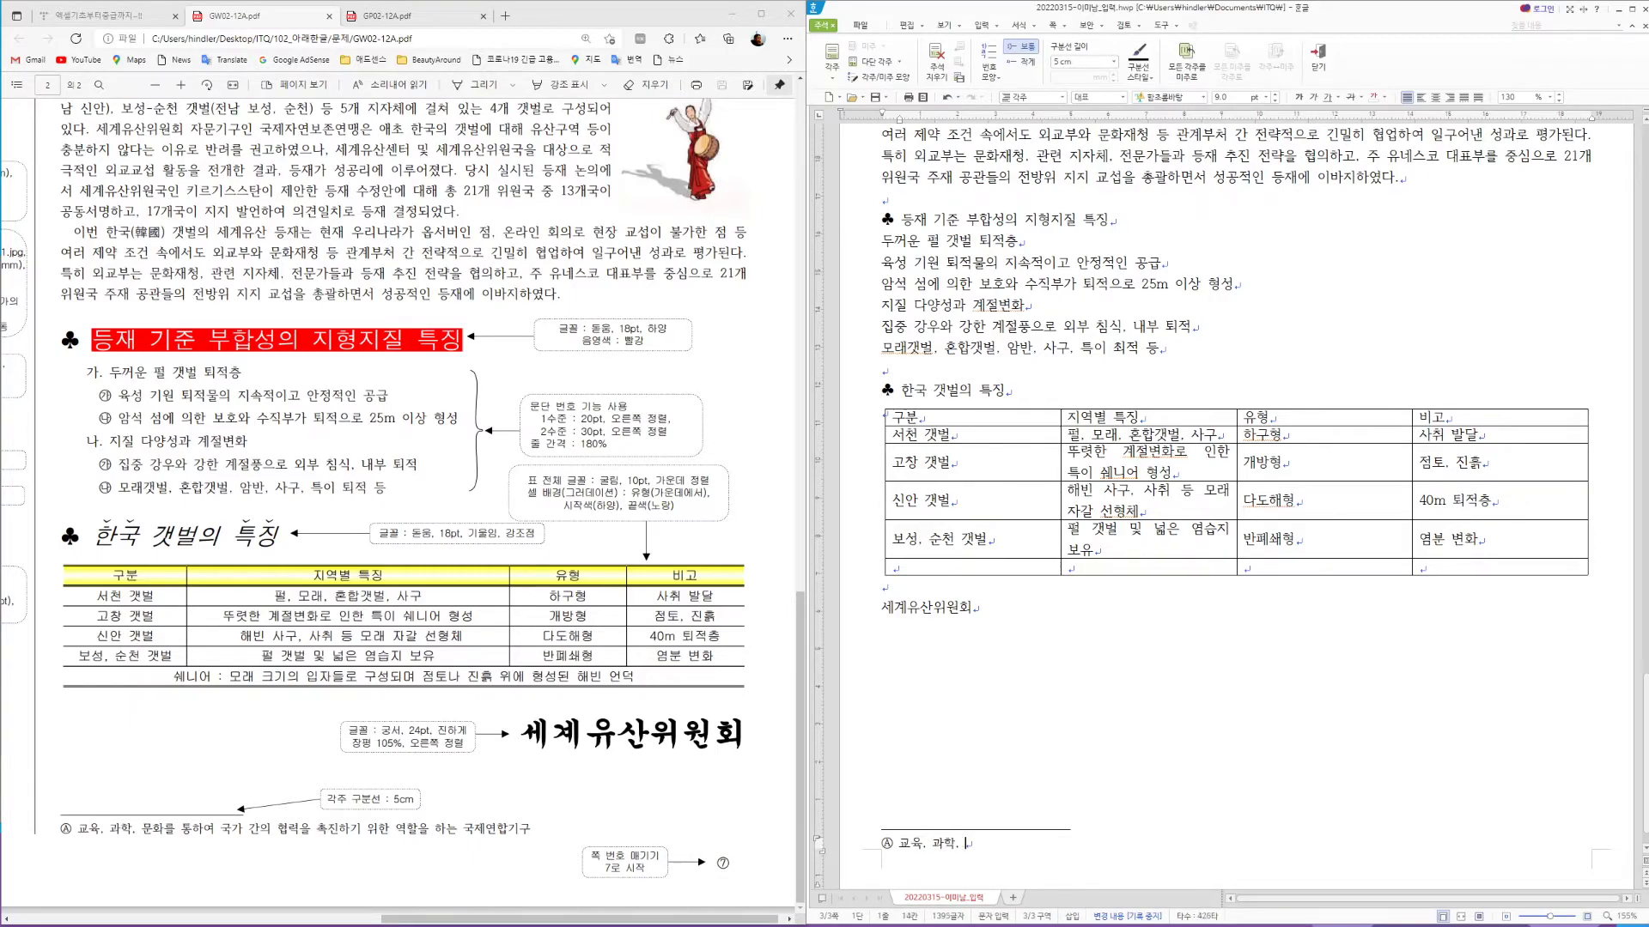
{"action": "type", "text": "문화르를 통하여 국가 간의 협력을 촉"}
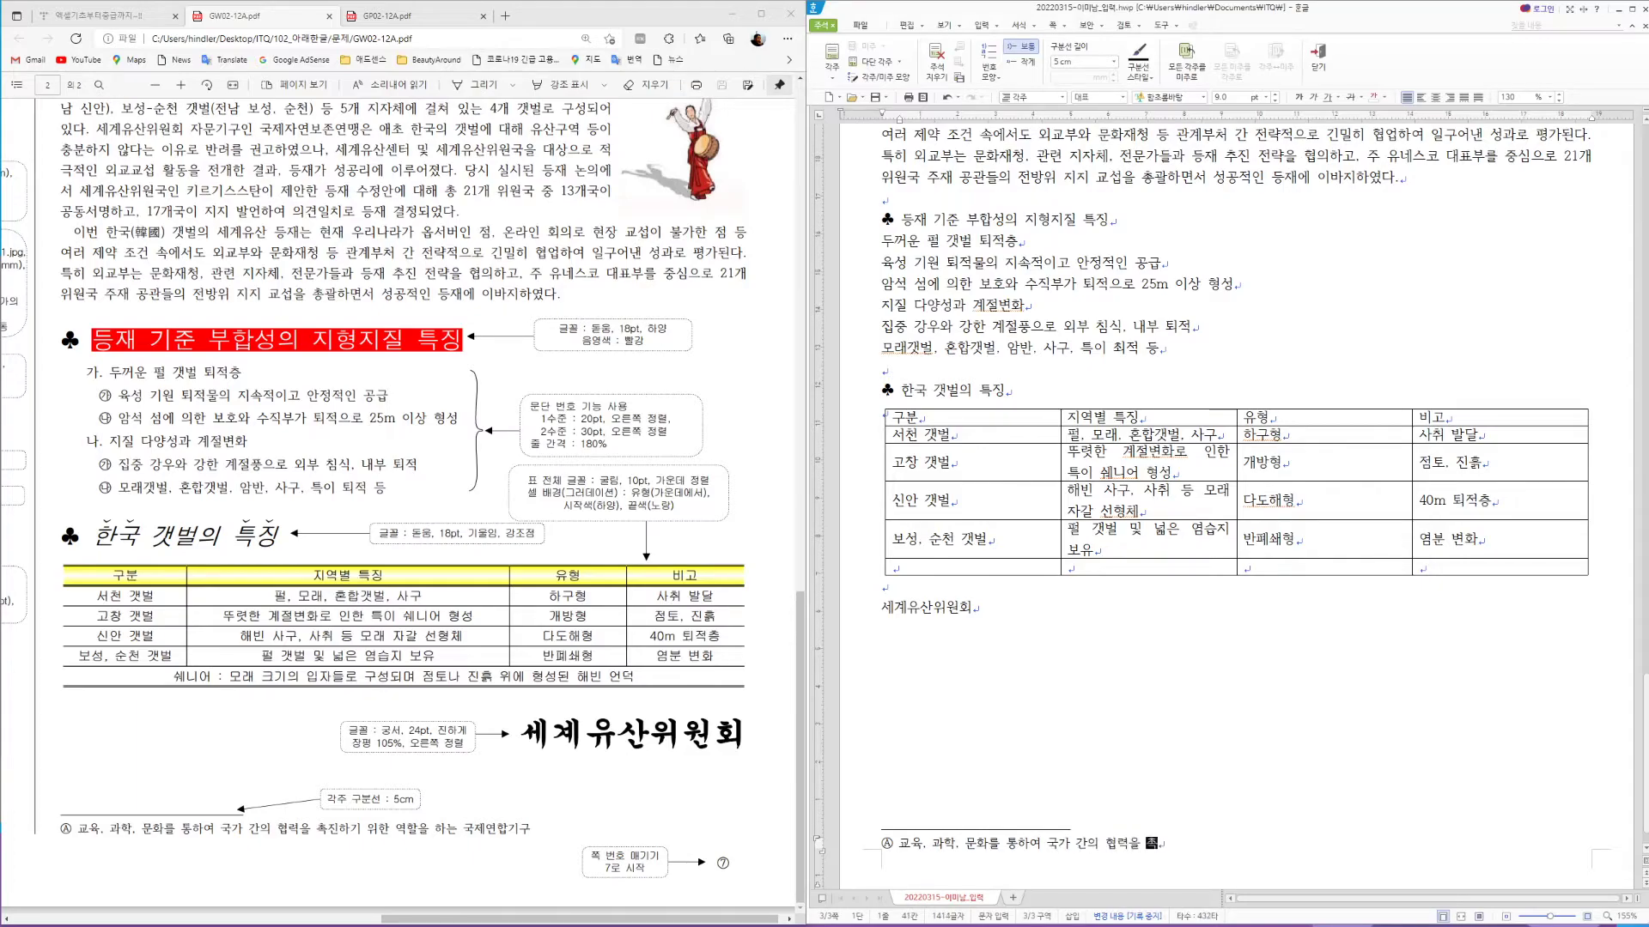
{"action": "type", "text": "진하기 위한 역할을"}
{"action": "type", "text": " 하는 국제"}
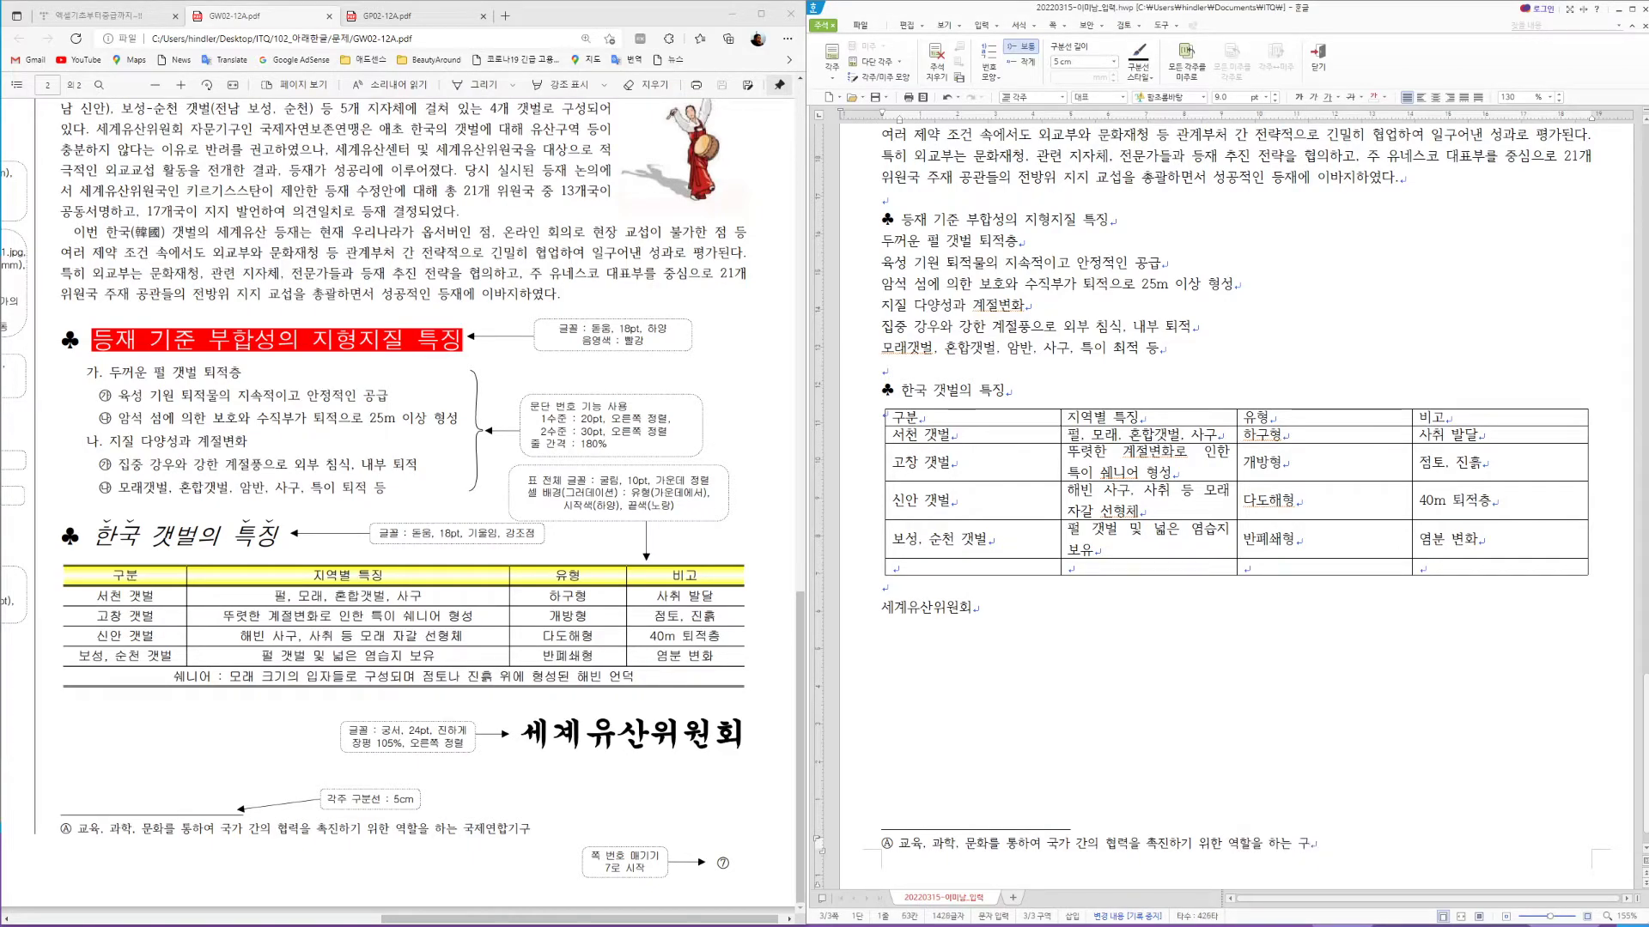
{"action": "type", "text": "연합기구"}
{"action": "left_click", "coordinate": [1317, 58]}
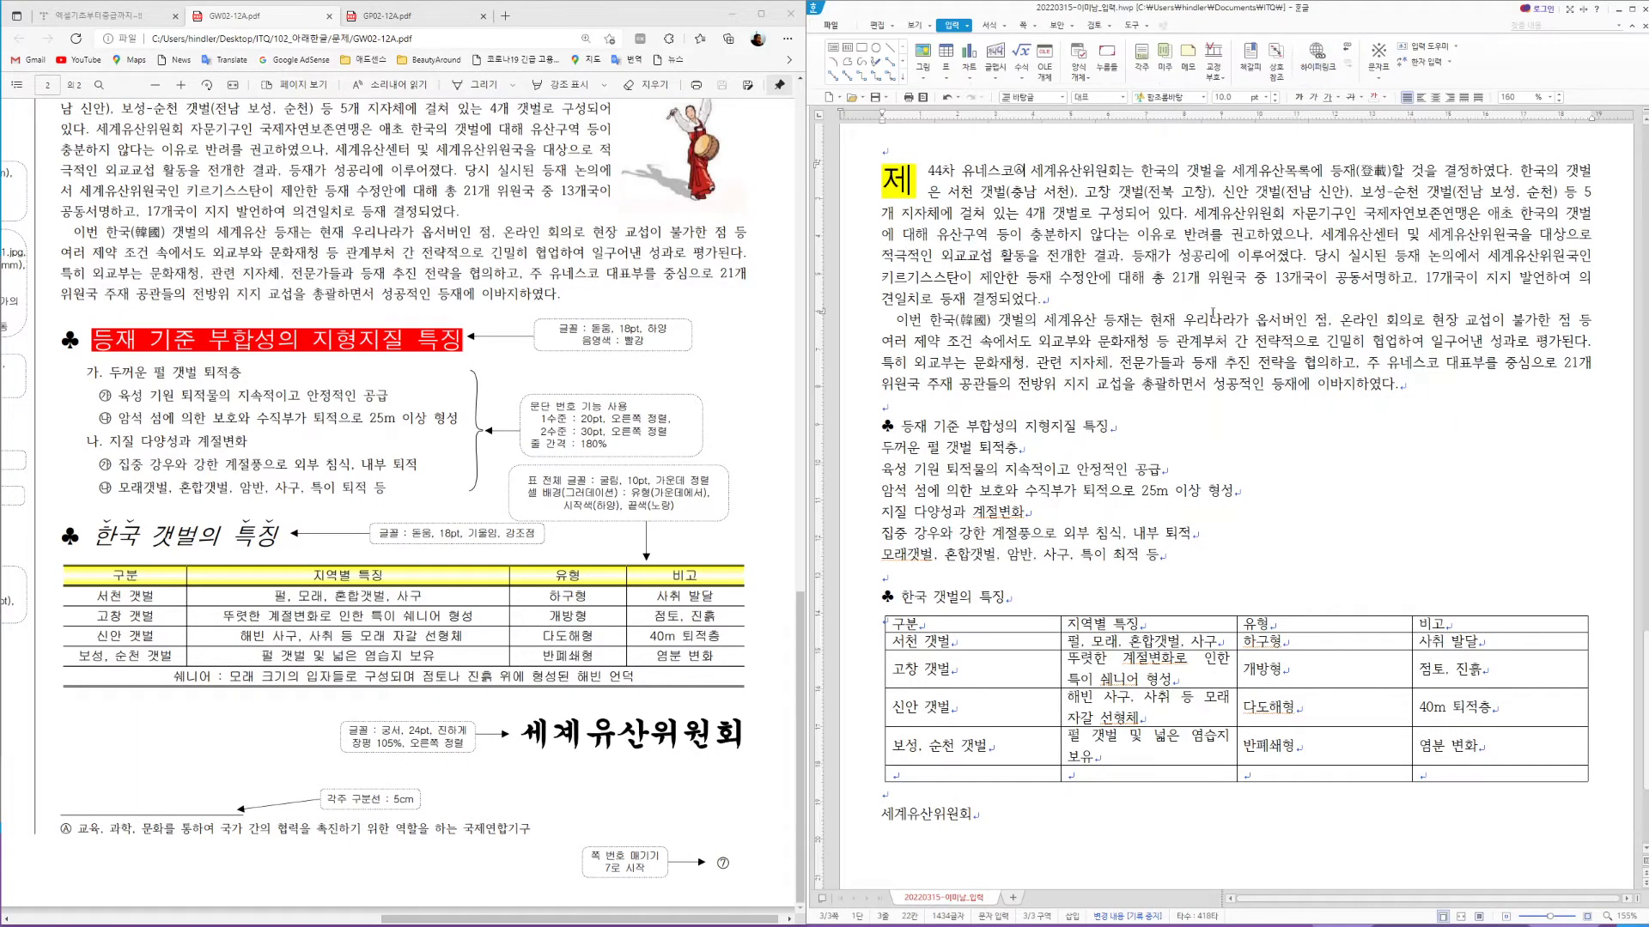
Insert the picture 그림4 from the Picture folder at about 65 × 85 mm and place it over the body paragraphs
{"action": "scroll", "coordinate": [497, 389], "scroll_direction": "up", "scroll_amount": 3}
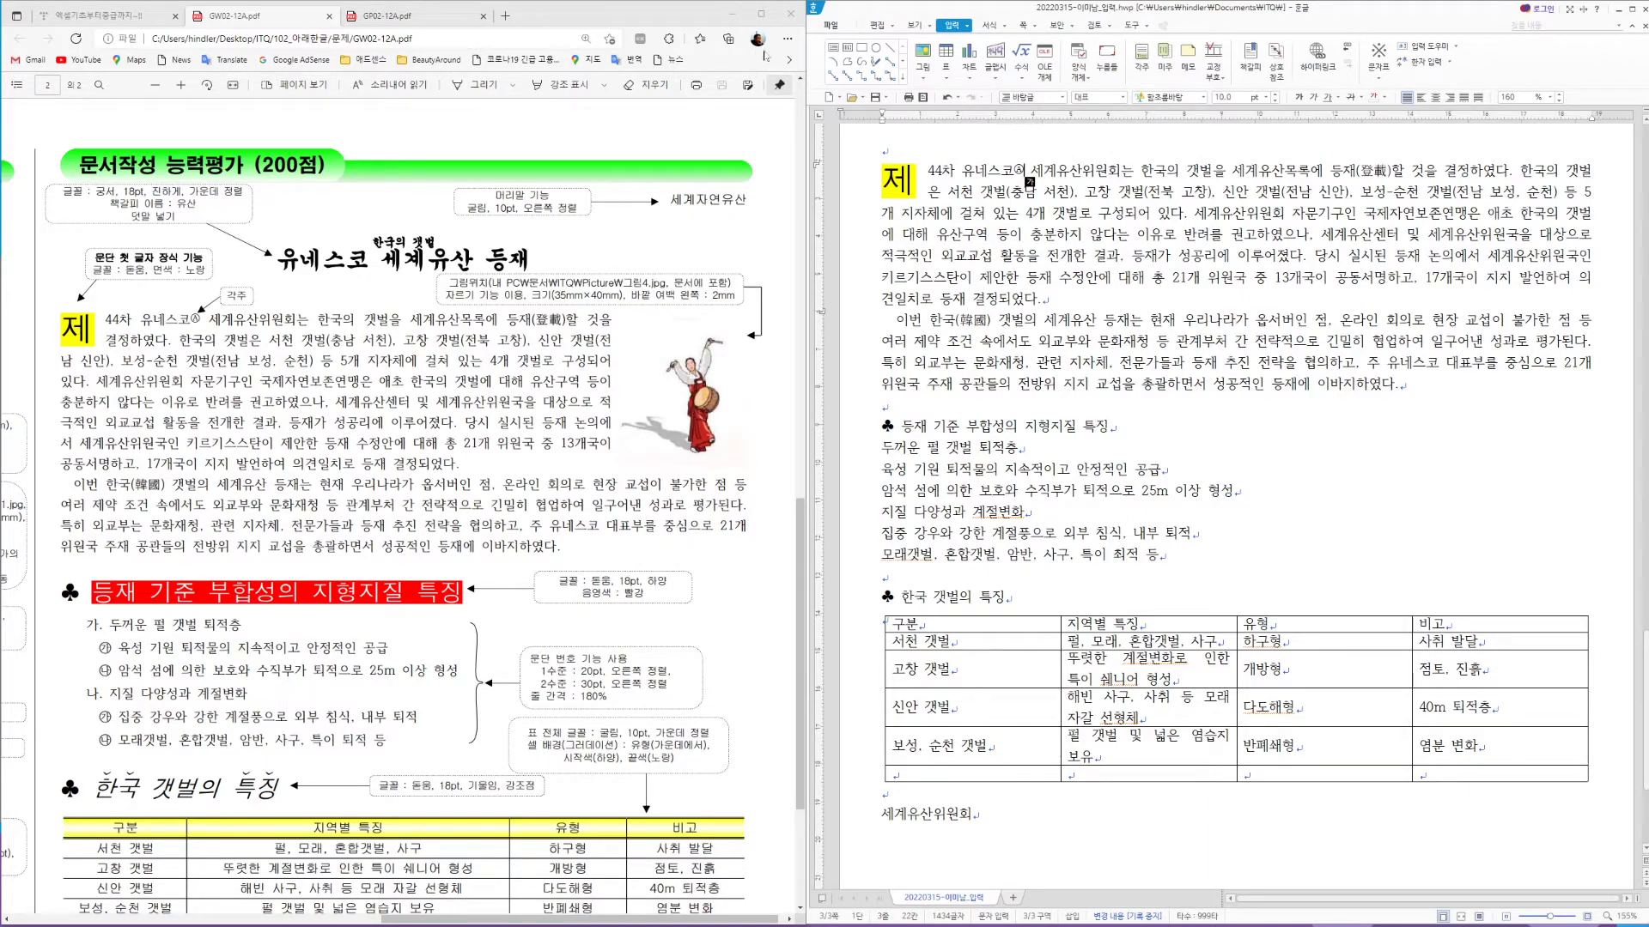
{"action": "left_click", "coordinate": [923, 55]}
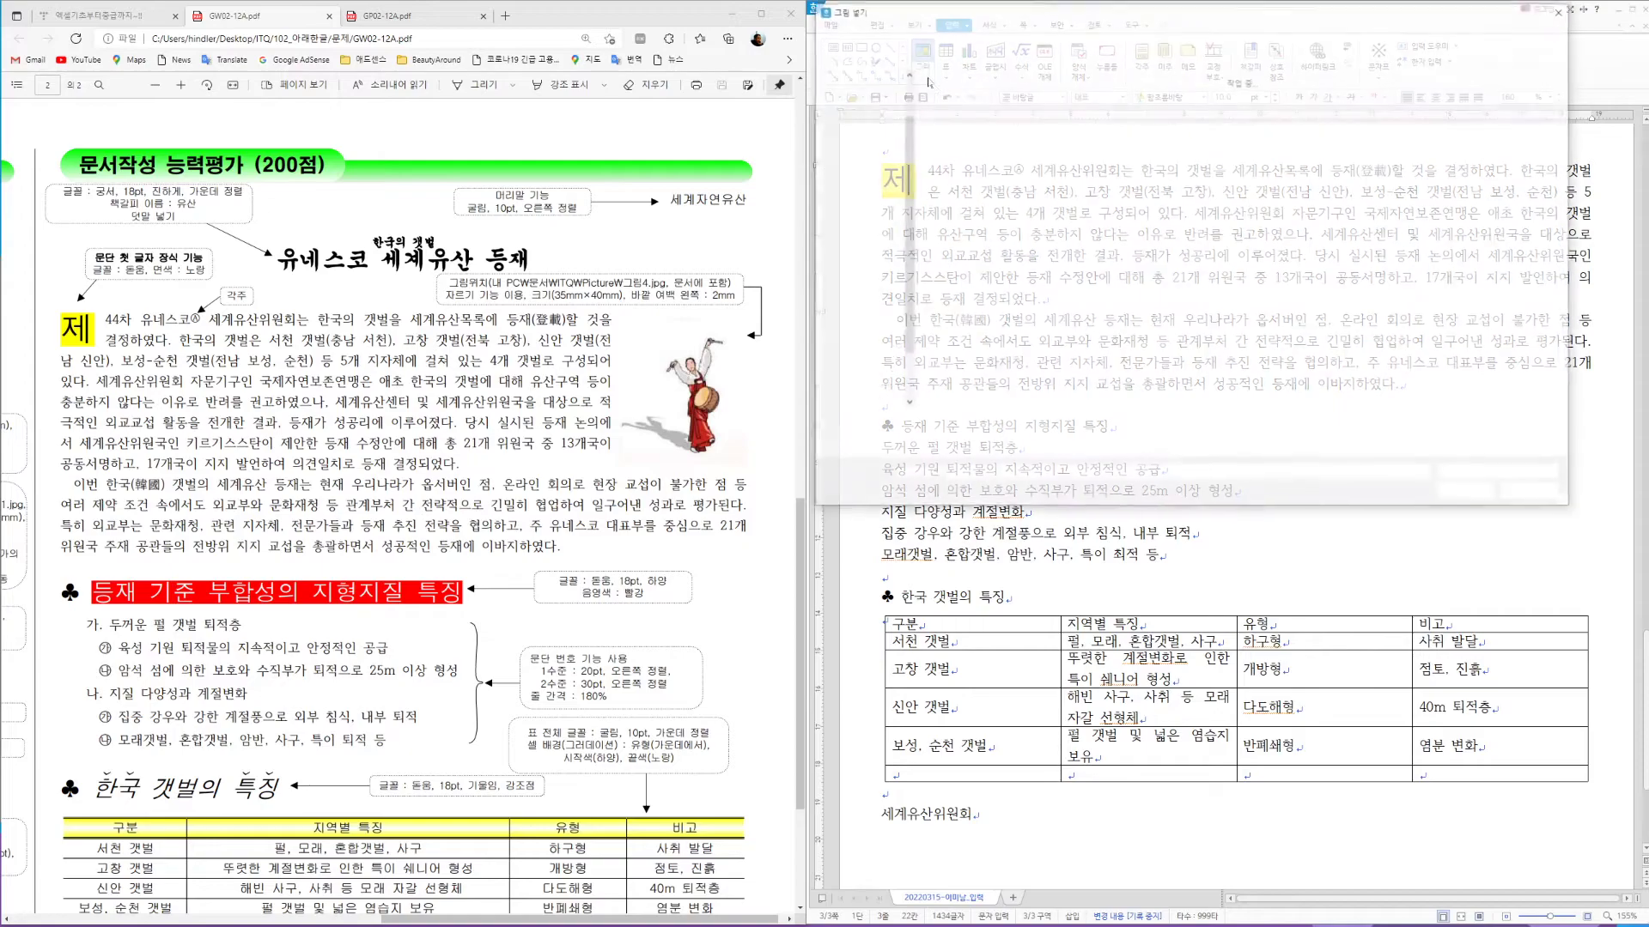
{"action": "left_click", "coordinate": [1173, 107]}
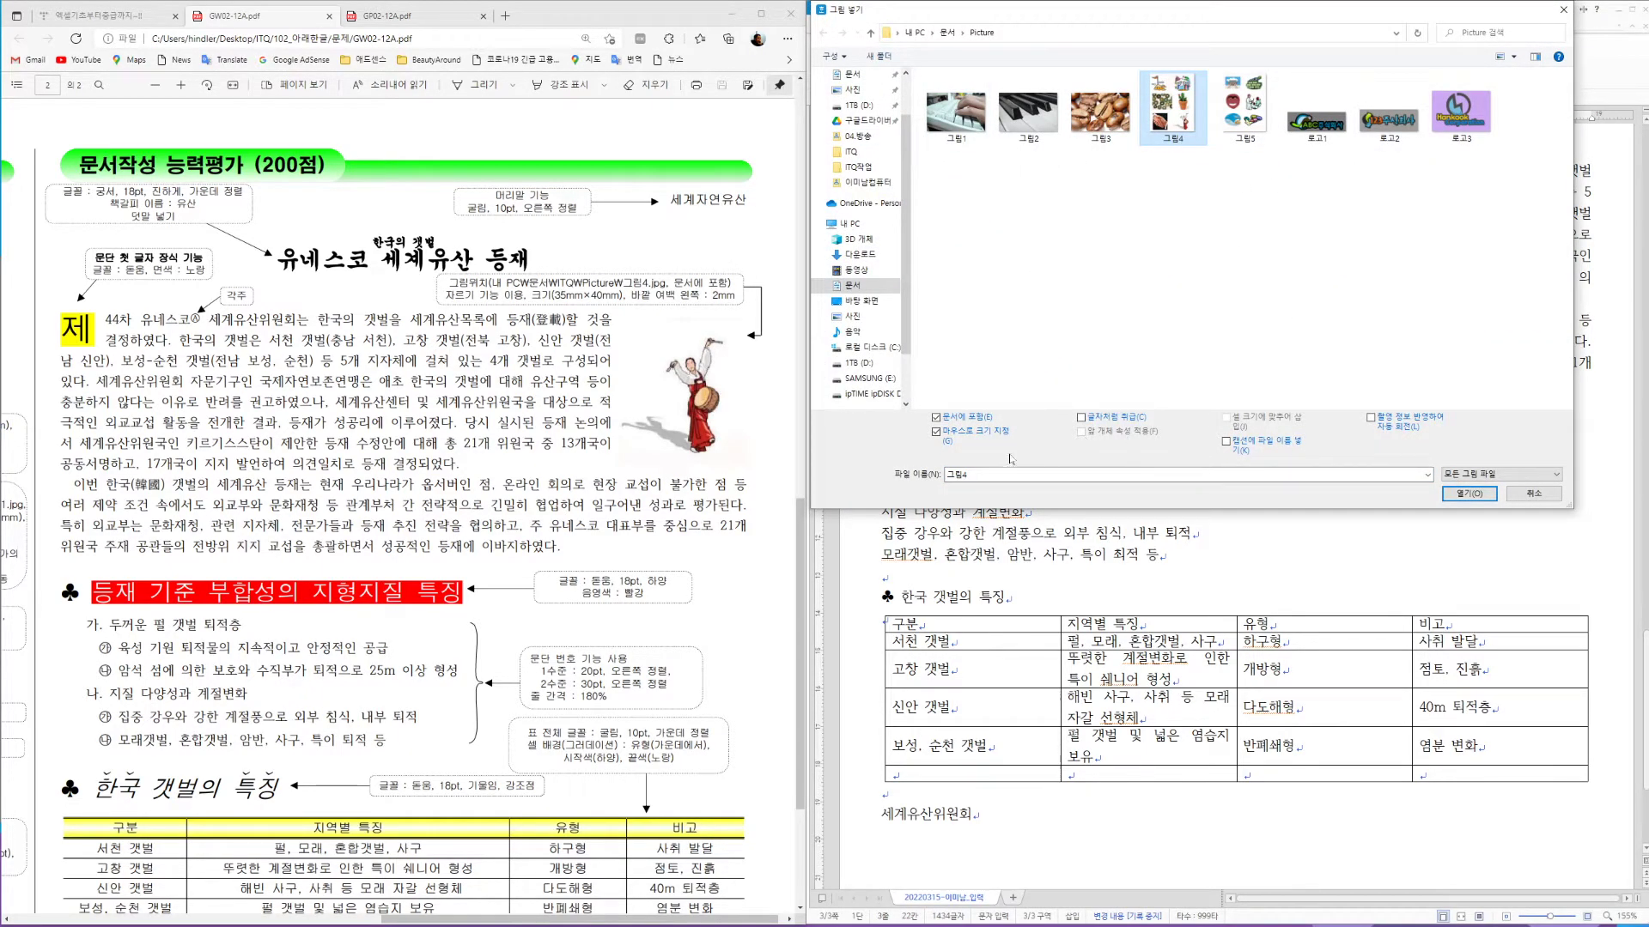
{"action": "left_click", "coordinate": [1490, 495]}
{"action": "left_click_drag", "start_coordinate": [1196, 251], "coordinate": [1443, 572]}
{"action": "left_click_drag", "start_coordinate": [1345, 428], "coordinate": [1278, 369]}
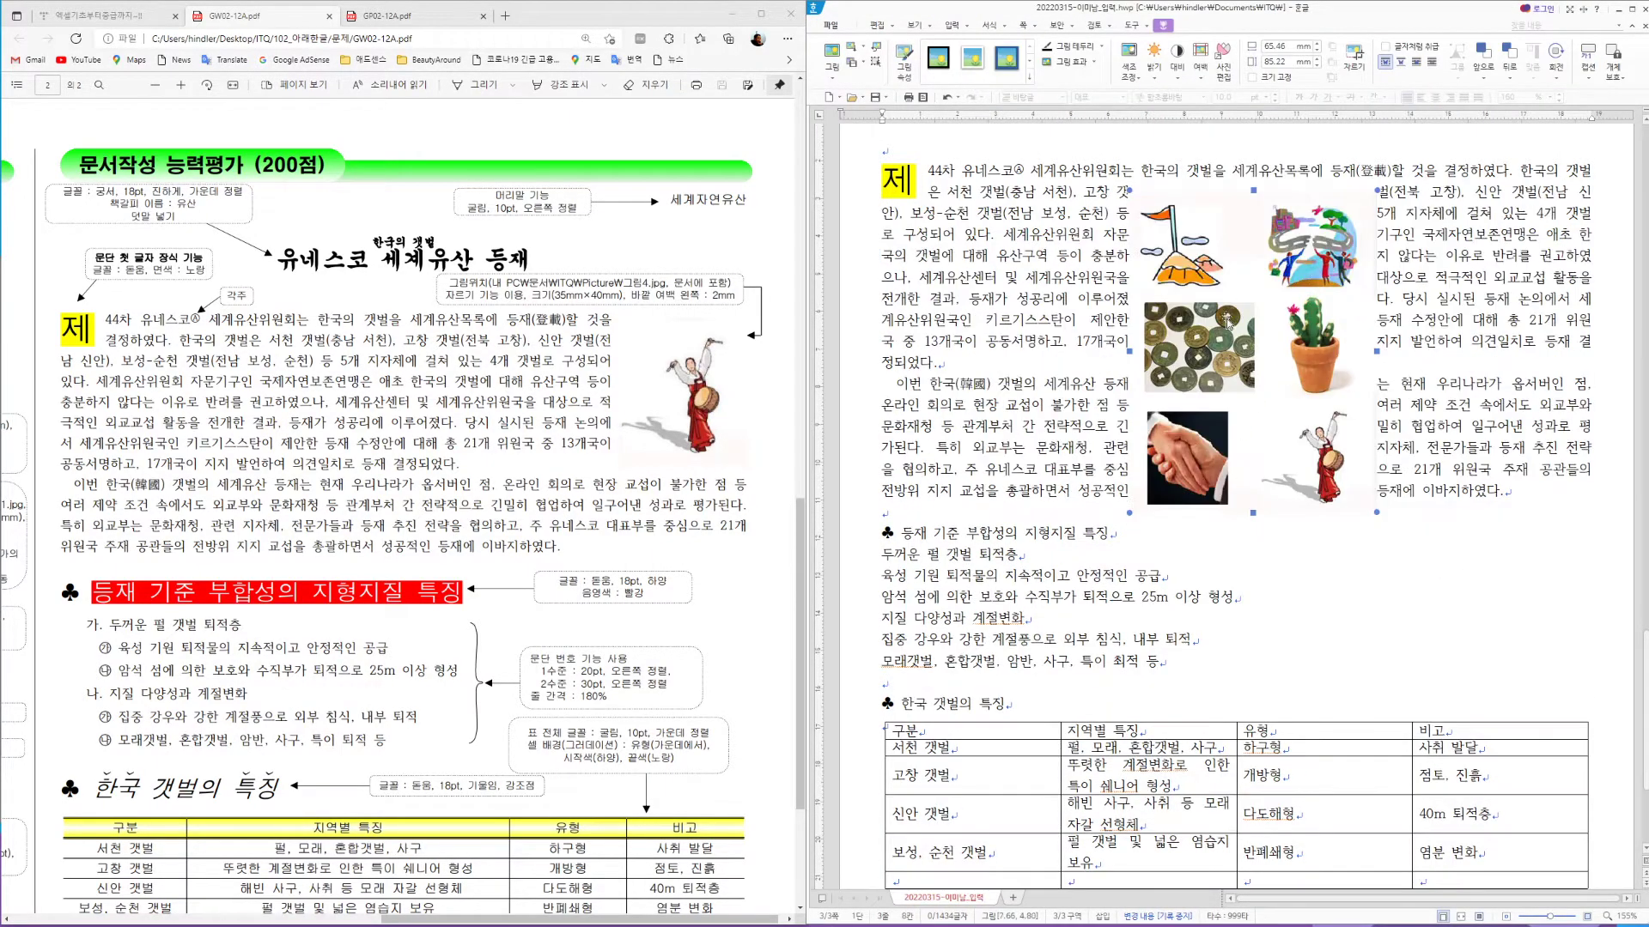
Crop the inserted picture to the drum dancer in its lower-right corner, about 29 × 29 mm
{"action": "left_click", "coordinate": [1355, 60]}
{"action": "key", "text": "Escape"}
{"action": "left_click", "coordinate": [1284, 451]}
{"action": "left_click_drag", "start_coordinate": [1259, 402], "coordinate": [1256, 406]}
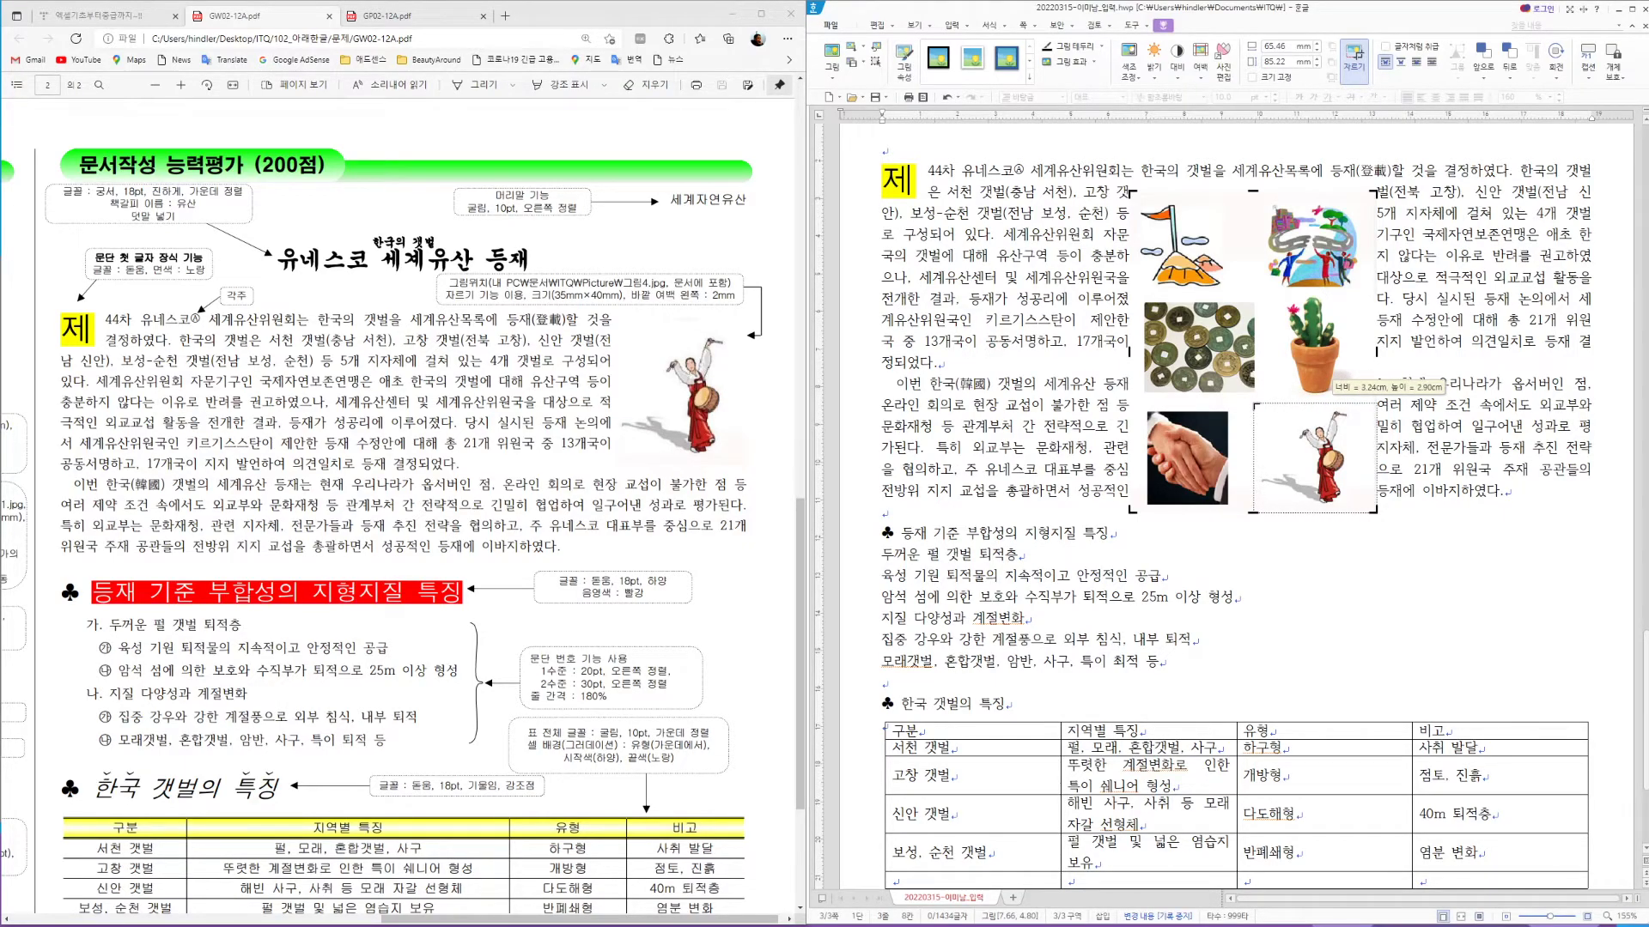
{"action": "left_click_drag", "start_coordinate": [1254, 458], "coordinate": [1257, 457]}
{"action": "left_click_drag", "start_coordinate": [1377, 458], "coordinate": [1366, 464]}
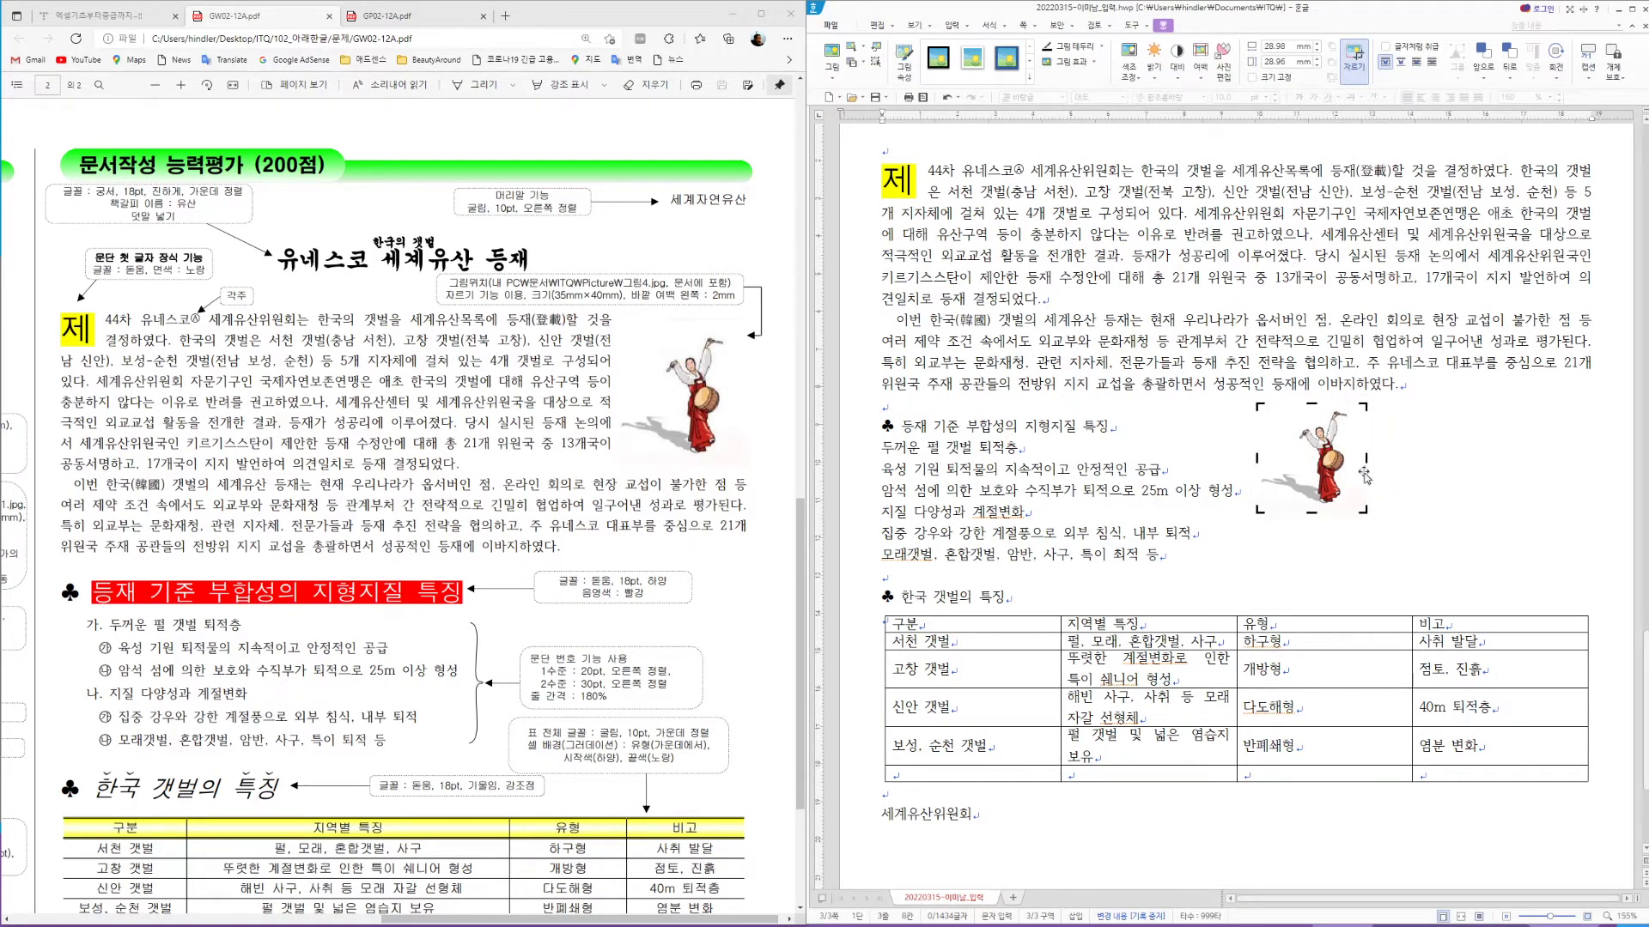
{"action": "left_click", "coordinate": [1353, 55]}
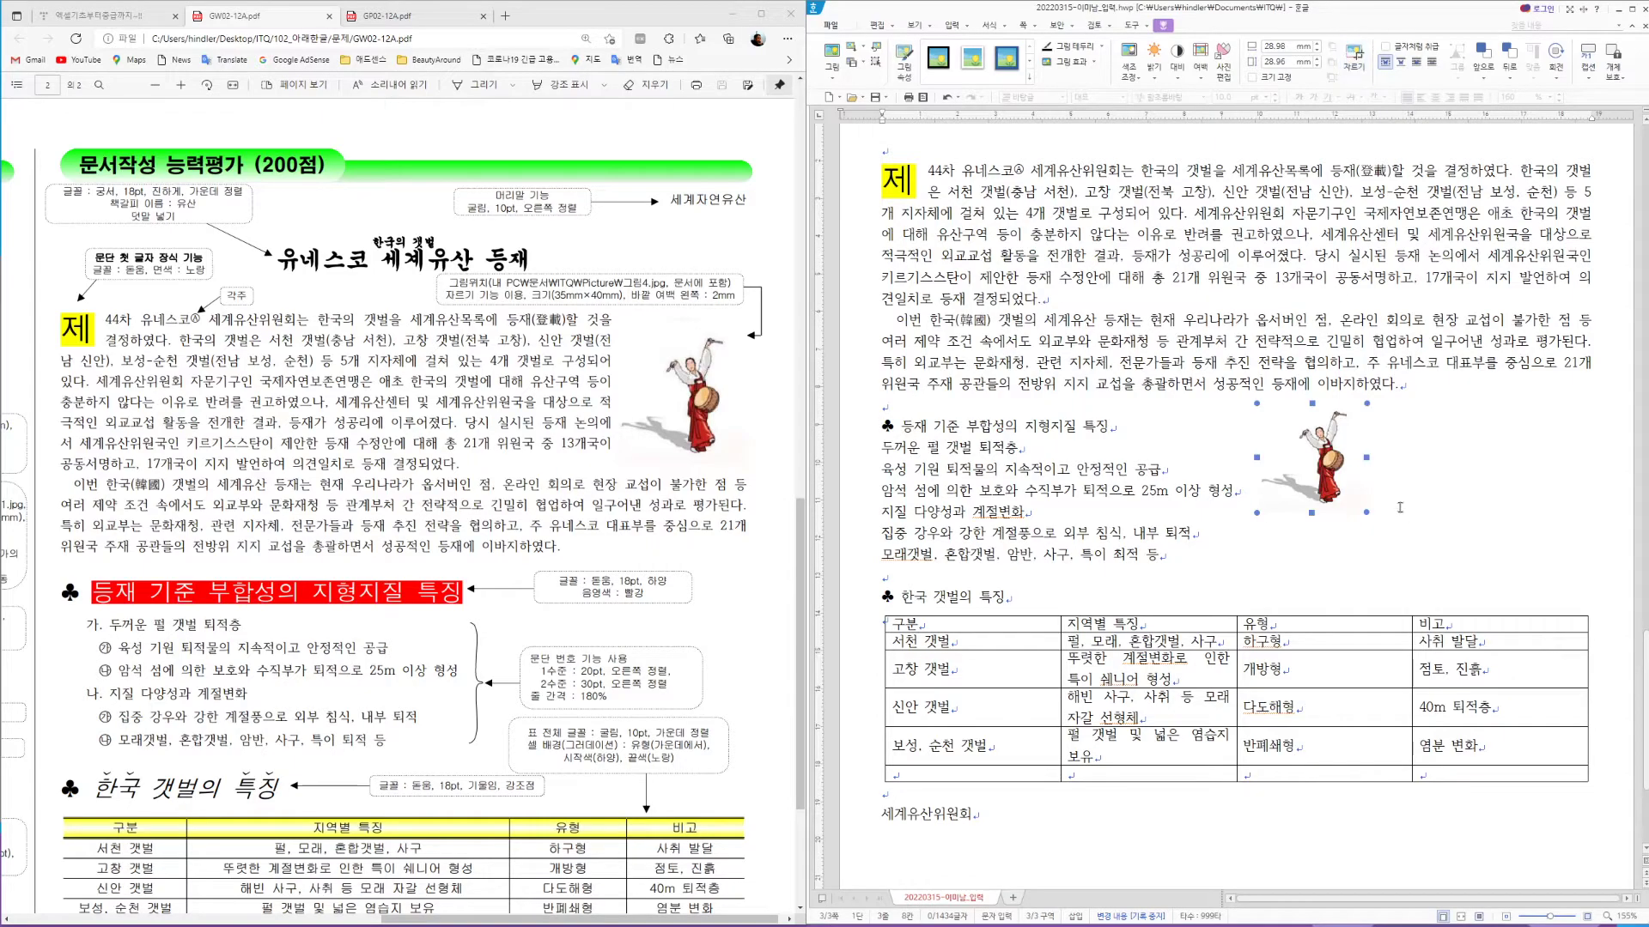
Set the cropped drum dancer picture's width to 35 mm and height to 40 mm, and lock its size (크기 고정)
{"action": "double_click", "coordinate": [1340, 468]}
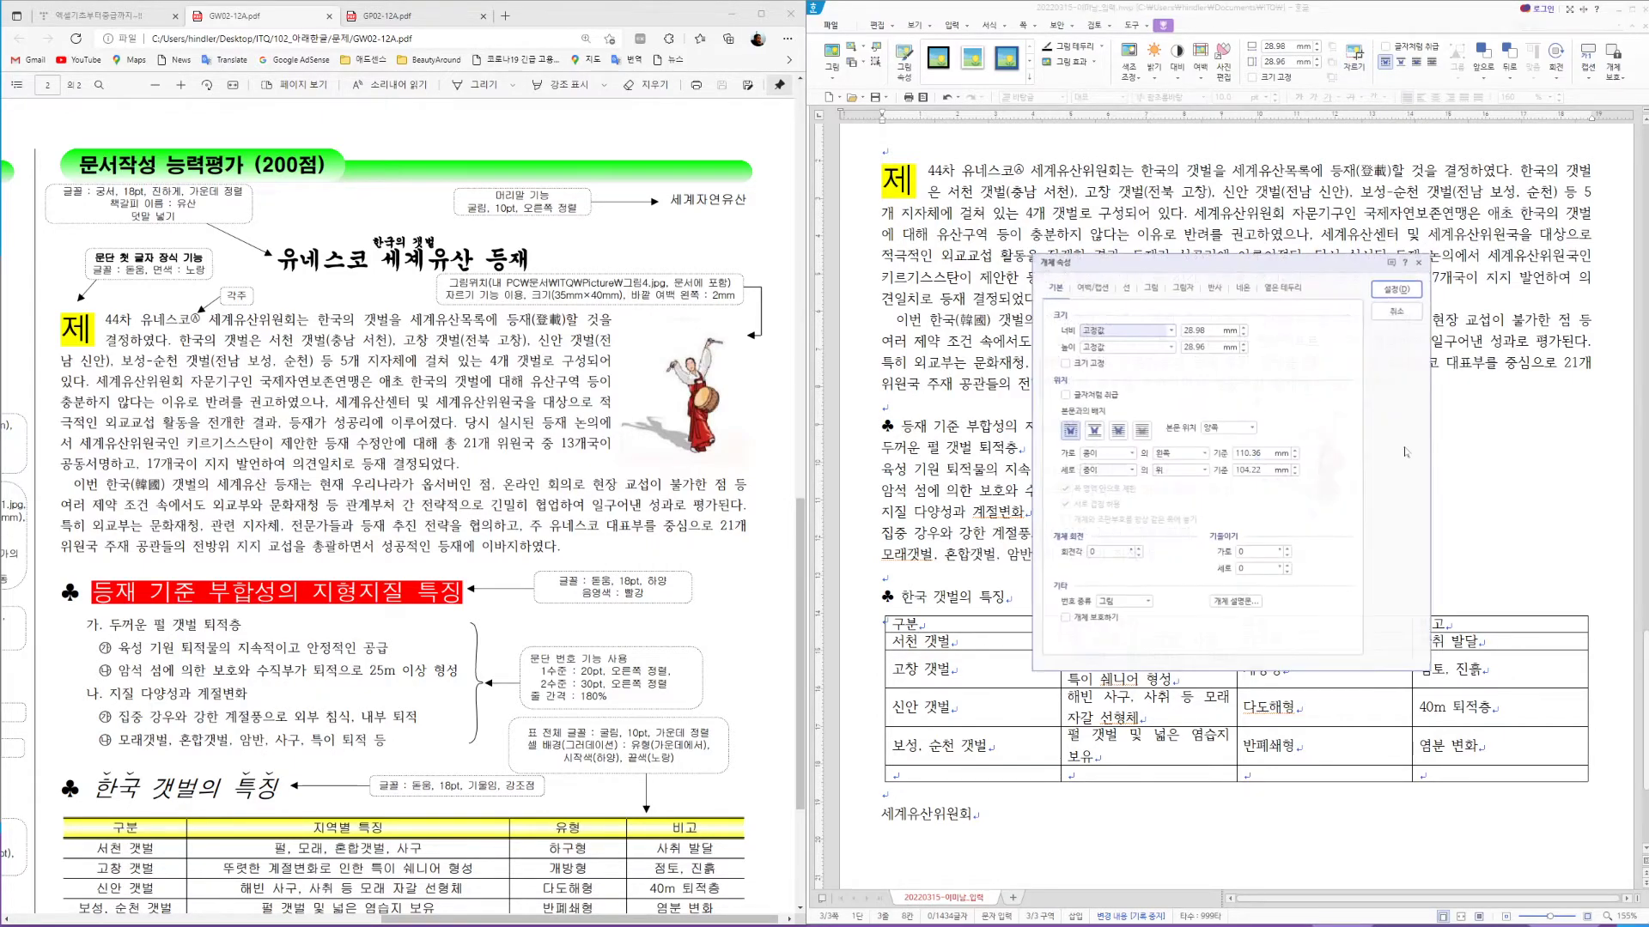
{"action": "key", "text": "Tab"}
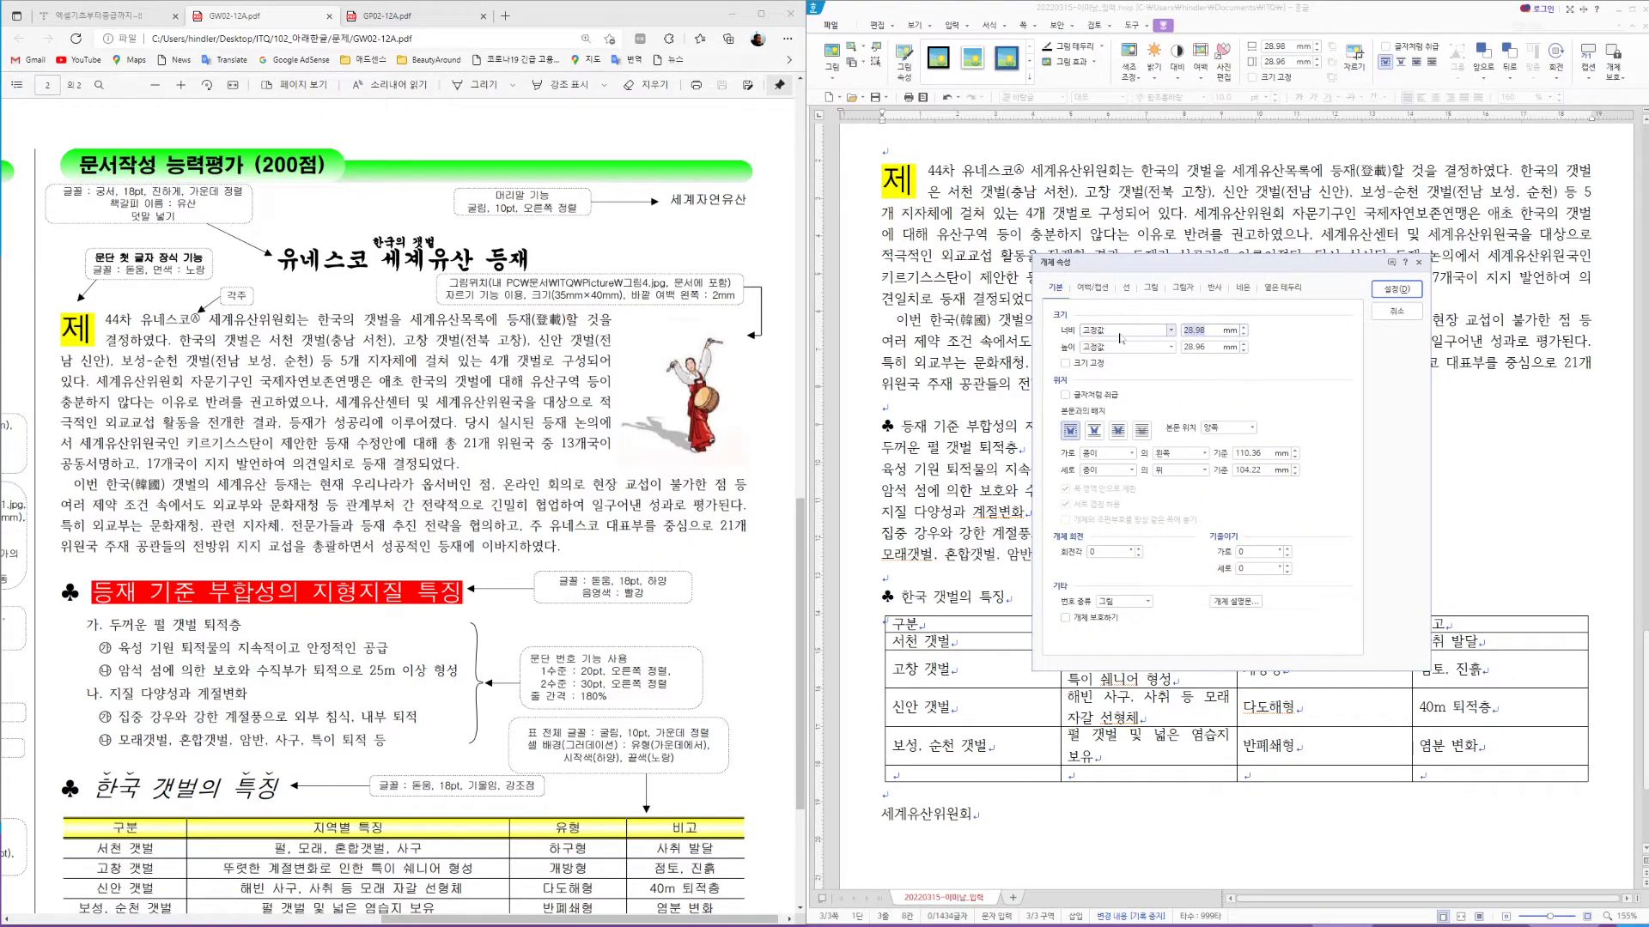
{"action": "type", "text": "35"}
{"action": "key", "text": "Tab"}
{"action": "key", "text": "Tab"}
{"action": "type", "text": "40"}
{"action": "left_click", "coordinate": [1066, 364]}
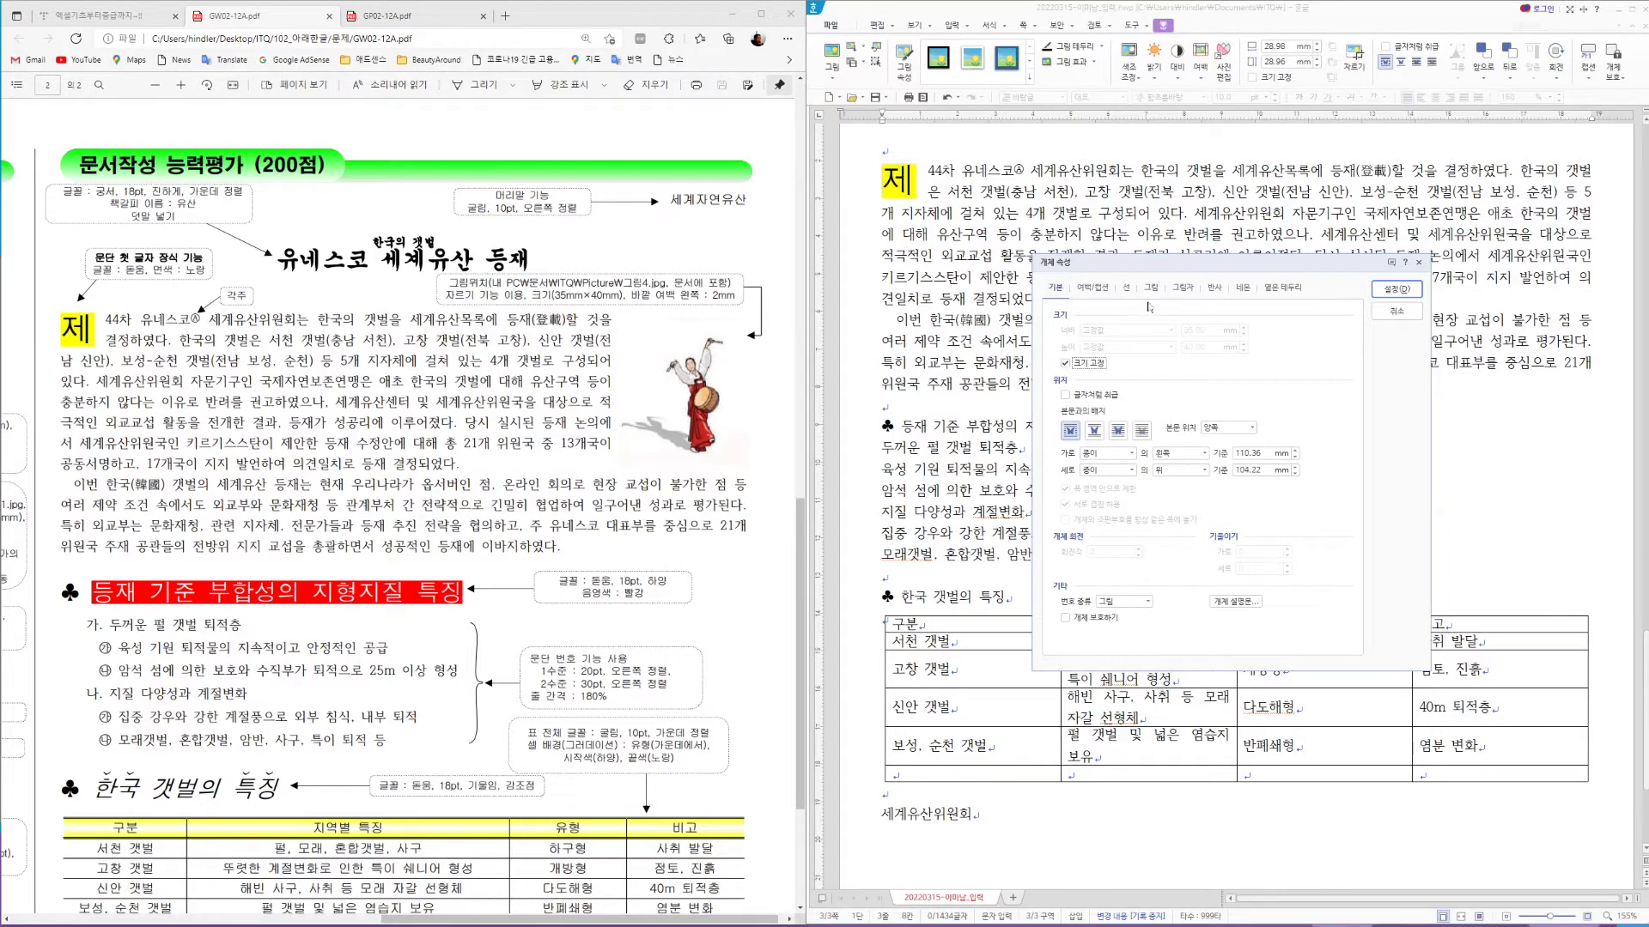
Set the picture's left outer margin to 2 mm and apply the object properties
{"action": "left_click", "coordinate": [1094, 288]}
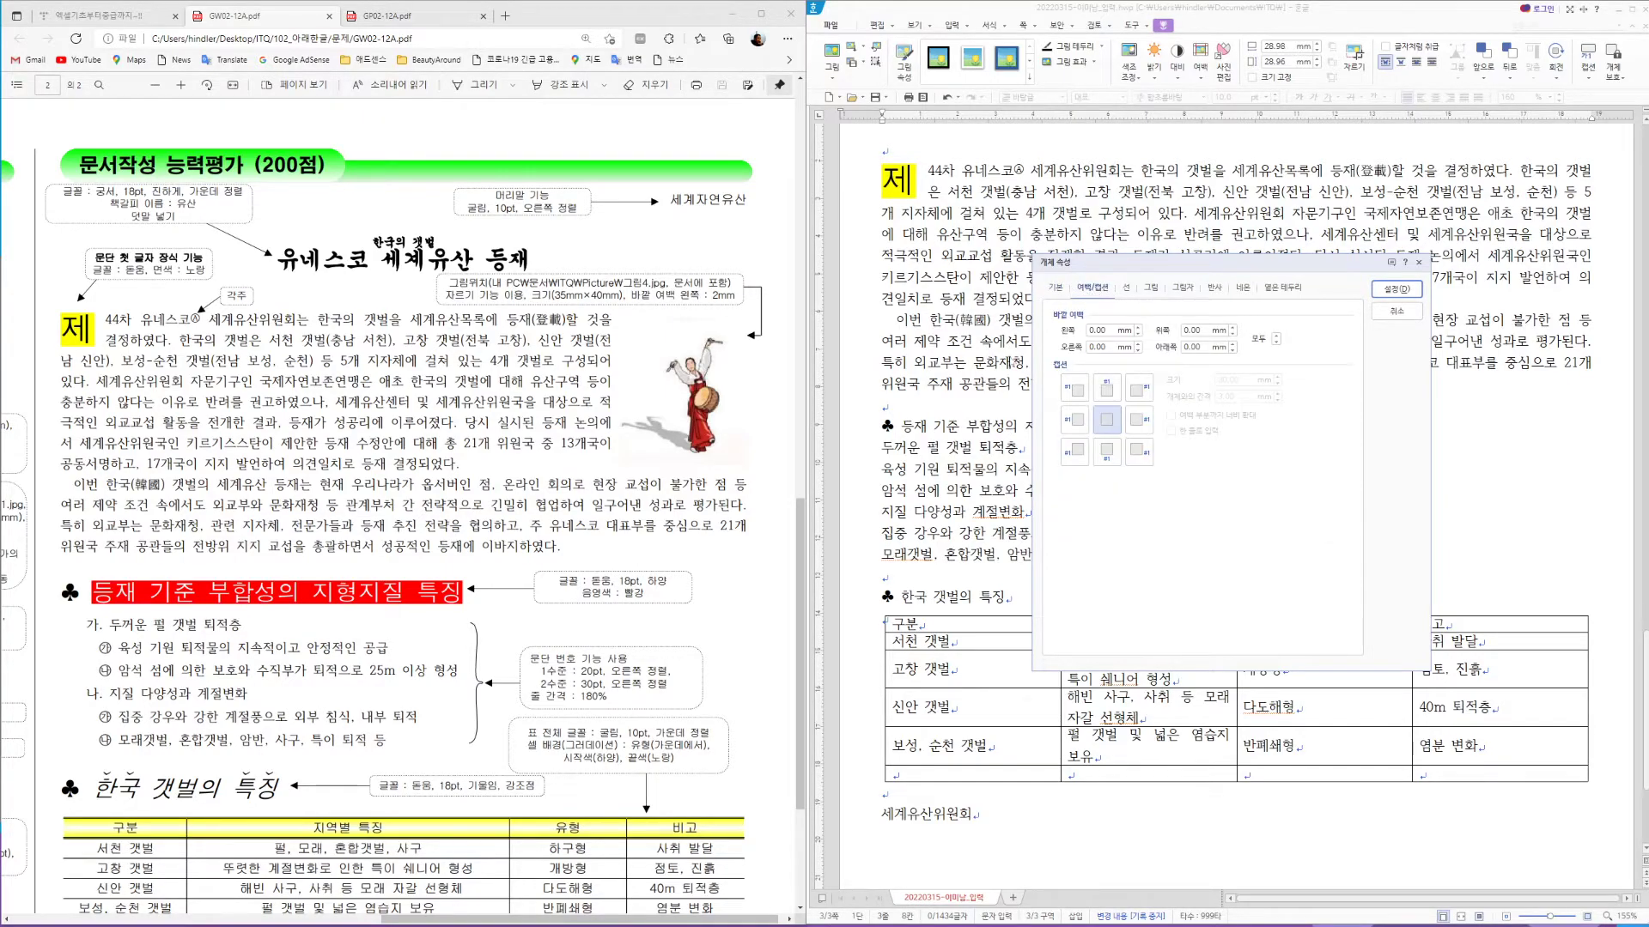
{"action": "left_click_drag", "start_coordinate": [1109, 332], "coordinate": [1031, 333]}
{"action": "type", "text": "2"}
{"action": "left_click", "coordinate": [1396, 288]}
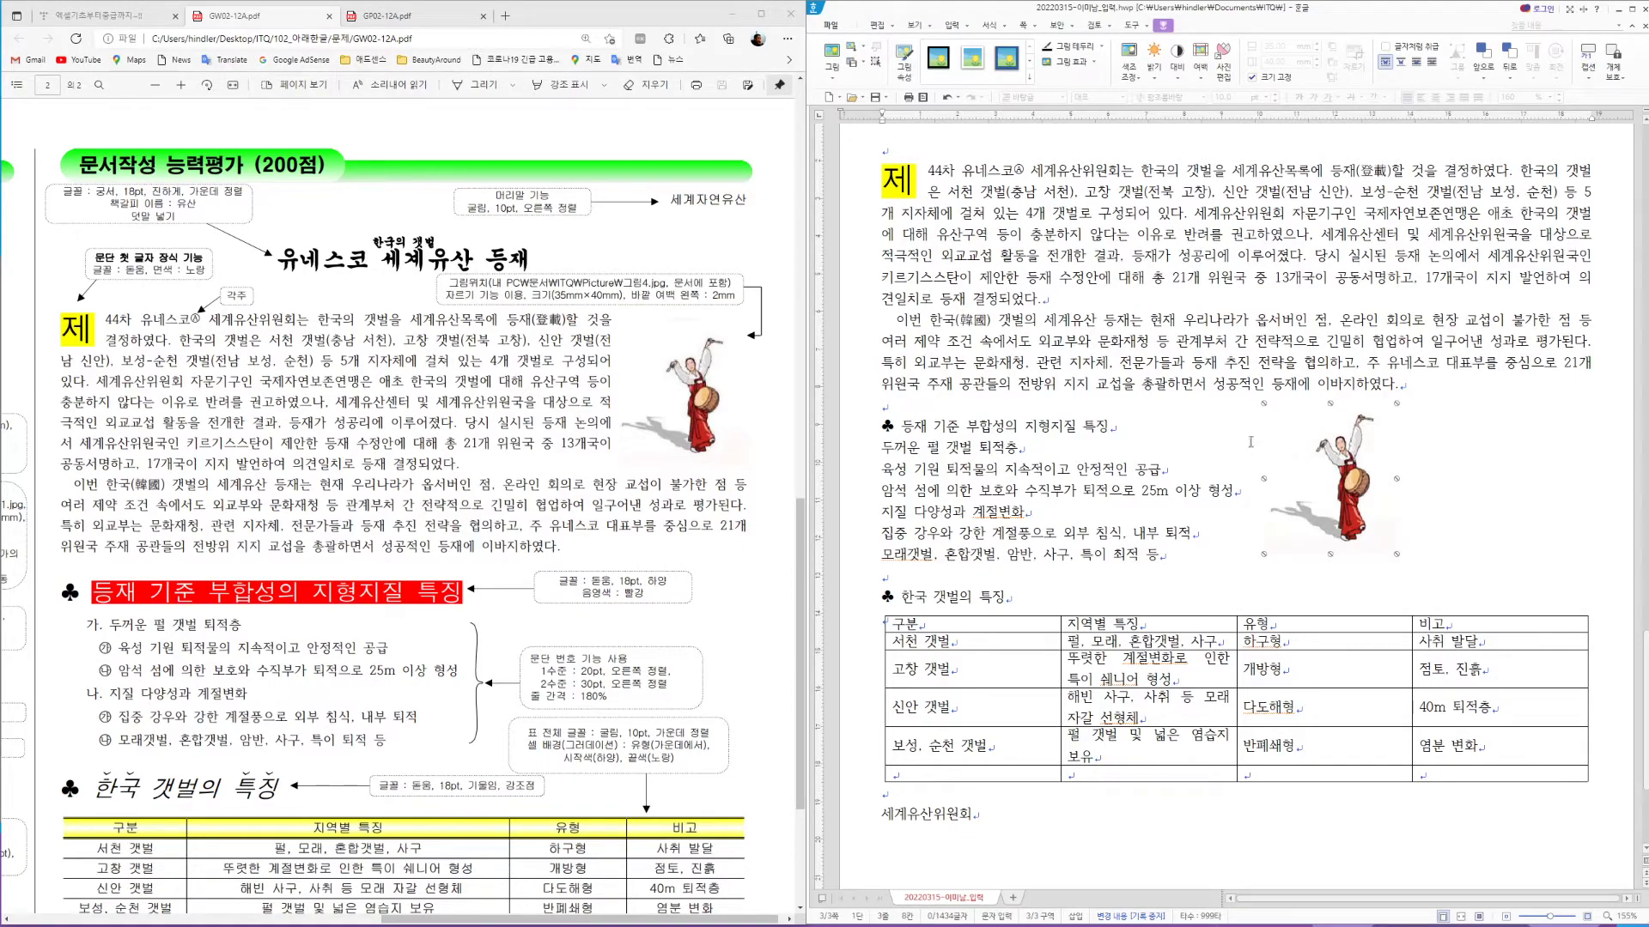
Move the drum dancer picture to the right edge of the first body paragraph, with the text wrapping on its left
{"action": "left_click_drag", "start_coordinate": [1353, 491], "coordinate": [1545, 243]}
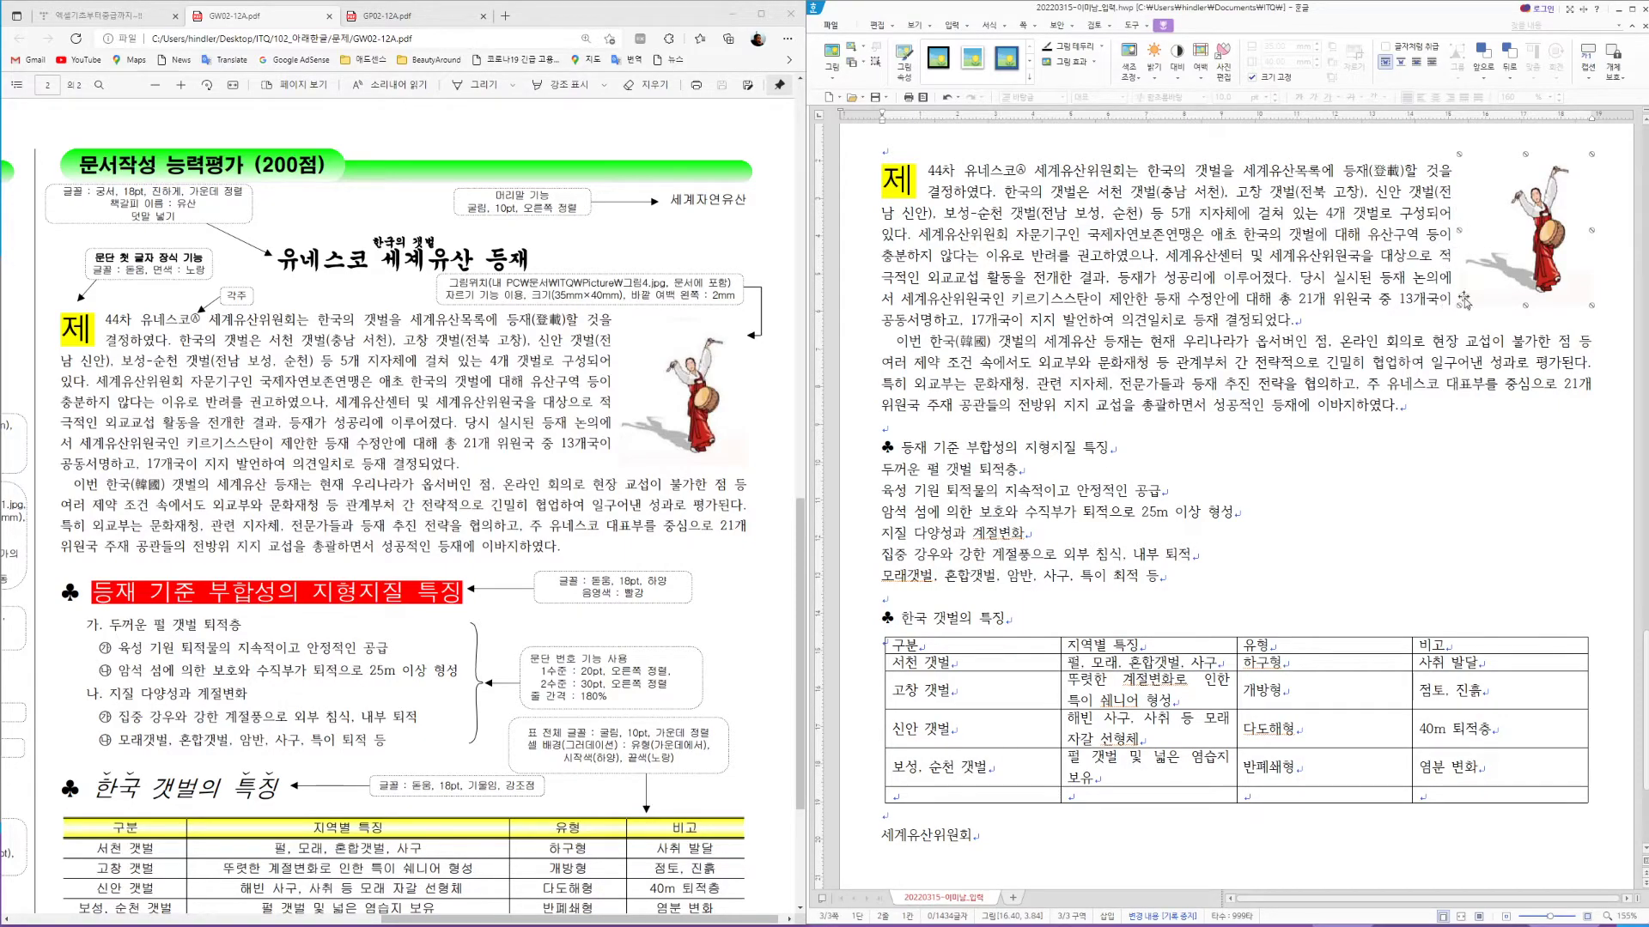
{"action": "left_click_drag", "start_coordinate": [1535, 276], "coordinate": [1539, 292]}
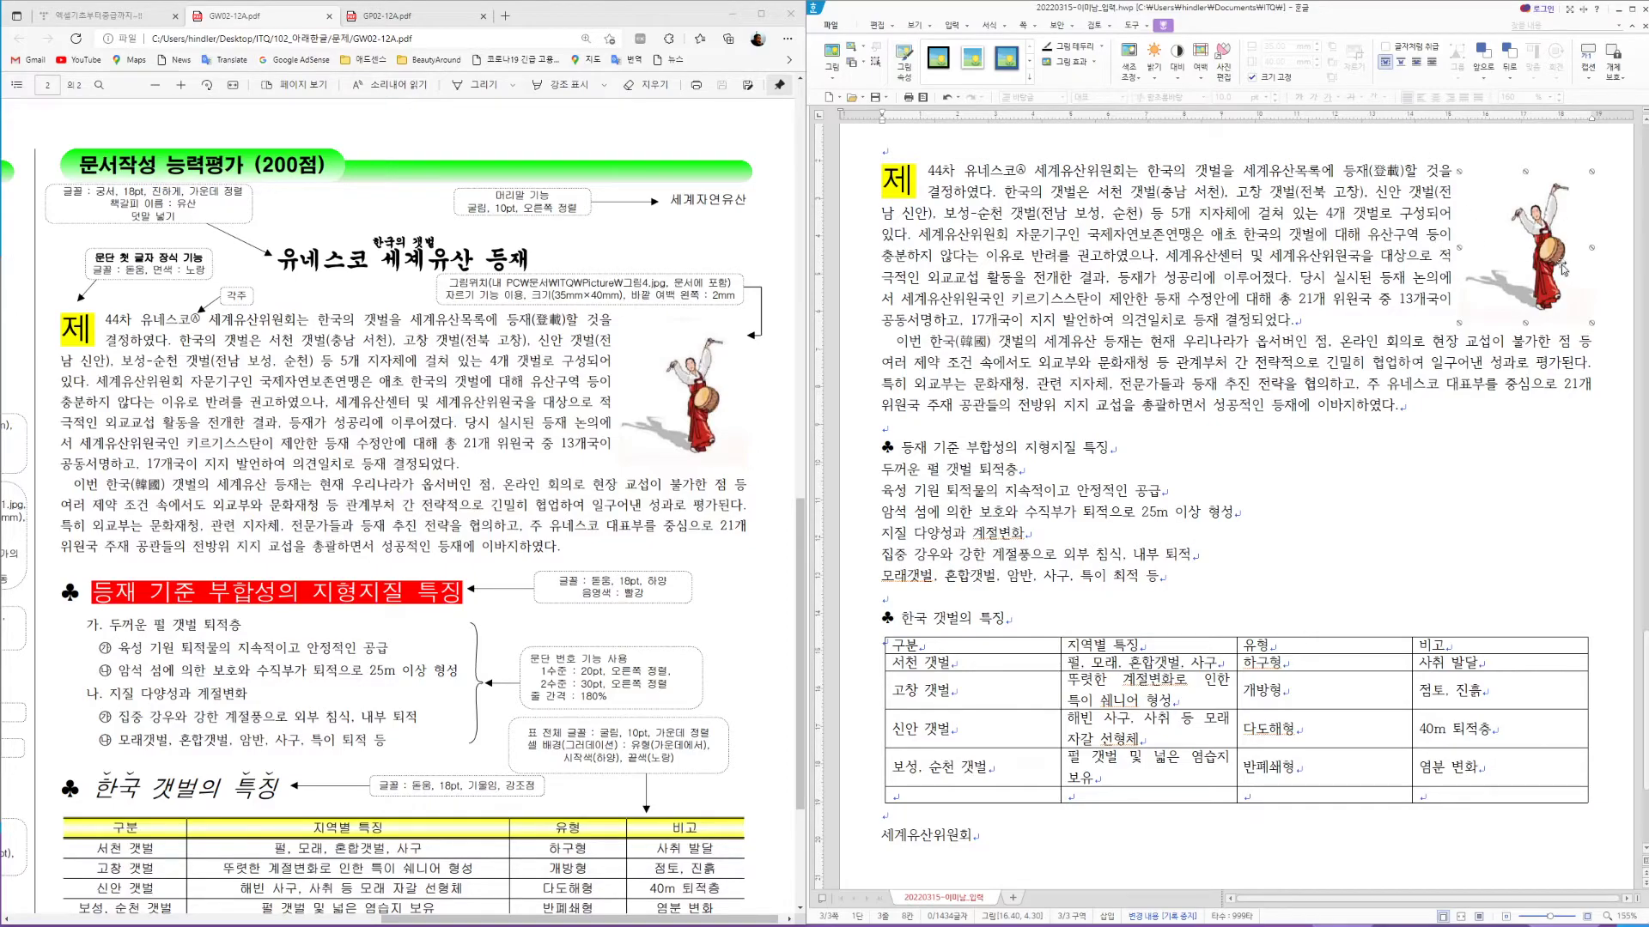
{"action": "left_click_drag", "start_coordinate": [1563, 269], "coordinate": [1562, 269]}
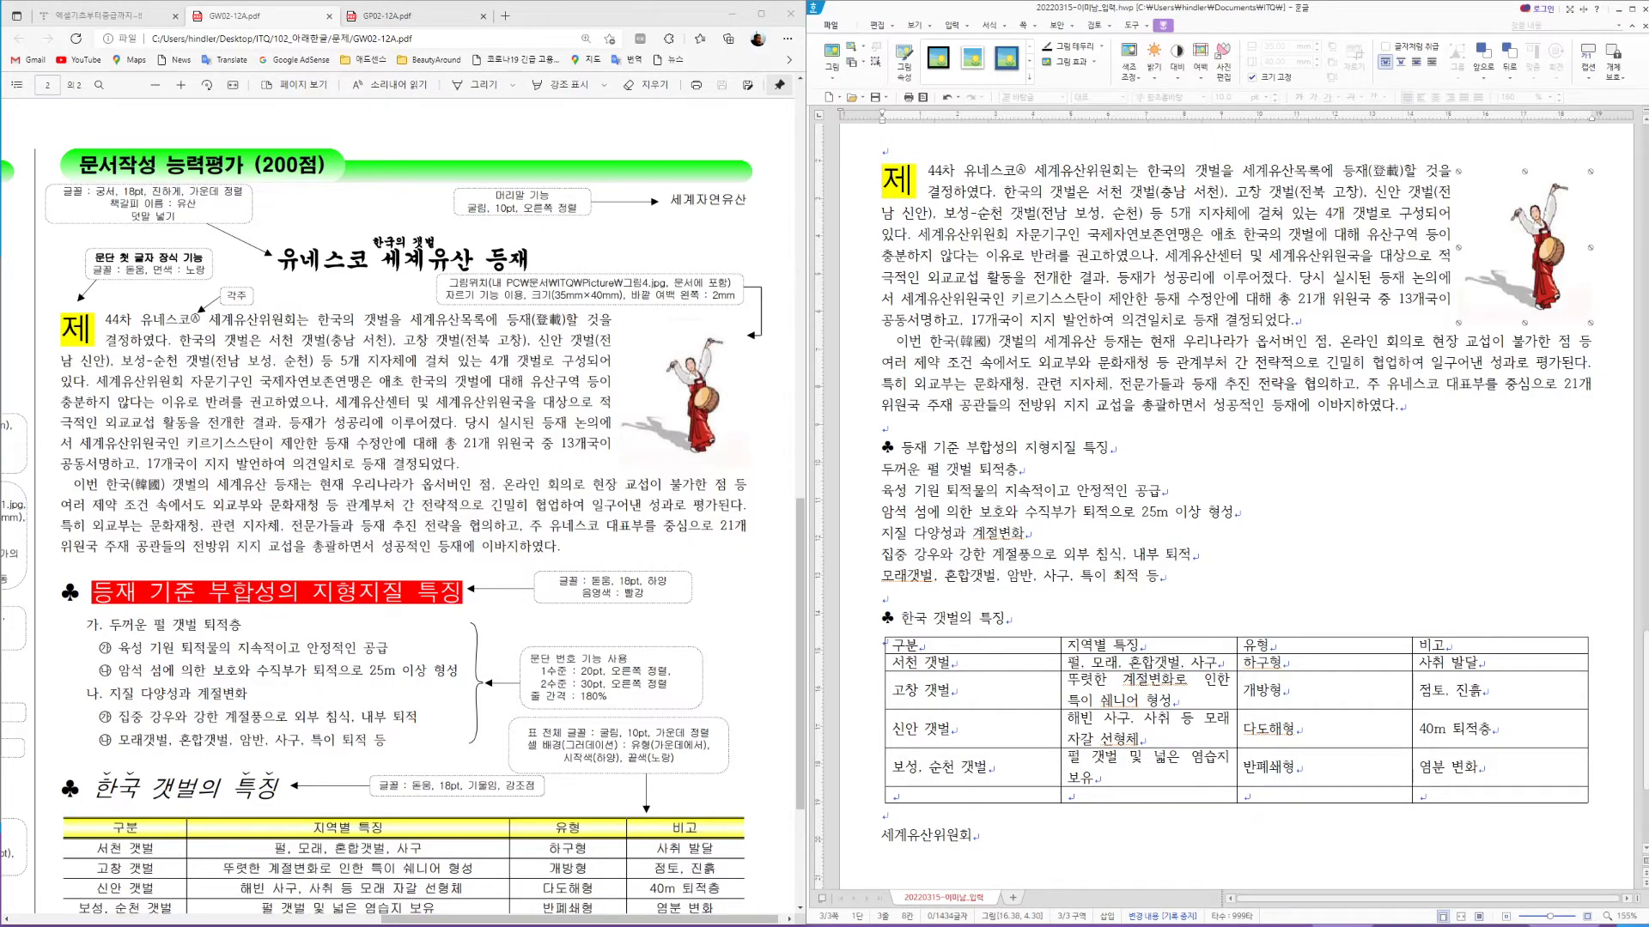
Set the heading ♣ 등재 기준 부합성의 지형지질 특징 to 돋움 at 18 pt
{"action": "scroll", "coordinate": [565, 527], "scroll_direction": "down", "scroll_amount": 3}
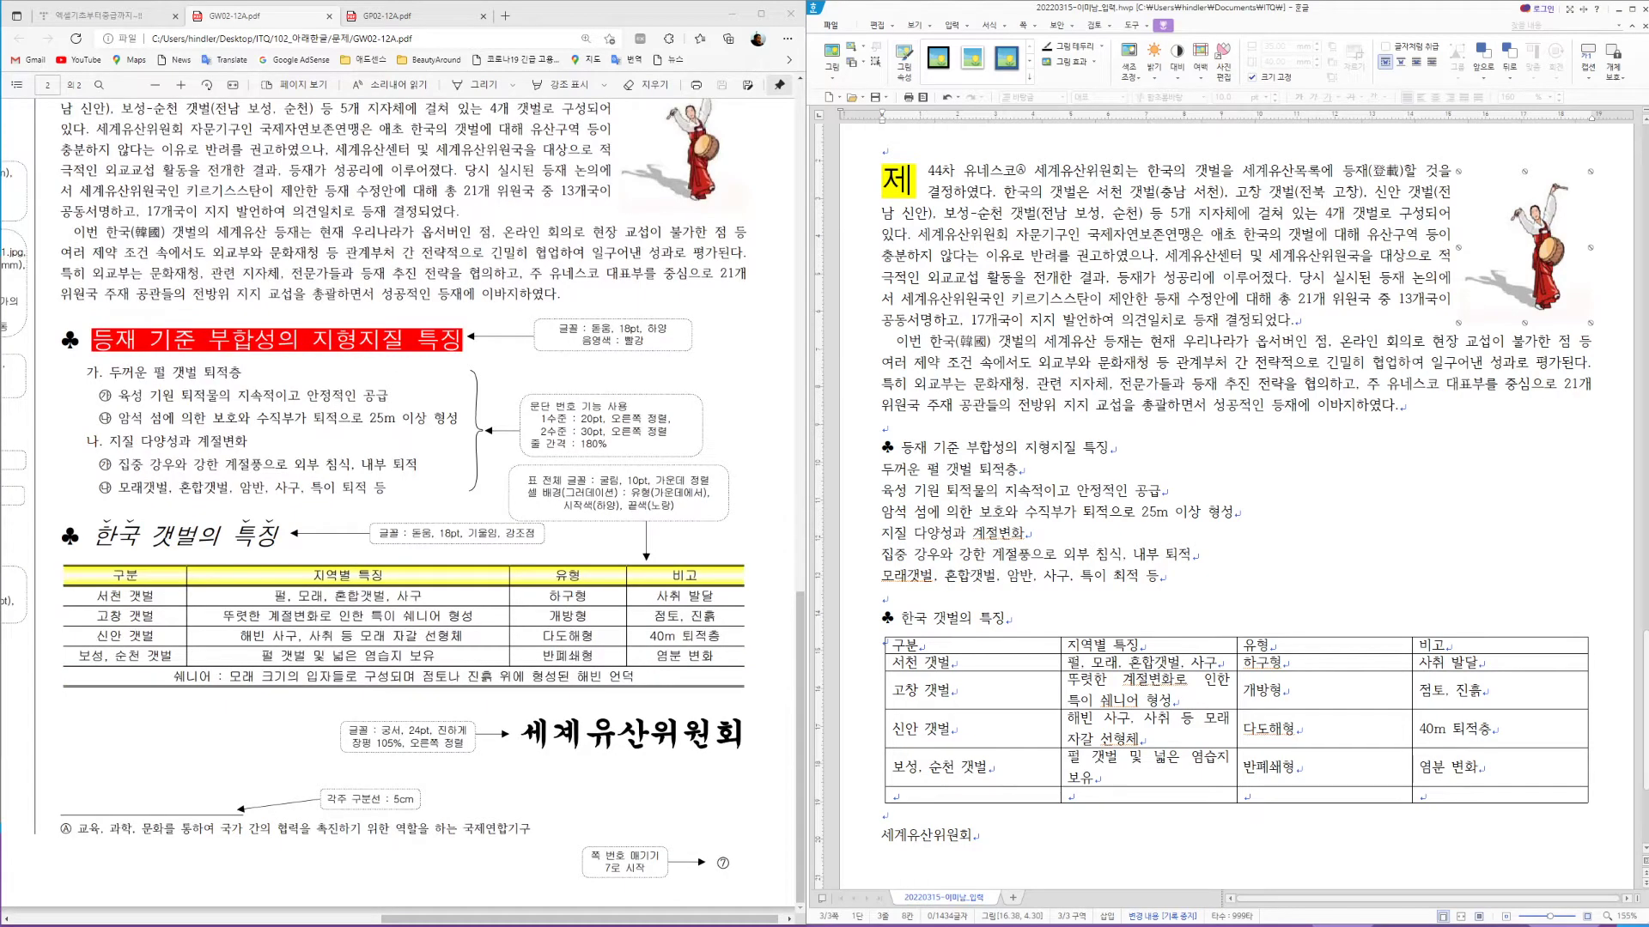
{"action": "triple_click", "coordinate": [976, 447]}
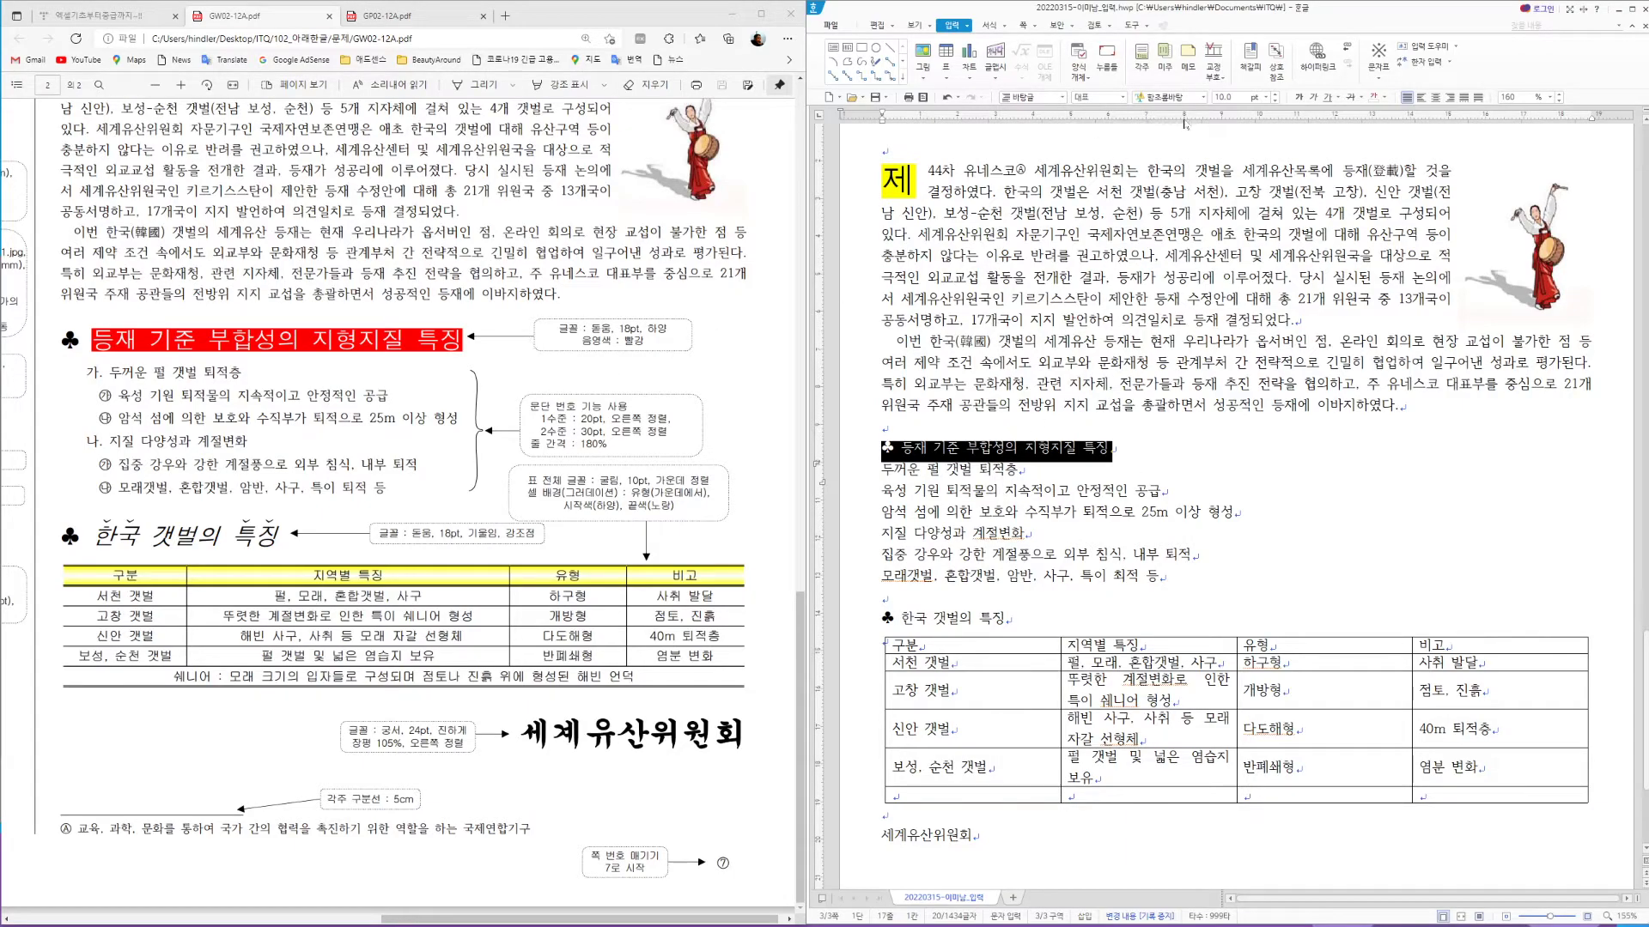
{"action": "left_click", "coordinate": [1173, 99]}
{"action": "type", "text": "돋움"}
{"action": "key", "text": "Return"}
{"action": "left_click", "coordinate": [1221, 99]}
{"action": "type", "text": "18"}
{"action": "key", "text": "Return"}
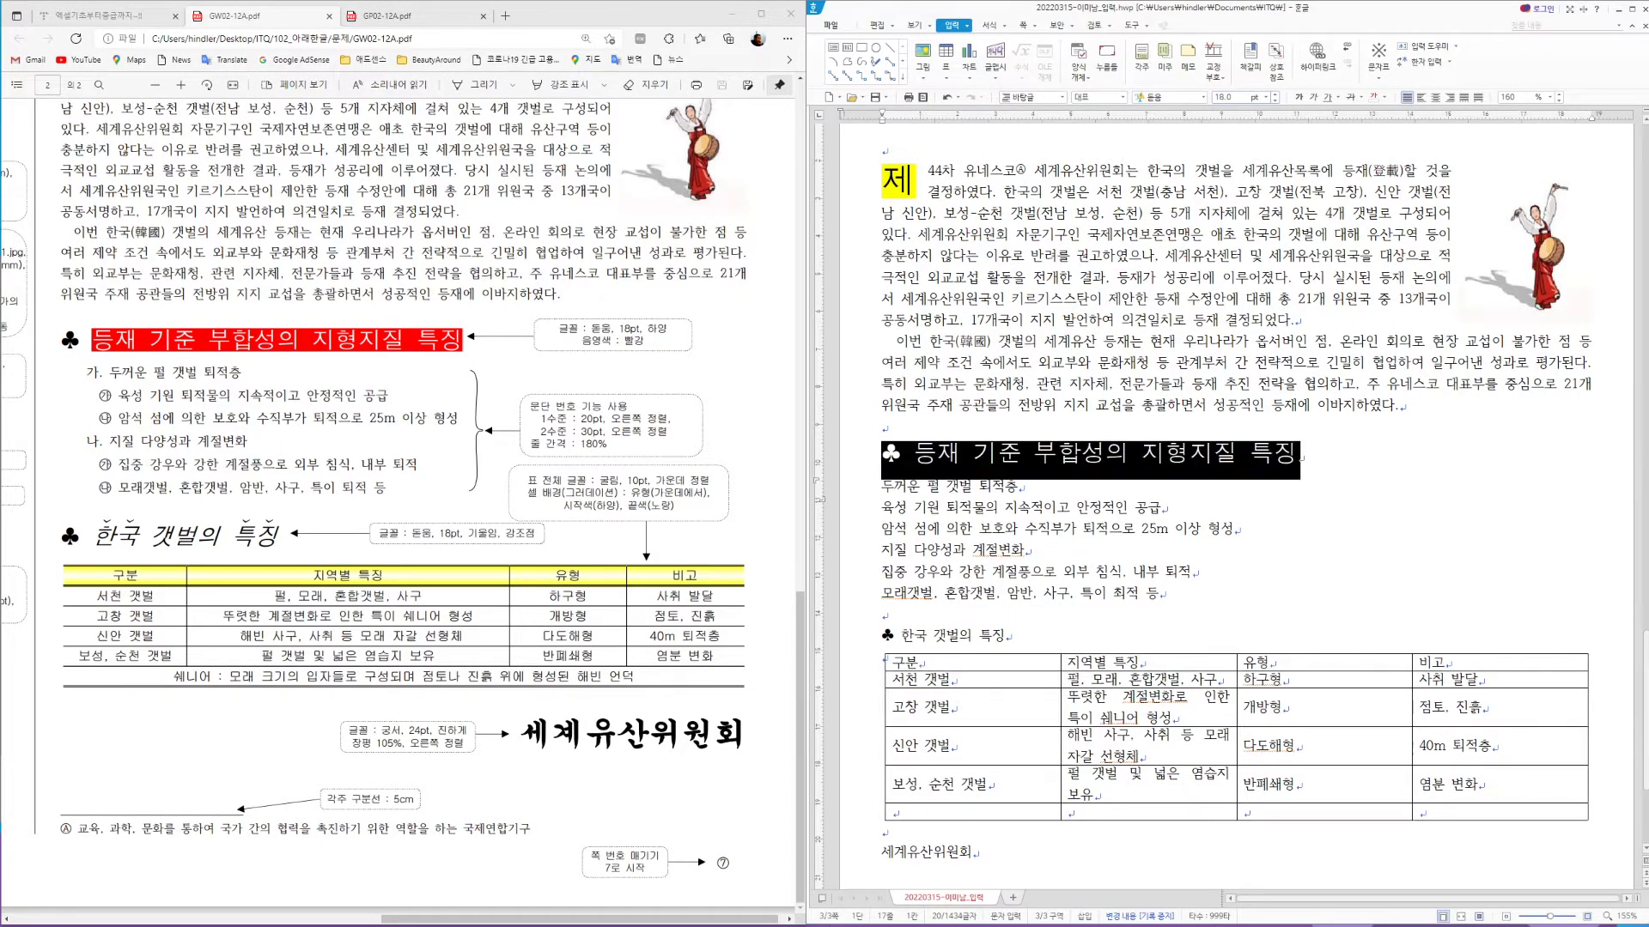
Give the heading text 등재 기준 부합성의 지형지질 특징, without the ♣, red shading (음영 색) and white font colour
{"action": "left_click", "coordinate": [1031, 467]}
{"action": "left_click_drag", "start_coordinate": [913, 455], "coordinate": [1286, 459]}
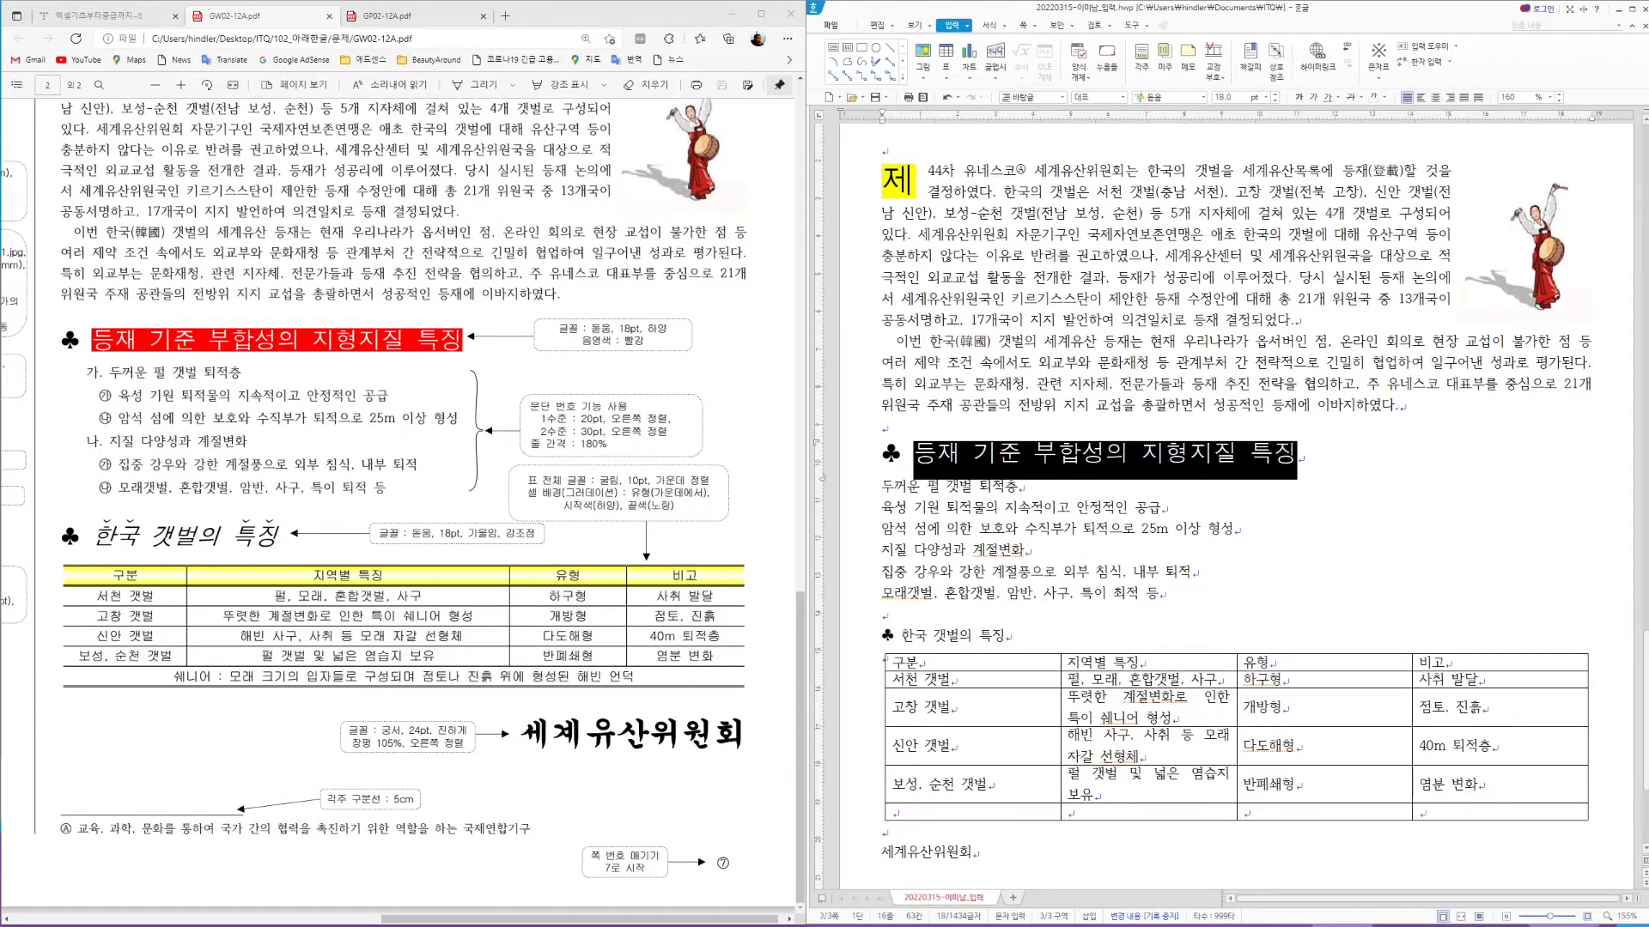
{"action": "right_click", "coordinate": [1089, 459]}
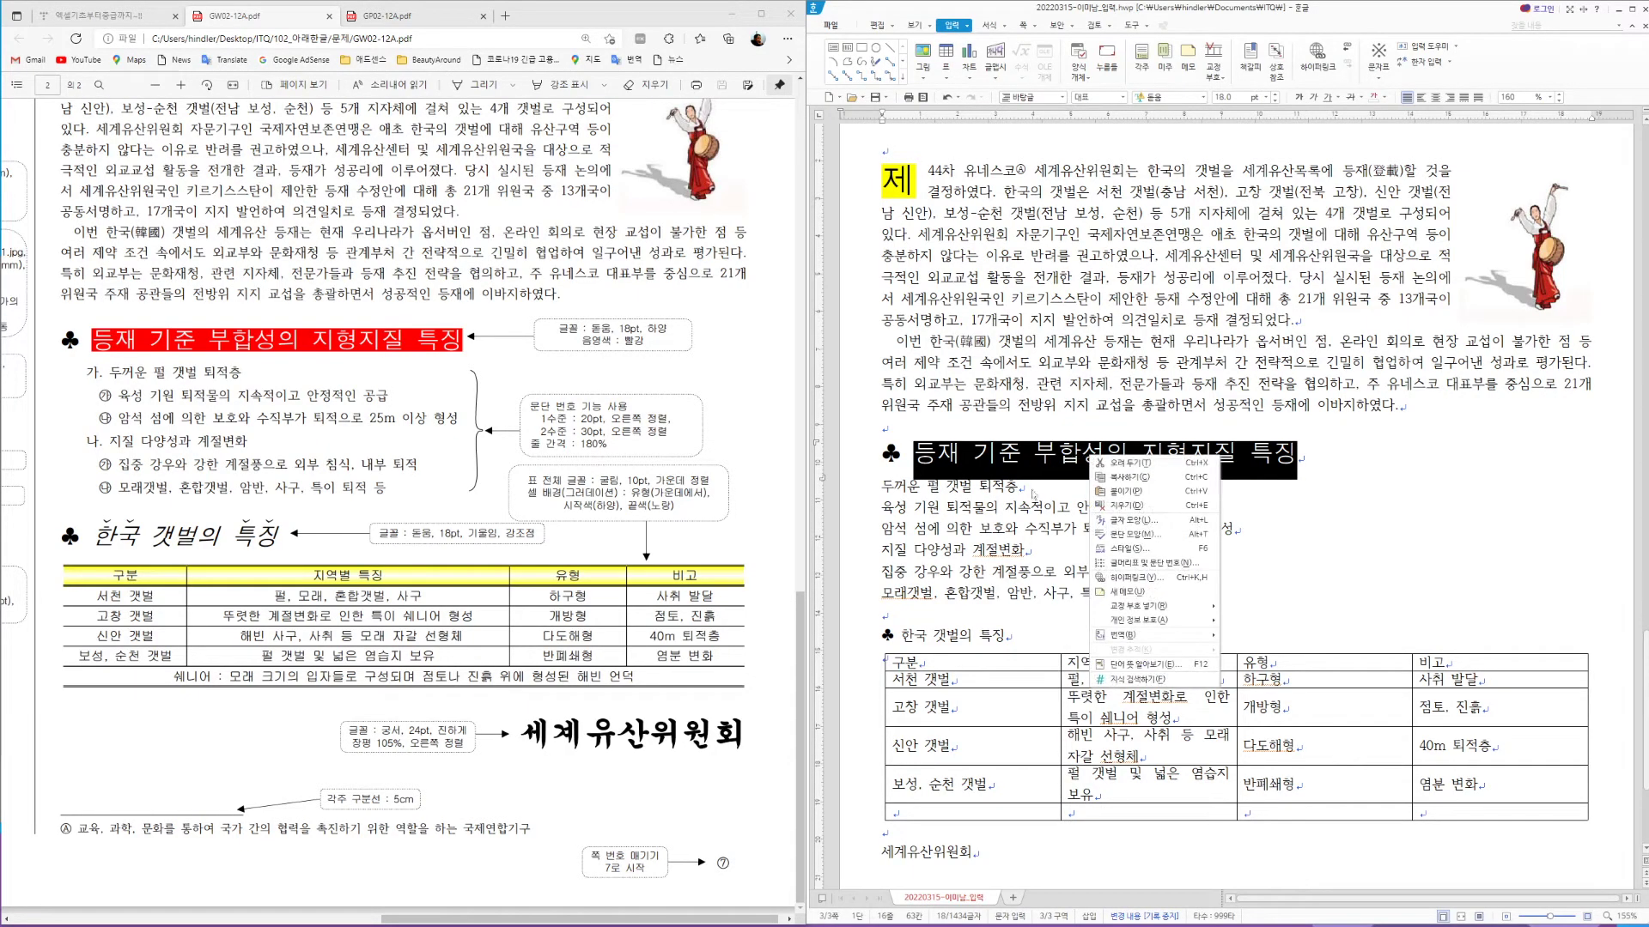
{"action": "left_click", "coordinate": [1132, 521]}
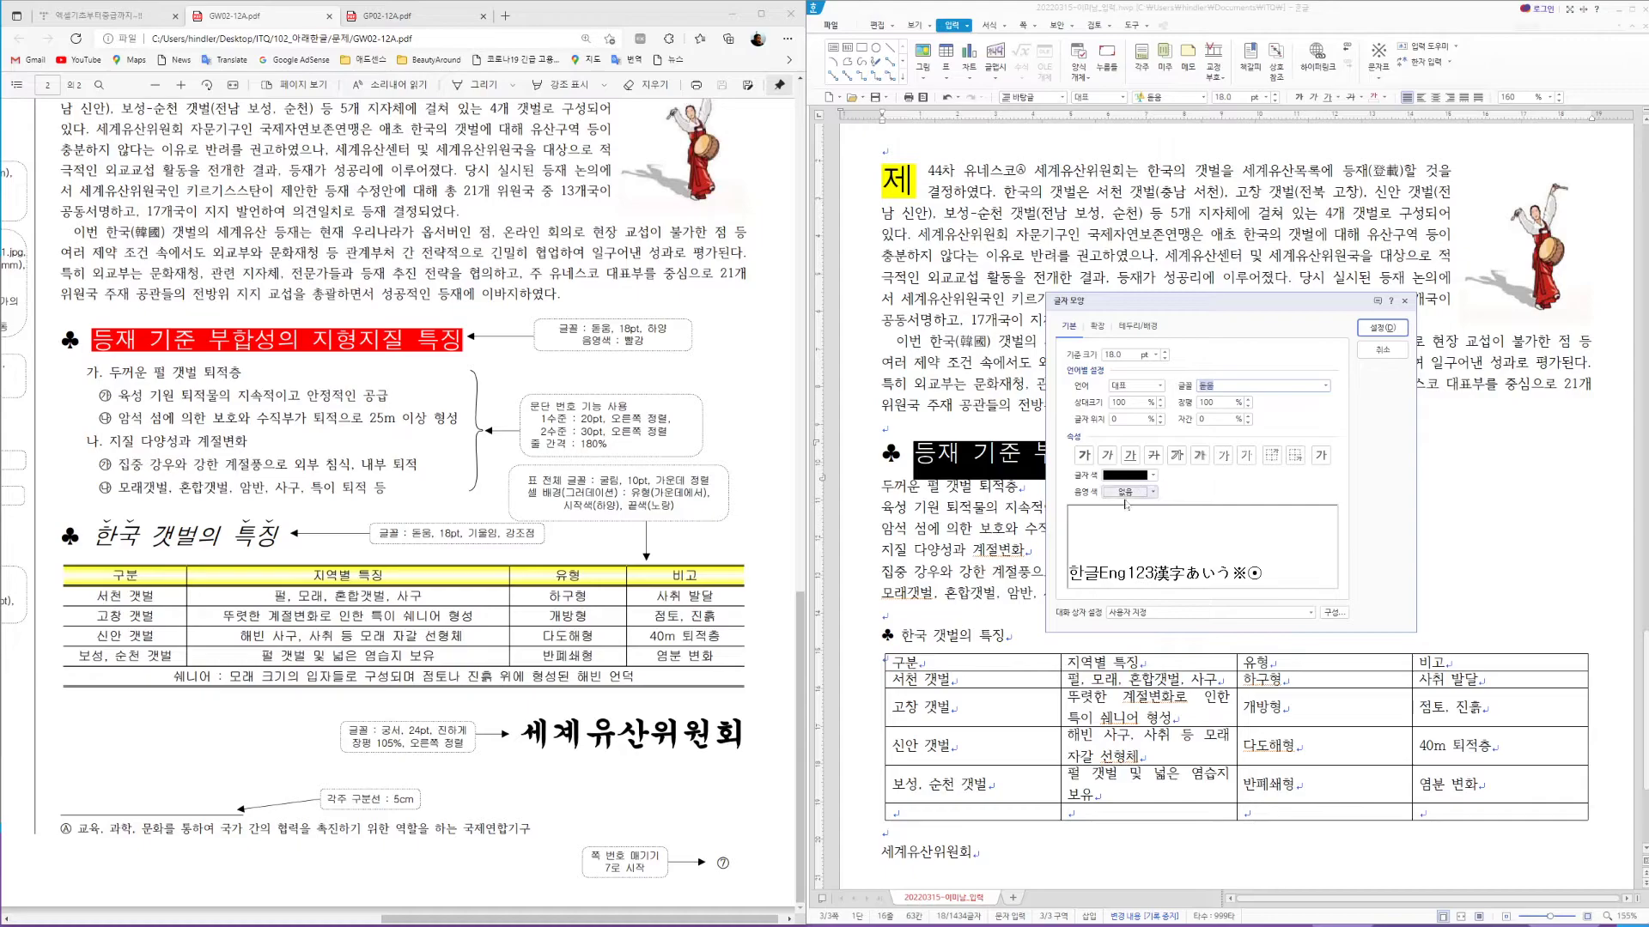
{"action": "left_click", "coordinate": [1151, 492]}
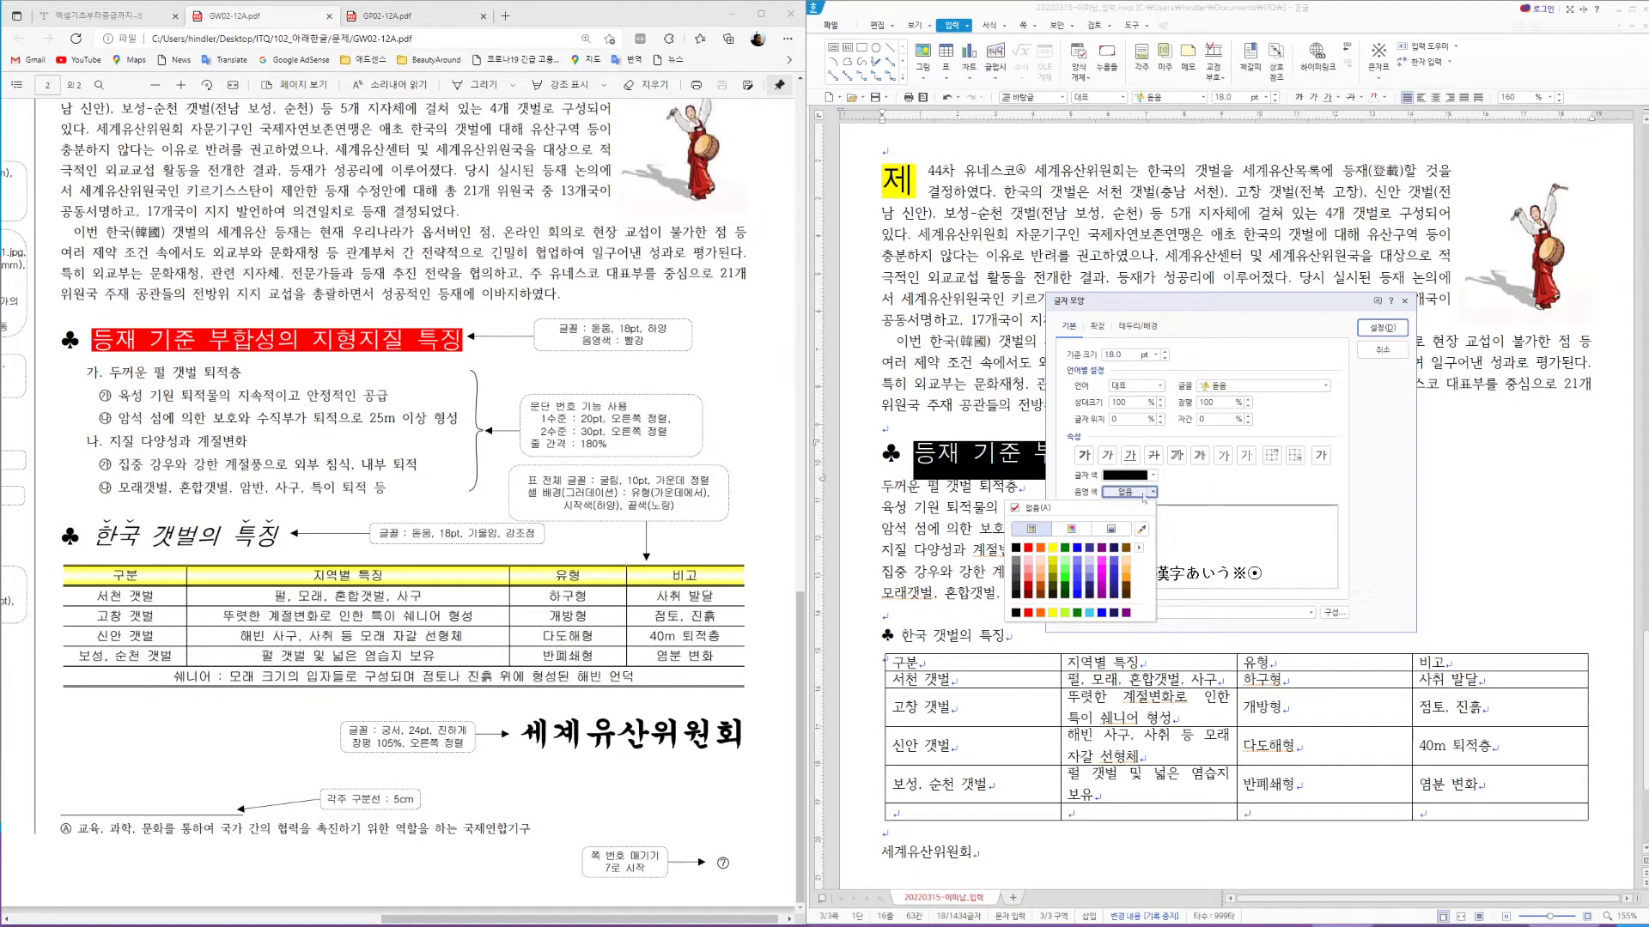
{"action": "left_click", "coordinate": [1028, 612]}
{"action": "left_click", "coordinate": [1153, 475]}
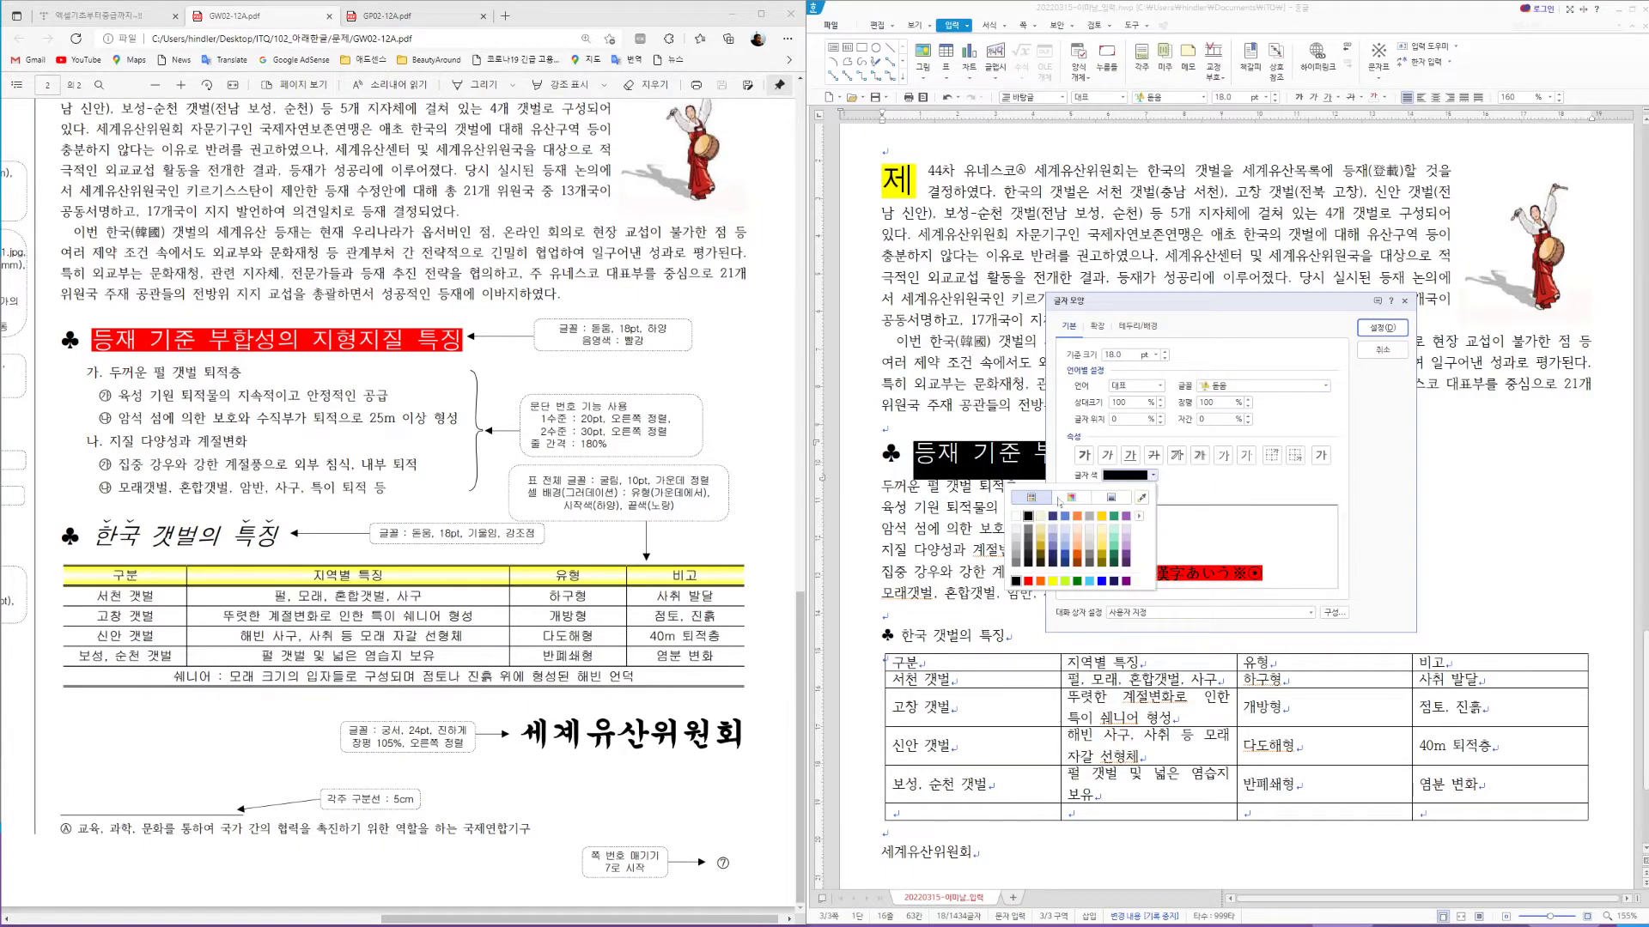
{"action": "left_click", "coordinate": [1015, 516]}
{"action": "left_click", "coordinate": [1374, 330]}
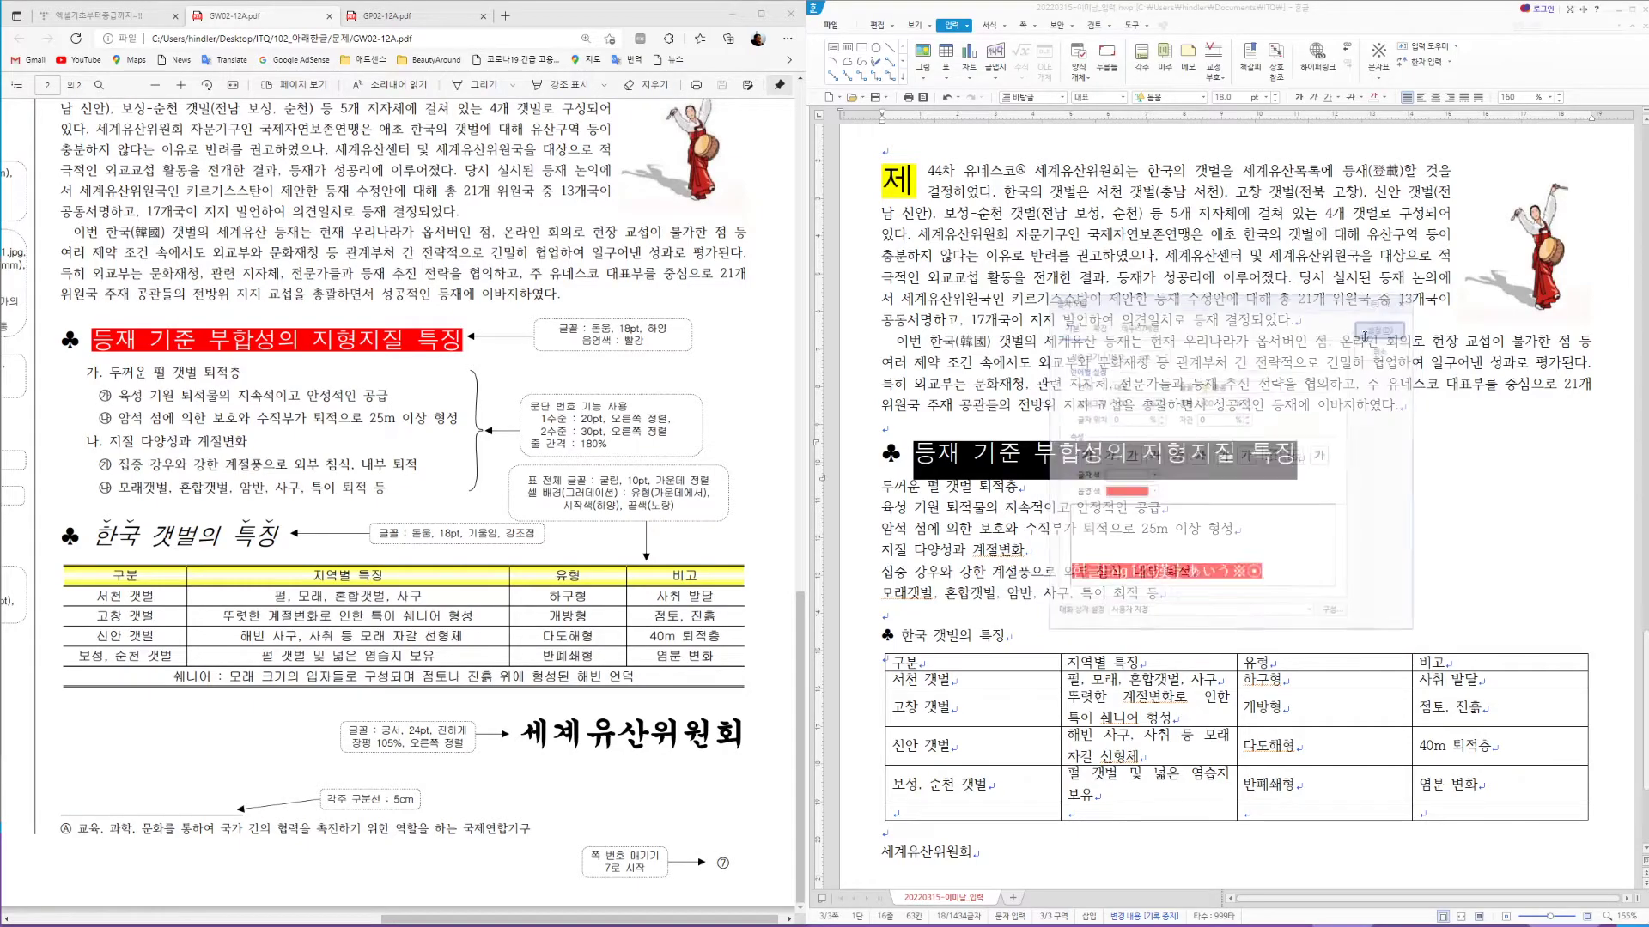
{"action": "key", "text": "Escape"}
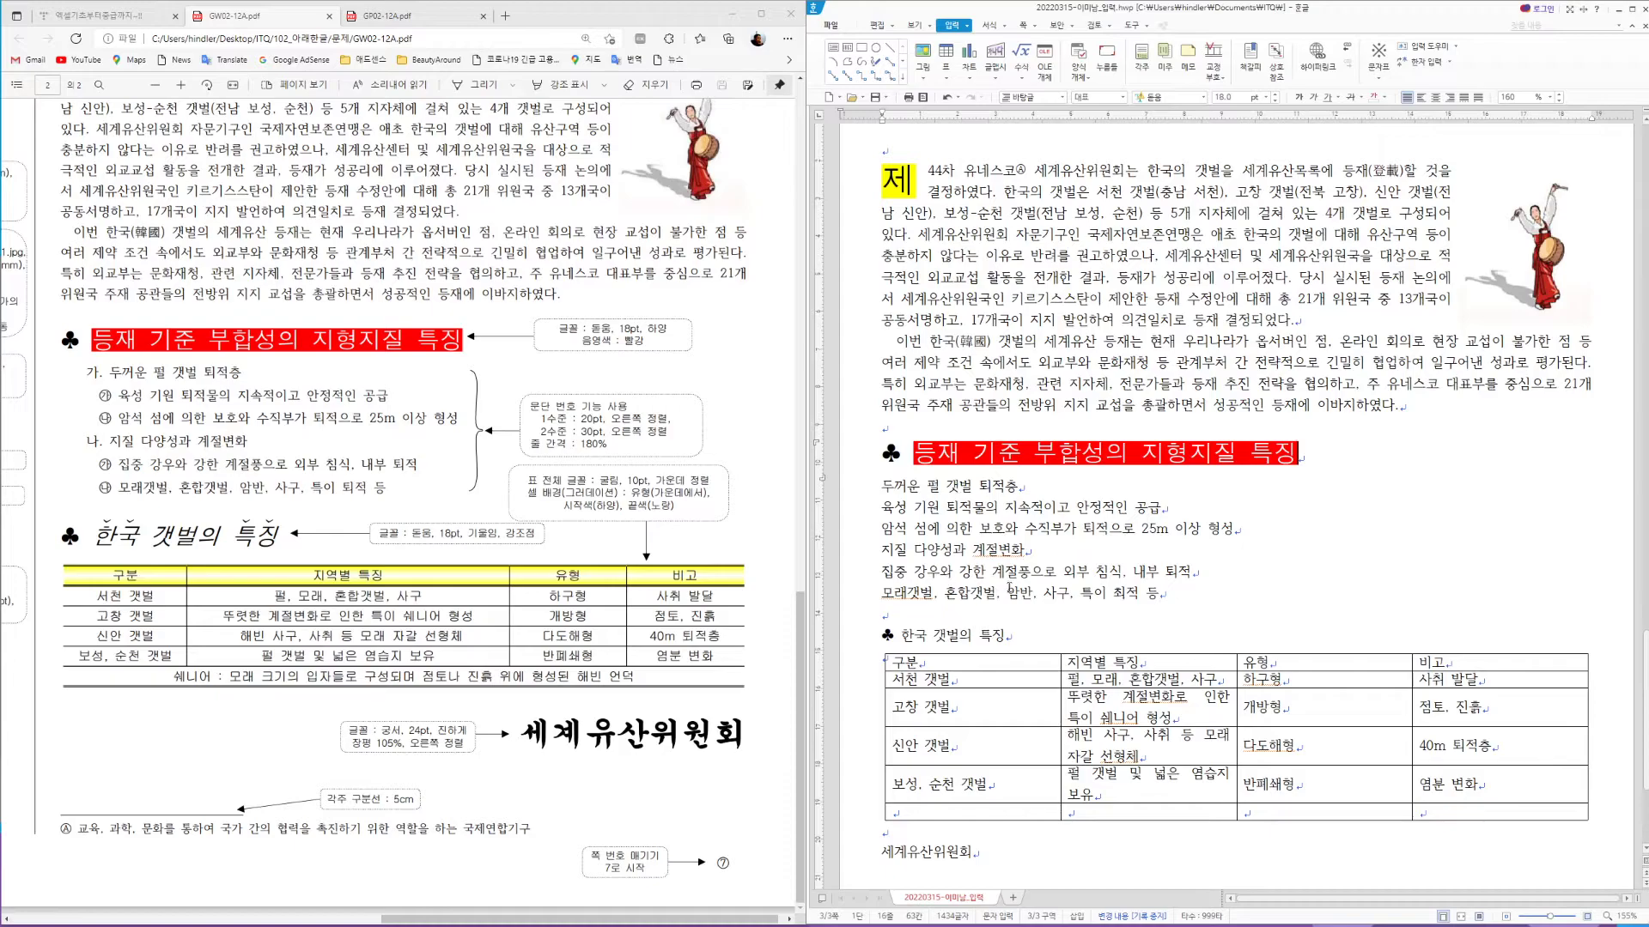
Set the heading ♣ 한국 갯벌의 특징 above the table to 돋움 at 18 pt
{"action": "left_click_drag", "start_coordinate": [882, 636], "coordinate": [1010, 637]}
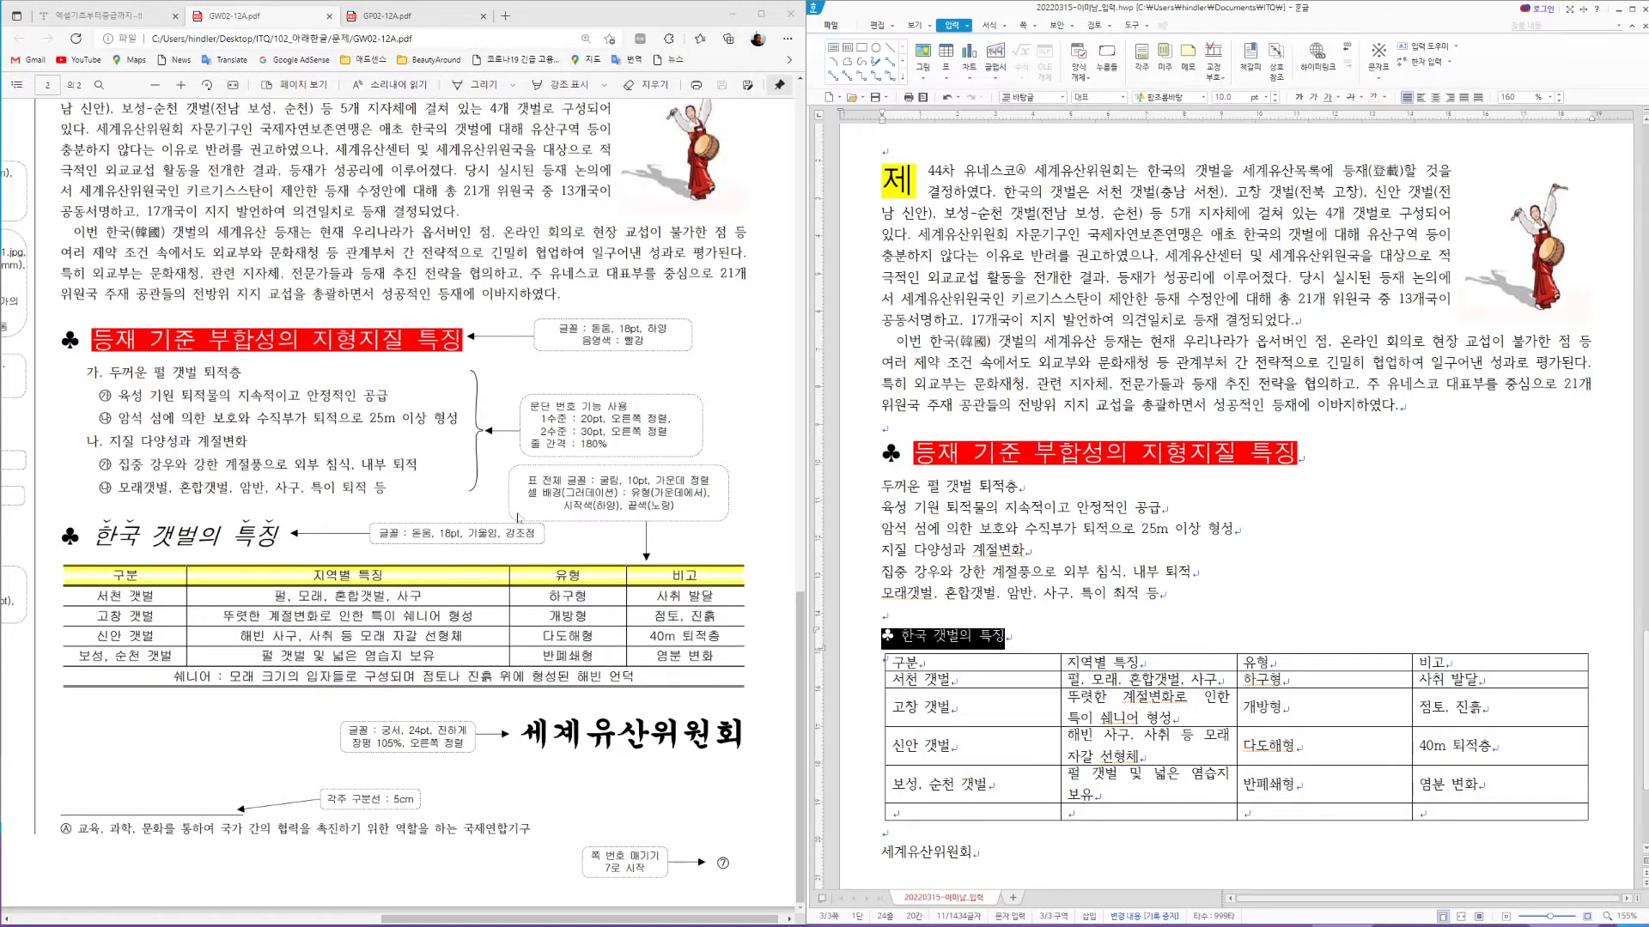
{"action": "left_click", "coordinate": [1159, 97]}
{"action": "type", "text": "돋움"}
{"action": "key", "text": "Return"}
{"action": "left_click", "coordinate": [1228, 97]}
{"action": "type", "text": "18"}
{"action": "key", "text": "Return"}
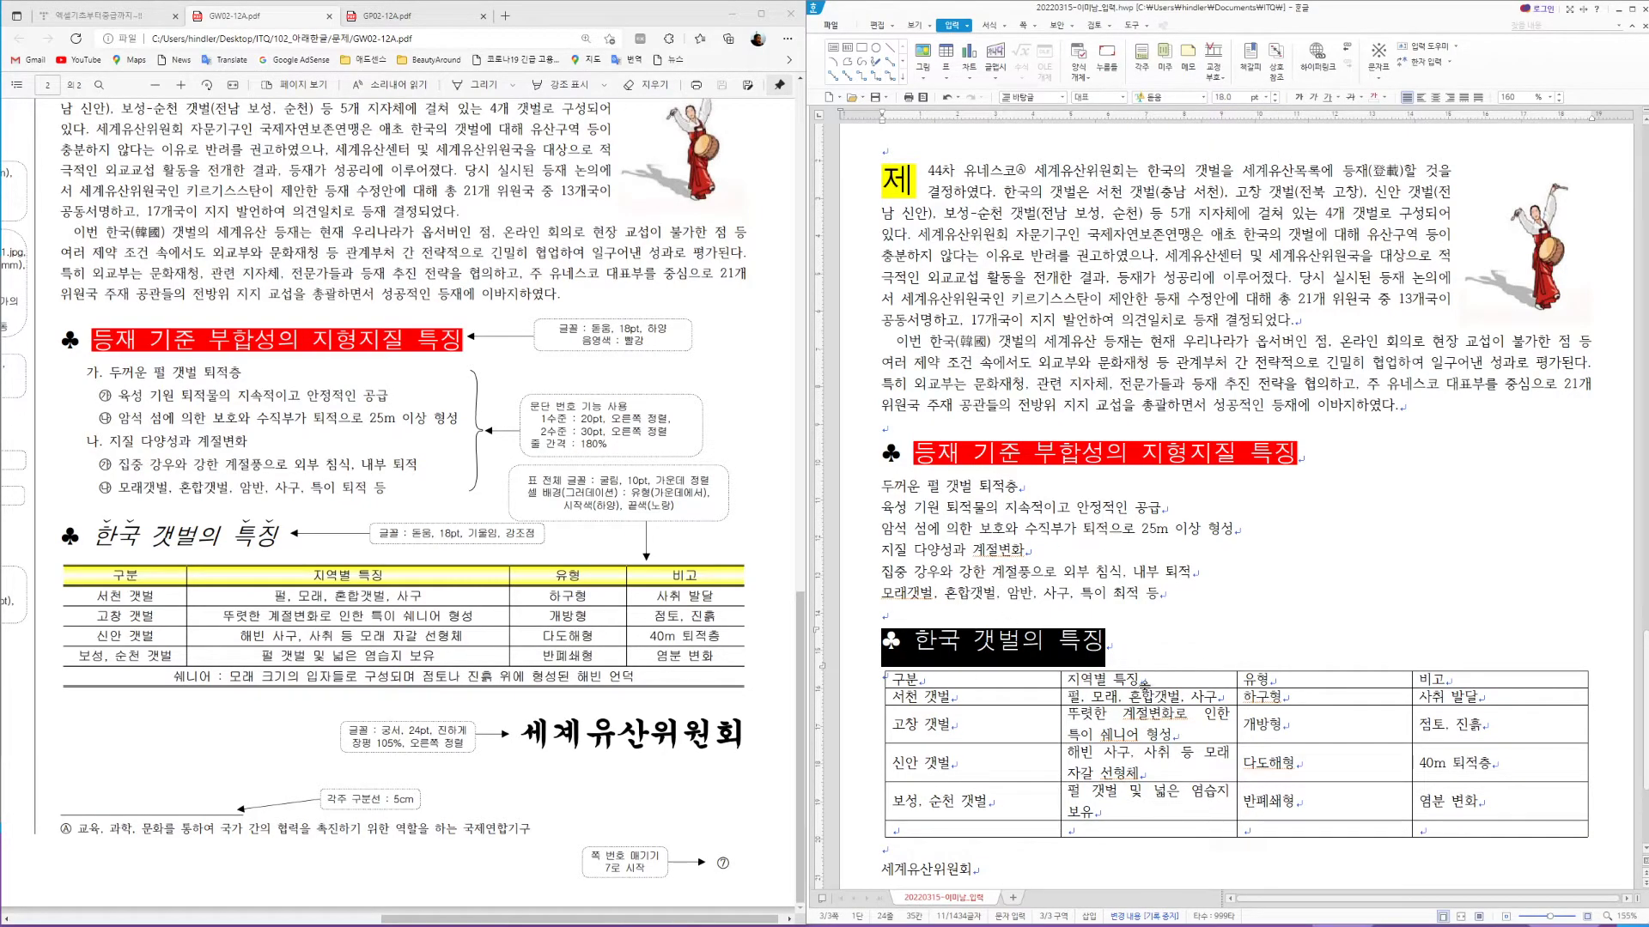
Italicize the heading text 한국 갯벌의 특징, leaving out the ♣ symbol
{"action": "left_click", "coordinate": [1125, 648]}
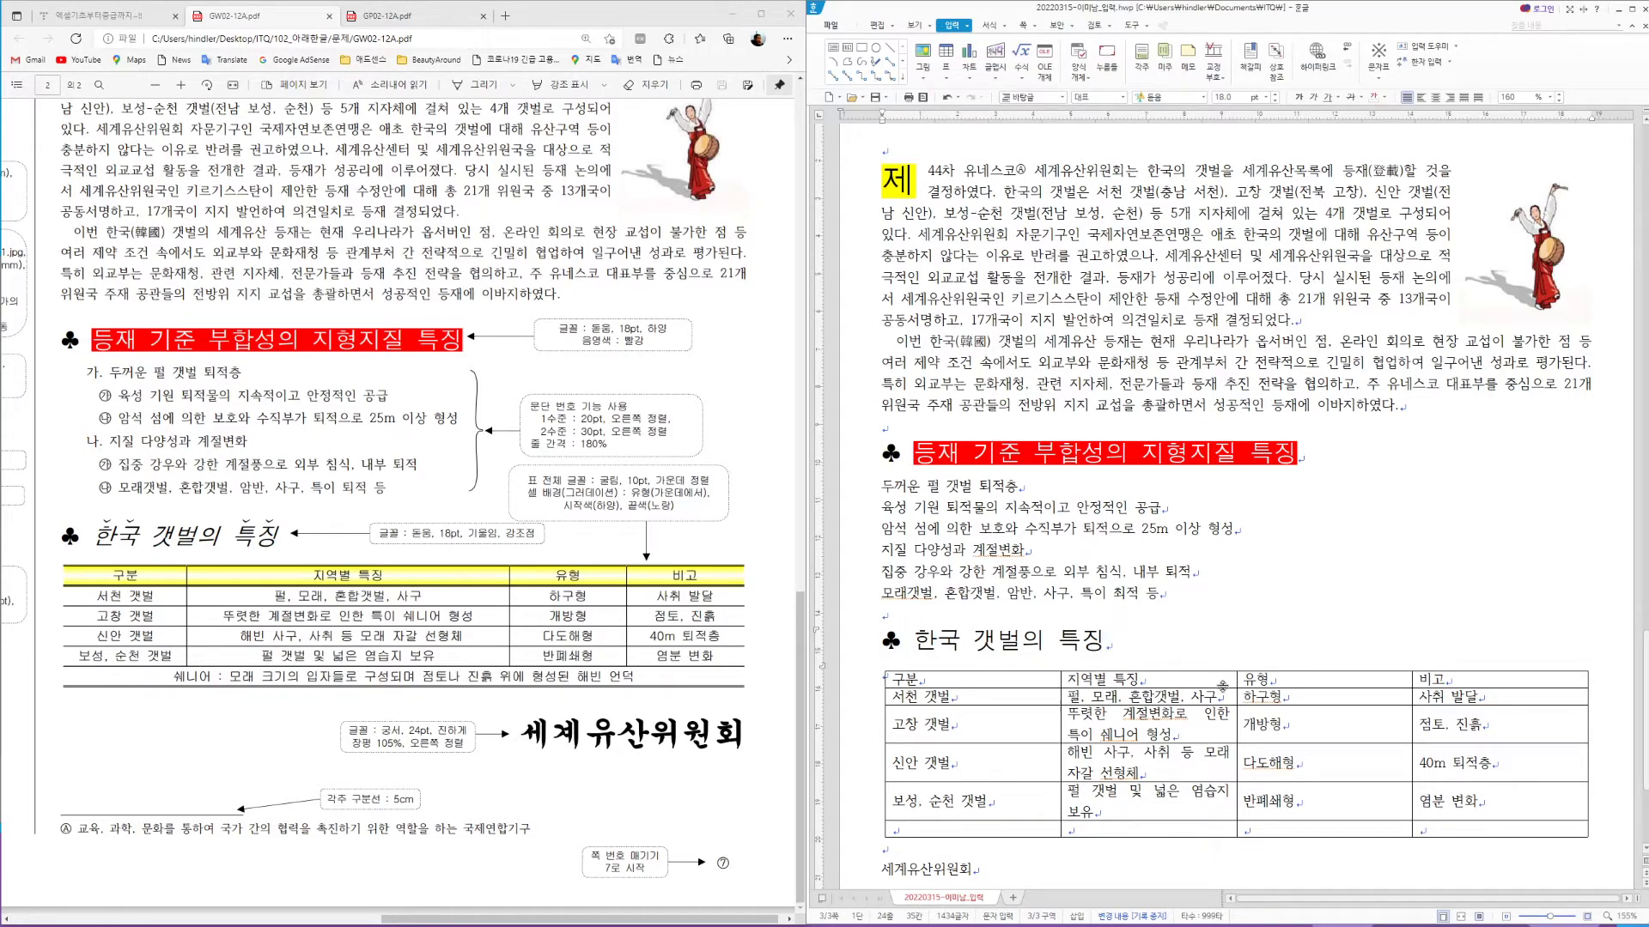
{"action": "left_click_drag", "start_coordinate": [912, 644], "coordinate": [1107, 644]}
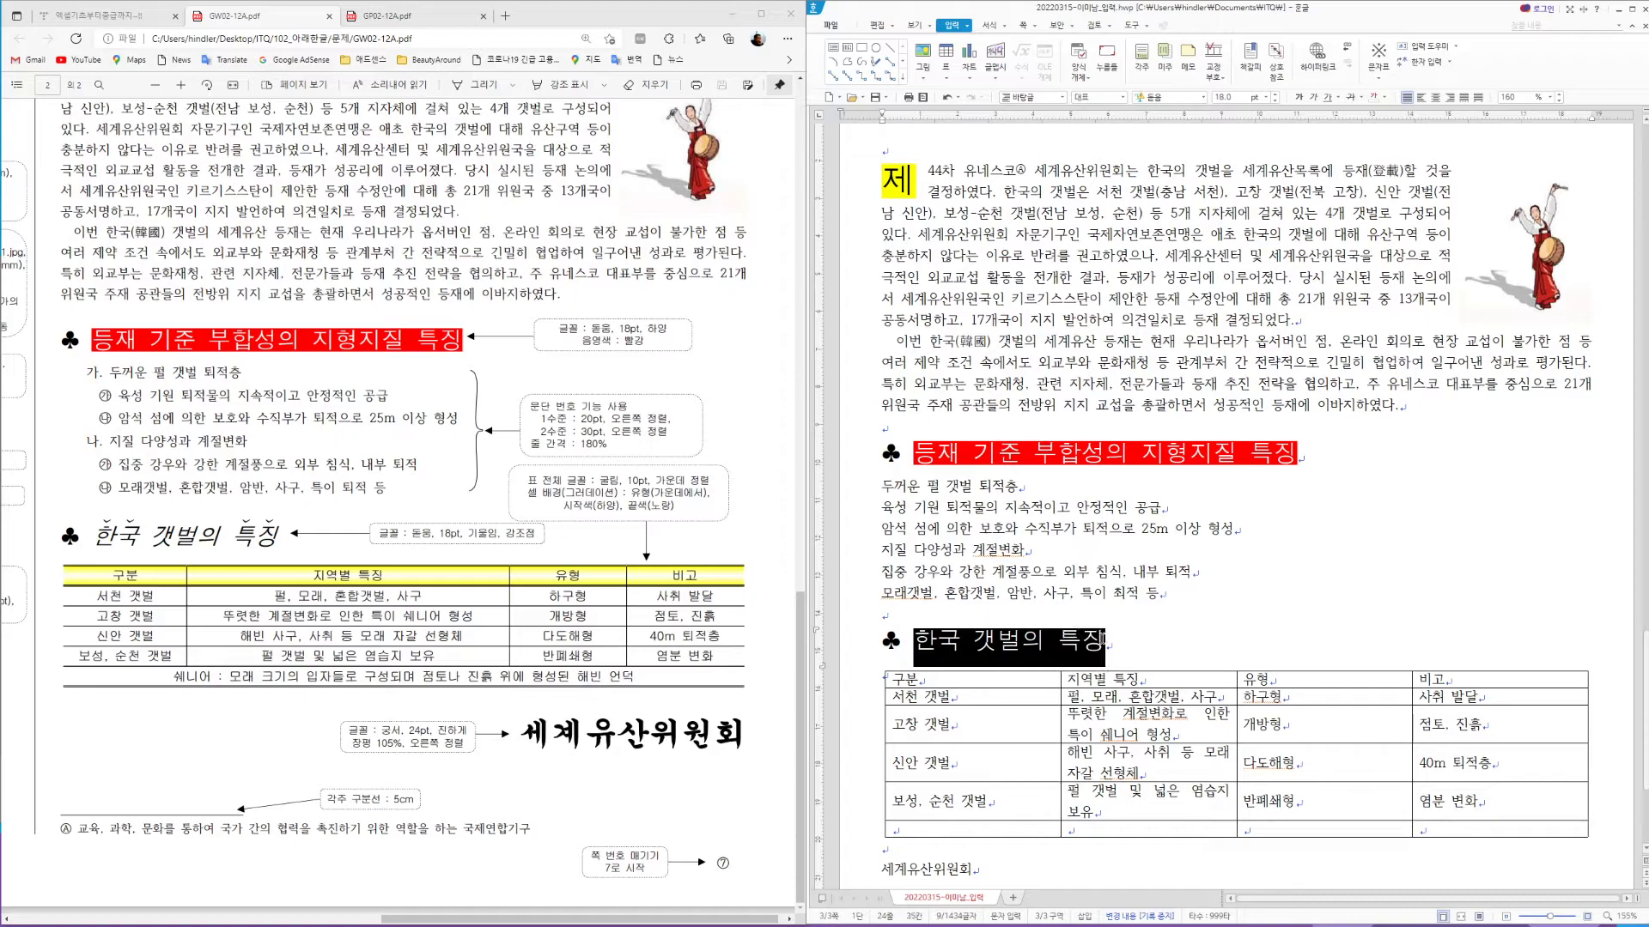
{"action": "left_click", "coordinate": [1314, 99]}
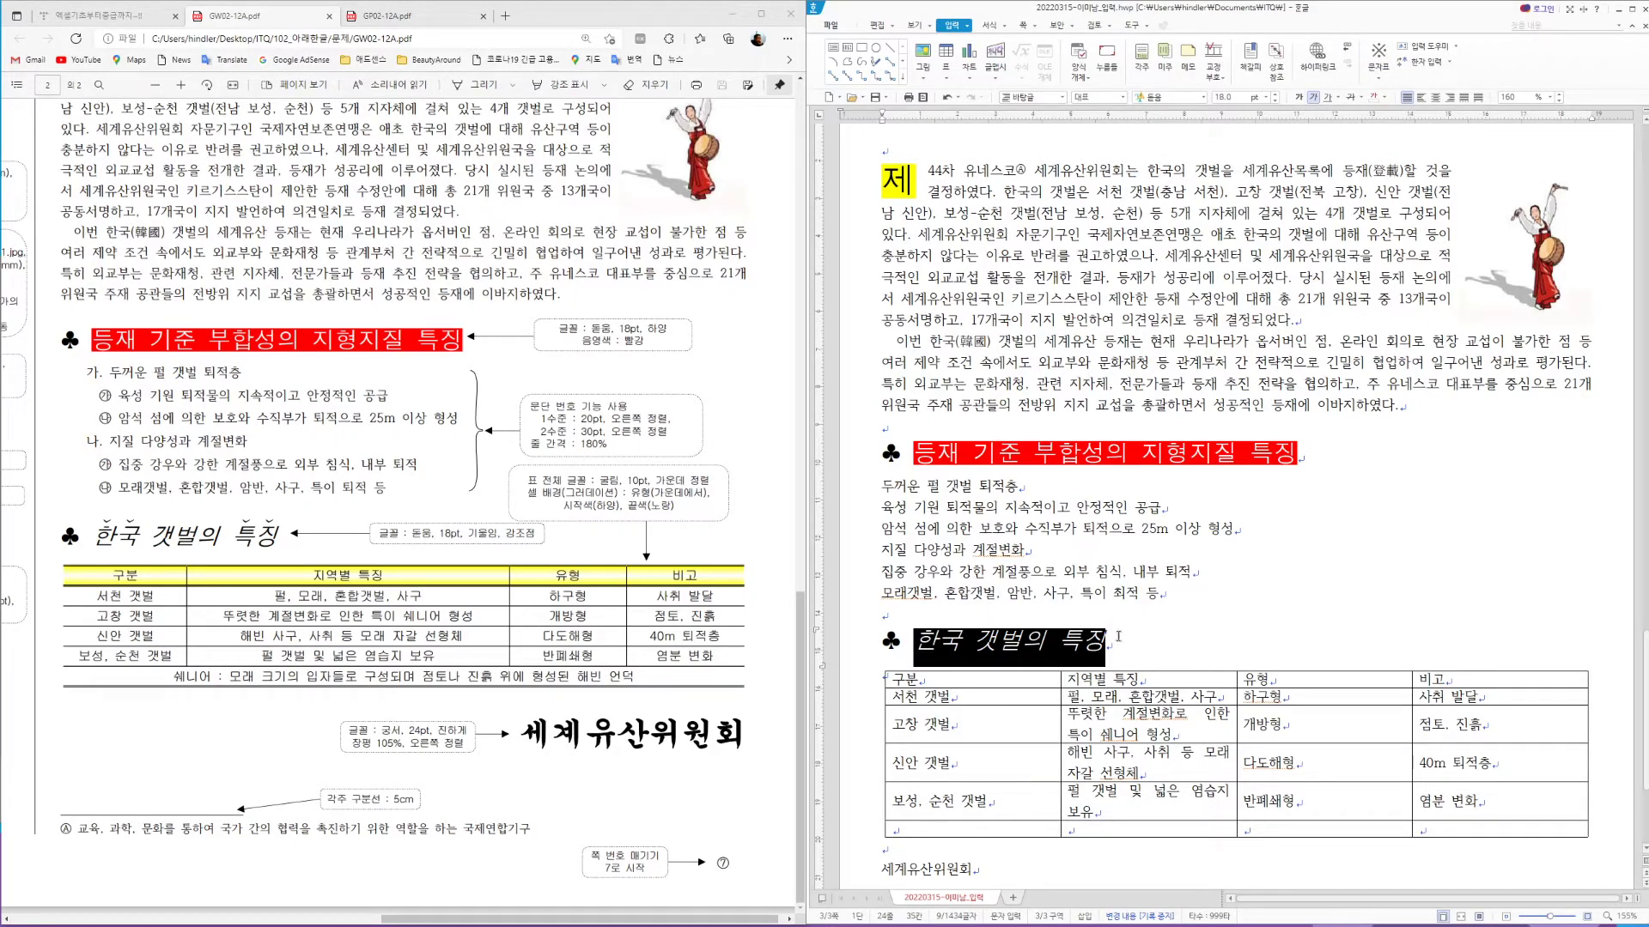
Add the ˇ-shaped emphasis mark (강조점) above the word 한국 in the heading over the table
{"action": "left_click", "coordinate": [947, 645]}
{"action": "left_click_drag", "start_coordinate": [912, 644], "coordinate": [951, 652]}
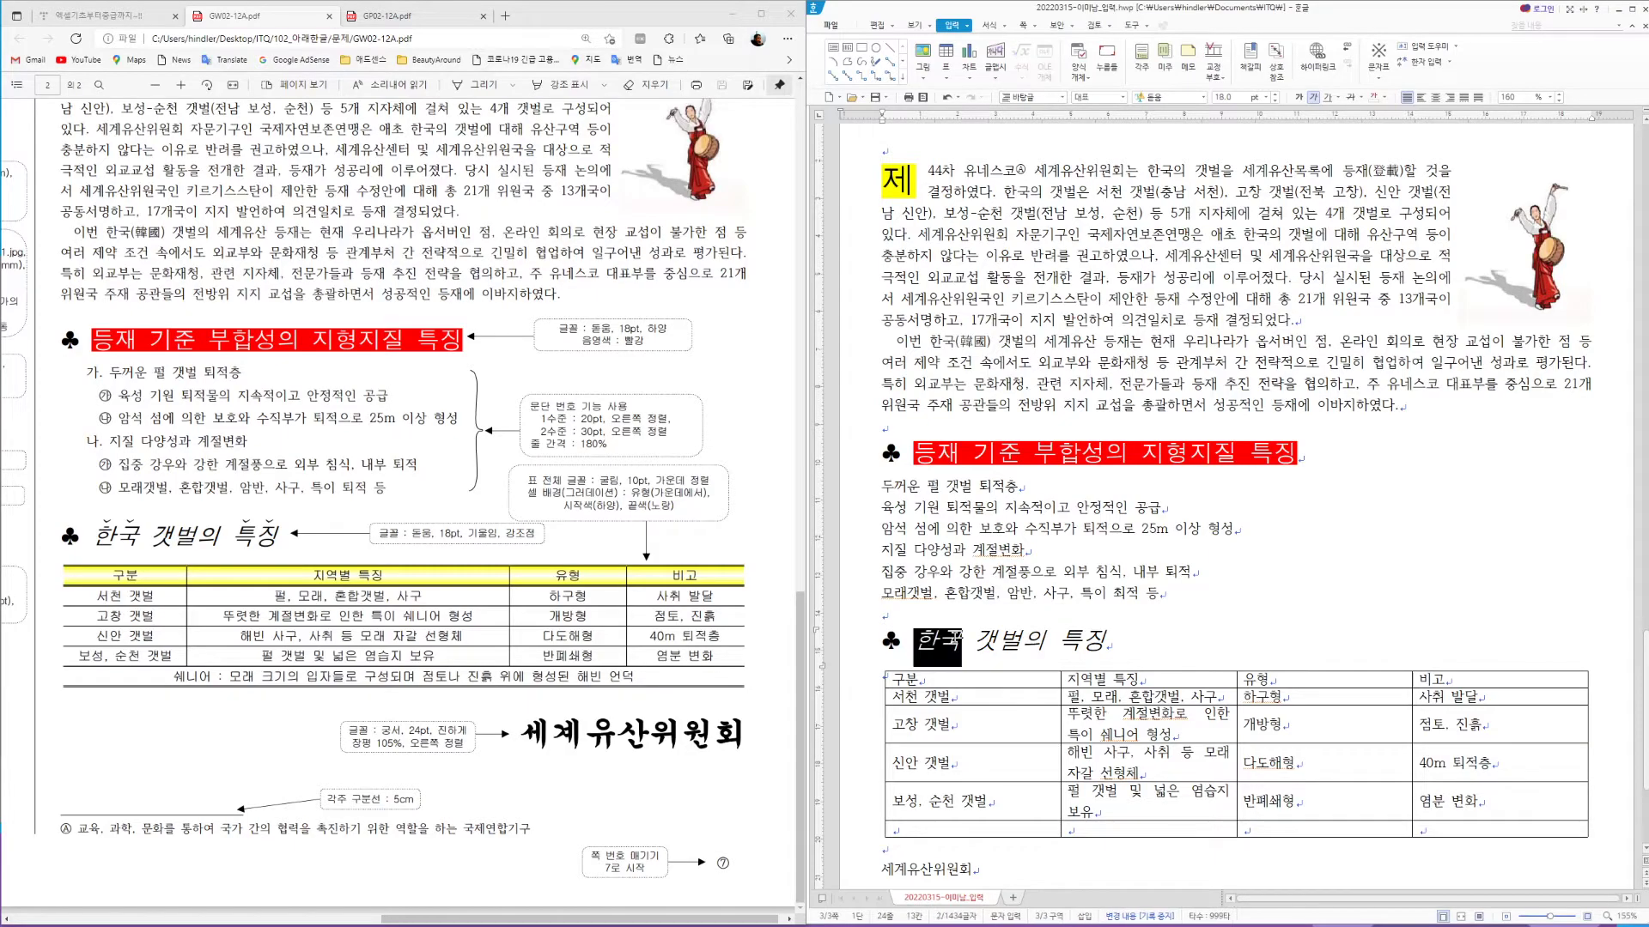
{"action": "right_click", "coordinate": [949, 640]}
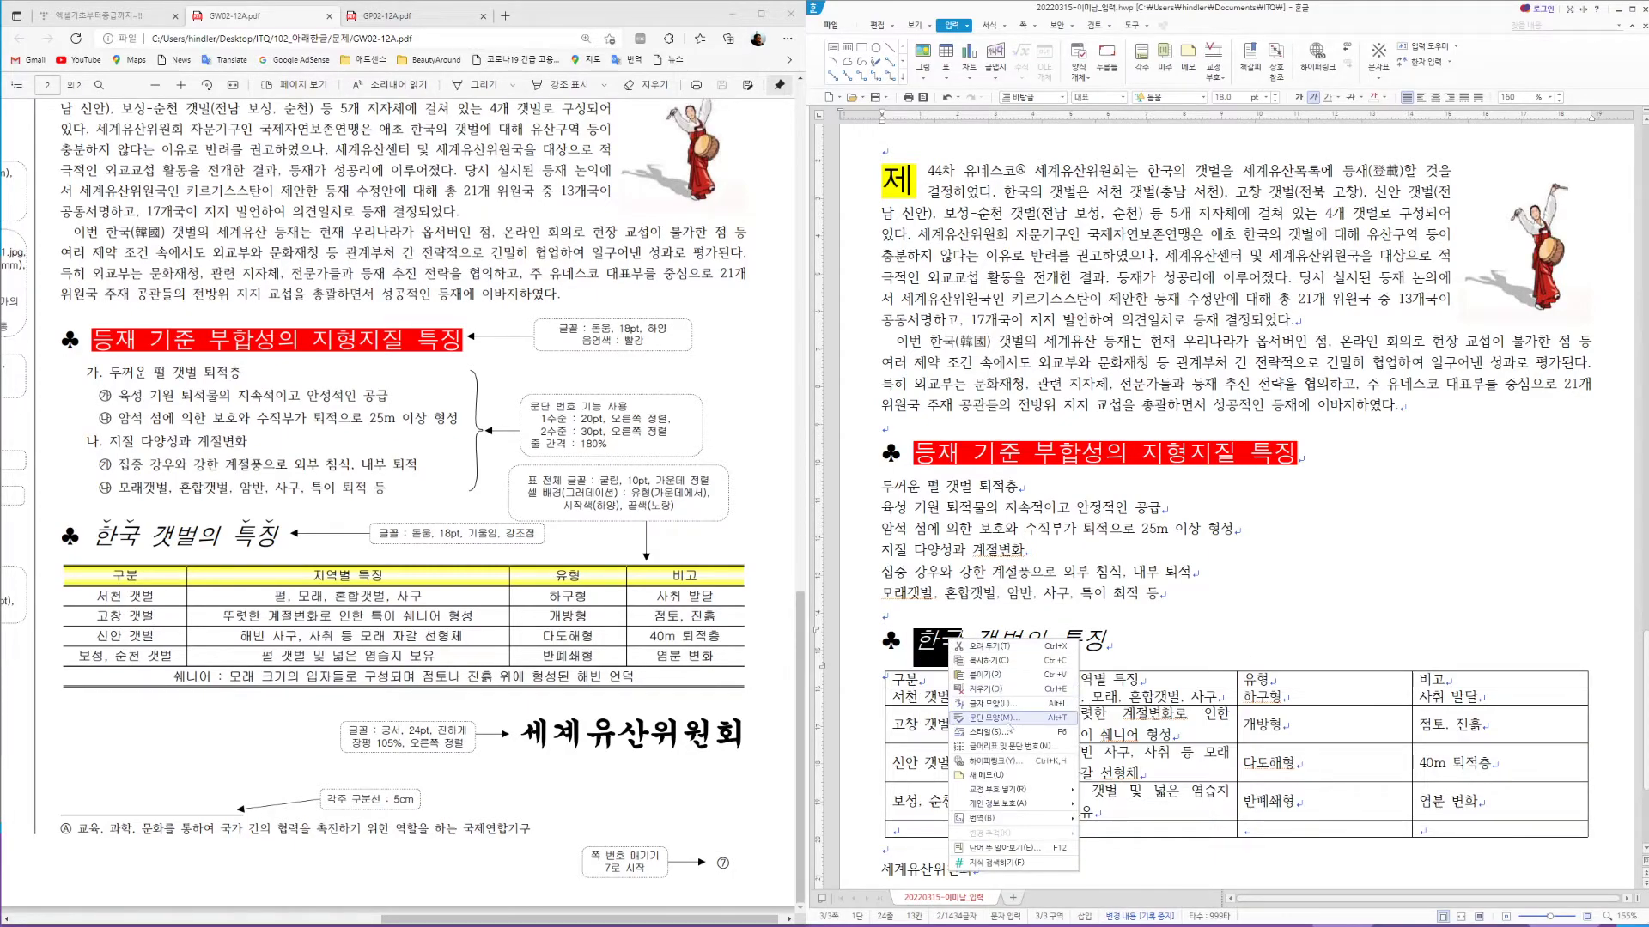
{"action": "left_click", "coordinate": [988, 703]}
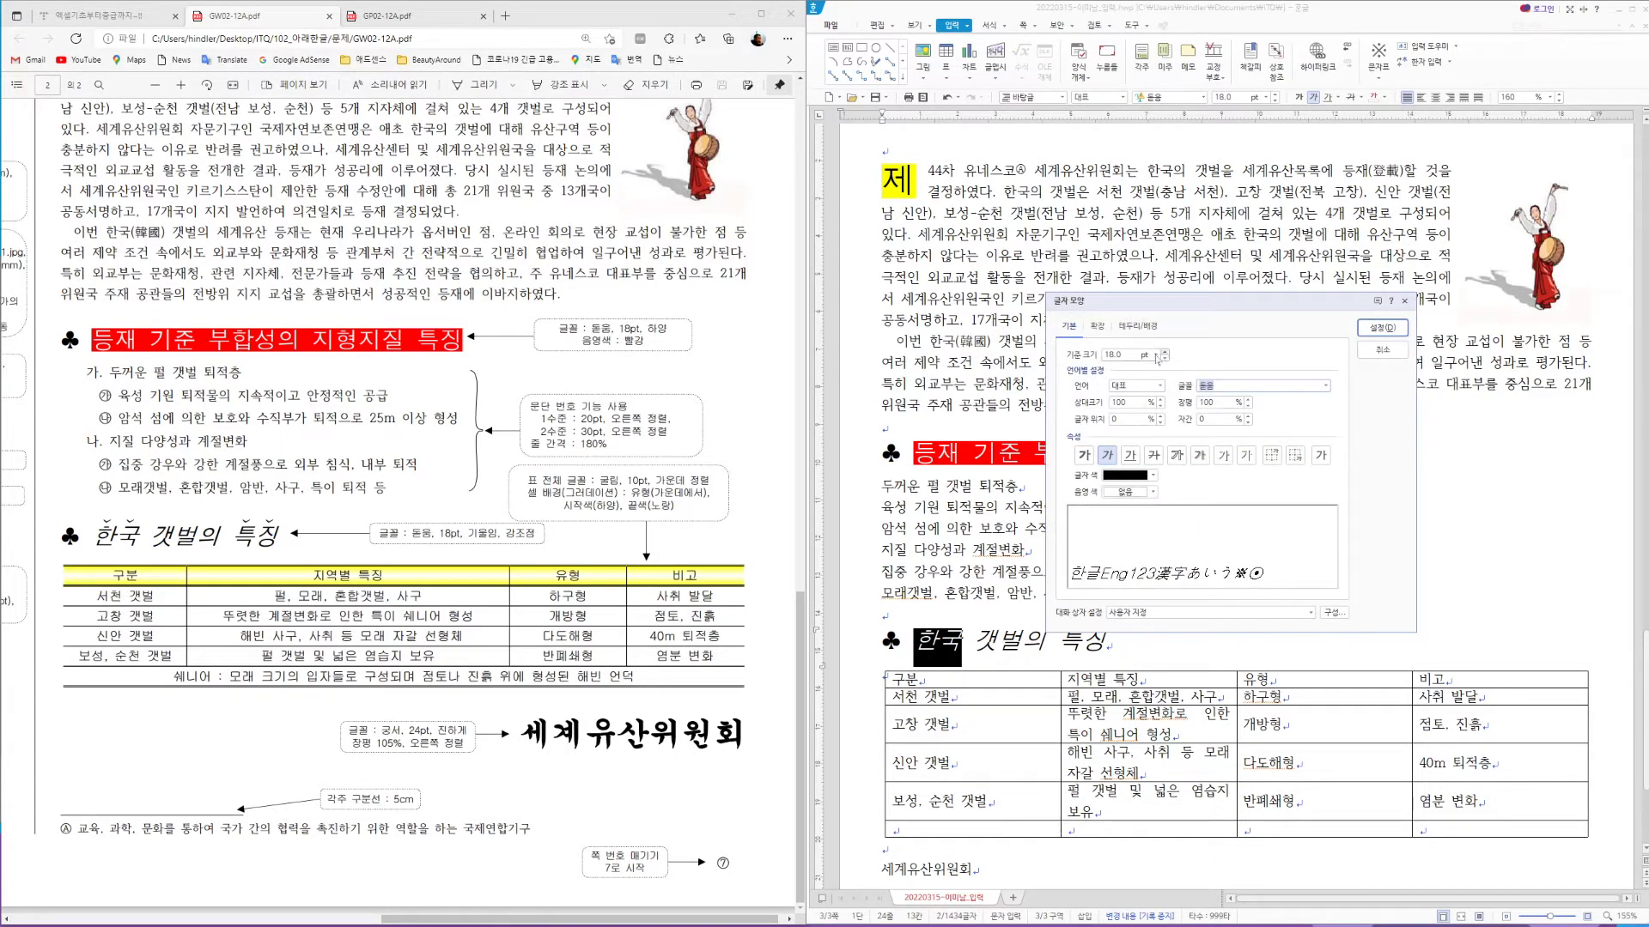
{"action": "left_click", "coordinate": [1097, 330]}
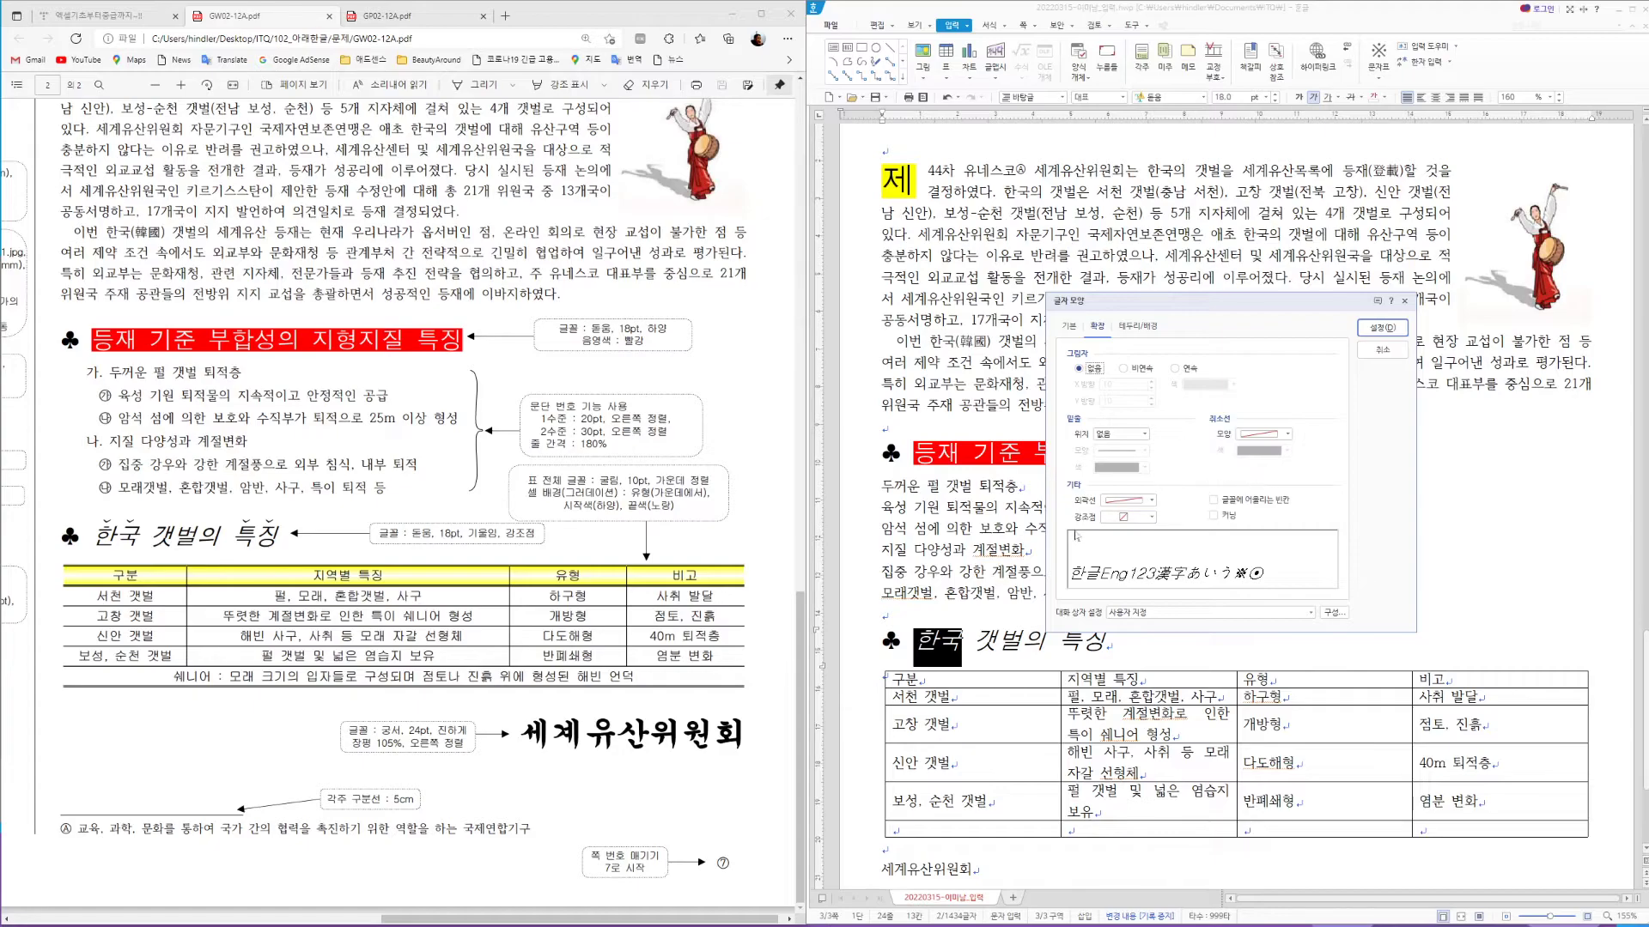
{"action": "left_click", "coordinate": [1151, 518]}
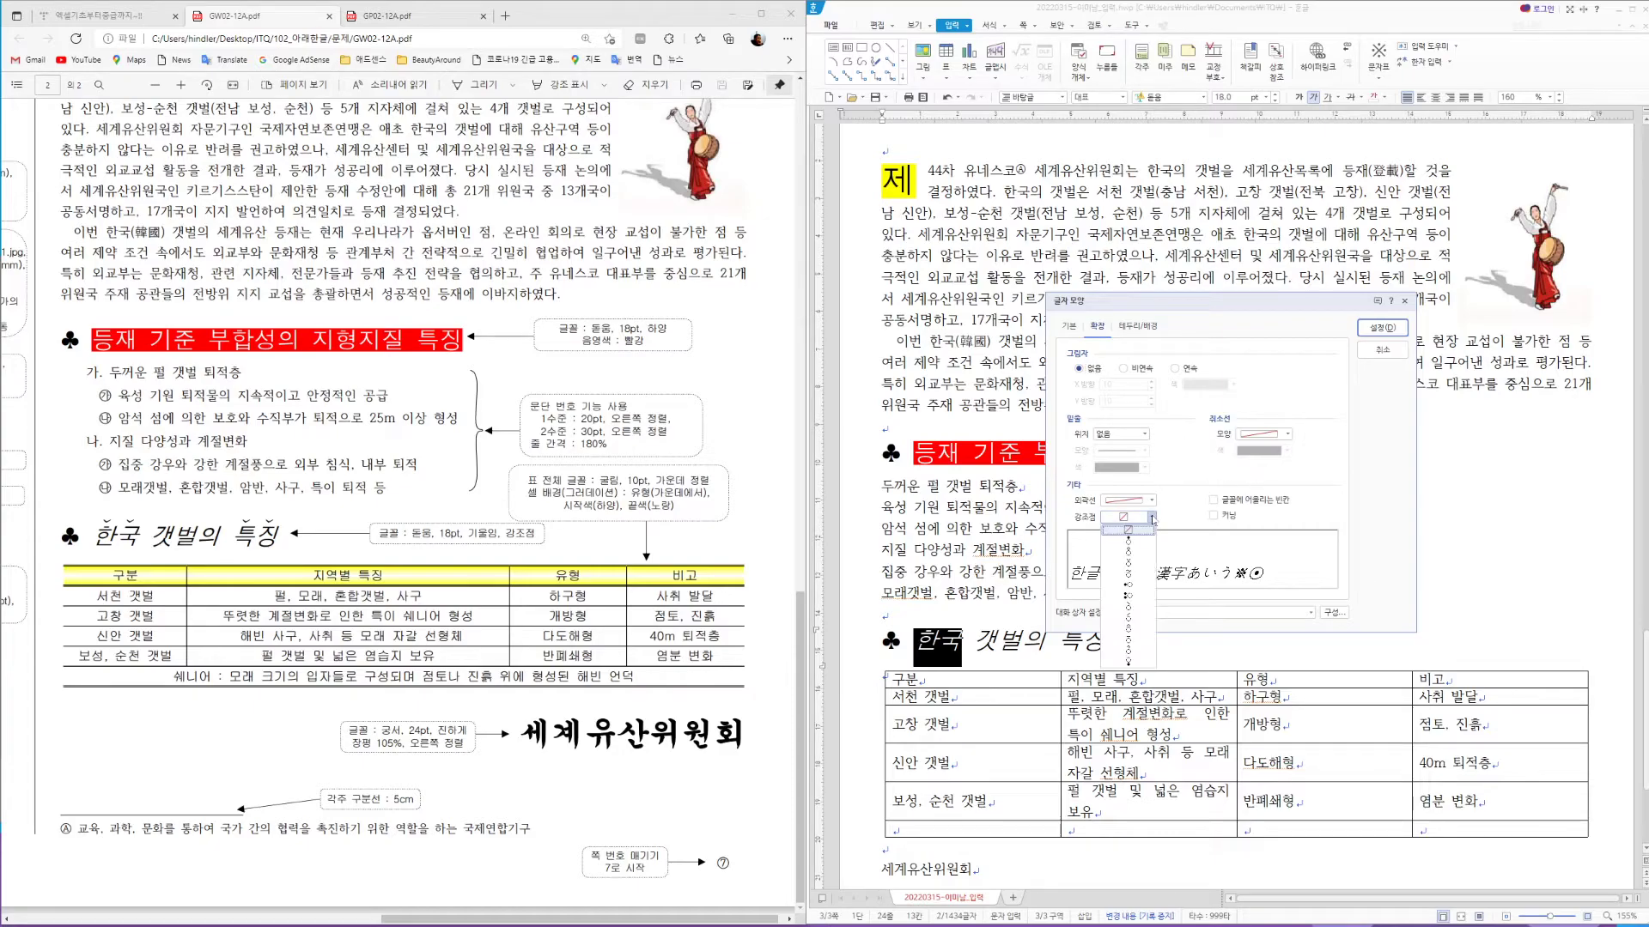
{"action": "left_click", "coordinate": [1128, 563]}
{"action": "left_click", "coordinate": [1382, 328]}
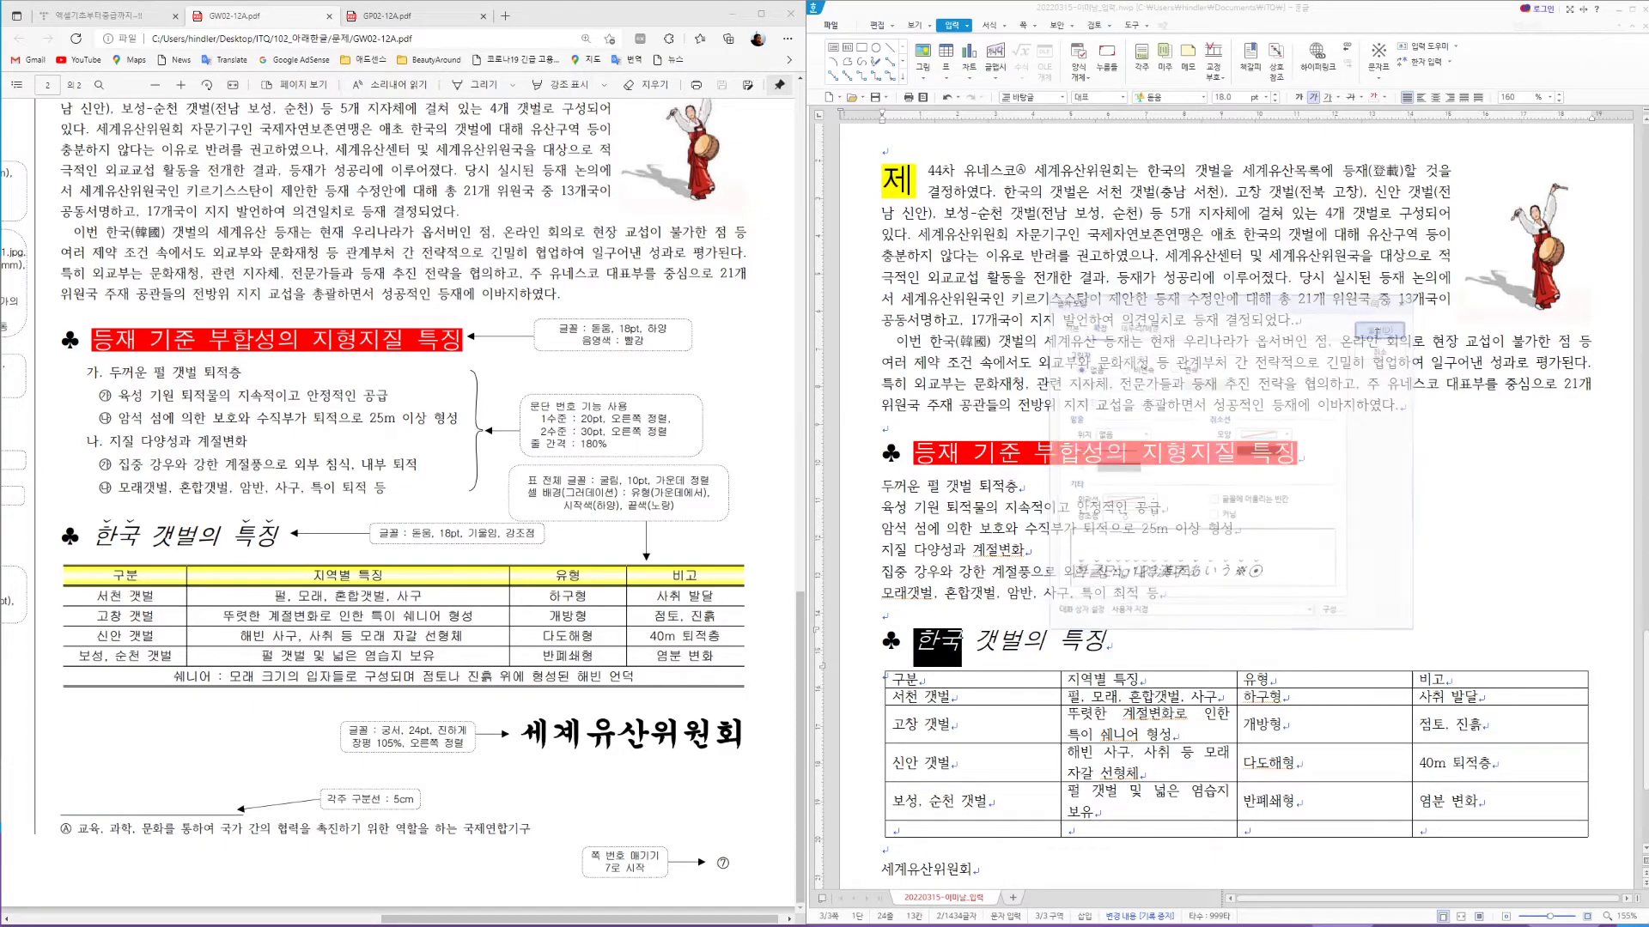
Apply the same ˇ-shaped emphasis mark (강조점) to the word 특징 in the heading over the table
{"action": "left_click_drag", "start_coordinate": [1060, 640], "coordinate": [1108, 638]}
{"action": "right_click", "coordinate": [1086, 645]}
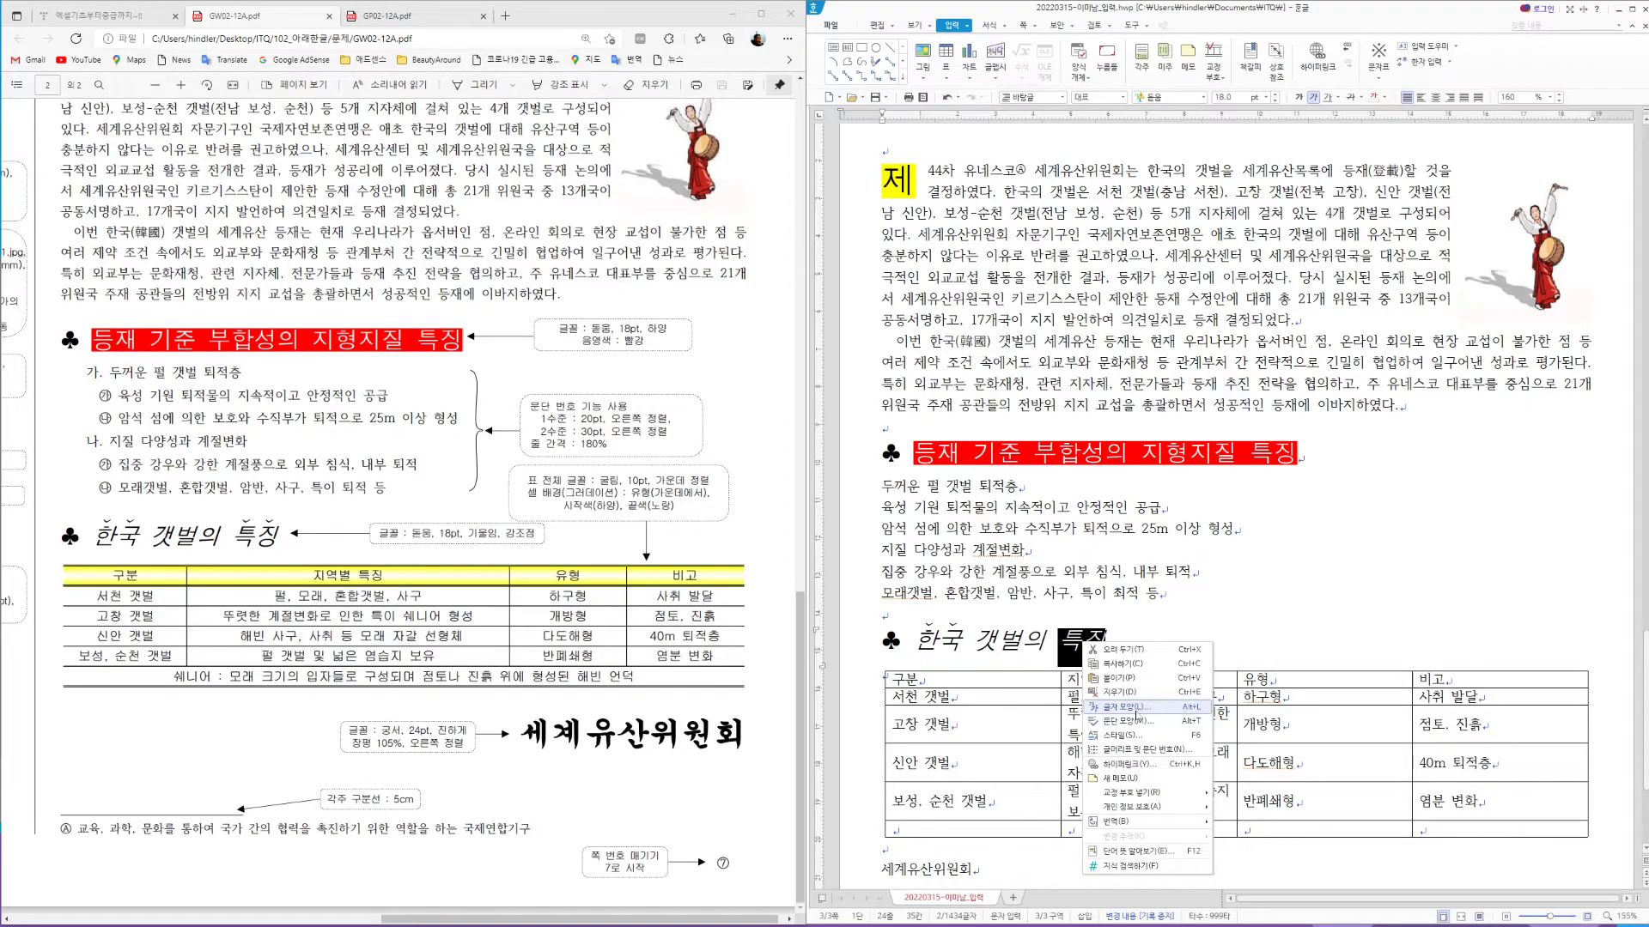
{"action": "left_click", "coordinate": [1186, 709]}
{"action": "left_click", "coordinate": [1151, 517]}
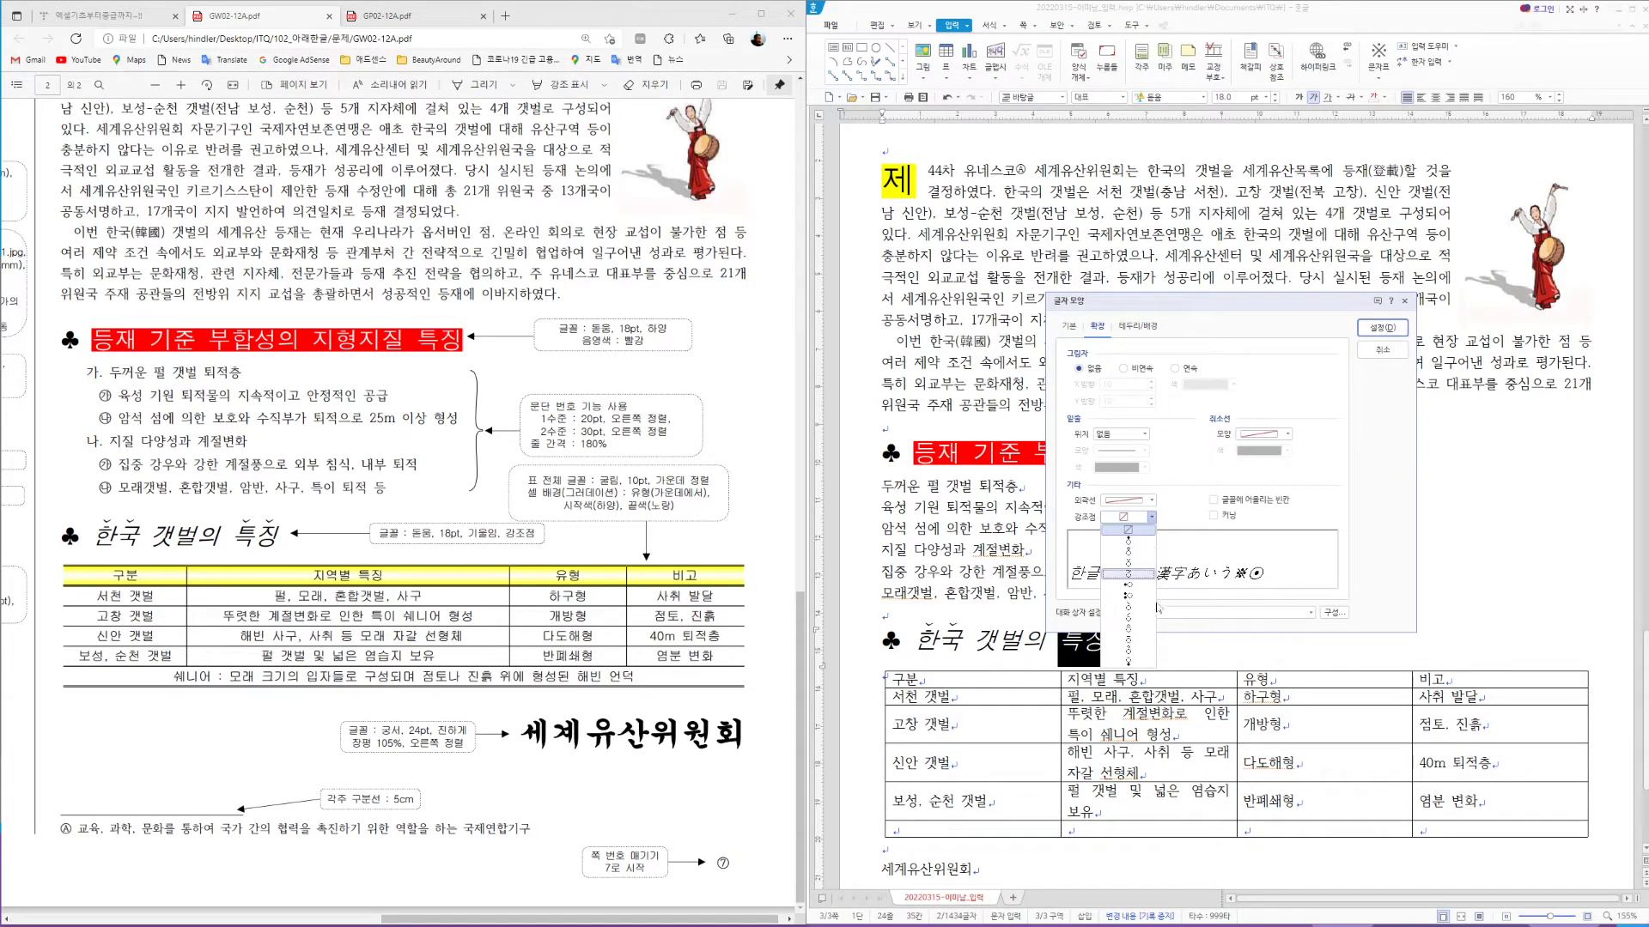
{"action": "left_click", "coordinate": [1133, 572]}
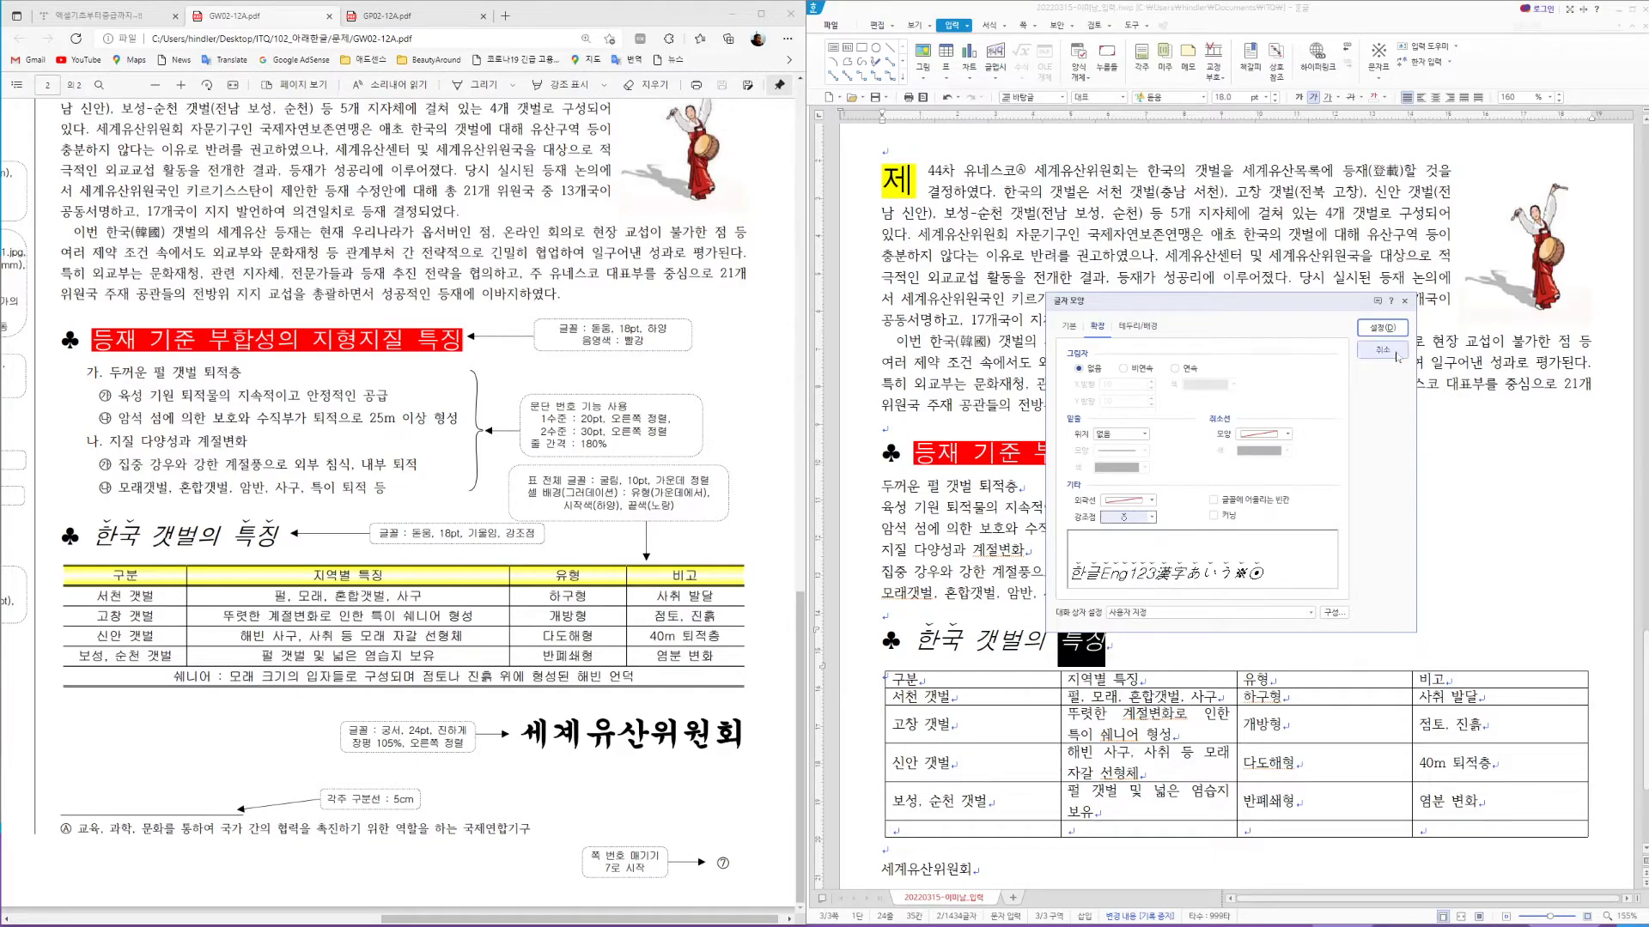
{"action": "left_click", "coordinate": [1381, 327]}
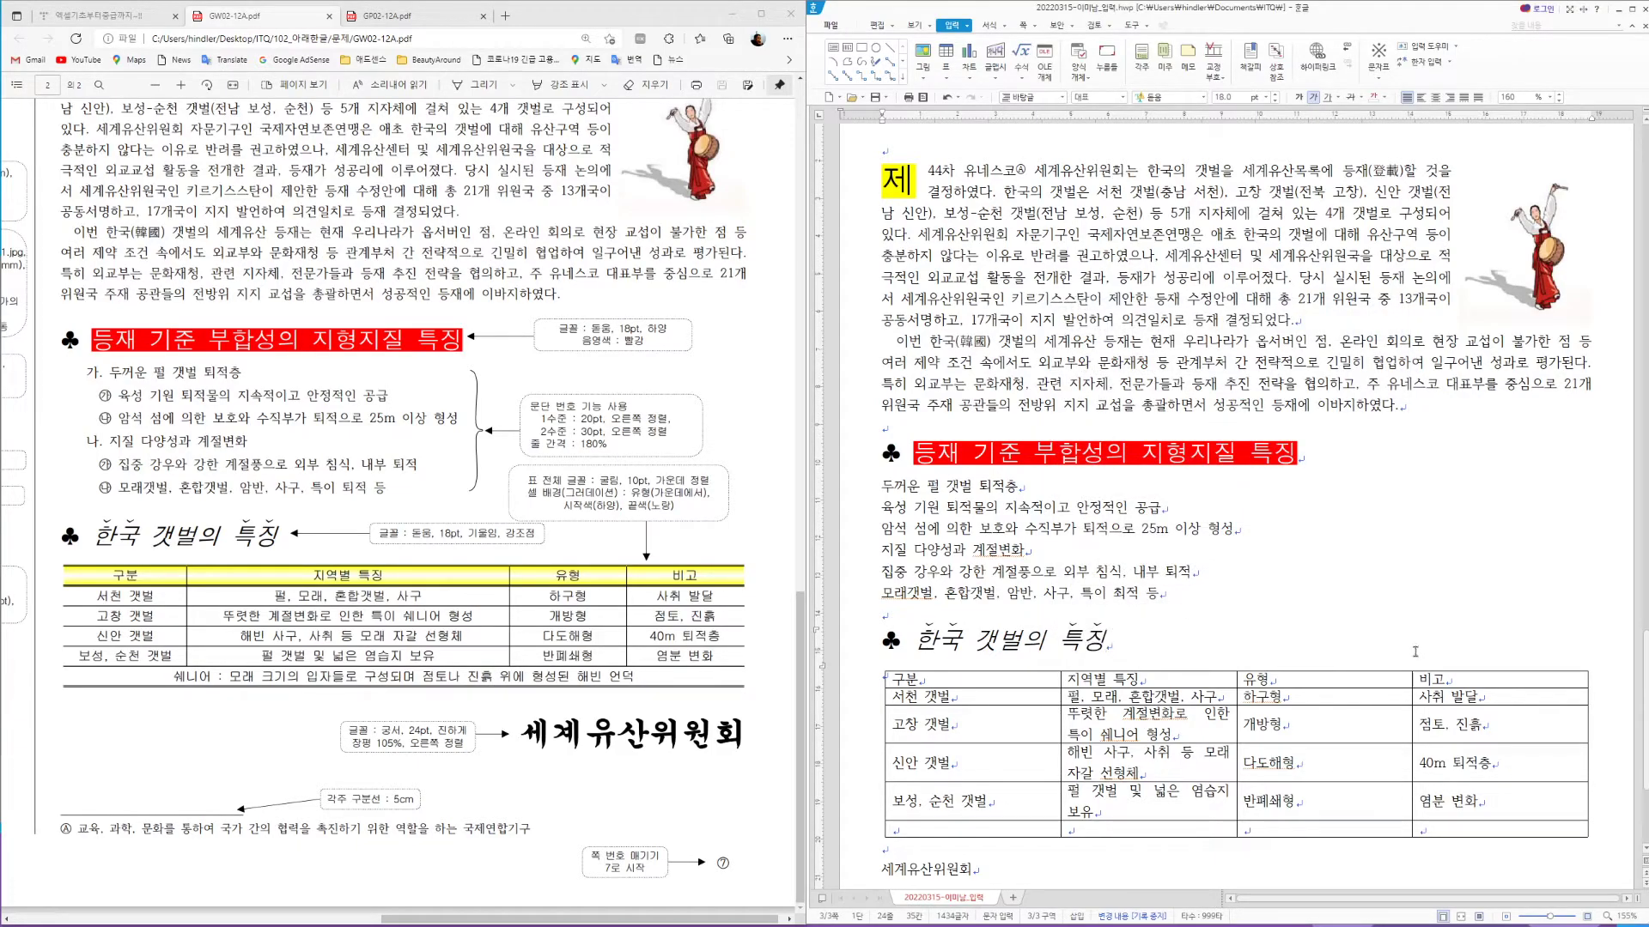
Start a custom paragraph-number format for the six lines under the red heading, based on the 1., 가., 1), 가) numbering shape
{"action": "scroll", "coordinate": [1417, 639], "scroll_direction": "down", "scroll_amount": 3}
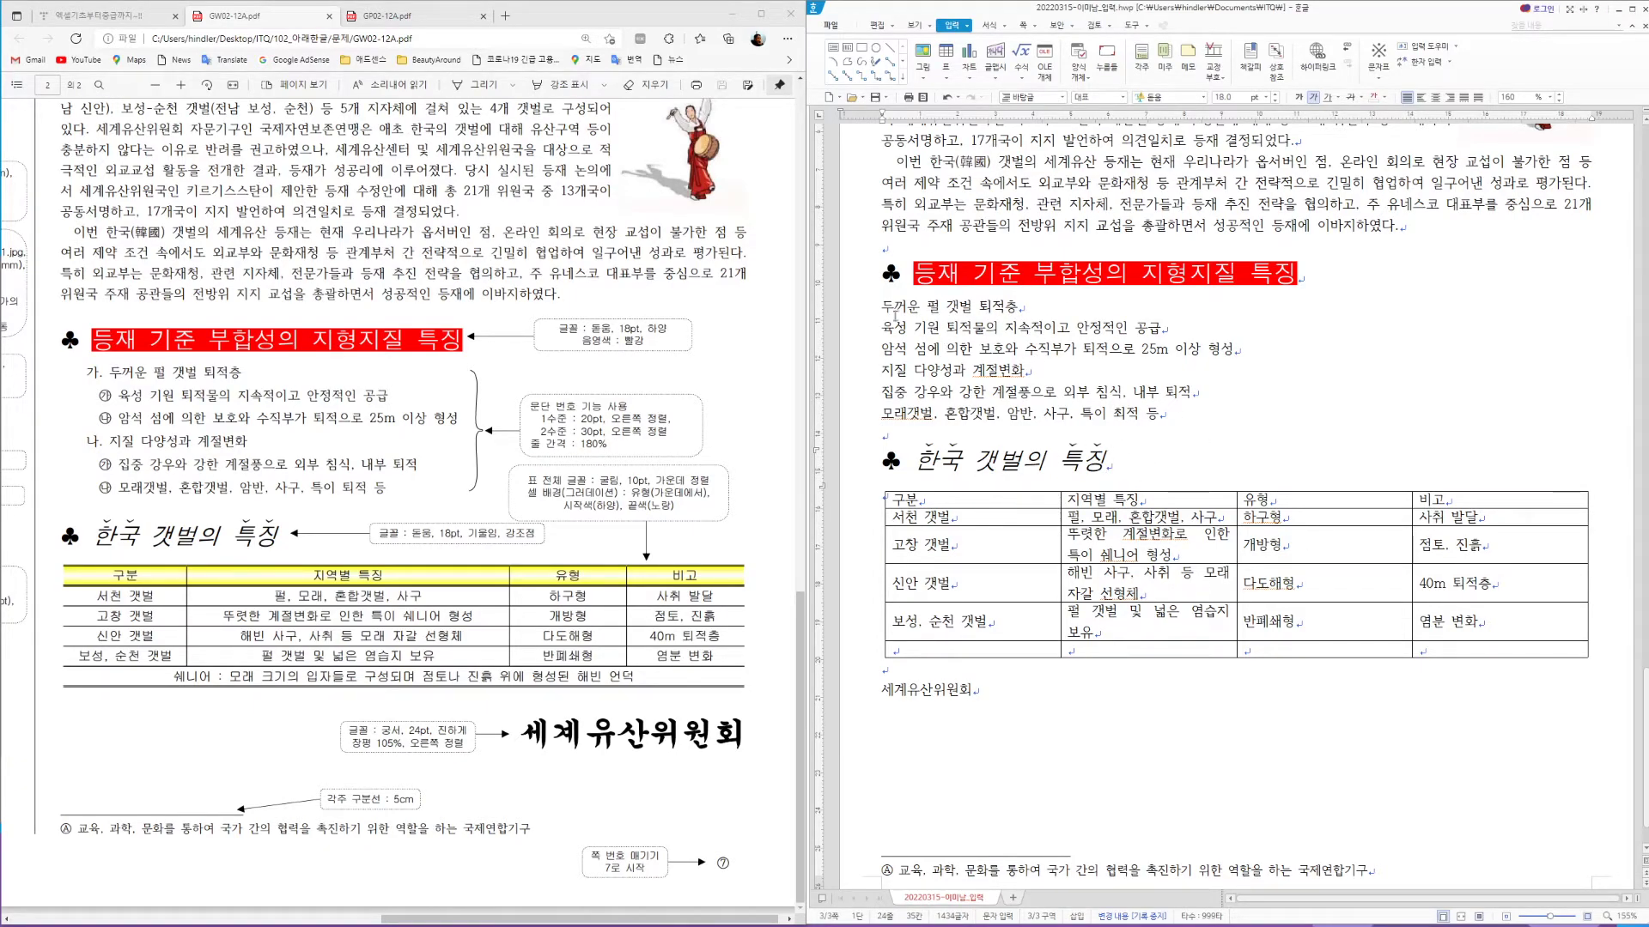
{"action": "left_click_drag", "start_coordinate": [868, 307], "coordinate": [869, 422]}
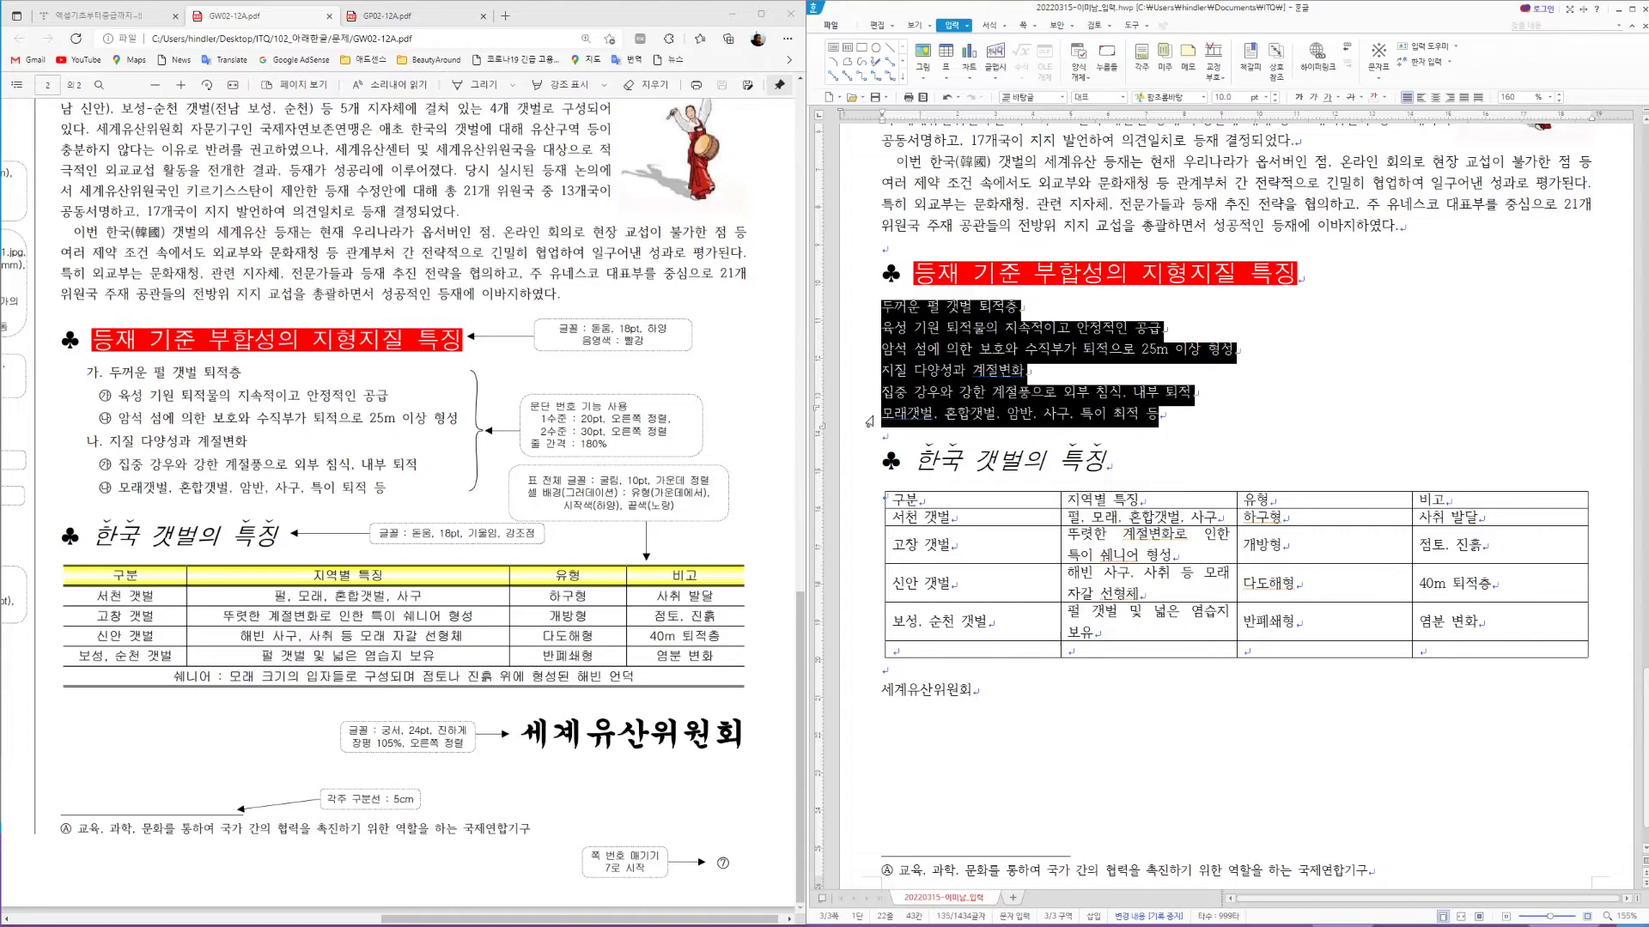
{"action": "right_click", "coordinate": [955, 372]}
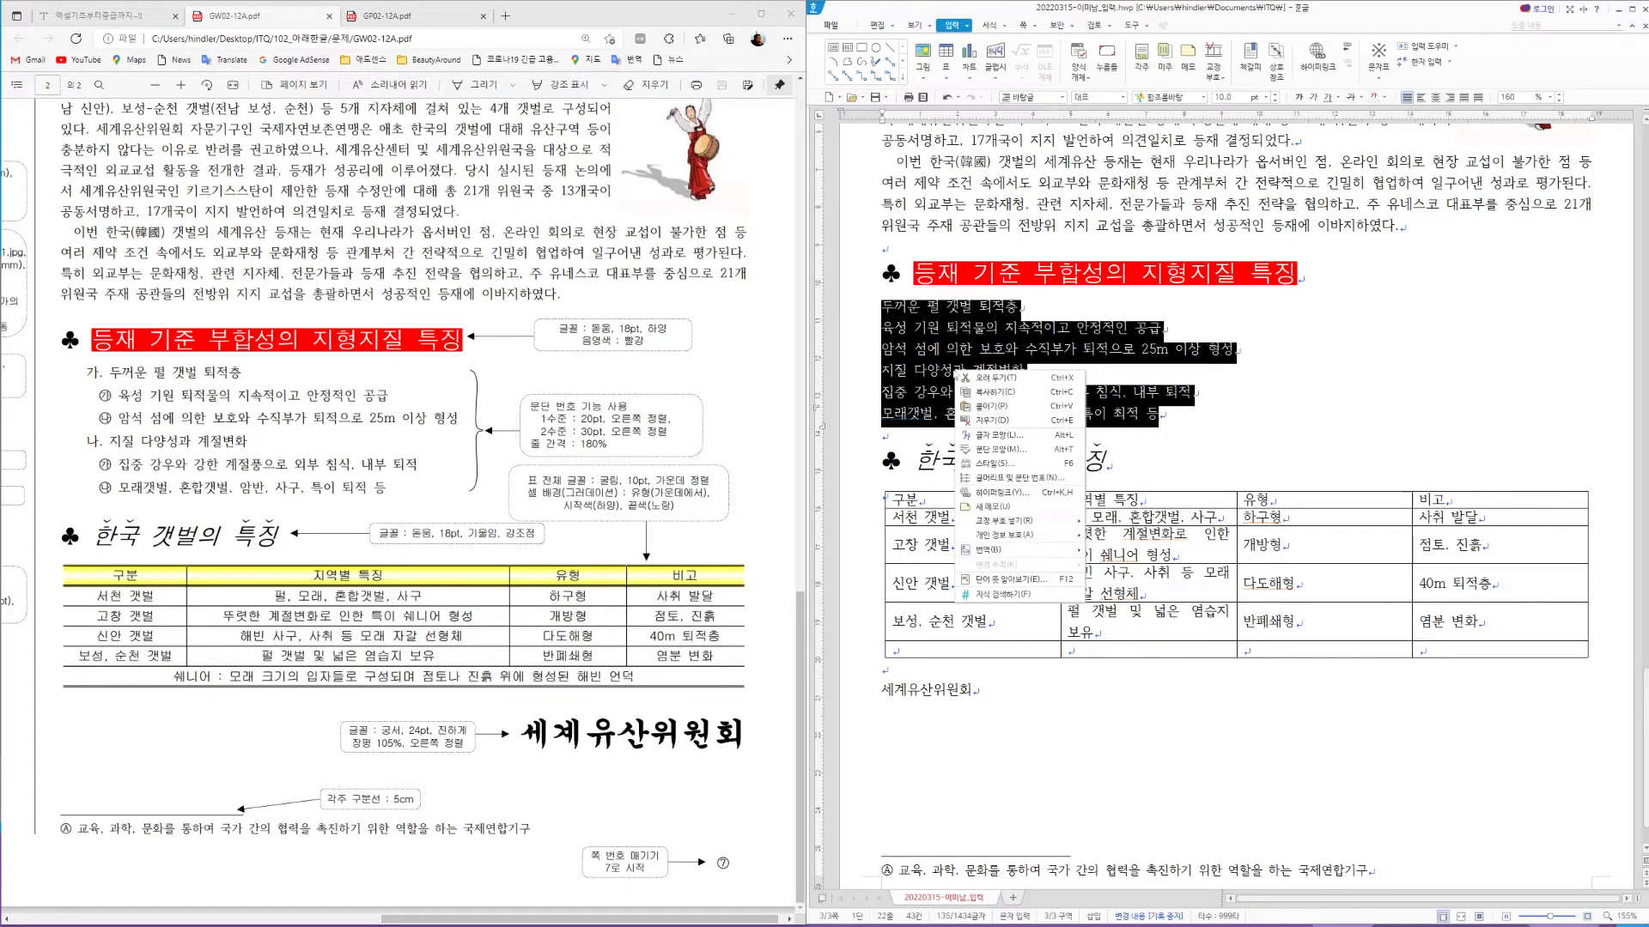
{"action": "left_click", "coordinate": [1030, 479]}
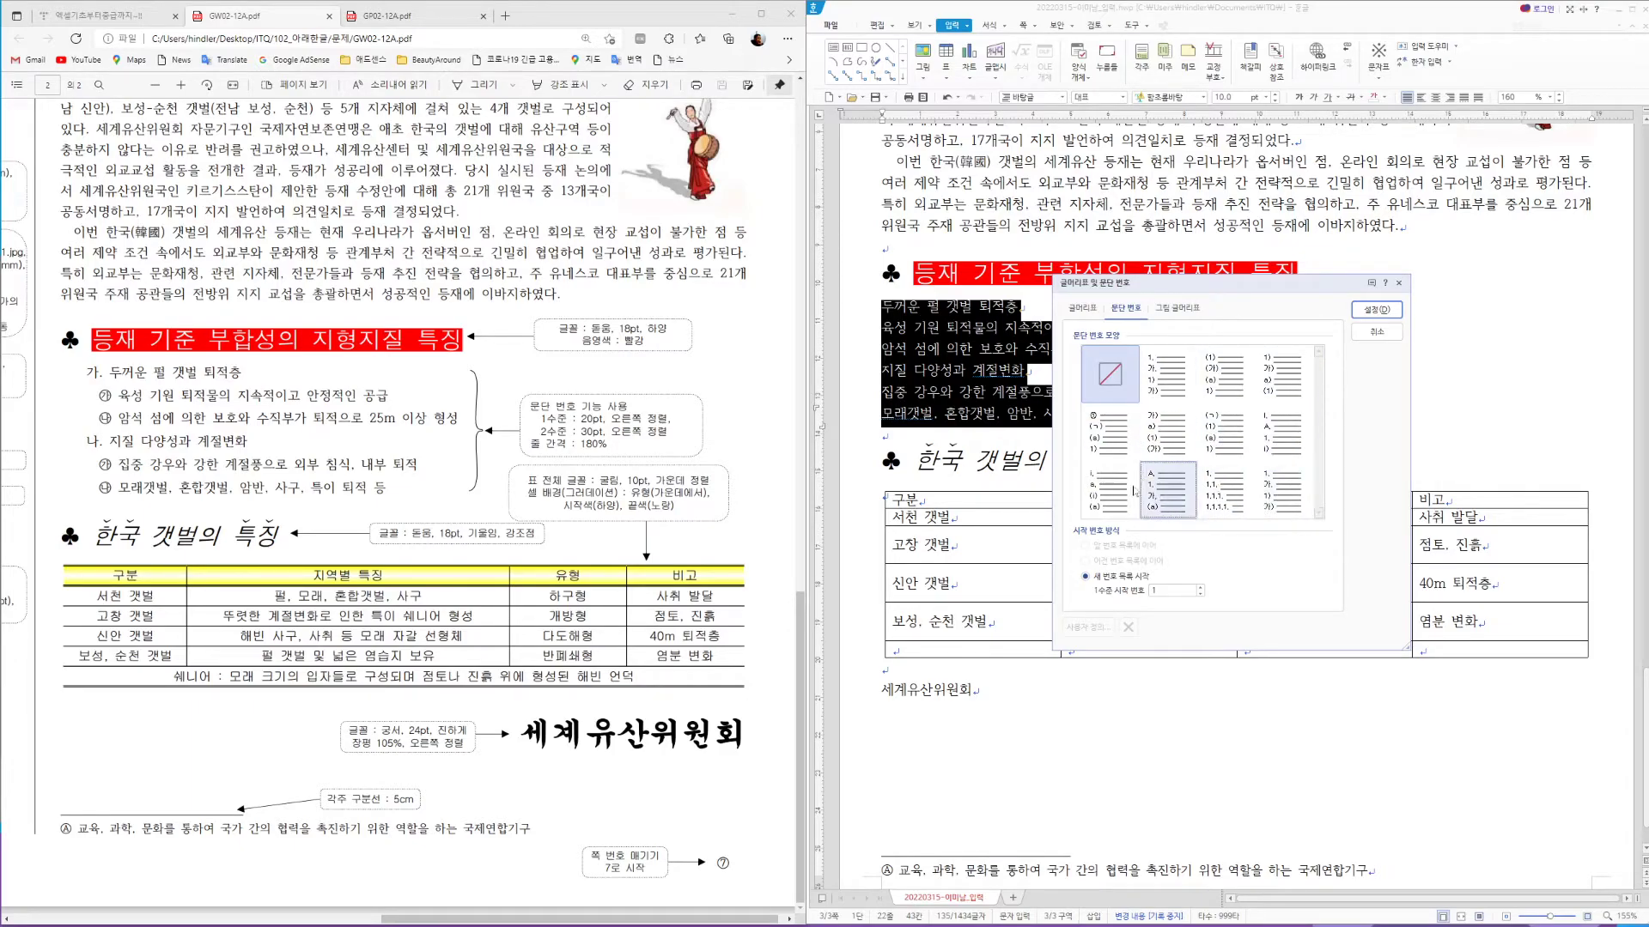
{"action": "left_click", "coordinate": [1159, 387]}
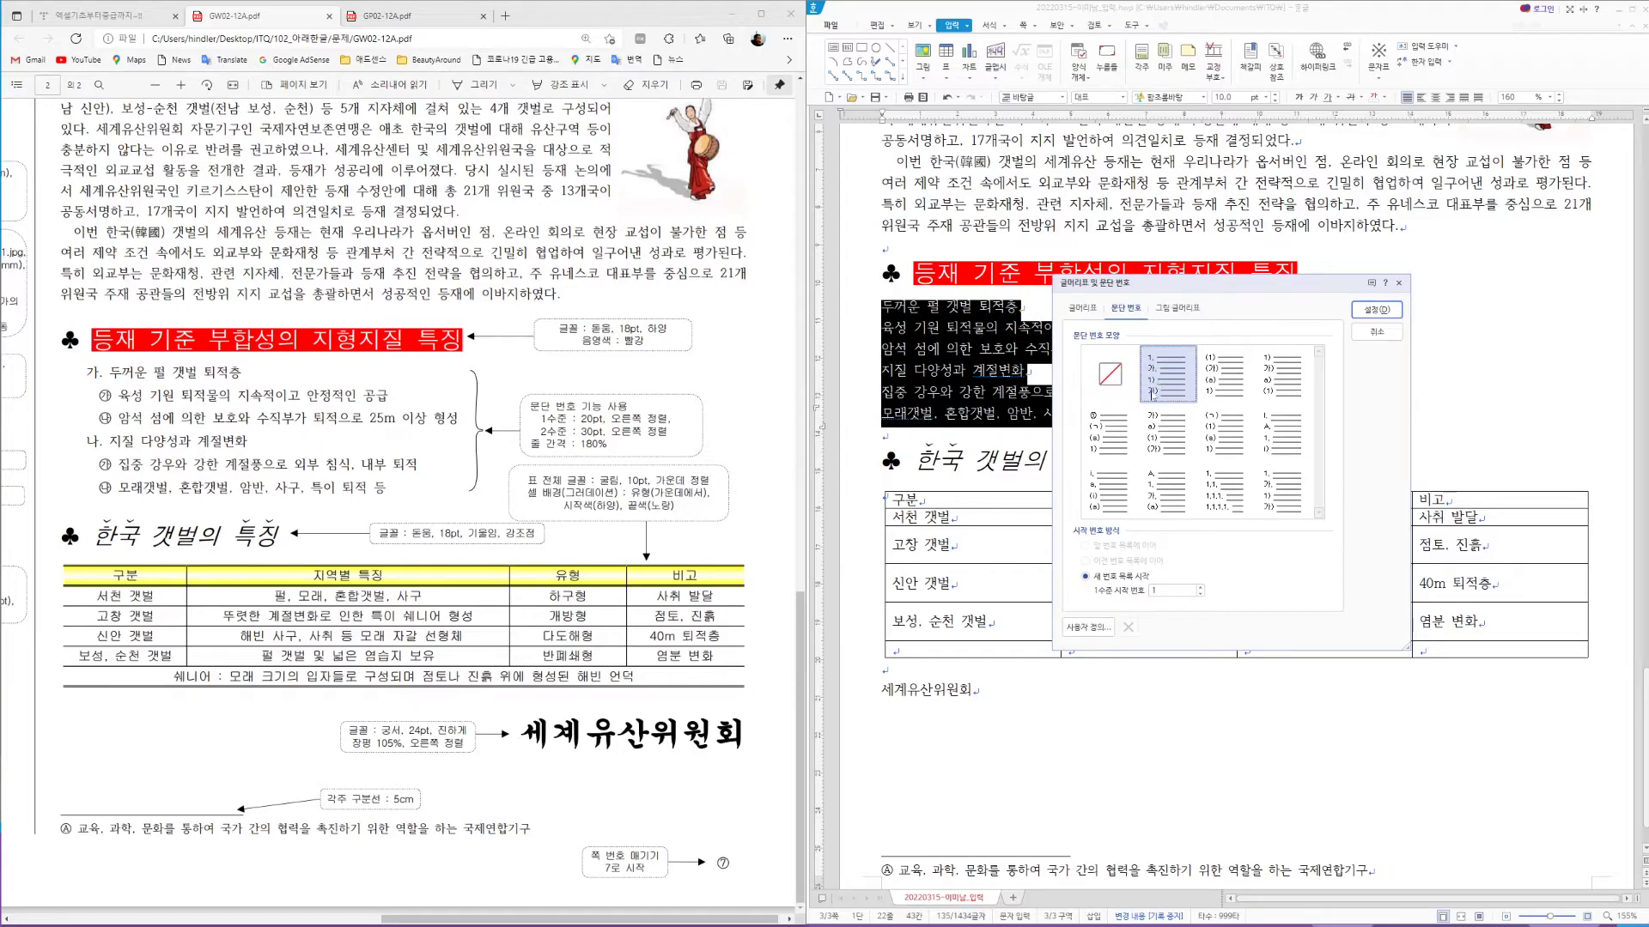
{"action": "left_click", "coordinate": [1088, 629]}
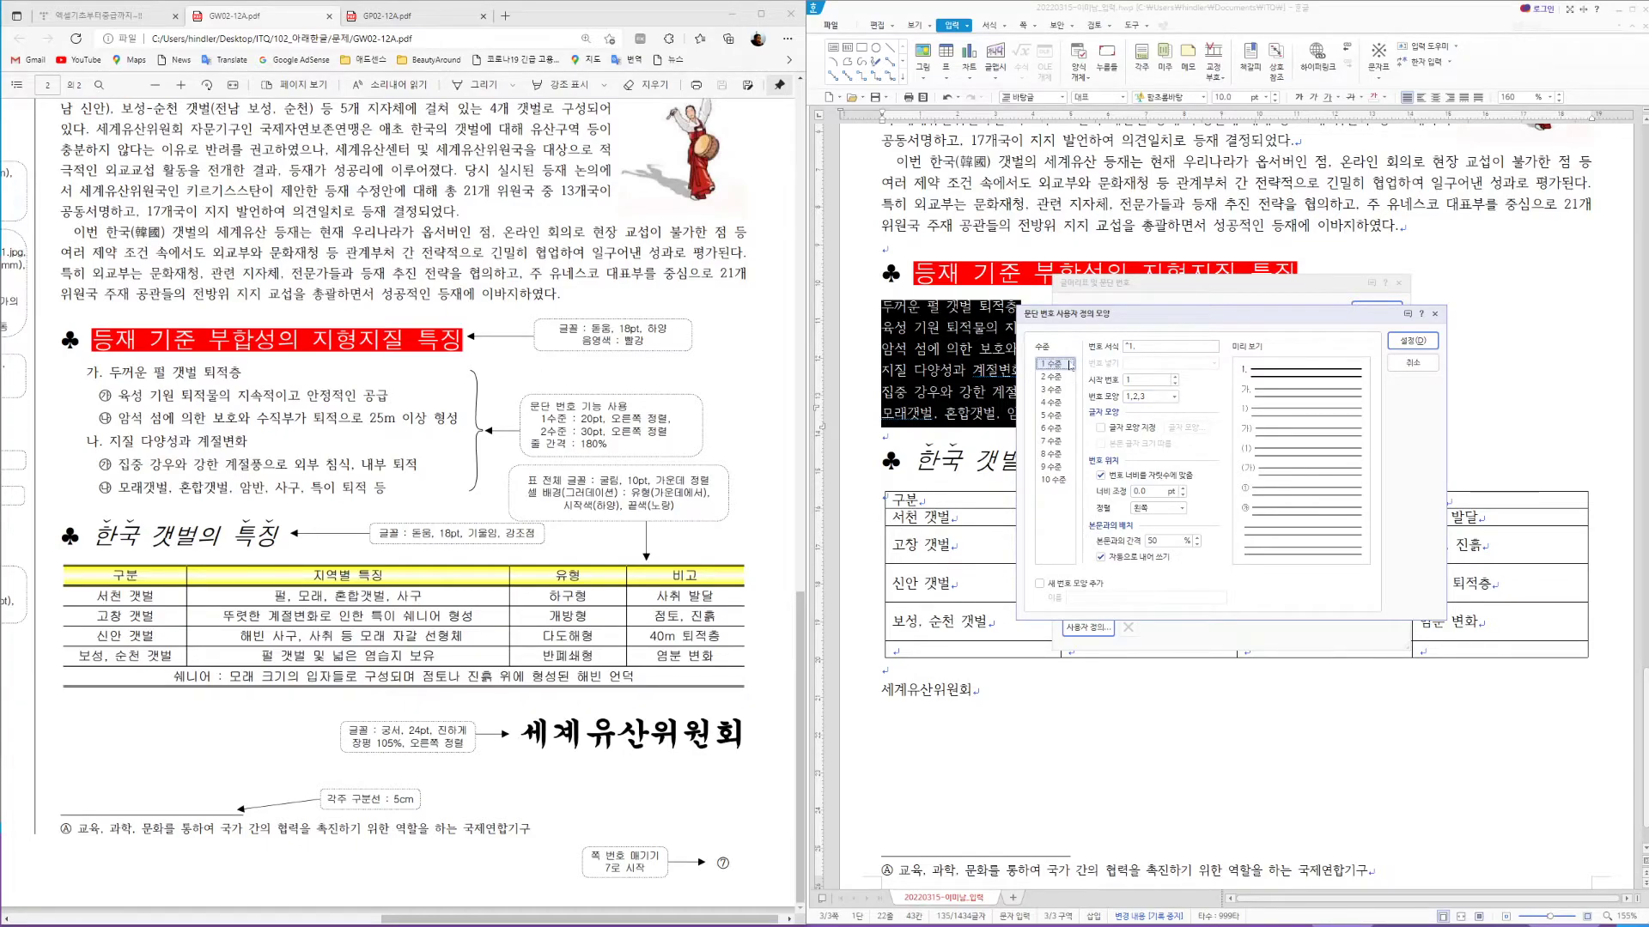
Define numbering level 1 with the 가,나,다 number shape, a 20 pt width adjustment and right (오른쪽) alignment
{"action": "left_click", "coordinate": [1174, 398]}
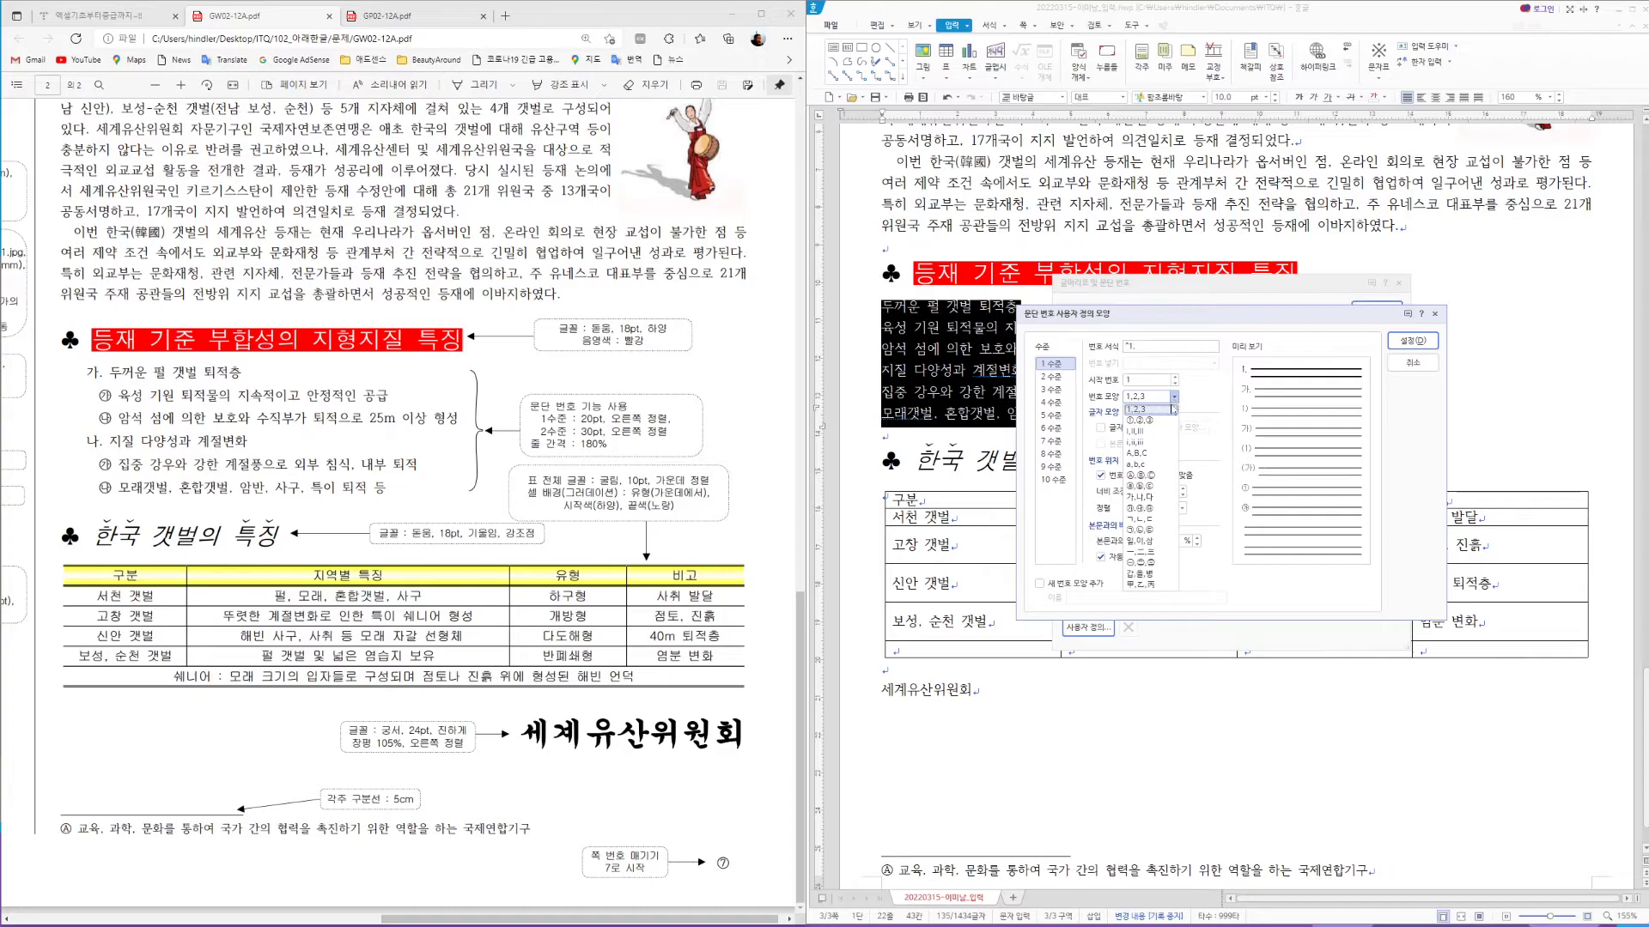
{"action": "left_click", "coordinate": [1142, 497]}
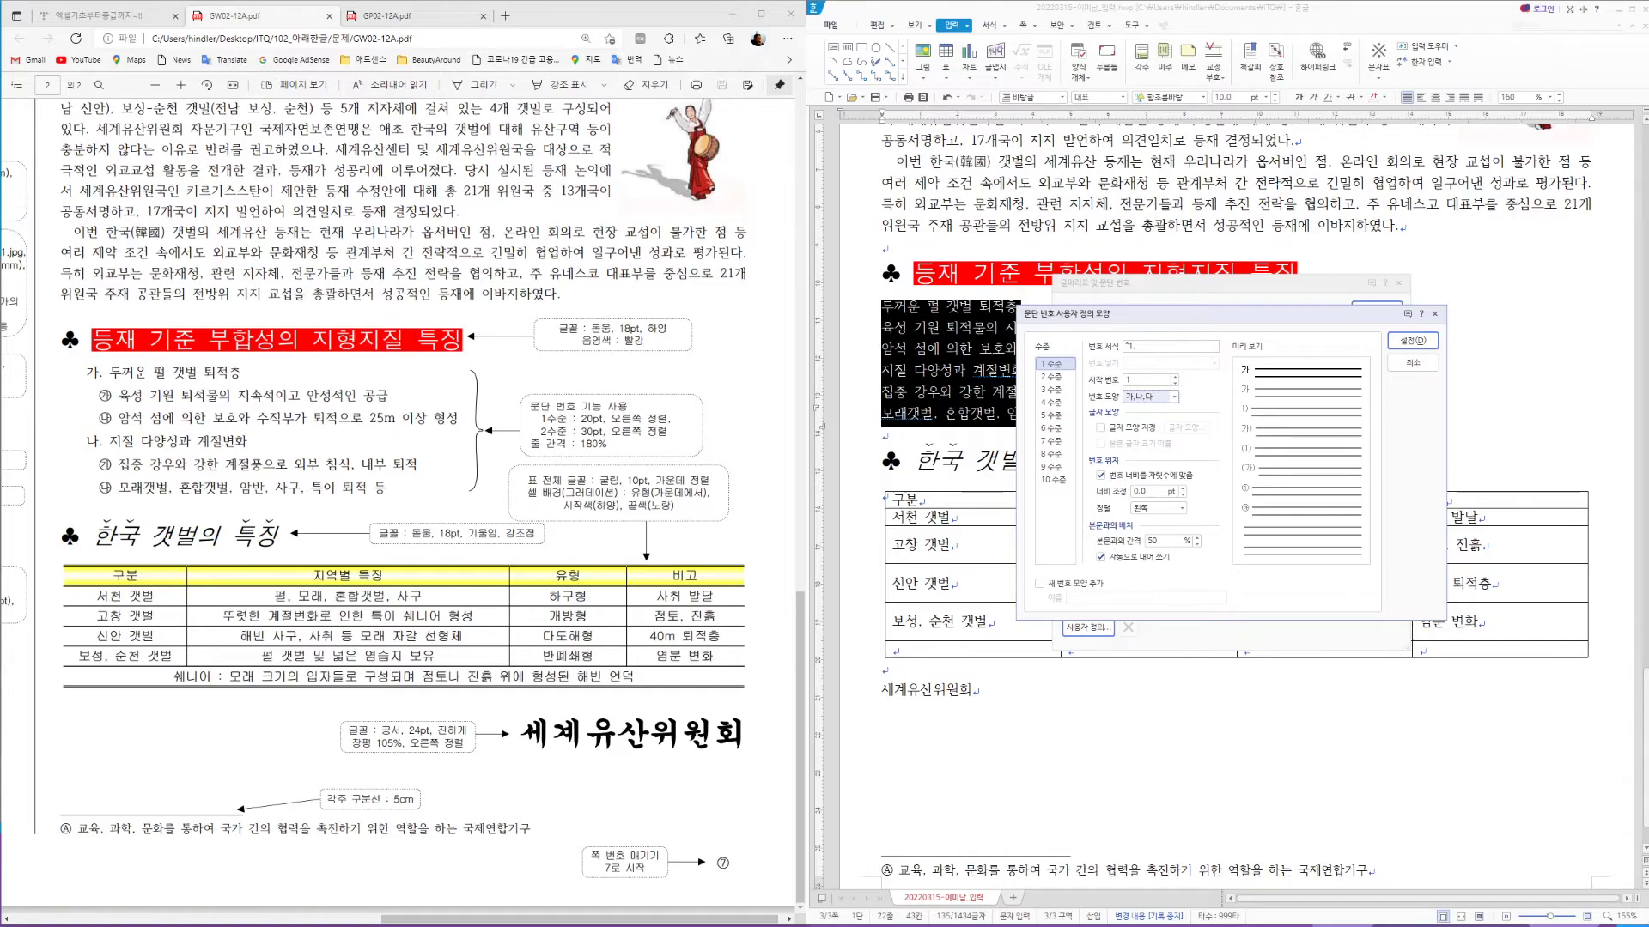
{"action": "left_click", "coordinate": [1151, 491]}
{"action": "type", "text": "20"}
{"action": "left_click", "coordinate": [1181, 509]}
{"action": "left_click", "coordinate": [1160, 546]}
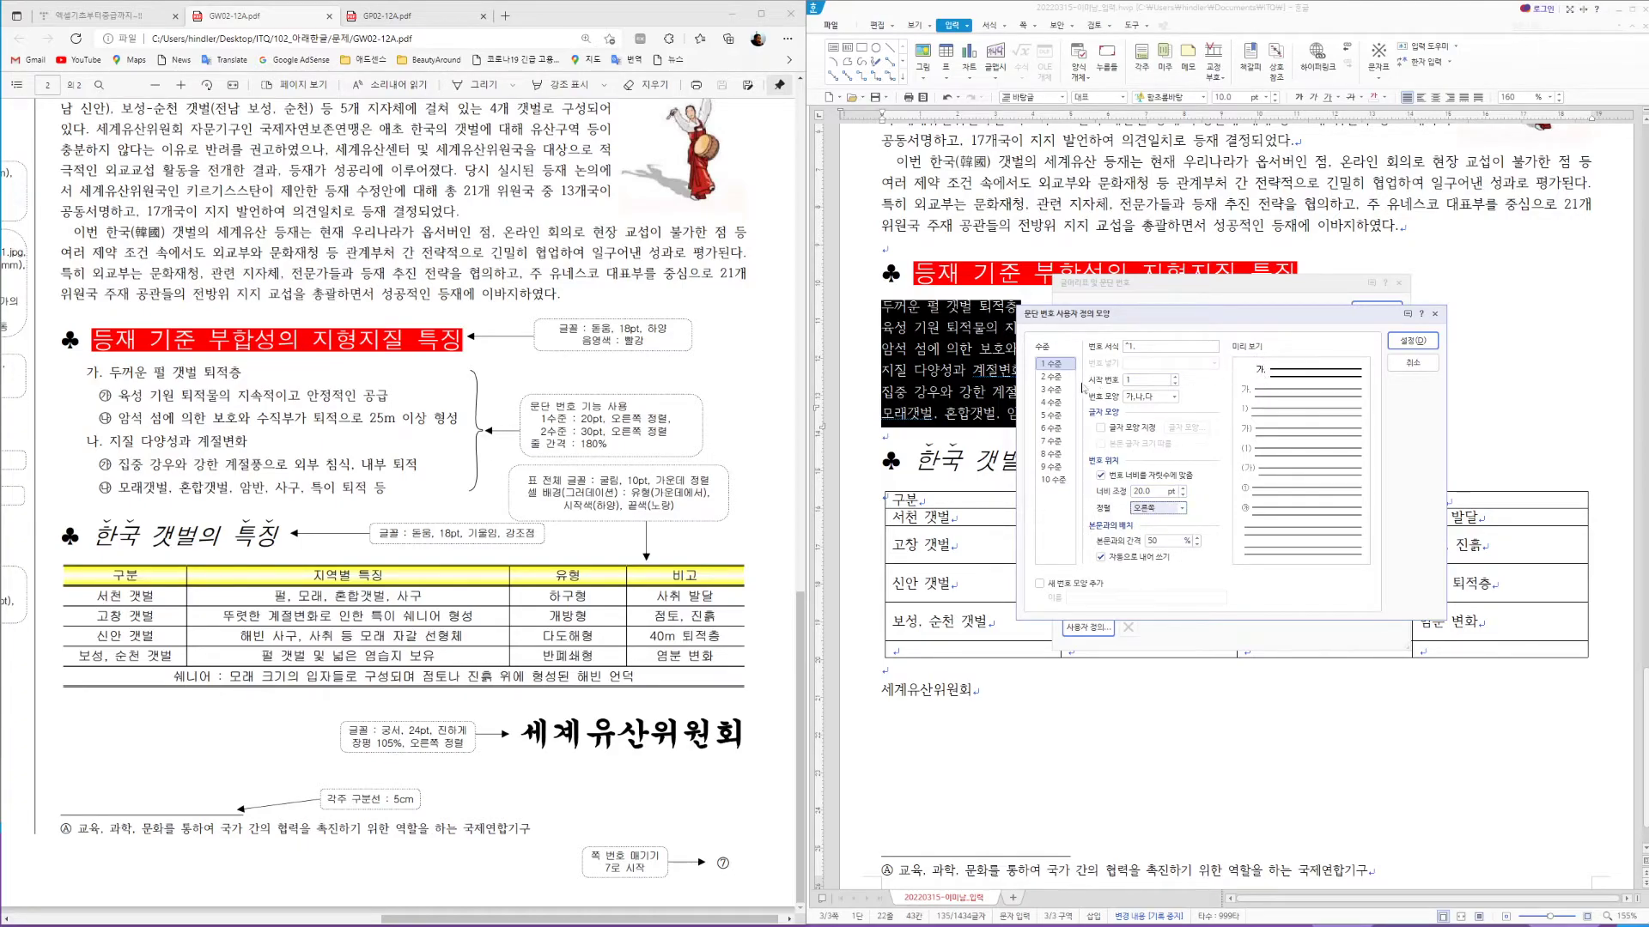
Define numbering level 2 as ㉮,㉯,㉰ without the period, 30 pt wide and right-aligned (오른쪽), and apply the custom numbering to the lines
{"action": "left_click", "coordinate": [1054, 377]}
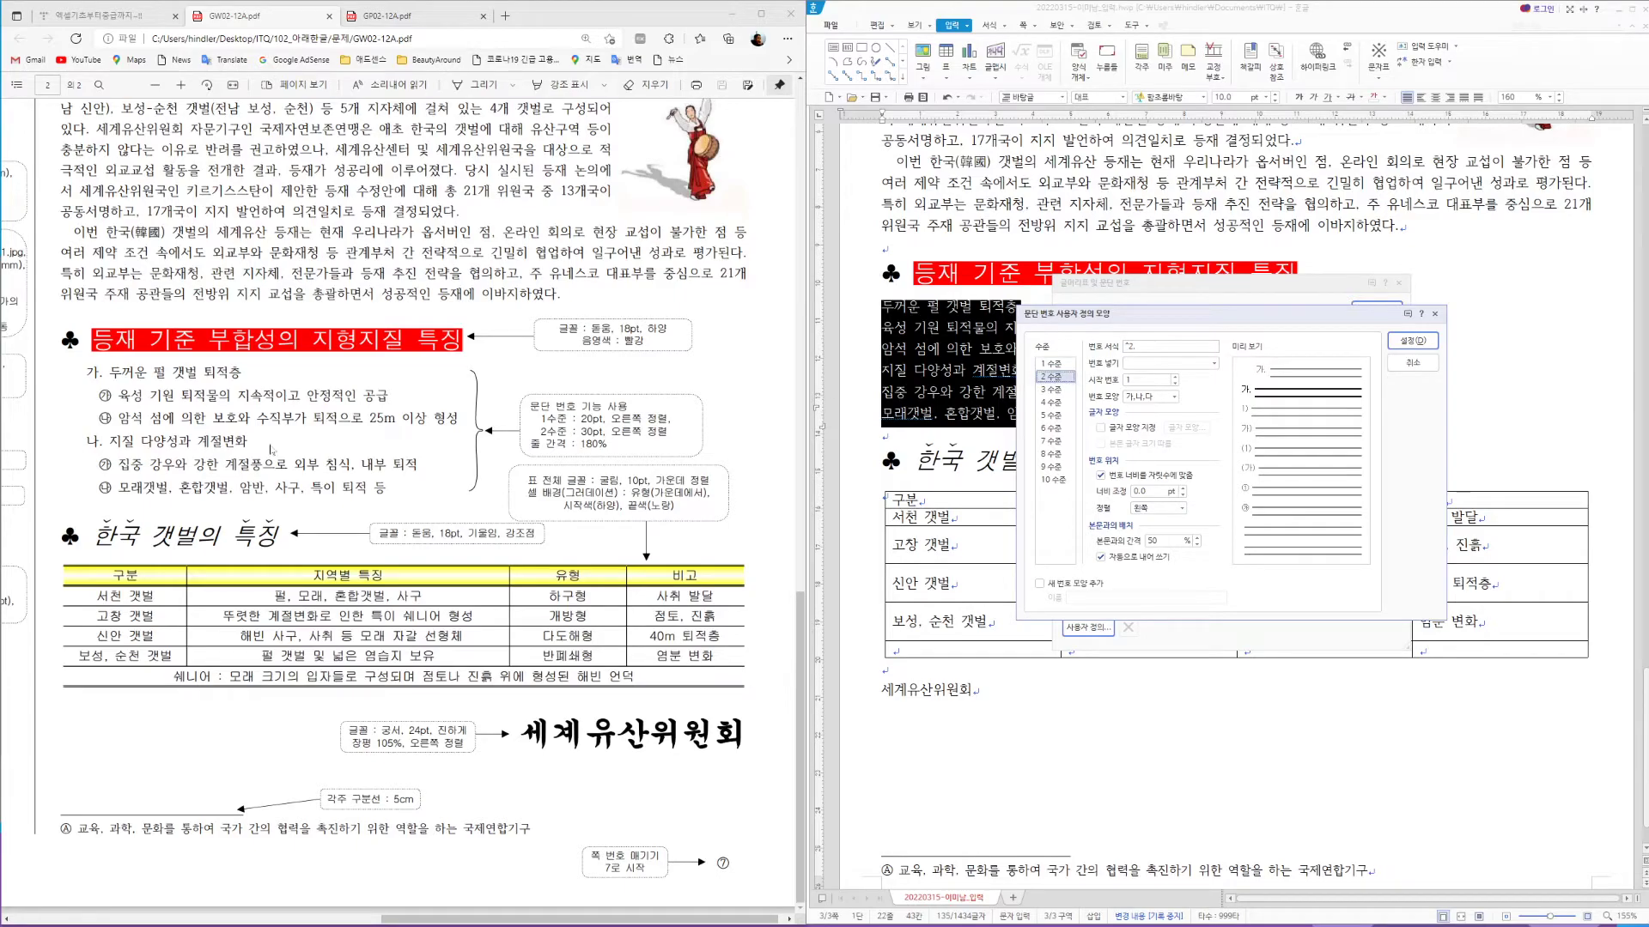
{"action": "left_click", "coordinate": [1173, 397]}
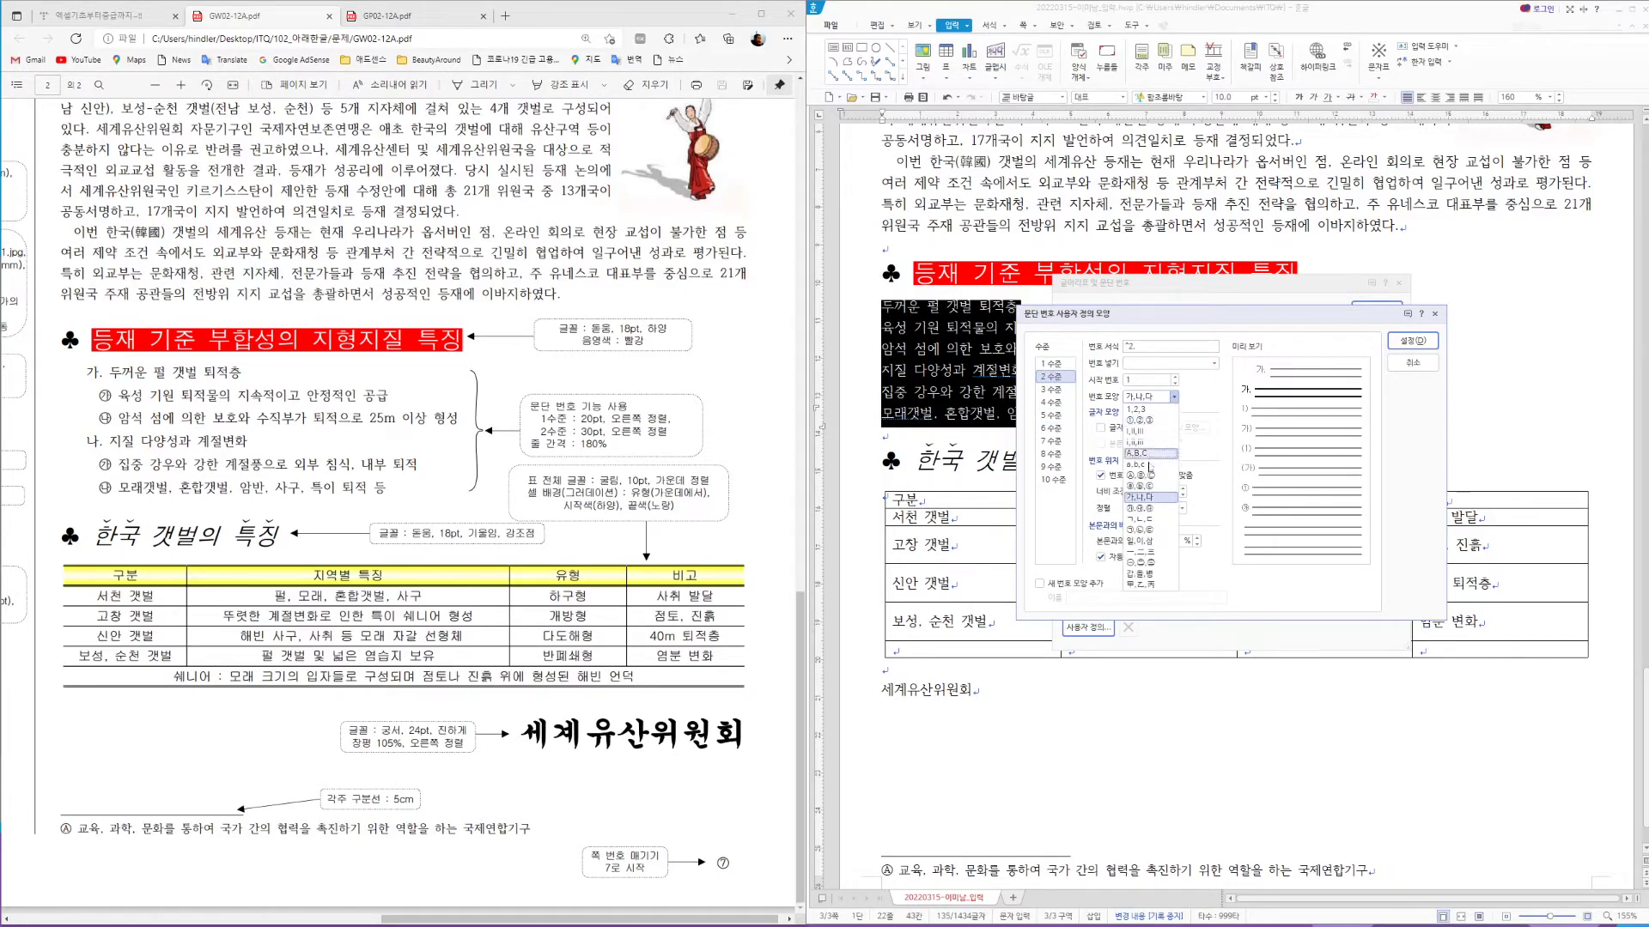
{"action": "left_click", "coordinate": [1152, 509]}
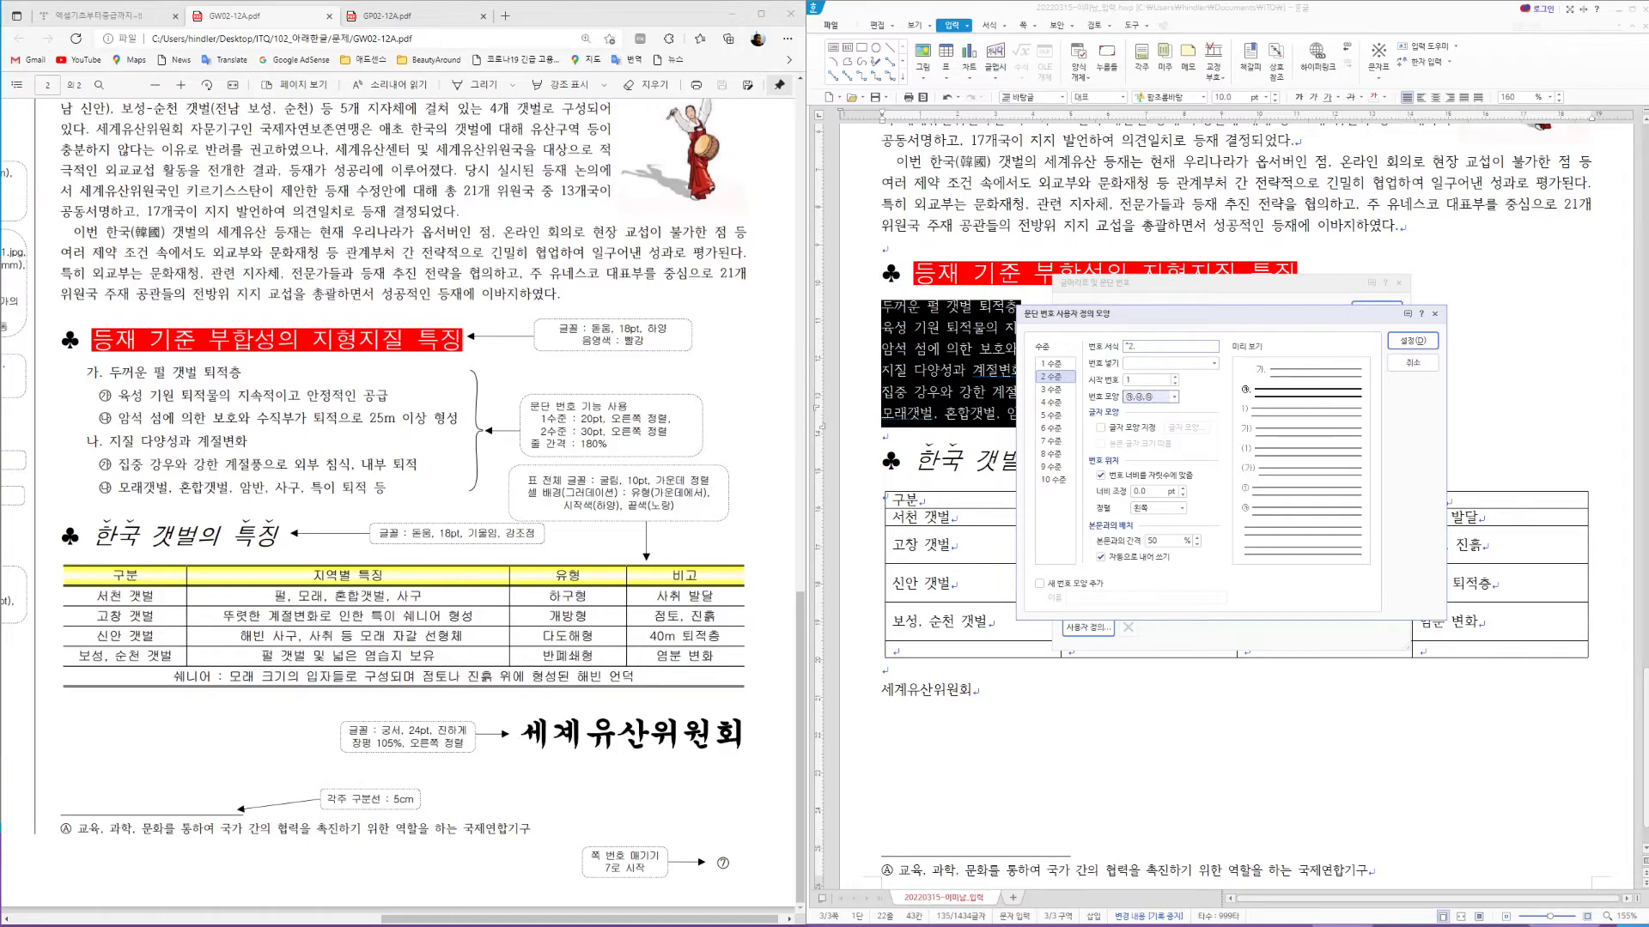
{"action": "left_click", "coordinate": [1140, 347]}
{"action": "left_click_drag", "start_coordinate": [1153, 492], "coordinate": [1098, 496]}
{"action": "type", "text": "30"}
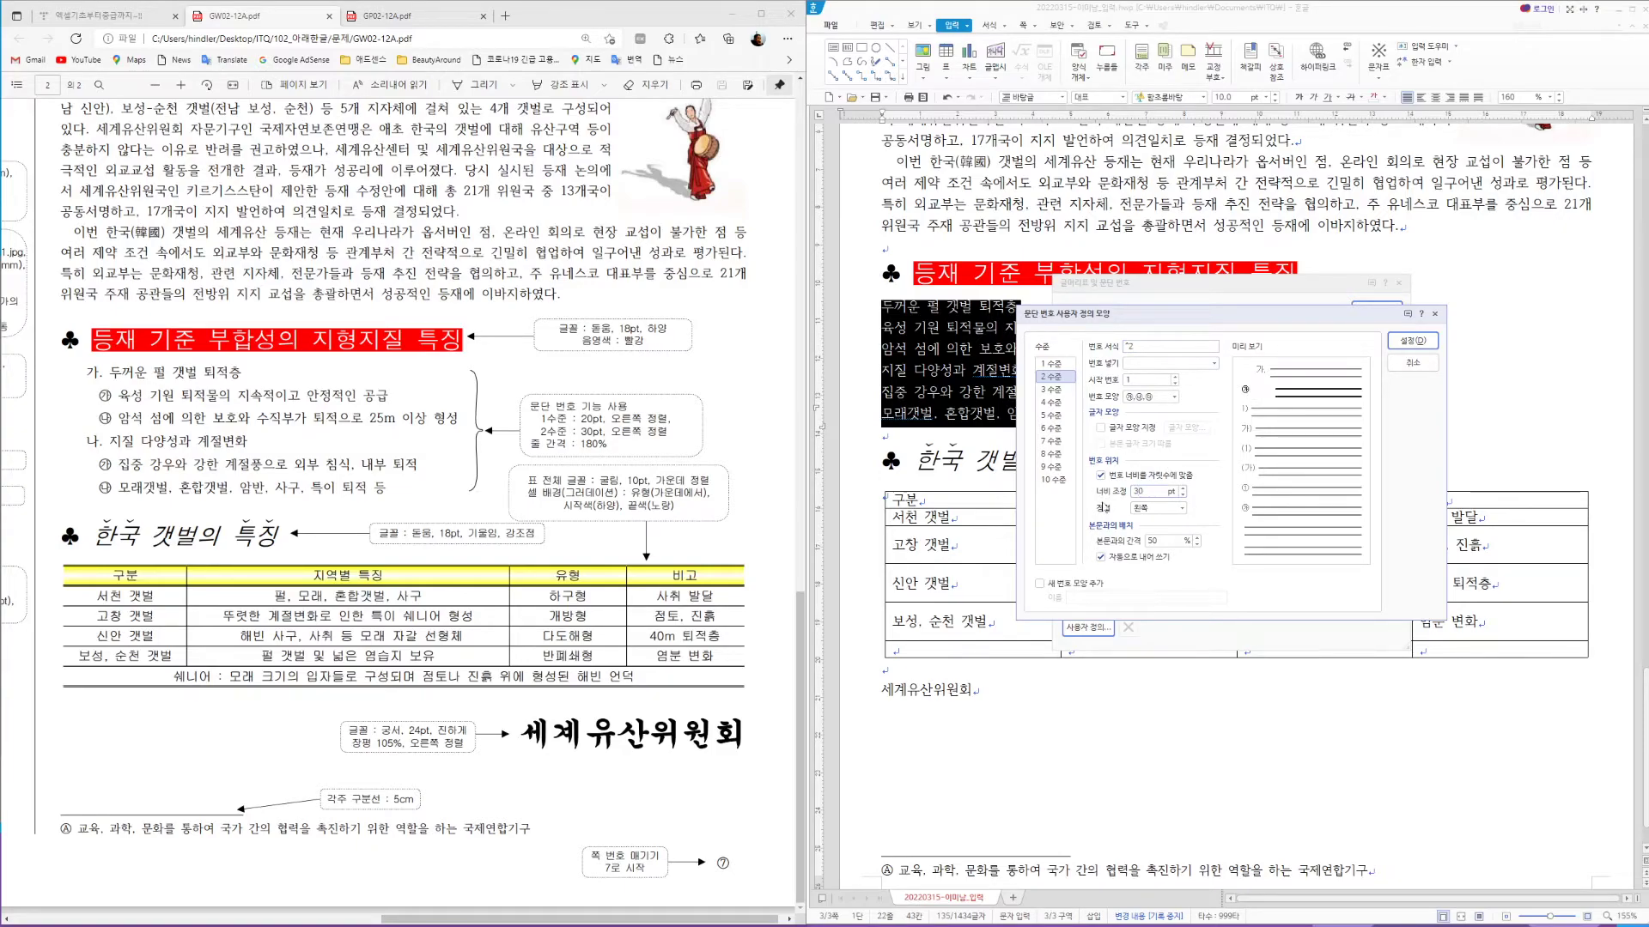
{"action": "left_click", "coordinate": [1160, 507]}
{"action": "left_click", "coordinate": [1155, 529]}
{"action": "left_click", "coordinate": [1413, 342]}
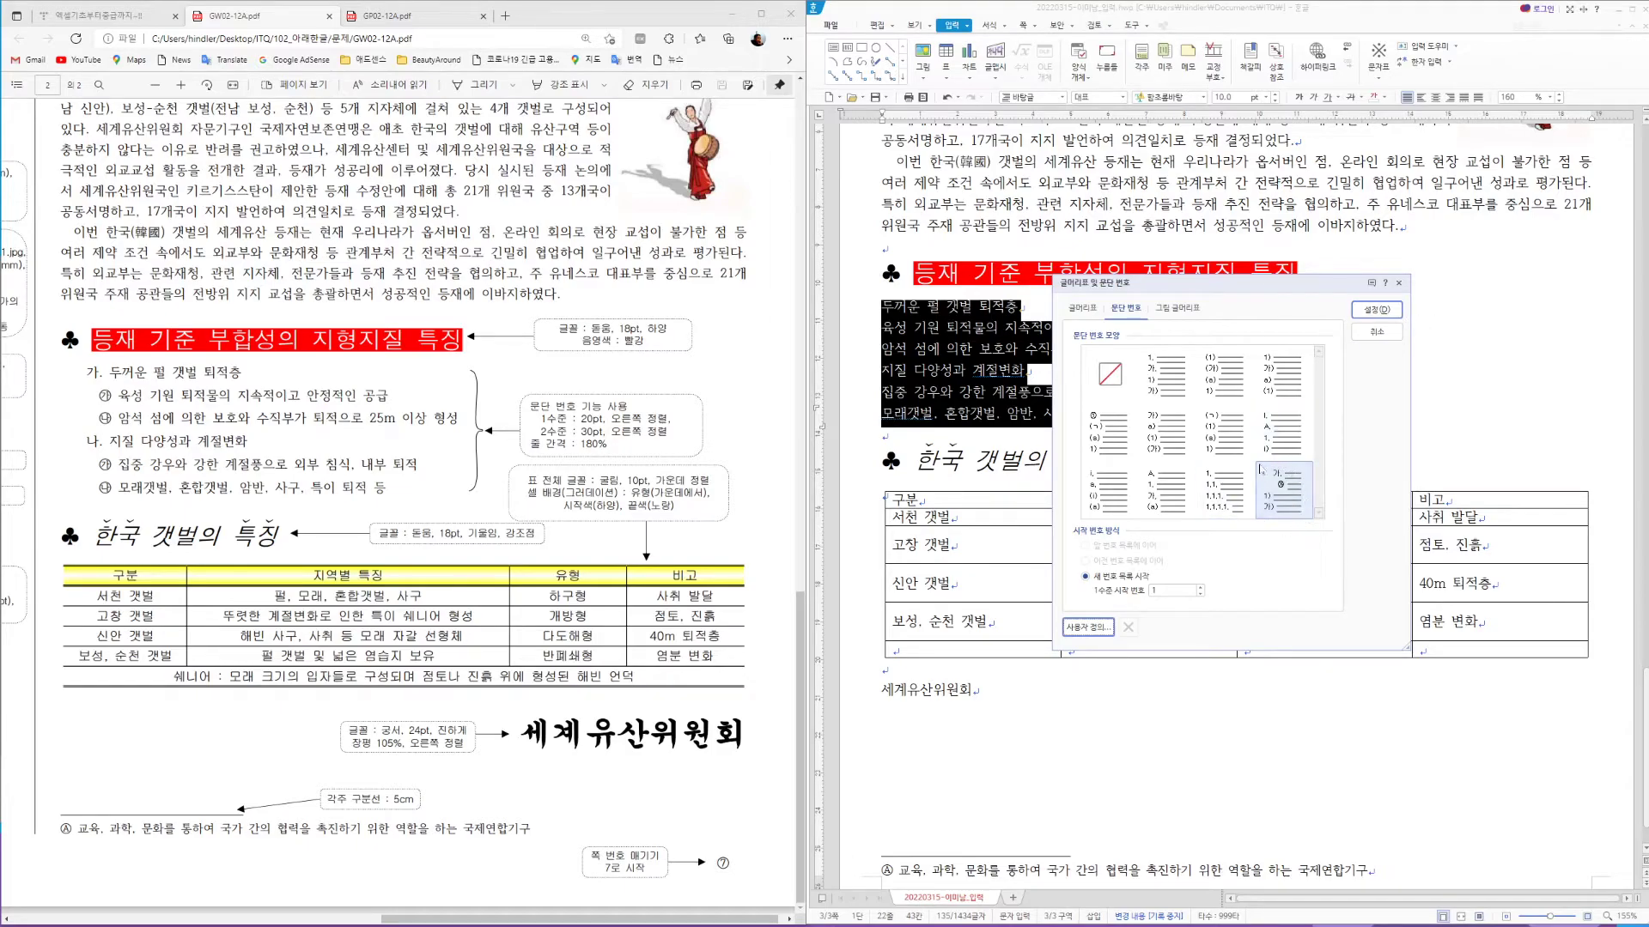
{"action": "left_click", "coordinate": [1377, 311]}
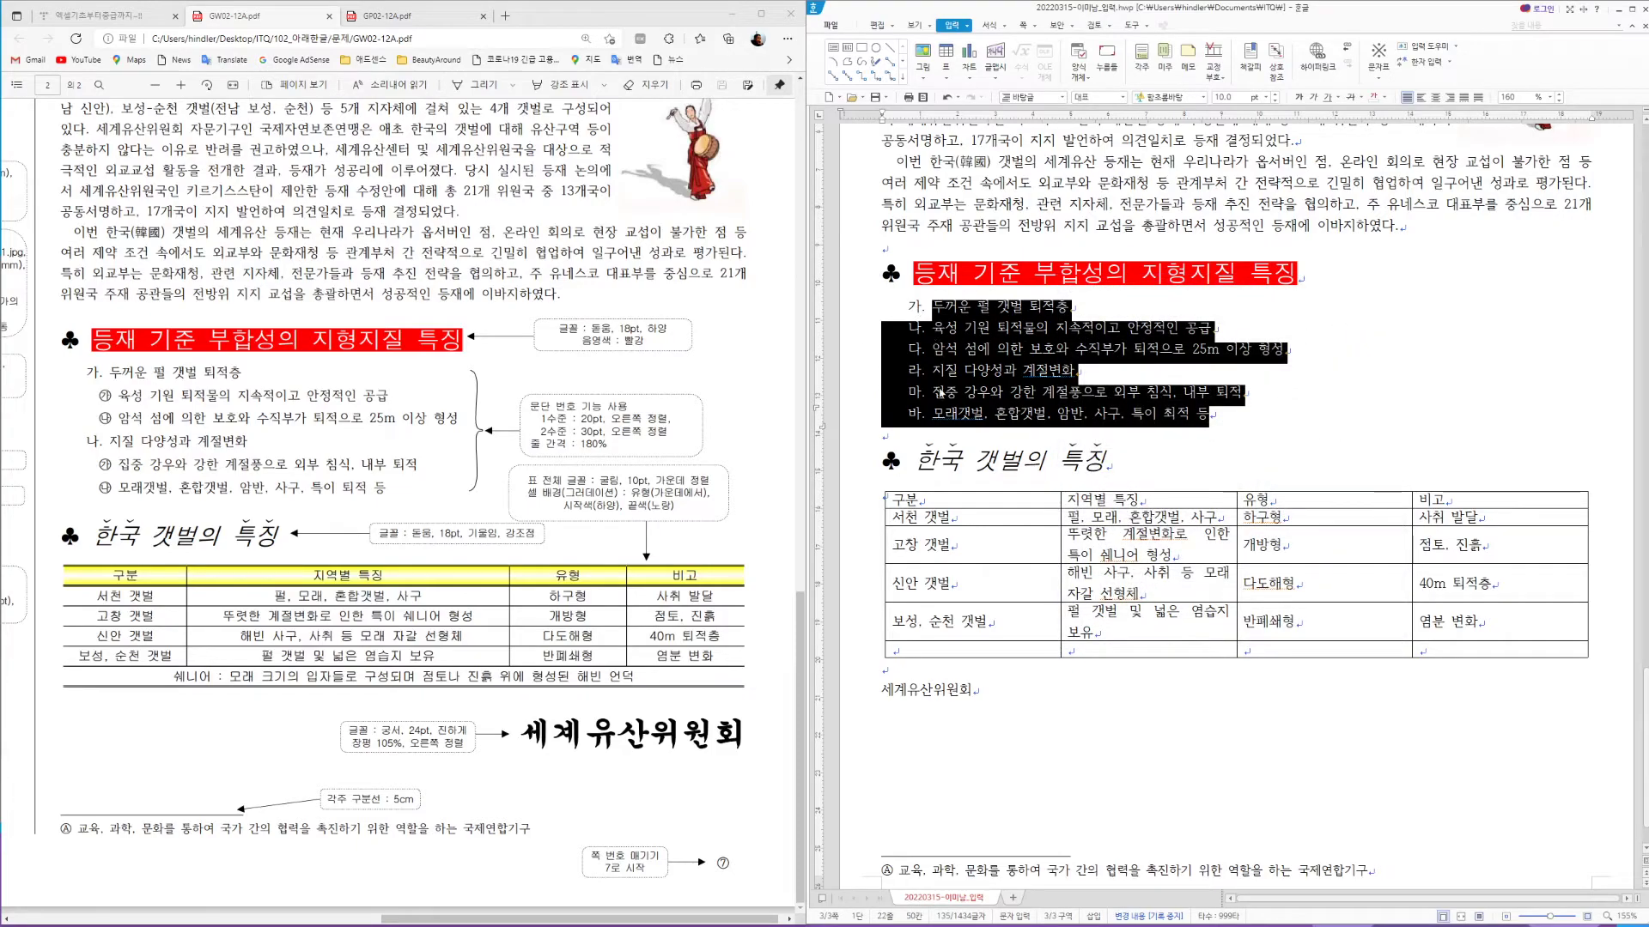
Demote the two lines under 두꺼운 펄 갯벌 퇴적층 and the two under 지질 다양성과 계절변화 to the second numbering level
{"action": "left_click", "coordinate": [933, 327]}
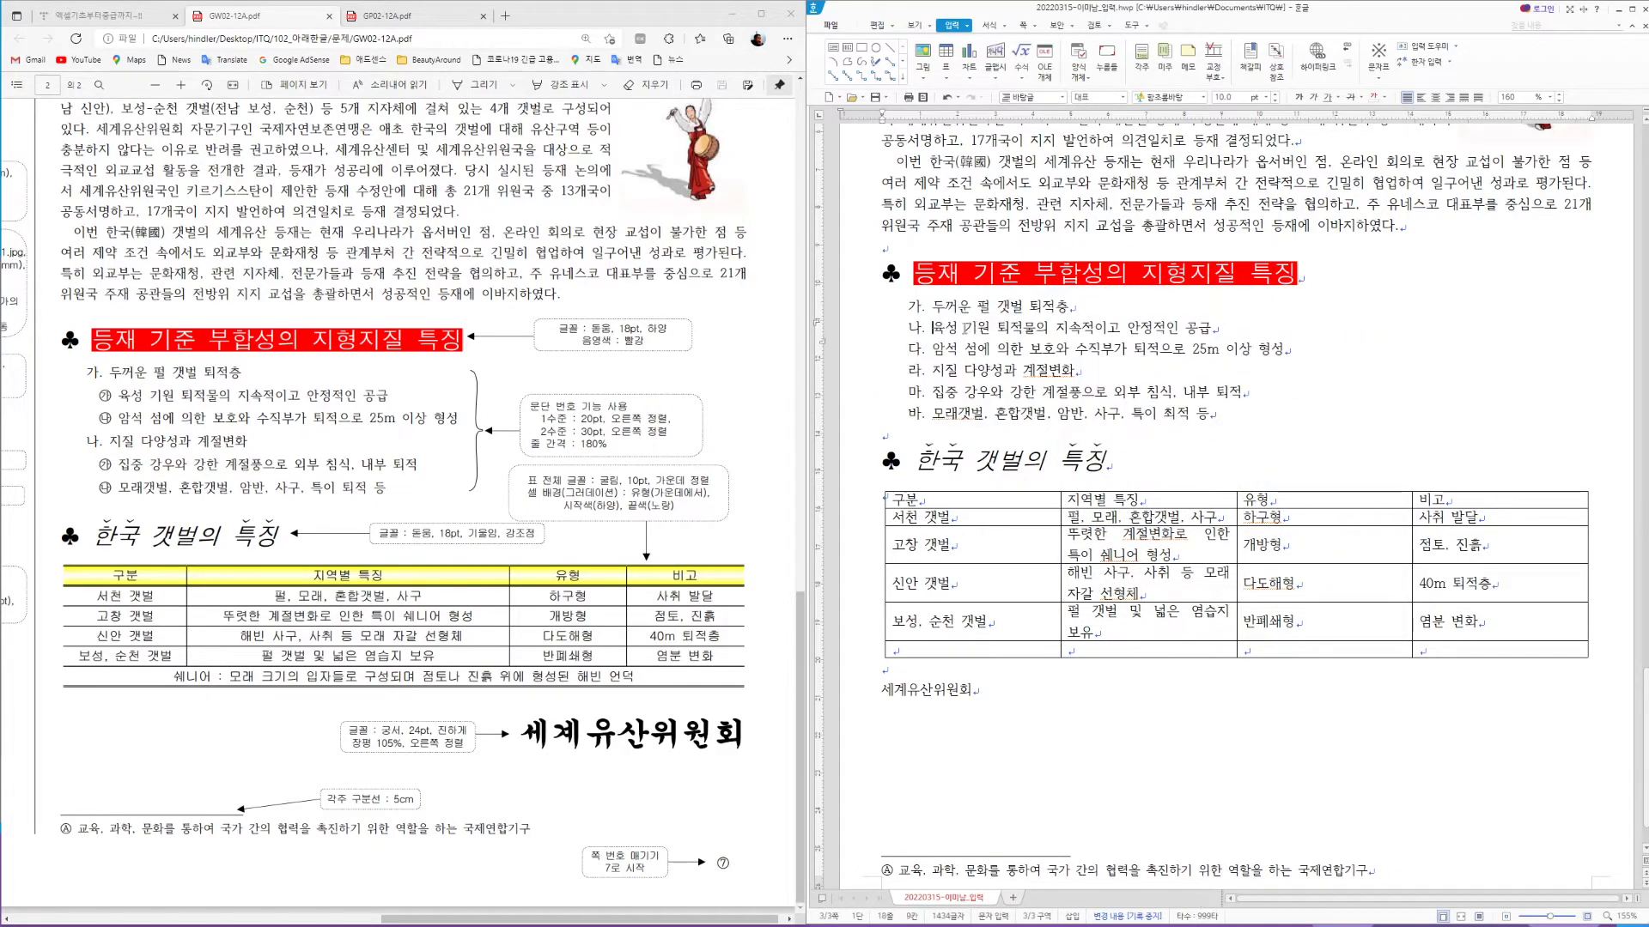
{"action": "left_click_drag", "start_coordinate": [933, 328], "coordinate": [991, 348]}
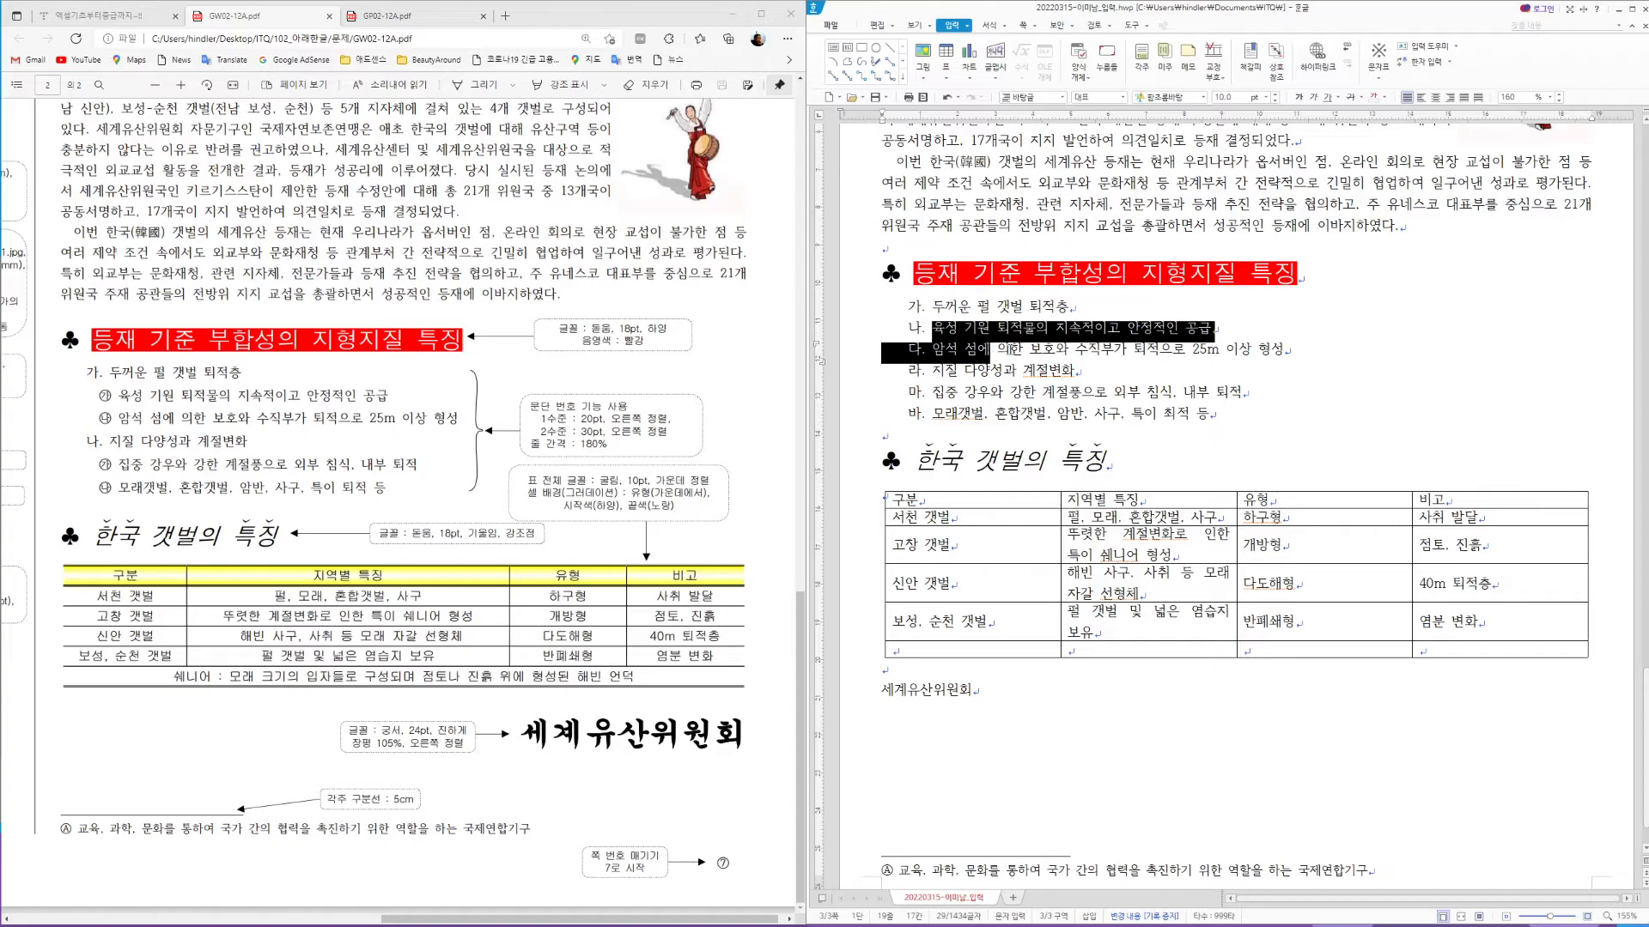
{"action": "left_click_drag", "start_coordinate": [1226, 331], "coordinate": [1236, 348]}
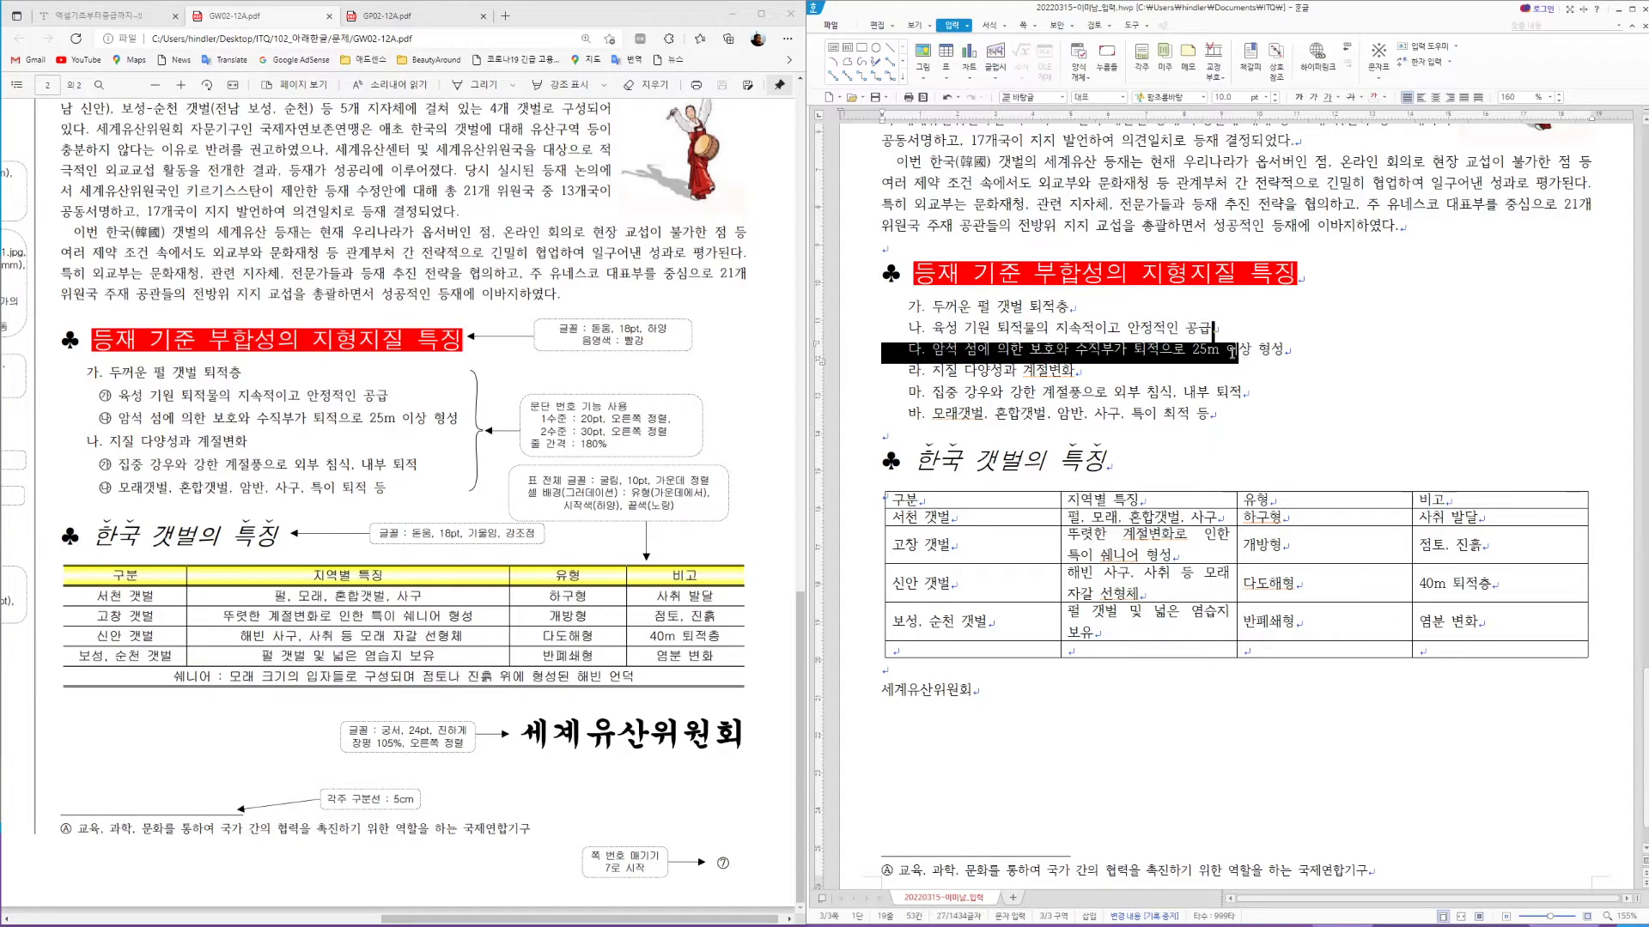
{"action": "left_click_drag", "start_coordinate": [933, 327], "coordinate": [1226, 348]}
{"action": "key", "text": "ctrl+KP_Add"}
{"action": "key", "text": "ctrl+KP_Add"}
{"action": "key", "text": "ctrl+KP_Add"}
{"action": "key", "text": "ctrl+KP_Add"}
{"action": "key", "text": "ctrl+KP_Add"}
{"action": "key", "text": "ctrl+KP_Add"}
{"action": "key", "text": "ctrl+KP_Subtract"}
{"action": "key", "text": "ctrl+KP_Subtract"}
{"action": "key", "text": "ctrl+KP_Subtract"}
{"action": "key", "text": "ctrl+KP_Subtract"}
{"action": "key", "text": "ctrl+KP_Subtract"}
{"action": "key", "text": "ctrl+KP_Add"}
{"action": "left_click_drag", "start_coordinate": [1083, 393], "coordinate": [1090, 418]}
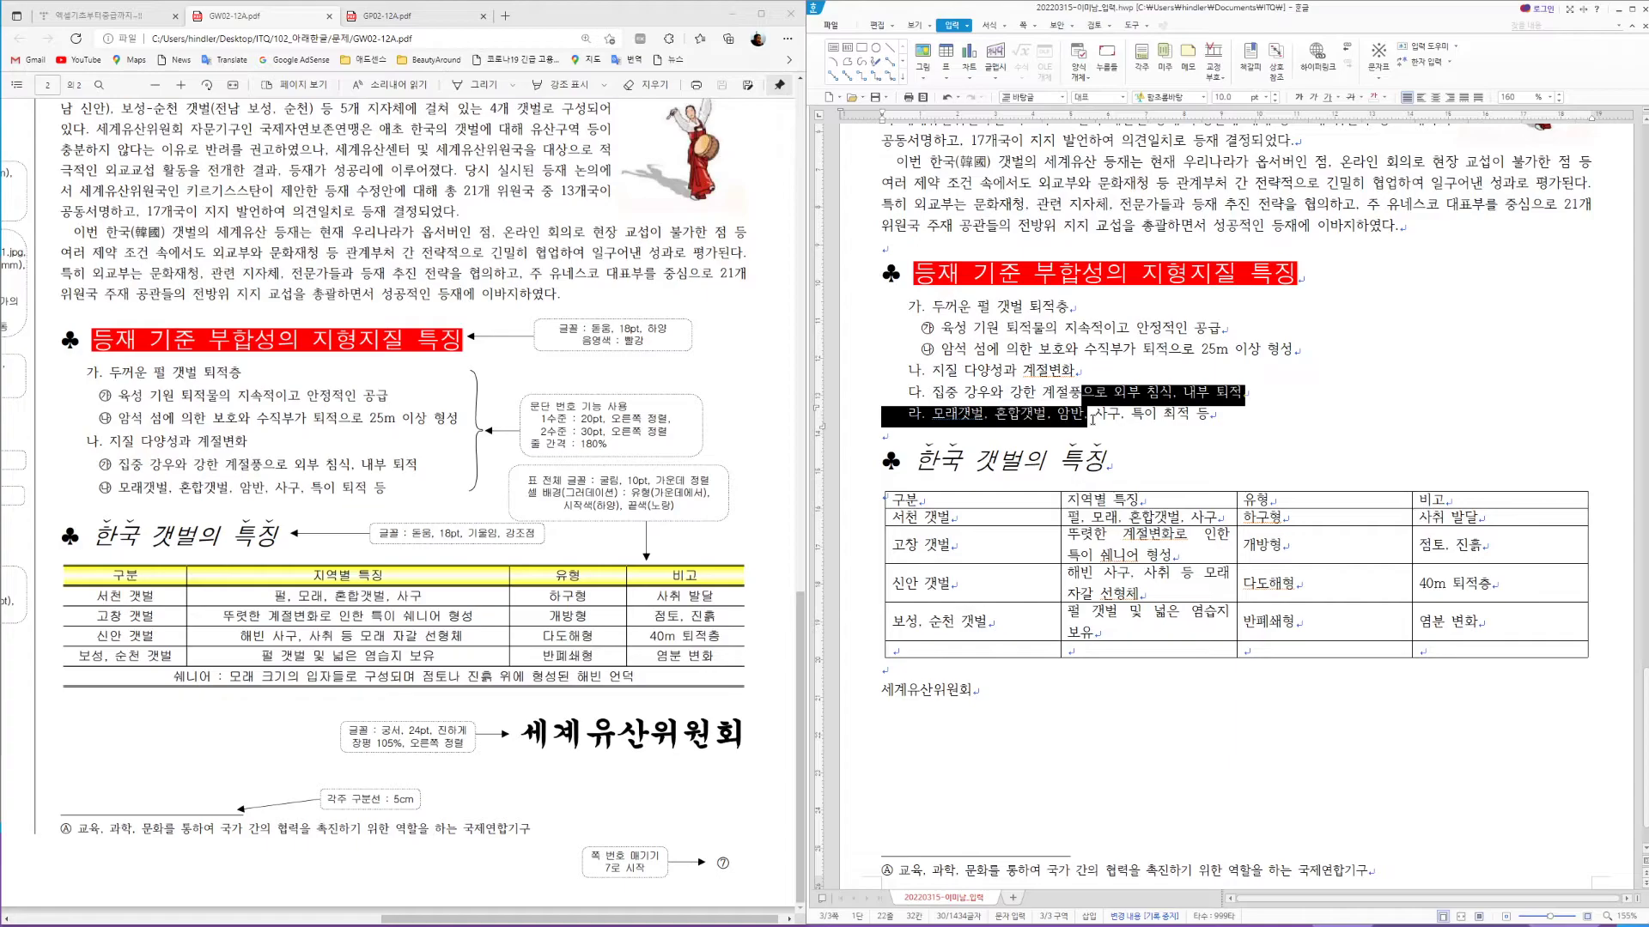
{"action": "key", "text": "ctrl+KP_Add"}
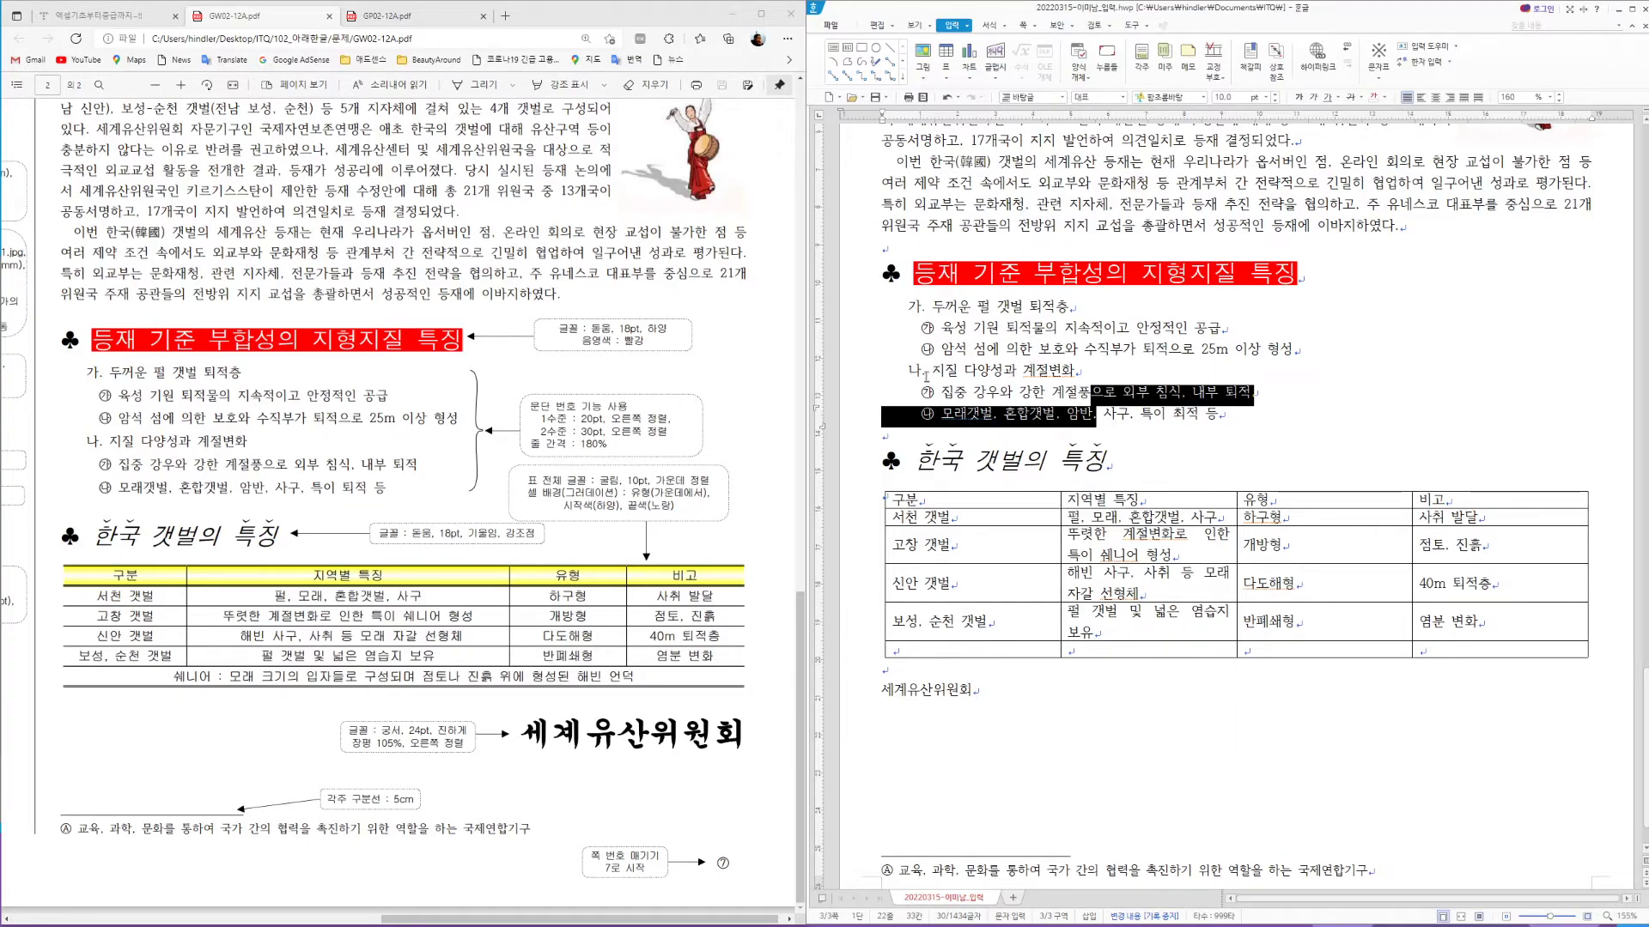
Set the line spacing of the six numbered lines to 180%
{"action": "left_click_drag", "start_coordinate": [932, 307], "coordinate": [1224, 418]}
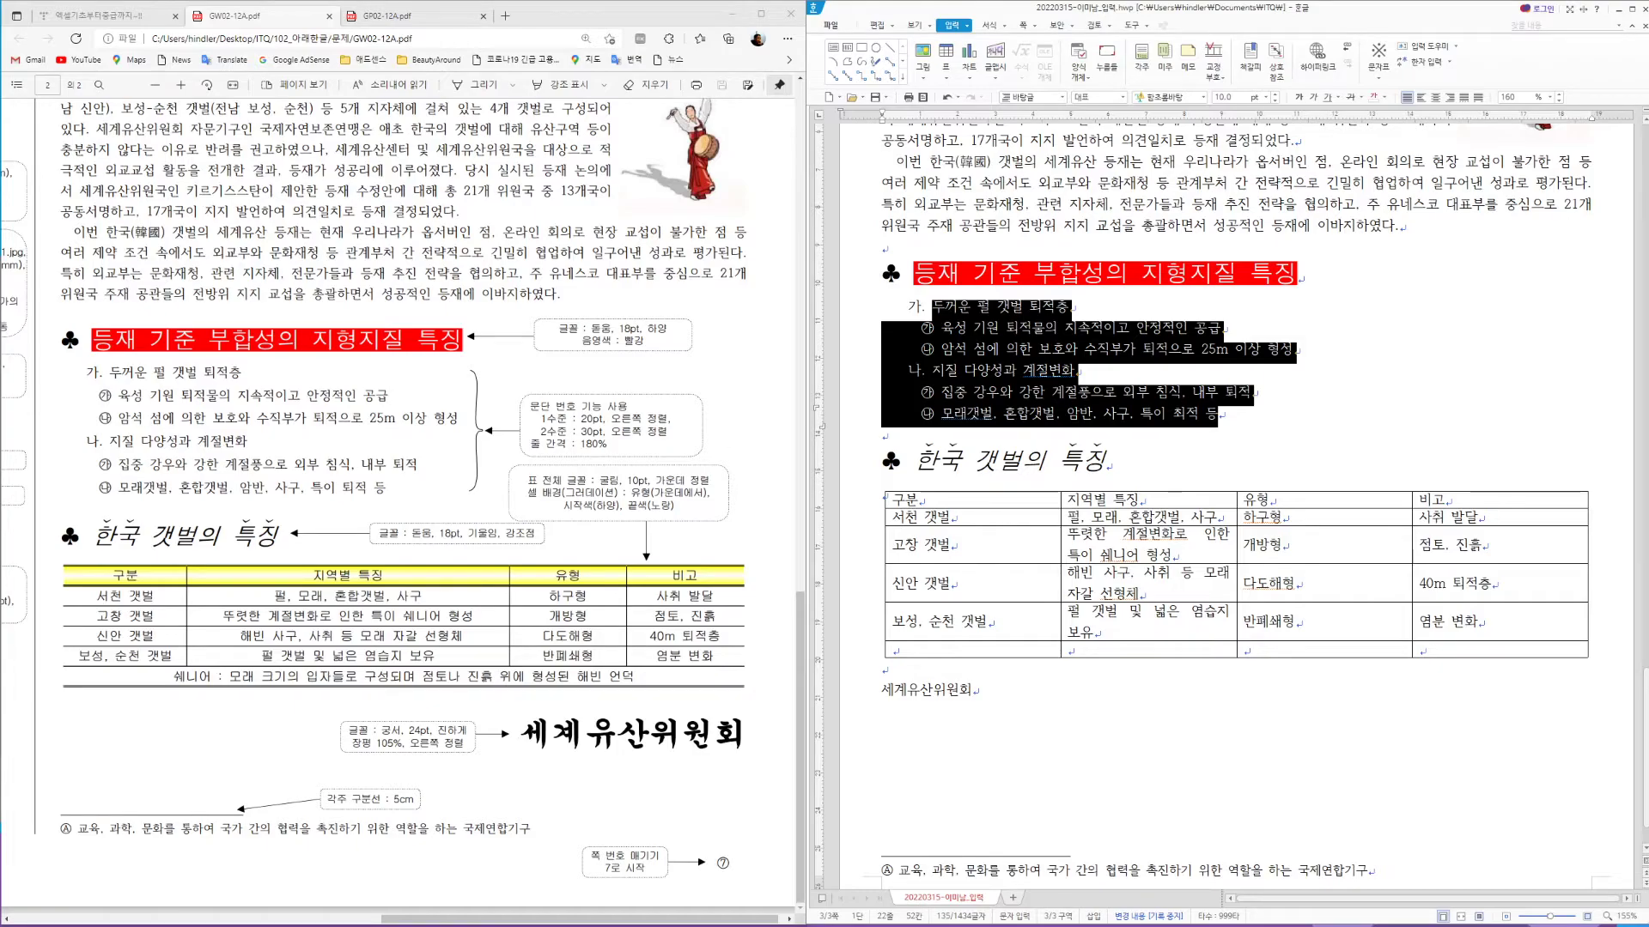
{"action": "left_click", "coordinate": [1550, 97]}
{"action": "left_click", "coordinate": [1513, 142]}
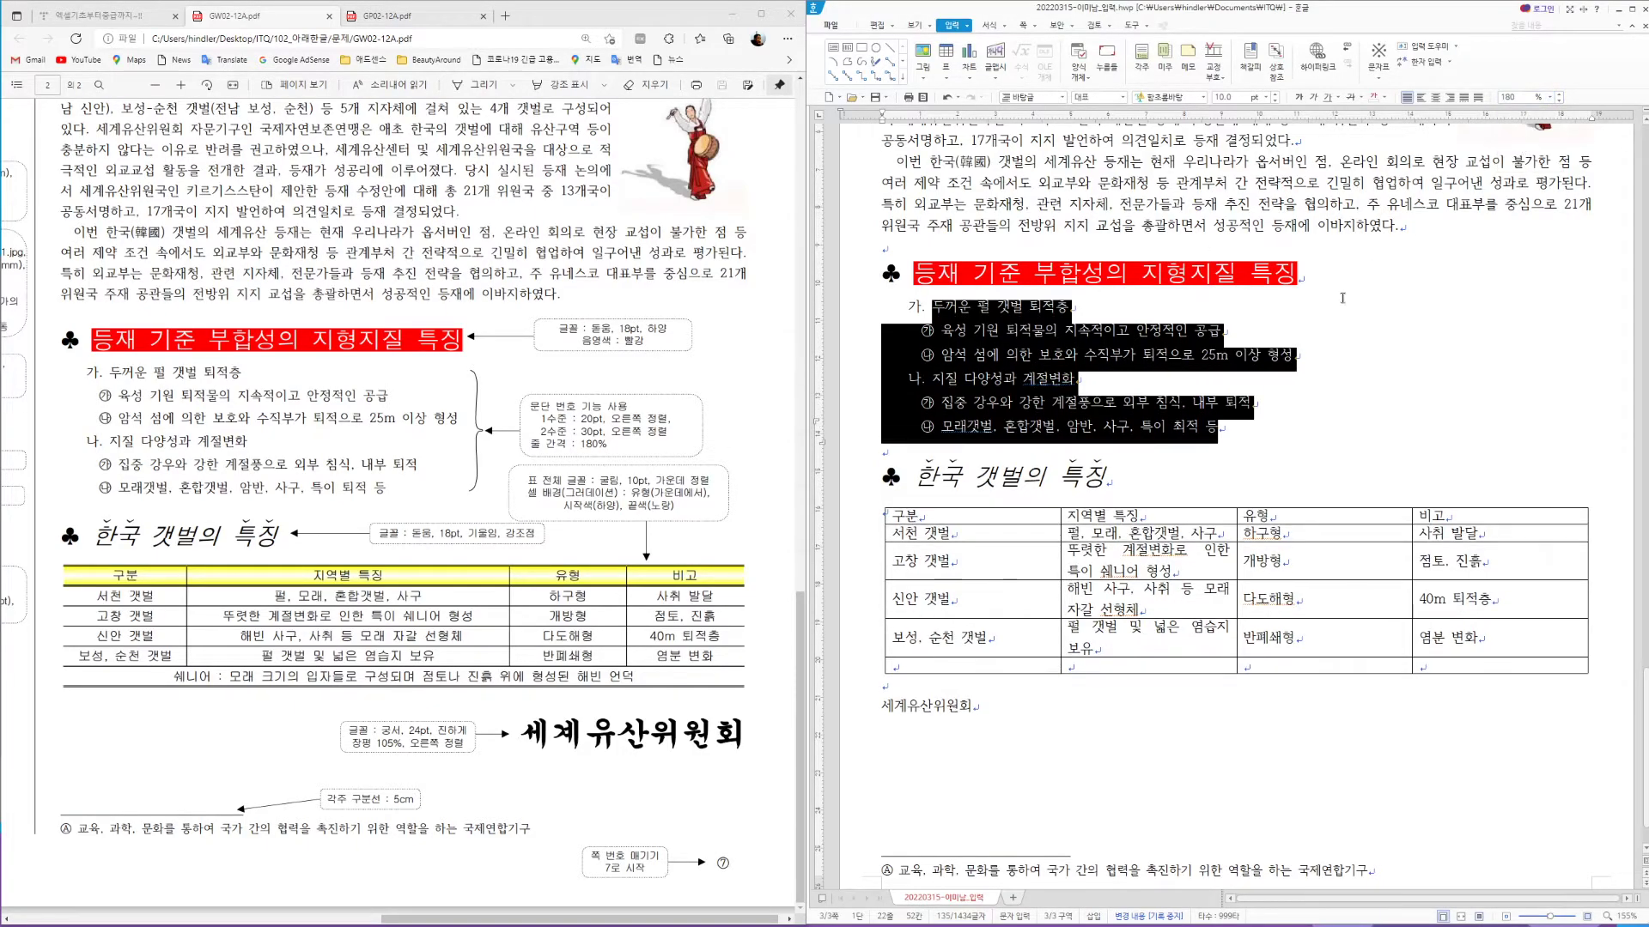
{"action": "left_click", "coordinate": [1248, 427]}
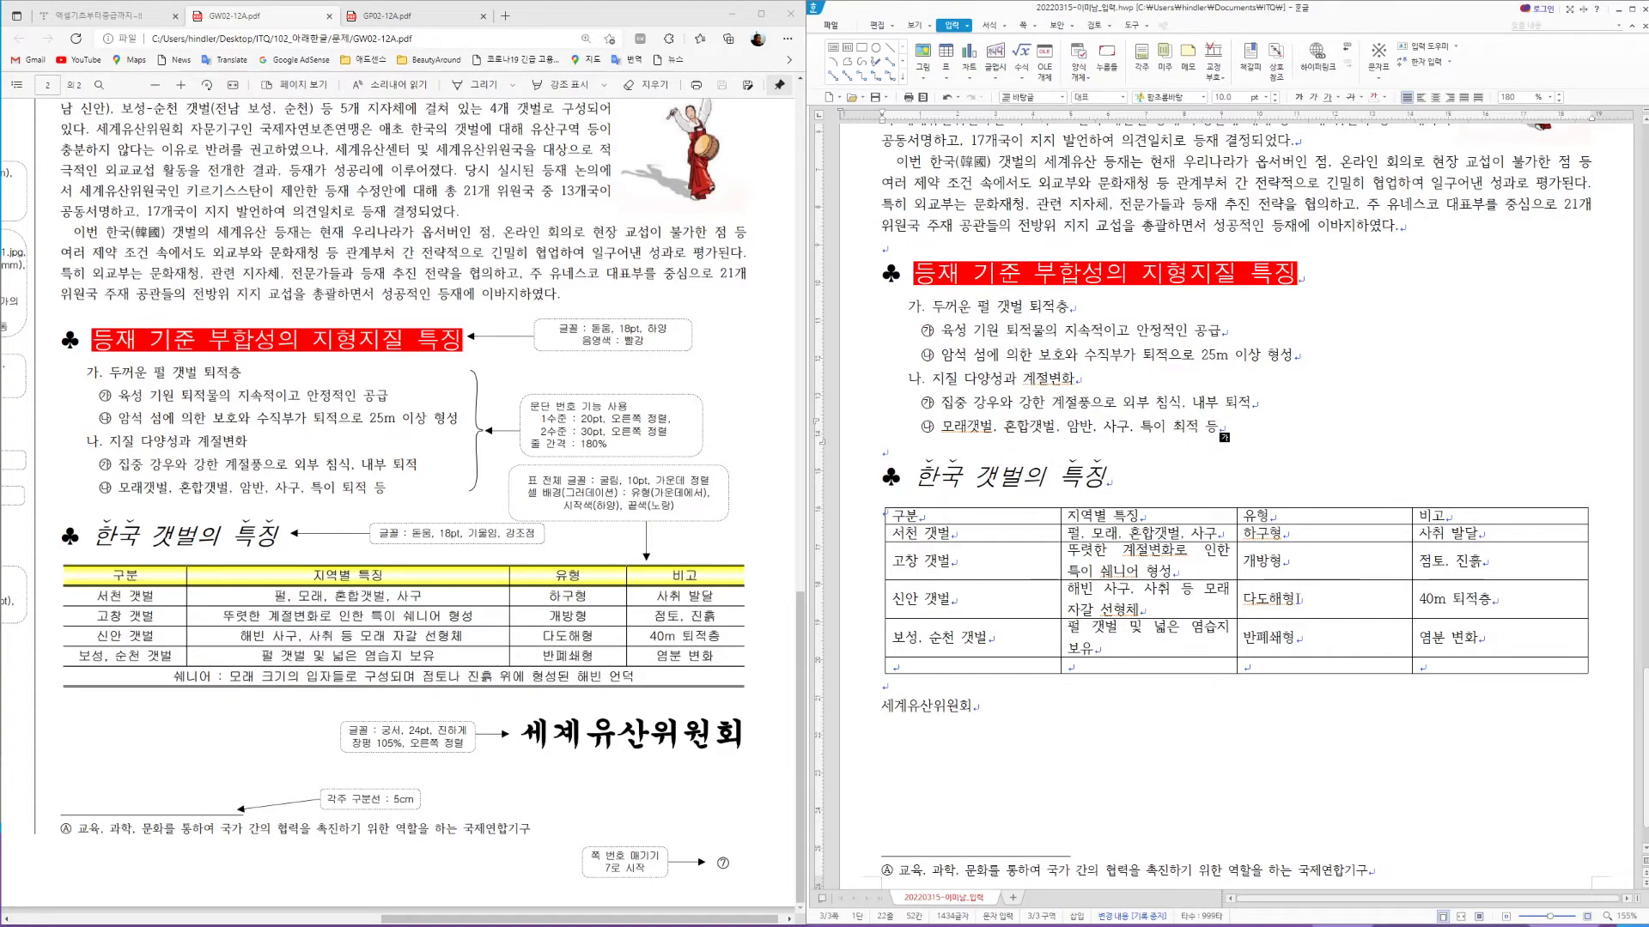
Set the table under 한국 갯벌의 특징 to be treated as a character (글자처럼 취급)
{"action": "scroll", "coordinate": [1322, 590], "scroll_direction": "down", "scroll_amount": 1}
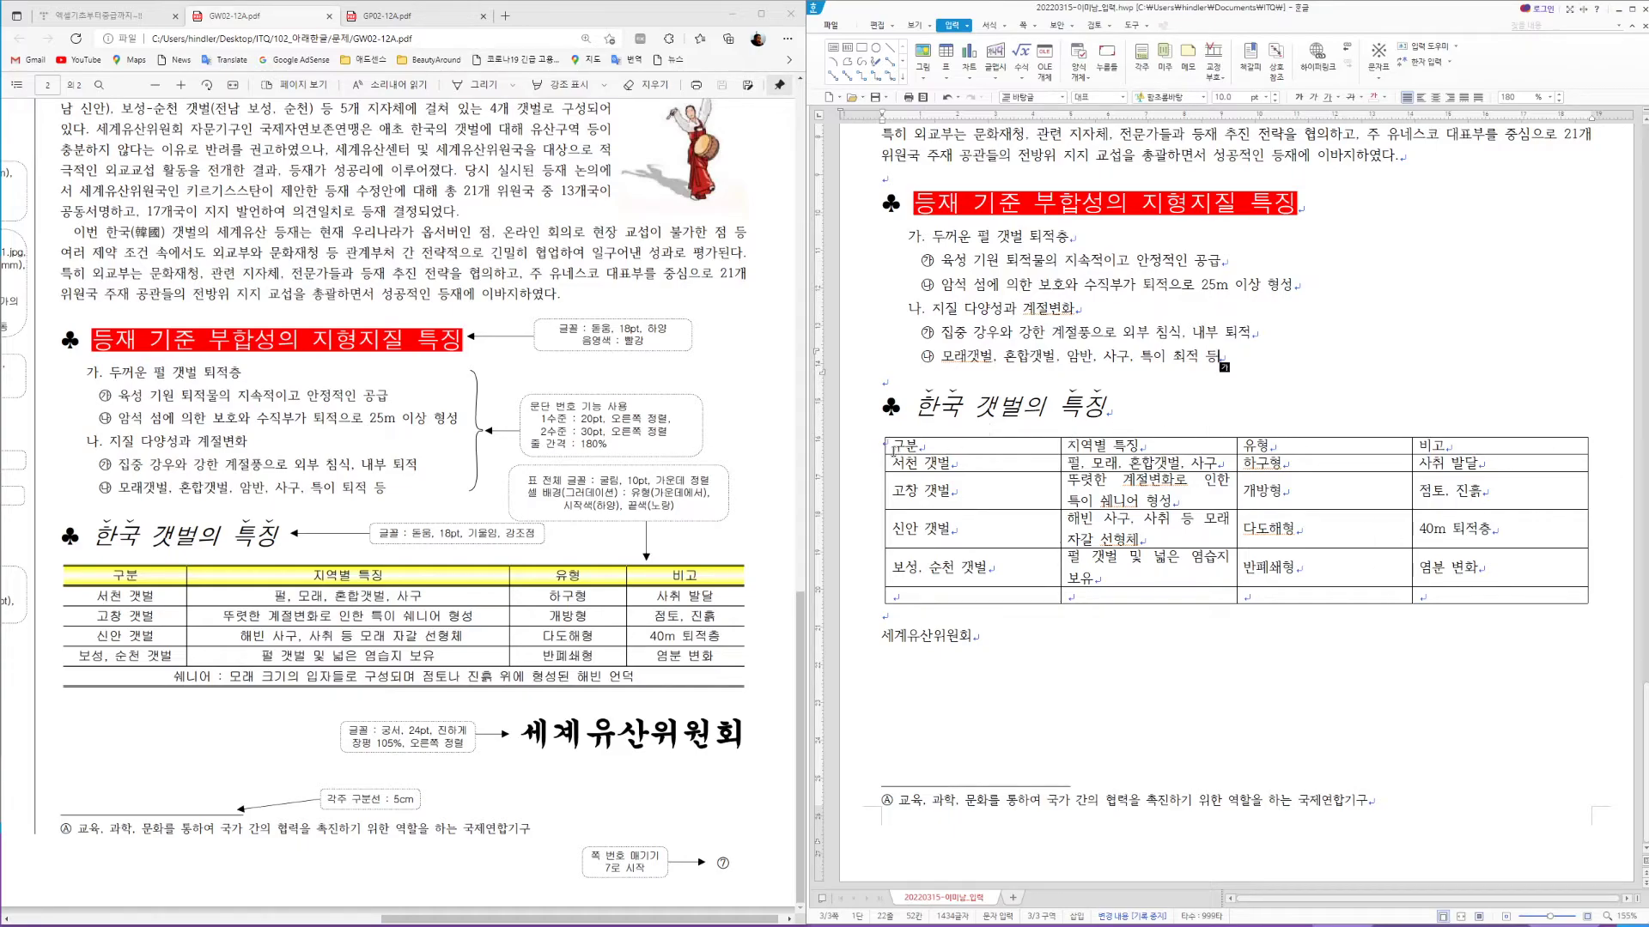
{"action": "left_click", "coordinate": [1034, 438]}
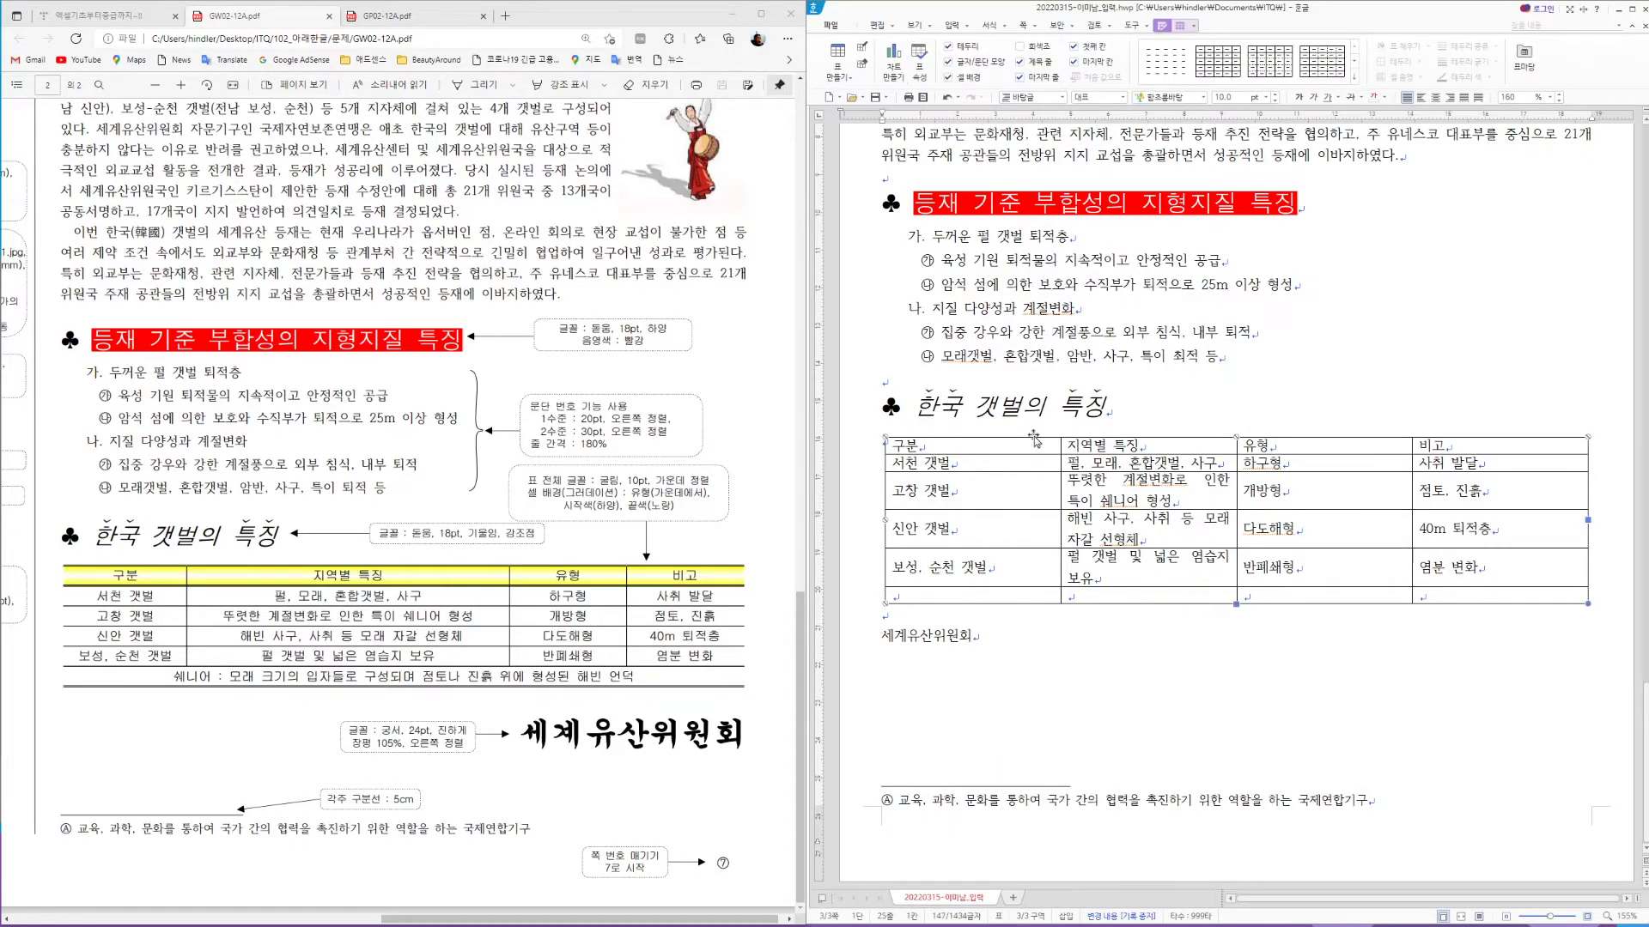
{"action": "double_click", "coordinate": [1035, 440]}
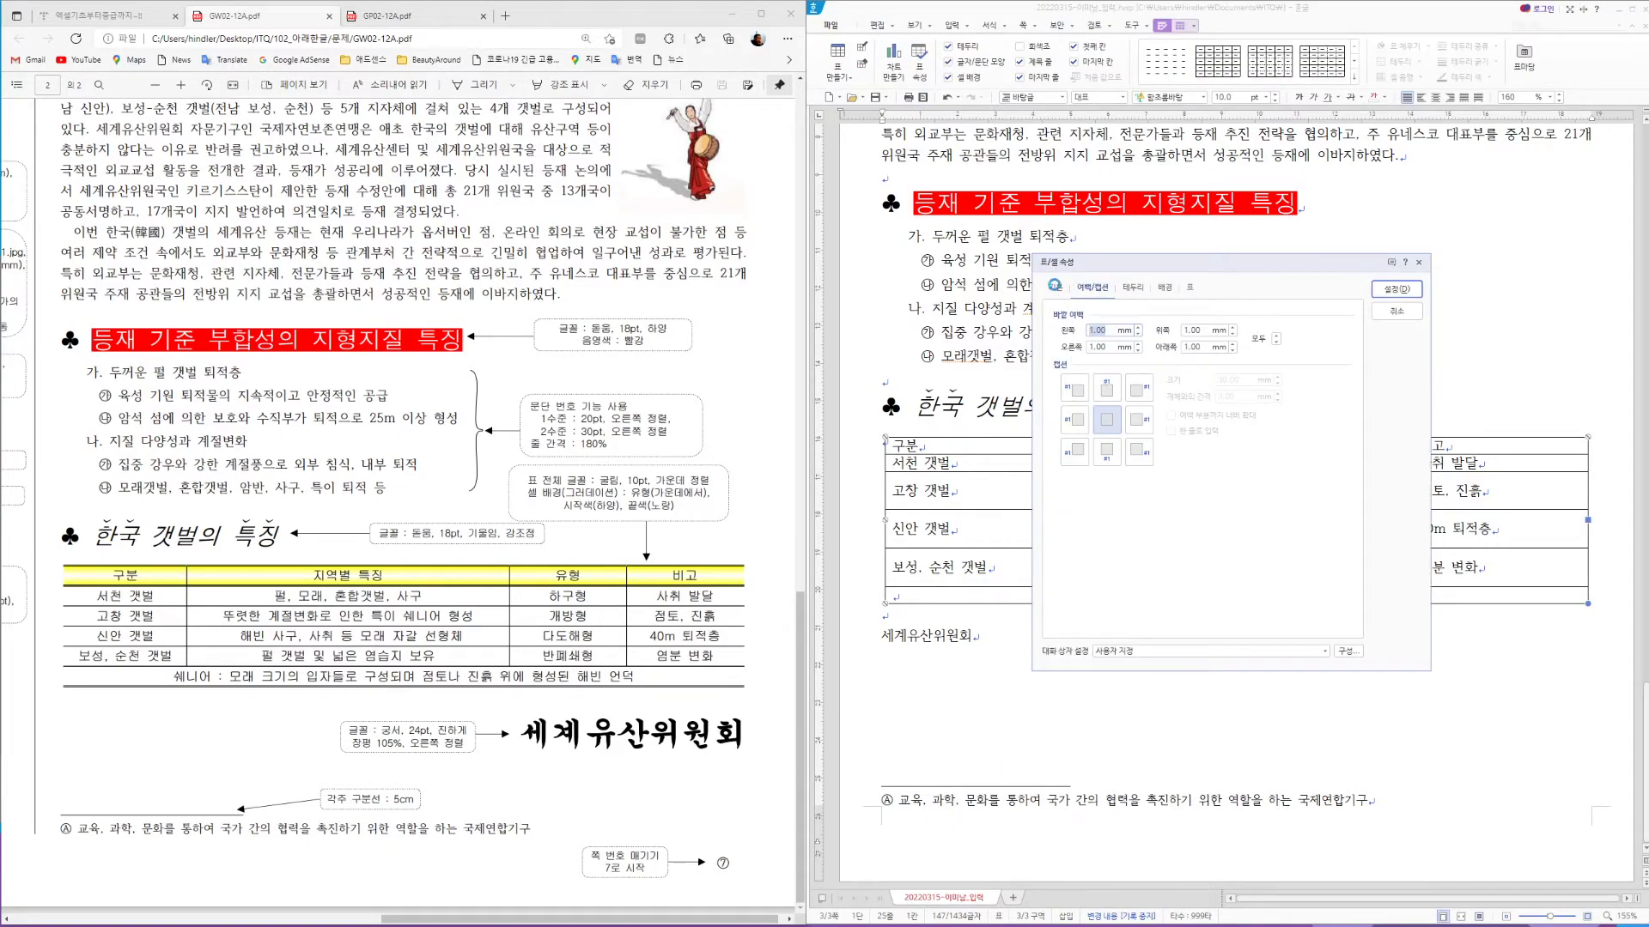
{"action": "left_click", "coordinate": [1055, 289]}
{"action": "left_click", "coordinate": [1065, 394]}
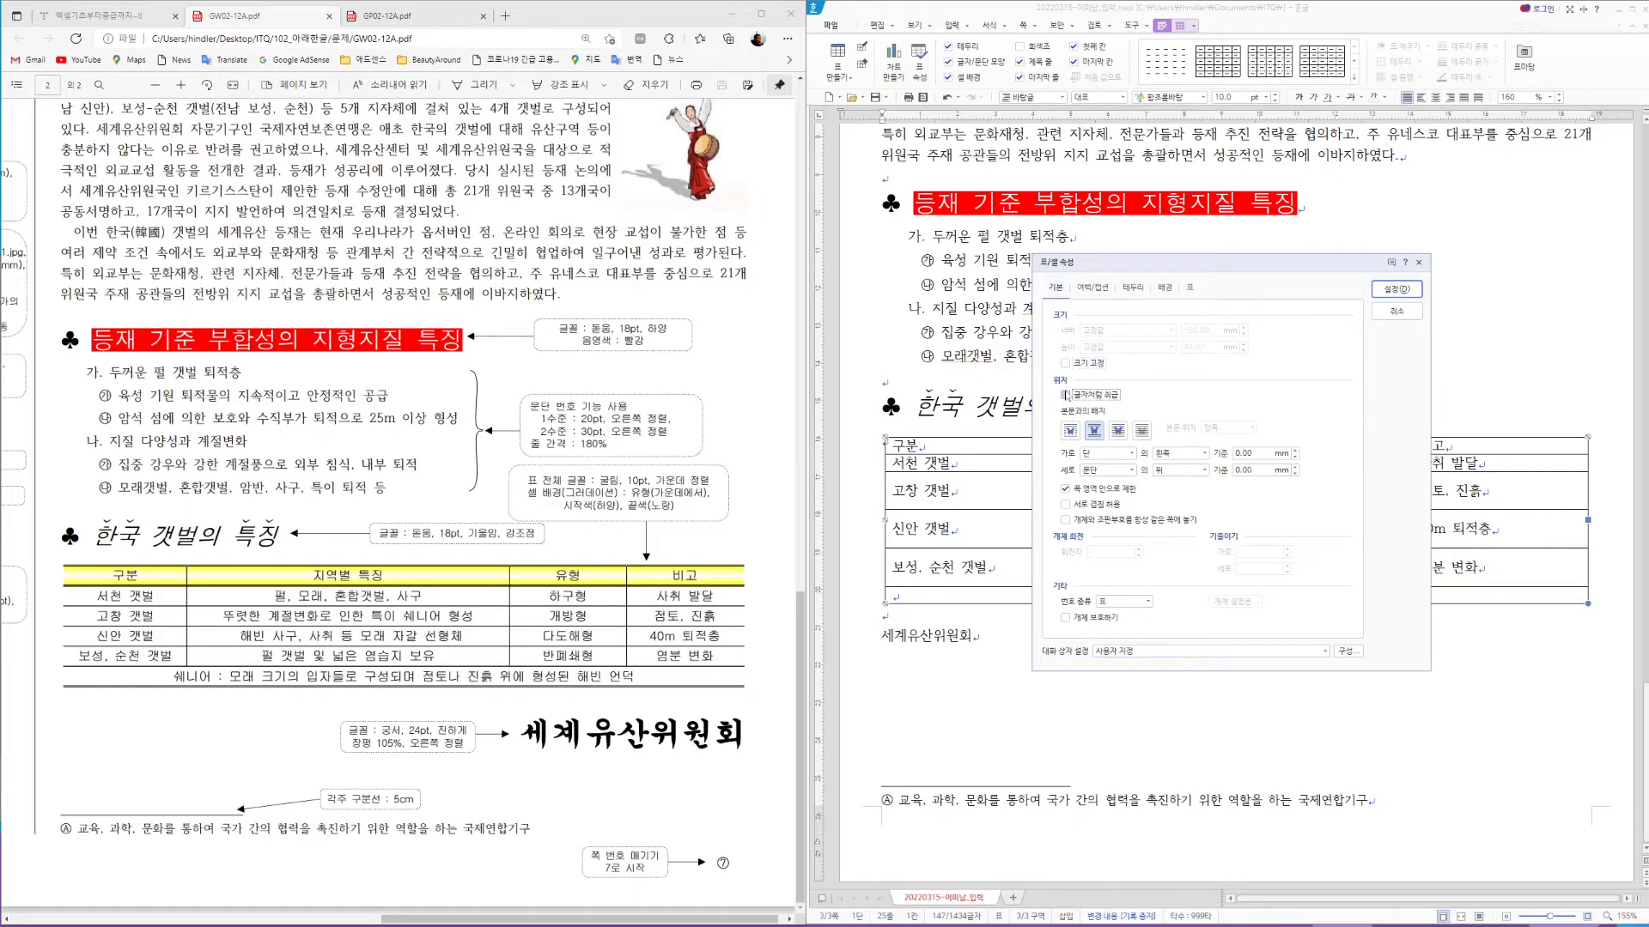
{"action": "left_click", "coordinate": [1393, 289]}
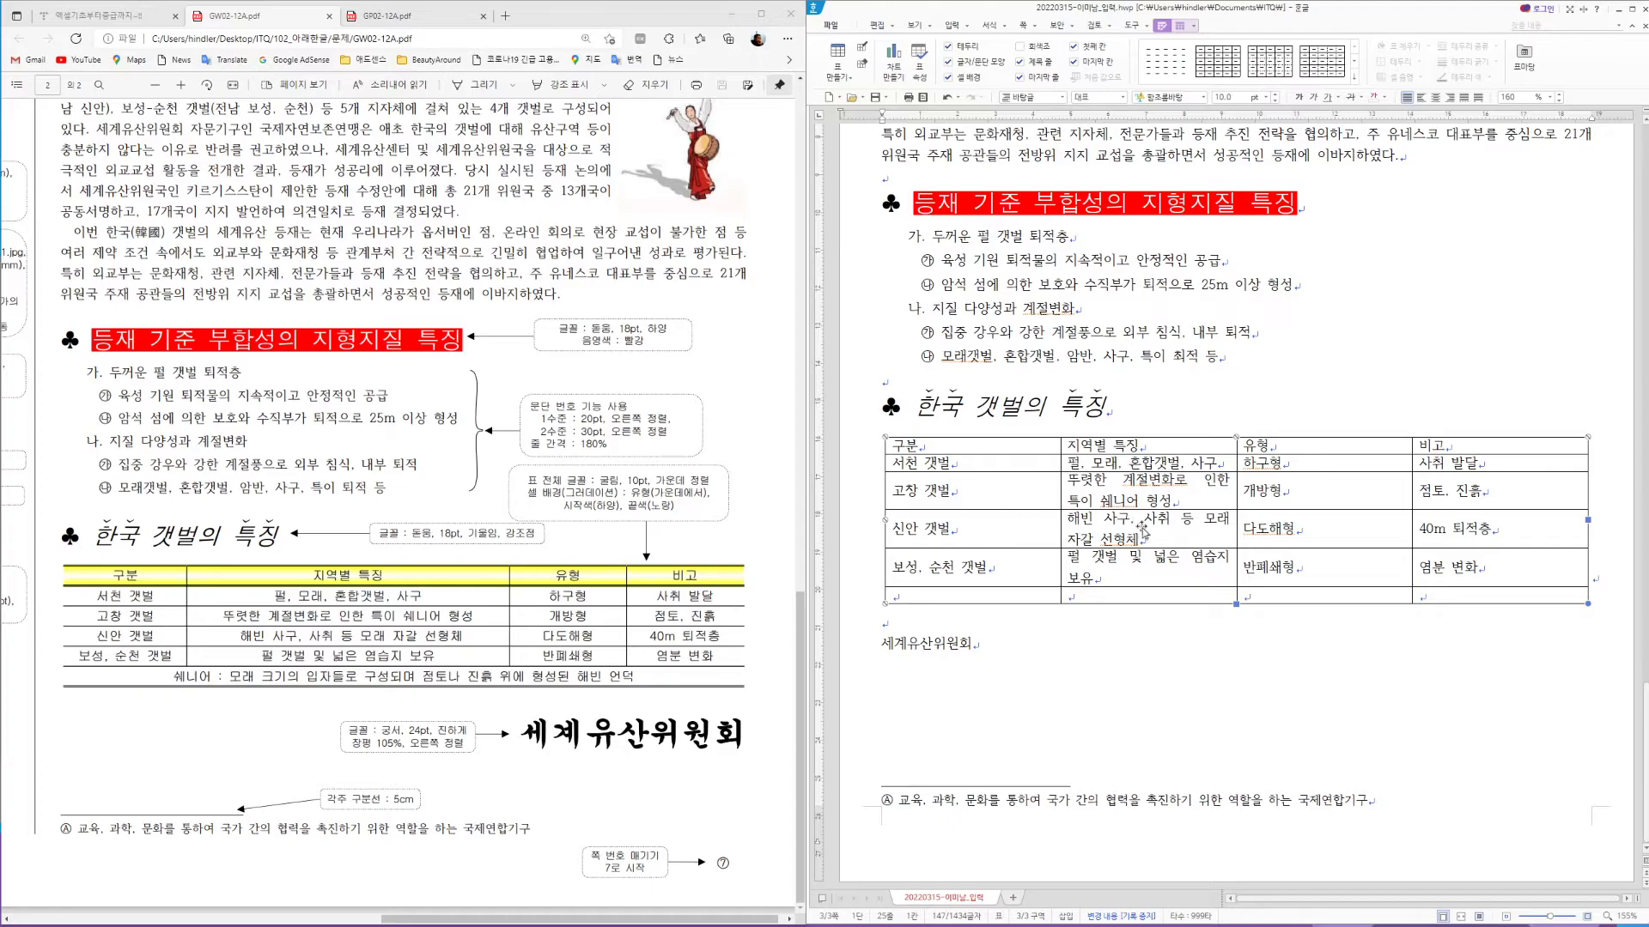
{"action": "key", "text": "Left"}
Widen the table's 지역별 특징 column so its text fits on single lines, and narrow the 구분, 유형 and 비고 columns
{"action": "left_click_drag", "start_coordinate": [1061, 499], "coordinate": [993, 502]}
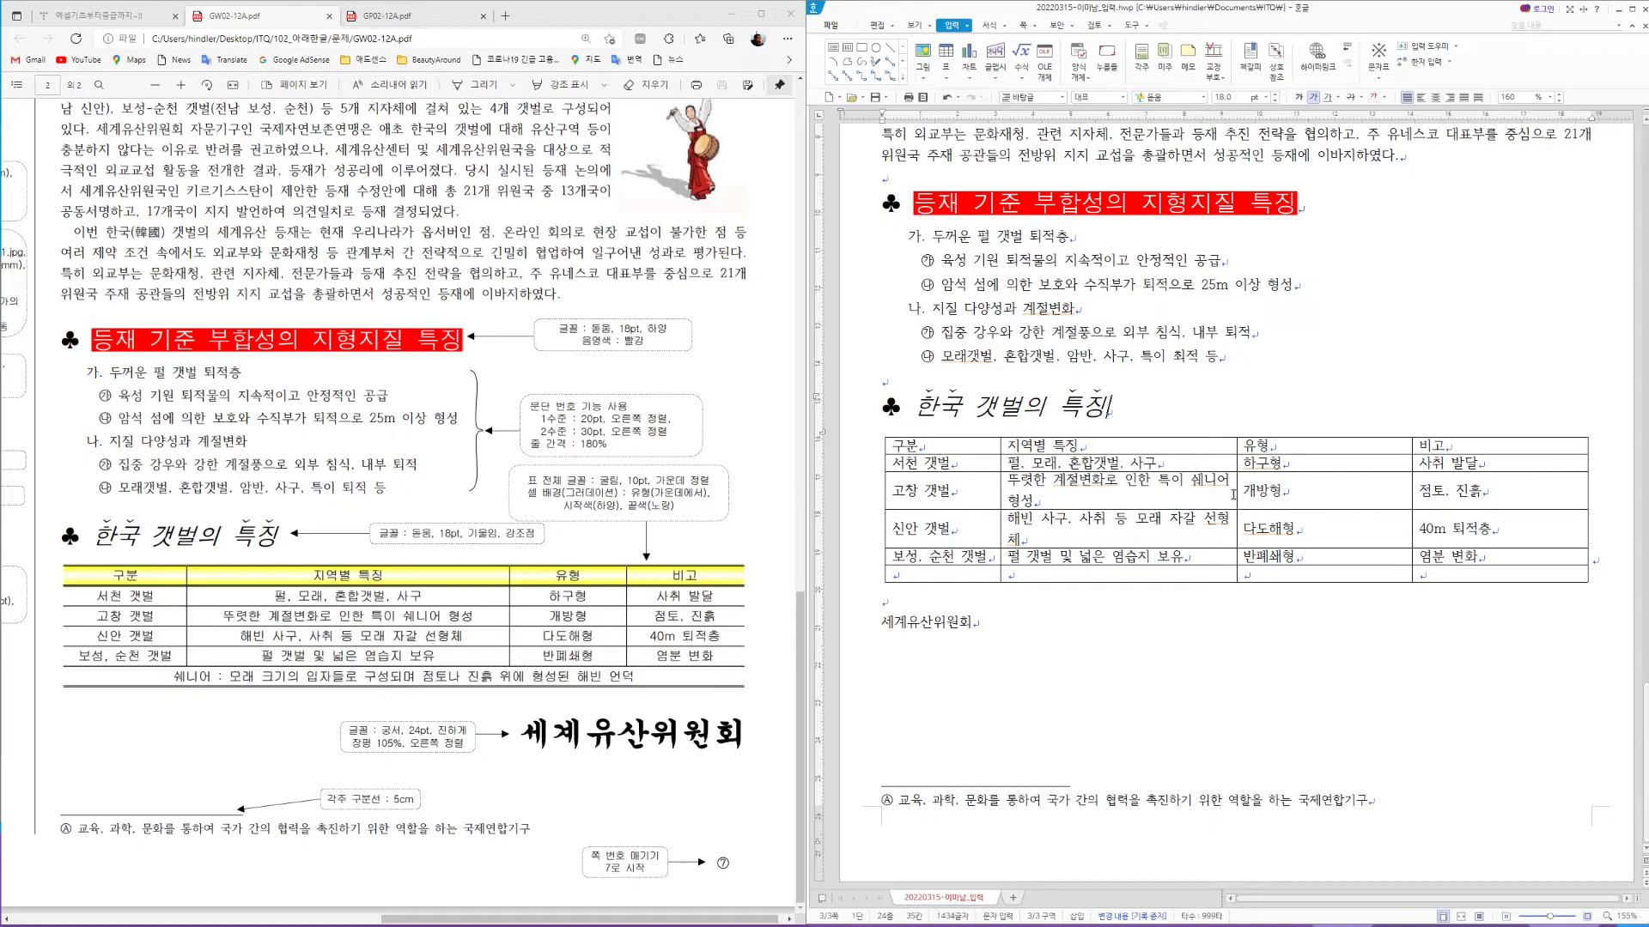
{"action": "left_click_drag", "start_coordinate": [1238, 496], "coordinate": [1308, 498]}
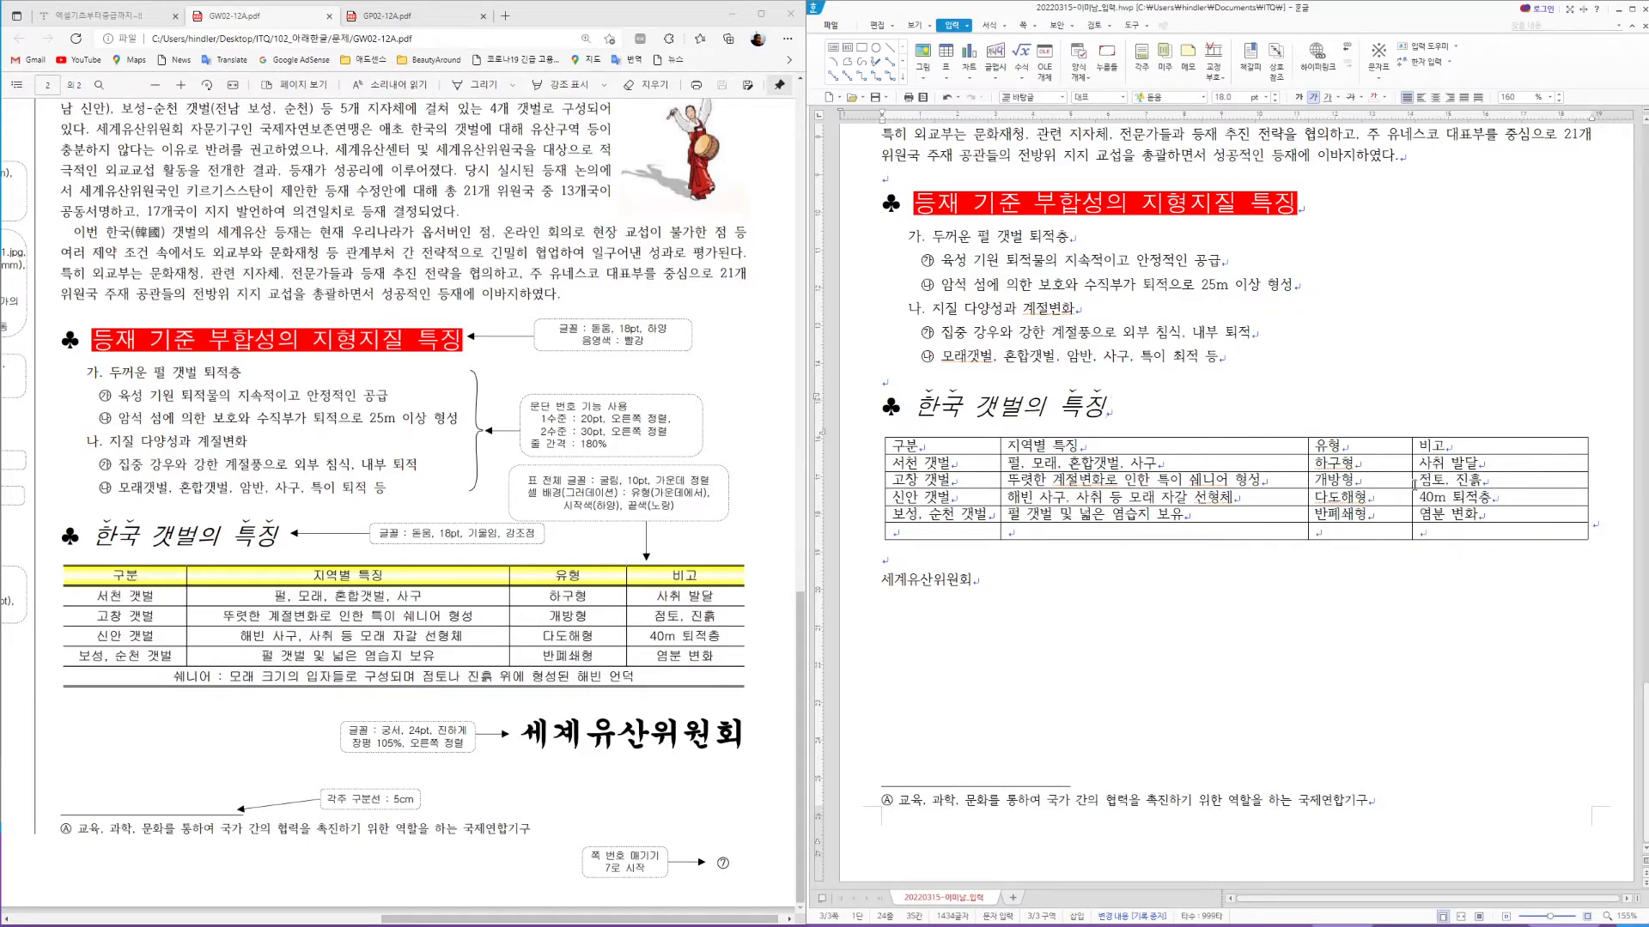
{"action": "left_click_drag", "start_coordinate": [1412, 485], "coordinate": [1465, 488]}
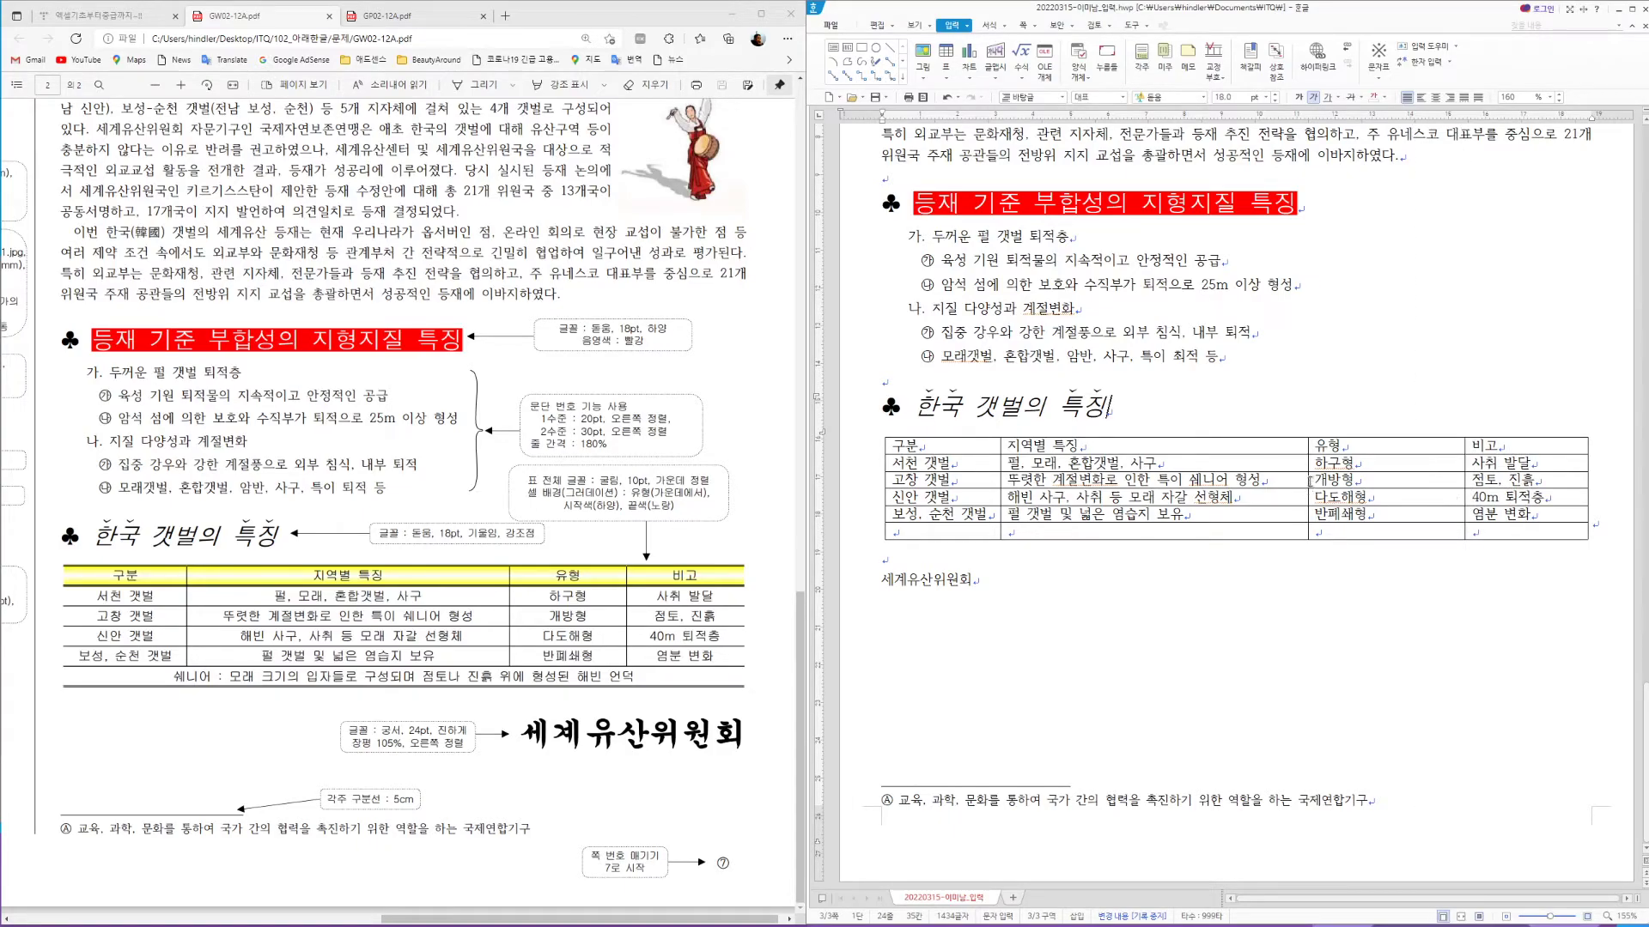
{"action": "left_click_drag", "start_coordinate": [1309, 482], "coordinate": [1355, 488]}
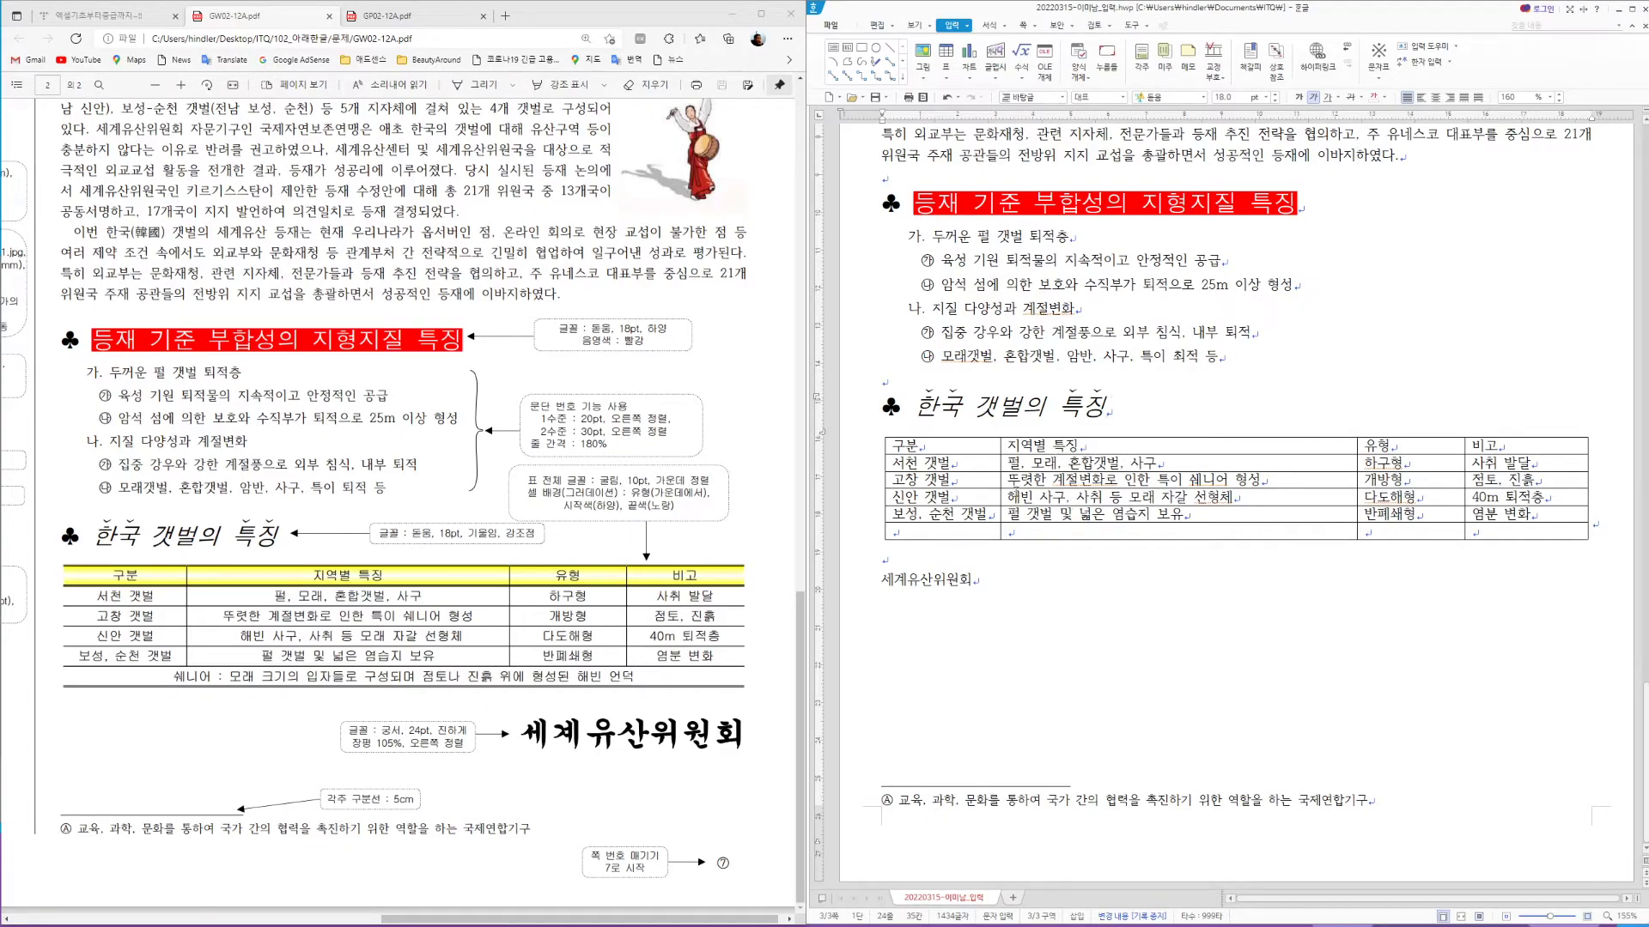
{"action": "left_click_drag", "start_coordinate": [986, 530], "coordinate": [1046, 530]}
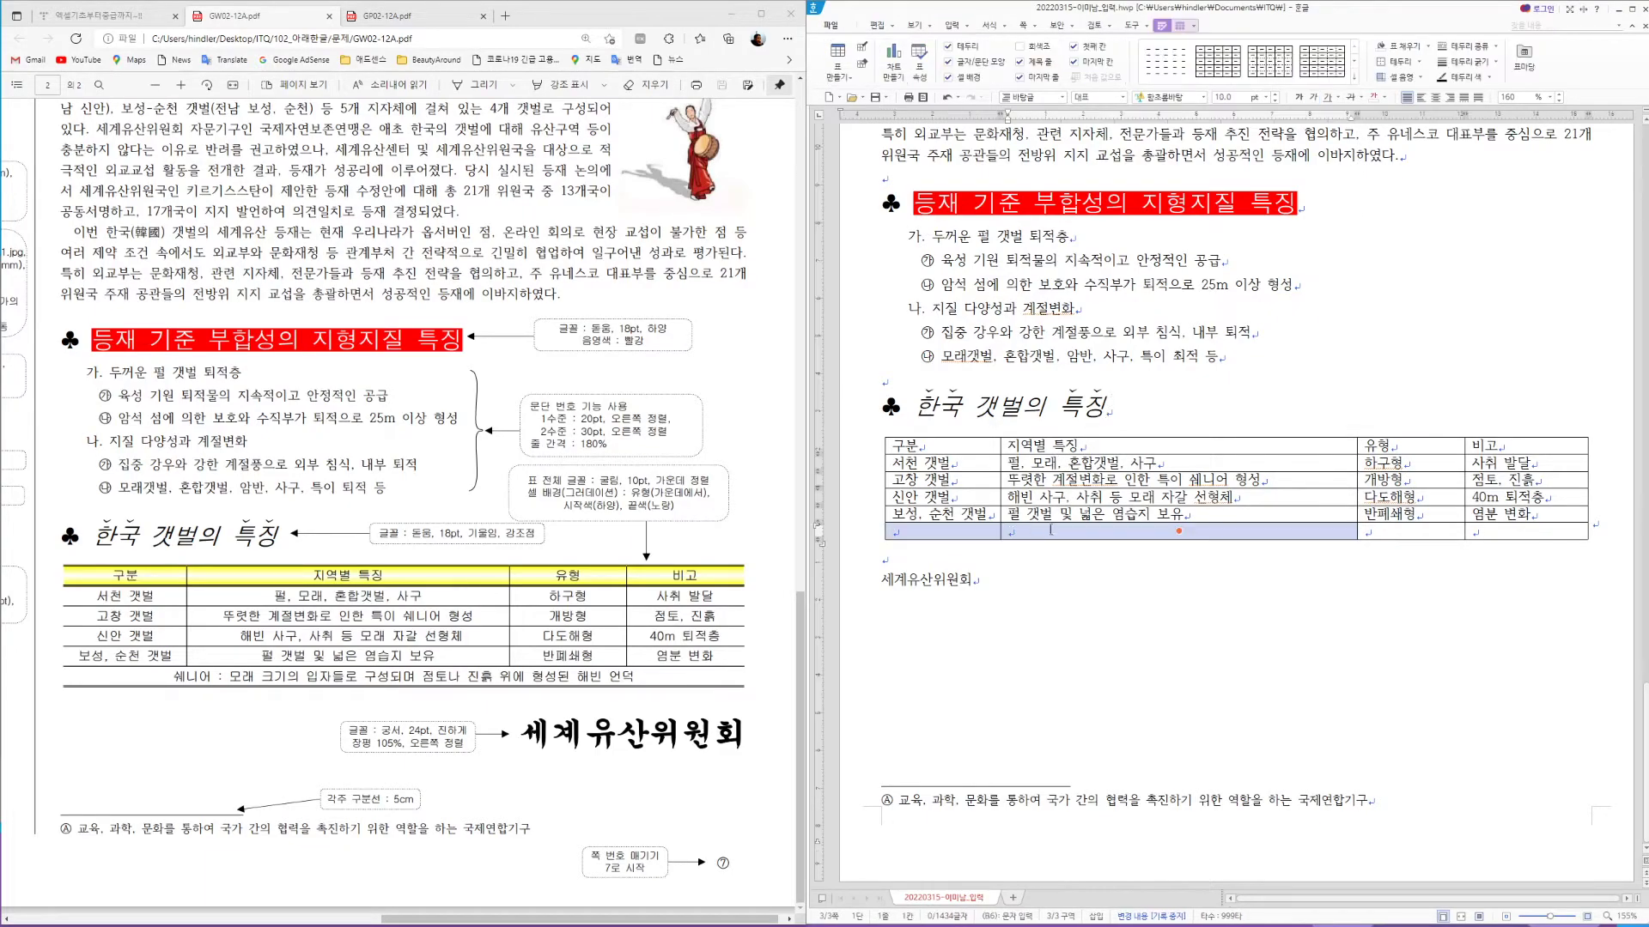
{"action": "left_click_drag", "start_coordinate": [1365, 529], "coordinate": [1491, 531]}
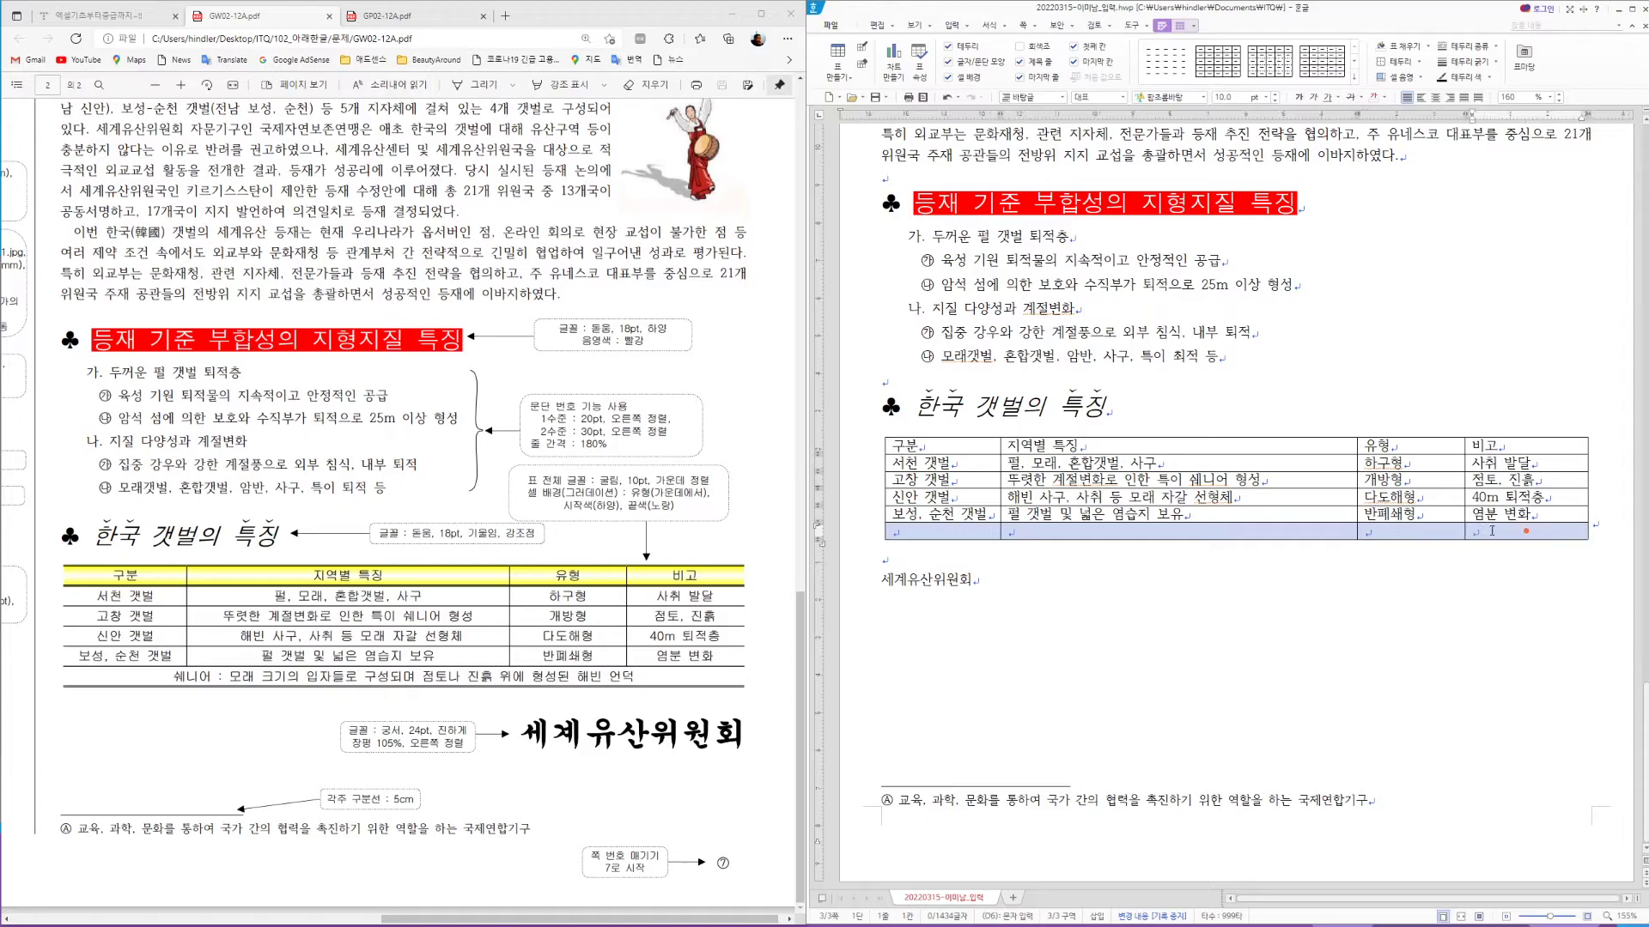
{"action": "right_click", "coordinate": [1304, 535]}
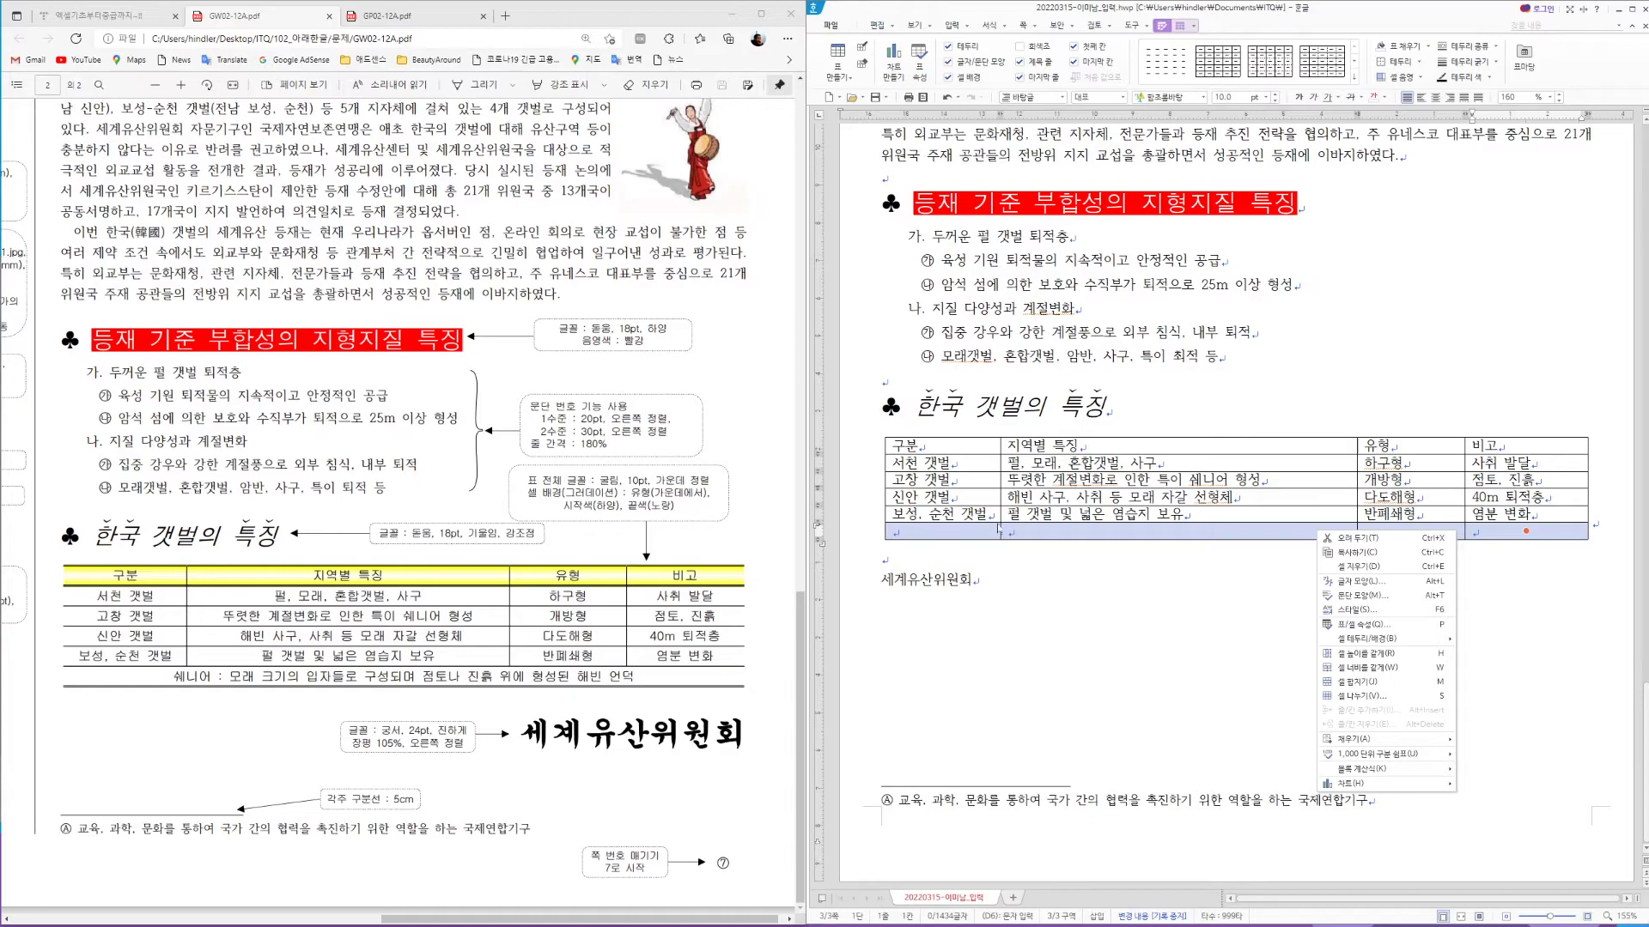
{"action": "left_click", "coordinate": [1338, 536]}
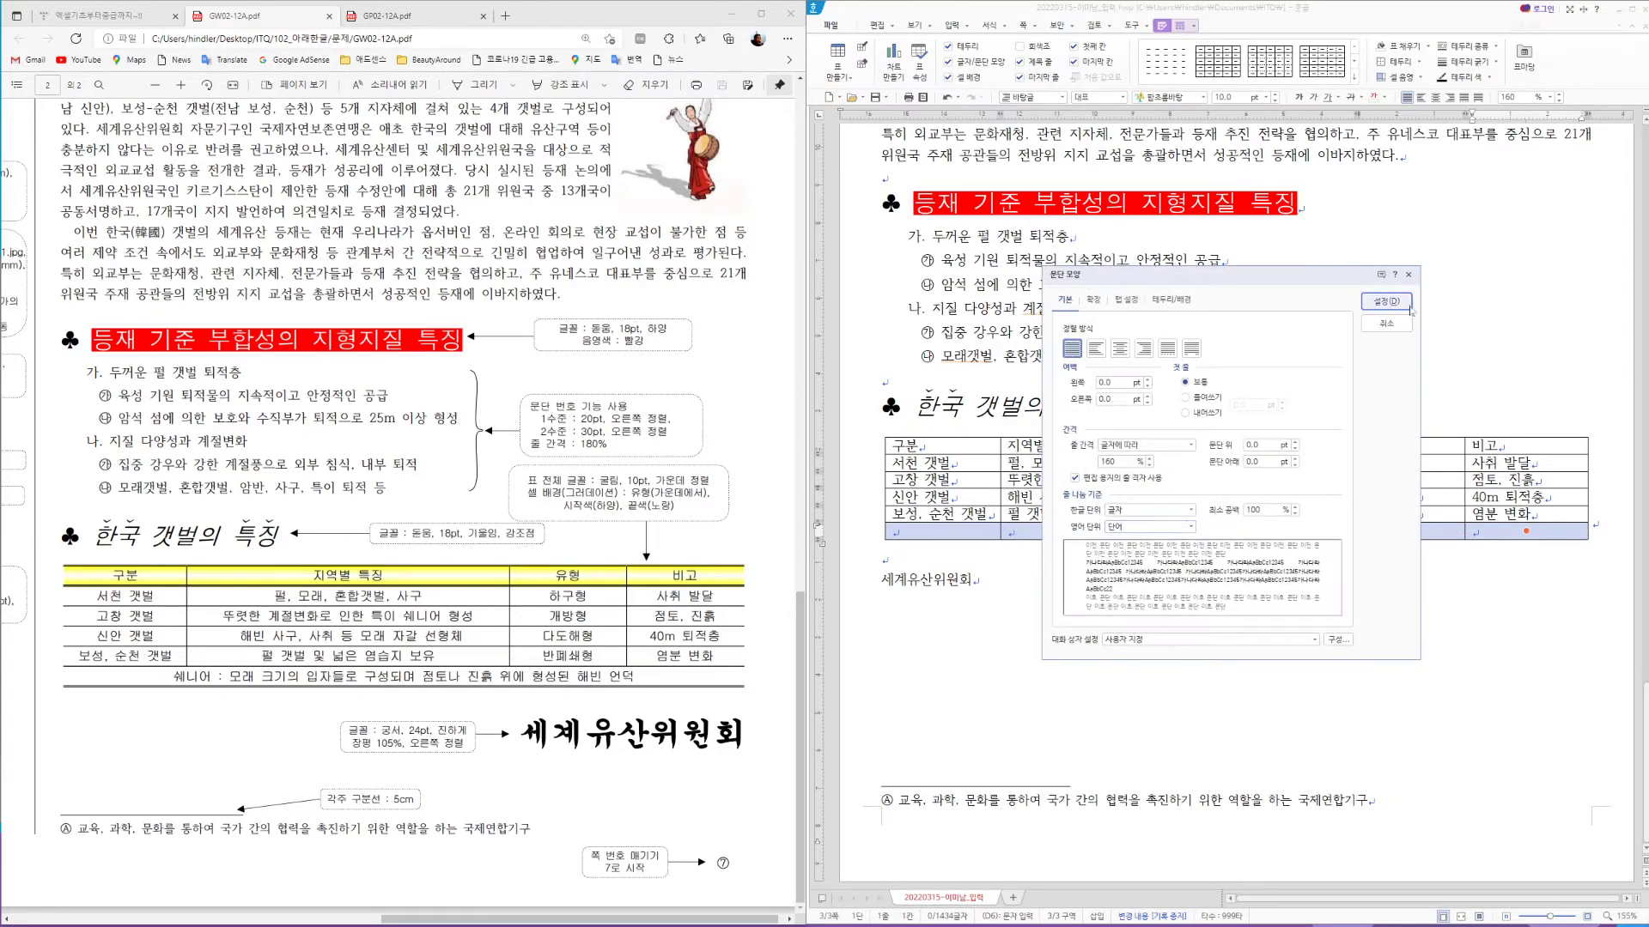
{"action": "left_click", "coordinate": [1387, 323]}
Merge the empty cells of the table's last row into a single cell
{"action": "left_click", "coordinate": [1116, 528]}
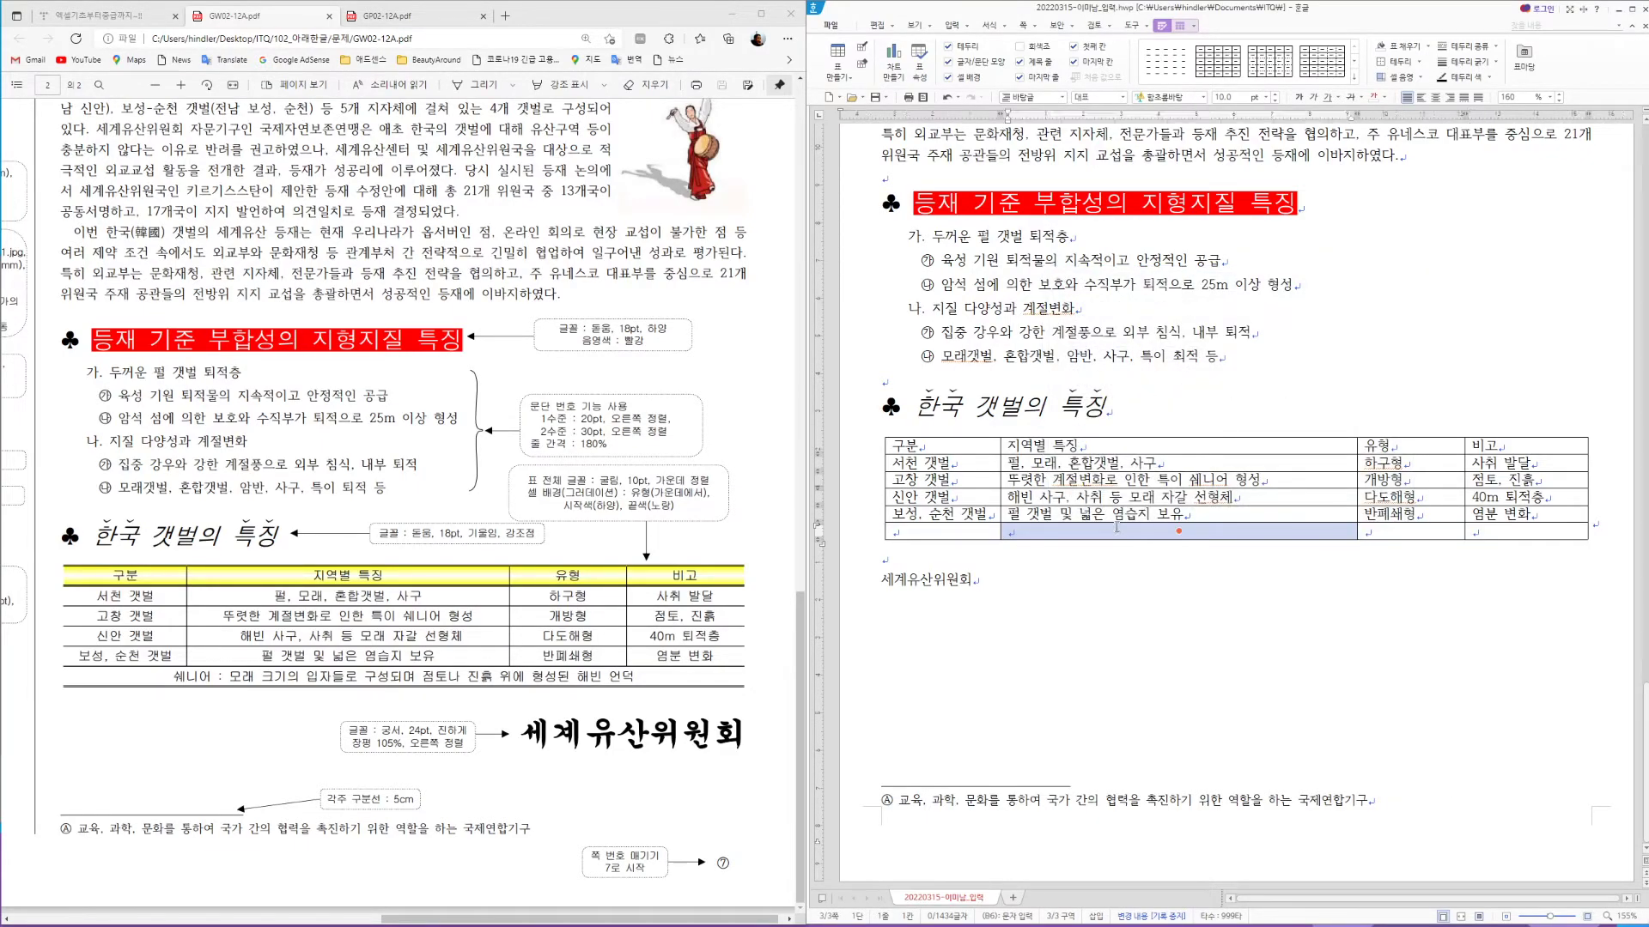
{"action": "left_click_drag", "start_coordinate": [1020, 537], "coordinate": [1483, 533]}
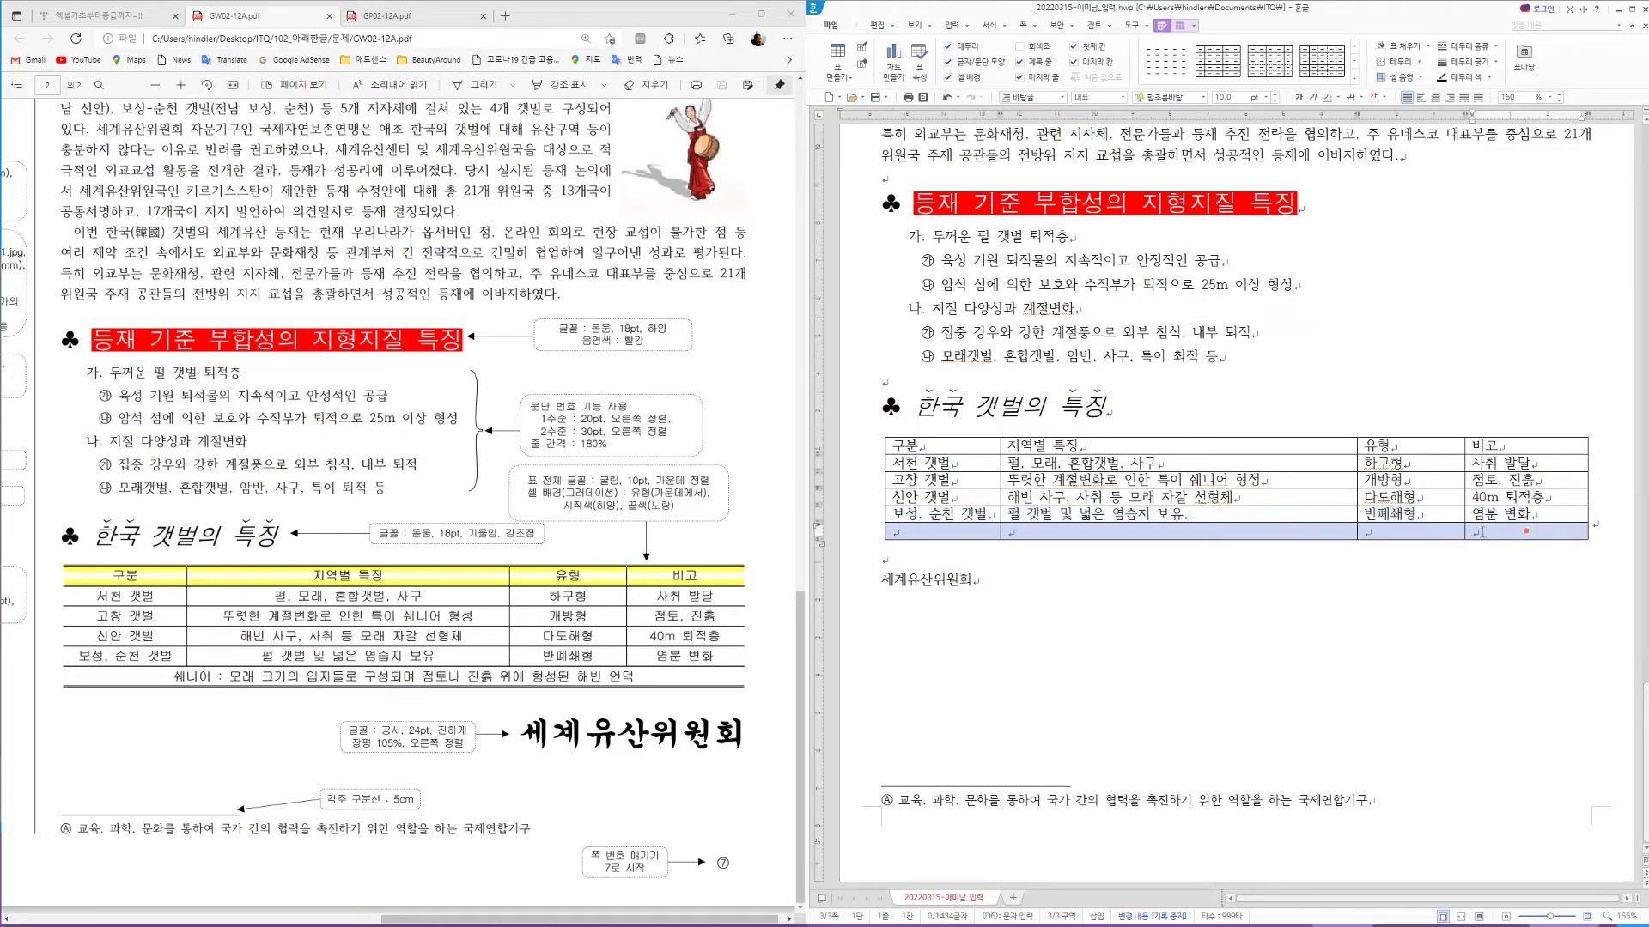
{"action": "key", "text": "m"}
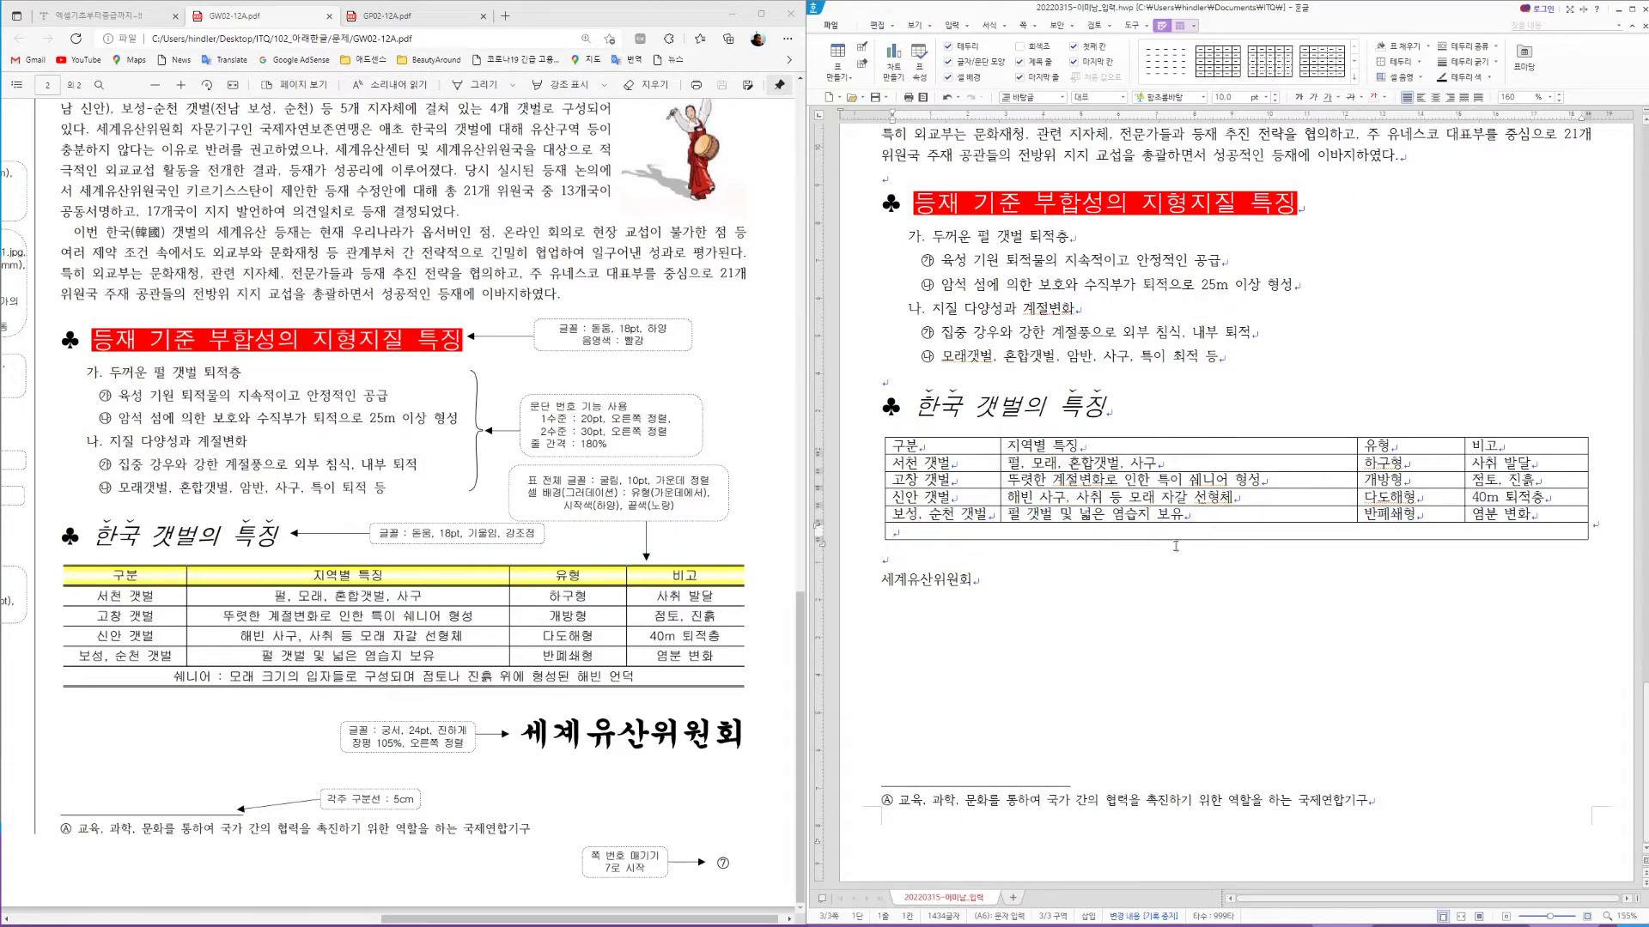
Enter 쉐니어 : 모래 크기의 입자들로 구성되며 점토나 진흙 위에 형성된 해빈 언덕 in the table's merged last row
{"action": "type", "text": "쉐니어 : 모래 크기의 입"}
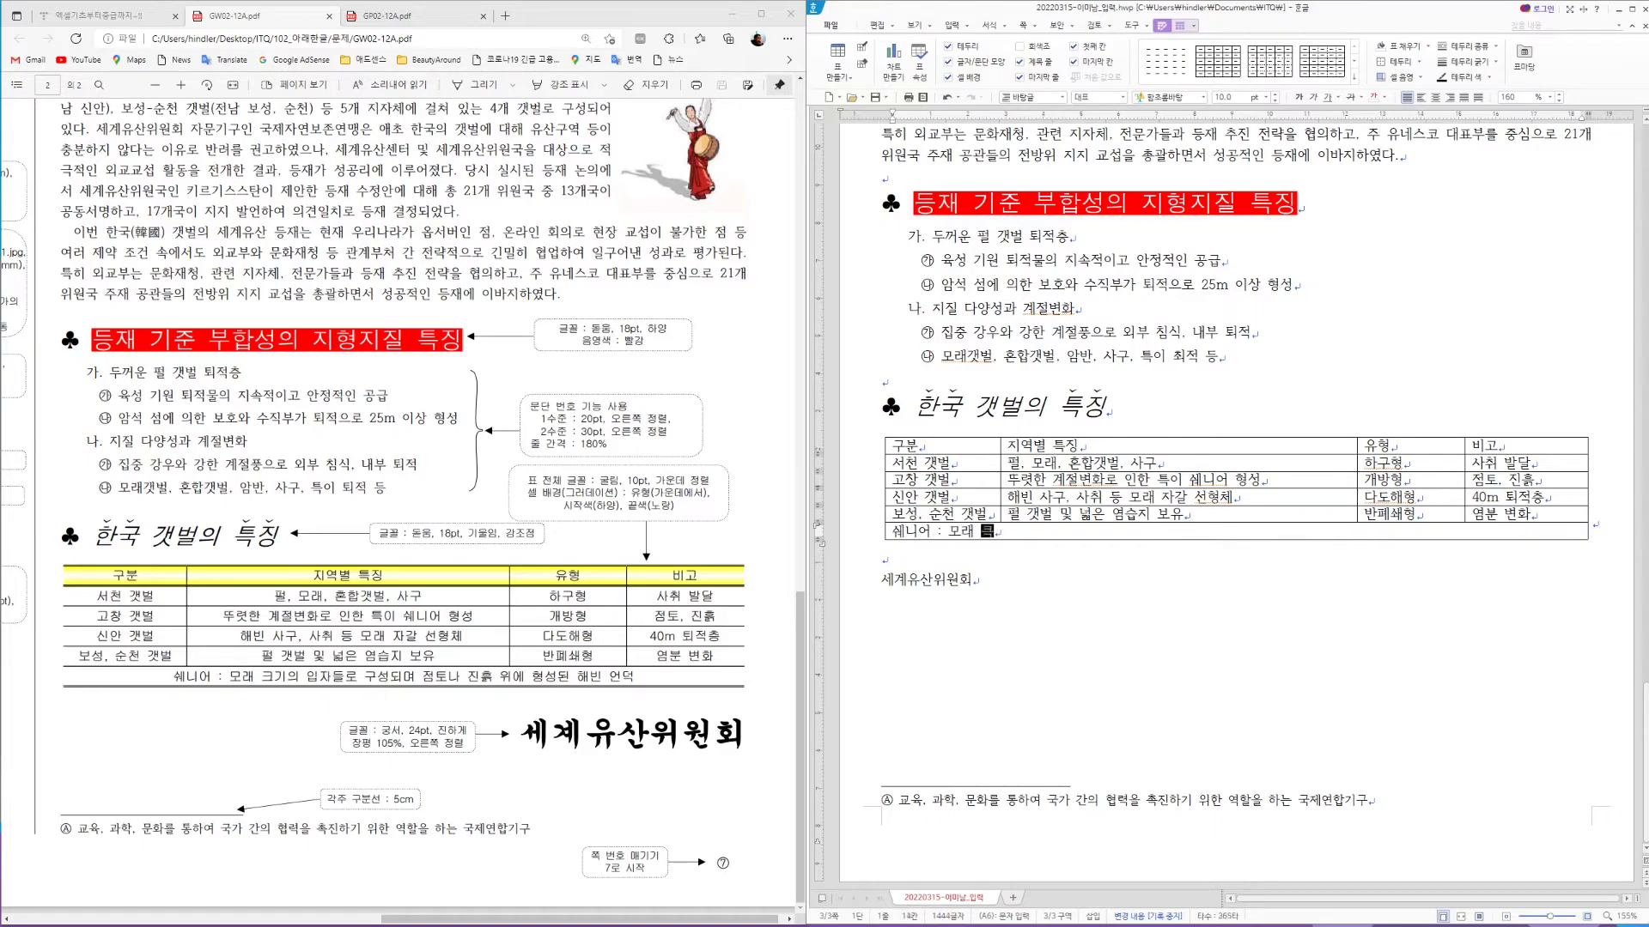
{"action": "type", "text": "자들로 구성되며"}
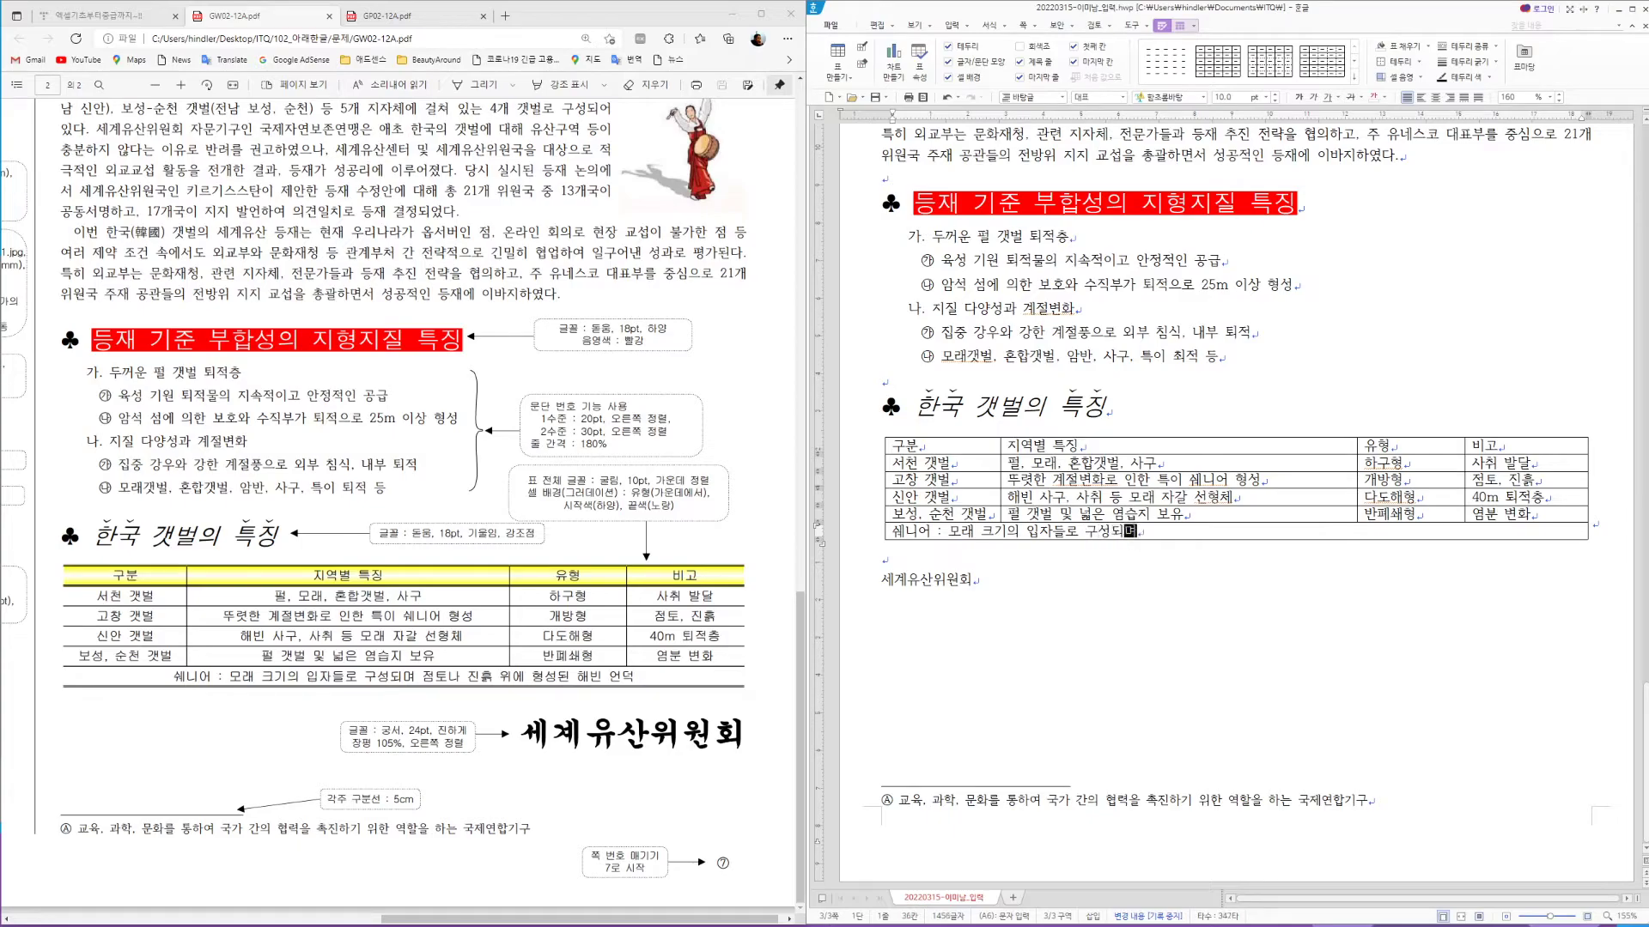
{"action": "type", "text": " 점토나 질ㄹ"}
{"action": "key", "text": "BackSpace"}
{"action": "key", "text": "BackSpace"}
{"action": "key", "text": "BackSpace"}
{"action": "type", "text": "진흙 위에 형성된 "}
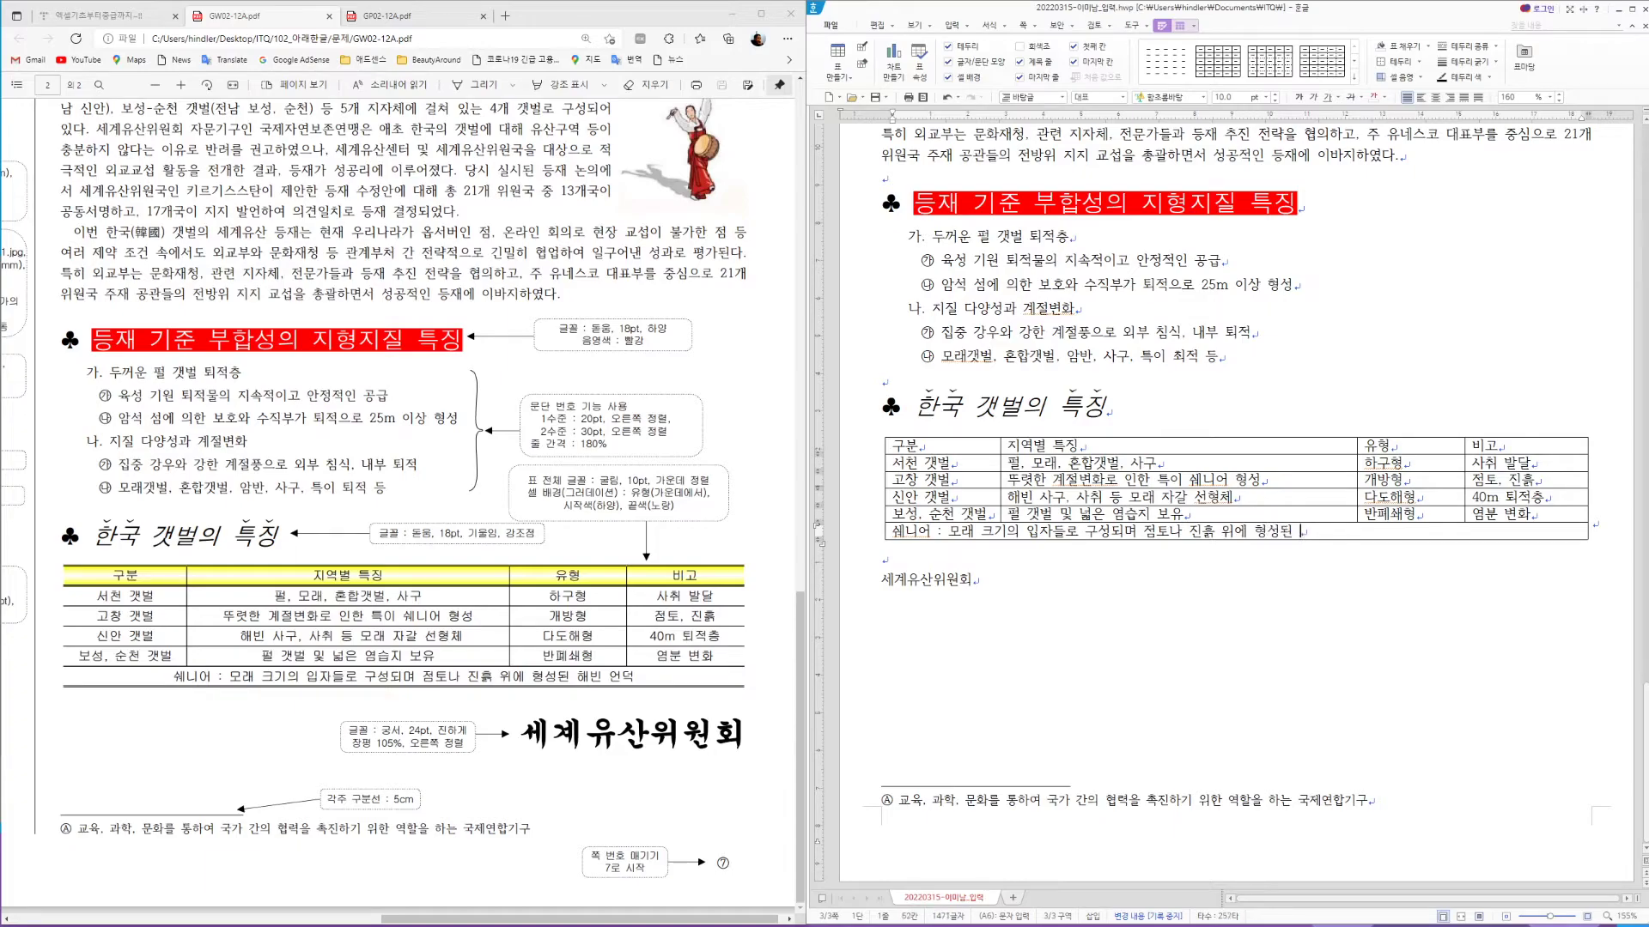
{"action": "type", "text": "해빈 ㅇ언덕"}
Set the font of the entire table to 굴림 and centre the text in all cells
{"action": "left_click_drag", "start_coordinate": [971, 444], "coordinate": [1543, 527]}
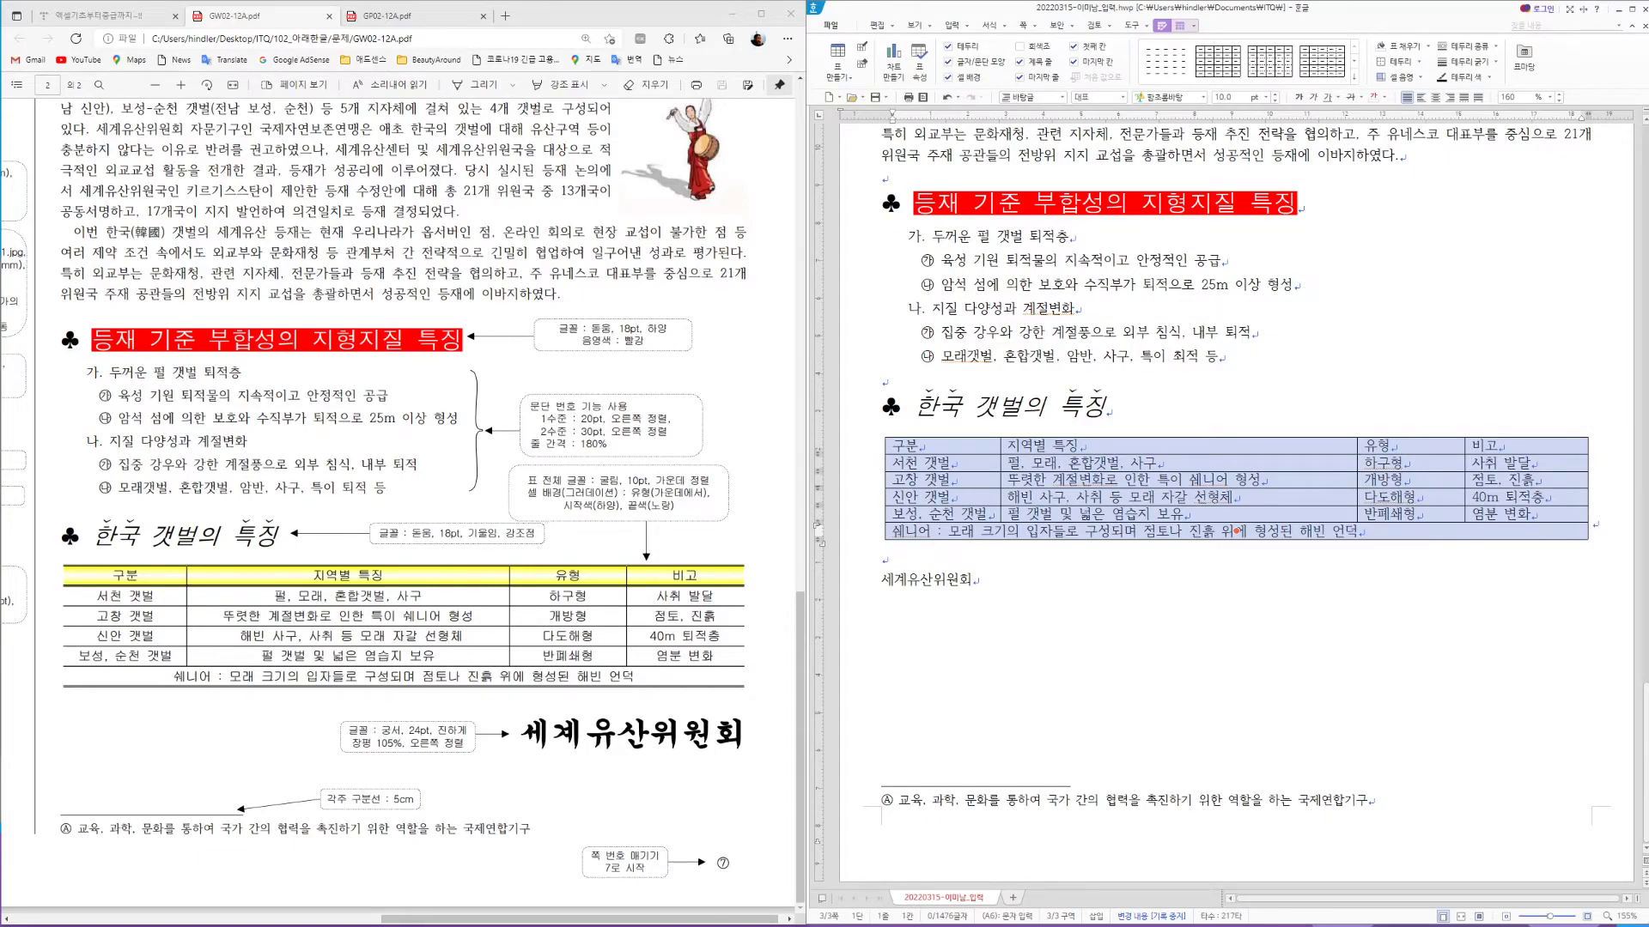
{"action": "left_click", "coordinate": [1170, 104]}
{"action": "type", "text": "굴림"}
{"action": "key", "text": "Return"}
{"action": "left_click", "coordinate": [1435, 99]}
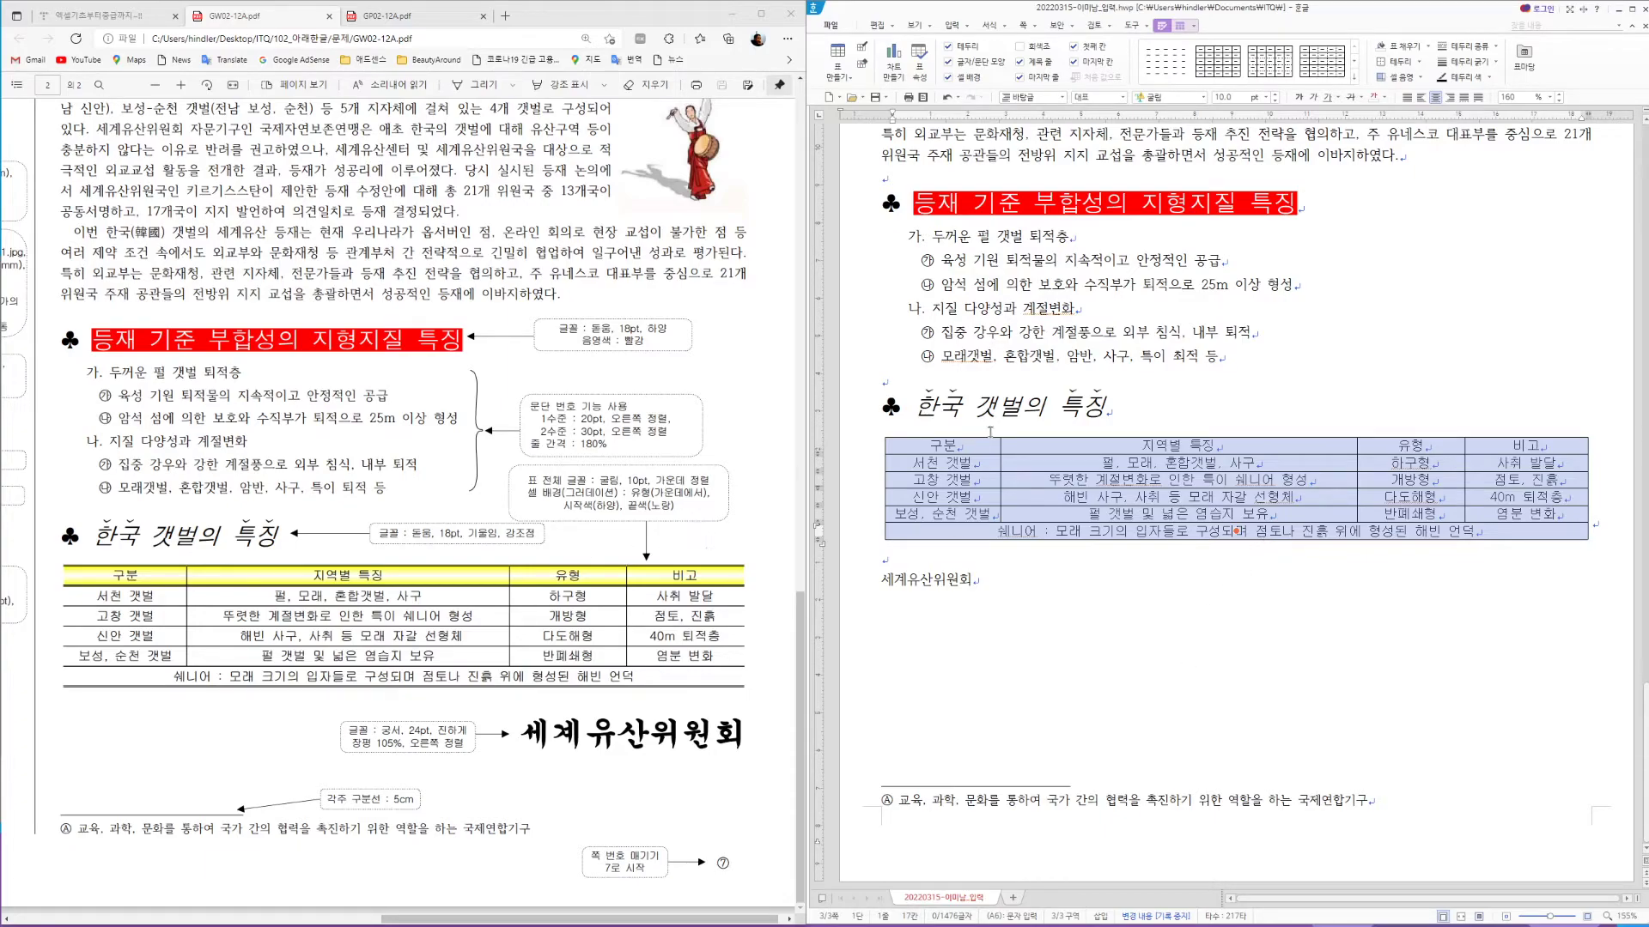
Fill the table's header row with a 가운데에서 gradient from white to yellow
{"action": "left_click_drag", "start_coordinate": [978, 446], "coordinate": [1054, 448]}
{"action": "left_click_drag", "start_coordinate": [1345, 436], "coordinate": [1495, 439]}
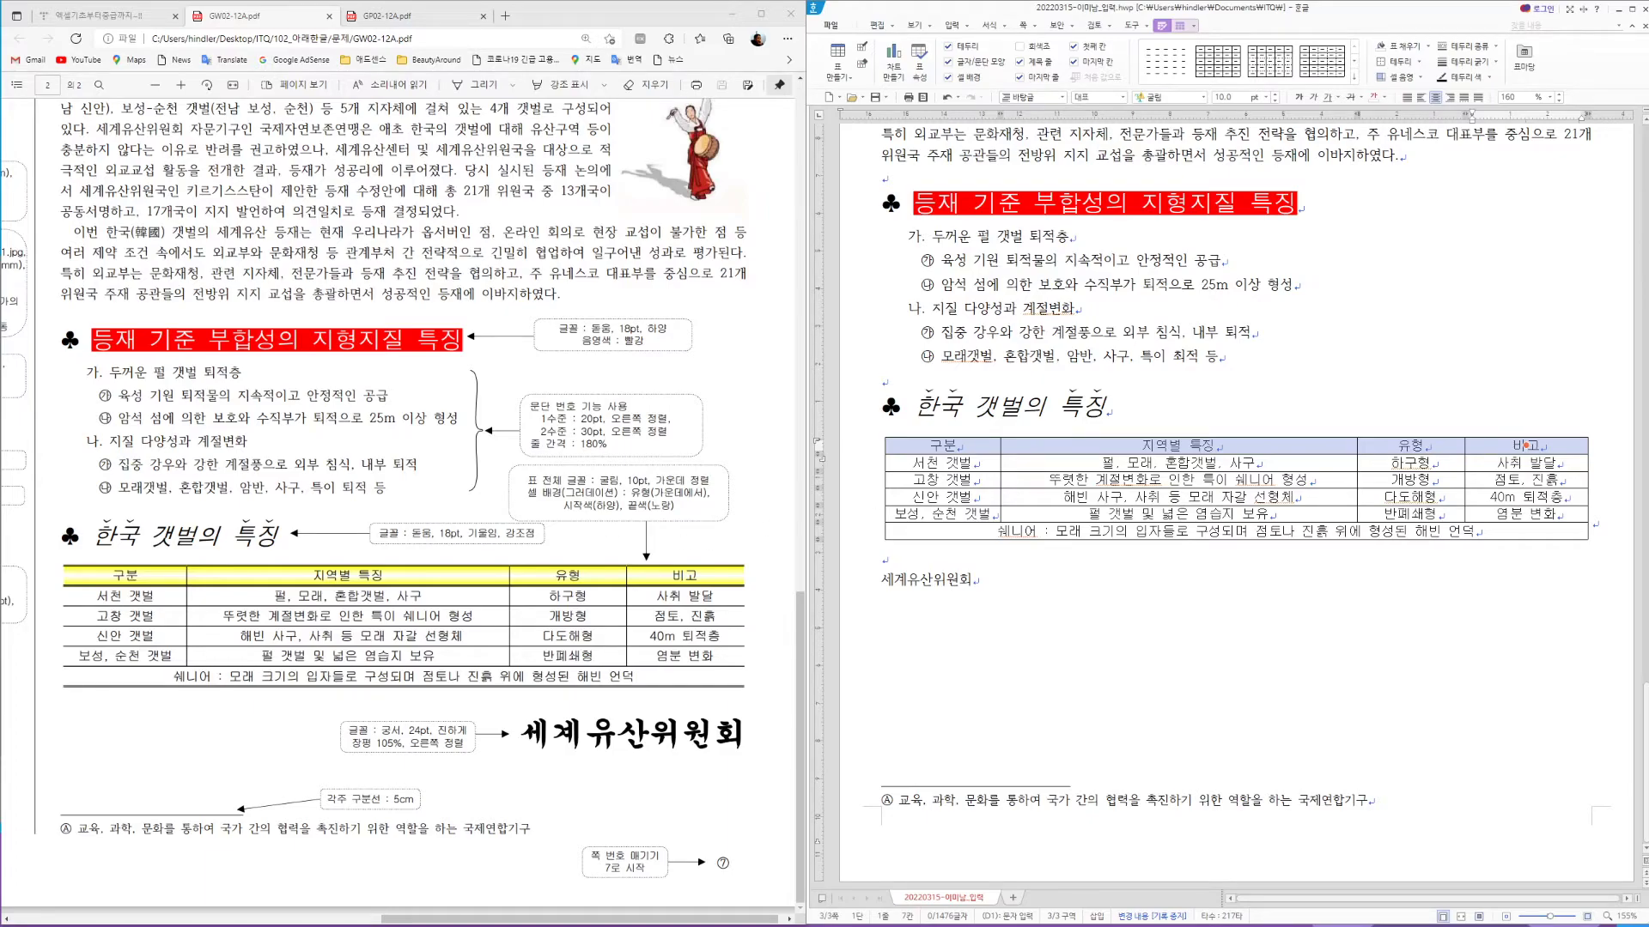
{"action": "key", "text": "l"}
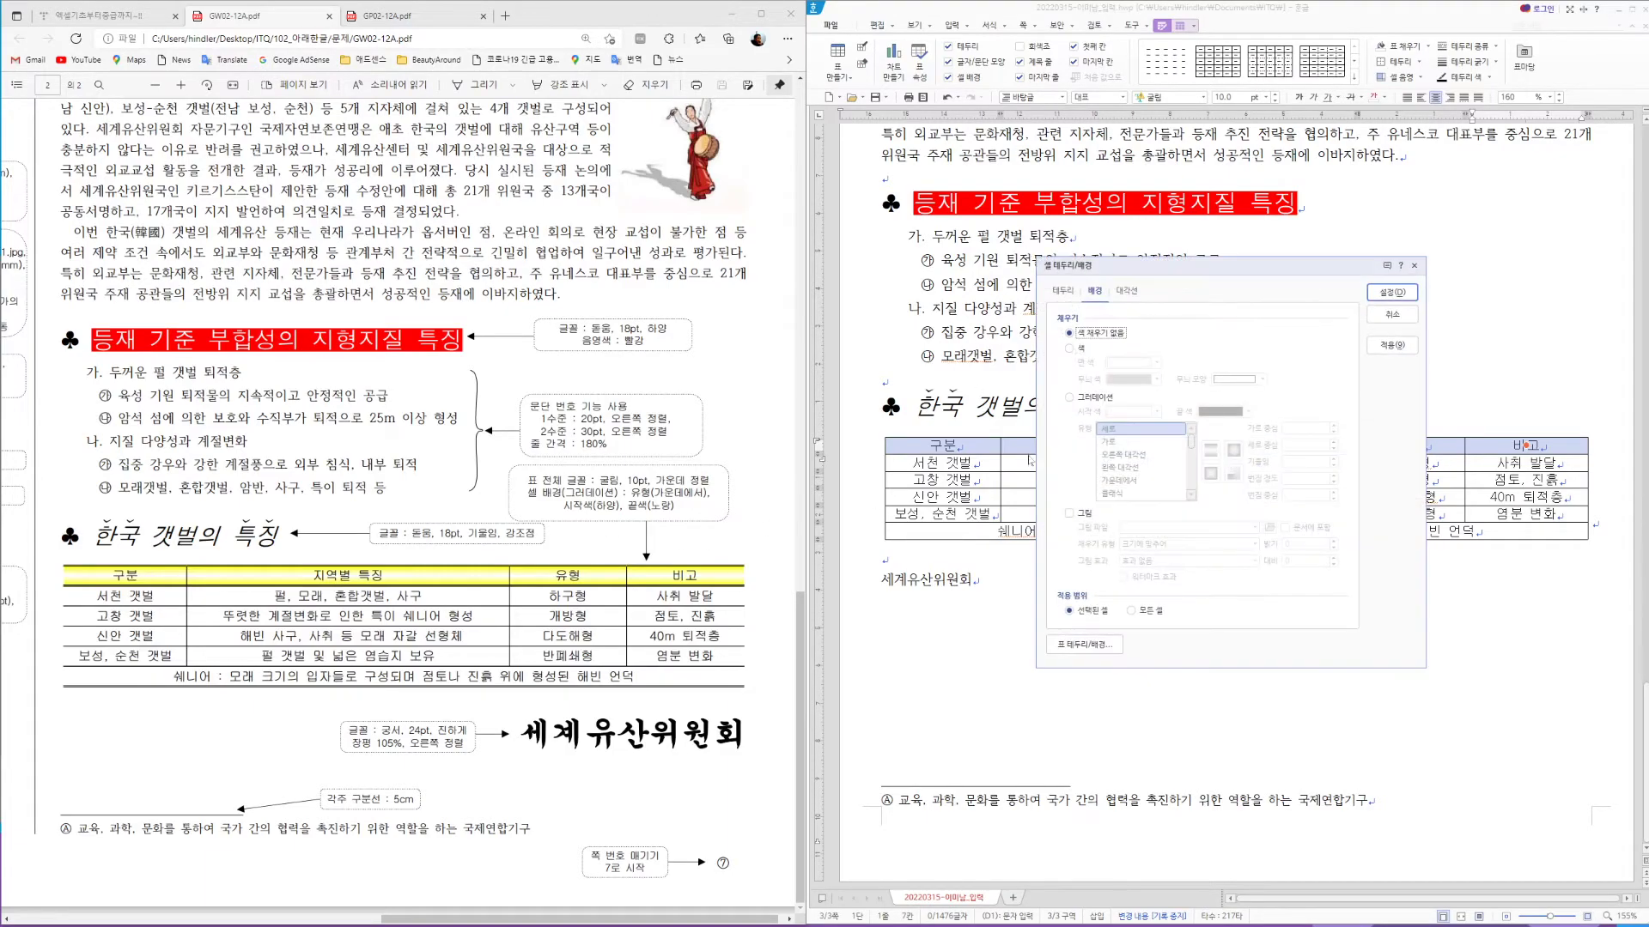
{"action": "left_click", "coordinate": [1070, 398]}
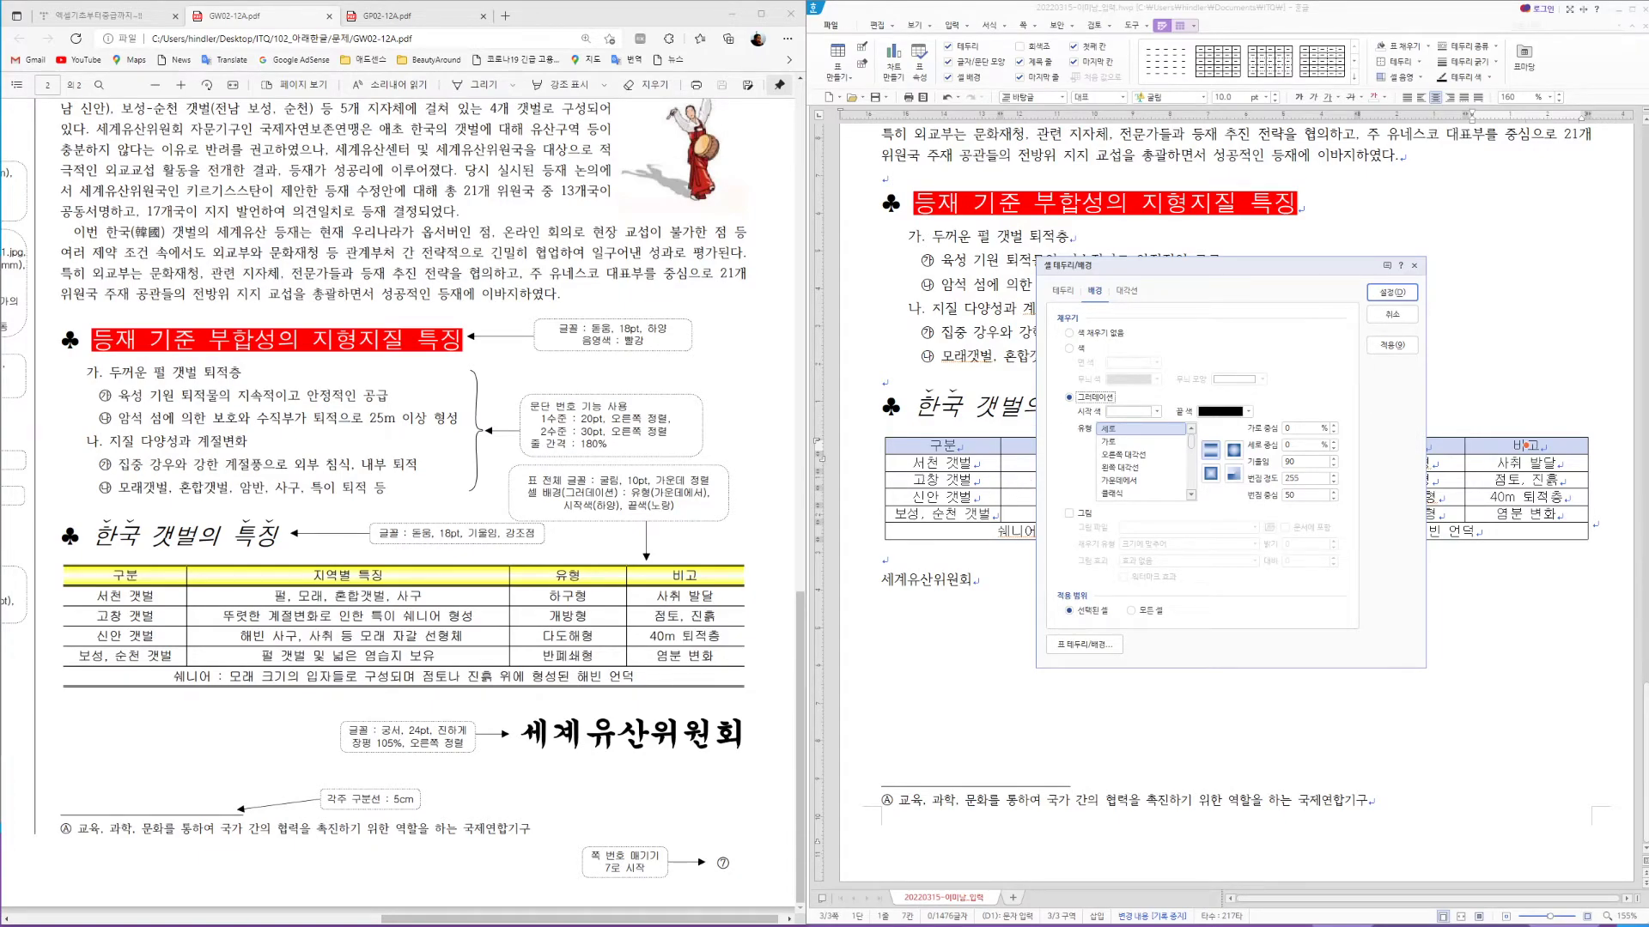
{"action": "left_click", "coordinate": [1125, 481]}
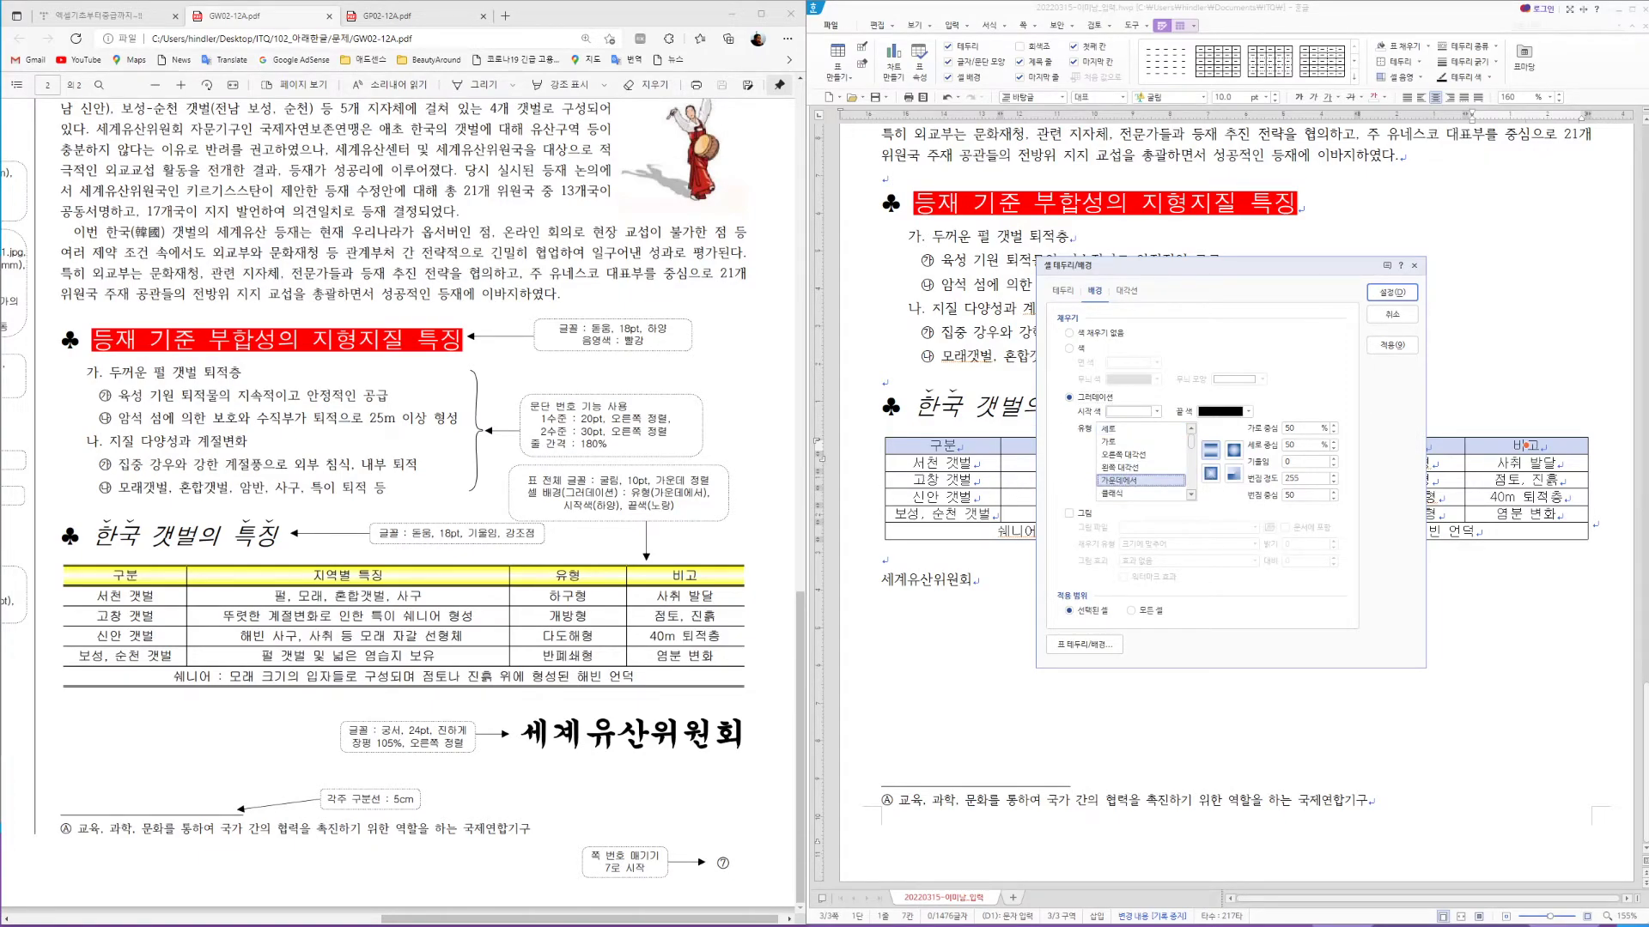
{"action": "left_click", "coordinate": [1248, 412]}
{"action": "left_click", "coordinate": [1147, 452]}
{"action": "left_click", "coordinate": [1393, 293]}
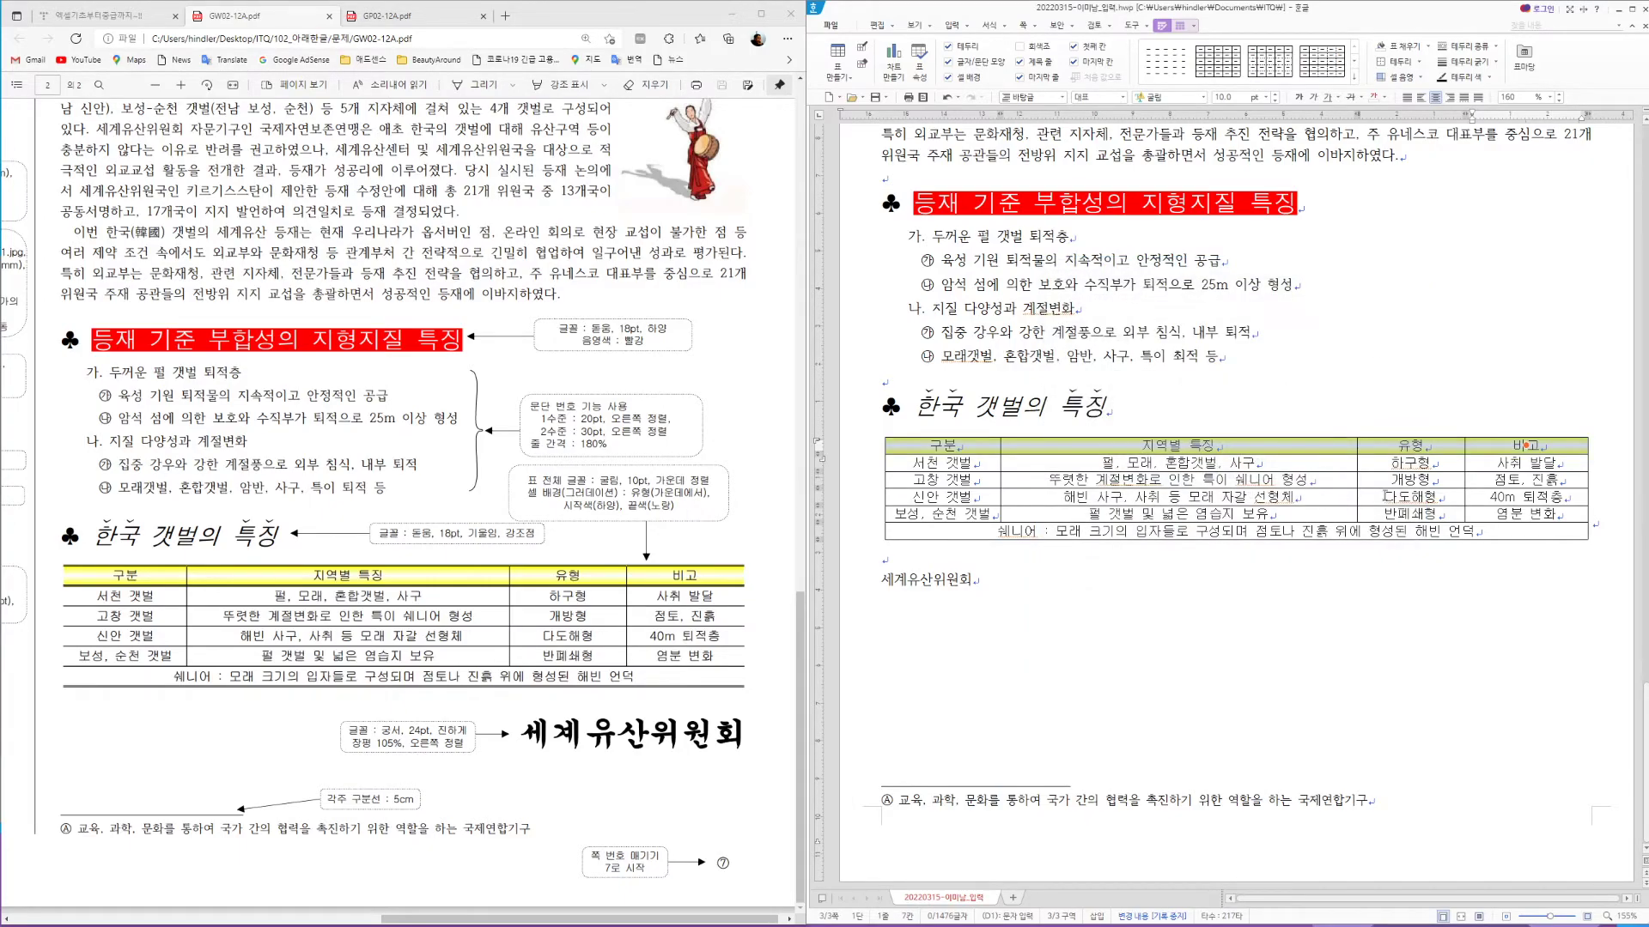
{"action": "left_click", "coordinate": [1186, 424]}
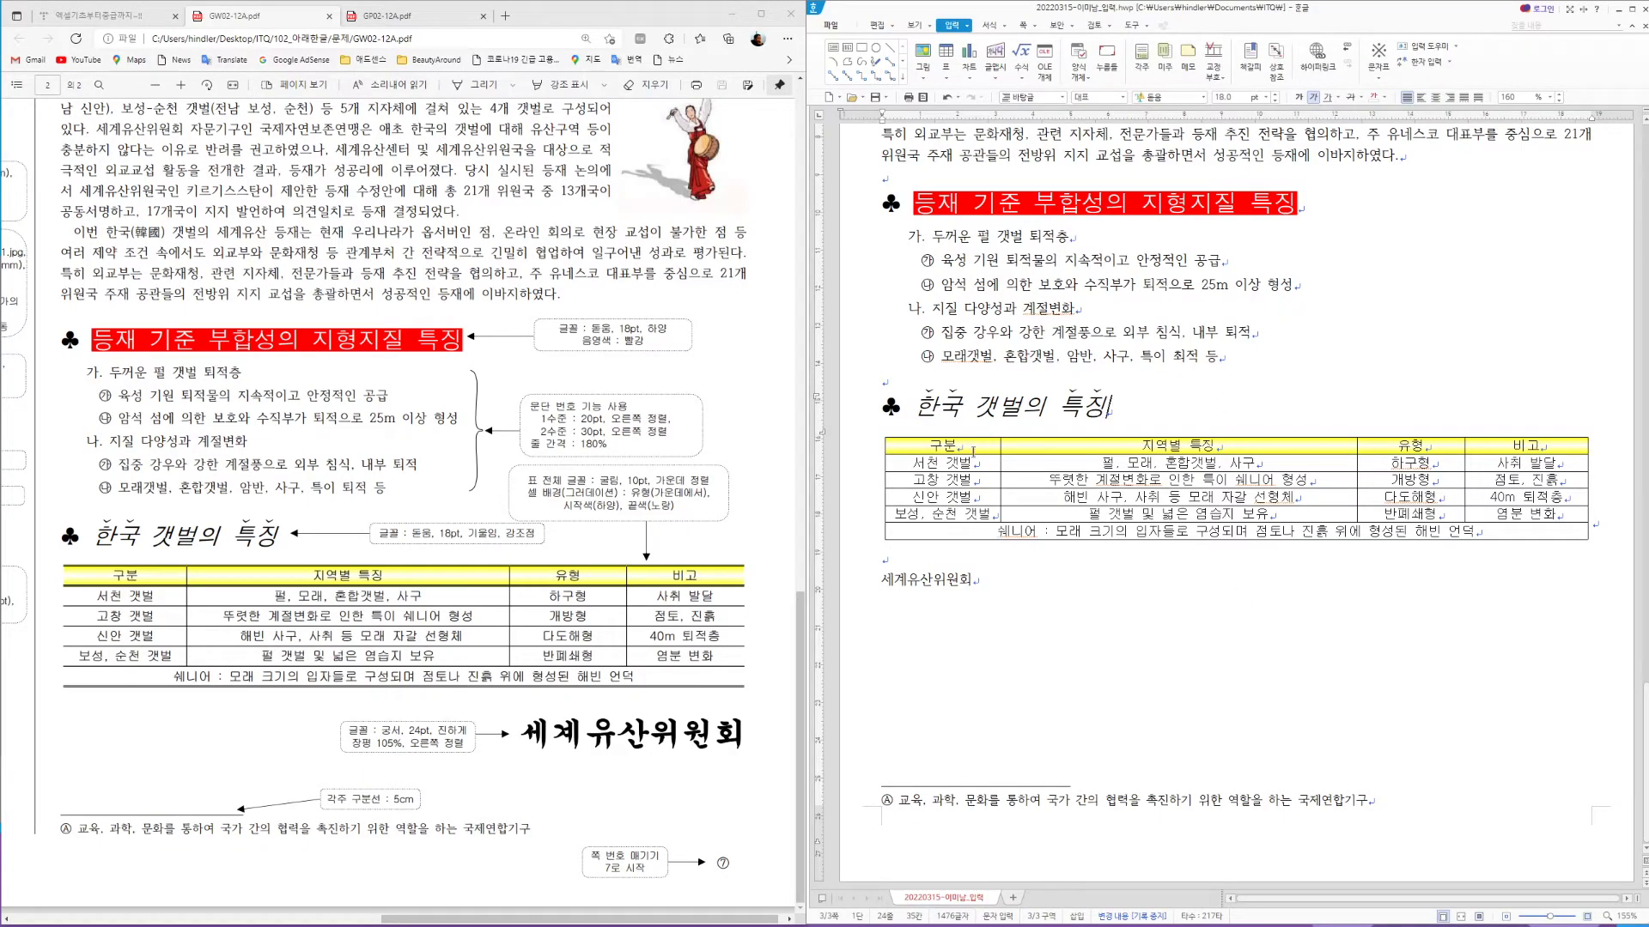
Increase the height of all table rows and remove the table's left and right outer borders
{"action": "left_click_drag", "start_coordinate": [981, 448], "coordinate": [1562, 546]}
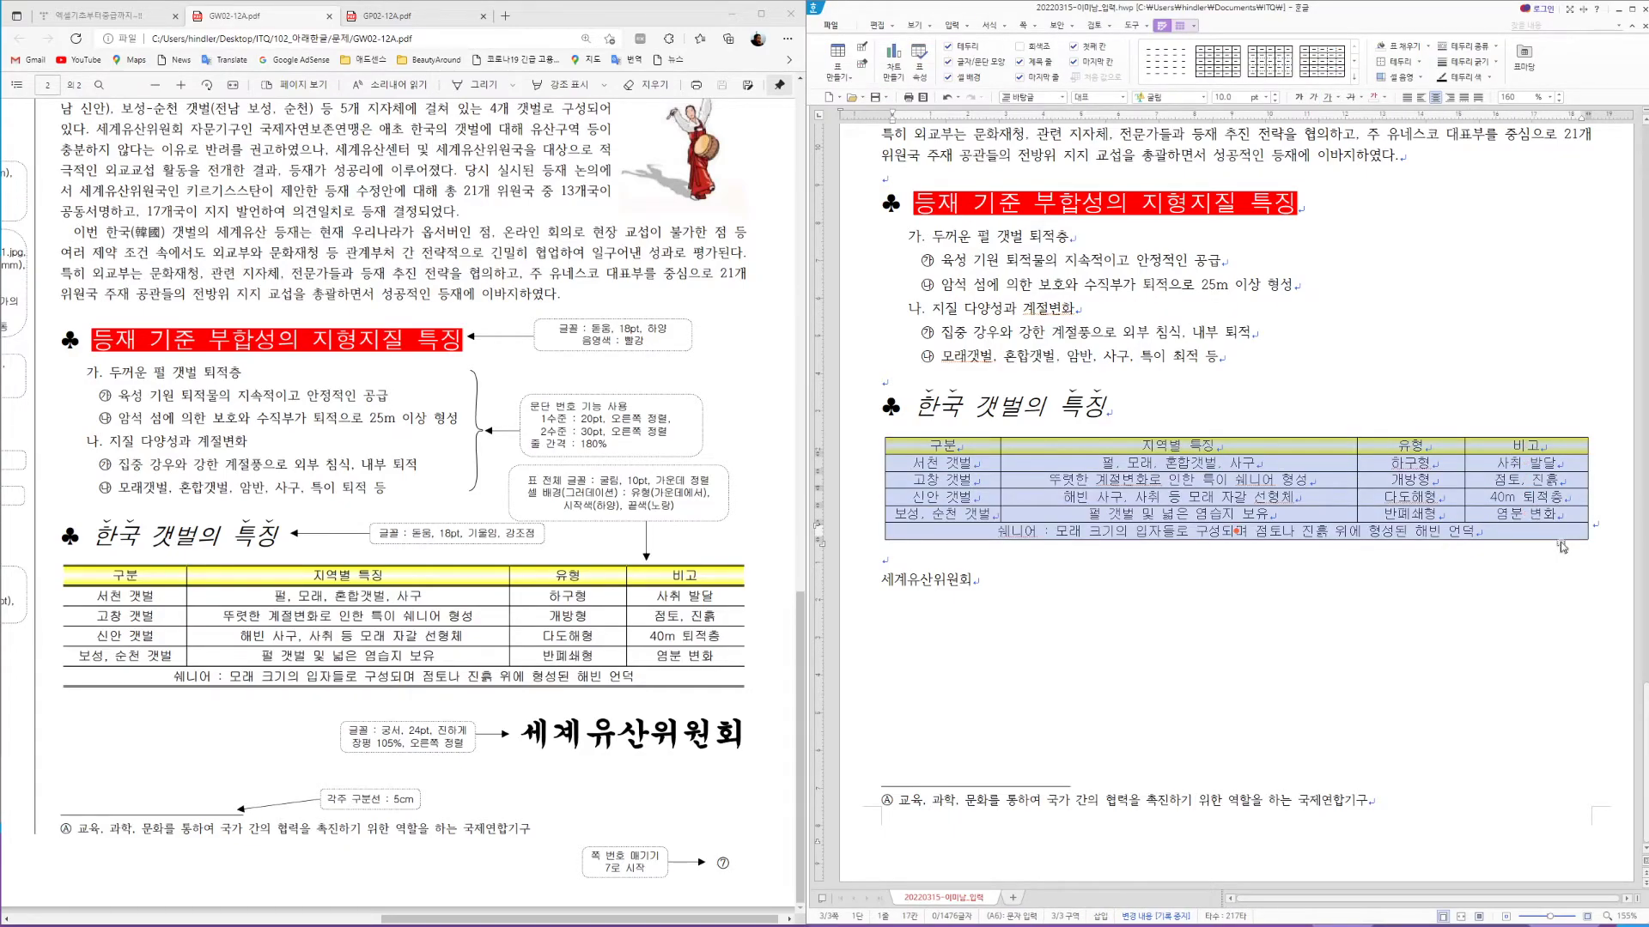
{"action": "key", "text": "ctrl+Down"}
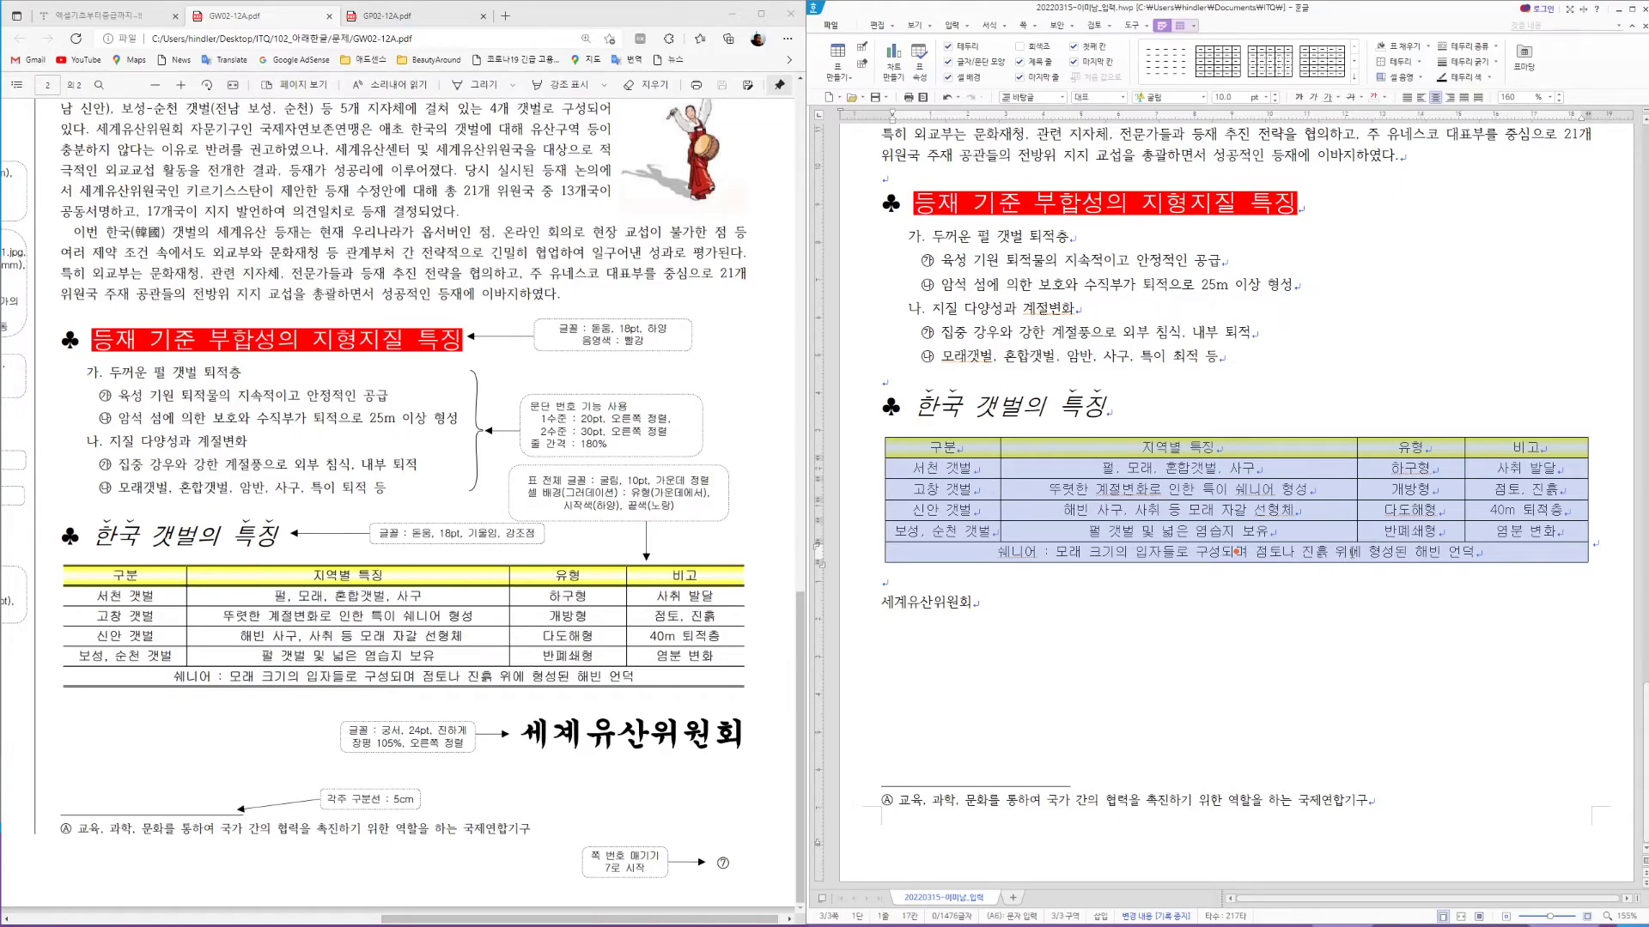
{"action": "key", "text": "l"}
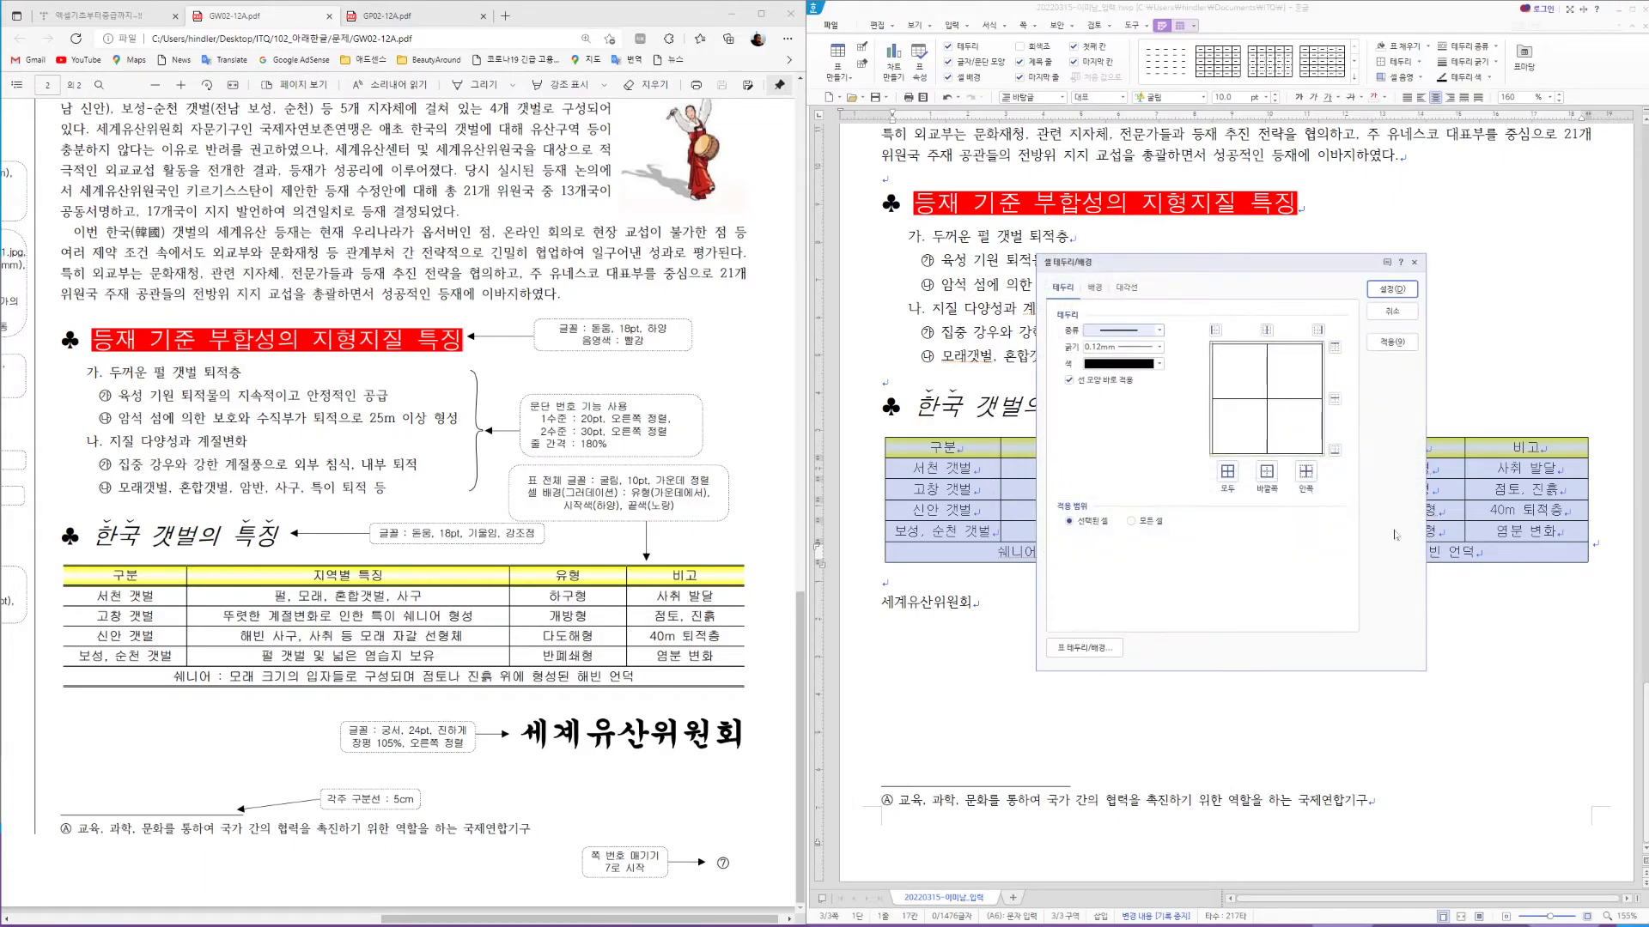
{"action": "left_click", "coordinate": [1159, 331]}
{"action": "left_click", "coordinate": [1121, 366]}
{"action": "left_click", "coordinate": [1215, 331]}
{"action": "left_click", "coordinate": [1319, 329]}
{"action": "left_click", "coordinate": [1392, 289]}
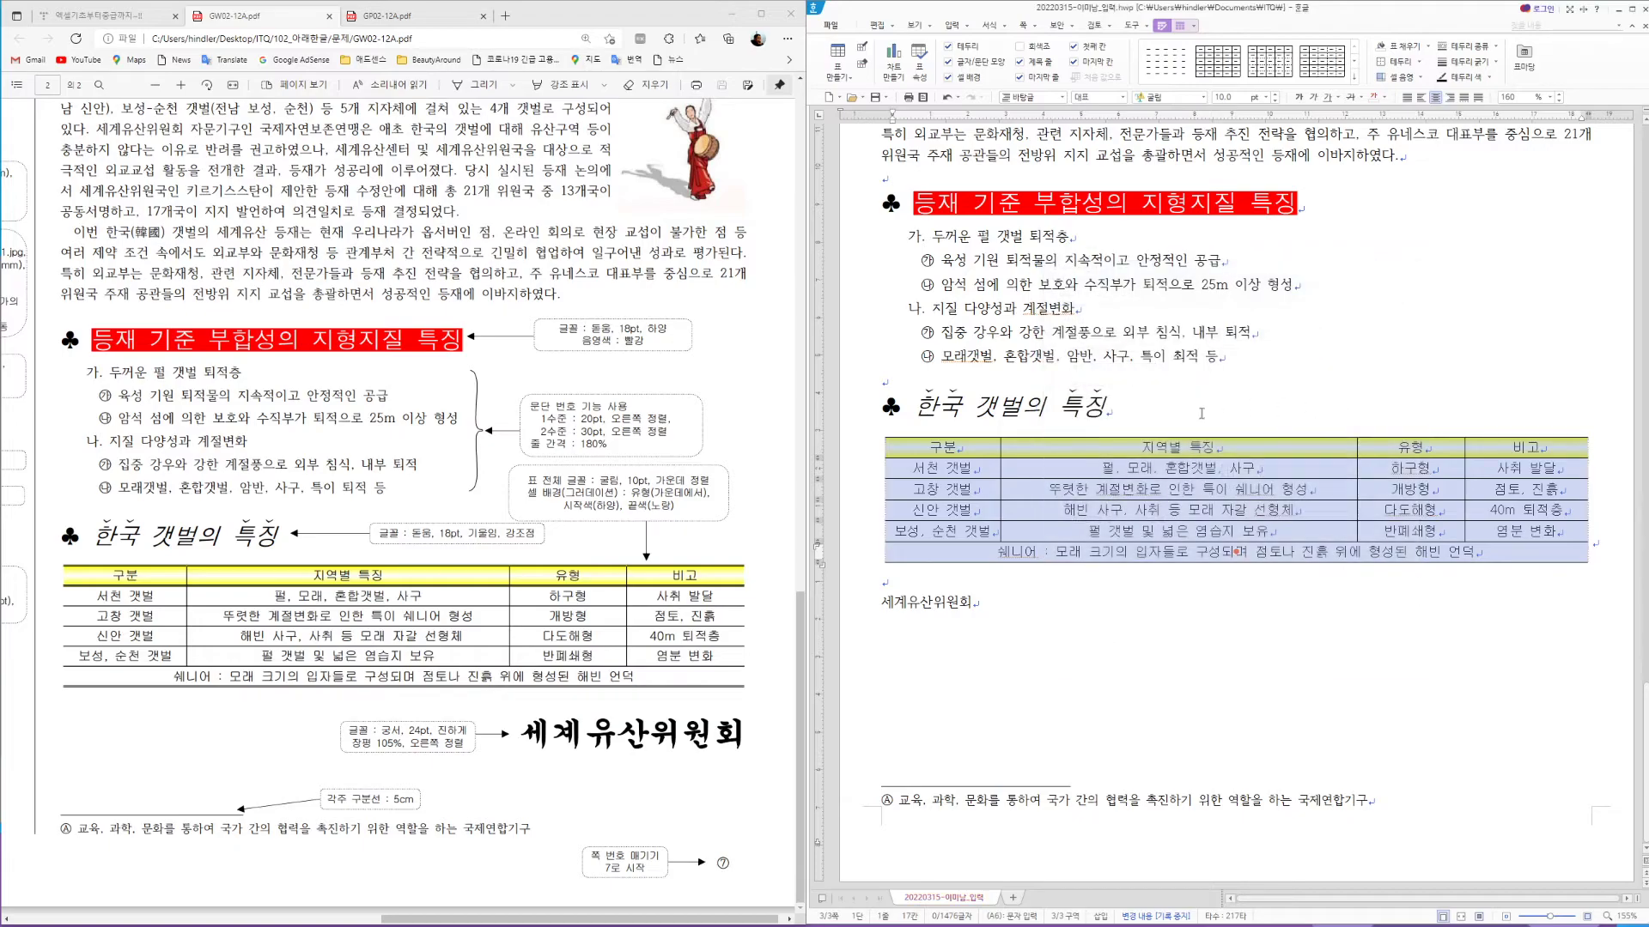
{"action": "left_click", "coordinate": [1182, 411]}
Apply a 0.5 mm double line to the top and bottom borders of the whole table
{"action": "left_click_drag", "start_coordinate": [963, 445], "coordinate": [1548, 550]}
{"action": "key", "text": "l"}
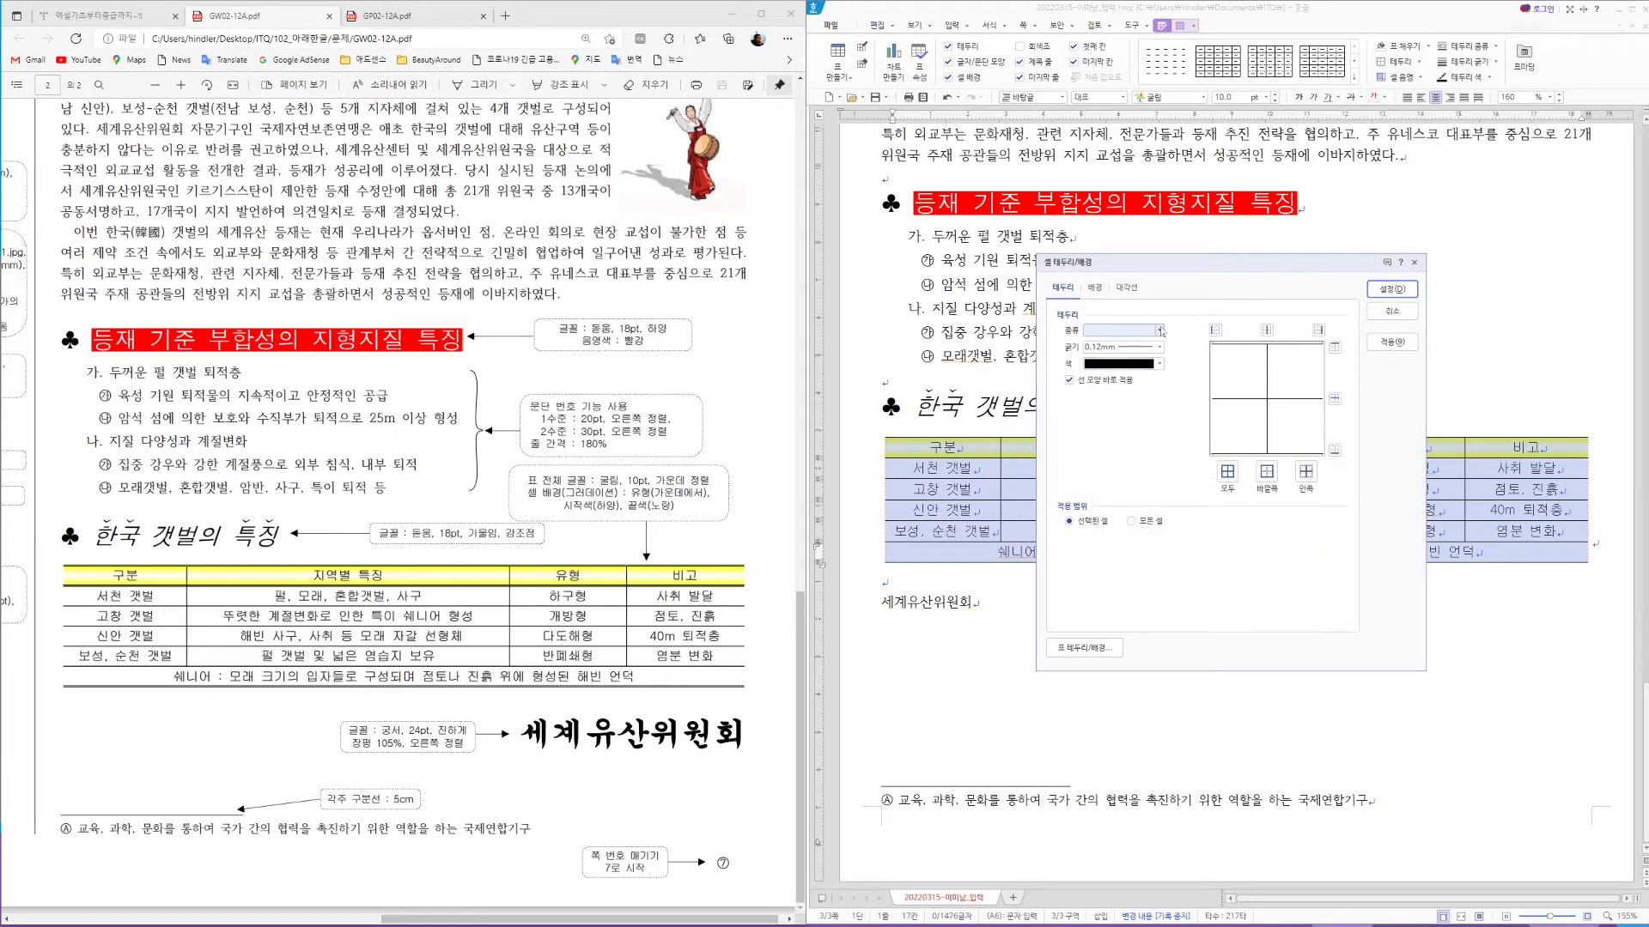
{"action": "left_click", "coordinate": [1146, 335]}
{"action": "left_click", "coordinate": [1125, 431]}
{"action": "left_click", "coordinate": [1335, 348]}
{"action": "left_click", "coordinate": [1336, 449]}
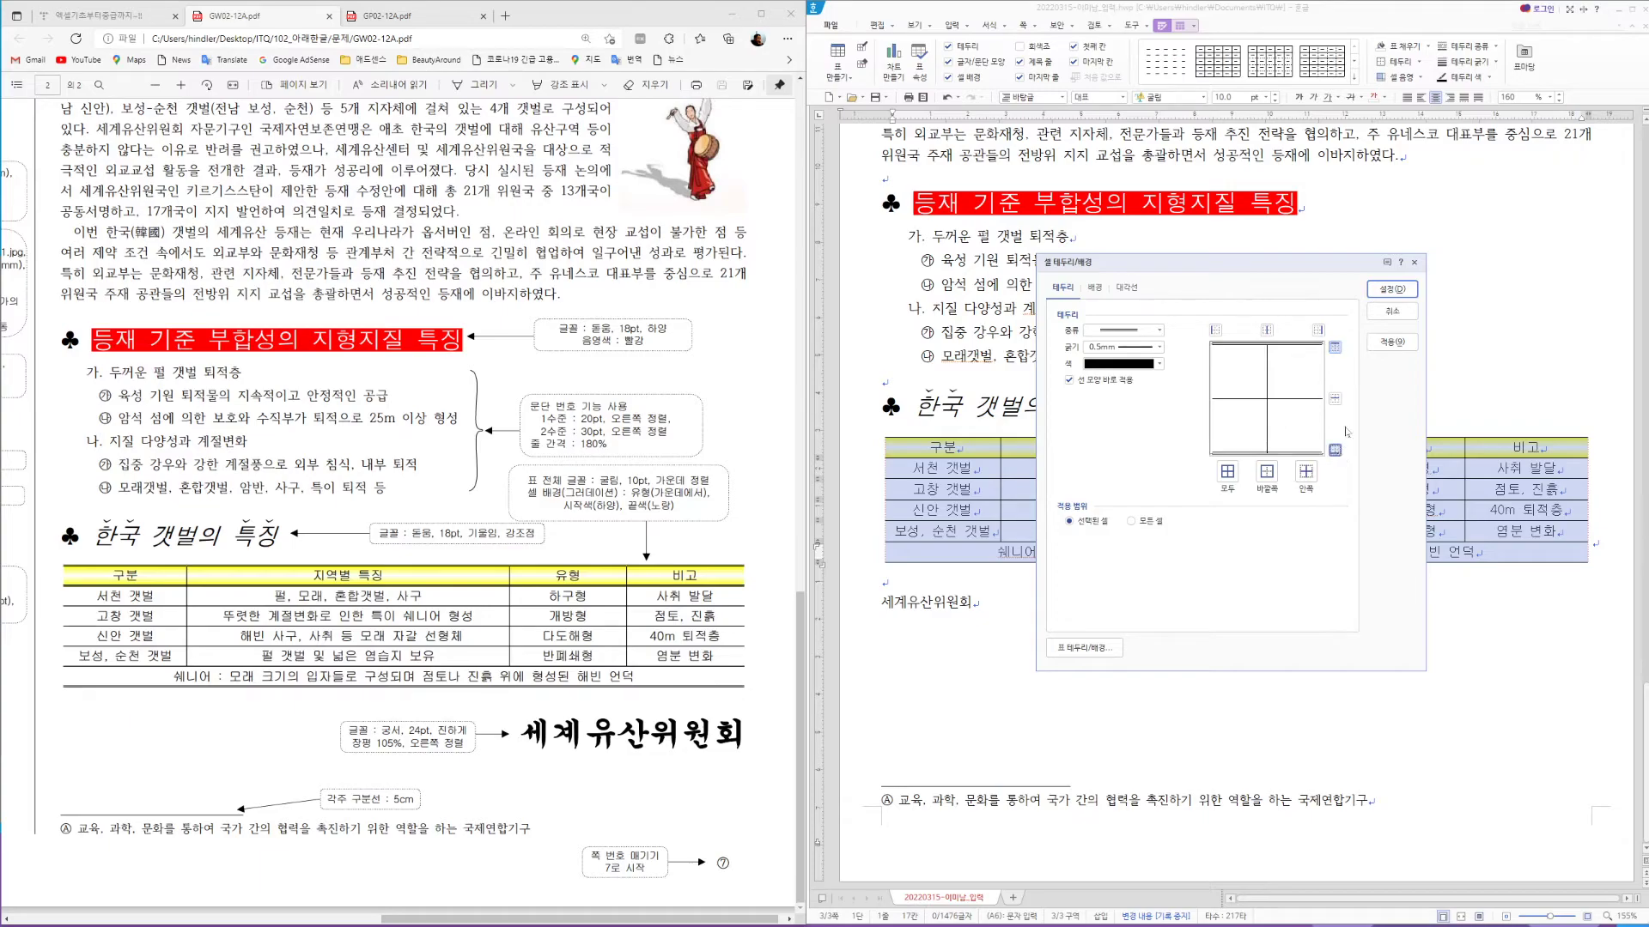
{"action": "left_click", "coordinate": [1389, 289]}
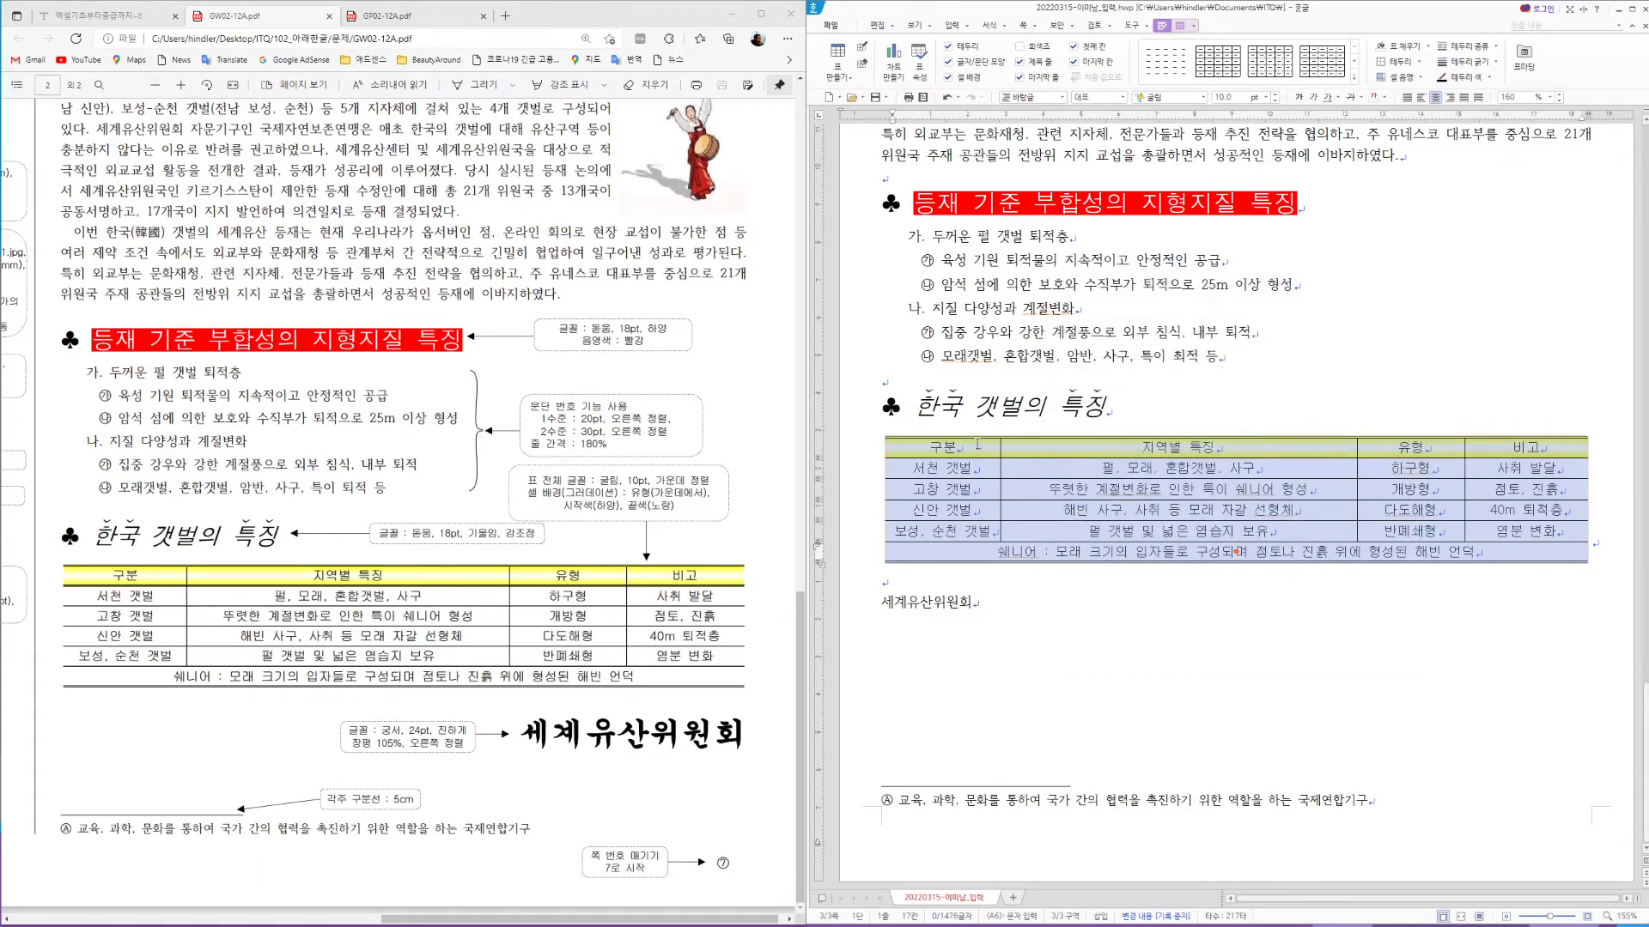
Apply a 0.5 mm double line to the bottom border of the table's header row
{"action": "left_click", "coordinate": [1480, 444]}
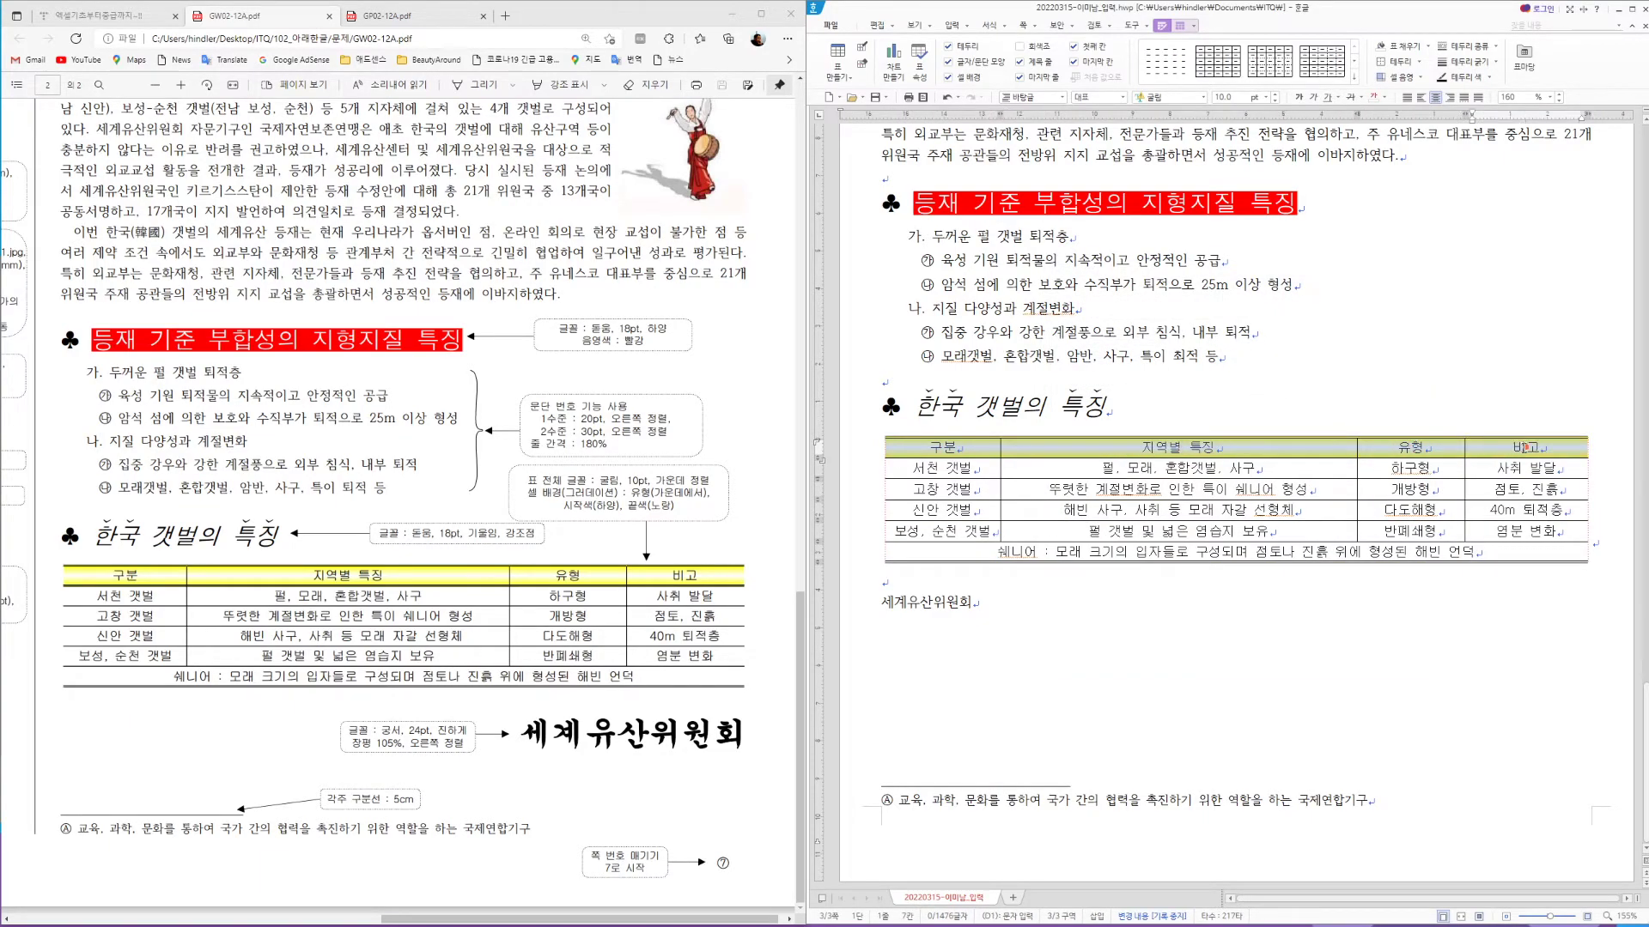
{"action": "key", "text": "F5"}
{"action": "key", "text": "l"}
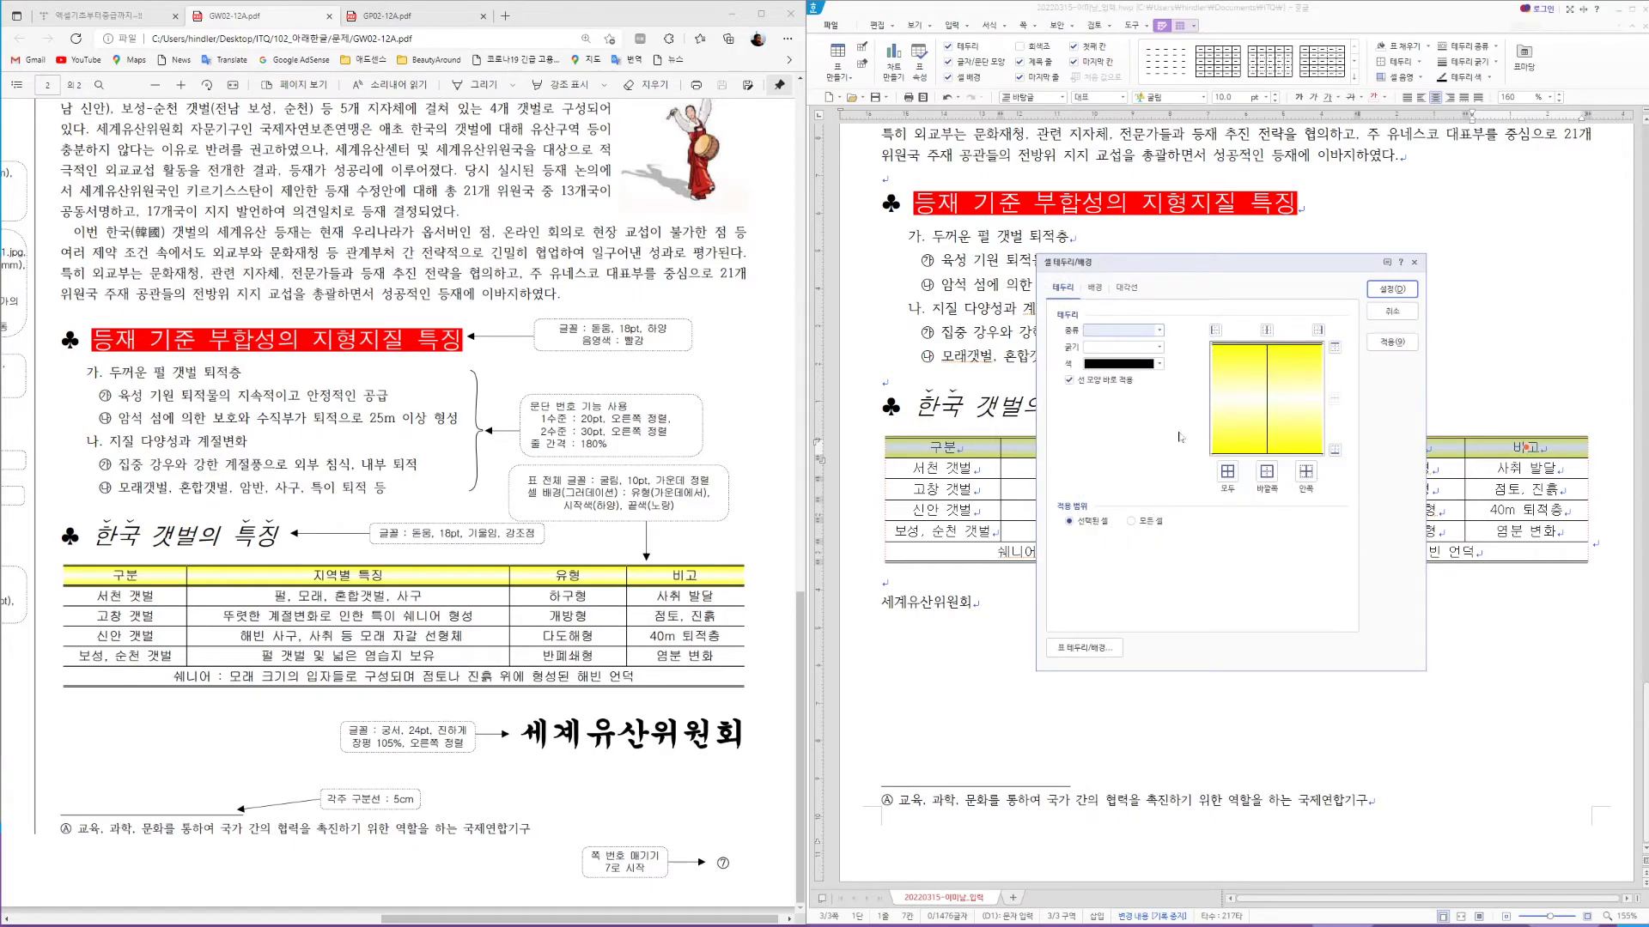
{"action": "left_click", "coordinate": [1159, 330]}
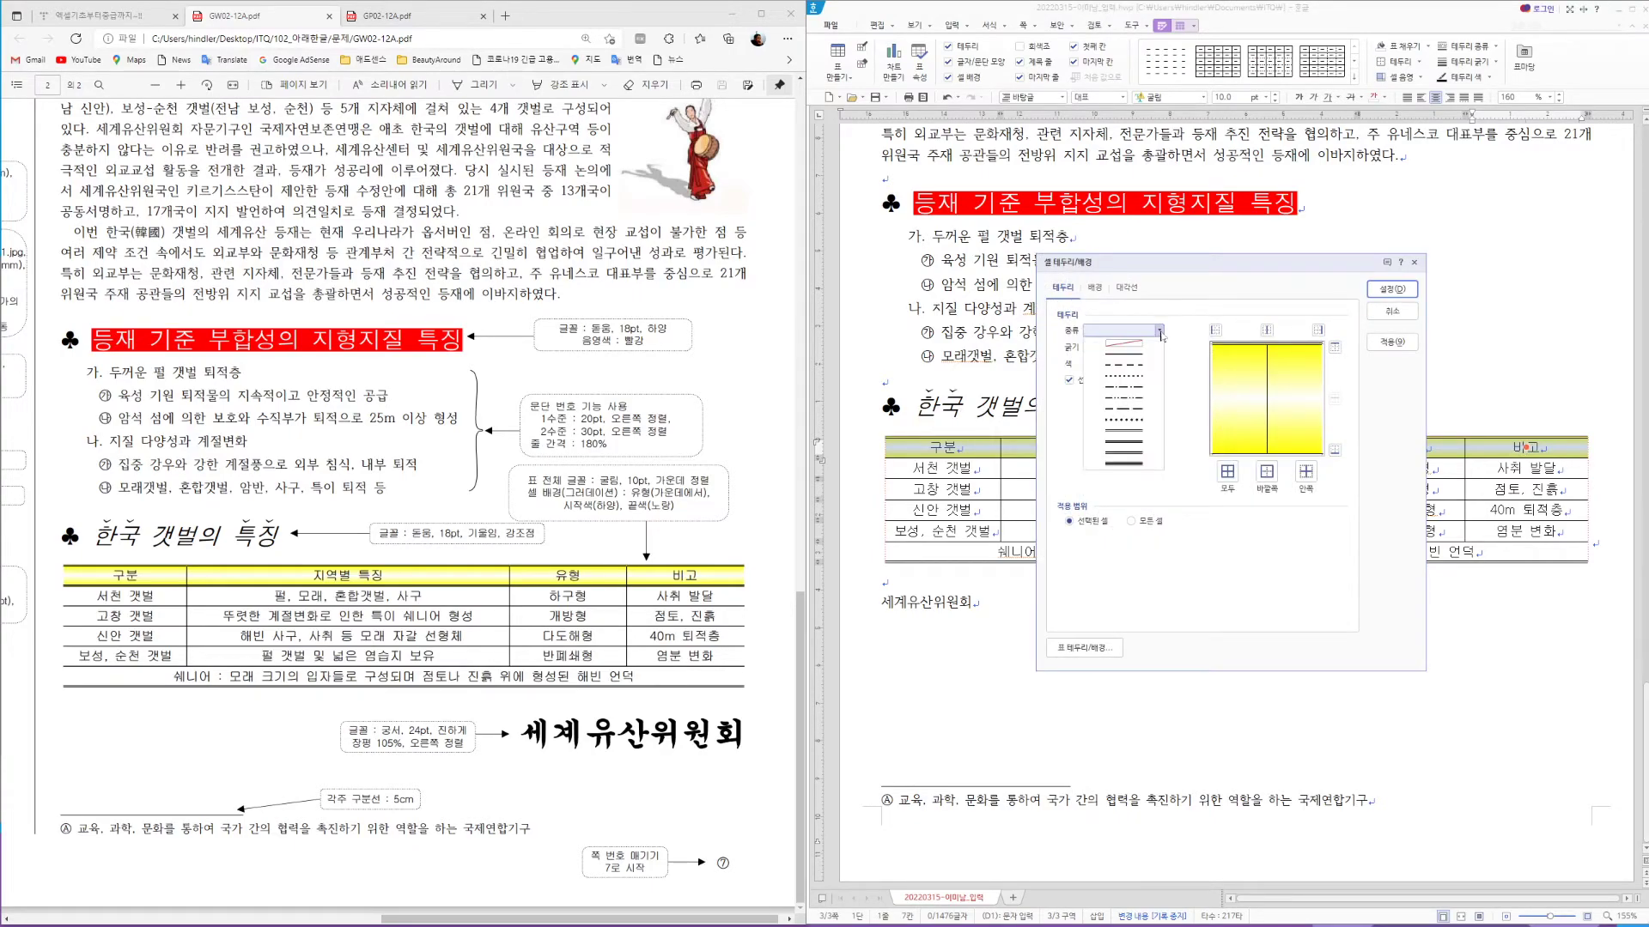
{"action": "left_click", "coordinate": [1123, 441]}
{"action": "left_click", "coordinate": [1334, 451]}
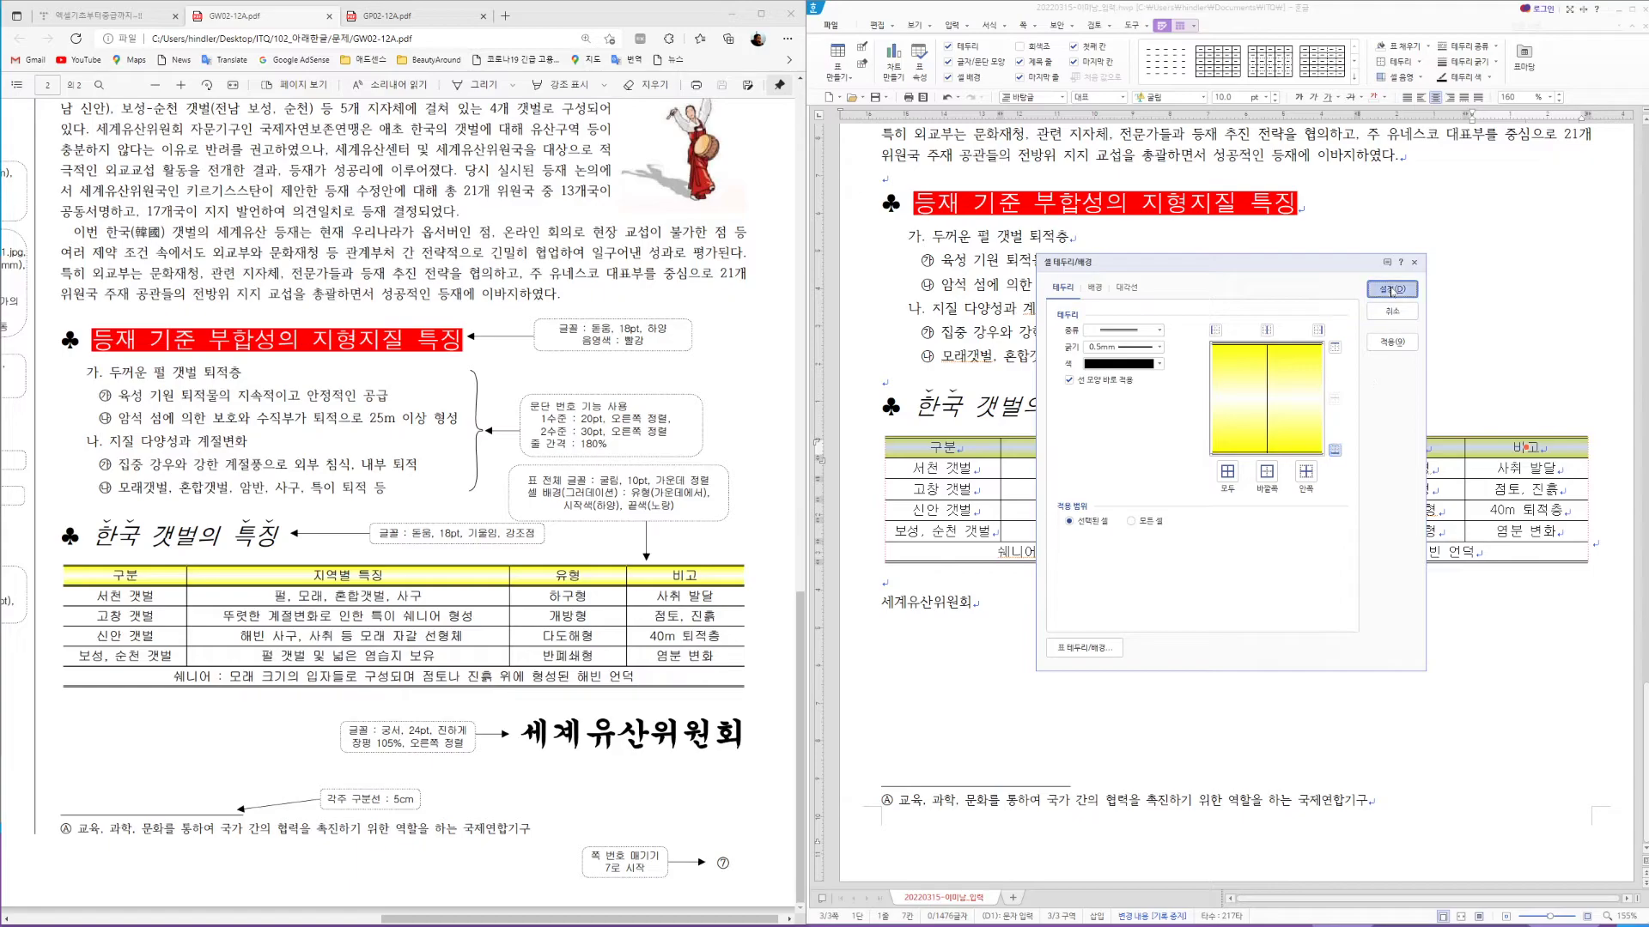
{"action": "left_click", "coordinate": [1392, 289]}
{"action": "left_click", "coordinate": [1169, 410]}
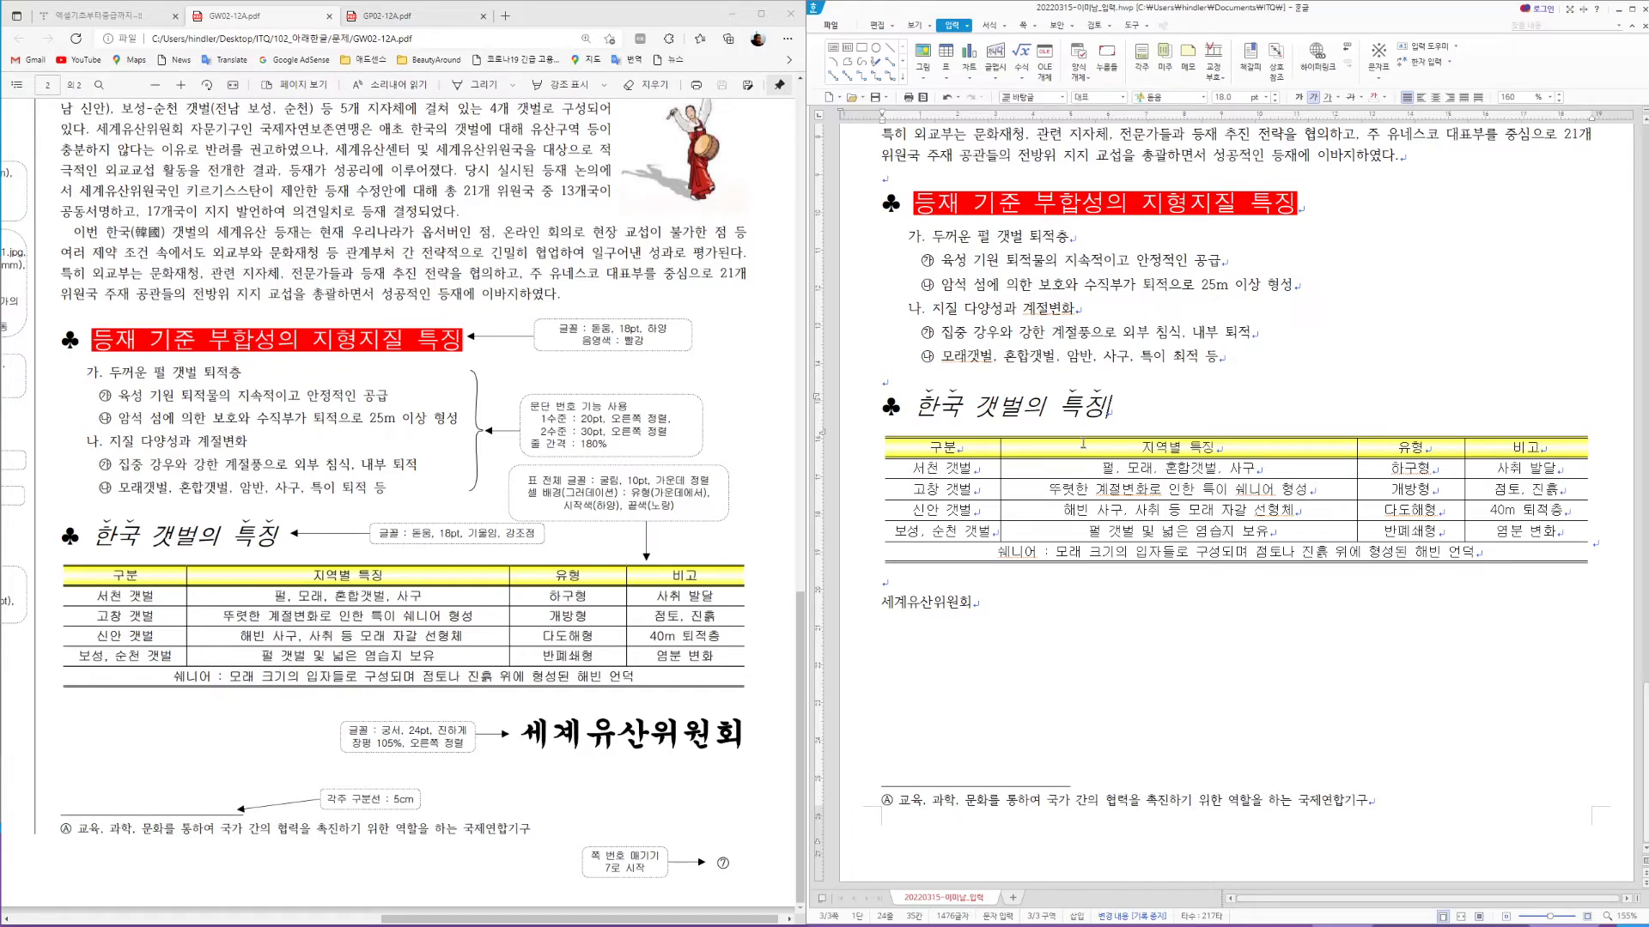
Format the 세계유산위원회 line below the table in 궁서, 24 pt, bold
{"action": "key", "text": "Hangul"}
{"action": "double_click", "coordinate": [916, 603]}
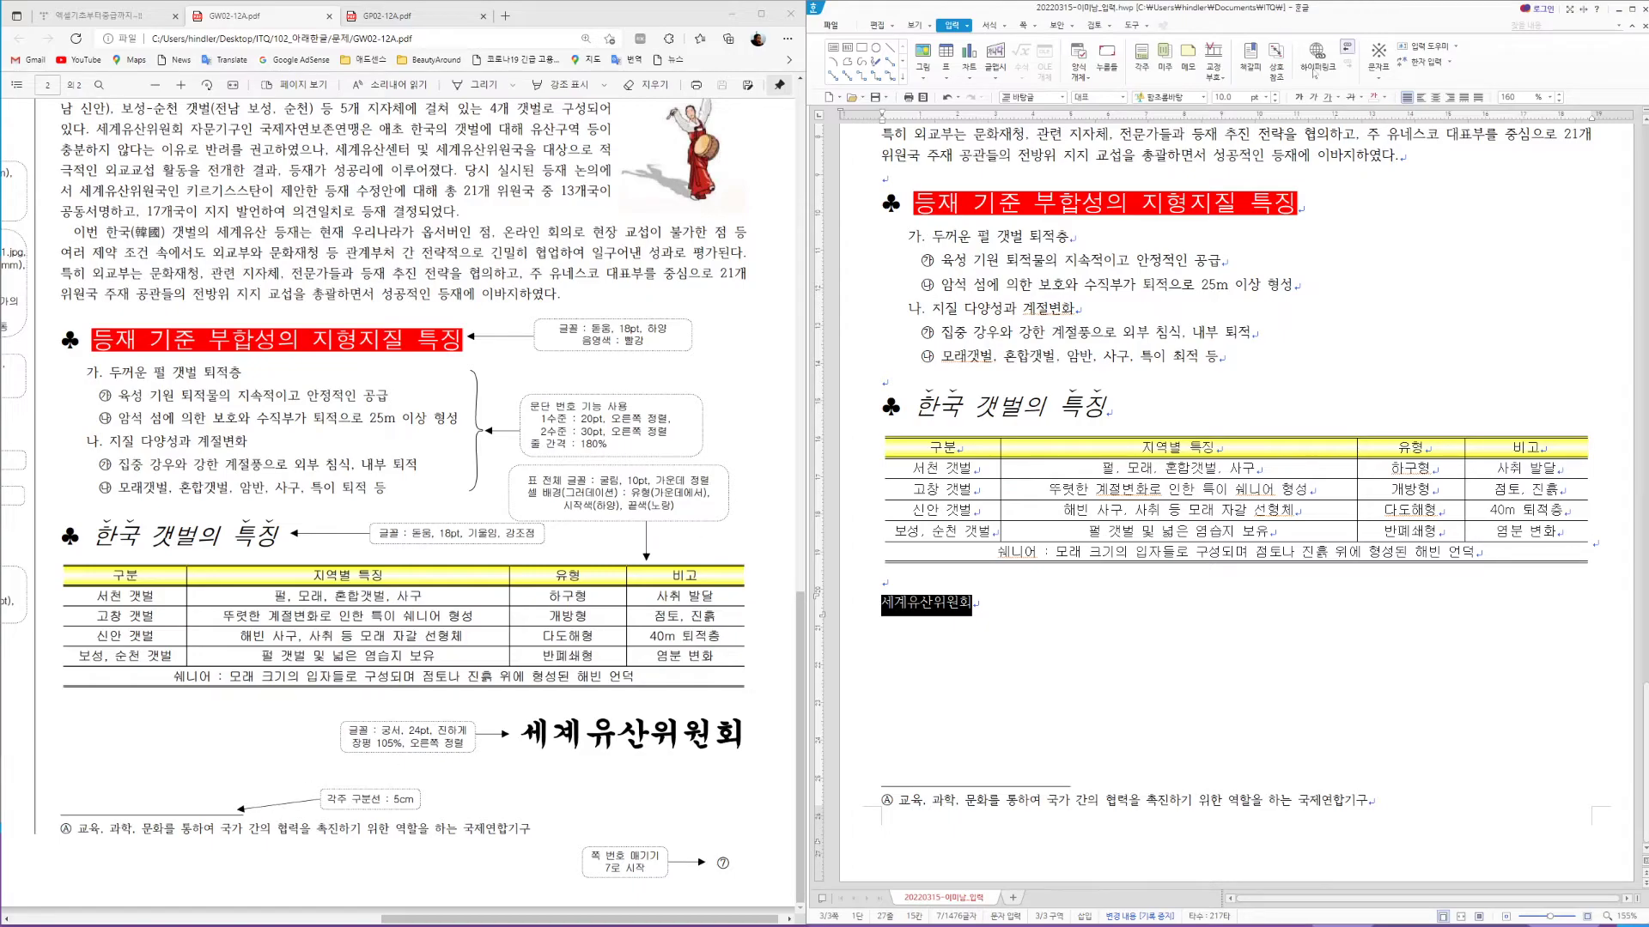
{"action": "left_click", "coordinate": [1168, 98]}
{"action": "type", "text": "궁서"}
{"action": "key", "text": "Return"}
{"action": "left_click", "coordinate": [1241, 98]}
{"action": "type", "text": "24"}
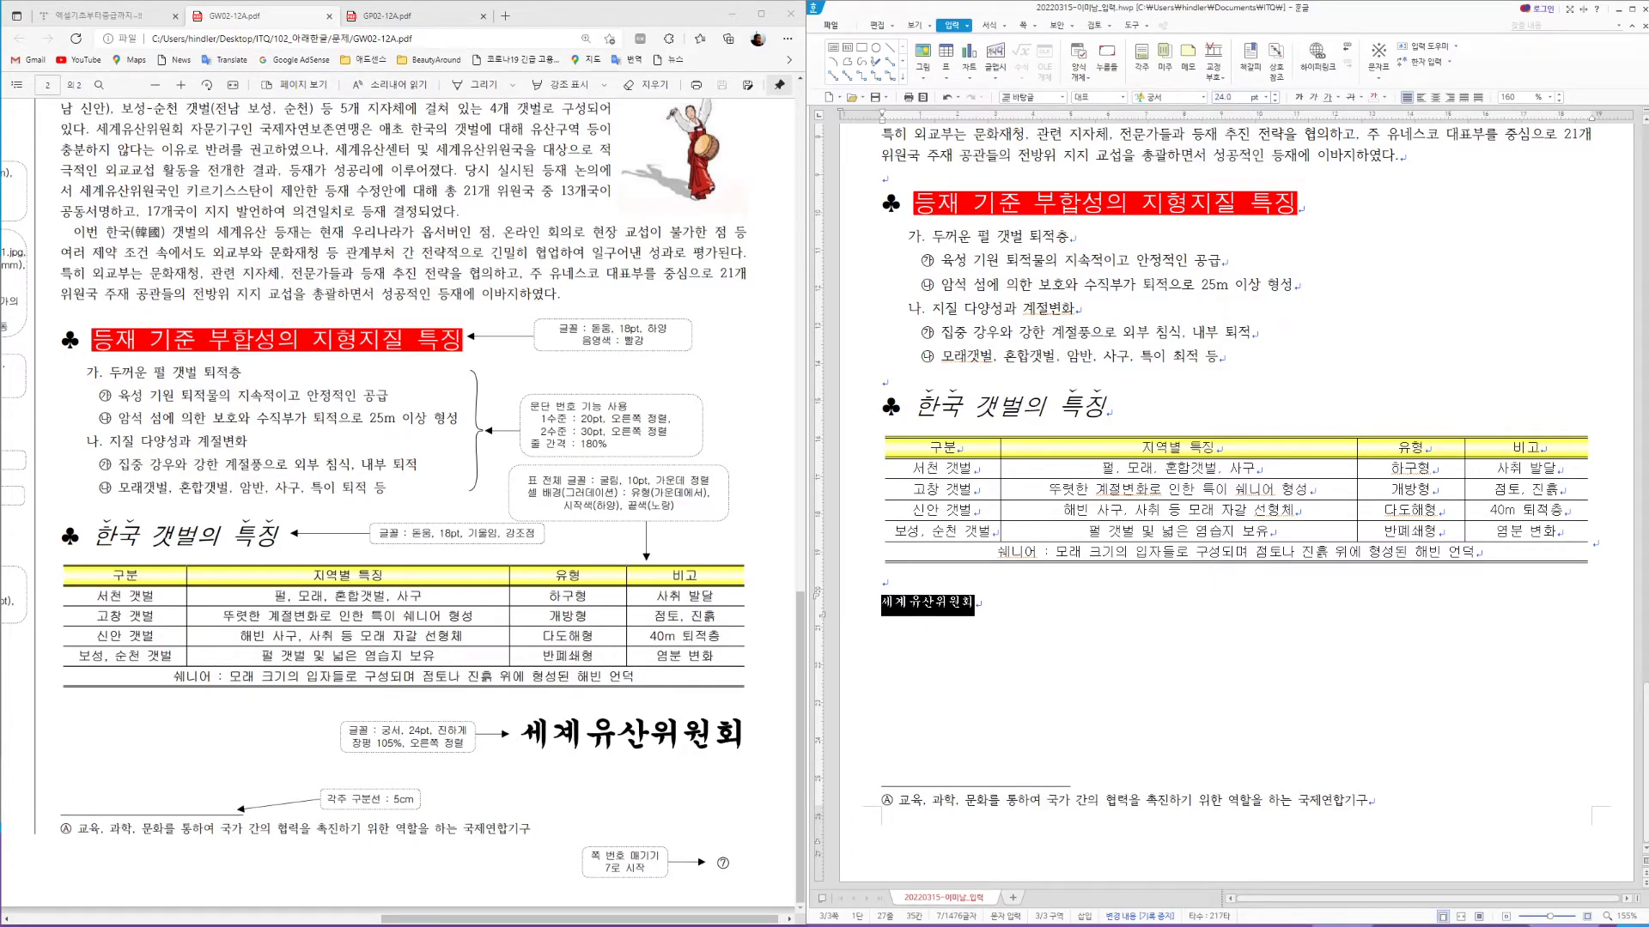
{"action": "key", "text": "Return"}
{"action": "left_click", "coordinate": [1300, 97]}
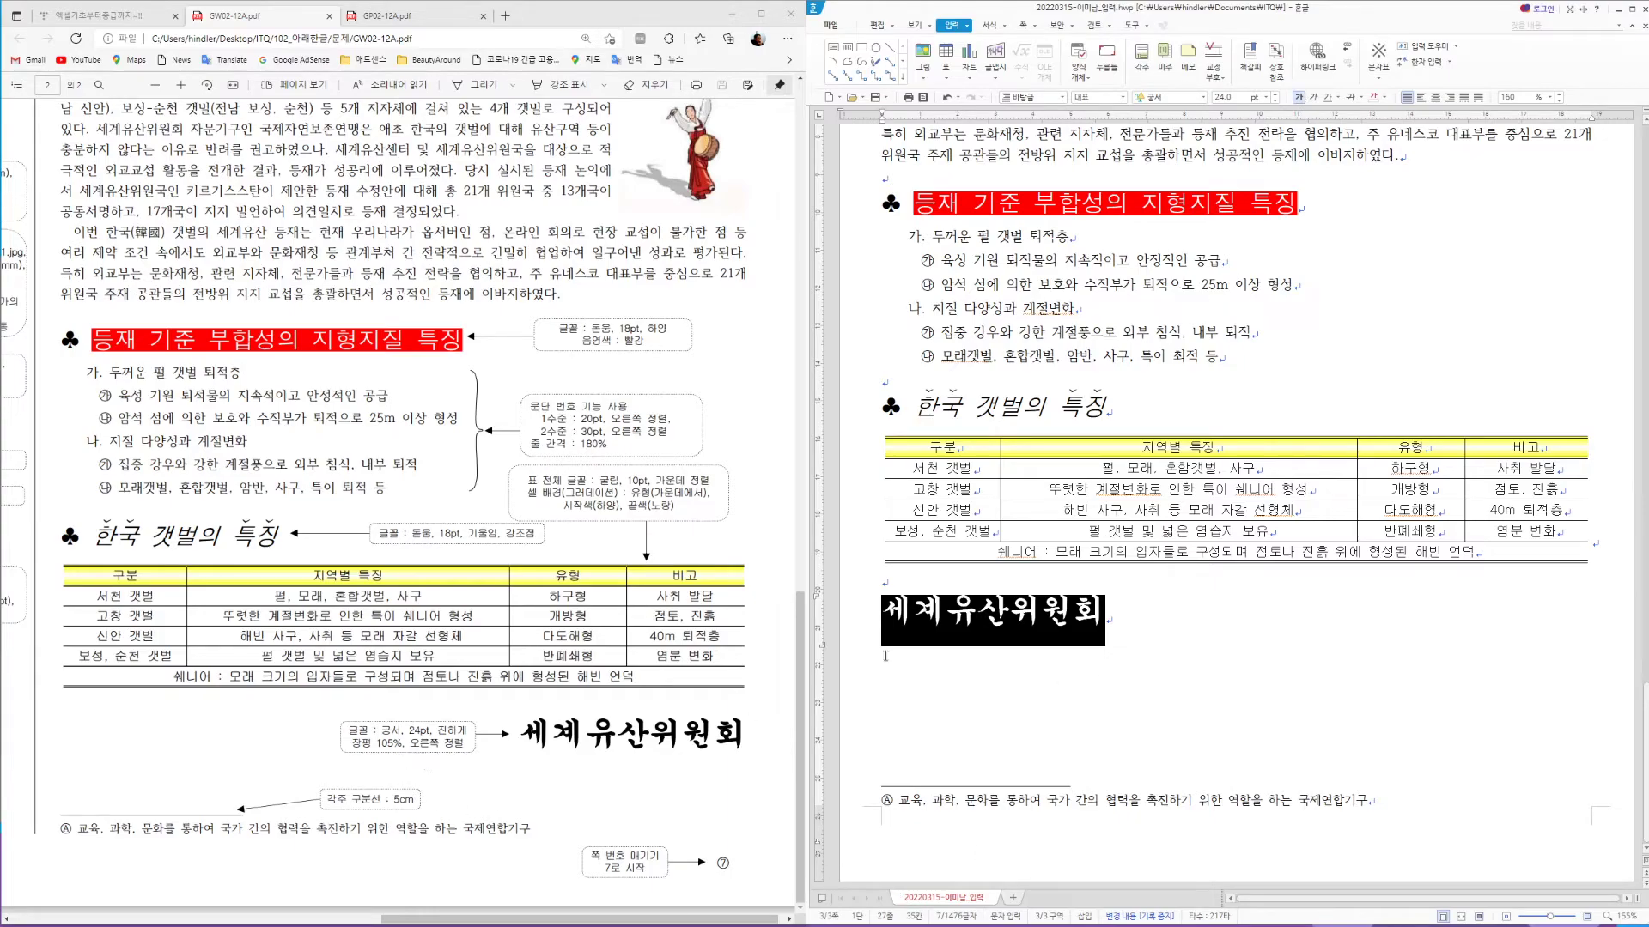
Set the character width of the 세계유산위원회 line to 105% and align the line to the right
{"action": "right_click", "coordinate": [1003, 613]}
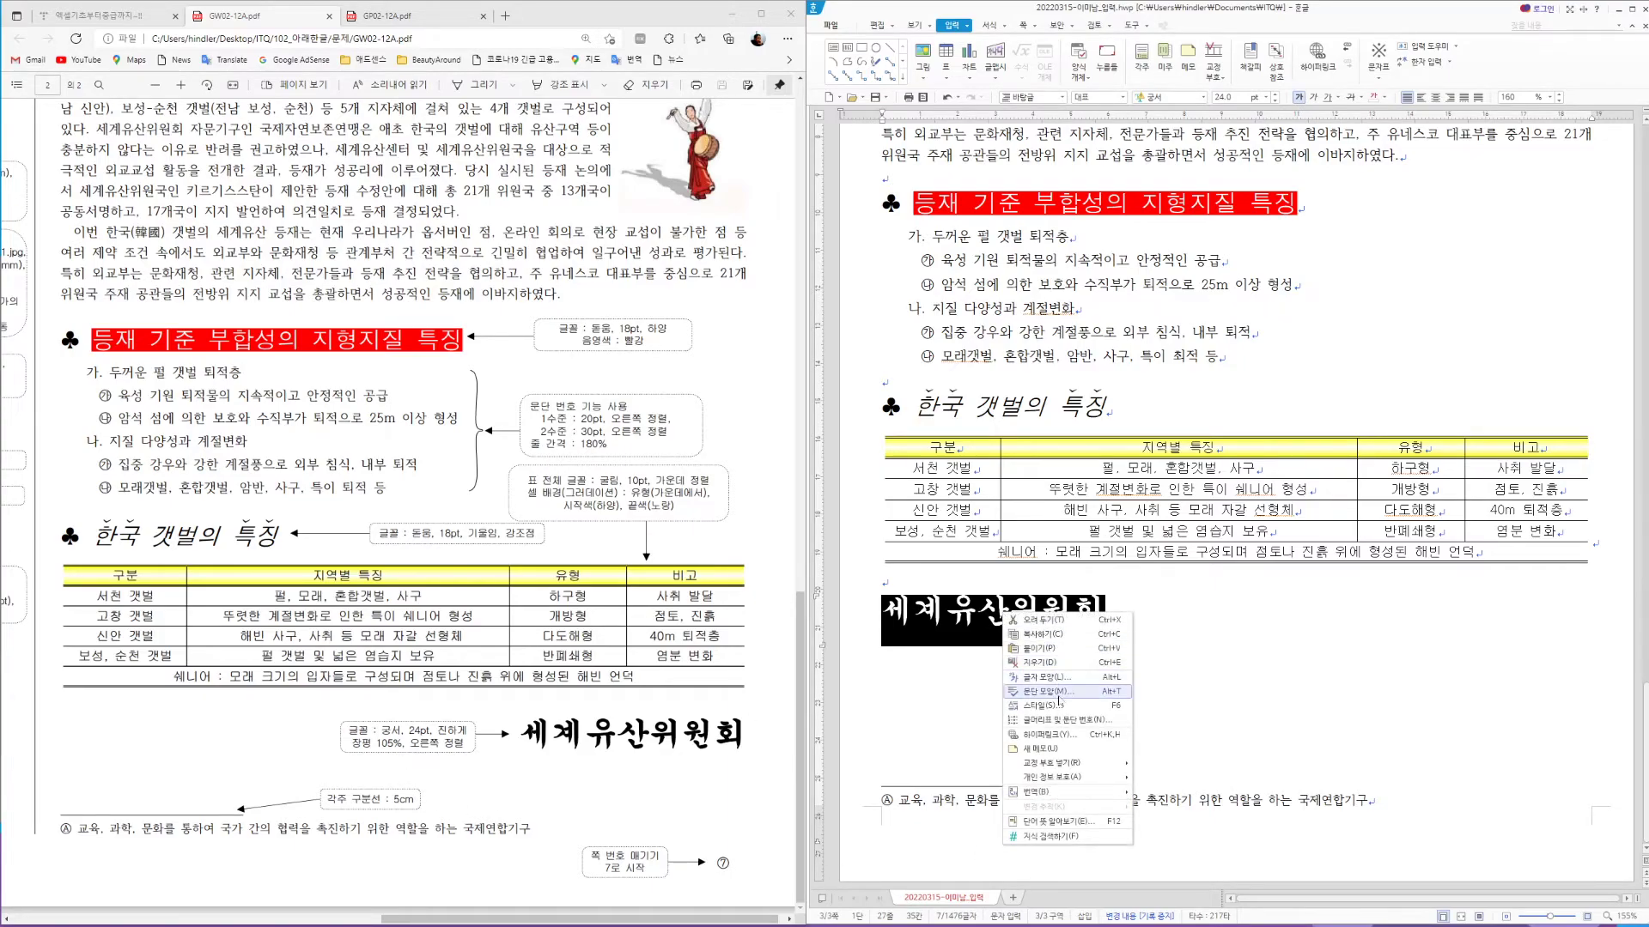
{"action": "left_click", "coordinate": [1049, 677]}
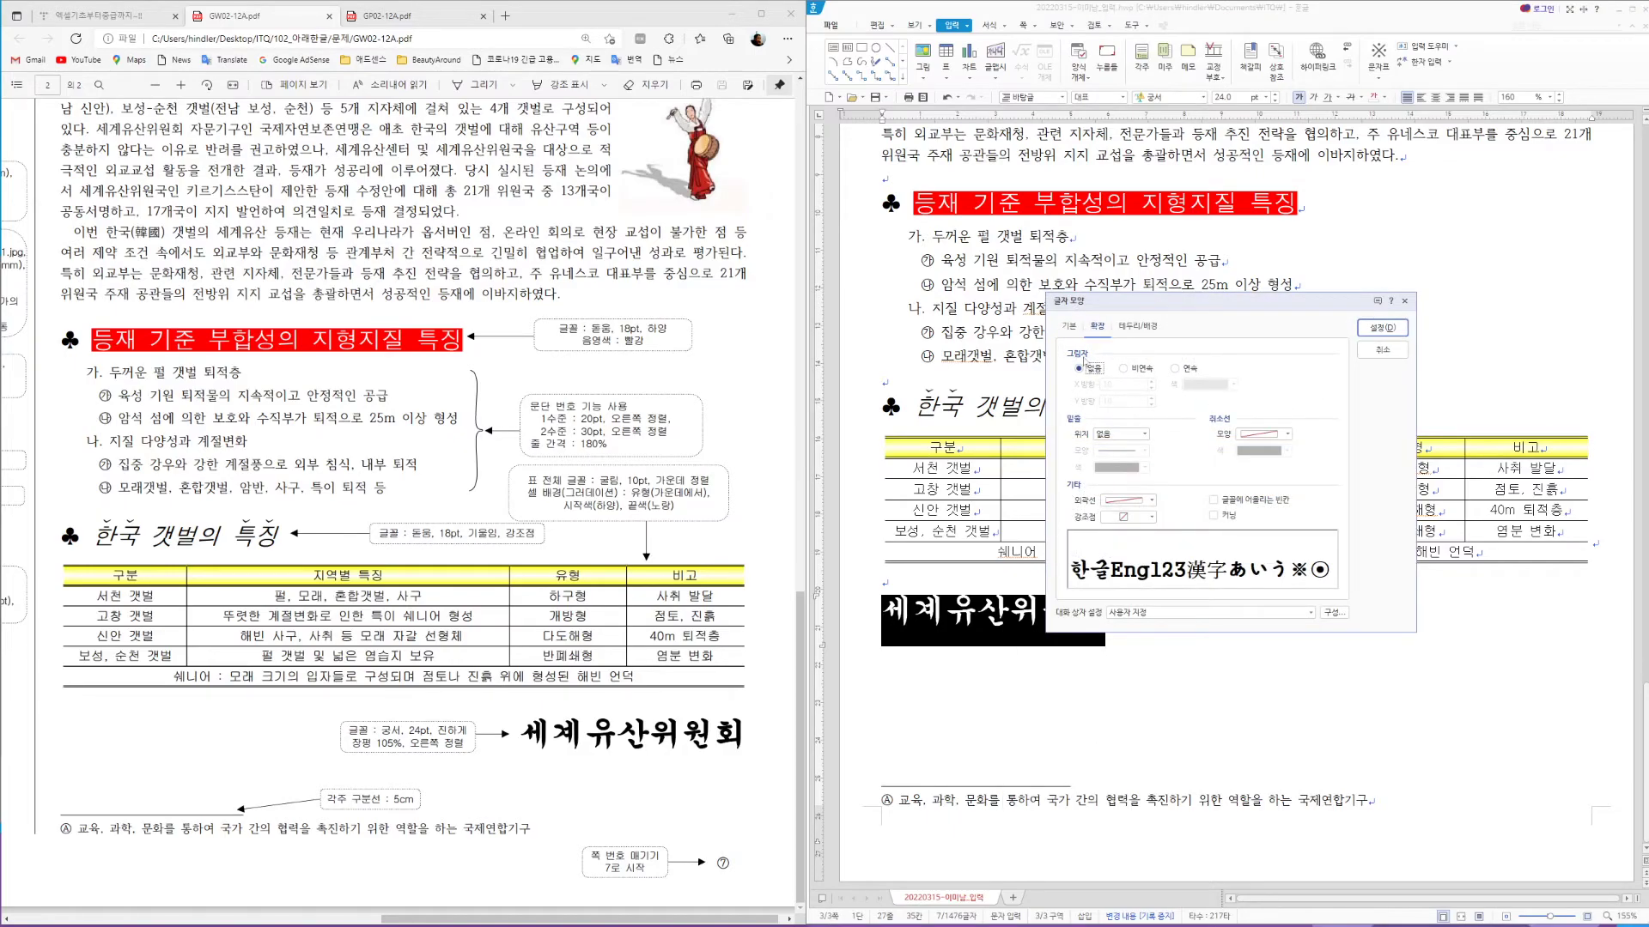
{"action": "left_click", "coordinate": [1070, 327]}
{"action": "key", "text": "Tab"}
{"action": "type", "text": "105"}
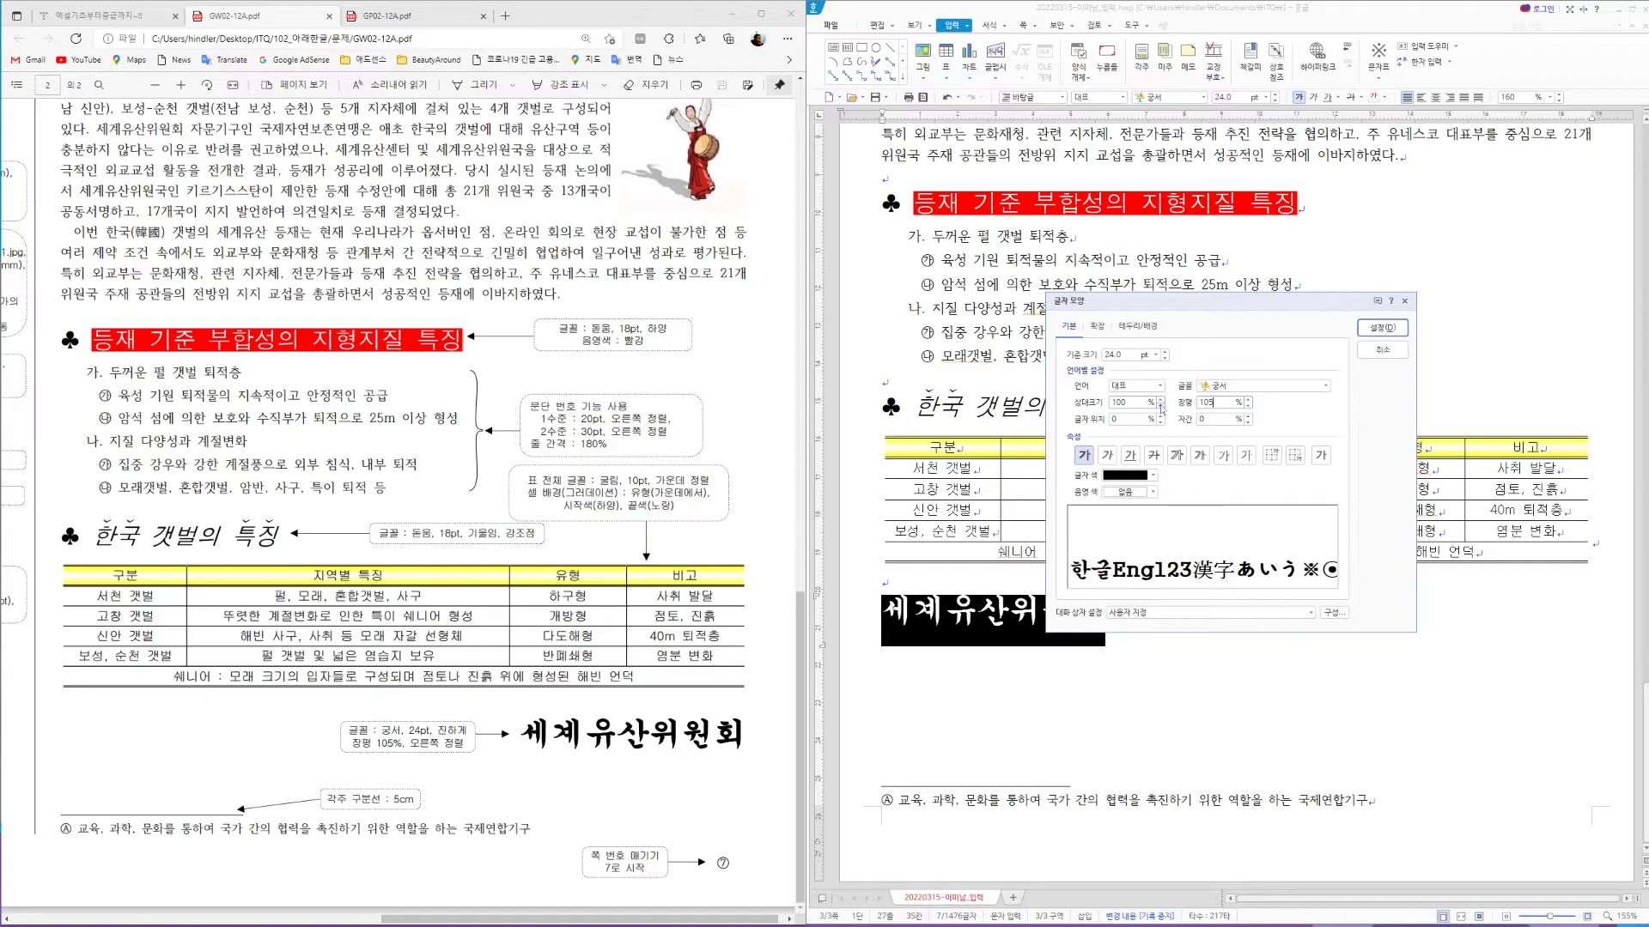
{"action": "key", "text": "Return"}
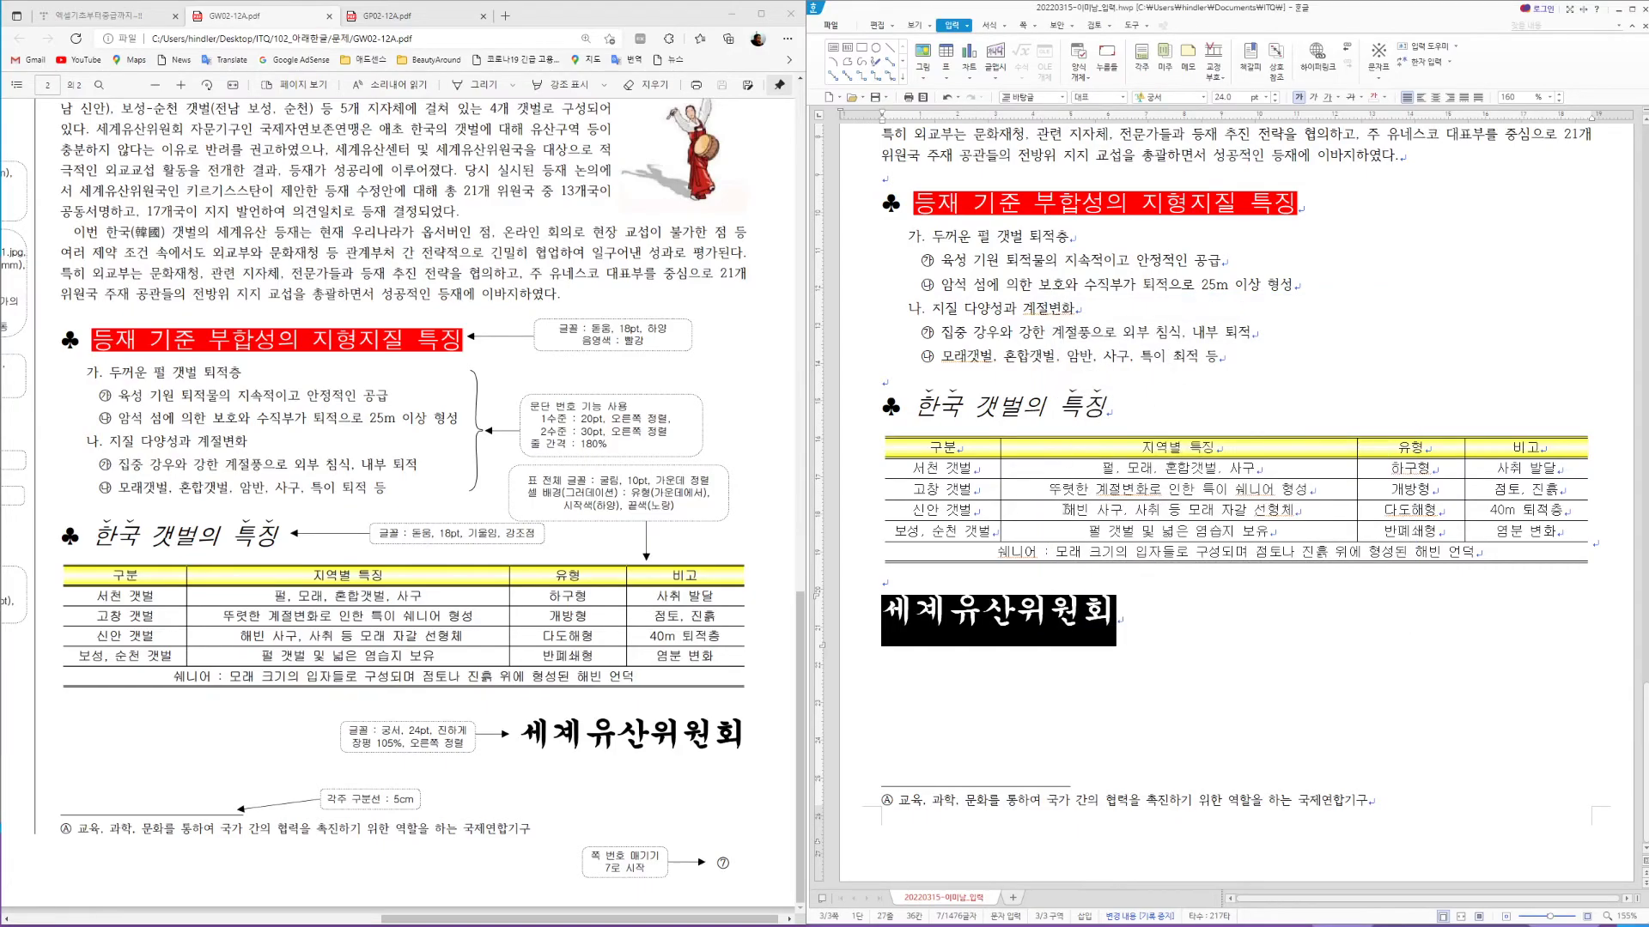
{"action": "left_click", "coordinate": [1449, 97]}
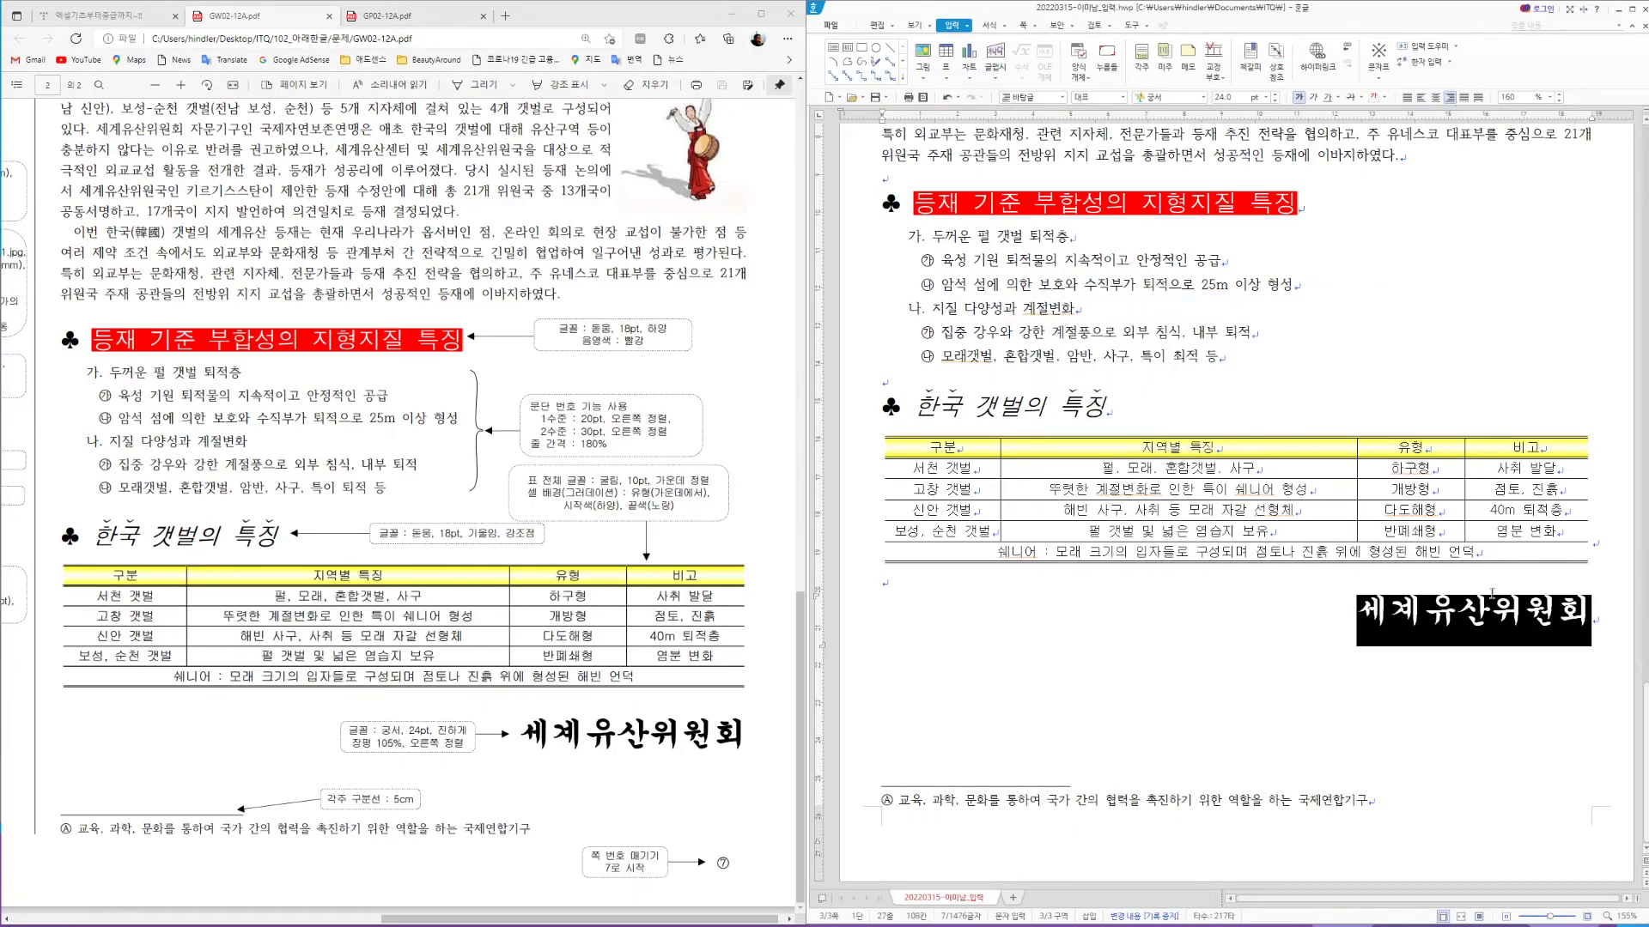
Insert a page number at the page's bottom-right corner in the circled ①,②,③ format, without dashes, starting at 7
{"action": "left_click", "coordinate": [1240, 584]}
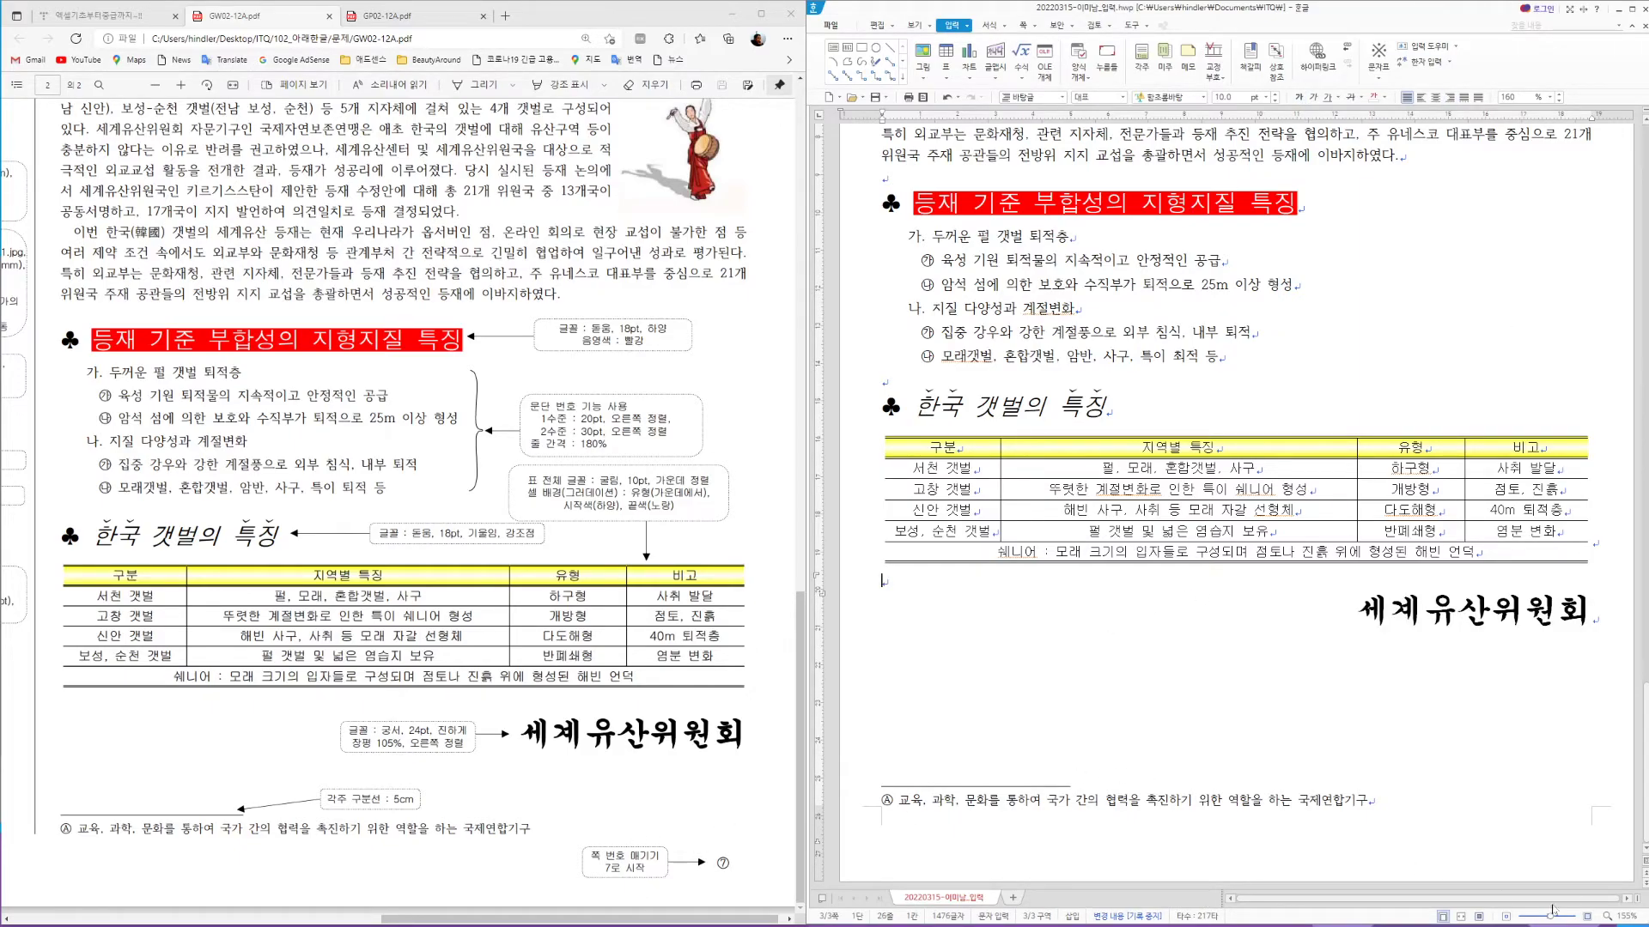
{"action": "key", "text": "Hangul"}
{"action": "left_click", "coordinate": [1024, 25]}
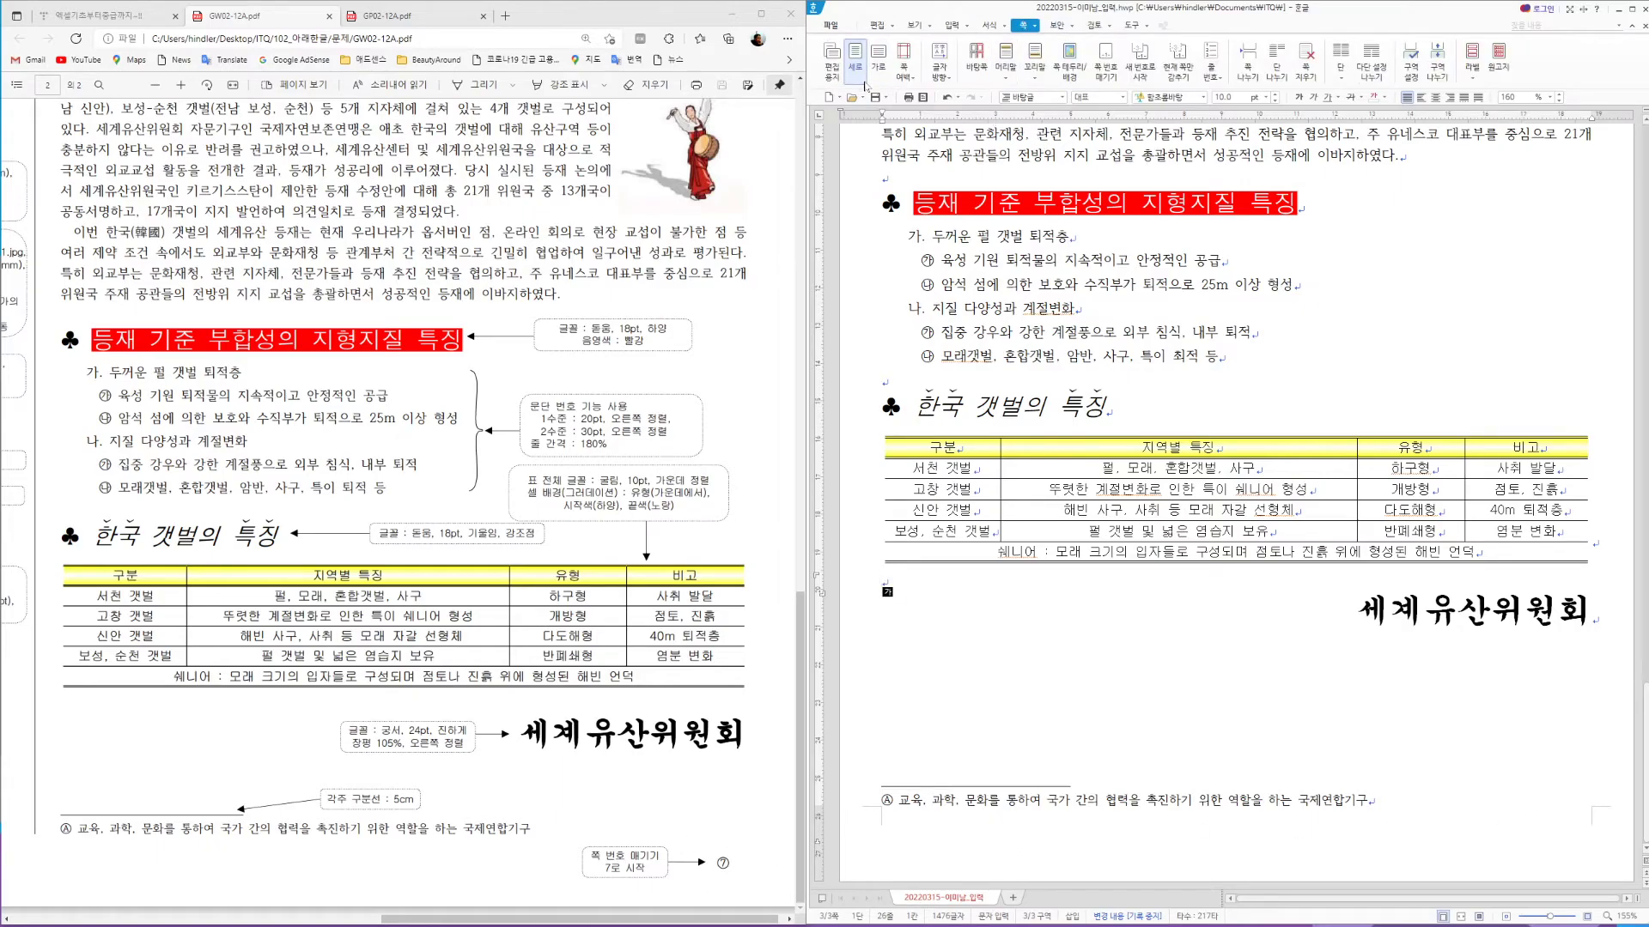
{"action": "left_click", "coordinate": [1106, 66]}
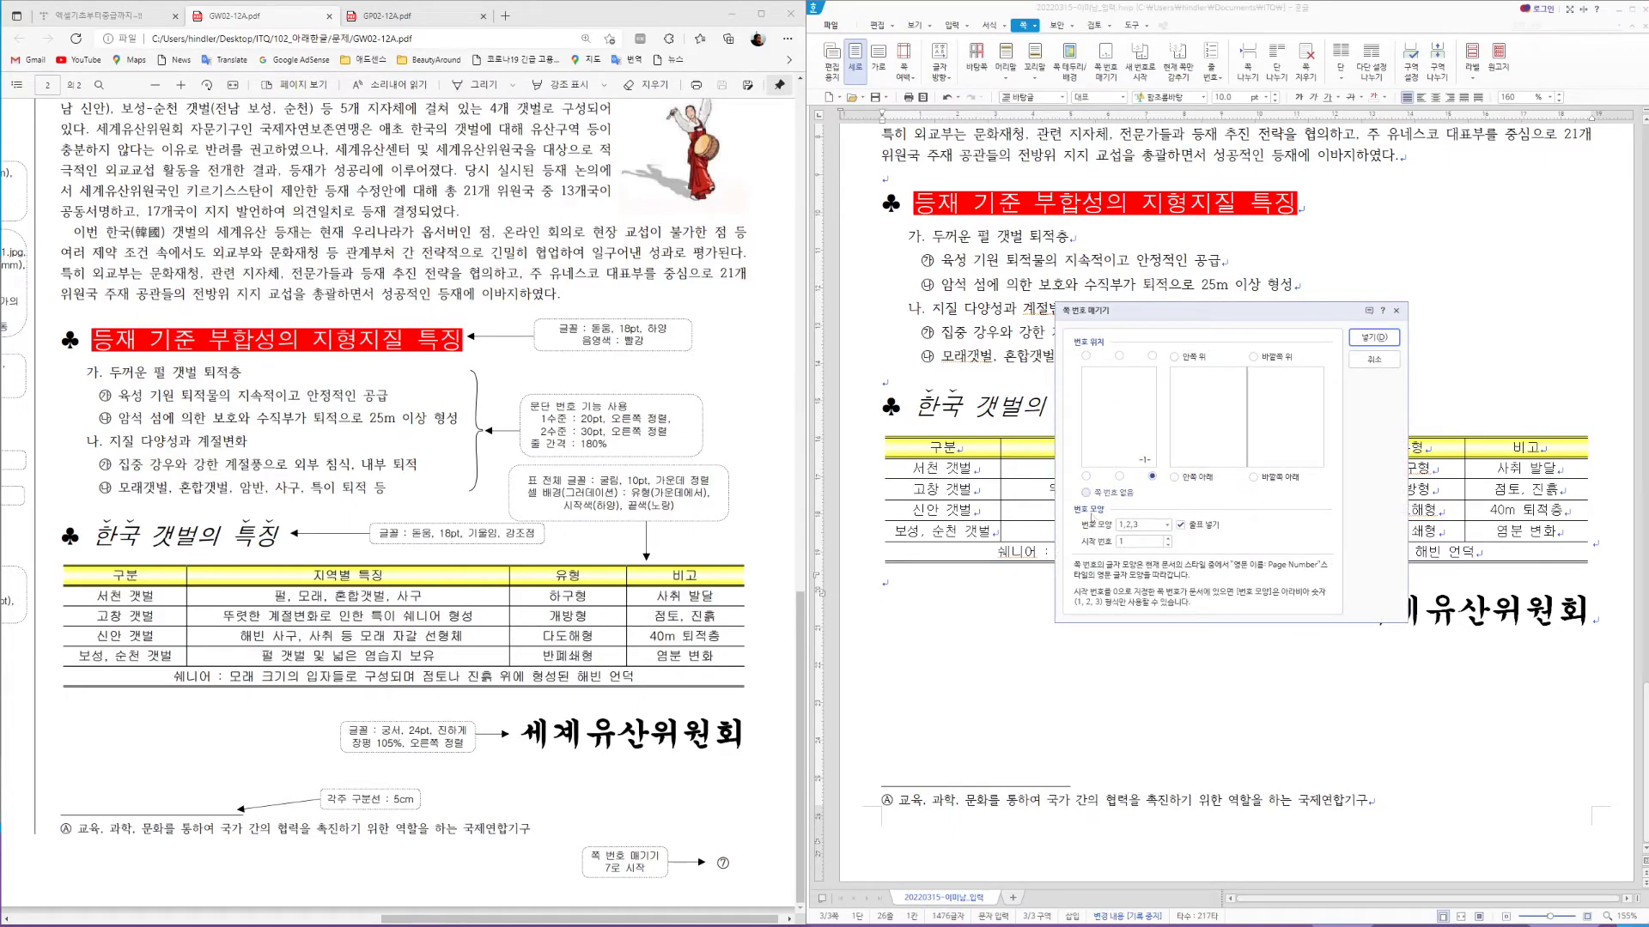
{"action": "left_click", "coordinate": [1181, 525]}
{"action": "left_click", "coordinate": [1167, 524]}
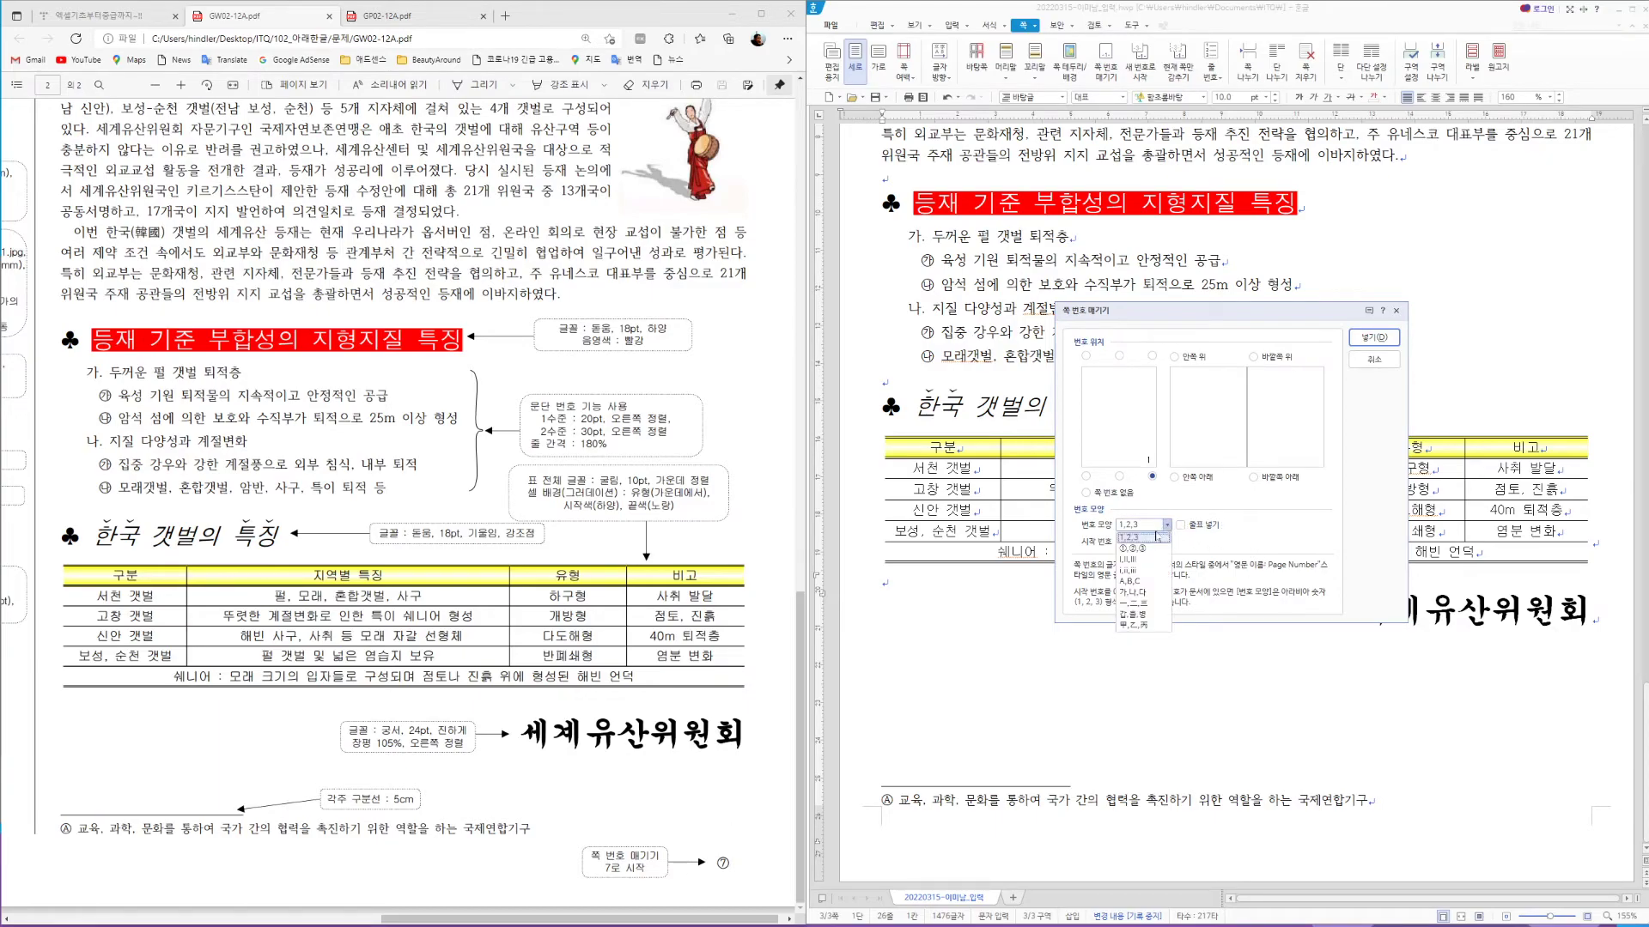
{"action": "left_click", "coordinate": [1140, 548]}
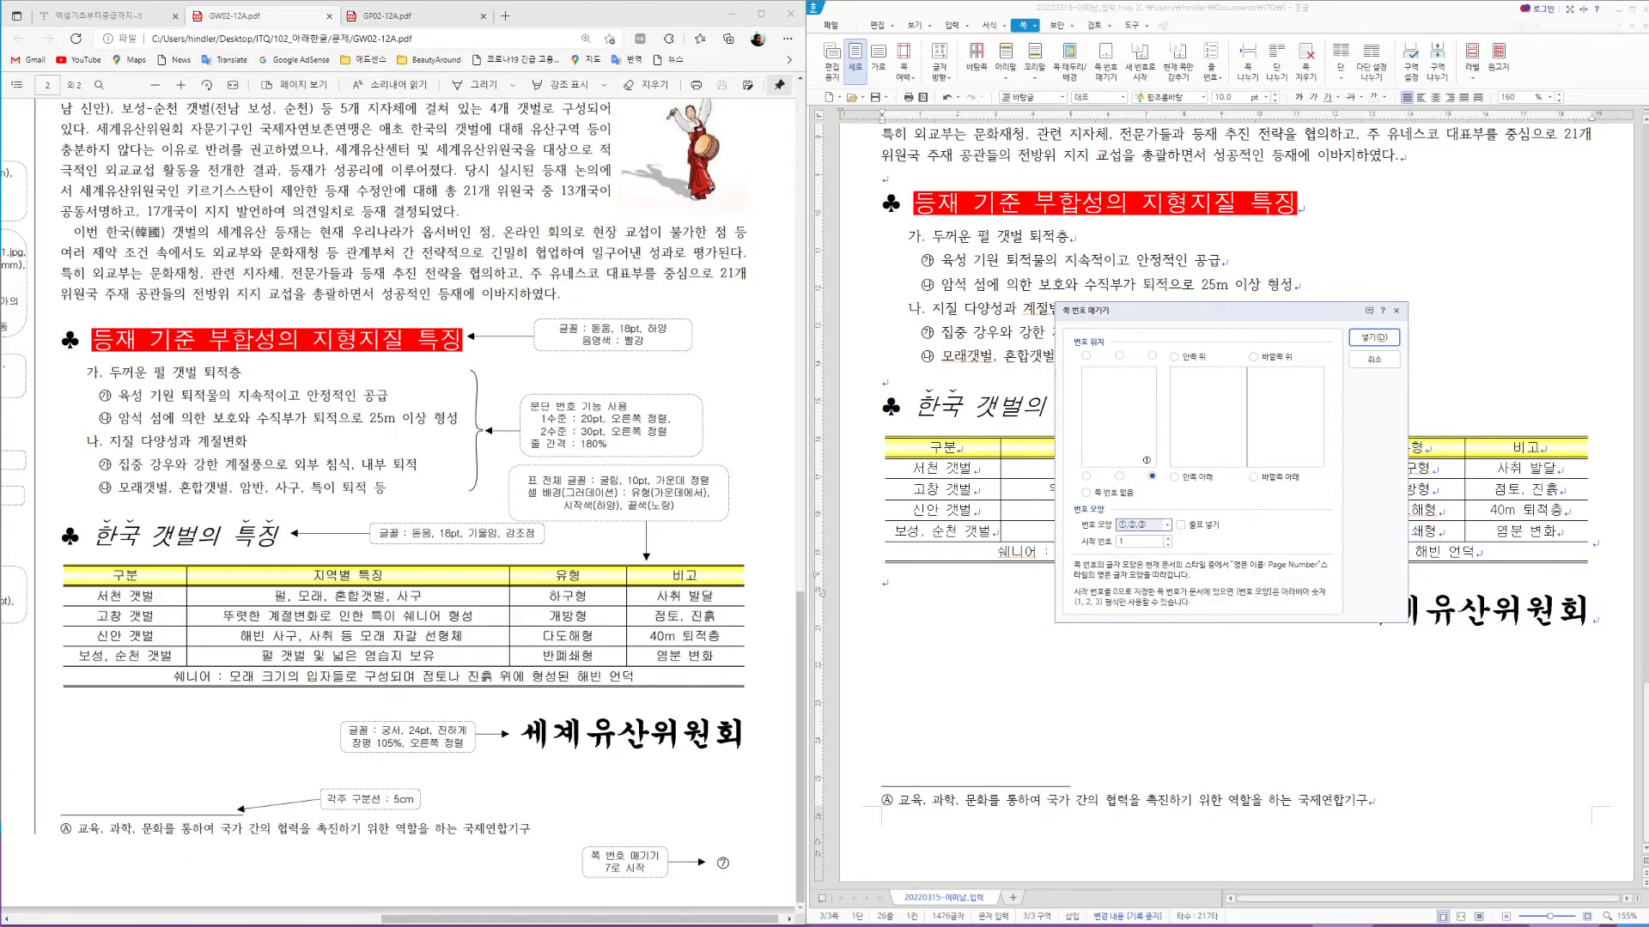
{"action": "key", "text": "Tab"}
{"action": "key", "text": "Tab"}
{"action": "left_click", "coordinate": [1369, 338]}
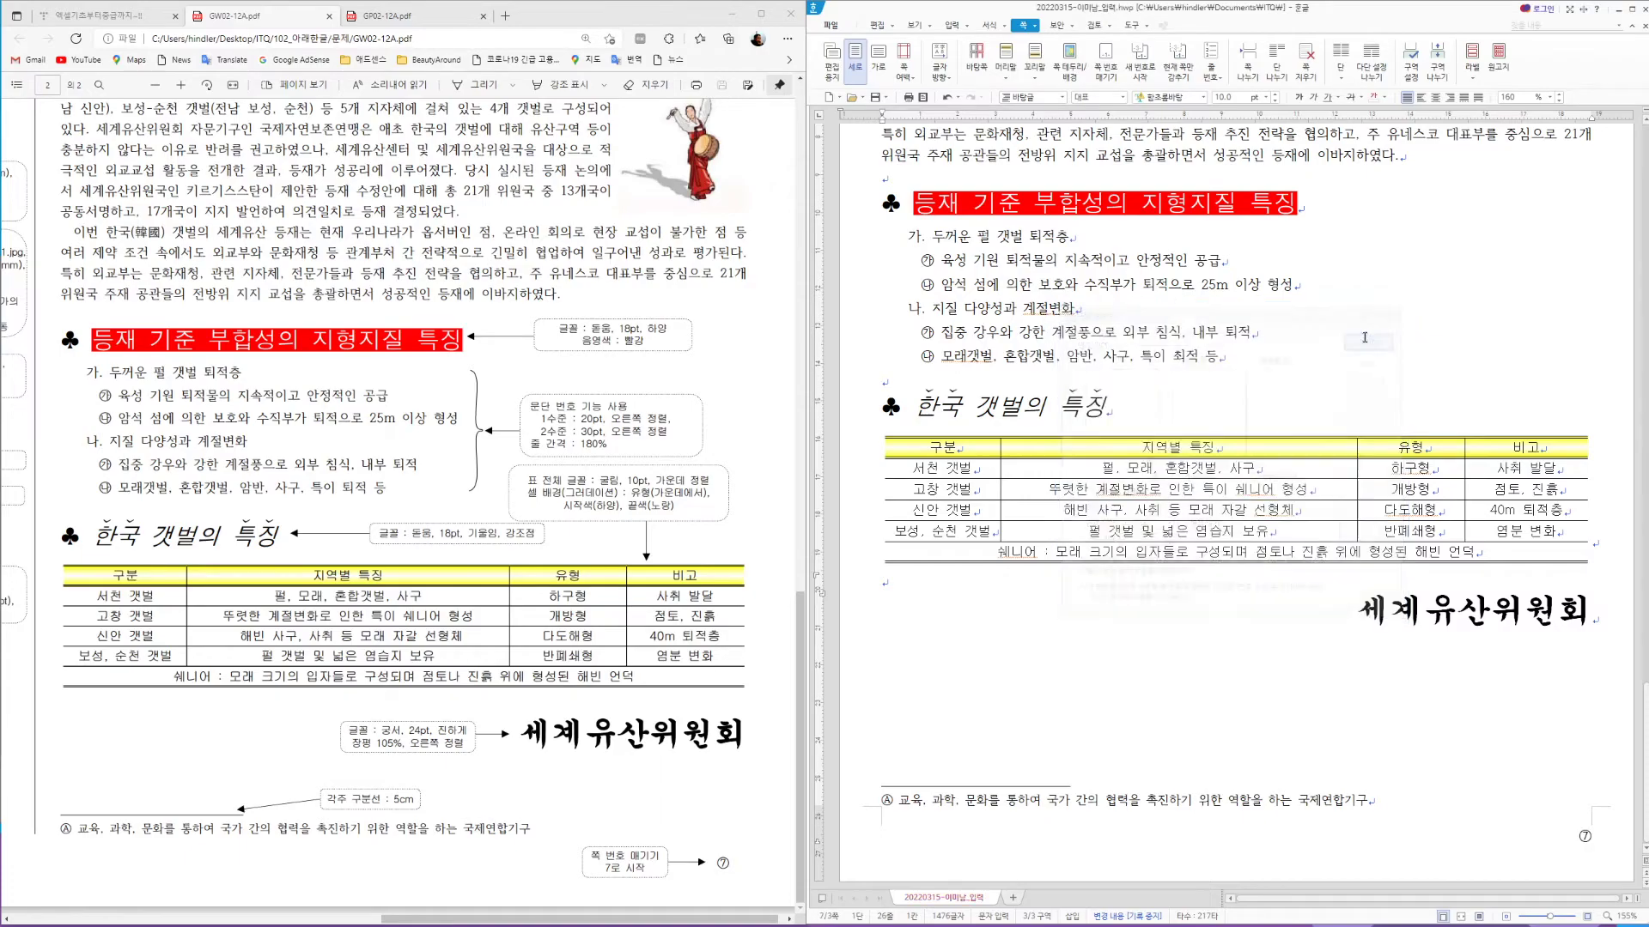
Review the finished third page, from the header and title down to the table
{"action": "left_click", "coordinate": [1105, 611]}
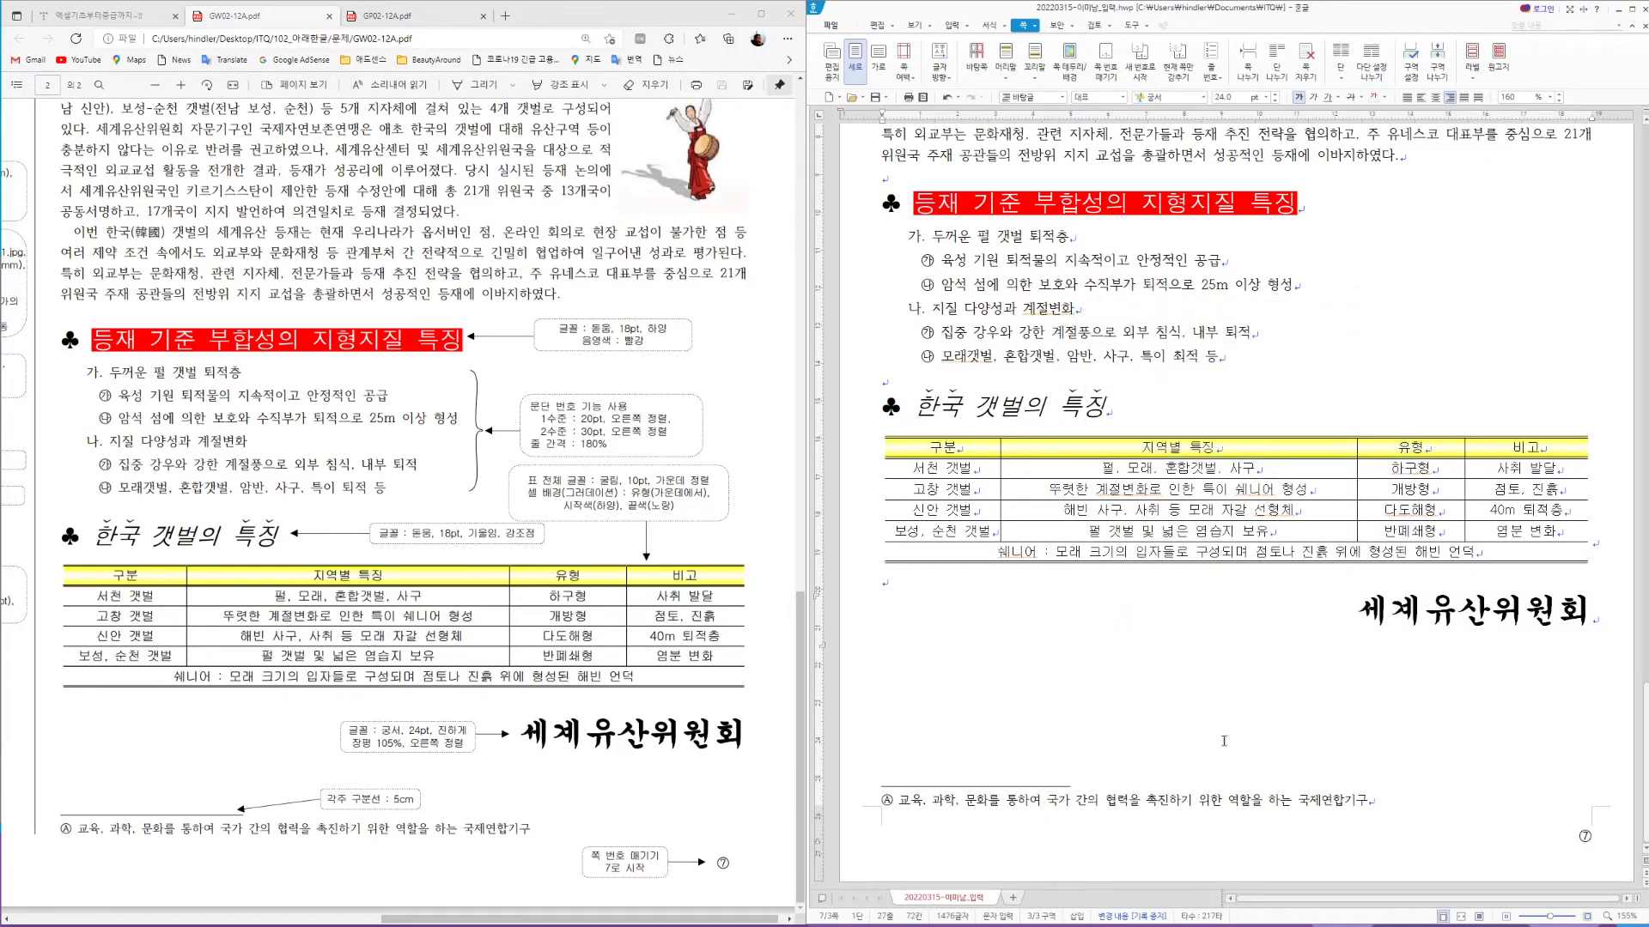
{"action": "scroll", "coordinate": [1261, 666], "scroll_direction": "up", "scroll_amount": 5}
{"action": "scroll", "coordinate": [1344, 705], "scroll_direction": "up", "scroll_amount": 15}
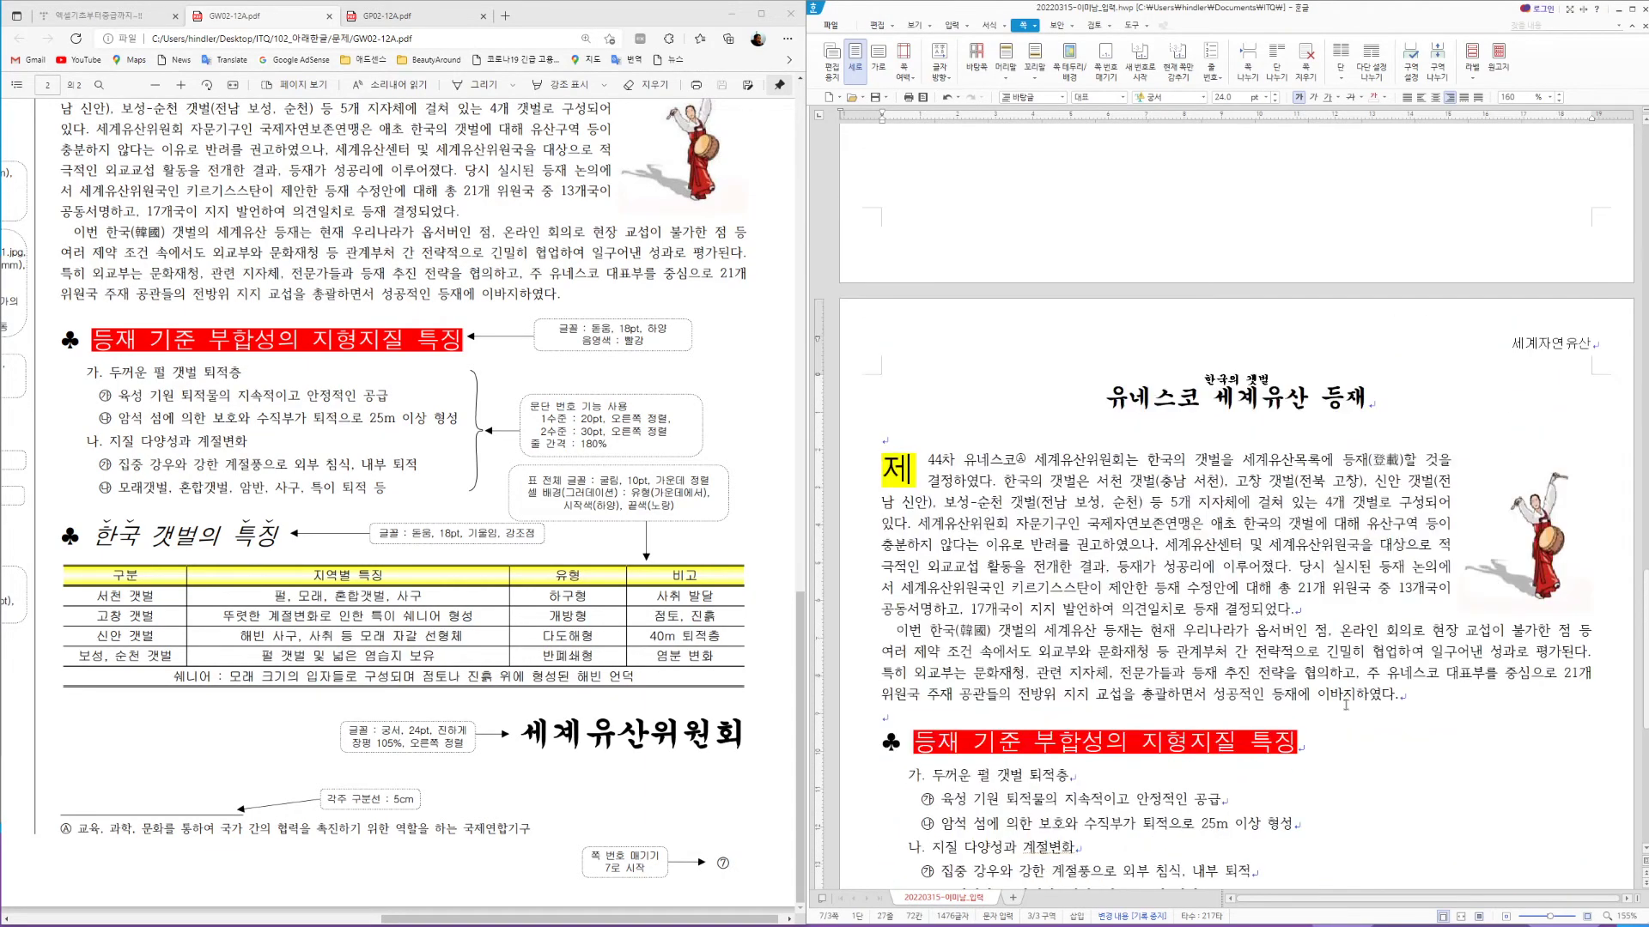
{"action": "scroll", "coordinate": [1359, 694], "scroll_direction": "up", "scroll_amount": 5}
{"action": "scroll", "coordinate": [1363, 690], "scroll_direction": "down", "scroll_amount": 12}
{"action": "scroll", "coordinate": [1363, 689], "scroll_direction": "down", "scroll_amount": 5}
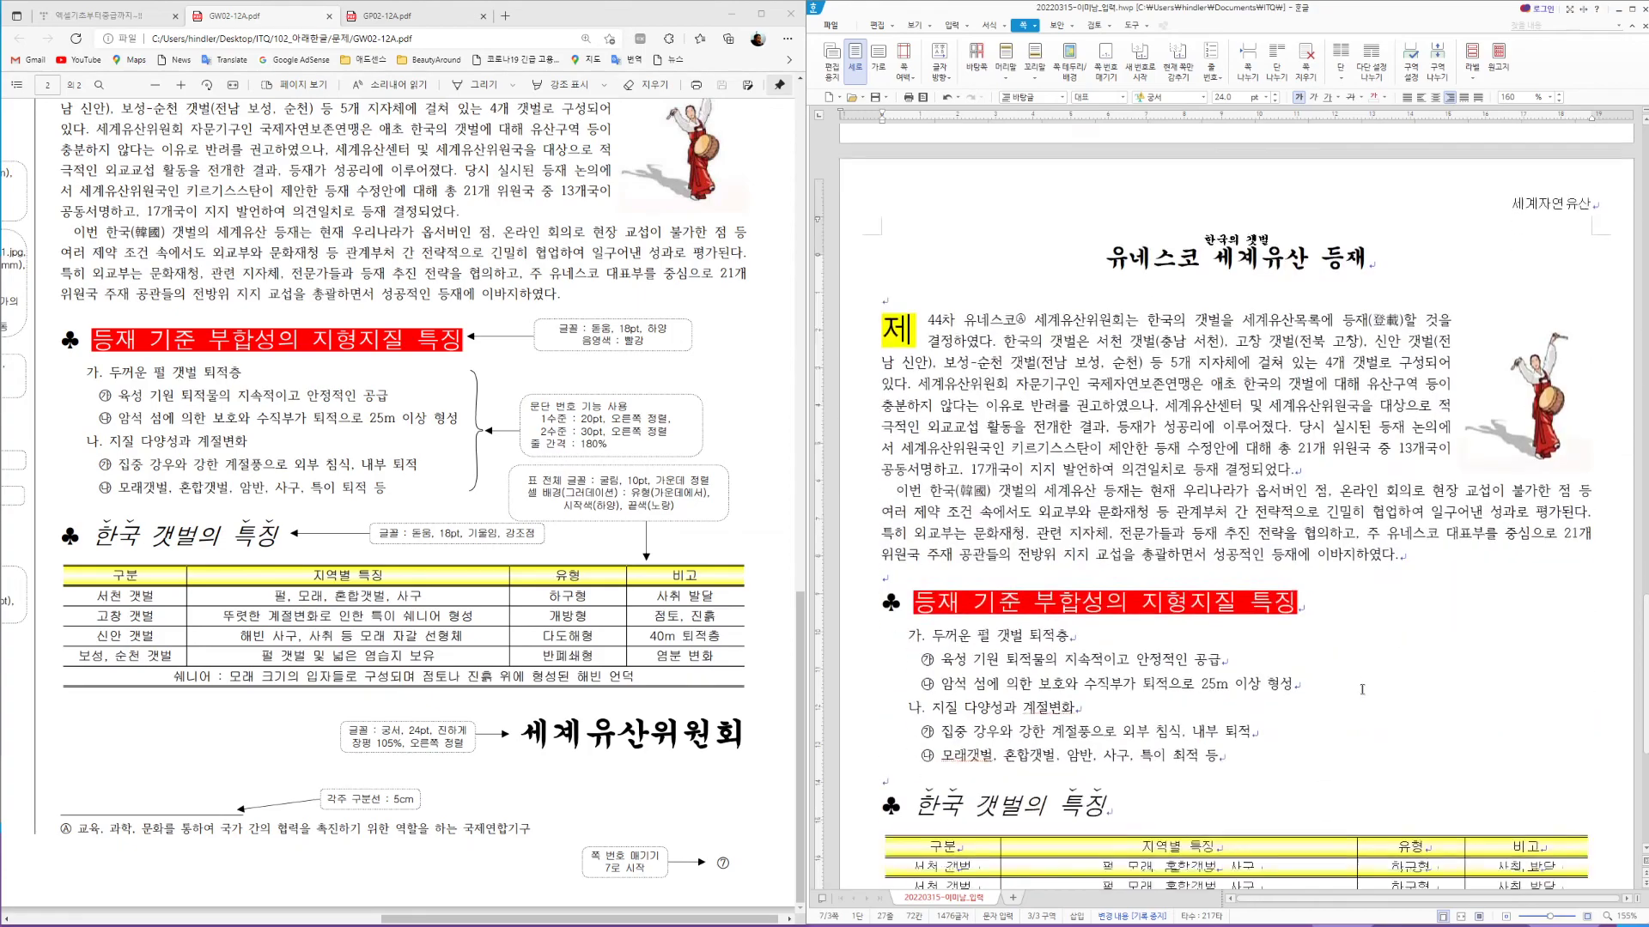
{"action": "left_click", "coordinate": [929, 219]}
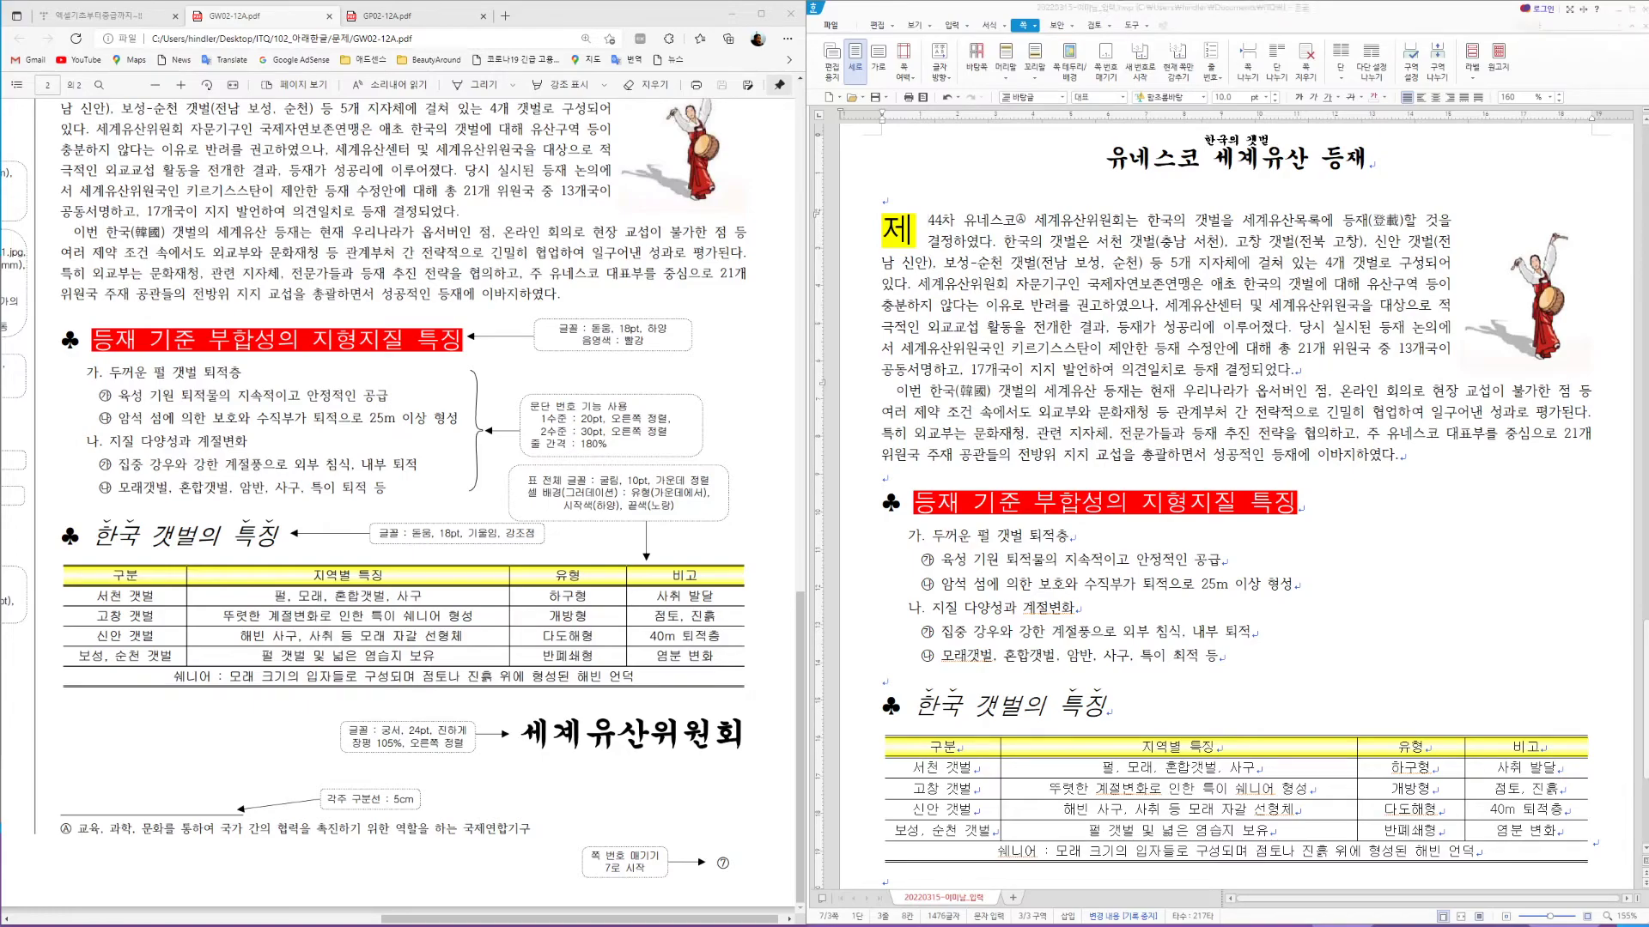
Open the model answer file GW02-12A_모범답안 from the 102_아래한글 folder and place it beside the working document
{"action": "key", "text": "alt+Tab"}
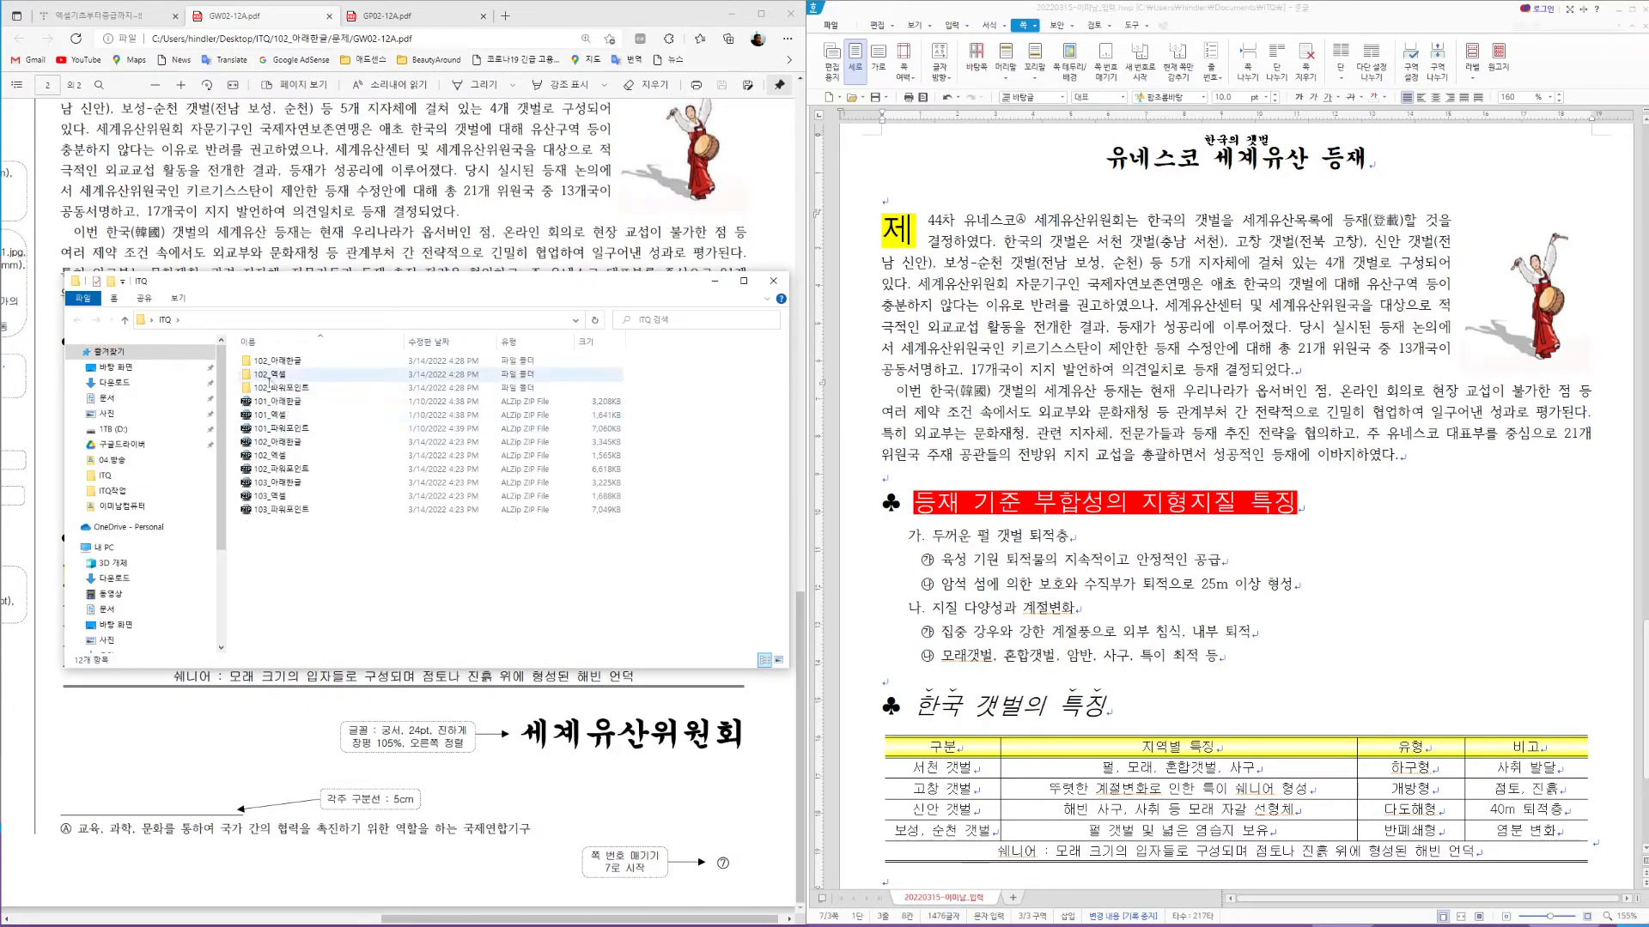
{"action": "double_click", "coordinate": [275, 360]}
{"action": "double_click", "coordinate": [270, 361]}
{"action": "double_click", "coordinate": [290, 361]}
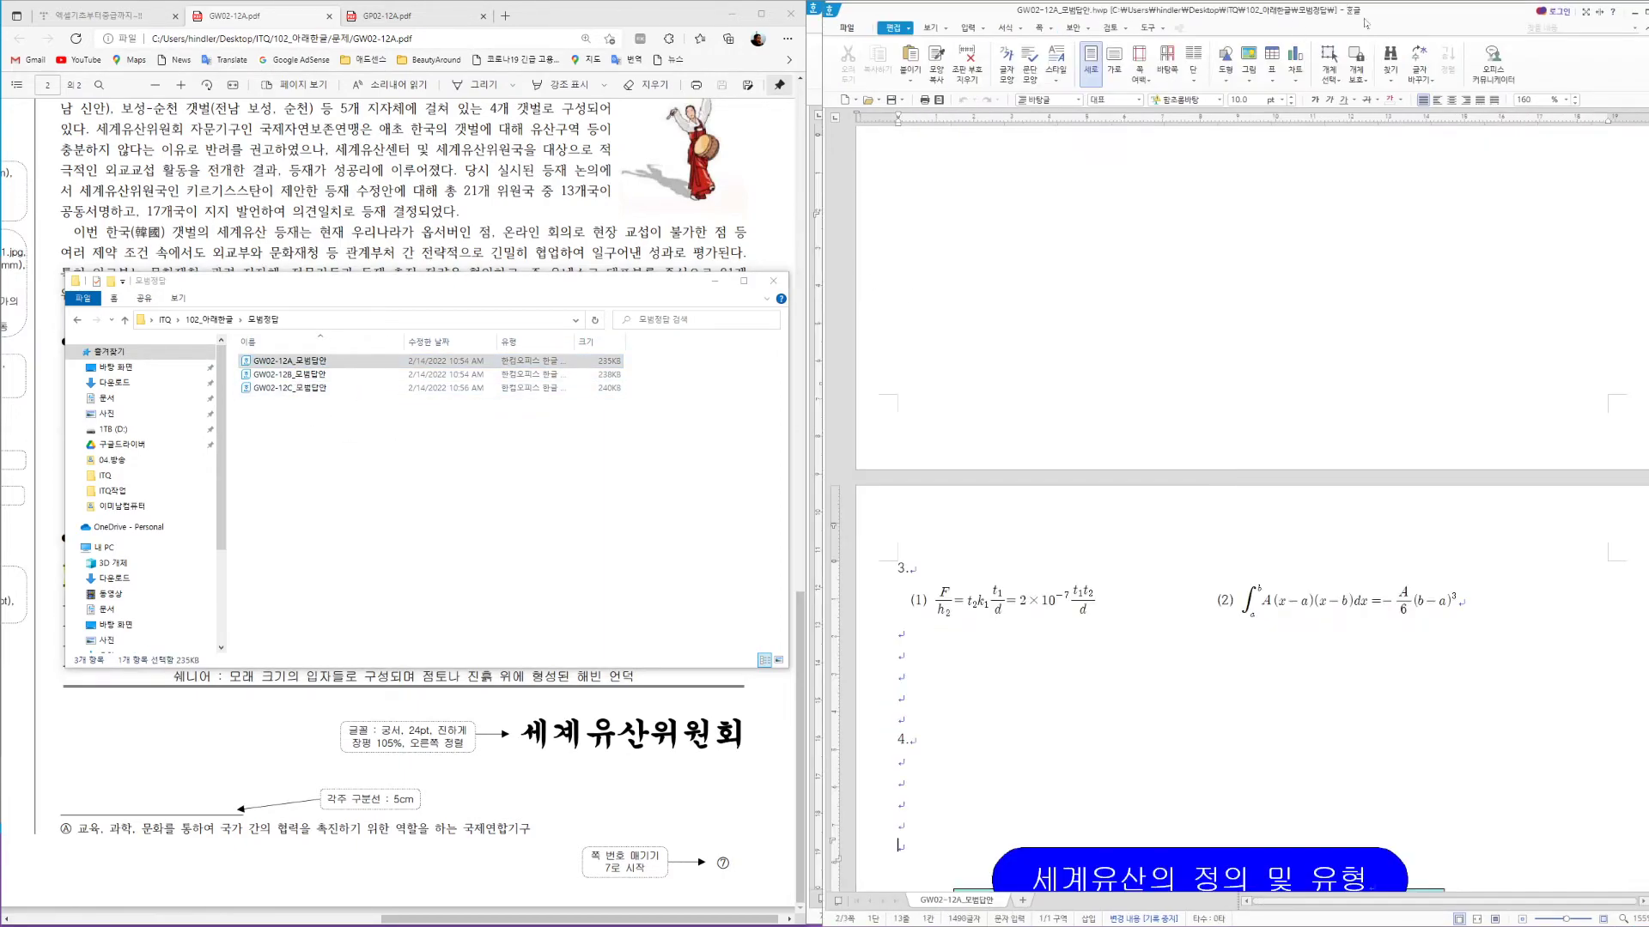
{"action": "left_click_drag", "start_coordinate": [1367, 19], "coordinate": [512, 17]}
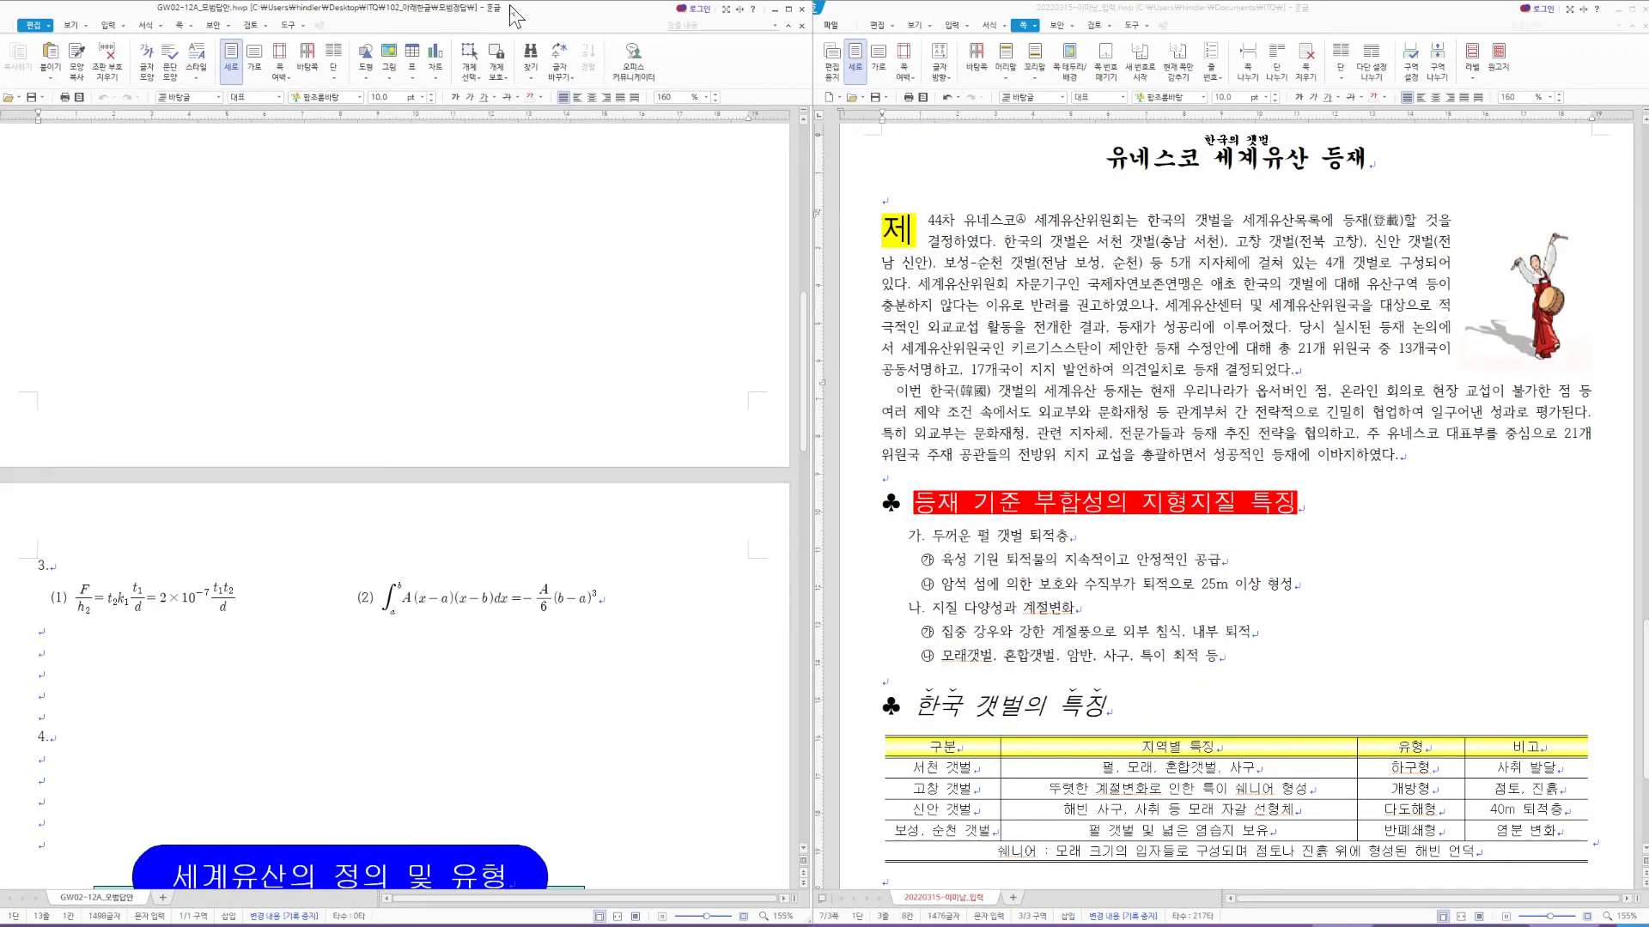
Compare the table, 세계유산위원회 line, footnote and page number on the third page with the model answer
{"action": "scroll", "coordinate": [404, 619], "scroll_direction": "down", "scroll_amount": 2}
{"action": "scroll", "coordinate": [404, 619], "scroll_direction": "down", "scroll_amount": 20}
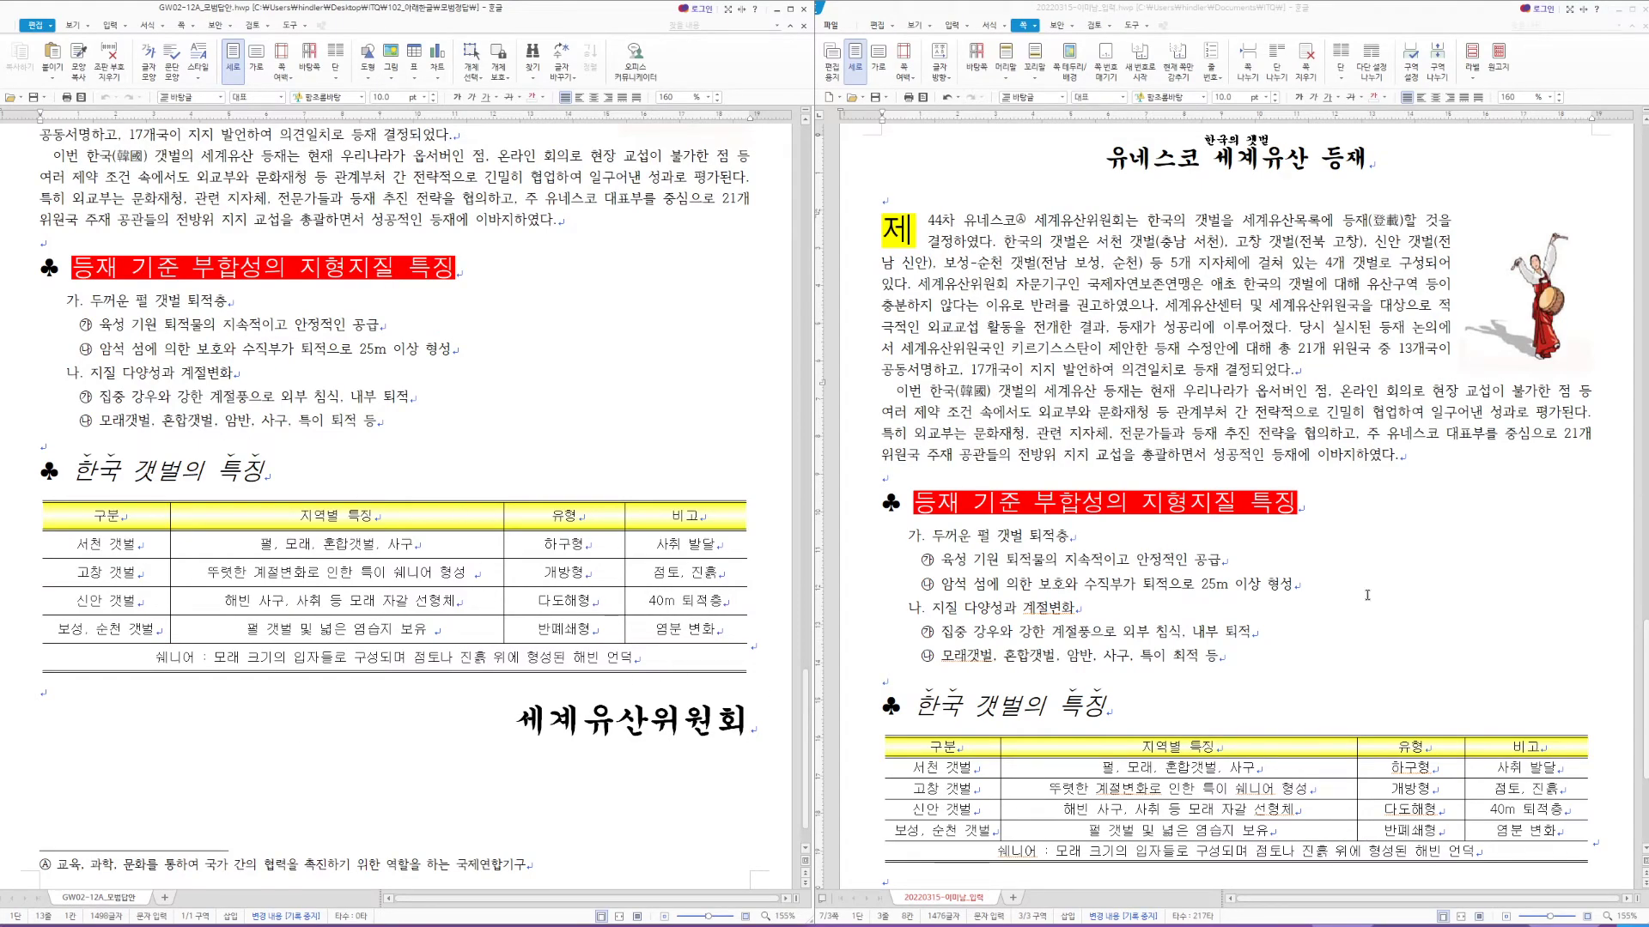
{"action": "scroll", "coordinate": [1367, 595], "scroll_direction": "down", "scroll_amount": 4}
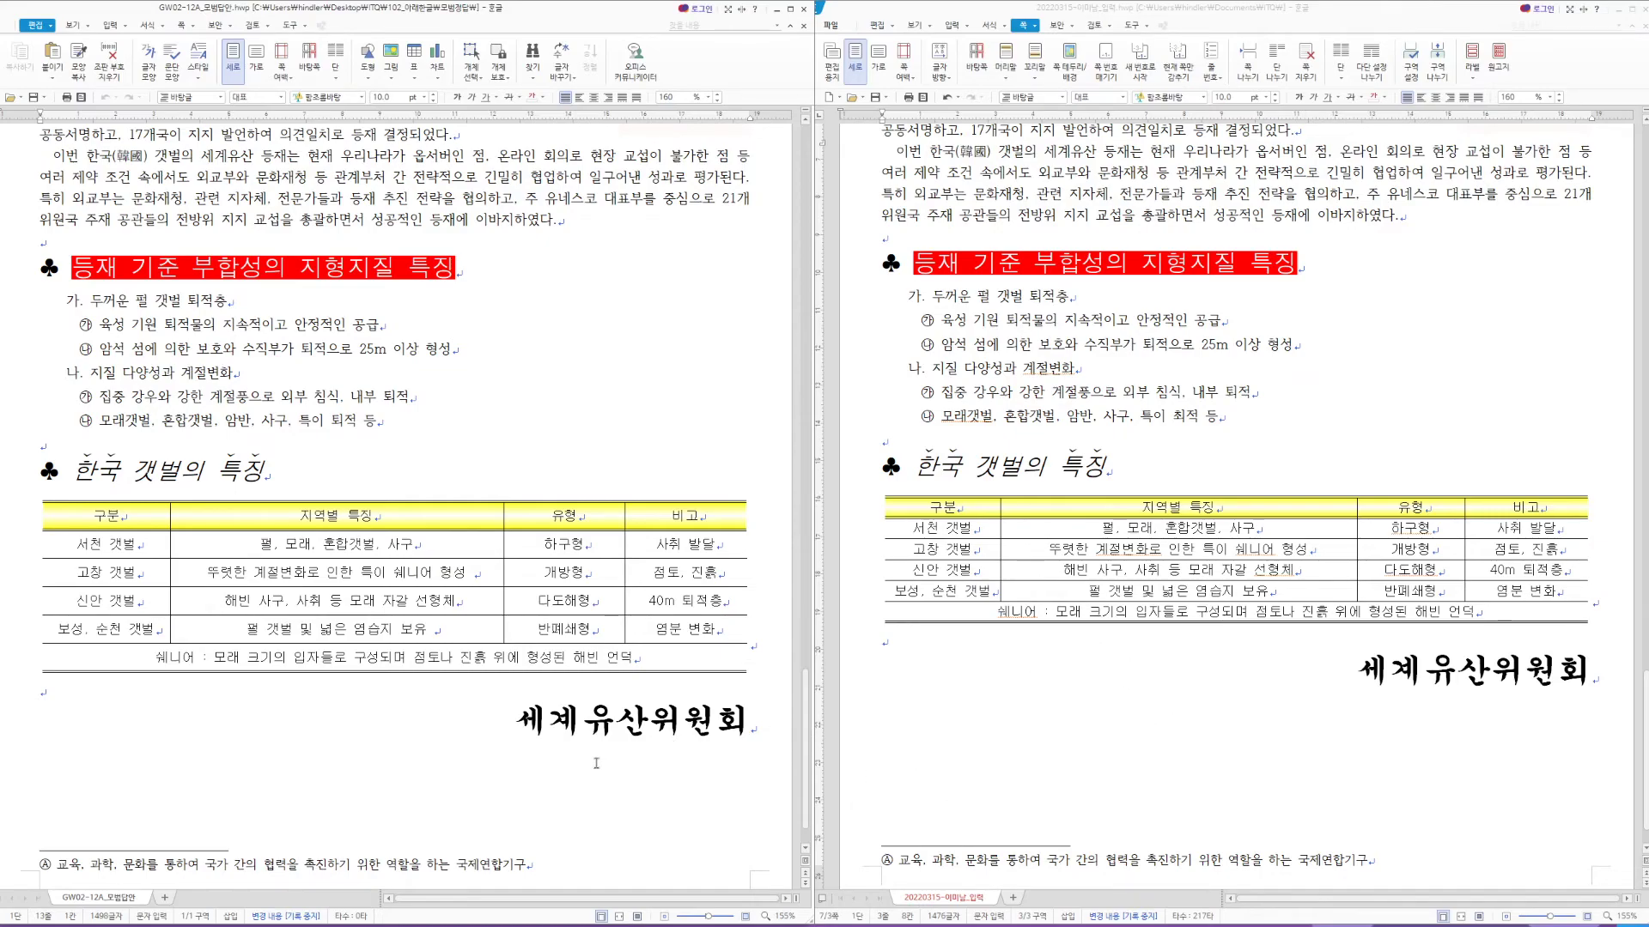
{"action": "scroll", "coordinate": [274, 781], "scroll_direction": "down", "scroll_amount": 1}
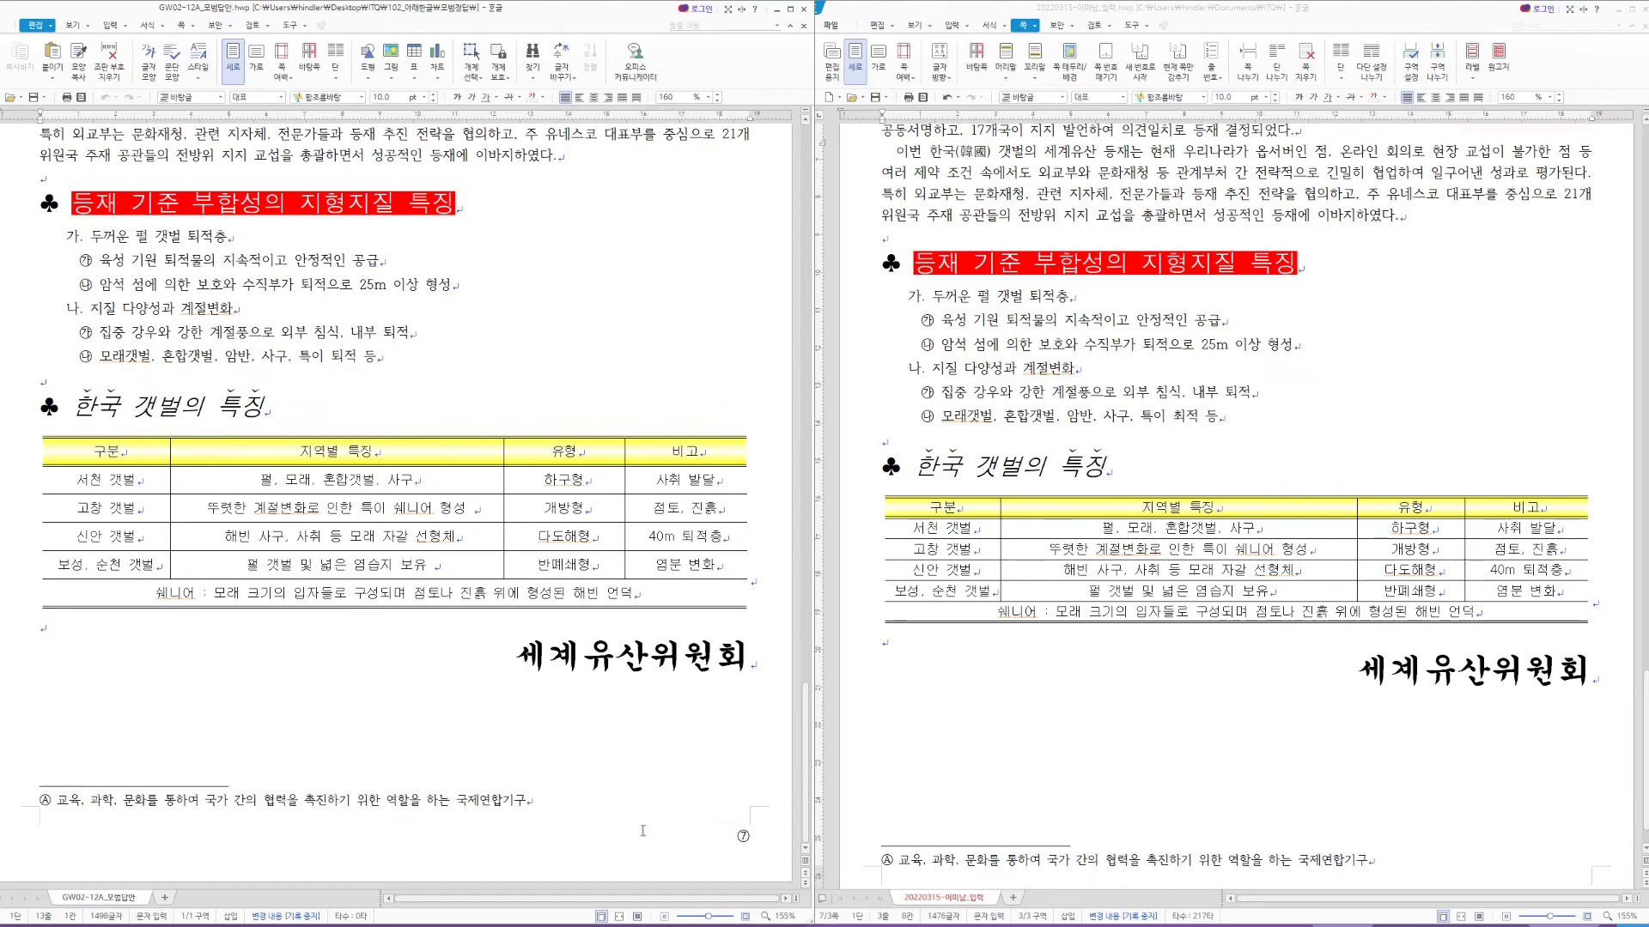
{"action": "scroll", "coordinate": [1320, 786], "scroll_direction": "down", "scroll_amount": 1}
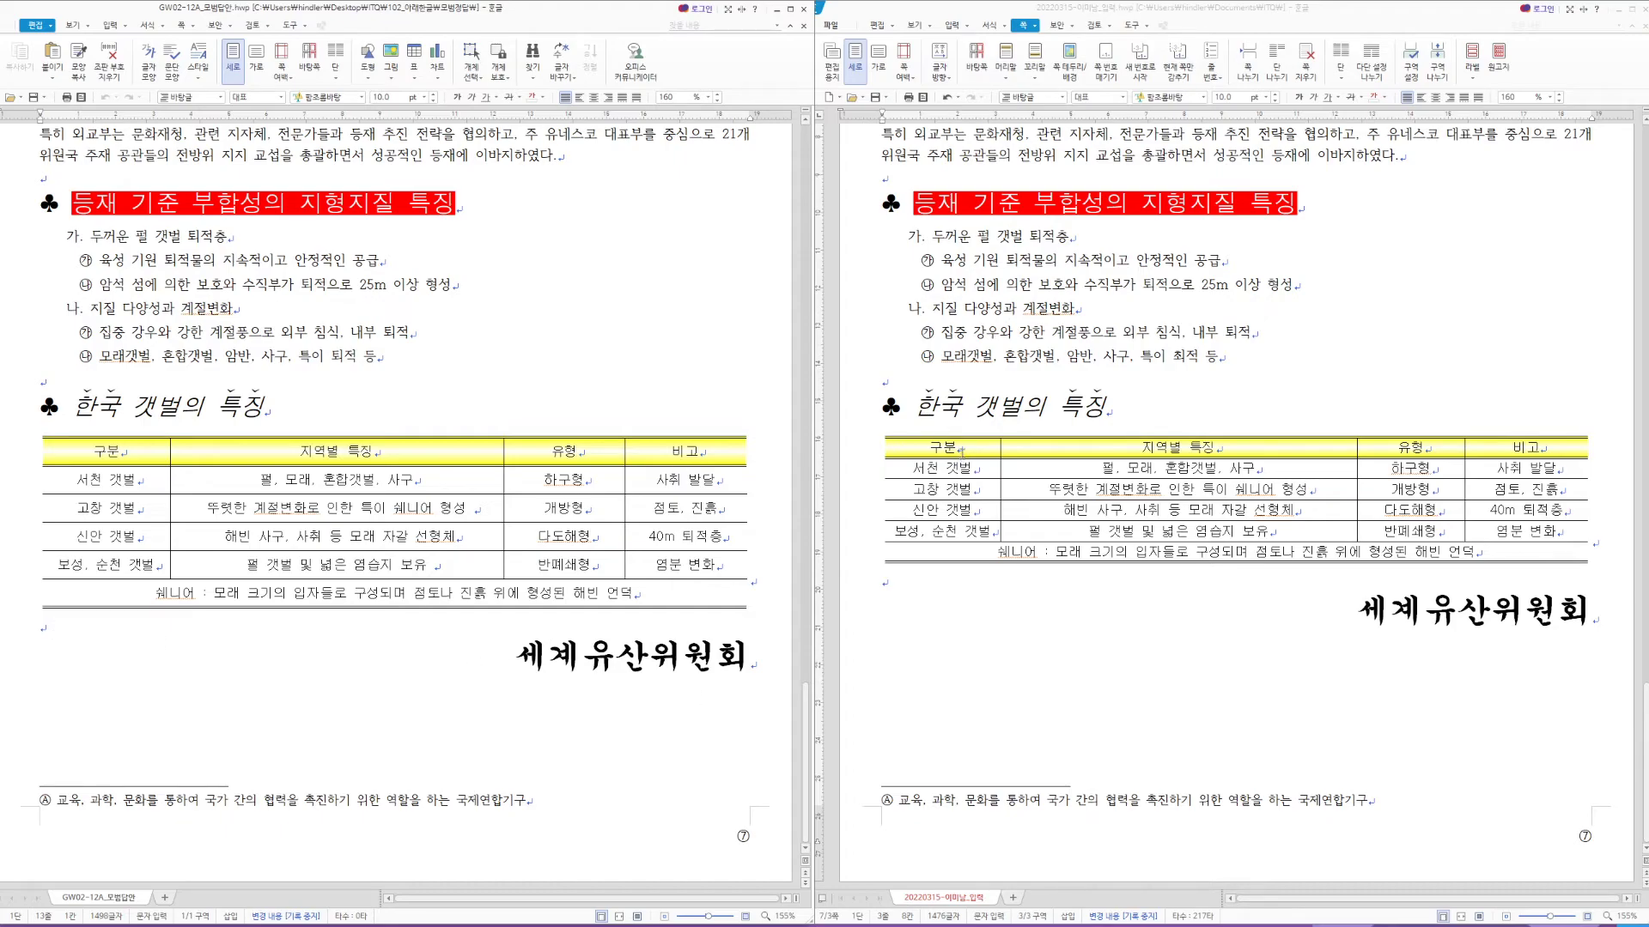
Try taller rows for the whole 한국 갯벌의 특징 table, and restore their previous height
{"action": "left_click_drag", "start_coordinate": [966, 446], "coordinate": [1550, 553]}
{"action": "key", "text": "ctrl+Down"}
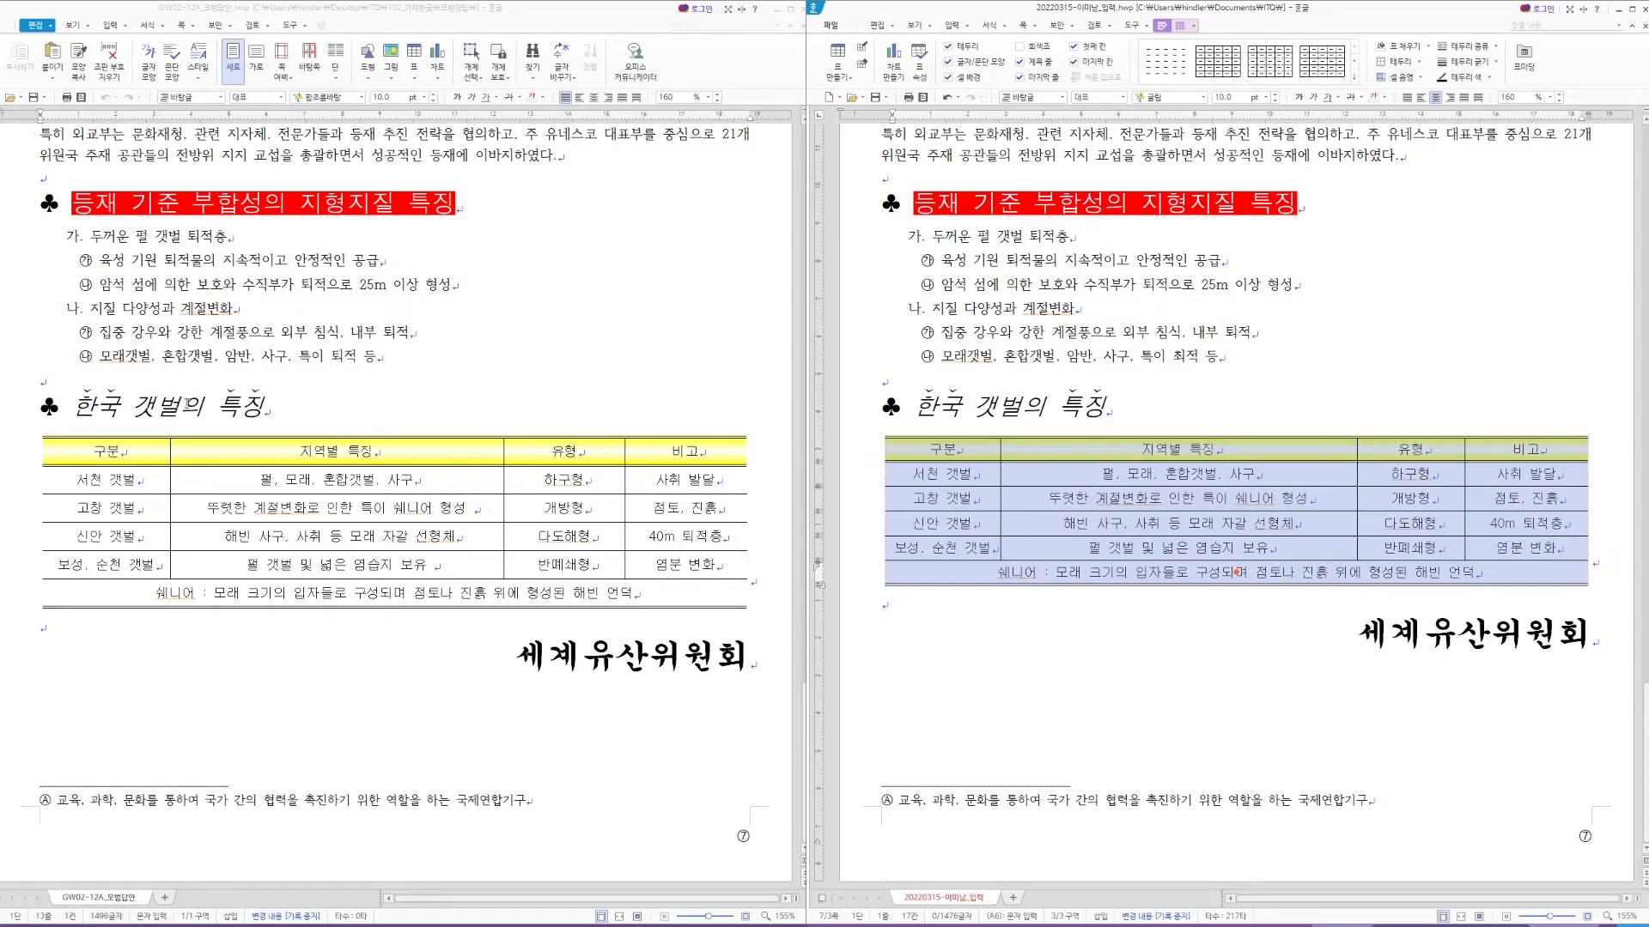
{"action": "key", "text": "ctrl+Up"}
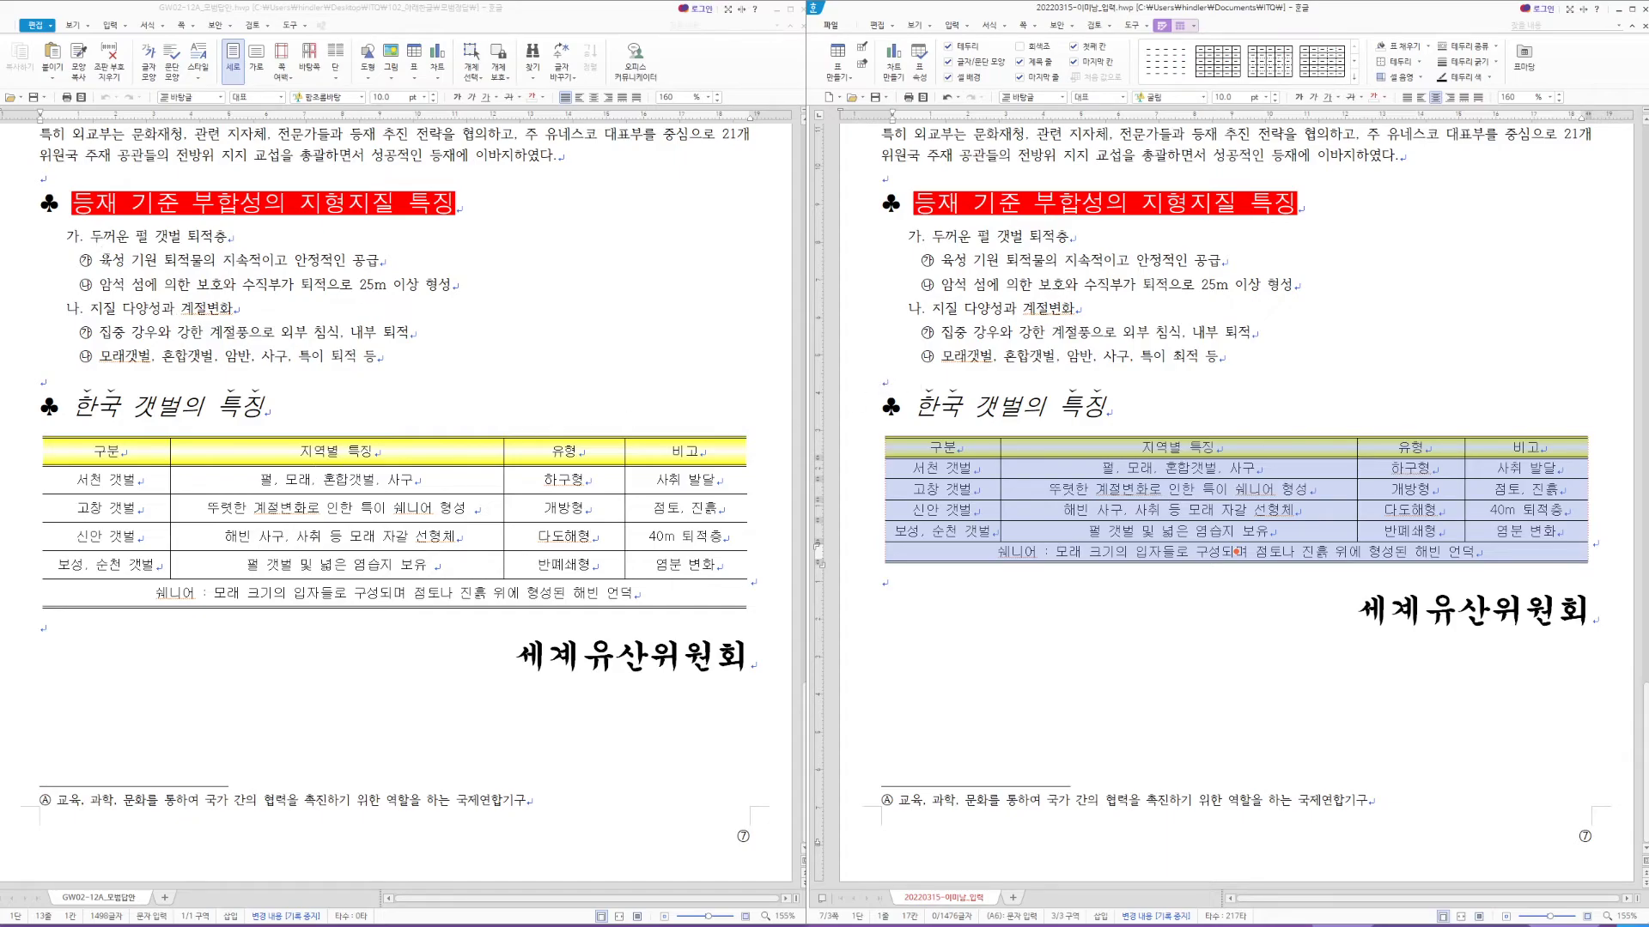
Compare the third page's header, title, body text and picture with the model answer
{"action": "scroll", "coordinate": [381, 452], "scroll_direction": "up", "scroll_amount": 3}
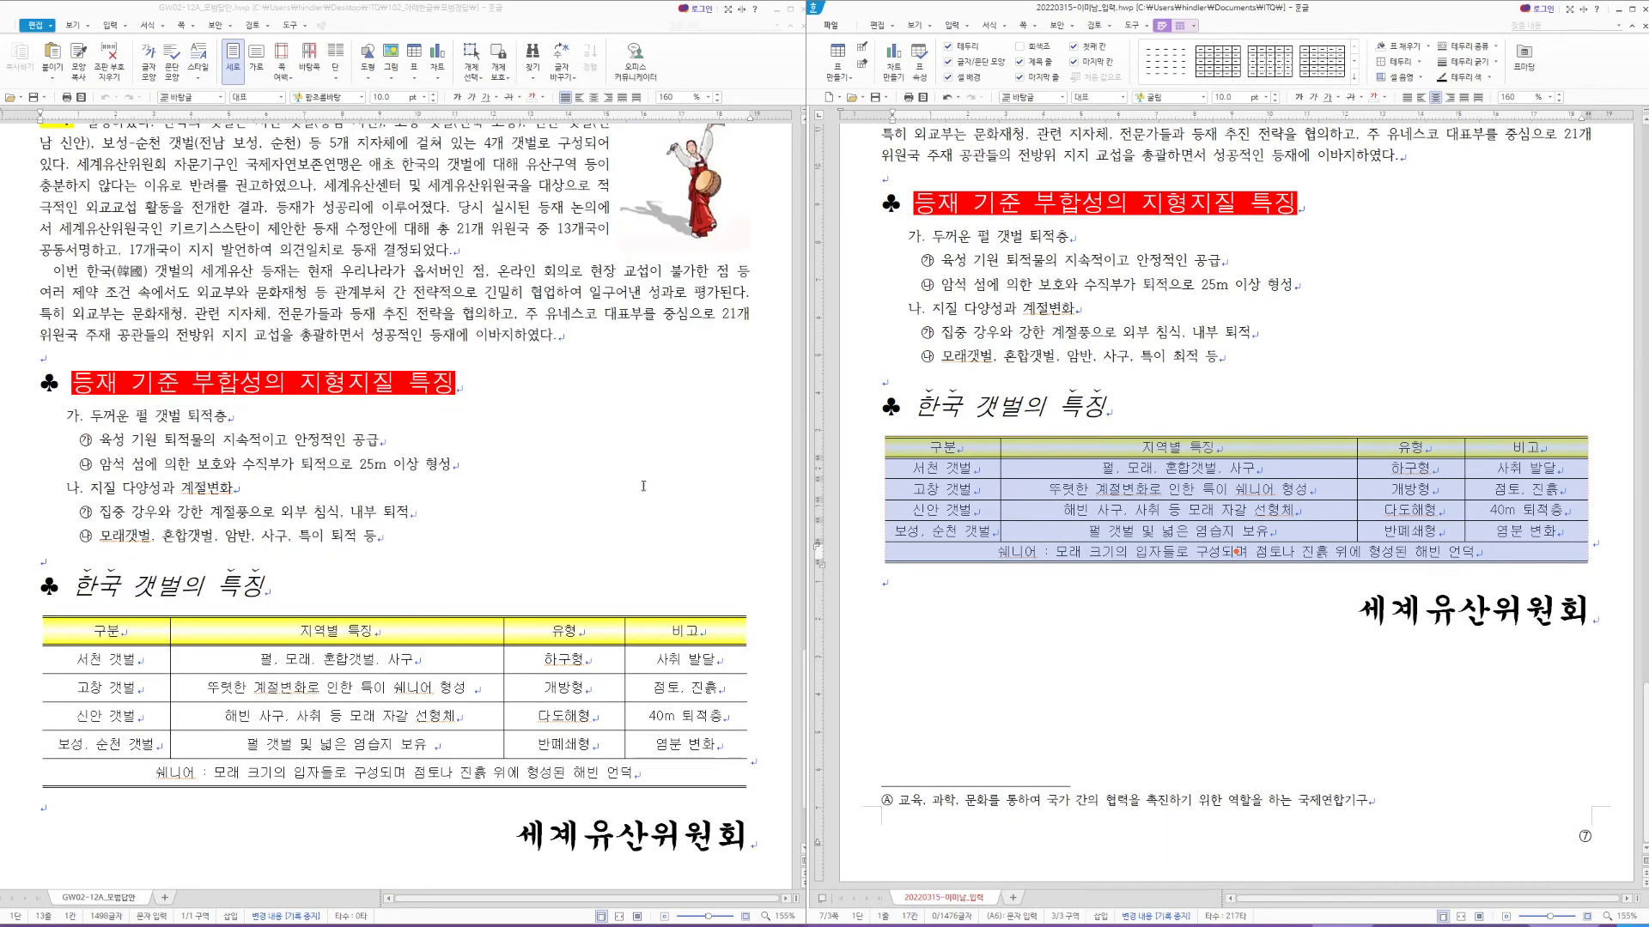
{"action": "scroll", "coordinate": [1350, 578], "scroll_direction": "up", "scroll_amount": 4}
{"action": "scroll", "coordinate": [679, 357], "scroll_direction": "up", "scroll_amount": 2}
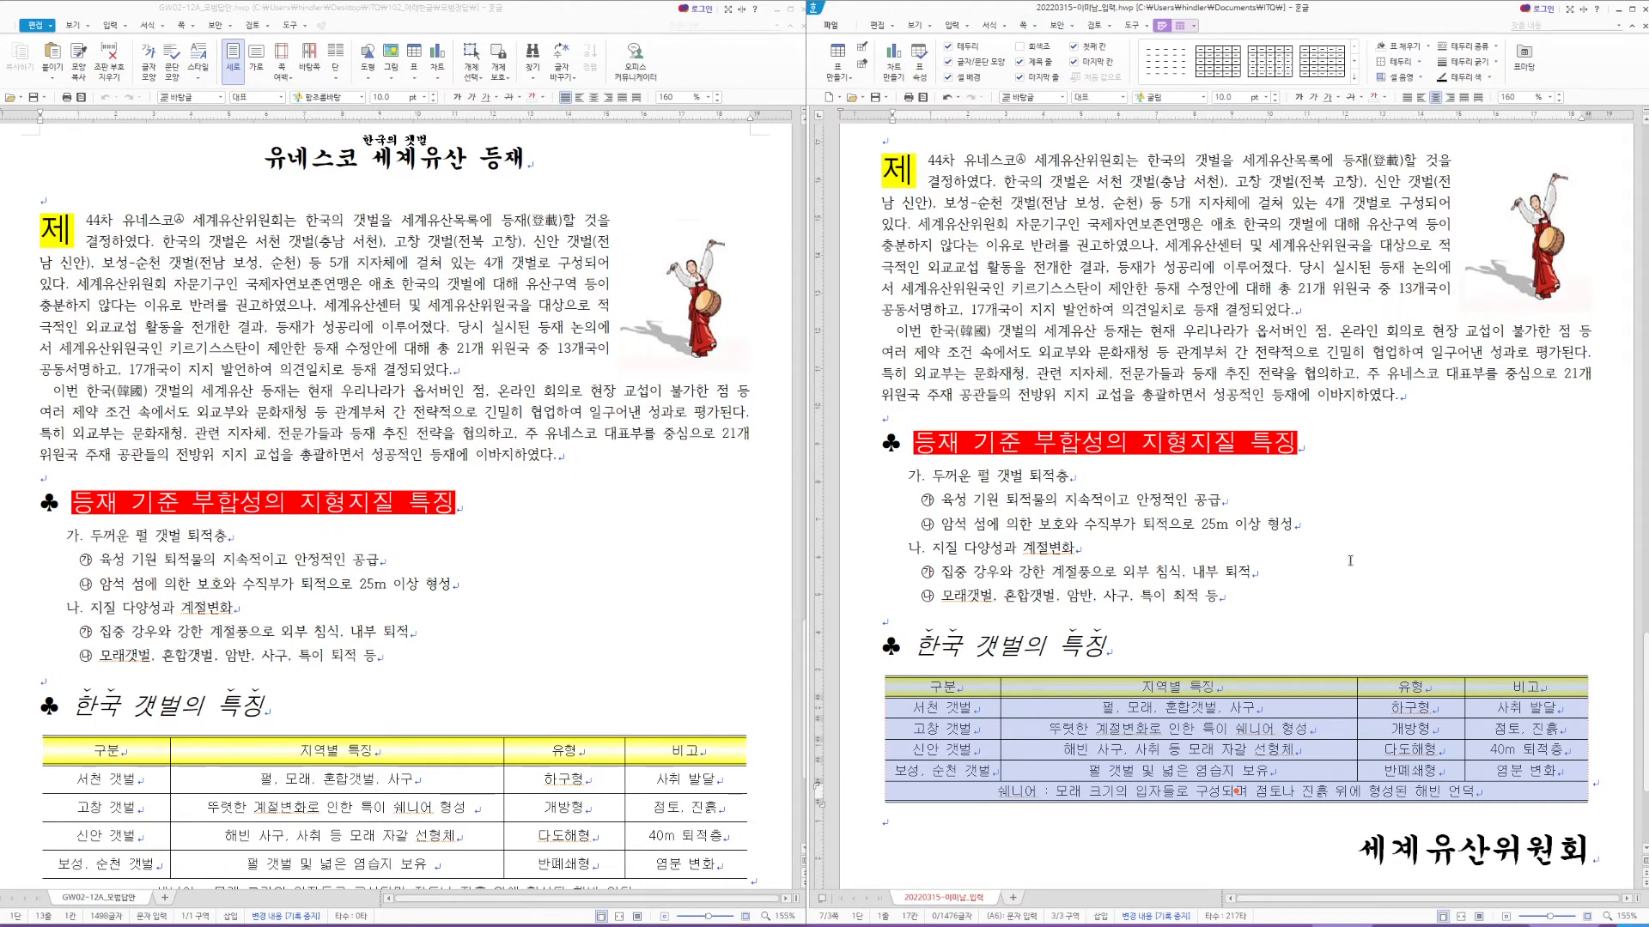
{"action": "scroll", "coordinate": [1418, 496], "scroll_direction": "up", "scroll_amount": 1}
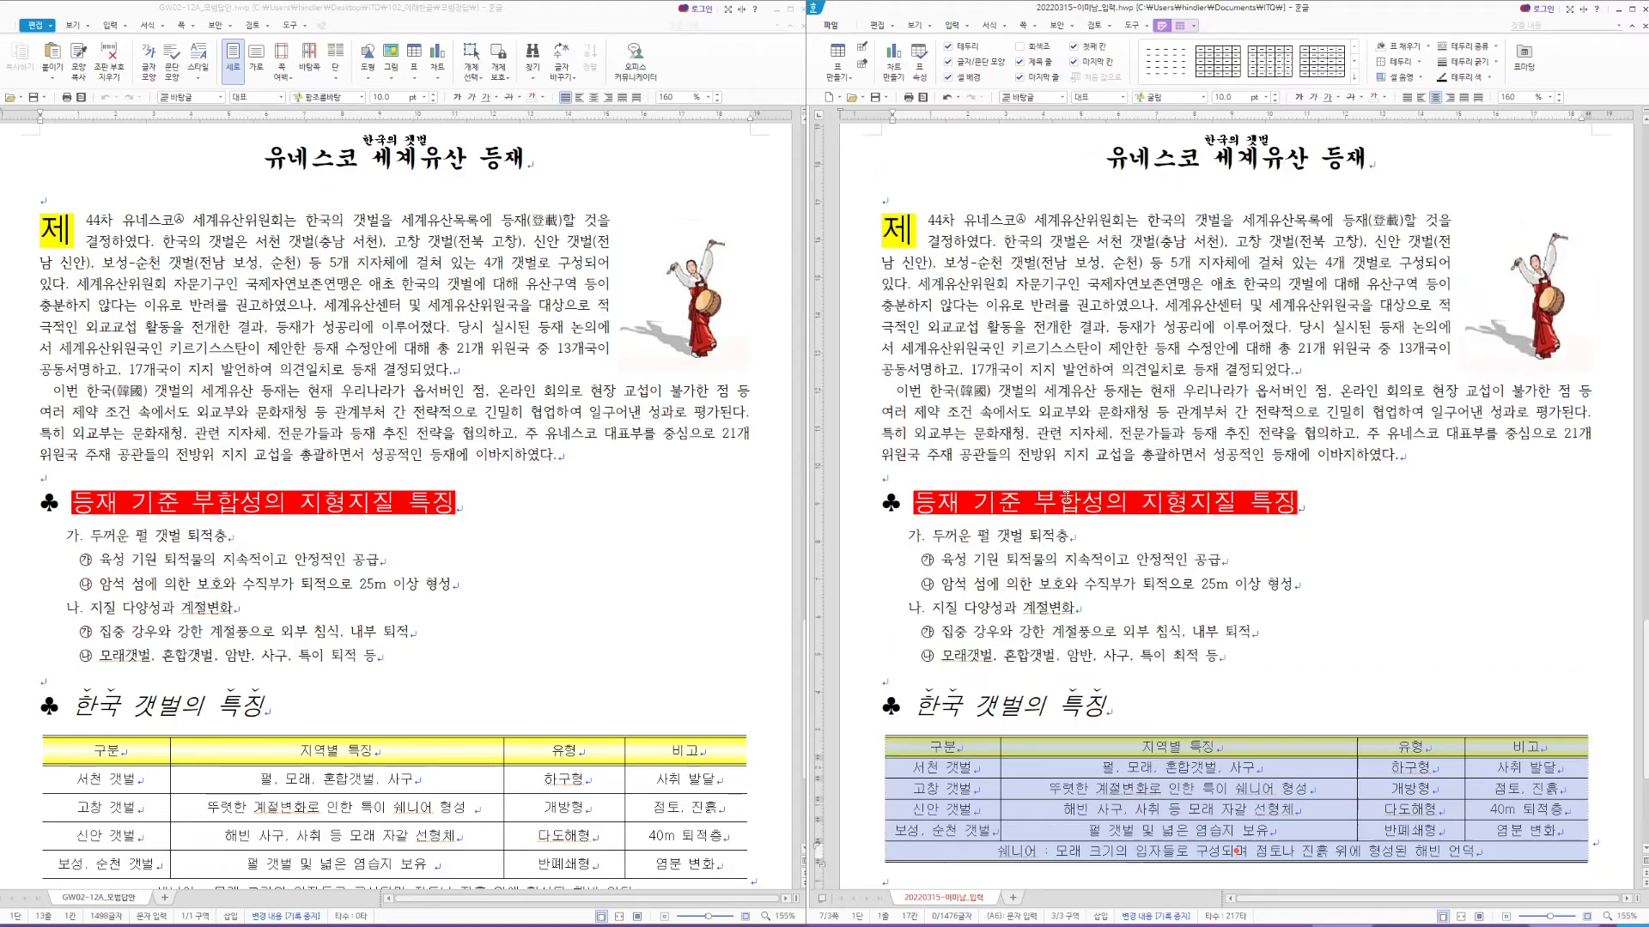
{"action": "scroll", "coordinate": [528, 444], "scroll_direction": "up", "scroll_amount": 1}
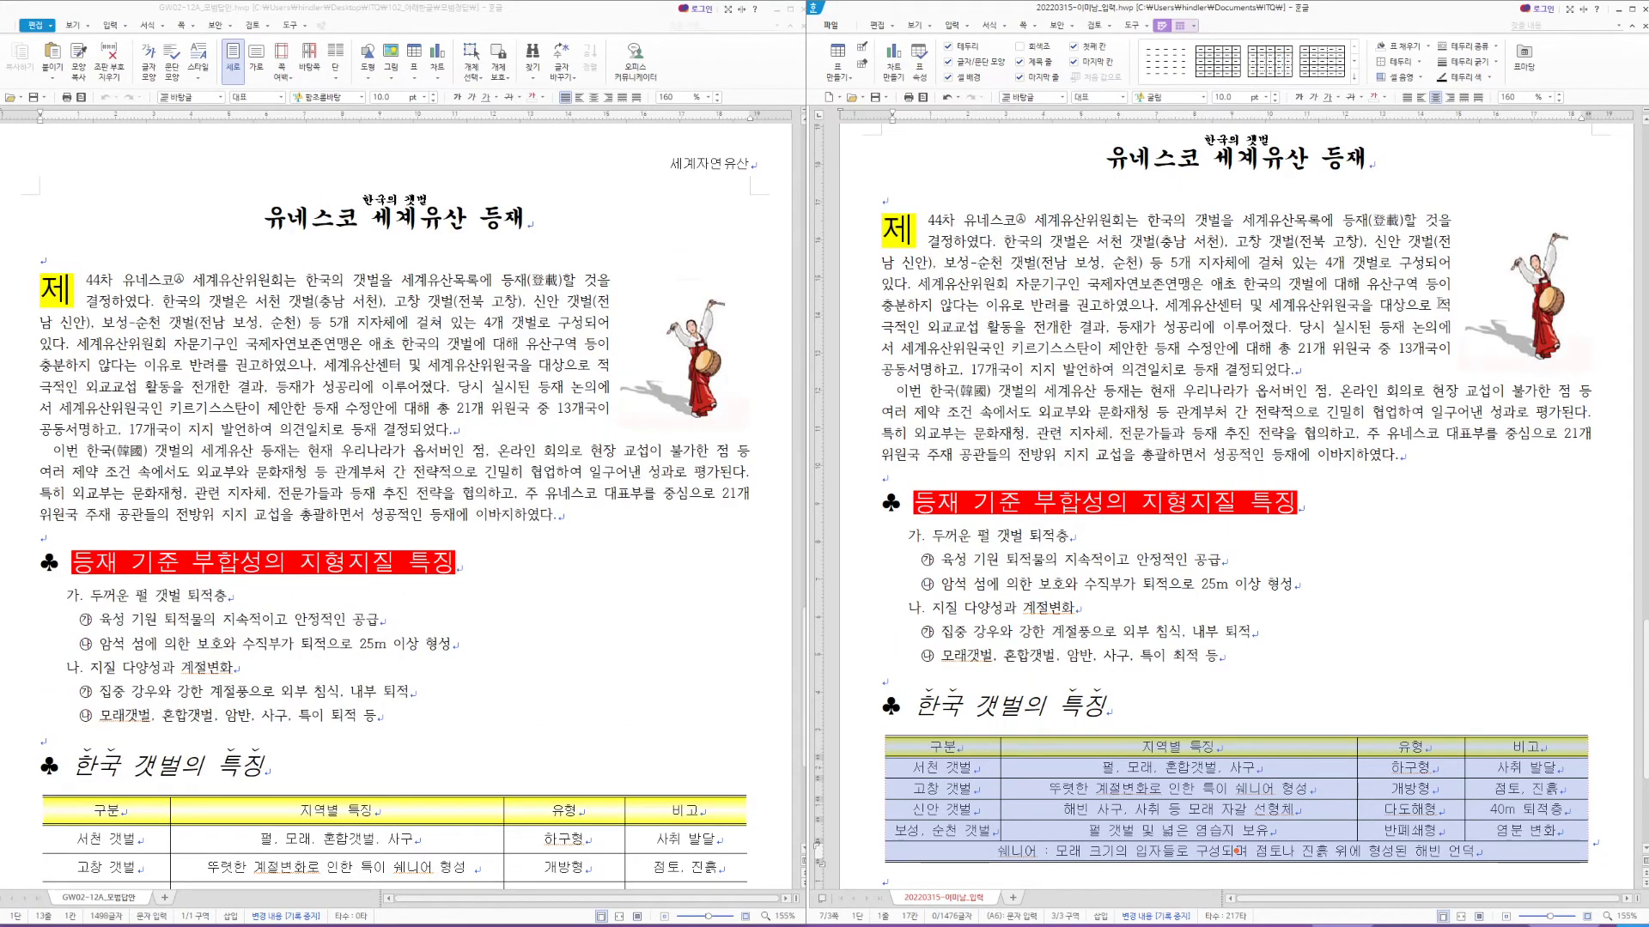
{"action": "scroll", "coordinate": [1457, 259], "scroll_direction": "up", "scroll_amount": 1}
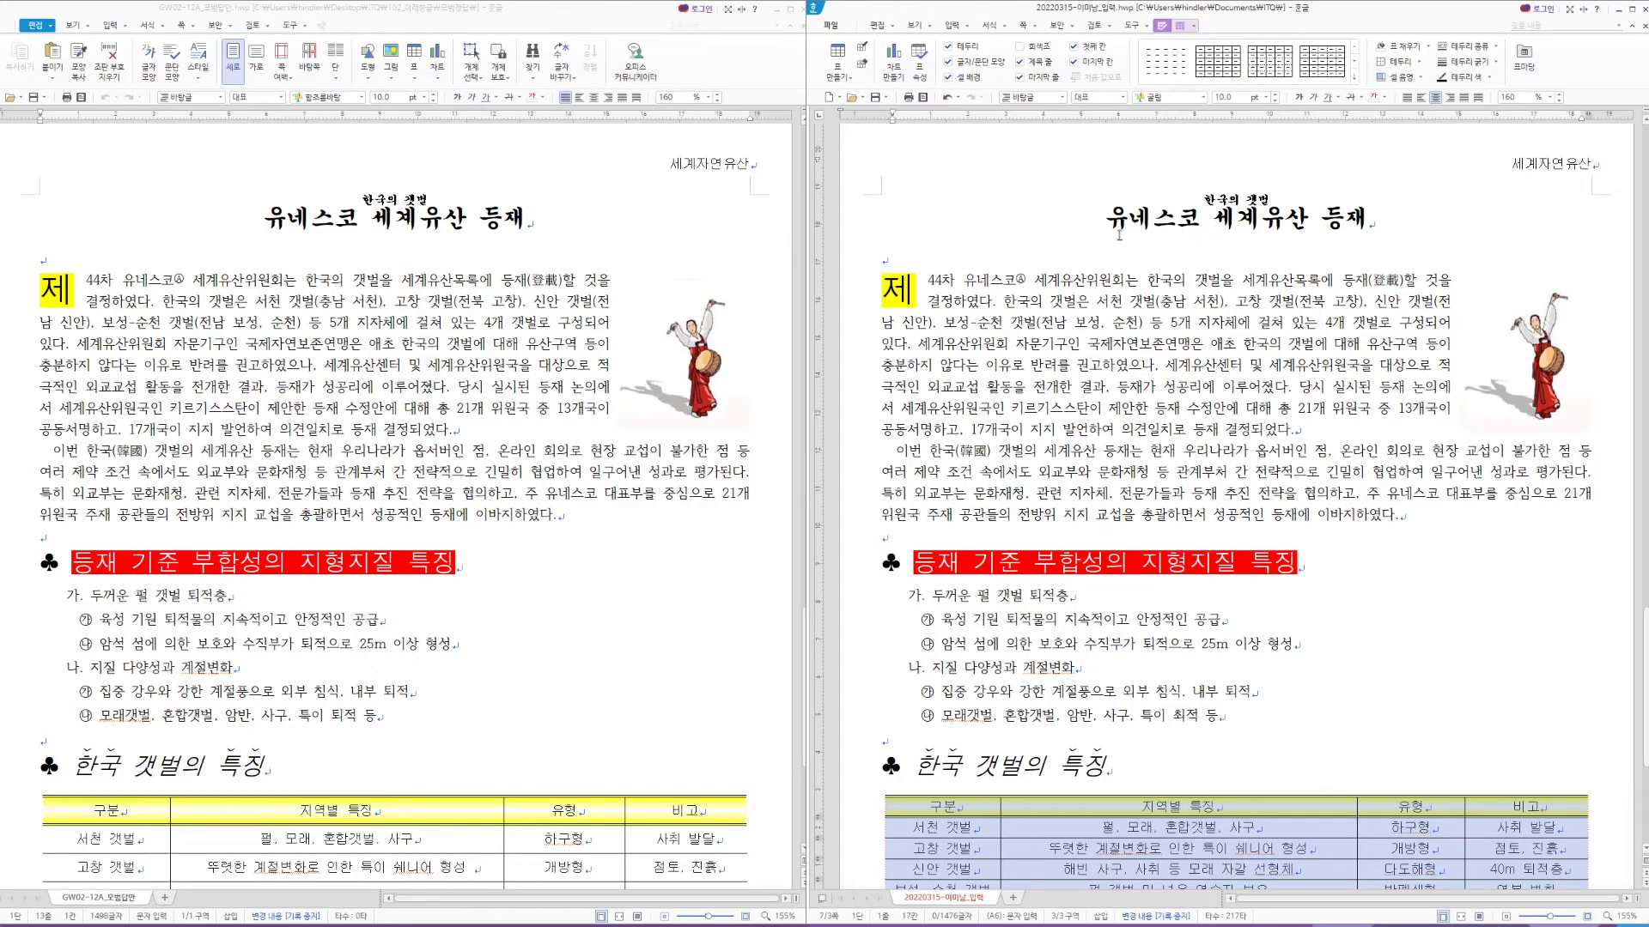
Compare the second page's 세계유산의 정의 및 유형 drawing, including its shapes, logo, 유네스코 text and numbered items, with the model answer
{"action": "scroll", "coordinate": [542, 492], "scroll_direction": "up", "scroll_amount": 3}
{"action": "scroll", "coordinate": [542, 492], "scroll_direction": "up", "scroll_amount": 2}
{"action": "scroll", "coordinate": [1278, 560], "scroll_direction": "up", "scroll_amount": 15}
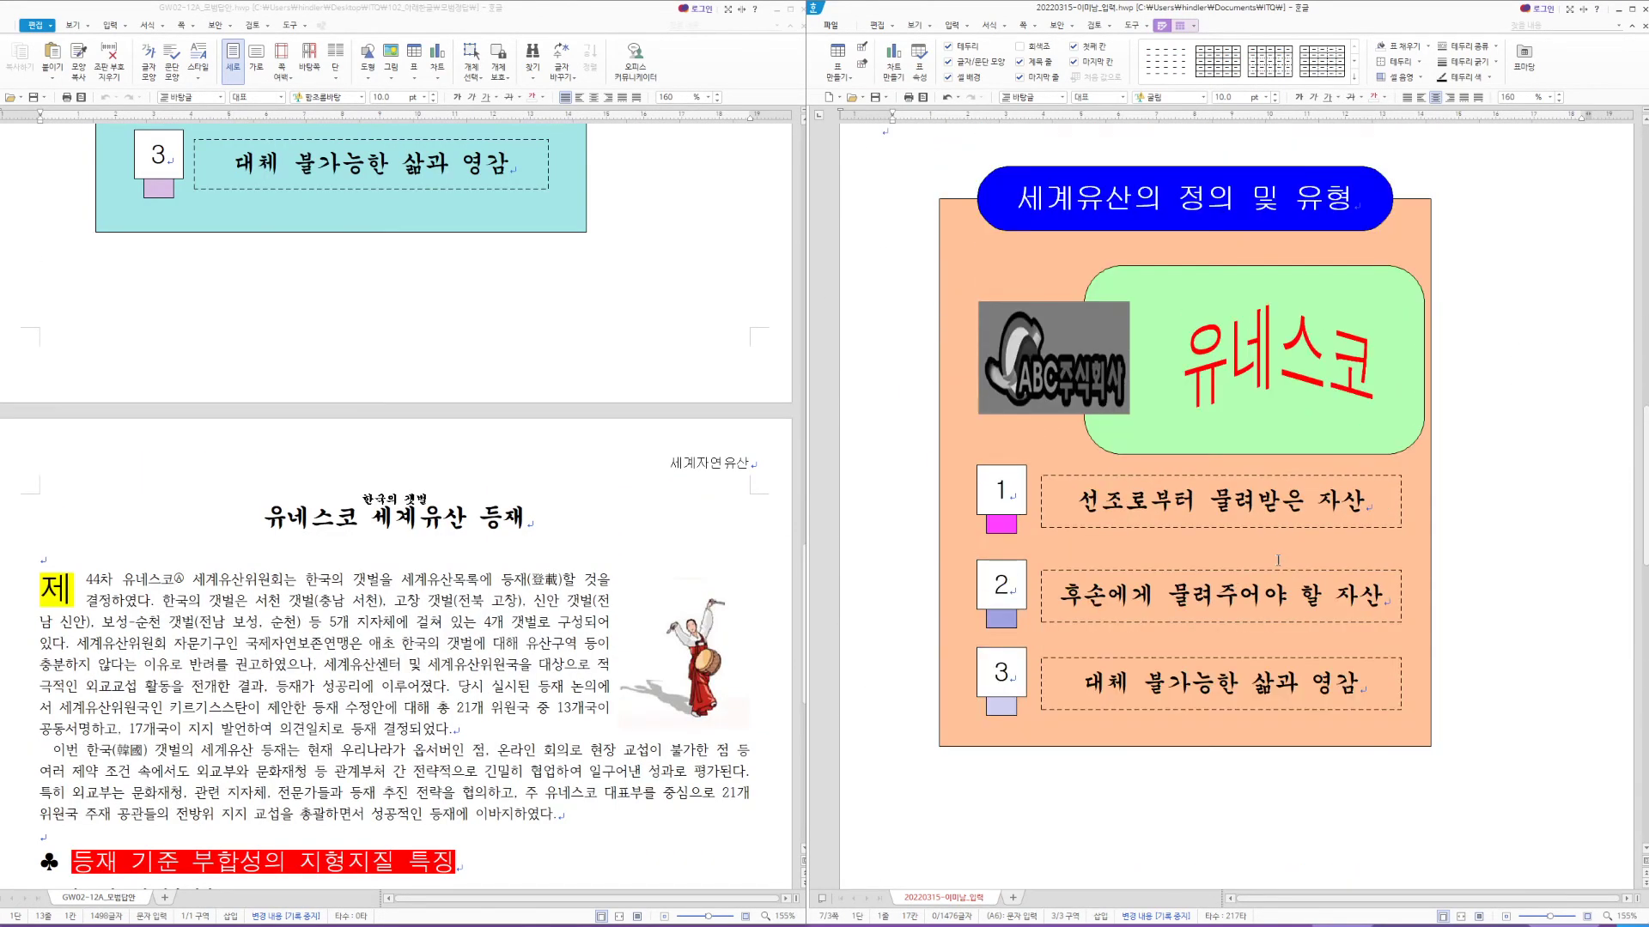
{"action": "scroll", "coordinate": [1278, 560], "scroll_direction": "up", "scroll_amount": 1}
{"action": "scroll", "coordinate": [375, 602], "scroll_direction": "up", "scroll_amount": 7}
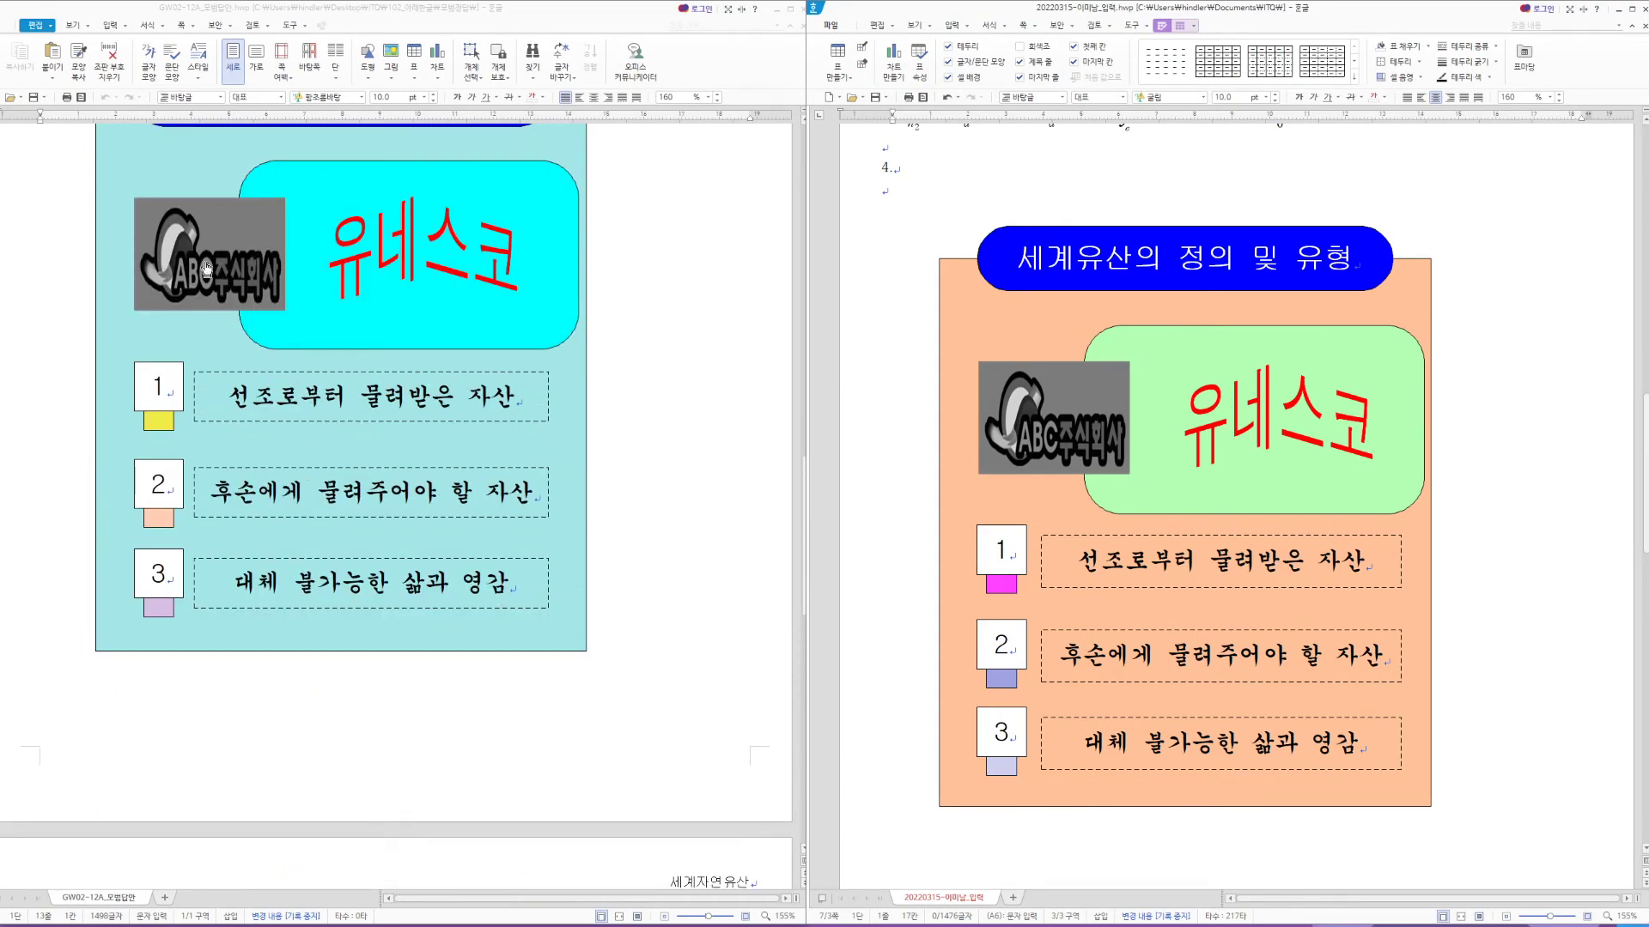
{"action": "scroll", "coordinate": [206, 269], "scroll_direction": "down", "scroll_amount": 7}
{"action": "left_click", "coordinate": [266, 512]}
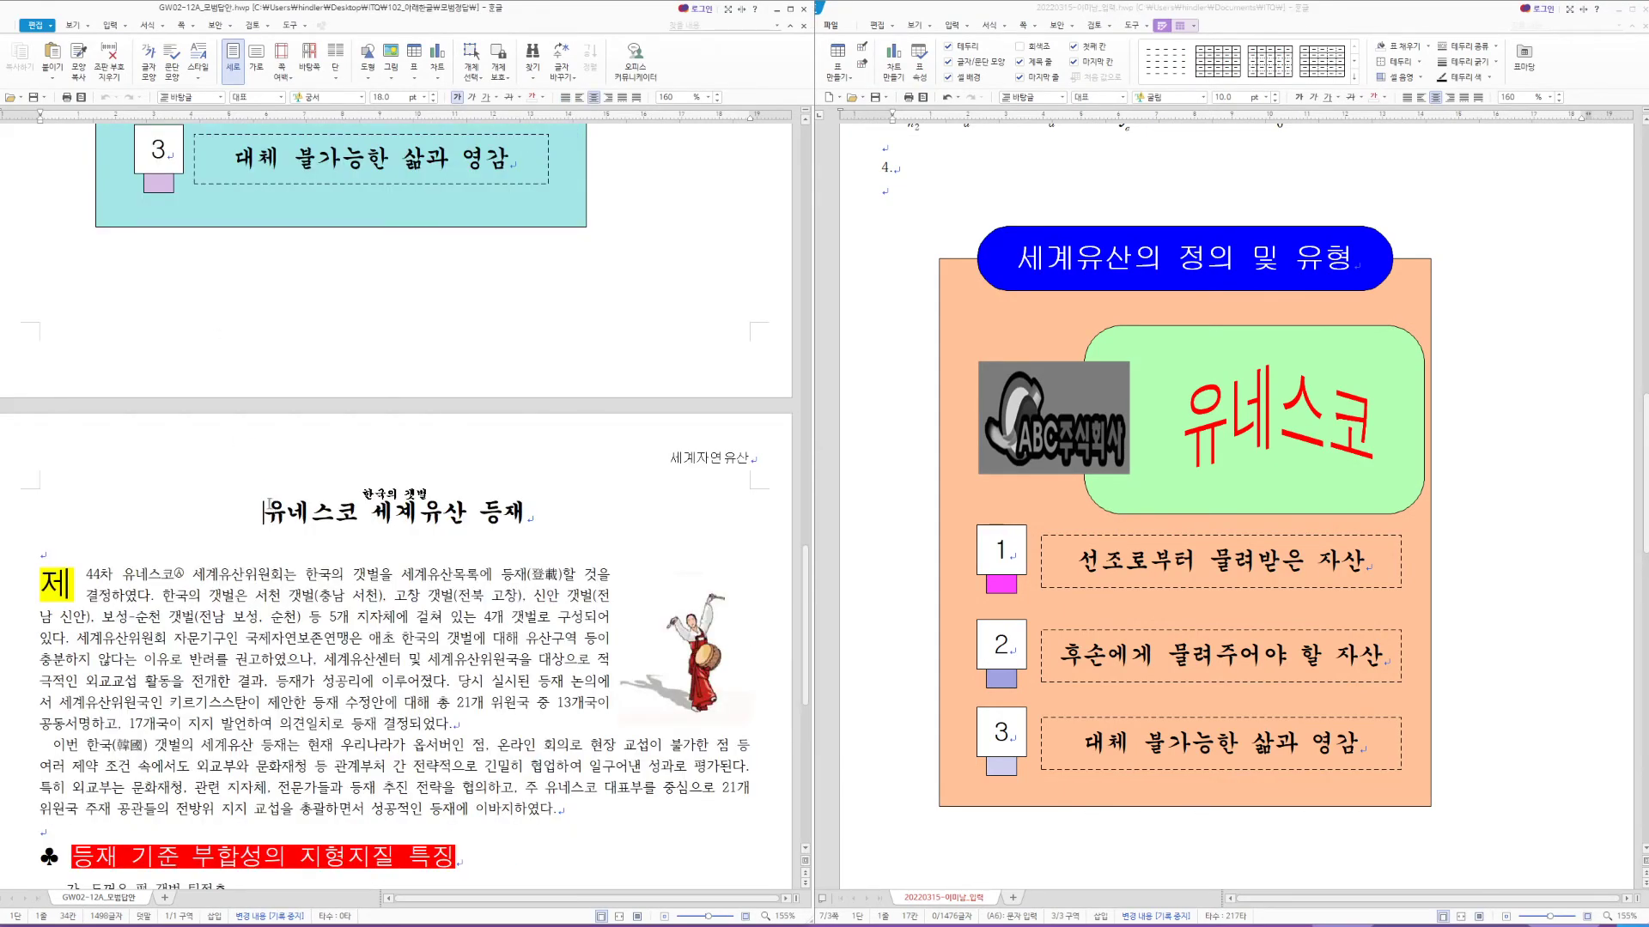
{"action": "left_click", "coordinate": [1061, 437]}
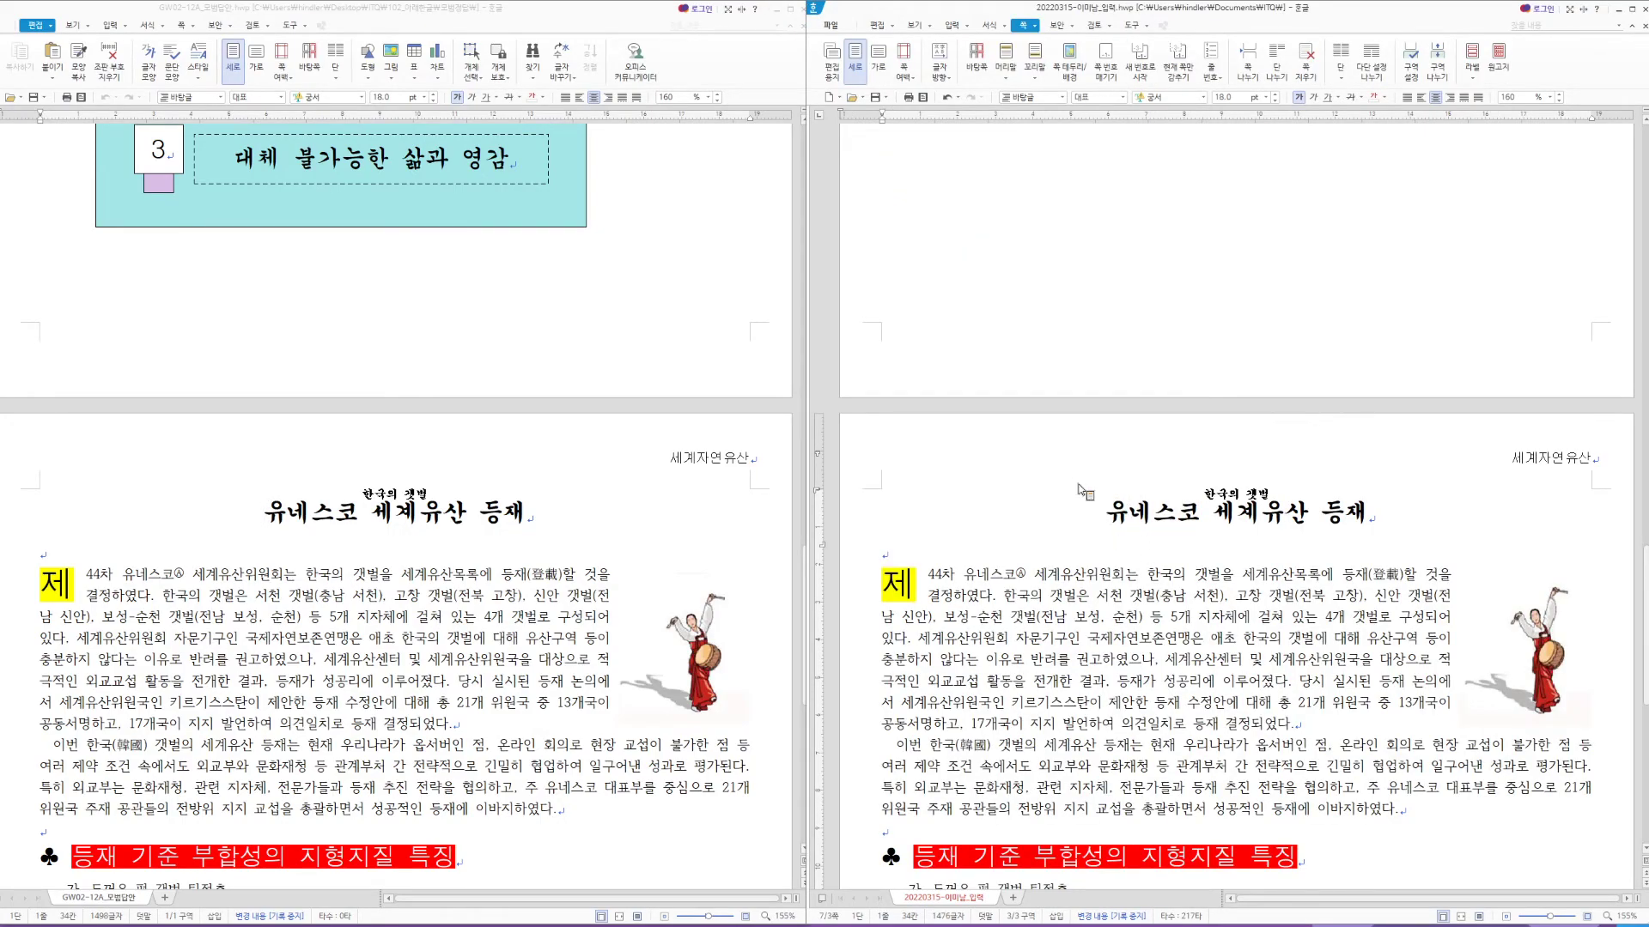
{"action": "scroll", "coordinate": [787, 527], "scroll_direction": "up", "scroll_amount": 3}
{"action": "scroll", "coordinate": [820, 661], "scroll_direction": "up", "scroll_amount": 7}
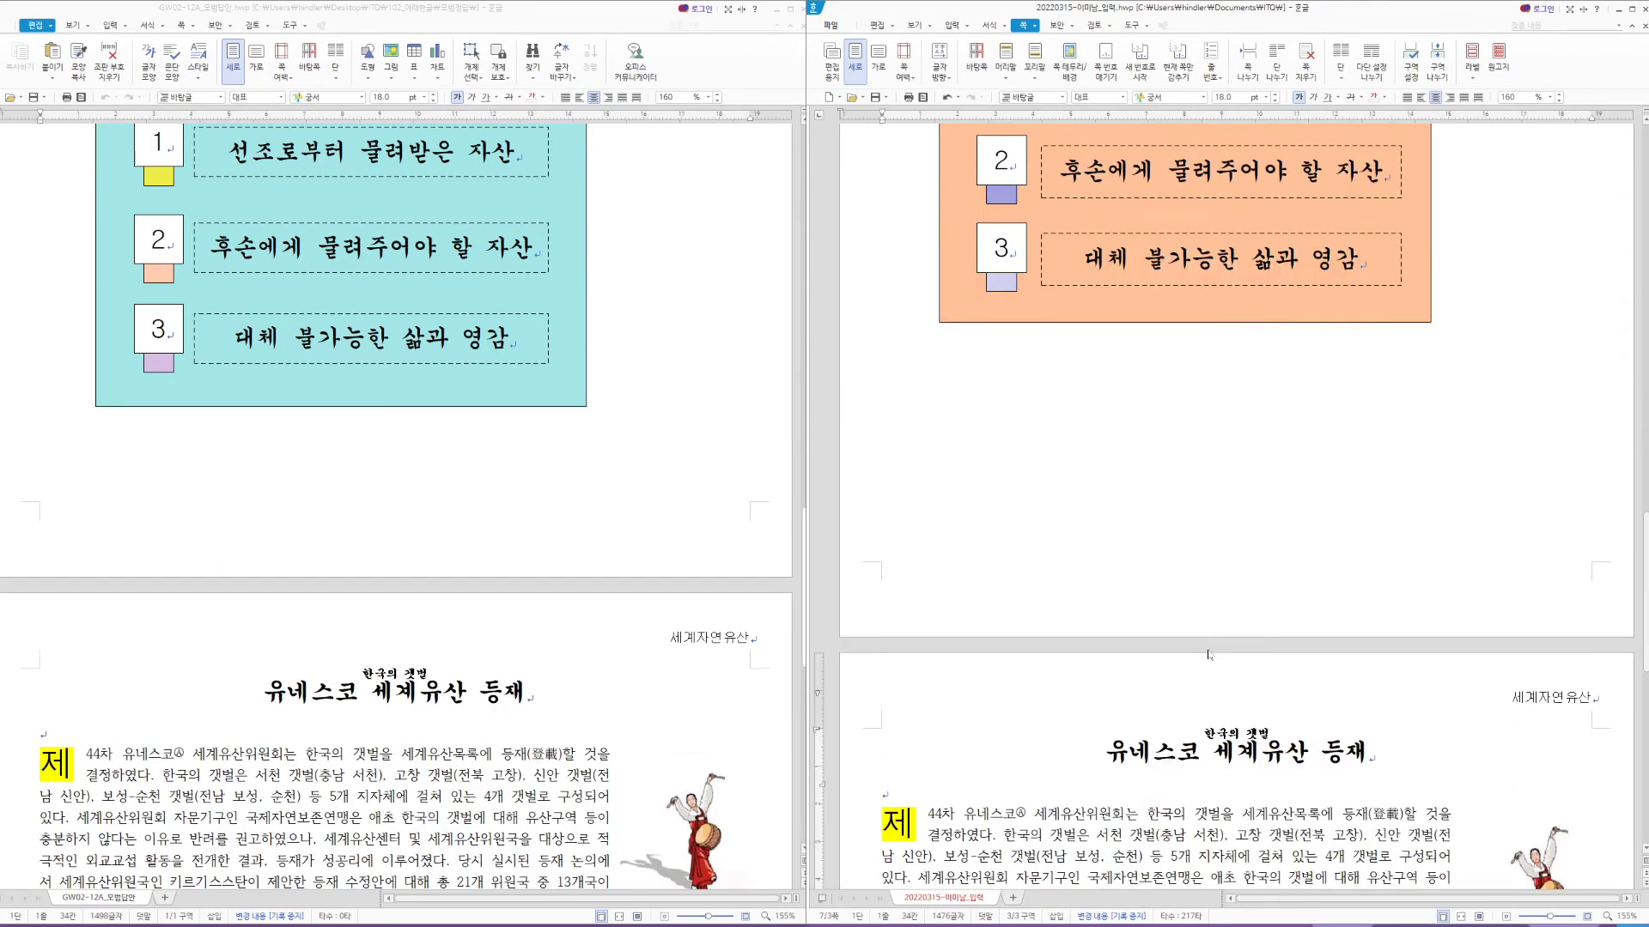
{"action": "scroll", "coordinate": [569, 477], "scroll_direction": "up", "scroll_amount": 6}
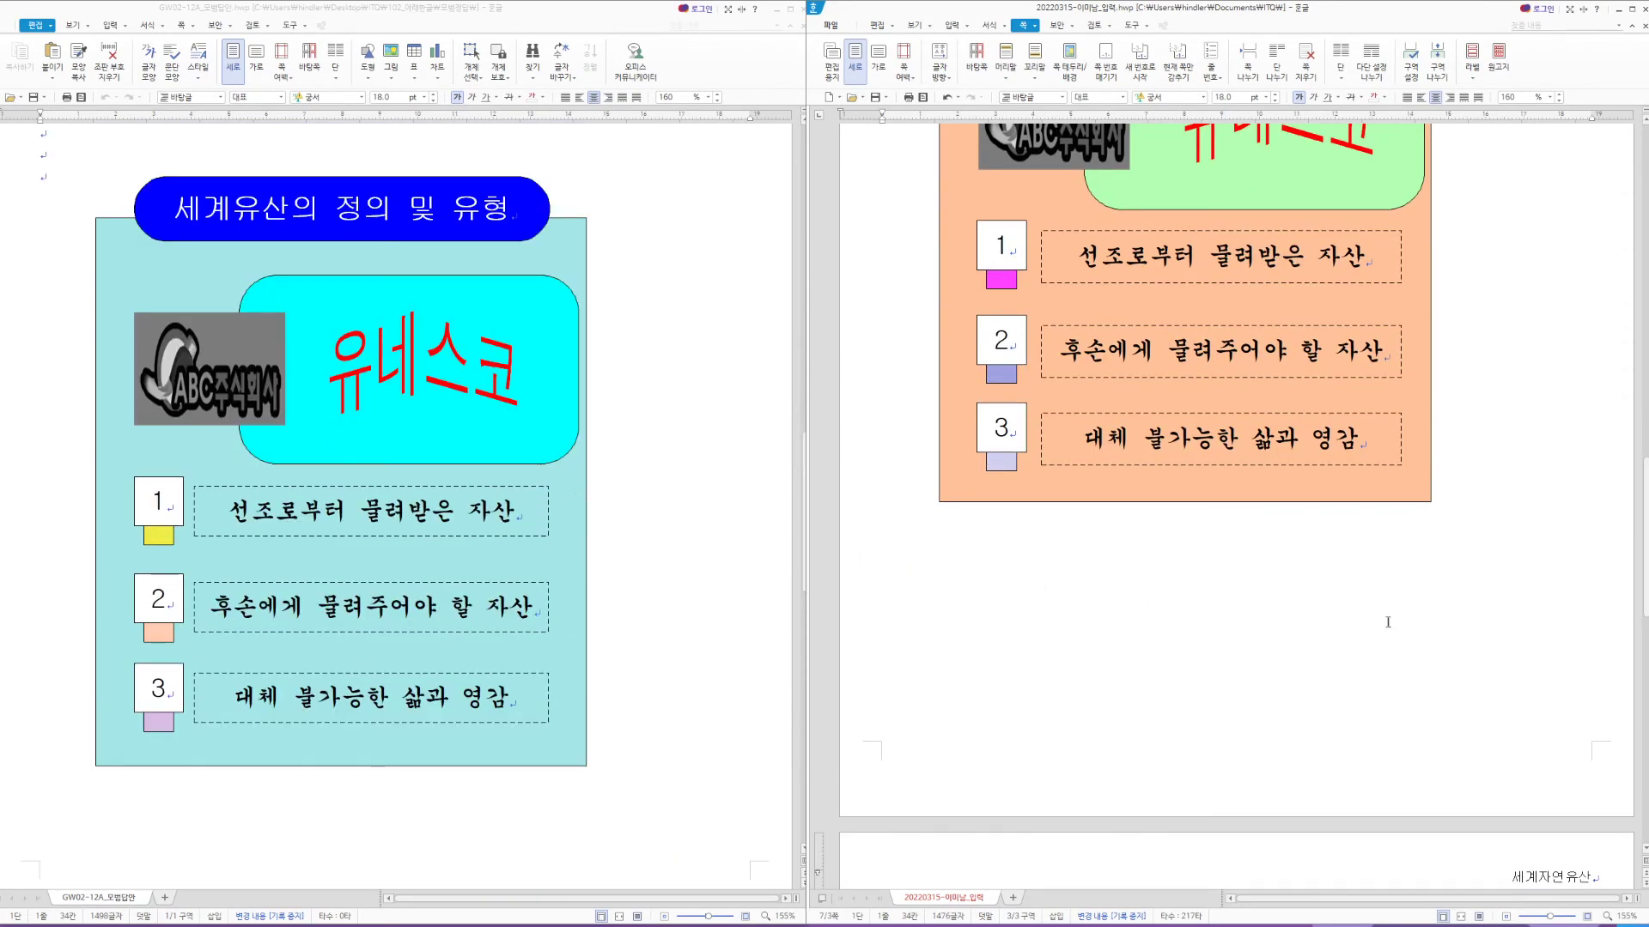
{"action": "scroll", "coordinate": [1391, 617], "scroll_direction": "up", "scroll_amount": 3}
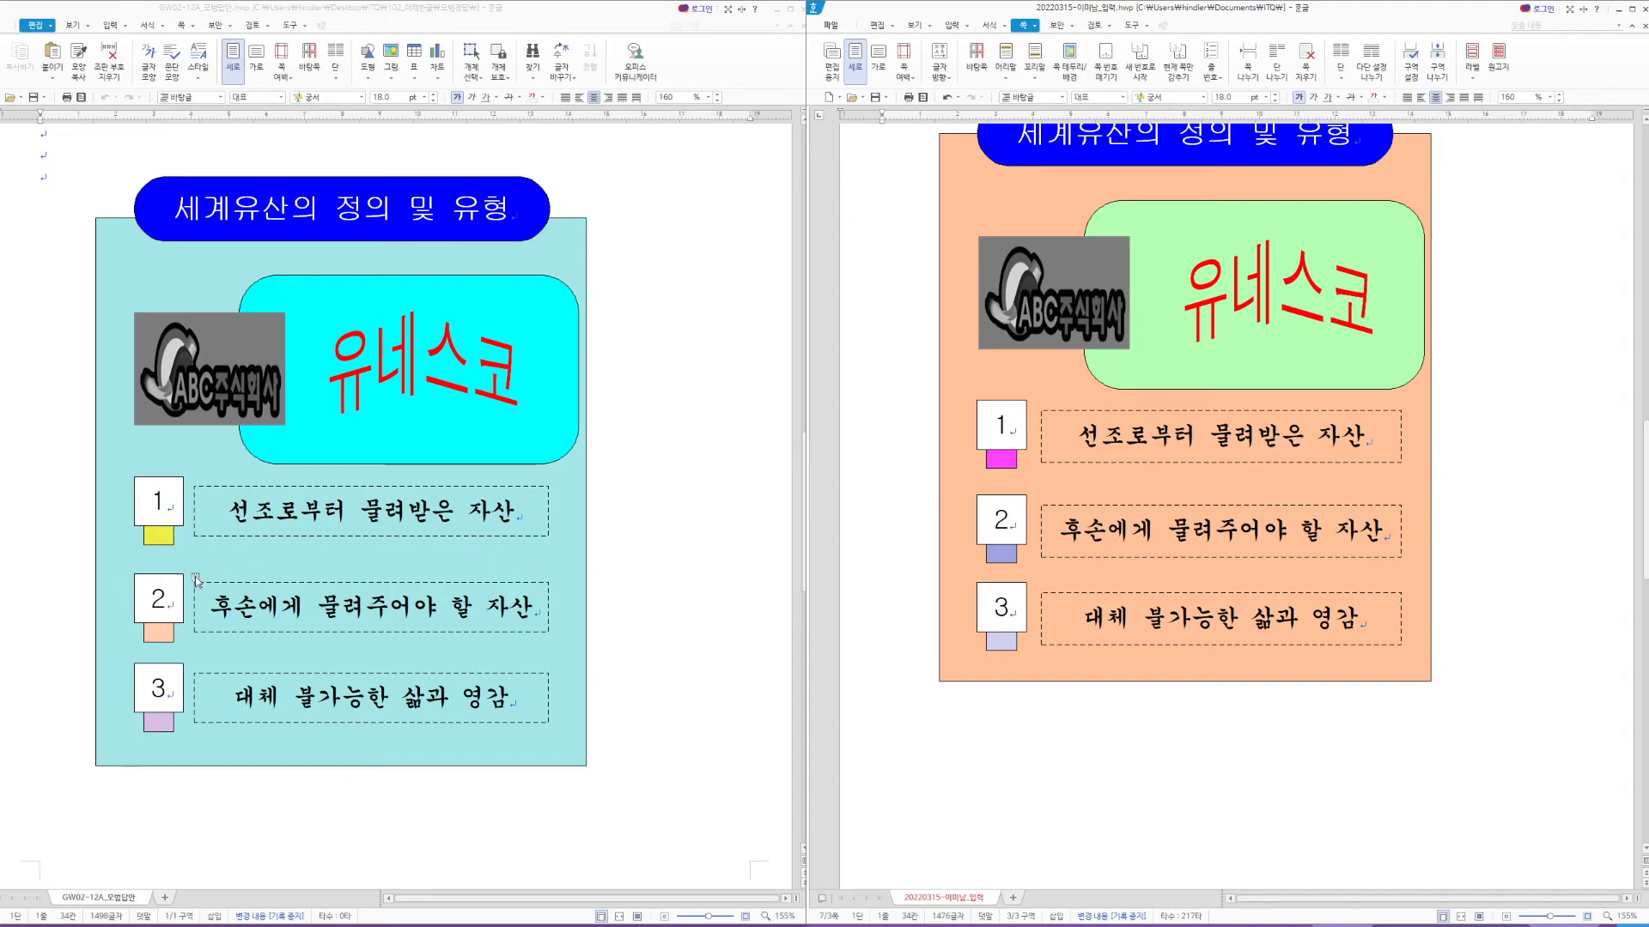
{"action": "scroll", "coordinate": [552, 530], "scroll_direction": "up", "scroll_amount": 1}
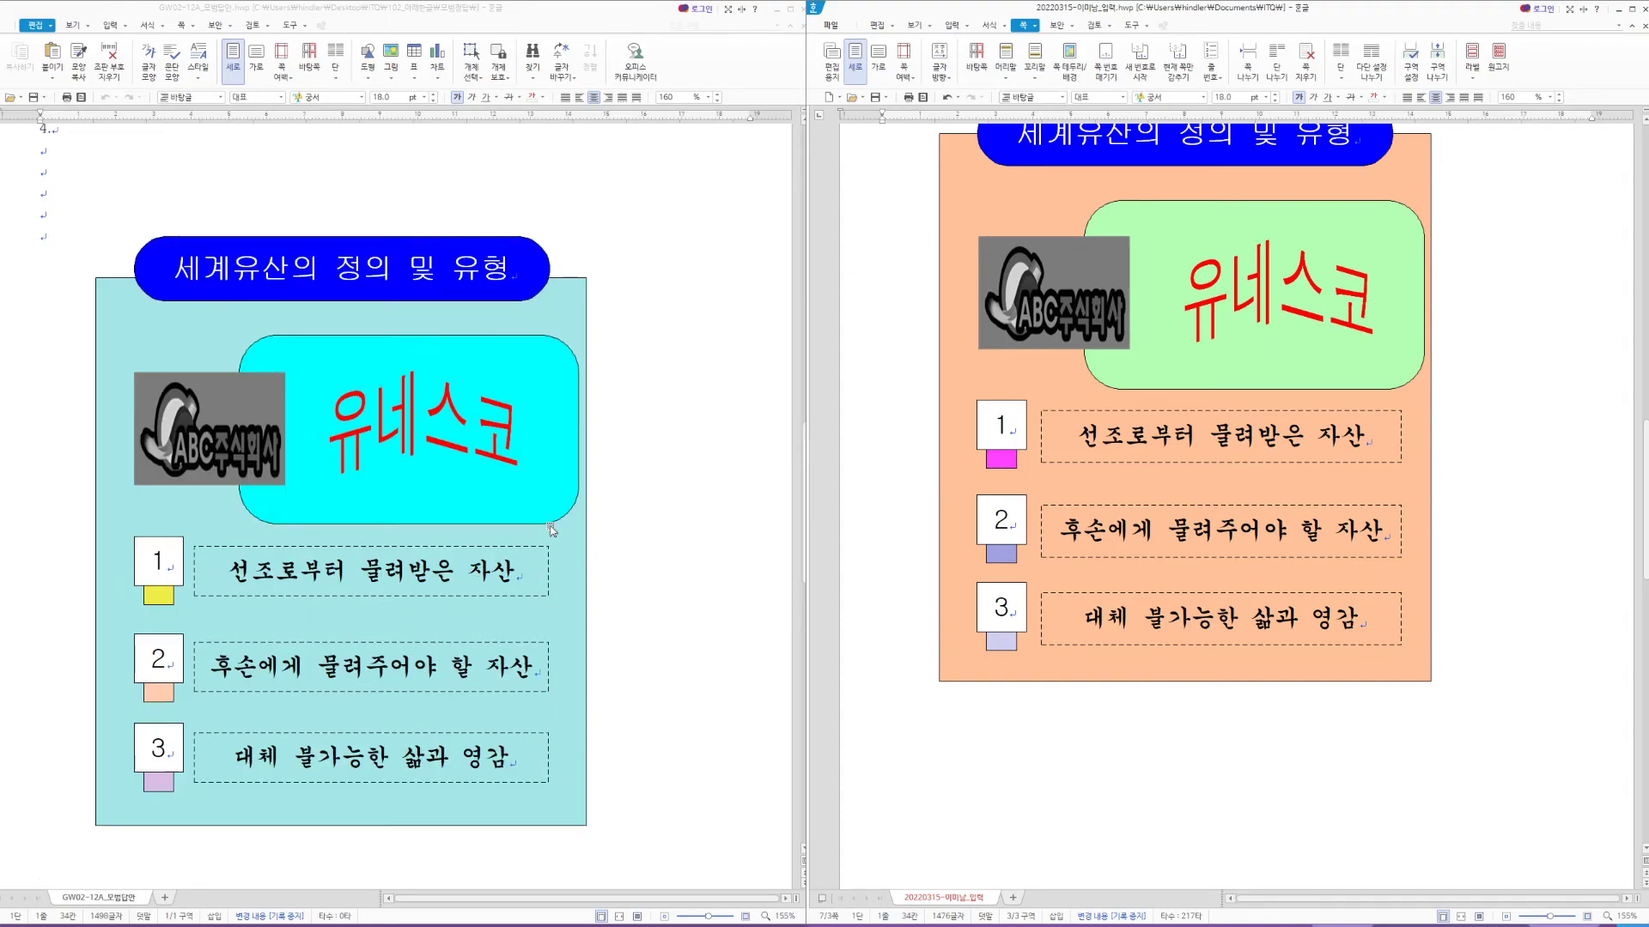
{"action": "scroll", "coordinate": [1309, 587], "scroll_direction": "up", "scroll_amount": 3}
{"action": "scroll", "coordinate": [360, 477], "scroll_direction": "up", "scroll_amount": 2}
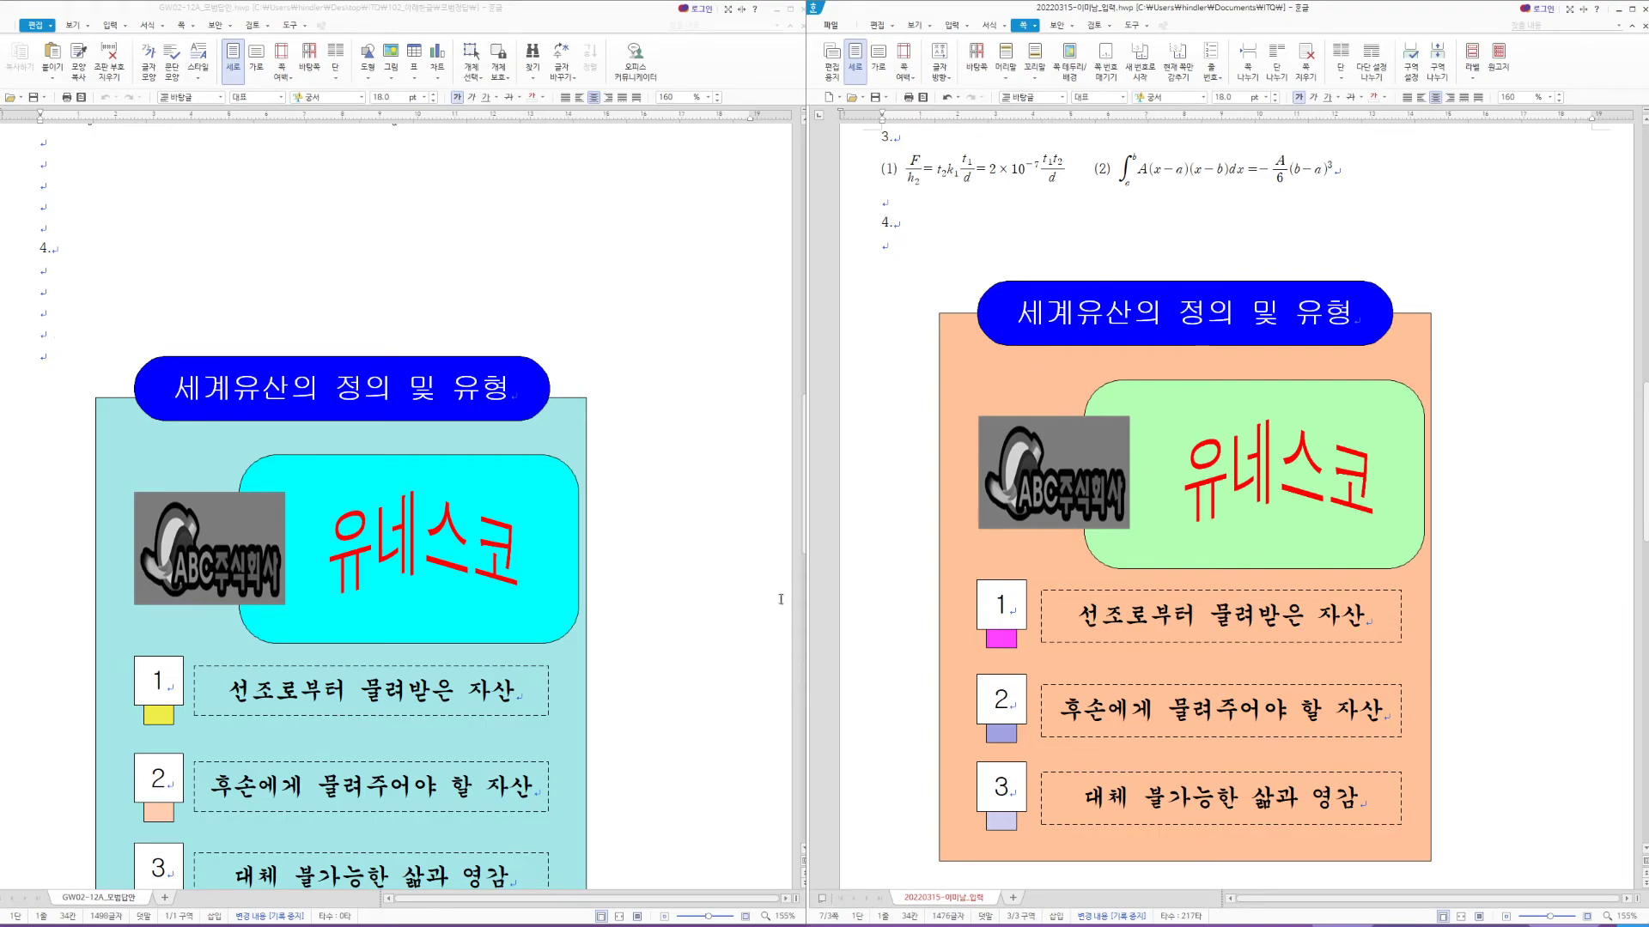
Compare equations (1) and (2) under item 3 with the model answer, checking the space in front of (1)
{"action": "scroll", "coordinate": [1202, 515], "scroll_direction": "up", "scroll_amount": 1}
{"action": "scroll", "coordinate": [228, 375], "scroll_direction": "up", "scroll_amount": 1}
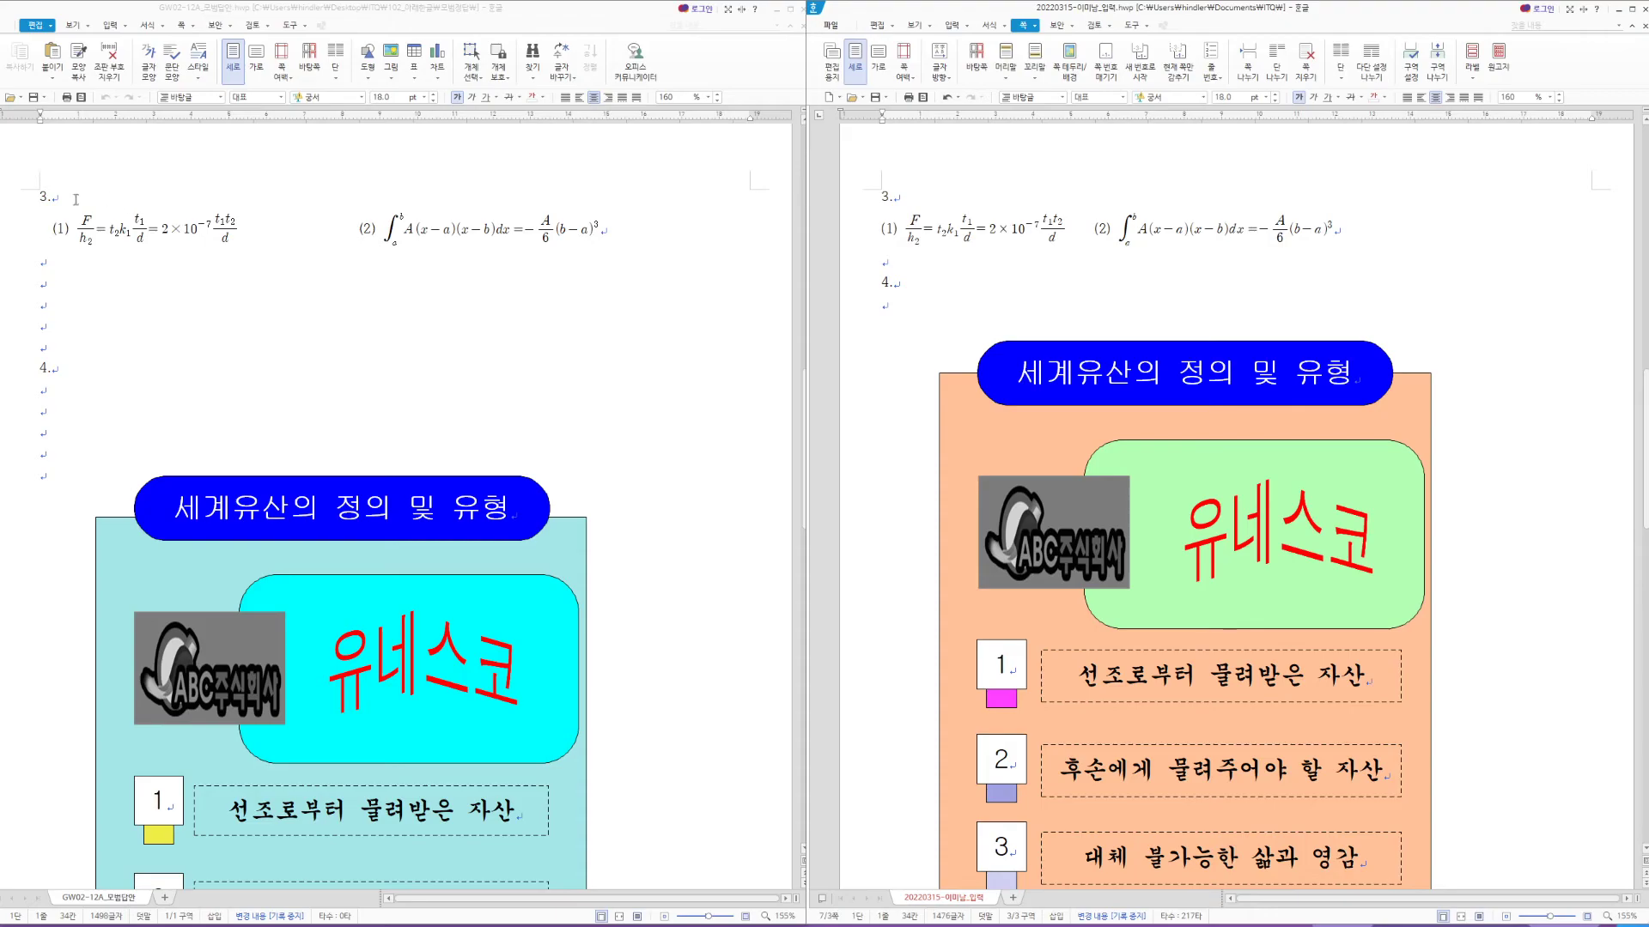
{"action": "left_click", "coordinate": [55, 232]}
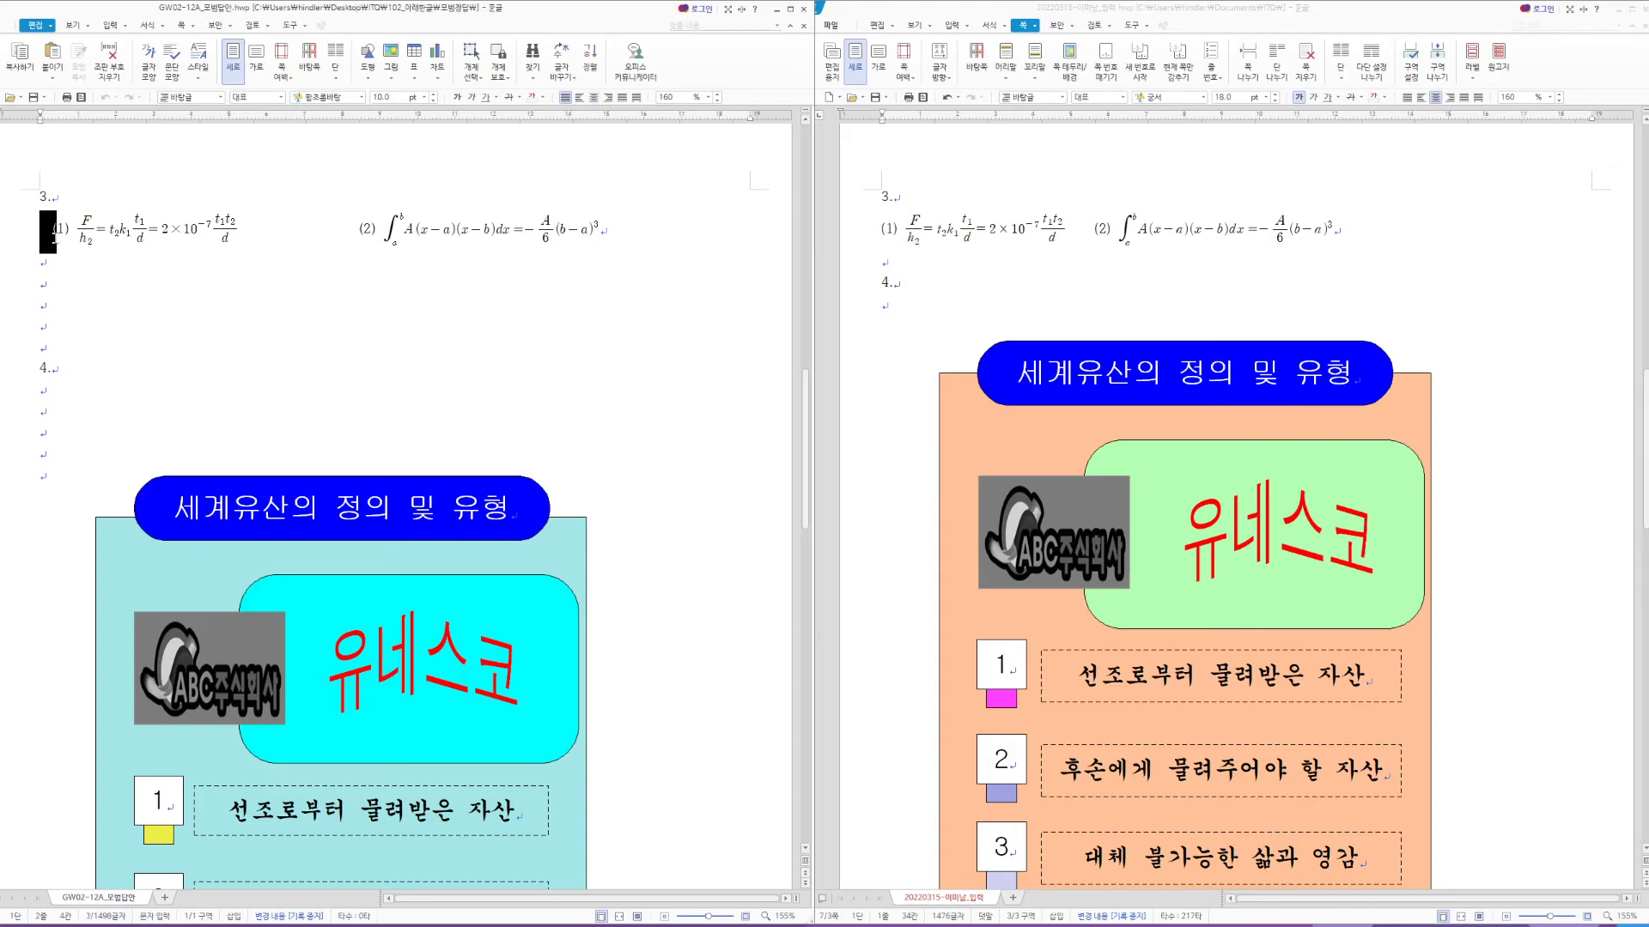
{"action": "key", "text": "shift+Right"}
{"action": "key", "text": "Up"}
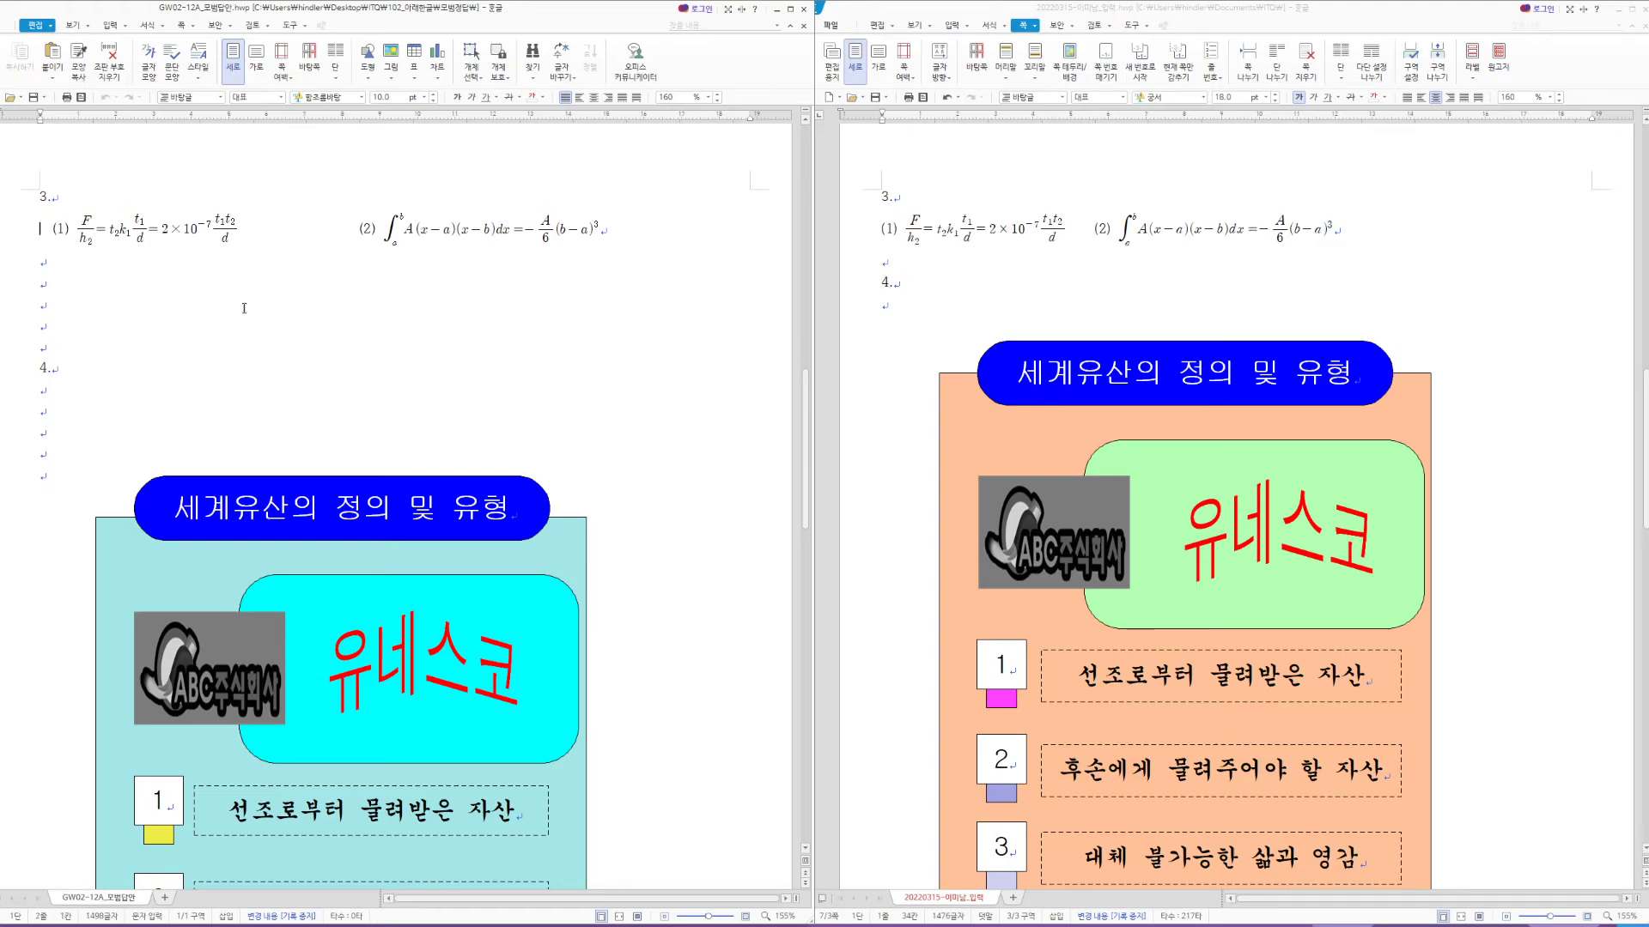